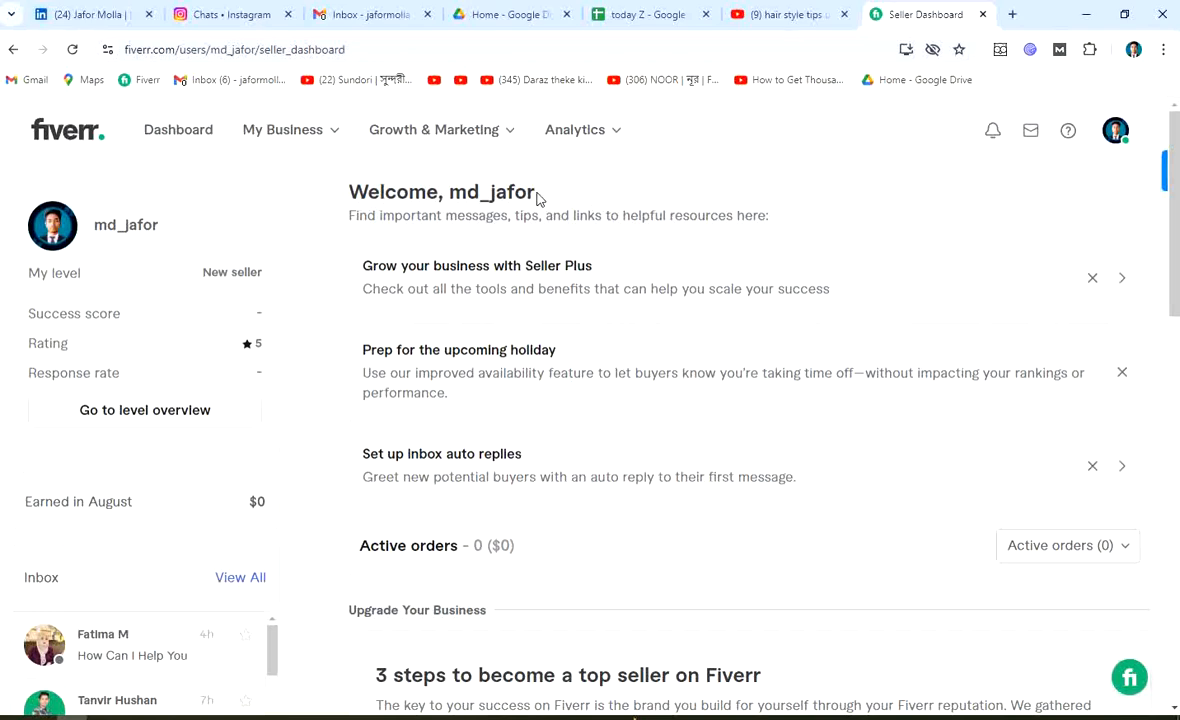
Cycle through the open tabs: Gmail, Instagram, Google Drive, the spreadsheet, the video and Fiverr
{"action": "left_click", "coordinate": [366, 15]}
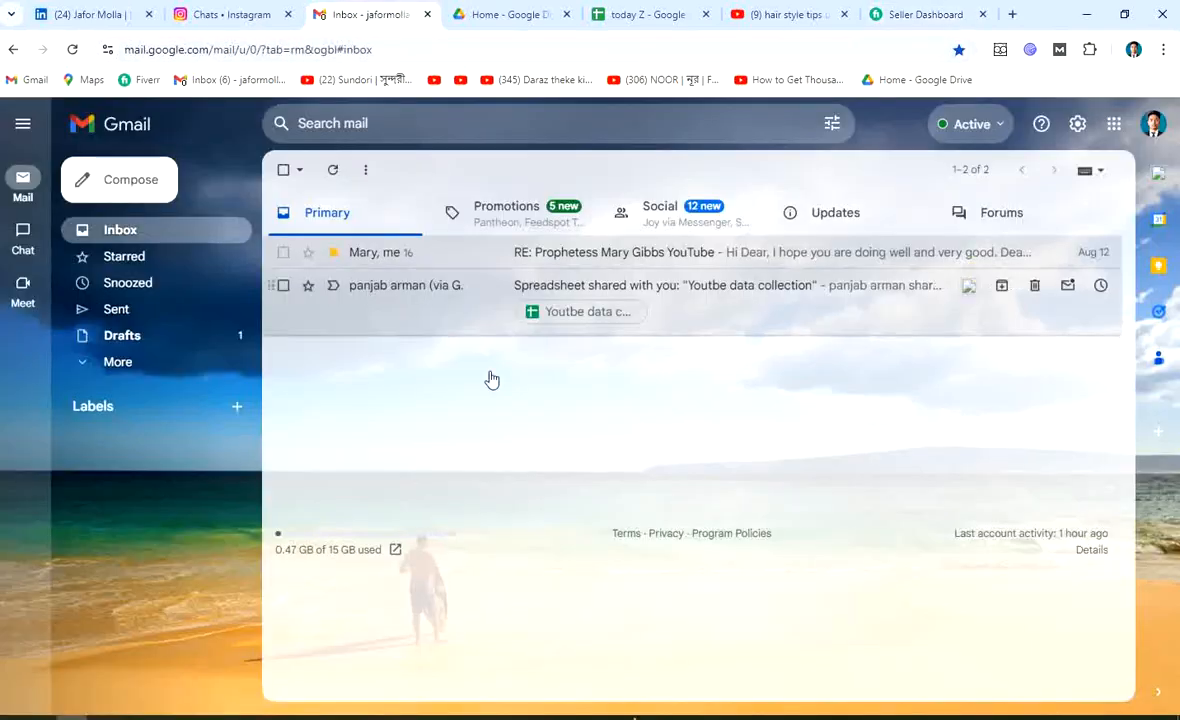
{"action": "left_click", "coordinate": [226, 14]}
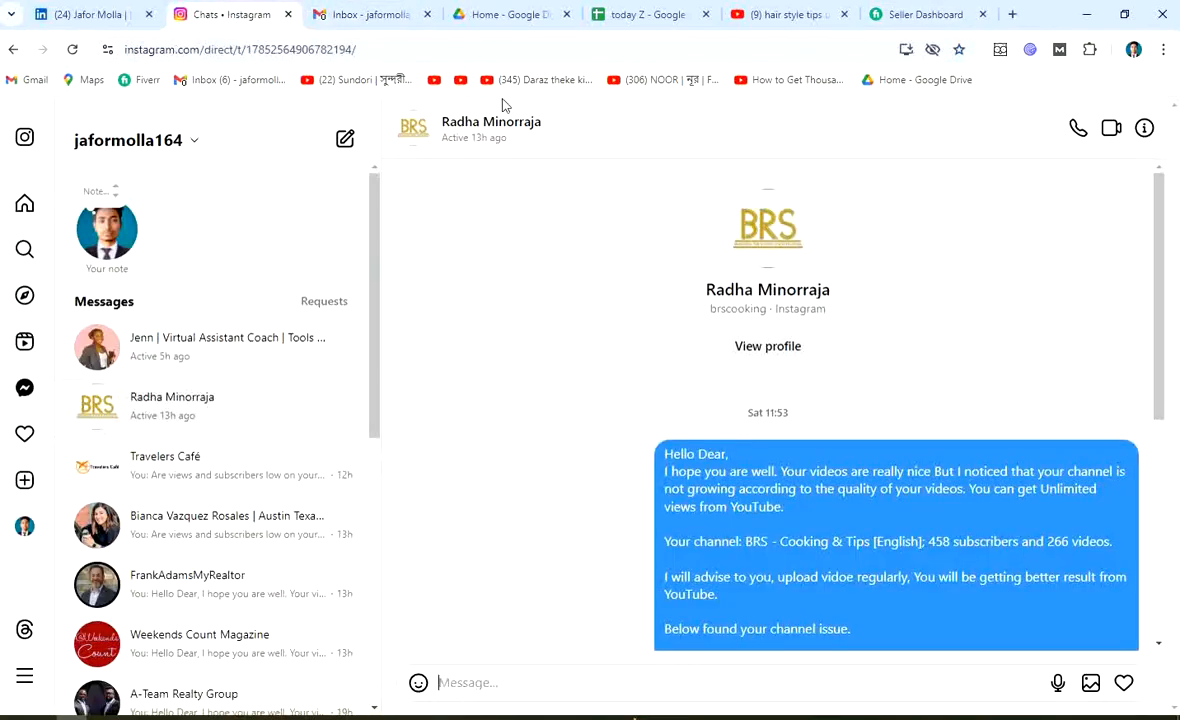
{"action": "left_click", "coordinate": [512, 16]}
{"action": "left_click", "coordinate": [662, 16]}
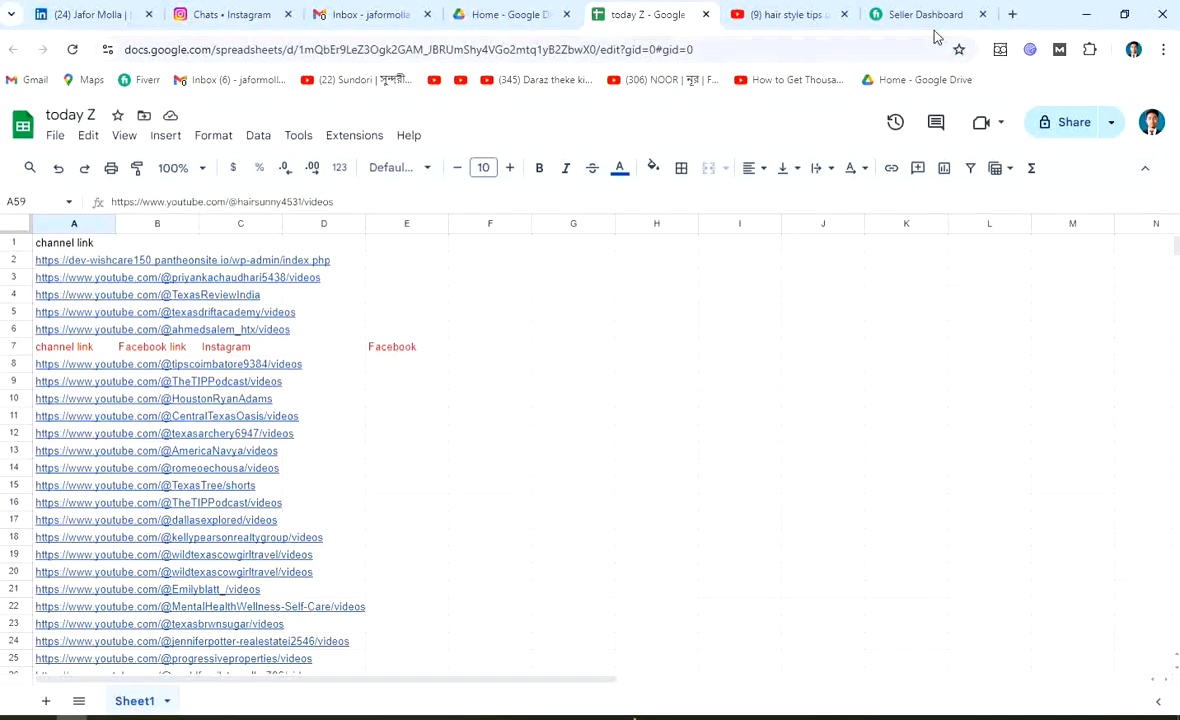
{"action": "left_click", "coordinate": [806, 16]}
{"action": "left_click", "coordinate": [914, 14]}
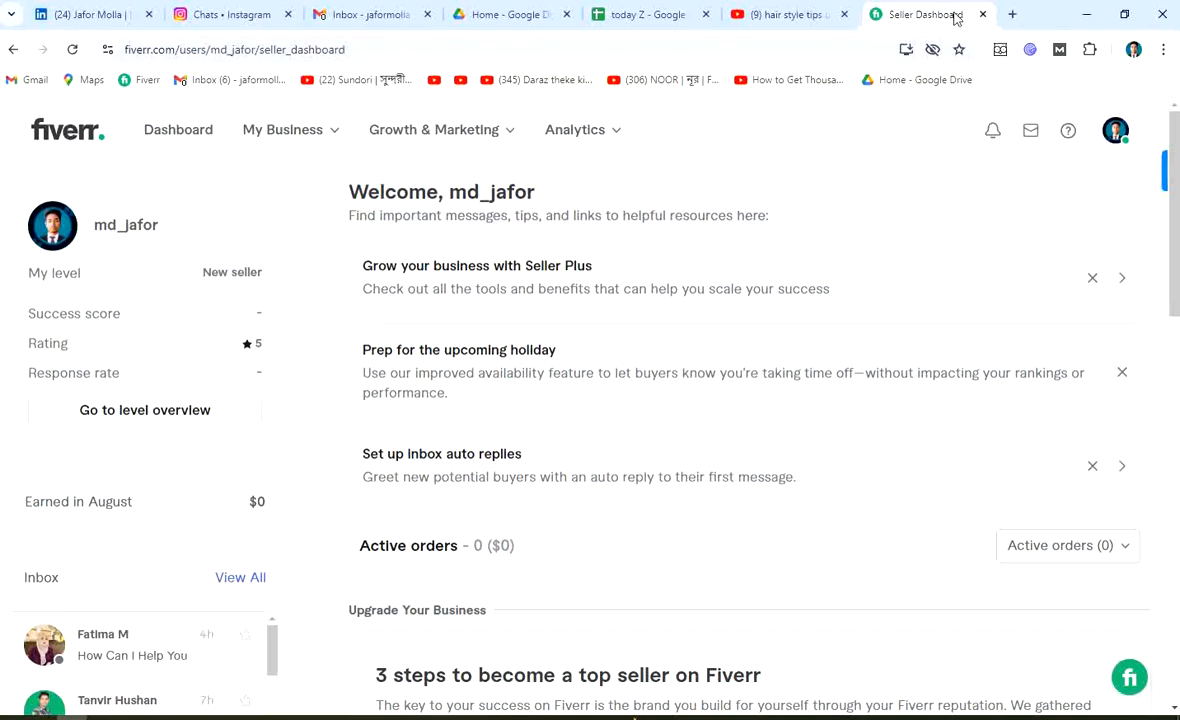
Load pantheon.io in a new browser tab, correcting the typo and accepting the autocomplete
{"action": "left_click", "coordinate": [1013, 15]}
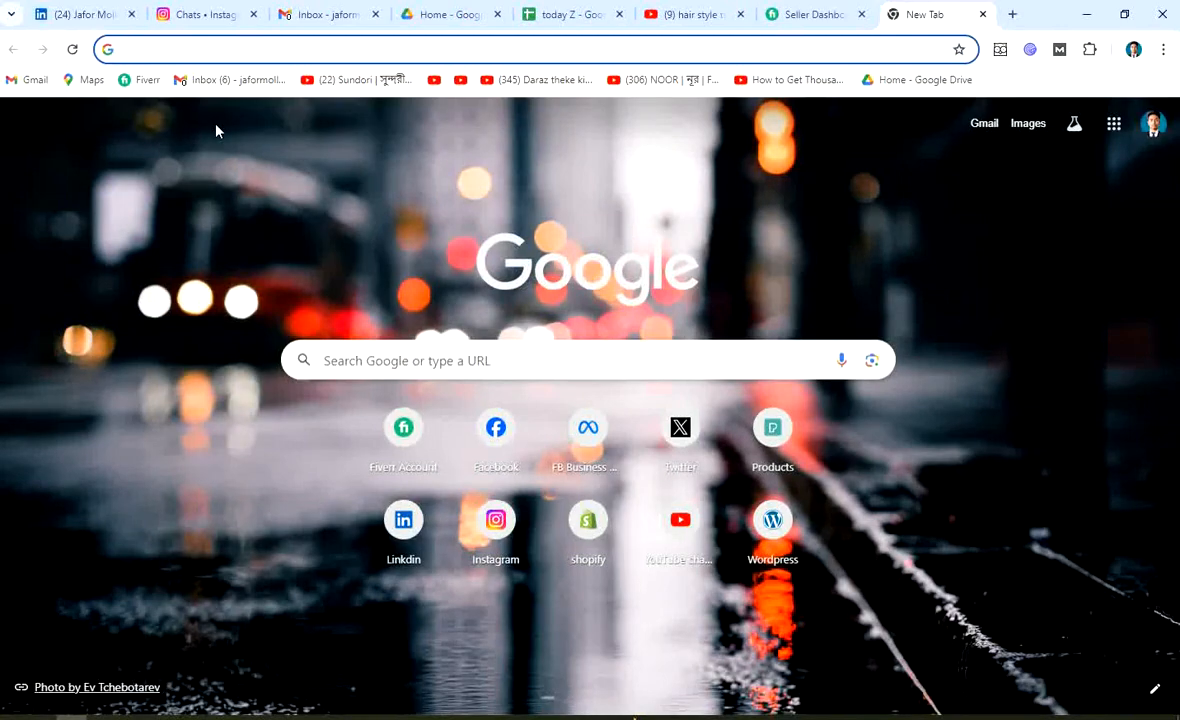
{"action": "type", "text": "p"}
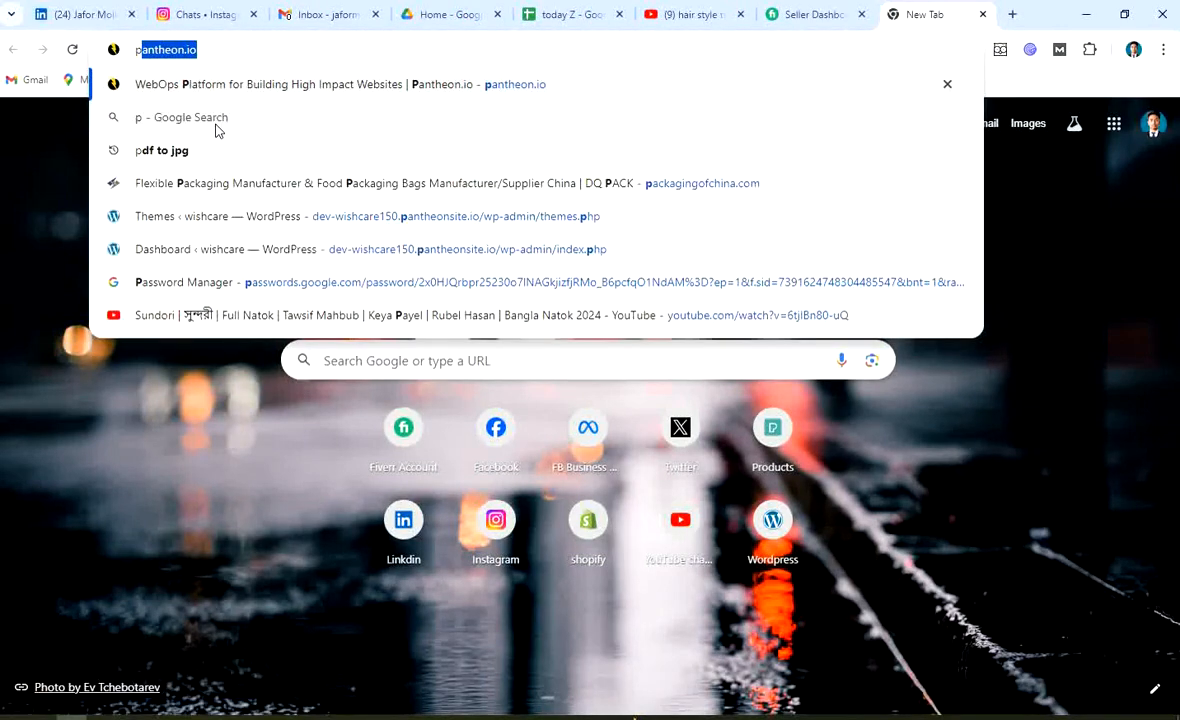
{"action": "type", "text": "a"}
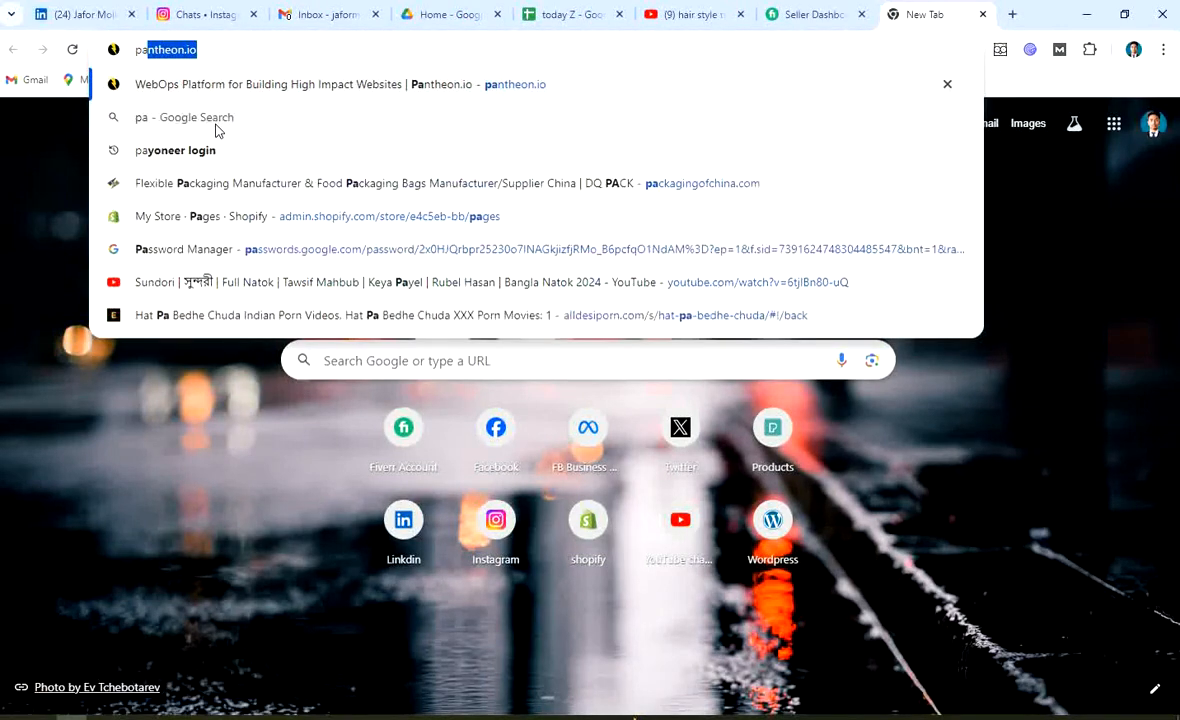
{"action": "type", "text": "nrhe"}
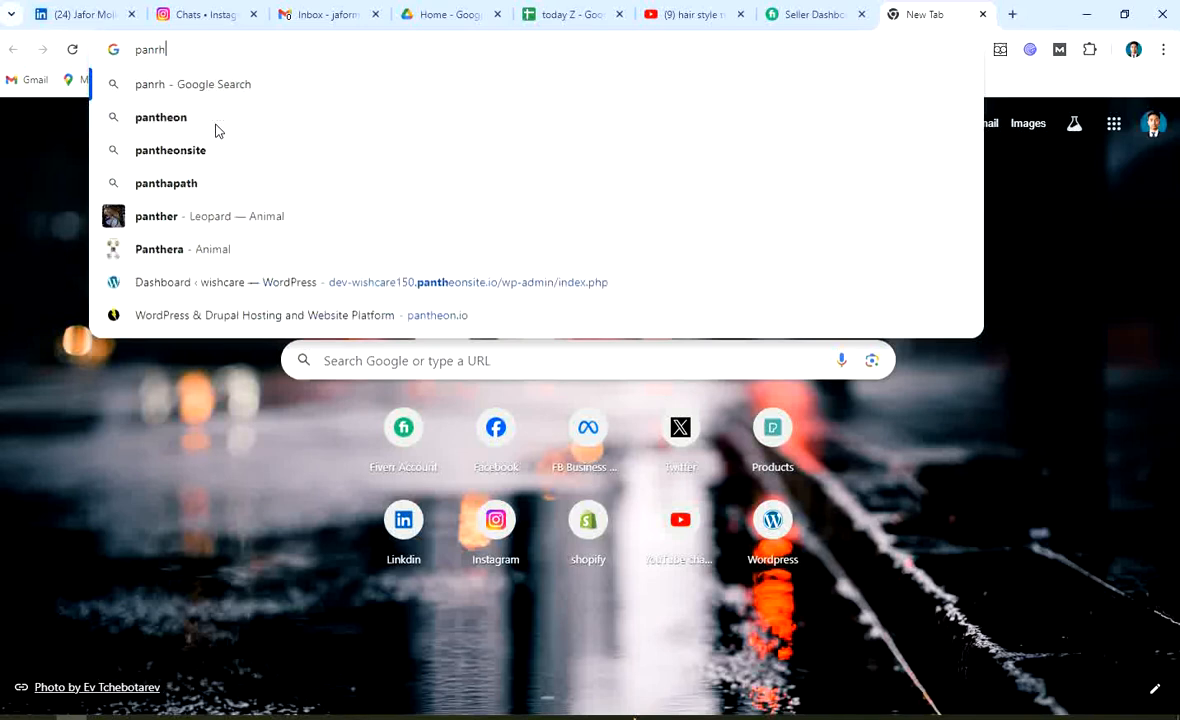
{"action": "key", "text": "BackSpace"}
{"action": "key", "text": "BackSpace"}
{"action": "key", "text": "BackSpace"}
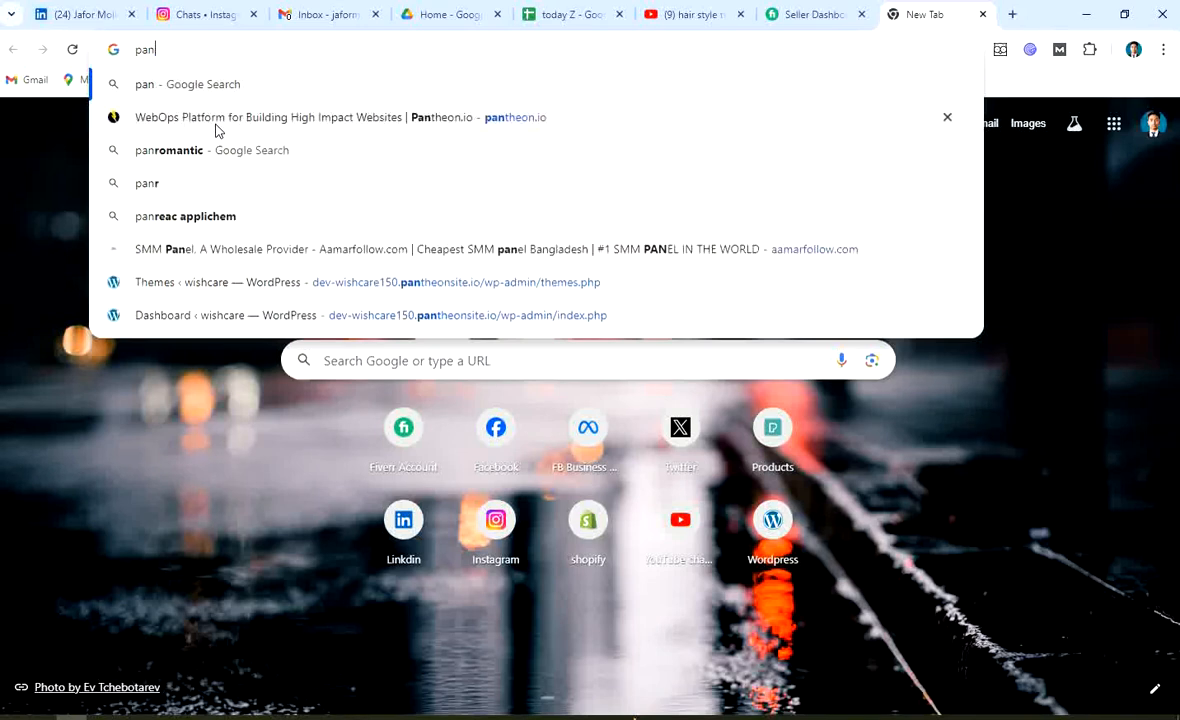
{"action": "type", "text": "the"}
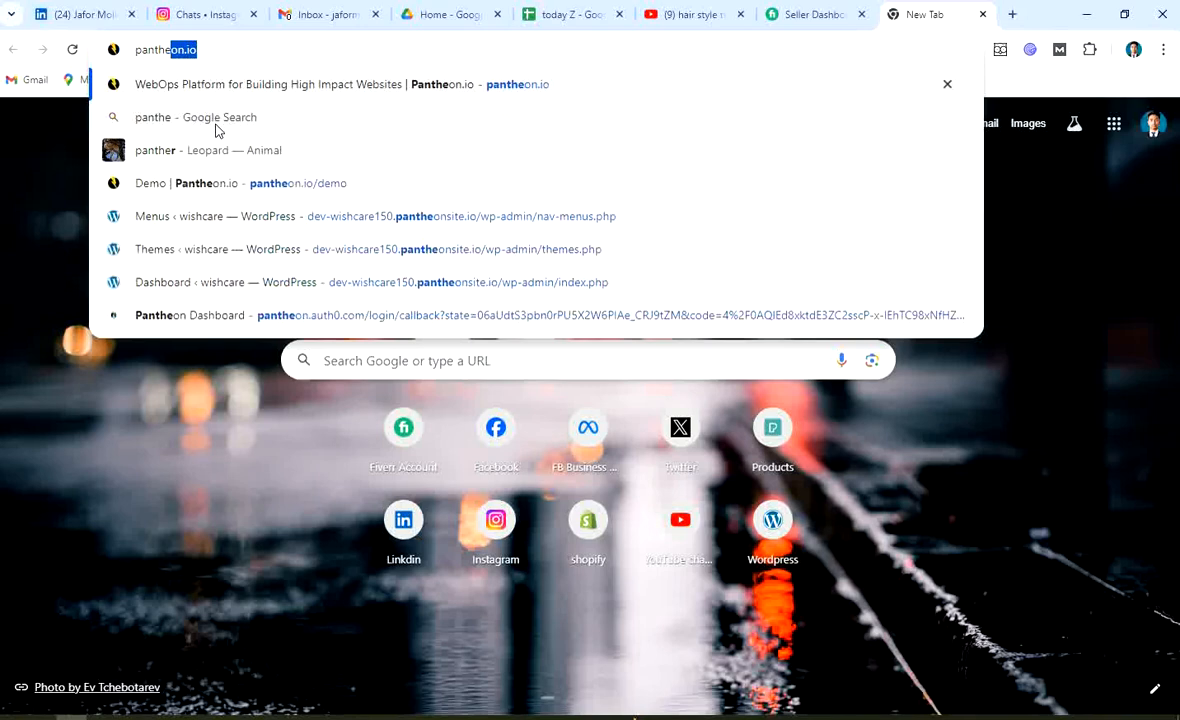
{"action": "key", "text": "Right"}
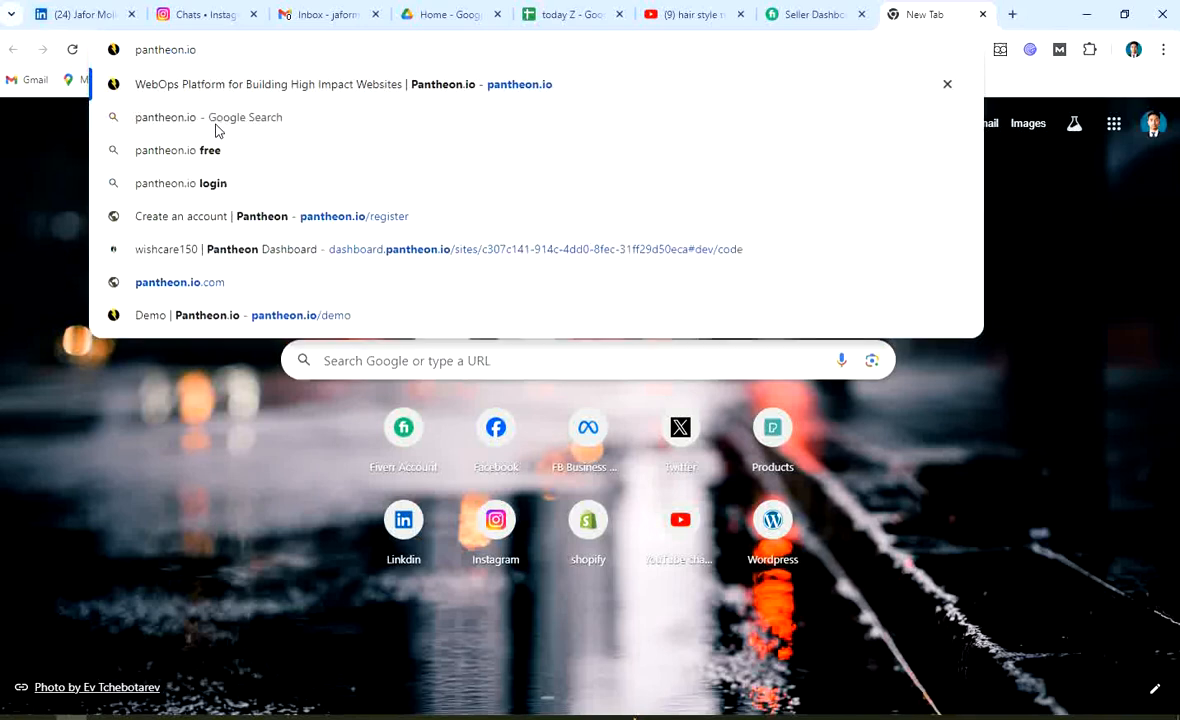
{"action": "key", "text": "Return"}
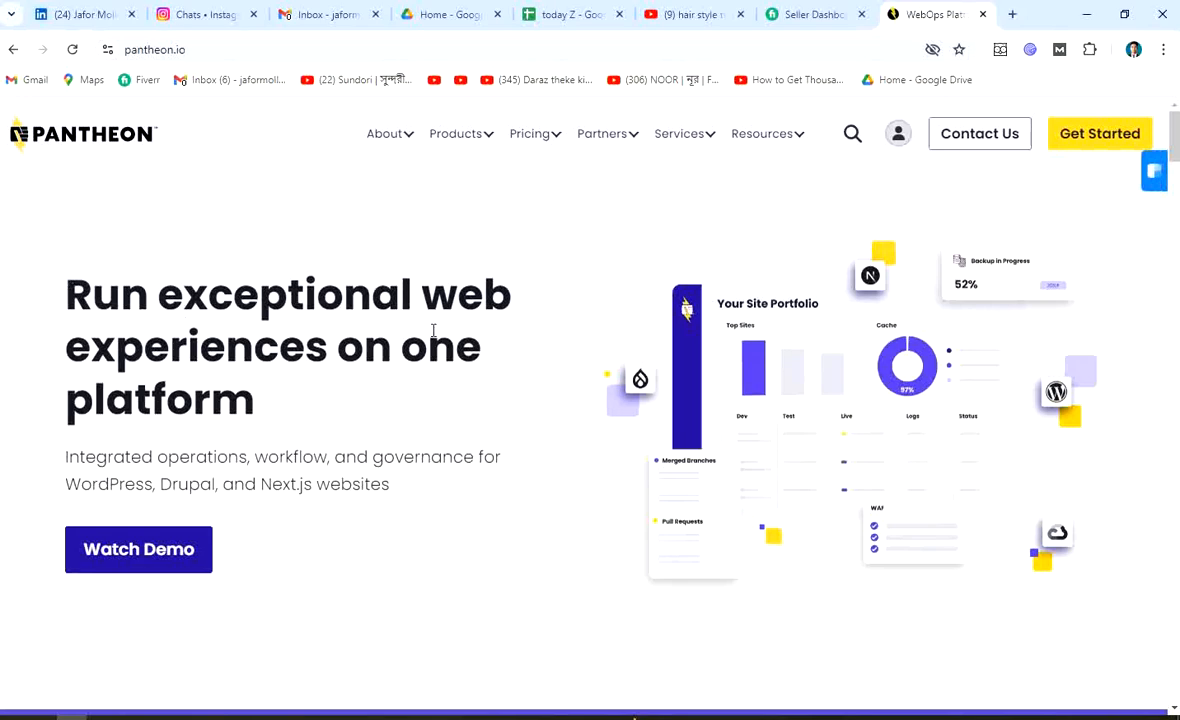
Skim the pantheon.io home page, then use Get Started to reach the account dashboard
{"action": "scroll", "coordinate": [432, 334], "scroll_direction": "down", "scroll_amount": 5}
{"action": "scroll", "coordinate": [432, 334], "scroll_direction": "up", "scroll_amount": 3}
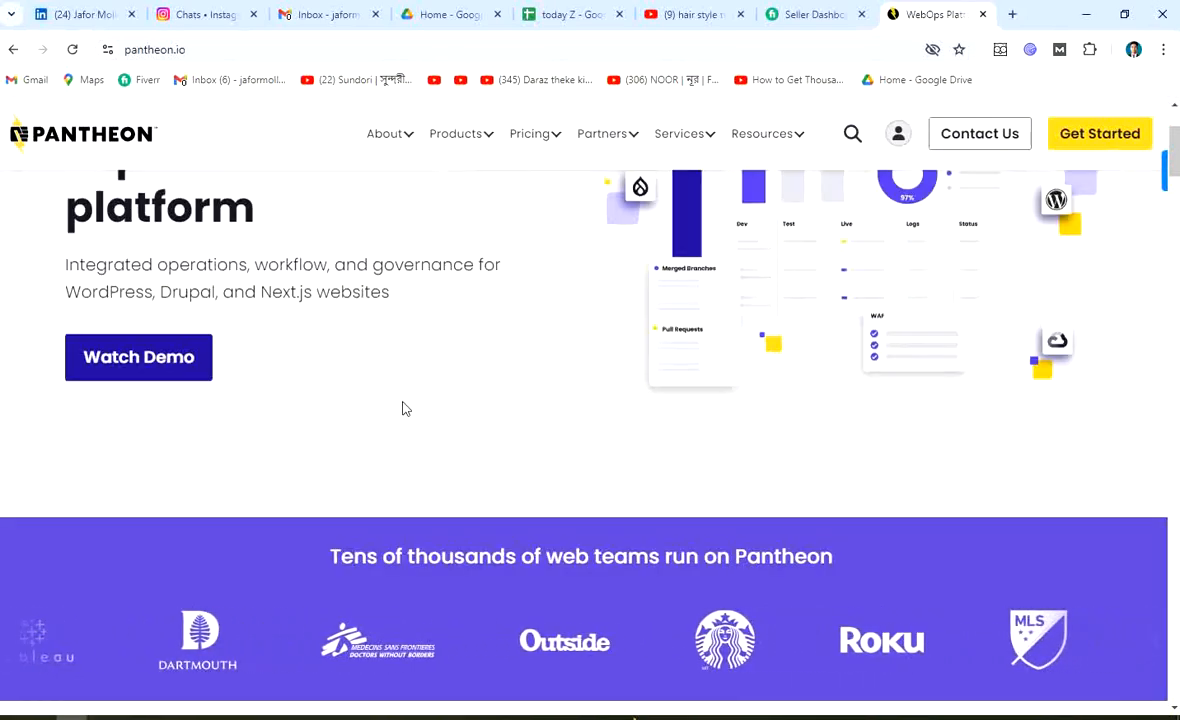
{"action": "scroll", "coordinate": [356, 423], "scroll_direction": "up", "scroll_amount": 2}
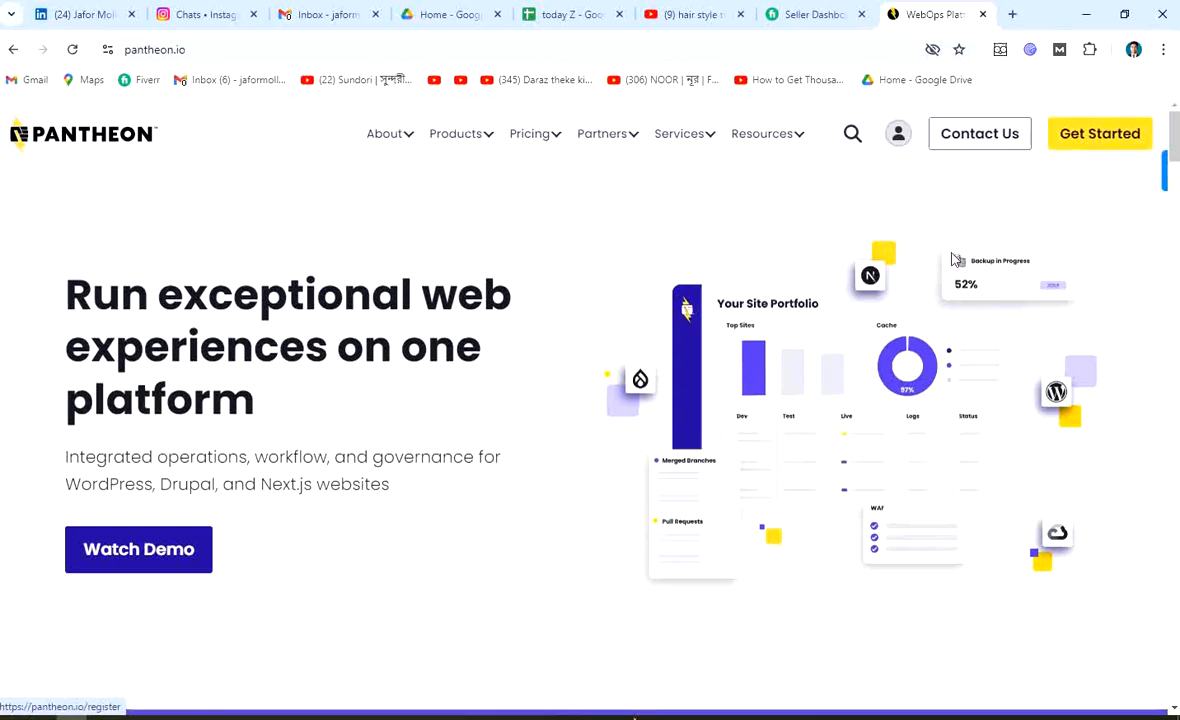
{"action": "left_click", "coordinate": [1097, 141]}
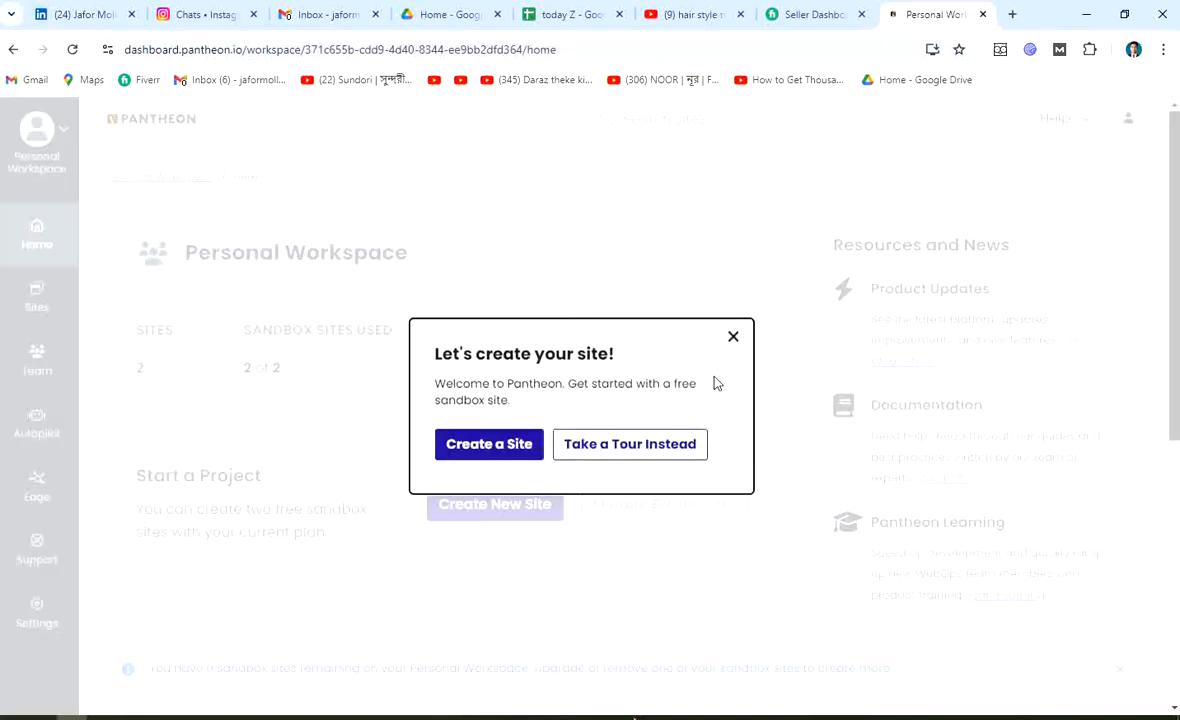
Close the 'Let's create your site!' modal and look over the Personal Workspace dashboard
{"action": "left_click", "coordinate": [733, 337]}
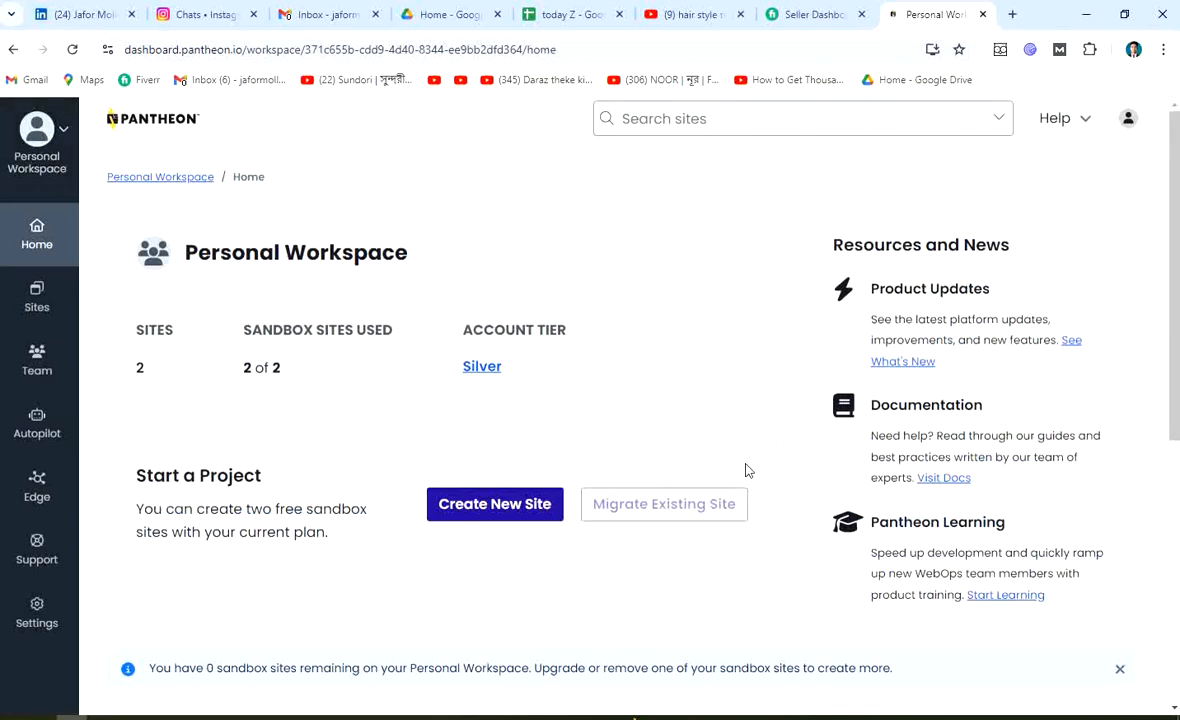
{"action": "scroll", "coordinate": [408, 429], "scroll_direction": "down", "scroll_amount": 3}
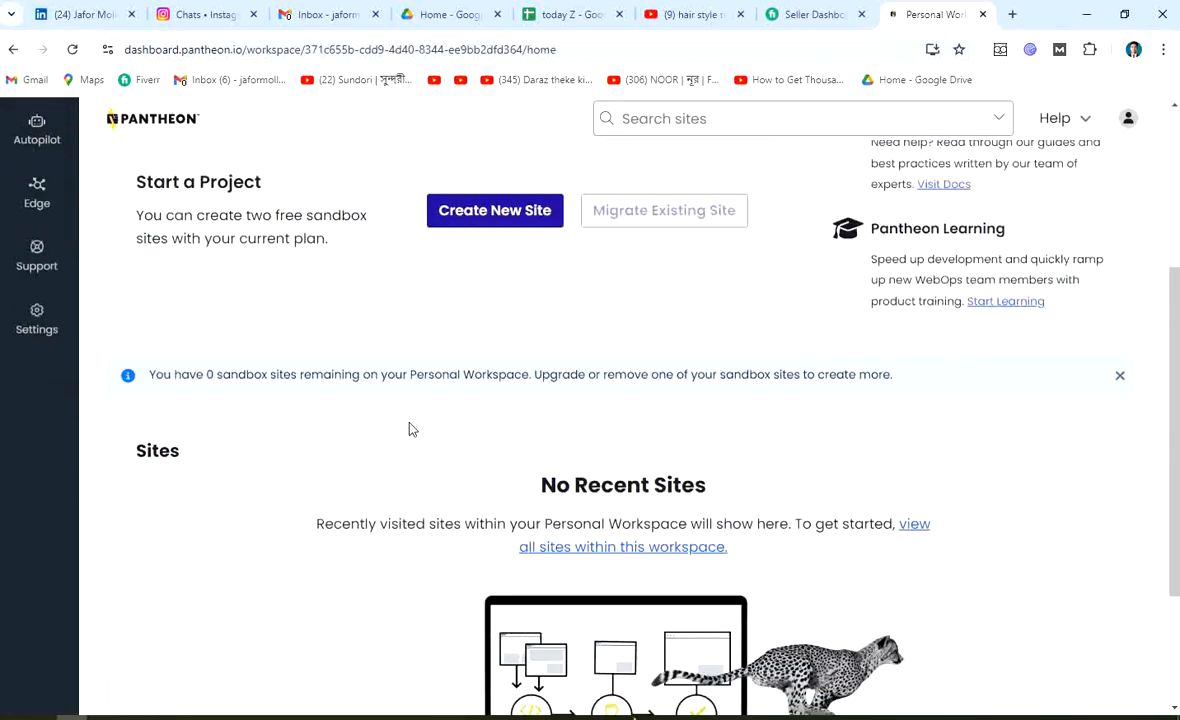
{"action": "scroll", "coordinate": [335, 348], "scroll_direction": "up", "scroll_amount": 3}
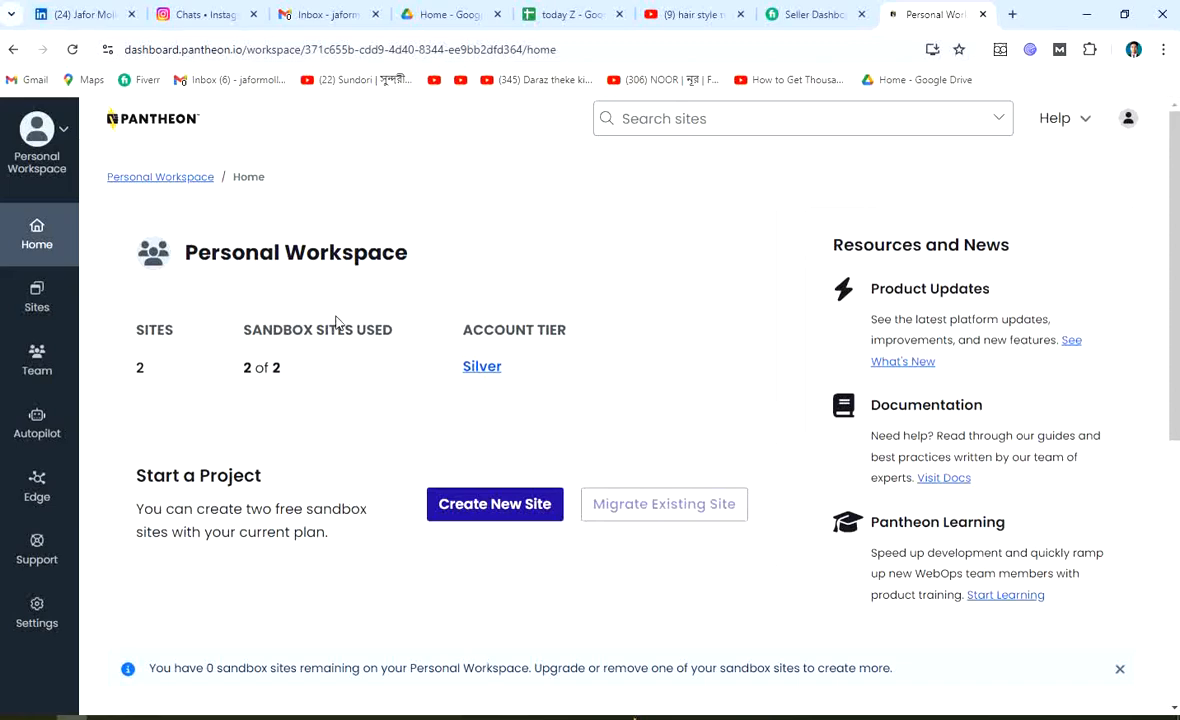
{"action": "scroll", "coordinate": [435, 329], "scroll_direction": "down", "scroll_amount": 5}
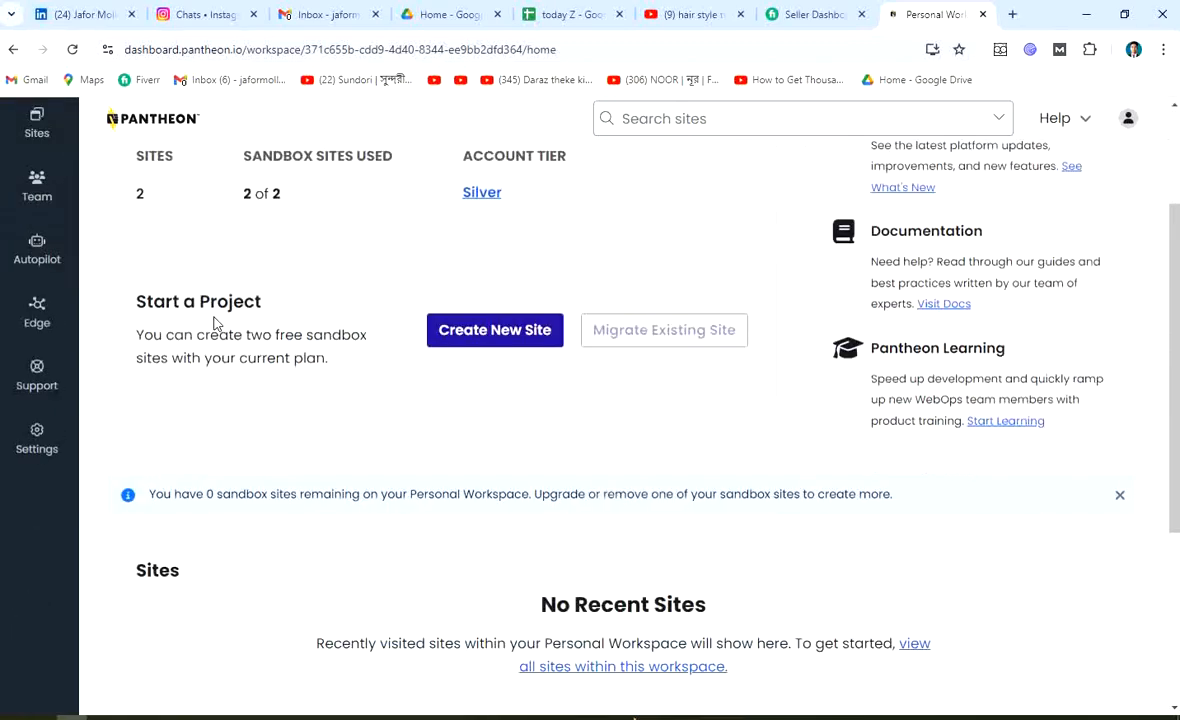
{"action": "scroll", "coordinate": [381, 328], "scroll_direction": "up", "scroll_amount": 5}
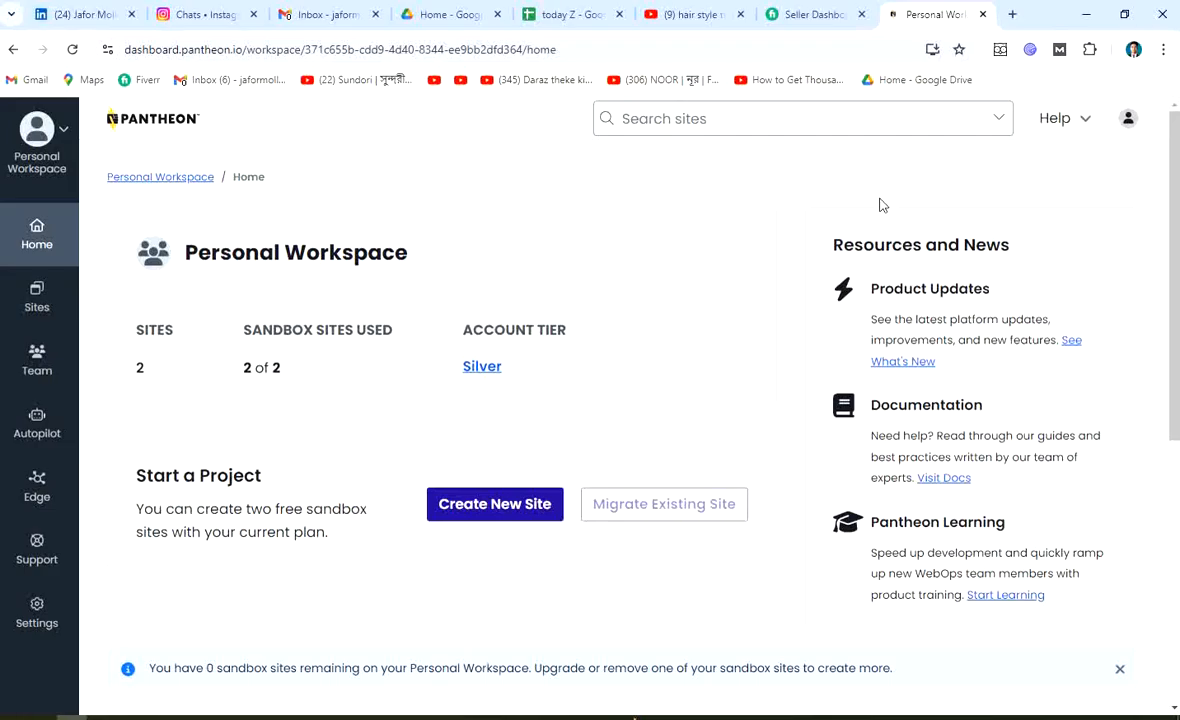
Launch a second maximized Chrome window under another profile, skipping the restore-pages prompt
{"action": "left_click", "coordinate": [1087, 14]}
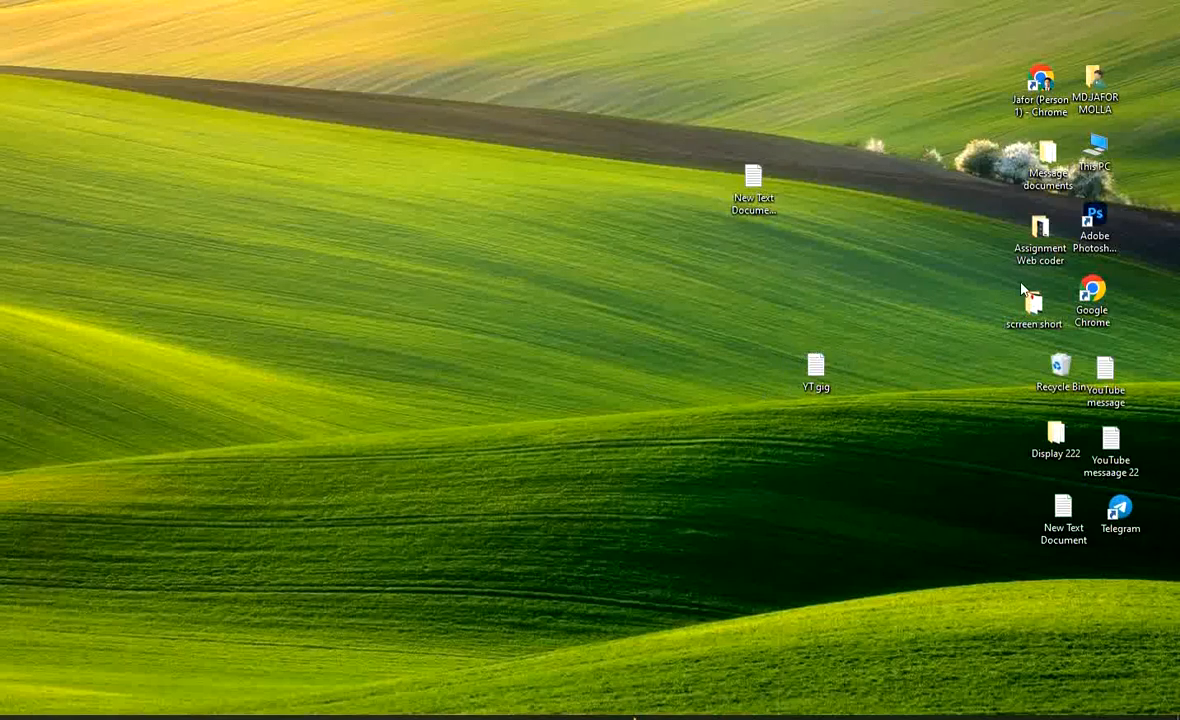
{"action": "double_click", "coordinate": [1092, 295]}
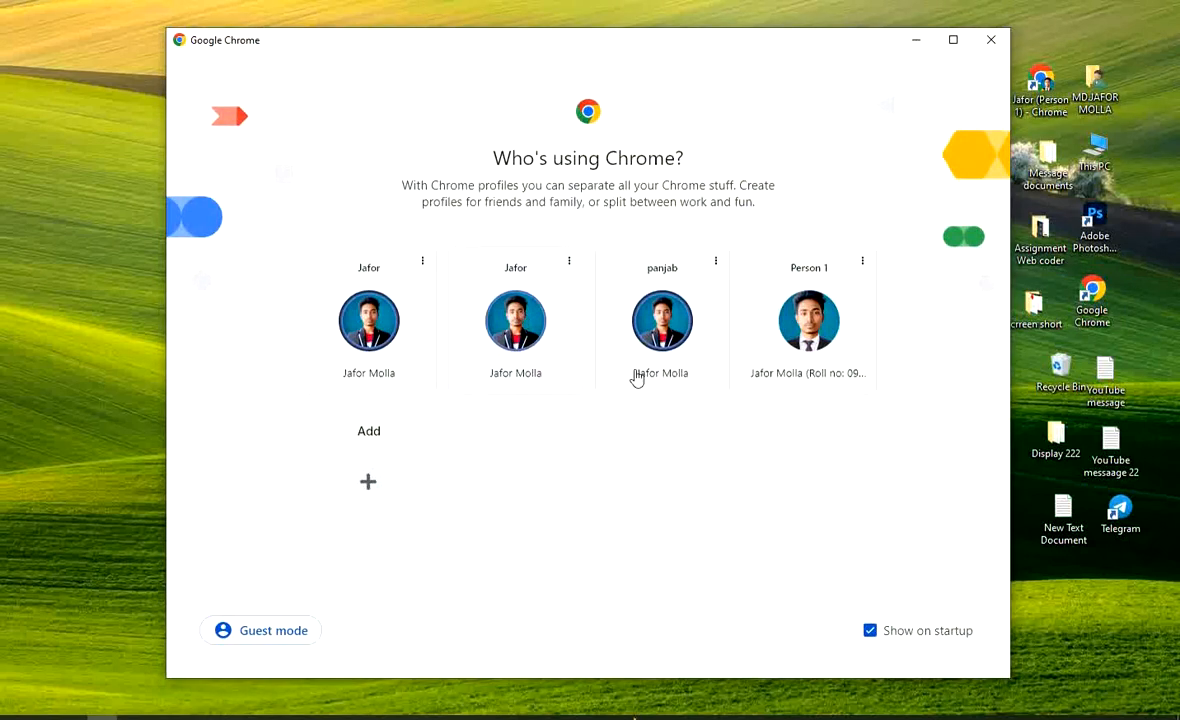
{"action": "left_click", "coordinate": [536, 345]}
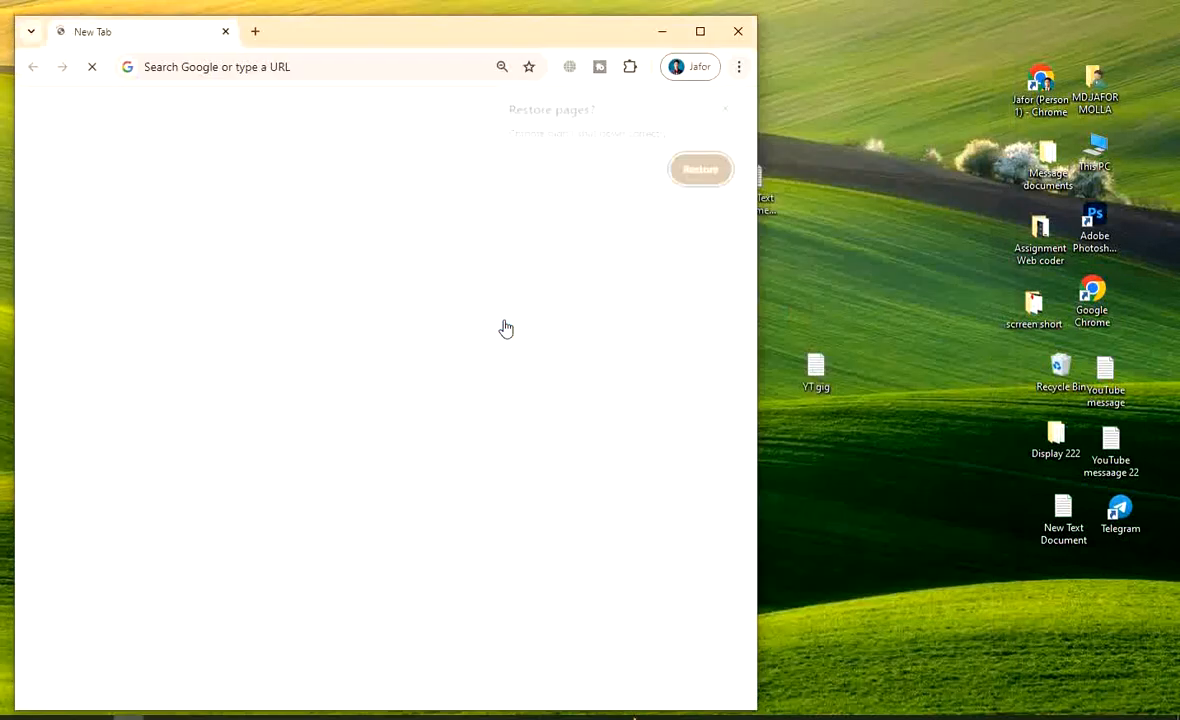
{"action": "left_click", "coordinate": [729, 108]}
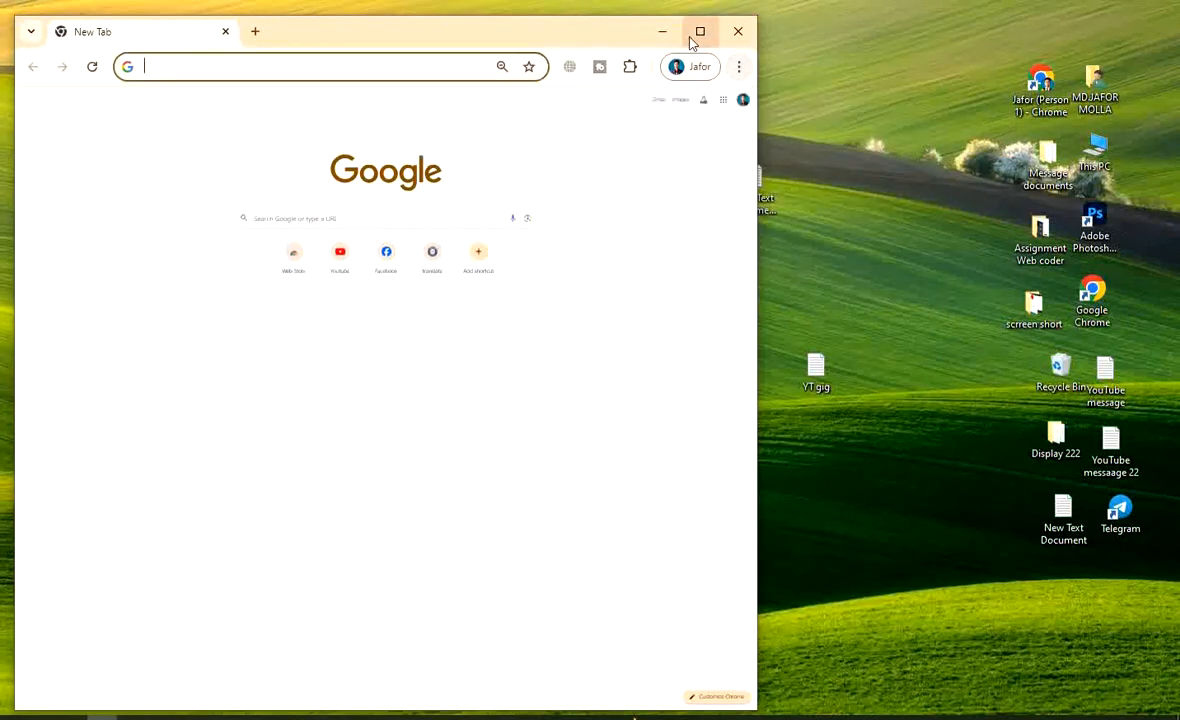
{"action": "left_click", "coordinate": [700, 31]}
Raise the page zoom back to 100% from the Chrome menu
{"action": "left_click", "coordinate": [1163, 49]}
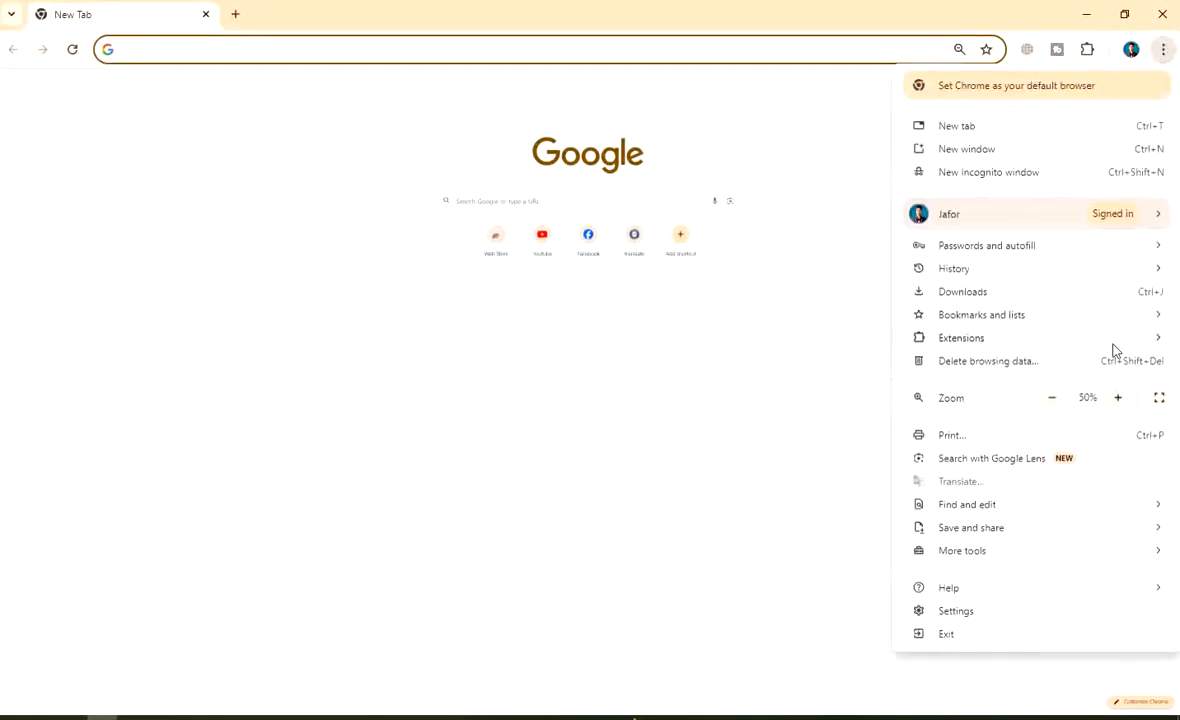
{"action": "left_click", "coordinate": [1118, 397]}
{"action": "left_click", "coordinate": [1118, 397]}
{"action": "left_click", "coordinate": [1118, 397]}
{"action": "left_click", "coordinate": [1118, 397]}
{"action": "left_click", "coordinate": [1118, 397]}
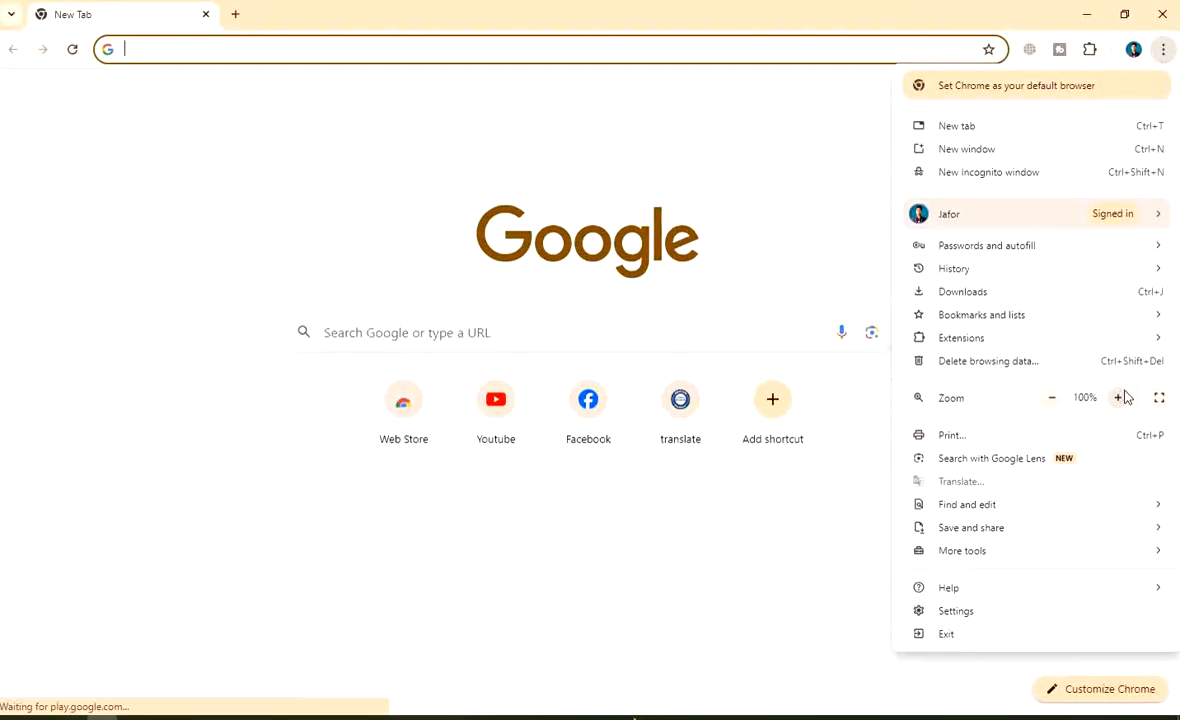
{"action": "left_click", "coordinate": [229, 190]}
{"action": "left_click", "coordinate": [154, 50]}
Go to pantheon.io in the new profile's window
{"action": "type", "text": "p"}
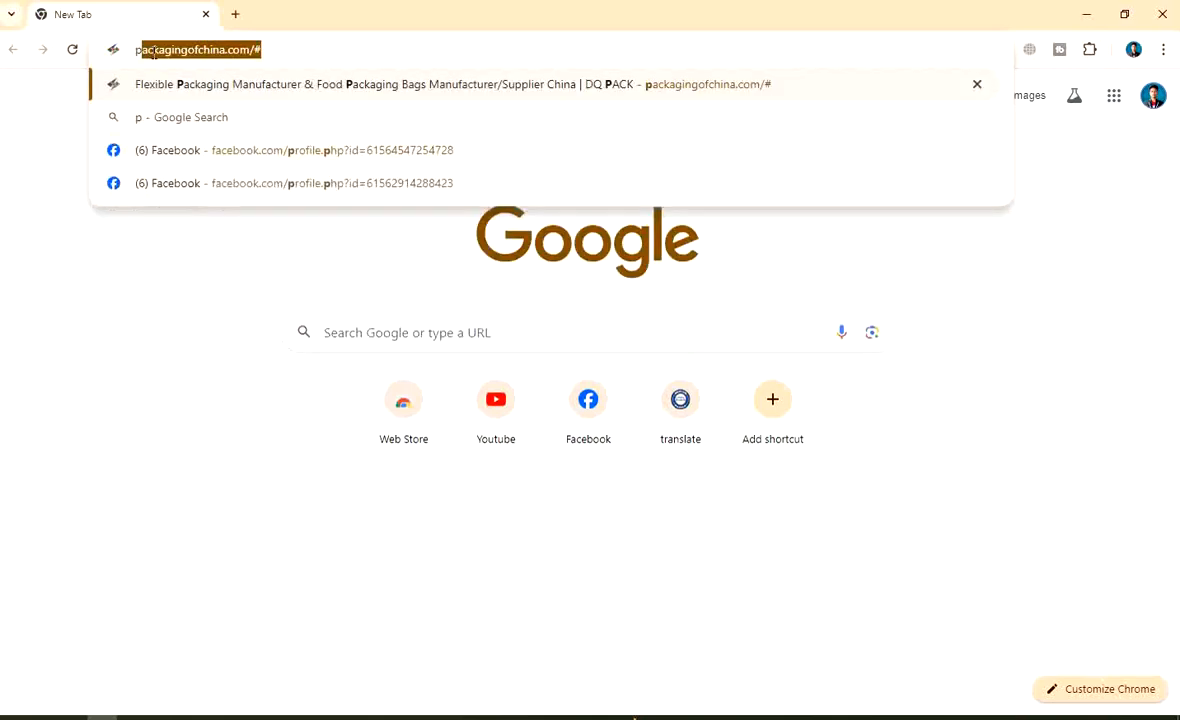
{"action": "type", "text": "anth"}
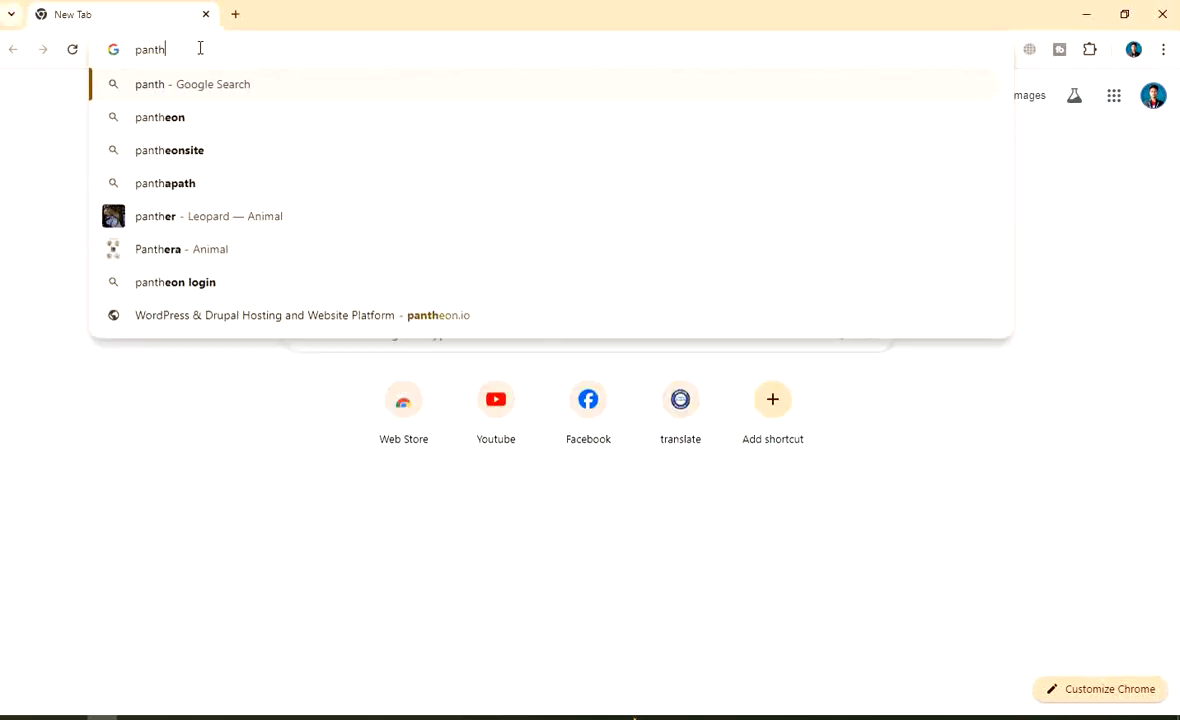
{"action": "type", "text": "e"}
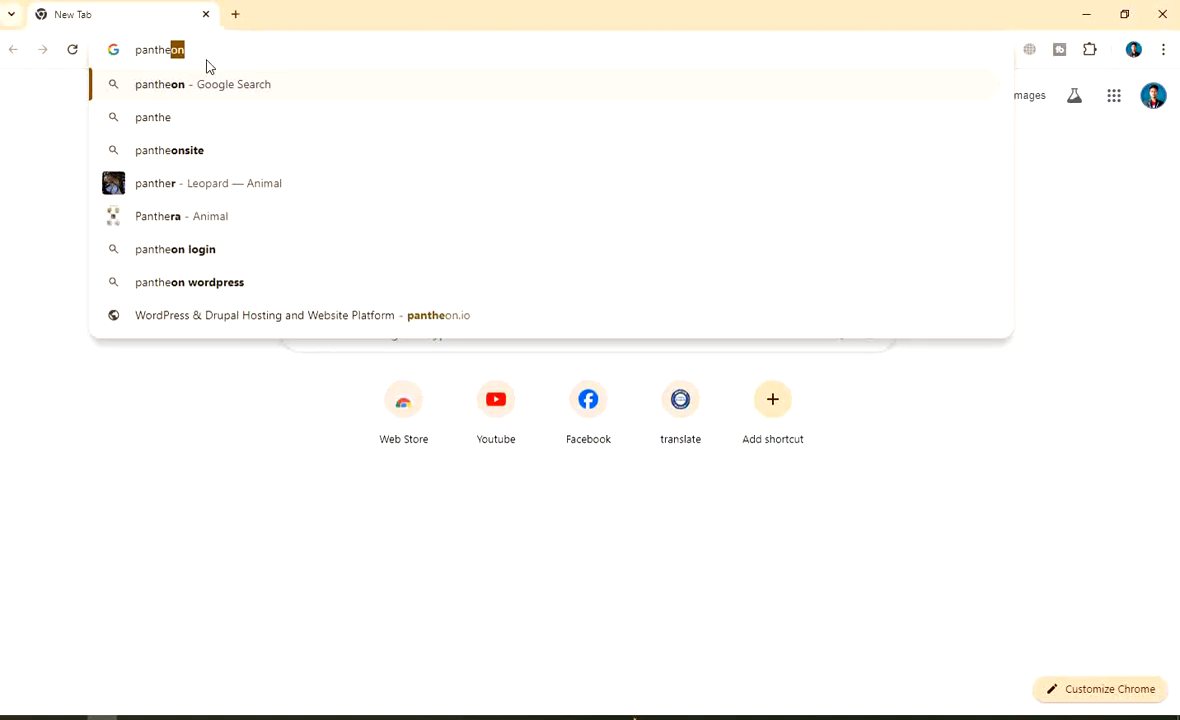
{"action": "type", "text": "on."}
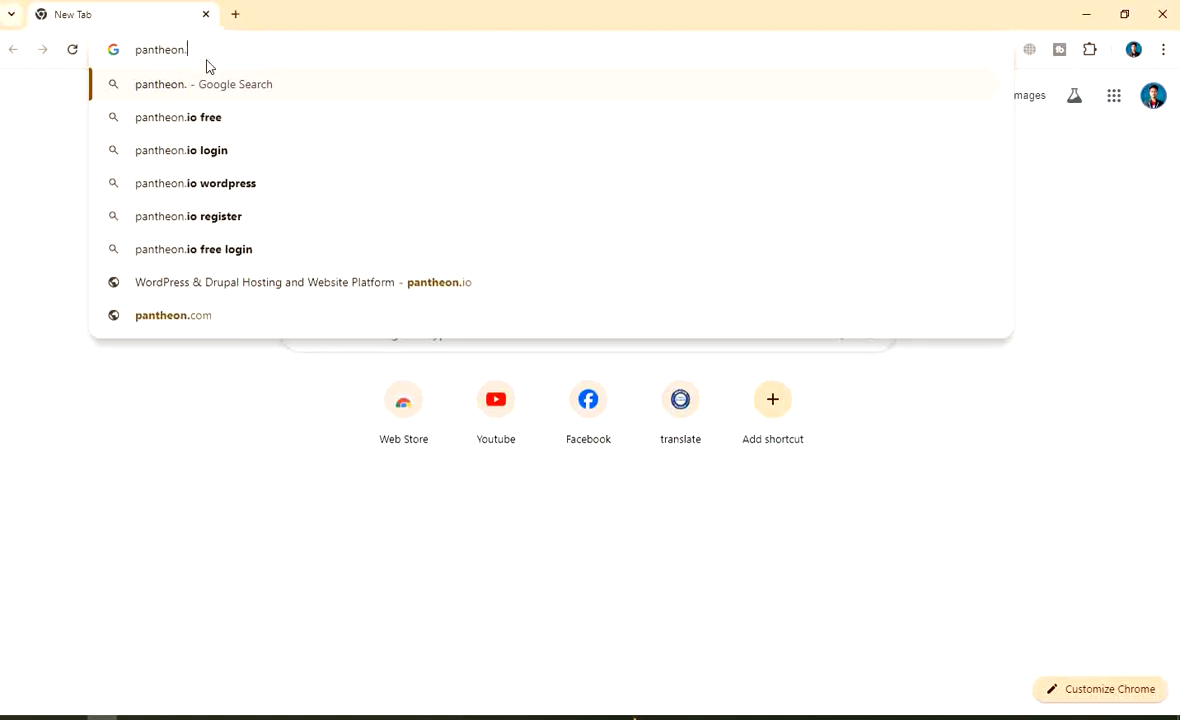
{"action": "type", "text": "io"}
{"action": "key", "text": "Return"}
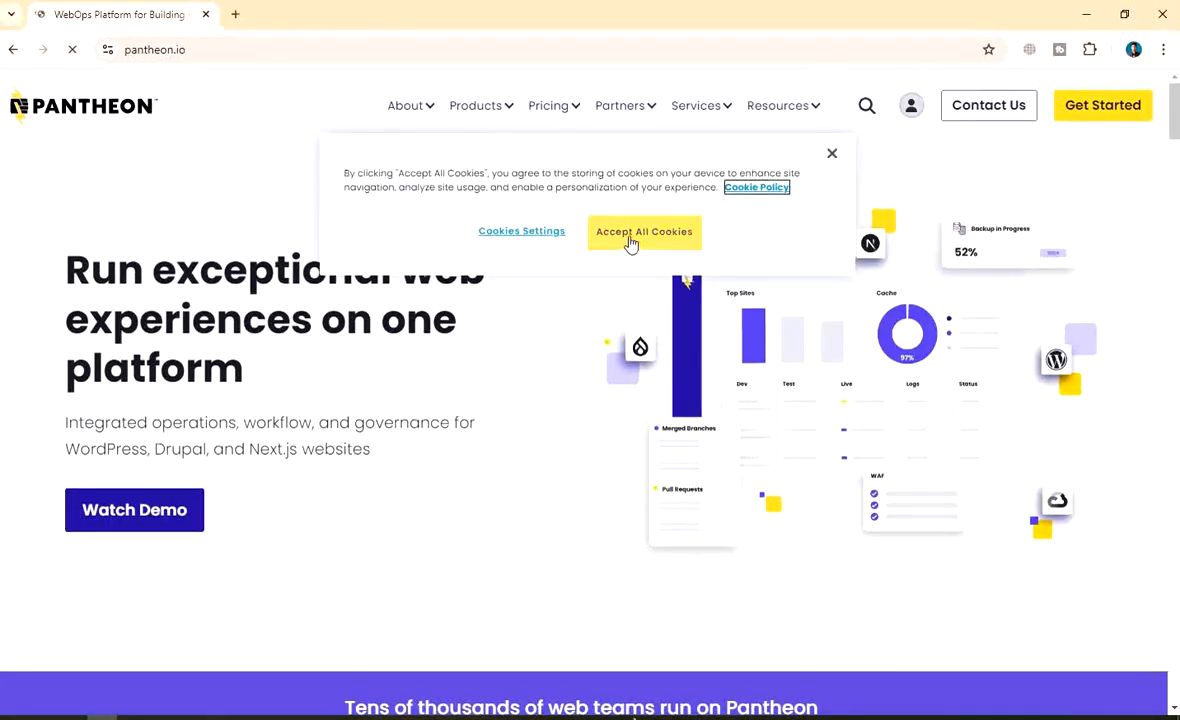
Accept all cookies on the pantheon.io homepage
{"action": "left_click", "coordinate": [630, 240]}
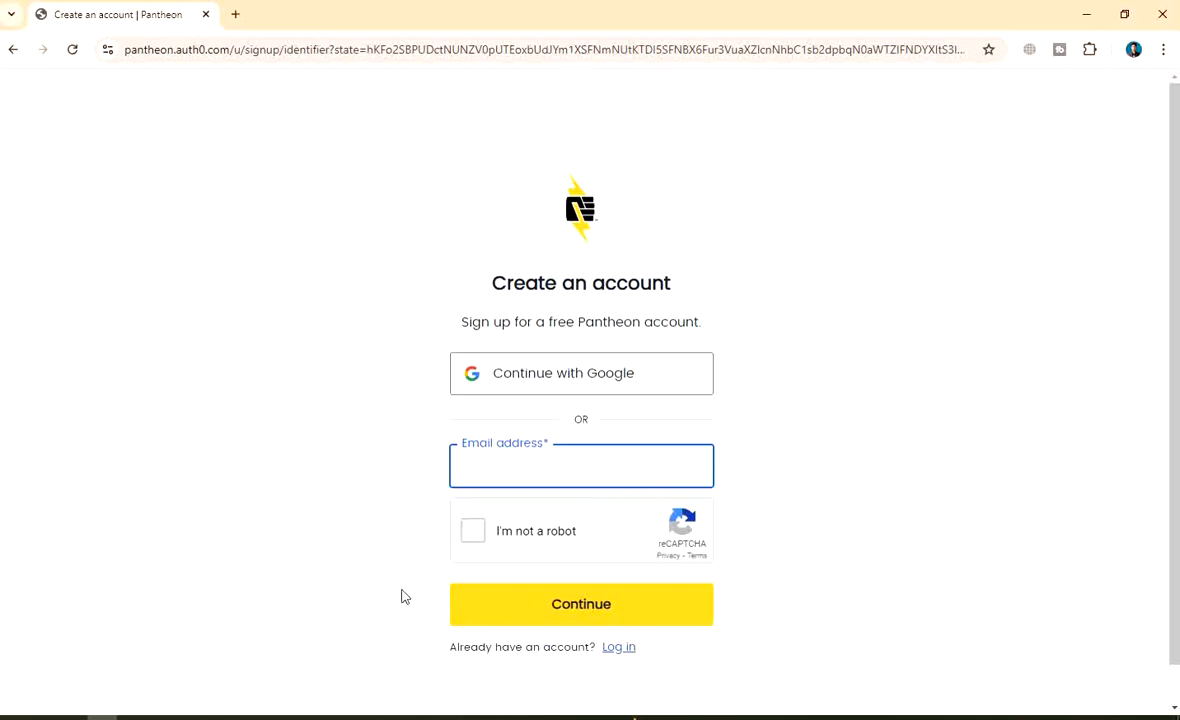
Sign up with Google, picking the account and confirming on the auth0.com consent page
{"action": "left_click", "coordinate": [1134, 50]}
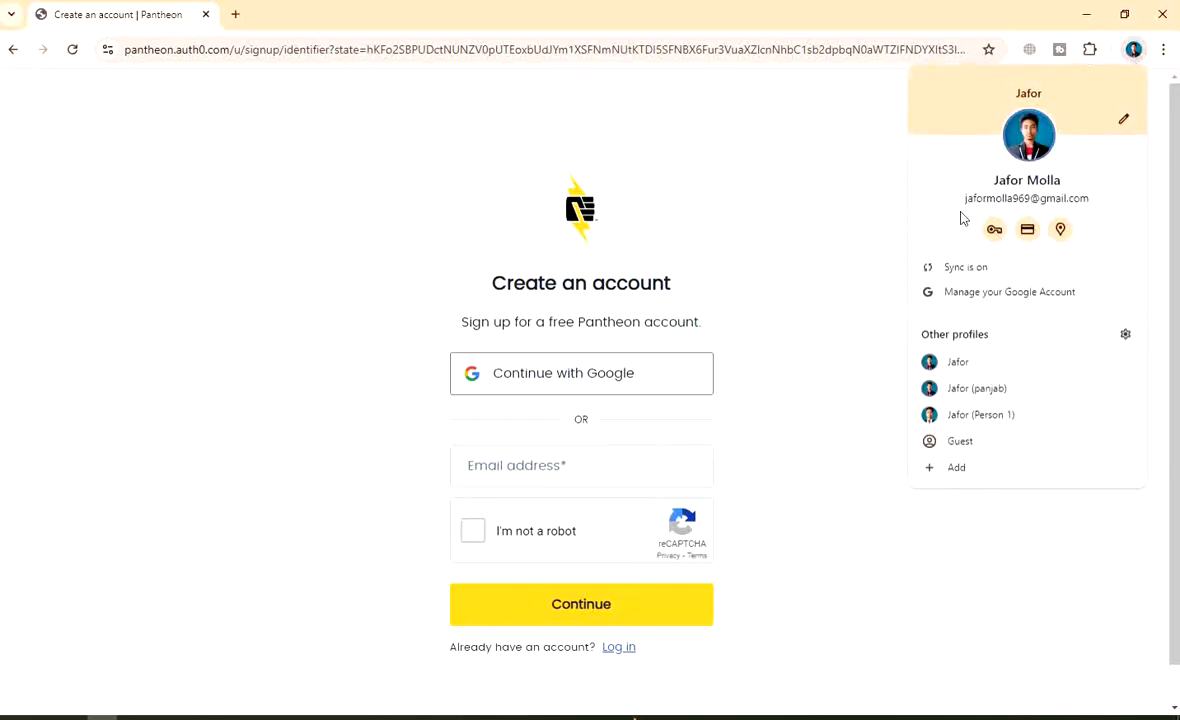
{"action": "left_click", "coordinate": [672, 158]}
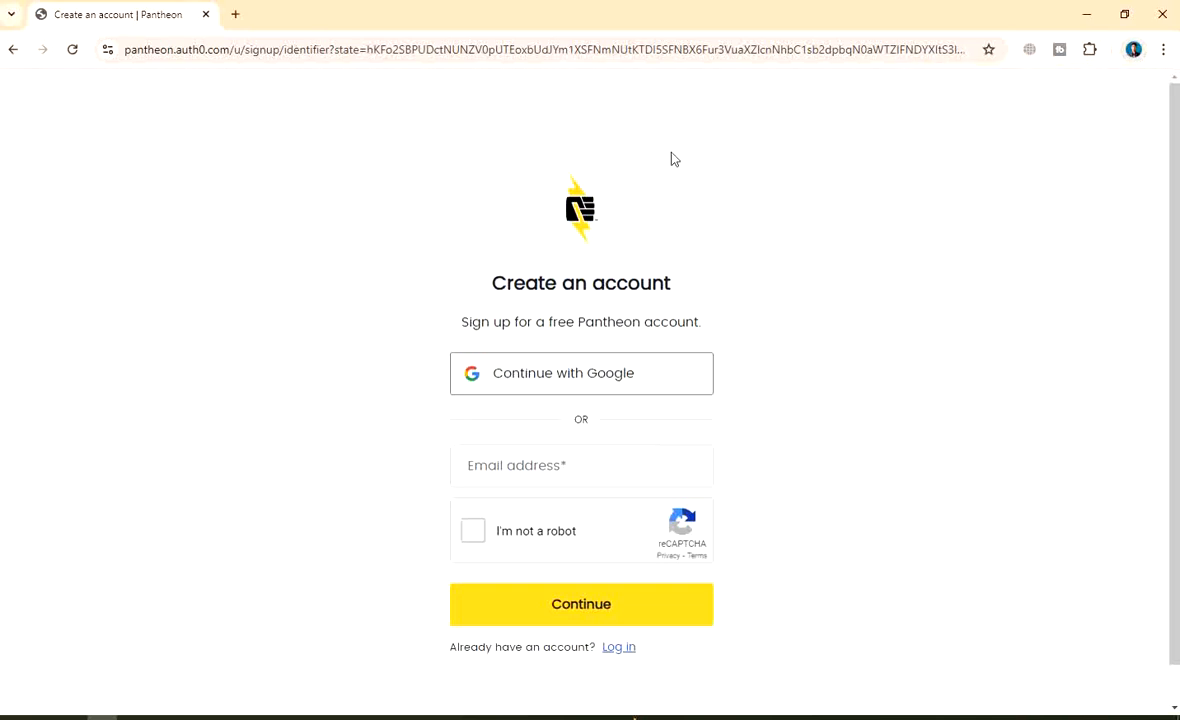
{"action": "left_click", "coordinate": [603, 375]}
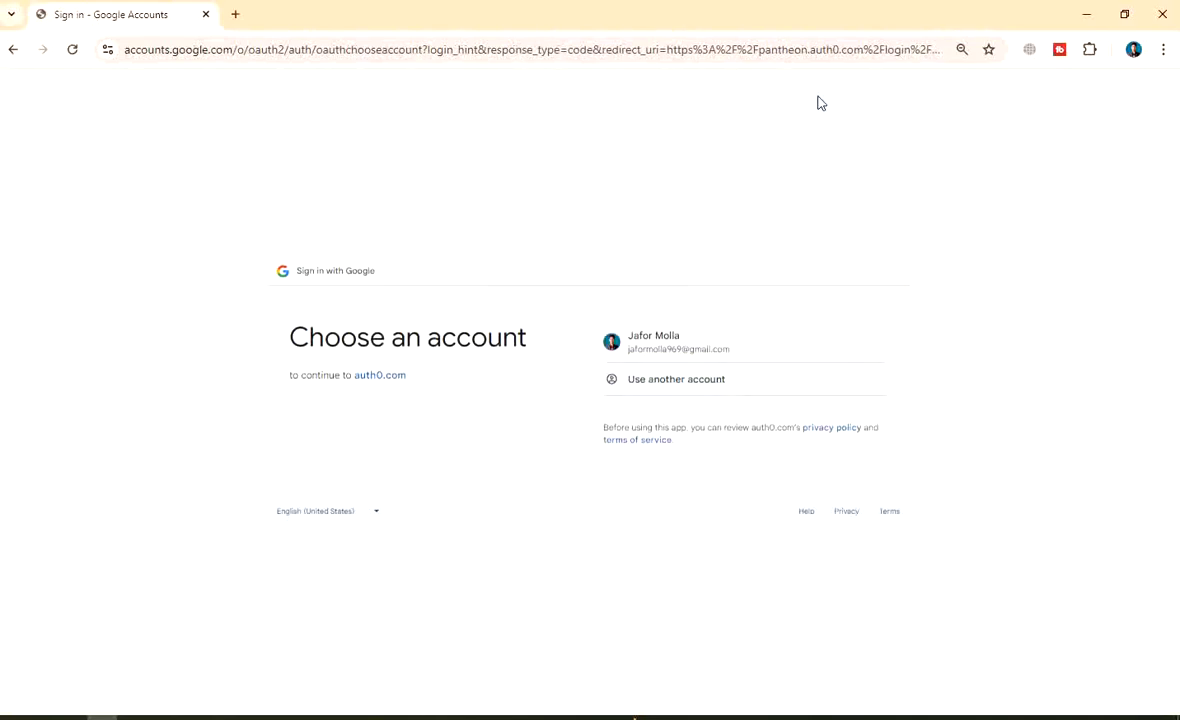
{"action": "left_click", "coordinate": [662, 338]}
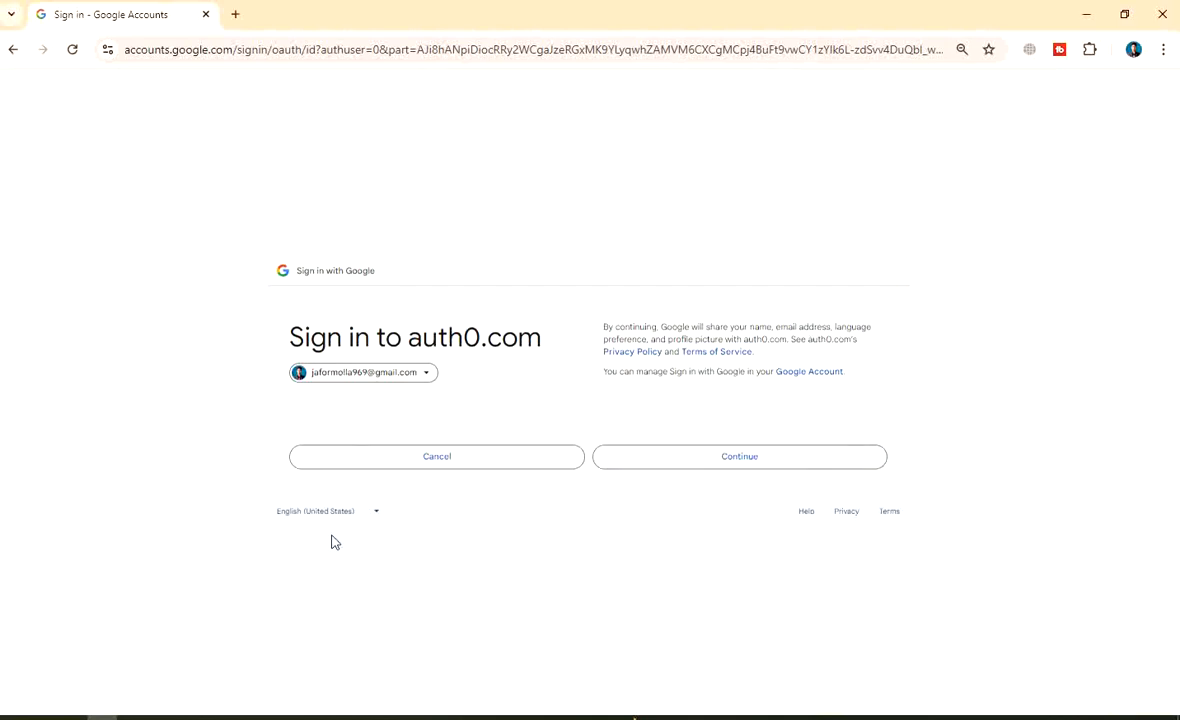
{"action": "left_click", "coordinate": [736, 458]}
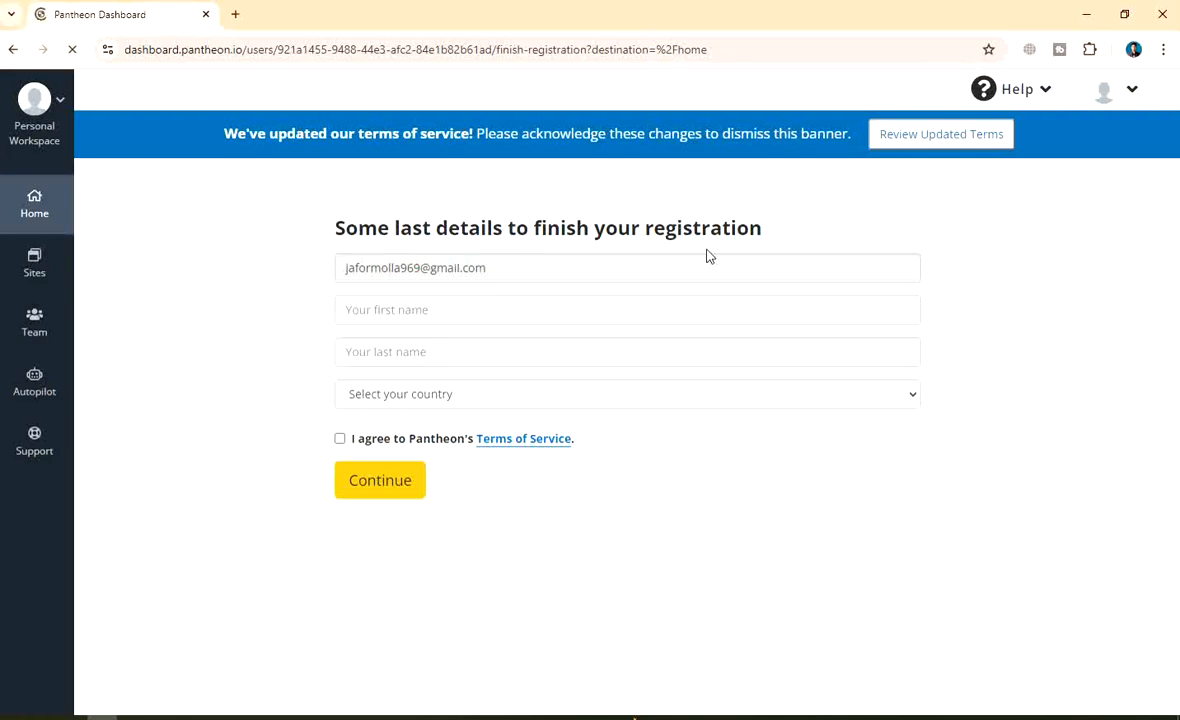
Enter the first and last name in the registration form
{"action": "left_click", "coordinate": [408, 310]}
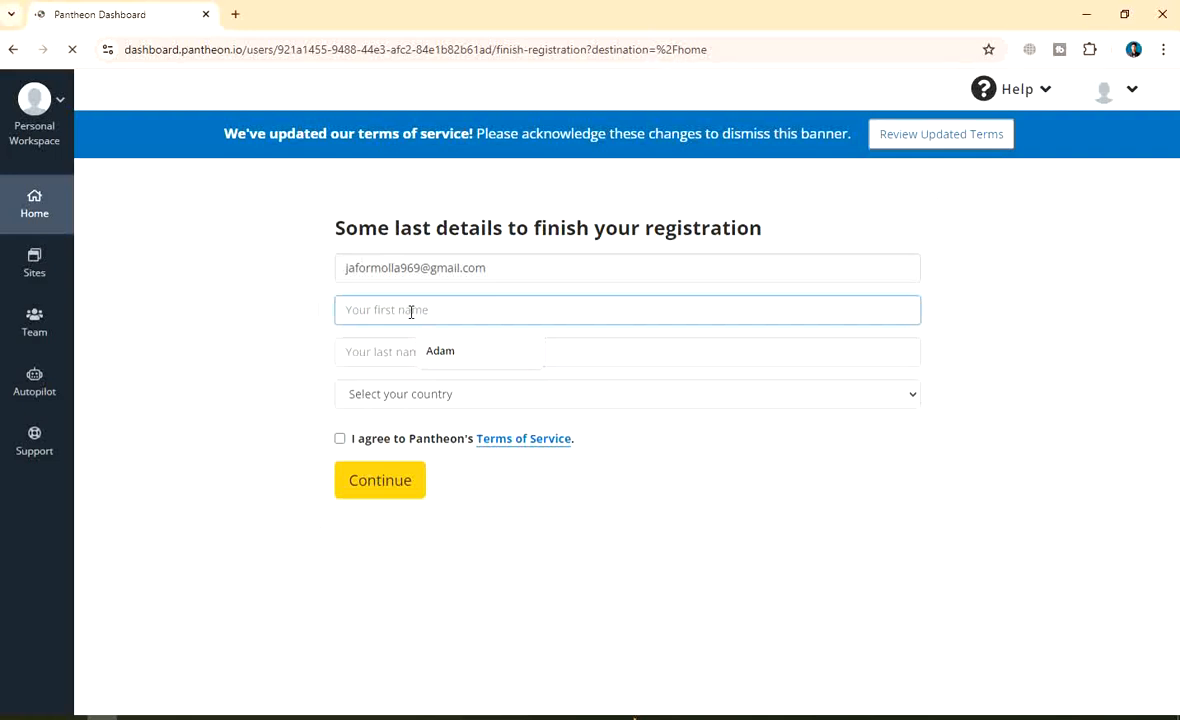
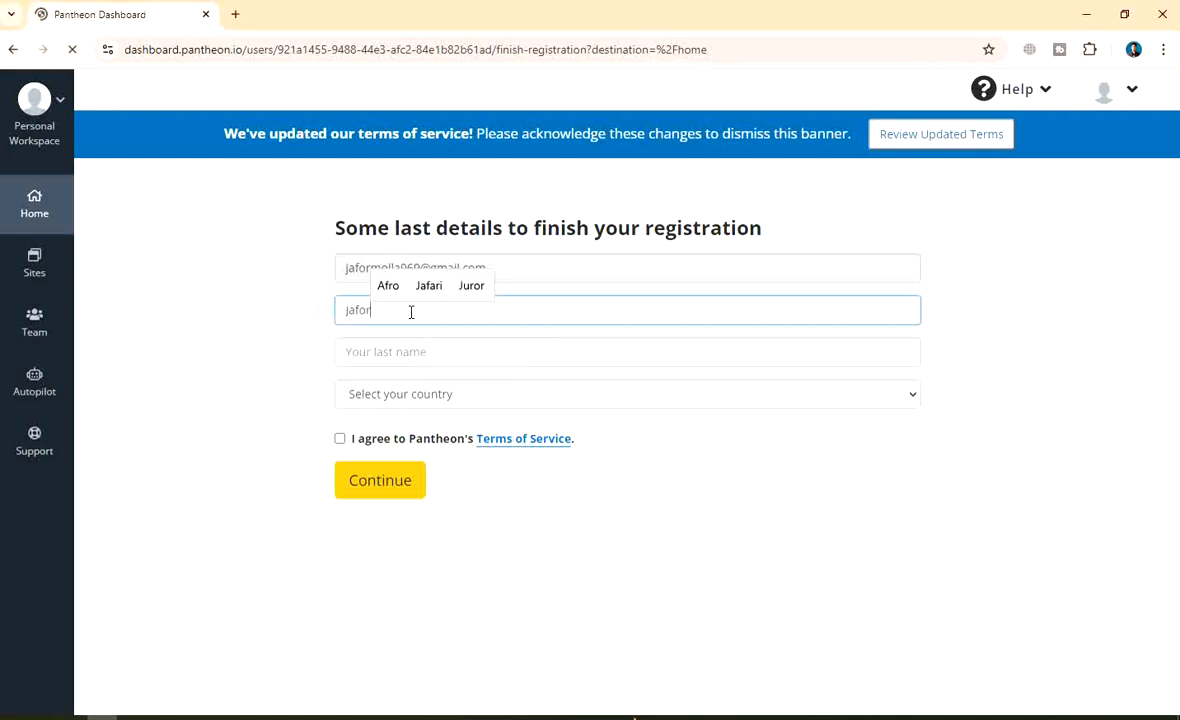
{"action": "left_click", "coordinate": [421, 354]}
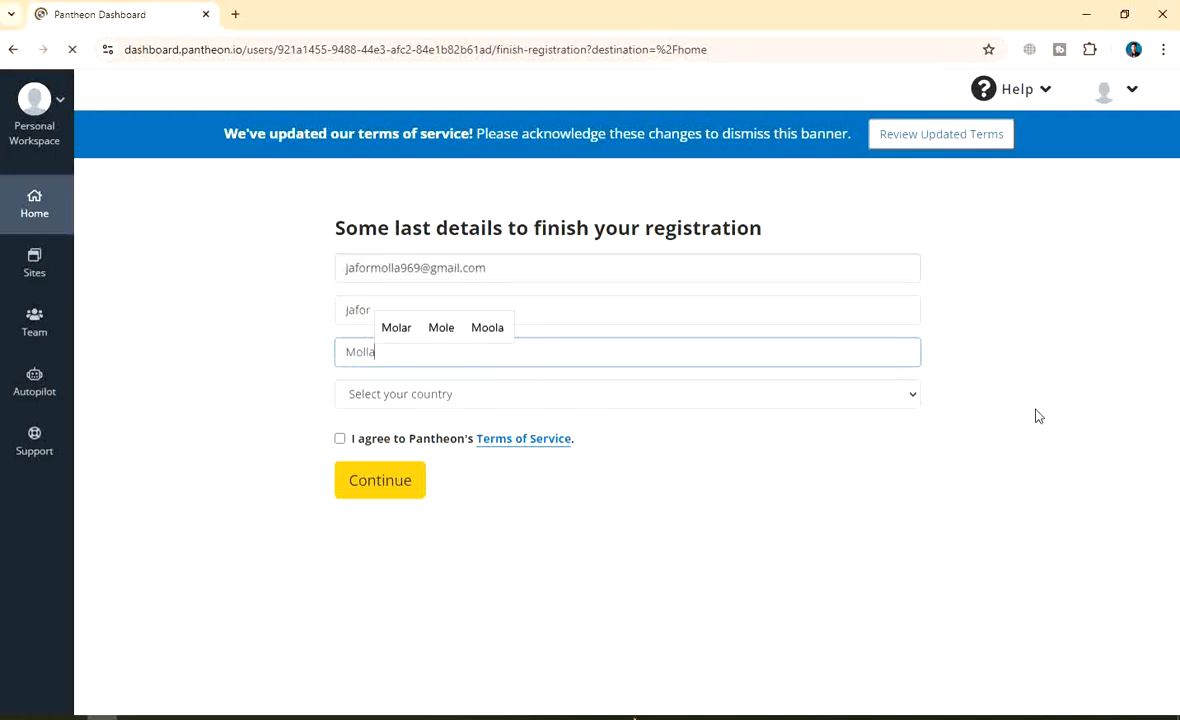
Choose United States and Alabama, accept the Terms of Service, and submit the registration
{"action": "left_click", "coordinate": [491, 398]}
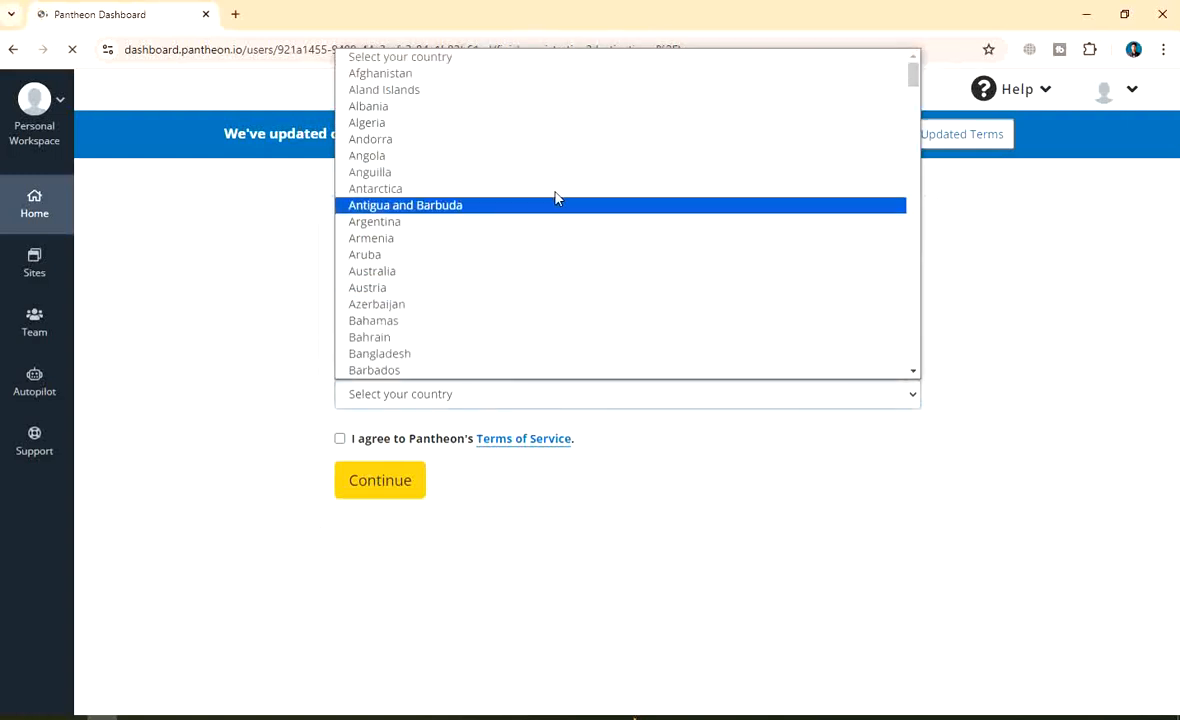
{"action": "scroll", "coordinate": [556, 193], "scroll_direction": "down", "scroll_amount": 4}
{"action": "scroll", "coordinate": [484, 255], "scroll_direction": "down", "scroll_amount": 4}
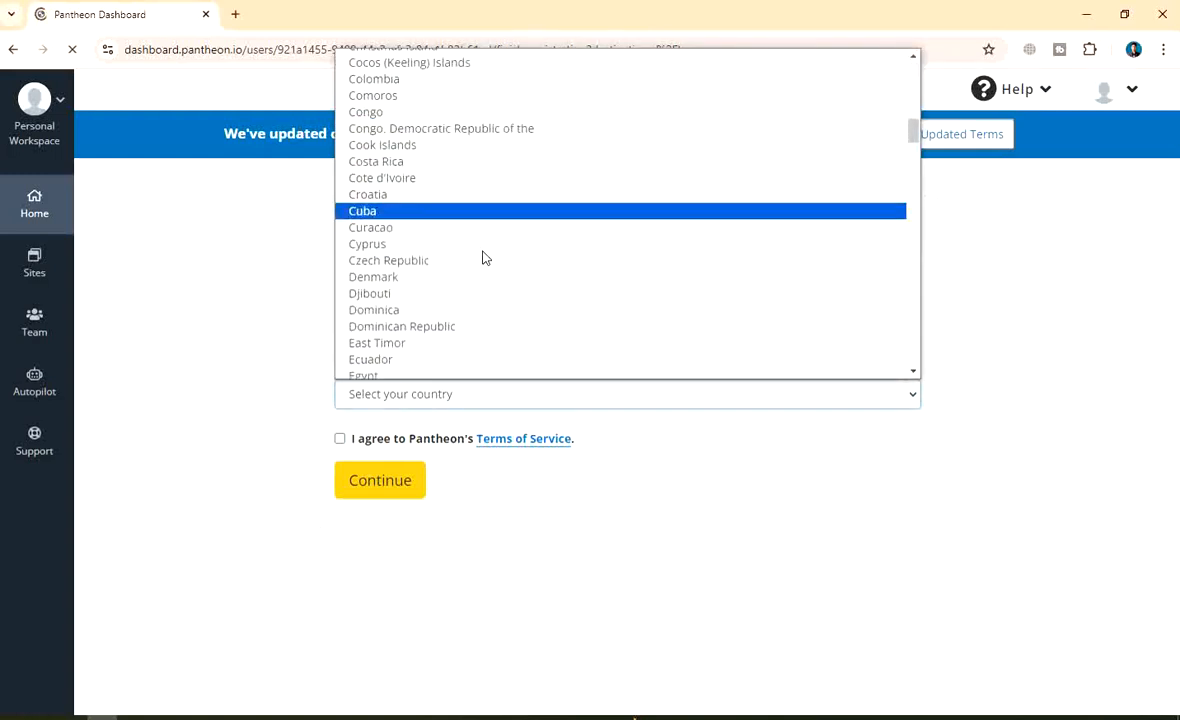
{"action": "scroll", "coordinate": [483, 257], "scroll_direction": "down", "scroll_amount": 20}
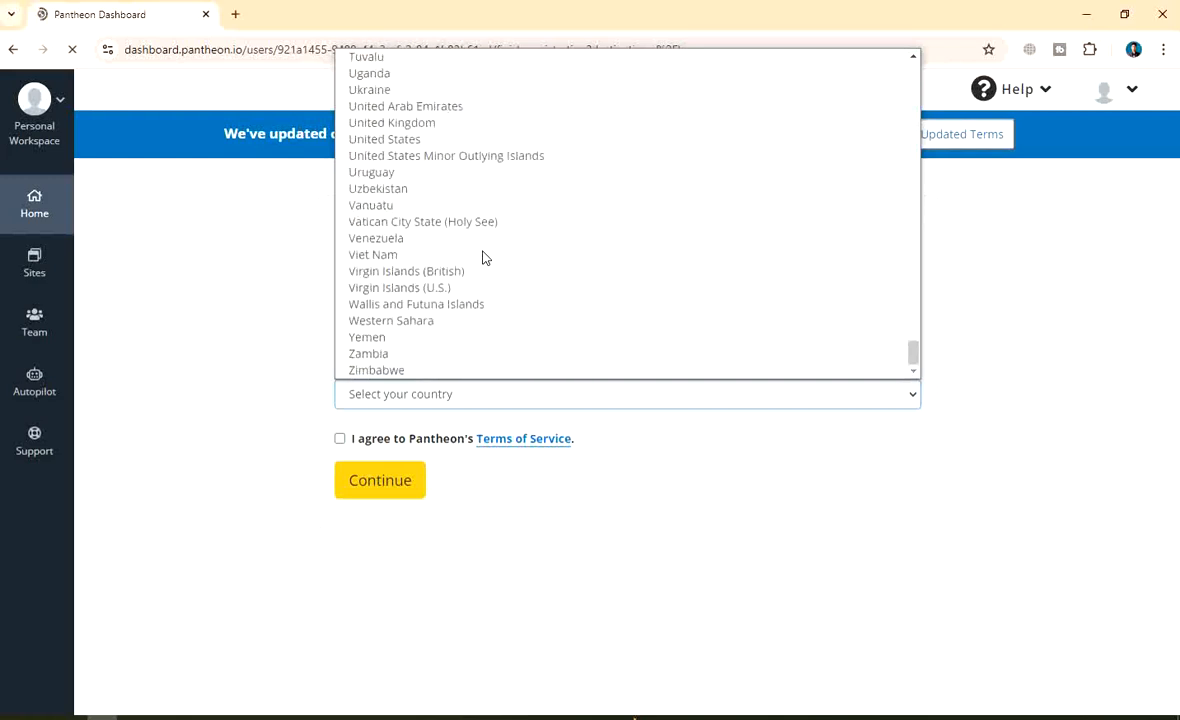
{"action": "left_click", "coordinate": [420, 140]}
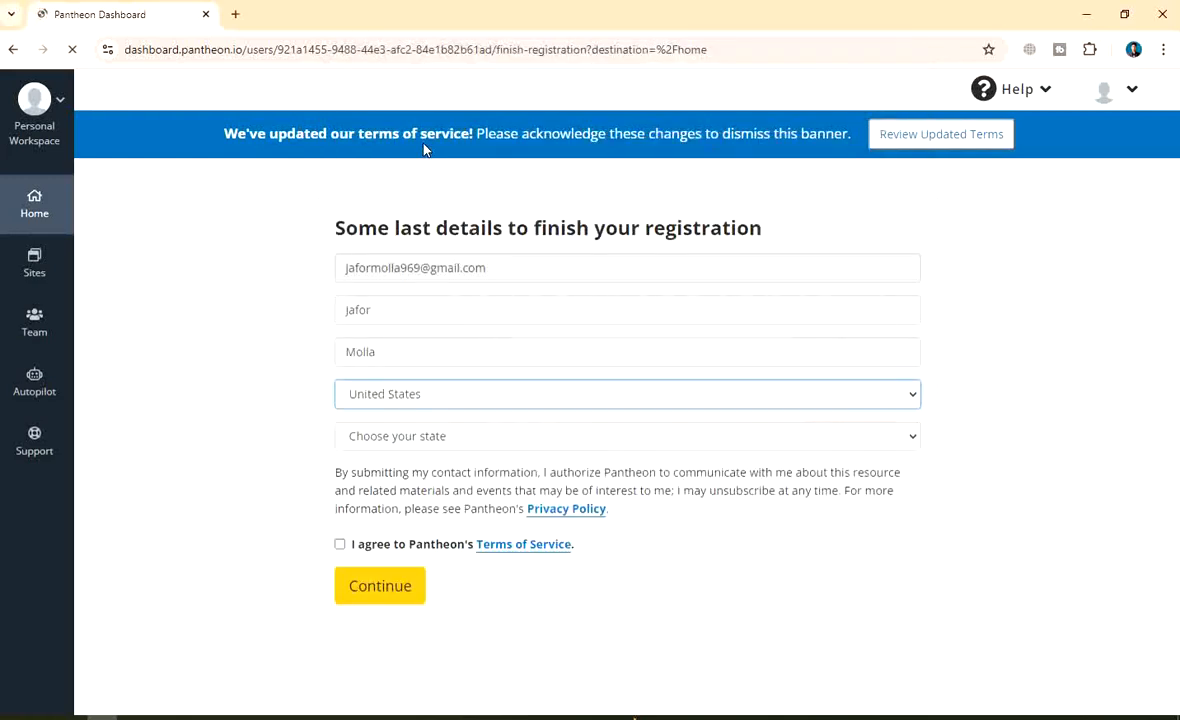
{"action": "left_click", "coordinate": [449, 437]}
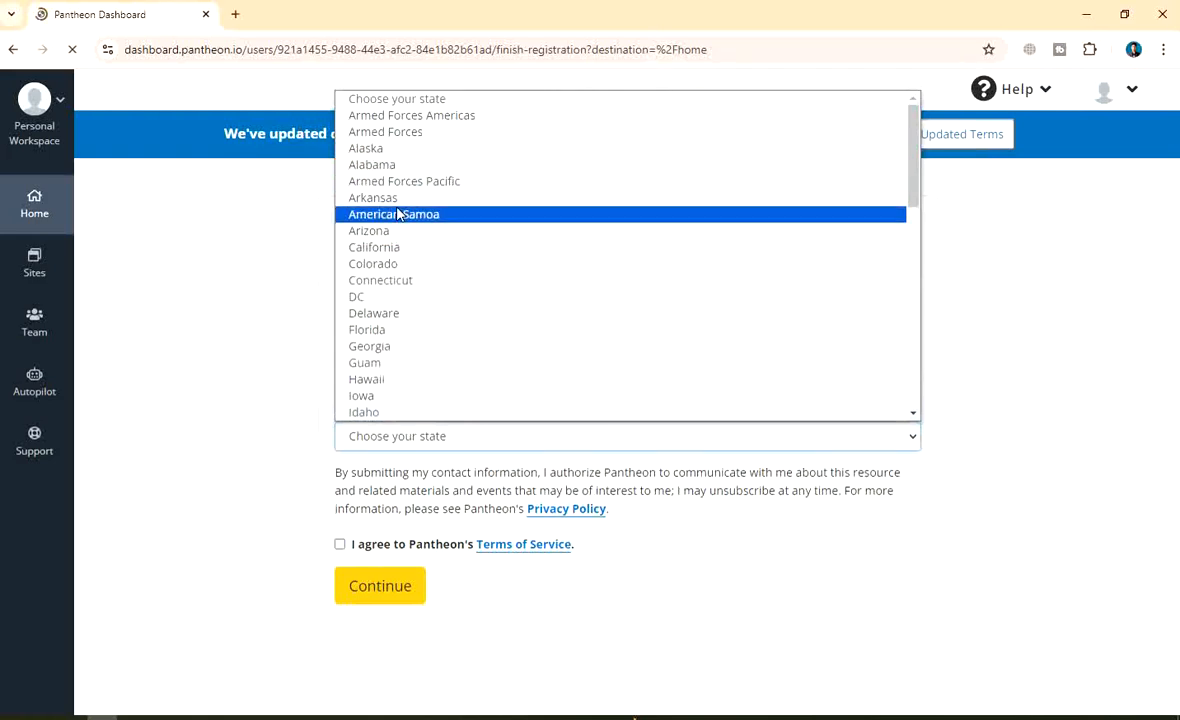
{"action": "scroll", "coordinate": [390, 363], "scroll_direction": "down", "scroll_amount": 10}
{"action": "scroll", "coordinate": [434, 255], "scroll_direction": "up", "scroll_amount": 10}
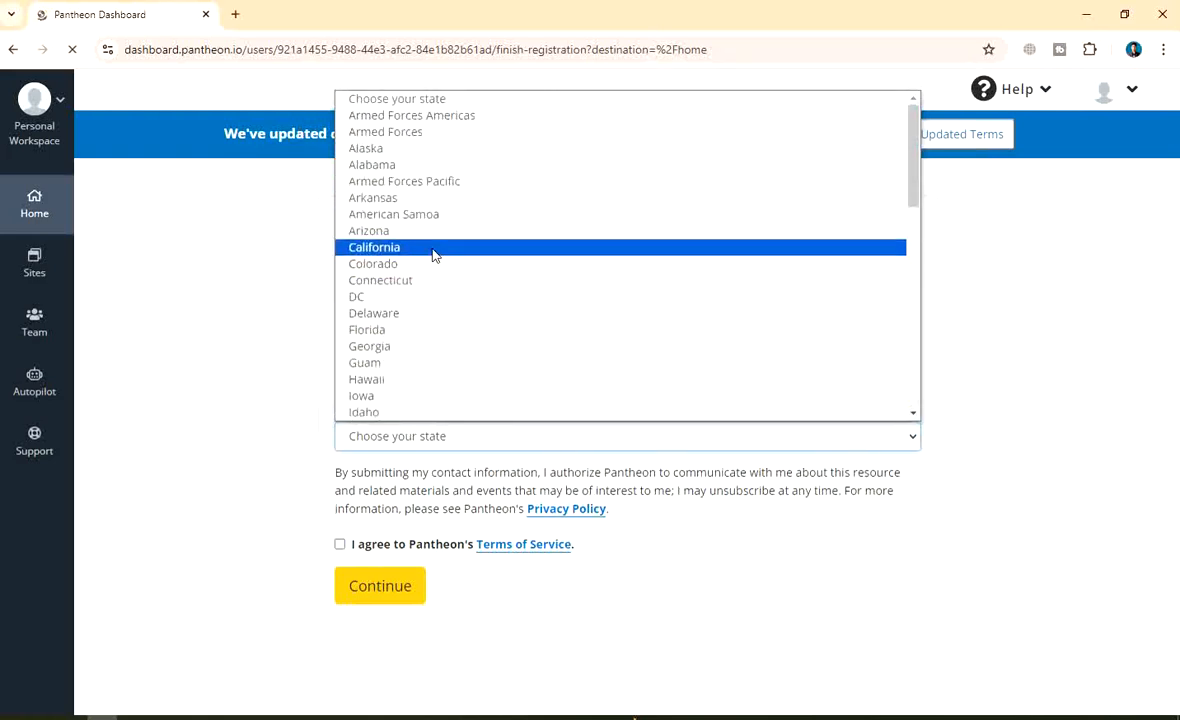
{"action": "left_click", "coordinate": [385, 164]}
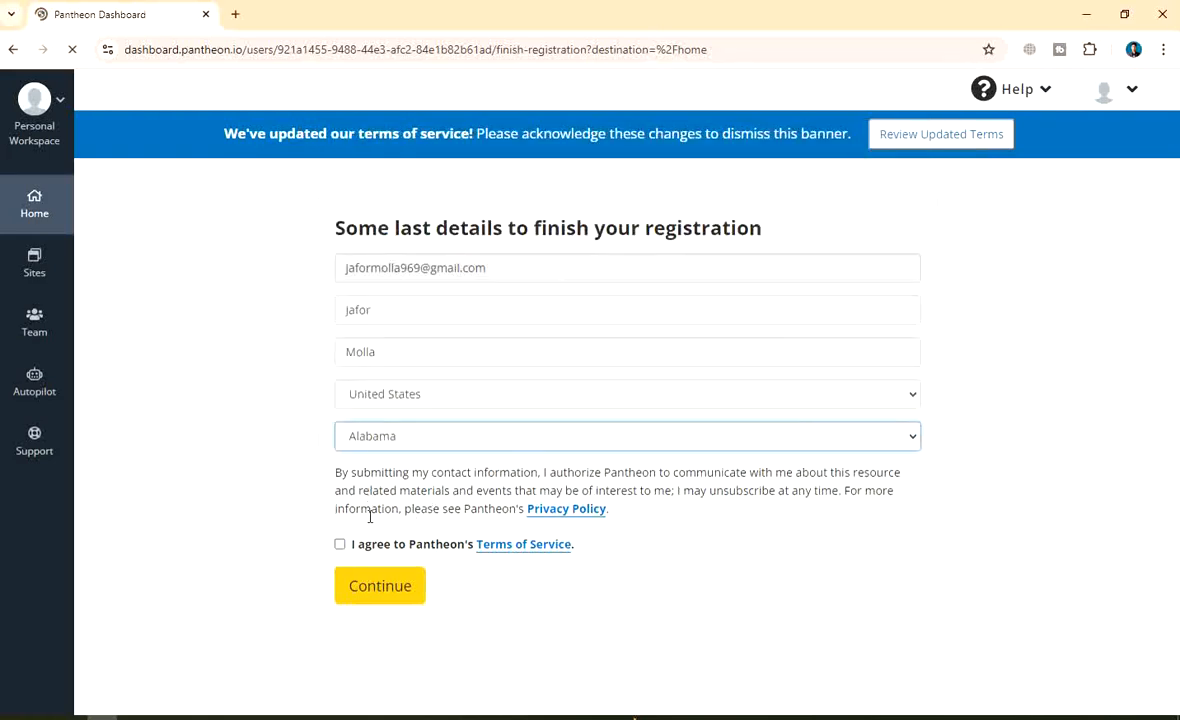
{"action": "left_click", "coordinate": [340, 545]}
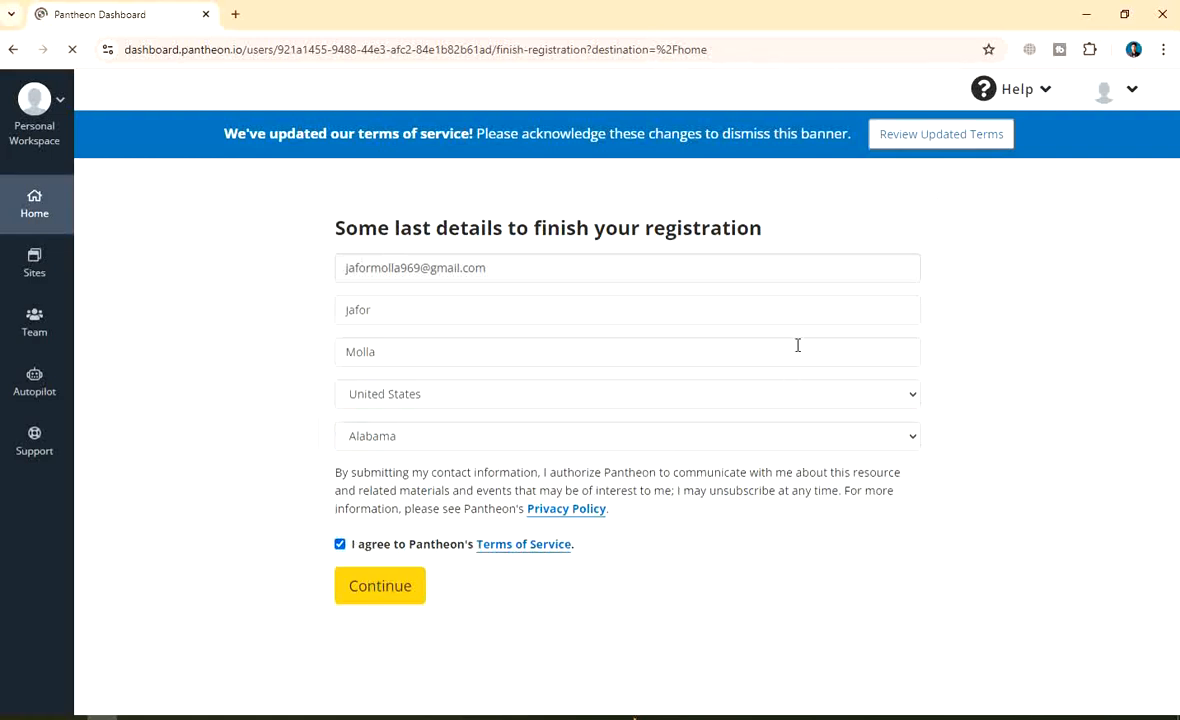
{"action": "left_click", "coordinate": [363, 585]}
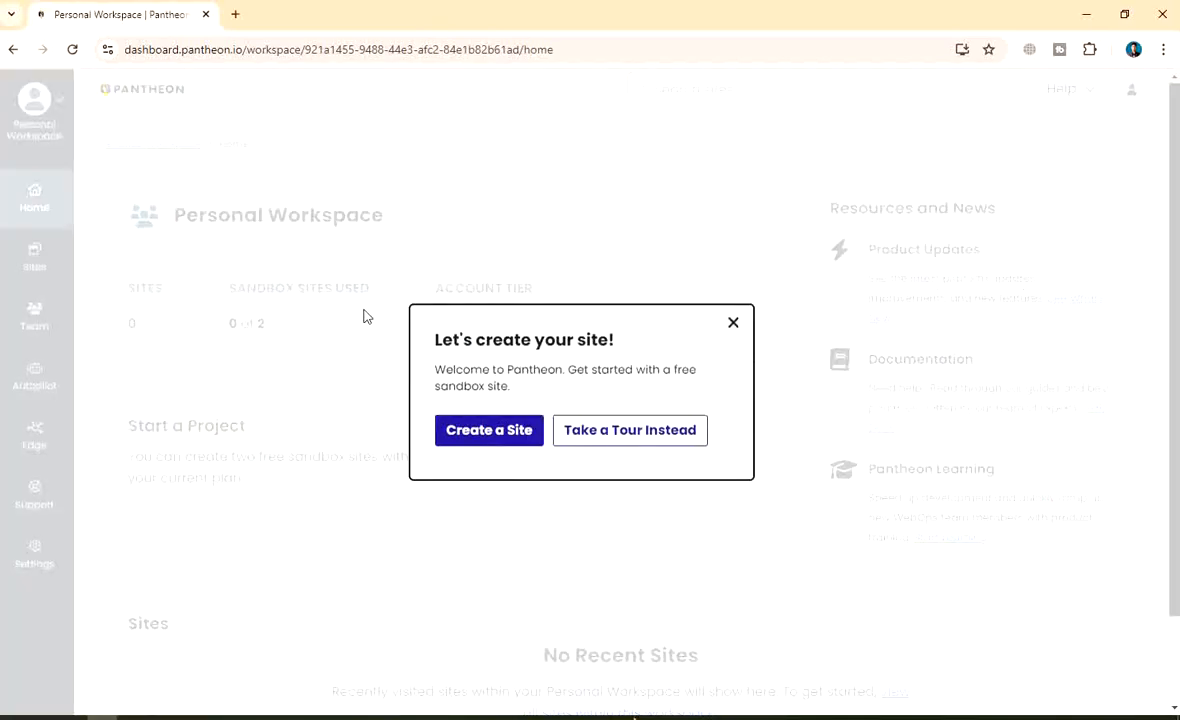
Close the welcome modal, scroll the empty workspace, and choose Create New Site
{"action": "left_click", "coordinate": [733, 322]}
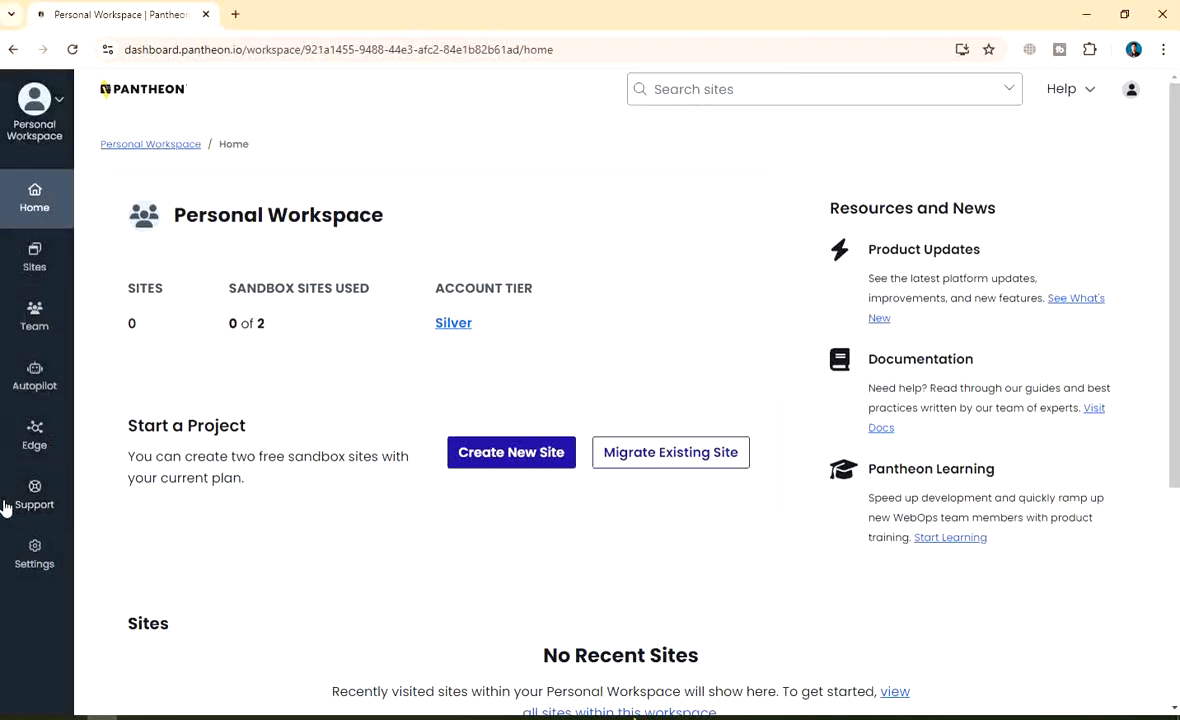
{"action": "scroll", "coordinate": [695, 345], "scroll_direction": "down", "scroll_amount": 3}
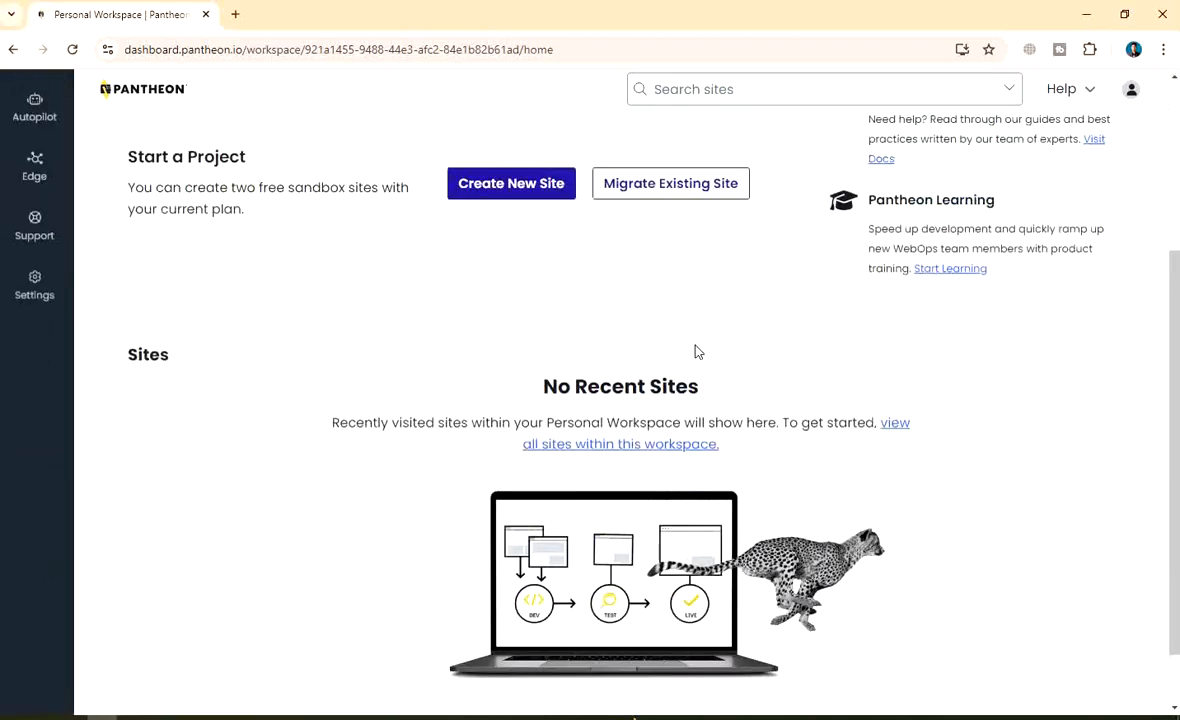
{"action": "scroll", "coordinate": [697, 351], "scroll_direction": "up", "scroll_amount": 3}
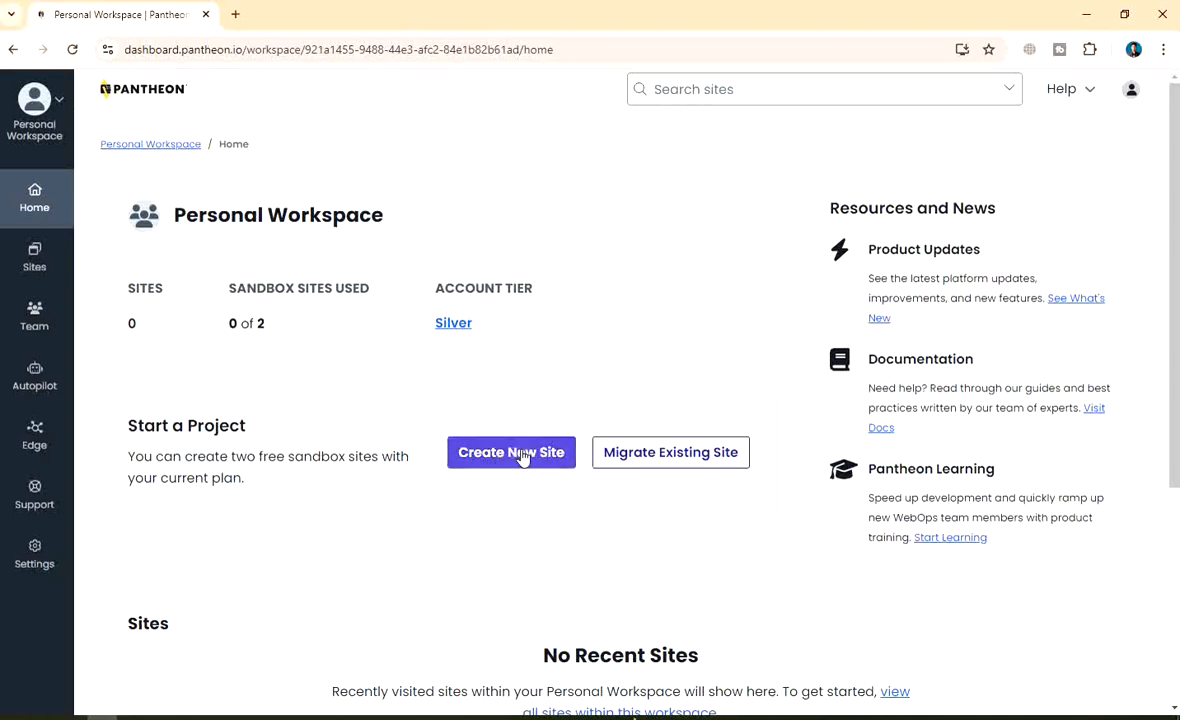
{"action": "left_click", "coordinate": [480, 452]}
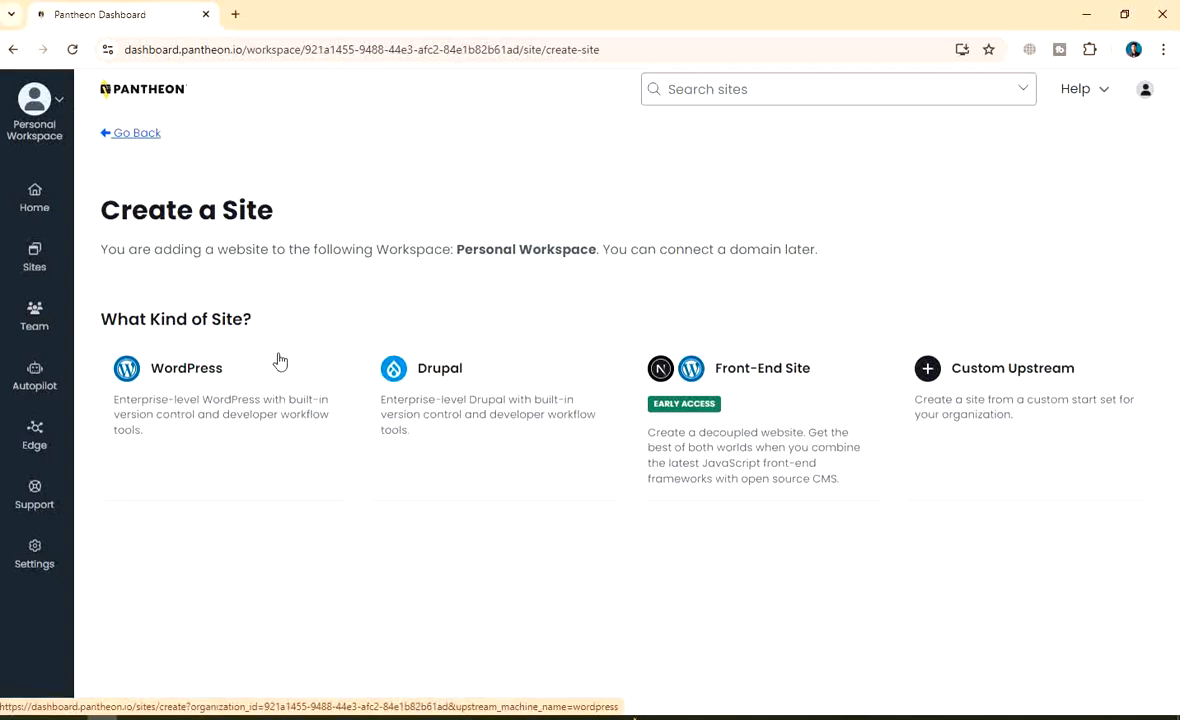
Choose the WordPress card under What Kind of Site?
{"action": "left_click", "coordinate": [203, 392]}
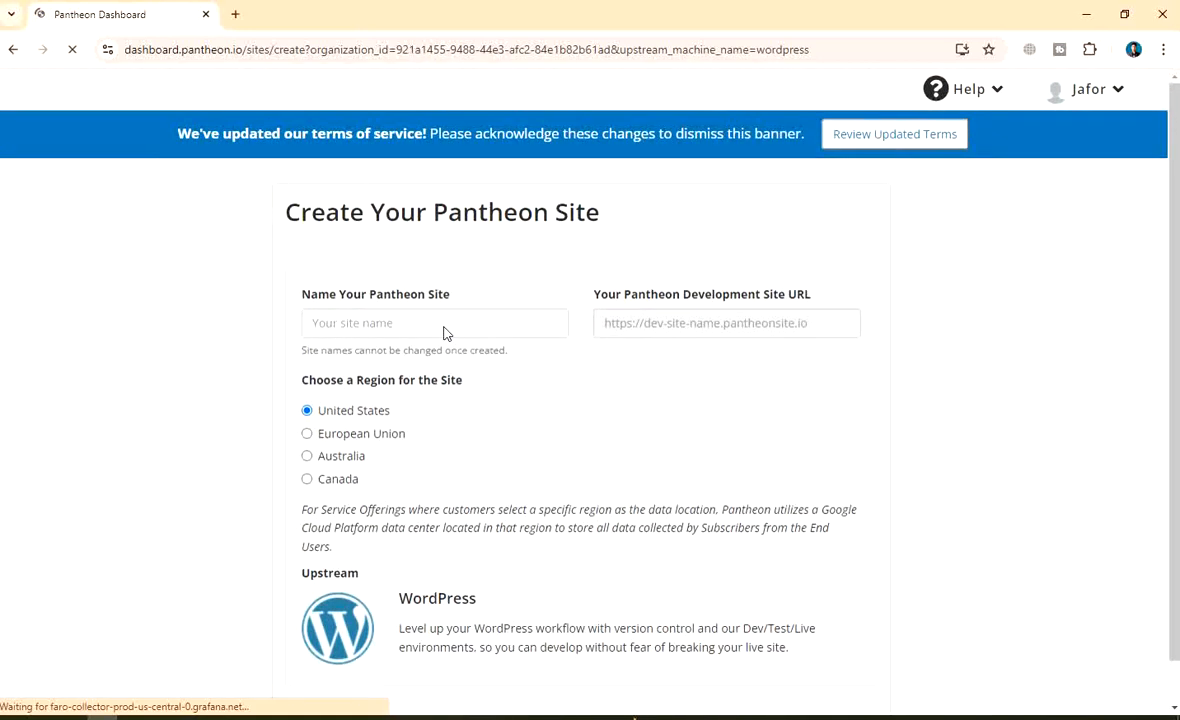
Type the site name bdelectronic in the name field, fixing several typos
{"action": "left_click", "coordinate": [345, 330]}
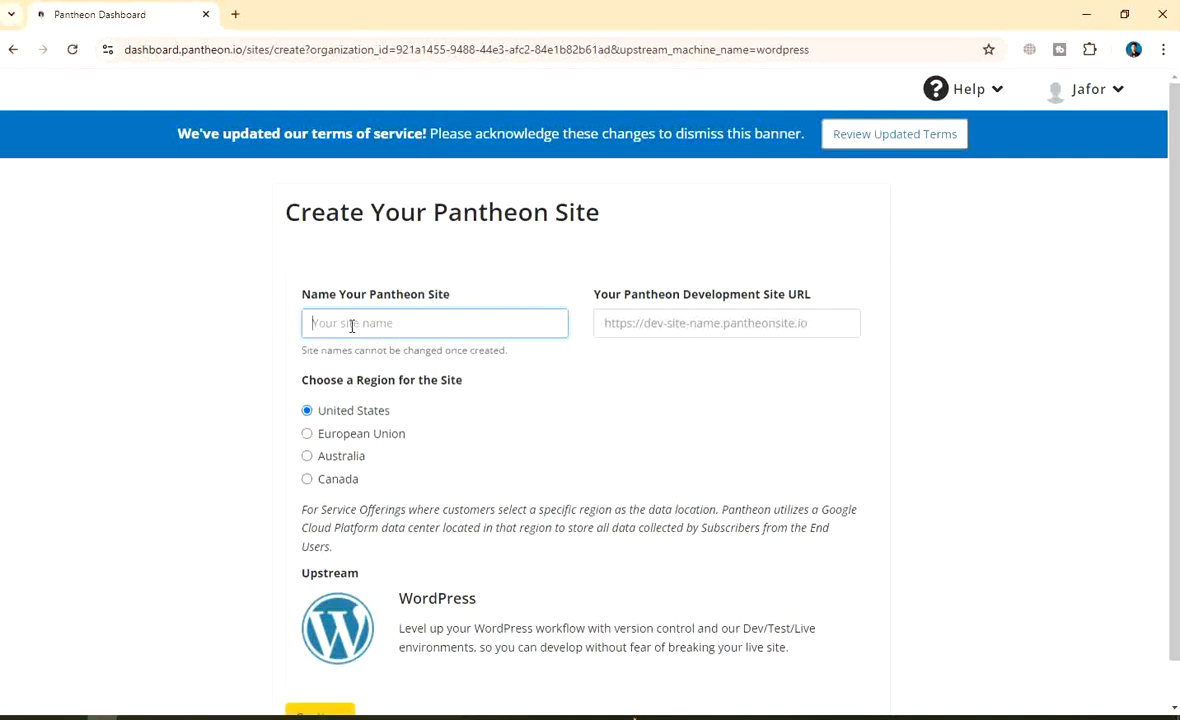
{"action": "type", "text": "bd"}
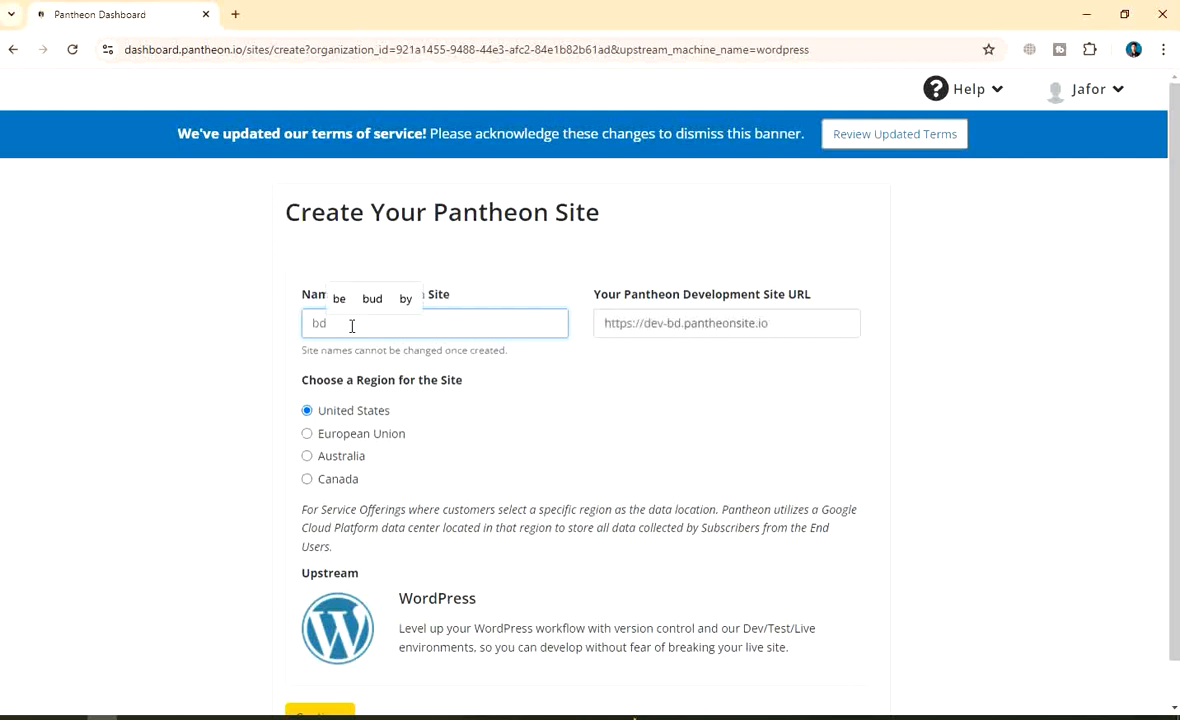
{"action": "type", "text": "ecle"}
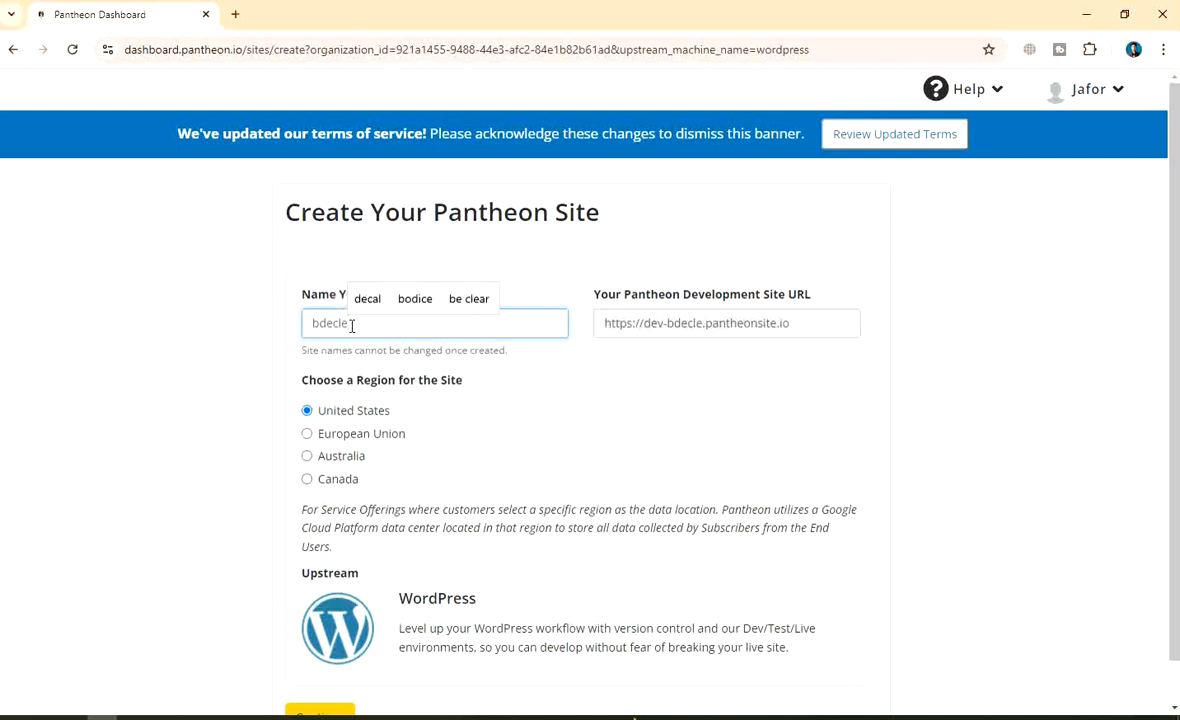
{"action": "key", "text": "BackSpace"}
{"action": "key", "text": "BackSpace"}
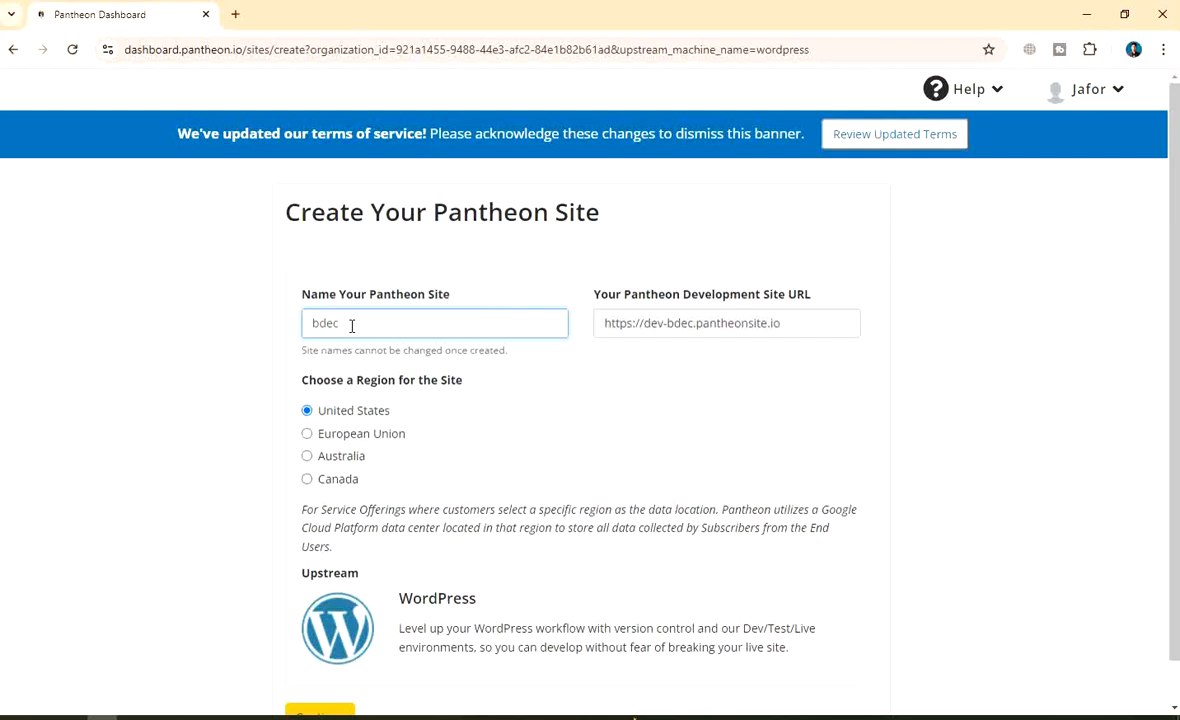
{"action": "key", "text": "BackSpace"}
{"action": "type", "text": "lect"}
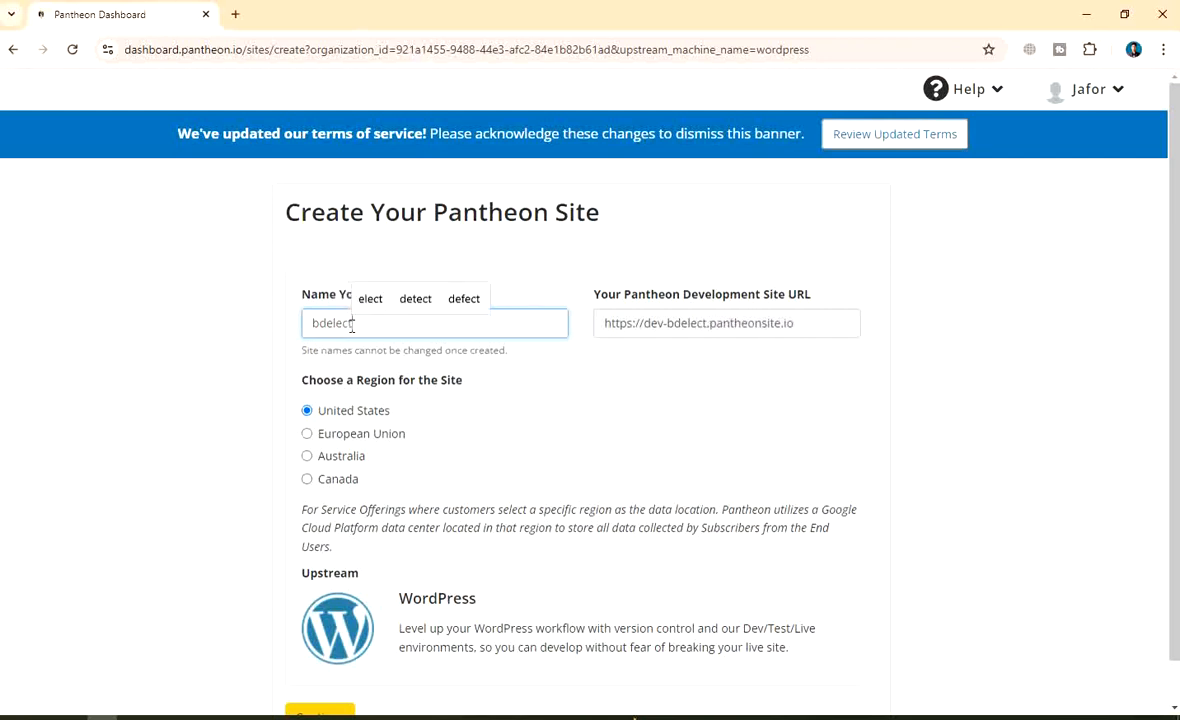
{"action": "type", "text": "ron"}
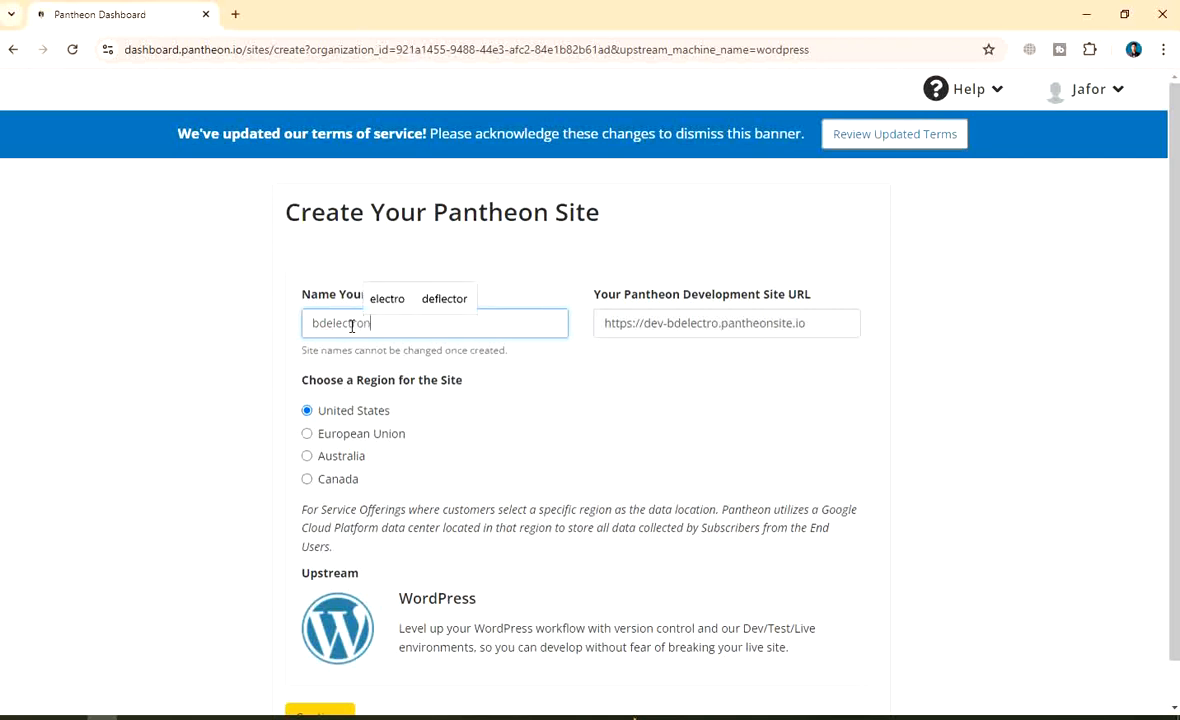
{"action": "type", "text": "i"}
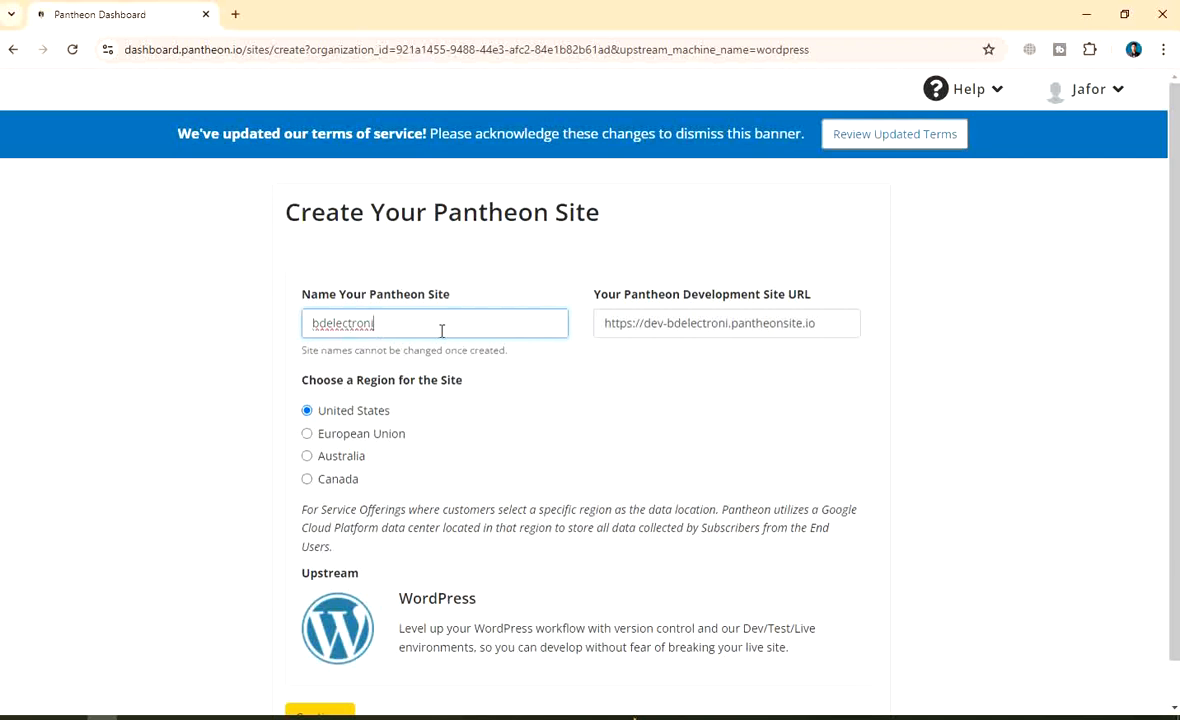
{"action": "type", "text": "ic"}
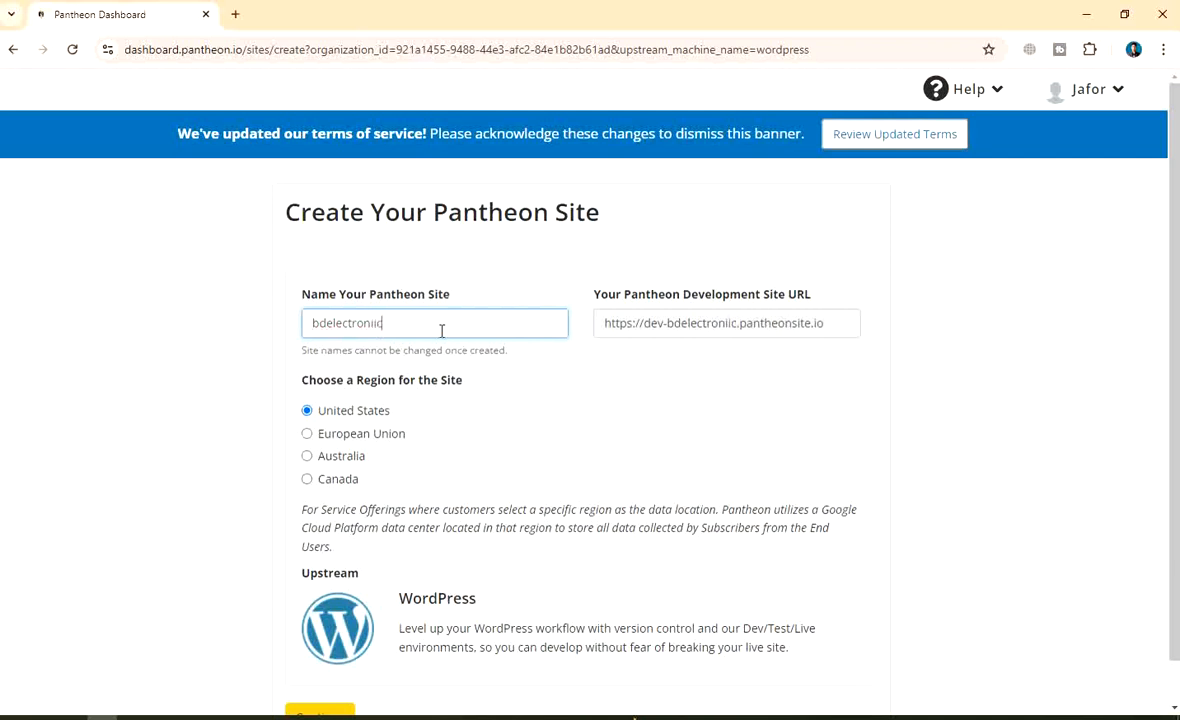
{"action": "key", "text": "BackSpace"}
{"action": "key", "text": "BackSpace"}
{"action": "key", "text": "BackSpace"}
{"action": "key", "text": "BackSpace"}
{"action": "key", "text": "BackSpace"}
{"action": "key", "text": "BackSpace"}
{"action": "key", "text": "BackSpace"}
{"action": "key", "text": "BackSpace"}
{"action": "key", "text": "BackSpace"}
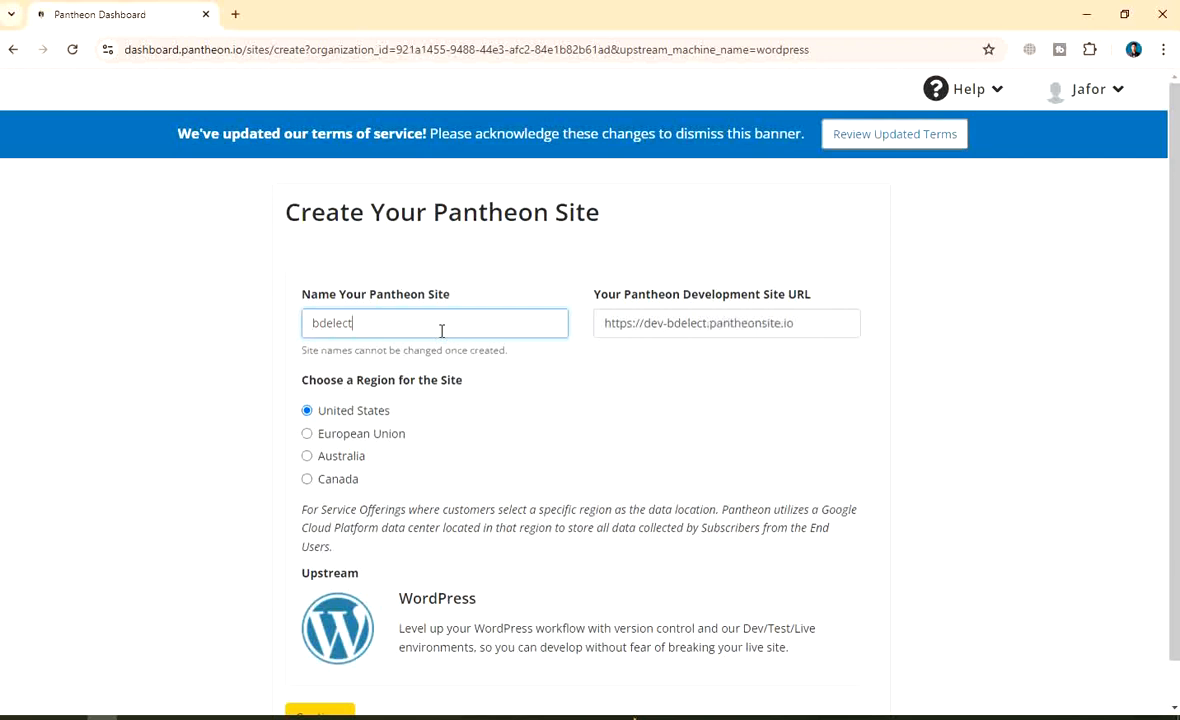
{"action": "key", "text": "BackSpace"}
{"action": "key", "text": "BackSpace"}
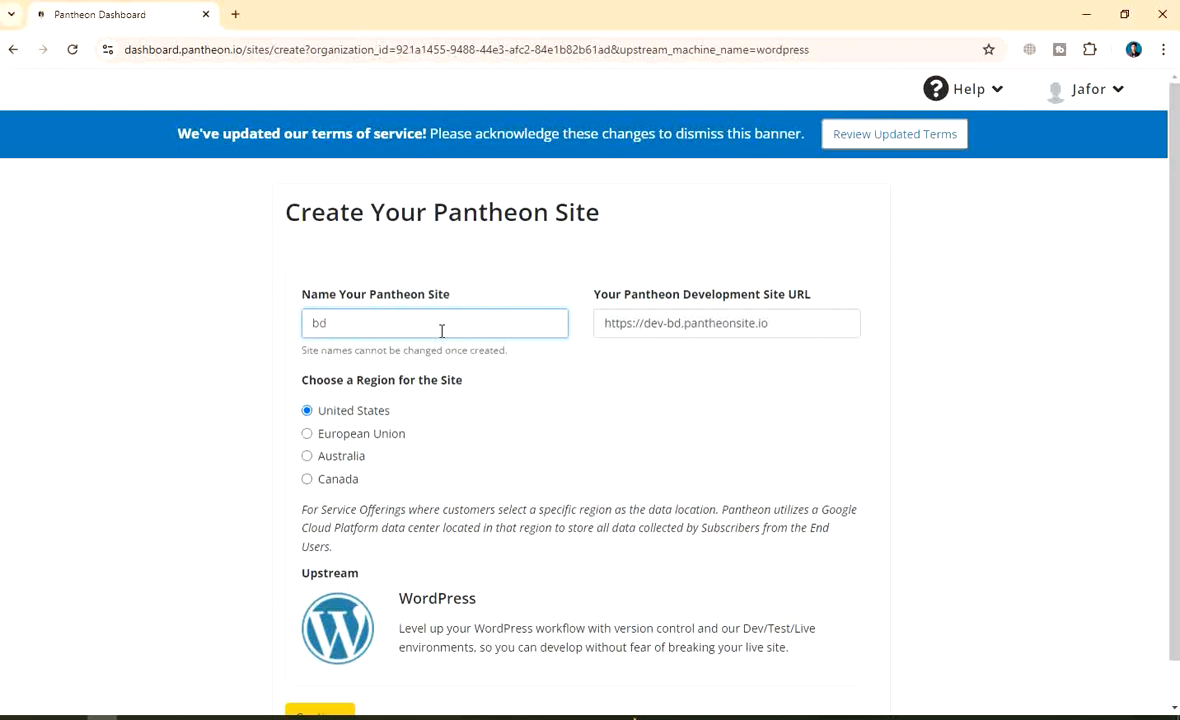
{"action": "type", "text": "elect"}
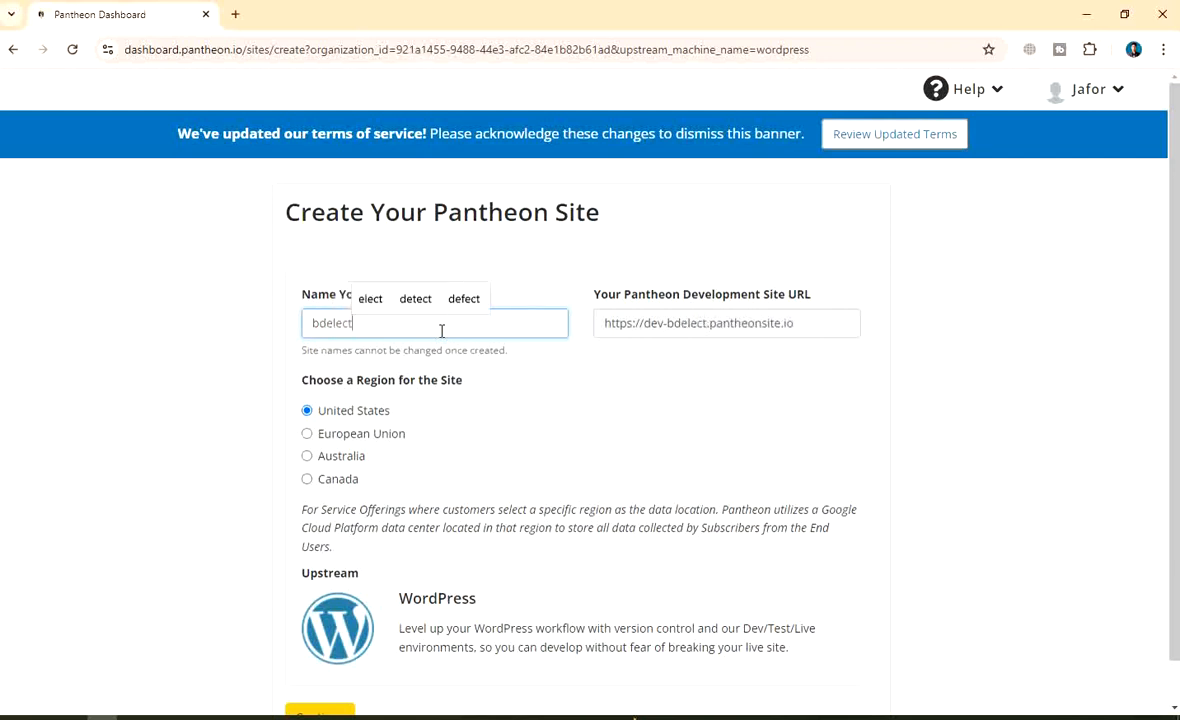
{"action": "type", "text": "roci"}
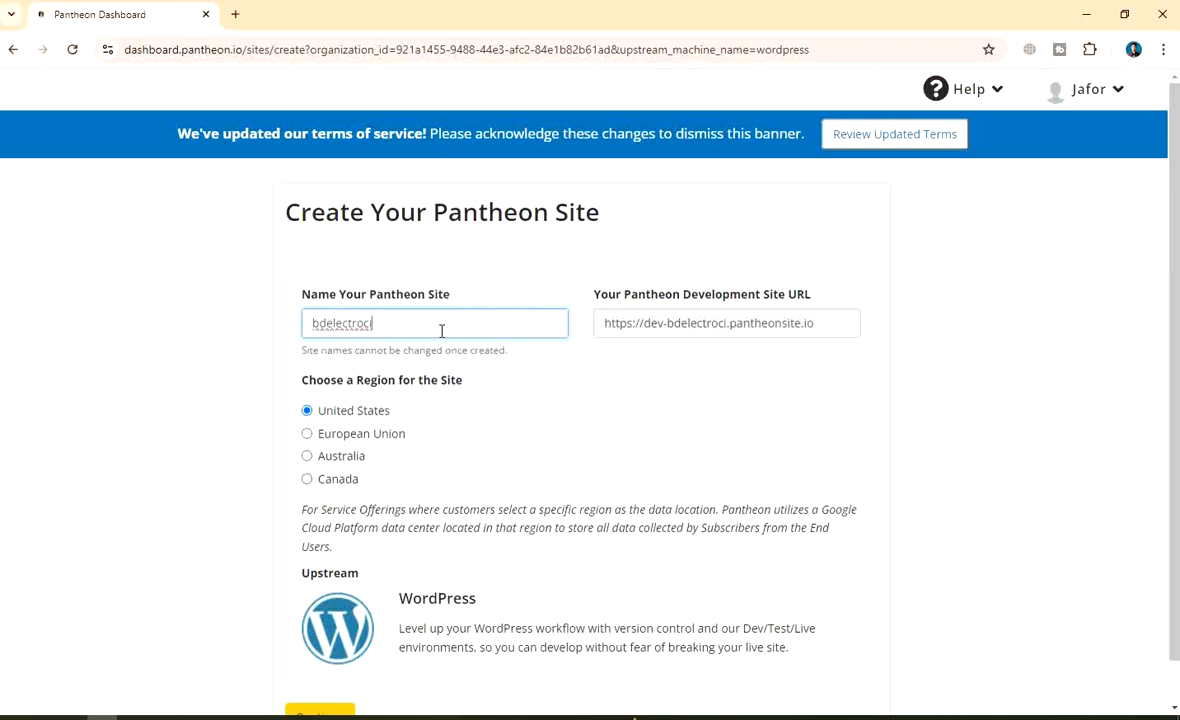
{"action": "key", "text": "BackSpace"}
{"action": "key", "text": "BackSpace"}
{"action": "type", "text": "ni"}
{"action": "key", "text": "BackSpace"}
{"action": "key", "text": "BackSpace"}
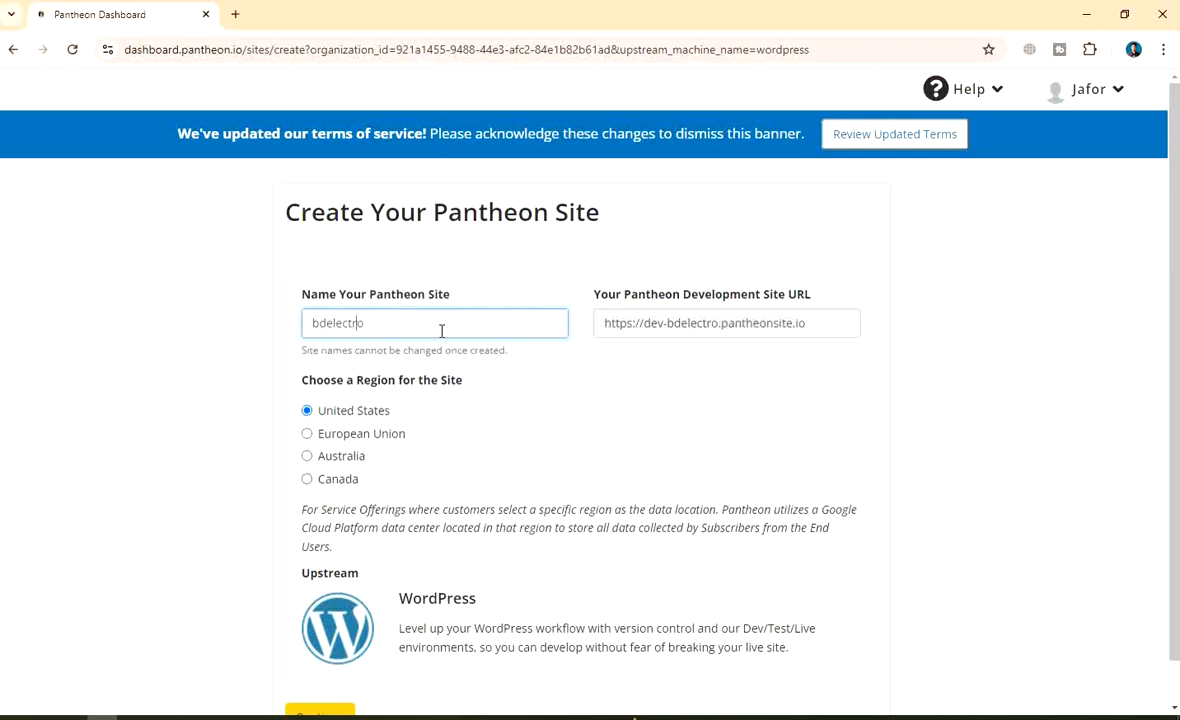
{"action": "type", "text": "-"}
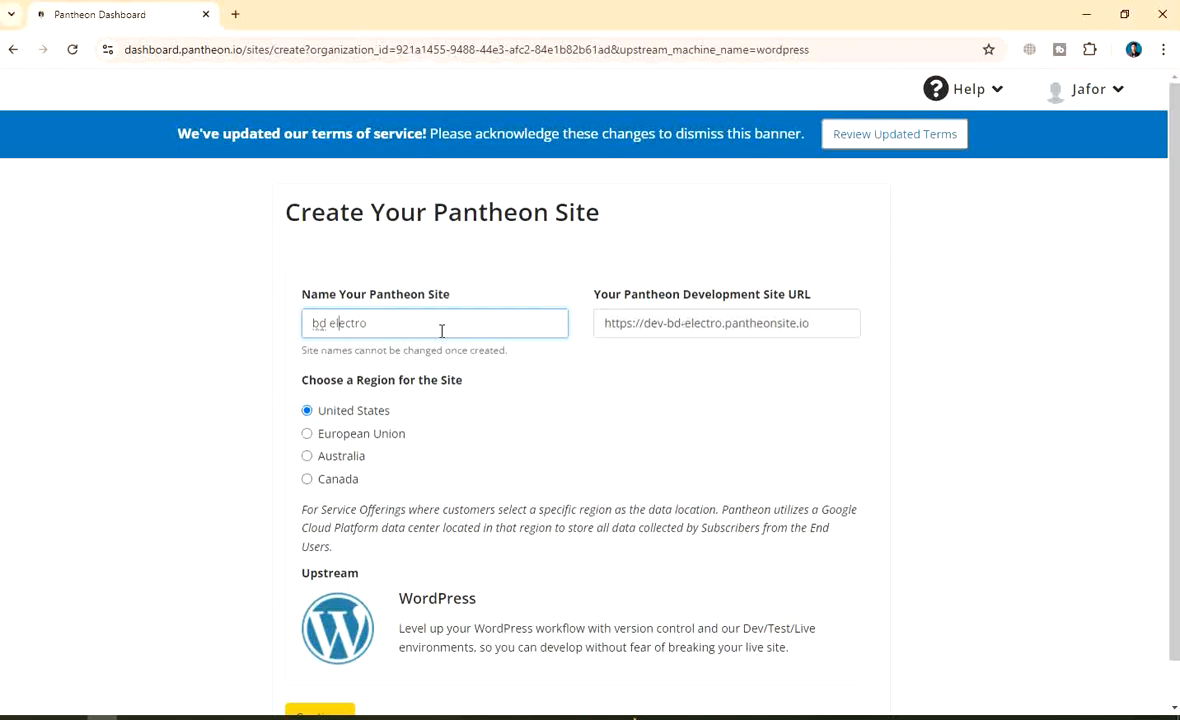
{"action": "type", "text": "ni"}
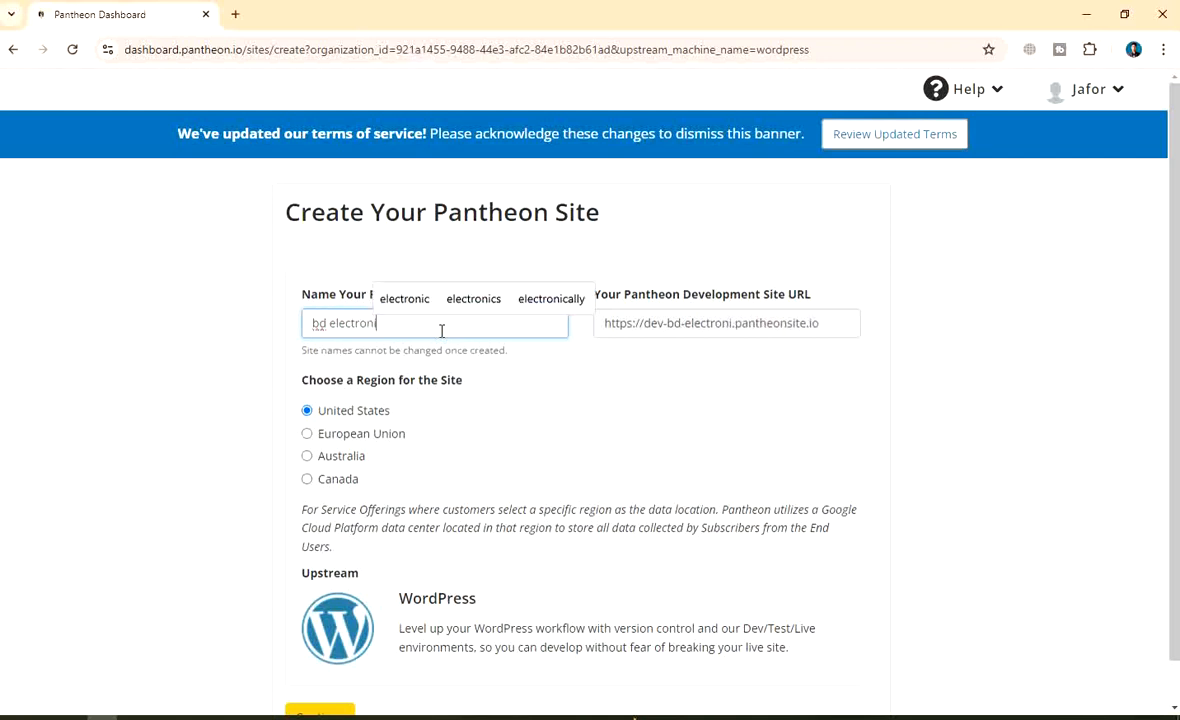
{"action": "key", "text": "Up"}
{"action": "key", "text": "Return"}
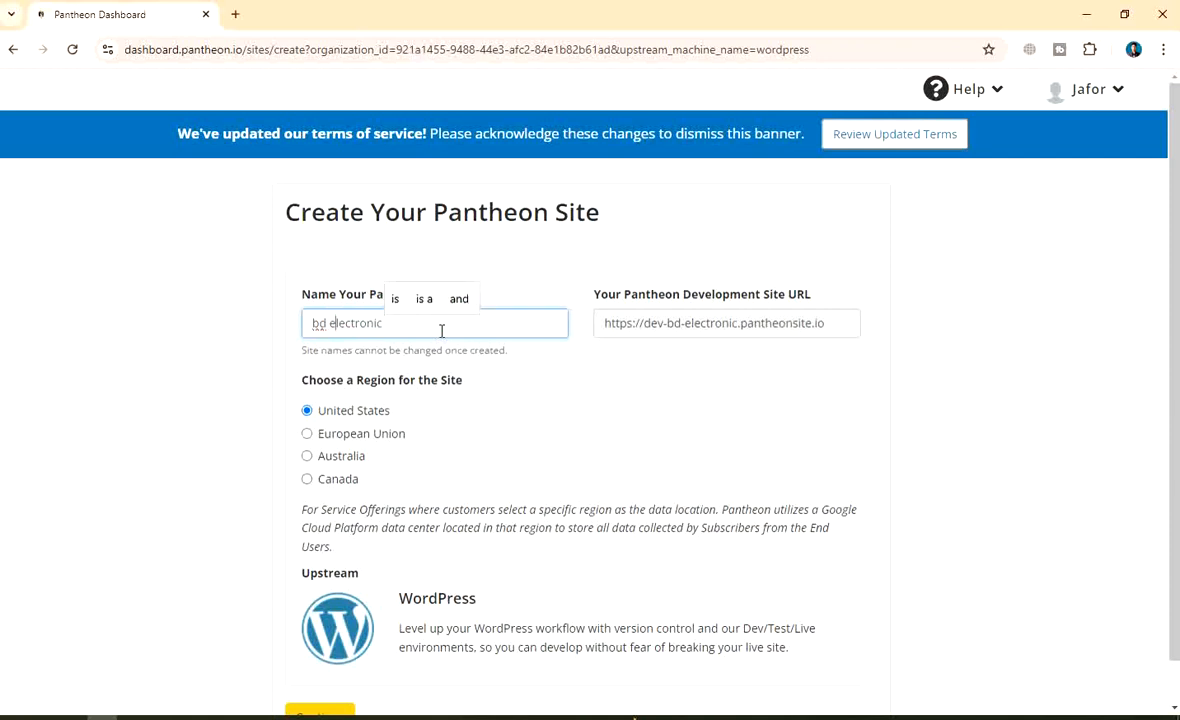
Make the name bdelectronic26 and create the site in the United States region
{"action": "key", "text": "BackSpace"}
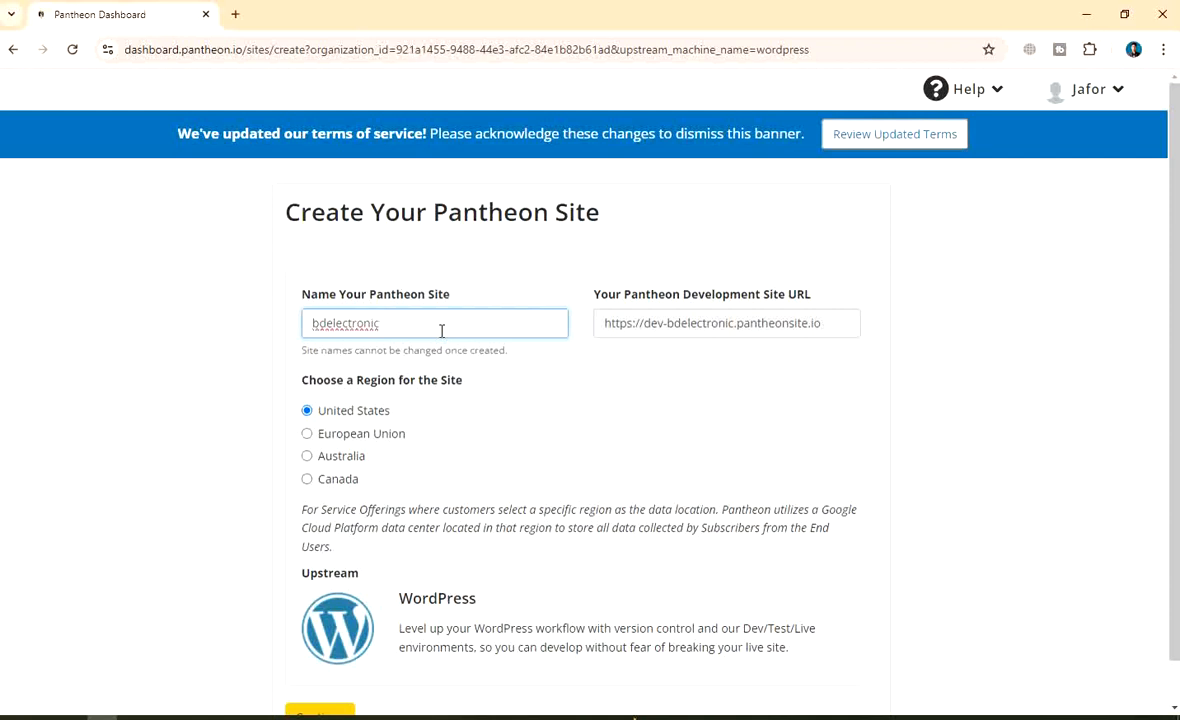
{"action": "type", "text": "26"}
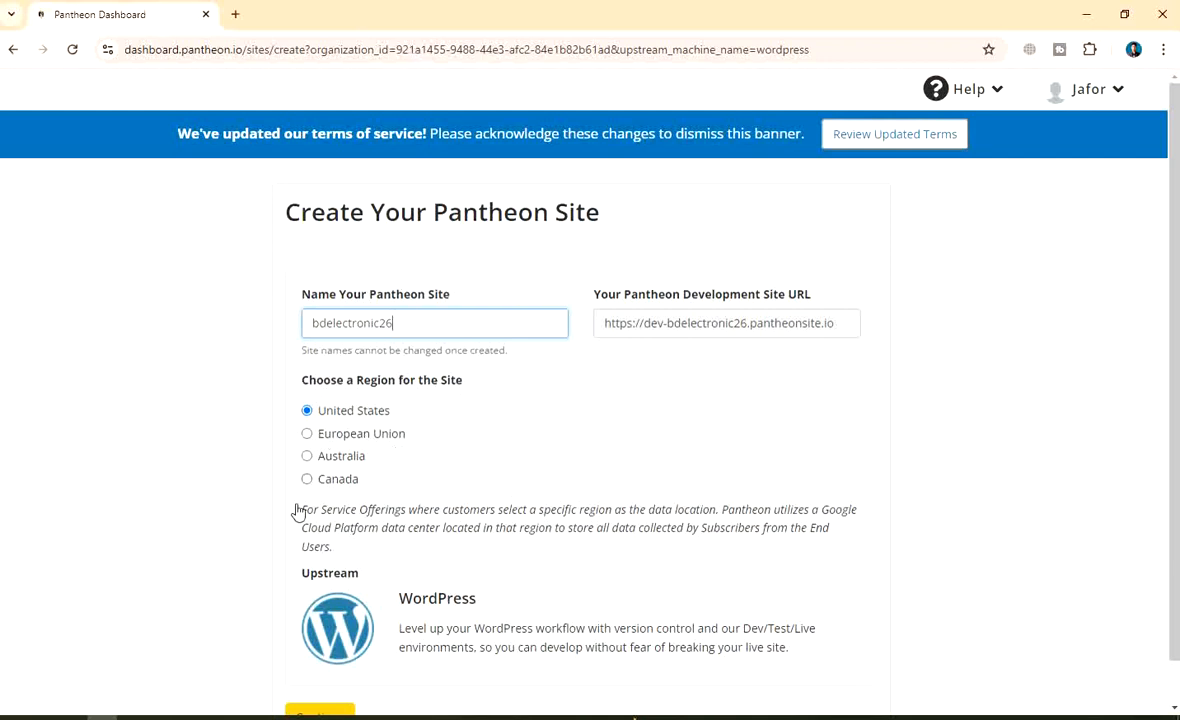
{"action": "scroll", "coordinate": [459, 442], "scroll_direction": "down", "scroll_amount": 1}
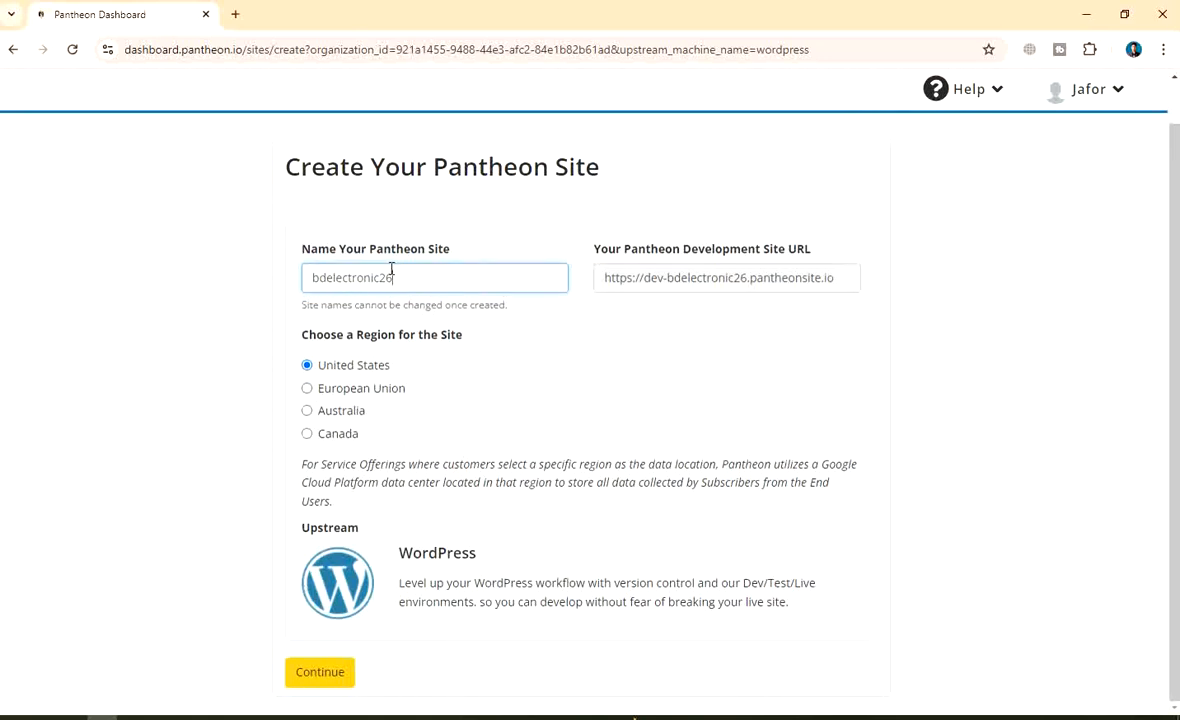
{"action": "left_click", "coordinate": [322, 675]}
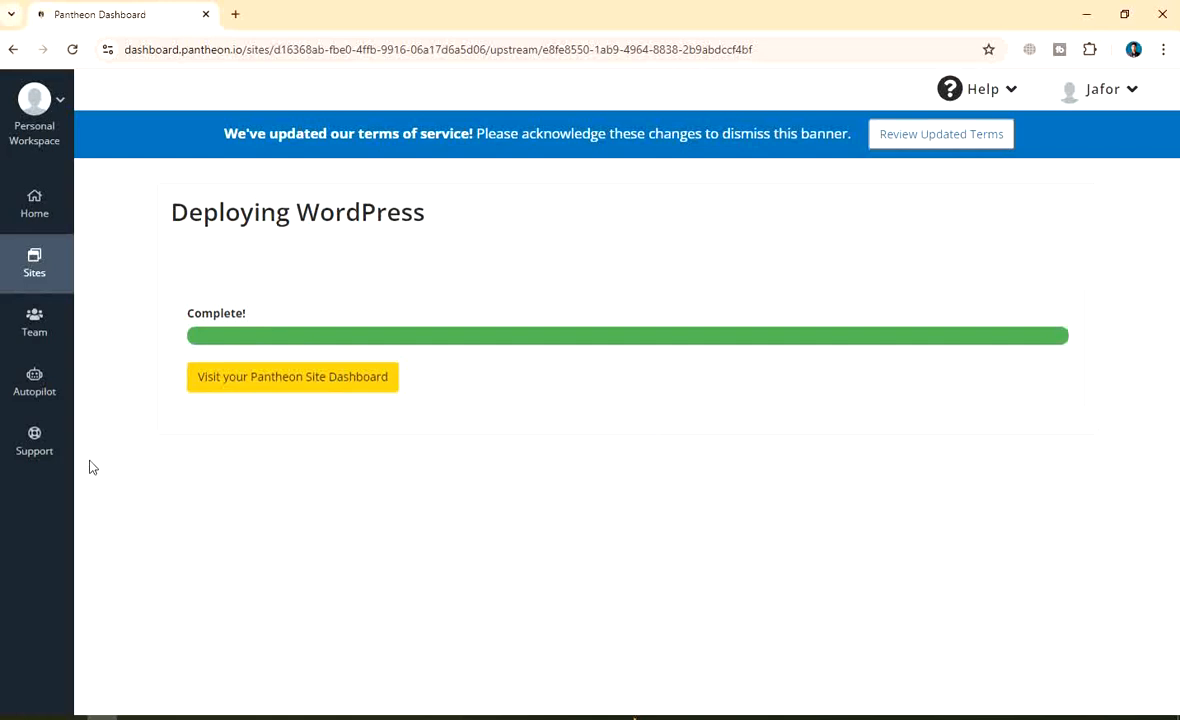
Open the bdelectronic26 dashboard and let its Dev environment Code page load
{"action": "left_click", "coordinate": [309, 384]}
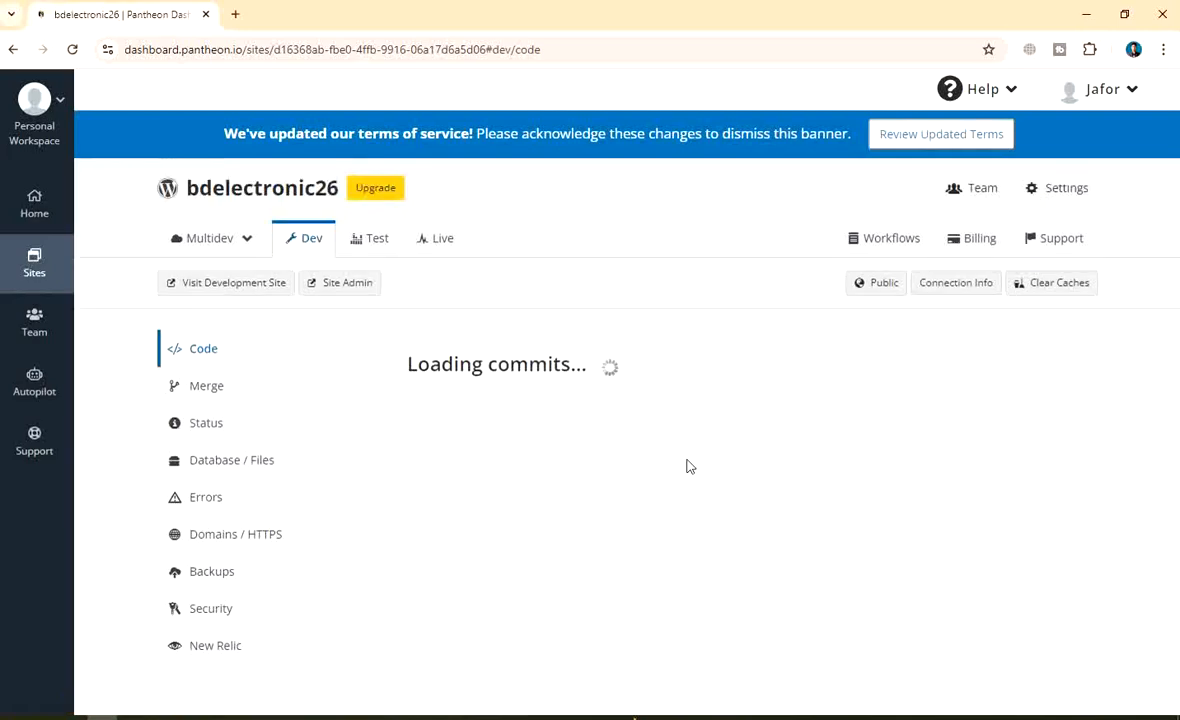
{"action": "scroll", "coordinate": [495, 485], "scroll_direction": "up", "scroll_amount": 1}
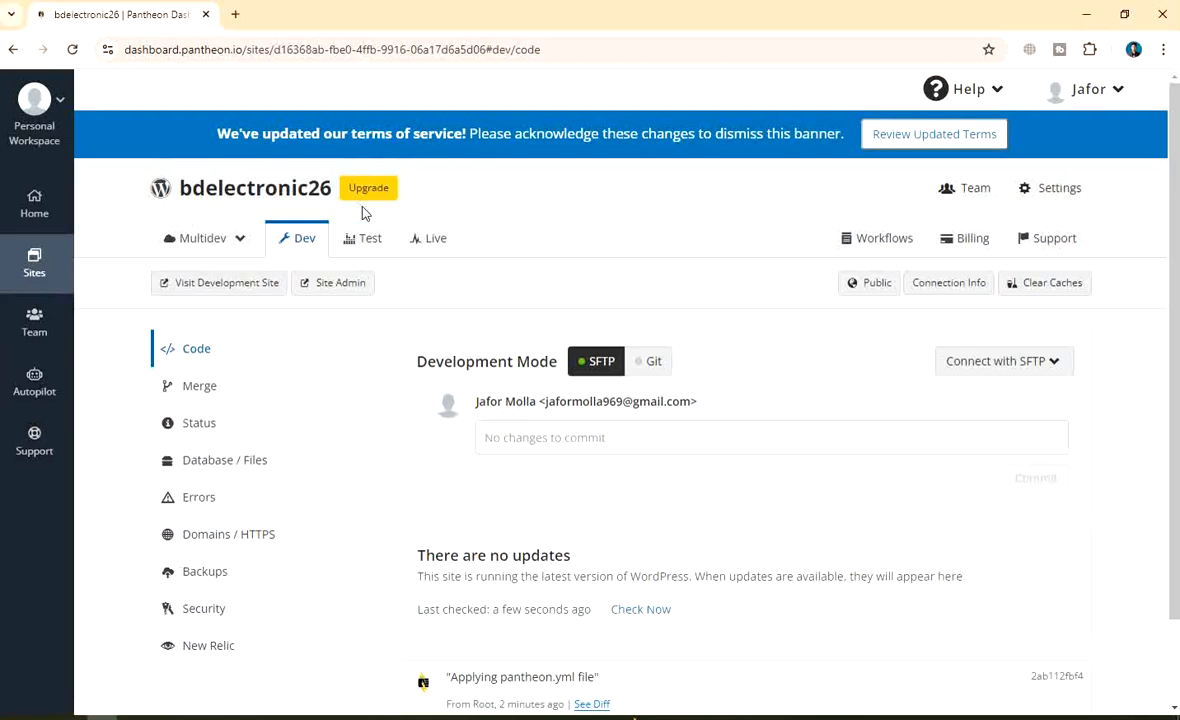
{"action": "scroll", "coordinate": [550, 493], "scroll_direction": "down", "scroll_amount": 1}
{"action": "scroll", "coordinate": [516, 427], "scroll_direction": "up", "scroll_amount": 1}
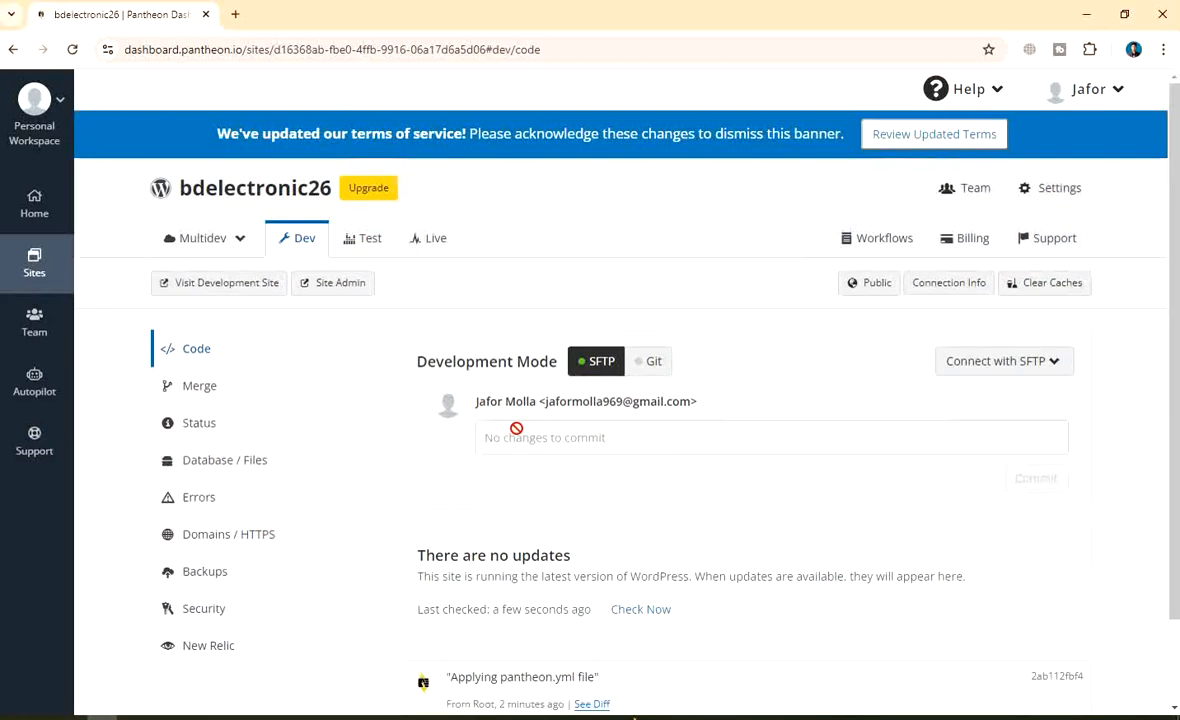
{"action": "scroll", "coordinate": [337, 443], "scroll_direction": "down", "scroll_amount": 1}
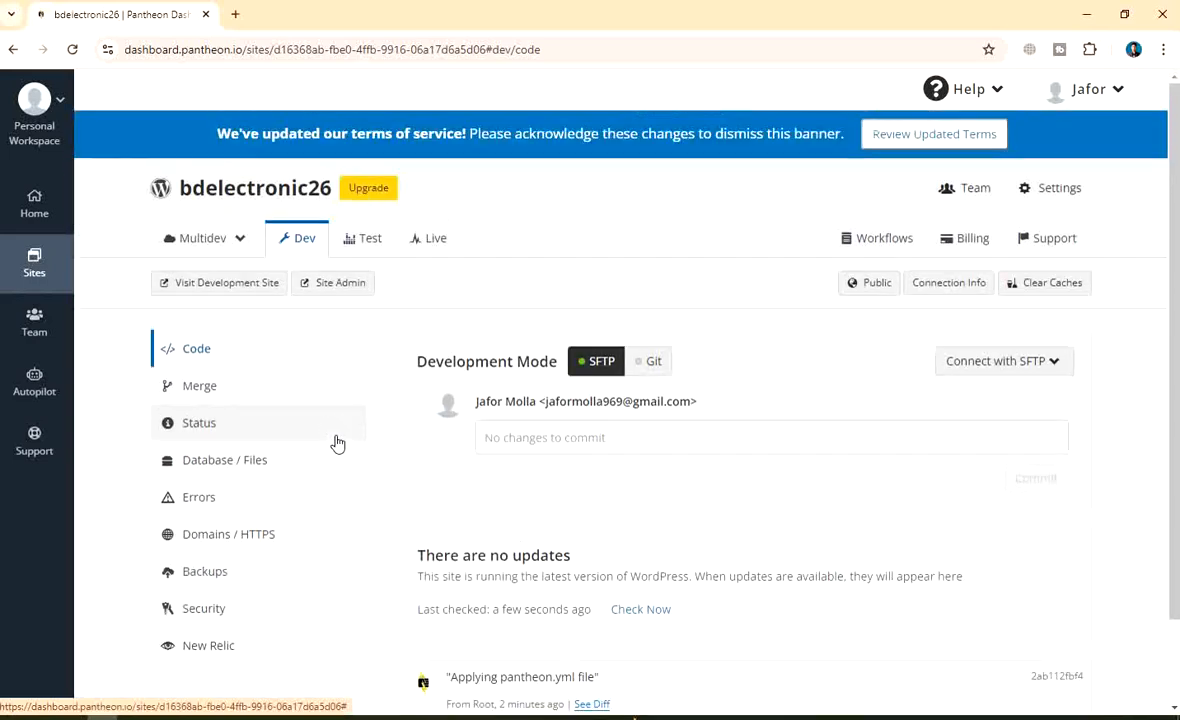
{"action": "scroll", "coordinate": [337, 443], "scroll_direction": "up", "scroll_amount": 1}
{"action": "scroll", "coordinate": [354, 472], "scroll_direction": "down", "scroll_amount": 1}
{"action": "scroll", "coordinate": [297, 381], "scroll_direction": "down", "scroll_amount": 1}
{"action": "scroll", "coordinate": [287, 429], "scroll_direction": "up", "scroll_amount": 2}
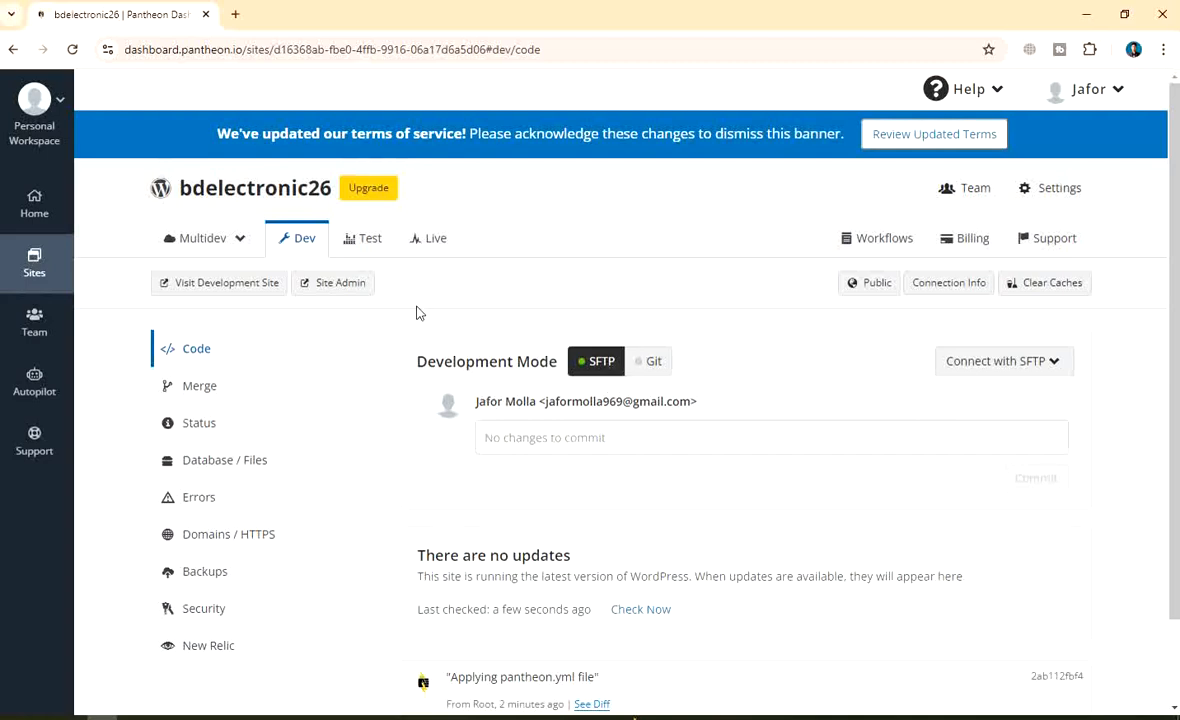
Launch the dev site's WordPress installer and continue in English (United States)
{"action": "left_click", "coordinate": [346, 290]}
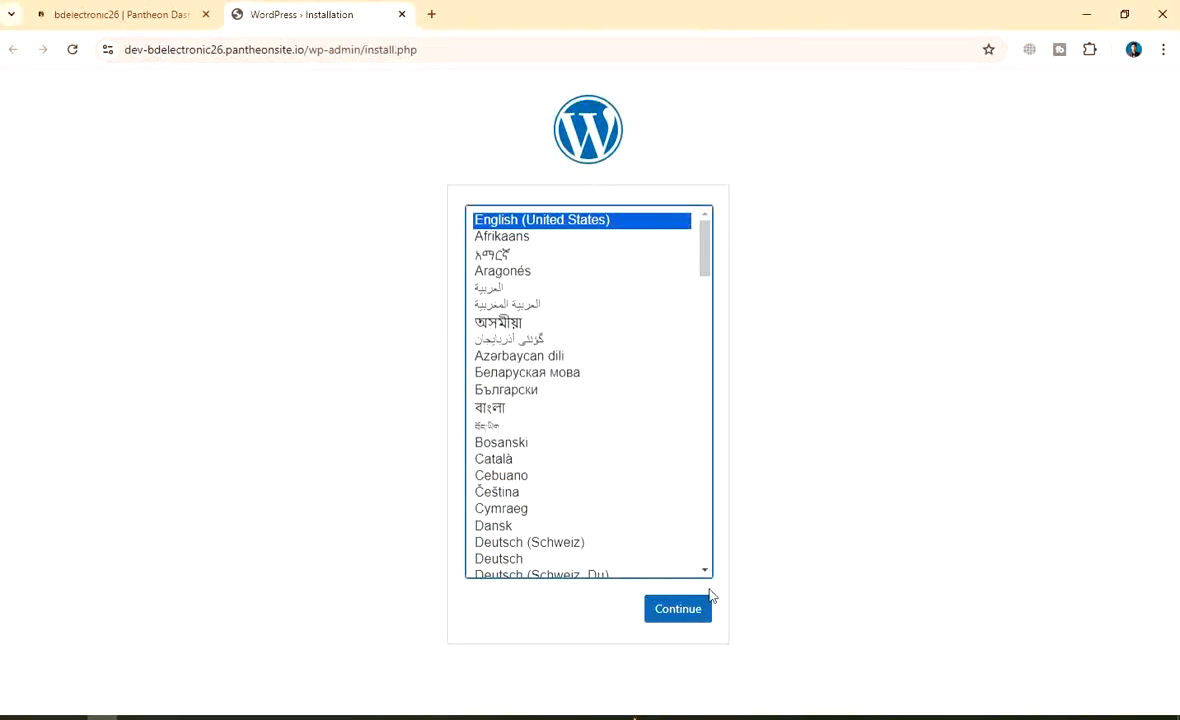
{"action": "scroll", "coordinate": [595, 385], "scroll_direction": "down", "scroll_amount": 10}
{"action": "scroll", "coordinate": [585, 353], "scroll_direction": "up", "scroll_amount": 10}
{"action": "scroll", "coordinate": [628, 410], "scroll_direction": "down", "scroll_amount": 5}
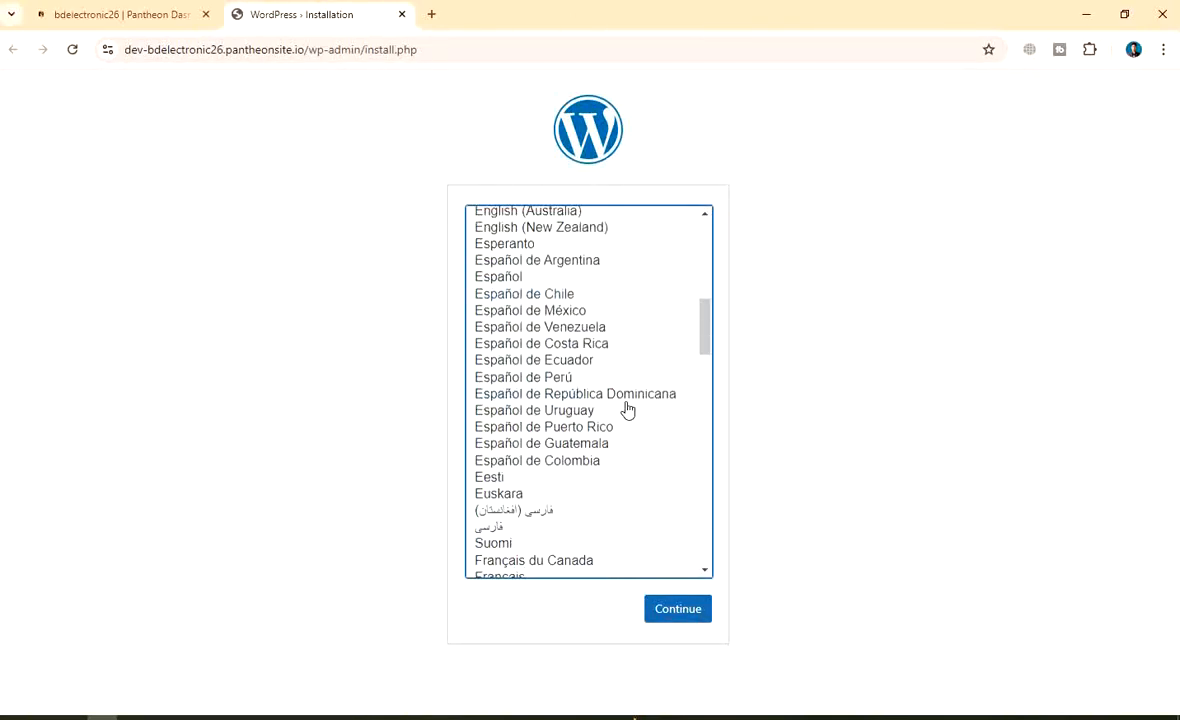
{"action": "scroll", "coordinate": [628, 410], "scroll_direction": "down", "scroll_amount": 5}
{"action": "scroll", "coordinate": [619, 440], "scroll_direction": "up", "scroll_amount": 15}
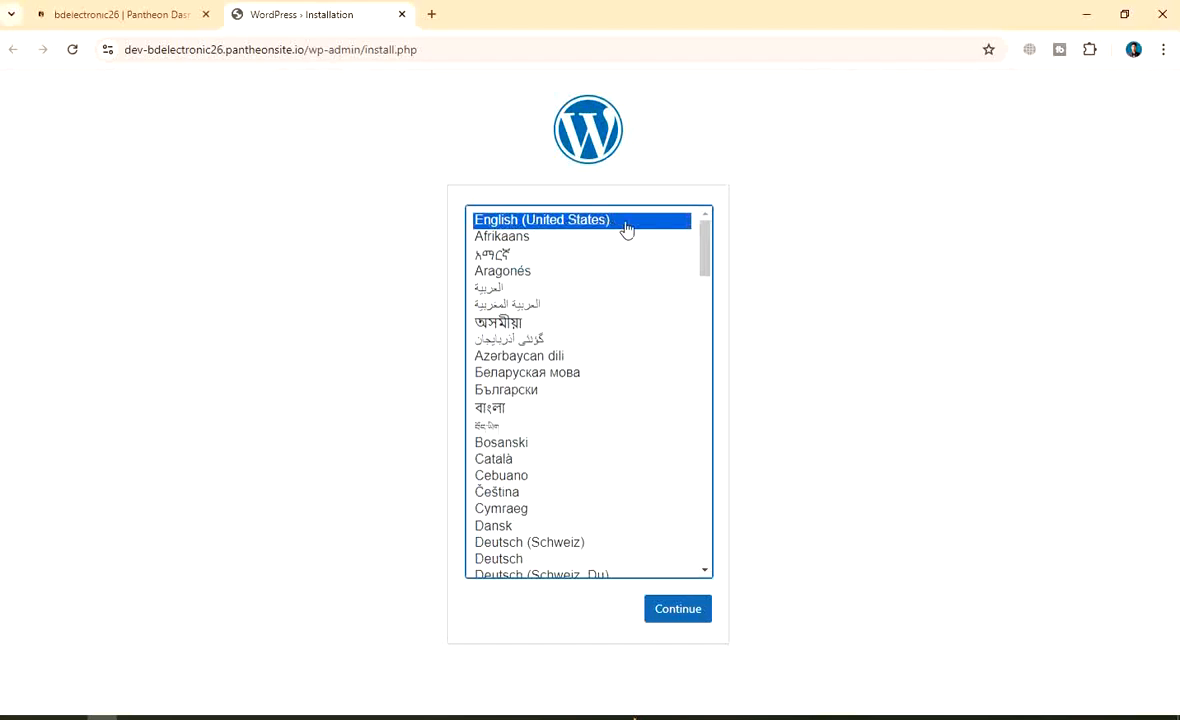
{"action": "left_click", "coordinate": [676, 616]}
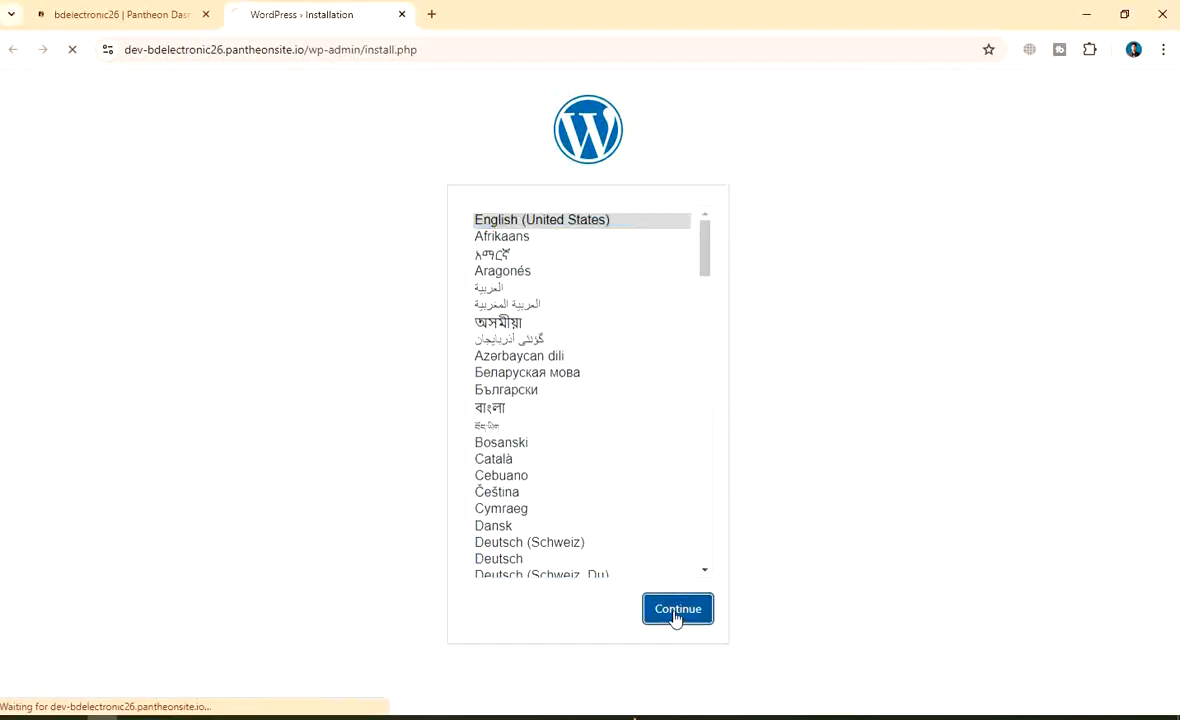
{"action": "scroll", "coordinate": [629, 253], "scroll_direction": "down", "scroll_amount": 1}
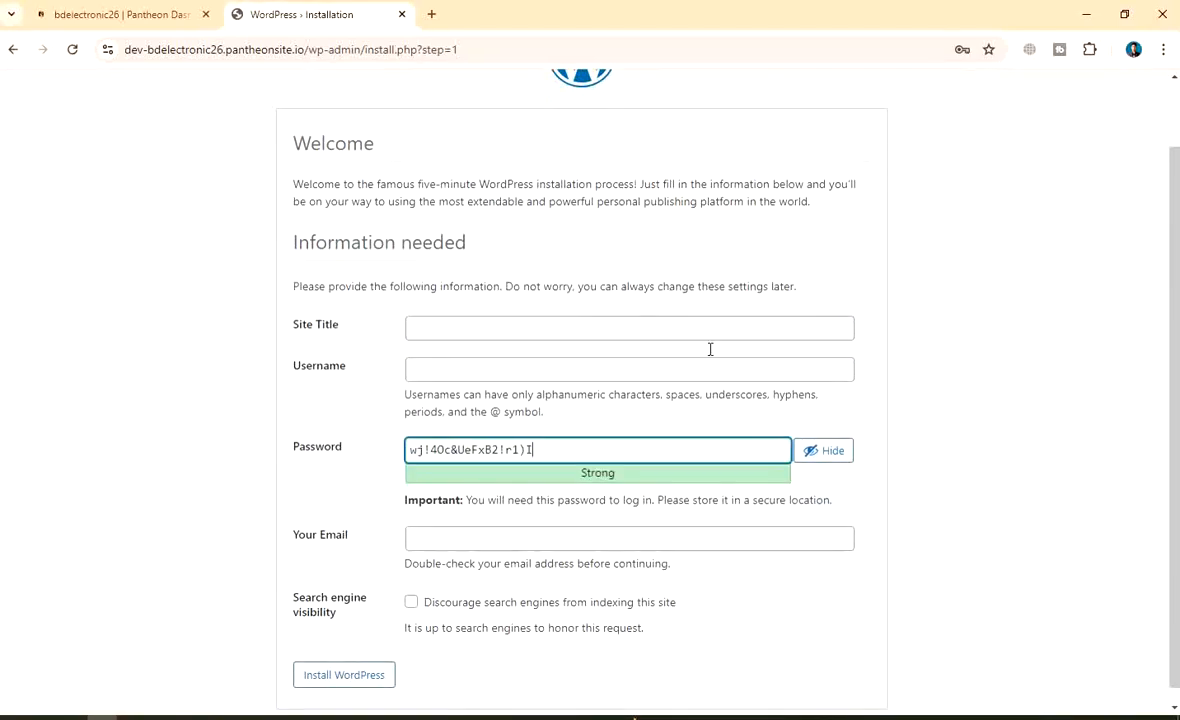
{"action": "left_click", "coordinate": [478, 321]}
Enter 'Electronic Shope Rajbari' as the Site Title on the installation form
{"action": "scroll", "coordinate": [1088, 210], "scroll_direction": "down", "scroll_amount": 1}
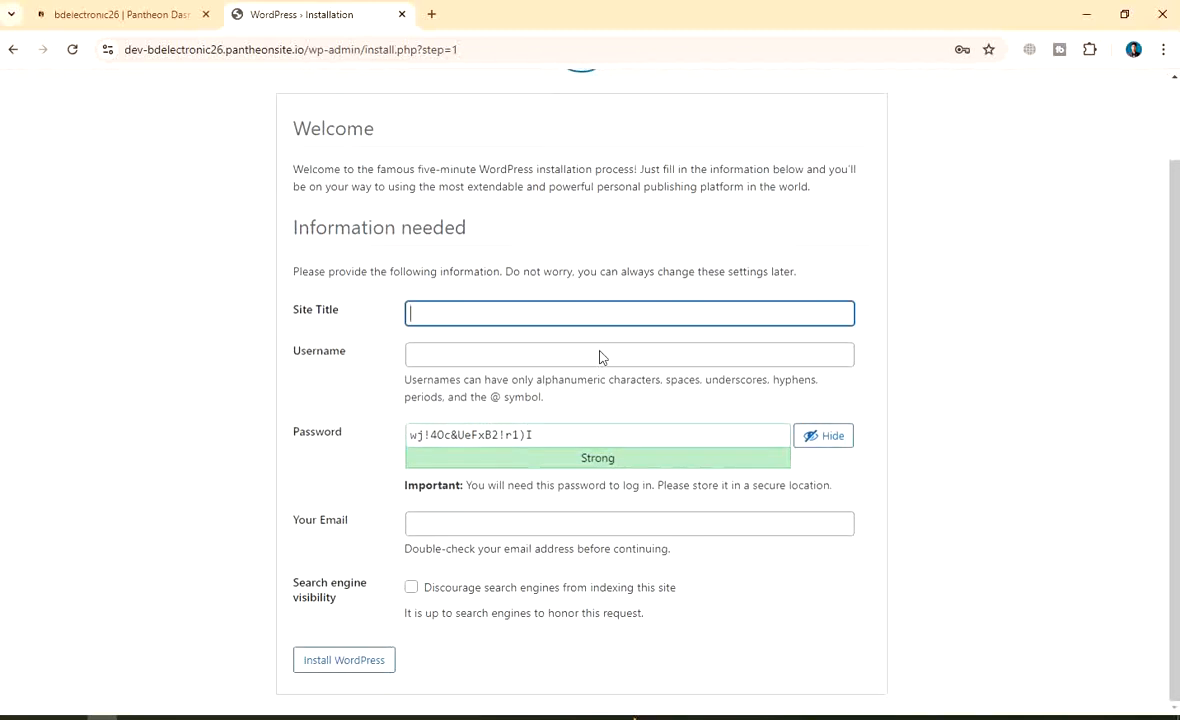
{"action": "scroll", "coordinate": [440, 371], "scroll_direction": "up", "scroll_amount": 1}
{"action": "scroll", "coordinate": [440, 372], "scroll_direction": "down", "scroll_amount": 1}
{"action": "type", "text": "clec"}
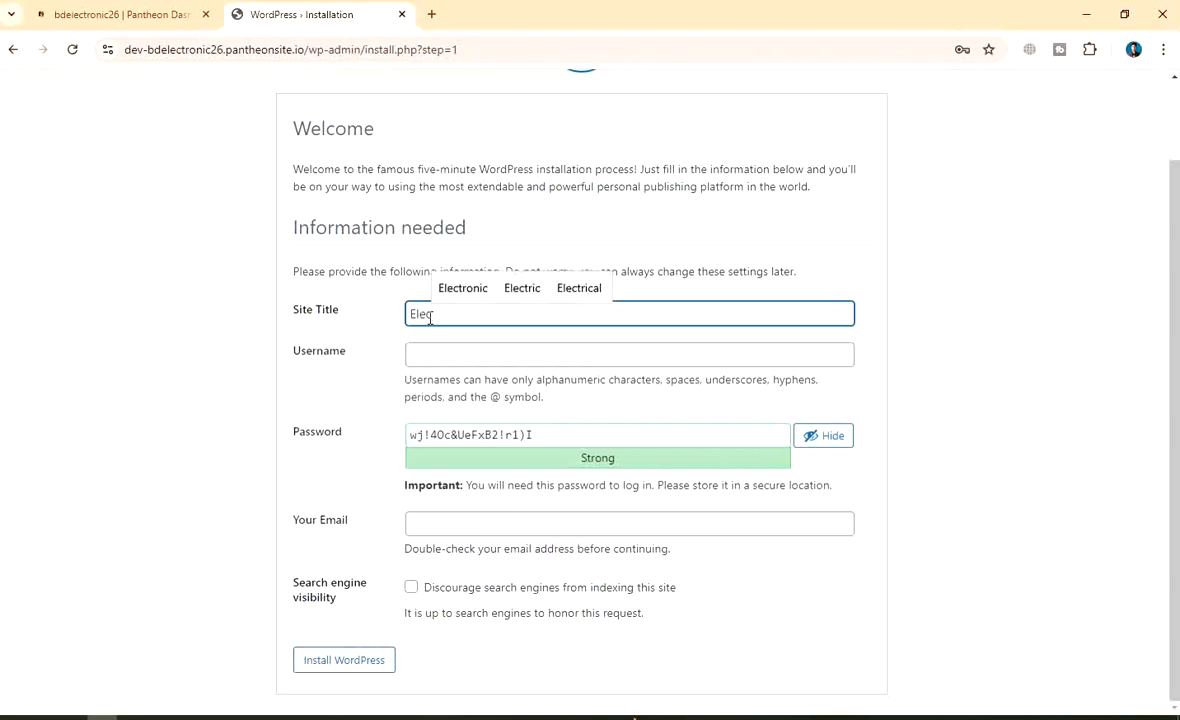
{"action": "type", "text": "tronic "}
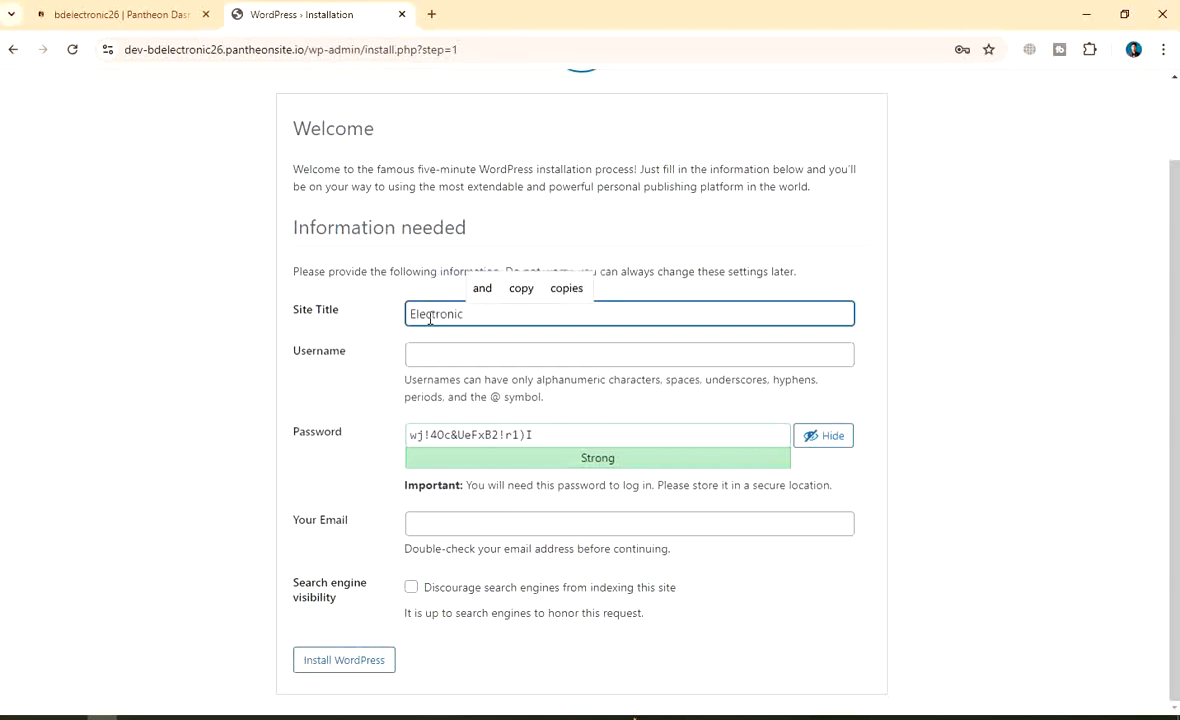
{"action": "type", "text": "S"}
{"action": "key", "text": "BackSpace"}
{"action": "type", "text": "Sh"}
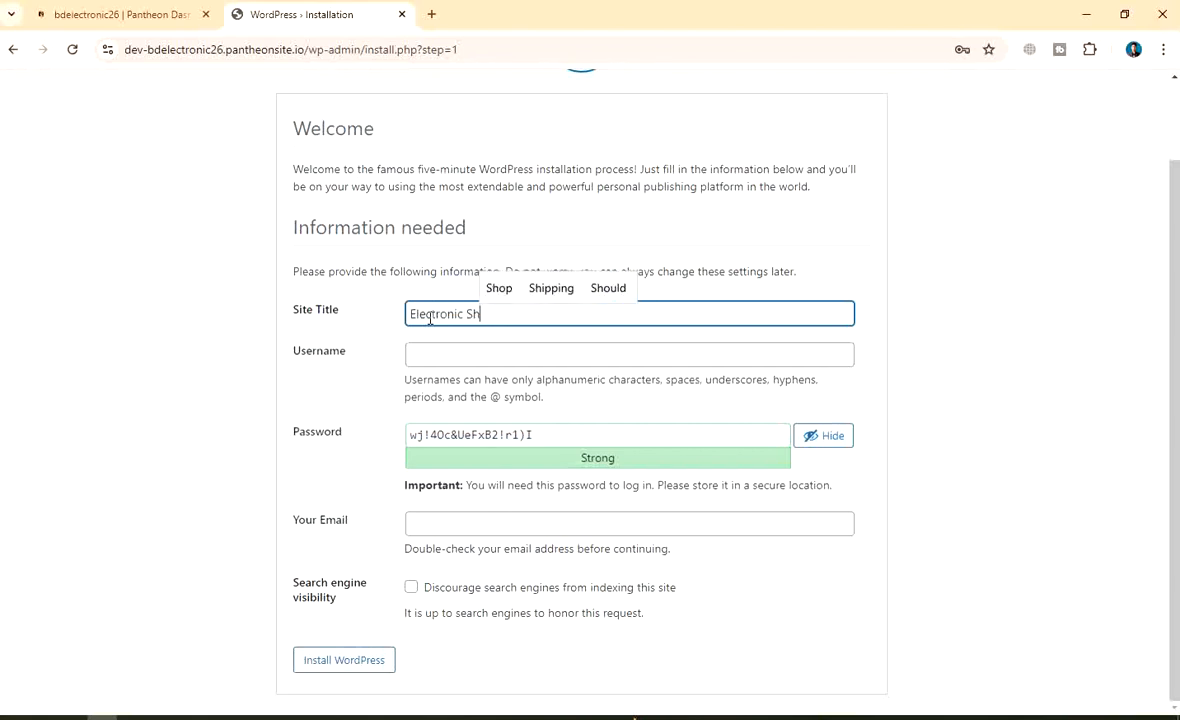
{"action": "type", "text": "op"}
{"action": "key", "text": "BackSpace"}
{"action": "type", "text": "ope"}
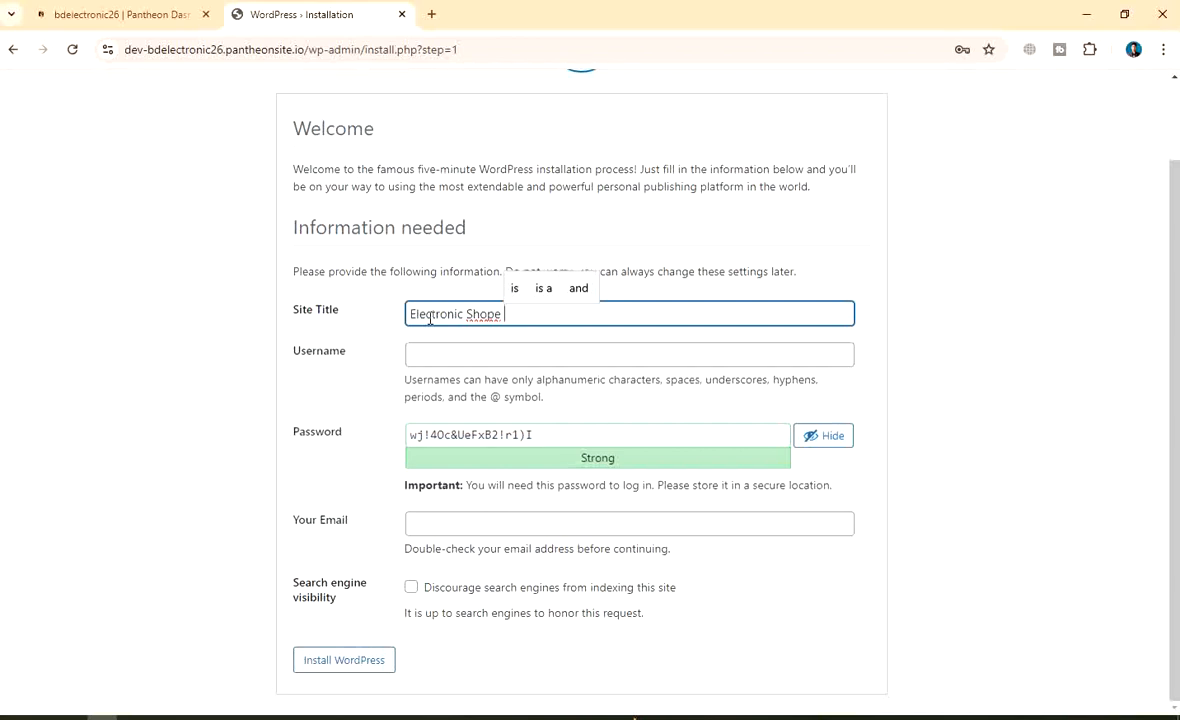
{"action": "type", "text": " Raj"}
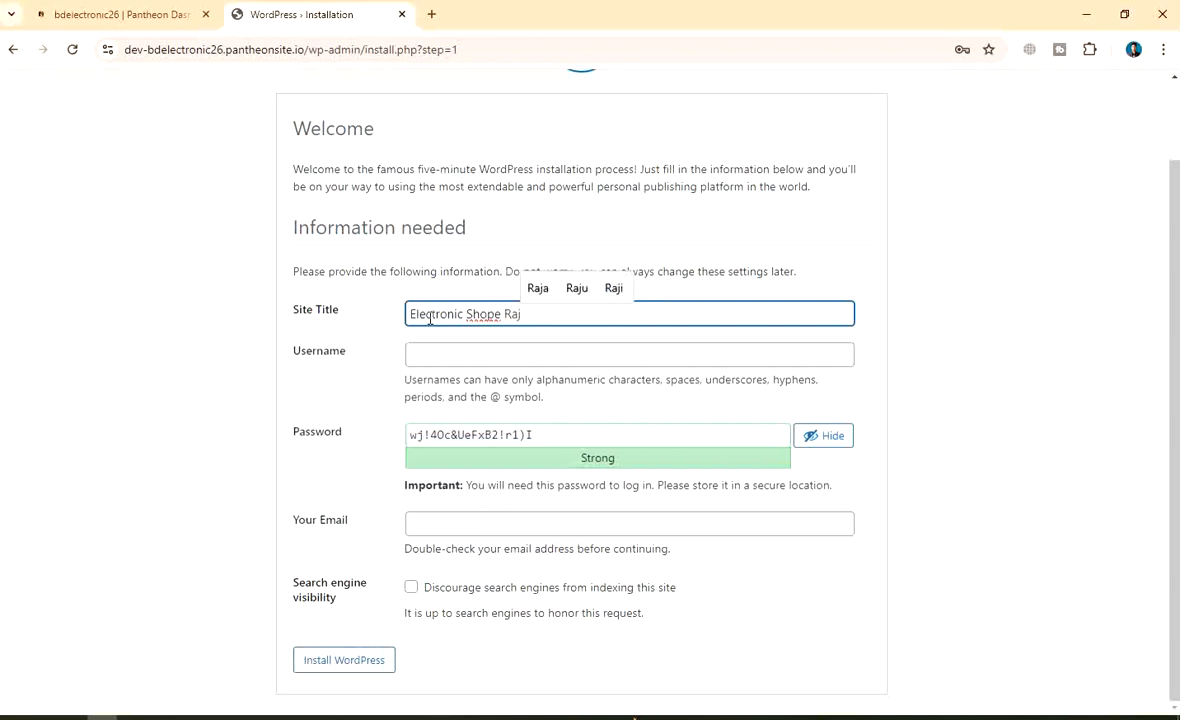
{"action": "type", "text": "bari"}
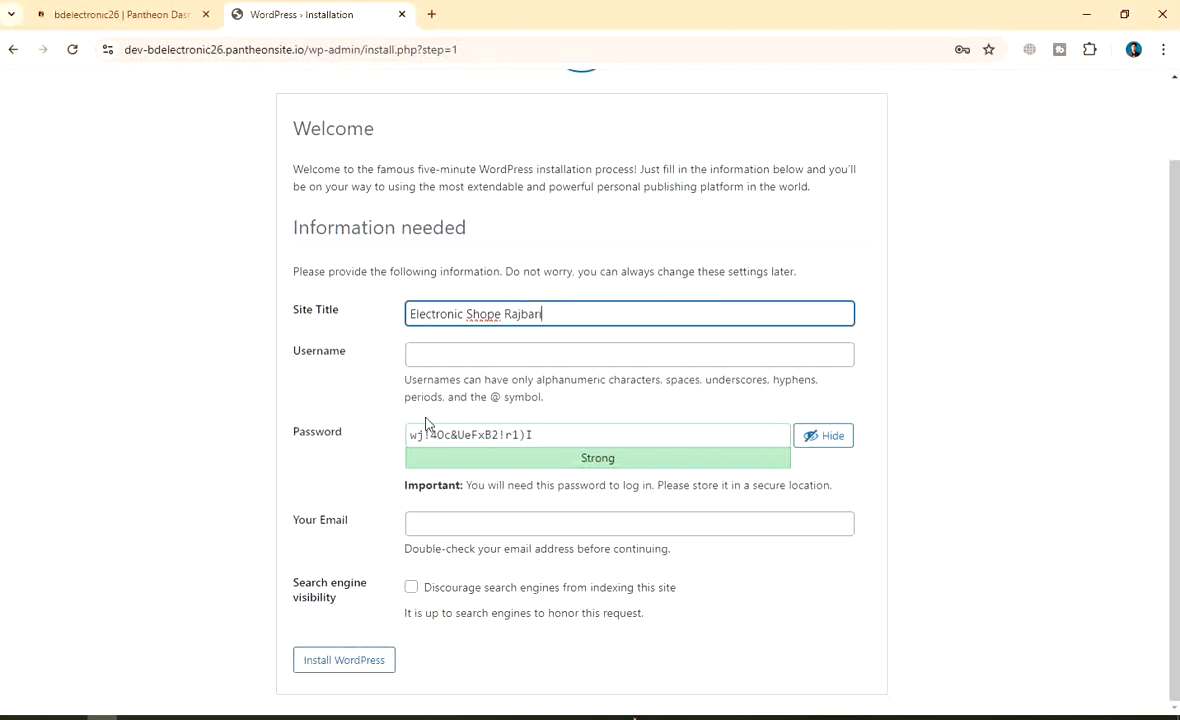
{"action": "left_click", "coordinate": [433, 356]}
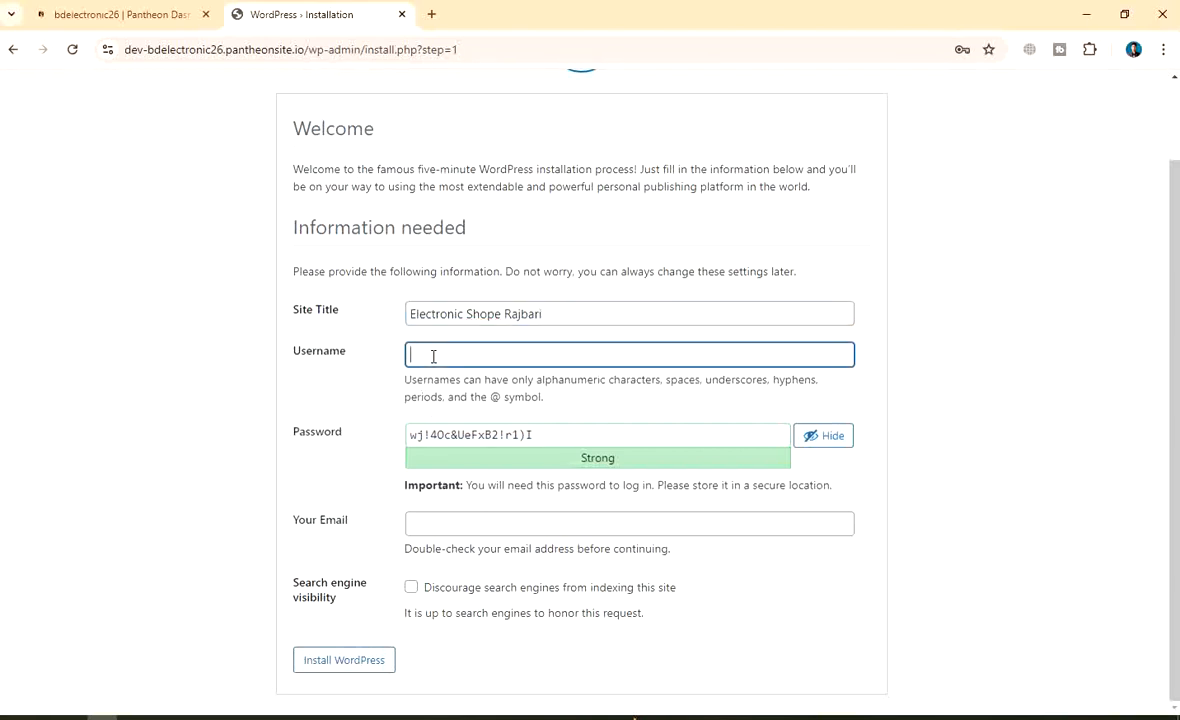
Enter the admin username, reuse it as the password, and confirm the weak password
{"action": "left_click", "coordinate": [574, 445]}
{"action": "key", "text": "BackSpace"}
{"action": "key", "text": "BackSpace"}
{"action": "key", "text": "BackSpace"}
{"action": "key", "text": "BackSpace"}
{"action": "key", "text": "BackSpace"}
{"action": "key", "text": "BackSpace"}
{"action": "key", "text": "BackSpace"}
{"action": "key", "text": "BackSpace"}
{"action": "key", "text": "BackSpace"}
{"action": "key", "text": "BackSpace"}
{"action": "key", "text": "BackSpace"}
{"action": "key", "text": "BackSpace"}
{"action": "key", "text": "BackSpace"}
{"action": "key", "text": "BackSpace"}
{"action": "key", "text": "BackSpace"}
{"action": "key", "text": "BackSpace"}
{"action": "key", "text": "BackSpace"}
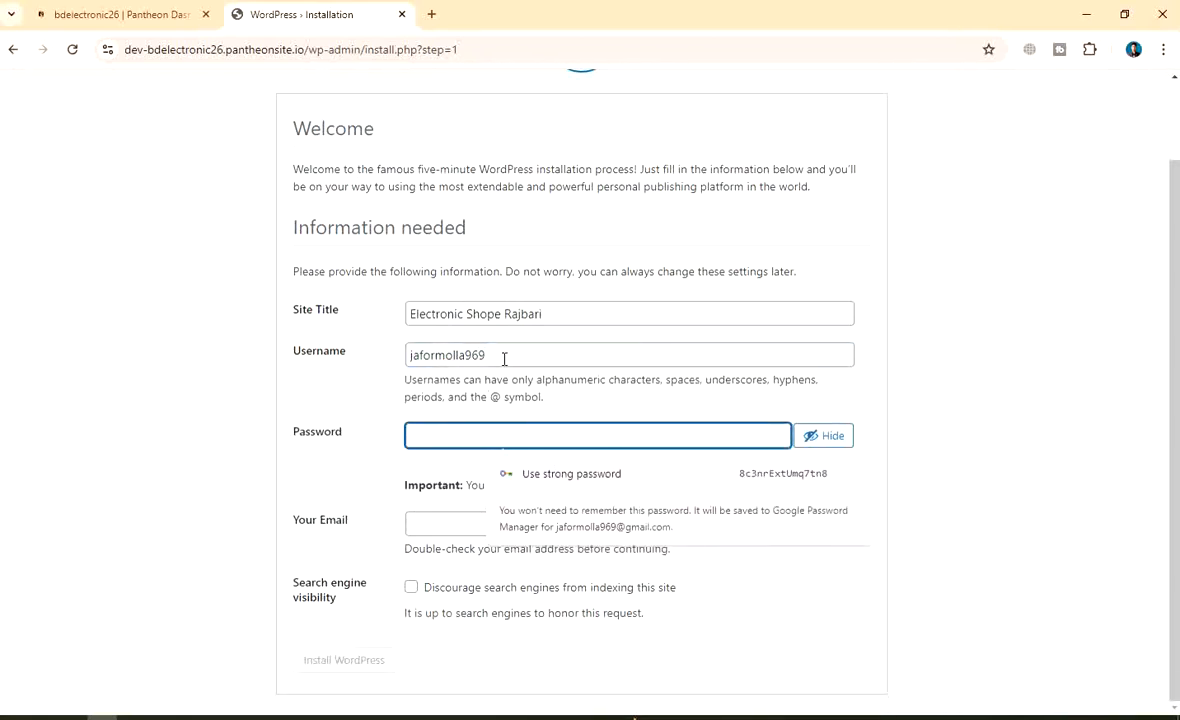
{"action": "left_click_drag", "start_coordinate": [503, 356], "coordinate": [407, 355]}
{"action": "key", "text": "ctrl+c"}
{"action": "left_click", "coordinate": [454, 440]}
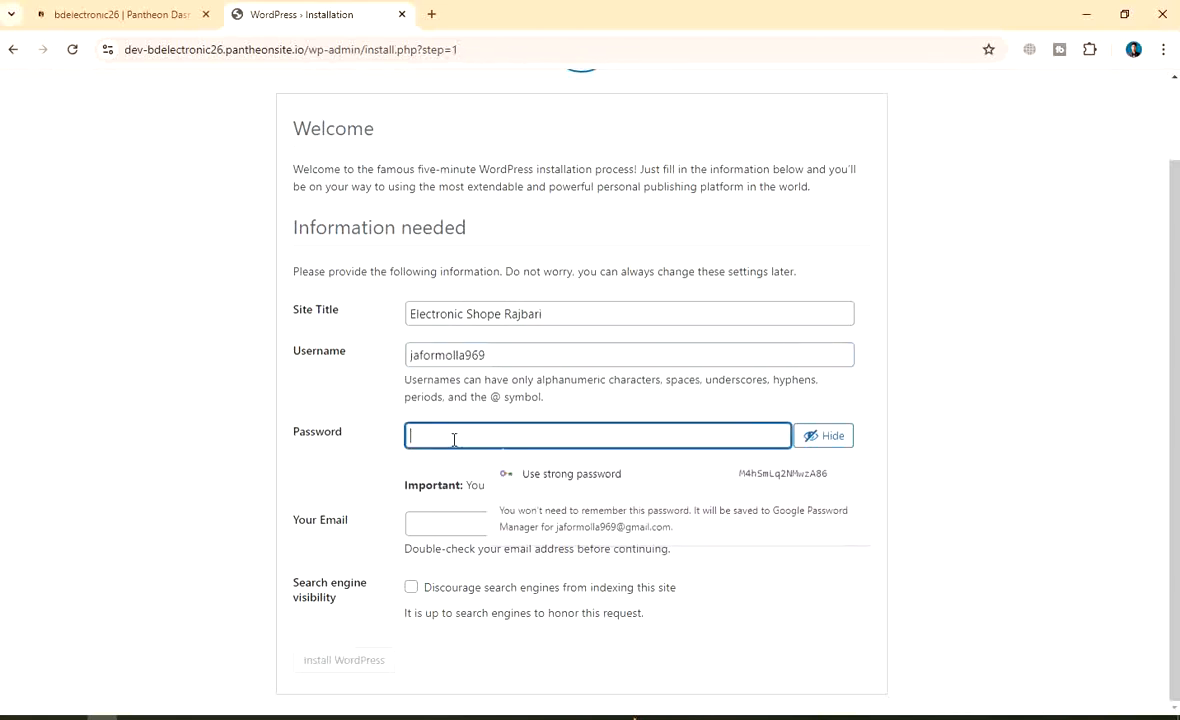
{"action": "key", "text": "ctrl+v"}
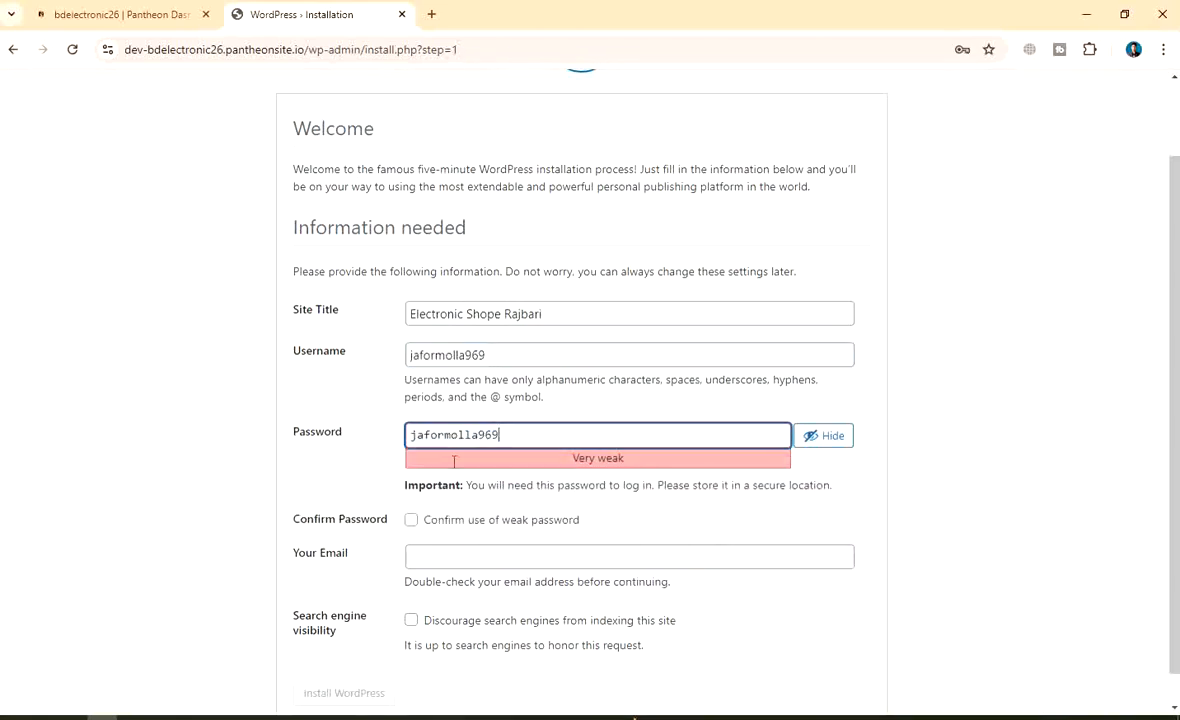
{"action": "left_click", "coordinate": [411, 521]}
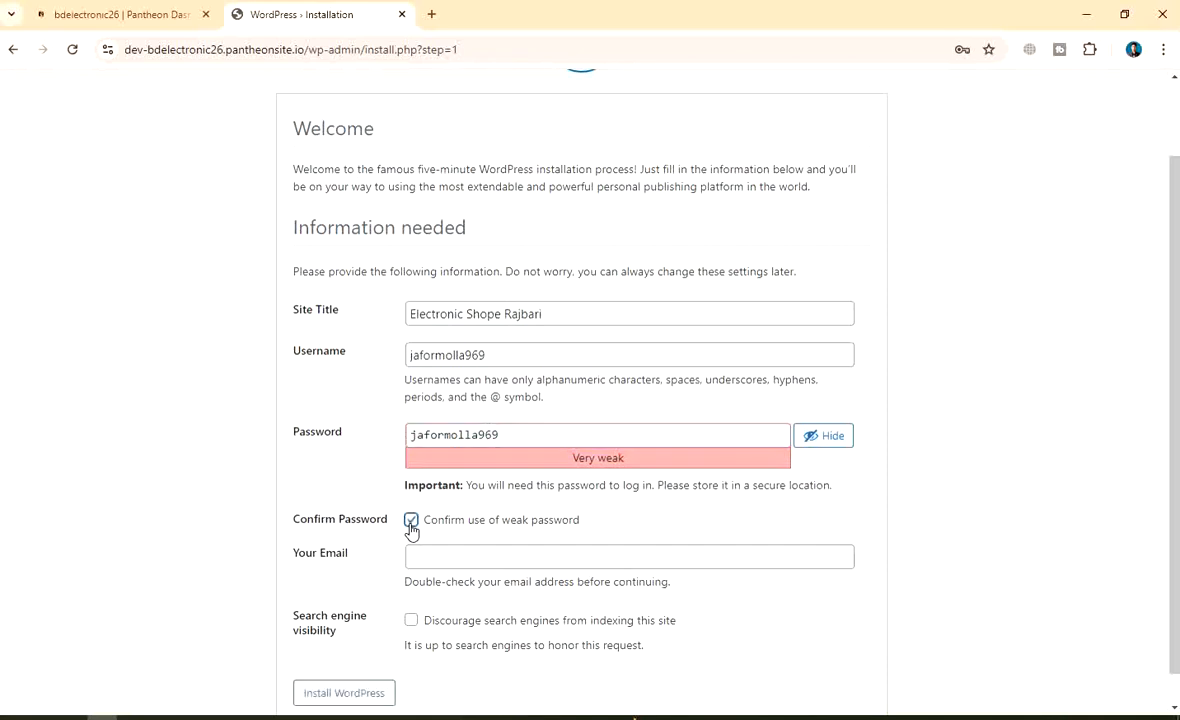
{"action": "left_click", "coordinate": [533, 436]}
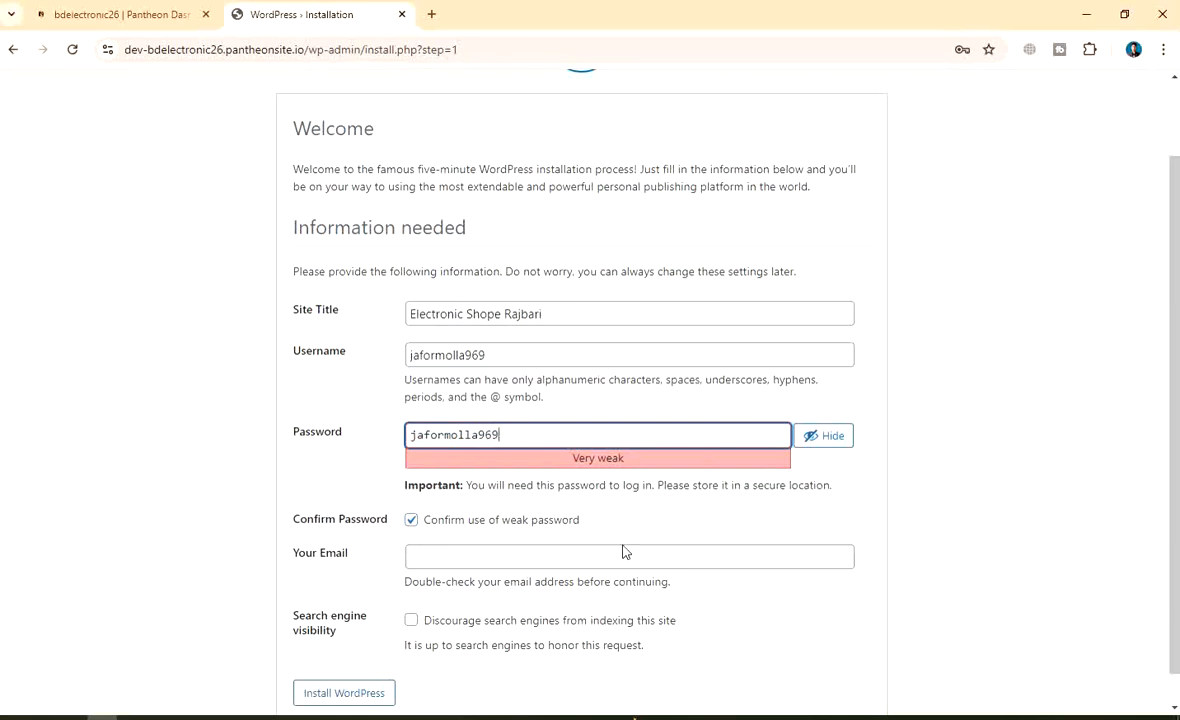
{"action": "left_click", "coordinate": [861, 524]}
{"action": "scroll", "coordinate": [579, 550], "scroll_direction": "down", "scroll_amount": 1}
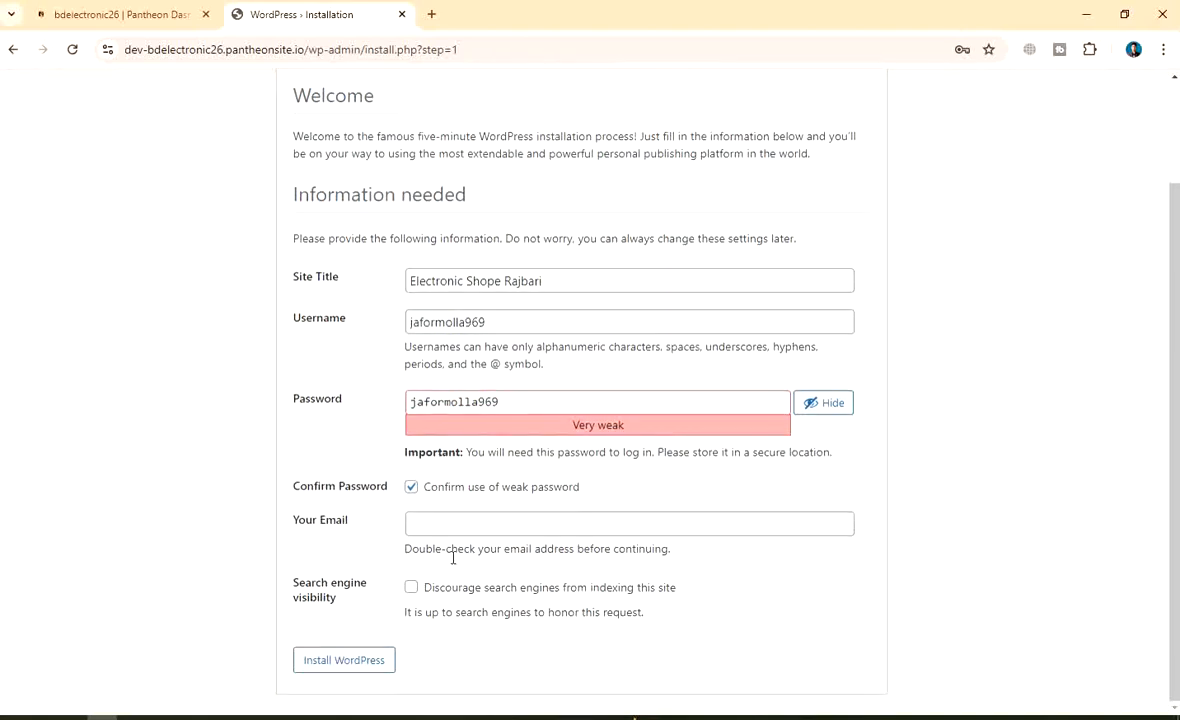
Fill in the admin e-mail and discourage search engines from indexing the site
{"action": "left_click", "coordinate": [413, 526]}
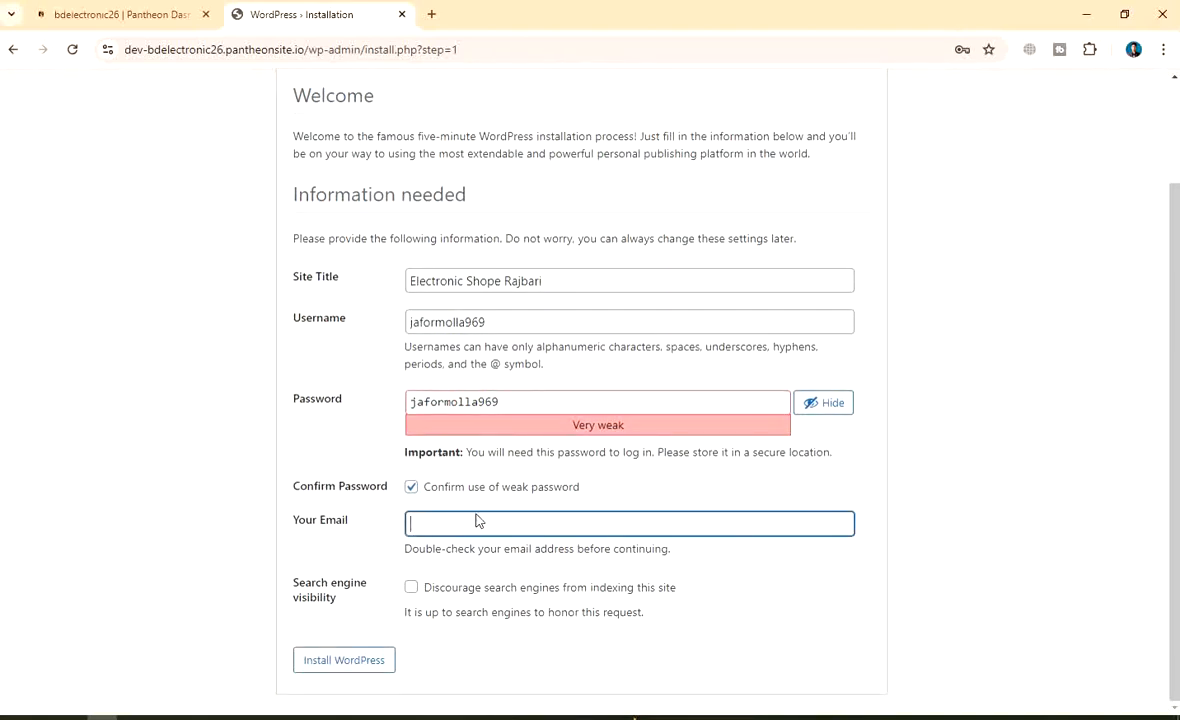
{"action": "scroll", "coordinate": [603, 487], "scroll_direction": "up", "scroll_amount": 2}
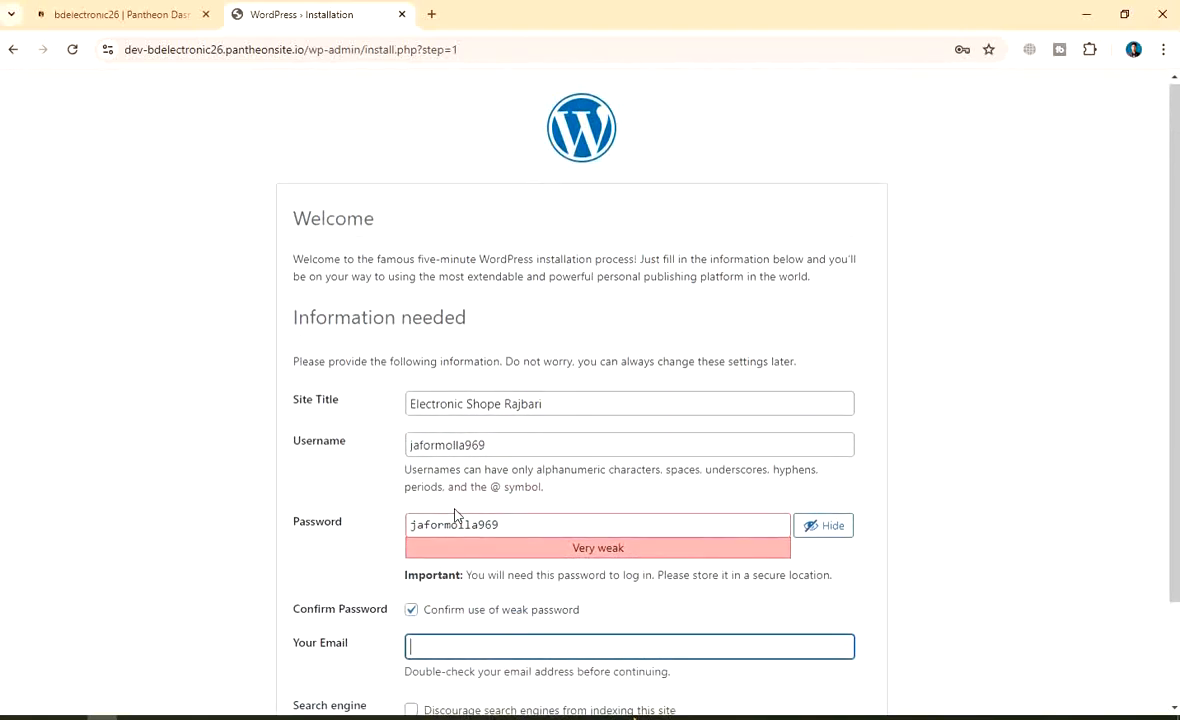
{"action": "scroll", "coordinate": [456, 519], "scroll_direction": "down", "scroll_amount": 2}
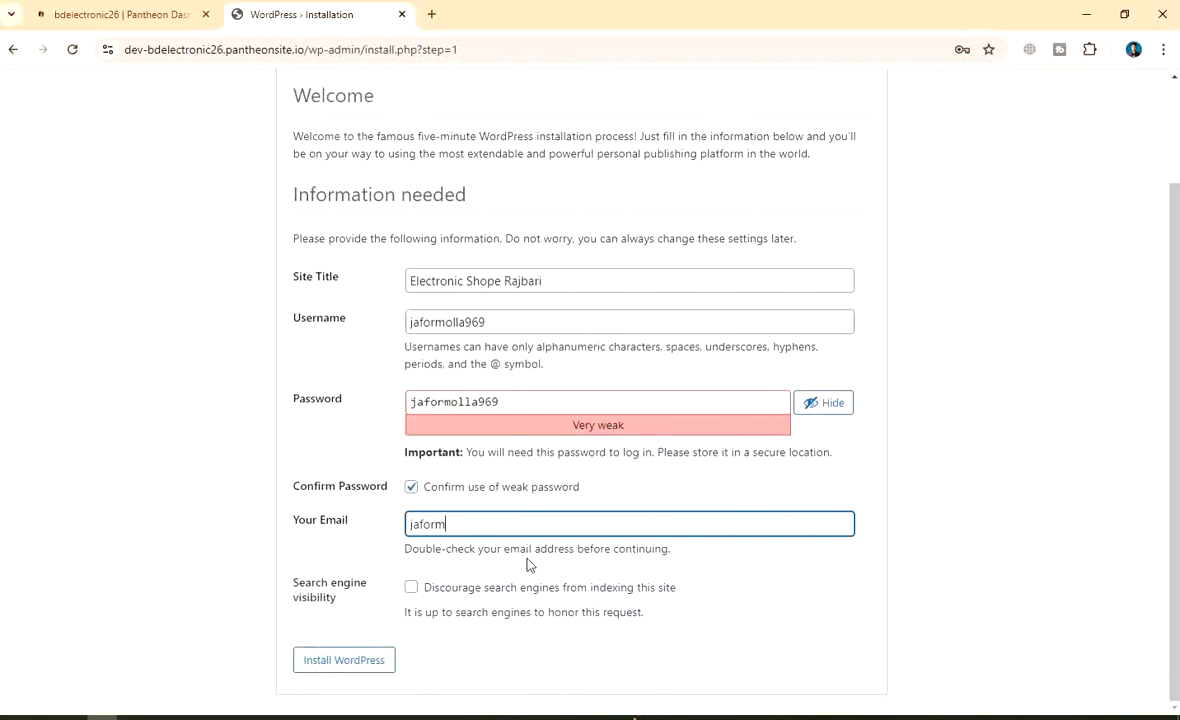
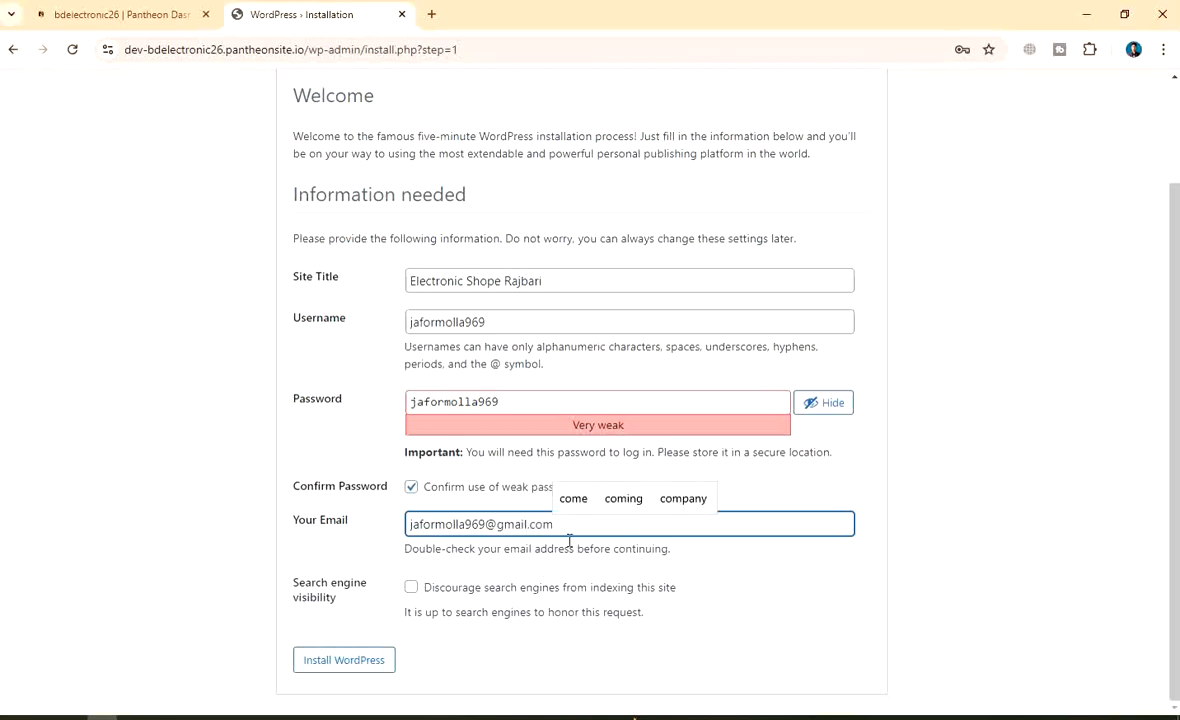
{"action": "left_click", "coordinate": [411, 587]}
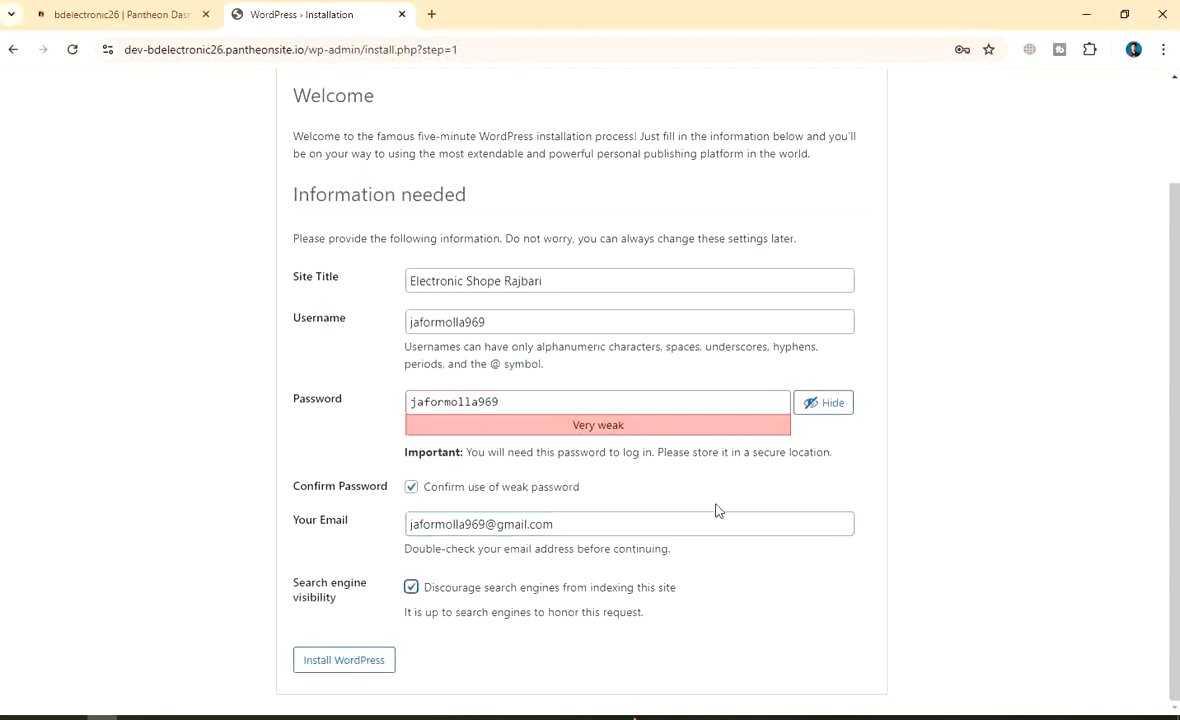
Hide the password and install WordPress
{"action": "scroll", "coordinate": [716, 509], "scroll_direction": "up", "scroll_amount": 2}
{"action": "scroll", "coordinate": [716, 509], "scroll_direction": "down", "scroll_amount": 2}
{"action": "scroll", "coordinate": [557, 529], "scroll_direction": "up", "scroll_amount": 2}
{"action": "scroll", "coordinate": [664, 537], "scroll_direction": "down", "scroll_amount": 2}
{"action": "left_click", "coordinate": [835, 404]}
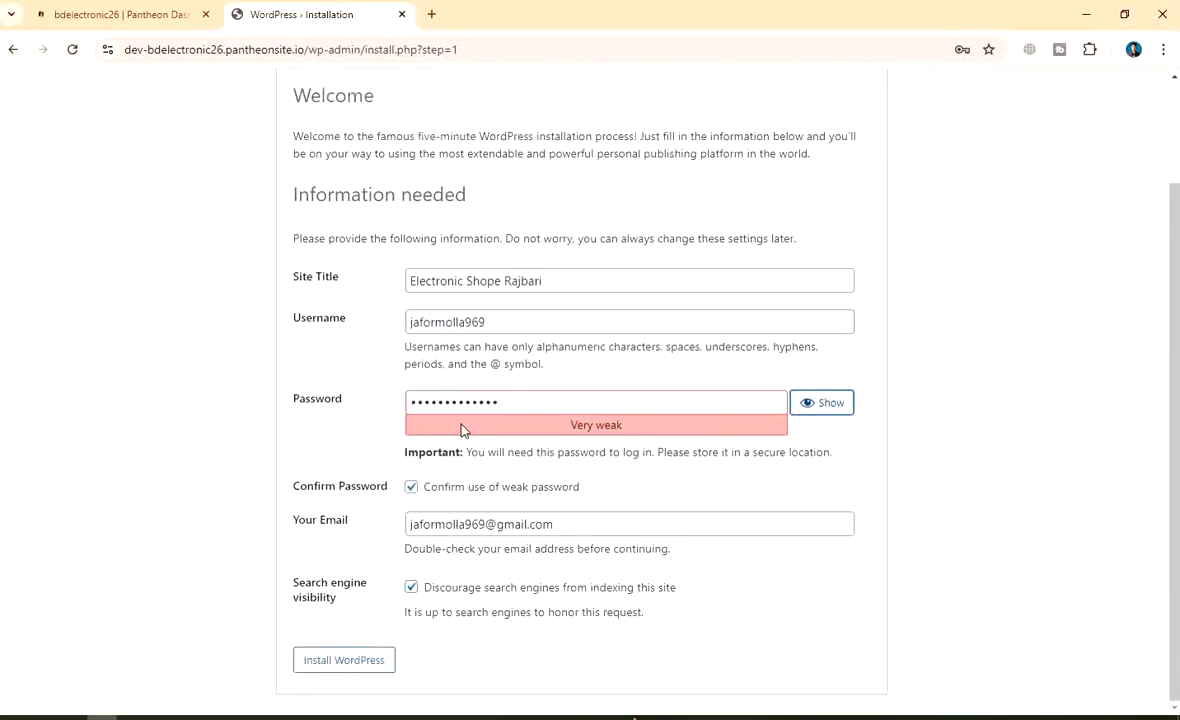
{"action": "left_click", "coordinate": [350, 662]}
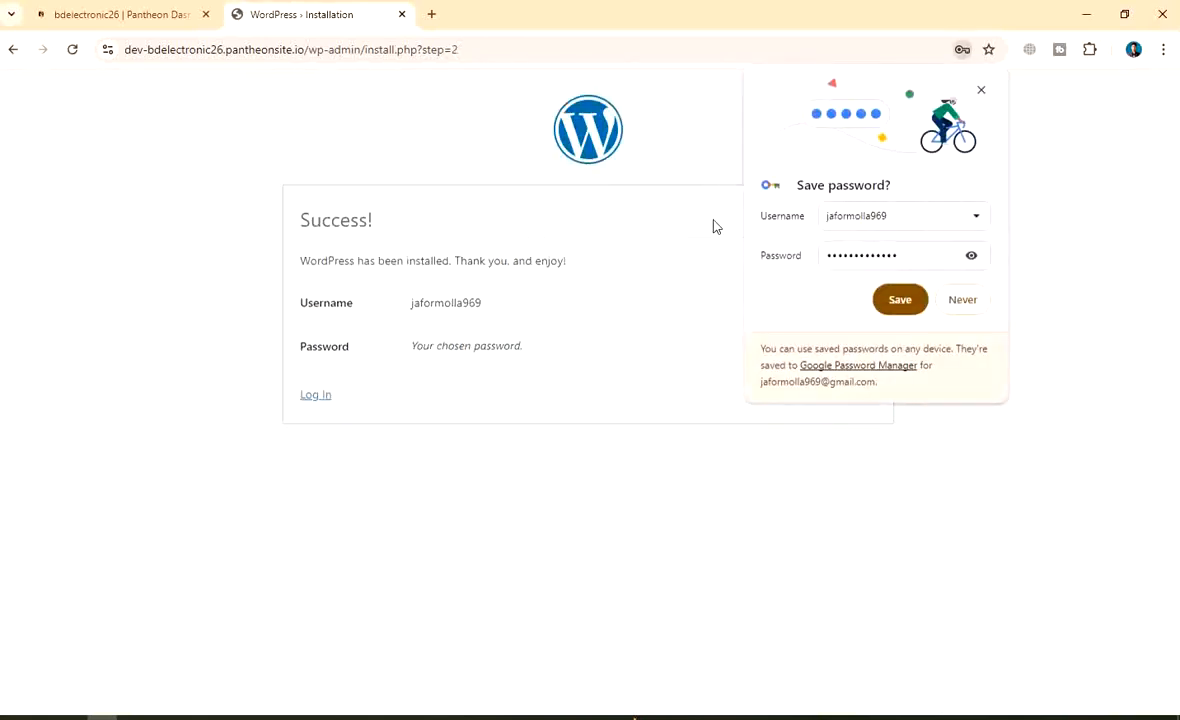
Save the new login in Chrome, dismiss the notice, and go to the login page
{"action": "left_click", "coordinate": [900, 299]}
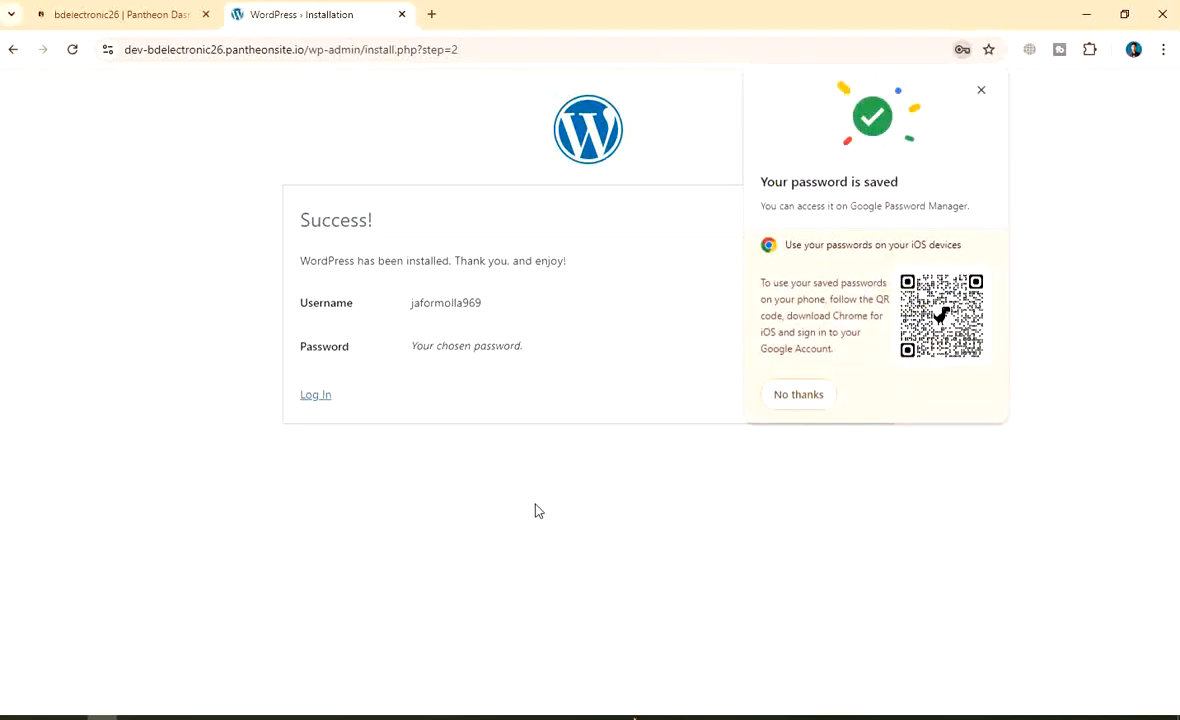
{"action": "left_click", "coordinate": [795, 397]}
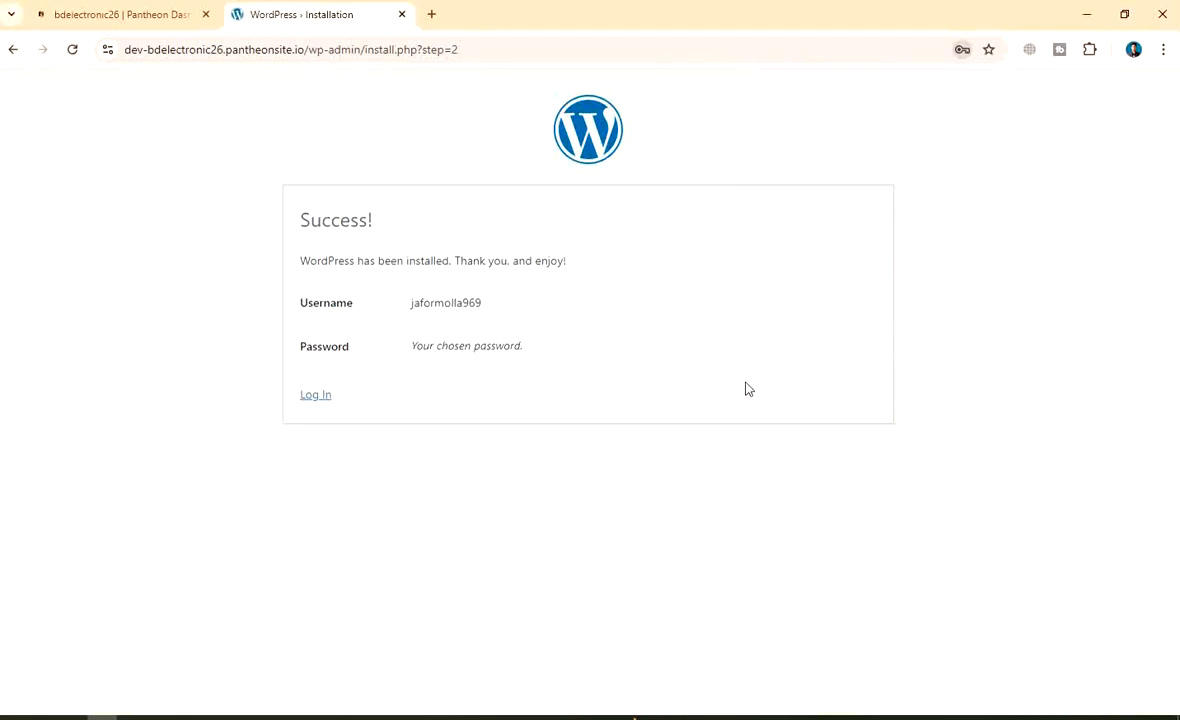
{"action": "left_click", "coordinate": [315, 398]}
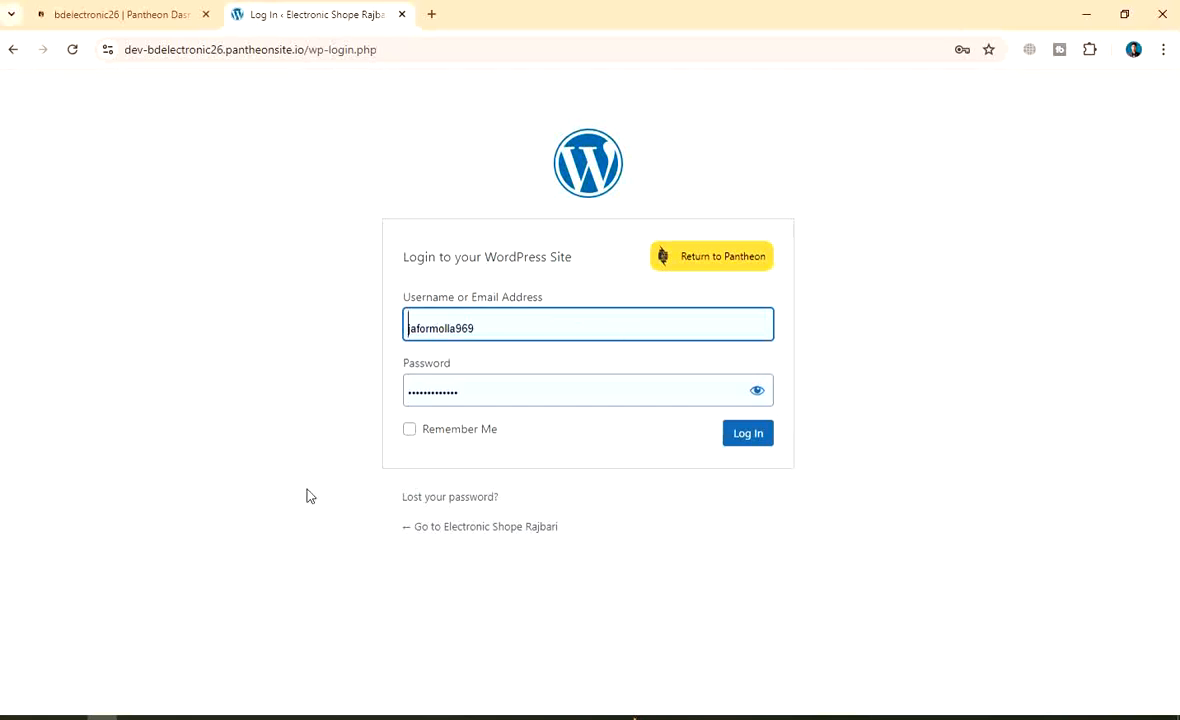
Check the password, tick Remember Me, and log in to the WordPress admin
{"action": "left_click", "coordinate": [757, 395]}
{"action": "left_click", "coordinate": [757, 396]}
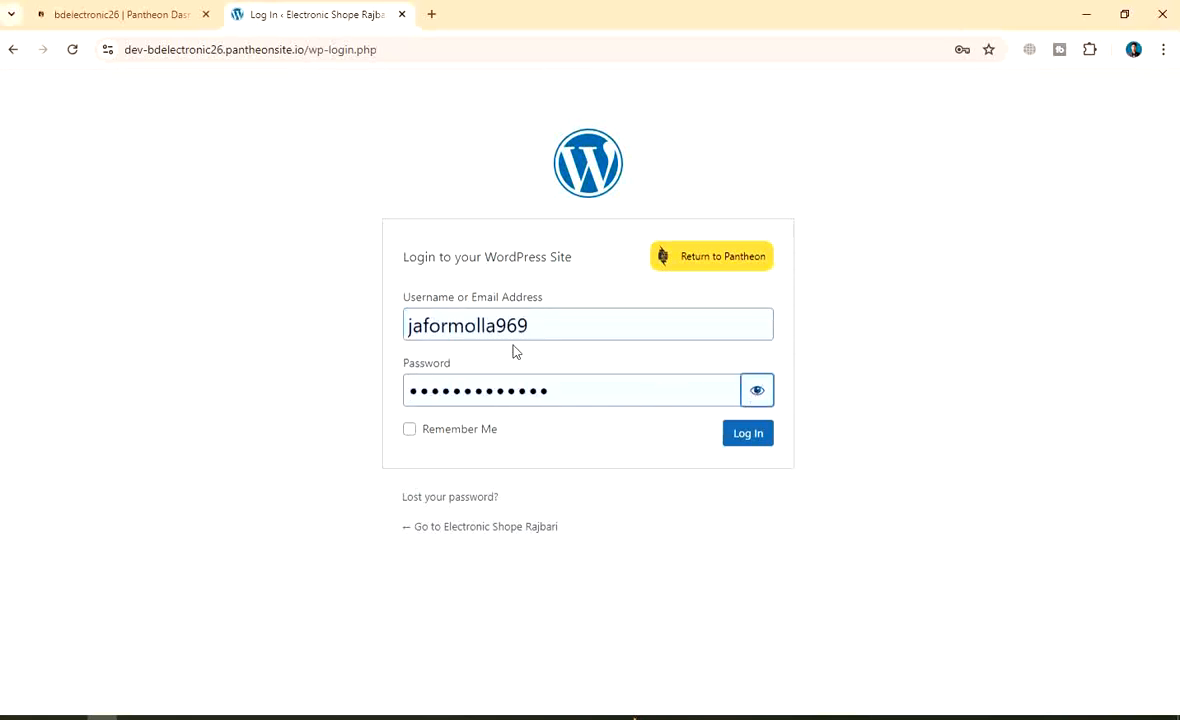
{"action": "left_click", "coordinate": [412, 429]}
{"action": "left_click", "coordinate": [748, 433]}
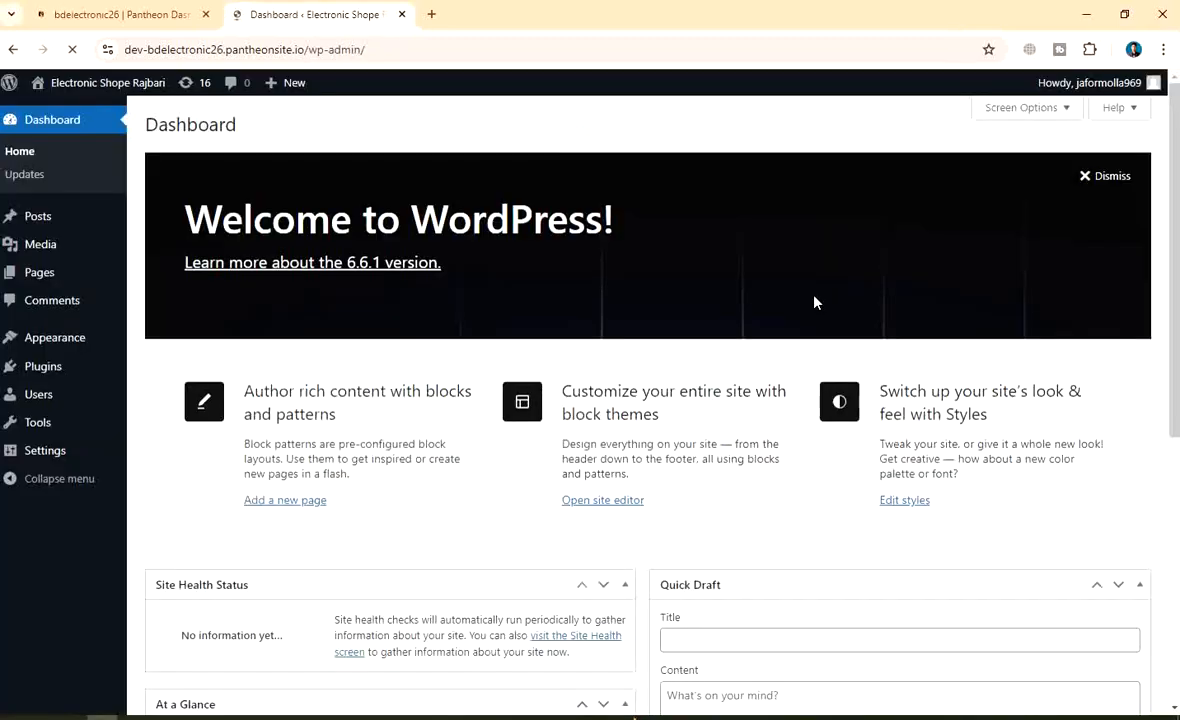
{"action": "scroll", "coordinate": [511, 406], "scroll_direction": "down", "scroll_amount": 5}
{"action": "scroll", "coordinate": [484, 414], "scroll_direction": "up", "scroll_amount": 4}
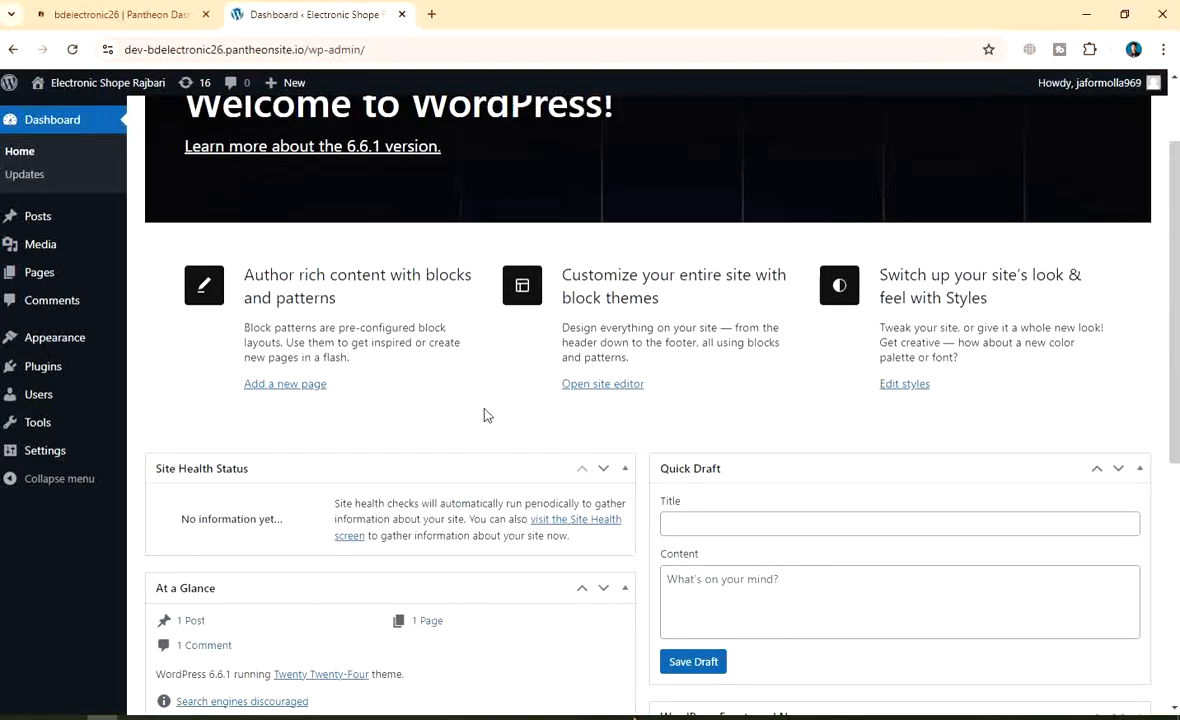
{"action": "scroll", "coordinate": [486, 300], "scroll_direction": "up", "scroll_amount": 1}
{"action": "scroll", "coordinate": [487, 287], "scroll_direction": "down", "scroll_amount": 5}
{"action": "scroll", "coordinate": [400, 298], "scroll_direction": "up", "scroll_amount": 5}
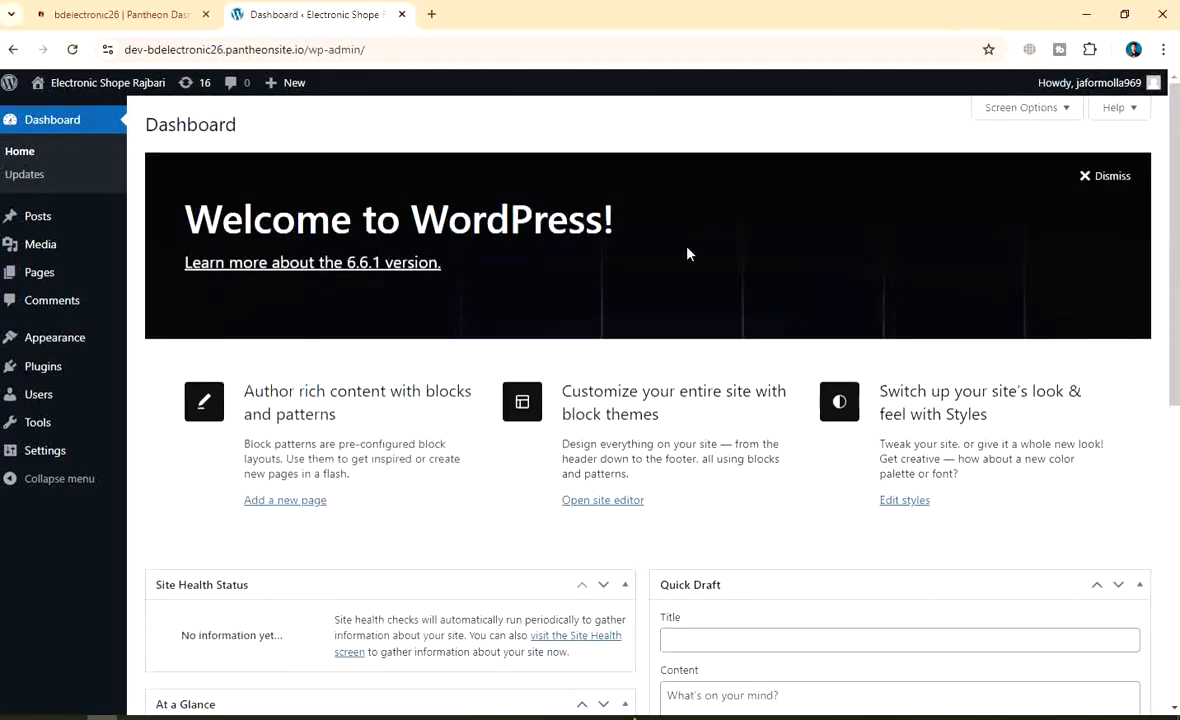
{"action": "scroll", "coordinate": [540, 413], "scroll_direction": "down", "scroll_amount": 5}
{"action": "scroll", "coordinate": [952, 338], "scroll_direction": "up", "scroll_amount": 6}
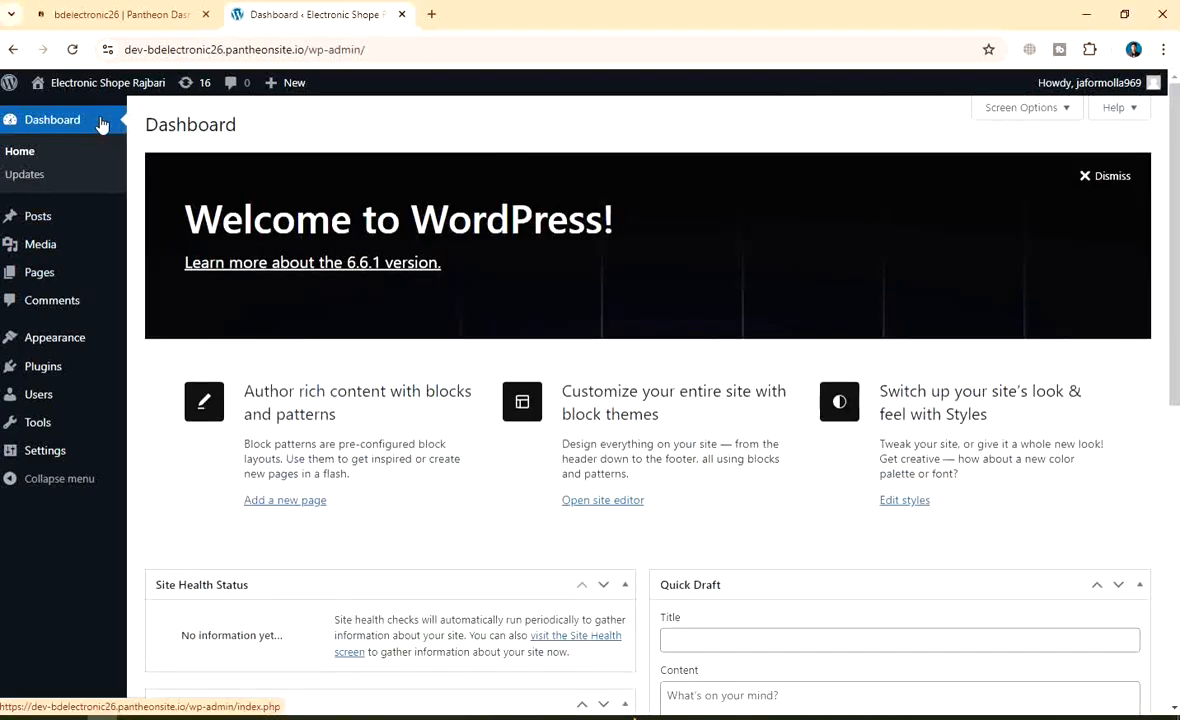
{"action": "mouse_move", "coordinate": [75, 88]}
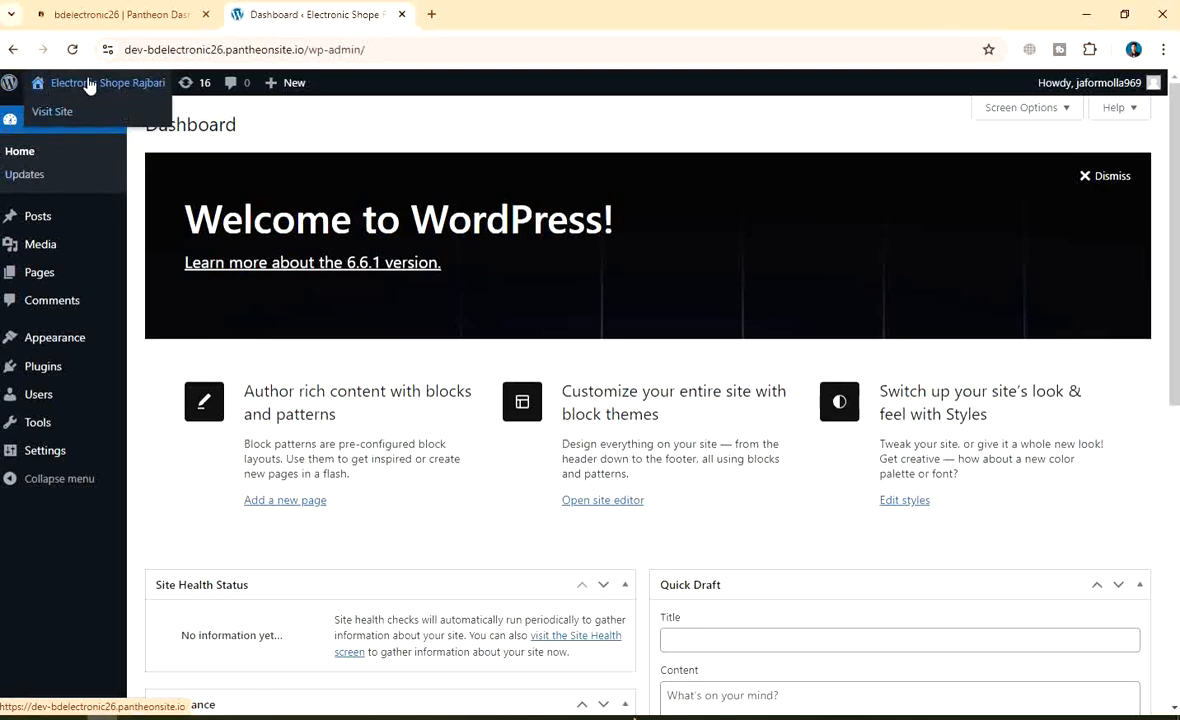
Visit the public front page and scroll through its default theme design
{"action": "mouse_move", "coordinate": [4, 89]}
{"action": "left_click", "coordinate": [55, 113]}
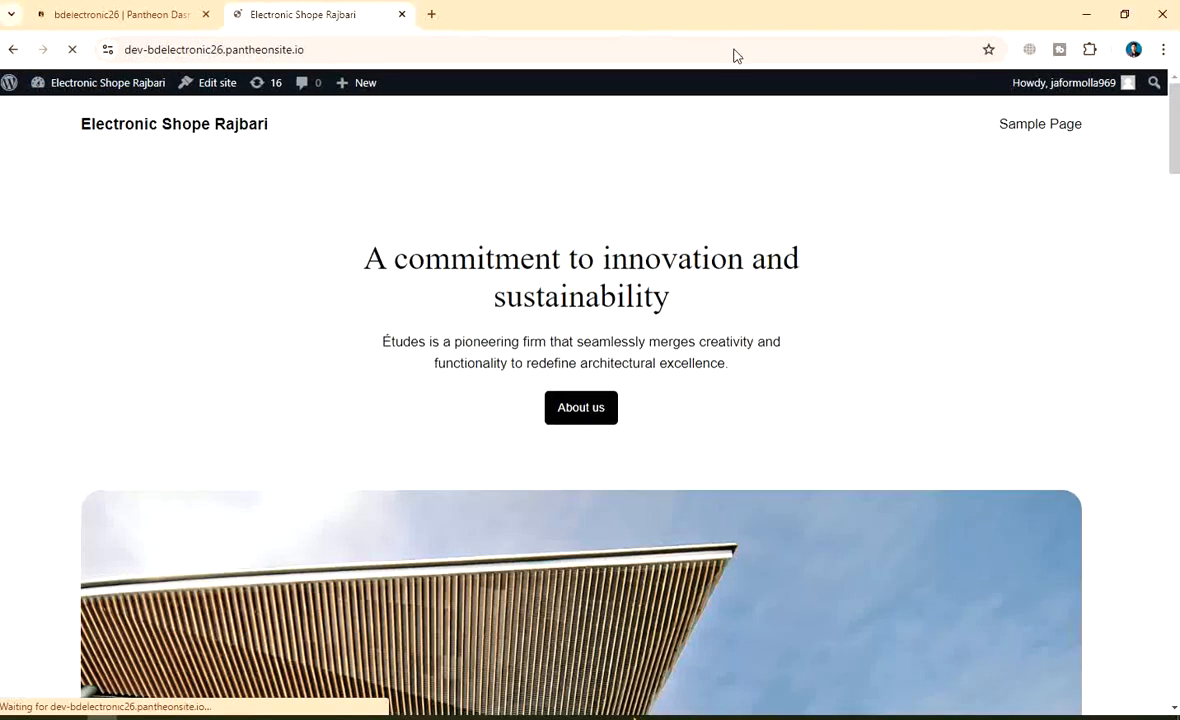
{"action": "scroll", "coordinate": [456, 319], "scroll_direction": "down", "scroll_amount": 10}
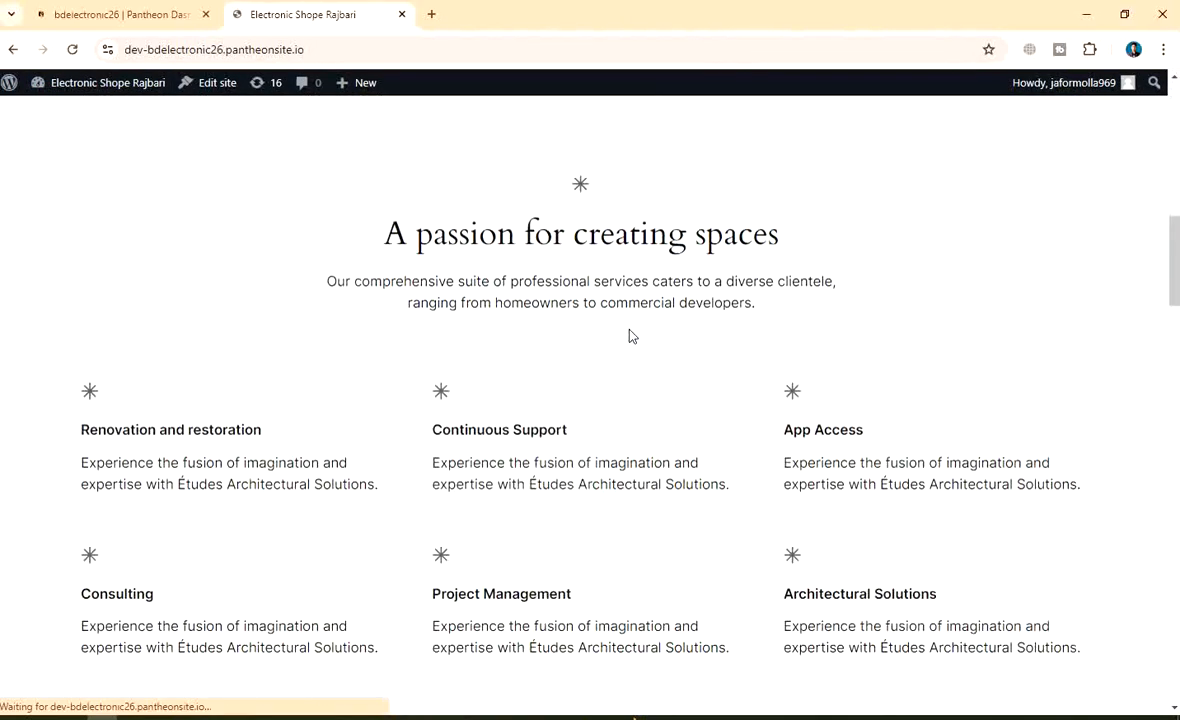
{"action": "scroll", "coordinate": [629, 336], "scroll_direction": "down", "scroll_amount": 15}
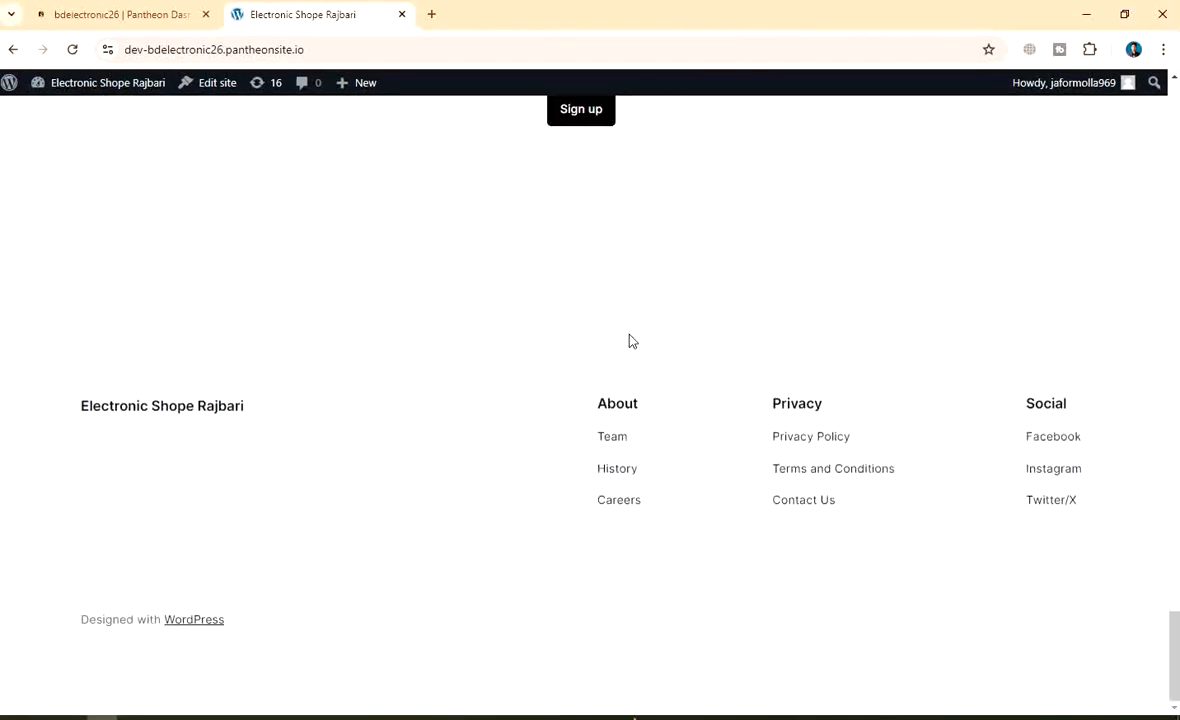
{"action": "scroll", "coordinate": [627, 340], "scroll_direction": "up", "scroll_amount": 5}
{"action": "scroll", "coordinate": [615, 345], "scroll_direction": "up", "scroll_amount": 15}
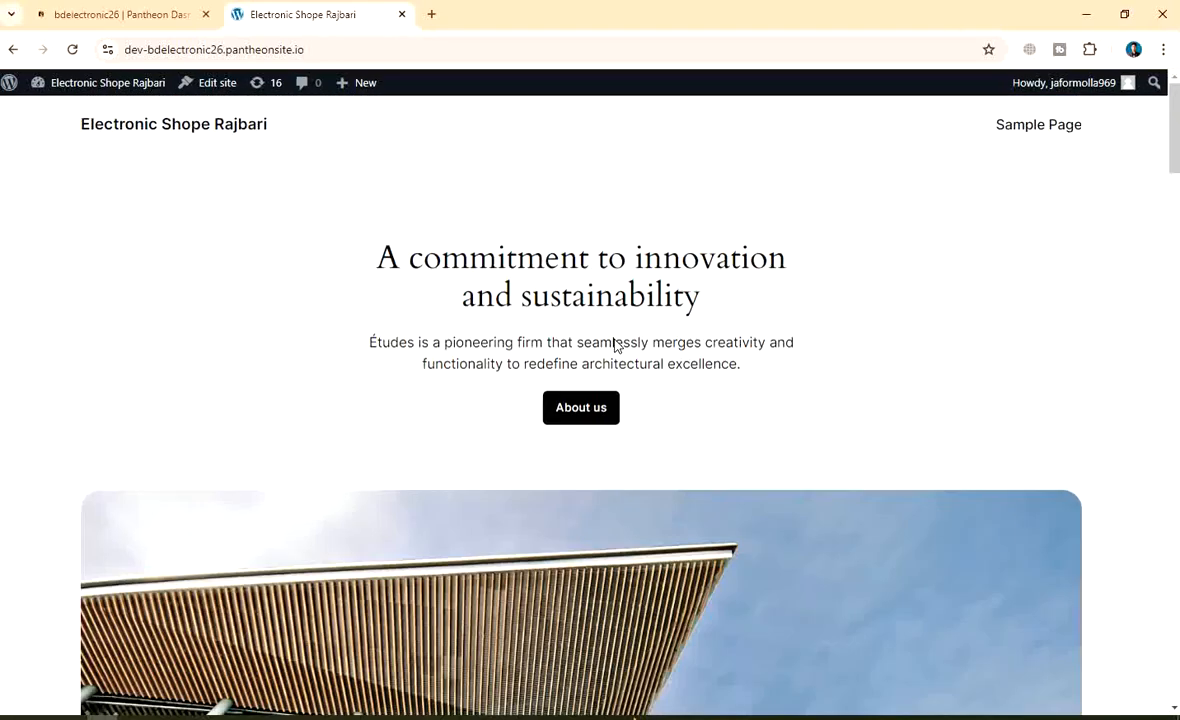
{"action": "scroll", "coordinate": [612, 259], "scroll_direction": "down", "scroll_amount": 15}
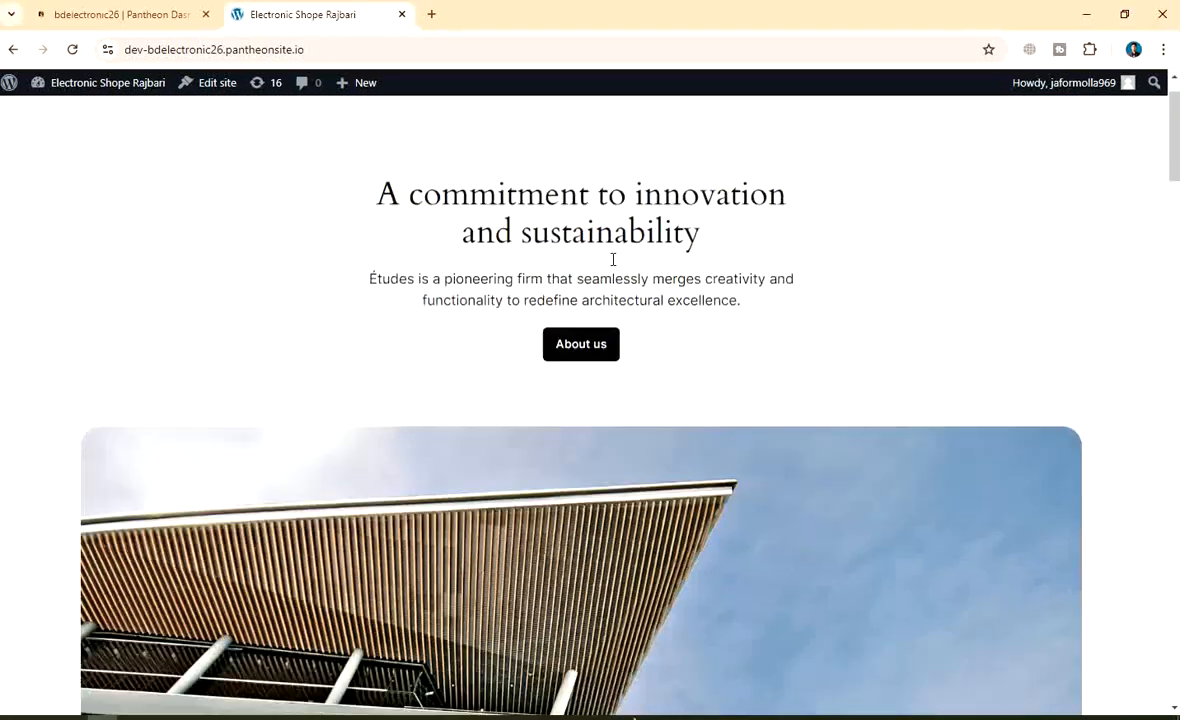
{"action": "scroll", "coordinate": [611, 262], "scroll_direction": "up", "scroll_amount": 5}
{"action": "scroll", "coordinate": [608, 264], "scroll_direction": "up", "scroll_amount": 10}
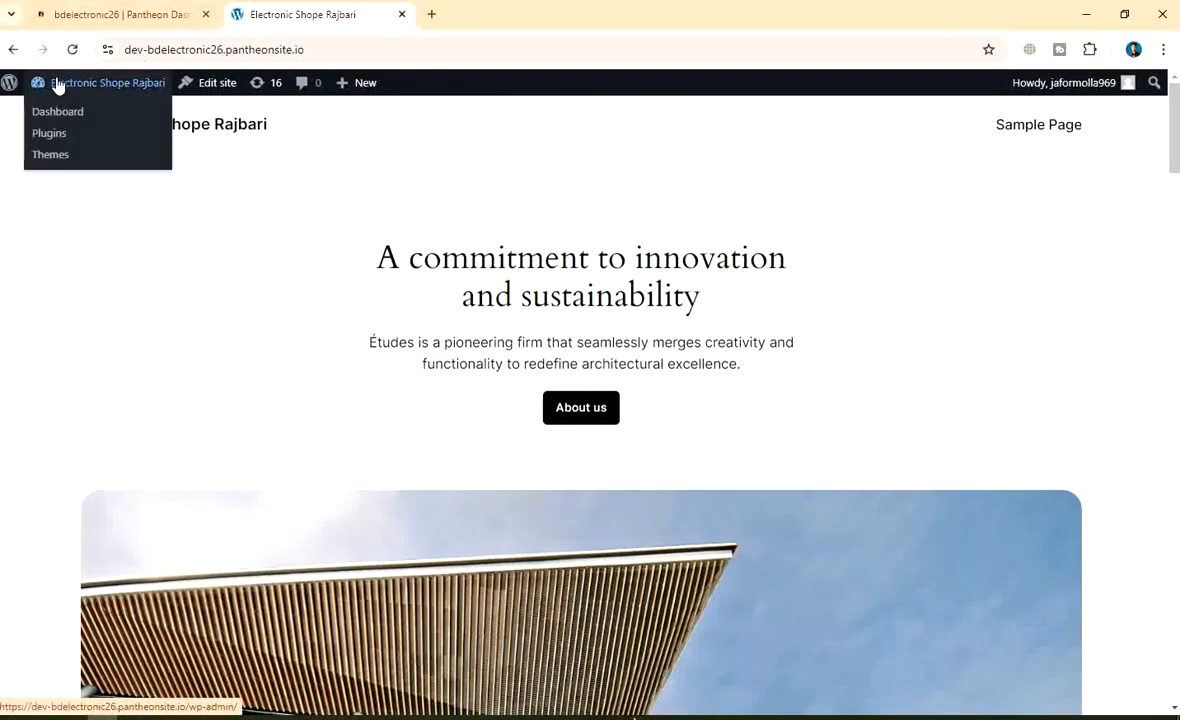
Open the live site in a new tab and scroll through it
{"action": "left_click", "coordinate": [47, 119]}
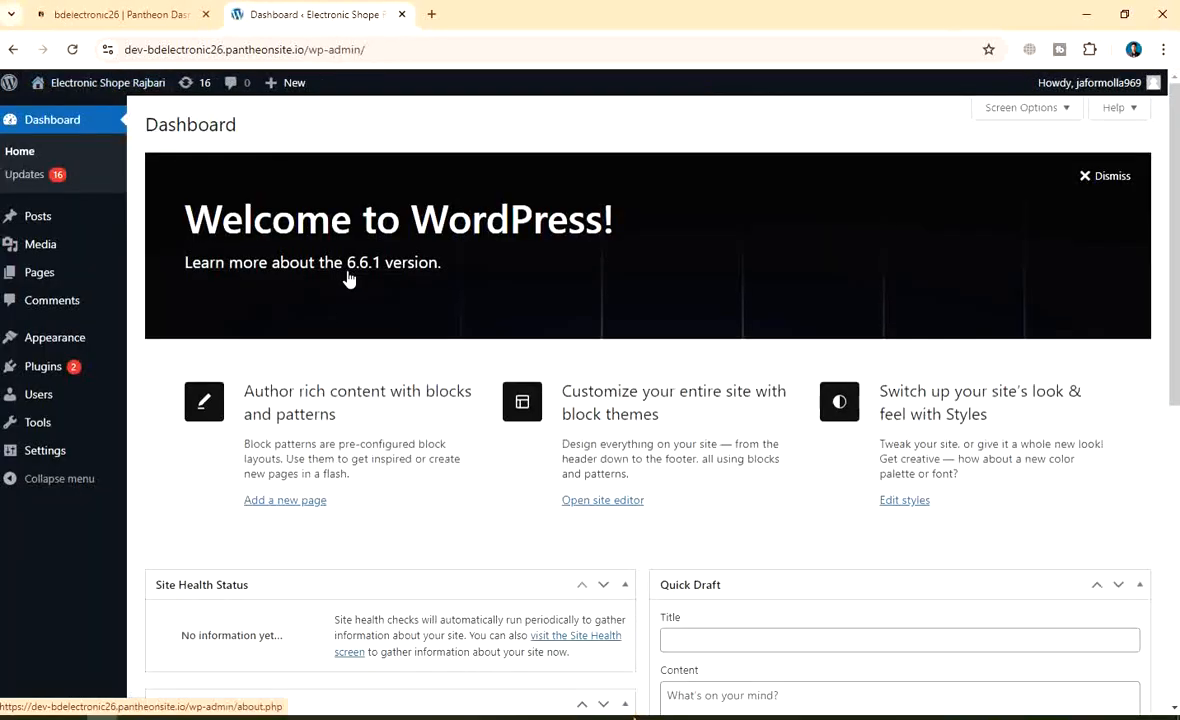
{"action": "mouse_move", "coordinate": [79, 90]}
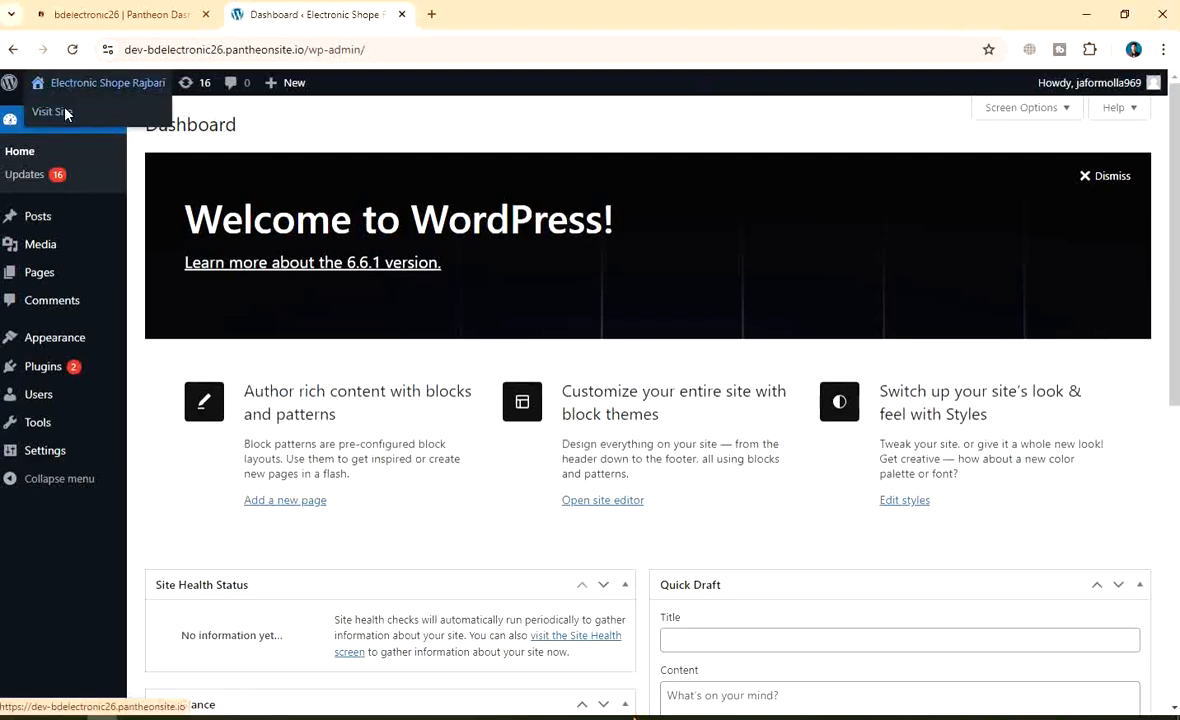
{"action": "right_click", "coordinate": [58, 123]}
{"action": "left_click", "coordinate": [120, 134]}
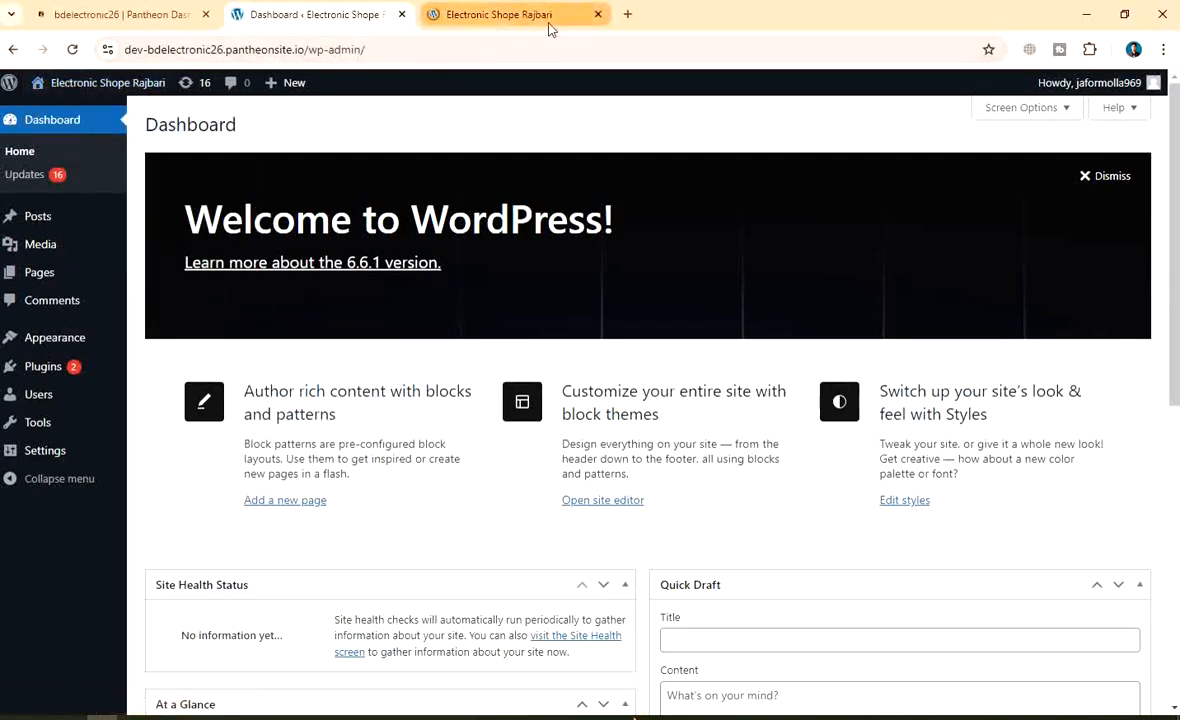
{"action": "left_click", "coordinate": [485, 16]}
{"action": "scroll", "coordinate": [575, 483], "scroll_direction": "down", "scroll_amount": 6}
{"action": "scroll", "coordinate": [575, 475], "scroll_direction": "down", "scroll_amount": 5}
{"action": "scroll", "coordinate": [574, 477], "scroll_direction": "up", "scroll_amount": 10}
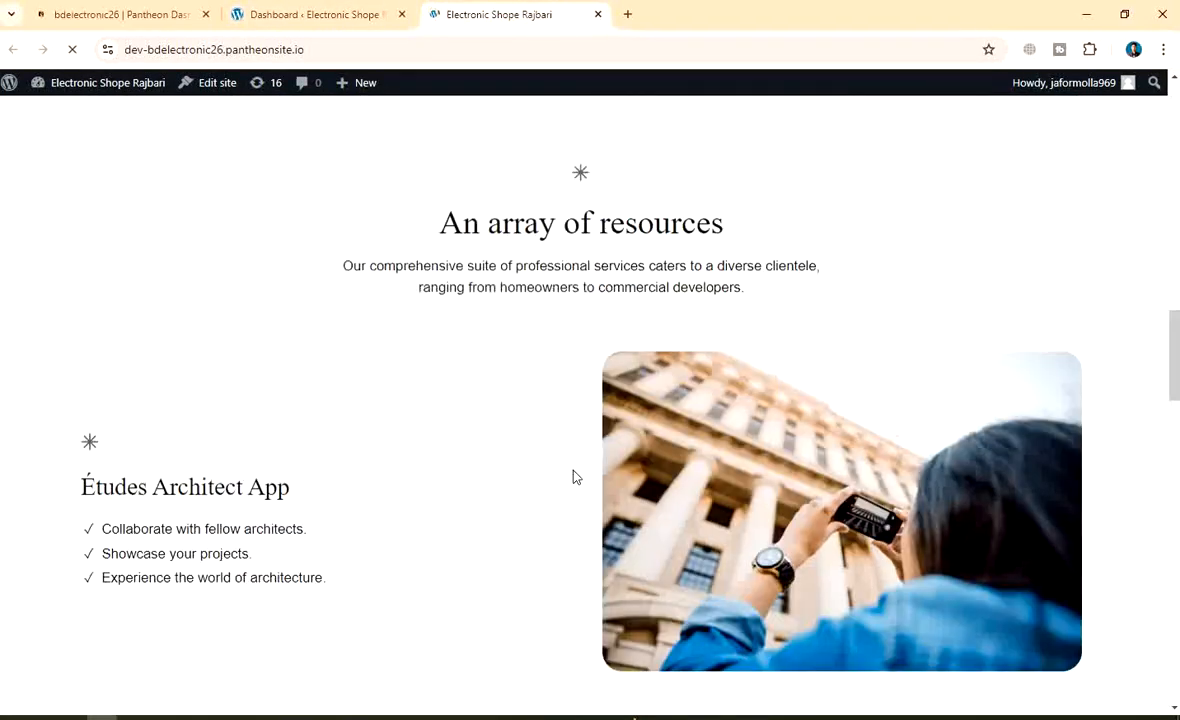
Go back to the admin tab and reload the Dashboard home
{"action": "left_click", "coordinate": [295, 16]}
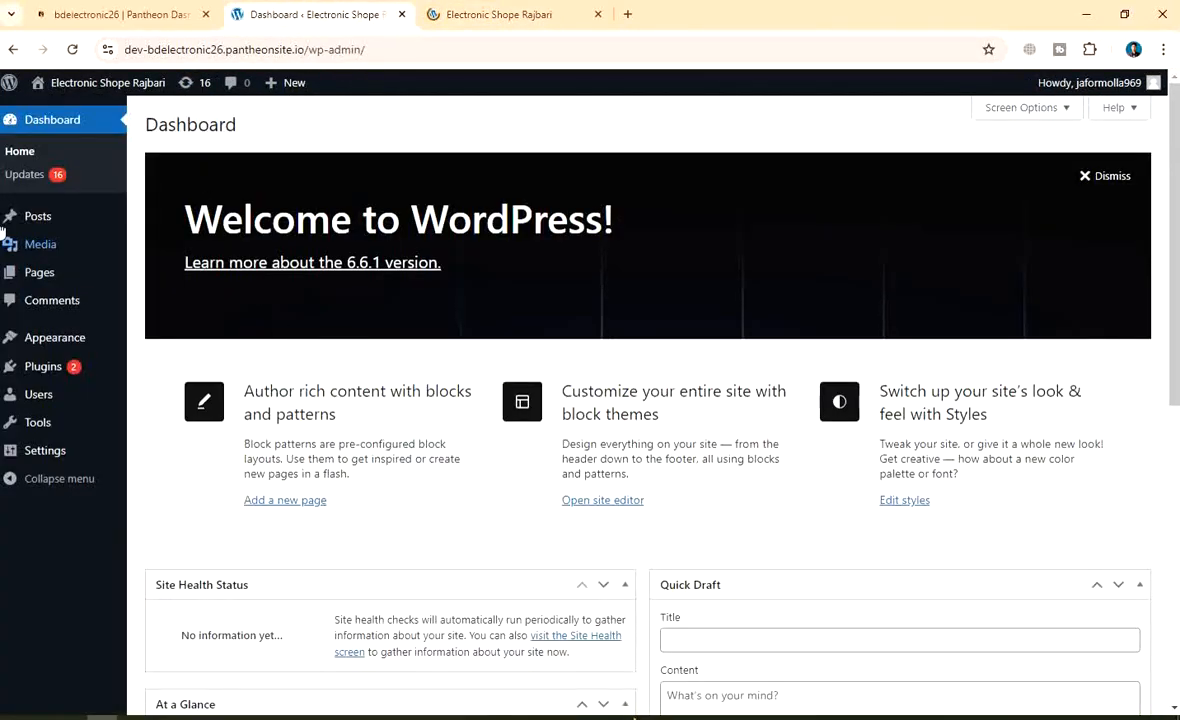
{"action": "left_click", "coordinate": [21, 151]}
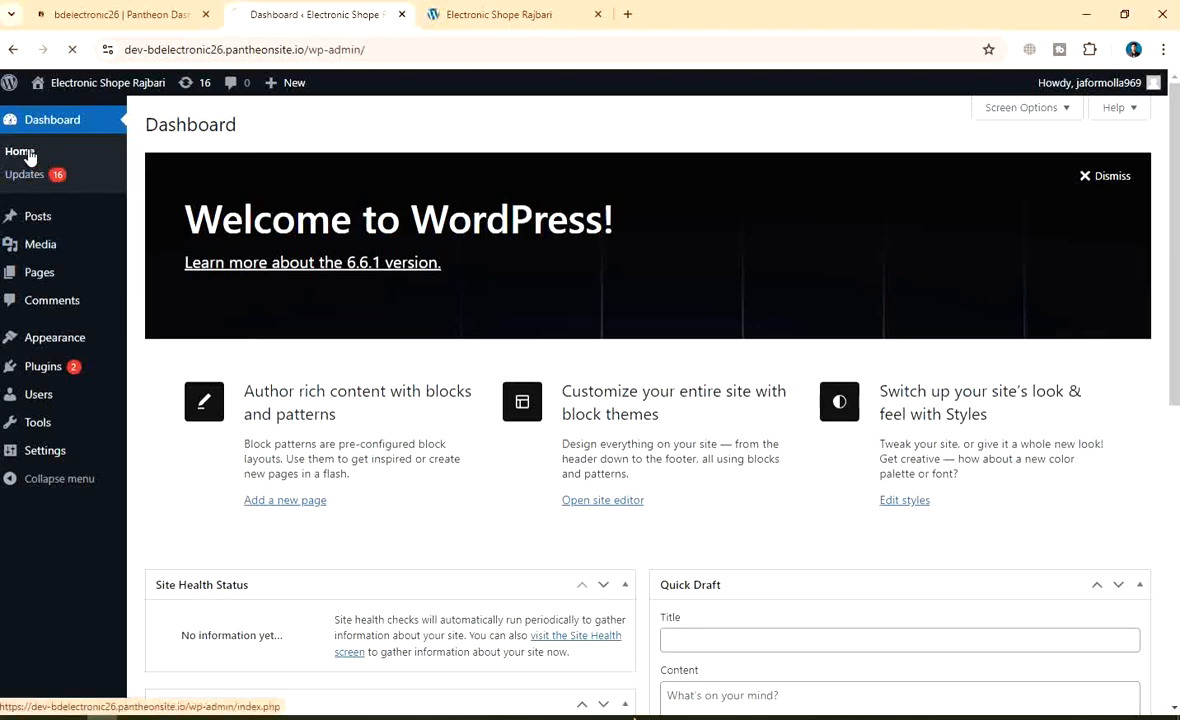
{"action": "scroll", "coordinate": [689, 394], "scroll_direction": "down", "scroll_amount": 6}
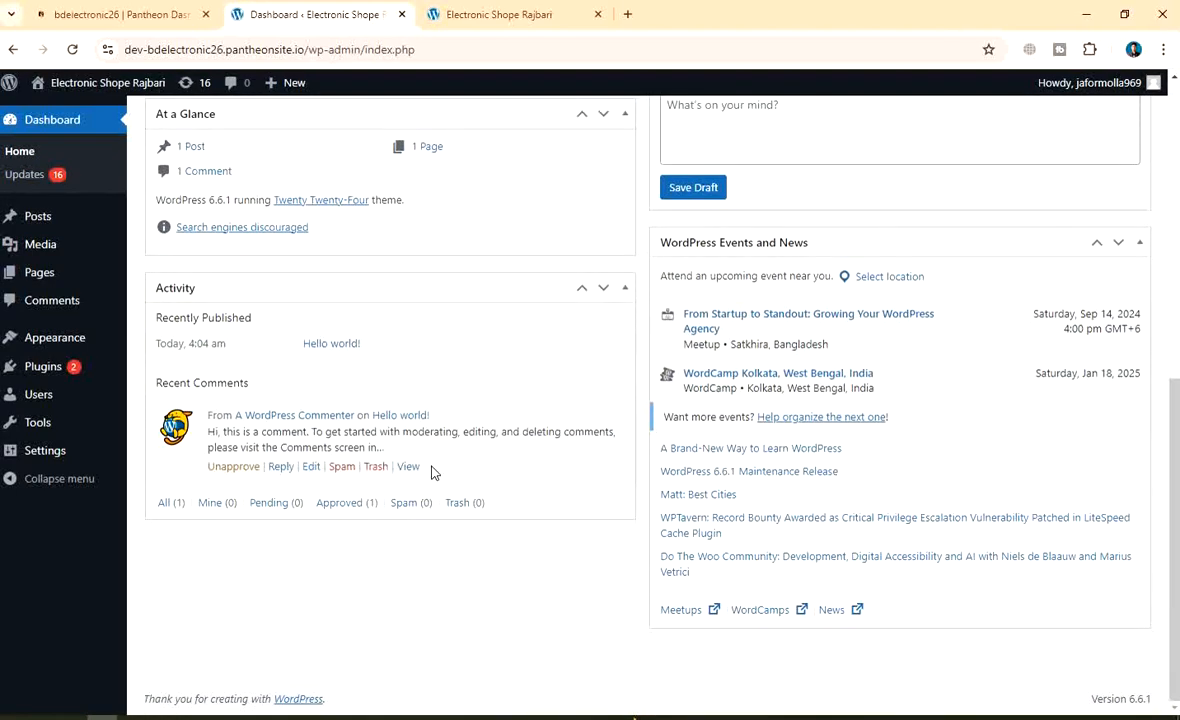
Open the WordPress Posts list showing the single 'Hello world!' post
{"action": "scroll", "coordinate": [432, 455], "scroll_direction": "up", "scroll_amount": 6}
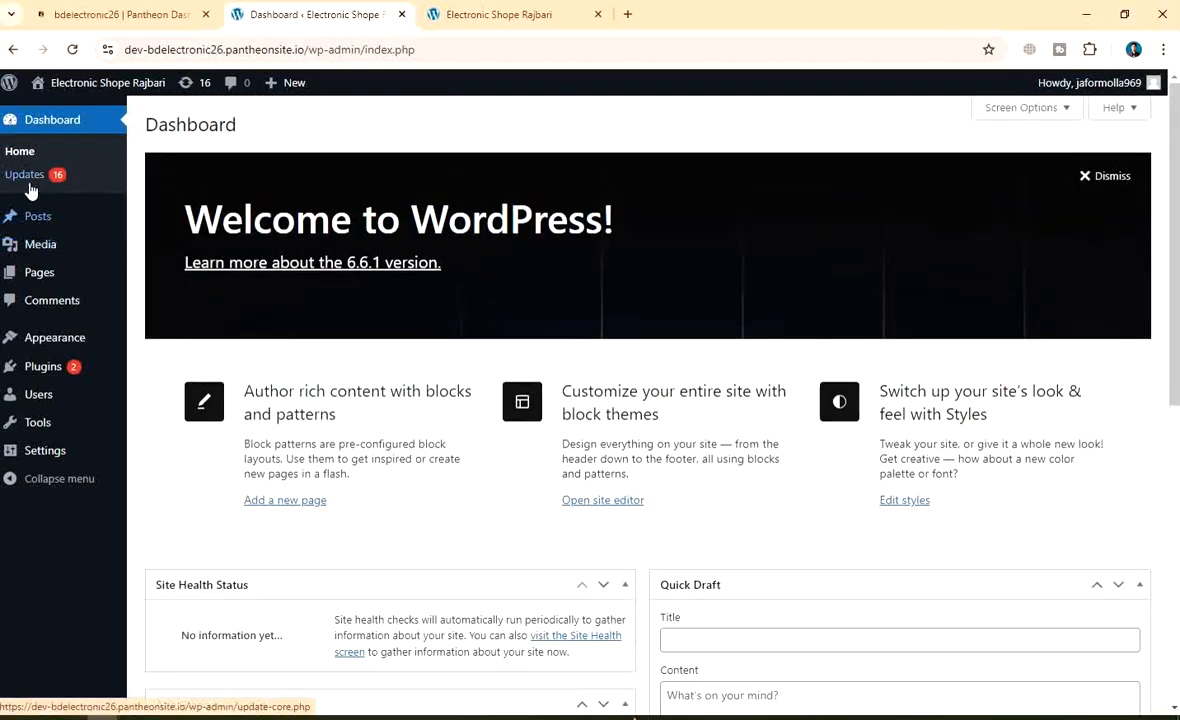
{"action": "left_click", "coordinate": [66, 222]}
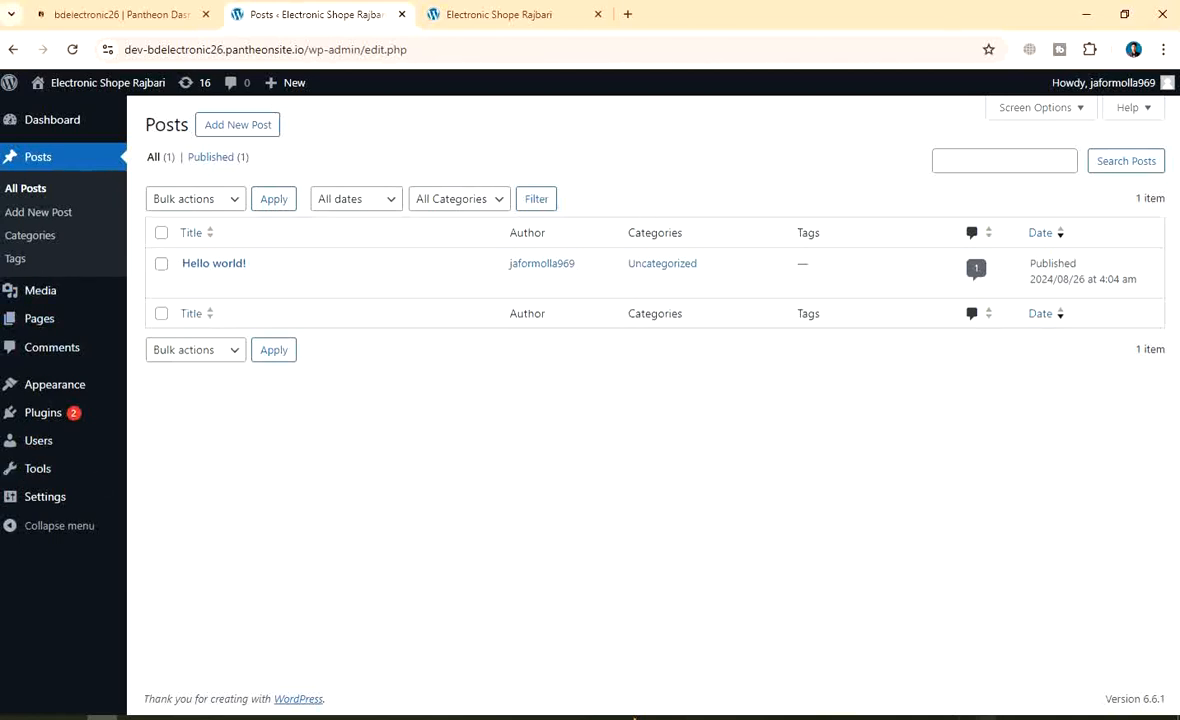
Capture the full screen and mark Add New Post with a red box and arrow
{"action": "key", "text": "Print"}
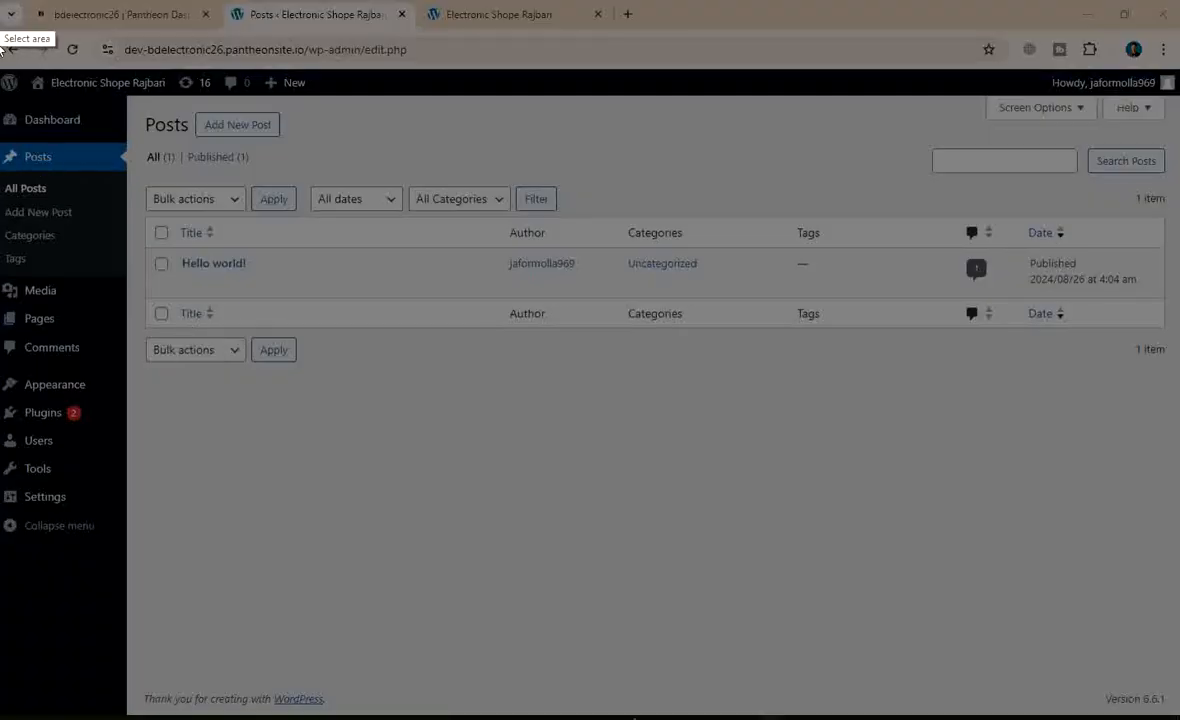
{"action": "left_click_drag", "start_coordinate": [1, 1], "coordinate": [1179, 719]}
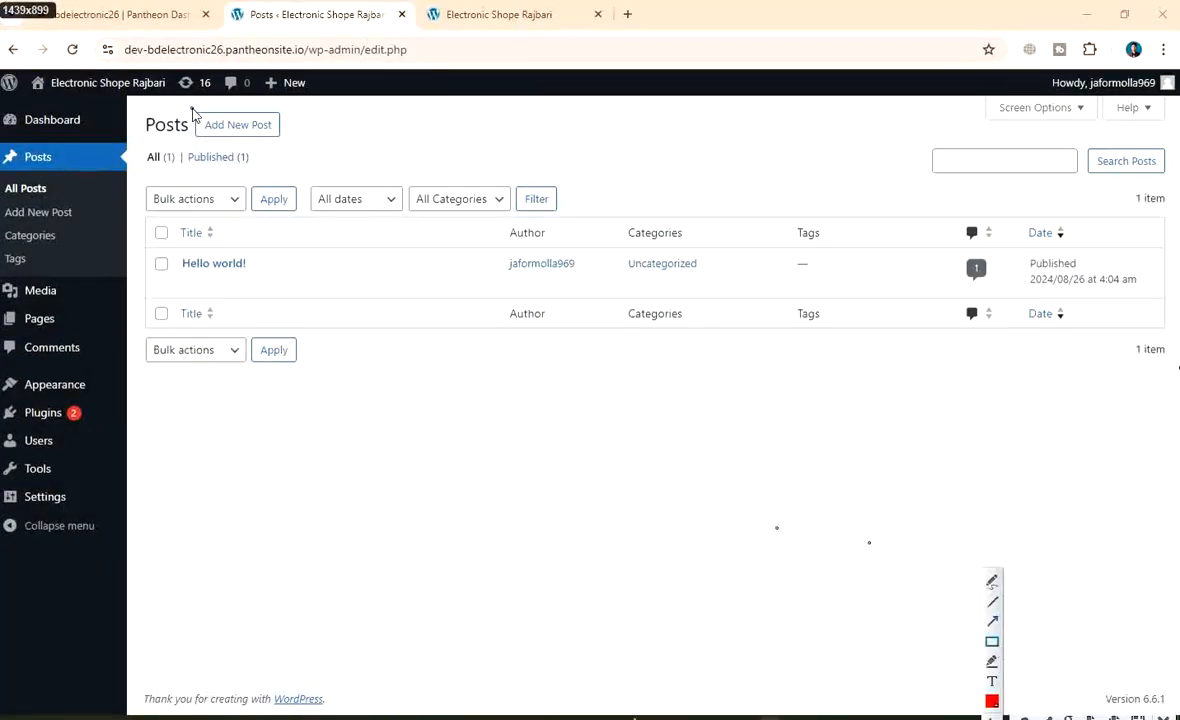
{"action": "left_click_drag", "start_coordinate": [184, 106], "coordinate": [305, 148]}
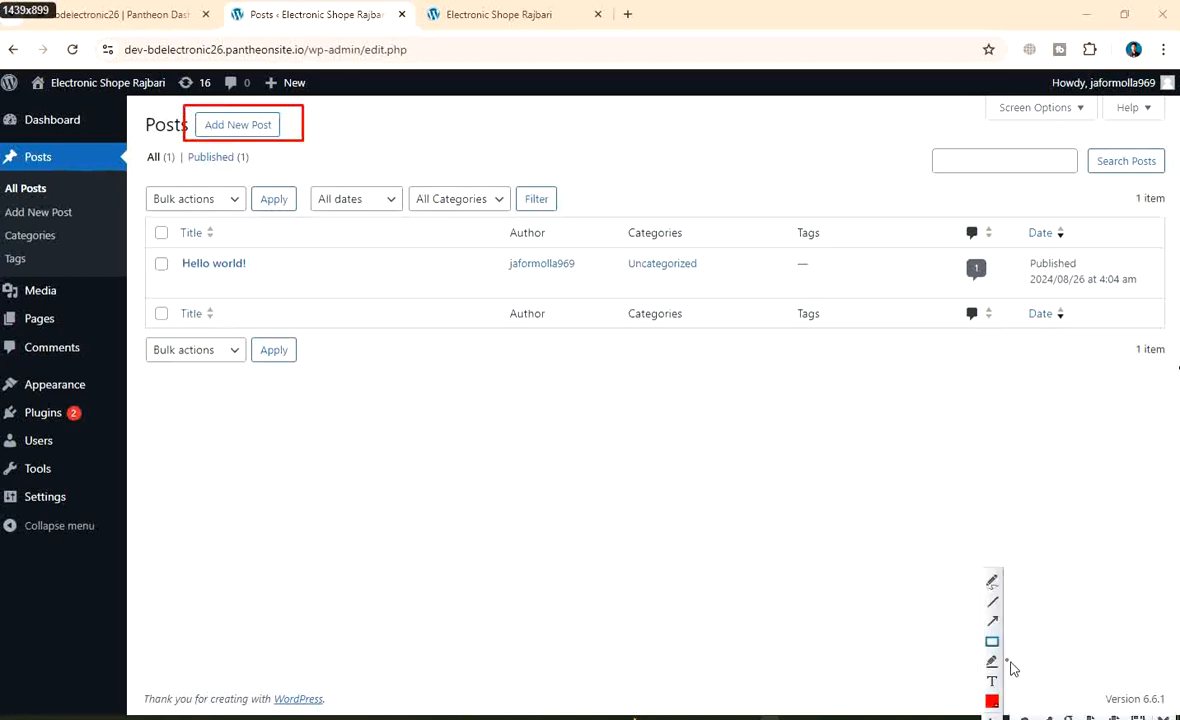
{"action": "left_click", "coordinate": [993, 627]}
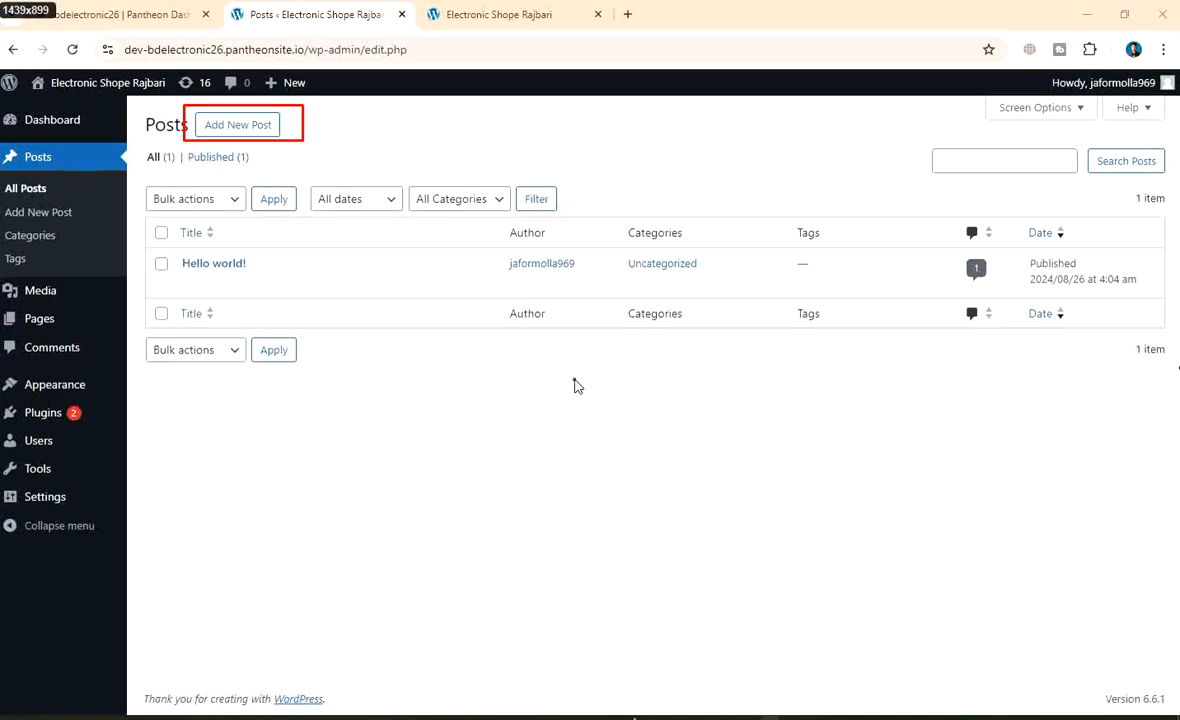
{"action": "left_click_drag", "start_coordinate": [575, 380], "coordinate": [310, 142]}
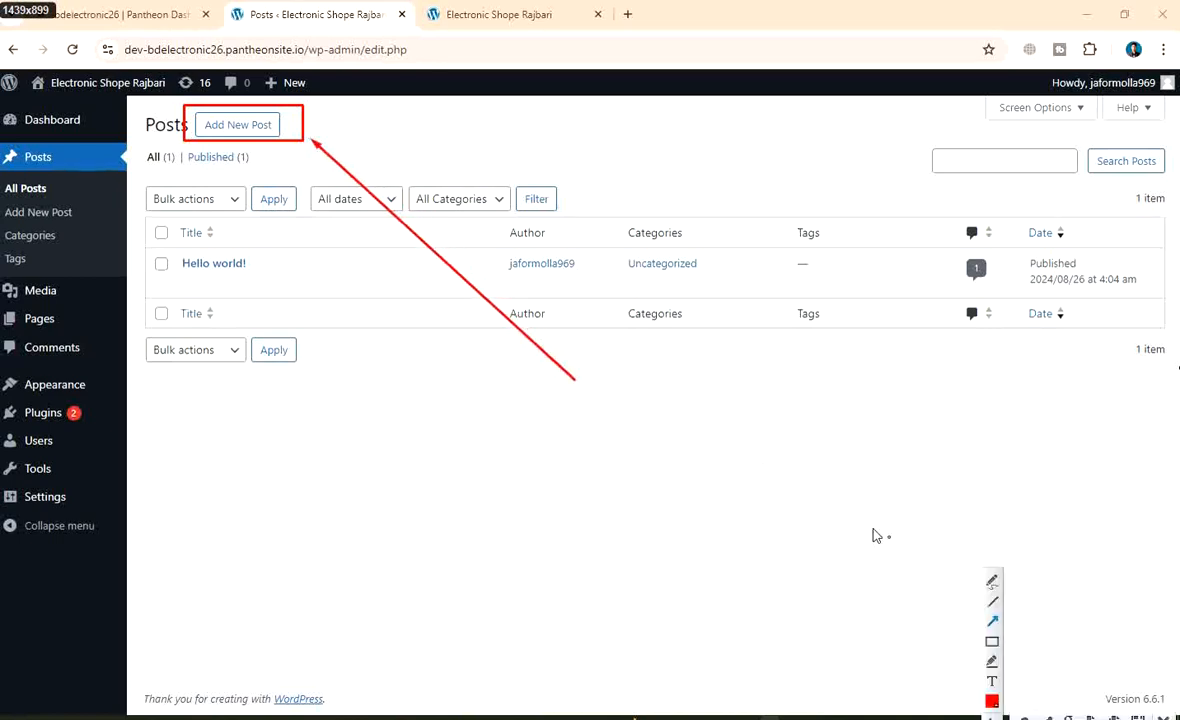
Add a red-boxed 'Click for Post' text label to the capture
{"action": "left_click", "coordinate": [992, 681]}
{"action": "type", "text": "Click! for Po"}
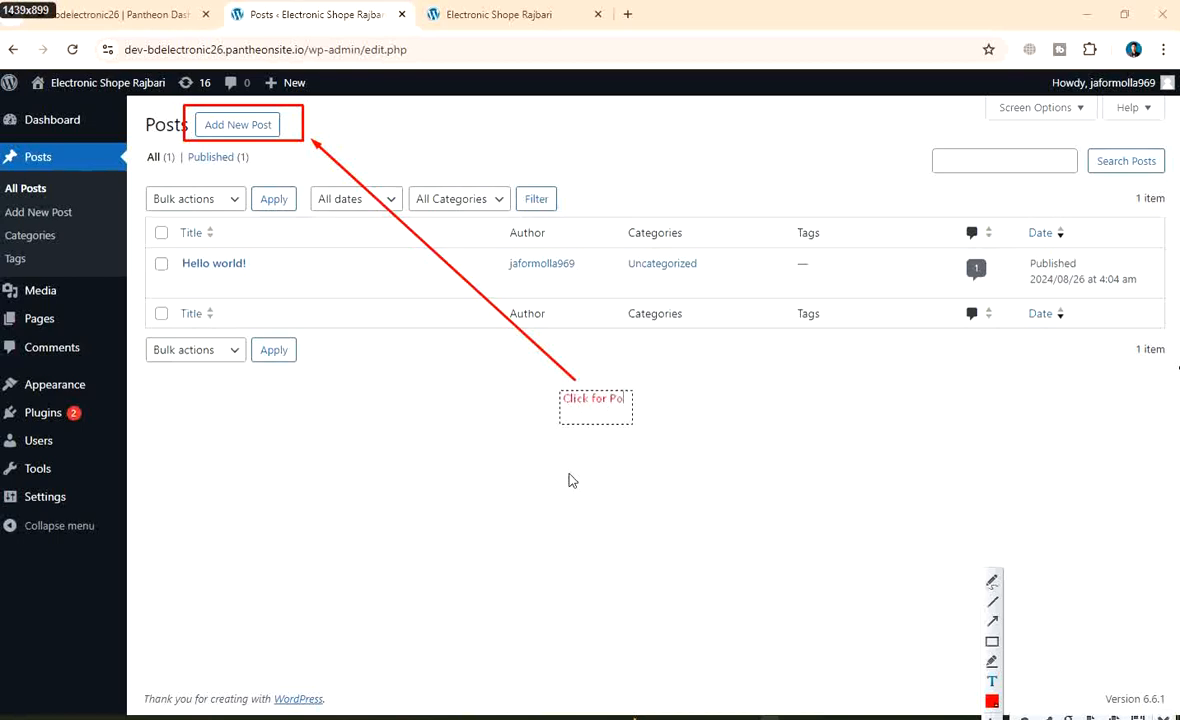
{"action": "type", "text": "st"}
{"action": "left_click", "coordinate": [600, 461]}
{"action": "left_click_drag", "start_coordinate": [544, 376], "coordinate": [645, 415]}
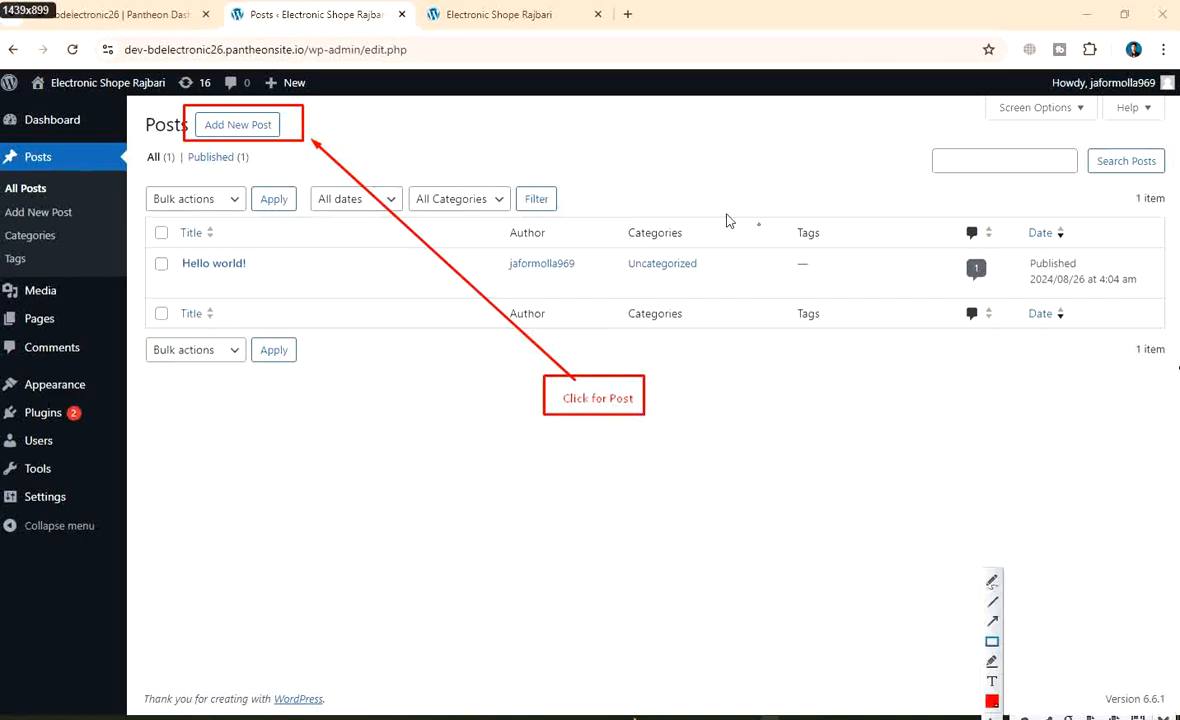
{"action": "right_click", "coordinate": [540, 160]}
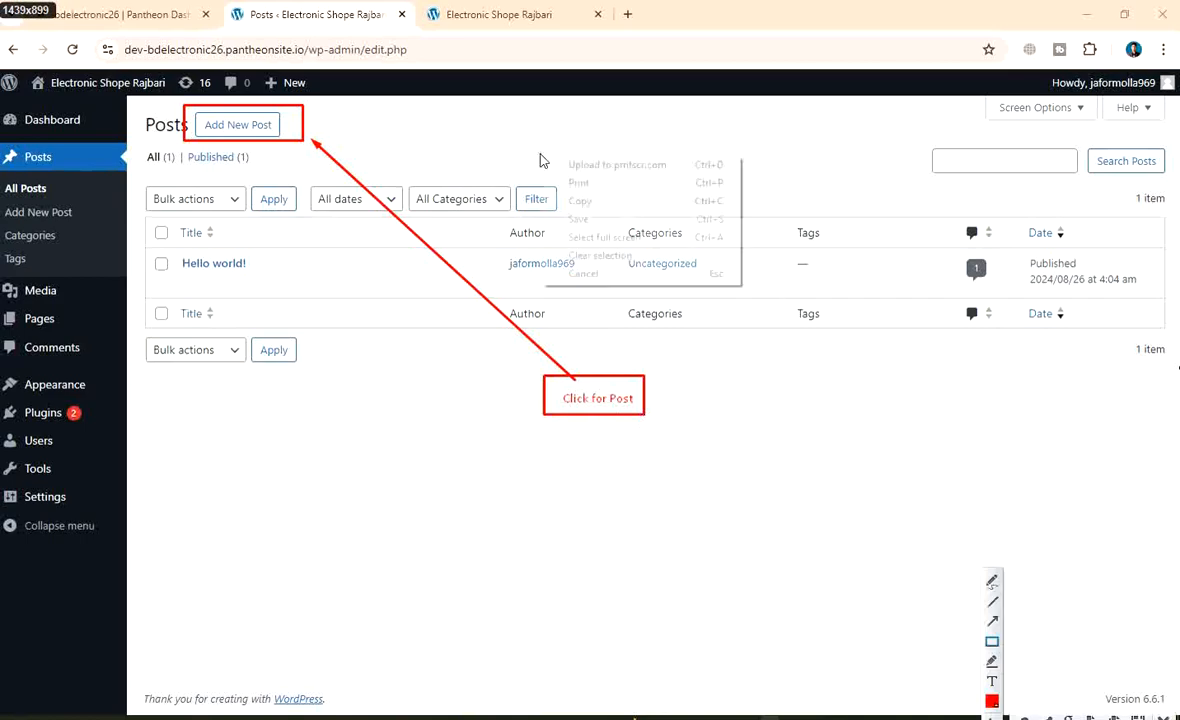
Choose Save and create a new folder 'class 03' under Assignment Web coder
{"action": "left_click", "coordinate": [626, 219]}
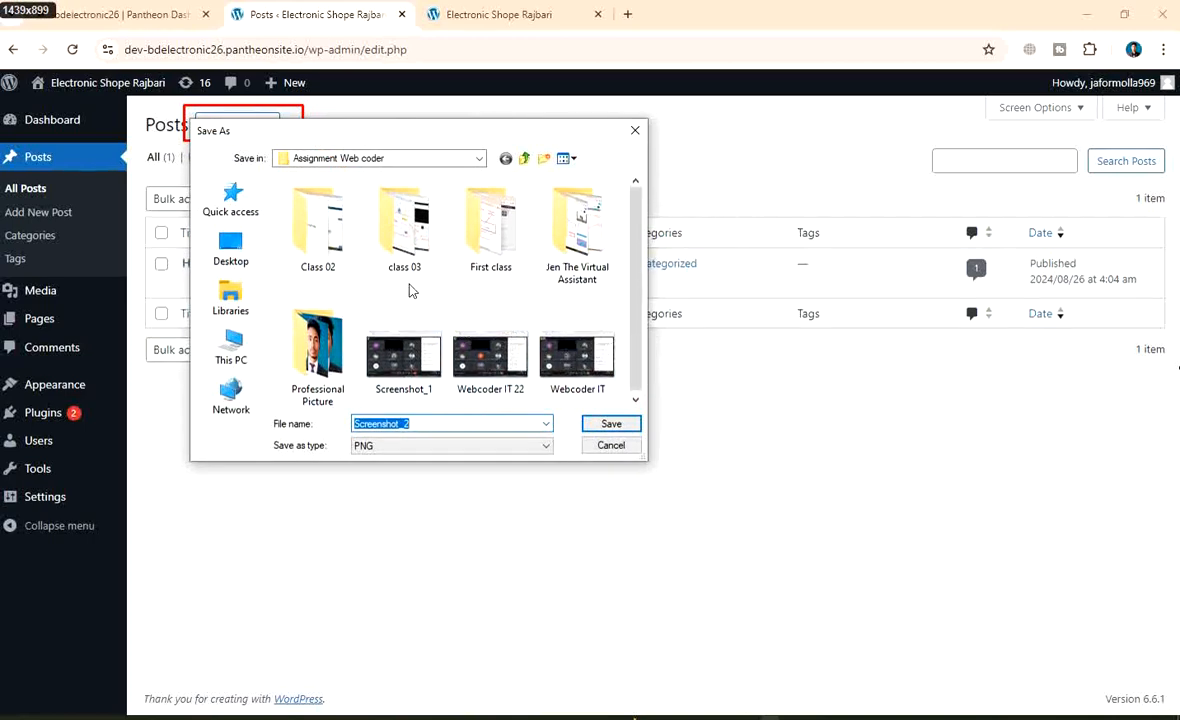
{"action": "left_click", "coordinate": [543, 160]}
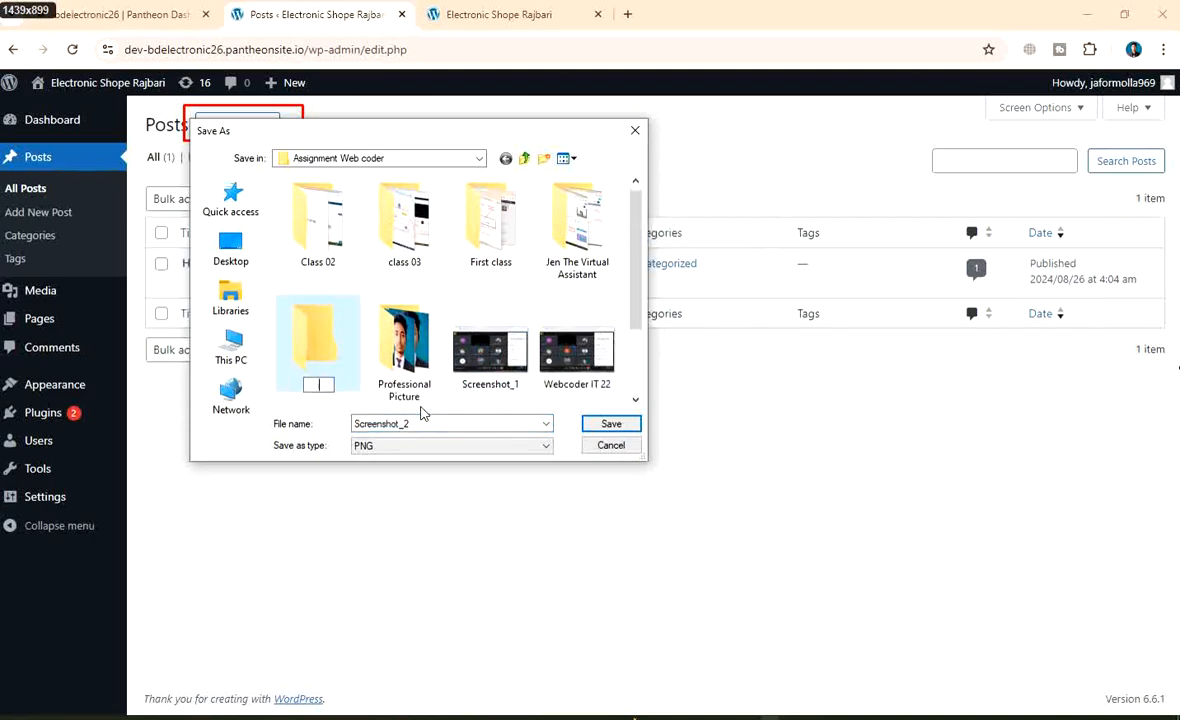
{"action": "type", "text": "class 03"}
{"action": "left_click", "coordinate": [507, 426]}
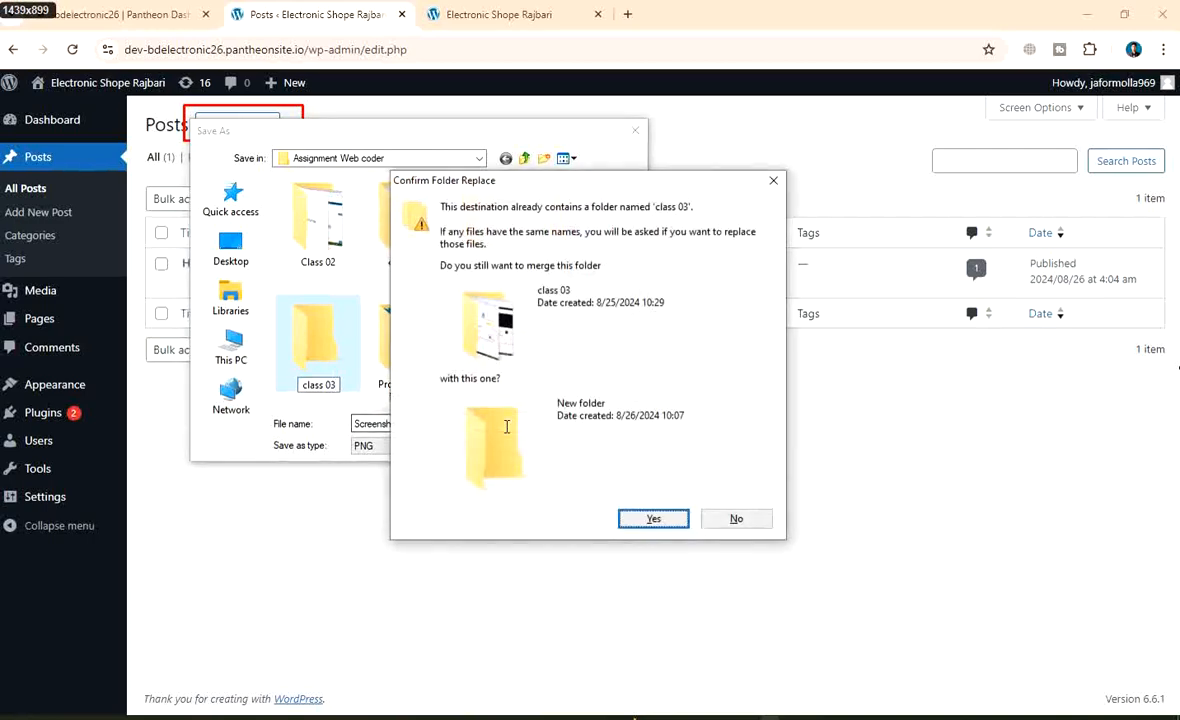
{"action": "left_click", "coordinate": [770, 177]}
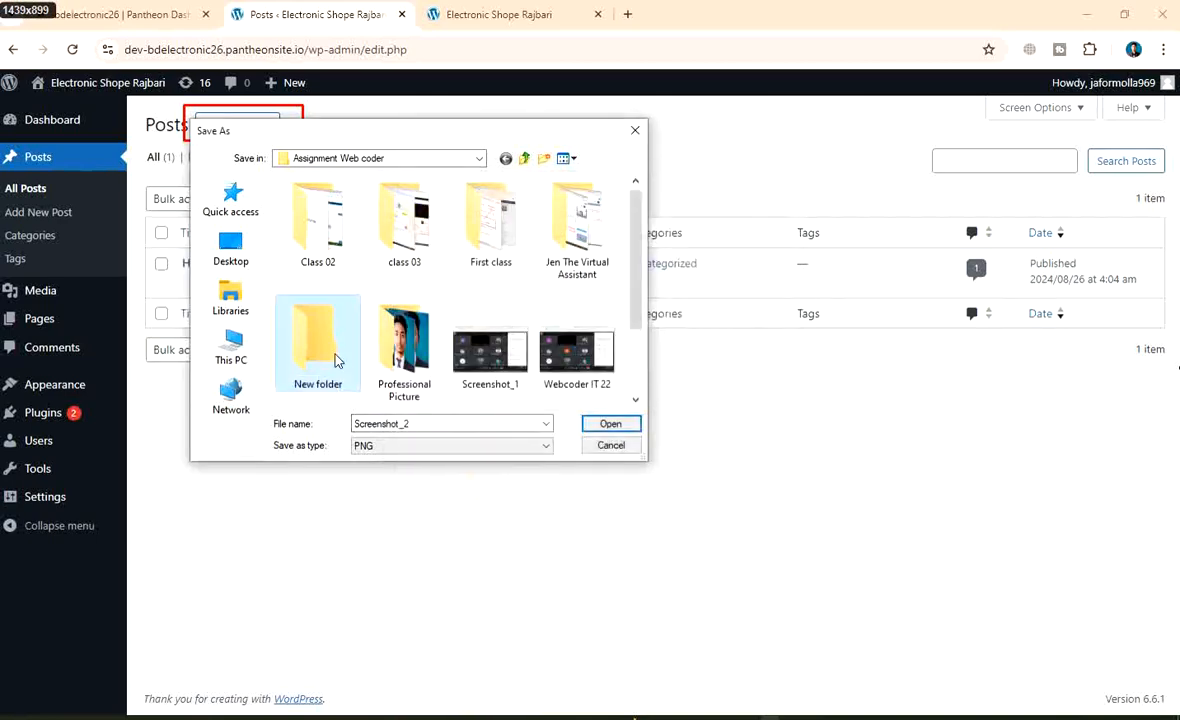
Save the capture as PNG 'Wordpress Post 1' inside the new folder
{"action": "double_click", "coordinate": [418, 423]}
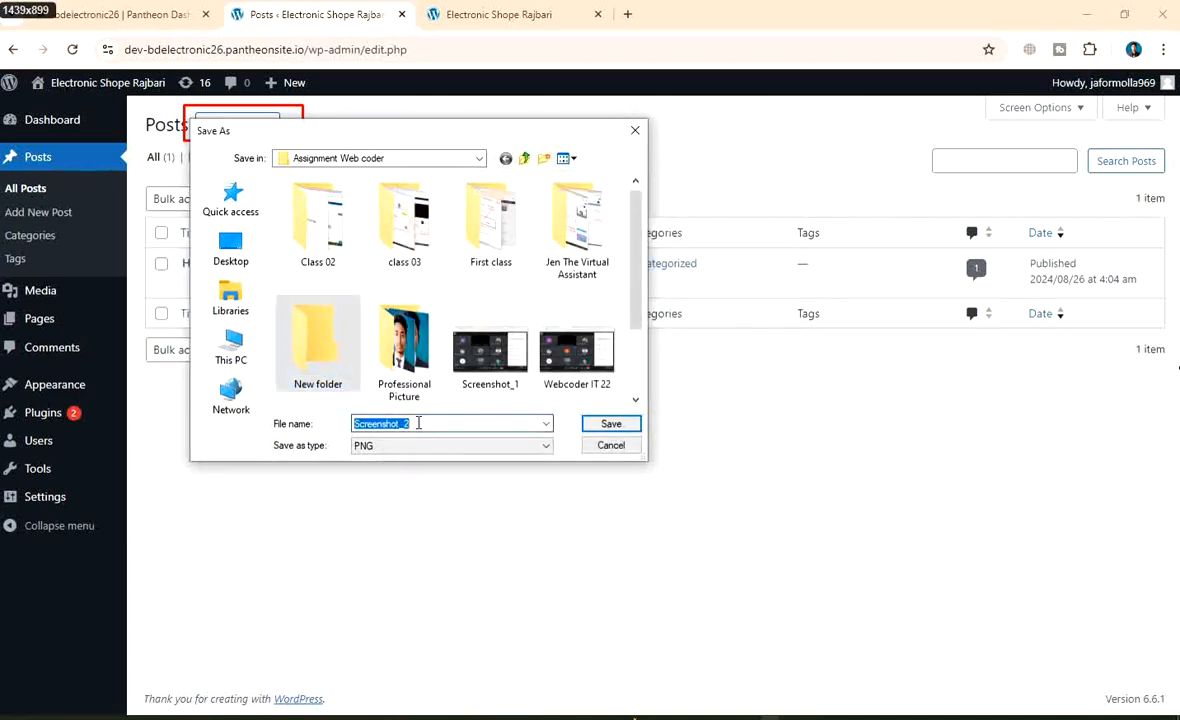
{"action": "key", "text": "BackSpace"}
{"action": "type", "text": "Wor"}
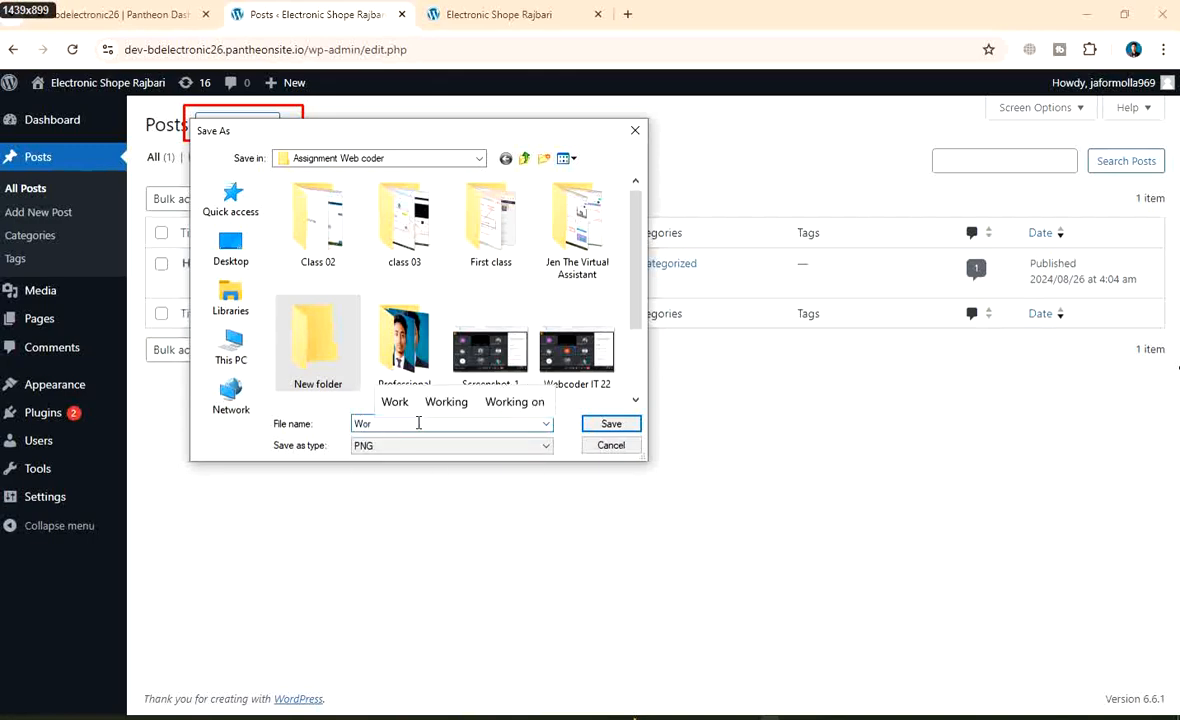
{"action": "type", "text": "dpress "}
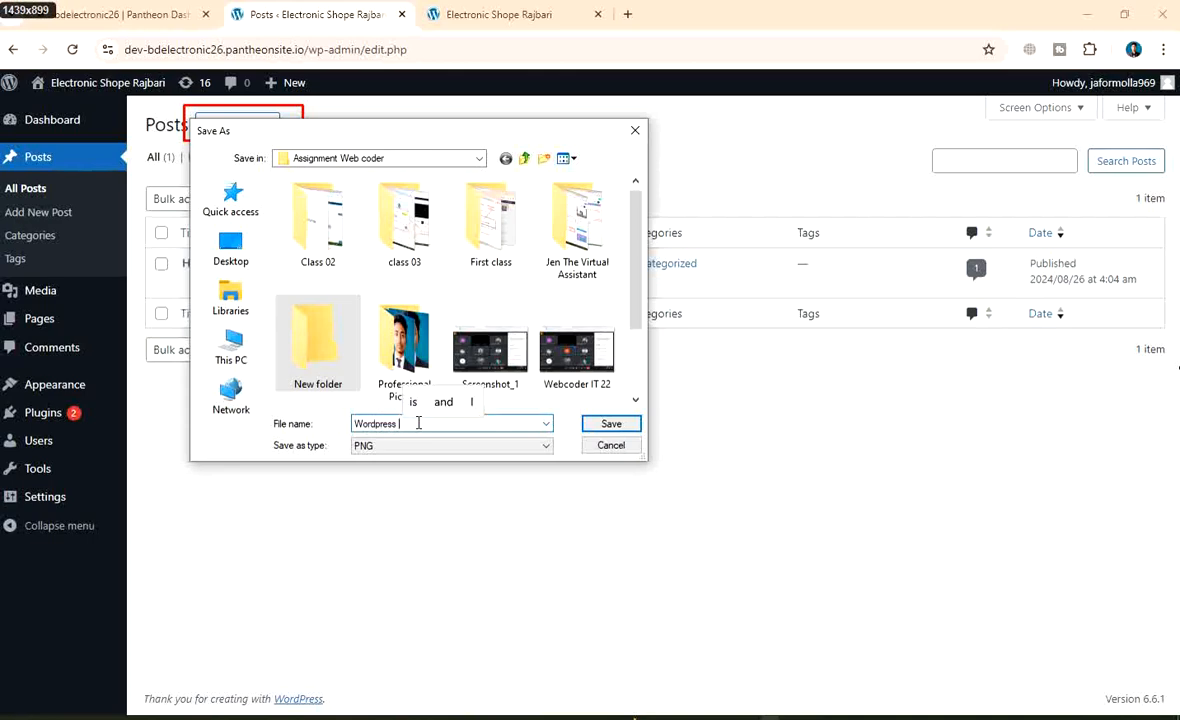
{"action": "type", "text": "PST_"}
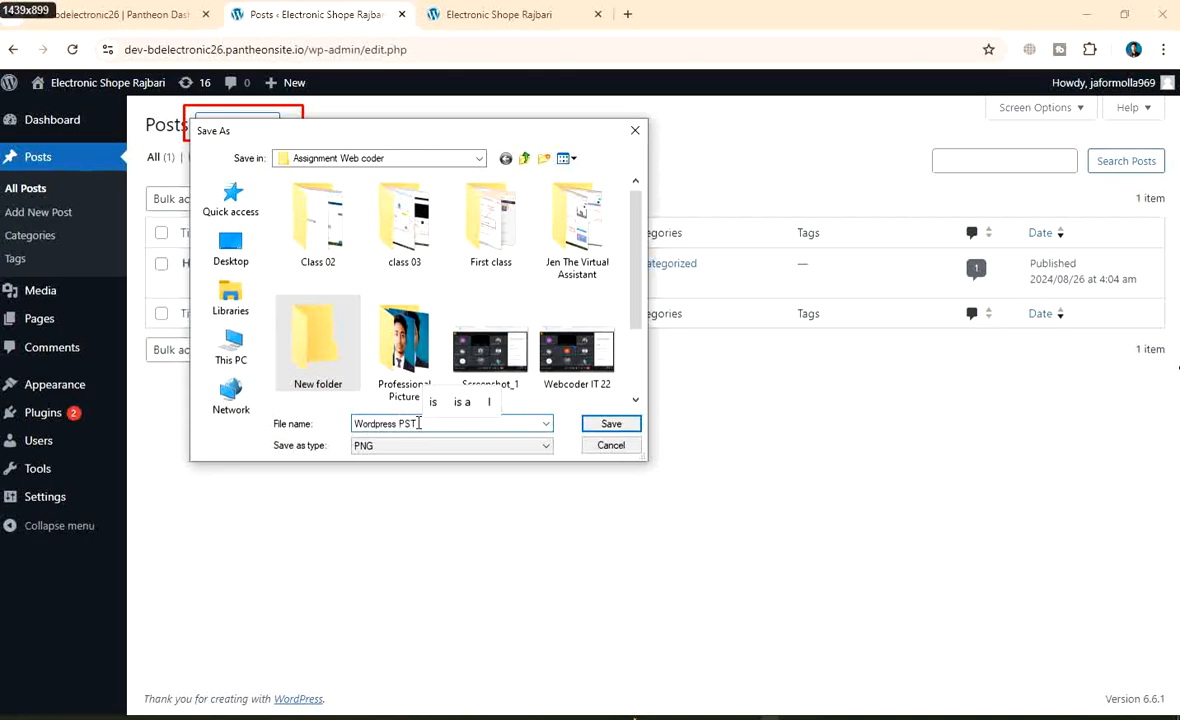
{"action": "key", "text": "BackSpace"}
{"action": "type", "text": "st"}
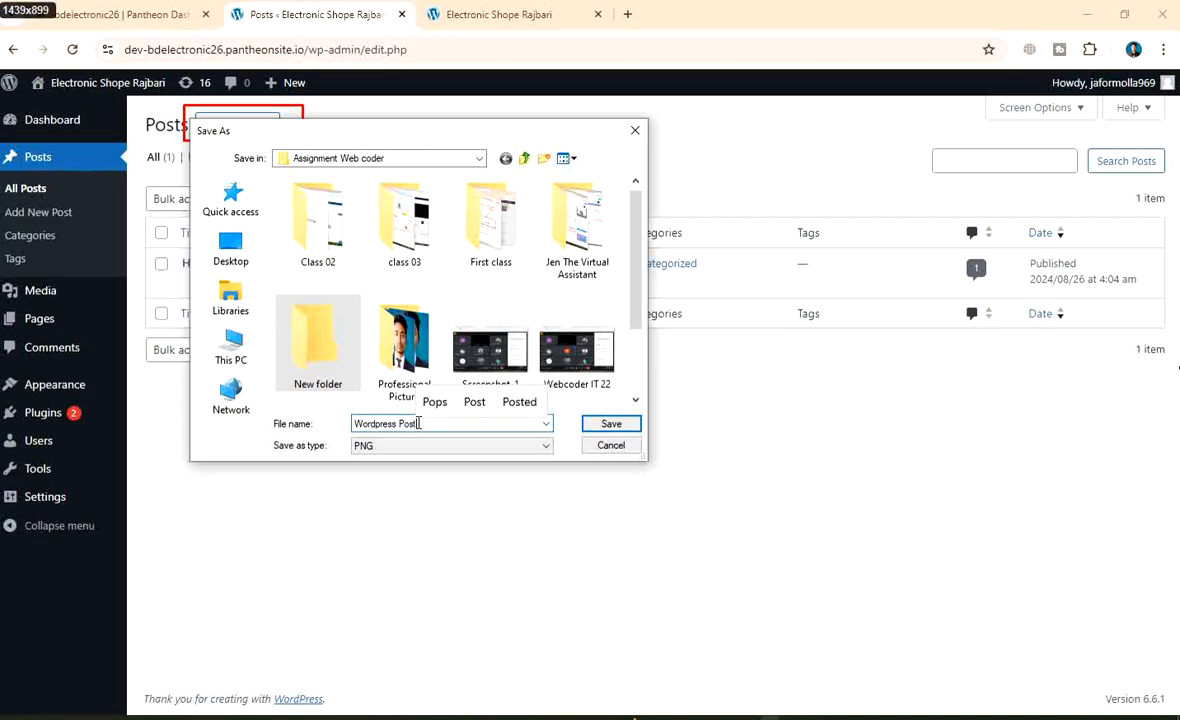
{"action": "type", "text": "_1"}
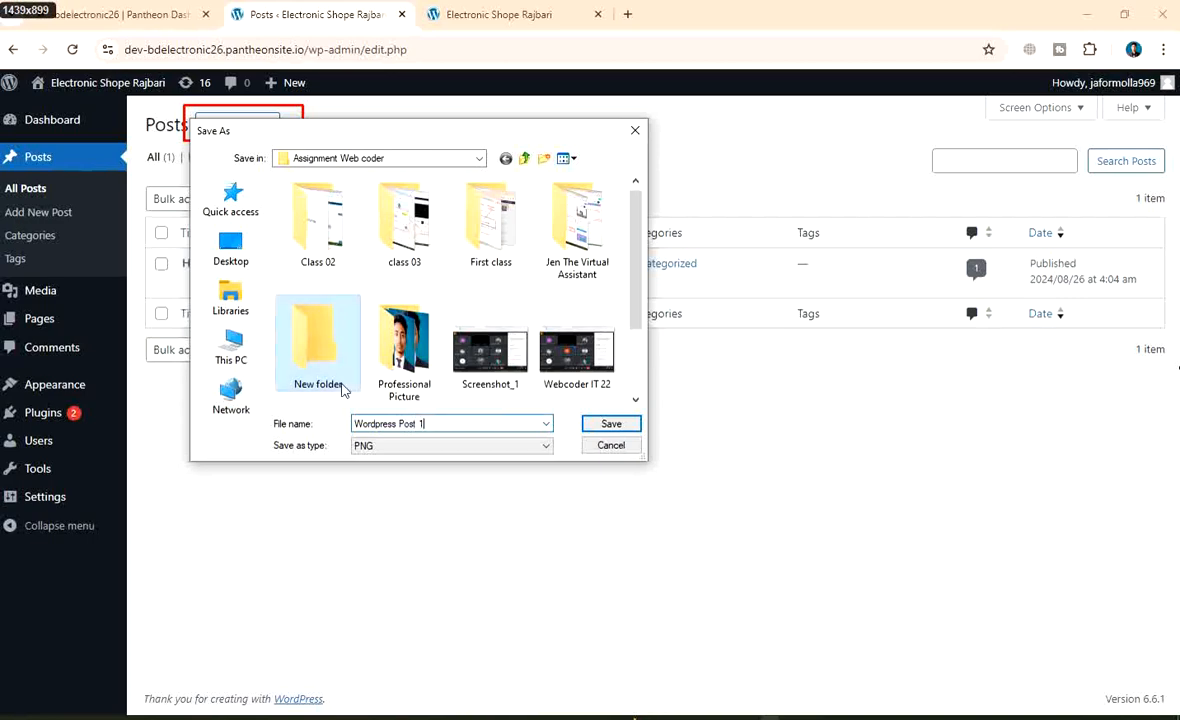
{"action": "double_click", "coordinate": [290, 369]}
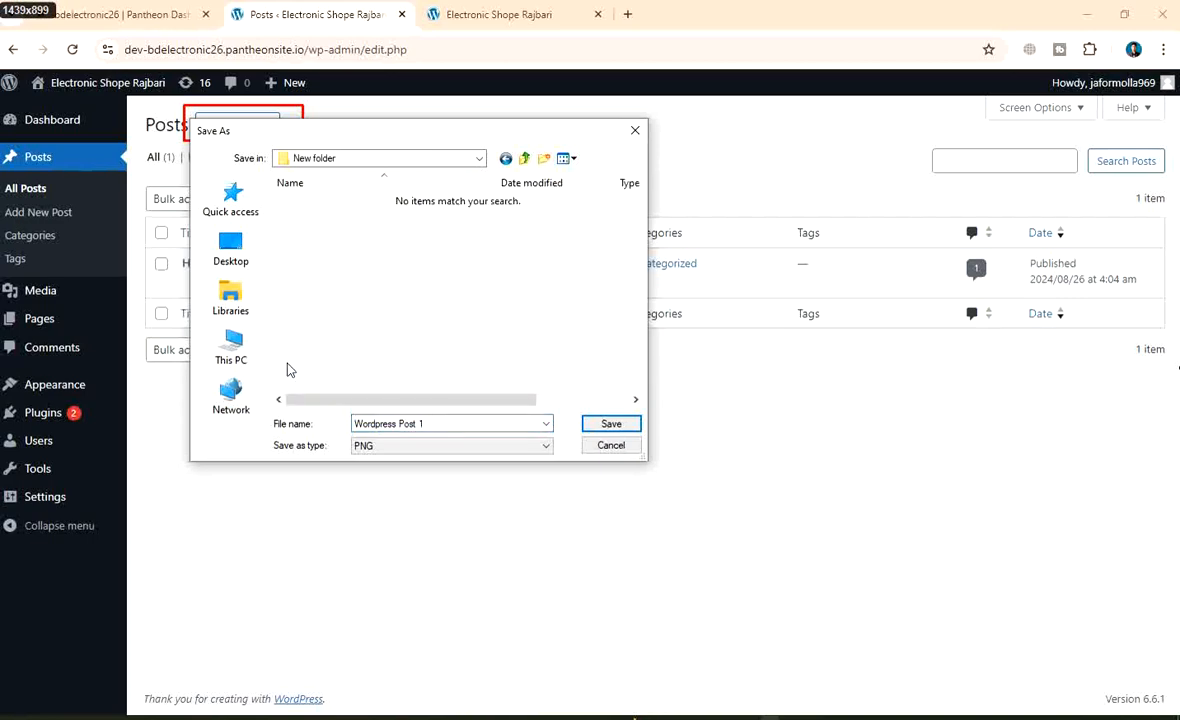
{"action": "left_click", "coordinate": [605, 424]}
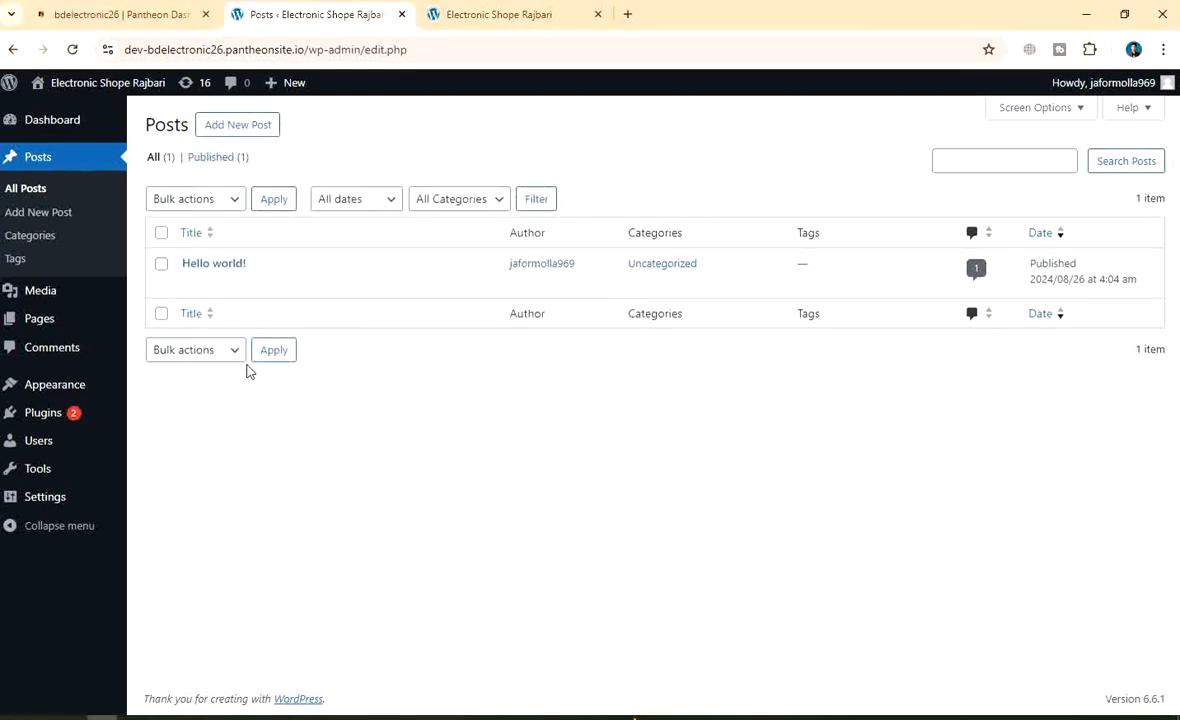
Start a new post, step through the welcome guide, and title it 'Digital Marketing'
{"action": "left_click", "coordinate": [238, 125]}
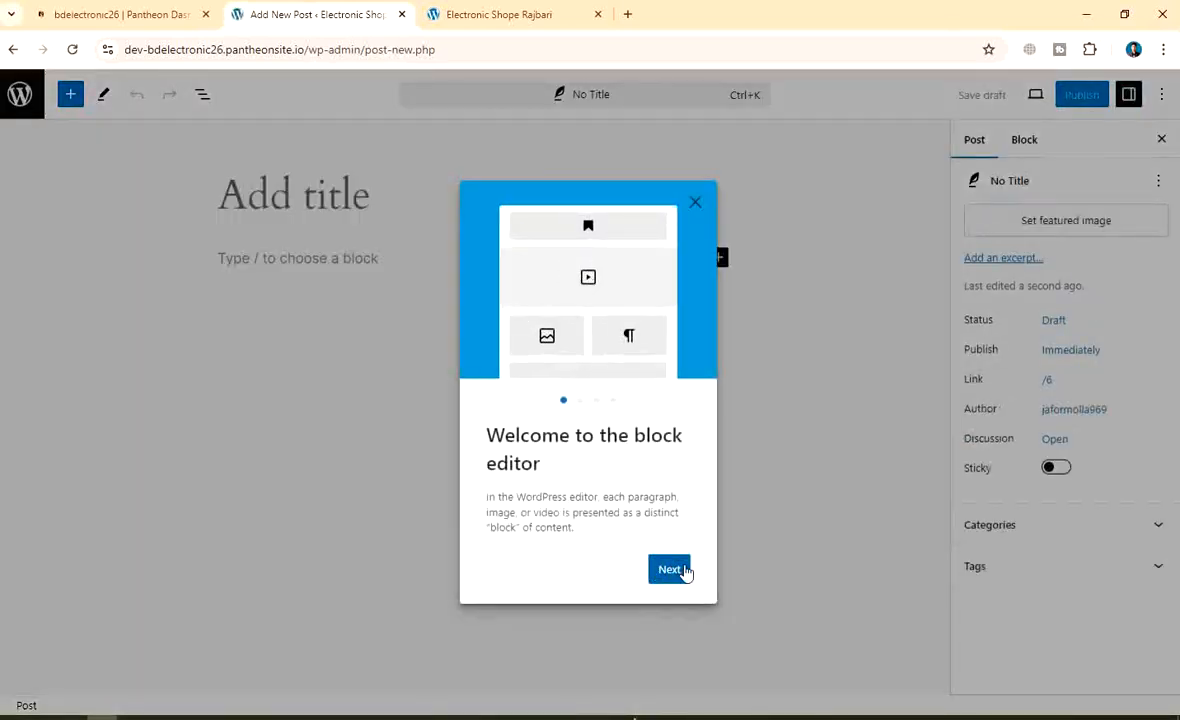
{"action": "left_click", "coordinate": [670, 569]}
{"action": "left_click", "coordinate": [674, 581]}
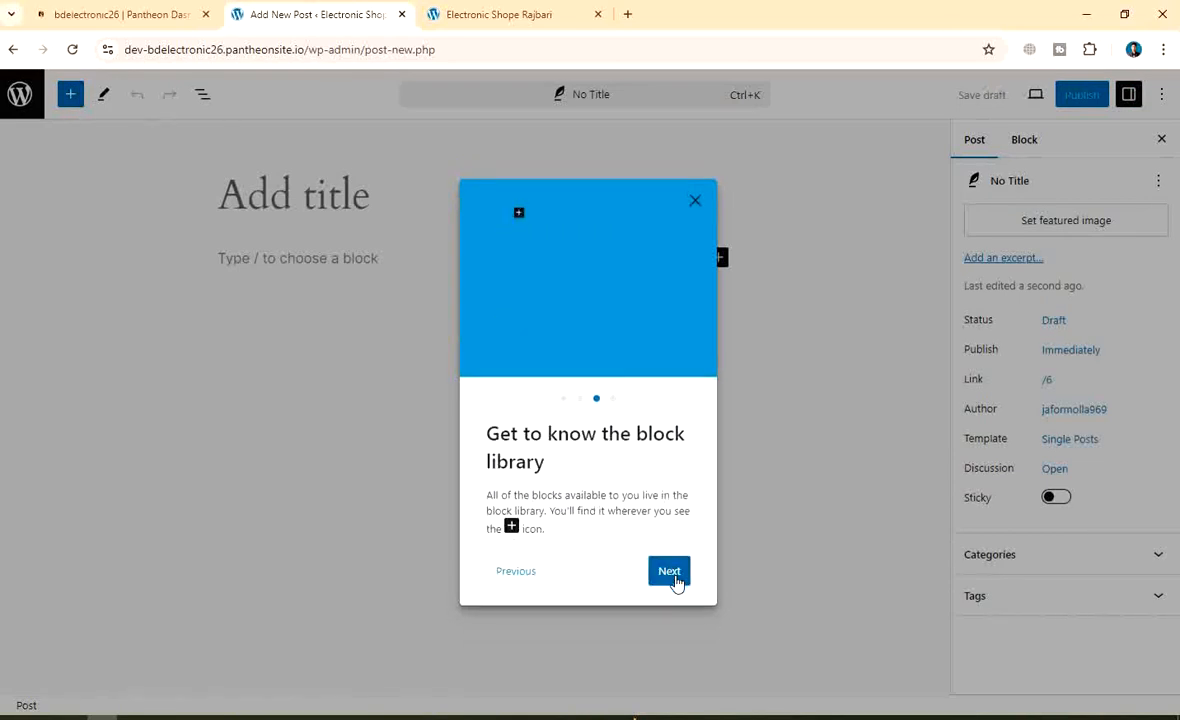
{"action": "left_click", "coordinate": [672, 580]}
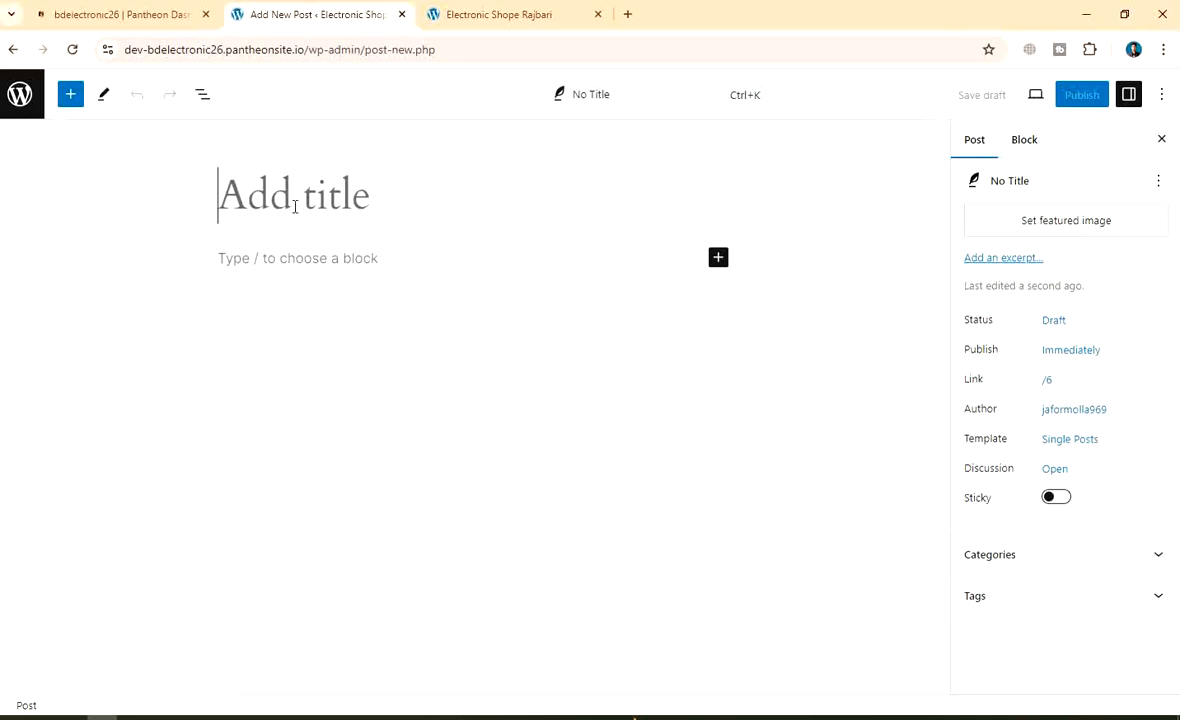
{"action": "type", "text": "Digital Ma"}
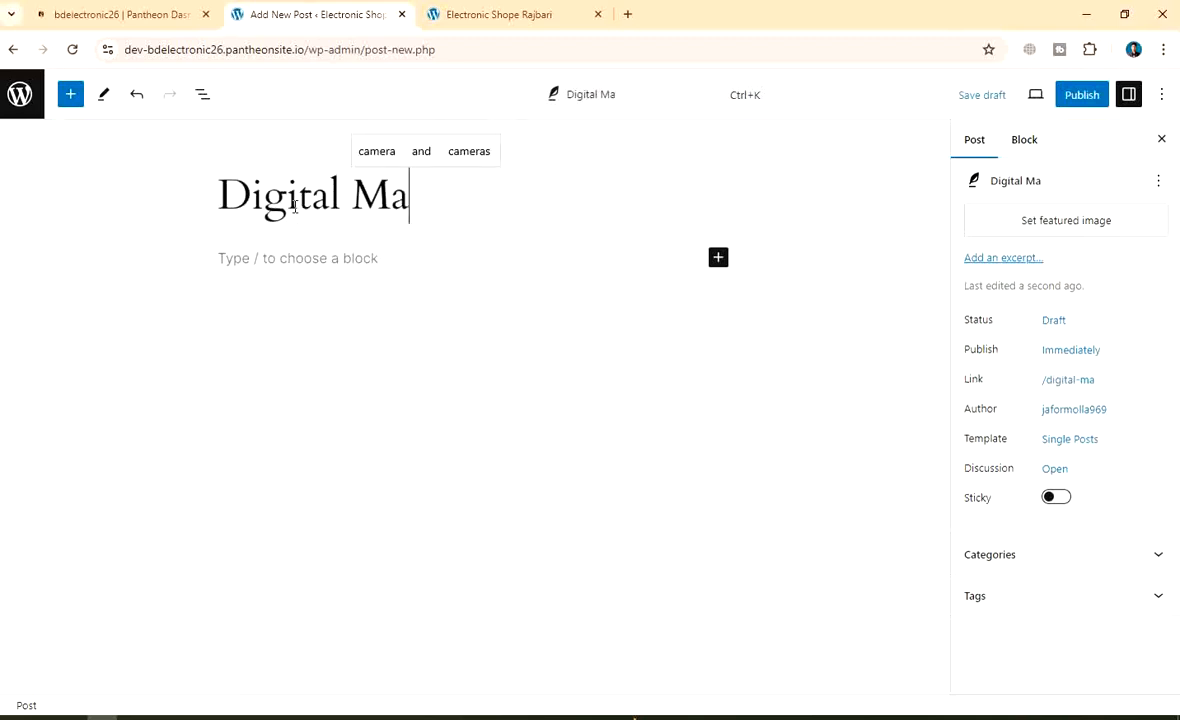
{"action": "type", "text": "rketing"}
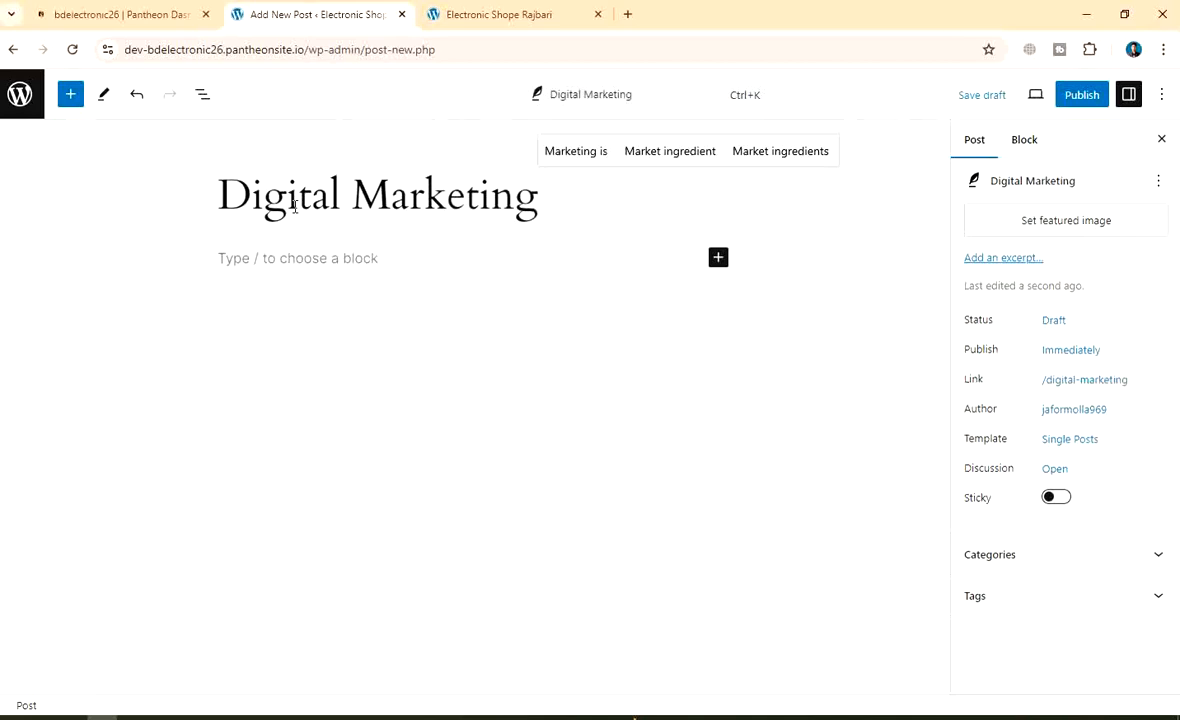
{"action": "left_click", "coordinate": [250, 257]}
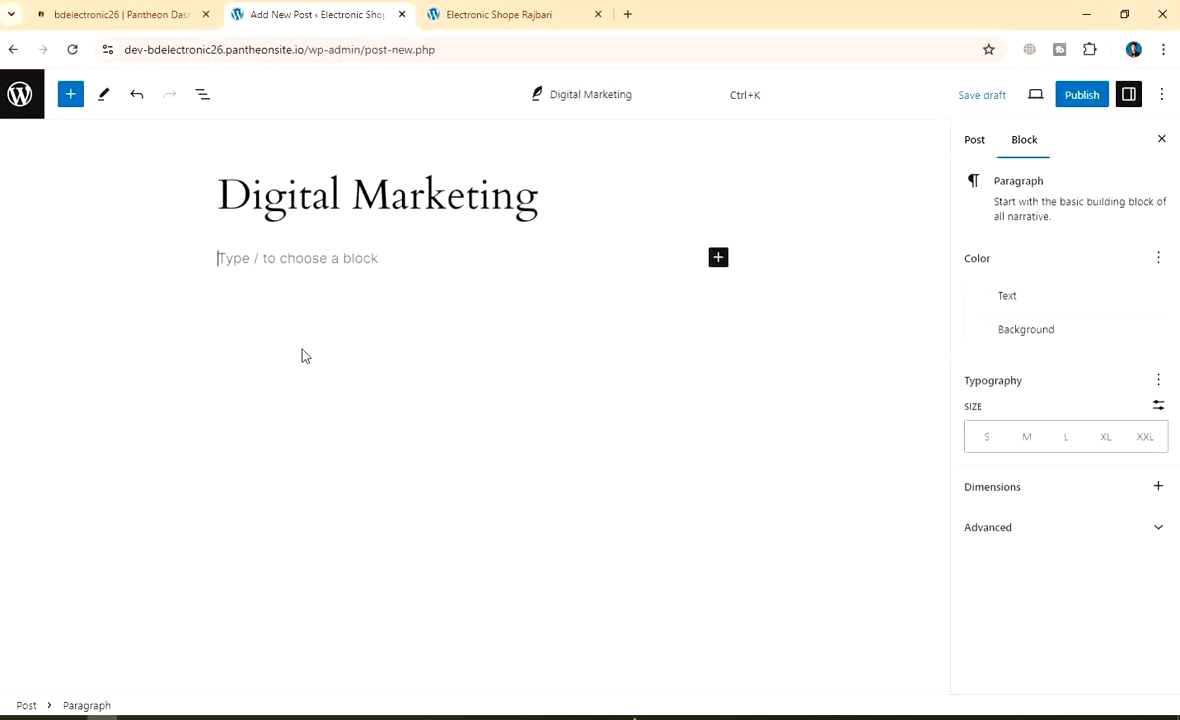
Search Google for 'about digital marketing' in a new browser tab
{"action": "left_click", "coordinate": [495, 16]}
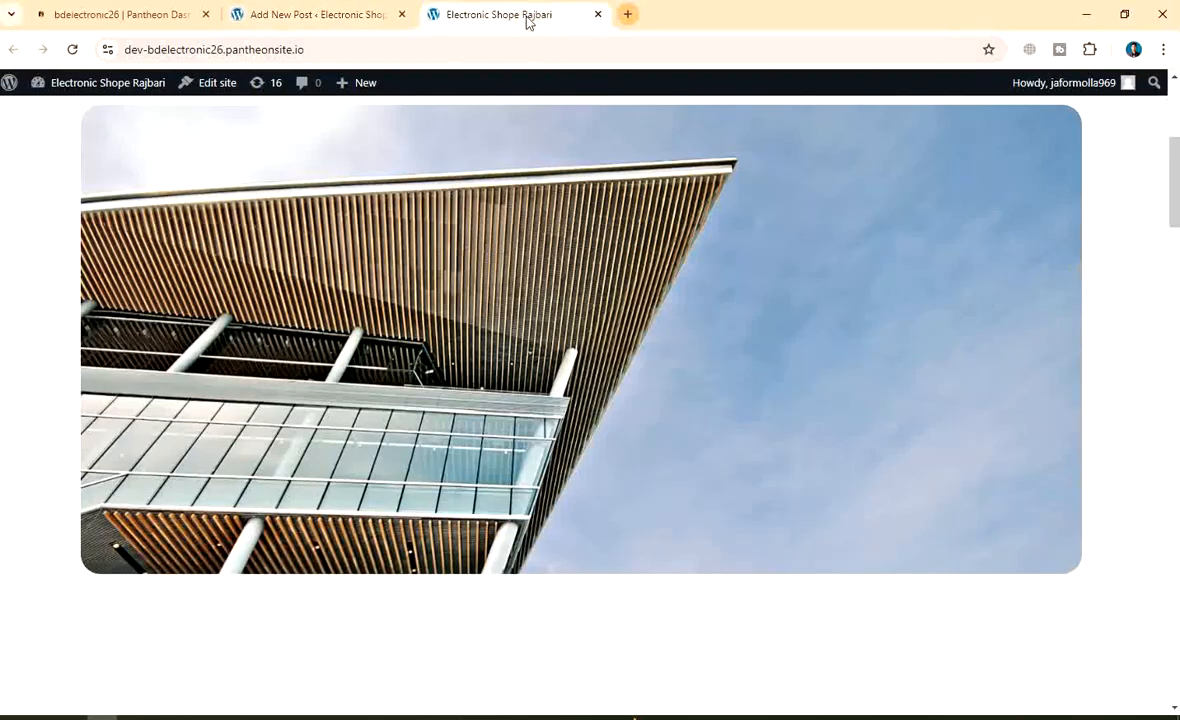
{"action": "left_click", "coordinate": [364, 17]}
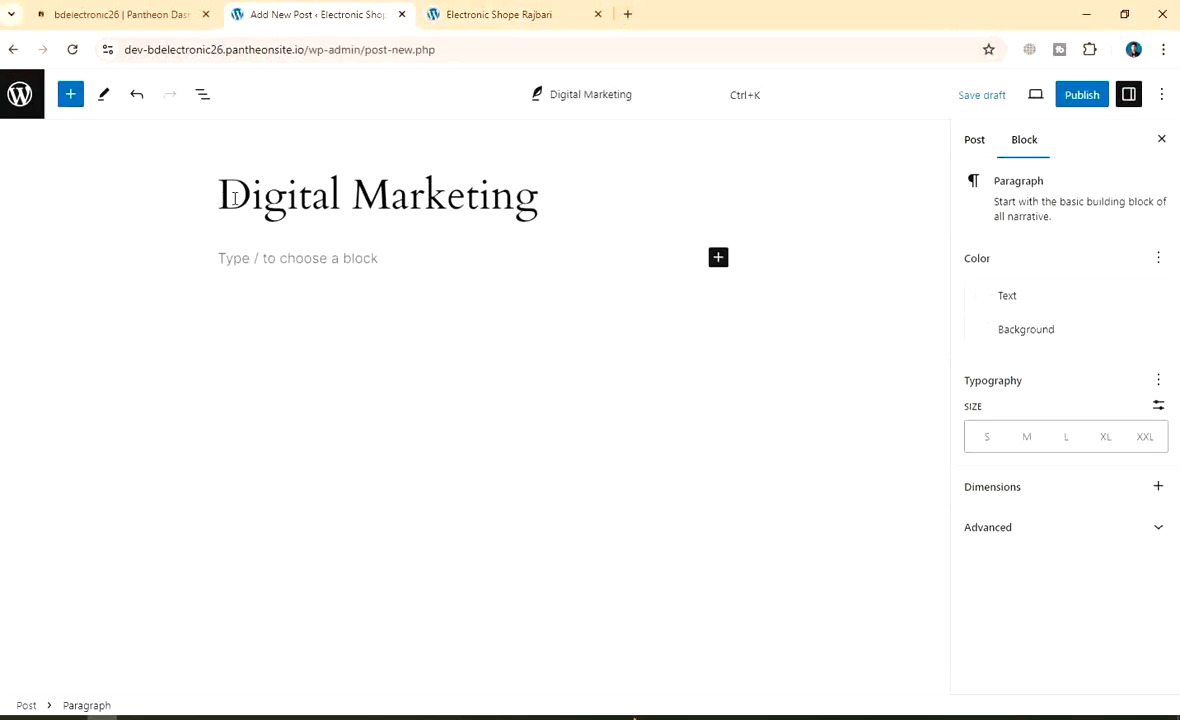
{"action": "left_click", "coordinate": [234, 197]}
{"action": "left_click", "coordinate": [516, 12]}
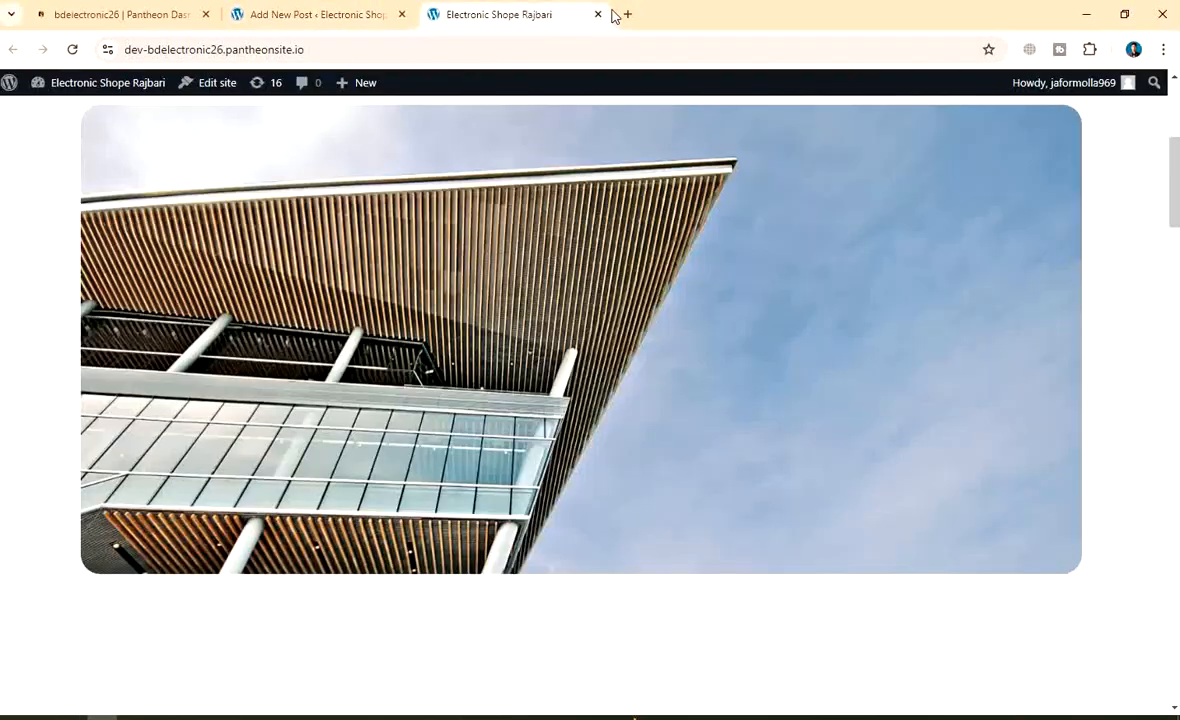
{"action": "left_click", "coordinate": [627, 14]}
{"action": "type", "text": "a"}
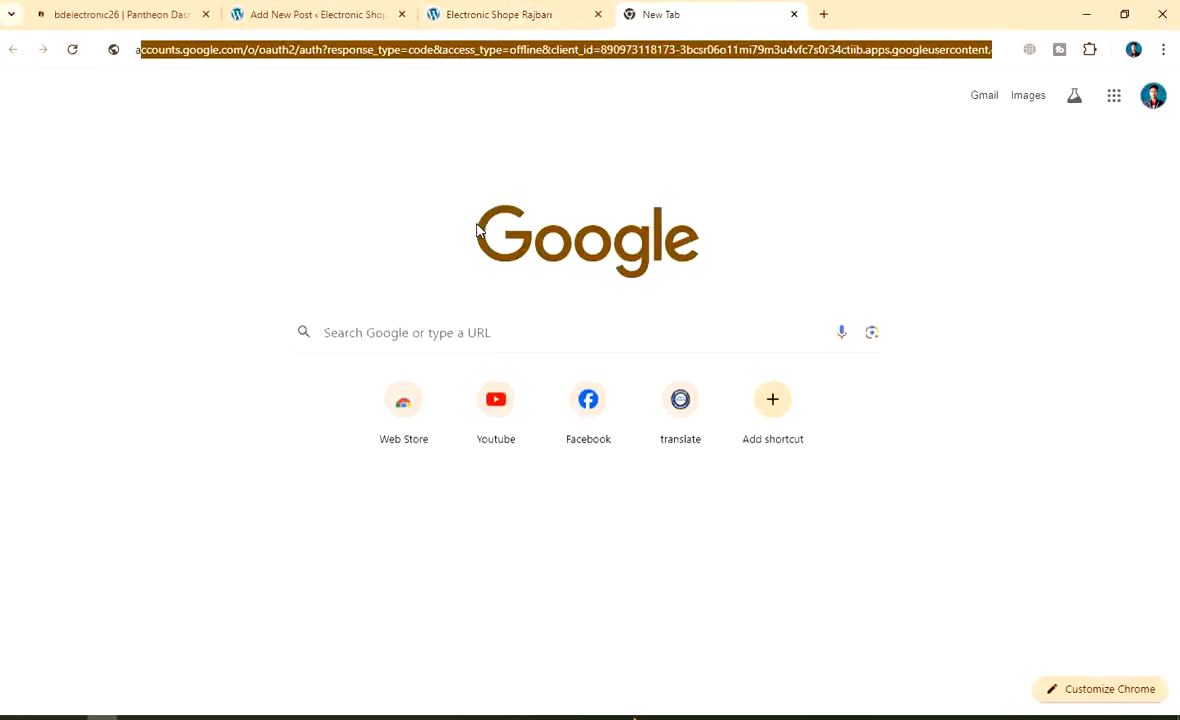
{"action": "type", "text": "bout "}
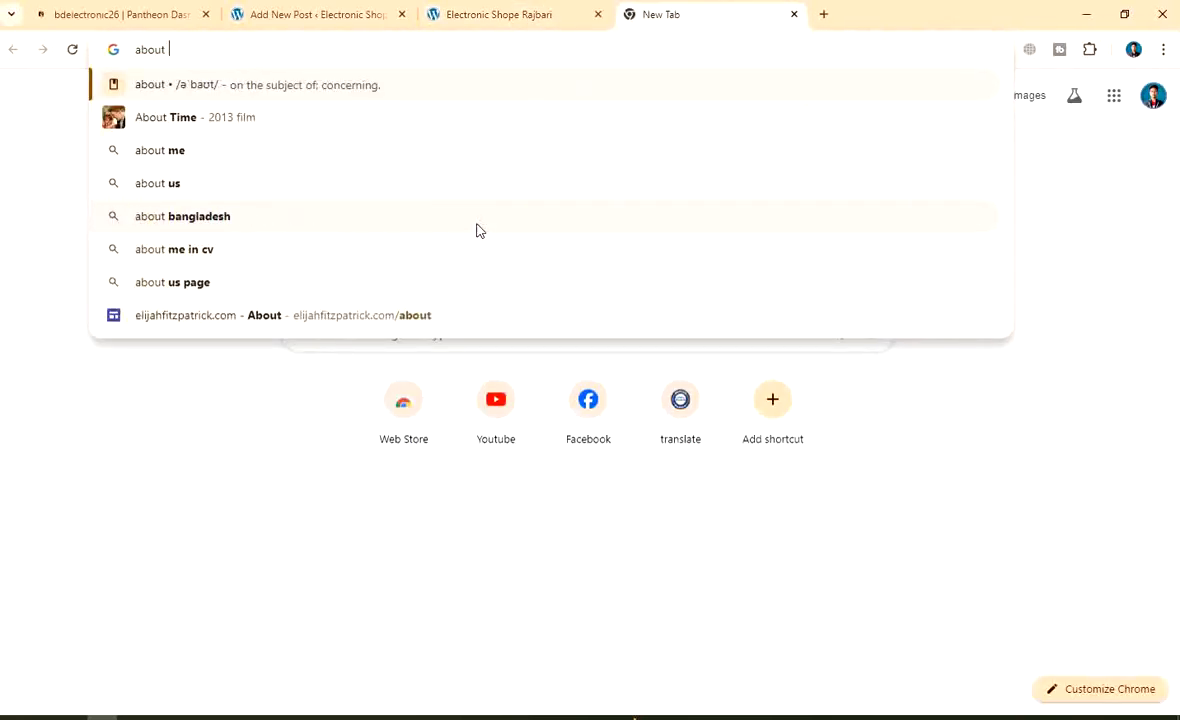
{"action": "type", "text": "Digit"}
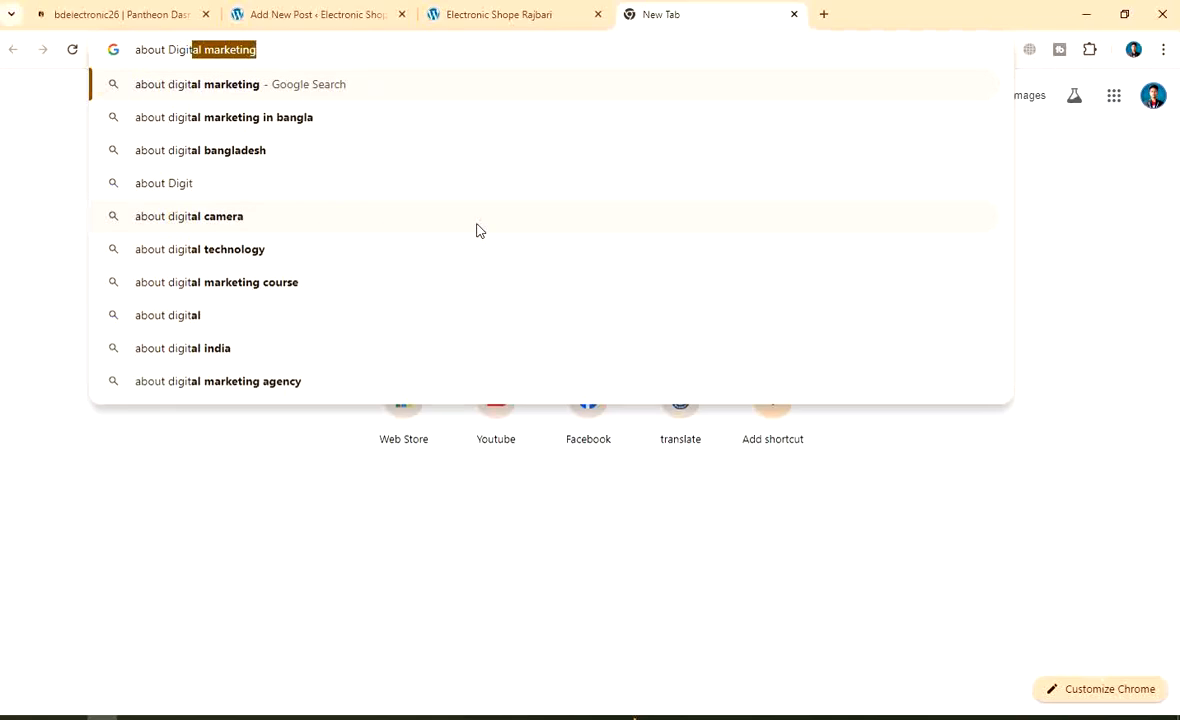
{"action": "key", "text": "Return"}
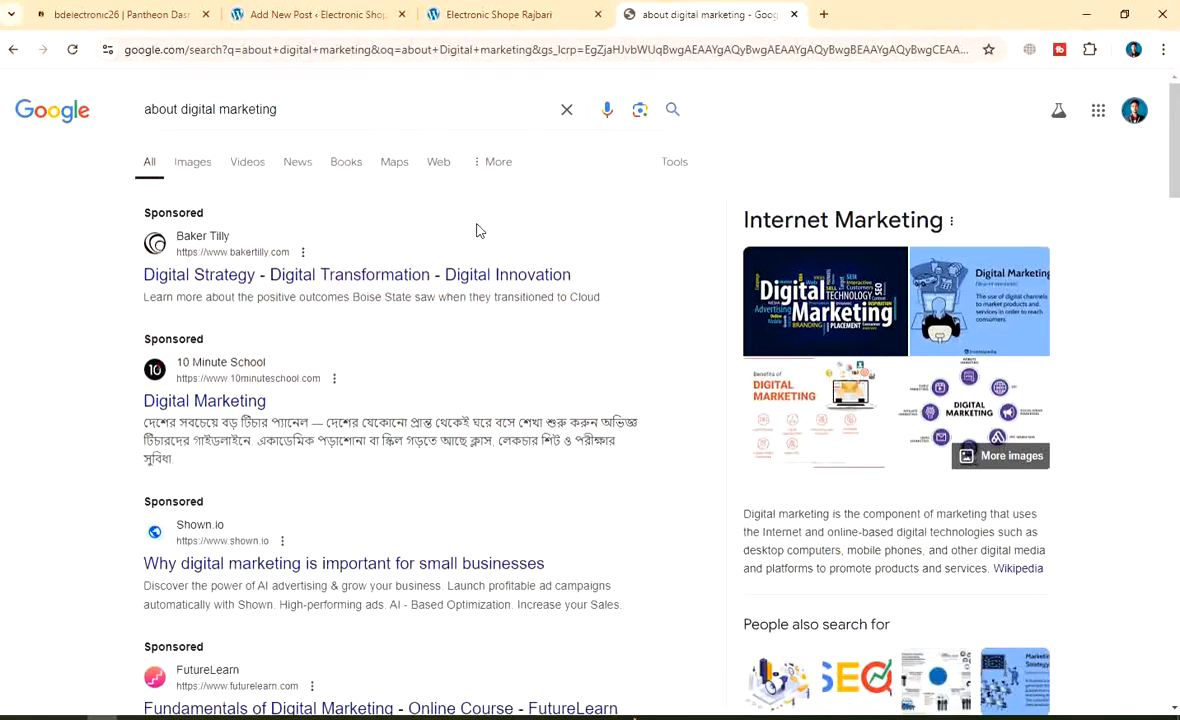
Select the 'People also search for' related-search links on the results page
{"action": "left_click", "coordinate": [240, 285]}
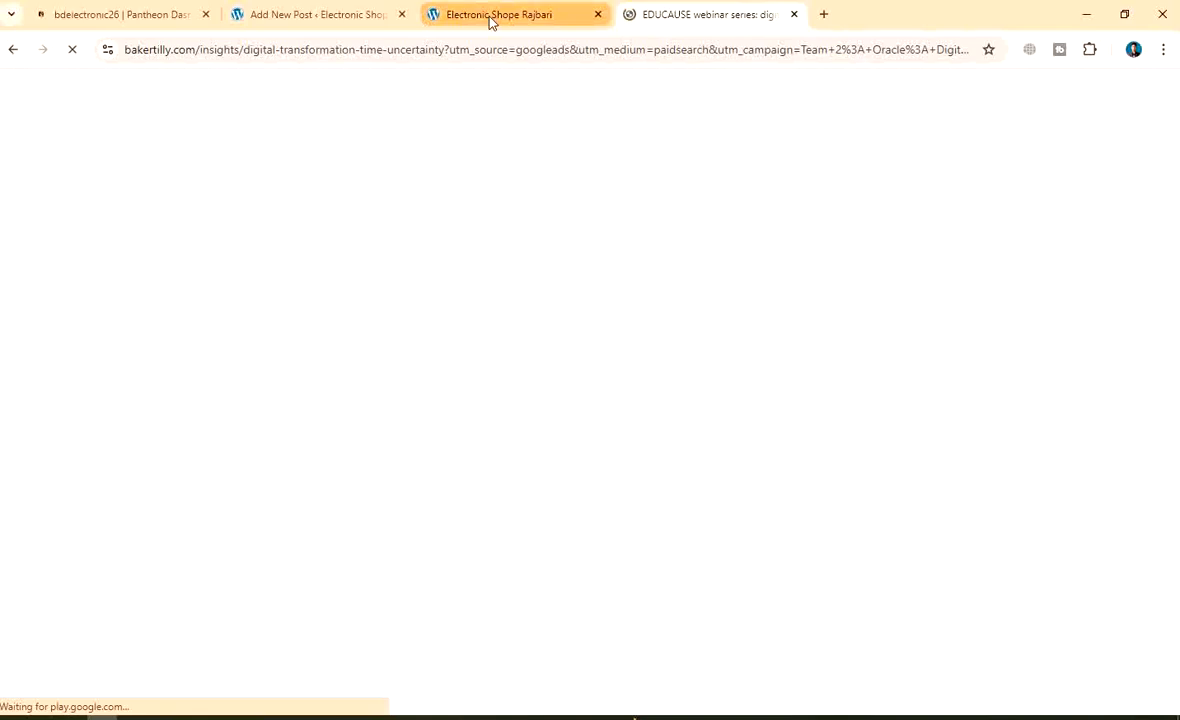
{"action": "left_click", "coordinate": [12, 50]}
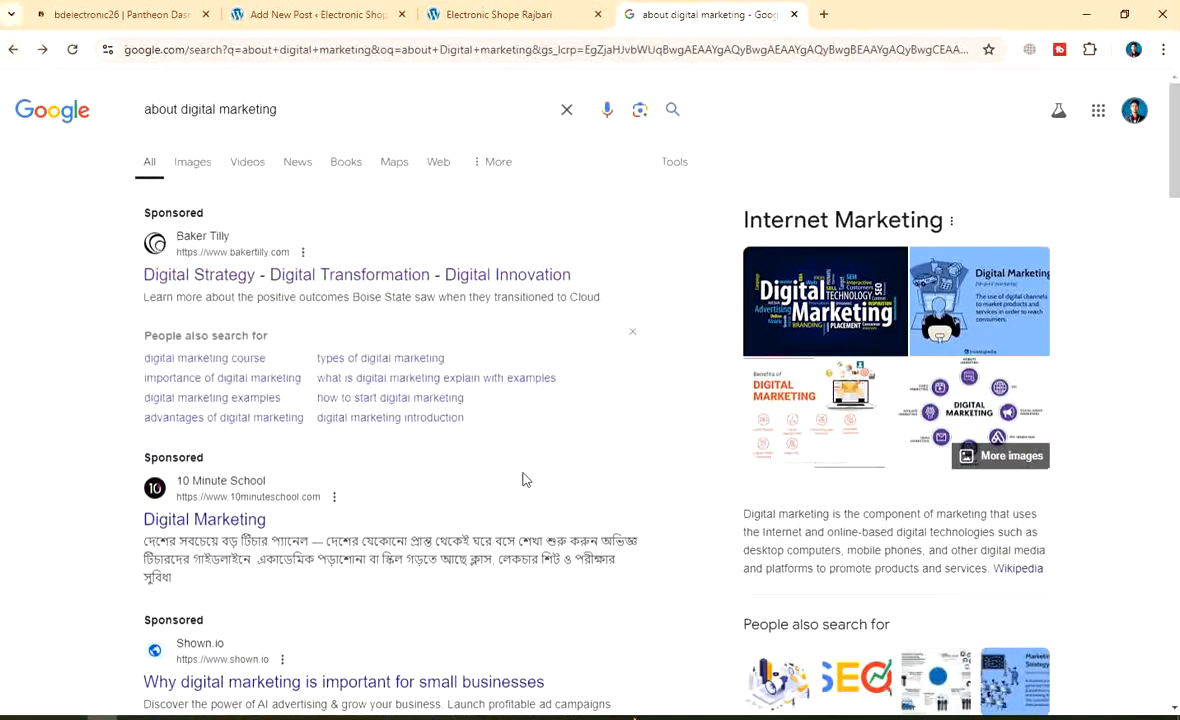
{"action": "scroll", "coordinate": [405, 533], "scroll_direction": "down", "scroll_amount": 2}
{"action": "scroll", "coordinate": [255, 240], "scroll_direction": "up", "scroll_amount": 2}
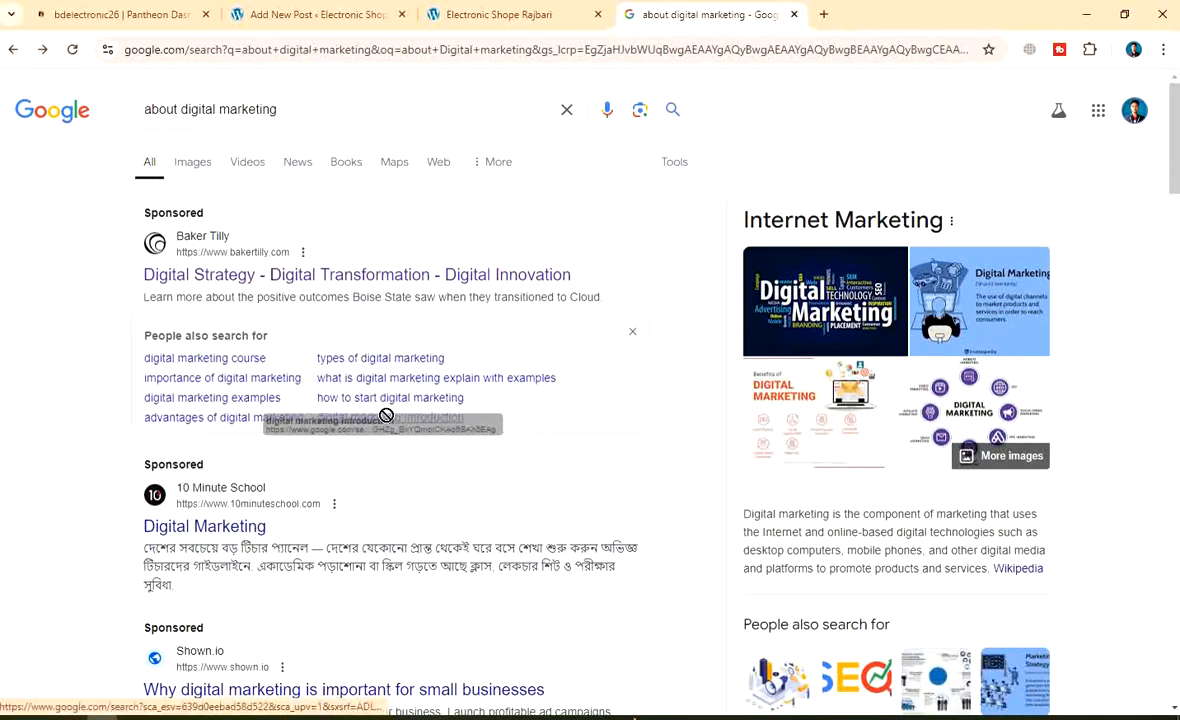
{"action": "left_click_drag", "start_coordinate": [130, 349], "coordinate": [488, 438]}
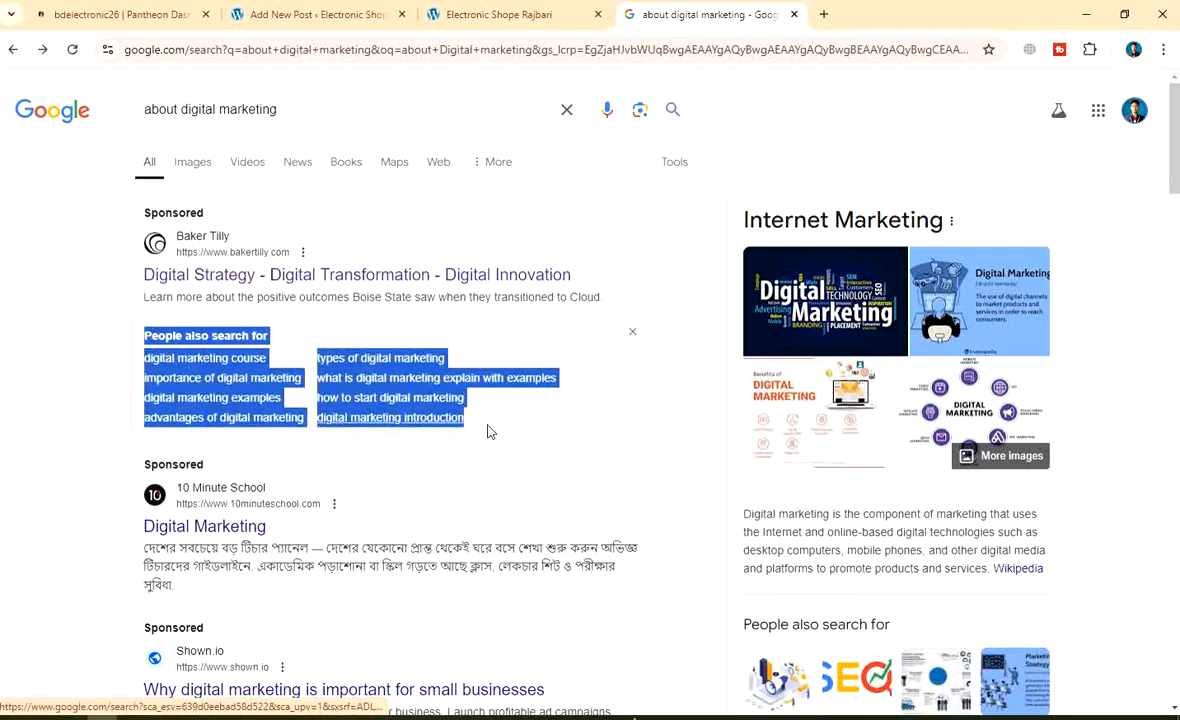
{"action": "left_click", "coordinate": [525, 16]}
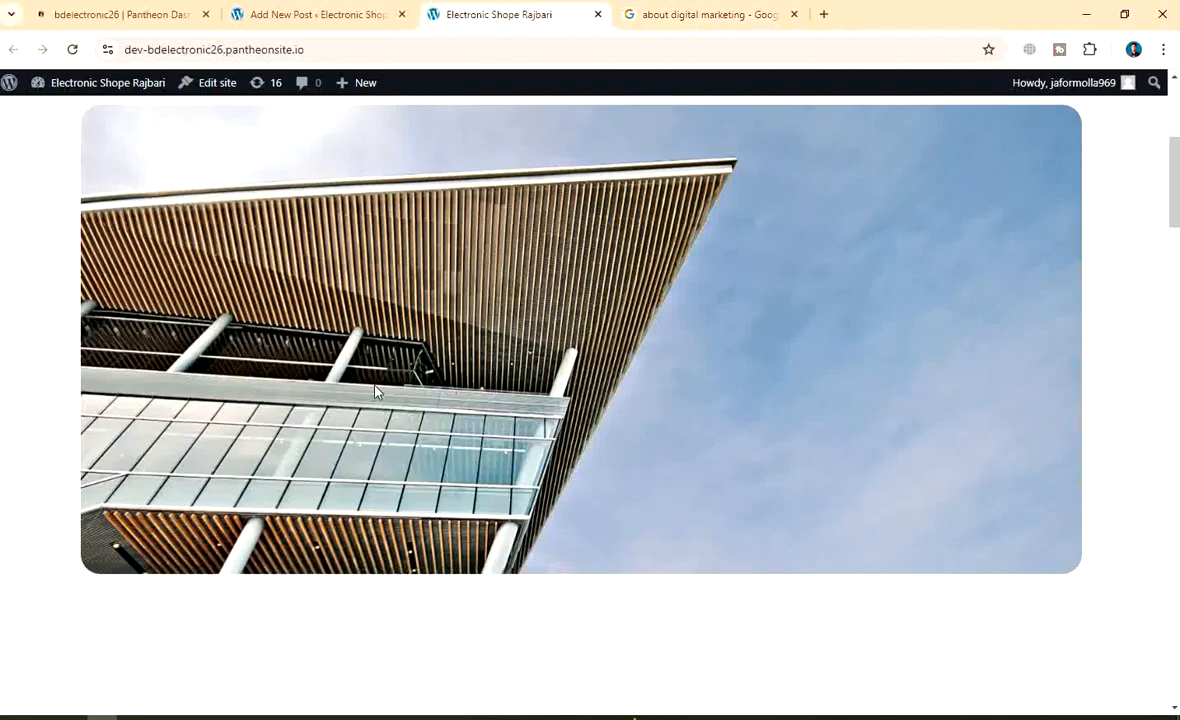
{"action": "left_click", "coordinate": [334, 17]}
Paste the related-search links into the post body and delete the 'People also search for' heading
{"action": "left_click", "coordinate": [255, 258]}
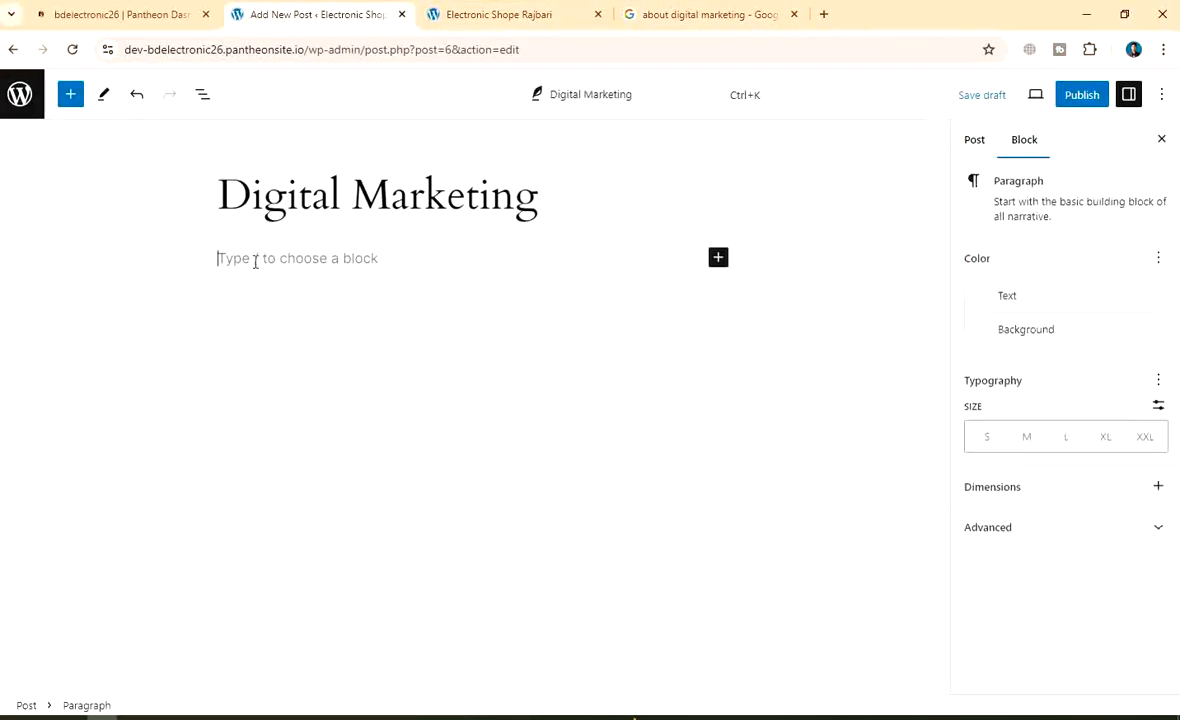
{"action": "key", "text": "ctrl+v"}
{"action": "left_click_drag", "start_coordinate": [398, 261], "coordinate": [206, 257]}
{"action": "key", "text": "BackSpace"}
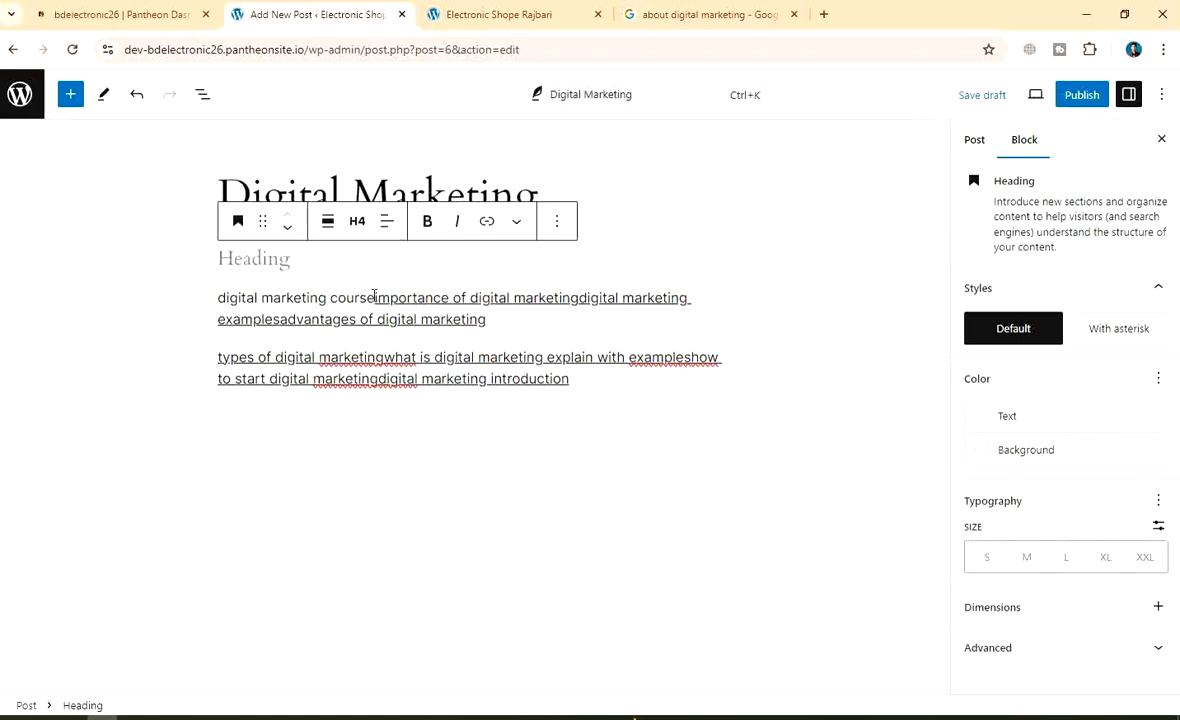
Split the pasted links onto separate lines, from 'digital marketing course' to the examples question
{"action": "left_click", "coordinate": [374, 297]}
{"action": "key", "text": "Return"}
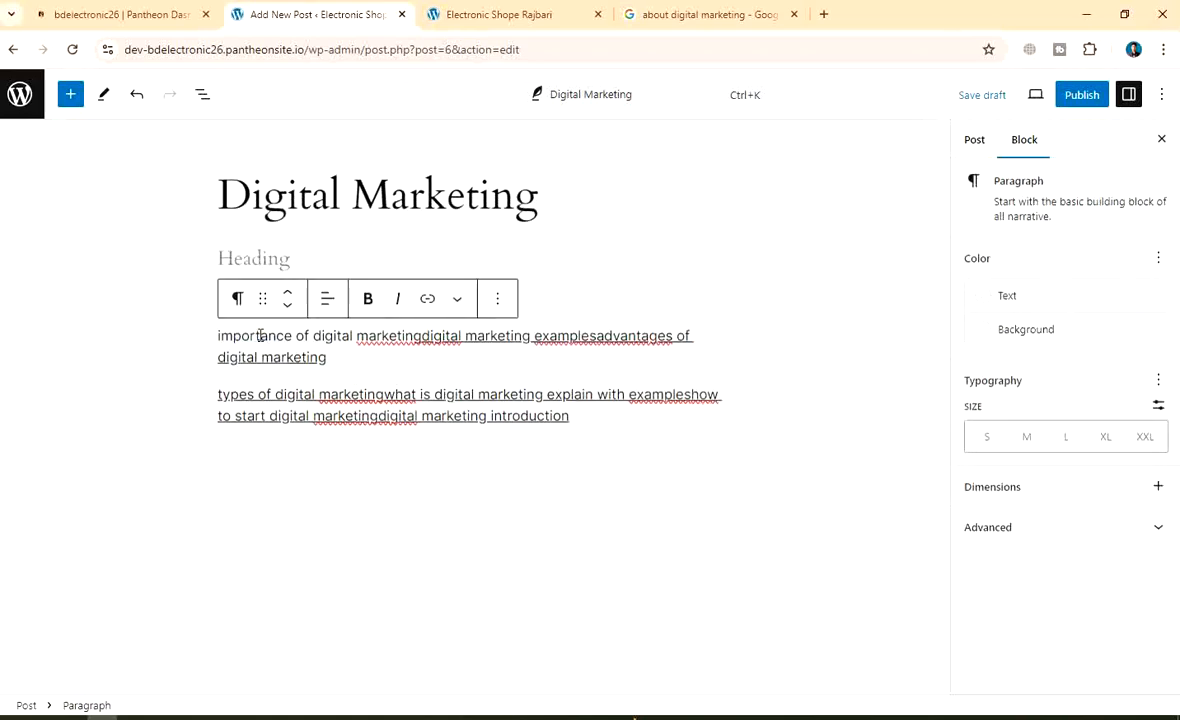
{"action": "left_click", "coordinate": [464, 336]}
{"action": "key", "text": "Return"}
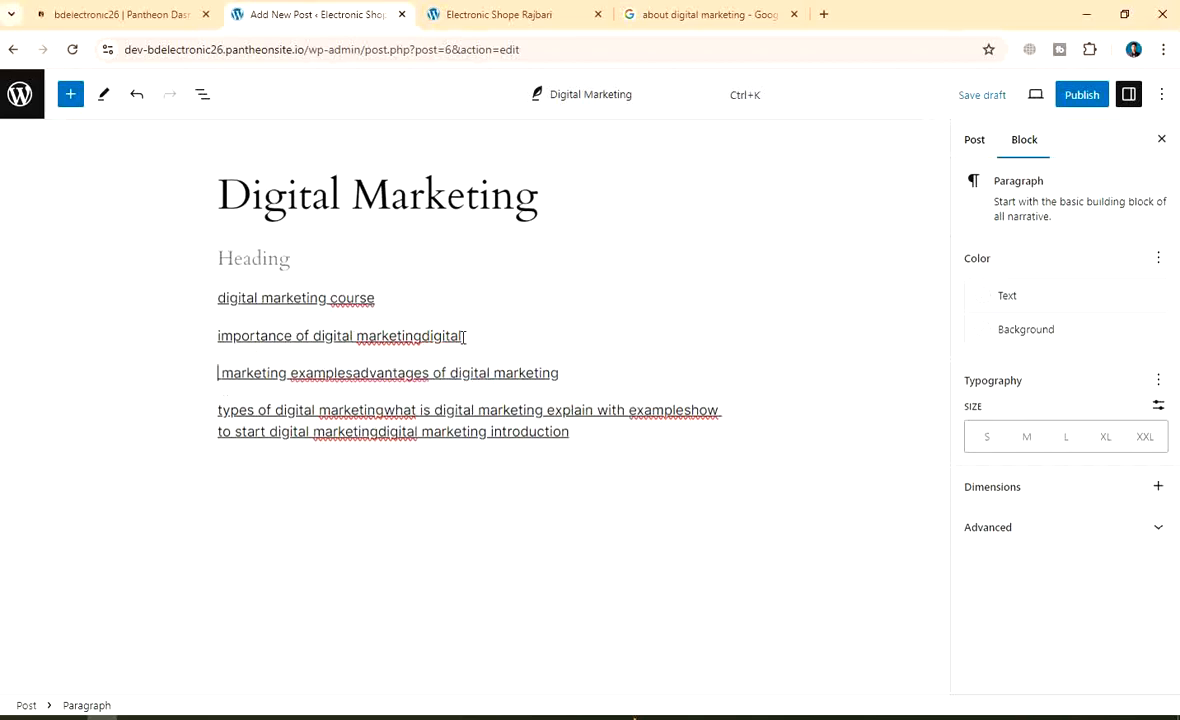
{"action": "left_click", "coordinate": [350, 373]}
{"action": "key", "text": "Return"}
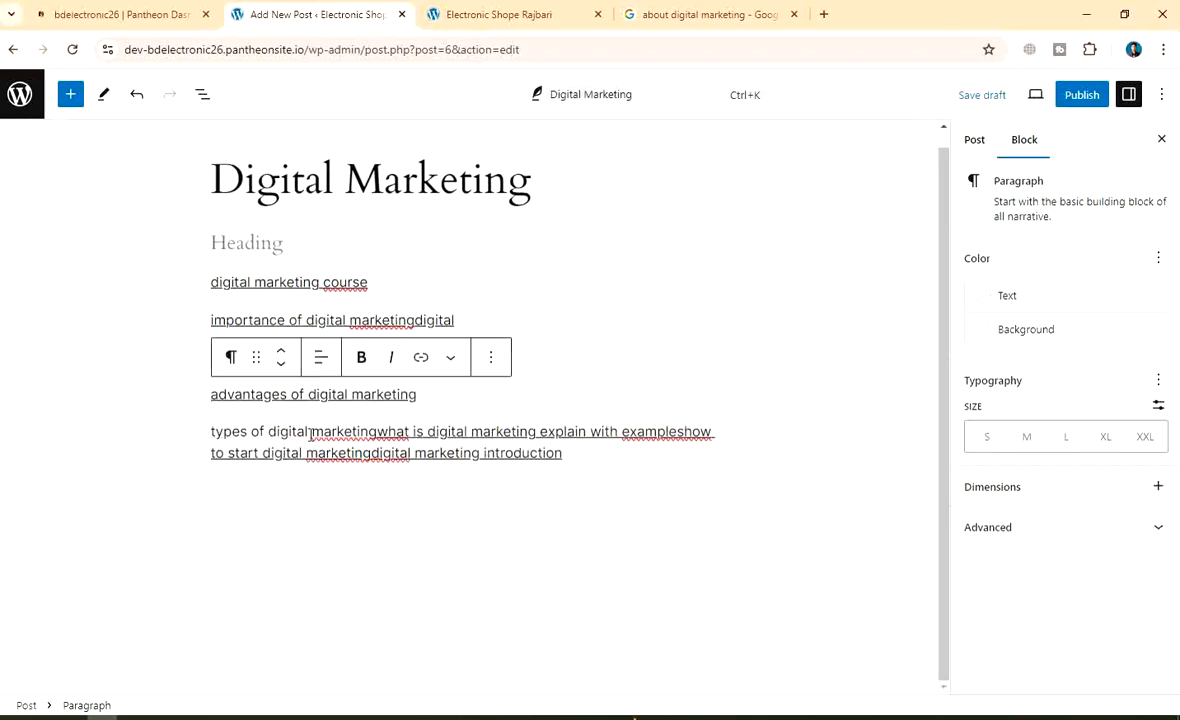
{"action": "left_click", "coordinate": [379, 432]}
{"action": "key", "text": "Return"}
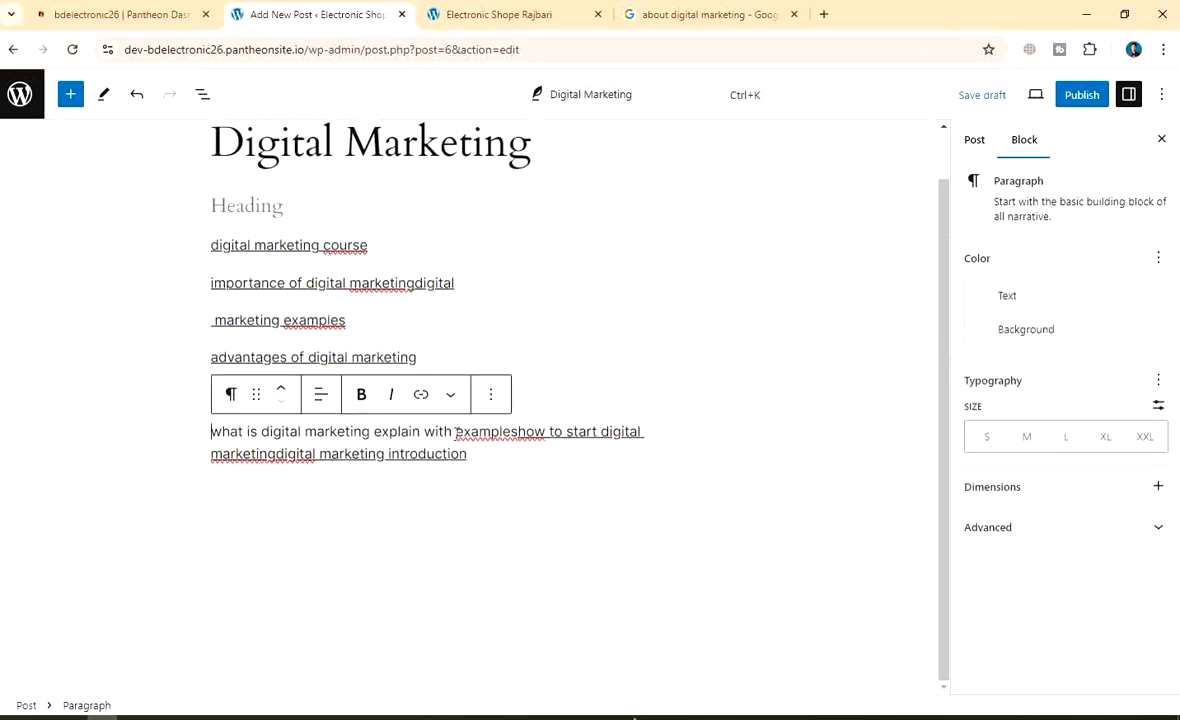
{"action": "left_click", "coordinate": [517, 432]}
{"action": "key", "text": "Return"}
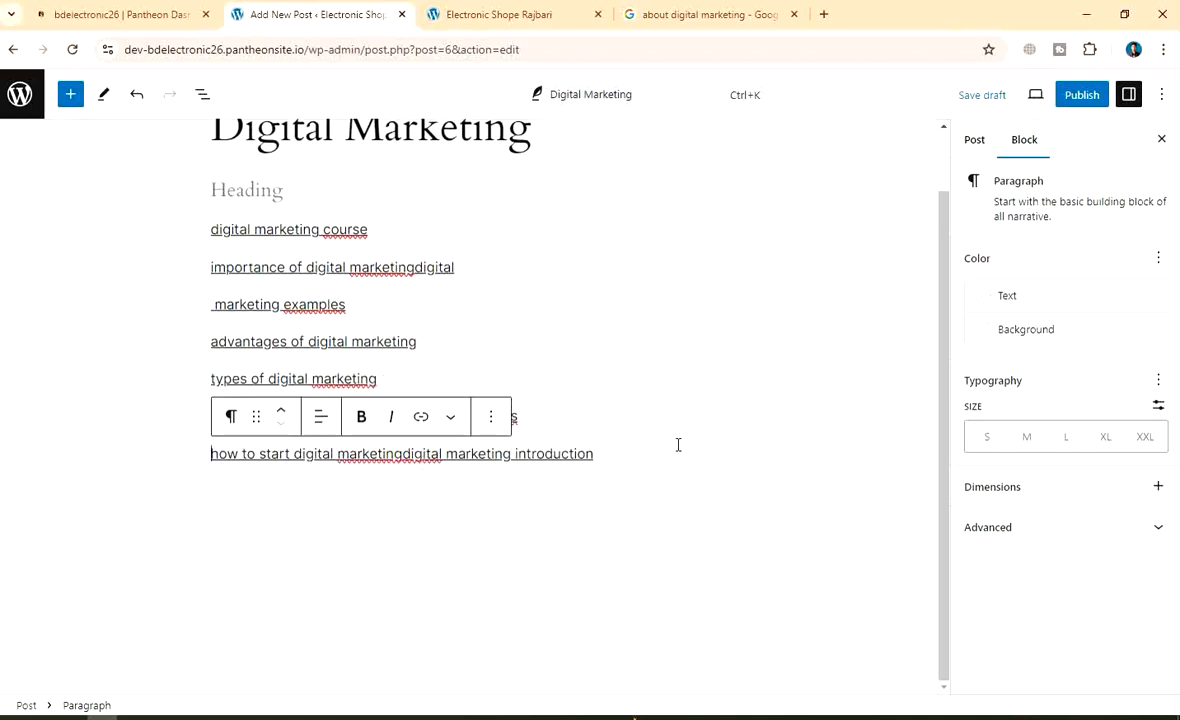
Put 'digital marketing introduction' on its own line as the final linked paragraph
{"action": "left_click", "coordinate": [574, 412]}
{"action": "left_click", "coordinate": [469, 266]}
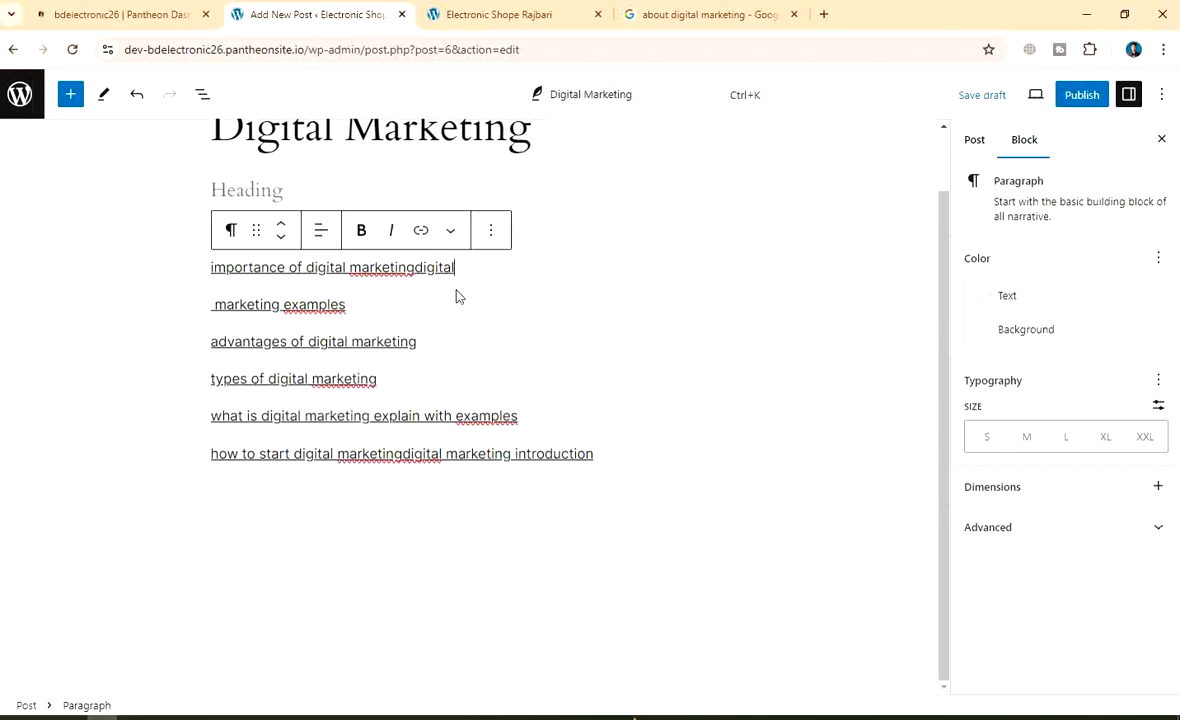
{"action": "left_click", "coordinate": [628, 281]}
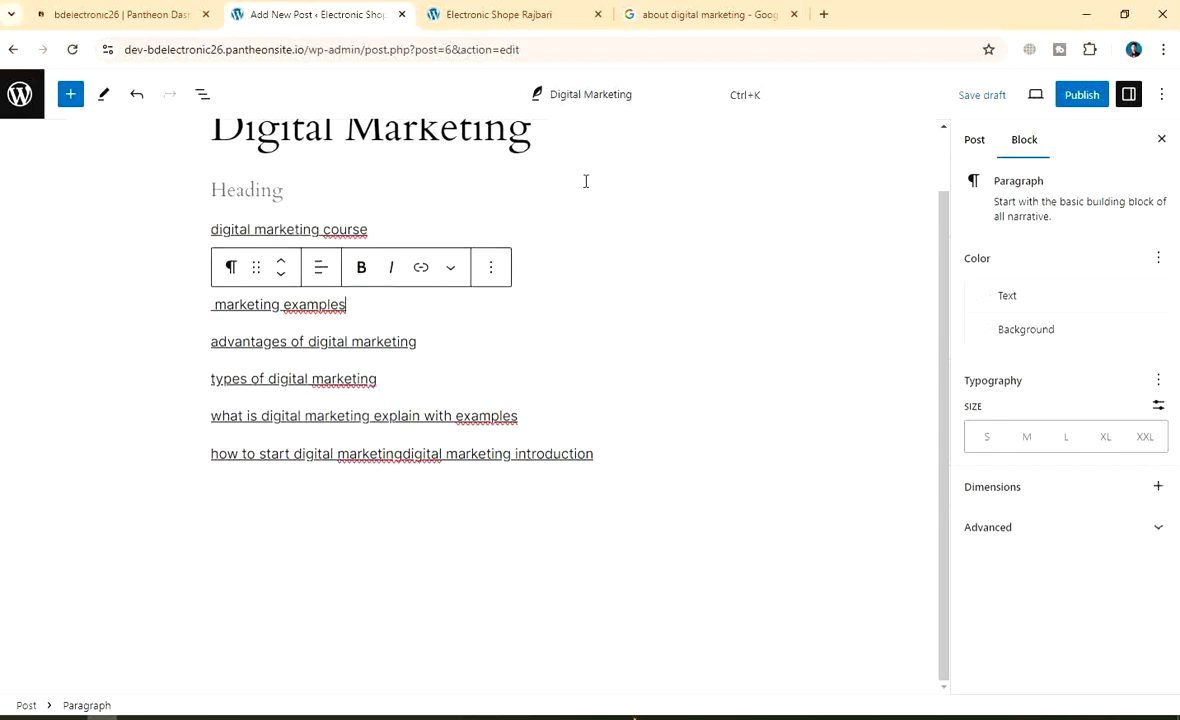
{"action": "left_click", "coordinate": [434, 168]}
{"action": "scroll", "coordinate": [631, 175], "scroll_direction": "up", "scroll_amount": 1}
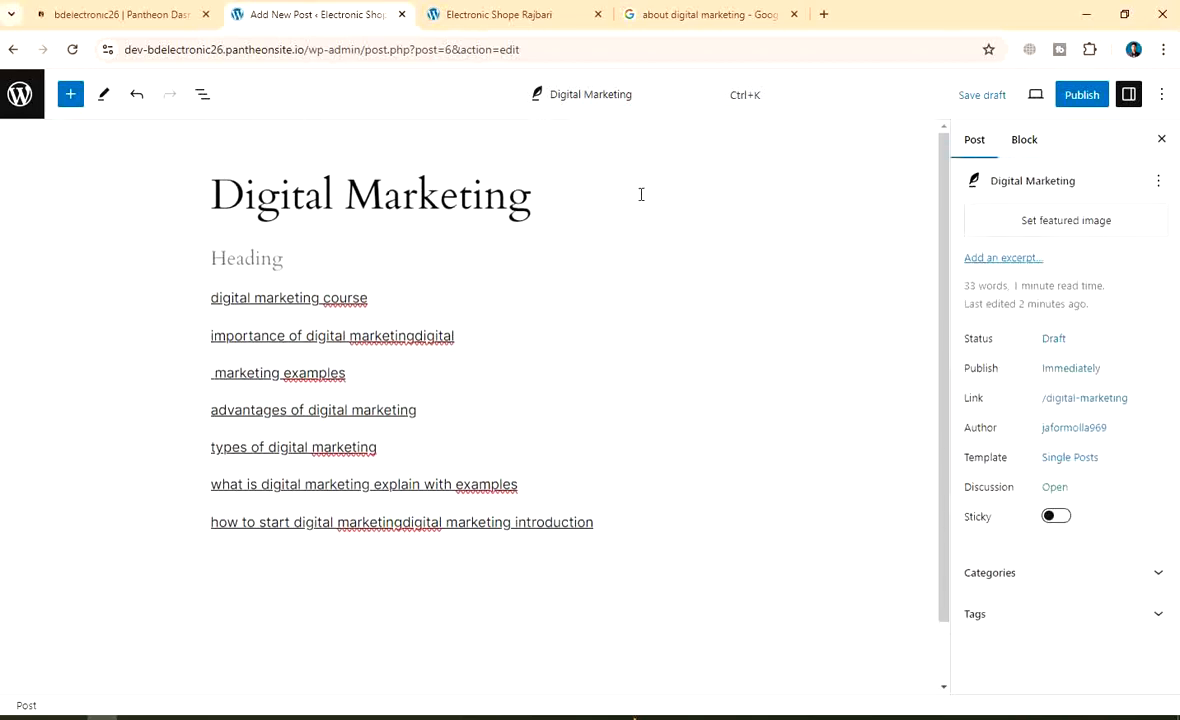
{"action": "left_click", "coordinate": [401, 522]}
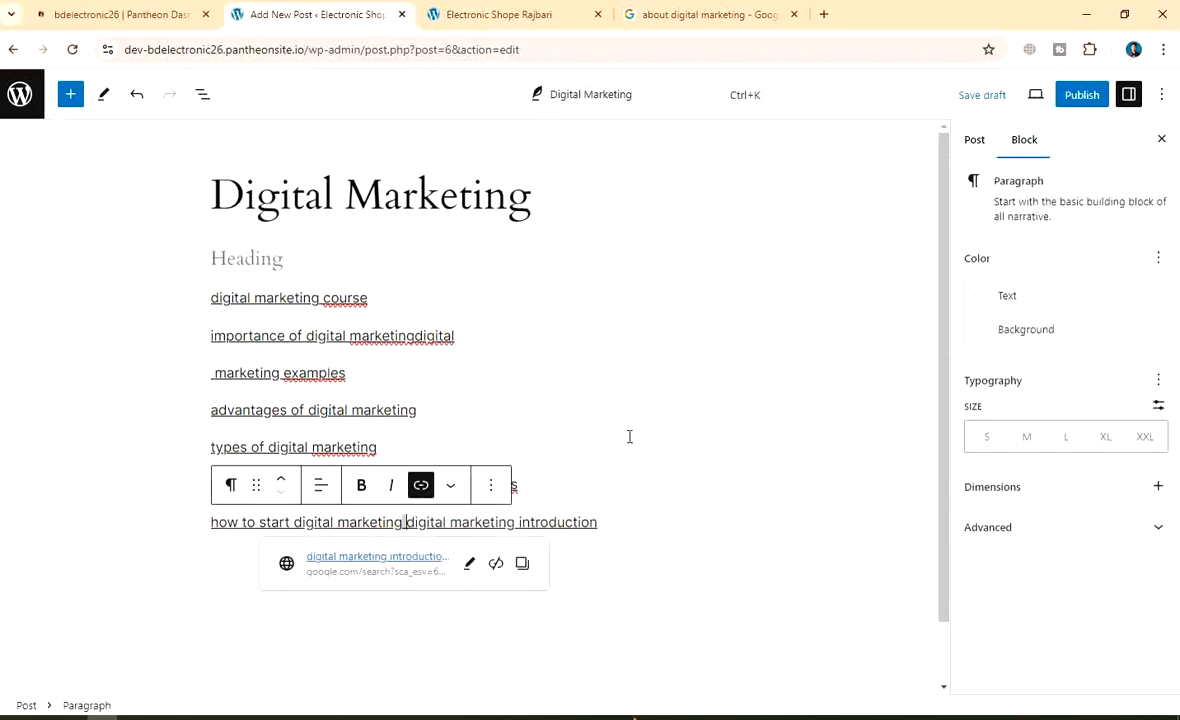
{"action": "key", "text": "Return"}
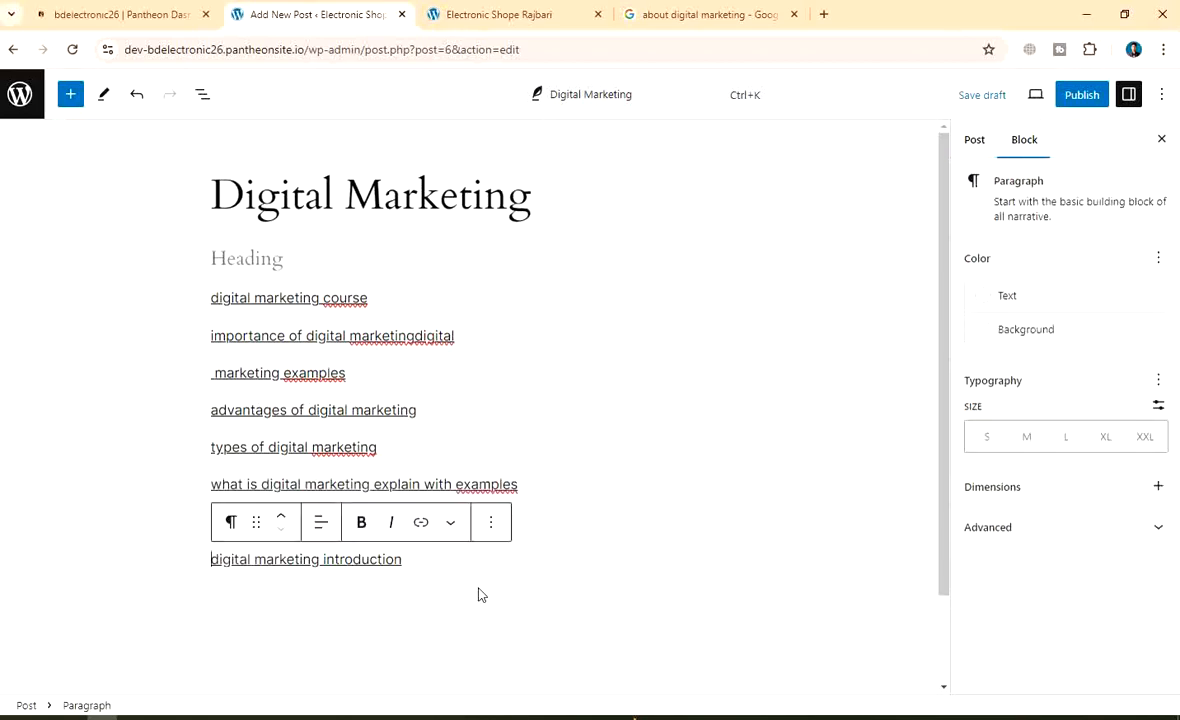
{"action": "left_click", "coordinate": [479, 593]}
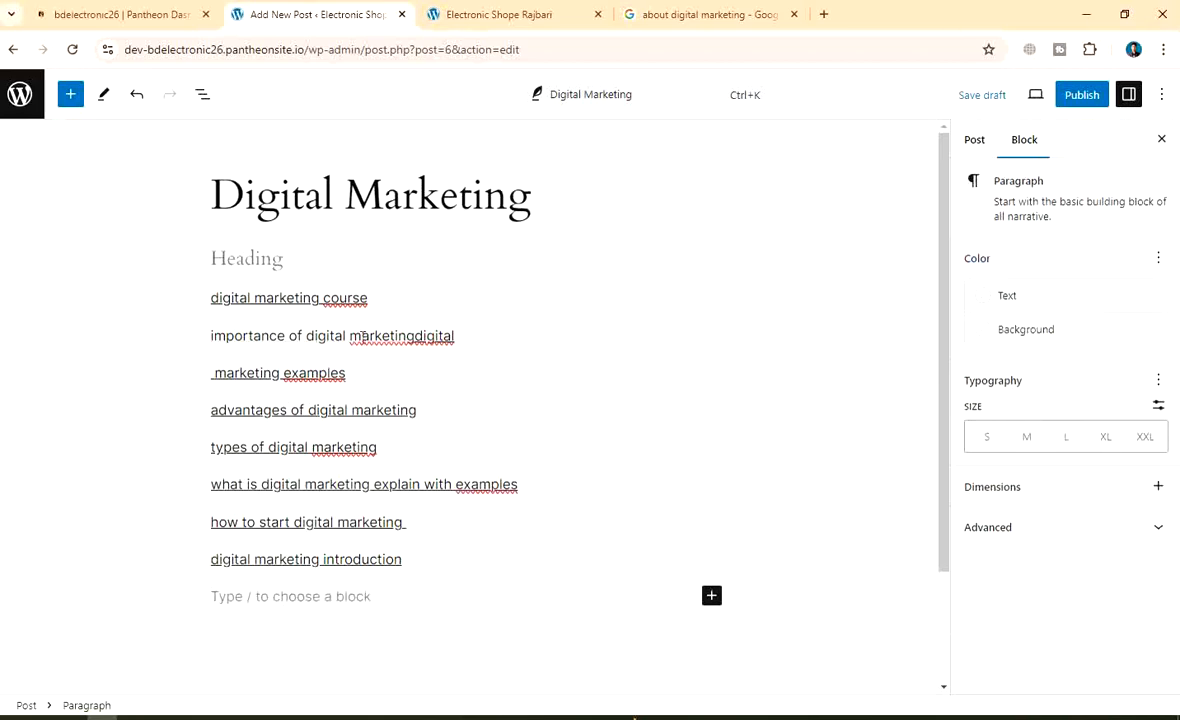
Test the 'digital marketing course' link by opening its Google results, then close that tab
{"action": "left_click", "coordinate": [348, 297]}
{"action": "key", "text": "ctrl+a"}
{"action": "key", "text": "ctrl+v"}
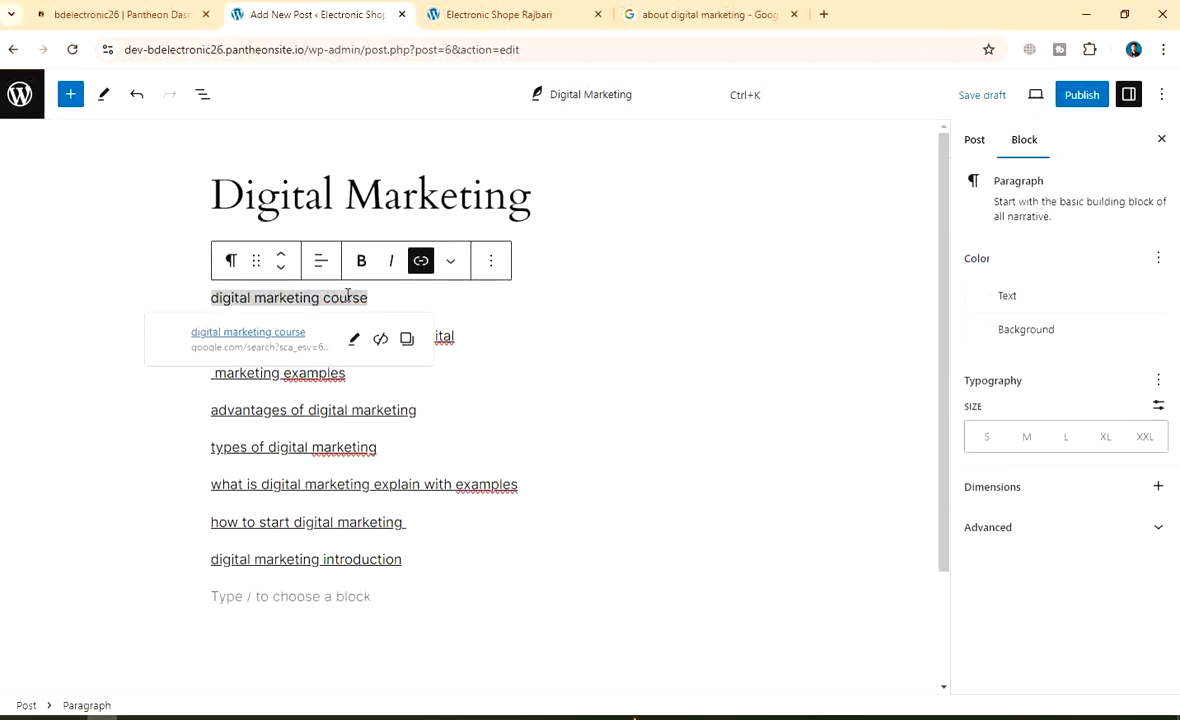
{"action": "left_click", "coordinate": [224, 331]}
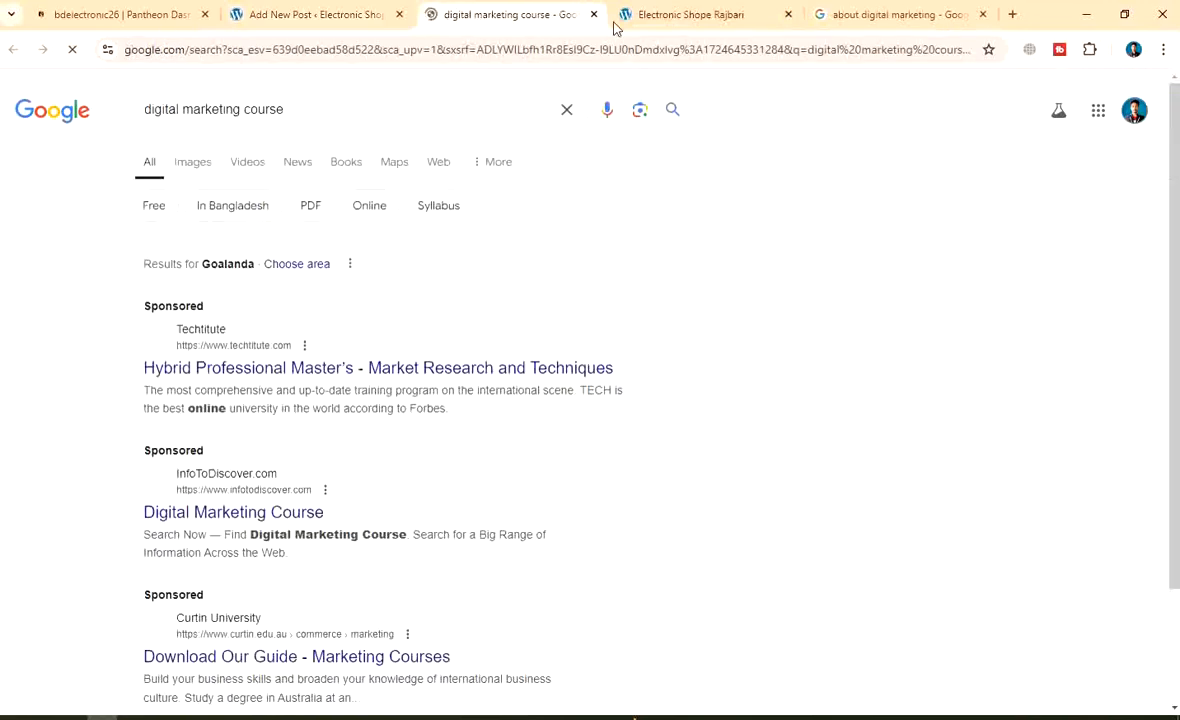
{"action": "left_click", "coordinate": [593, 14]}
{"action": "left_click", "coordinate": [852, 275]}
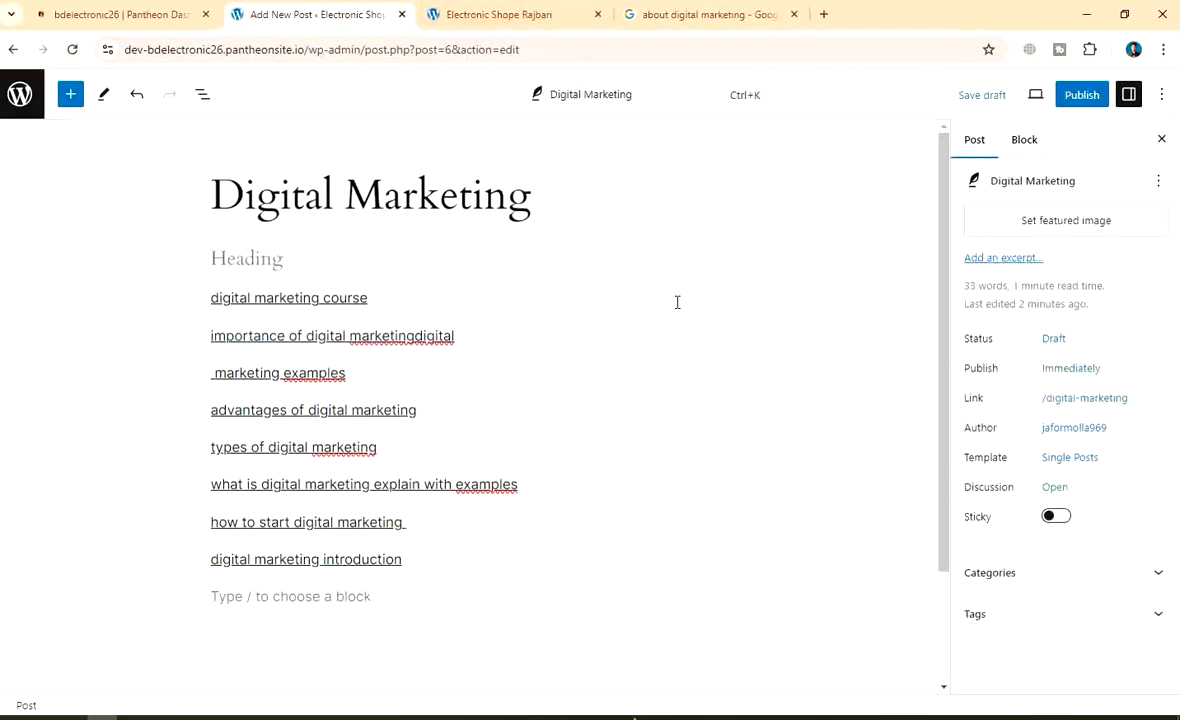
{"action": "scroll", "coordinate": [298, 560], "scroll_direction": "down", "scroll_amount": 1}
{"action": "scroll", "coordinate": [296, 330], "scroll_direction": "up", "scroll_amount": 1}
Save the draft, capture the screen, and mark Publish with a red box and arrow
{"action": "left_click", "coordinate": [982, 95]}
{"action": "key", "text": "Print"}
{"action": "left_click_drag", "start_coordinate": [1, 1], "coordinate": [1178, 718]}
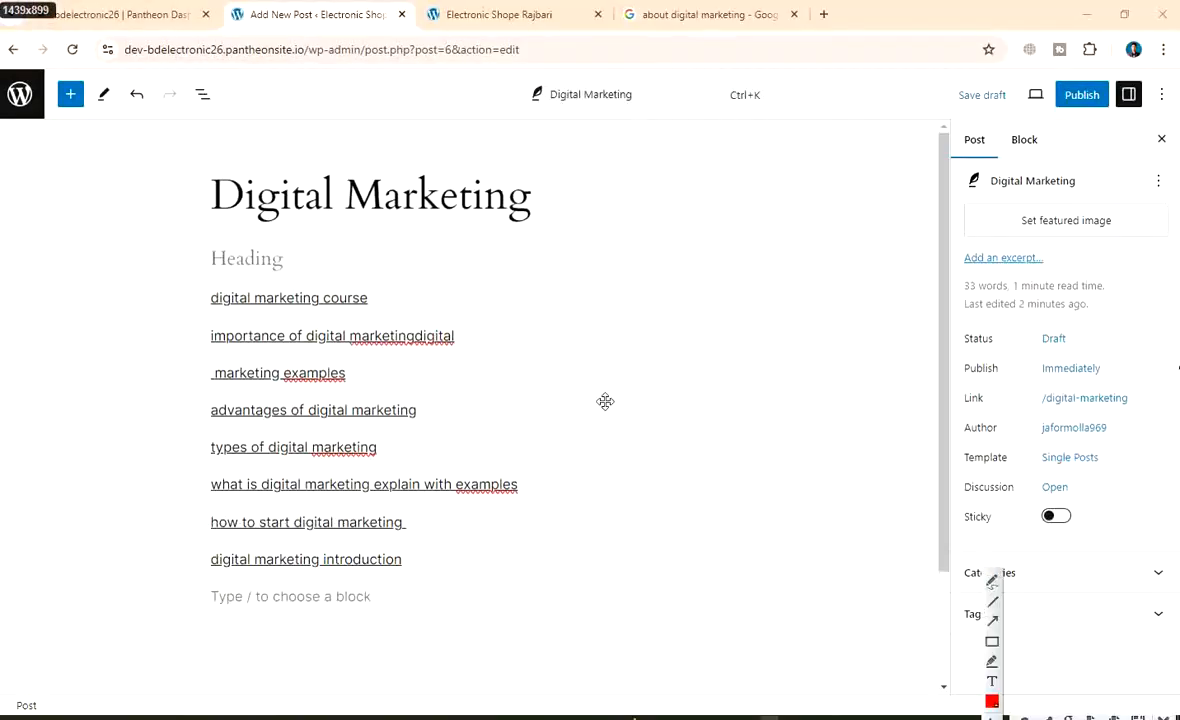
{"action": "left_click", "coordinate": [991, 641]}
{"action": "left_click_drag", "start_coordinate": [1048, 73], "coordinate": [1114, 113]}
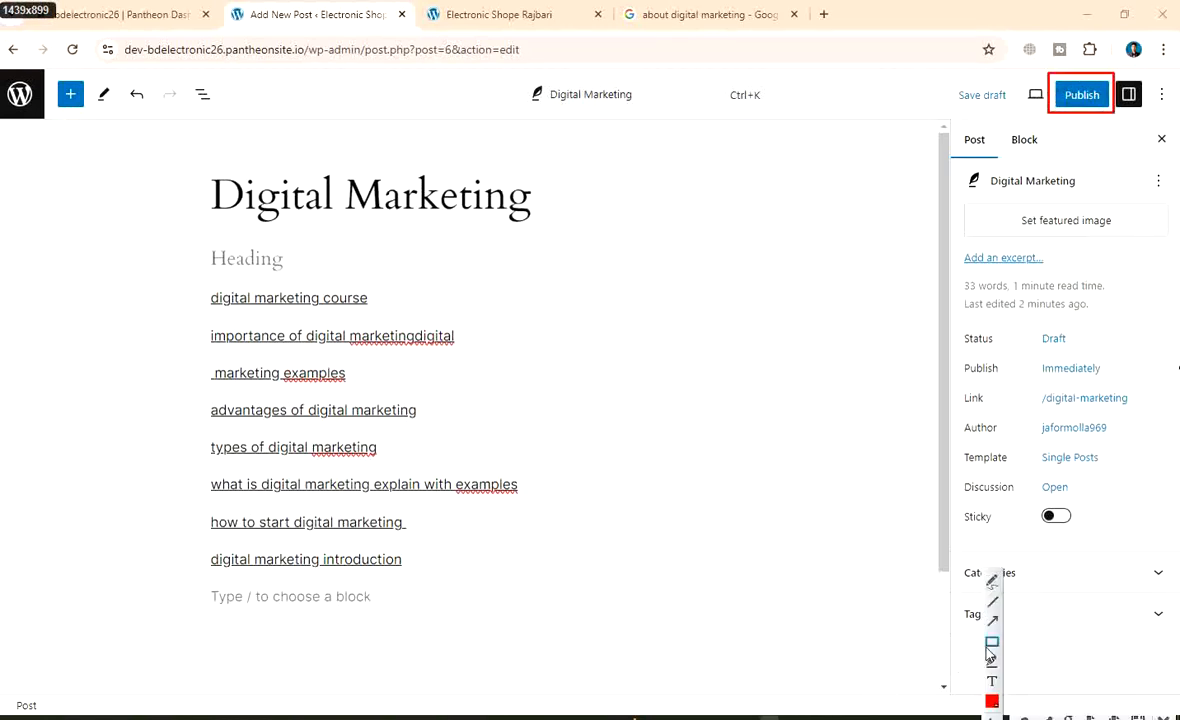
{"action": "left_click", "coordinate": [992, 622]}
{"action": "mouse_move", "coordinate": [679, 427]}
{"action": "left_mouse_down"}
{"action": "mouse_move", "coordinate": [896, 266]}
{"action": "mouse_move", "coordinate": [1040, 118]}
{"action": "left_mouse_up"}
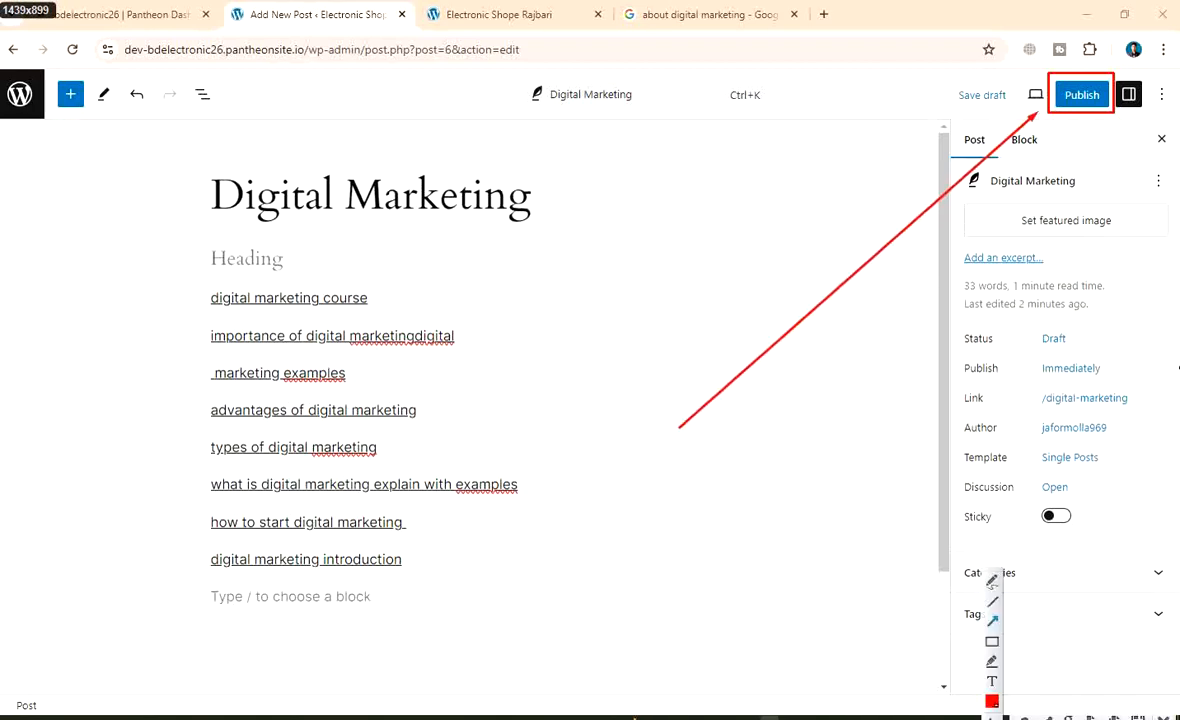
Add a red-boxed 'Published' text label to the capture
{"action": "left_click", "coordinate": [618, 484]}
{"action": "type", "text": "Publishes"}
{"action": "key", "text": "BackSpace"}
{"action": "type", "text": "d"}
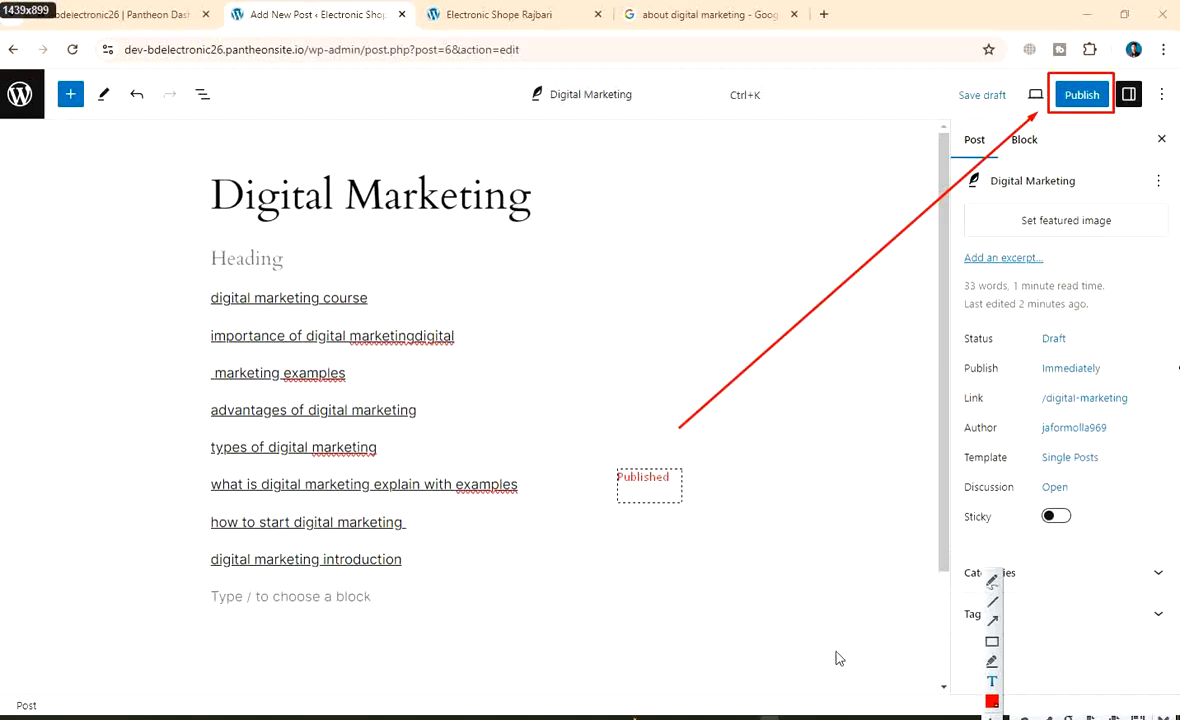
{"action": "left_click", "coordinate": [992, 641]}
{"action": "mouse_move", "coordinate": [590, 456]}
{"action": "left_mouse_down"}
{"action": "mouse_move", "coordinate": [720, 476]}
{"action": "mouse_move", "coordinate": [725, 507]}
{"action": "left_mouse_up"}
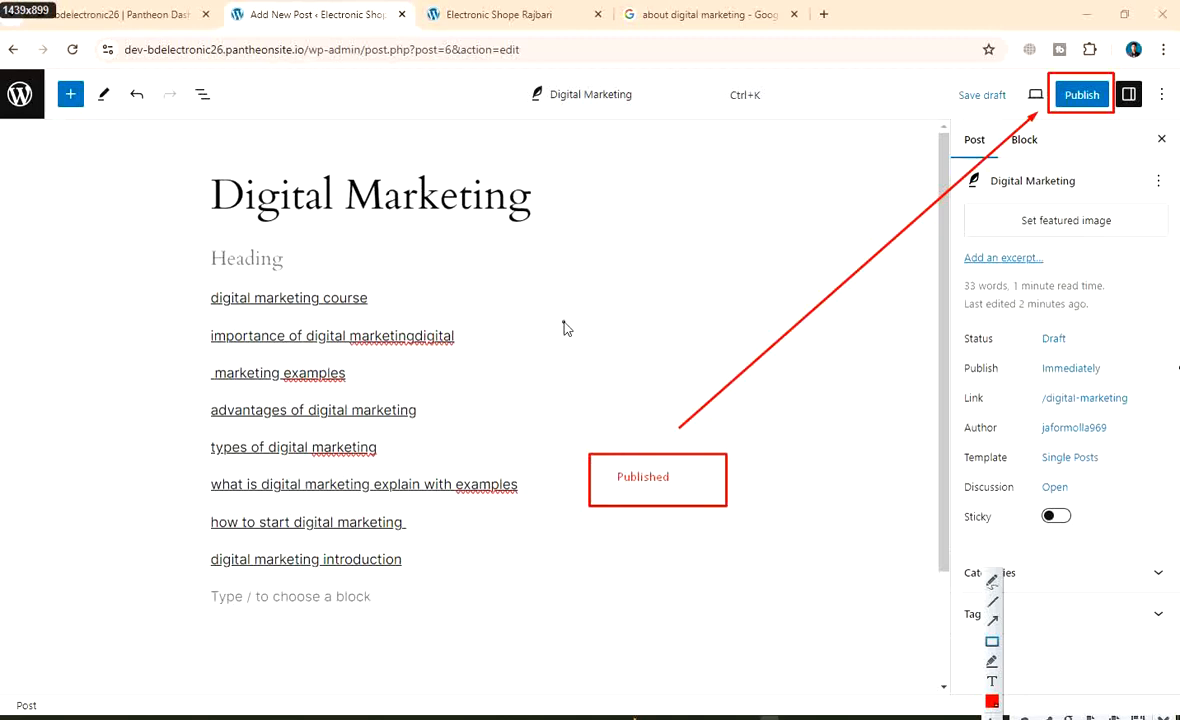
Save the annotated capture as PNG 'Wordpress post 2'
{"action": "right_click", "coordinate": [537, 188]}
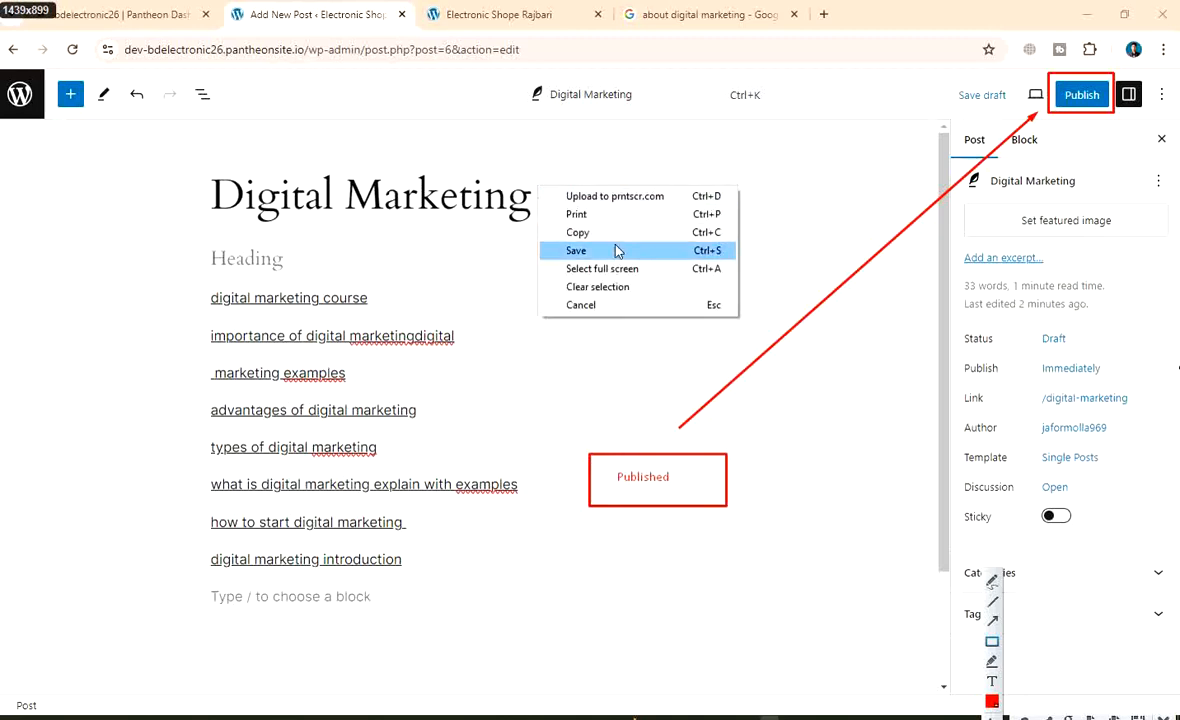
{"action": "left_click", "coordinate": [617, 251]}
{"action": "key", "text": "BackSpace"}
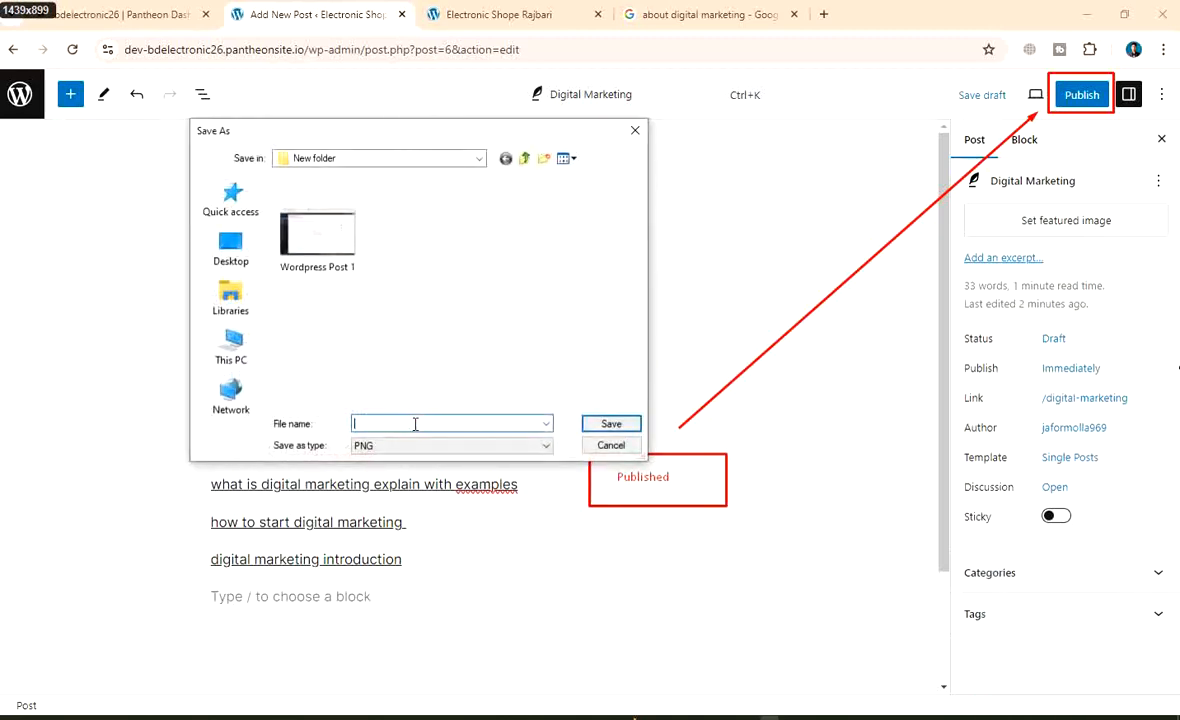
{"action": "type", "text": "Wo"}
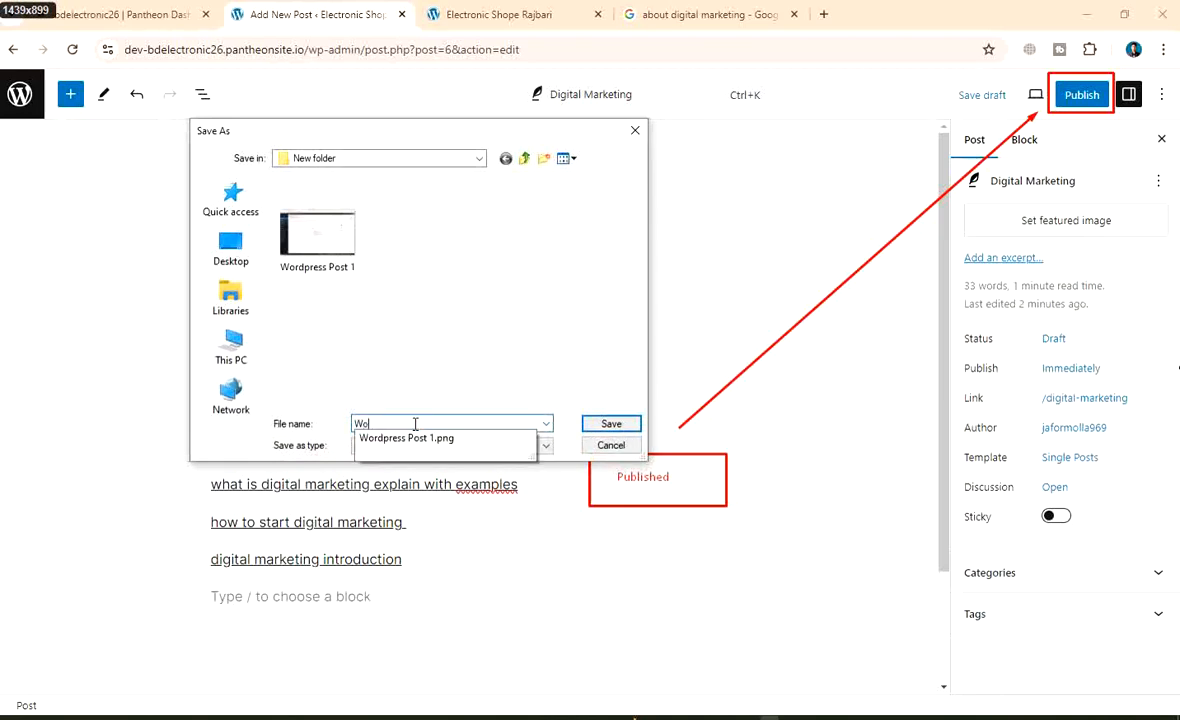
{"action": "type", "text": "rdpre"}
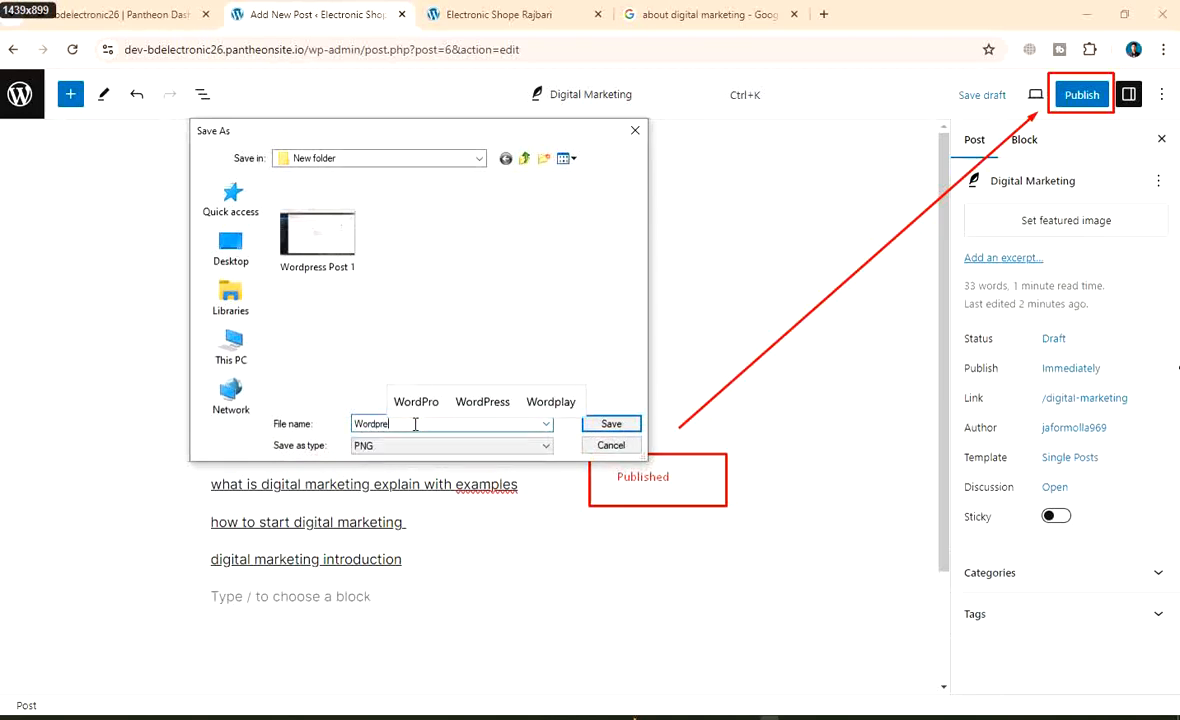
{"action": "type", "text": "ss p"}
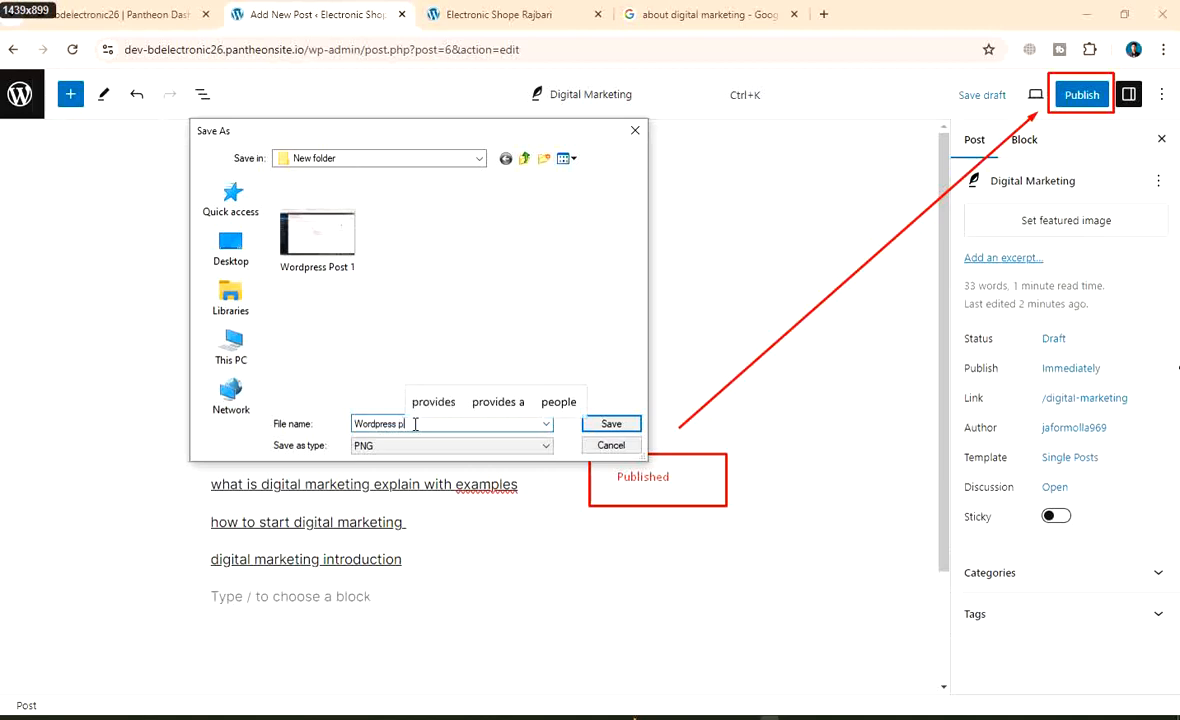
{"action": "type", "text": "ost"}
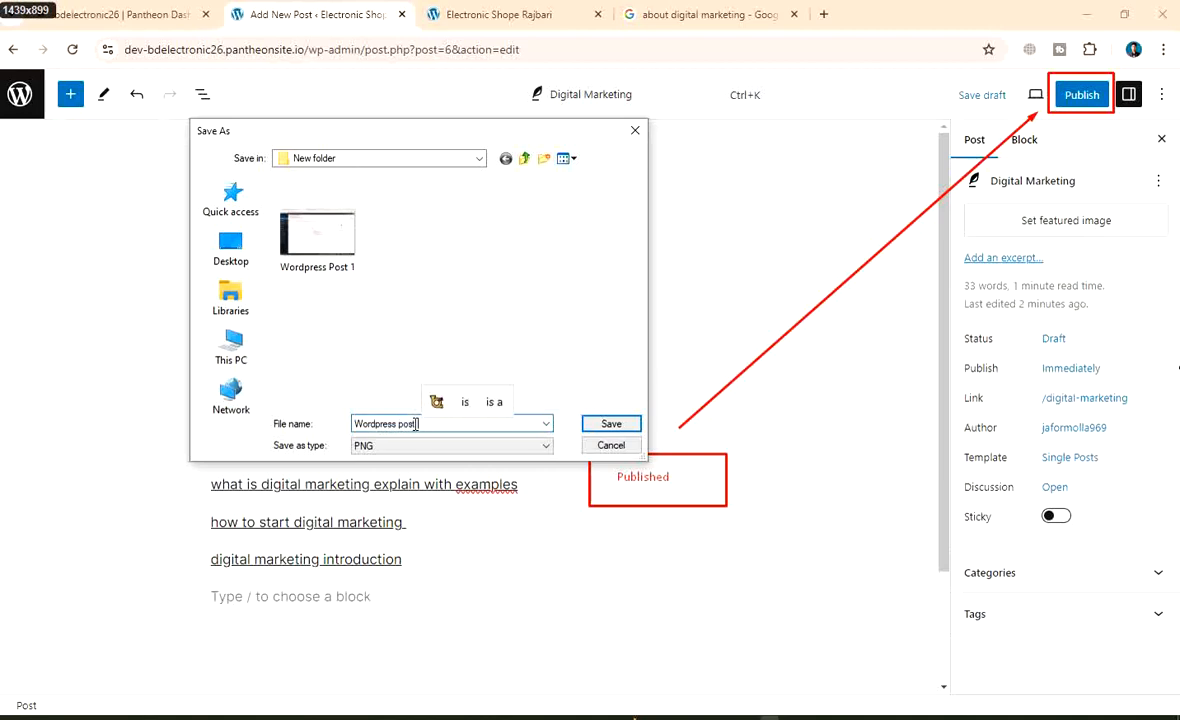
{"action": "type", "text": " 2"}
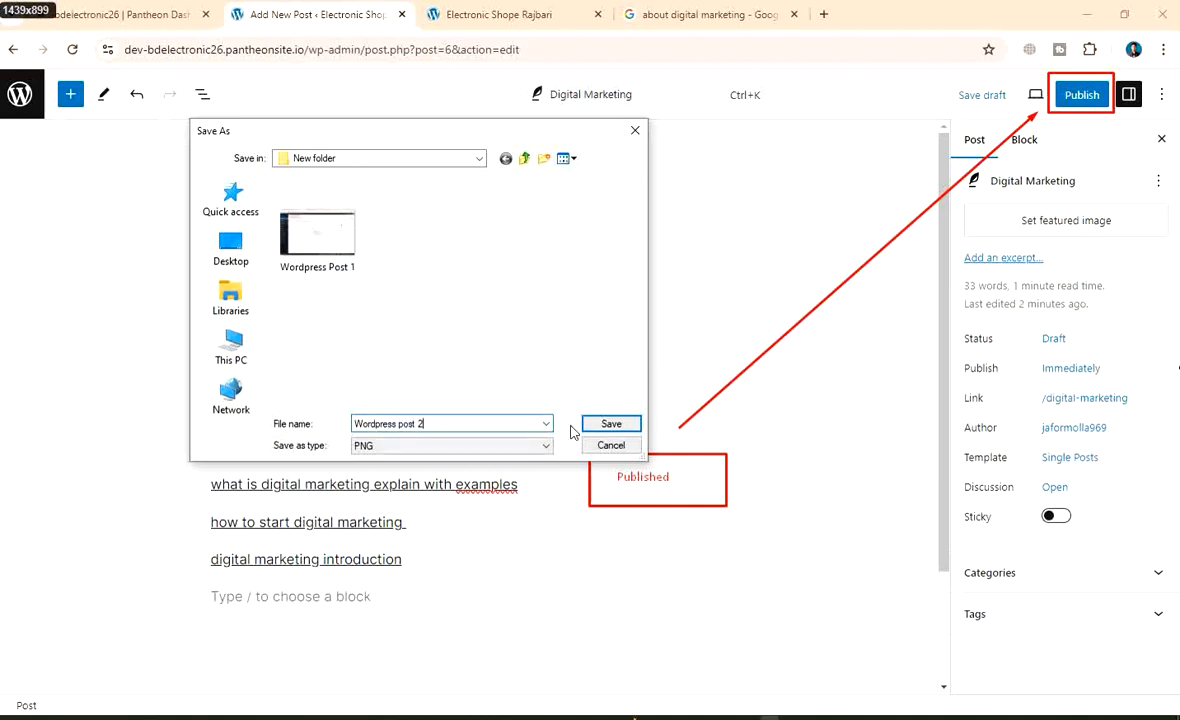
{"action": "left_click", "coordinate": [611, 424]}
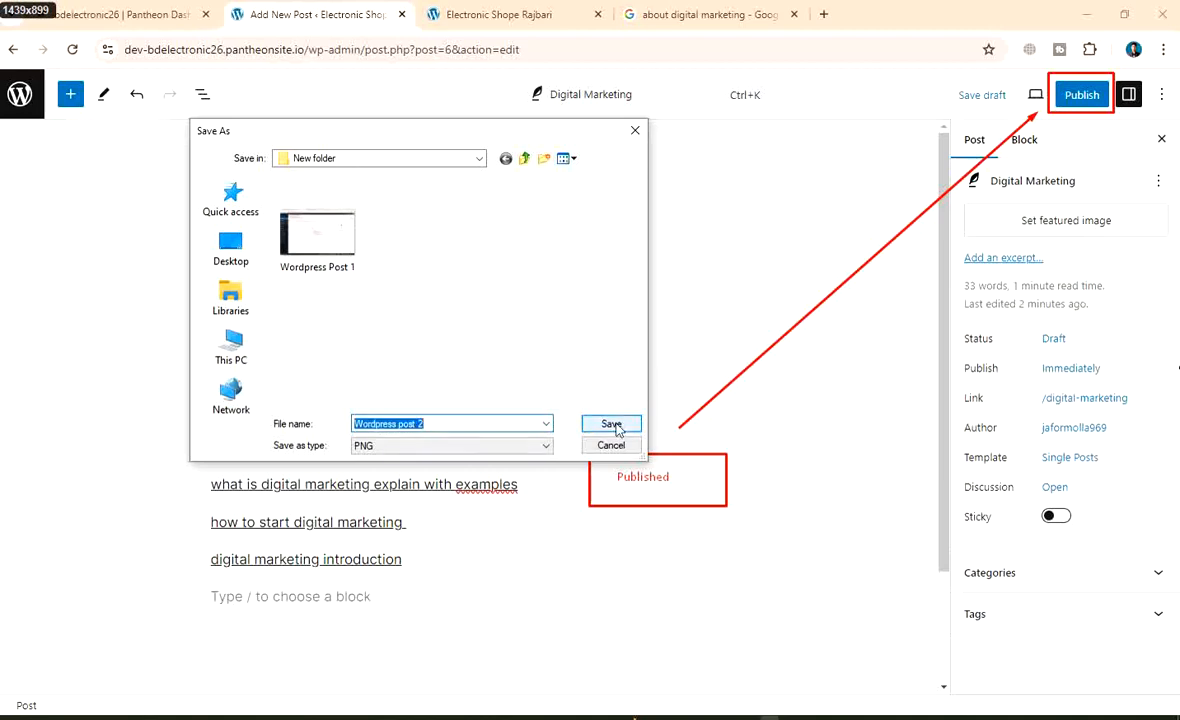
Publish 'Digital Marketing' and view it live at /2024/08/26/digital-marketing/
{"action": "left_click", "coordinate": [1080, 94]}
{"action": "left_click", "coordinate": [1012, 94]}
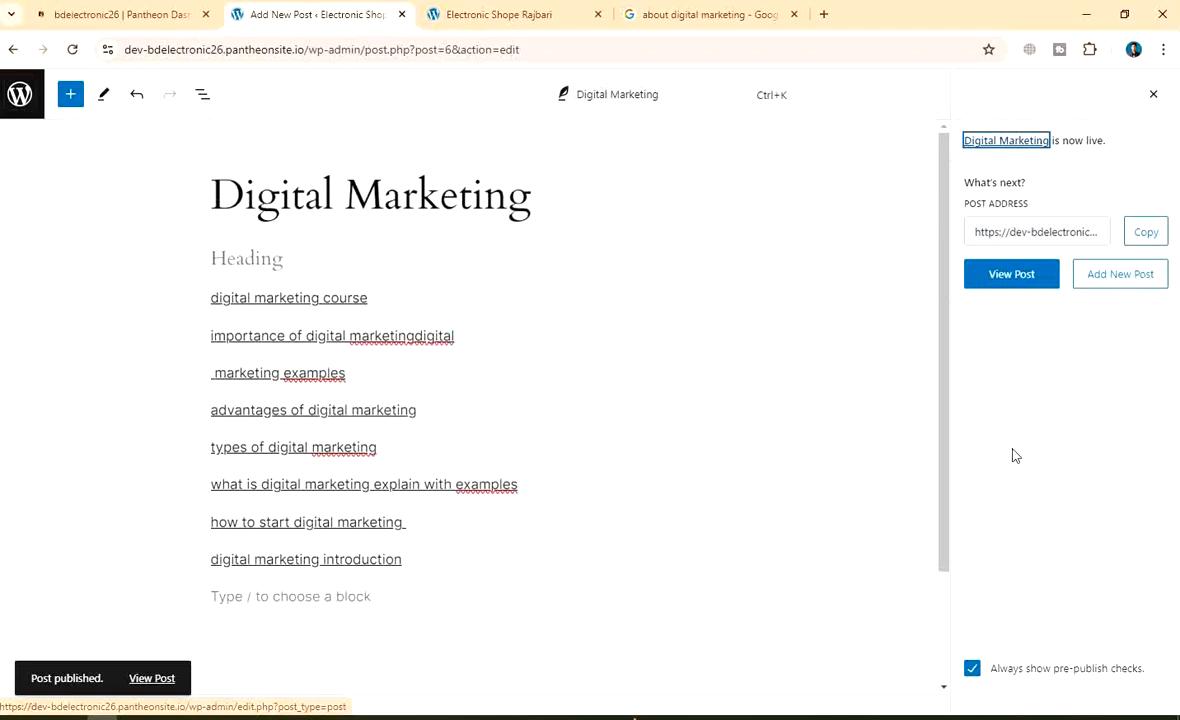
{"action": "left_click", "coordinate": [1038, 274]}
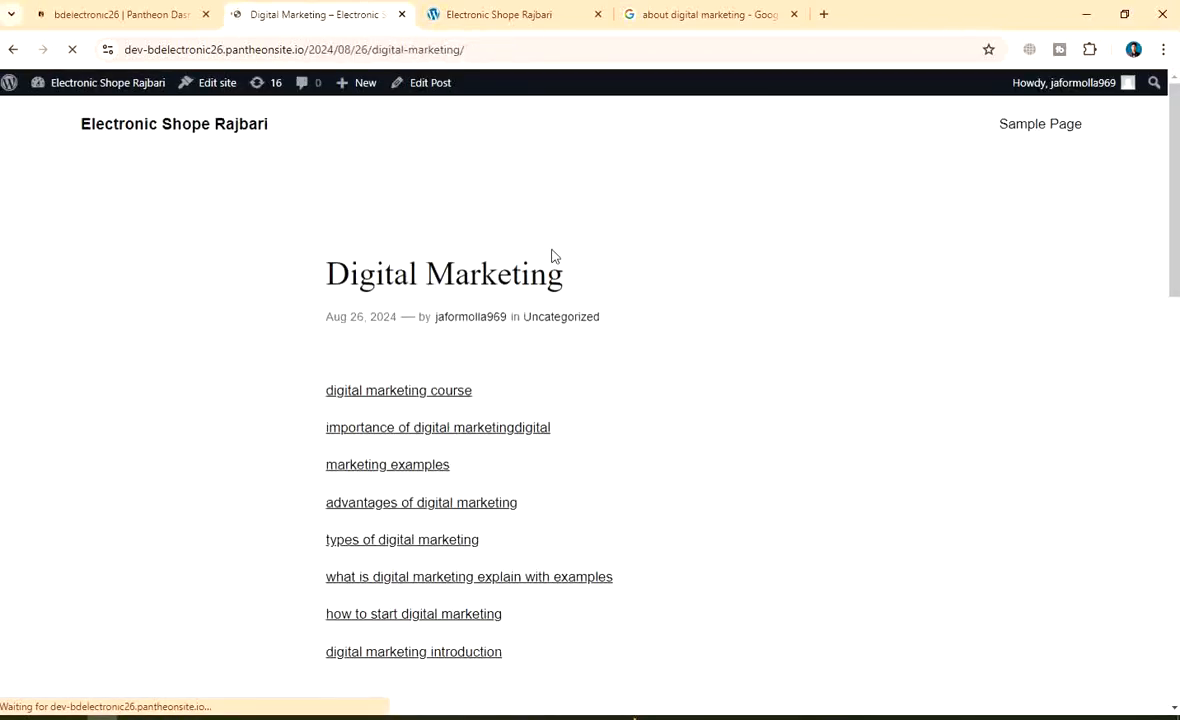
{"action": "scroll", "coordinate": [590, 340], "scroll_direction": "down", "scroll_amount": 10}
{"action": "scroll", "coordinate": [563, 415], "scroll_direction": "up", "scroll_amount": 7}
{"action": "scroll", "coordinate": [563, 415], "scroll_direction": "up", "scroll_amount": 4}
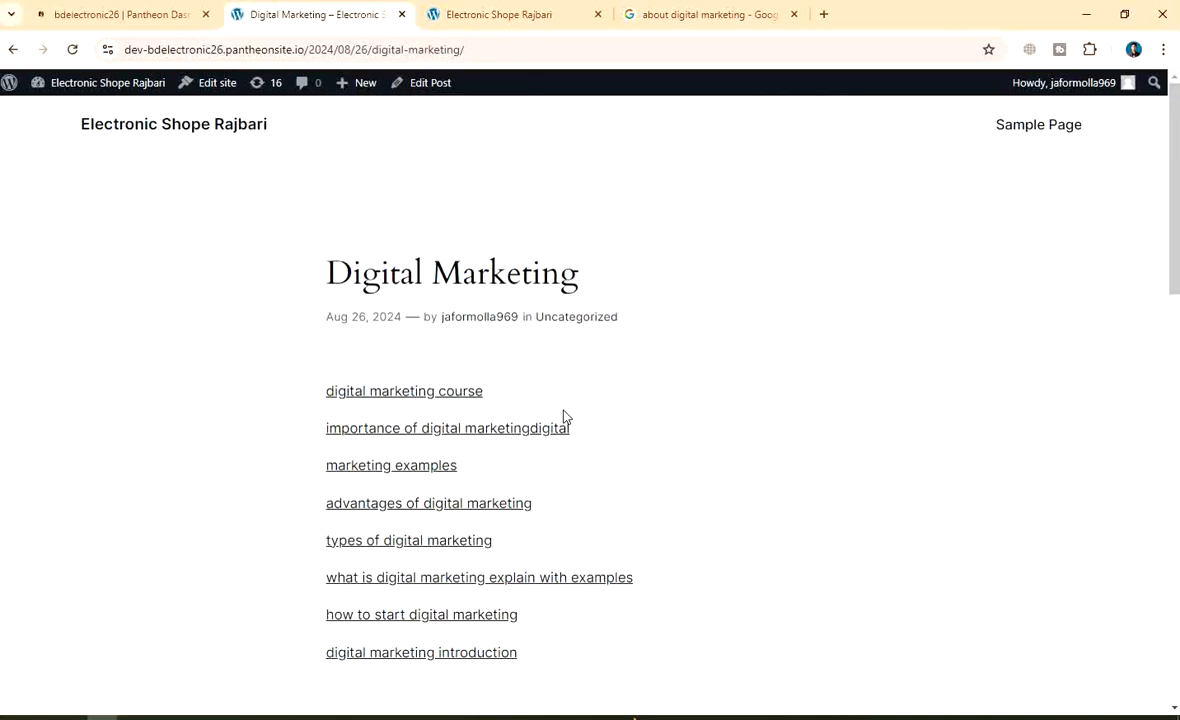
{"action": "scroll", "coordinate": [474, 395], "scroll_direction": "down", "scroll_amount": 10}
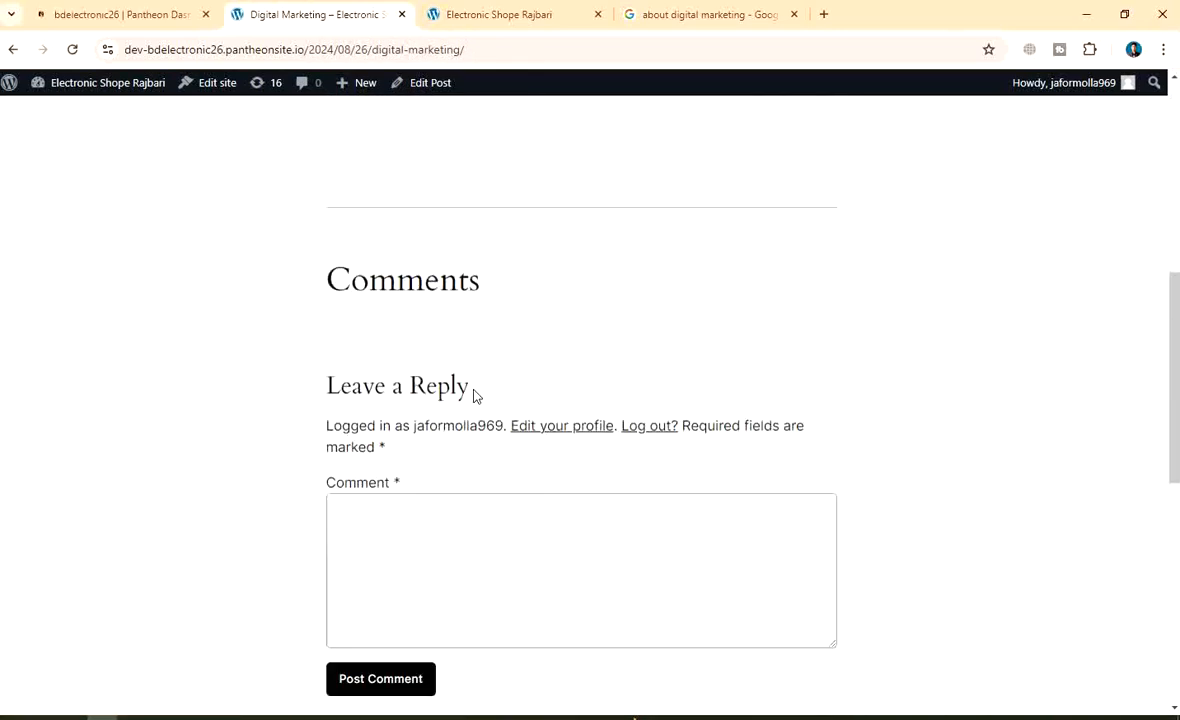
{"action": "scroll", "coordinate": [474, 398], "scroll_direction": "up", "scroll_amount": 10}
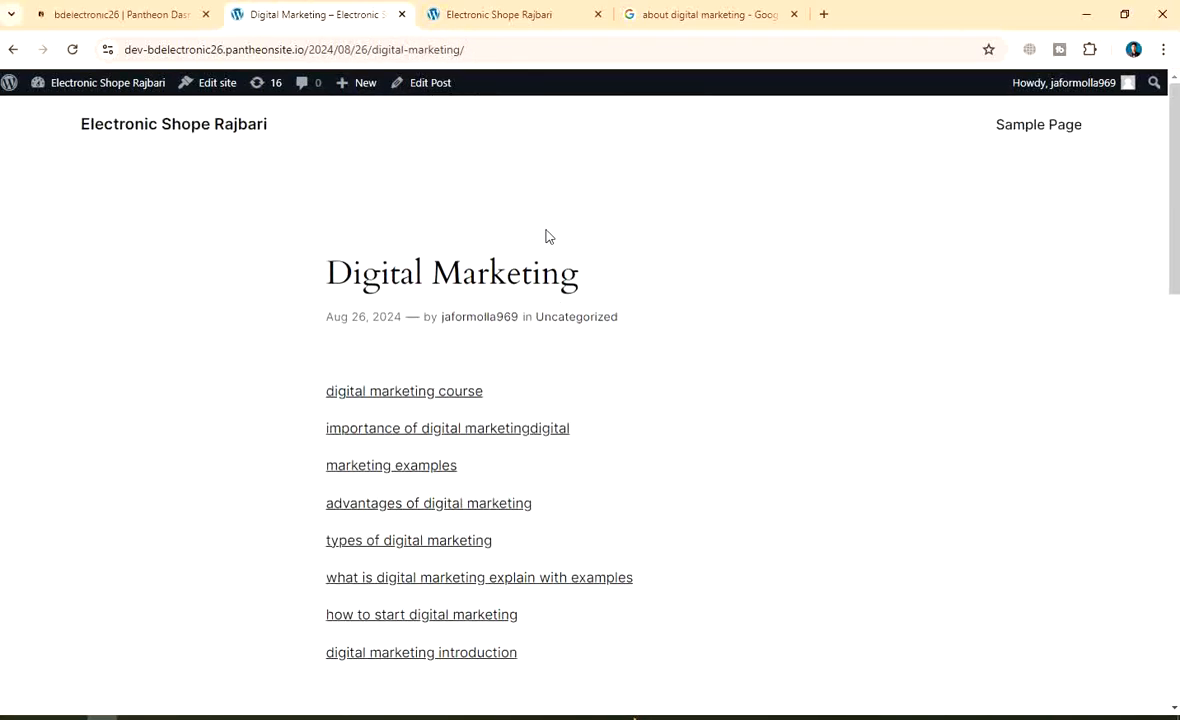
Enter the admin Dashboard, visit Media, and open the All Pages list
{"action": "mouse_move", "coordinate": [57, 86]}
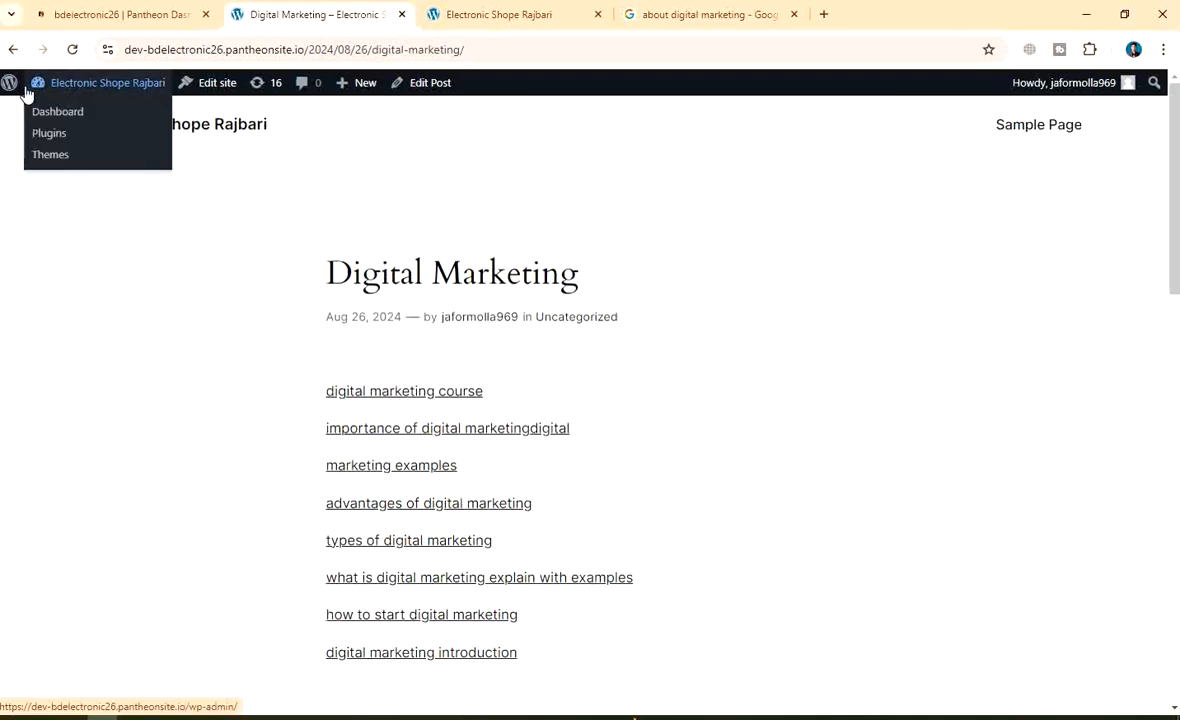
{"action": "left_click", "coordinate": [53, 115]}
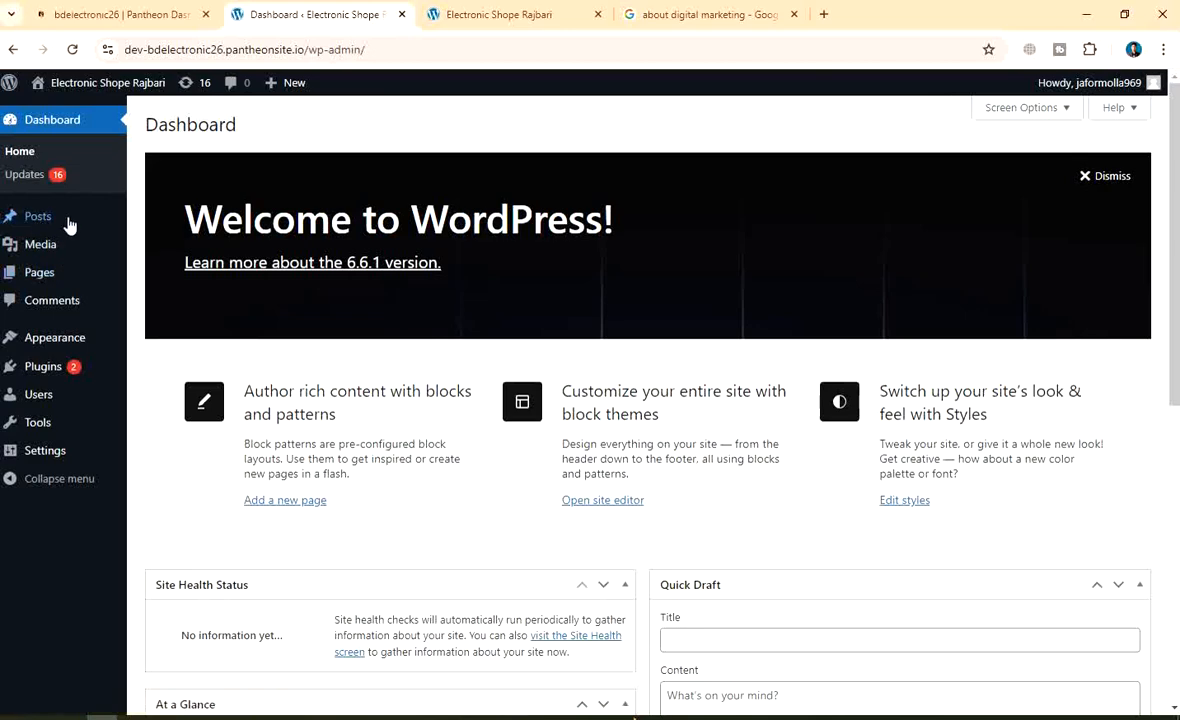
{"action": "mouse_move", "coordinate": [66, 226]}
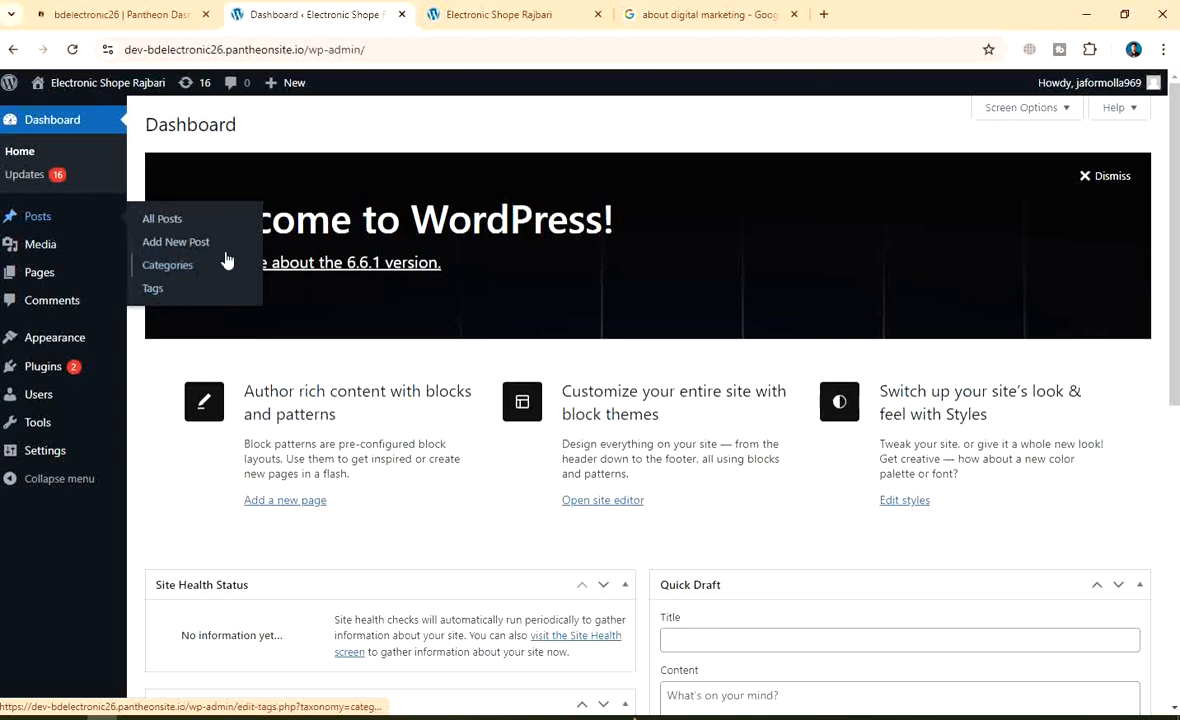
{"action": "left_click", "coordinate": [43, 248]}
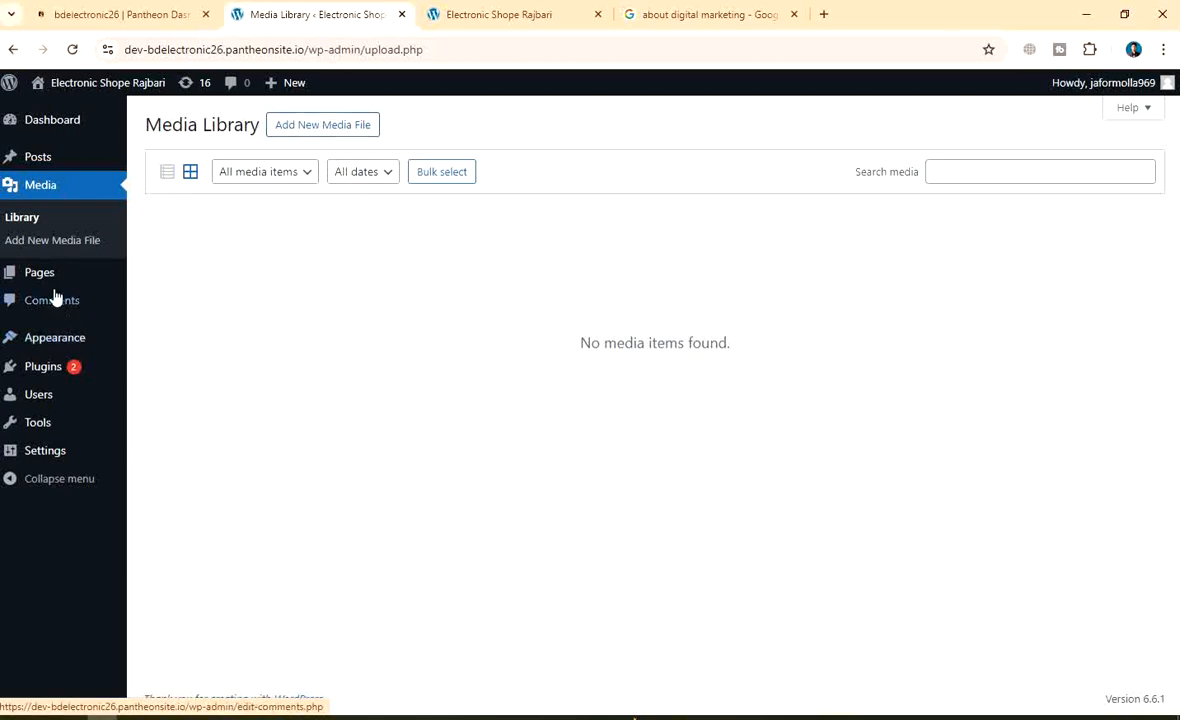
{"action": "mouse_move", "coordinate": [47, 281]}
{"action": "left_click", "coordinate": [57, 276]}
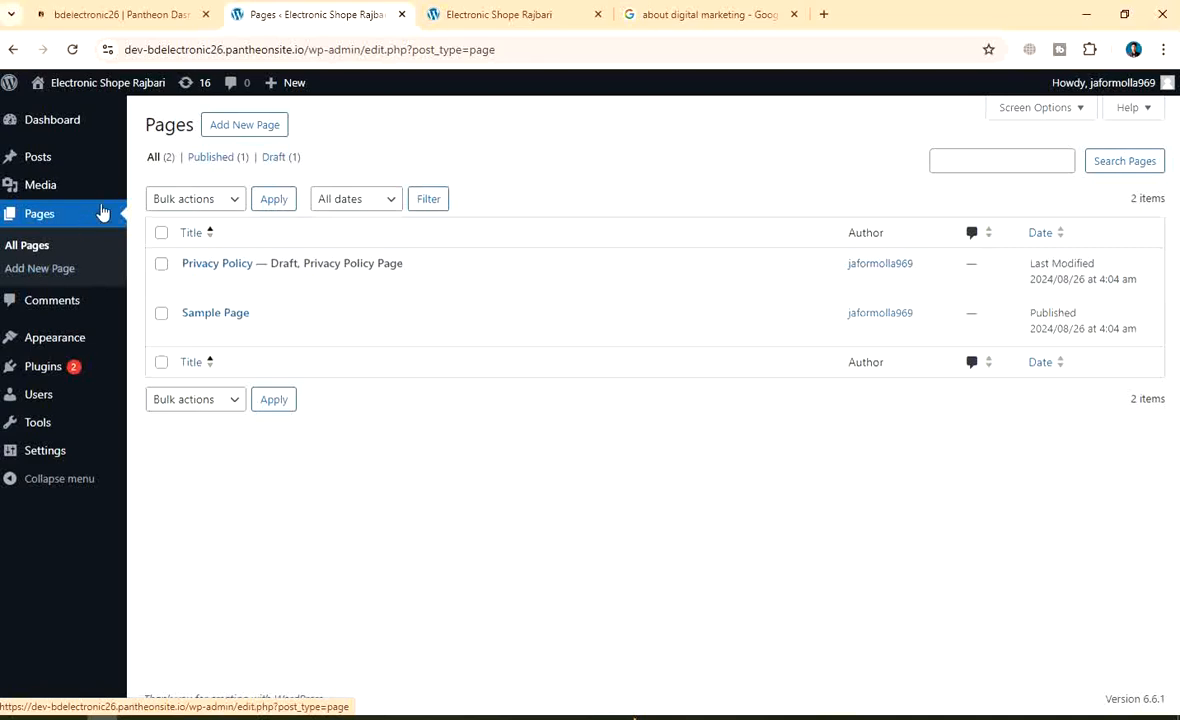
{"action": "left_click", "coordinate": [81, 252]}
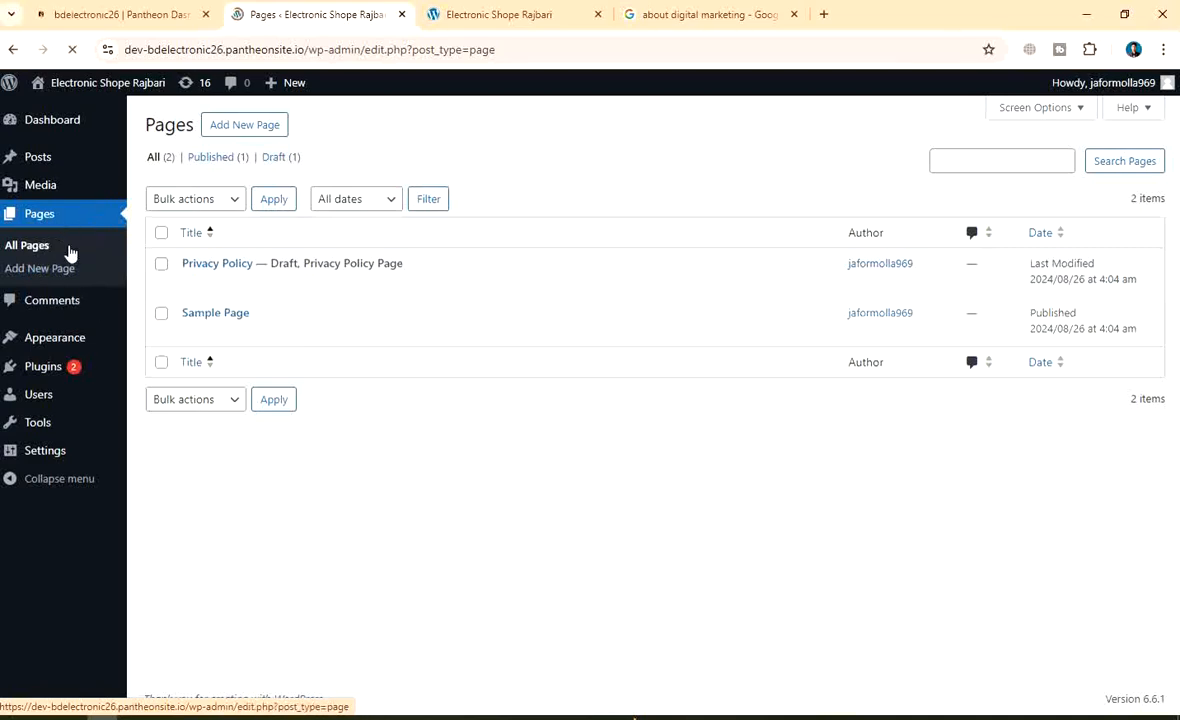
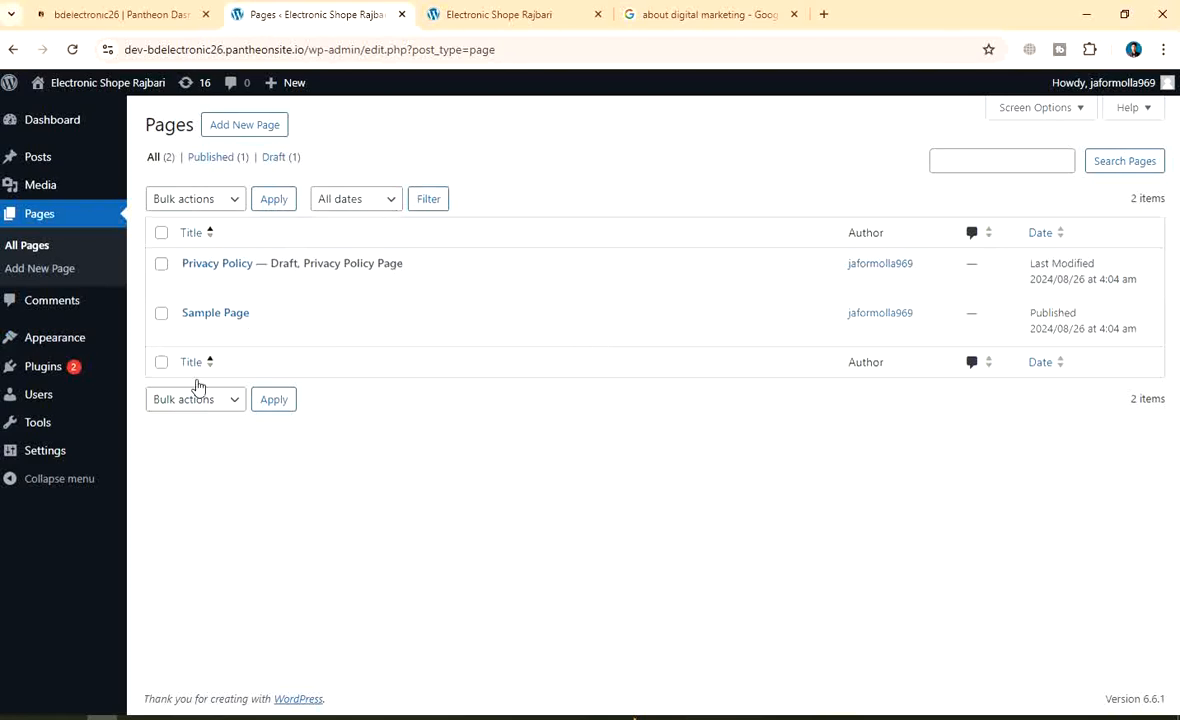
Create a new blank page titled 'Contact'
{"action": "left_click", "coordinate": [238, 127]}
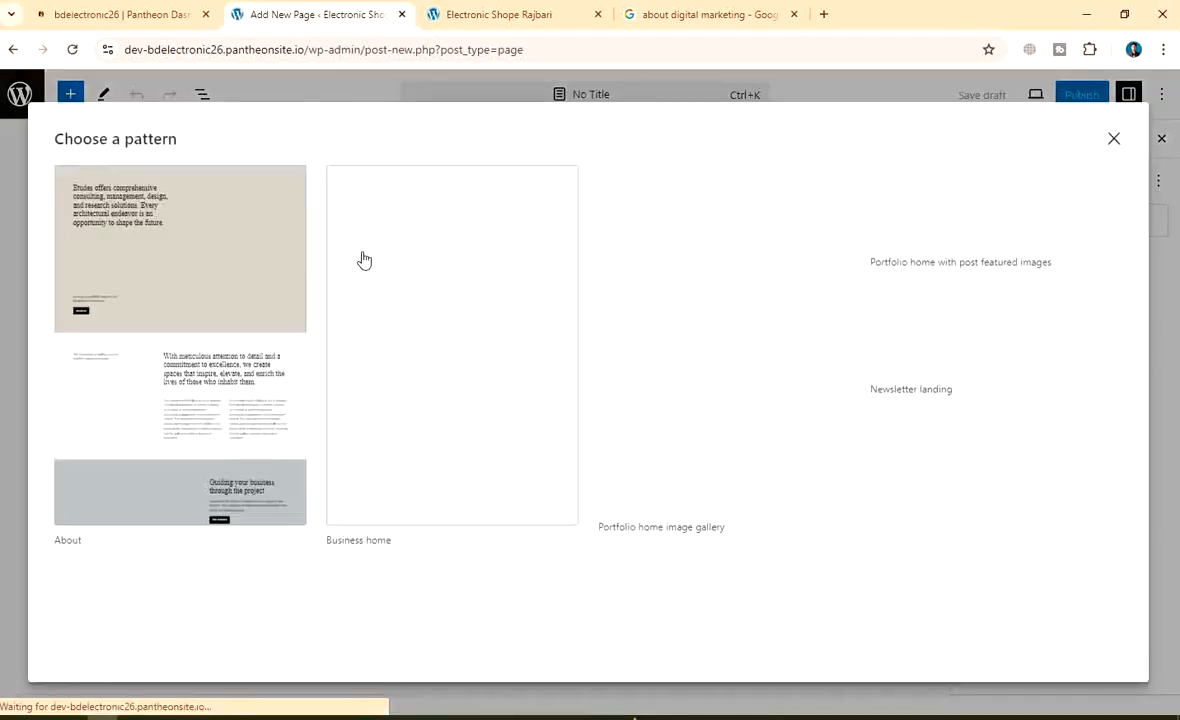
{"action": "scroll", "coordinate": [240, 448], "scroll_direction": "down", "scroll_amount": 3}
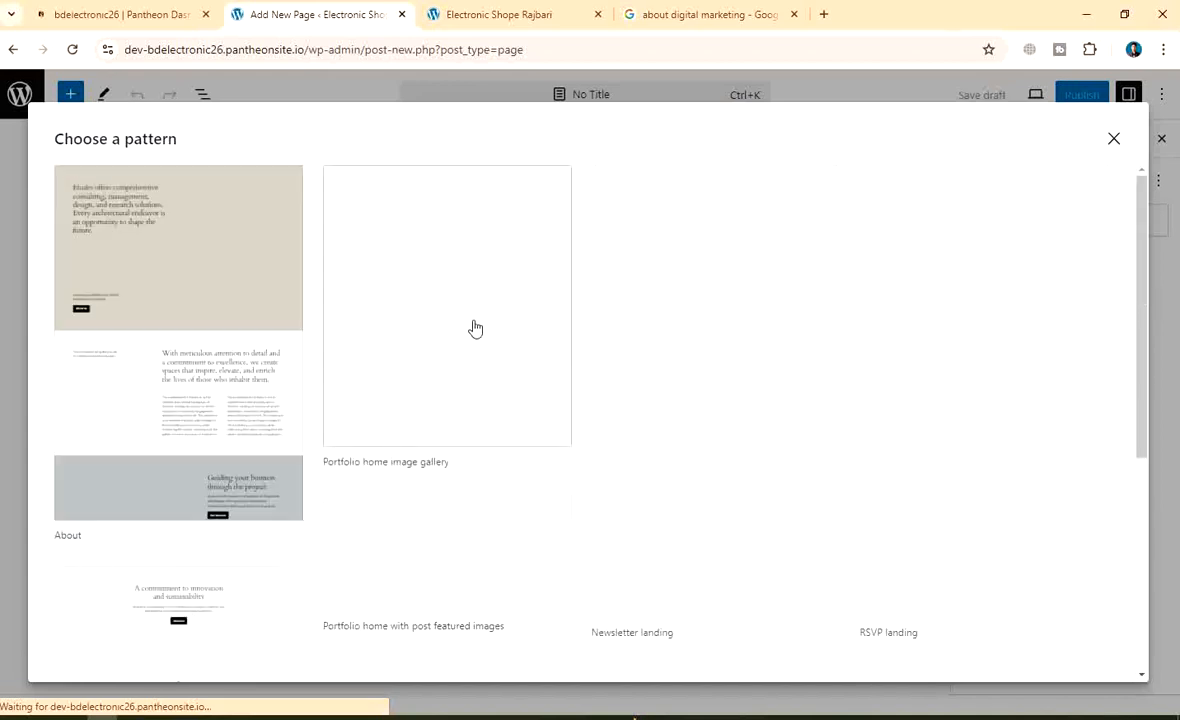
{"action": "left_click", "coordinate": [1115, 140]}
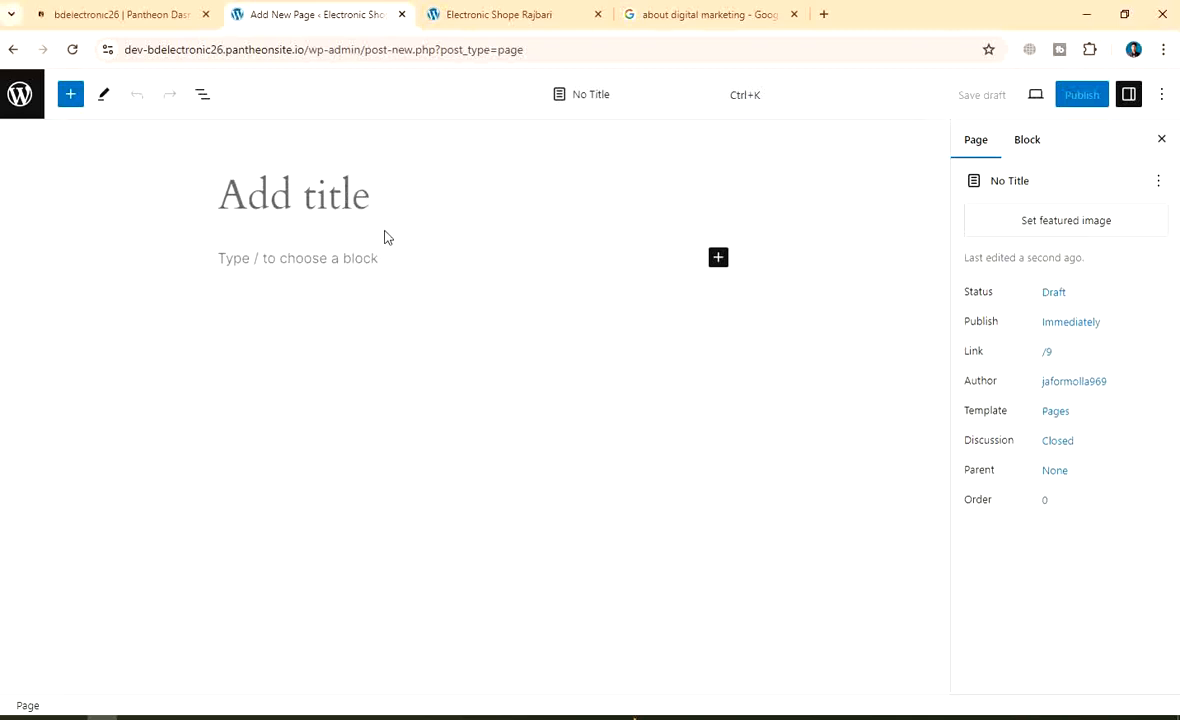
{"action": "type", "text": "Cn"}
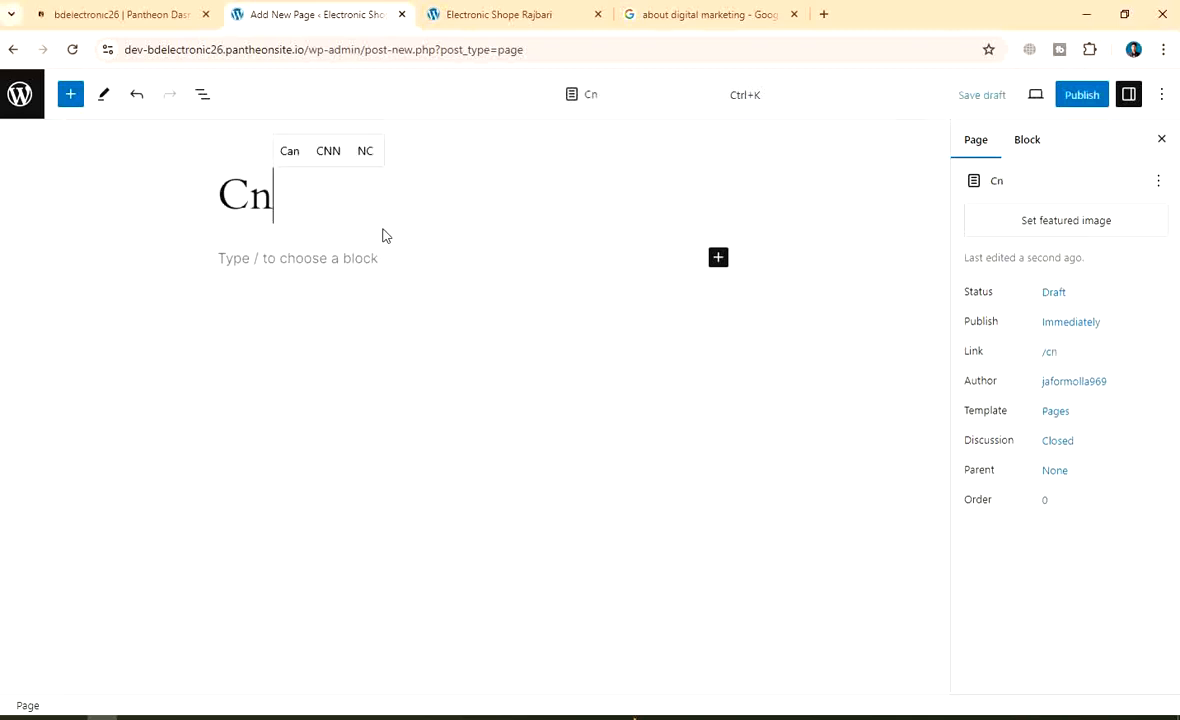
{"action": "key", "text": "BackSpace"}
{"action": "type", "text": "ont"}
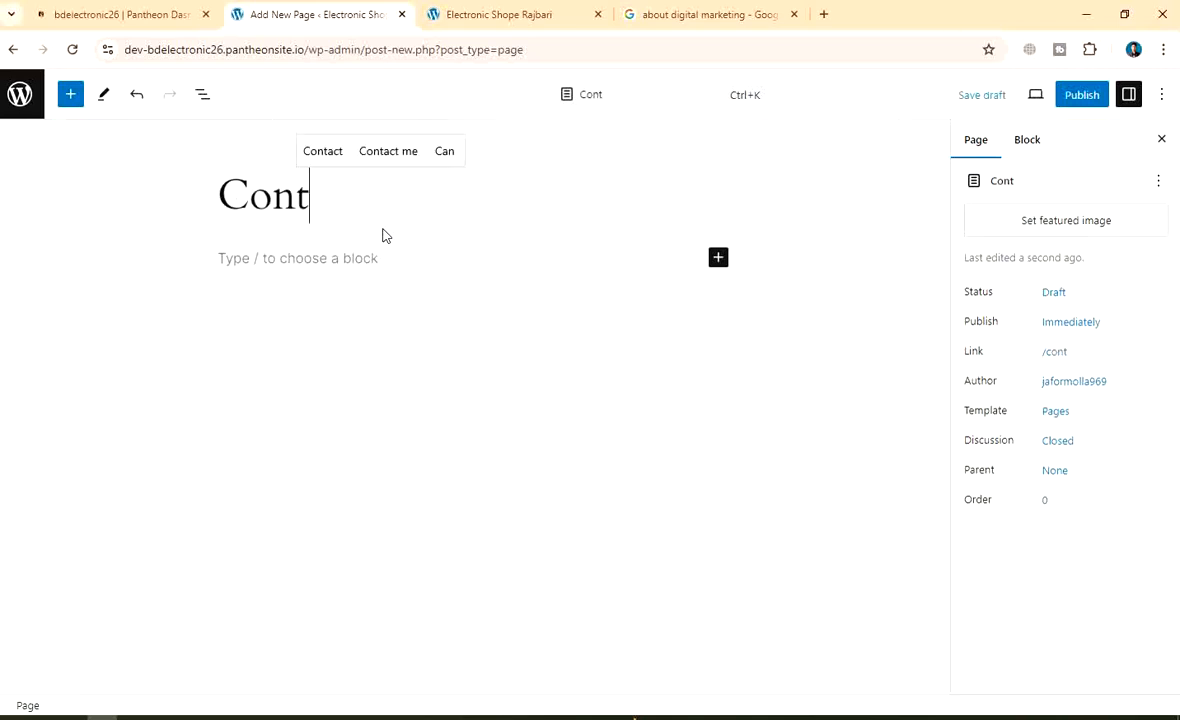
{"action": "type", "text": "act"}
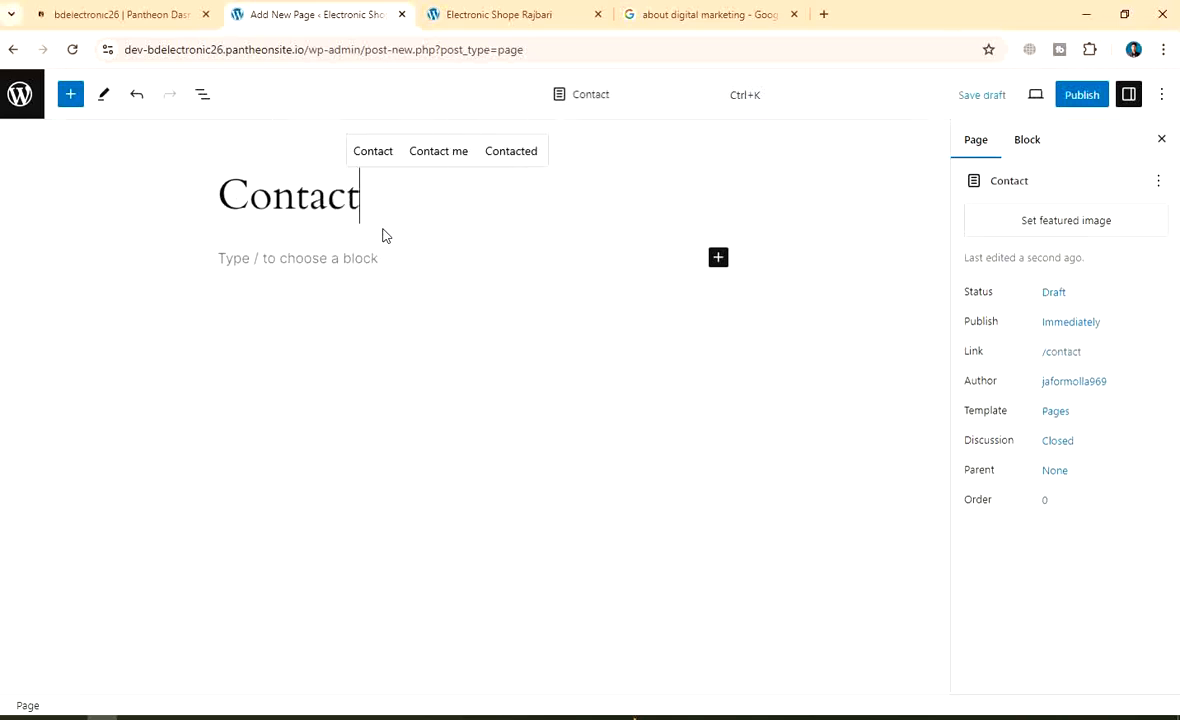
Publish the Contact page
{"action": "left_click", "coordinate": [1080, 94]}
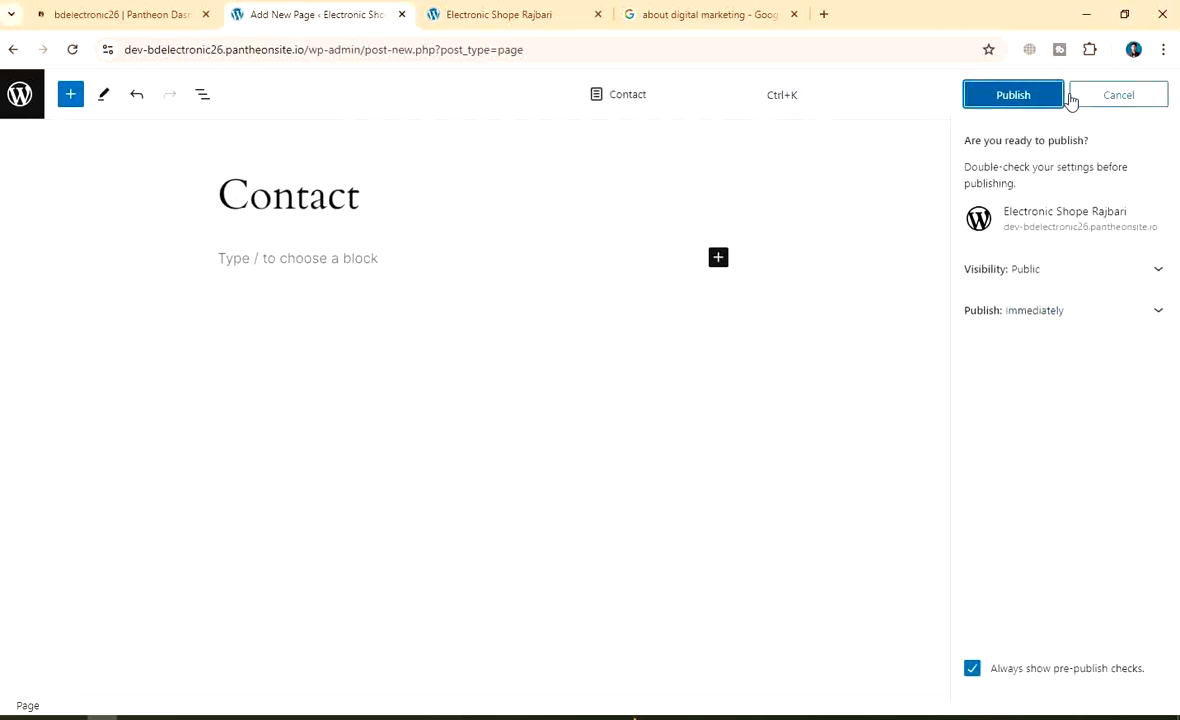
{"action": "left_click", "coordinate": [1045, 98]}
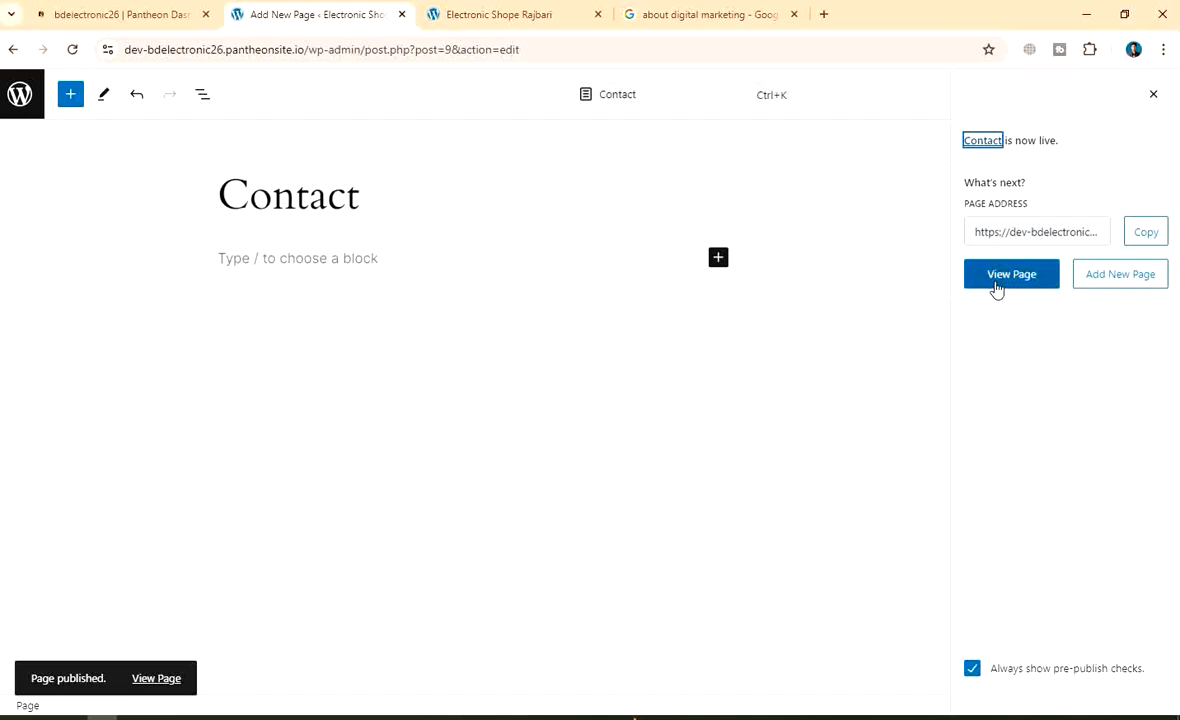
{"action": "left_click", "coordinate": [1122, 281]}
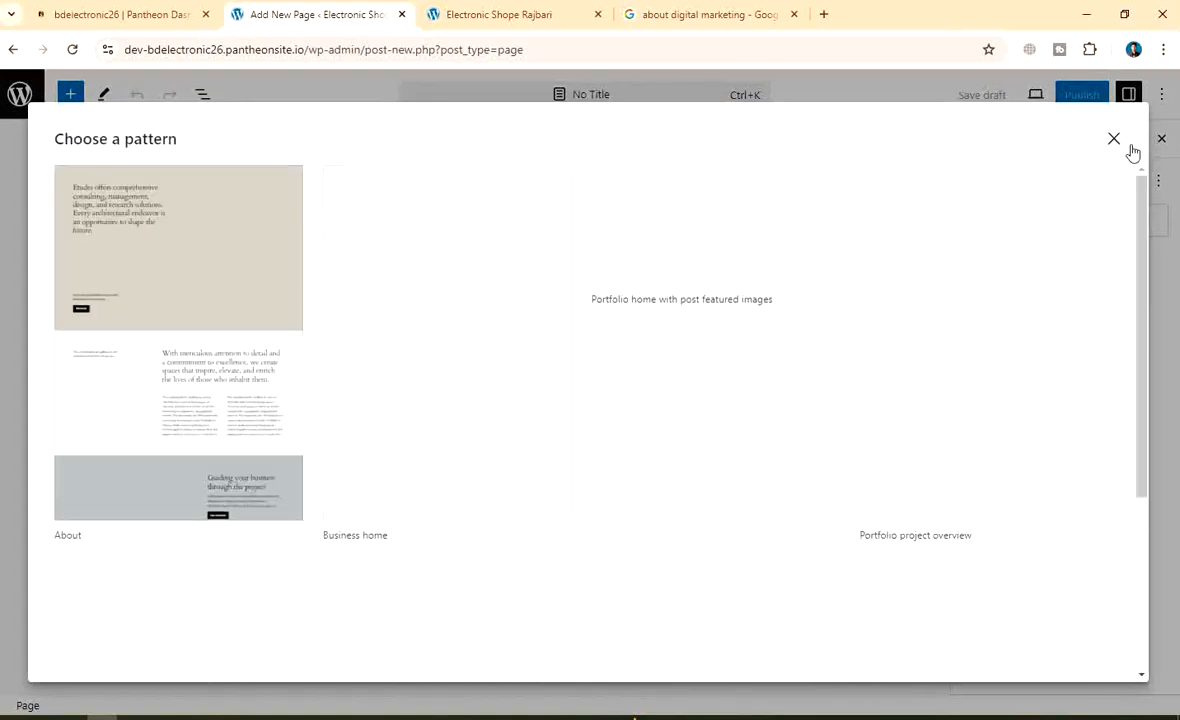
Publish a blank page titled 'Policies'
{"action": "left_click", "coordinate": [1115, 140]}
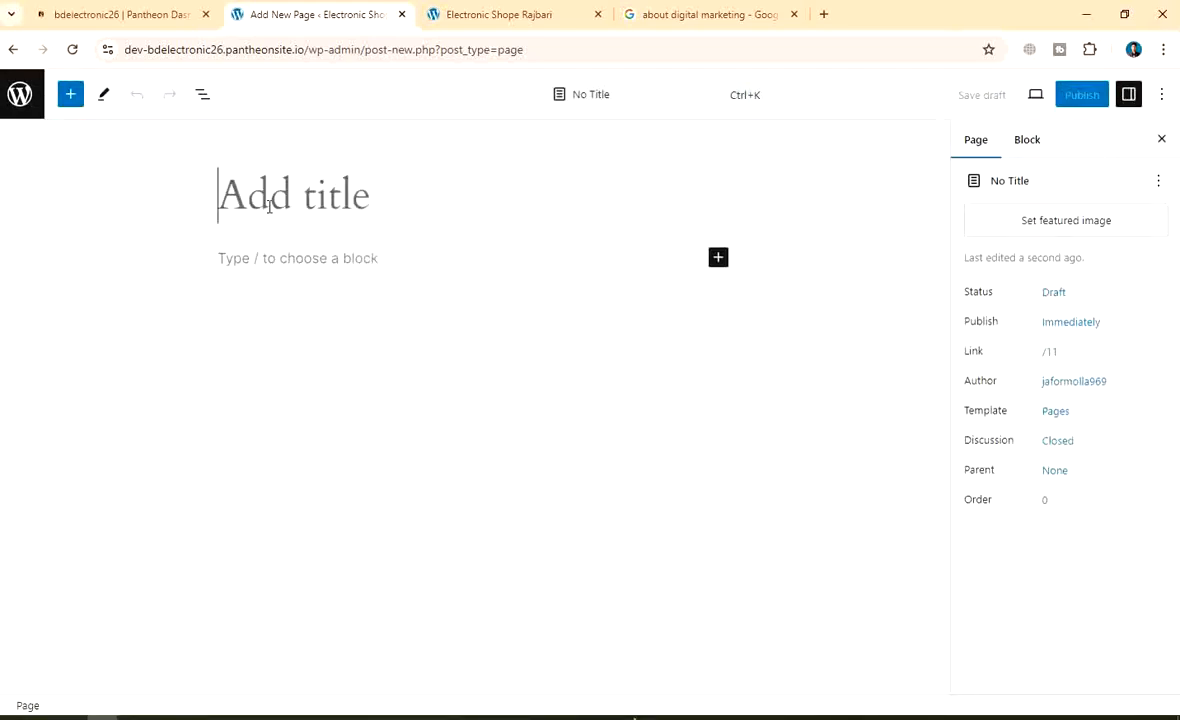
{"action": "type", "text": "Polic"}
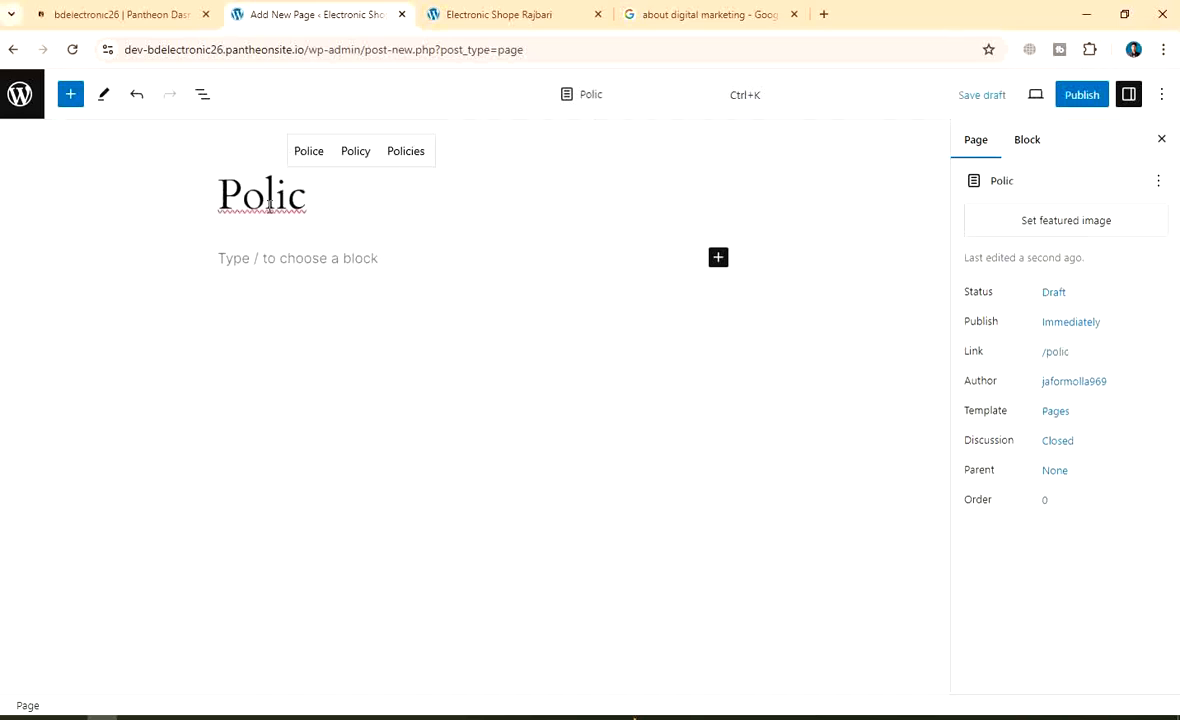
{"action": "key", "text": "Up"}
{"action": "key", "text": "Right"}
{"action": "key", "text": "Return"}
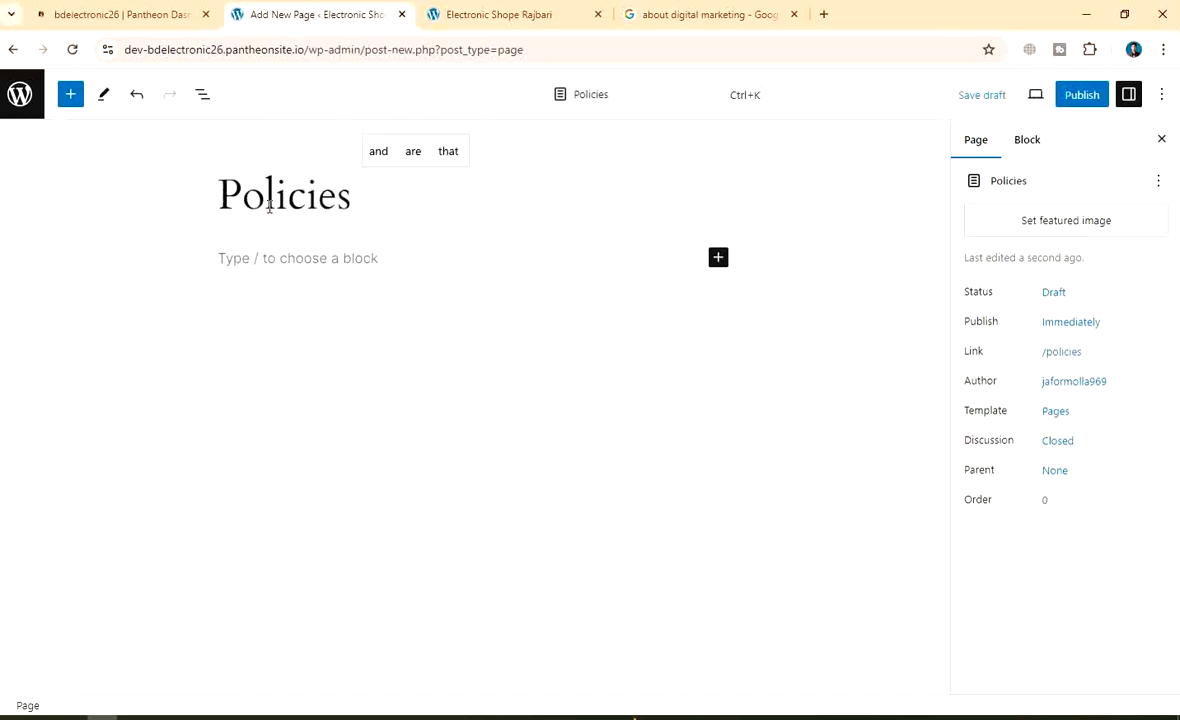
{"action": "left_click", "coordinate": [1083, 98]}
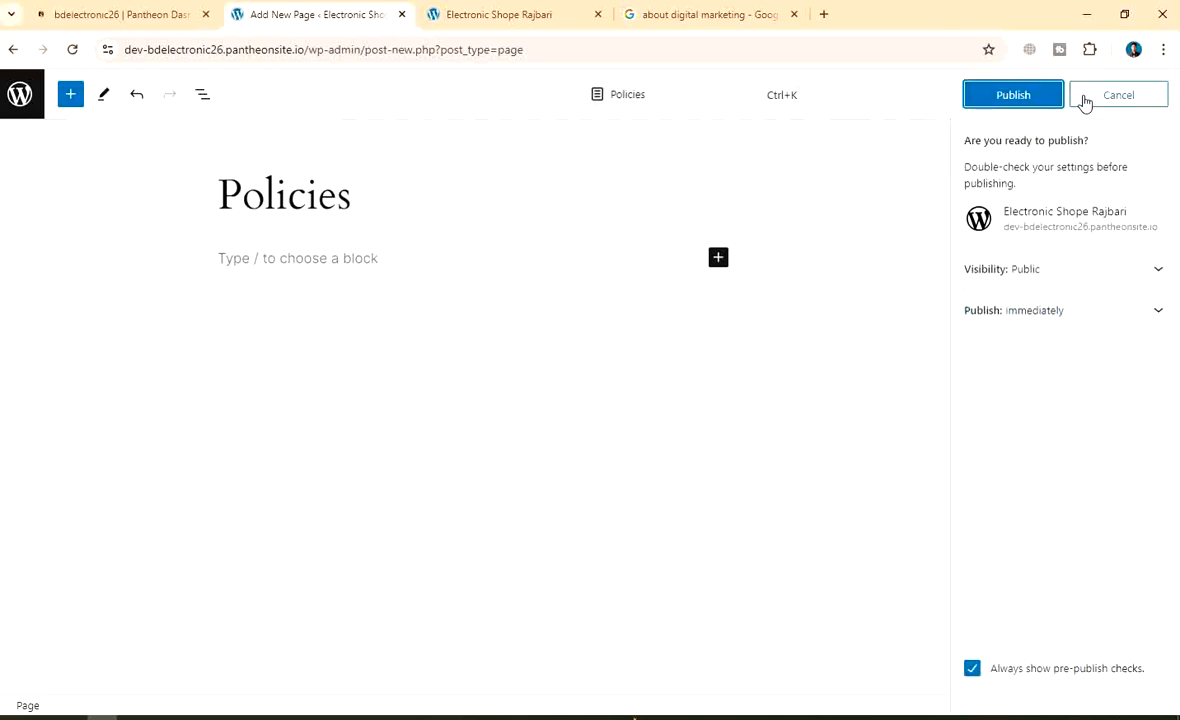
{"action": "left_click", "coordinate": [1021, 97]}
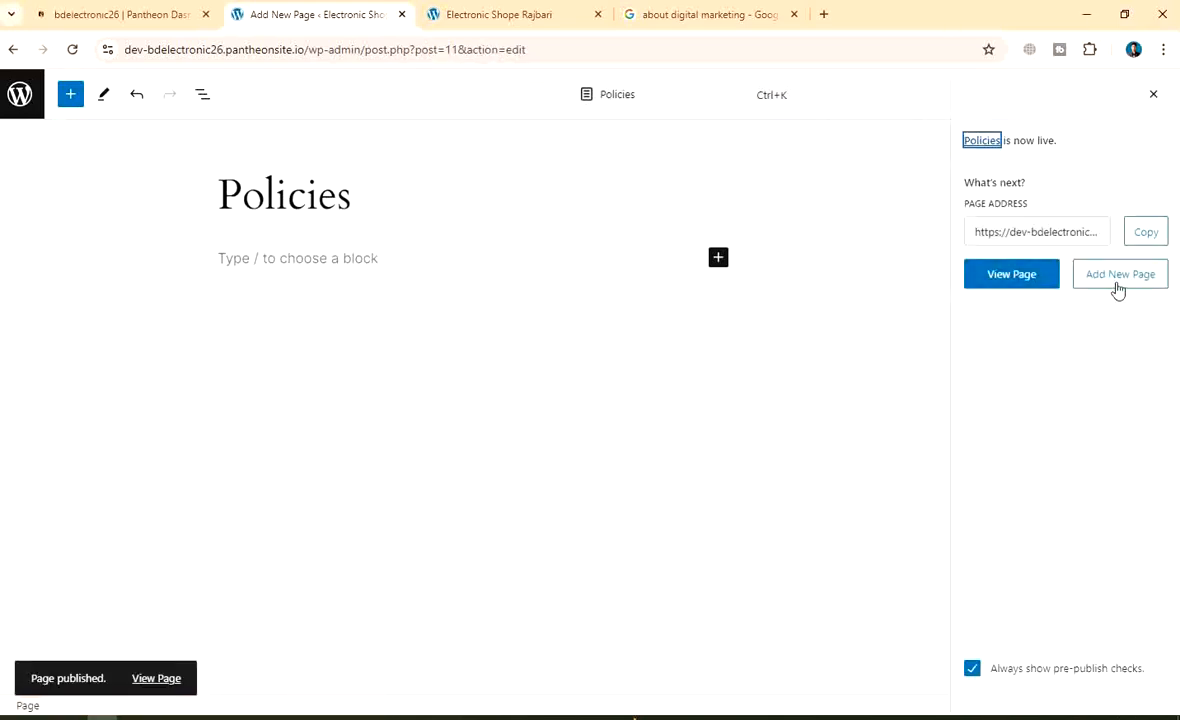
{"action": "left_click", "coordinate": [1119, 280]}
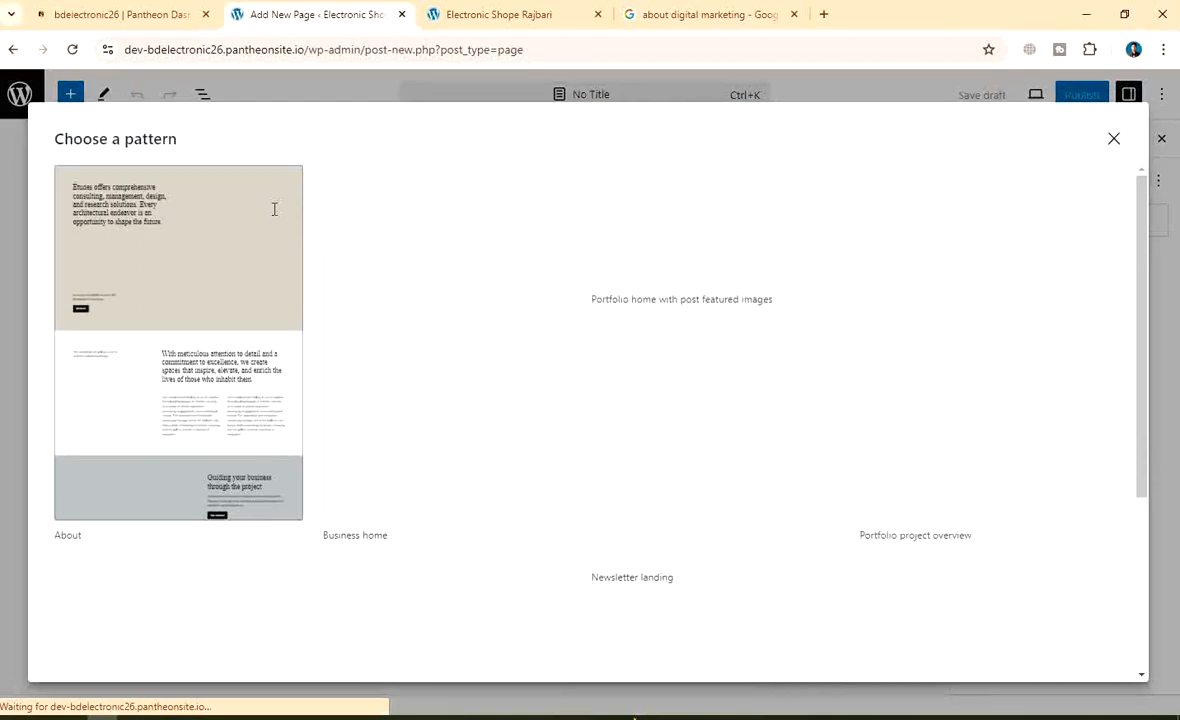
Publish a blank 'Privacy policy' page and return to the Pages list
{"action": "left_click", "coordinate": [1110, 140]}
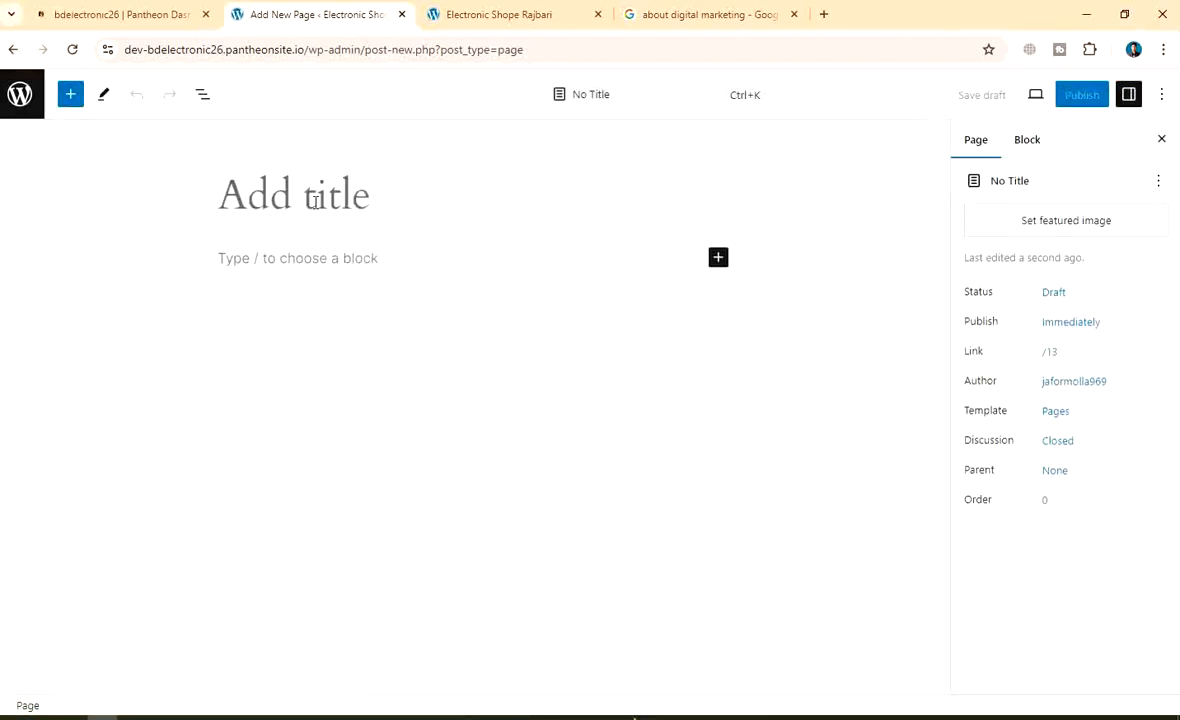
{"action": "type", "text": "Priva"}
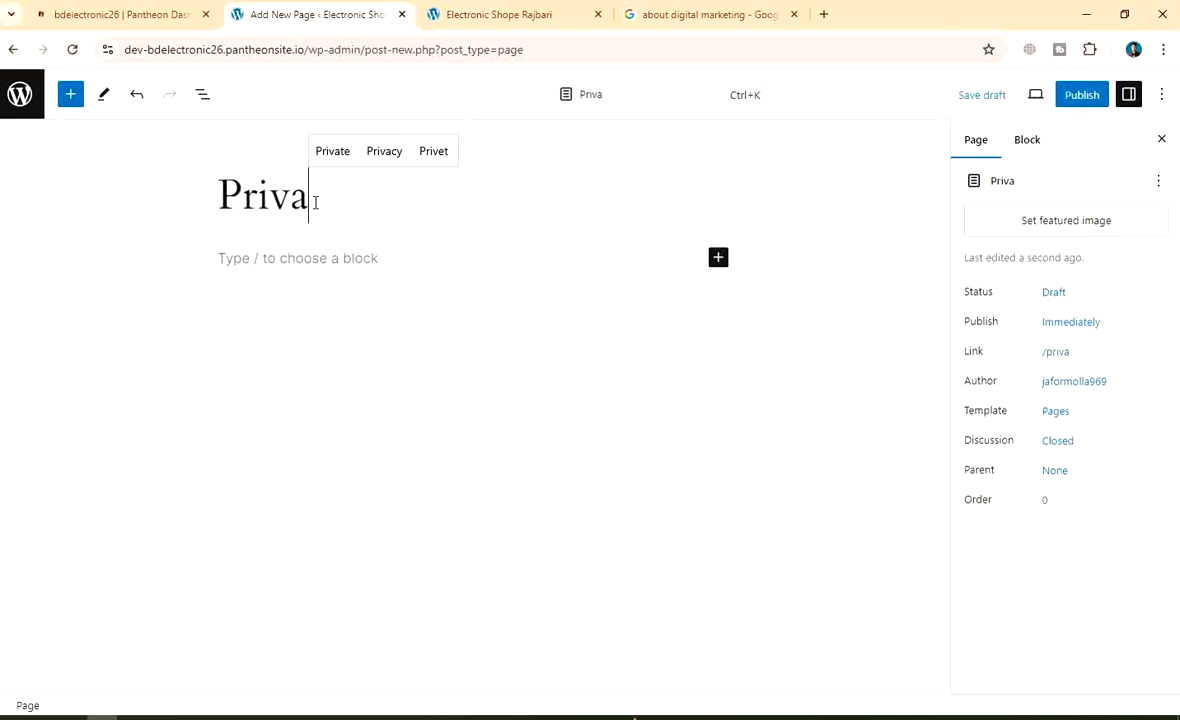
{"action": "type", "text": "cy "}
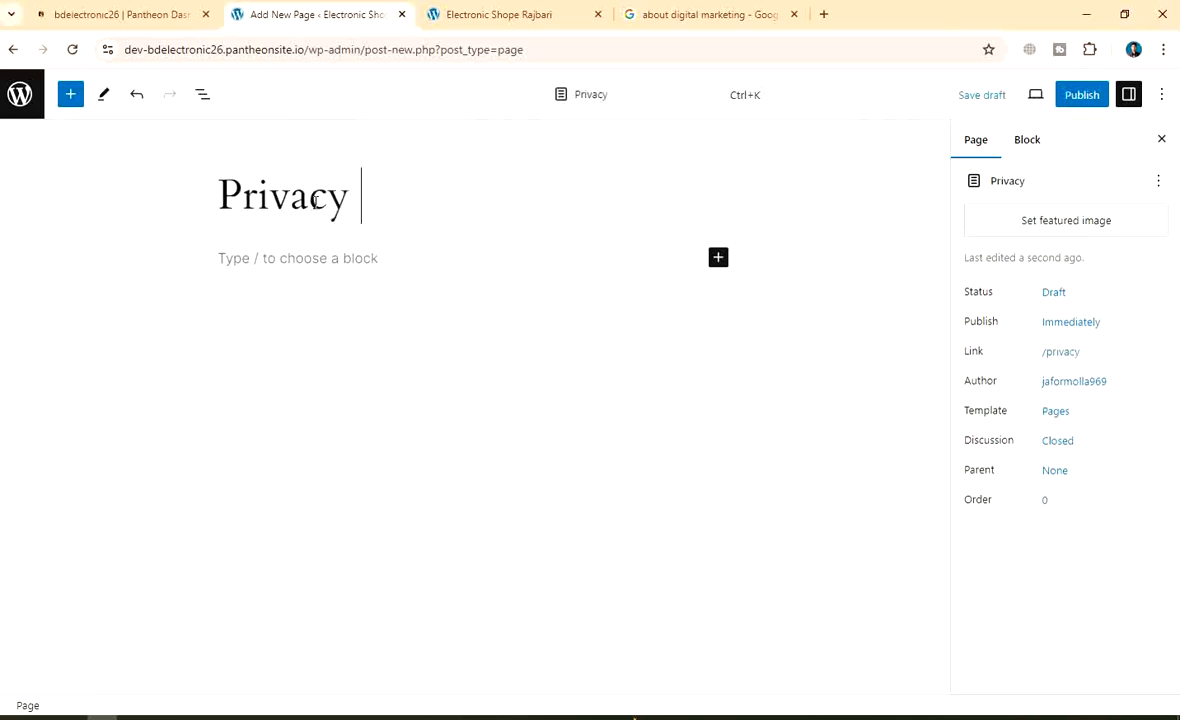
{"action": "type", "text": "policy"}
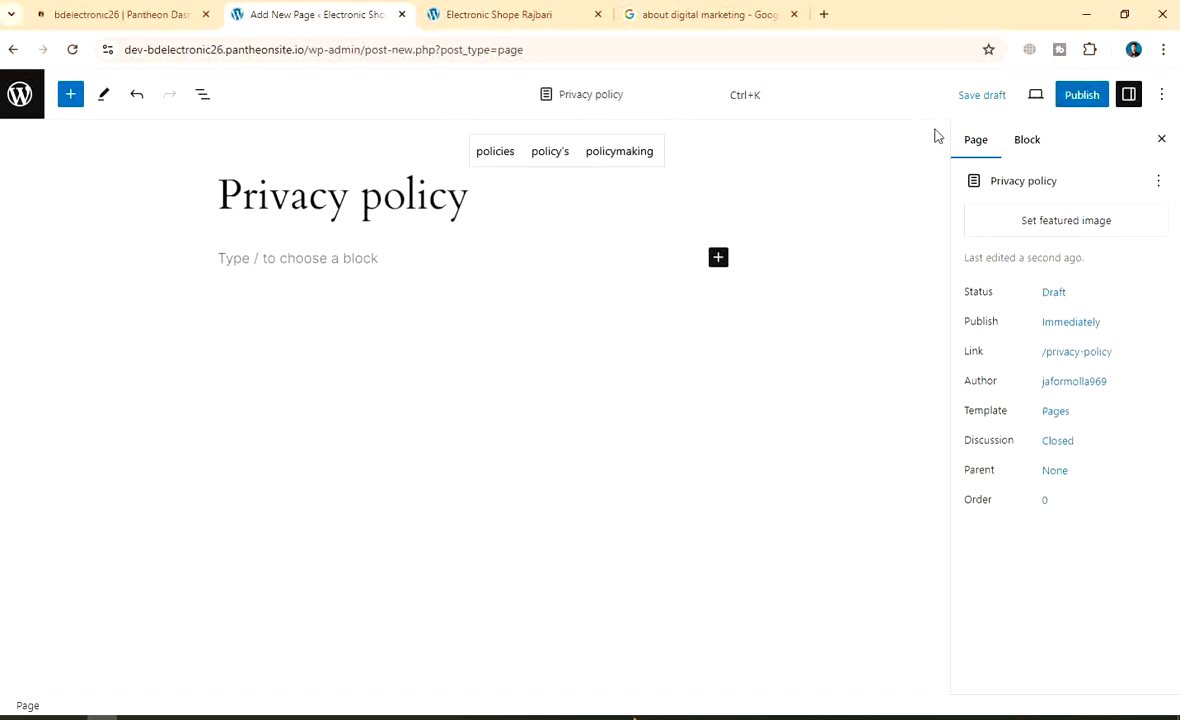
{"action": "left_click", "coordinate": [1085, 96]}
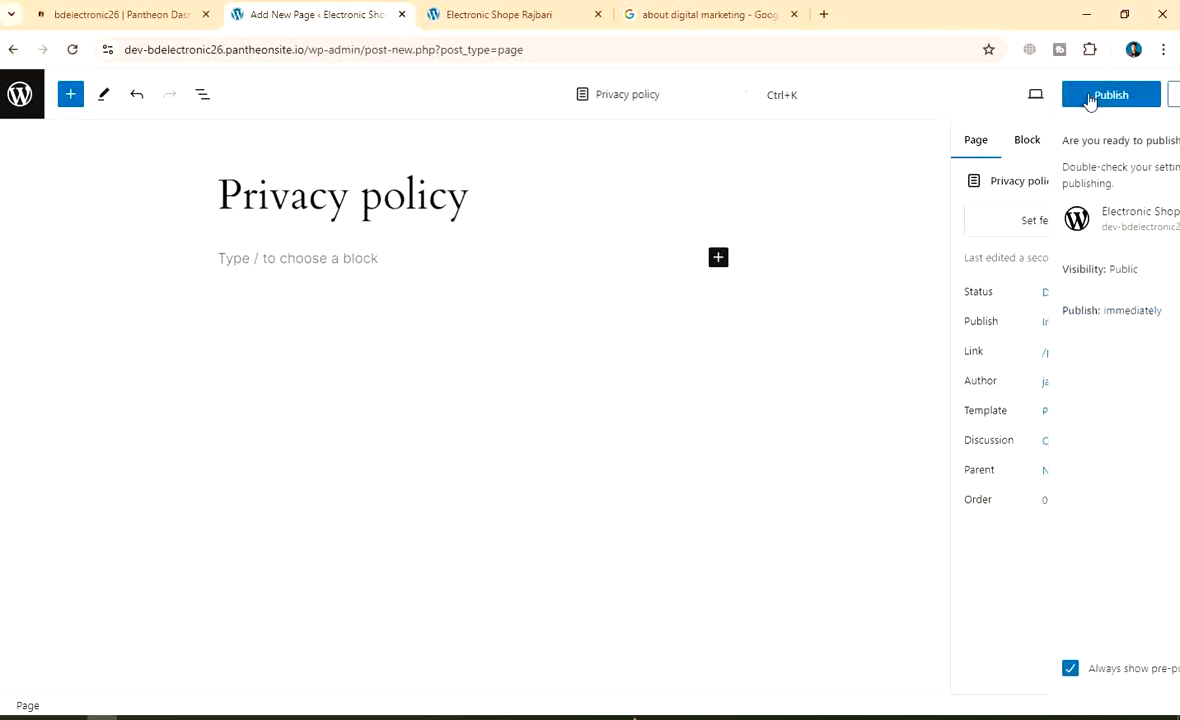
{"action": "left_click", "coordinate": [1015, 94]}
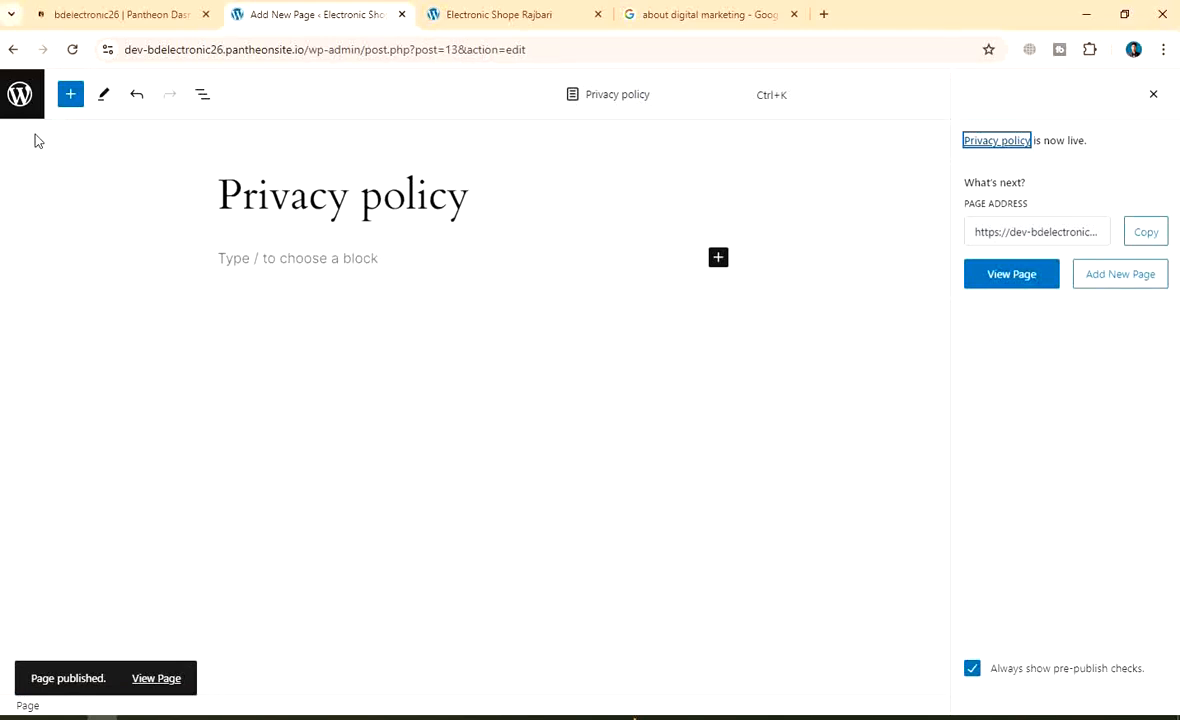
{"action": "left_click", "coordinate": [24, 102]}
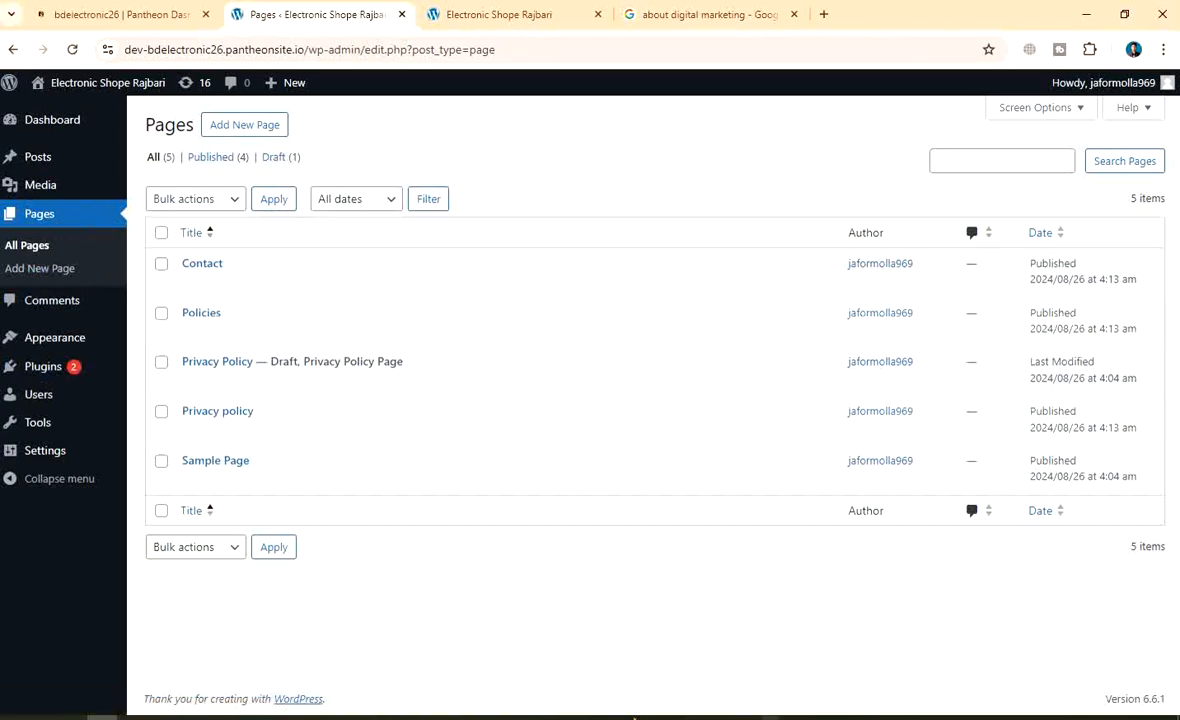
Capture the Pages screen, boxing Pages and Add New Page with an arrow and boxed 'Click add new page' note
{"action": "key", "text": "Print"}
{"action": "left_click_drag", "start_coordinate": [1, 2], "coordinate": [1179, 719]}
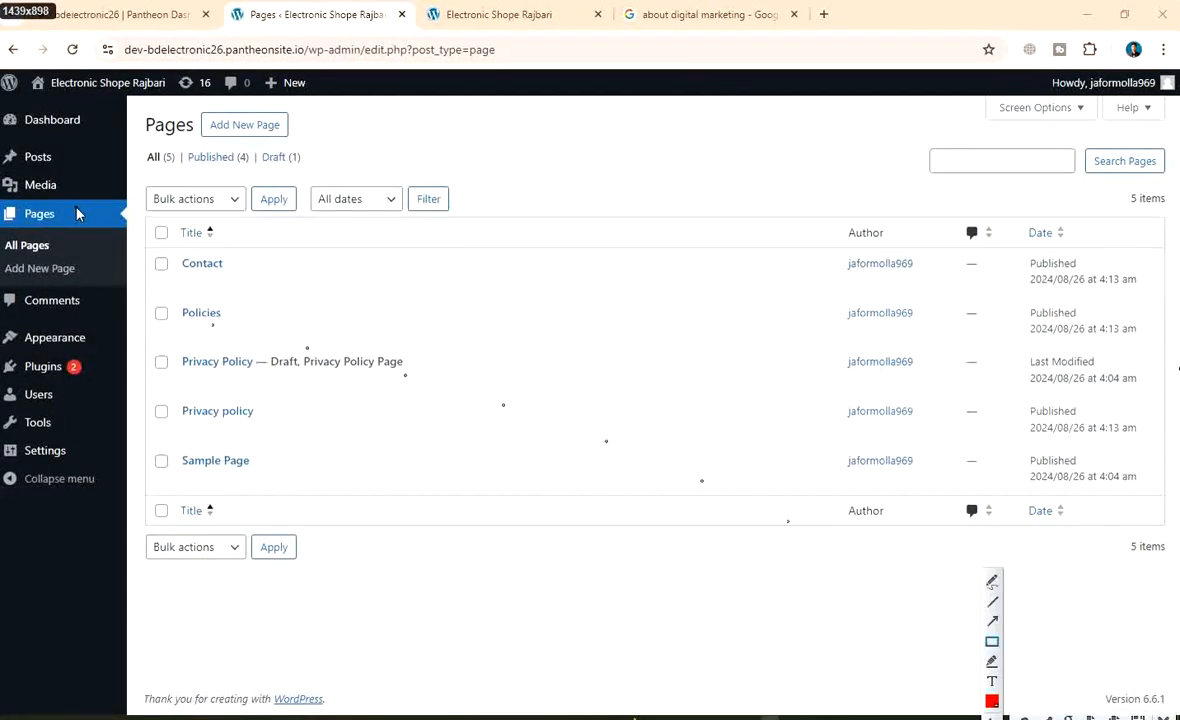
{"action": "left_click_drag", "start_coordinate": [2, 202], "coordinate": [121, 231]}
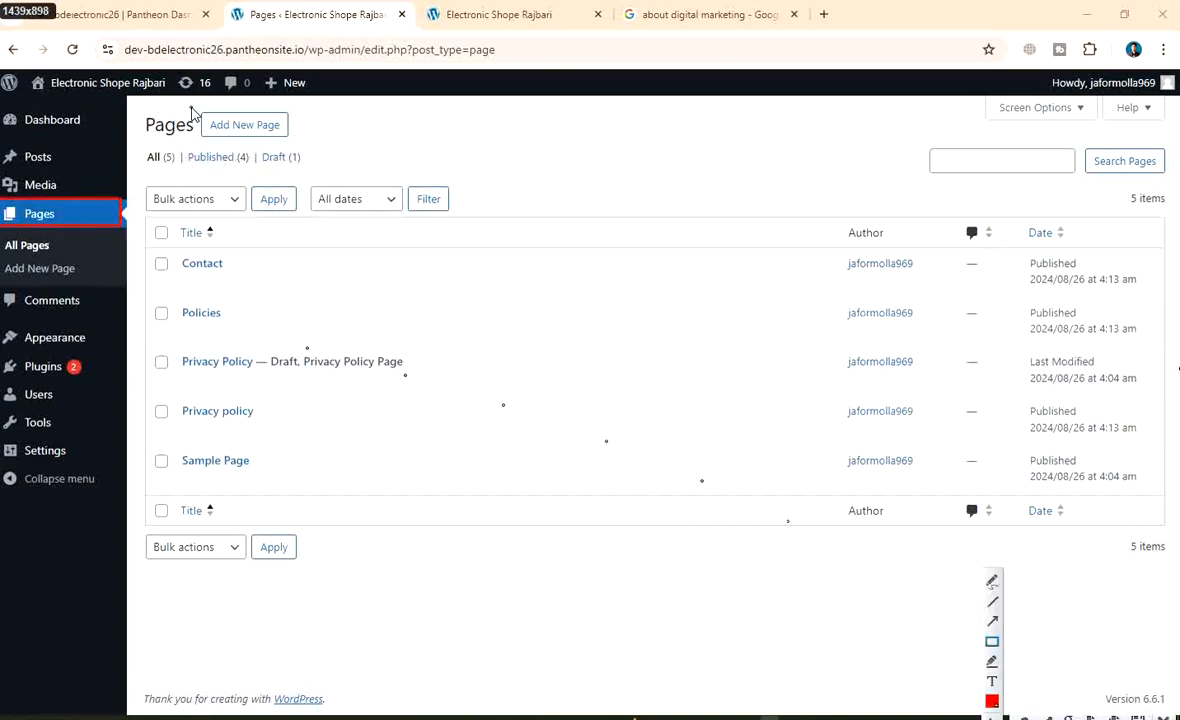
{"action": "mouse_move", "coordinate": [189, 107]}
{"action": "left_mouse_down"}
{"action": "mouse_move", "coordinate": [234, 110]}
{"action": "mouse_move", "coordinate": [305, 149]}
{"action": "left_mouse_up"}
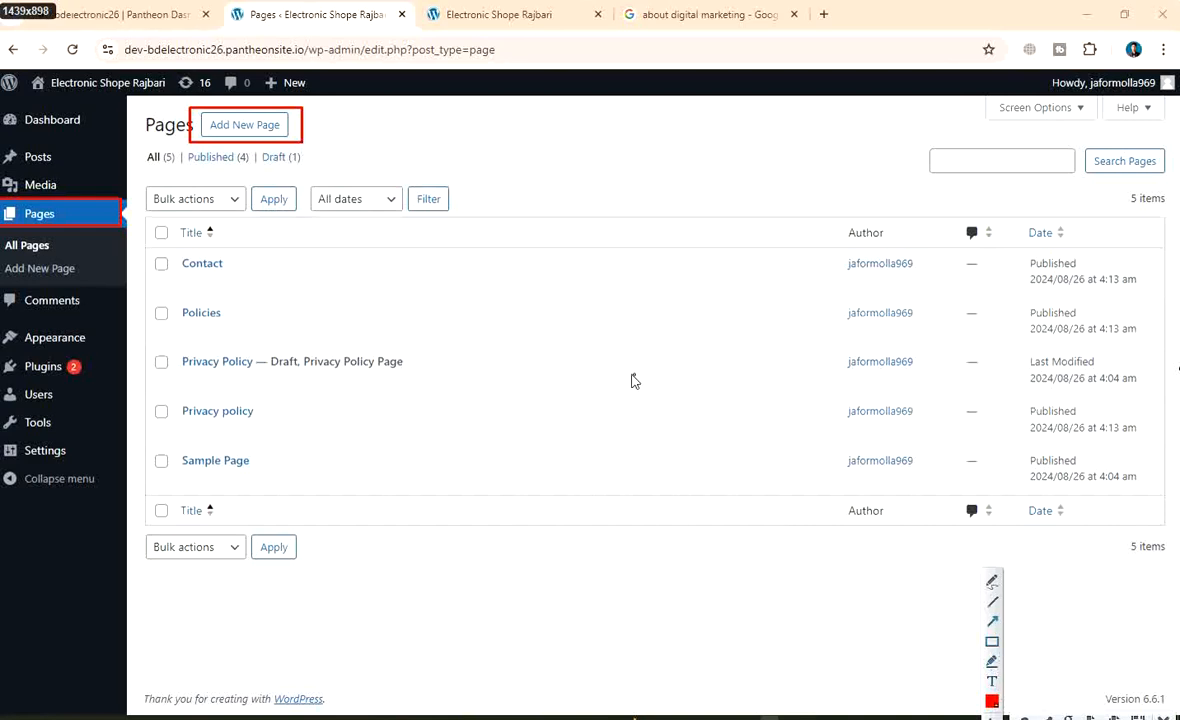
{"action": "mouse_move", "coordinate": [614, 375]}
{"action": "left_mouse_down"}
{"action": "mouse_move", "coordinate": [582, 340]}
{"action": "mouse_move", "coordinate": [312, 176]}
{"action": "mouse_move", "coordinate": [310, 149]}
{"action": "left_mouse_up"}
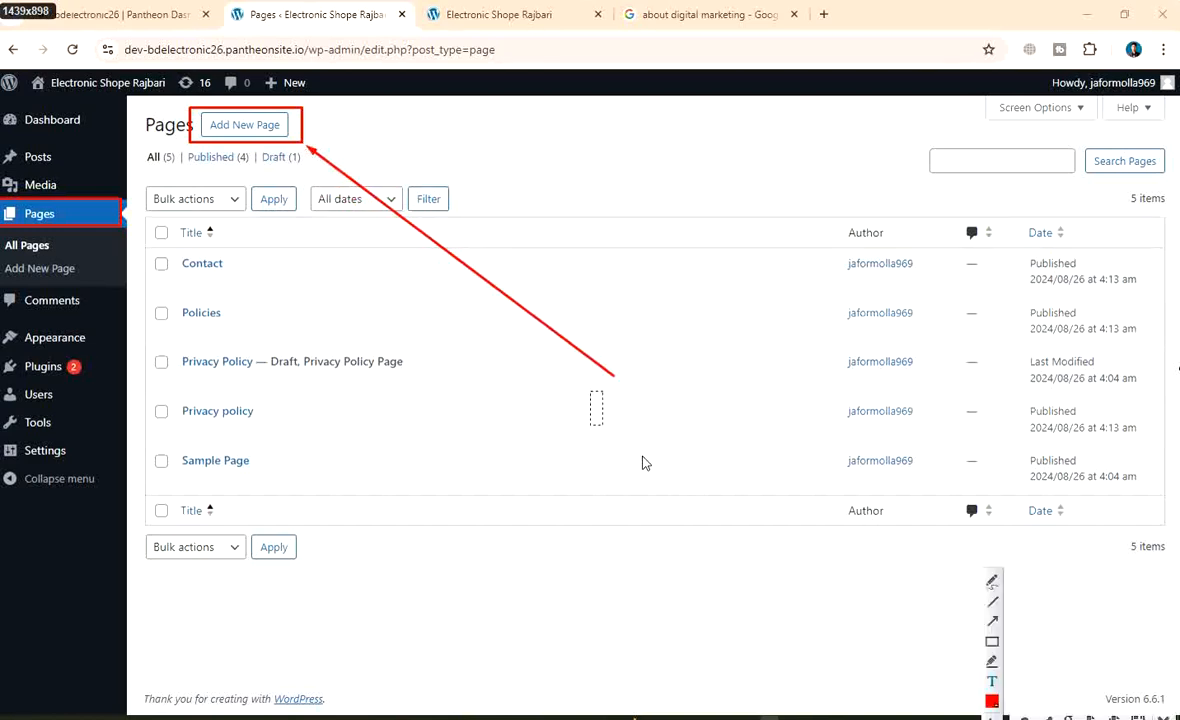
{"action": "type", "text": "Click add ne"}
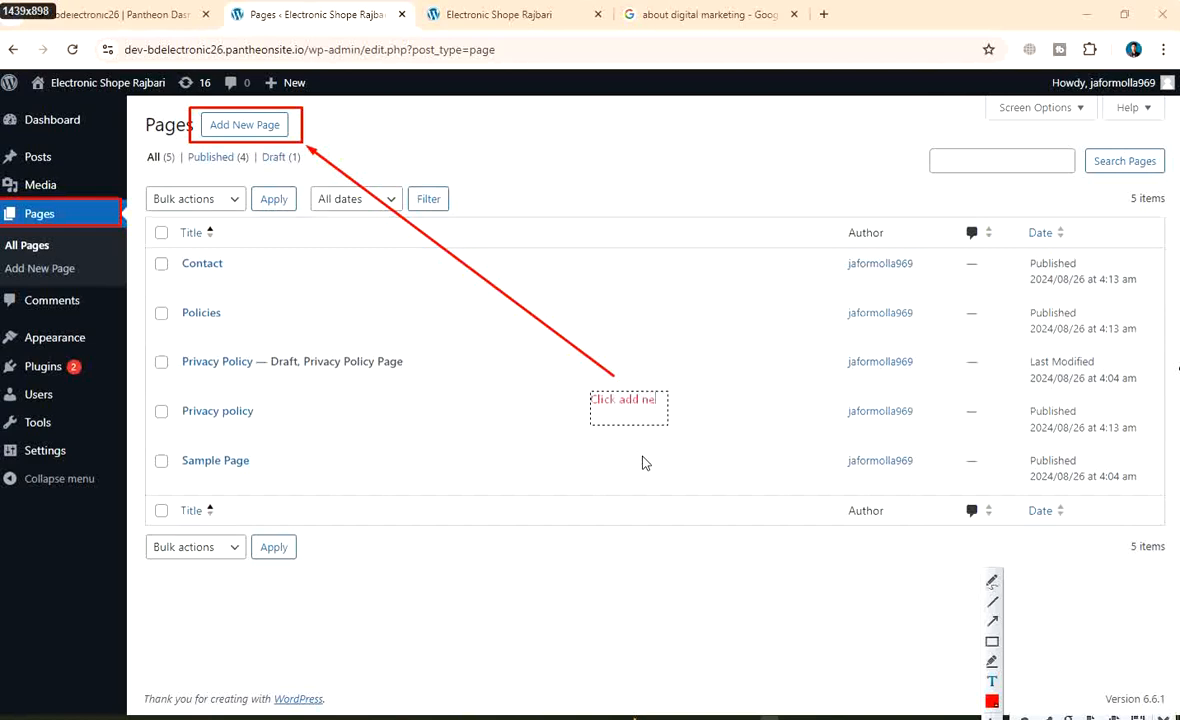
{"action": "type", "text": "w page"}
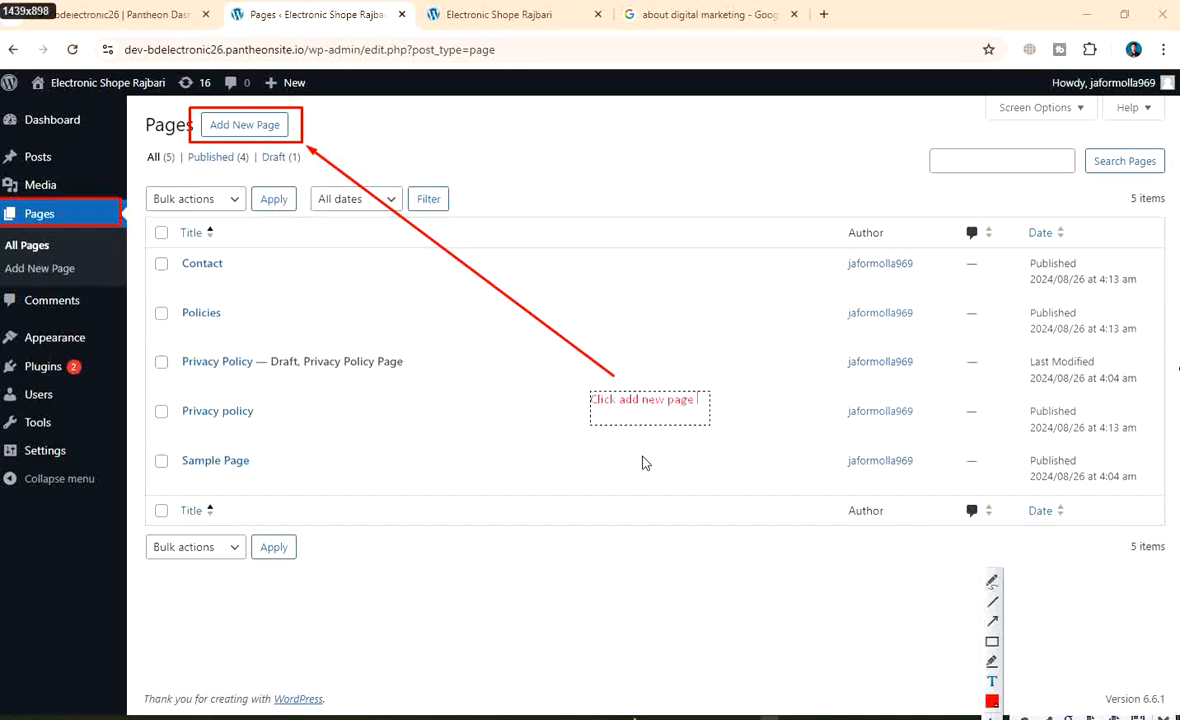
{"action": "left_click", "coordinate": [991, 644]}
{"action": "left_click_drag", "start_coordinate": [556, 377], "coordinate": [726, 425]}
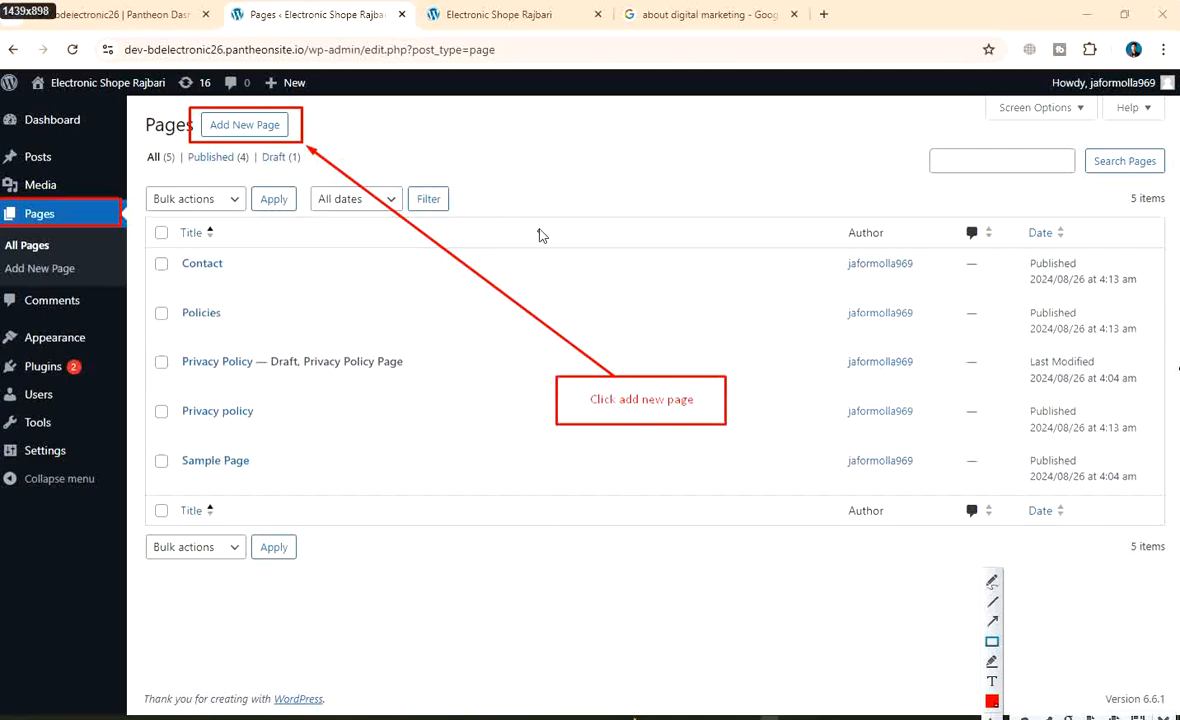
Save the annotated capture as PNG 'Wordpress page create 1'
{"action": "right_click", "coordinate": [490, 150]}
{"action": "left_click", "coordinate": [575, 219]}
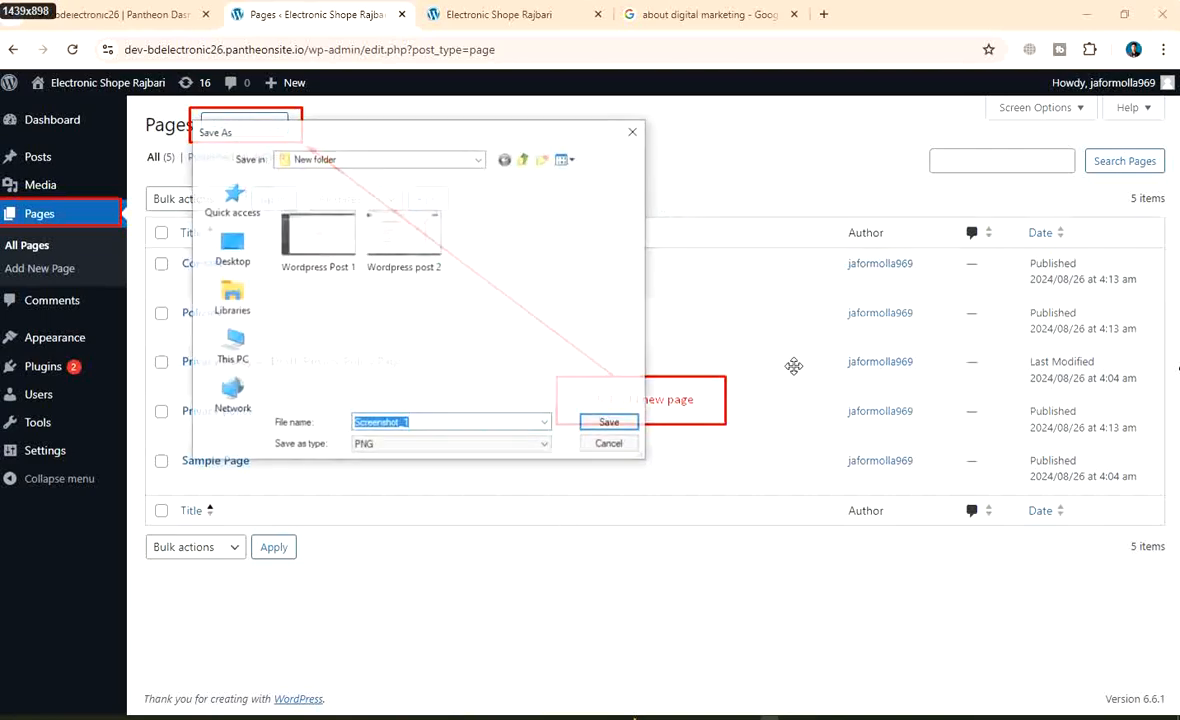
{"action": "key", "text": "BackSpace"}
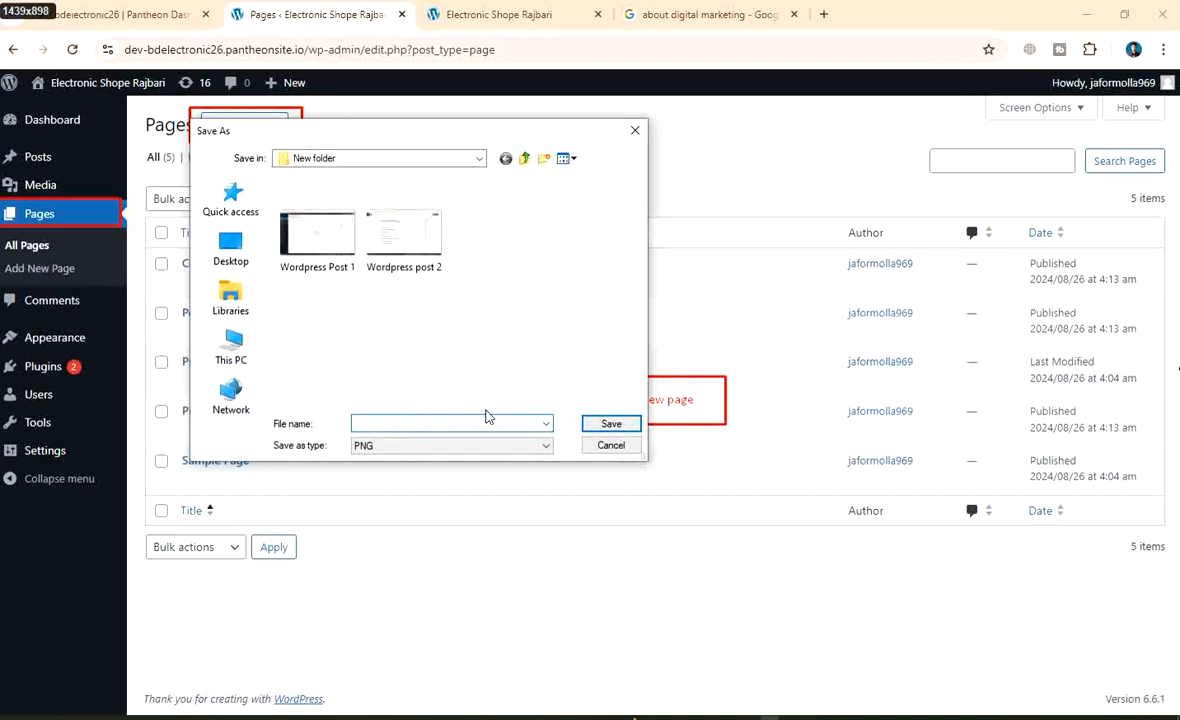
{"action": "type", "text": "Wordp"}
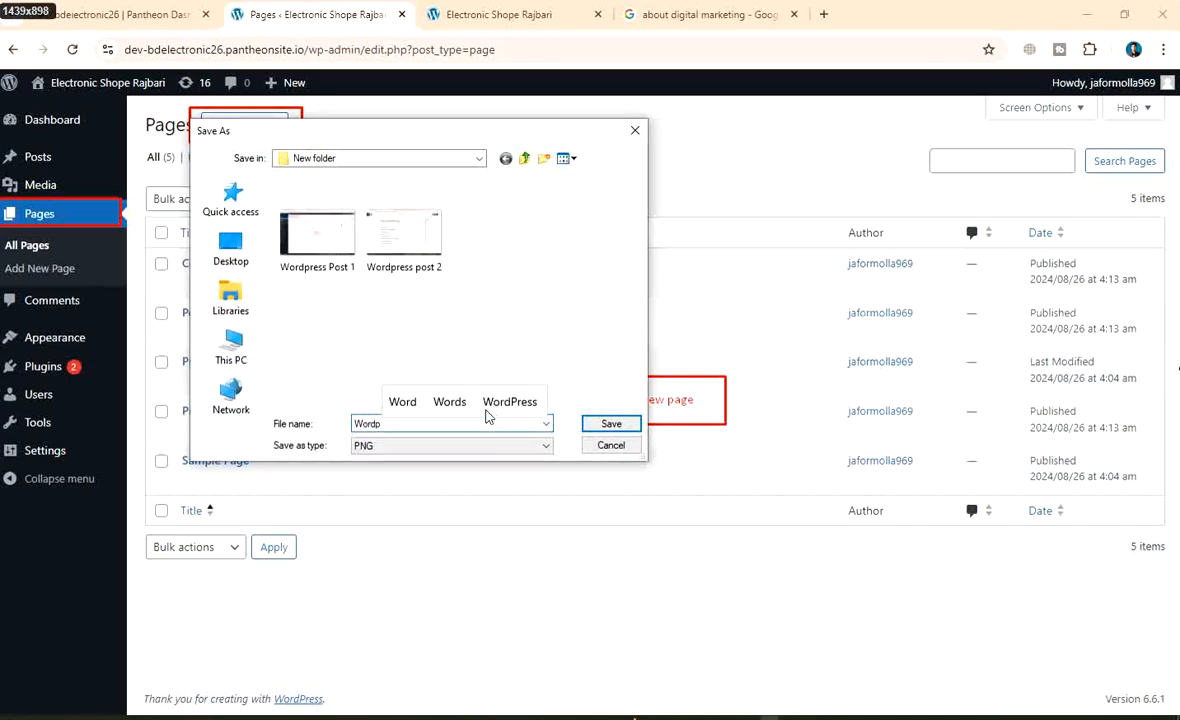
{"action": "type", "text": "ress pag"}
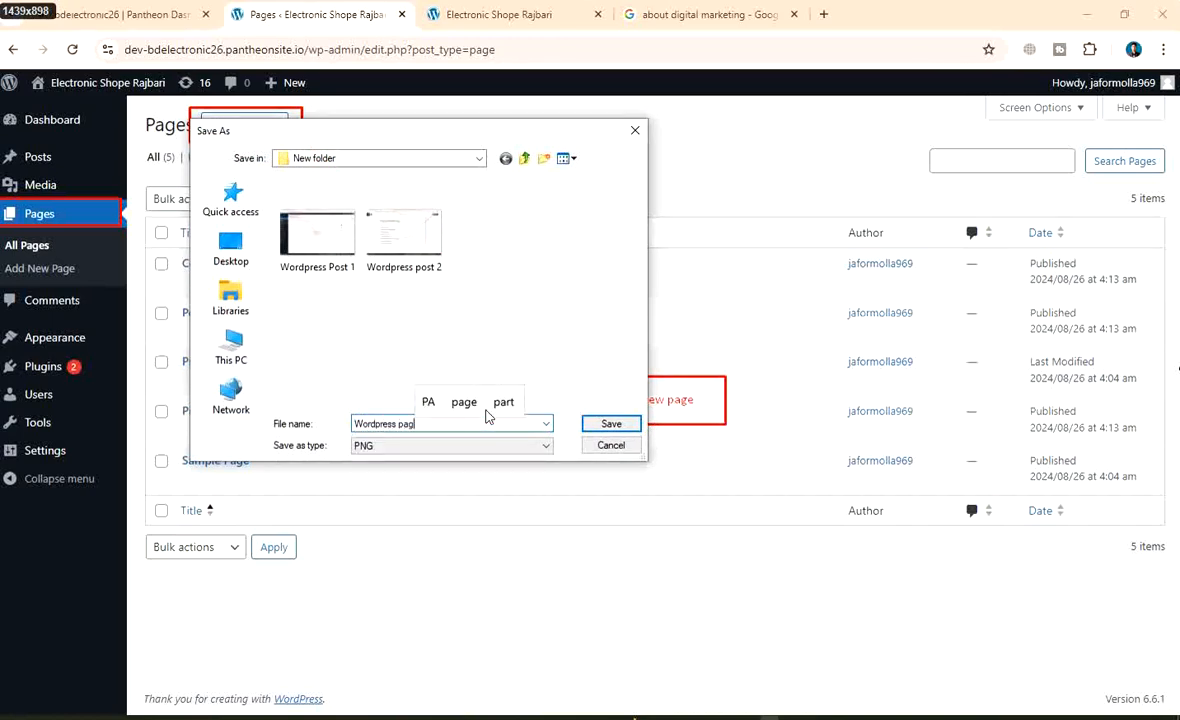
{"action": "type", "text": "e v"}
{"action": "key", "text": "BackSpace"}
{"action": "type", "text": "c"}
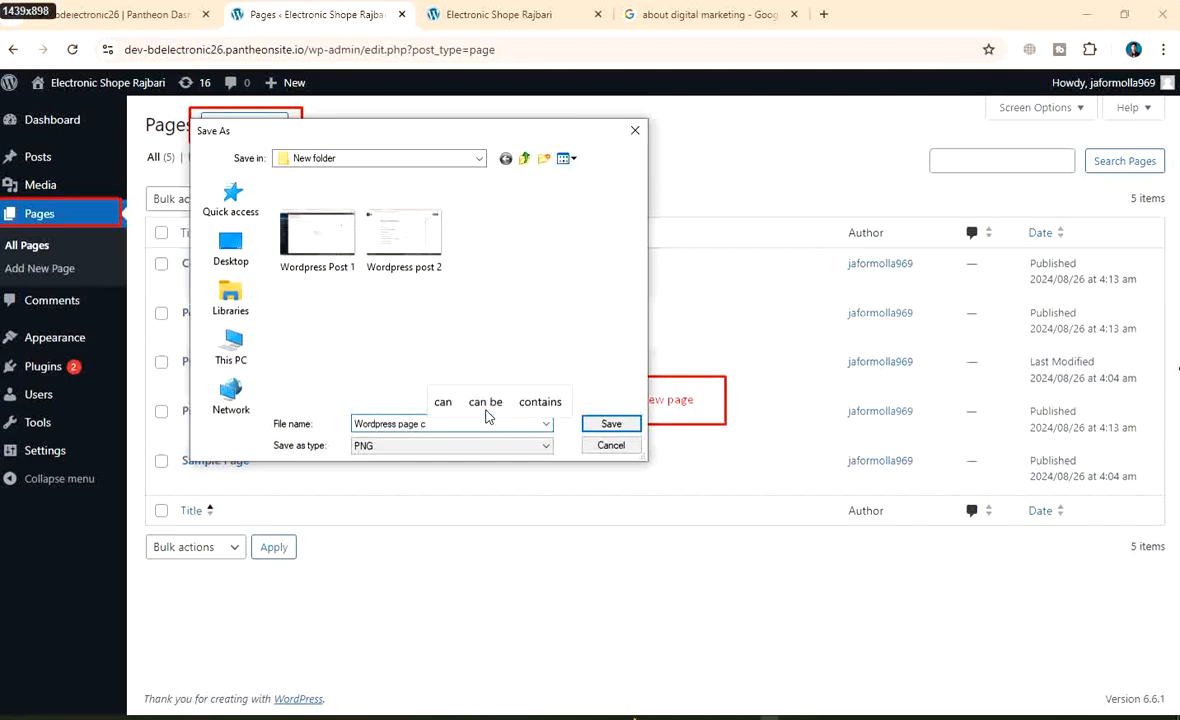
{"action": "type", "text": "reate 1"}
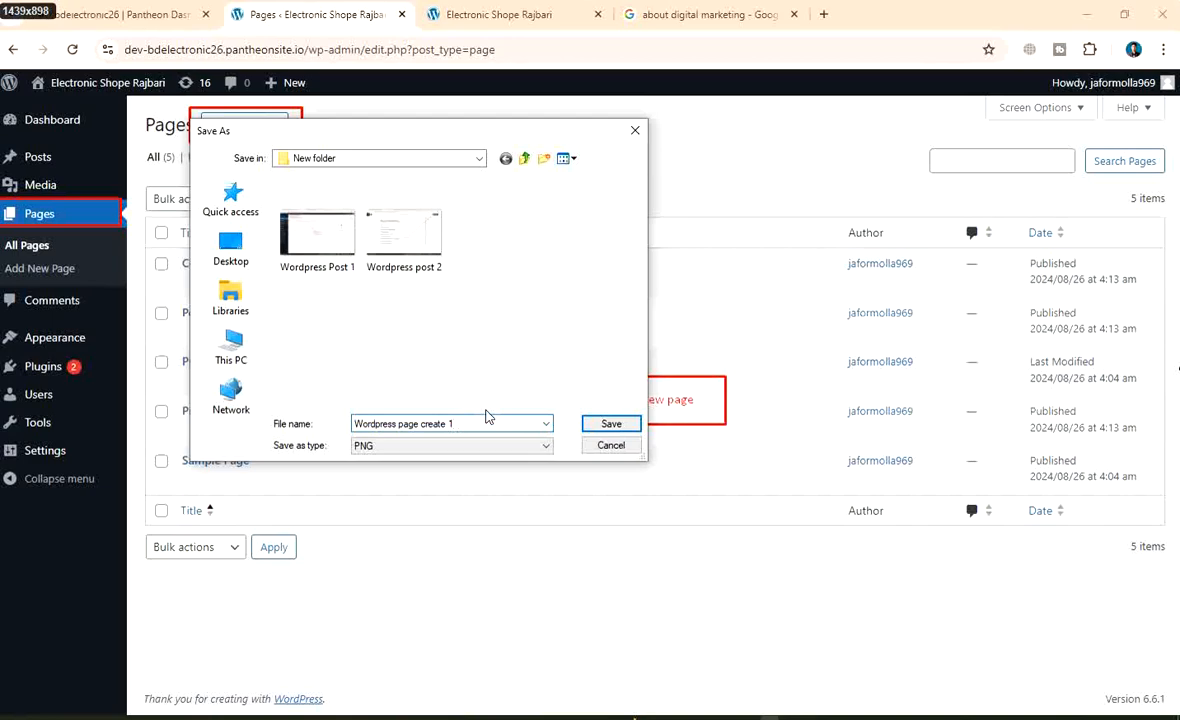
{"action": "left_click", "coordinate": [607, 424]}
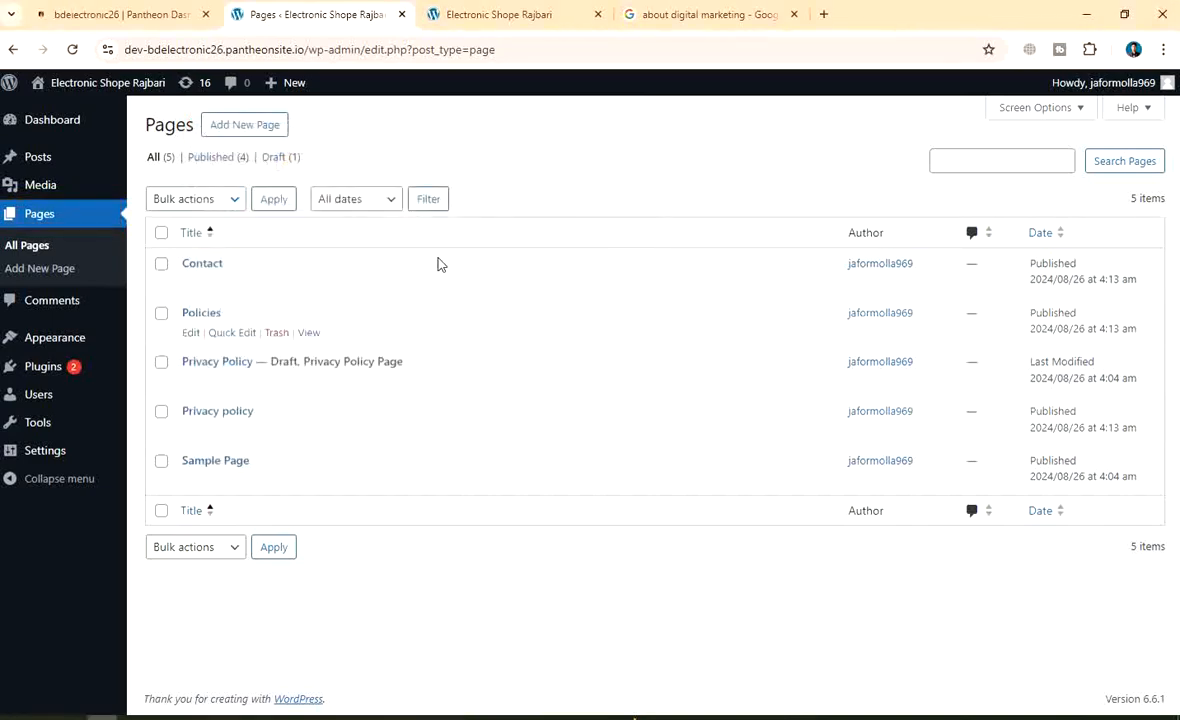
{"action": "left_click", "coordinate": [249, 130]}
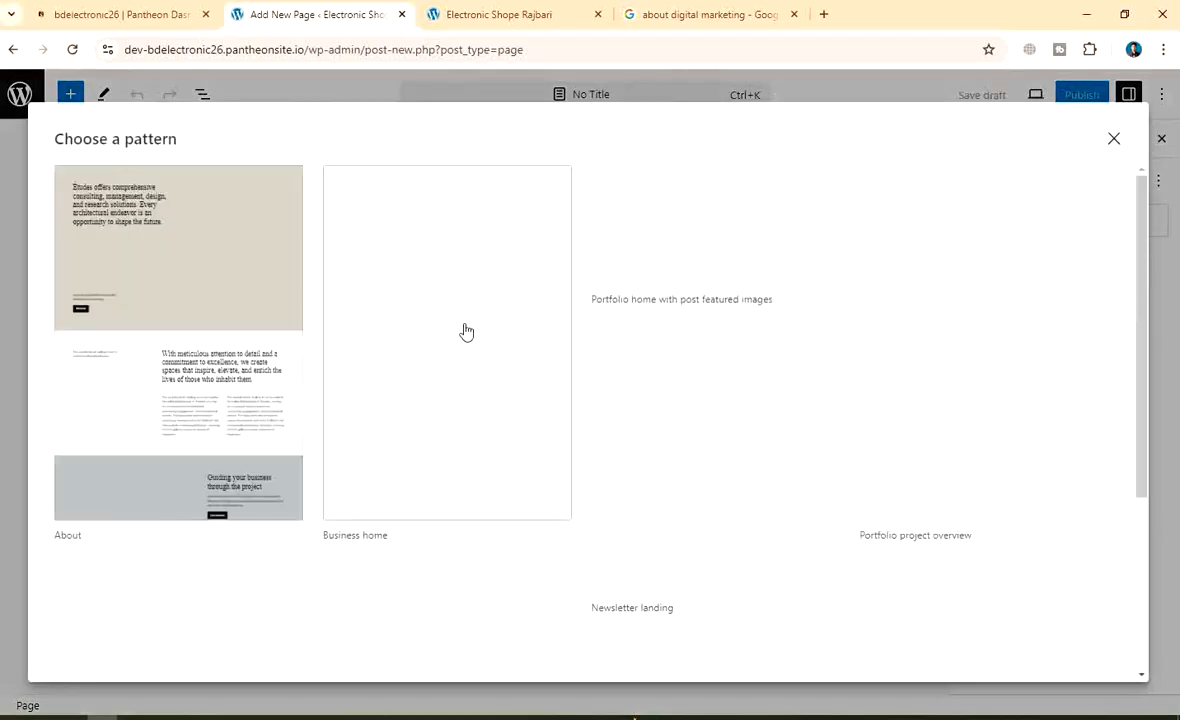
Publish a blank page titled 'Terms and conditions'
{"action": "left_click", "coordinate": [1113, 138]}
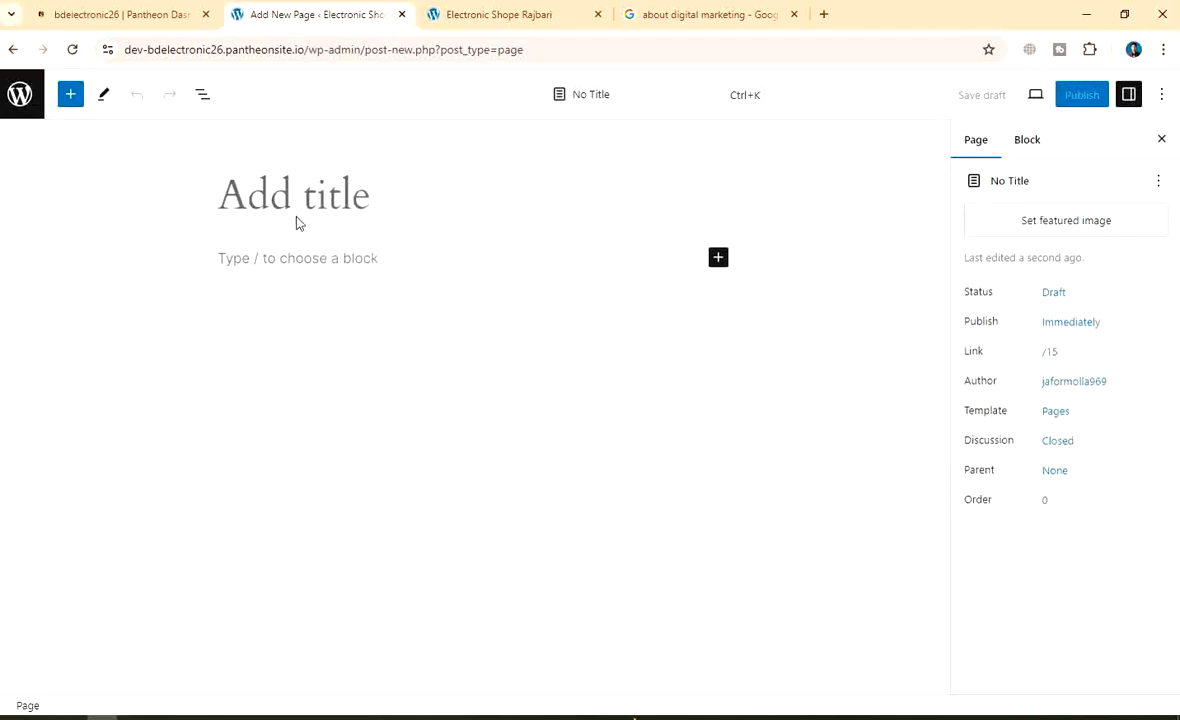
{"action": "type", "text": "Tr"}
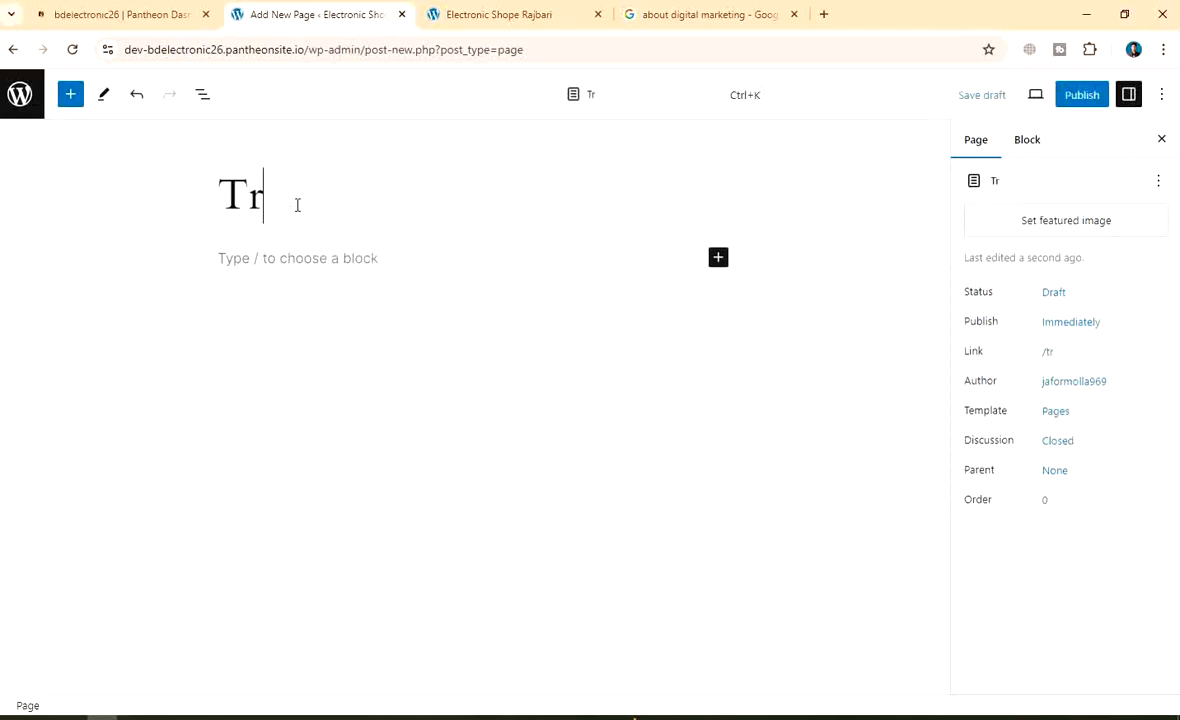
{"action": "key", "text": "BackSpace"}
{"action": "type", "text": "erms a"}
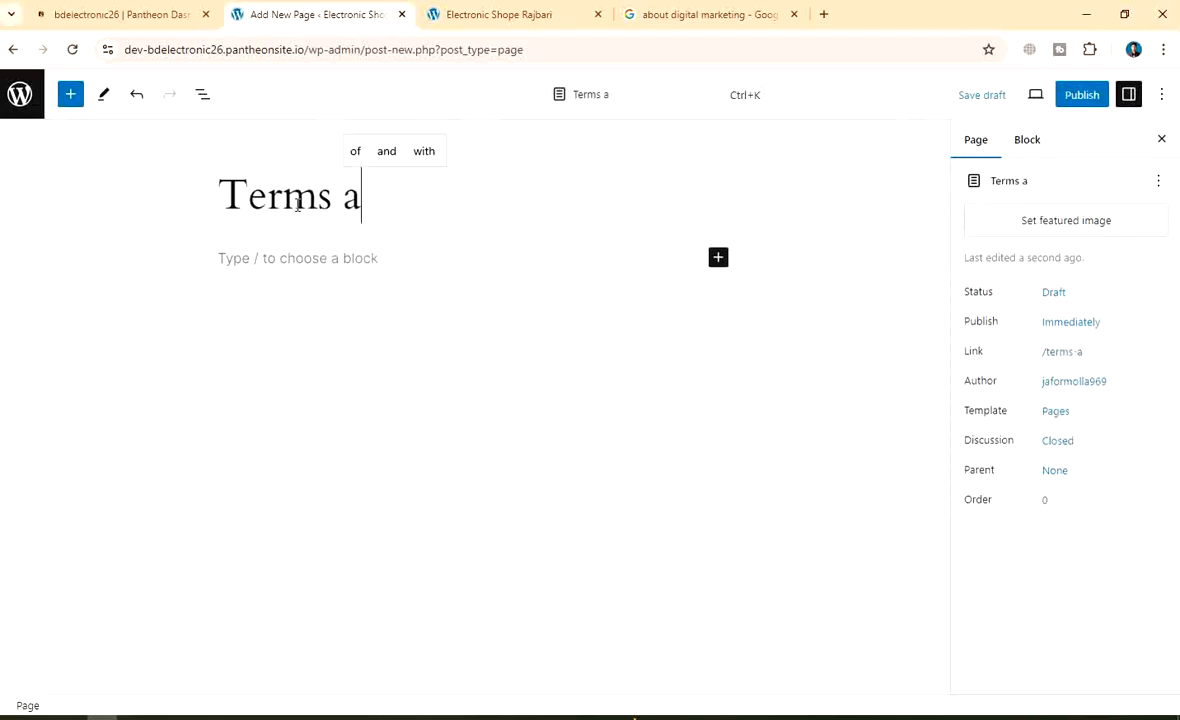
{"action": "type", "text": "nd cond"}
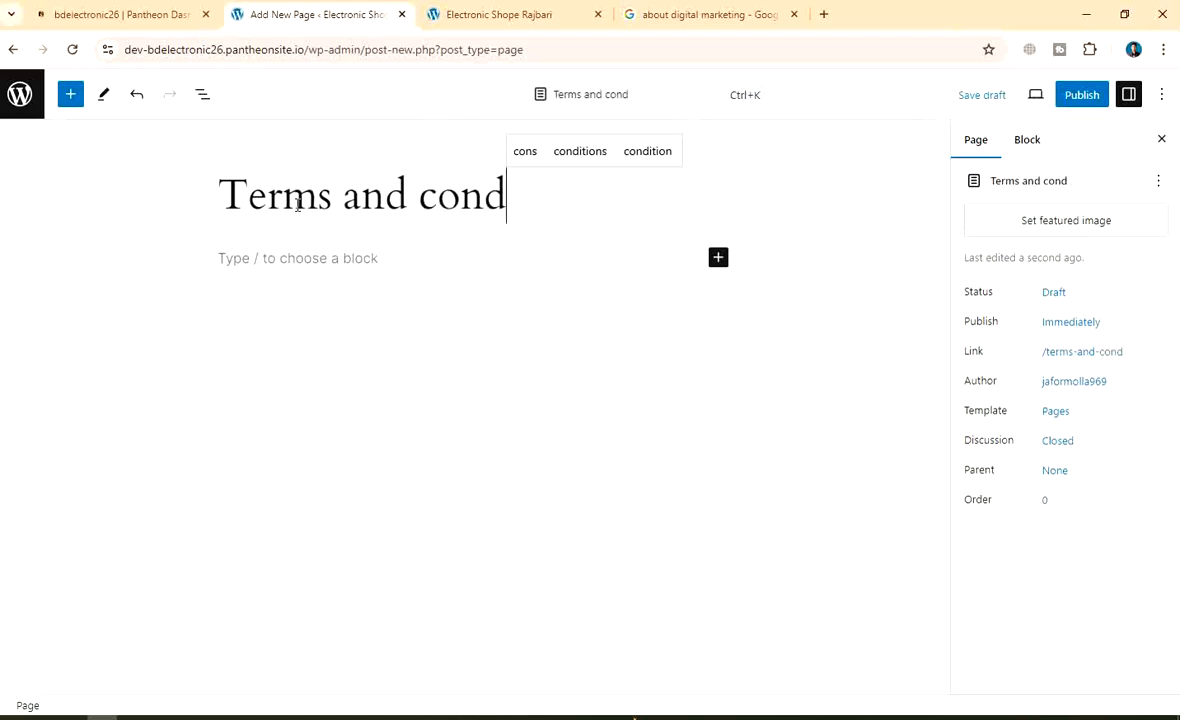
{"action": "type", "text": "itions"}
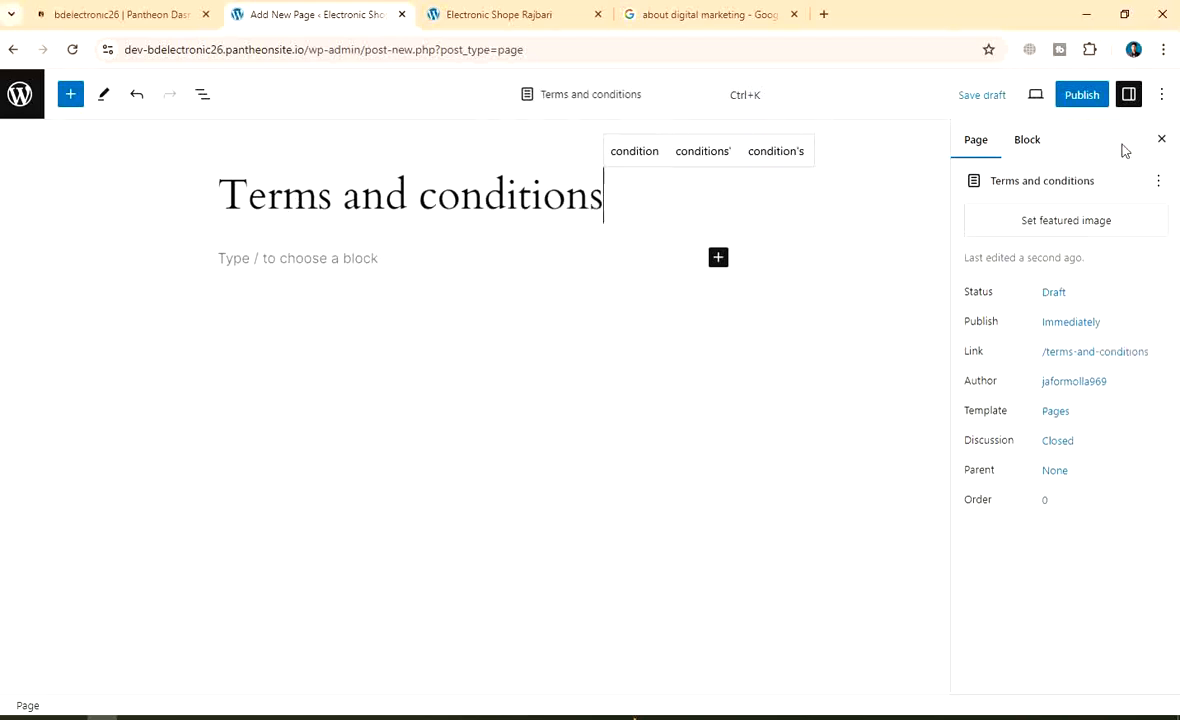
{"action": "left_click", "coordinate": [1092, 100]}
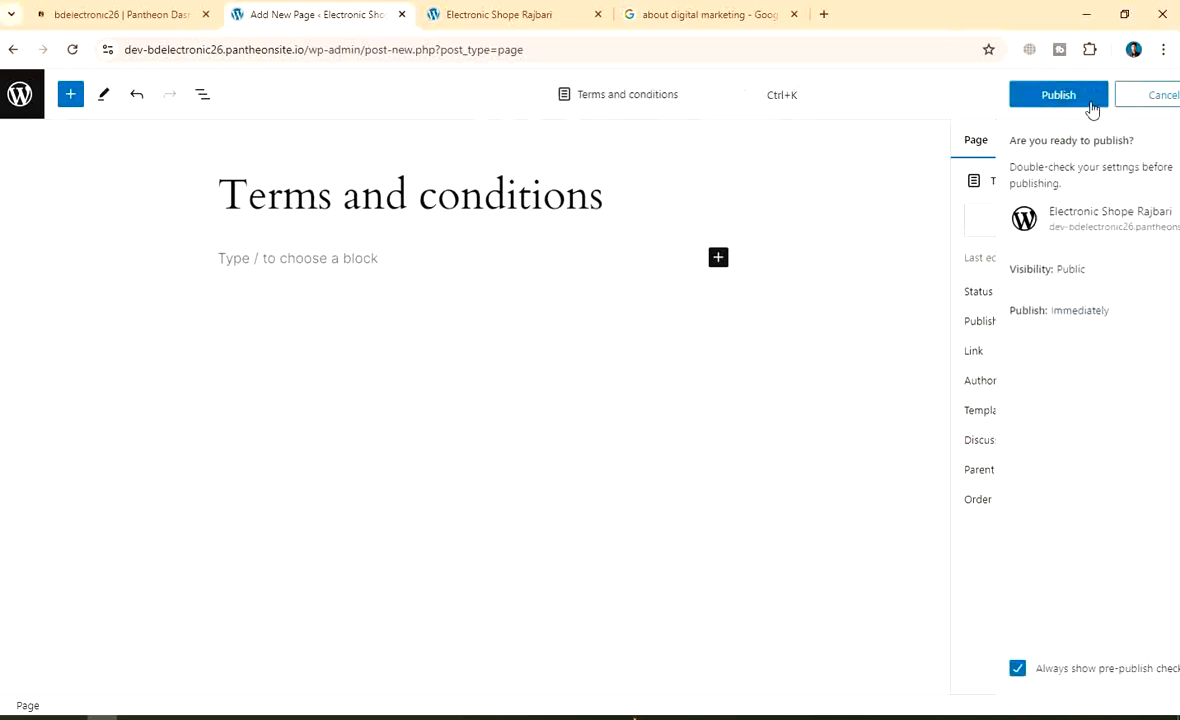
{"action": "left_click", "coordinate": [1028, 97]}
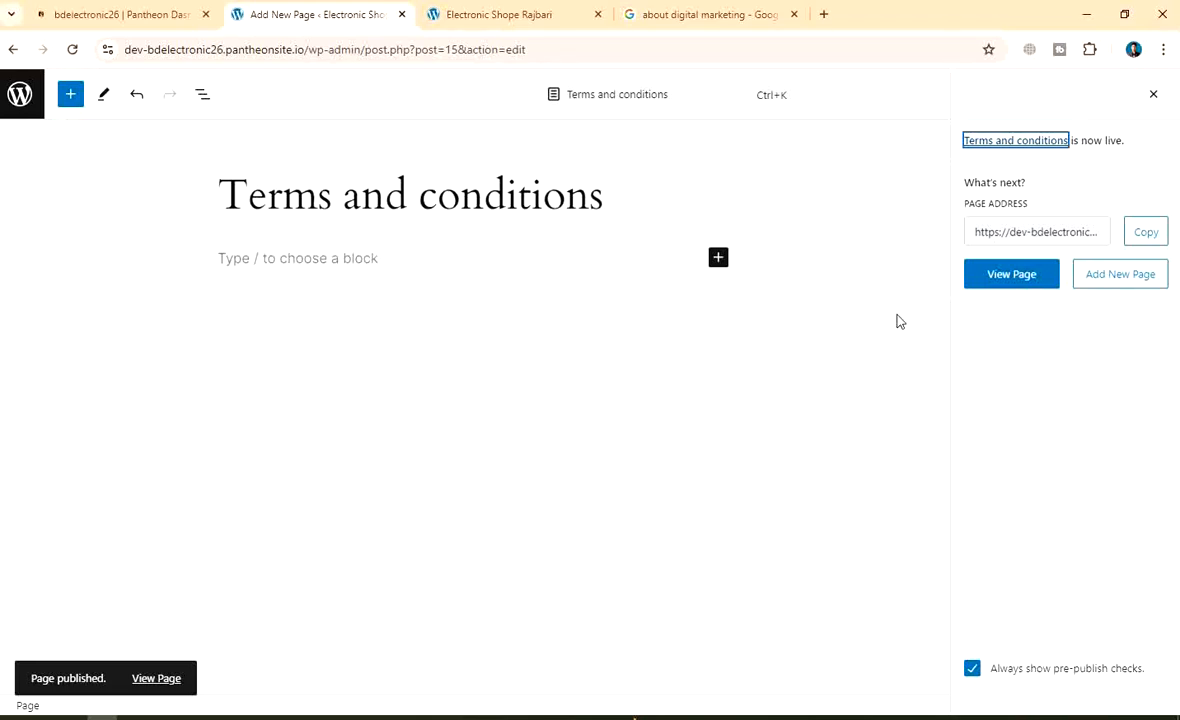
{"action": "left_click", "coordinate": [1124, 277]}
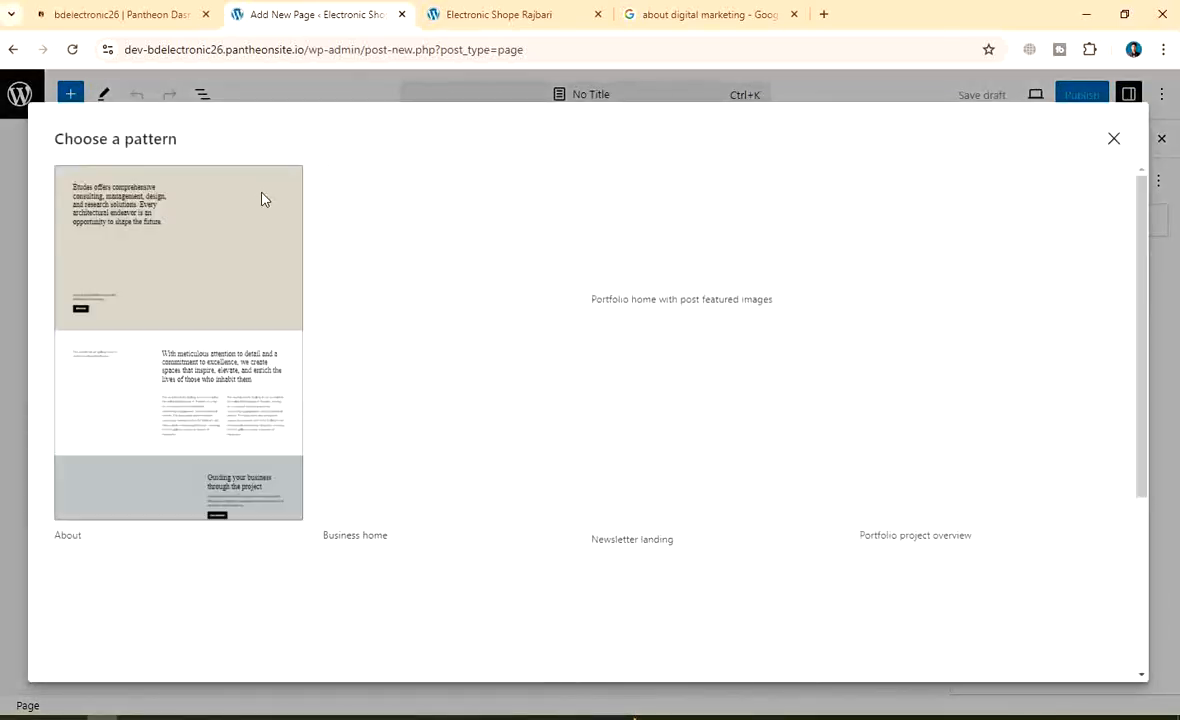
Publish an untitled page whose body text reads 'Shiping Policy'
{"action": "left_click", "coordinate": [1113, 138]}
{"action": "left_click", "coordinate": [294, 259]}
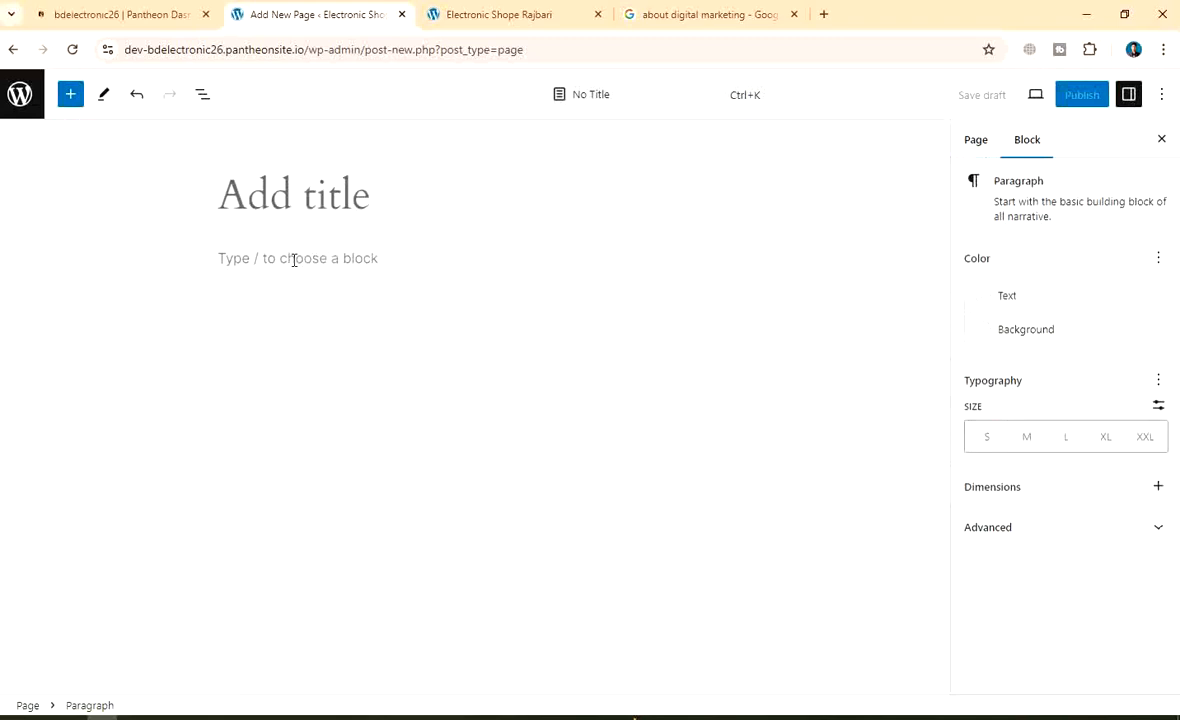
{"action": "type", "text": "Shipi"}
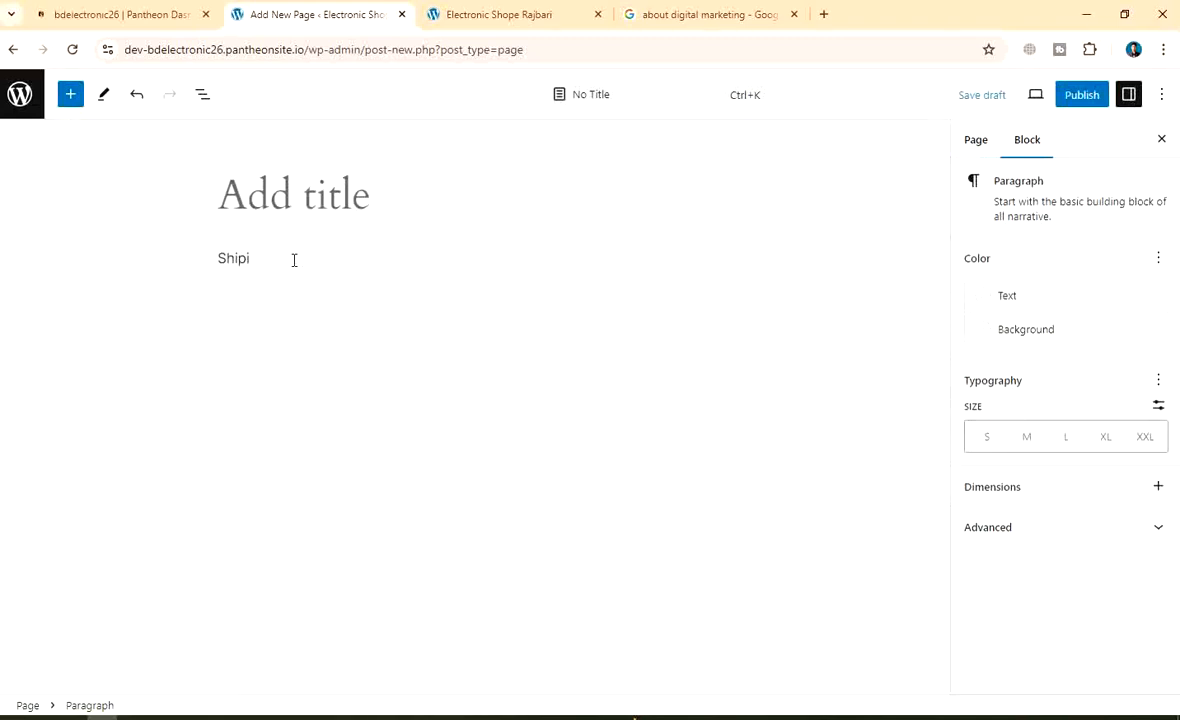
{"action": "type", "text": "ng Policy"}
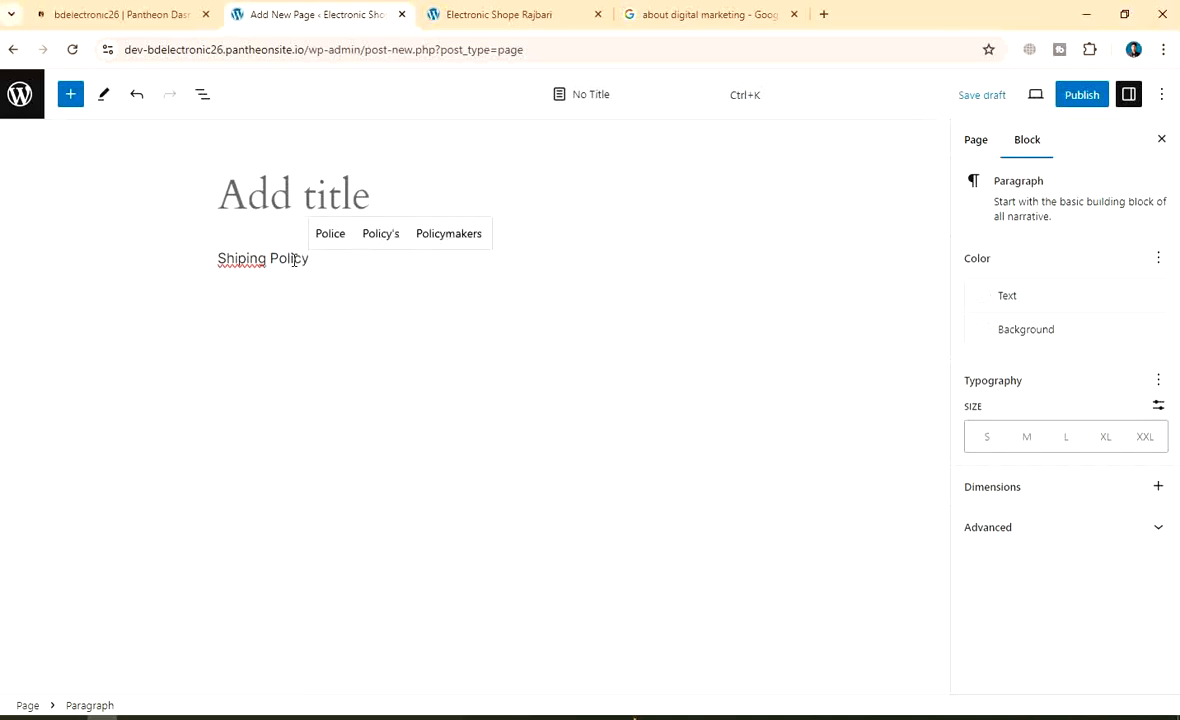
{"action": "left_click", "coordinate": [1084, 97]}
{"action": "left_click", "coordinate": [1057, 96]}
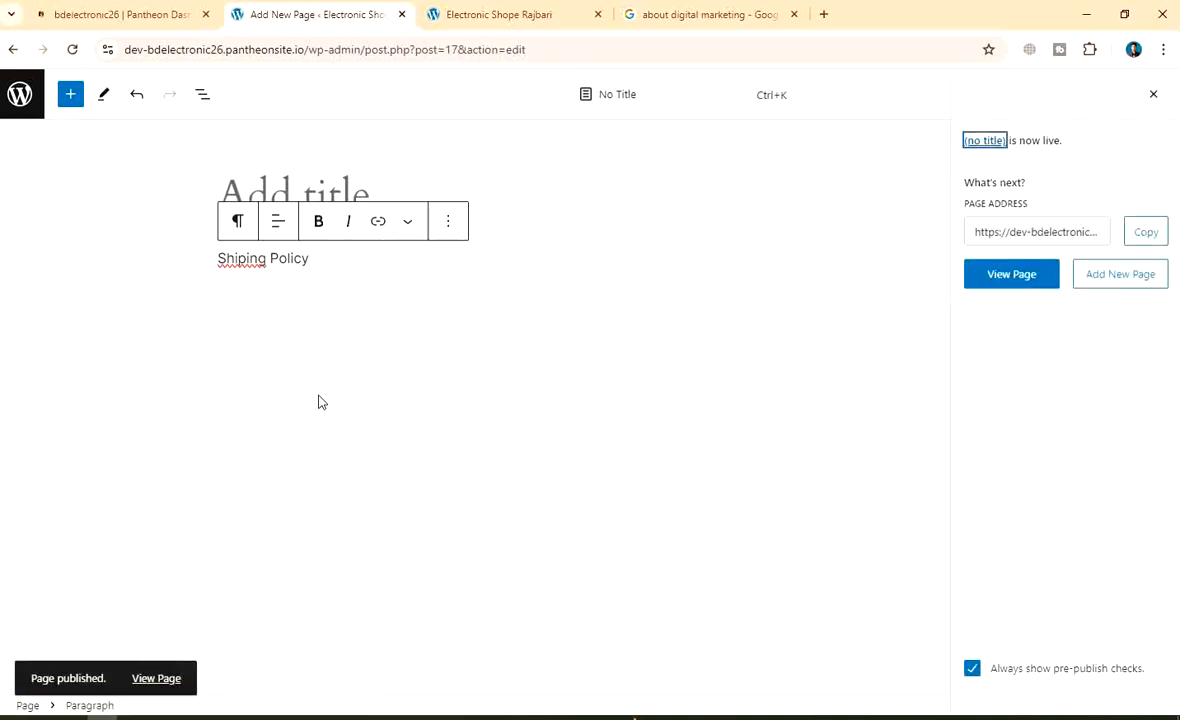
{"action": "left_click", "coordinate": [1106, 278]}
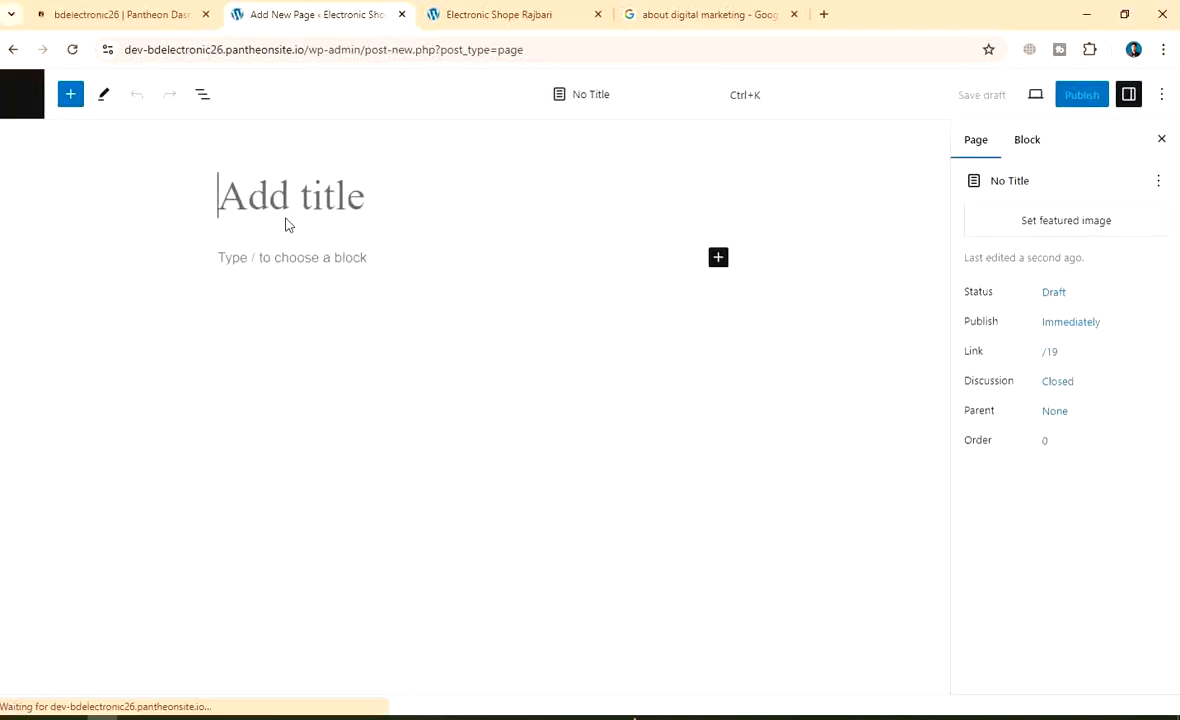
Title the new page 'Refund policy'
{"action": "type", "text": "Ref"}
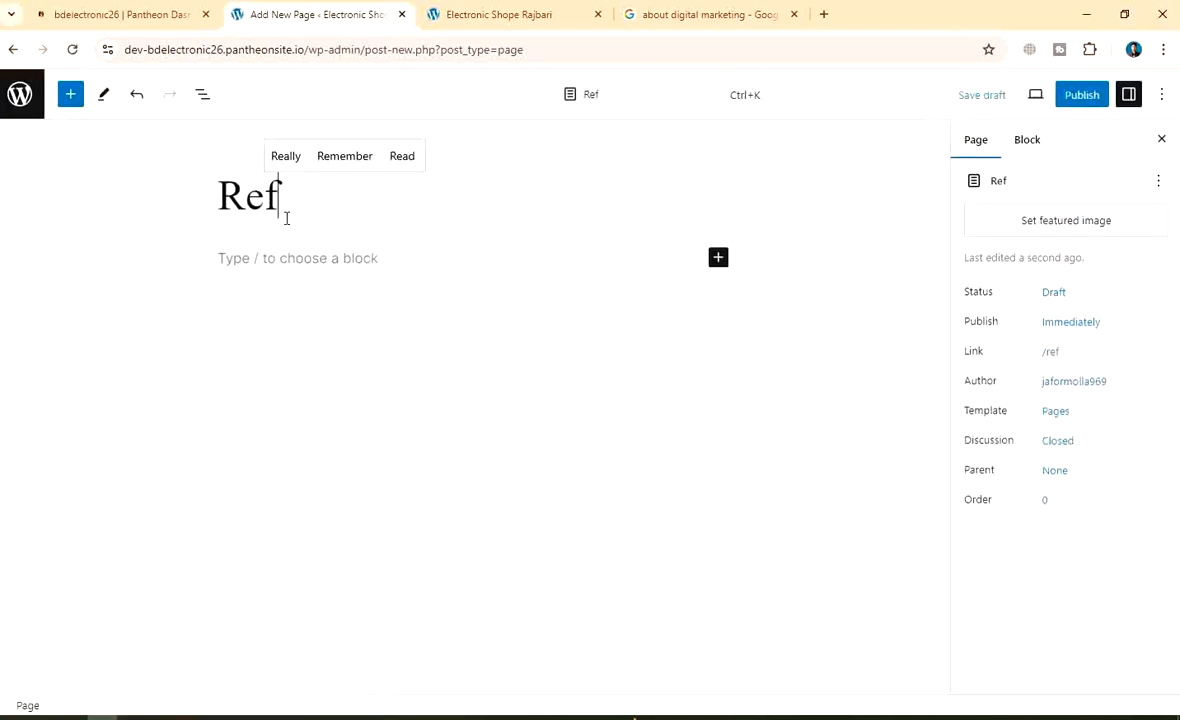
{"action": "type", "text": "und "}
{"action": "type", "text": "pol"}
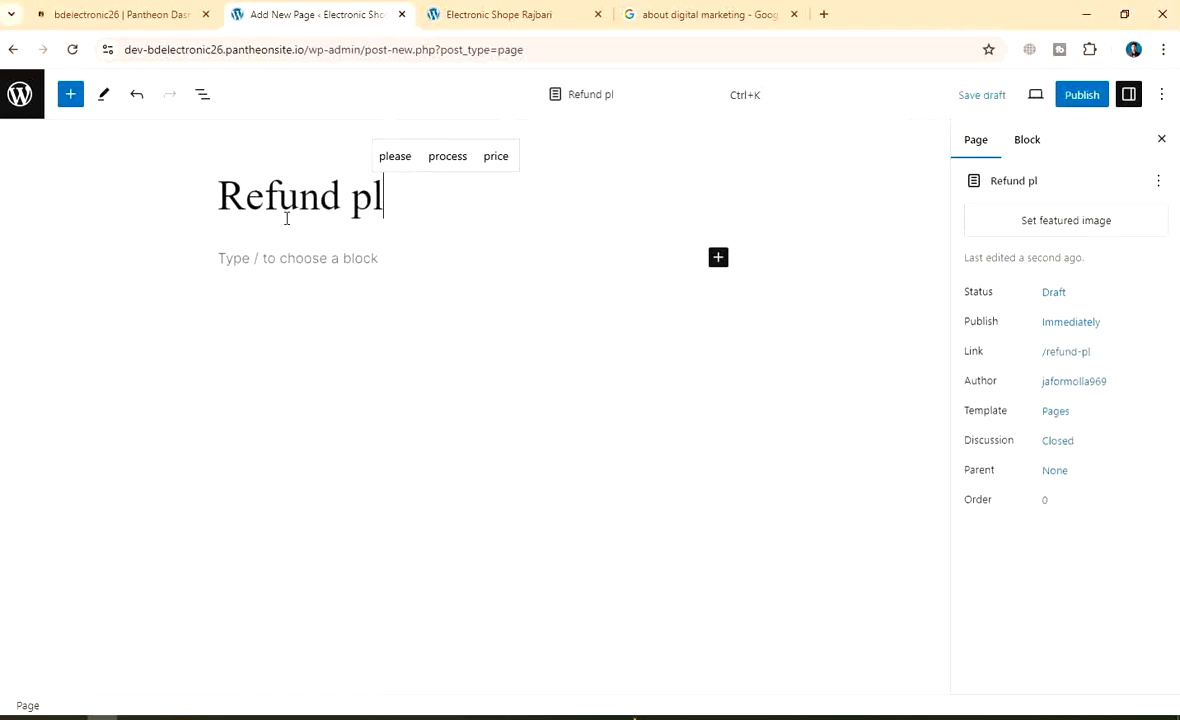
{"action": "key", "text": "BackSpace"}
{"action": "type", "text": "olicy"}
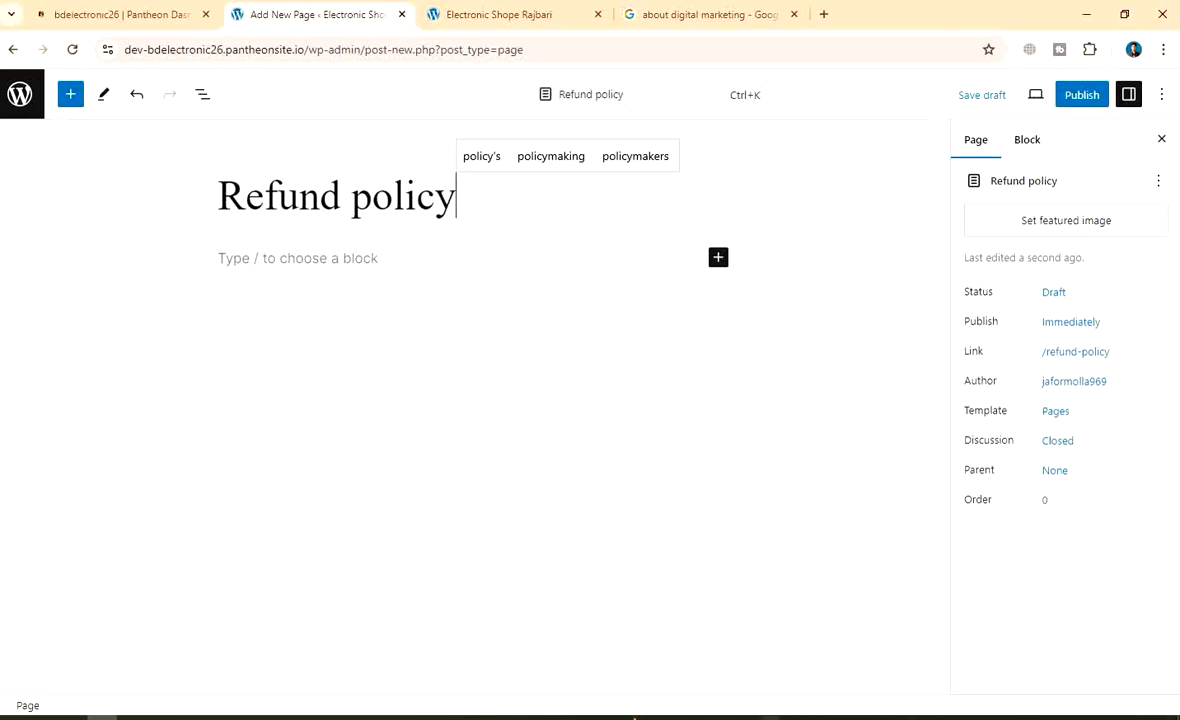
{"action": "left_click", "coordinate": [770, 718]}
Capture the editor, box the Refund policy title, and point an arrow from a boxed 'Page Name' label
{"action": "left_click_drag", "start_coordinate": [5, 9], "coordinate": [1178, 718]}
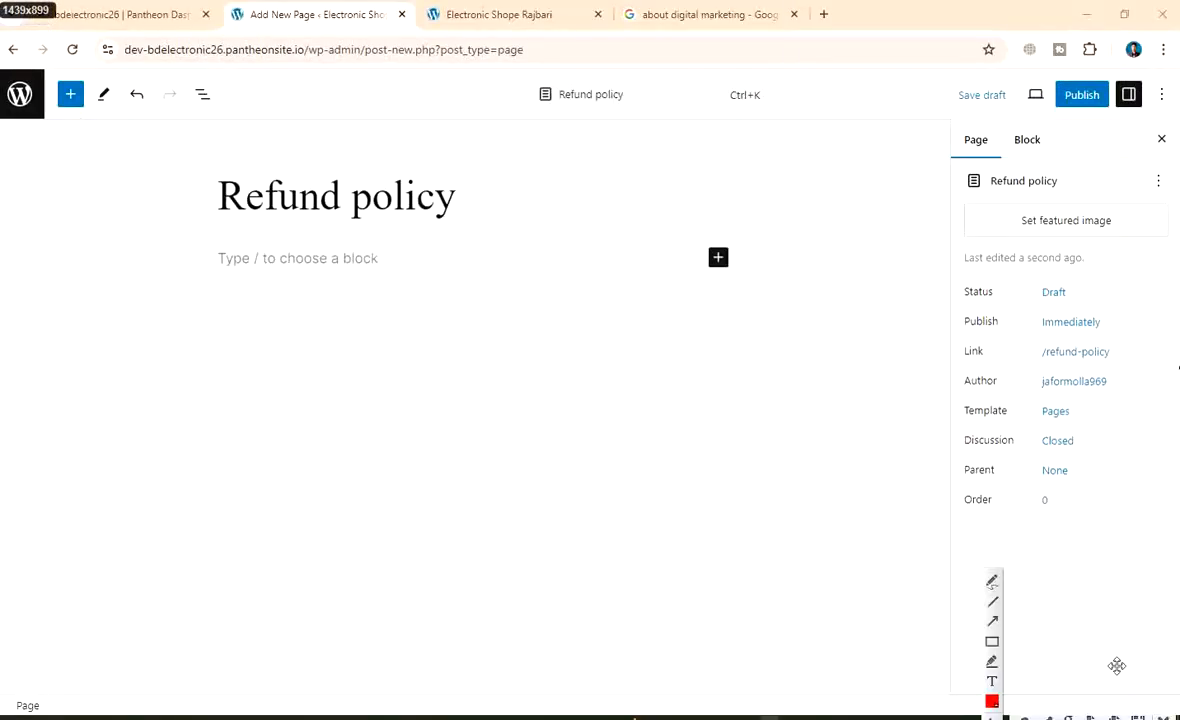
{"action": "left_click", "coordinate": [992, 641]}
{"action": "mouse_move", "coordinate": [203, 173]}
{"action": "left_mouse_down"}
{"action": "mouse_move", "coordinate": [427, 250]}
{"action": "mouse_move", "coordinate": [489, 229]}
{"action": "left_mouse_up"}
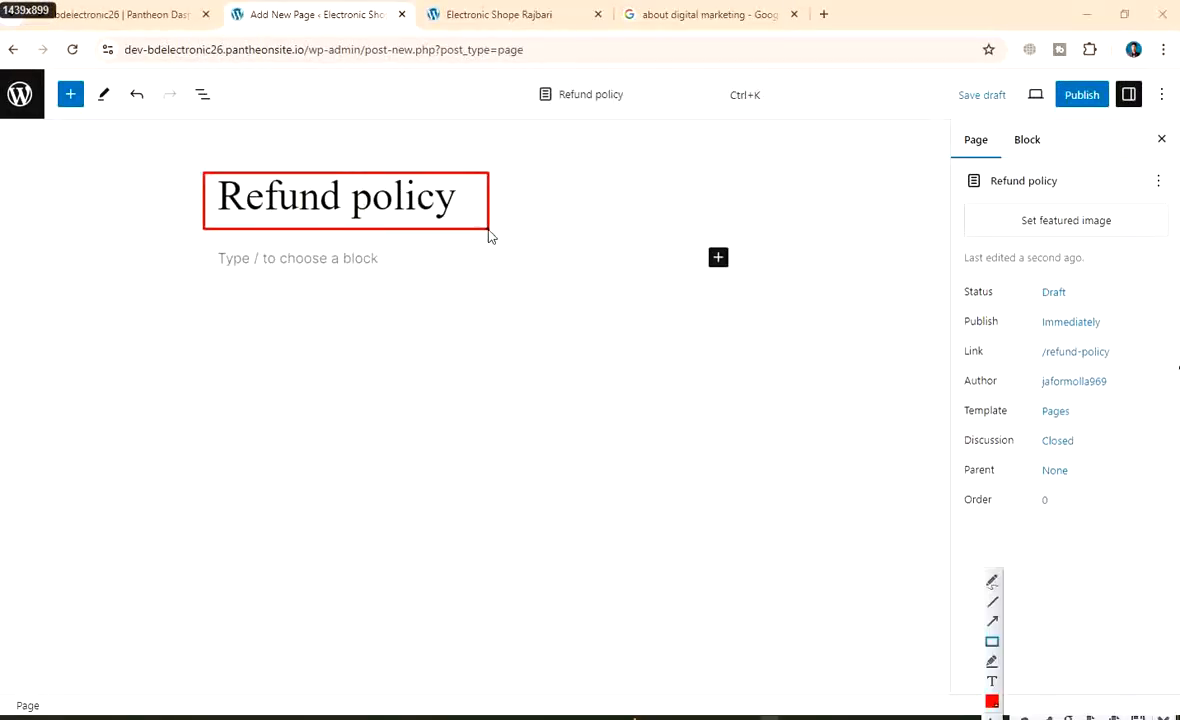
{"action": "left_click", "coordinate": [992, 621]}
{"action": "mouse_move", "coordinate": [536, 465]}
{"action": "left_mouse_down"}
{"action": "mouse_move", "coordinate": [464, 322]}
{"action": "mouse_move", "coordinate": [395, 242]}
{"action": "left_mouse_up"}
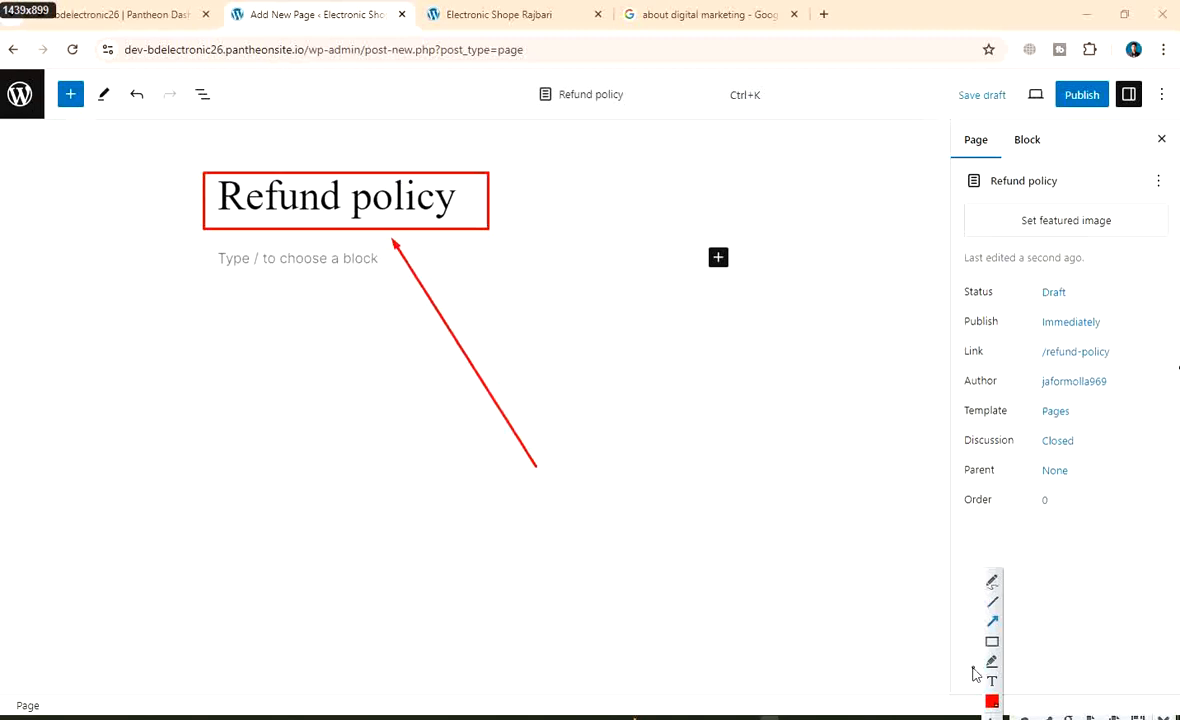
{"action": "left_click", "coordinate": [513, 492]}
{"action": "type", "text": "Page Name"}
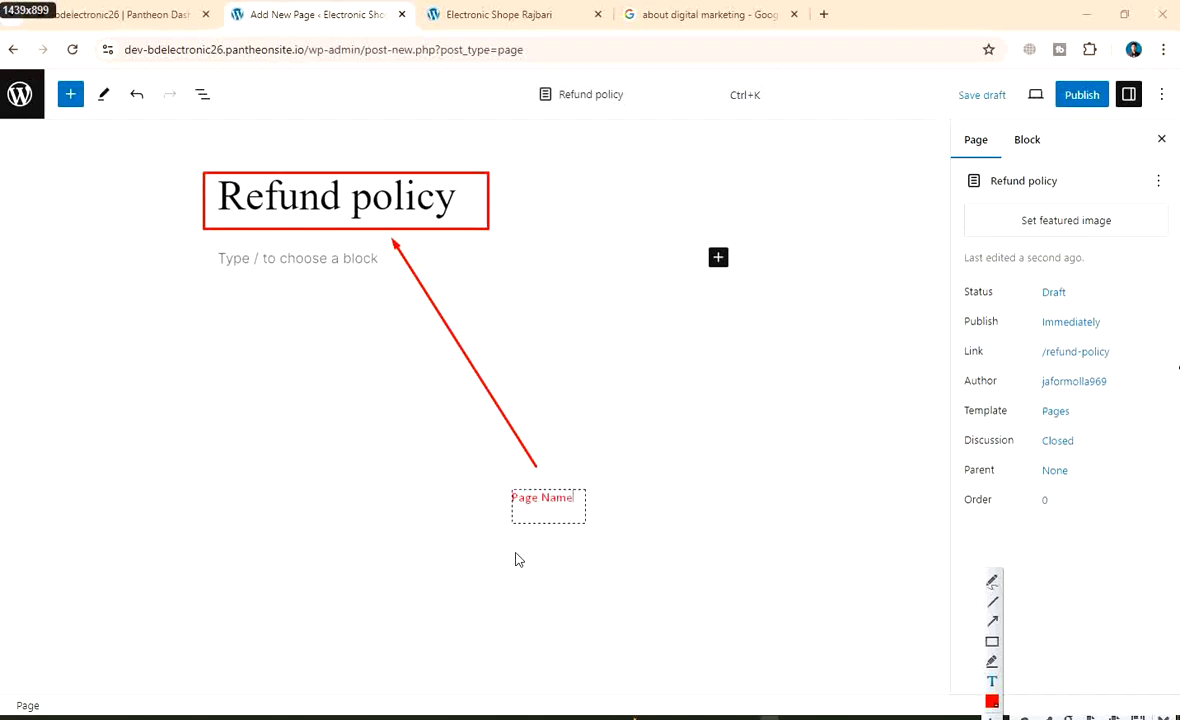
{"action": "left_click", "coordinate": [991, 641]}
{"action": "left_click_drag", "start_coordinate": [490, 467], "coordinate": [589, 518]}
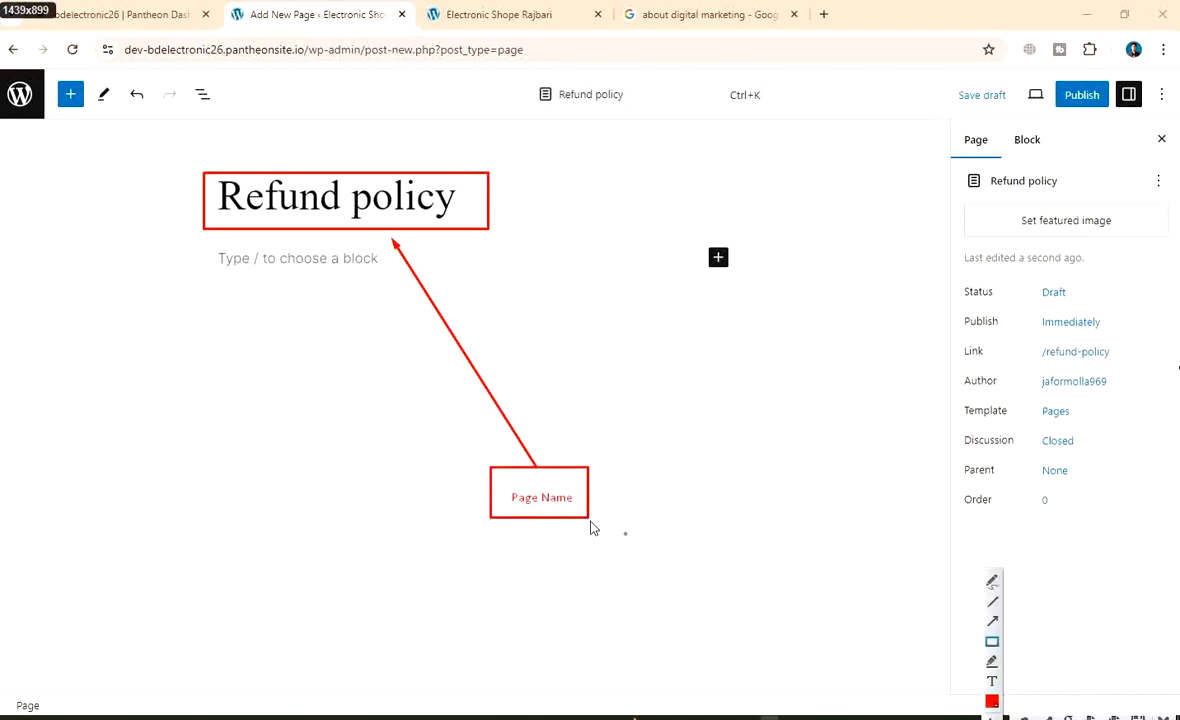
Box the Publish button and point an arrow to it from a boxed 'Page Published' note
{"action": "left_click_drag", "start_coordinate": [1048, 69], "coordinate": [1113, 113]}
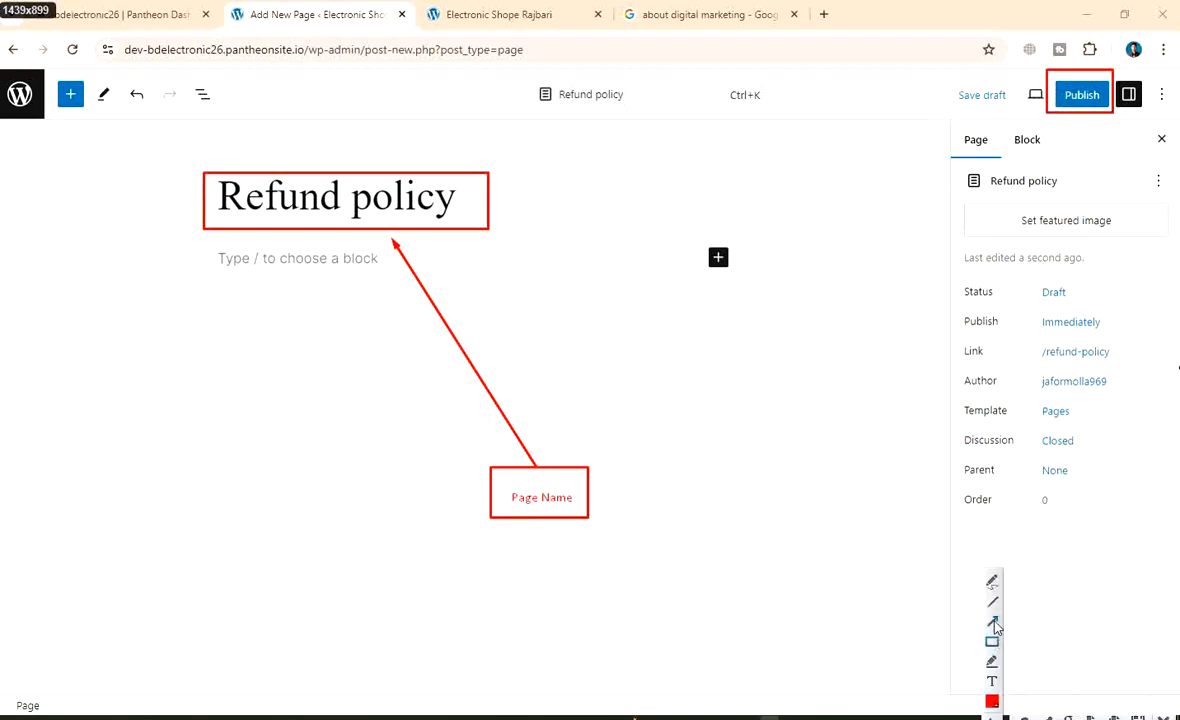
{"action": "left_click", "coordinate": [993, 621]}
{"action": "left_click_drag", "start_coordinate": [758, 461], "coordinate": [1043, 125]}
{"action": "left_click", "coordinate": [994, 681]}
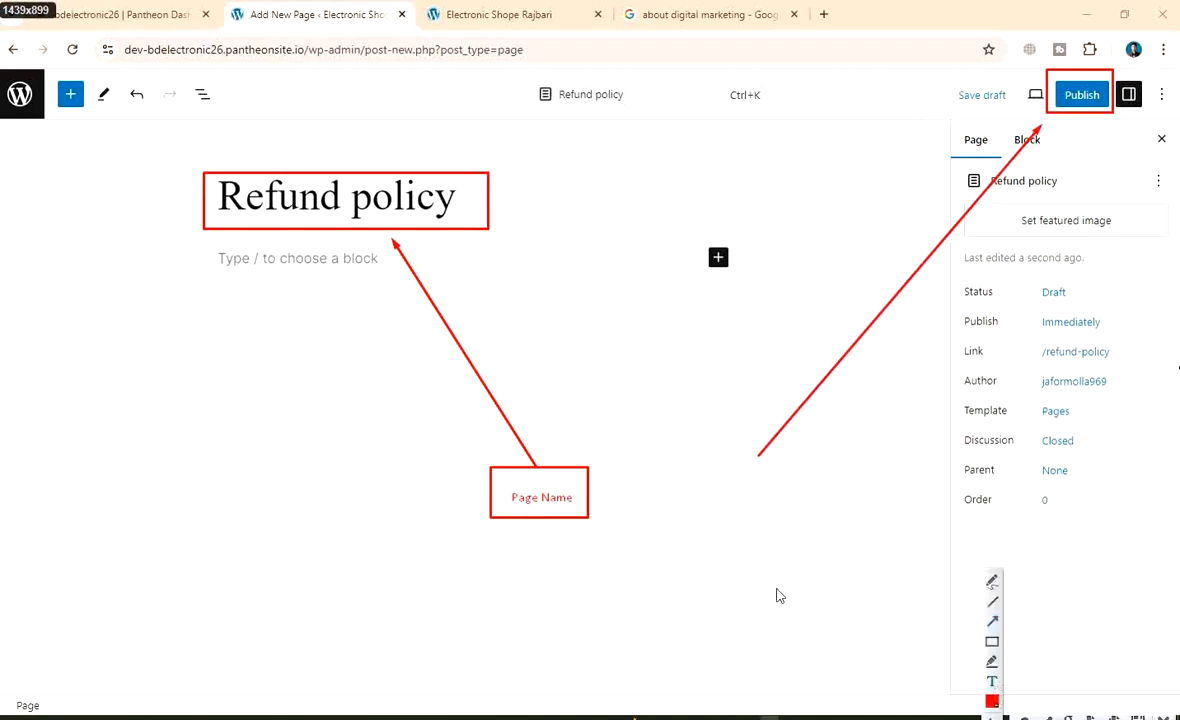
{"action": "left_click", "coordinate": [720, 495]}
{"action": "type", "text": "Page"}
{"action": "type", "text": " Publ"}
{"action": "type", "text": "lich"}
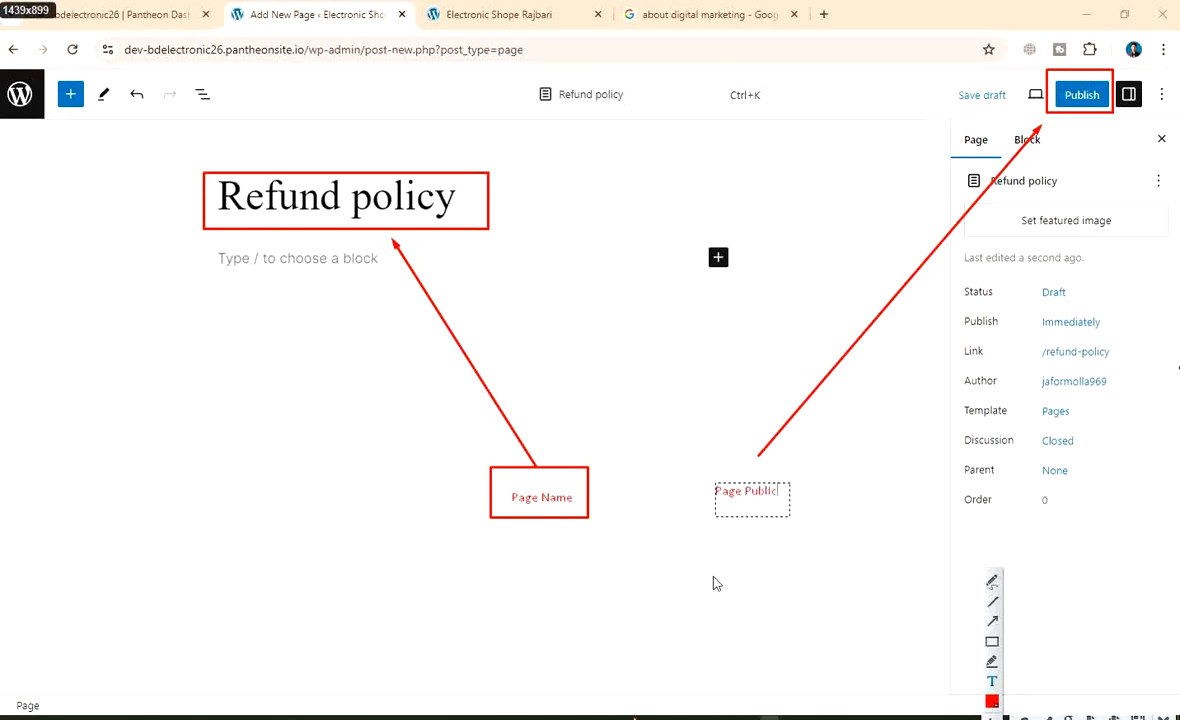
{"action": "key", "text": "BackSpace"}
{"action": "key", "text": "BackSpace"}
{"action": "type", "text": "shed"}
{"action": "left_click", "coordinate": [993, 645]}
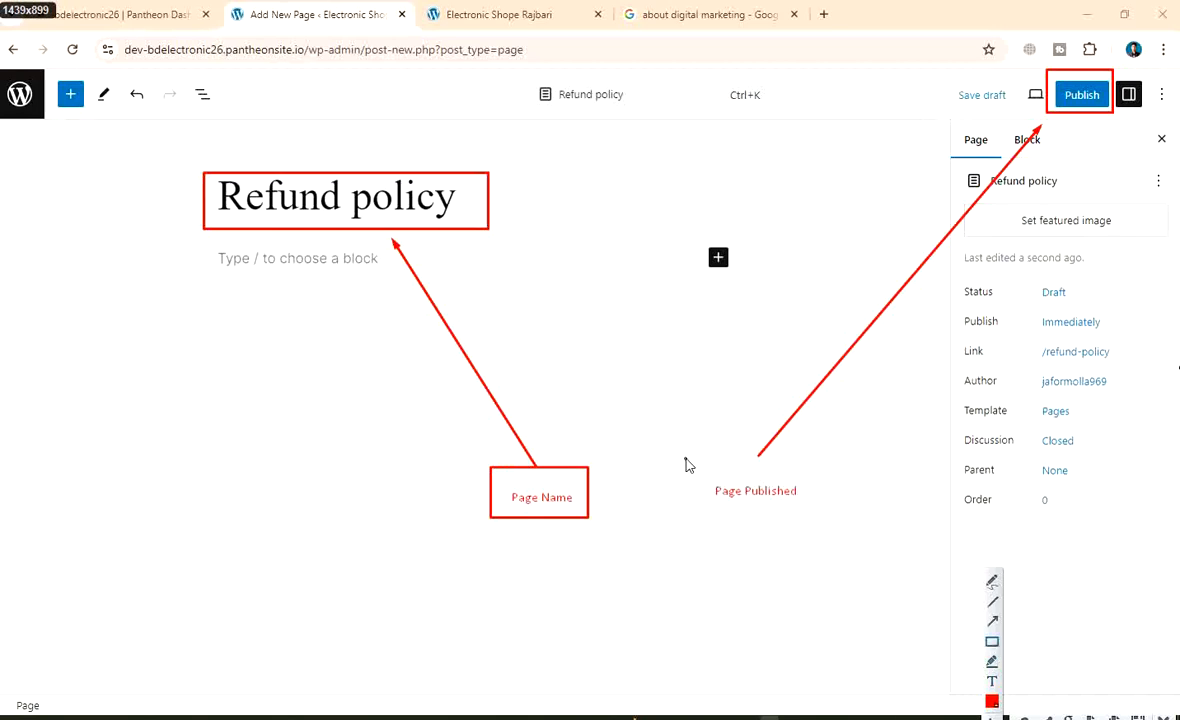
{"action": "left_click_drag", "start_coordinate": [687, 461], "coordinate": [839, 514]}
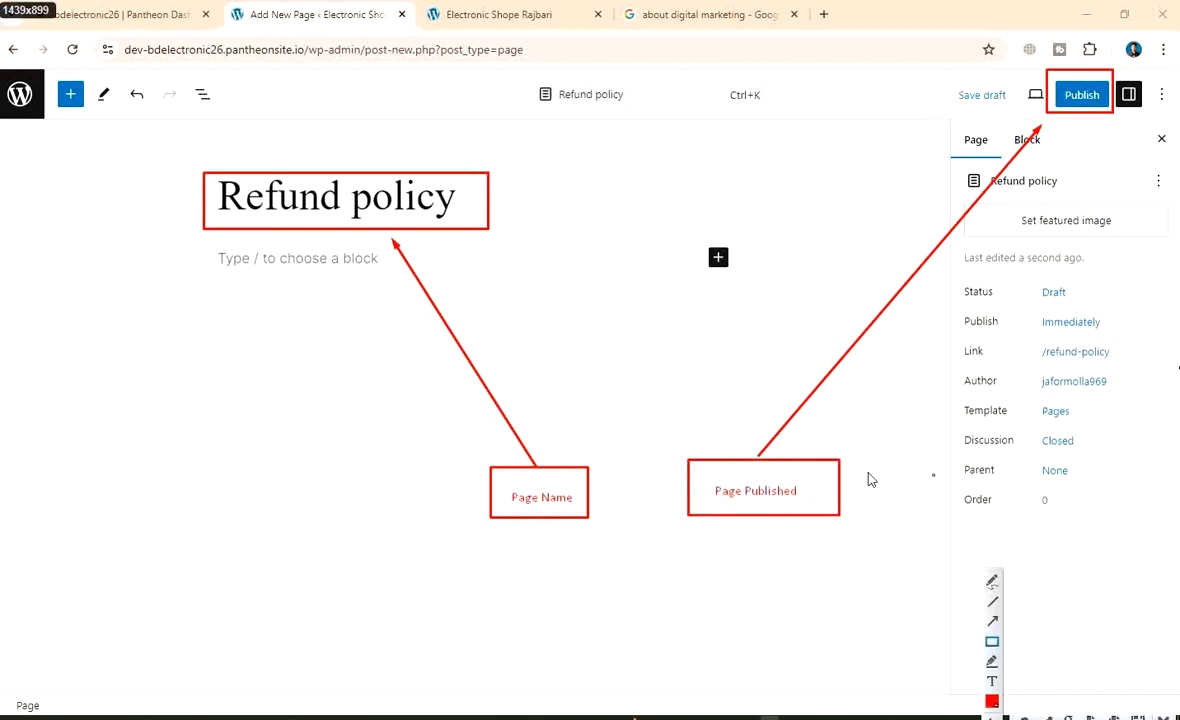
{"action": "right_click", "coordinate": [560, 242]}
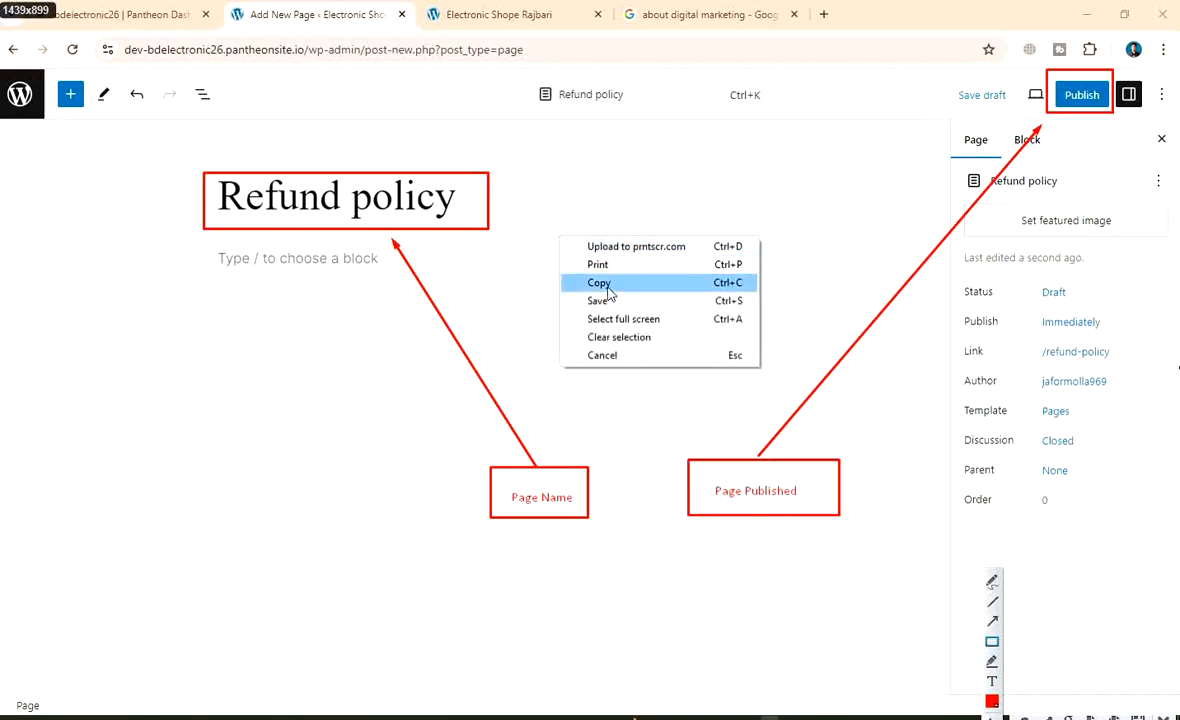
Enter 'Wordpress page published 2' as the screenshot's file name
{"action": "left_click", "coordinate": [607, 300]}
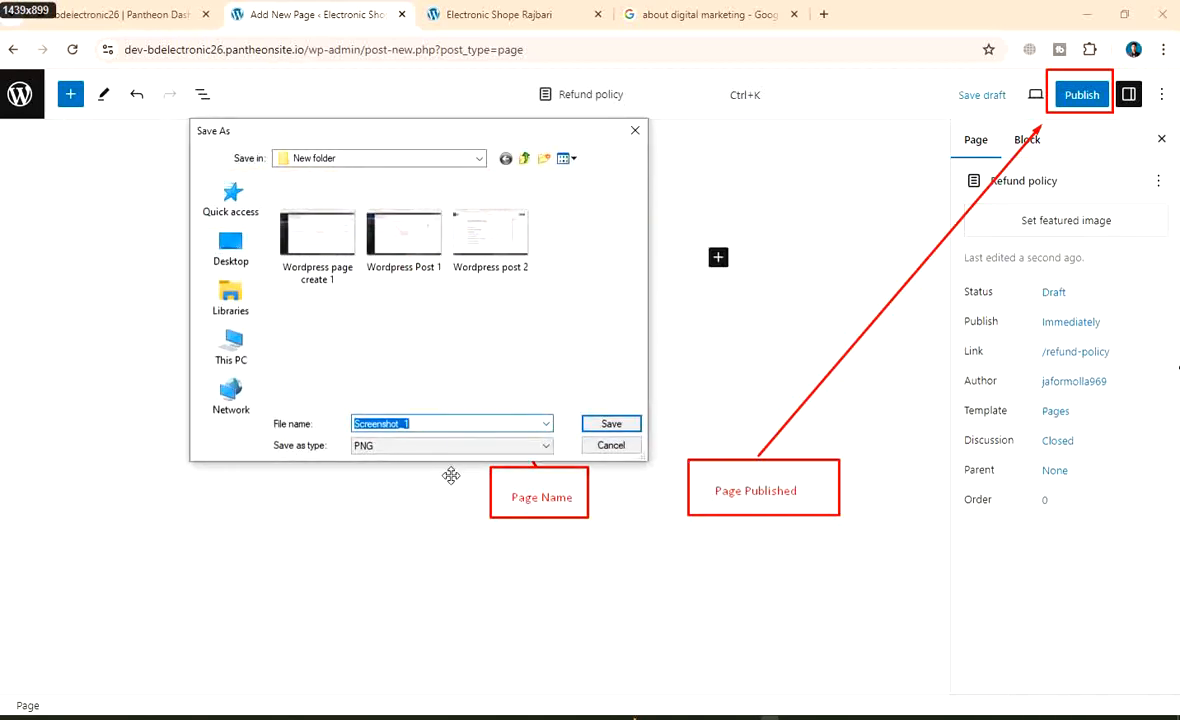
{"action": "key", "text": "BackSpace"}
{"action": "type", "text": "Wor"}
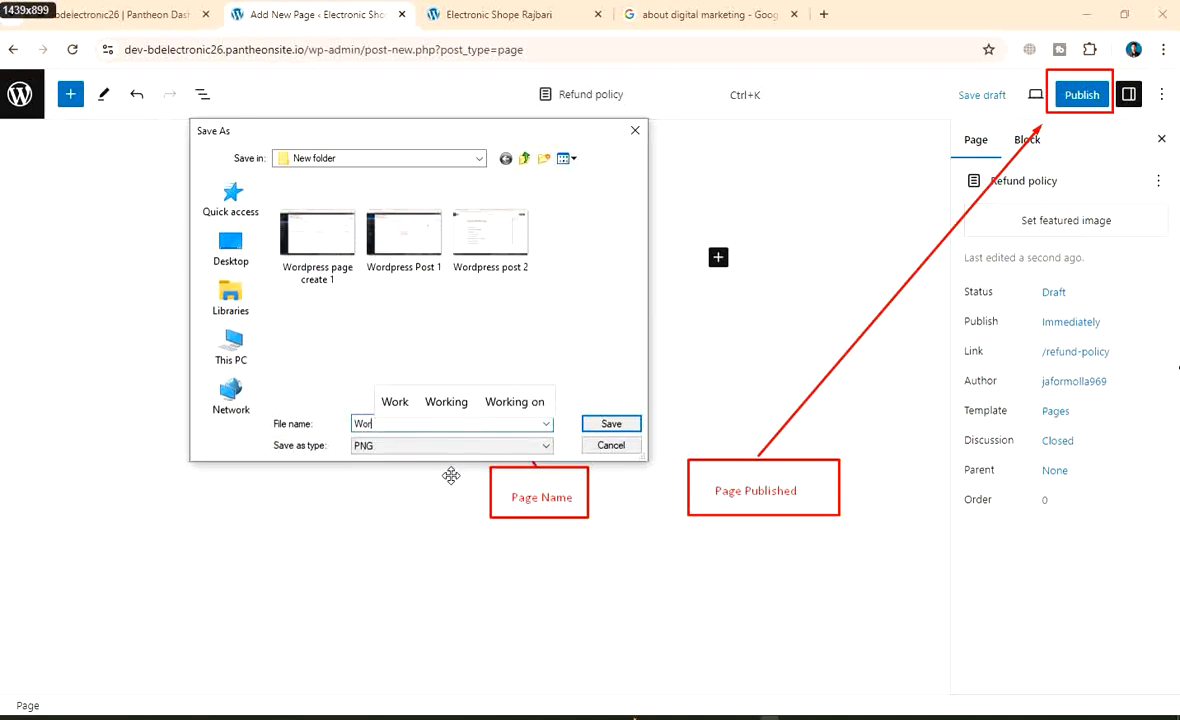
{"action": "type", "text": "dpress "}
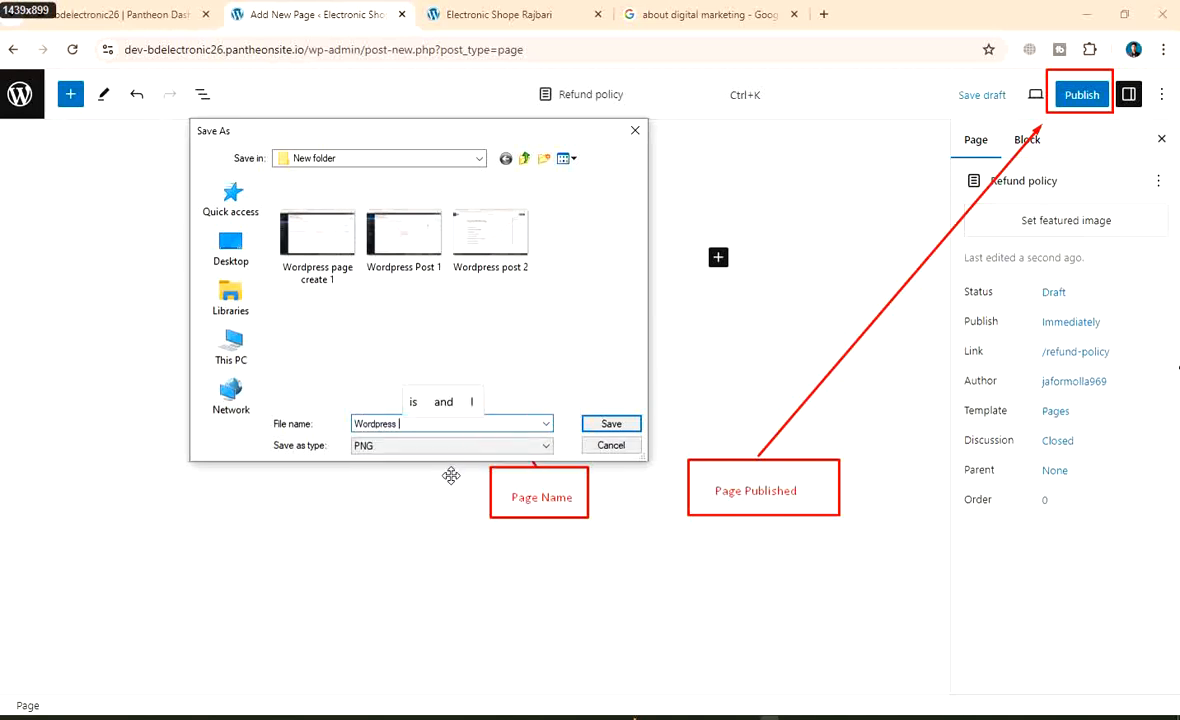
{"action": "type", "text": "page pu"}
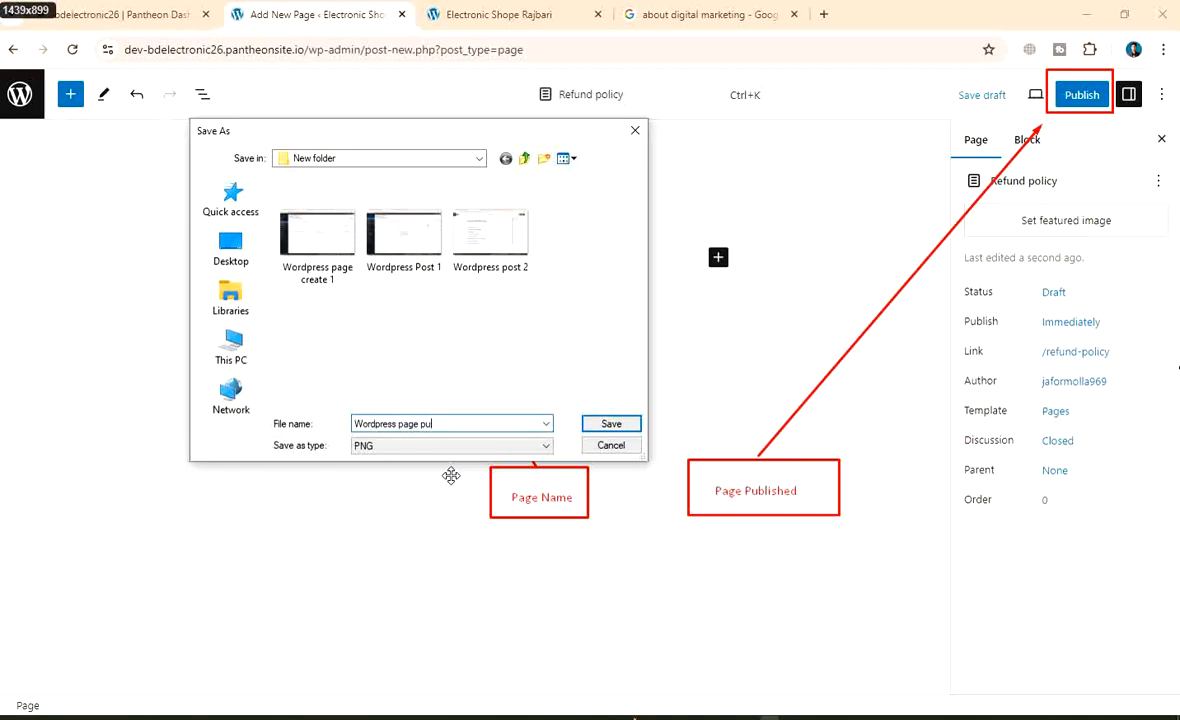
{"action": "type", "text": "nbli"}
{"action": "key", "text": "Up"}
{"action": "key", "text": "Right"}
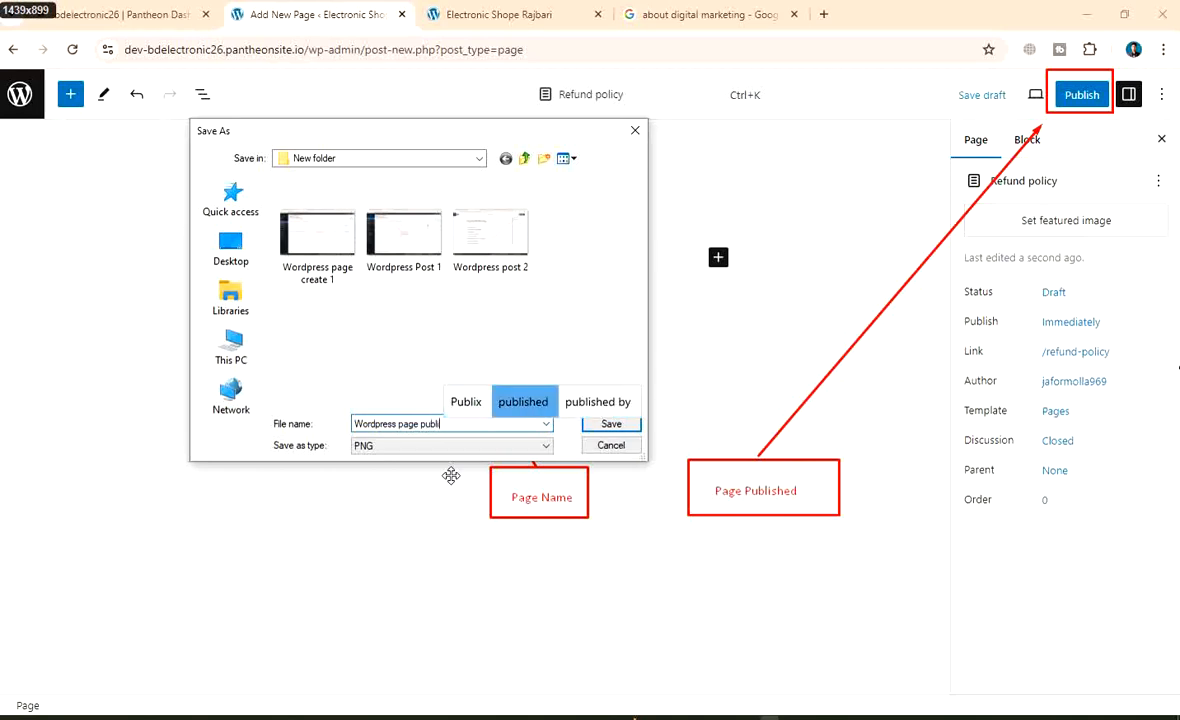
{"action": "key", "text": "Return"}
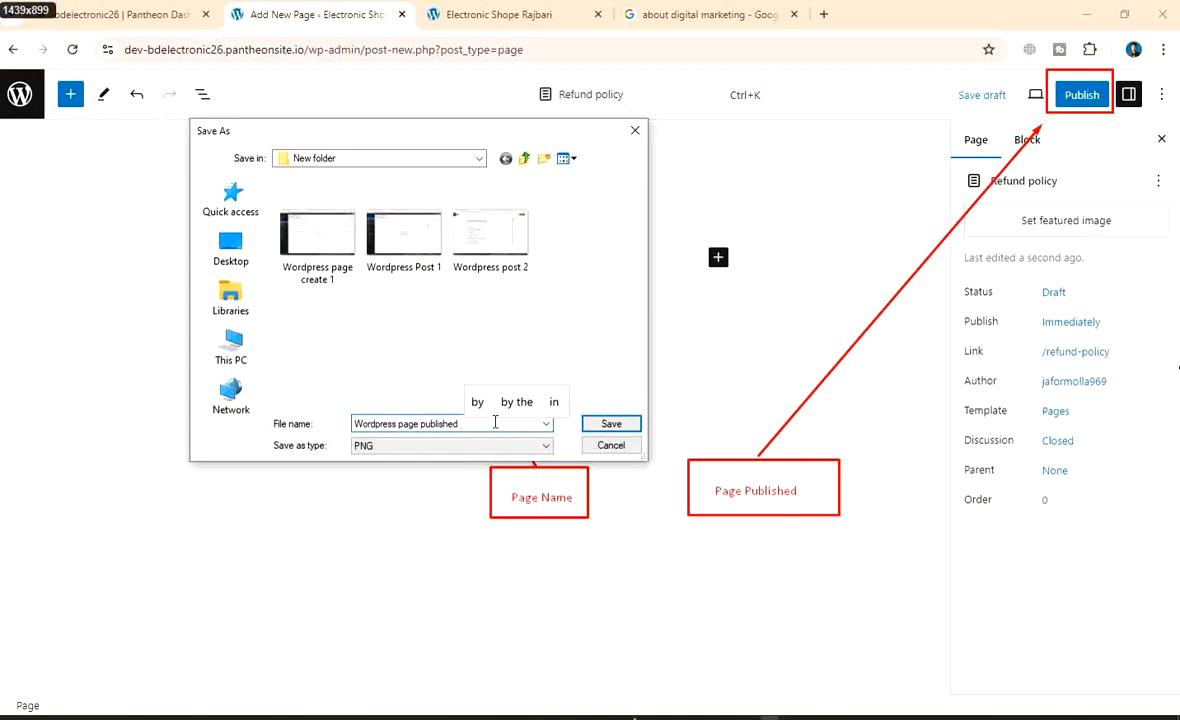
{"action": "type", "text": "2"}
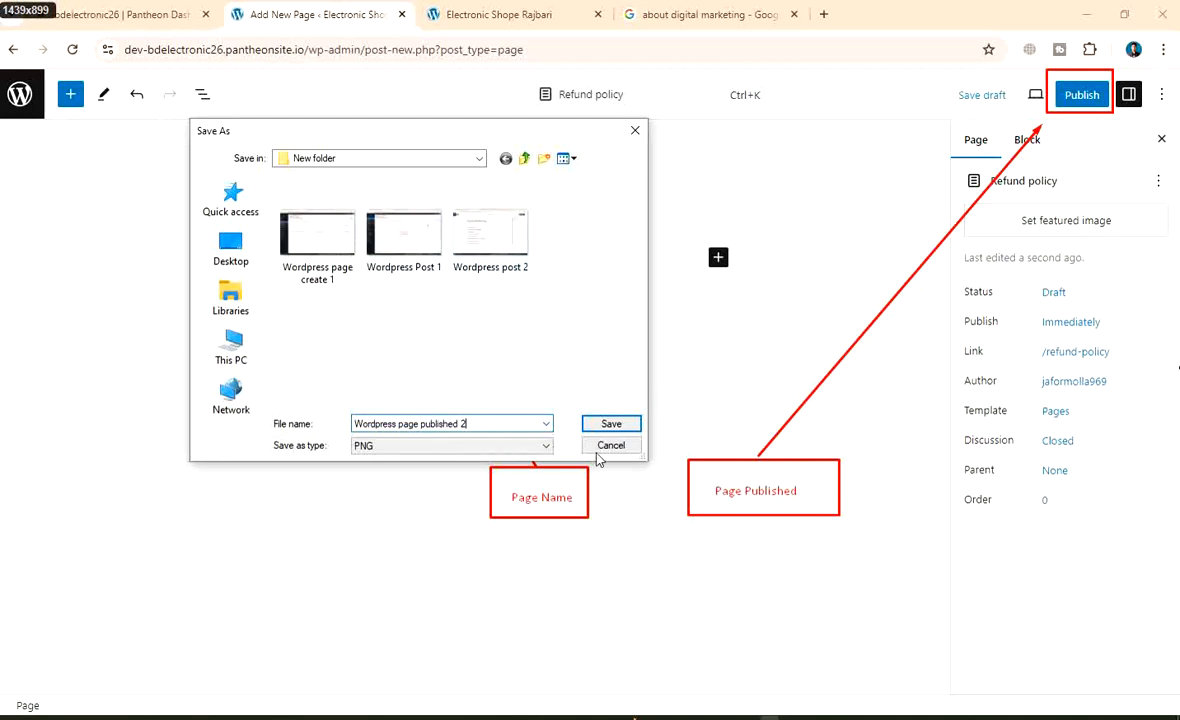
Save the screenshot, publish the Refund policy page, and return to the Pages list
{"action": "left_click", "coordinate": [611, 424]}
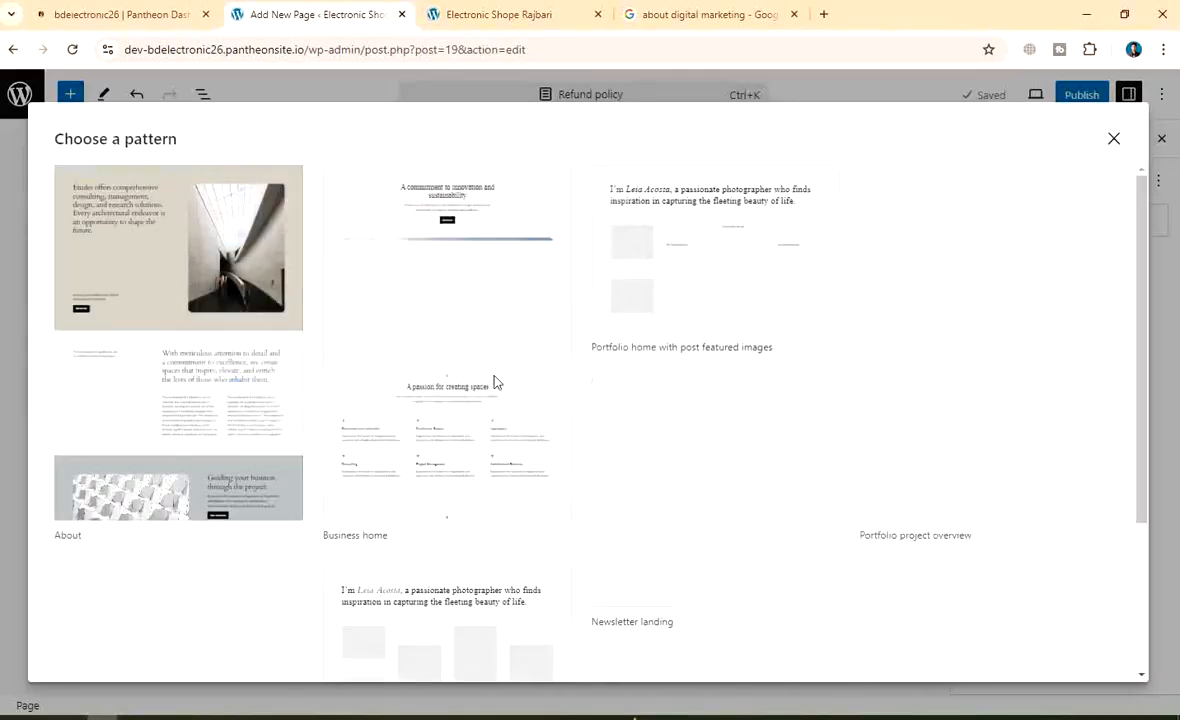
{"action": "left_click", "coordinate": [1115, 140]}
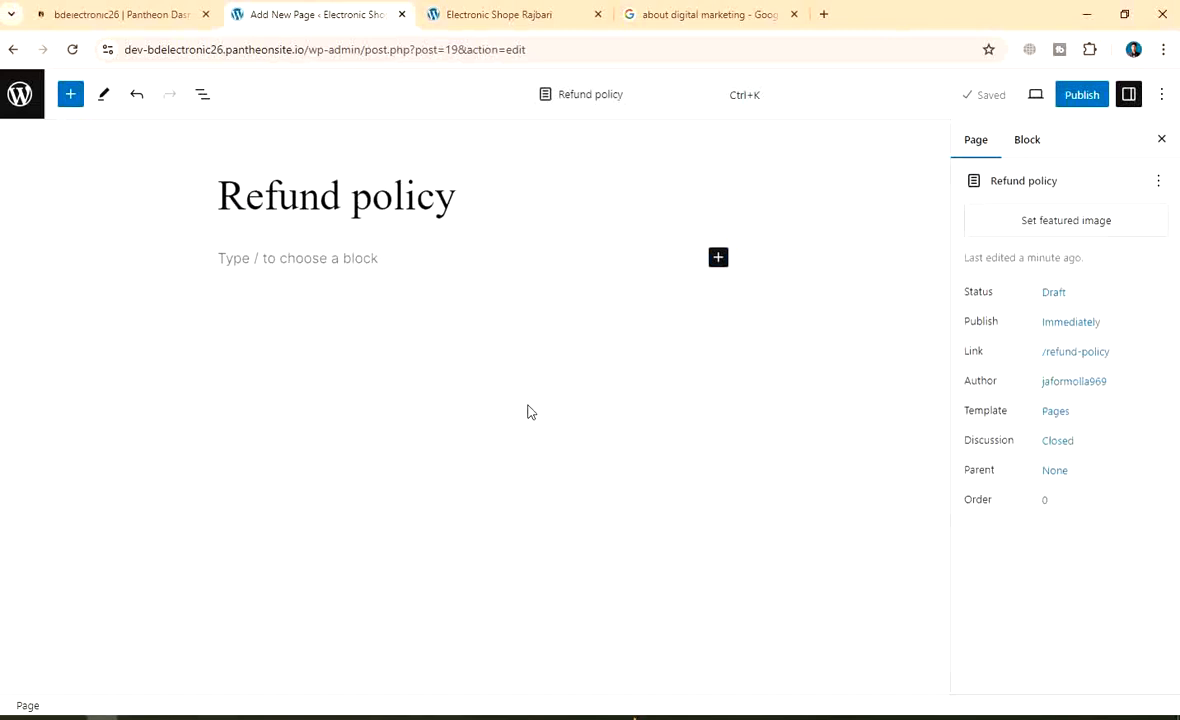
{"action": "left_click", "coordinate": [1069, 102]}
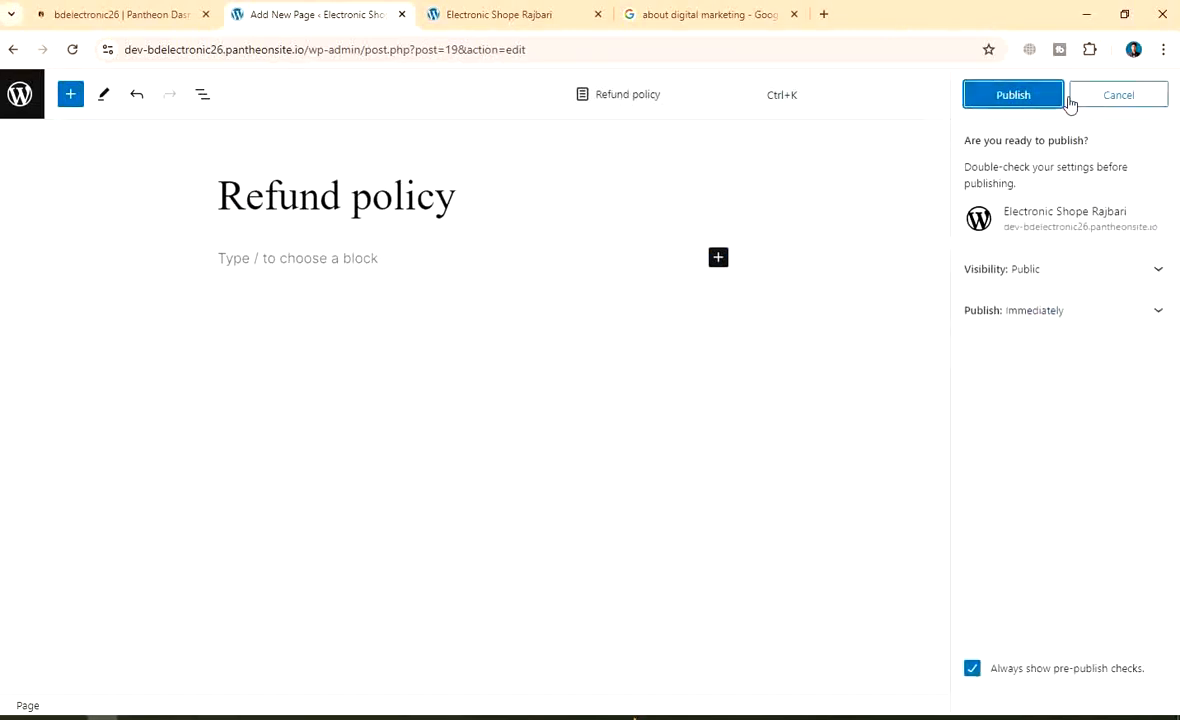
{"action": "left_click", "coordinate": [1035, 93]}
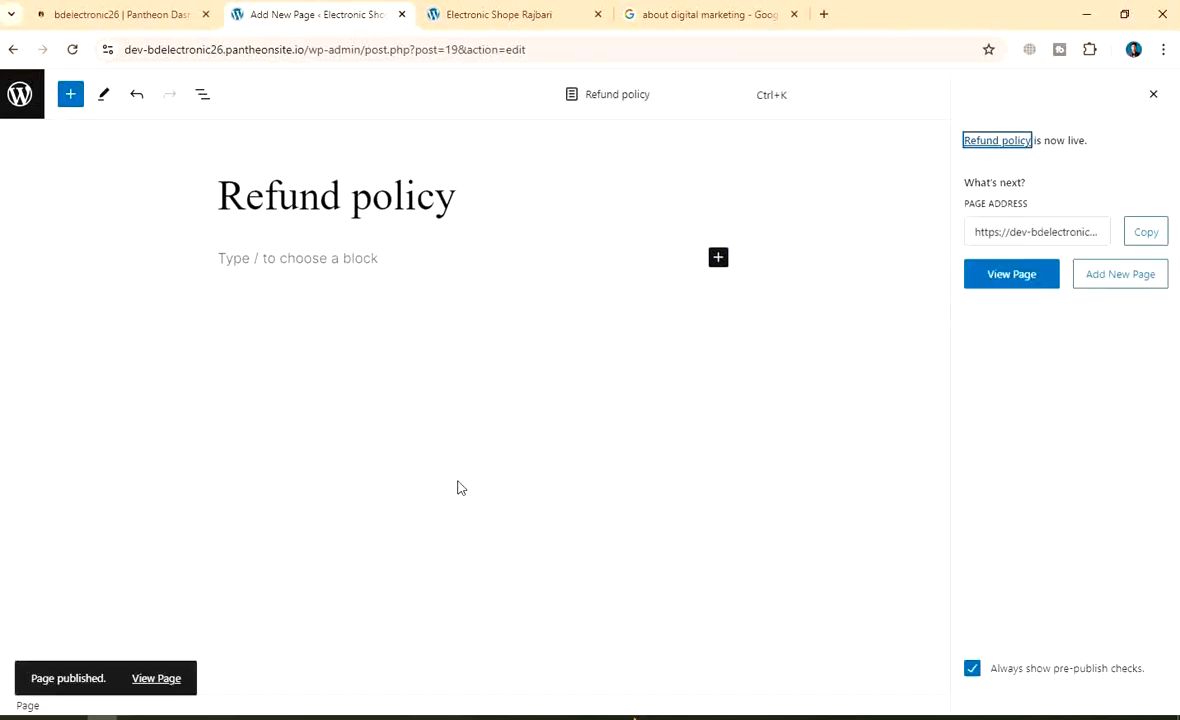
{"action": "left_click", "coordinate": [35, 96]}
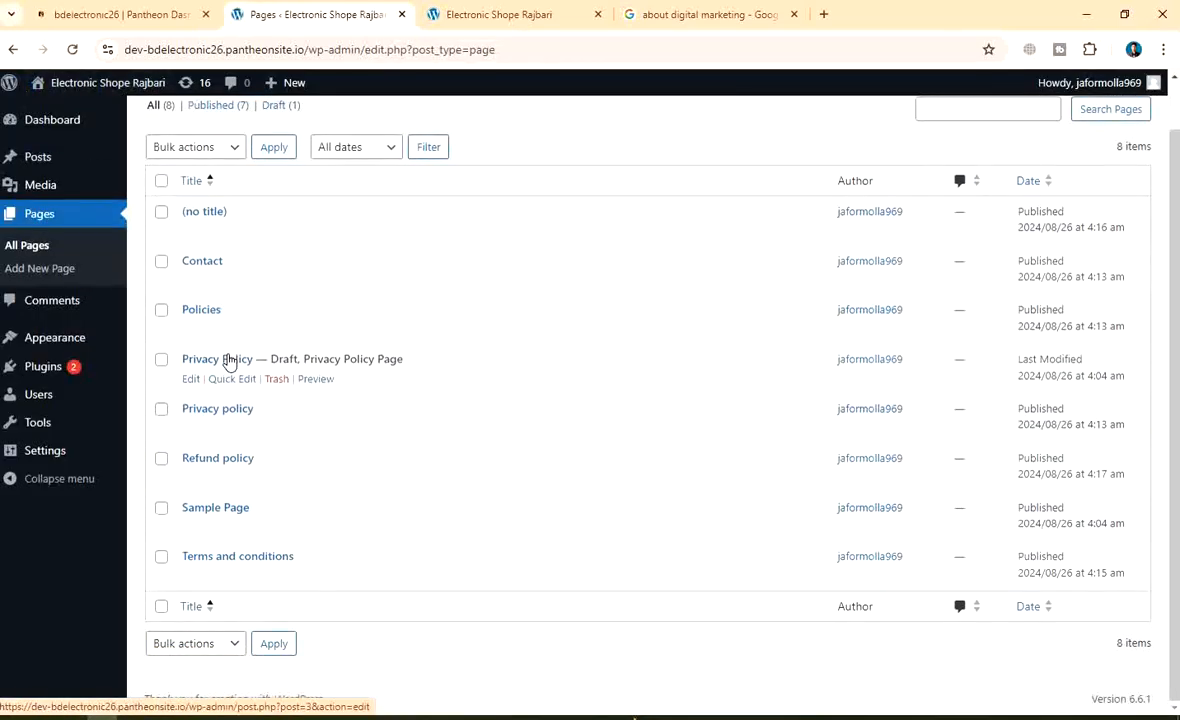
Tick the Sample Page checkbox in the Pages list to select it for a bulk action
{"action": "scroll", "coordinate": [319, 479], "scroll_direction": "down", "scroll_amount": 1}
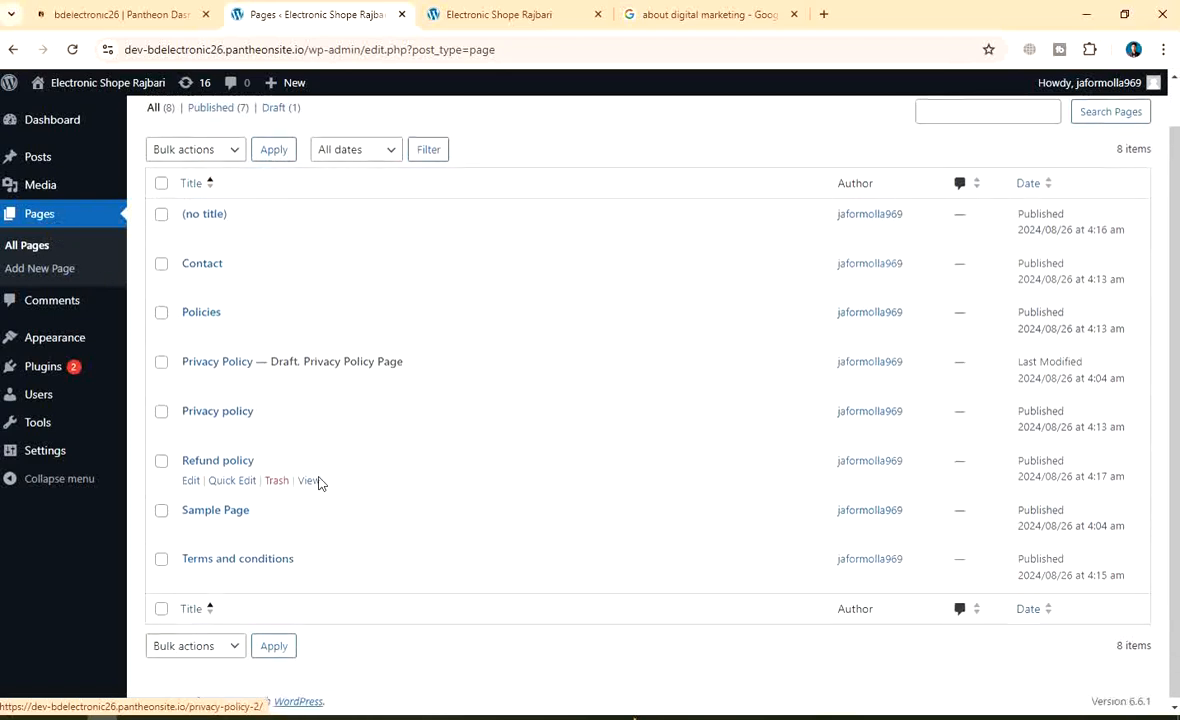
{"action": "scroll", "coordinate": [290, 490], "scroll_direction": "up", "scroll_amount": 1}
{"action": "scroll", "coordinate": [390, 514], "scroll_direction": "down", "scroll_amount": 1}
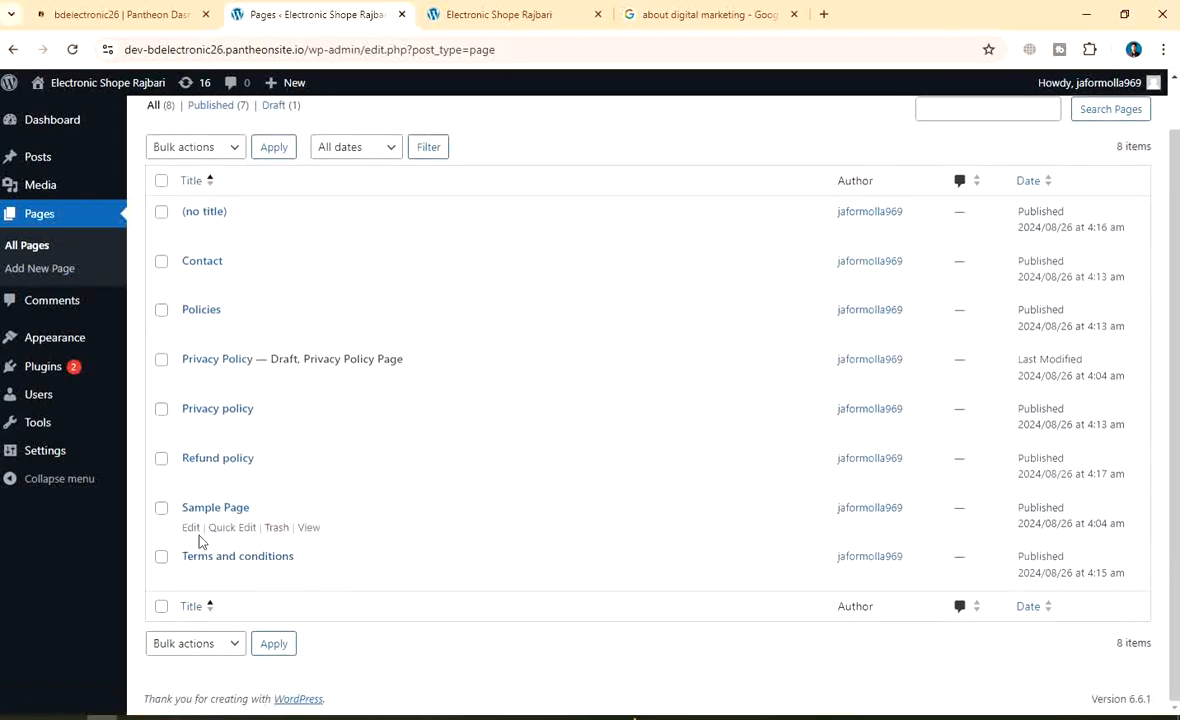
{"action": "scroll", "coordinate": [305, 440], "scroll_direction": "up", "scroll_amount": 1}
{"action": "scroll", "coordinate": [283, 341], "scroll_direction": "down", "scroll_amount": 1}
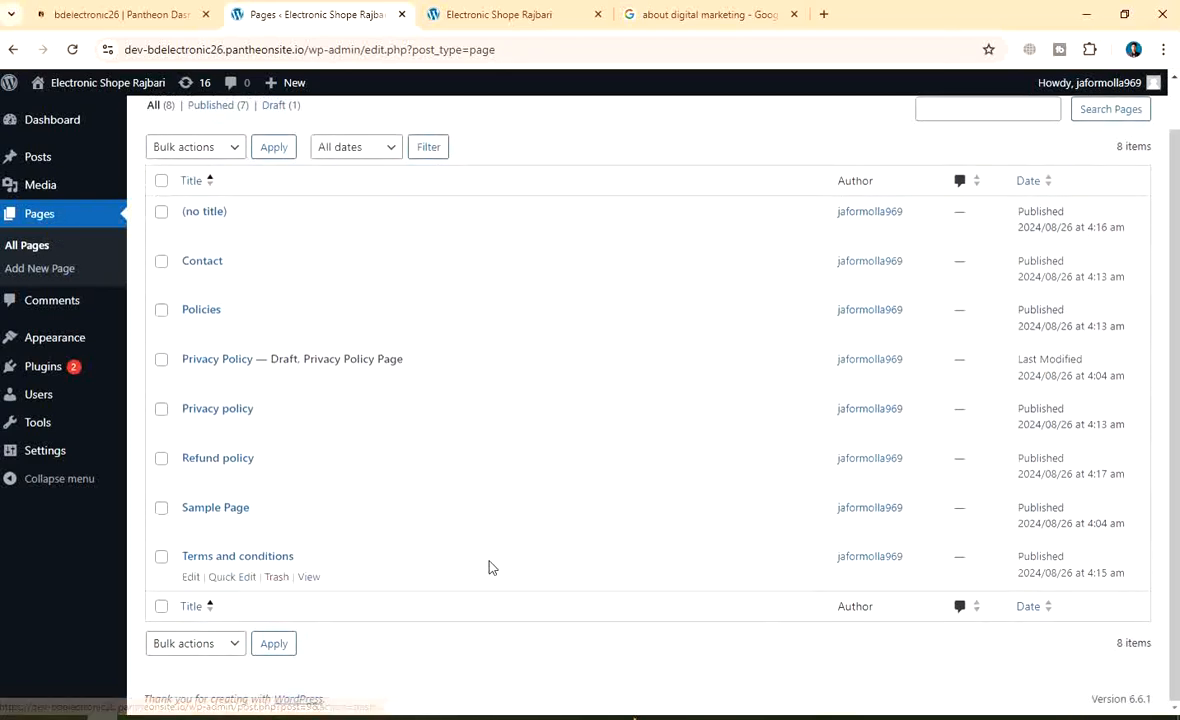
{"action": "left_click", "coordinate": [160, 508]}
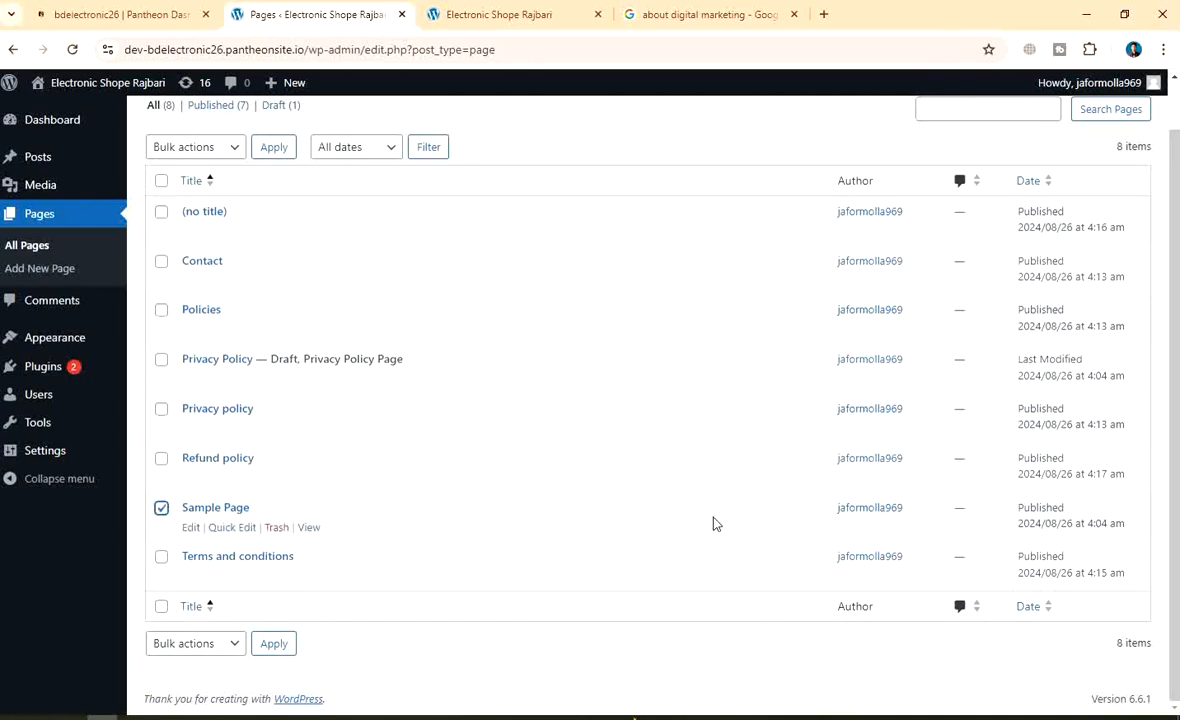
{"action": "scroll", "coordinate": [323, 548], "scroll_direction": "up", "scroll_amount": 1}
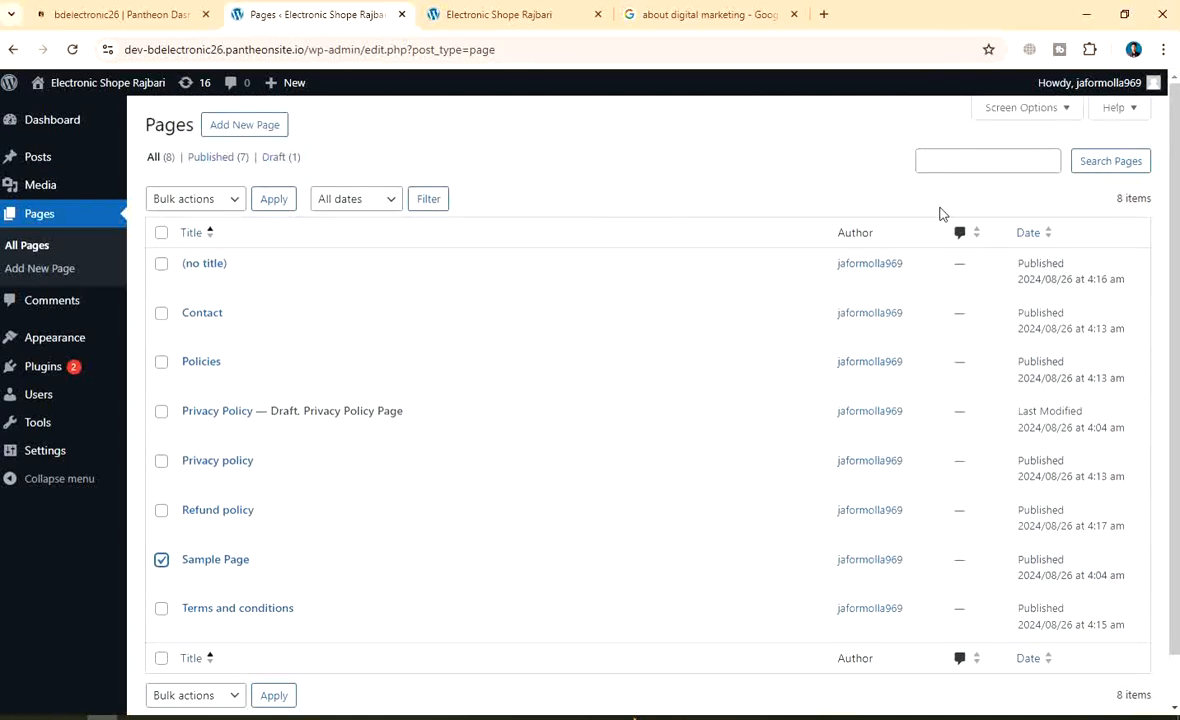
{"action": "scroll", "coordinate": [342, 548], "scroll_direction": "down", "scroll_amount": 1}
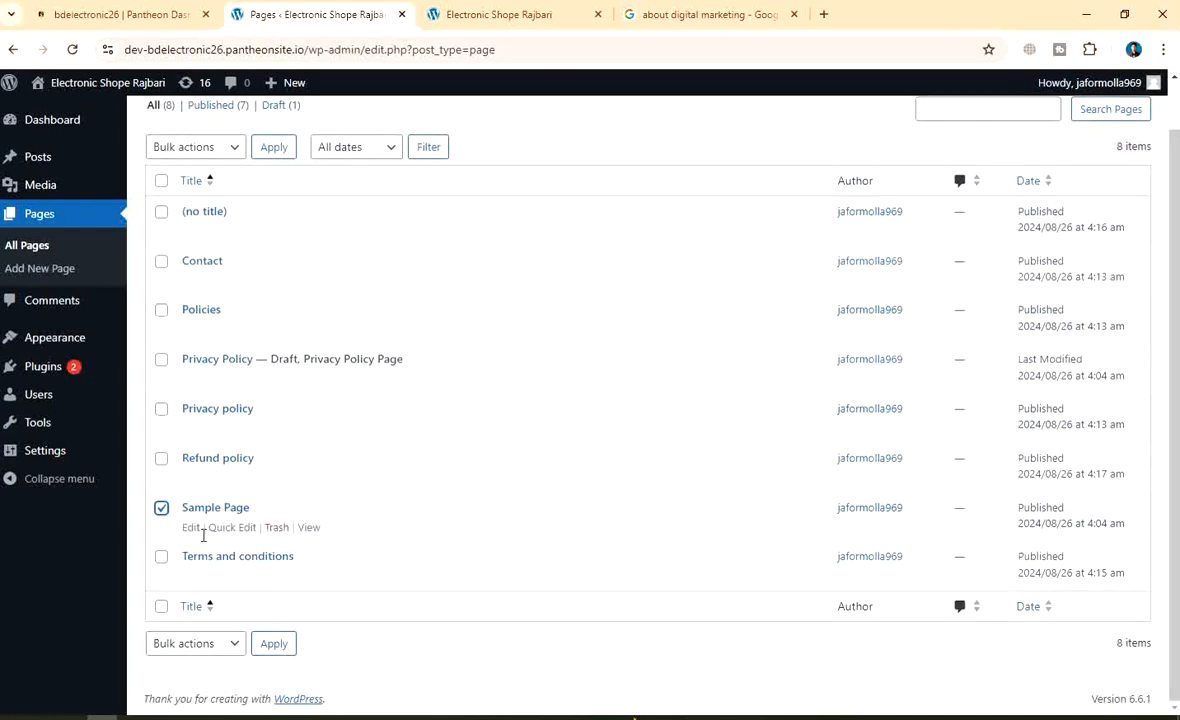
{"action": "scroll", "coordinate": [559, 471], "scroll_direction": "up", "scroll_amount": 1}
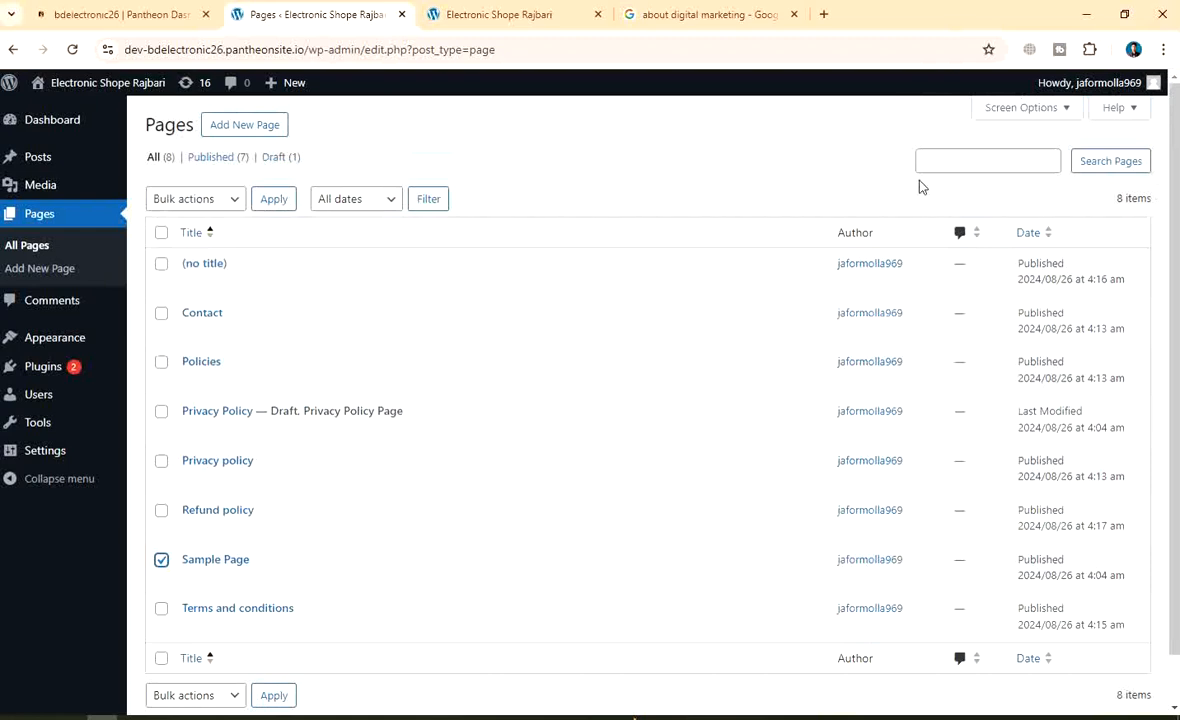
{"action": "scroll", "coordinate": [511, 548], "scroll_direction": "down", "scroll_amount": 1}
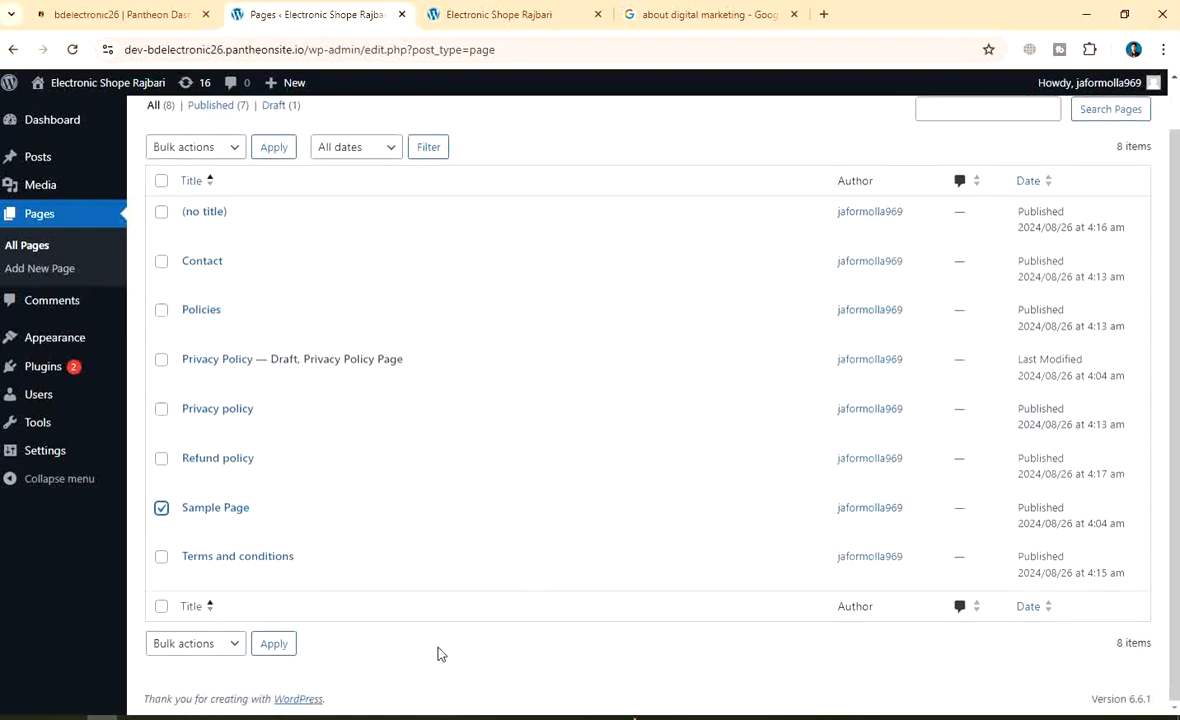
{"action": "left_click", "coordinate": [228, 652]}
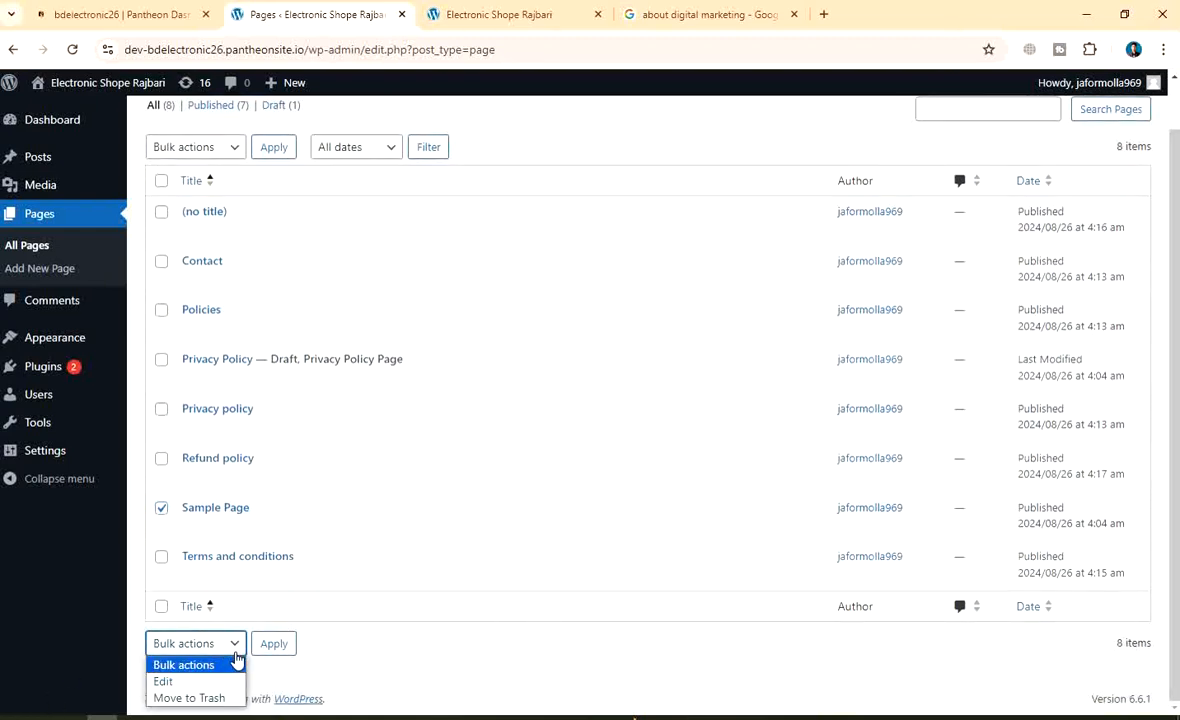
Move Sample Page to the Trash with the Move to Trash bulk action
{"action": "left_click", "coordinate": [213, 698]}
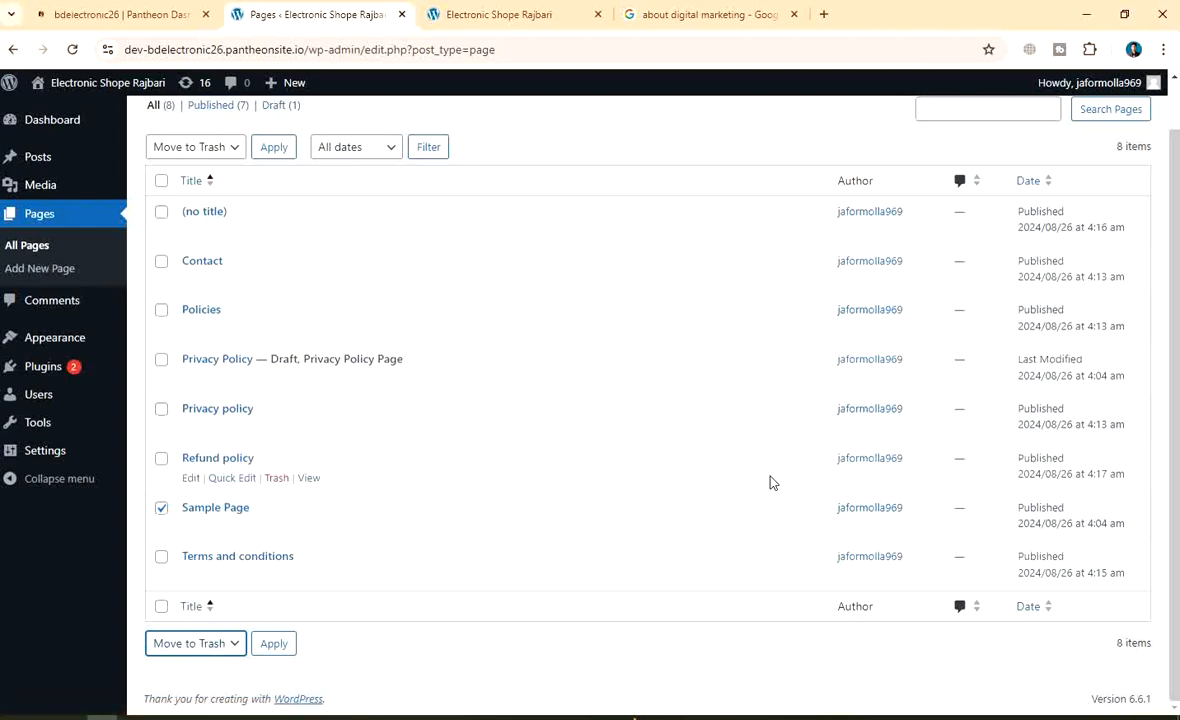
{"action": "scroll", "coordinate": [893, 459], "scroll_direction": "up", "scroll_amount": 1}
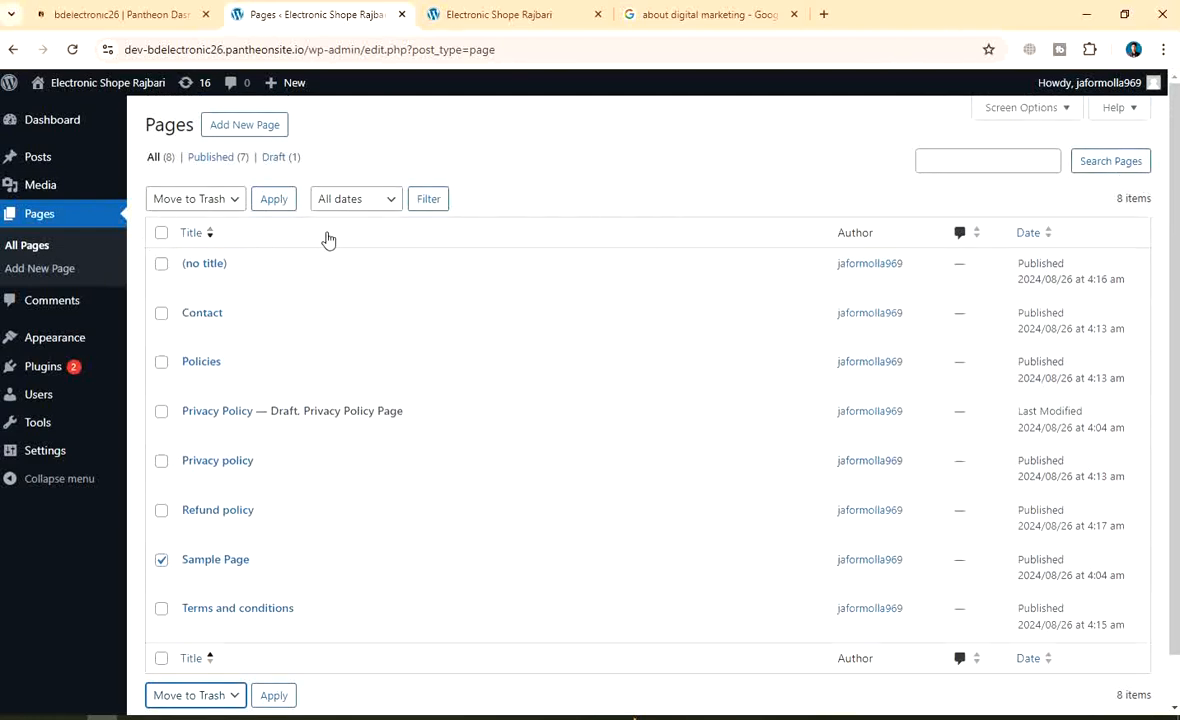
{"action": "left_click", "coordinate": [276, 199]}
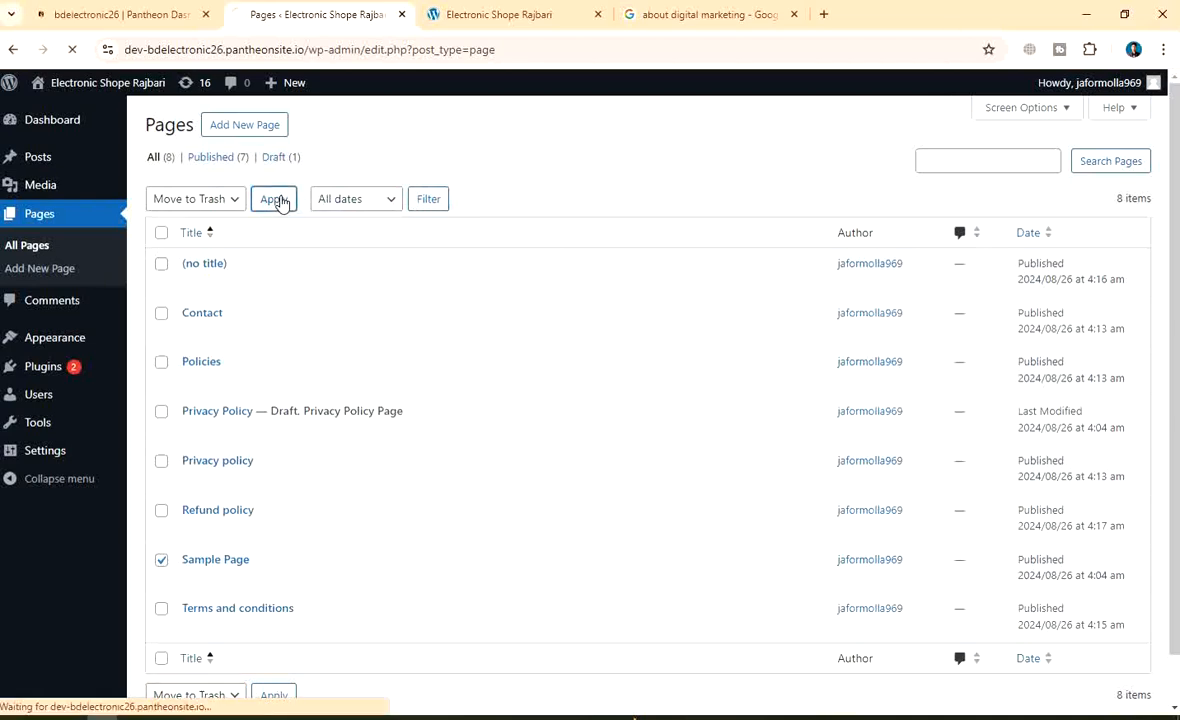
{"action": "left_click", "coordinate": [370, 204]}
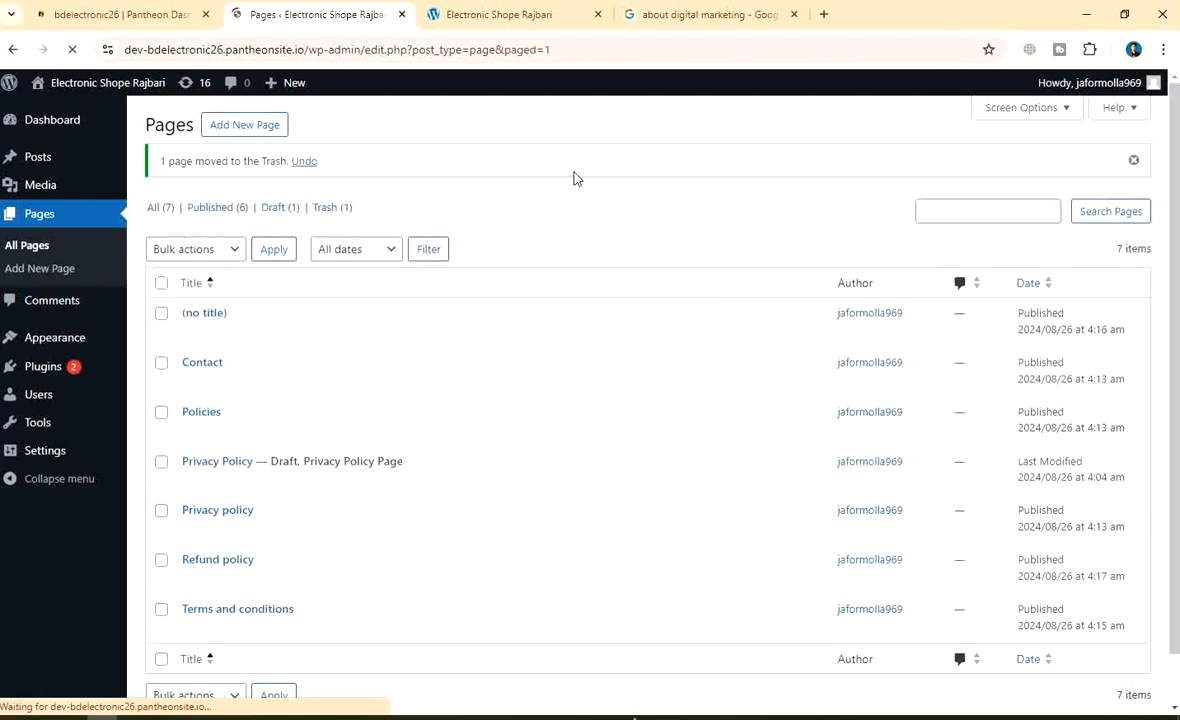
Check the Bulk actions list without changing it, then reload the Pages list
{"action": "left_click", "coordinate": [183, 250]}
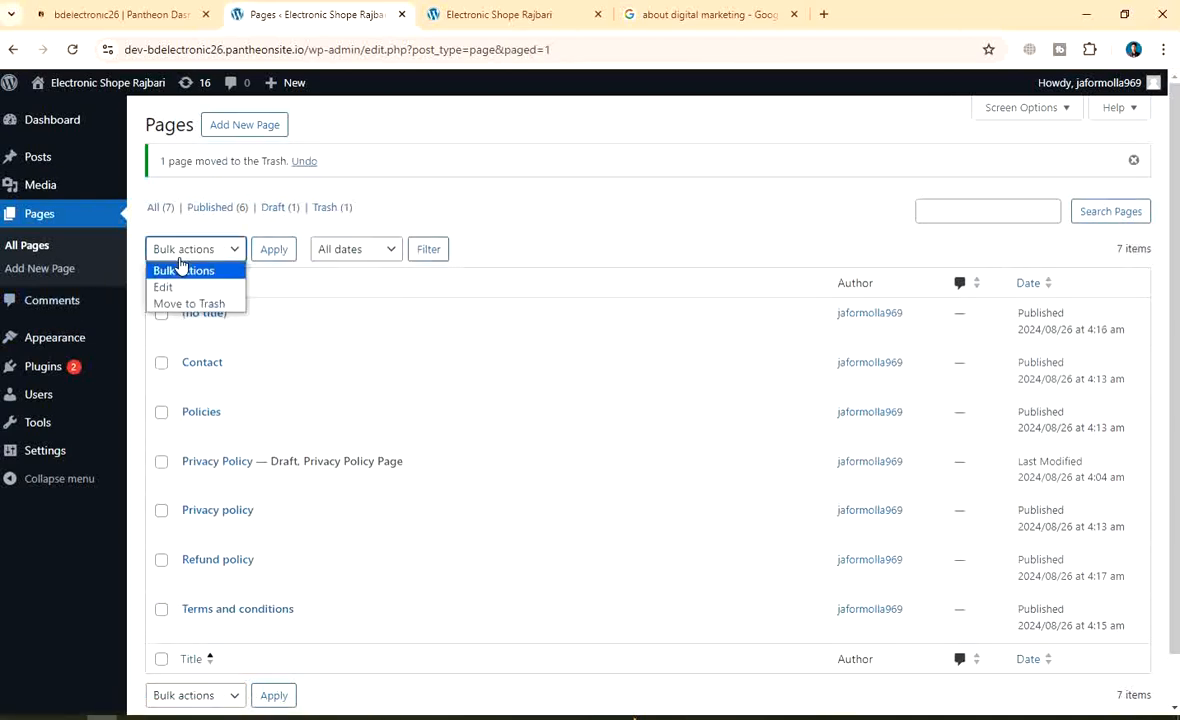
{"action": "left_click", "coordinate": [600, 247]}
{"action": "scroll", "coordinate": [566, 334], "scroll_direction": "down", "scroll_amount": 2}
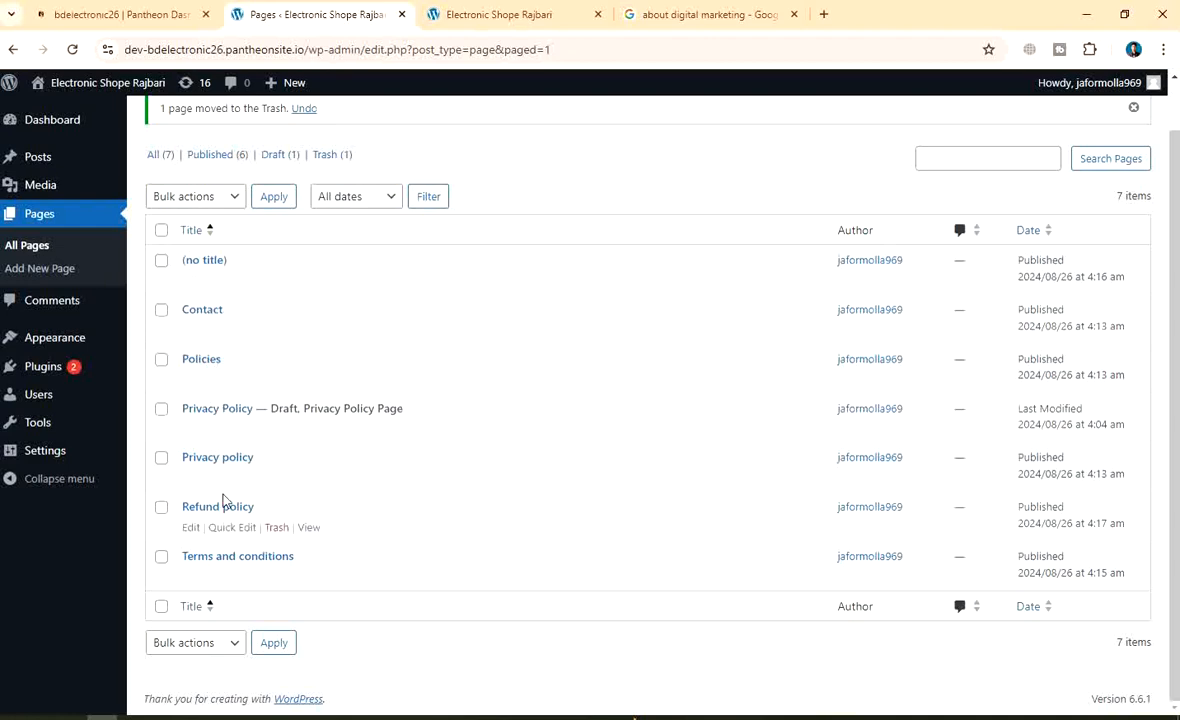
{"action": "scroll", "coordinate": [242, 362], "scroll_direction": "up", "scroll_amount": 1}
{"action": "left_click", "coordinate": [72, 49]}
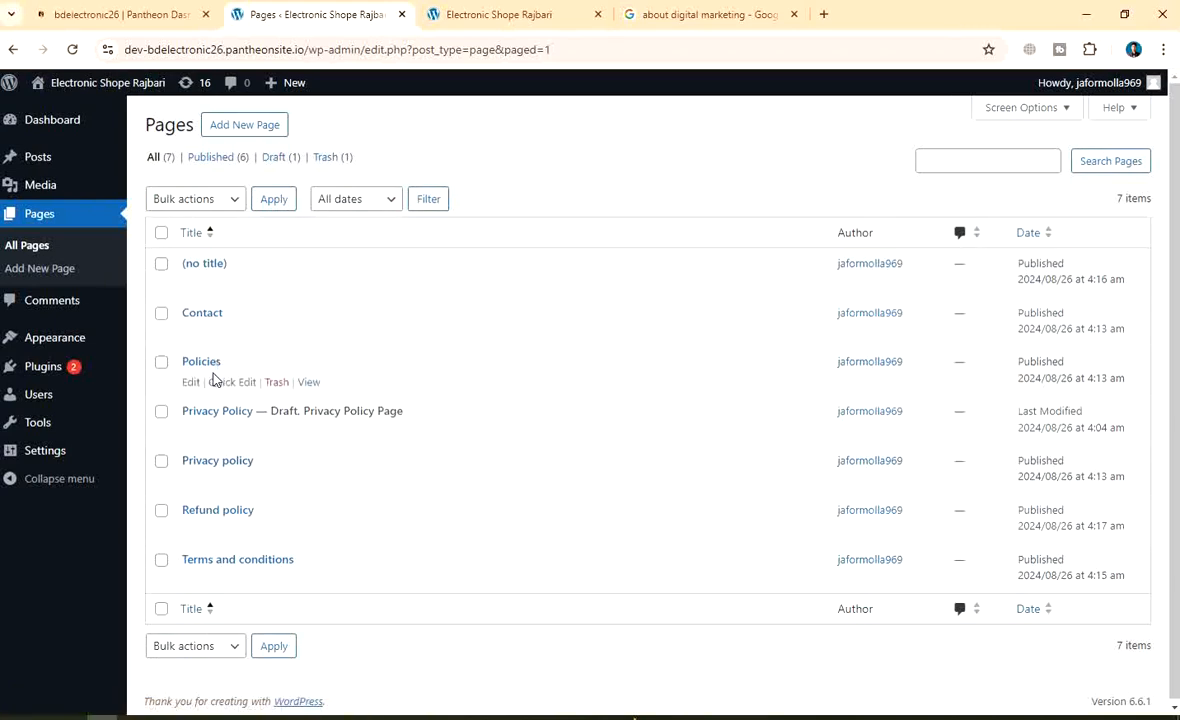
Tick the (no title) page, choose Move to Trash, and trash the Contact page
{"action": "scroll", "coordinate": [376, 525], "scroll_direction": "down", "scroll_amount": 1}
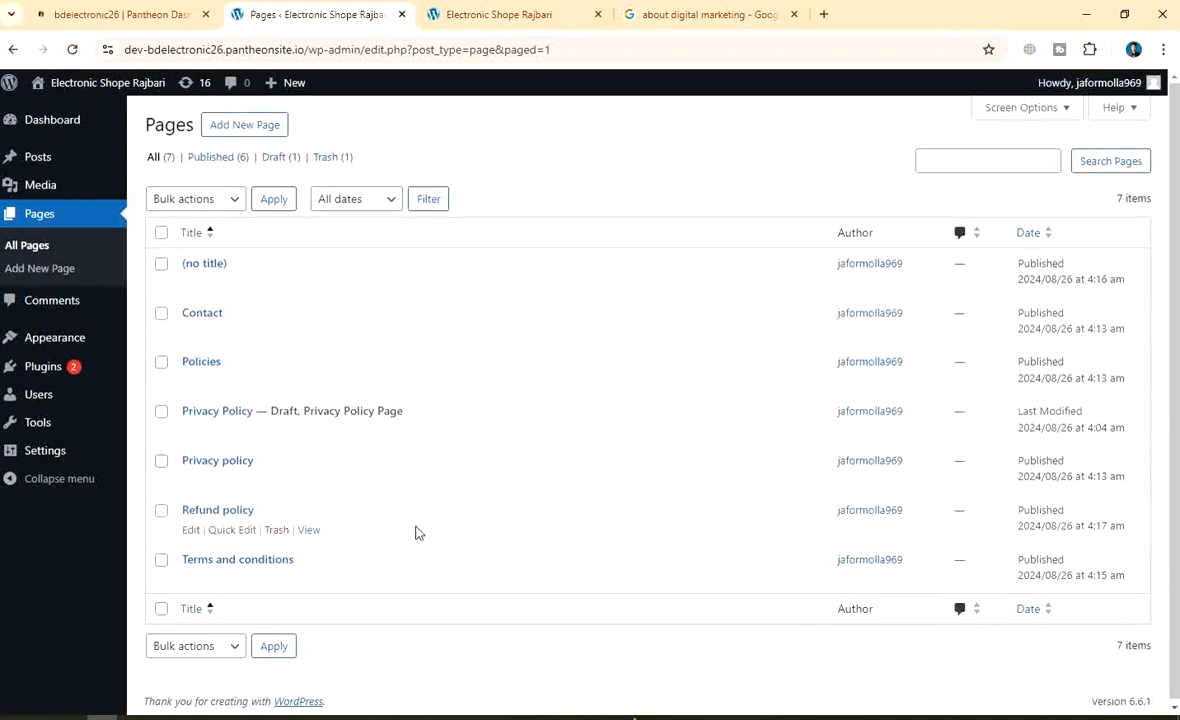
{"action": "left_click", "coordinate": [222, 650]}
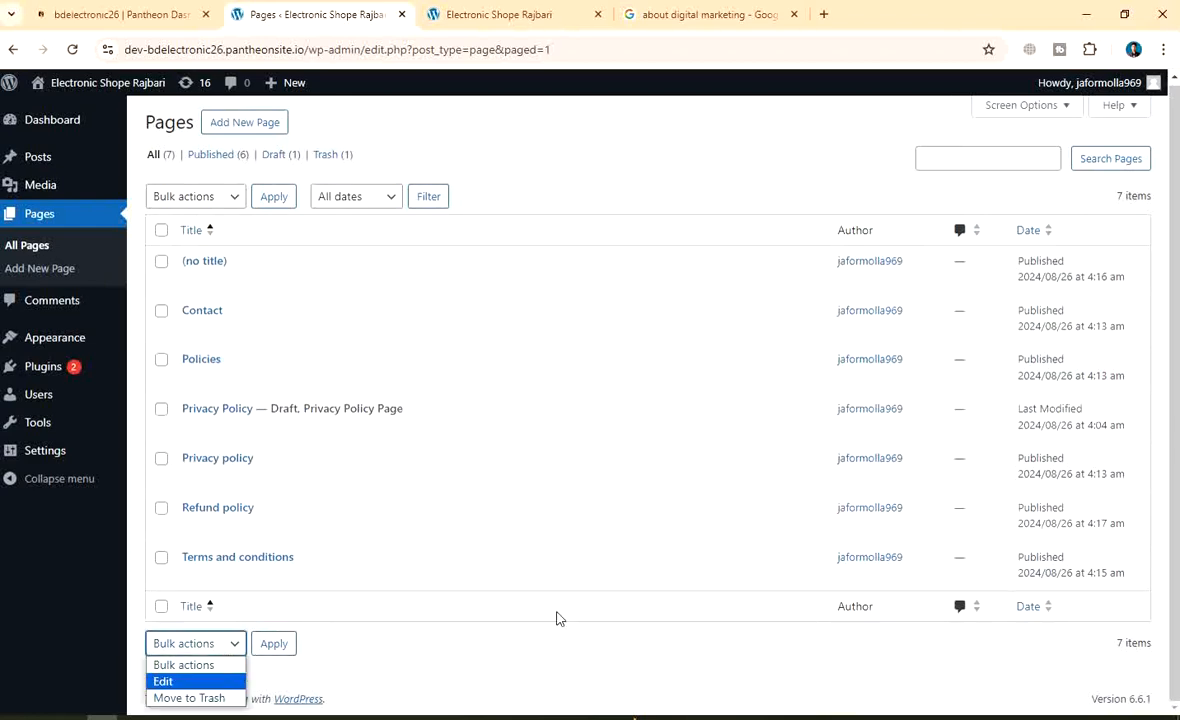
{"action": "left_click", "coordinate": [432, 612]}
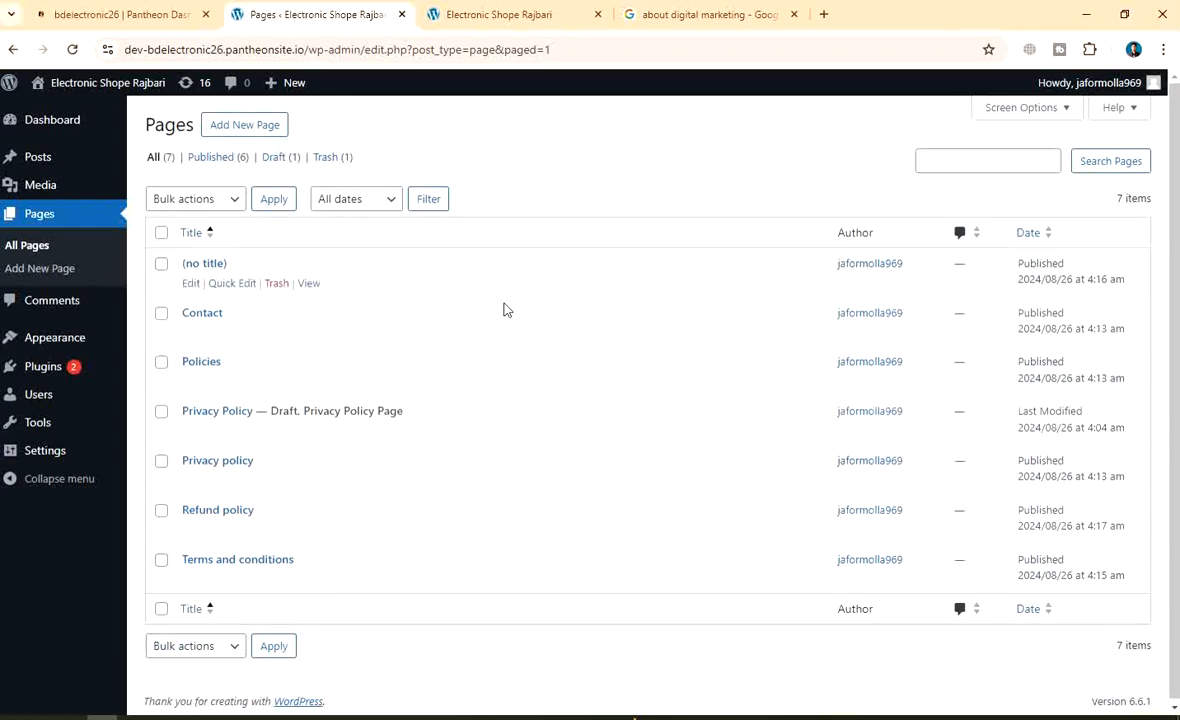
{"action": "left_click", "coordinate": [162, 266]}
{"action": "left_click", "coordinate": [196, 646]}
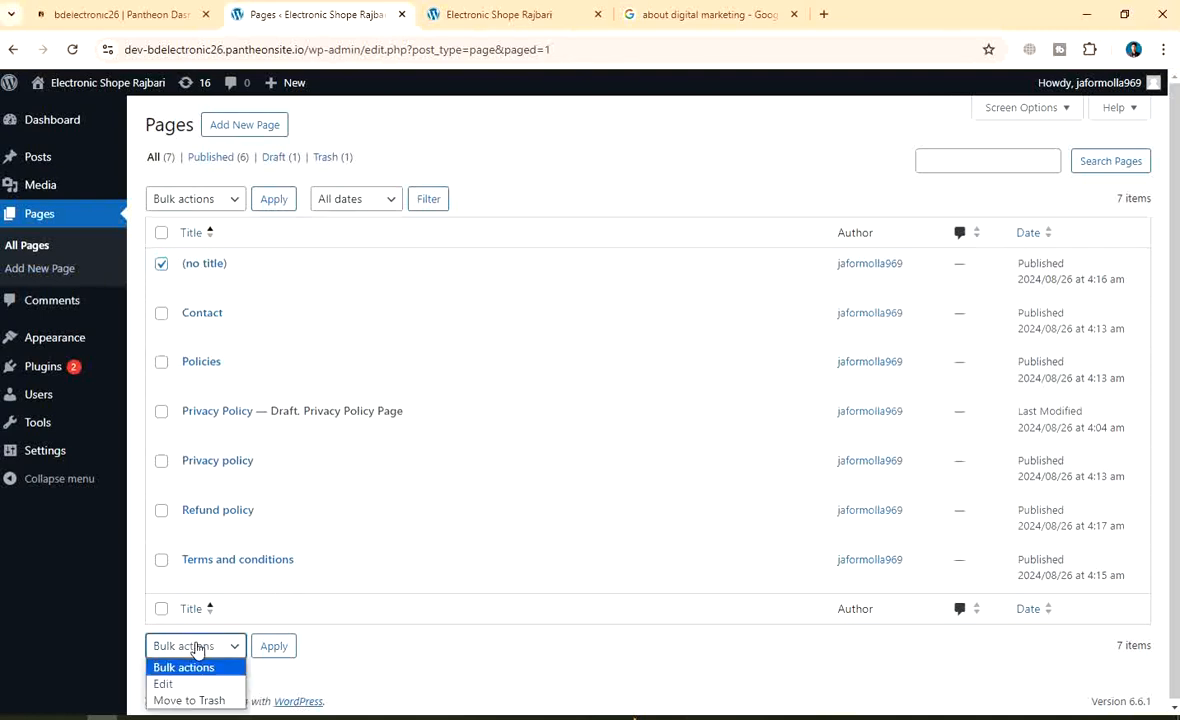
{"action": "left_click", "coordinate": [186, 698]}
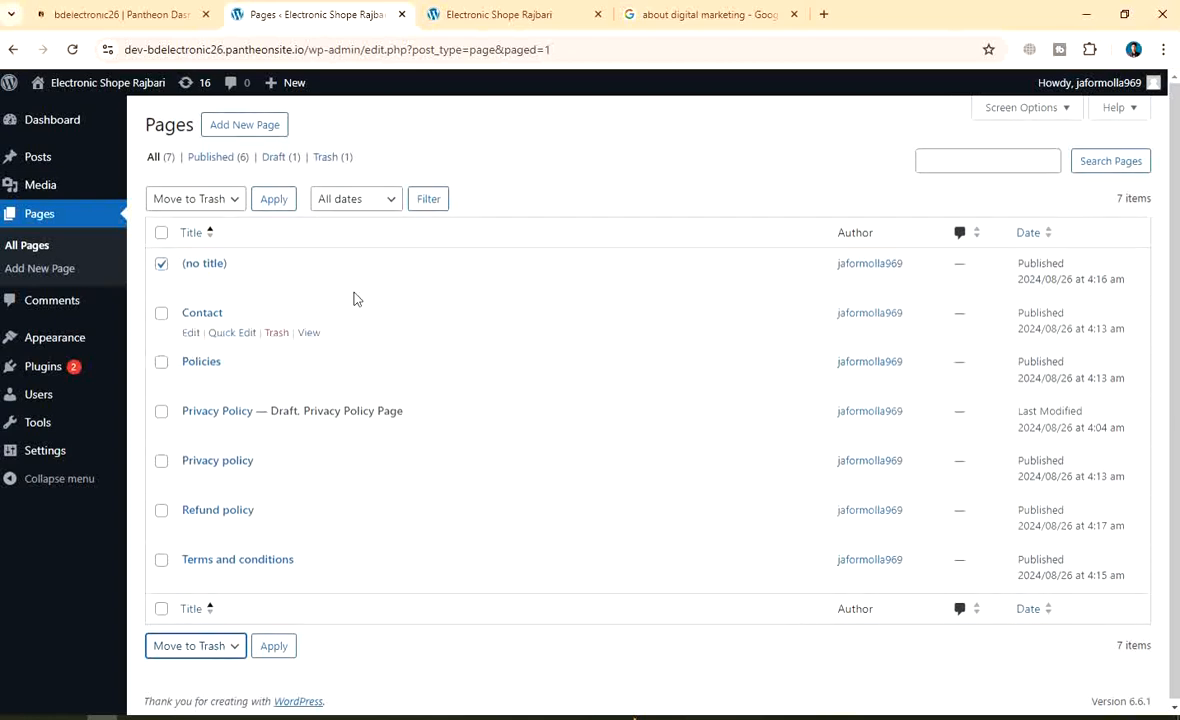
{"action": "left_click", "coordinate": [277, 331]}
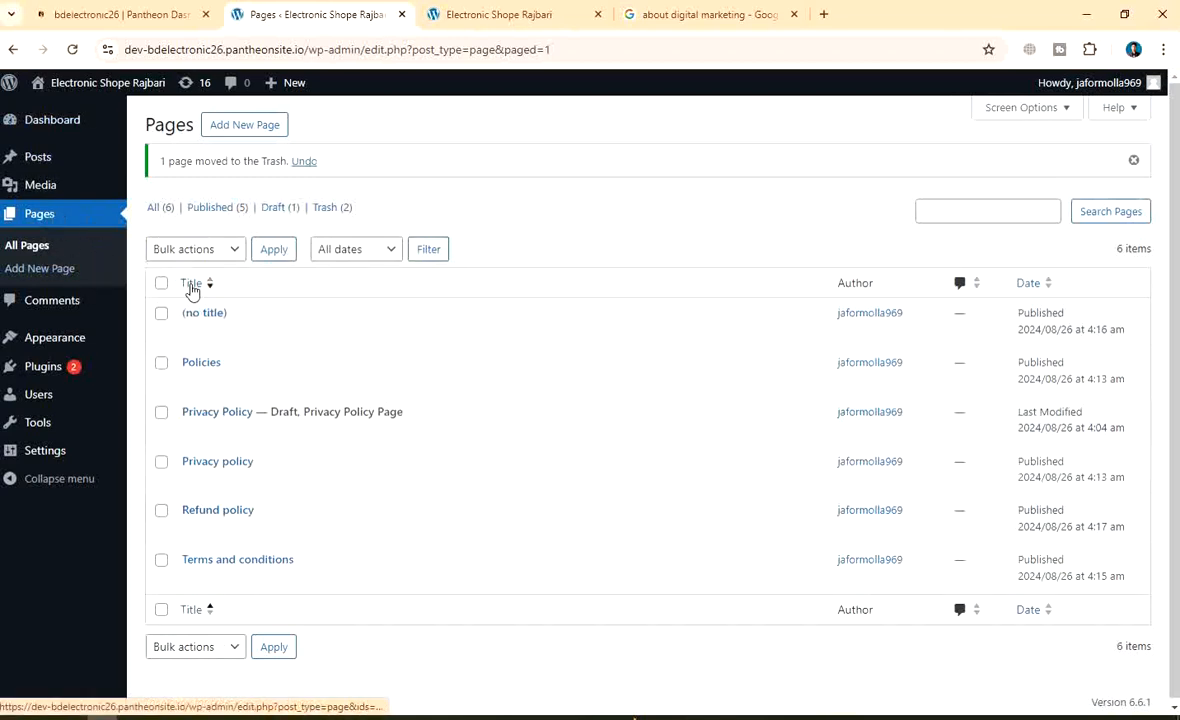
{"action": "mouse_move", "coordinate": [113, 349]}
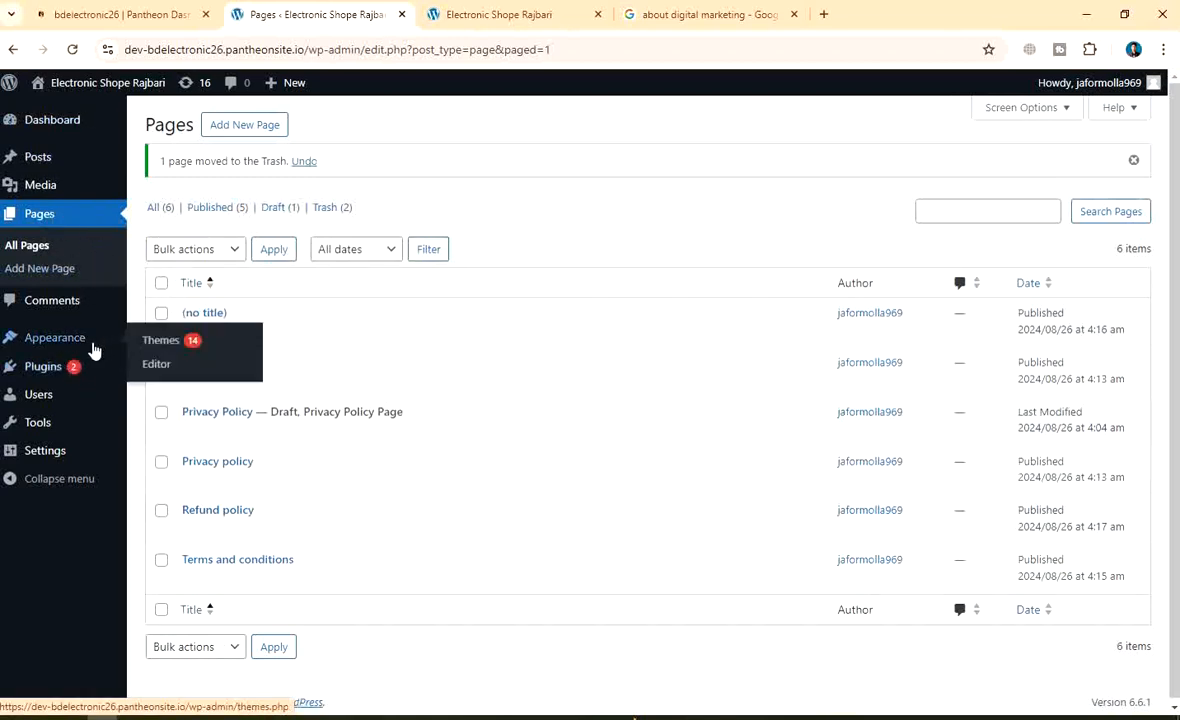
Open the Comments screen from the admin sidebar to see the Hello world! sample comment
{"action": "left_click", "coordinate": [13, 305]}
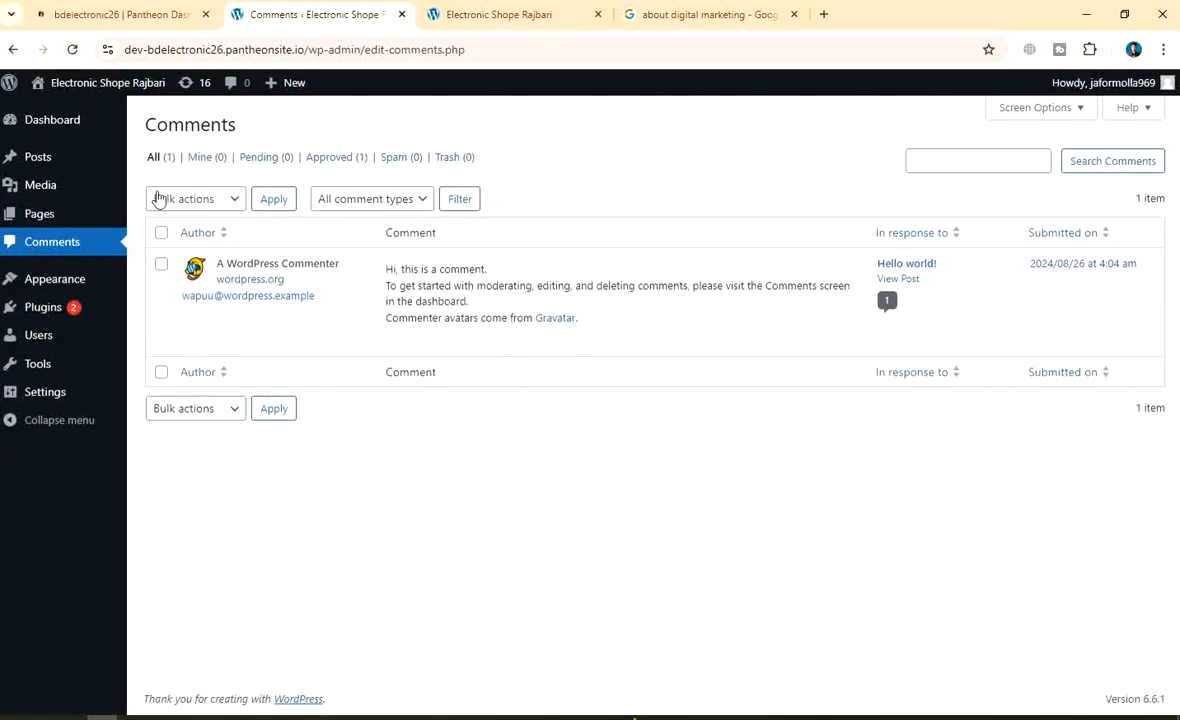
{"action": "mouse_move", "coordinate": [40, 226]}
Capture the full screen and box the Comments menu entry and comment row, with an arrow
{"action": "key", "text": "Print"}
{"action": "left_click_drag", "start_coordinate": [2, 3], "coordinate": [1178, 718]}
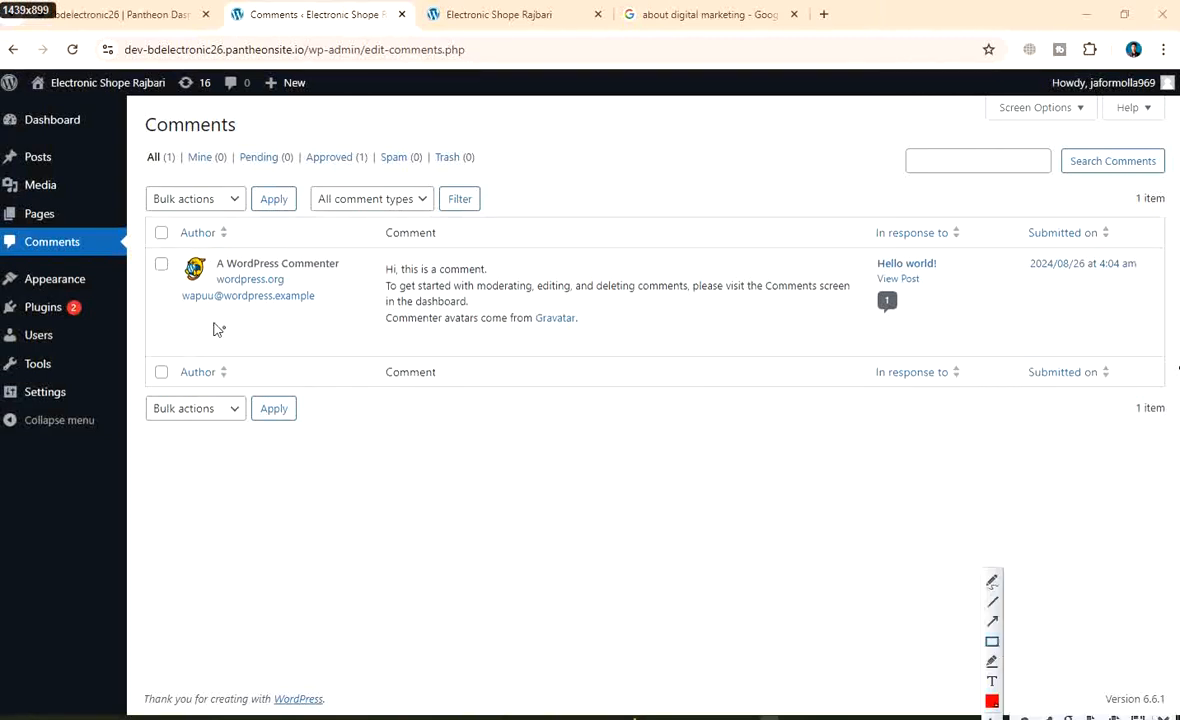
{"action": "left_click_drag", "start_coordinate": [3, 232], "coordinate": [124, 252]}
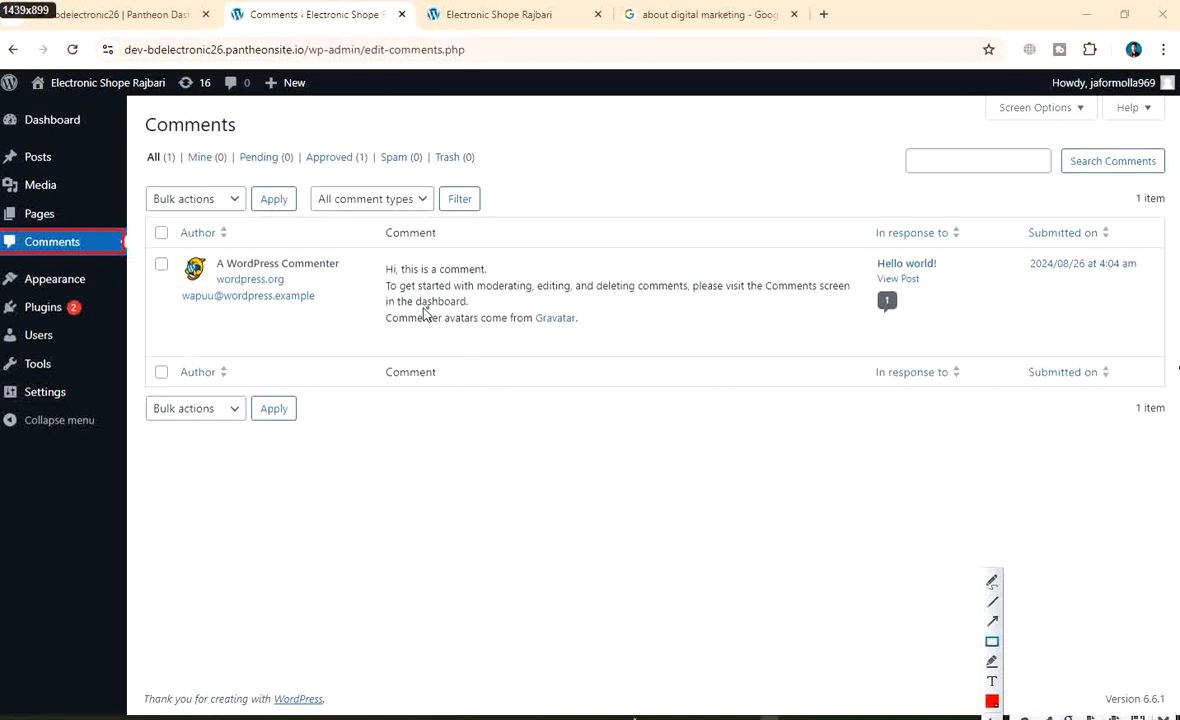
{"action": "mouse_move", "coordinate": [146, 250]}
{"action": "left_mouse_down"}
{"action": "mouse_move", "coordinate": [453, 342]}
{"action": "mouse_move", "coordinate": [993, 350]}
{"action": "left_mouse_up"}
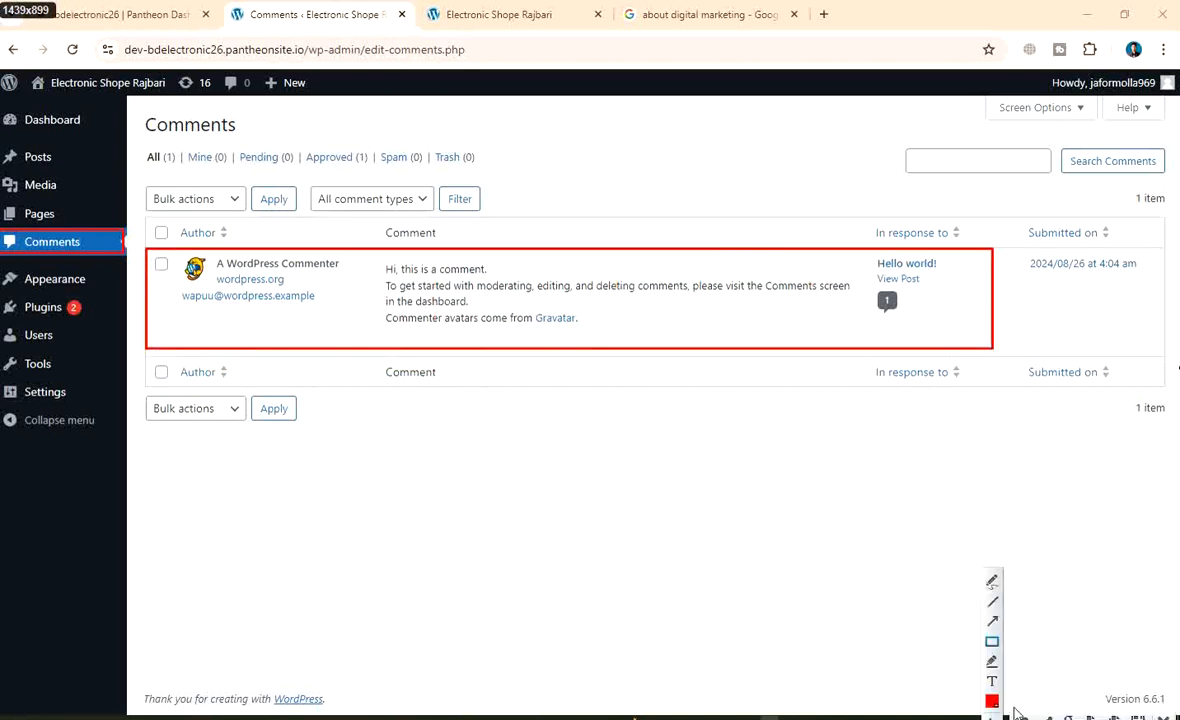
{"action": "left_click_drag", "start_coordinate": [660, 545], "coordinate": [487, 345]}
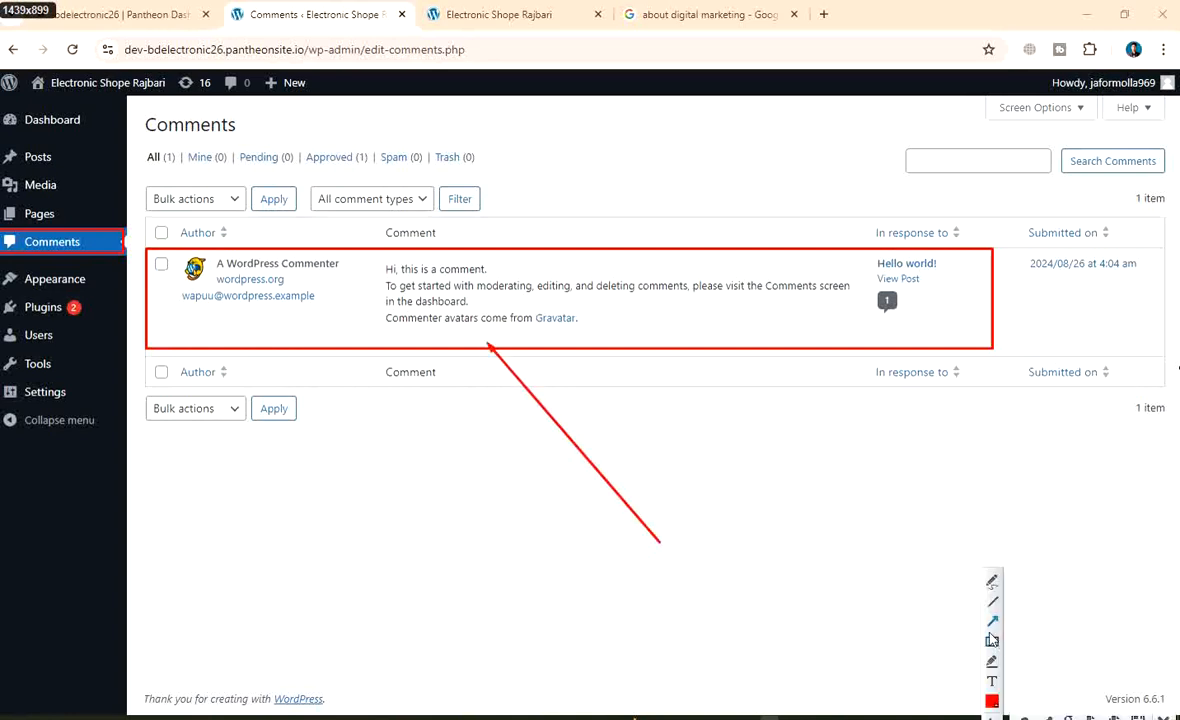
Add the note 'We can manege comment form here' below the arrow and frame it in red
{"action": "left_click", "coordinate": [603, 573]}
{"action": "type", "text": "We can mane"}
{"action": "key", "text": "BackSpace"}
{"action": "key", "text": "BackSpace"}
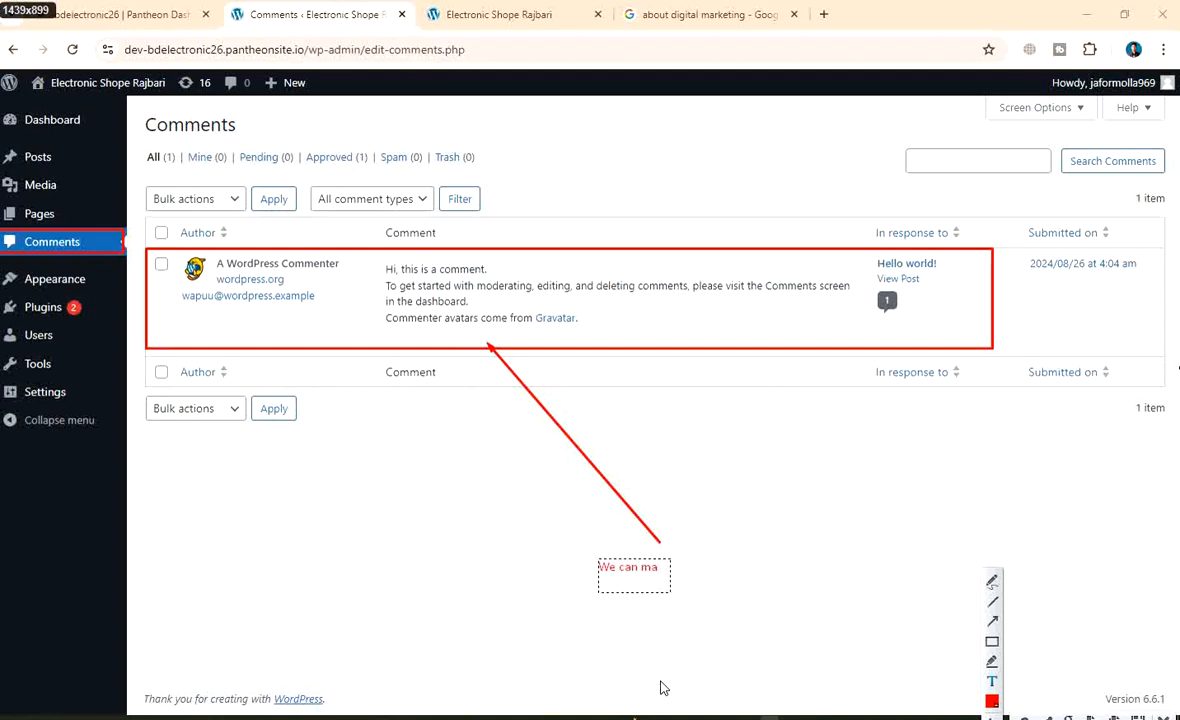
{"action": "type", "text": "neg"}
{"action": "type", "text": "e ou"}
{"action": "key", "text": "BackSpace"}
{"action": "key", "text": "BackSpace"}
{"action": "type", "text": "comment "}
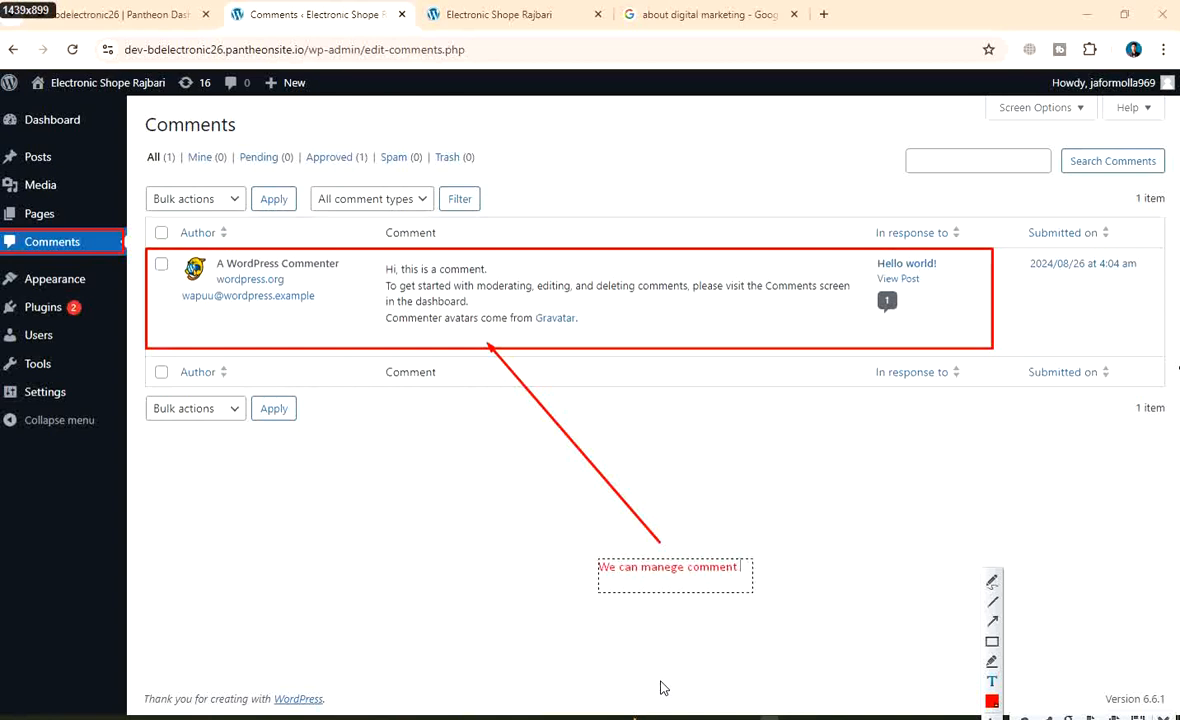
{"action": "type", "text": "form here"}
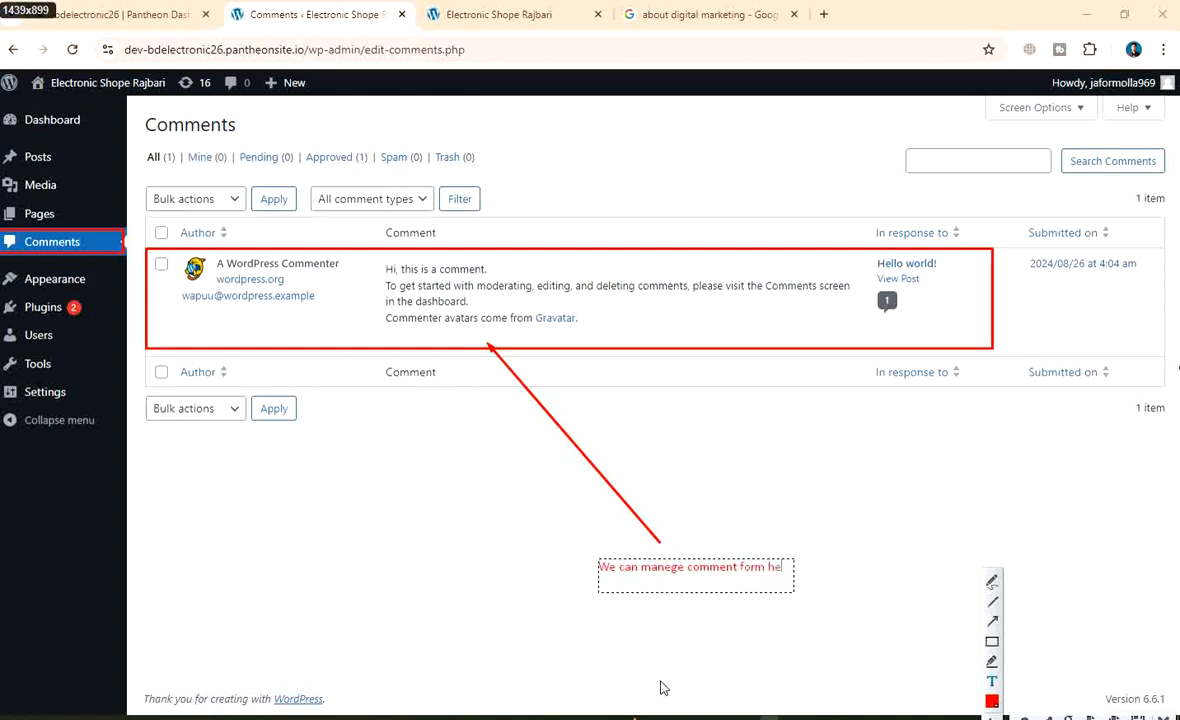
{"action": "left_click", "coordinate": [990, 643]}
{"action": "left_click_drag", "start_coordinate": [569, 543], "coordinate": [831, 596]}
{"action": "right_click", "coordinate": [500, 421]}
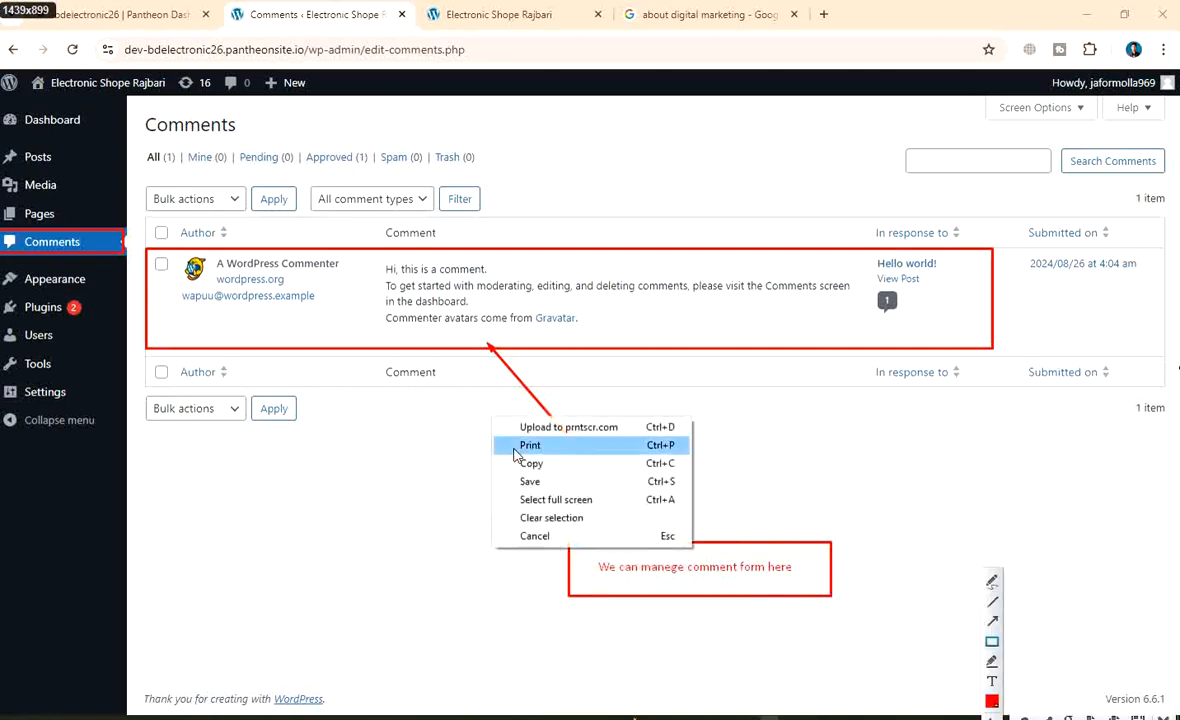
Save the capture as PNG 'Worpress comment management' in New folder
{"action": "left_click", "coordinate": [535, 477]}
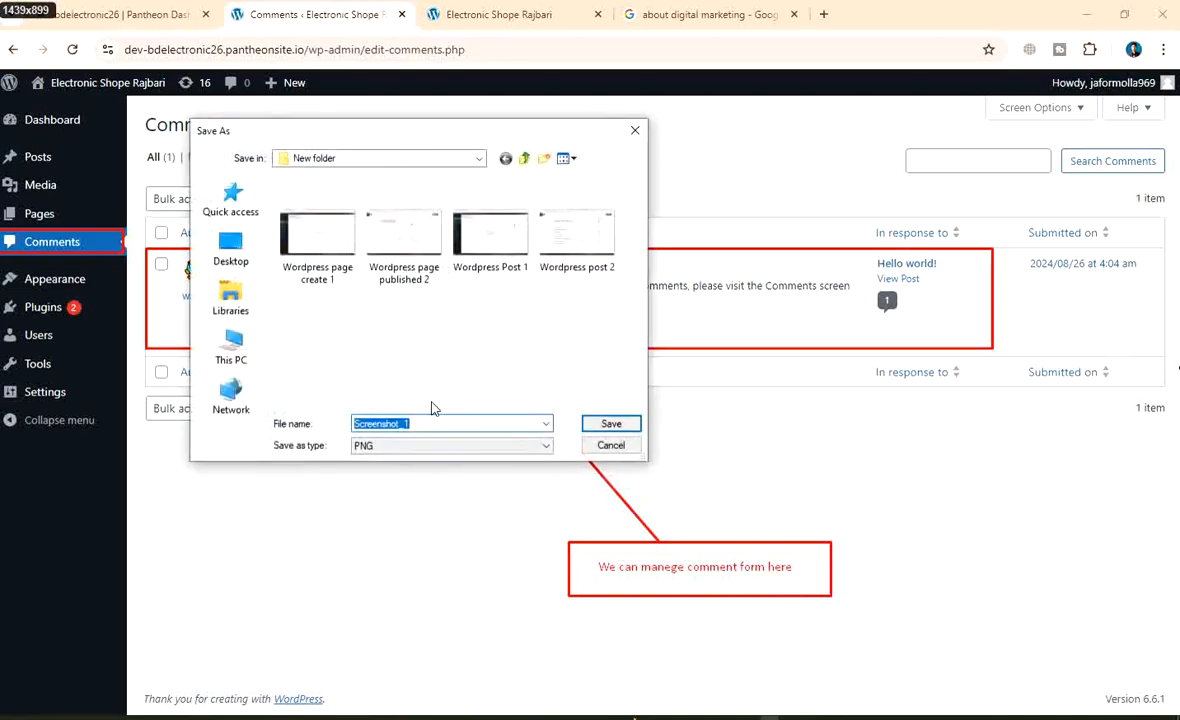
{"action": "key", "text": "BackSpace"}
{"action": "type", "text": "Wor"}
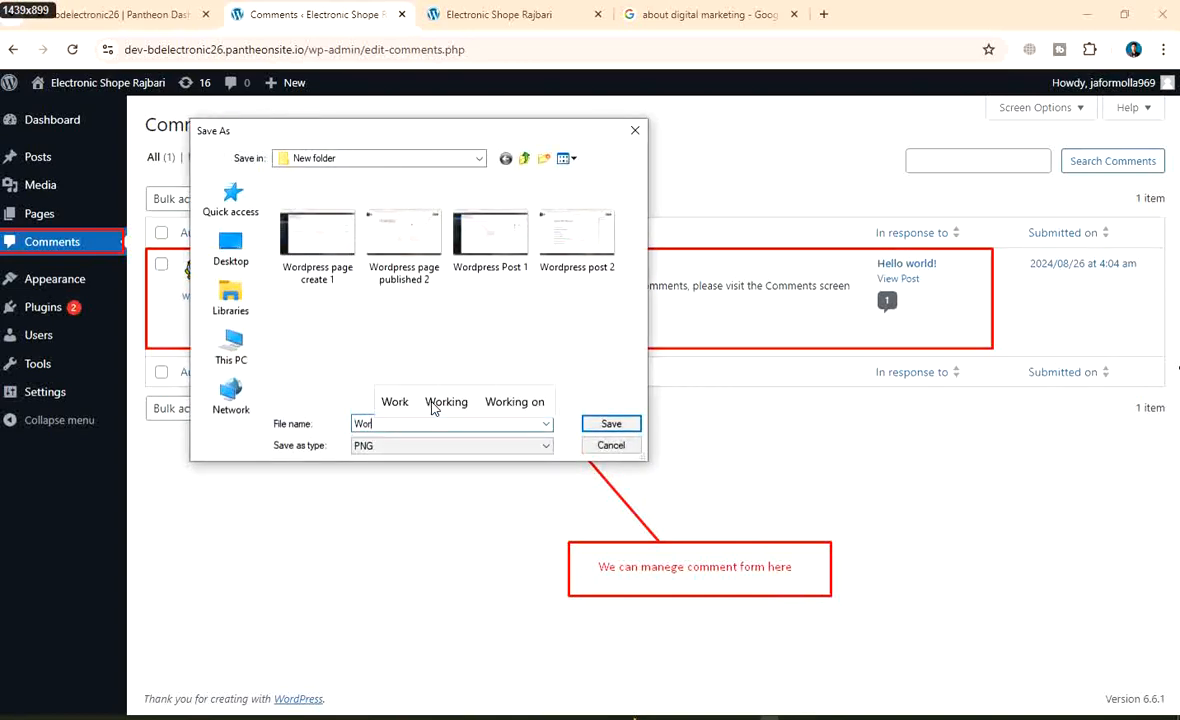
{"action": "type", "text": "press "}
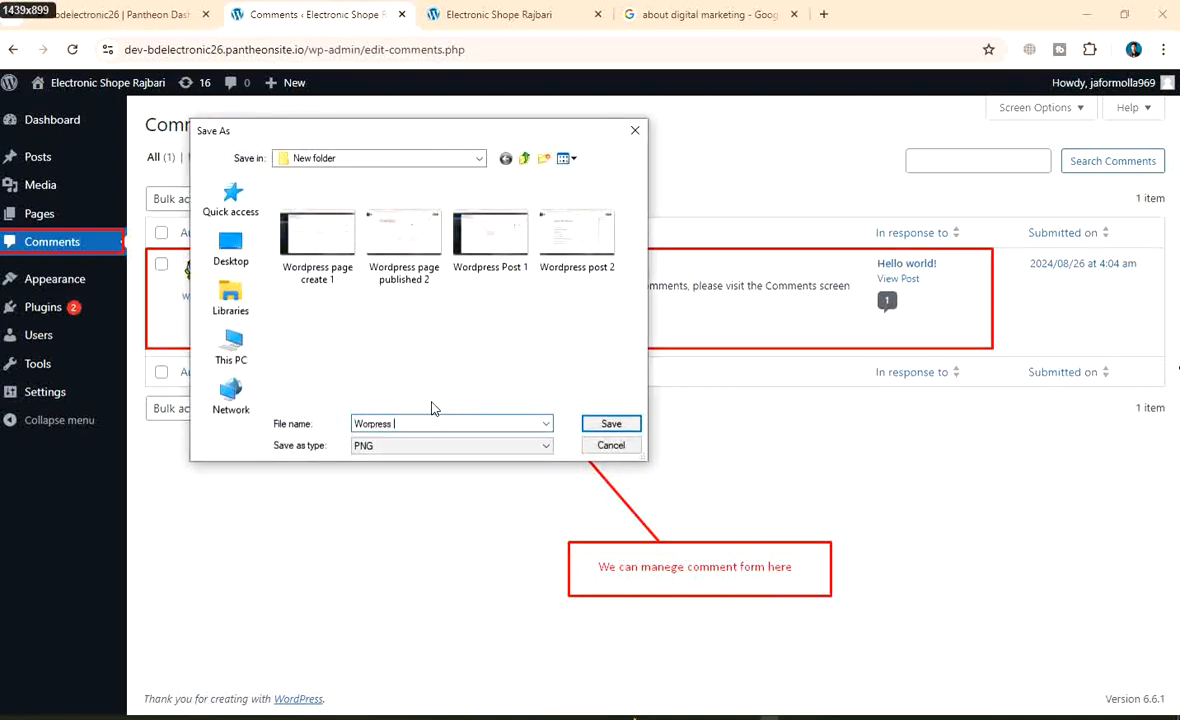
{"action": "type", "text": "comment "}
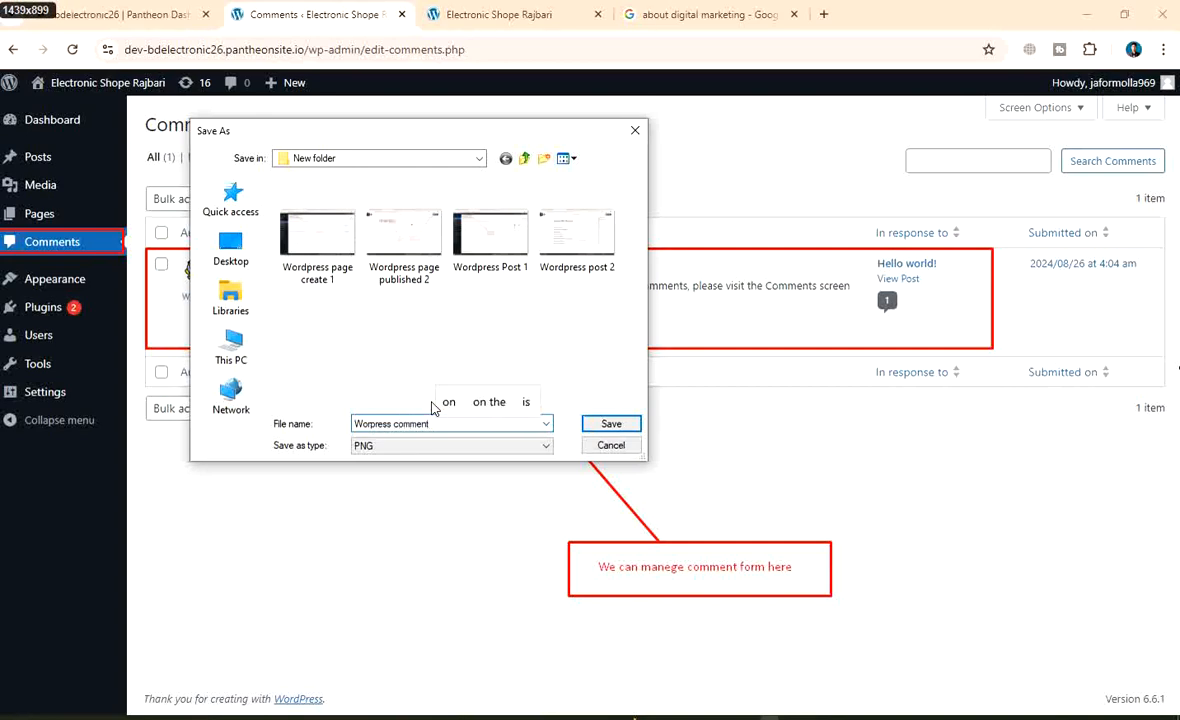
{"action": "type", "text": "manage"}
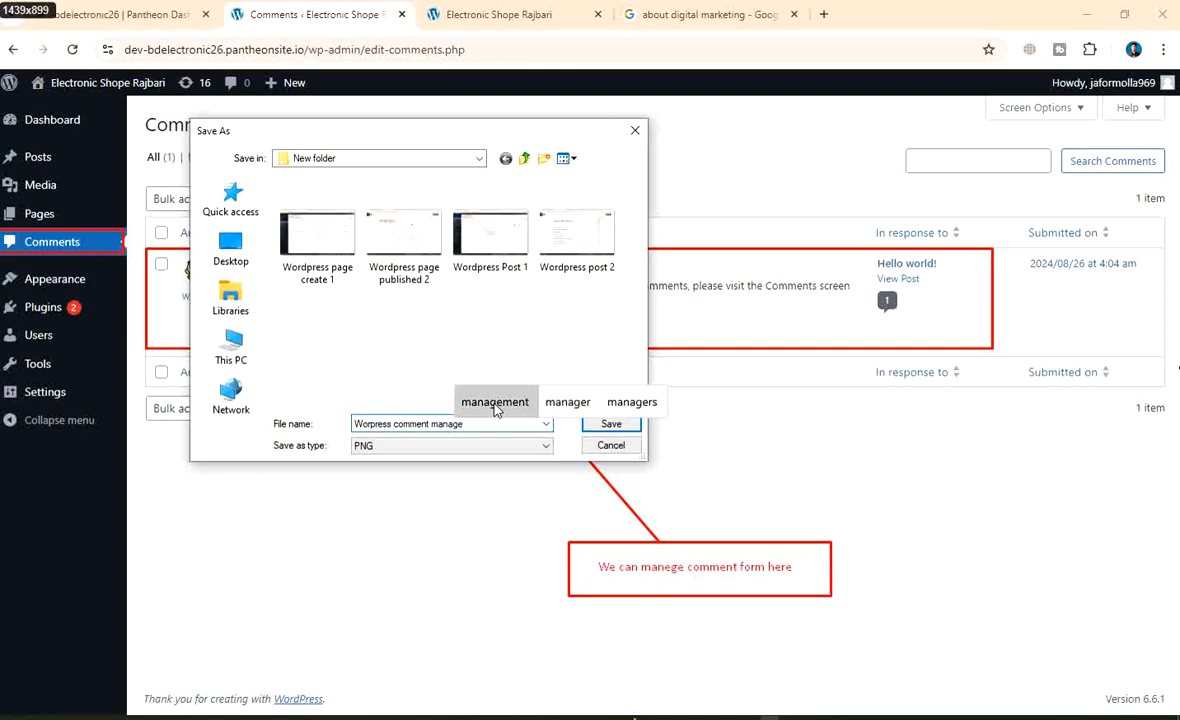
{"action": "left_click", "coordinate": [495, 402]}
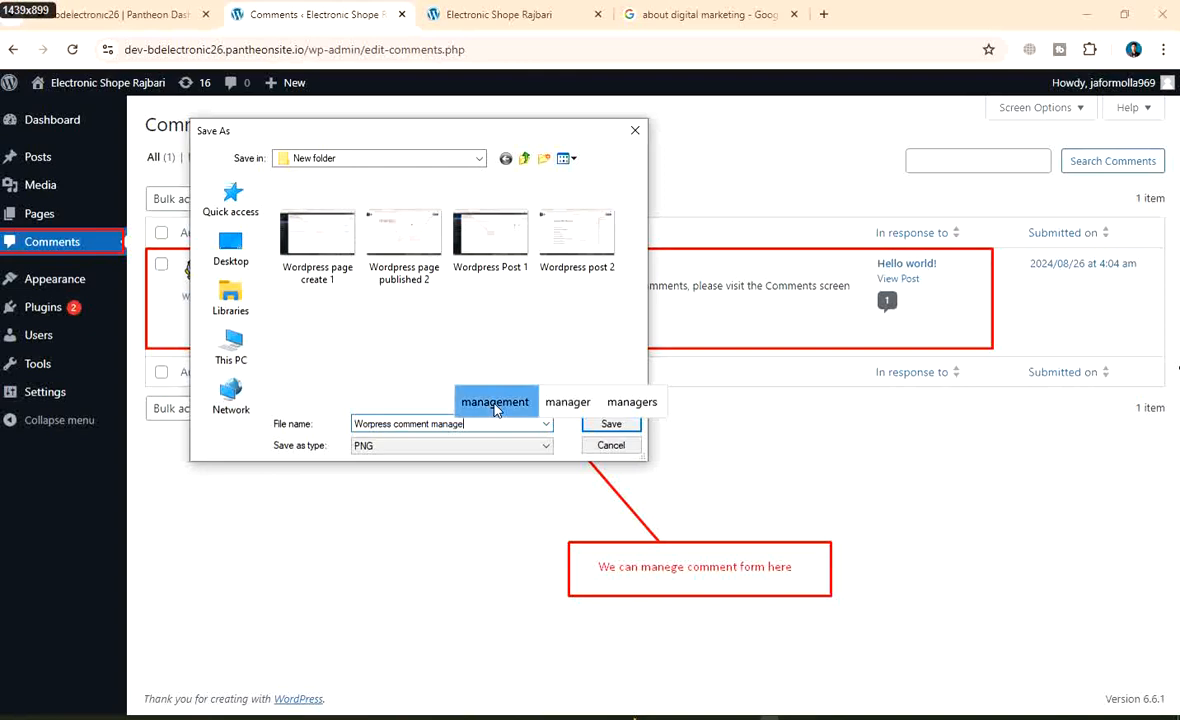
{"action": "left_click", "coordinate": [609, 424]}
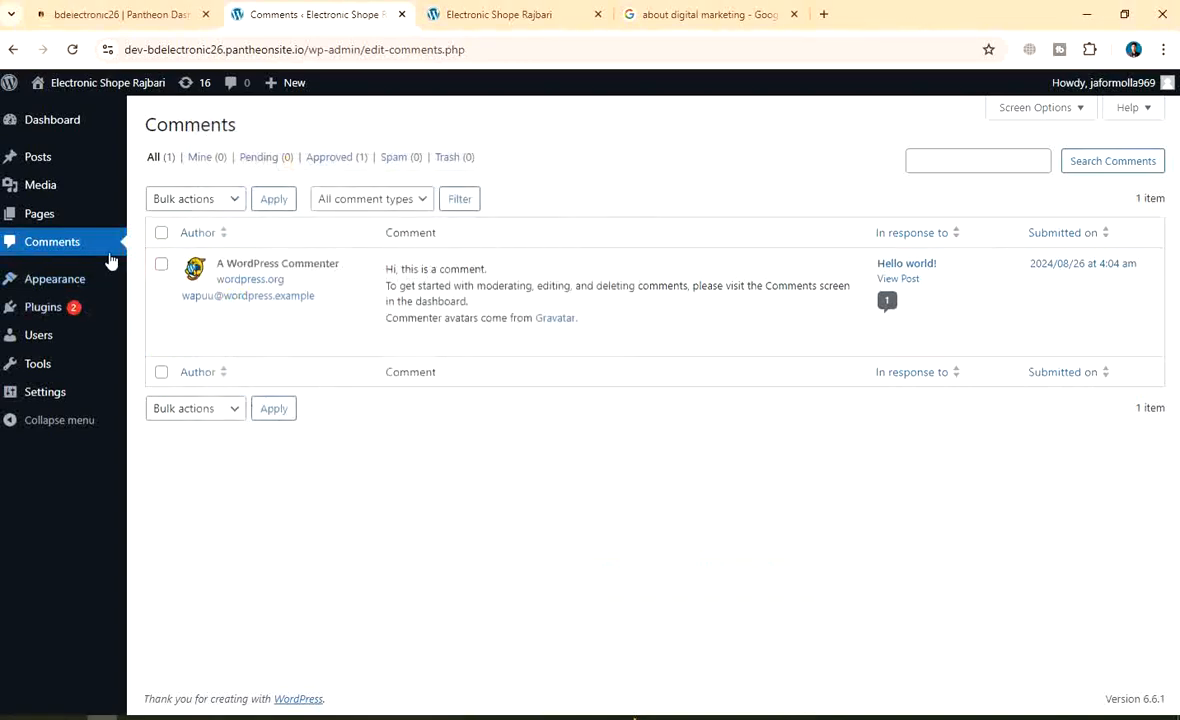
{"action": "left_click", "coordinate": [63, 282]}
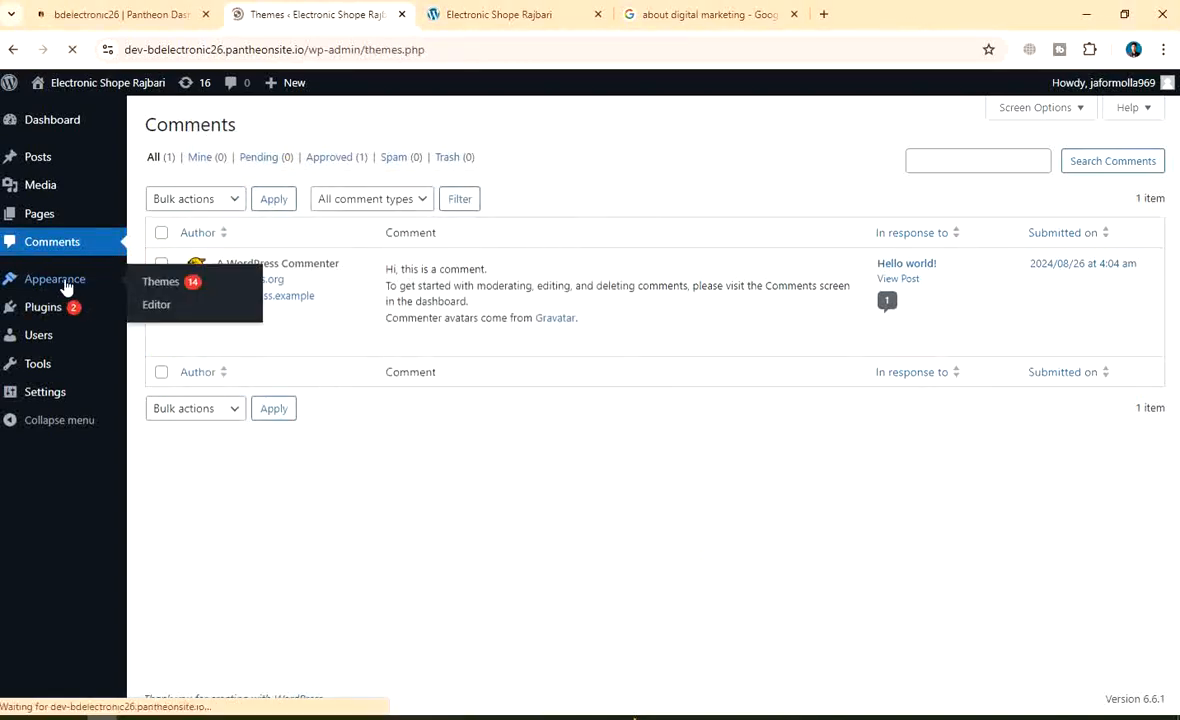
{"action": "mouse_move", "coordinate": [778, 316]}
{"action": "scroll", "coordinate": [948, 324], "scroll_direction": "down", "scroll_amount": 6}
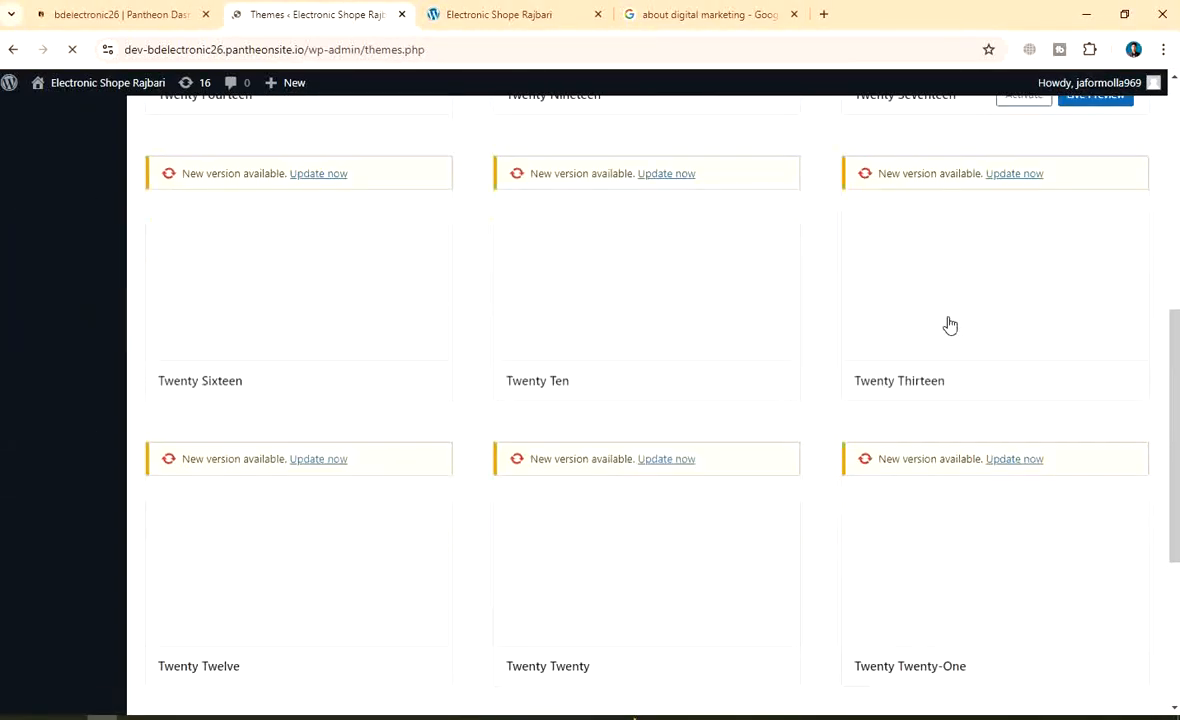
{"action": "scroll", "coordinate": [637, 371], "scroll_direction": "up", "scroll_amount": 6}
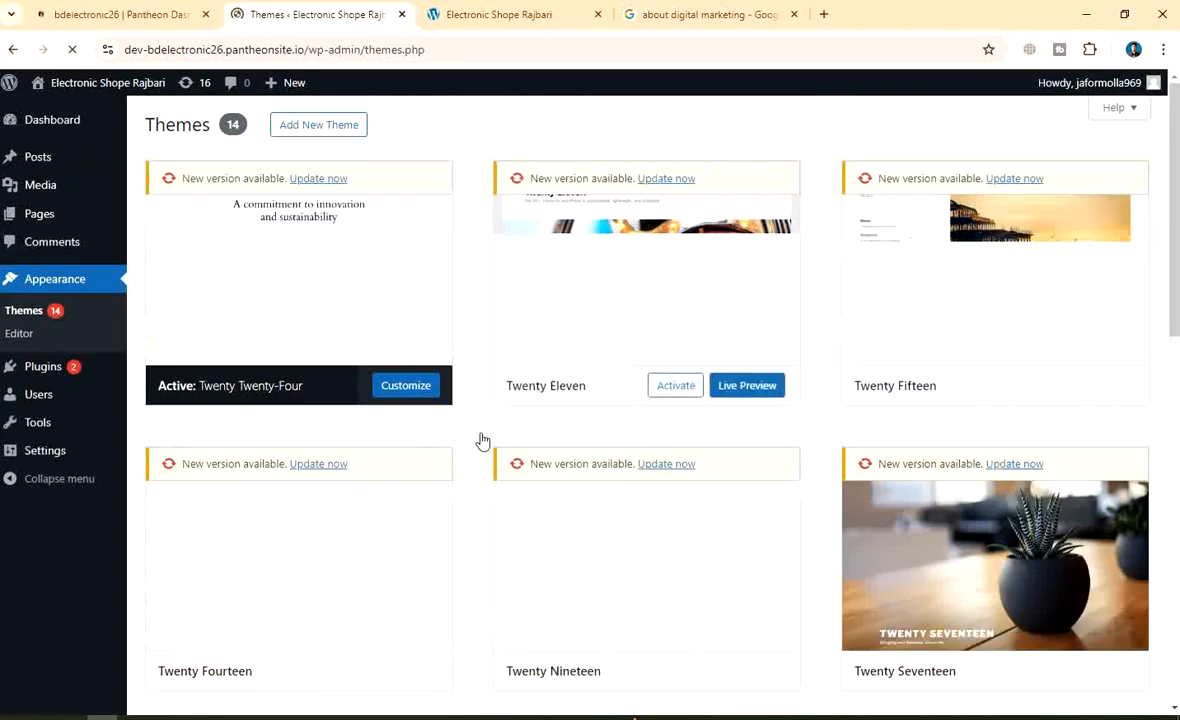
{"action": "scroll", "coordinate": [205, 514], "scroll_direction": "down", "scroll_amount": 1}
{"action": "scroll", "coordinate": [374, 477], "scroll_direction": "up", "scroll_amount": 1}
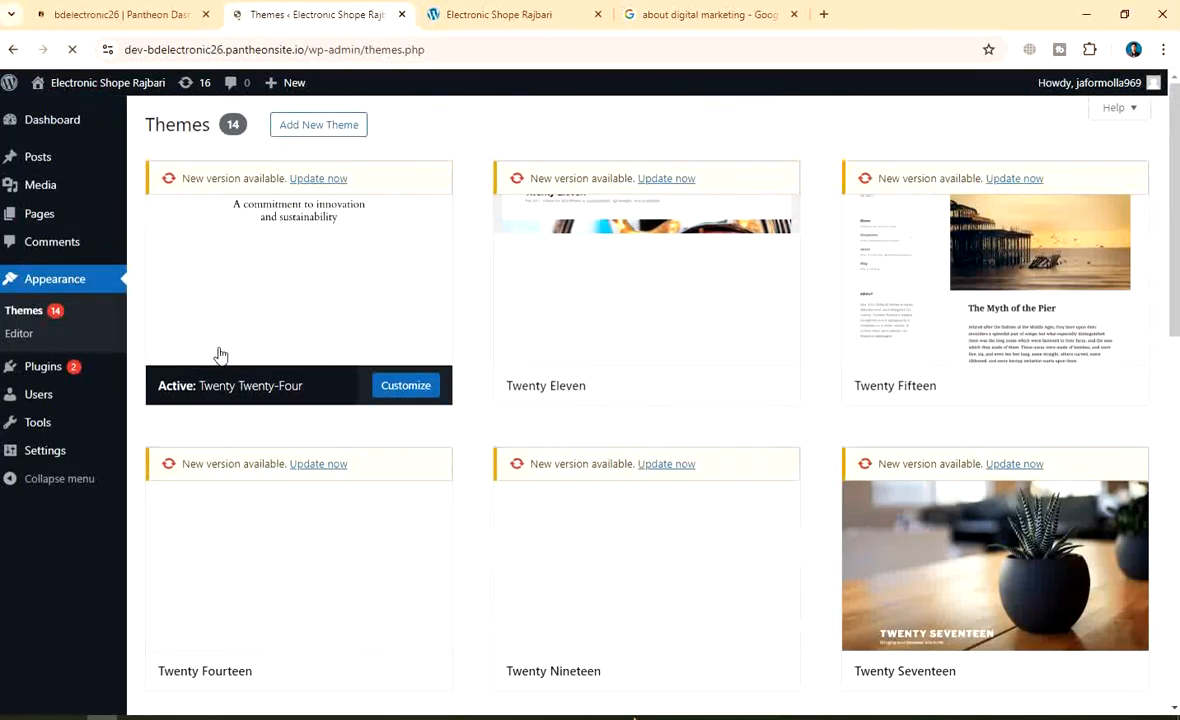
{"action": "mouse_move", "coordinate": [730, 245]}
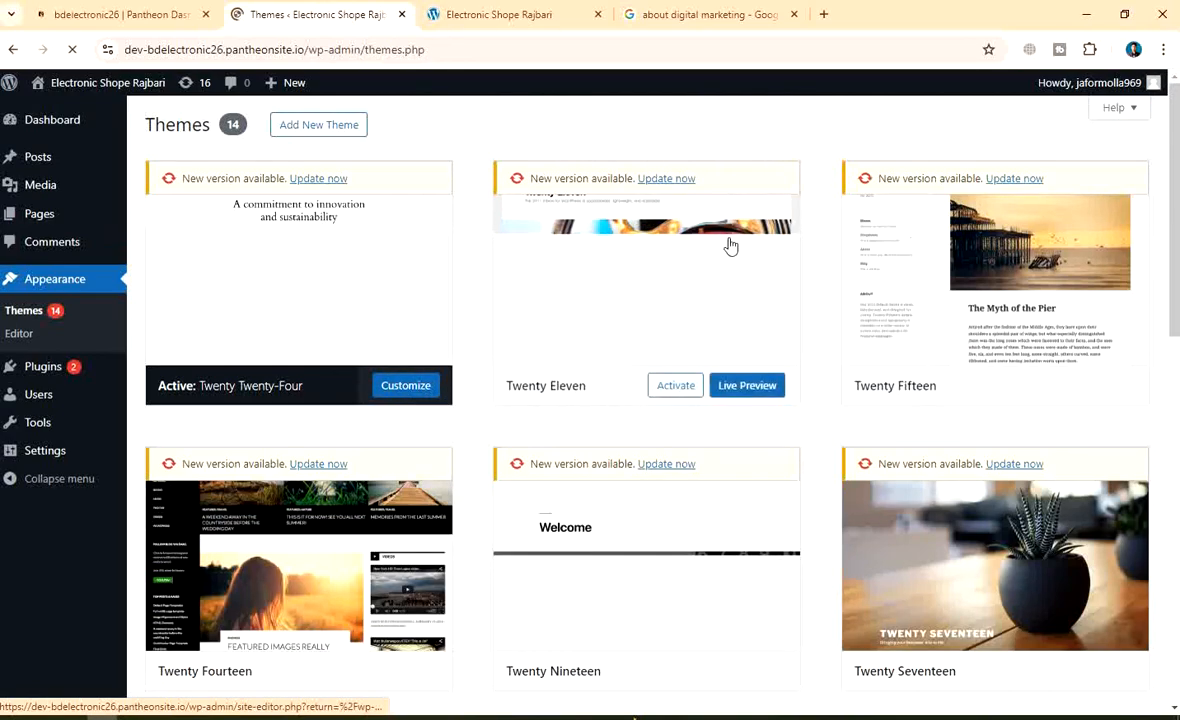
{"action": "scroll", "coordinate": [728, 250], "scroll_direction": "down", "scroll_amount": 1}
{"action": "scroll", "coordinate": [690, 260], "scroll_direction": "up", "scroll_amount": 1}
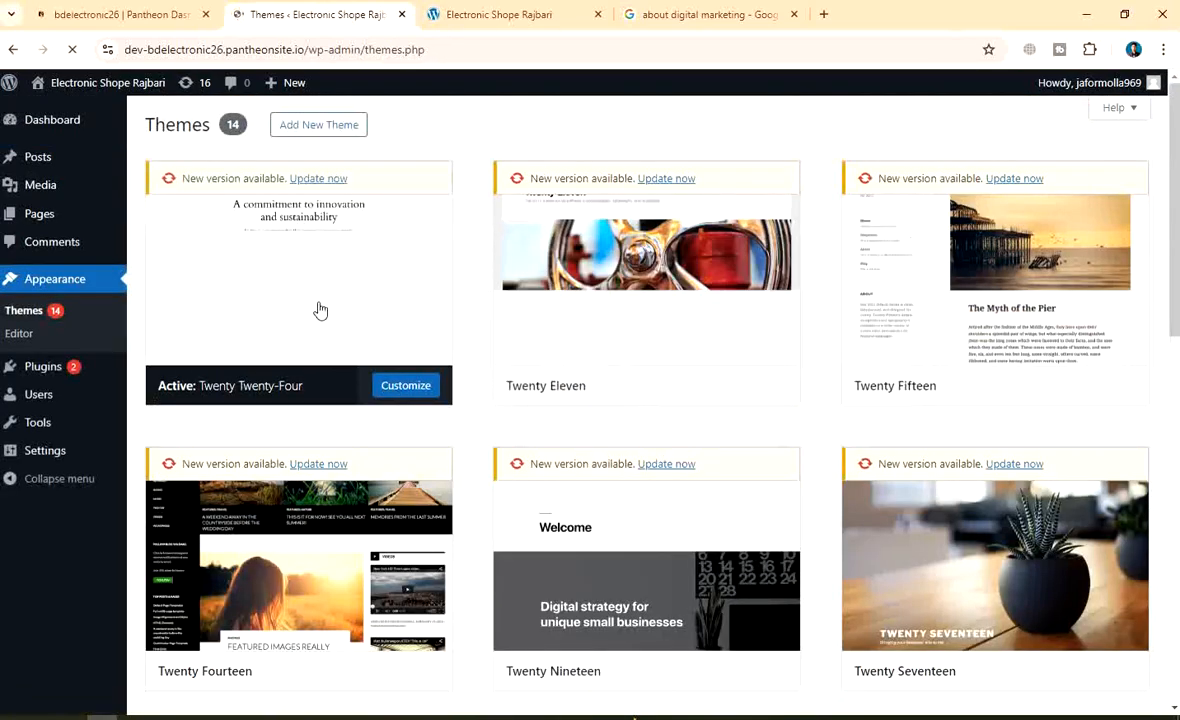
{"action": "scroll", "coordinate": [735, 280], "scroll_direction": "down", "scroll_amount": 2}
{"action": "scroll", "coordinate": [735, 279], "scroll_direction": "up", "scroll_amount": 2}
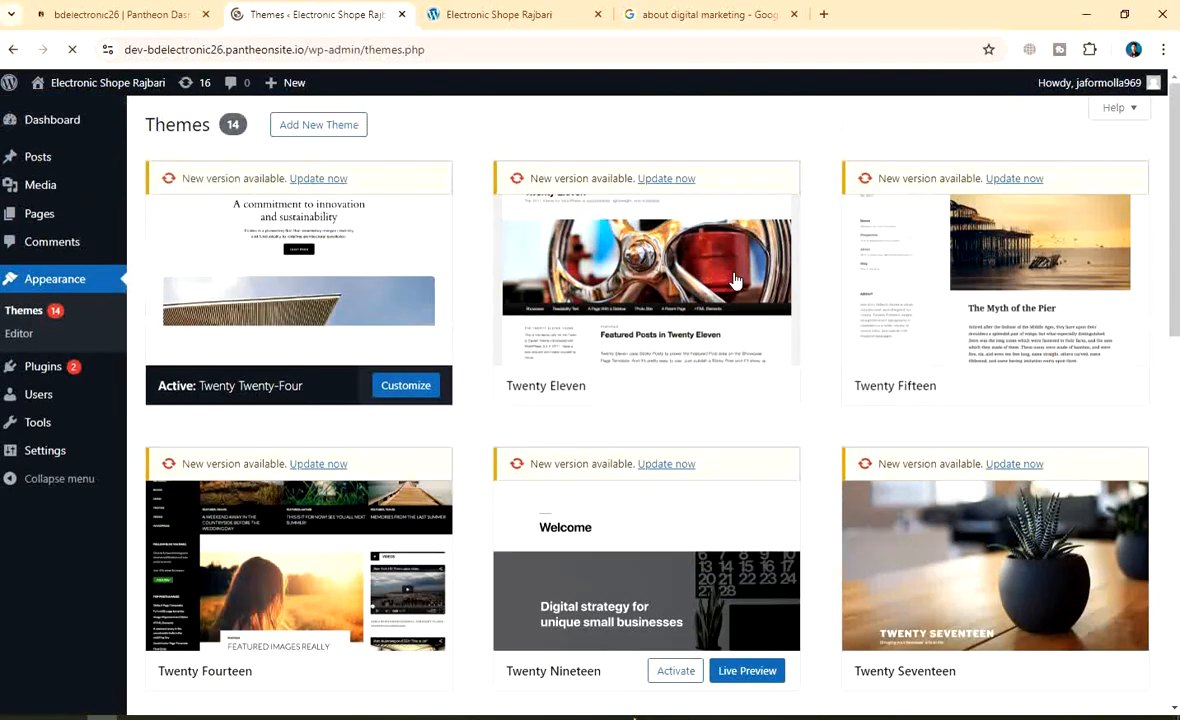
{"action": "mouse_move", "coordinate": [735, 280]}
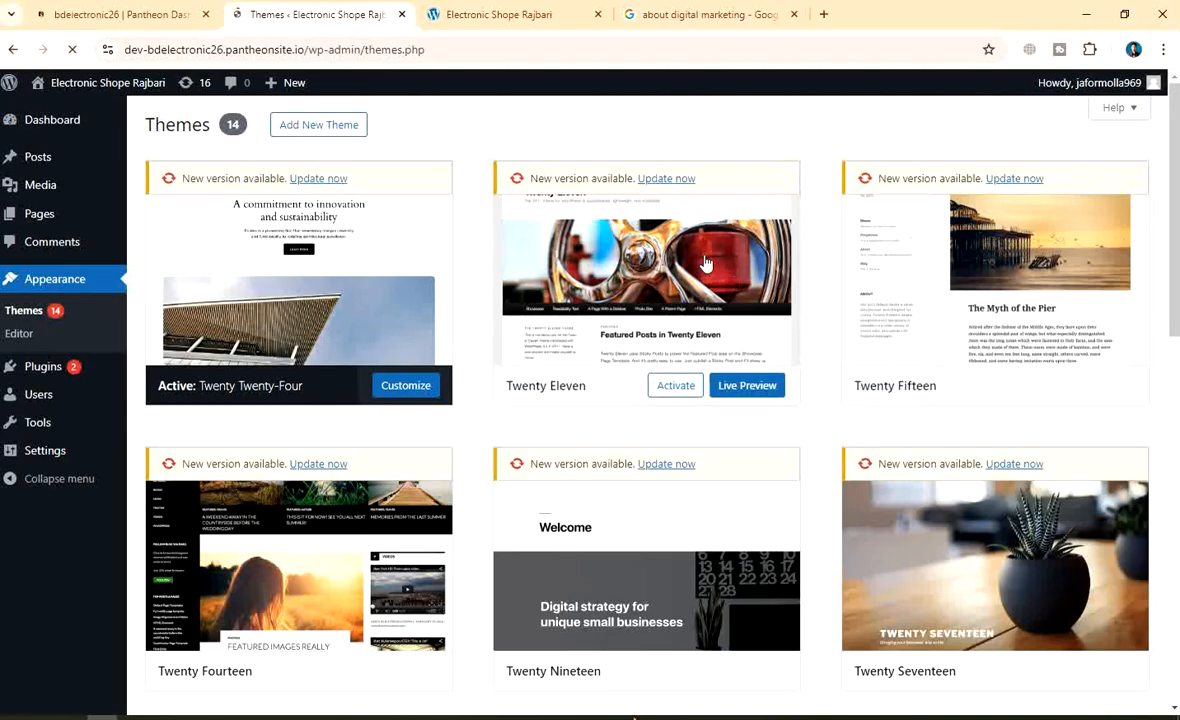
{"action": "scroll", "coordinate": [927, 298], "scroll_direction": "down", "scroll_amount": 5}
{"action": "scroll", "coordinate": [927, 295], "scroll_direction": "up", "scroll_amount": 5}
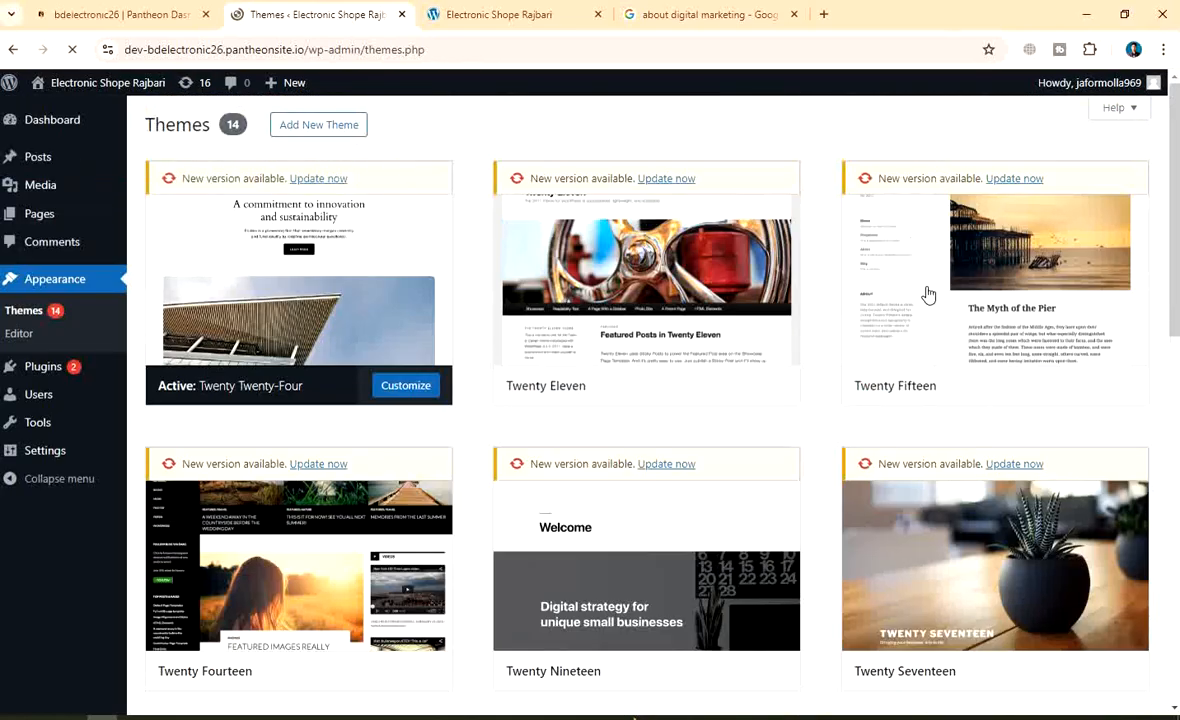
{"action": "mouse_move", "coordinate": [928, 294]}
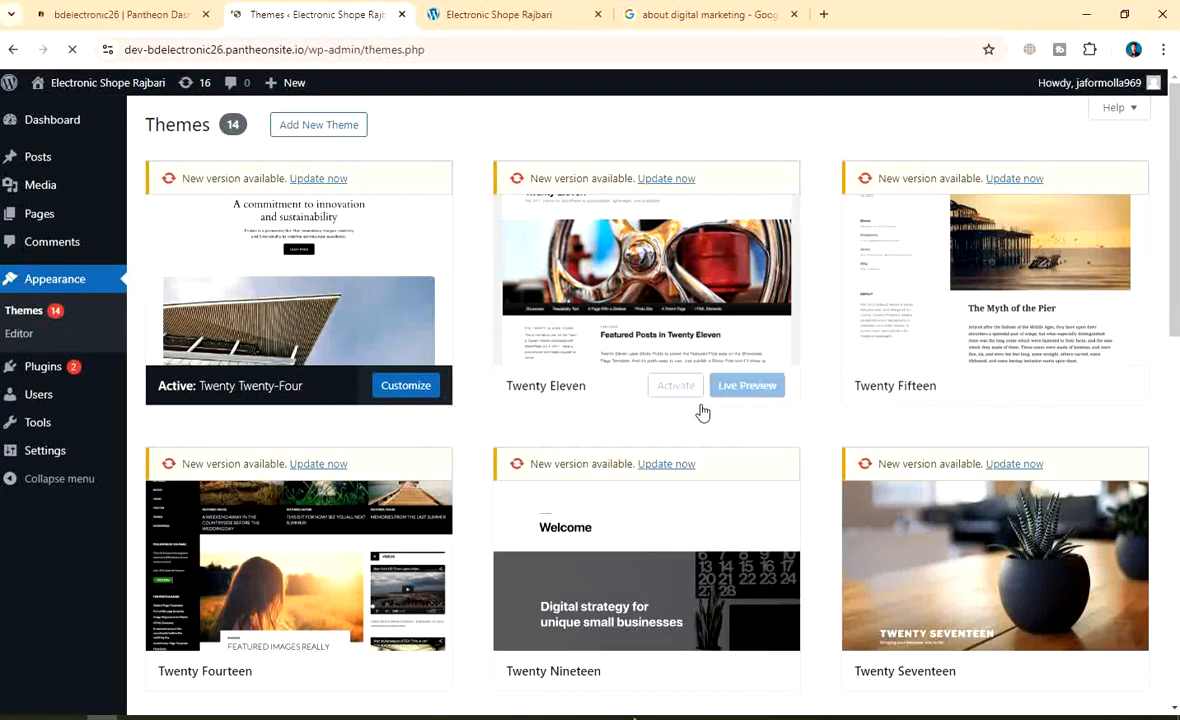
{"action": "scroll", "coordinate": [830, 395], "scroll_direction": "down", "scroll_amount": 7}
{"action": "scroll", "coordinate": [820, 404], "scroll_direction": "up", "scroll_amount": 7}
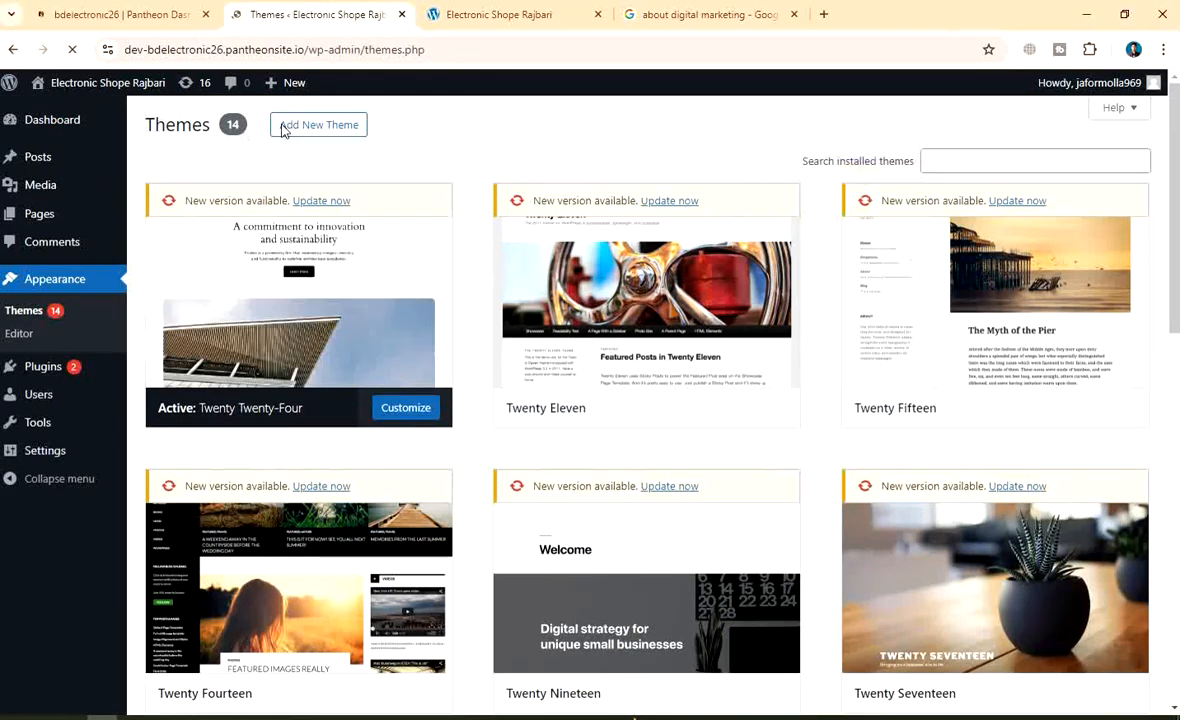
{"action": "scroll", "coordinate": [614, 366], "scroll_direction": "down", "scroll_amount": 7}
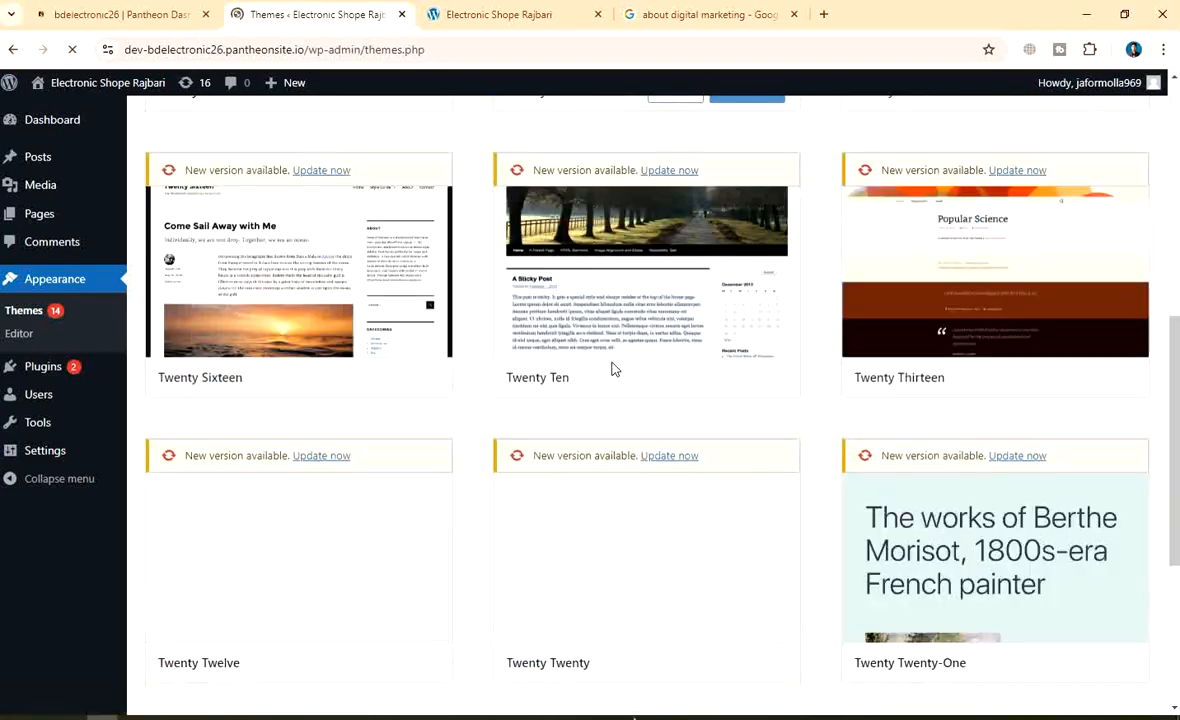
{"action": "scroll", "coordinate": [614, 370], "scroll_direction": "up", "scroll_amount": 5}
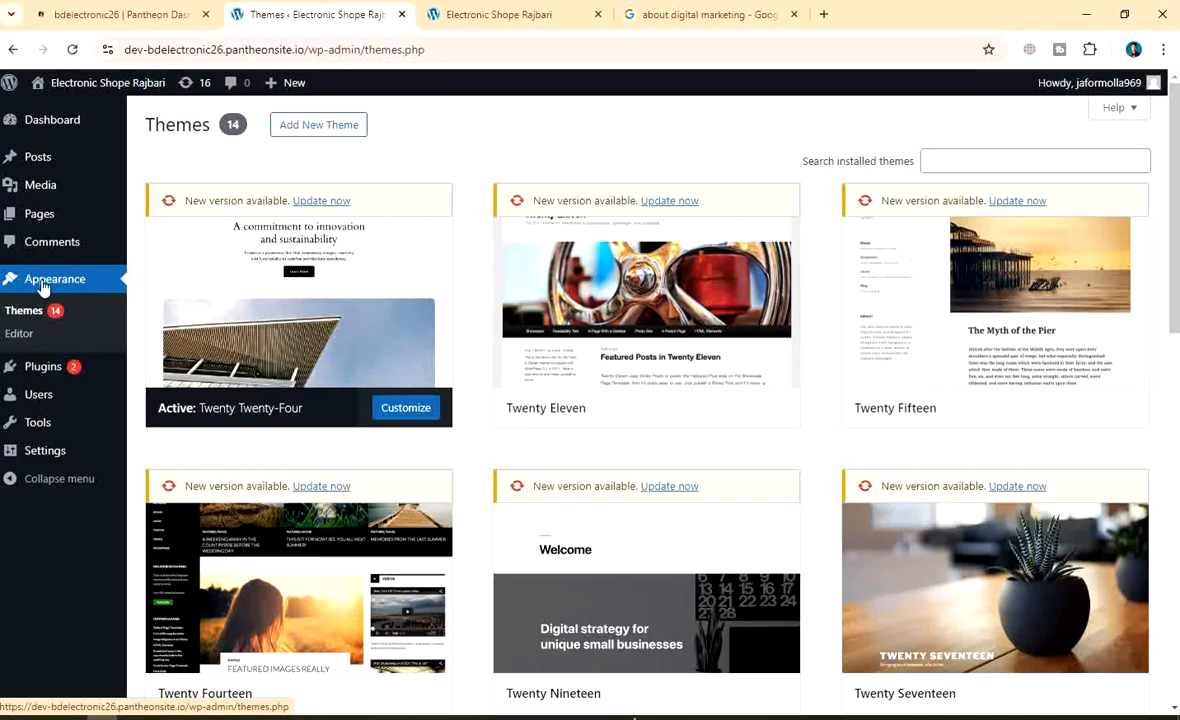
{"action": "scroll", "coordinate": [650, 440], "scroll_direction": "down", "scroll_amount": 8}
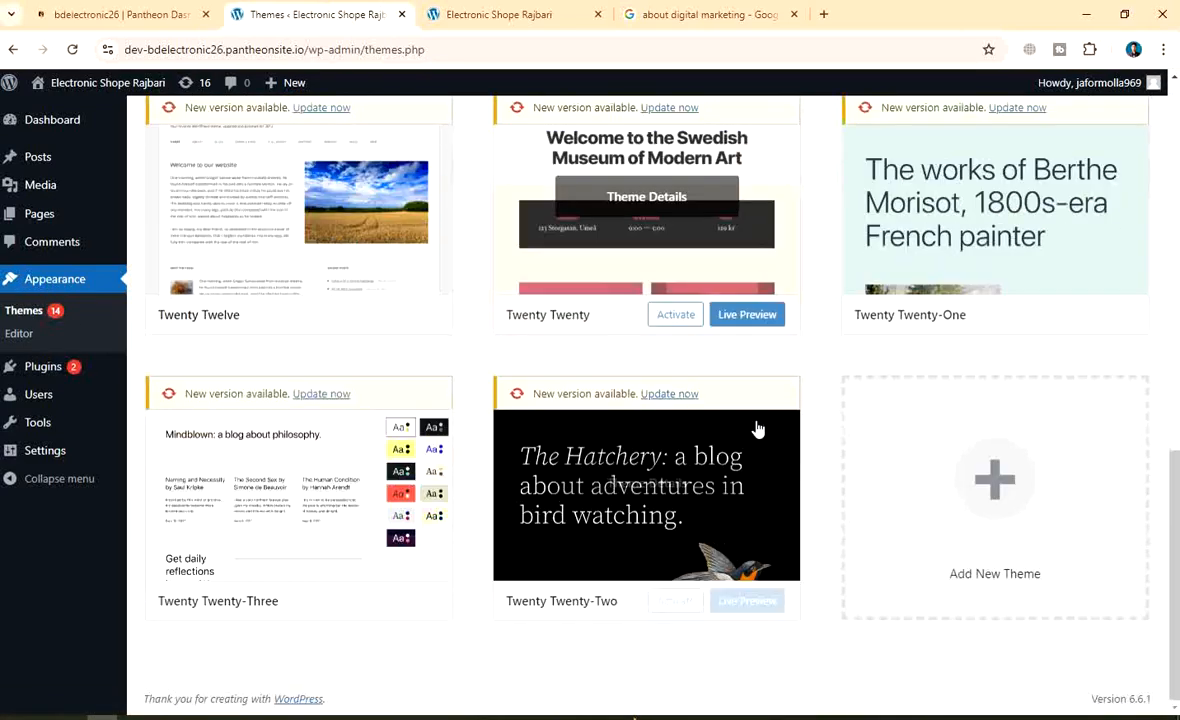
{"action": "scroll", "coordinate": [482, 469], "scroll_direction": "up", "scroll_amount": 8}
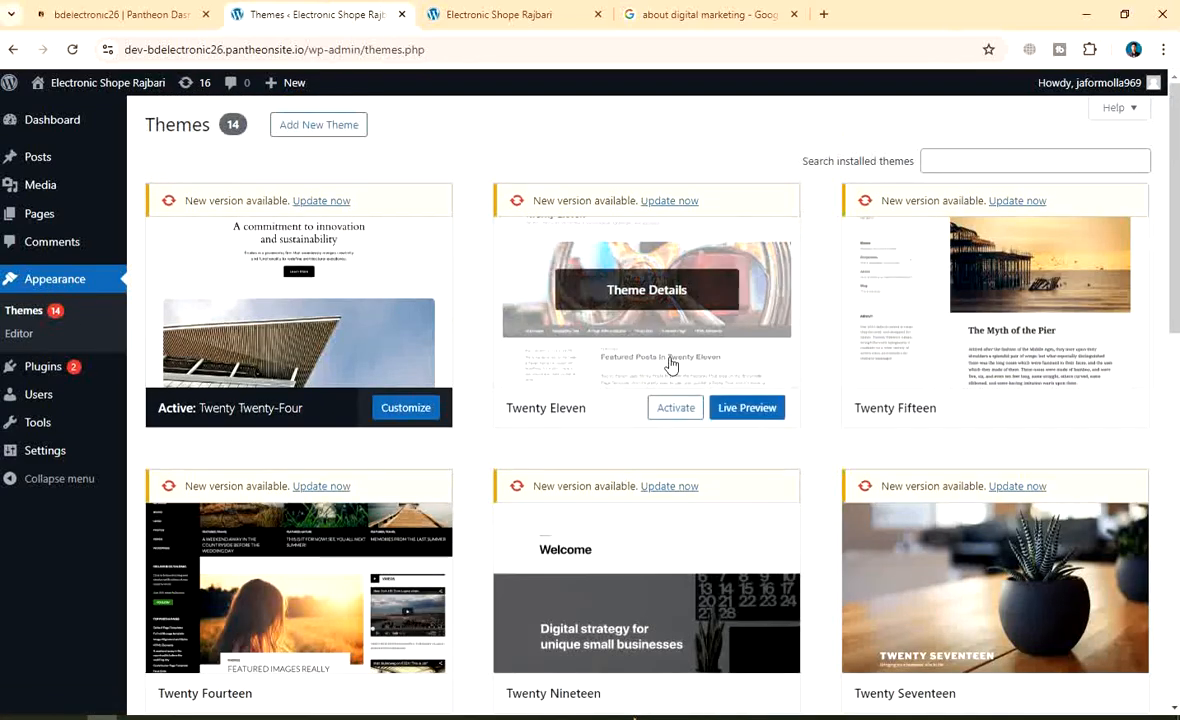
{"action": "left_click", "coordinate": [940, 162]}
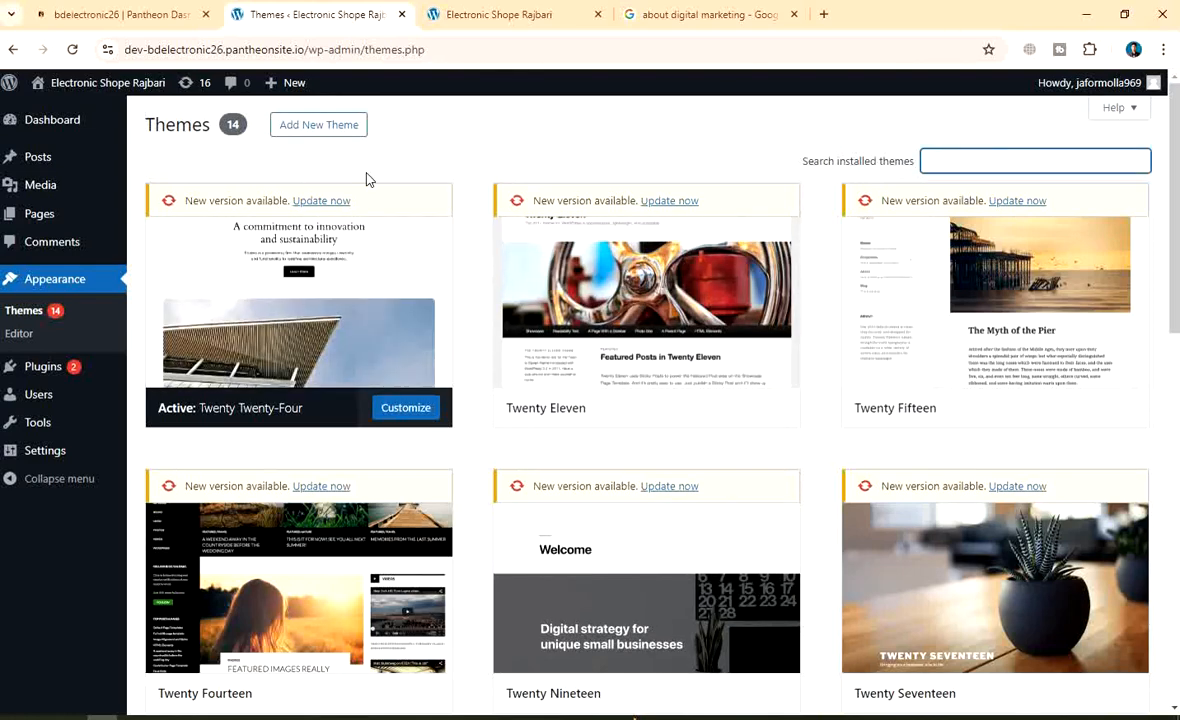
Go to Add New Theme and browse the Popular themes such as Hello Elementor and Astra
{"action": "left_click", "coordinate": [312, 127]}
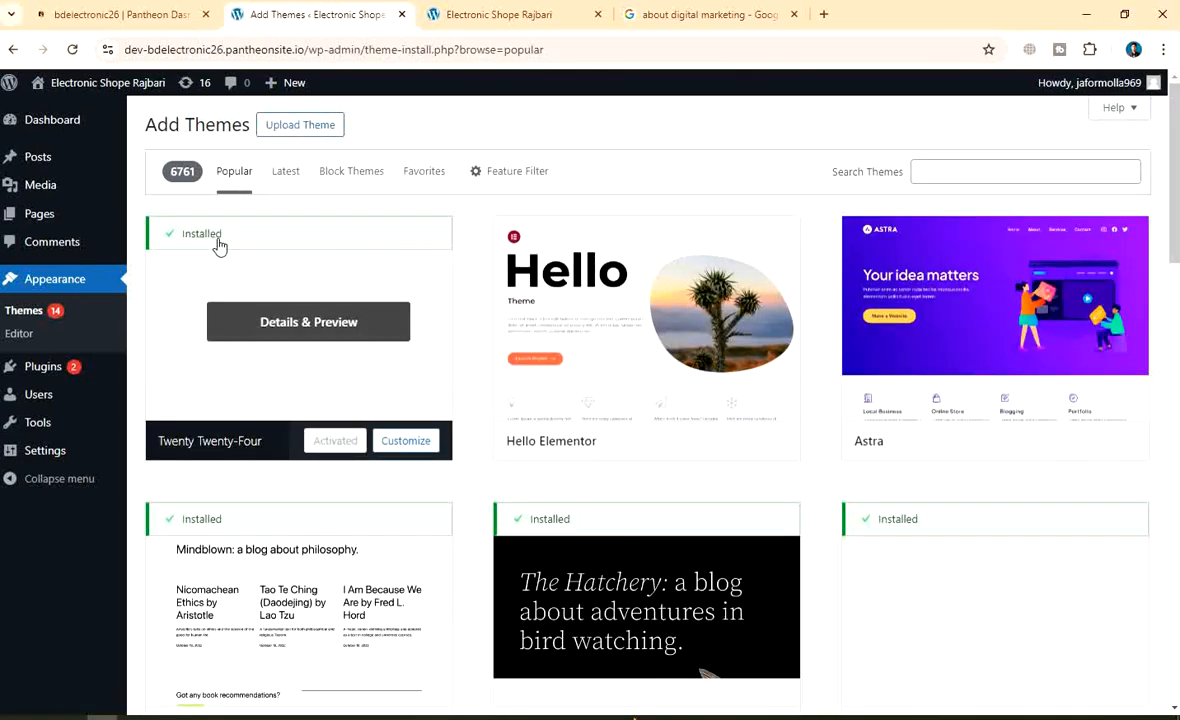
{"action": "scroll", "coordinate": [751, 413], "scroll_direction": "down", "scroll_amount": 10}
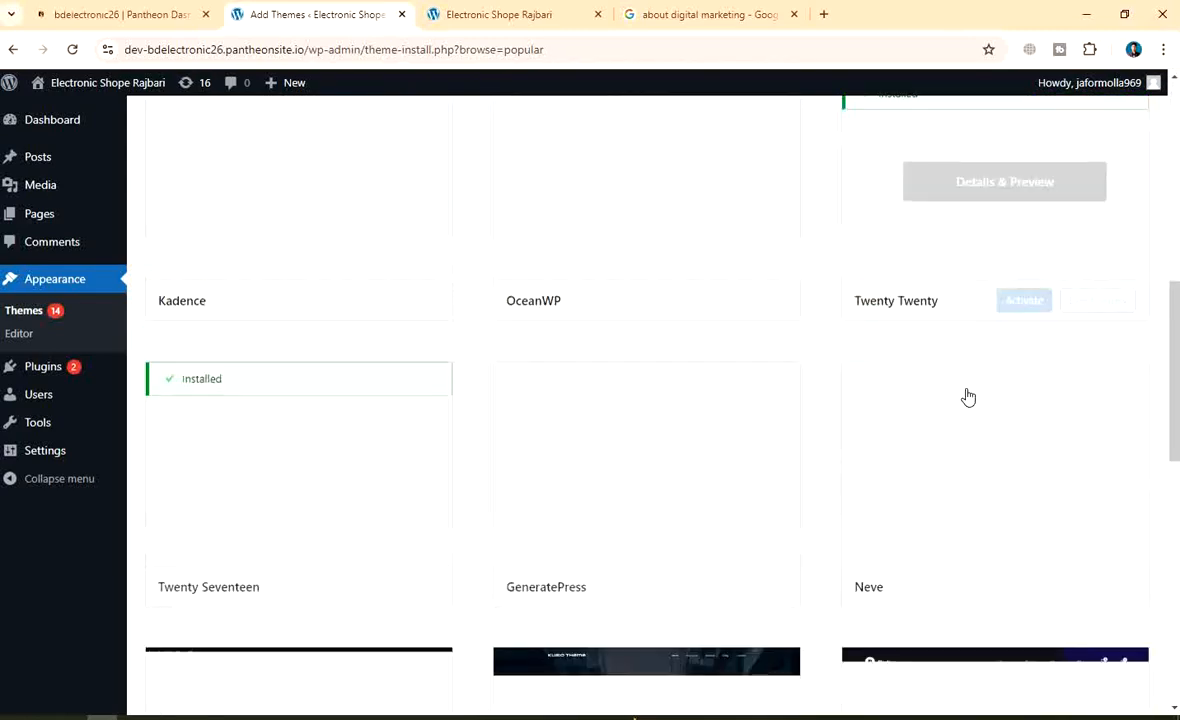
{"action": "scroll", "coordinate": [851, 424], "scroll_direction": "up", "scroll_amount": 6}
{"action": "scroll", "coordinate": [851, 422], "scroll_direction": "down", "scroll_amount": 5}
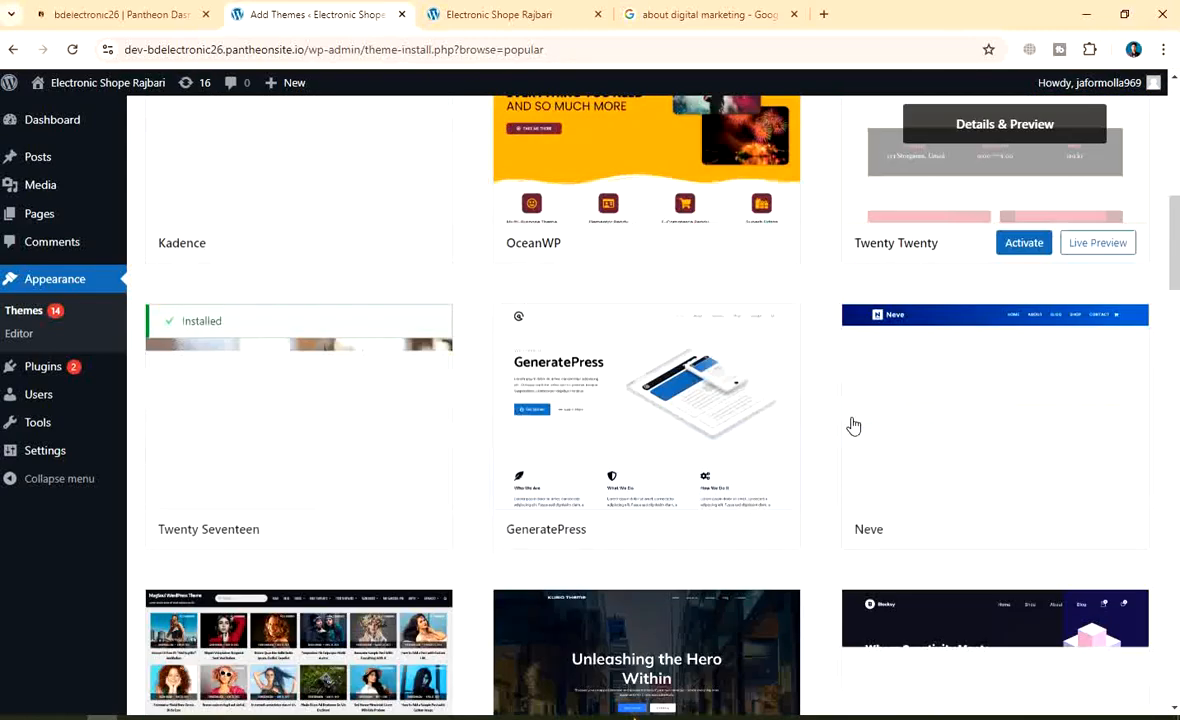
{"action": "scroll", "coordinate": [748, 430], "scroll_direction": "up", "scroll_amount": 1}
{"action": "scroll", "coordinate": [729, 438], "scroll_direction": "down", "scroll_amount": 2}
{"action": "scroll", "coordinate": [729, 438], "scroll_direction": "up", "scroll_amount": 2}
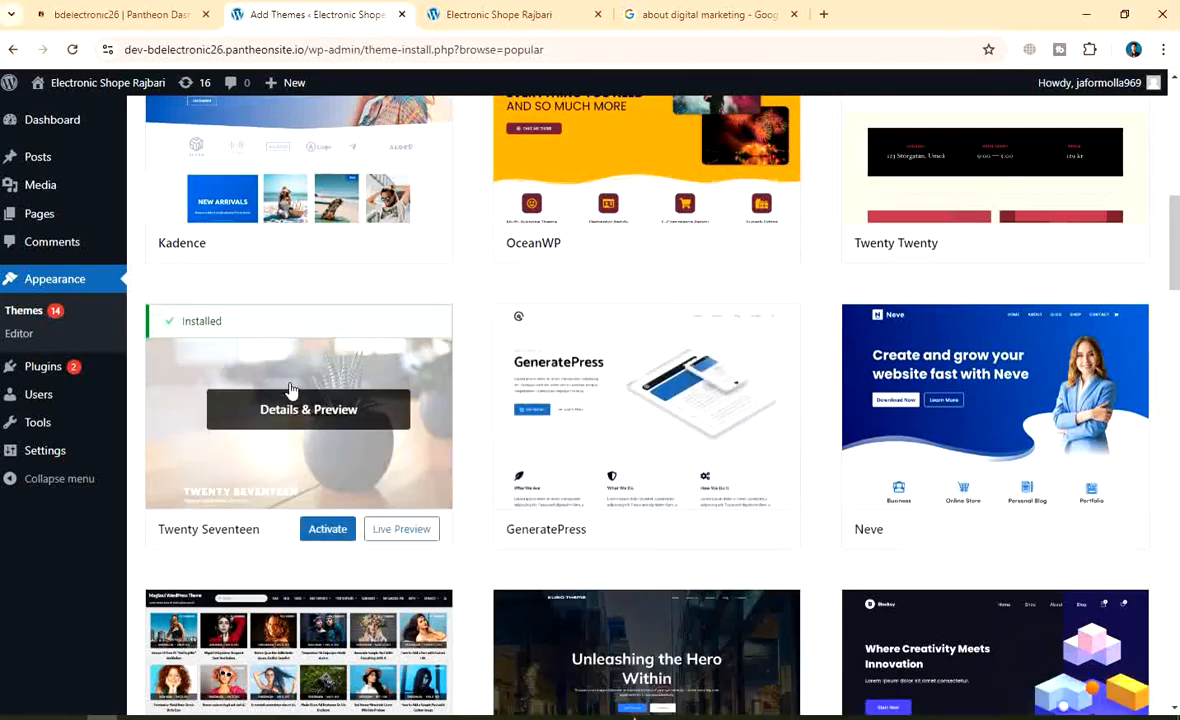
{"action": "scroll", "coordinate": [727, 398], "scroll_direction": "up", "scroll_amount": 7}
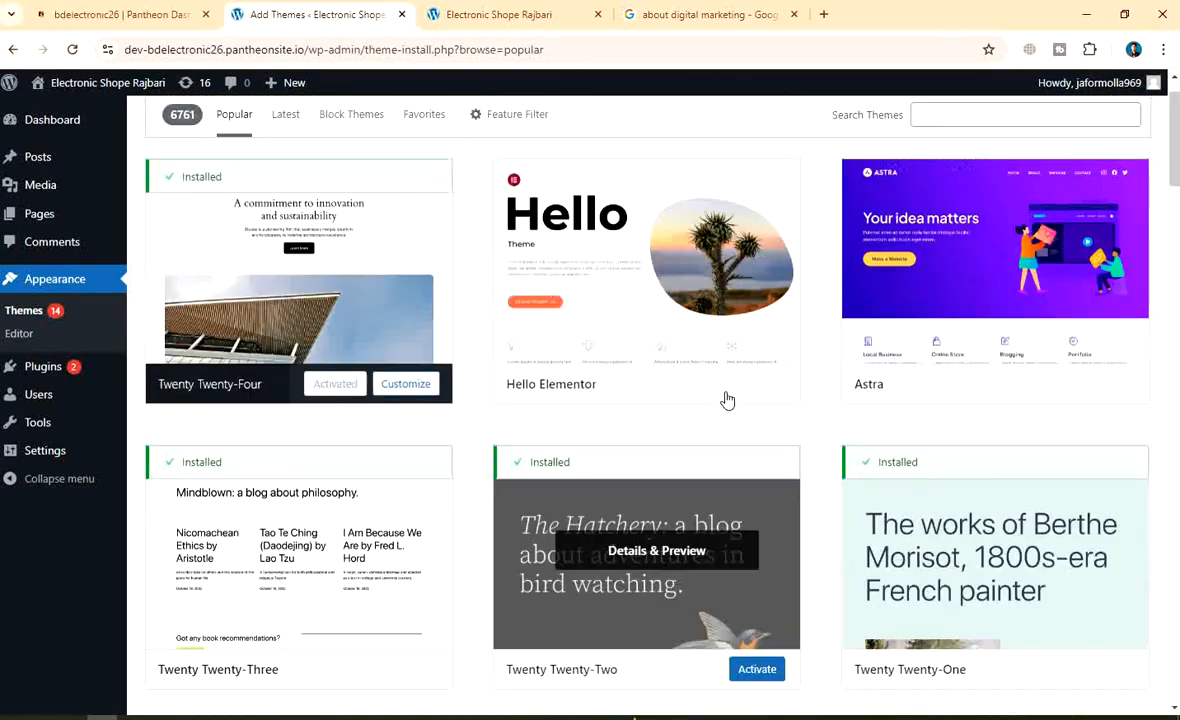
{"action": "scroll", "coordinate": [458, 326], "scroll_direction": "down", "scroll_amount": 2}
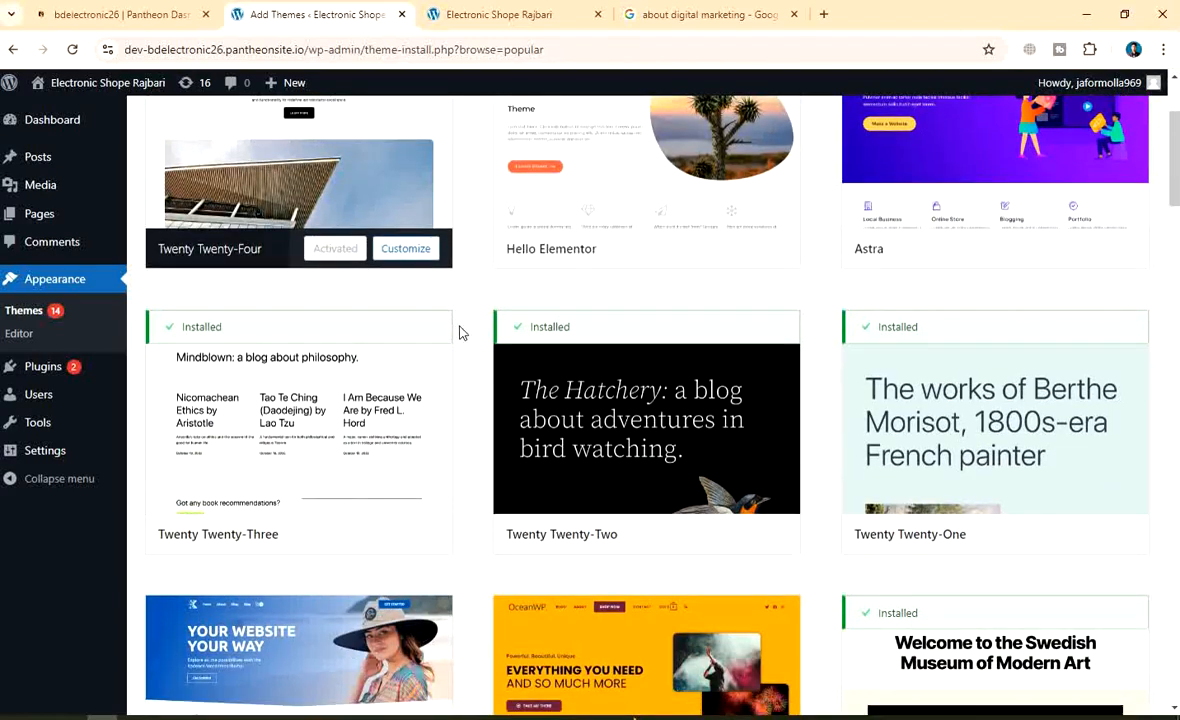
{"action": "scroll", "coordinate": [460, 332], "scroll_direction": "up", "scroll_amount": 2}
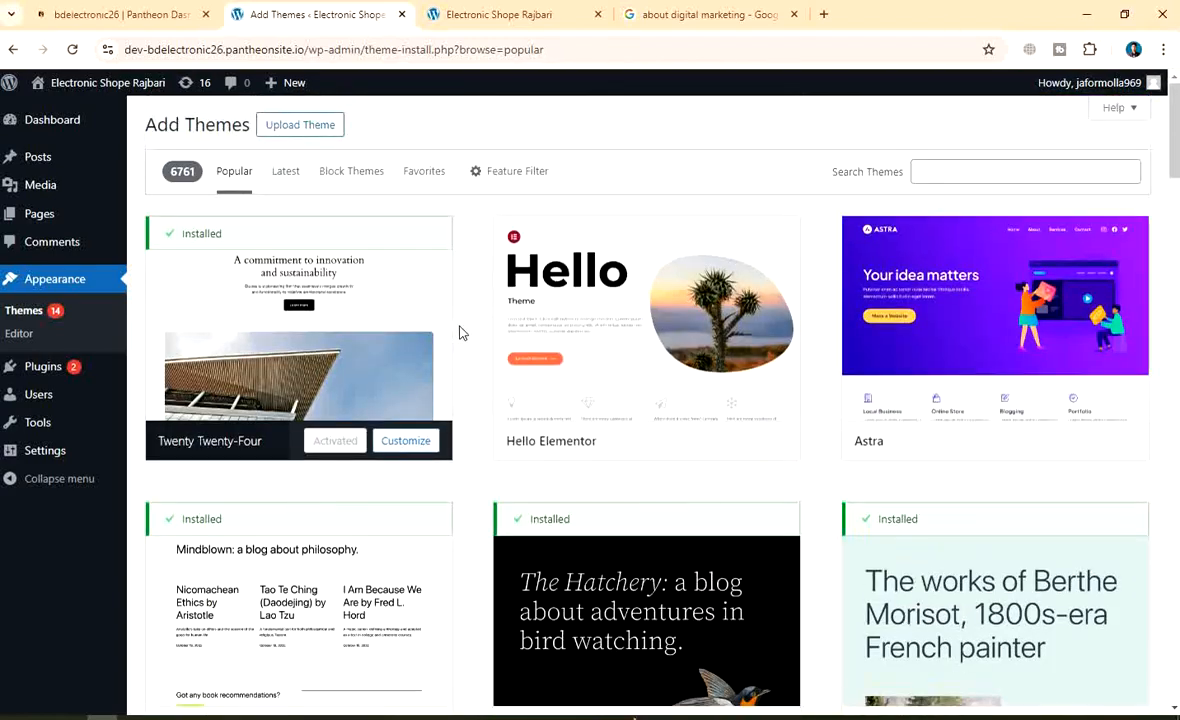
Search the theme directory for 'Maxwell', correcting the 'Maxweel' typo
{"action": "left_click", "coordinate": [938, 176]}
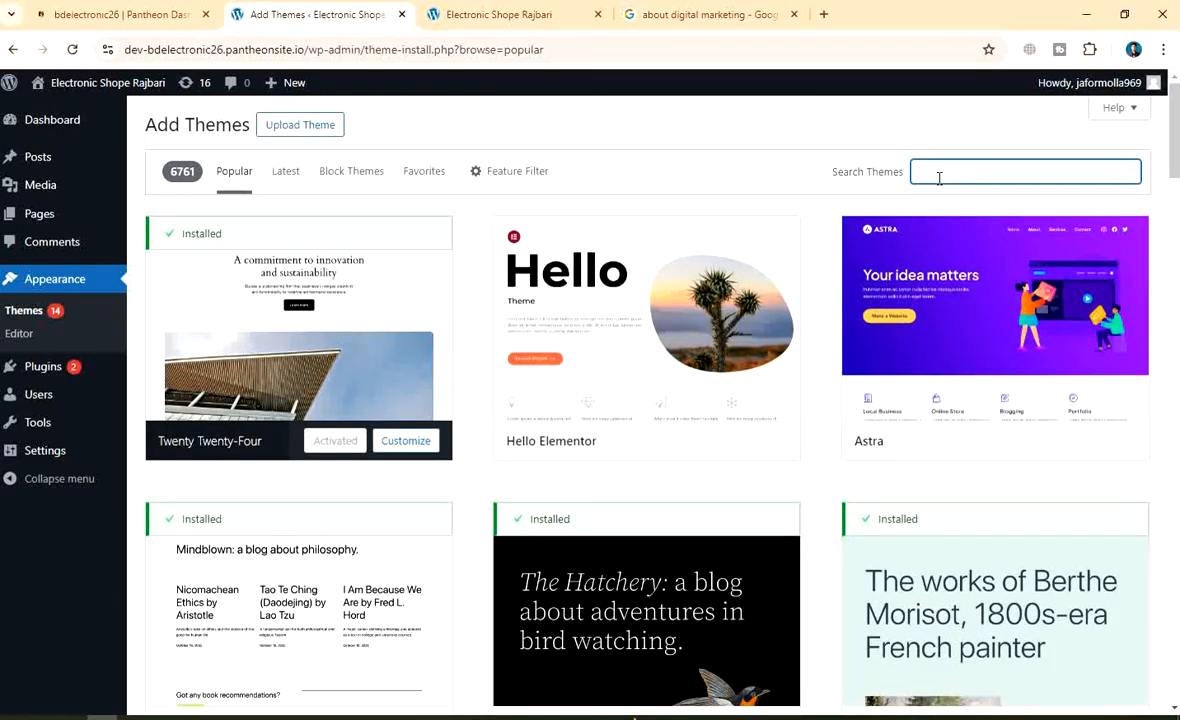
{"action": "type", "text": "Maxwe"}
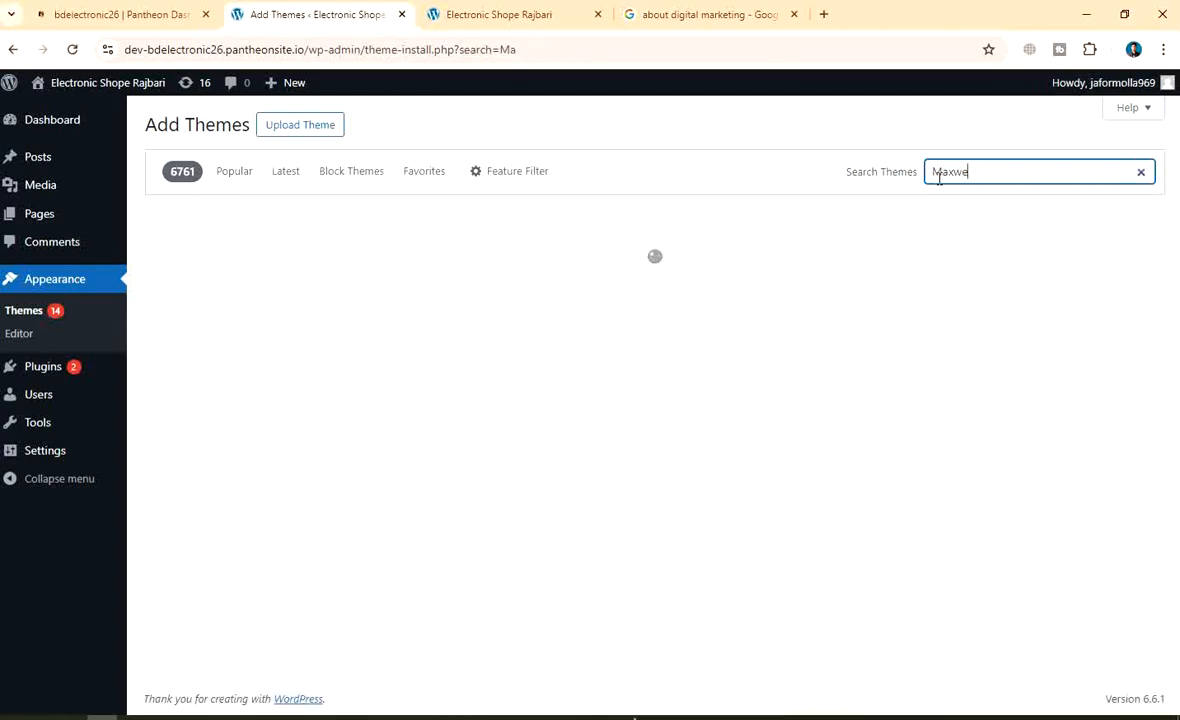
{"action": "type", "text": "el"}
{"action": "key", "text": "BackSpace"}
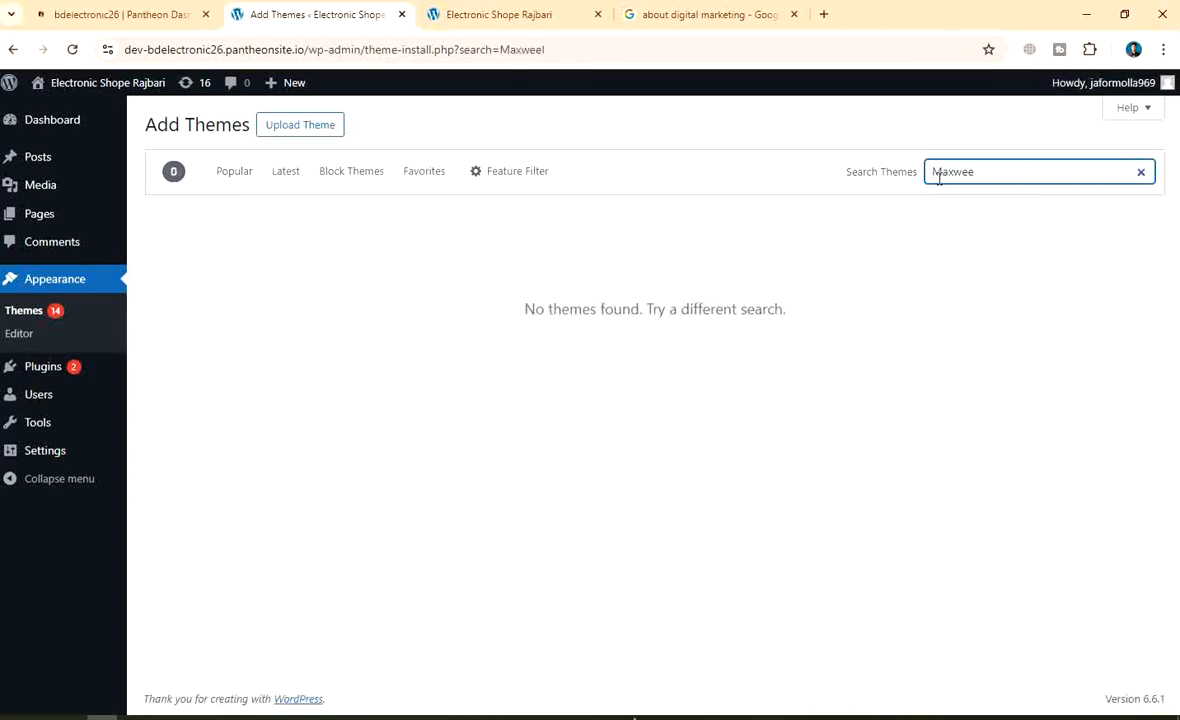
{"action": "type", "text": "ll"}
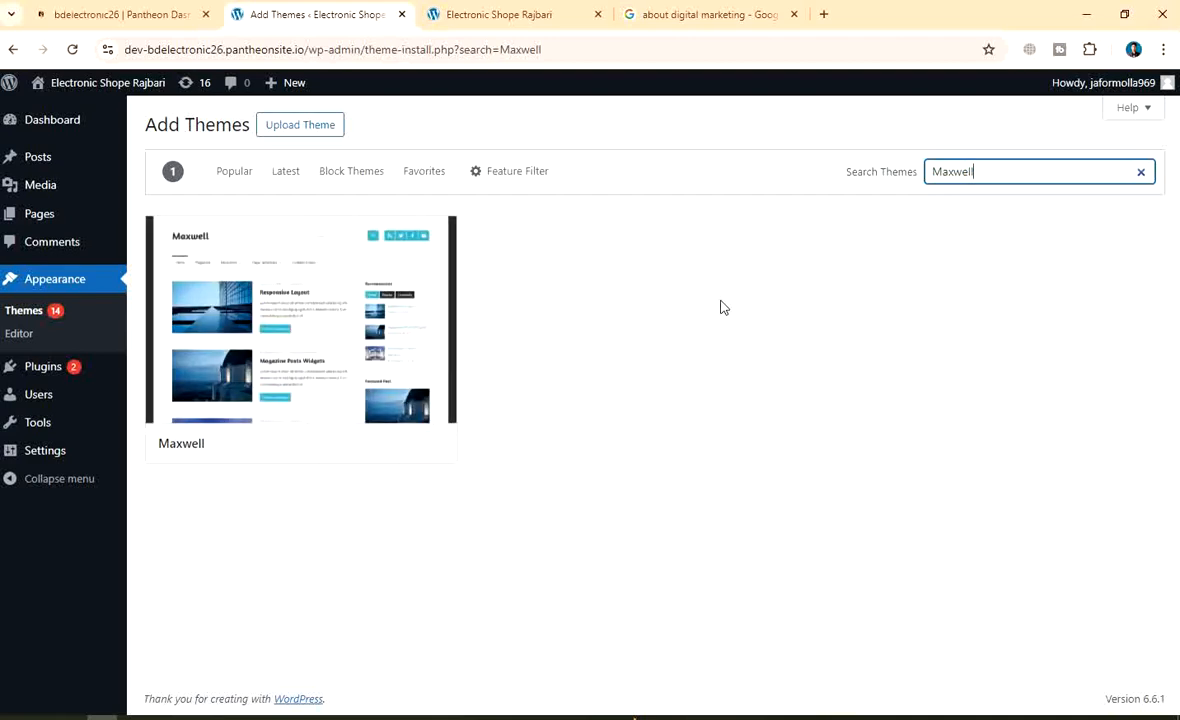
Capture the screen and mark the search box with a red box, arrow and boxed 'Search your theme' caption
{"action": "mouse_move", "coordinate": [286, 323]}
{"action": "left_click", "coordinate": [789, 718]}
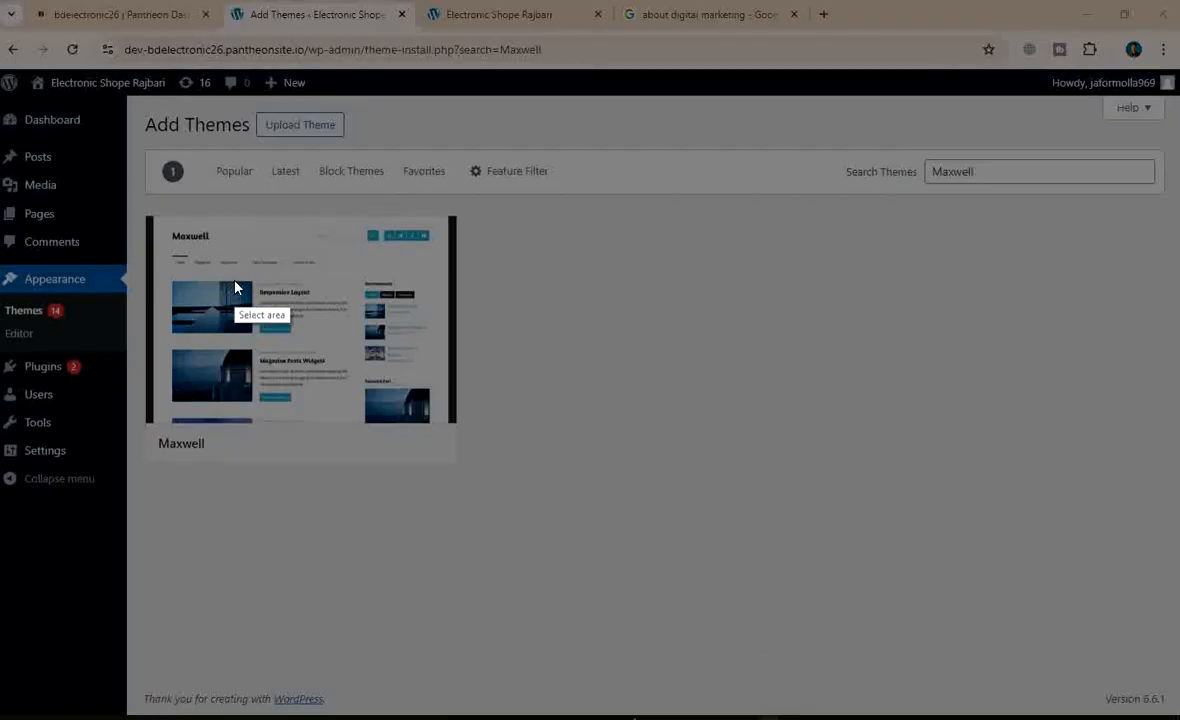
{"action": "mouse_move", "coordinate": [2, 8]}
{"action": "left_mouse_down"}
{"action": "mouse_move", "coordinate": [1085, 716]}
{"action": "mouse_move", "coordinate": [1178, 718]}
{"action": "left_mouse_up"}
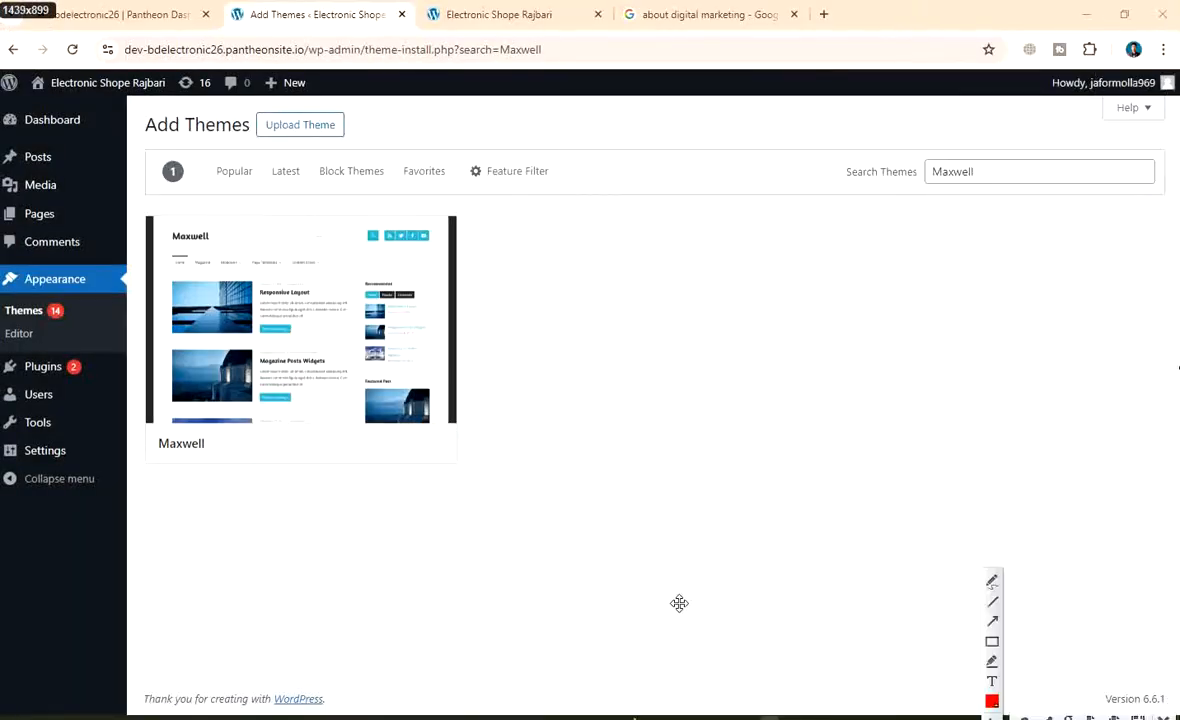
{"action": "left_click", "coordinate": [992, 641]}
{"action": "left_click_drag", "start_coordinate": [917, 153], "coordinate": [1017, 188]}
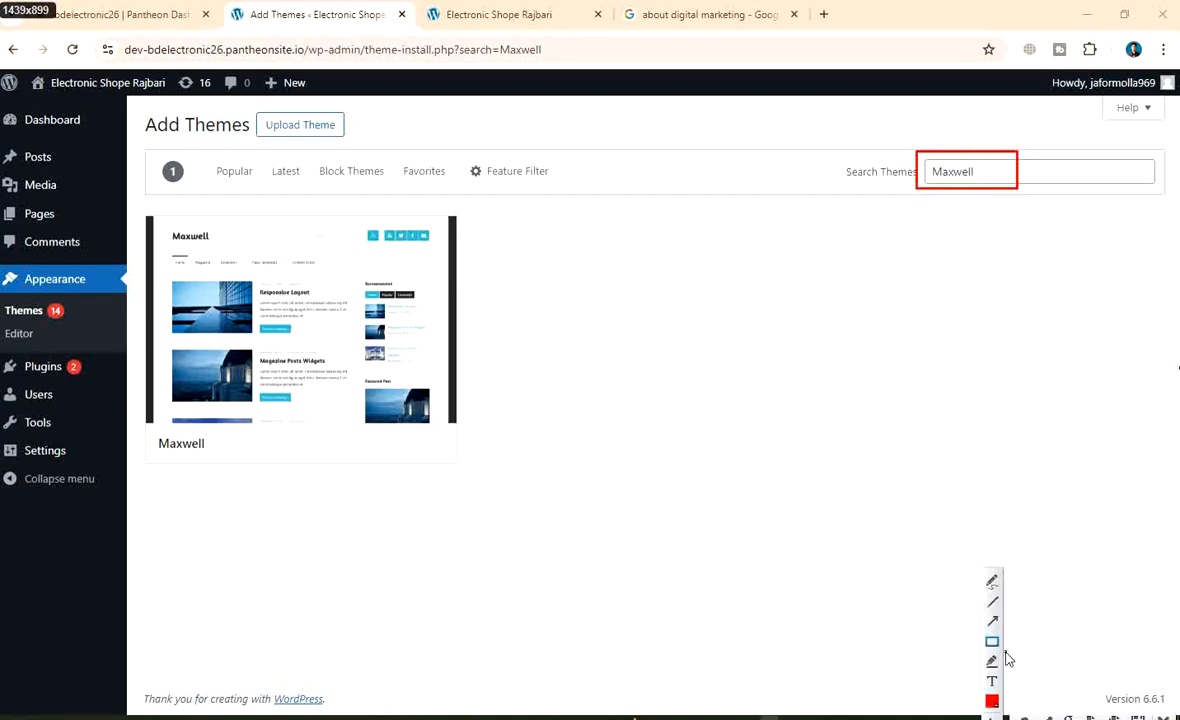
{"action": "left_click", "coordinate": [992, 621]}
{"action": "left_click_drag", "start_coordinate": [827, 355], "coordinate": [937, 198]}
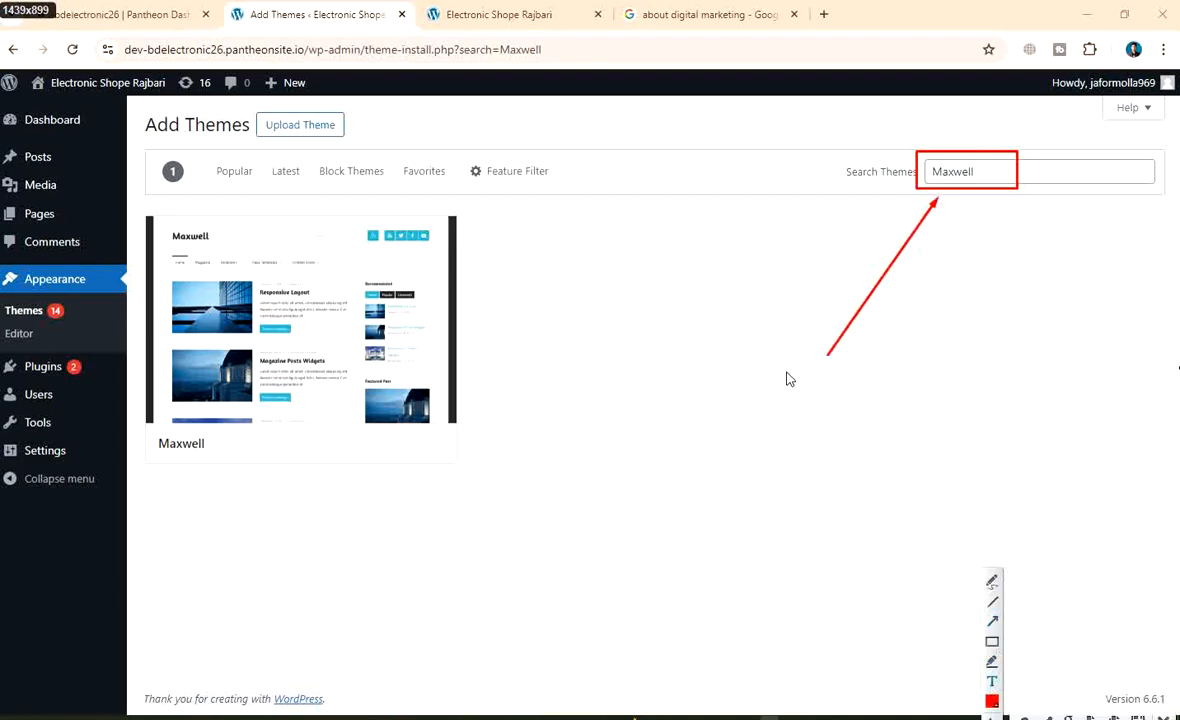
{"action": "type", "text": "Search your theme"}
{"action": "left_click", "coordinate": [993, 645]}
{"action": "left_click_drag", "start_coordinate": [769, 356], "coordinate": [913, 400]}
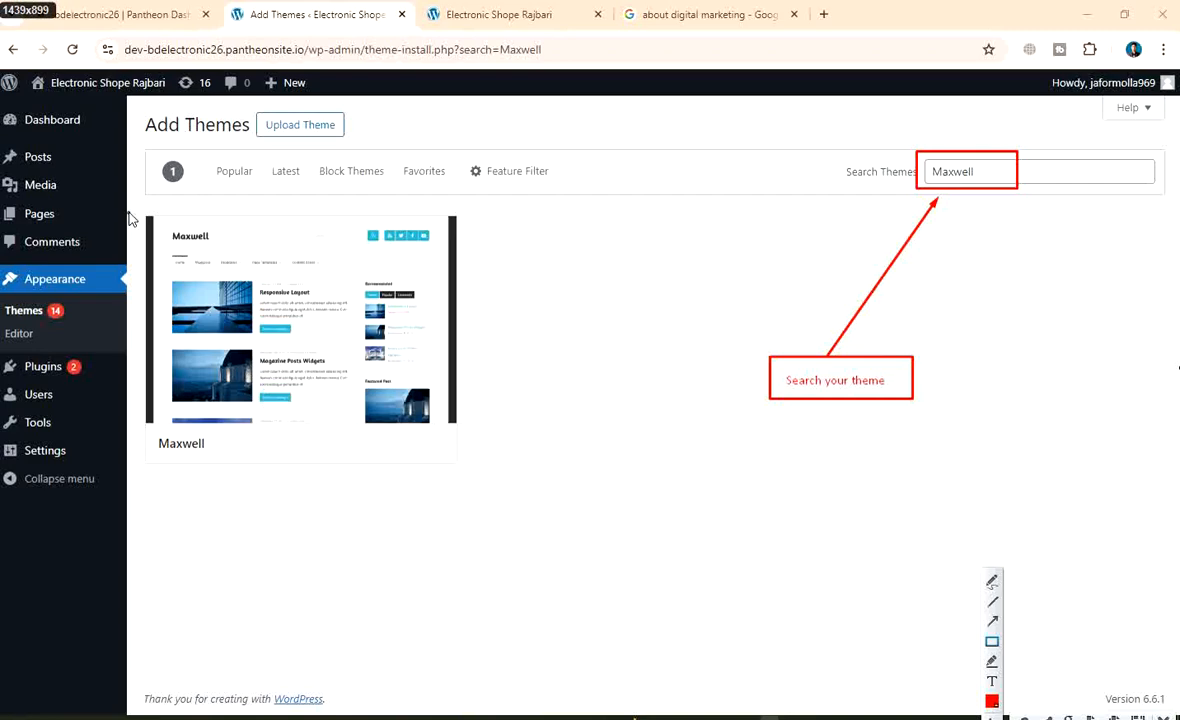
Outline the Maxwell theme card and point an arrow at it from a boxed 'Your theme' label
{"action": "mouse_move", "coordinate": [129, 207]}
{"action": "left_mouse_down"}
{"action": "mouse_move", "coordinate": [476, 491]}
{"action": "mouse_move", "coordinate": [488, 477]}
{"action": "left_mouse_up"}
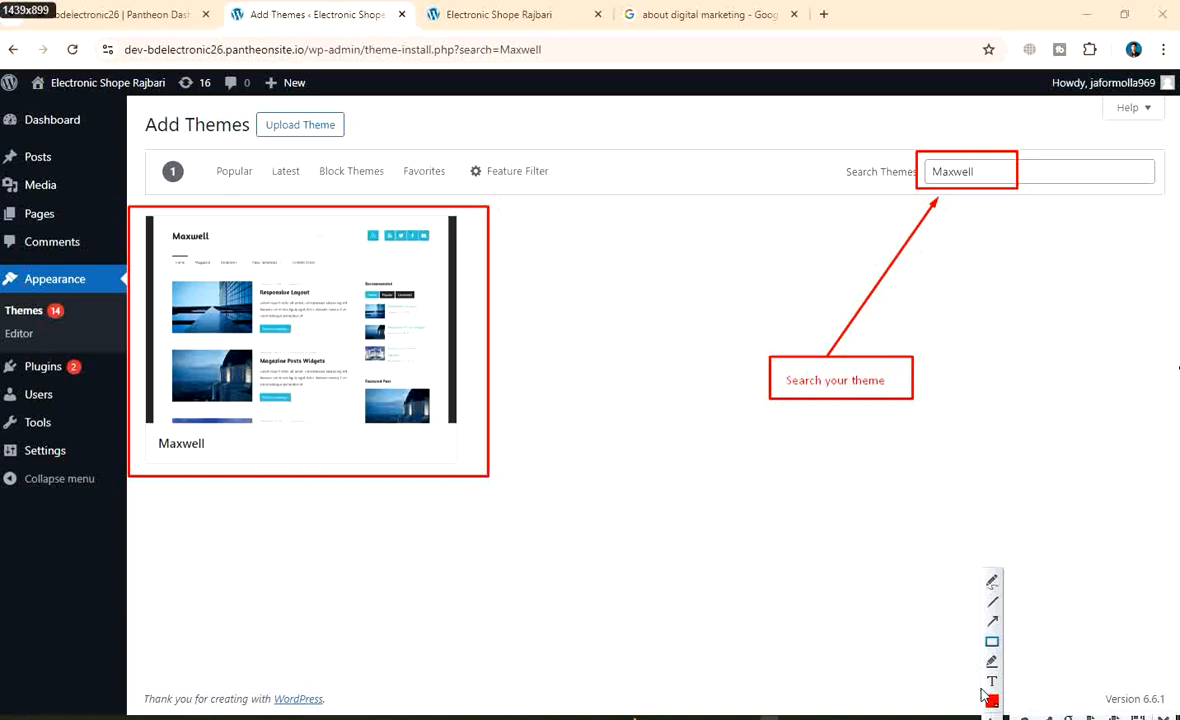
{"action": "left_click", "coordinate": [991, 681]}
{"action": "mouse_move", "coordinate": [727, 576]}
{"action": "left_mouse_down"}
{"action": "mouse_move", "coordinate": [677, 514]}
{"action": "mouse_move", "coordinate": [543, 433]}
{"action": "mouse_move", "coordinate": [562, 438]}
{"action": "left_mouse_up"}
{"action": "left_click_drag", "start_coordinate": [543, 386], "coordinate": [519, 357]}
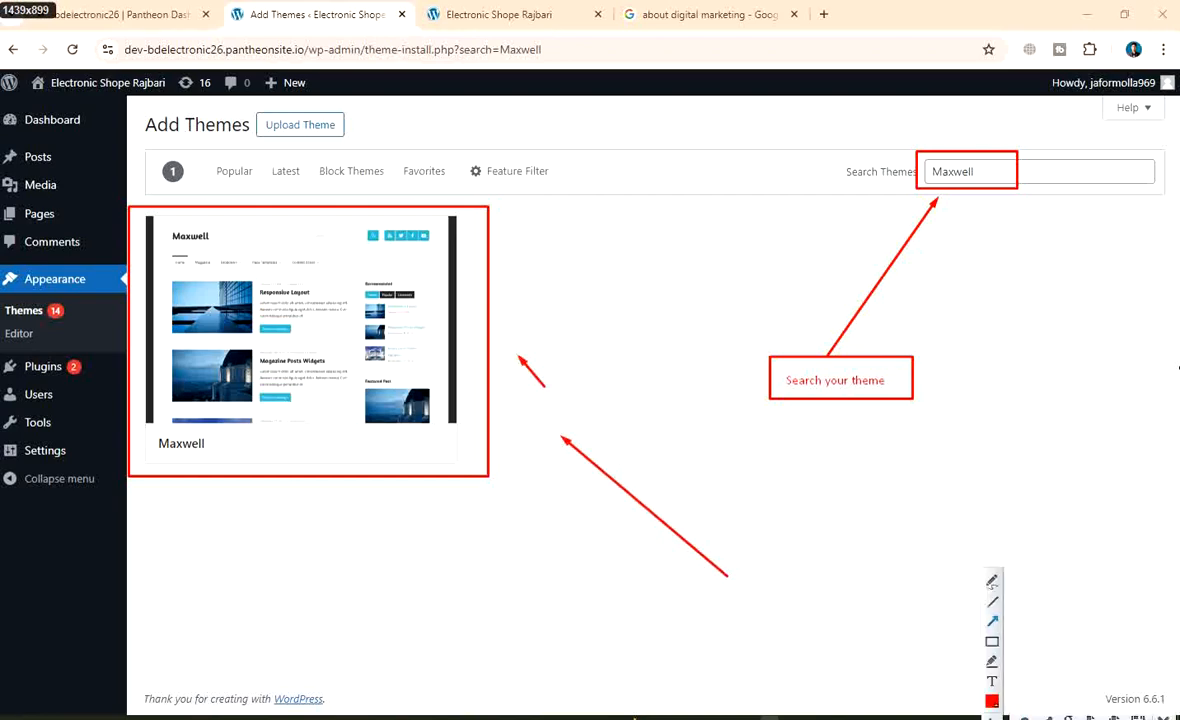
{"action": "left_click", "coordinate": [991, 717]}
{"action": "left_click", "coordinate": [991, 717]}
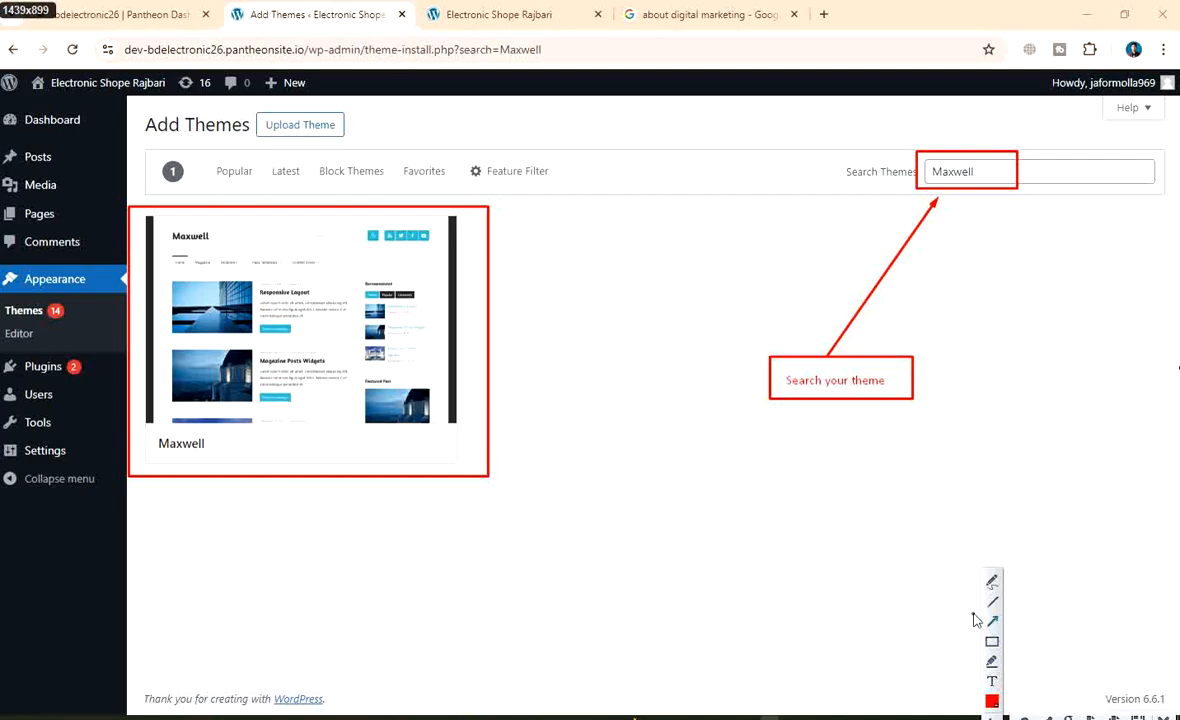
{"action": "mouse_move", "coordinate": [716, 533]}
{"action": "left_mouse_down"}
{"action": "mouse_move", "coordinate": [513, 366]}
{"action": "mouse_move", "coordinate": [499, 341]}
{"action": "left_mouse_up"}
{"action": "left_click", "coordinate": [991, 684]}
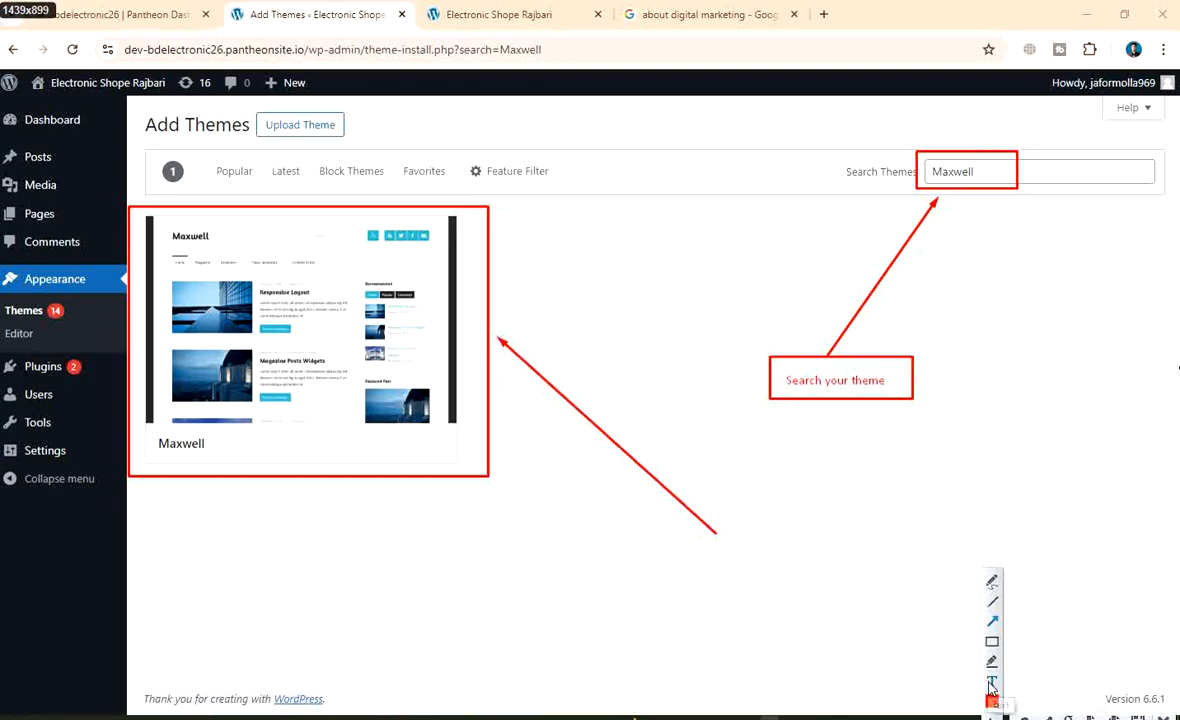
{"action": "left_click", "coordinate": [740, 532]}
{"action": "type", "text": "Your th"}
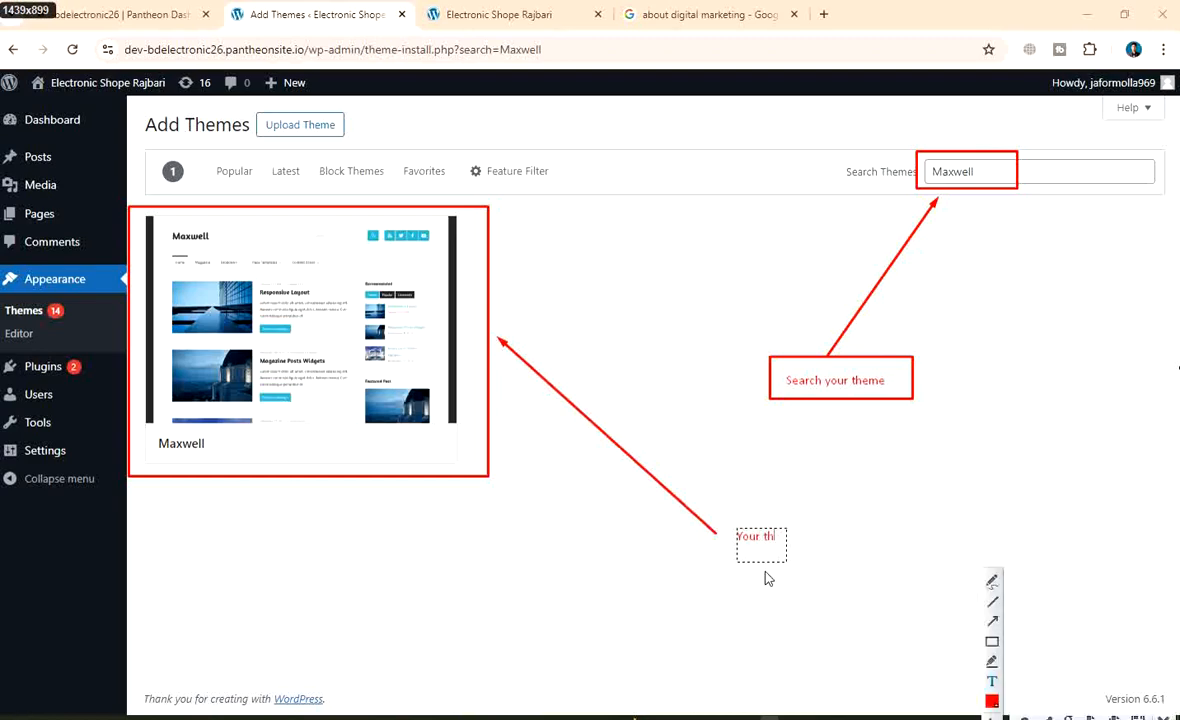
{"action": "type", "text": "eme"}
{"action": "left_click", "coordinate": [993, 643]}
{"action": "left_click_drag", "start_coordinate": [708, 519], "coordinate": [848, 566]}
Save the annotated capture as 'Theme search 1'
{"action": "right_click", "coordinate": [594, 290]}
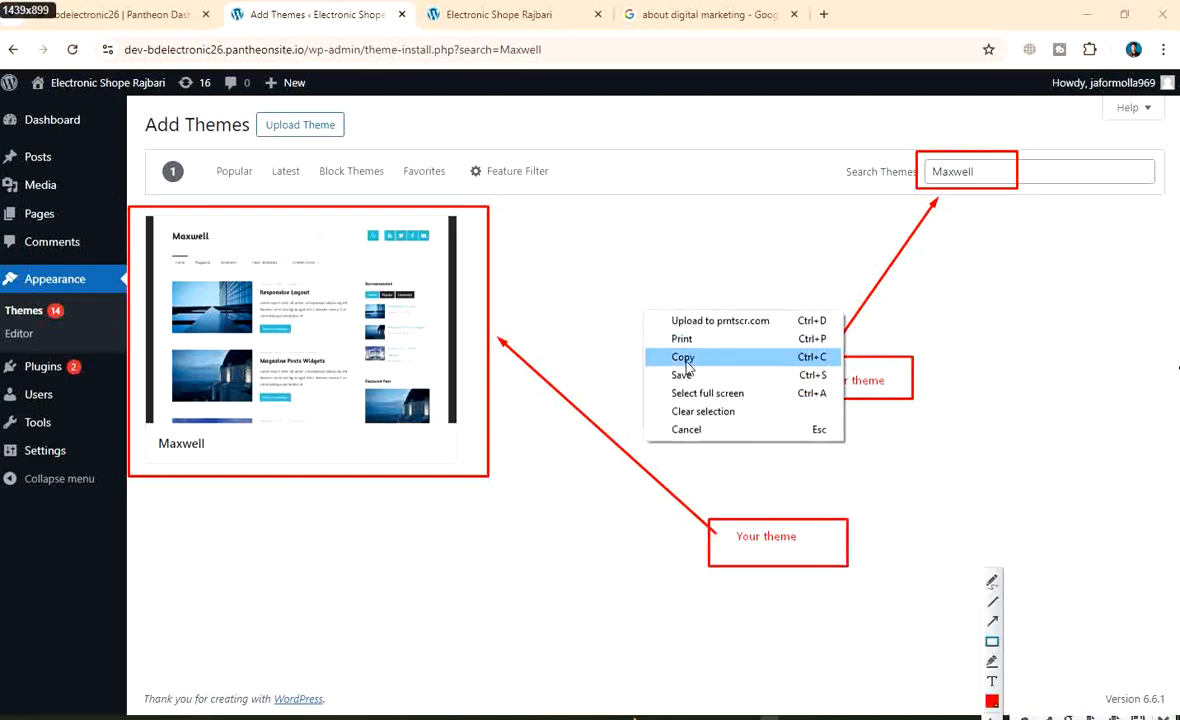
{"action": "left_click", "coordinate": [690, 378]}
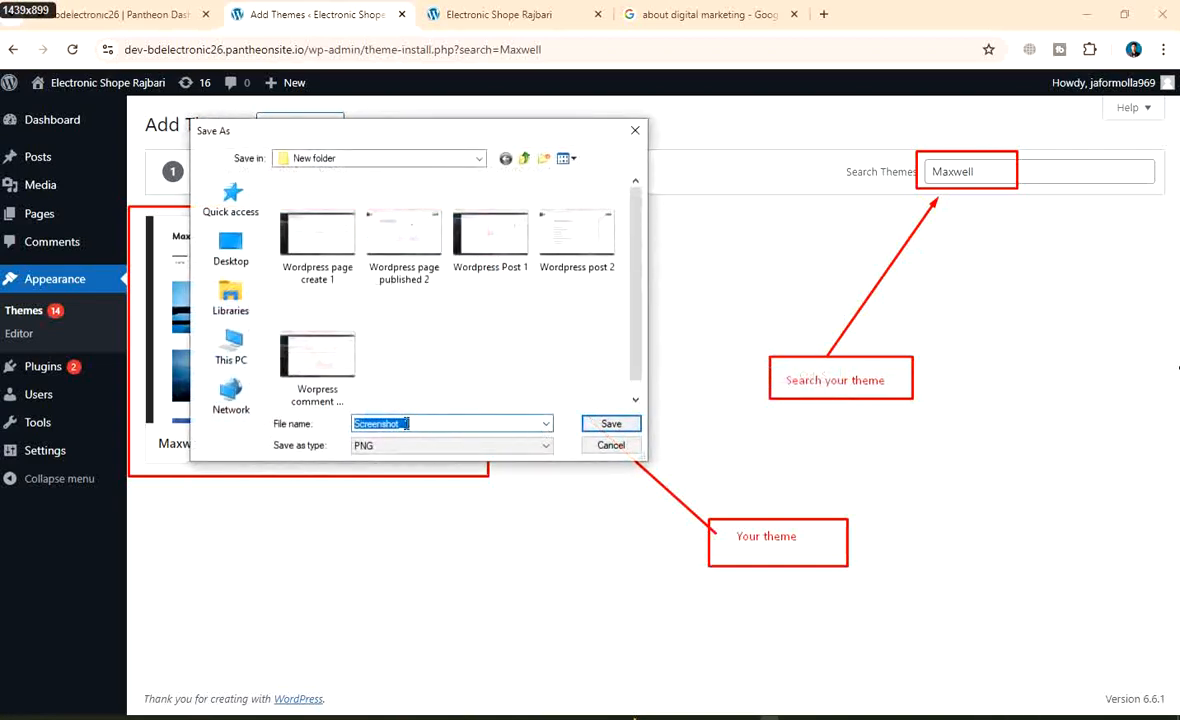
{"action": "scroll", "coordinate": [473, 328], "scroll_direction": "down", "scroll_amount": 1}
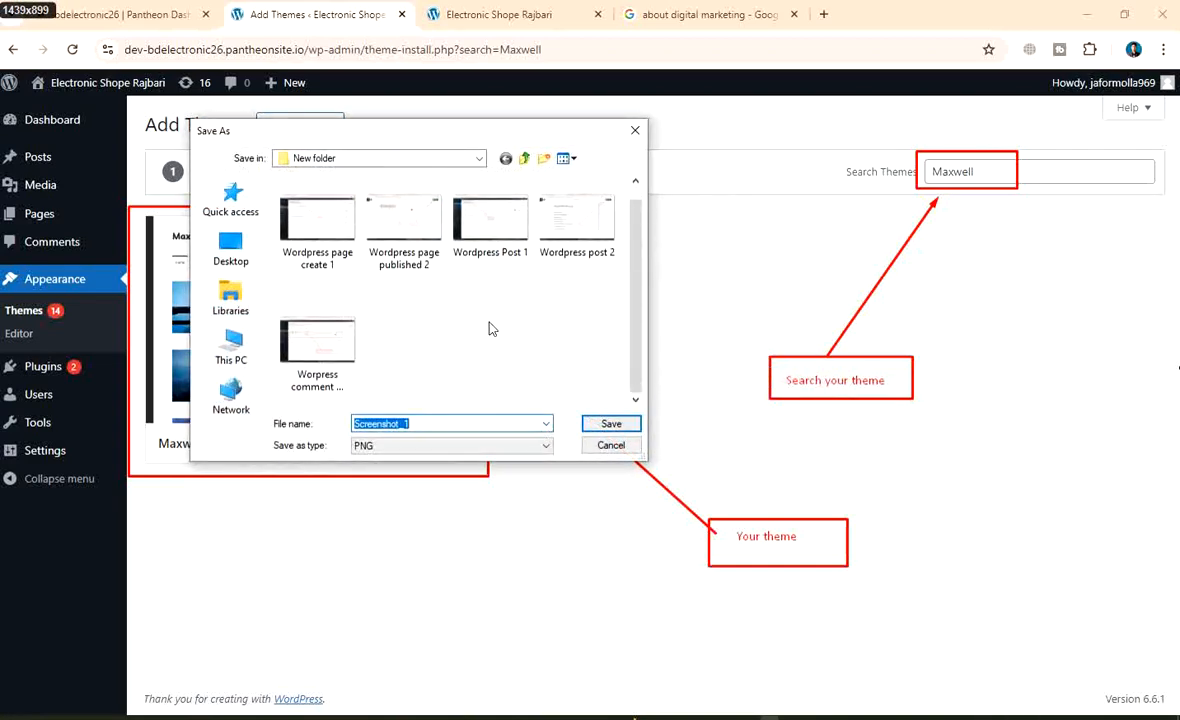
{"action": "key", "text": "BackSpace"}
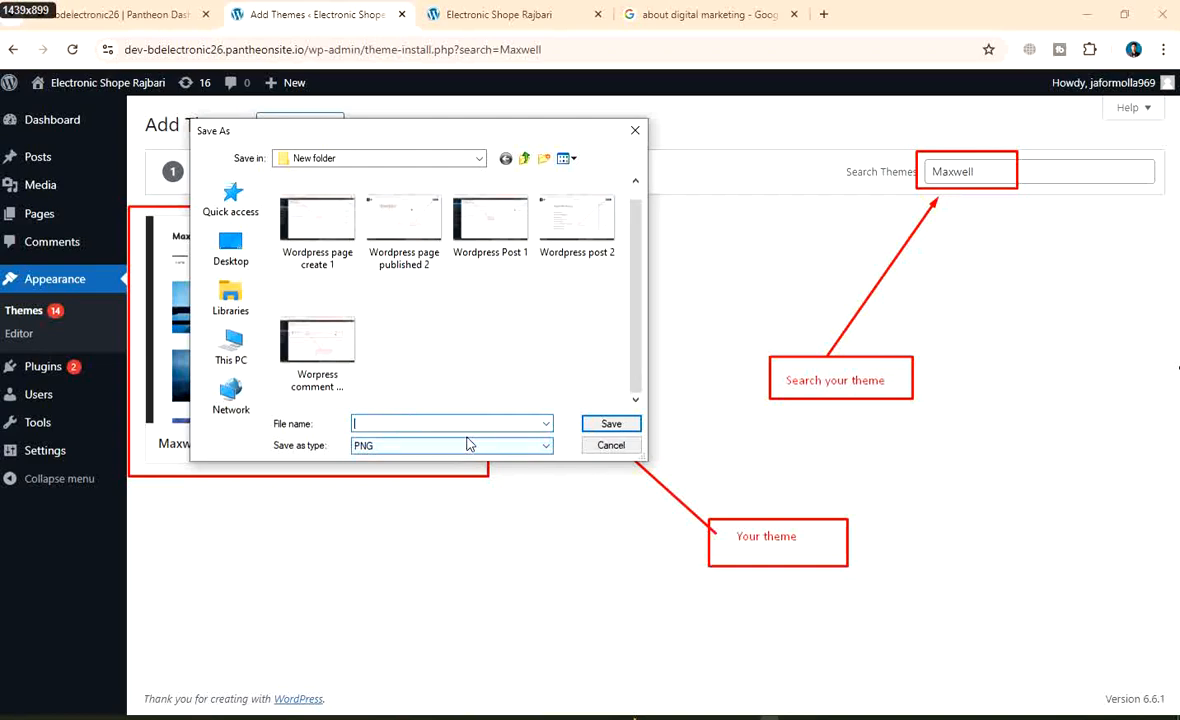
{"action": "type", "text": "Theme "}
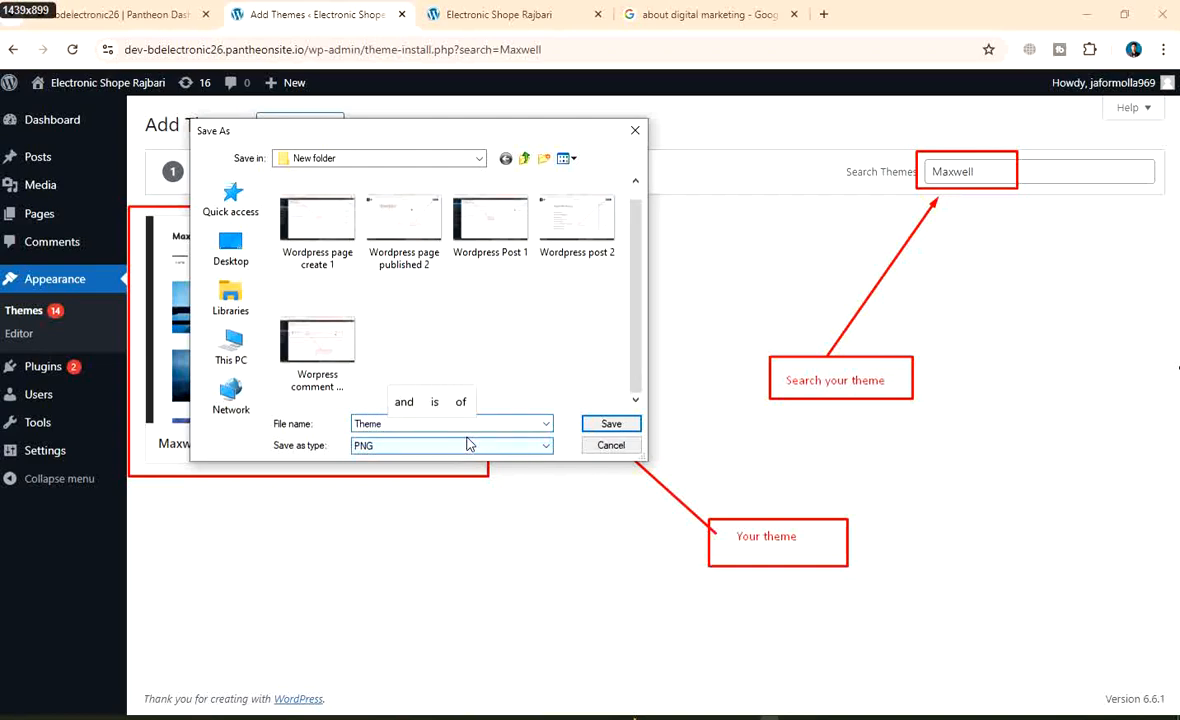
{"action": "type", "text": "sea"}
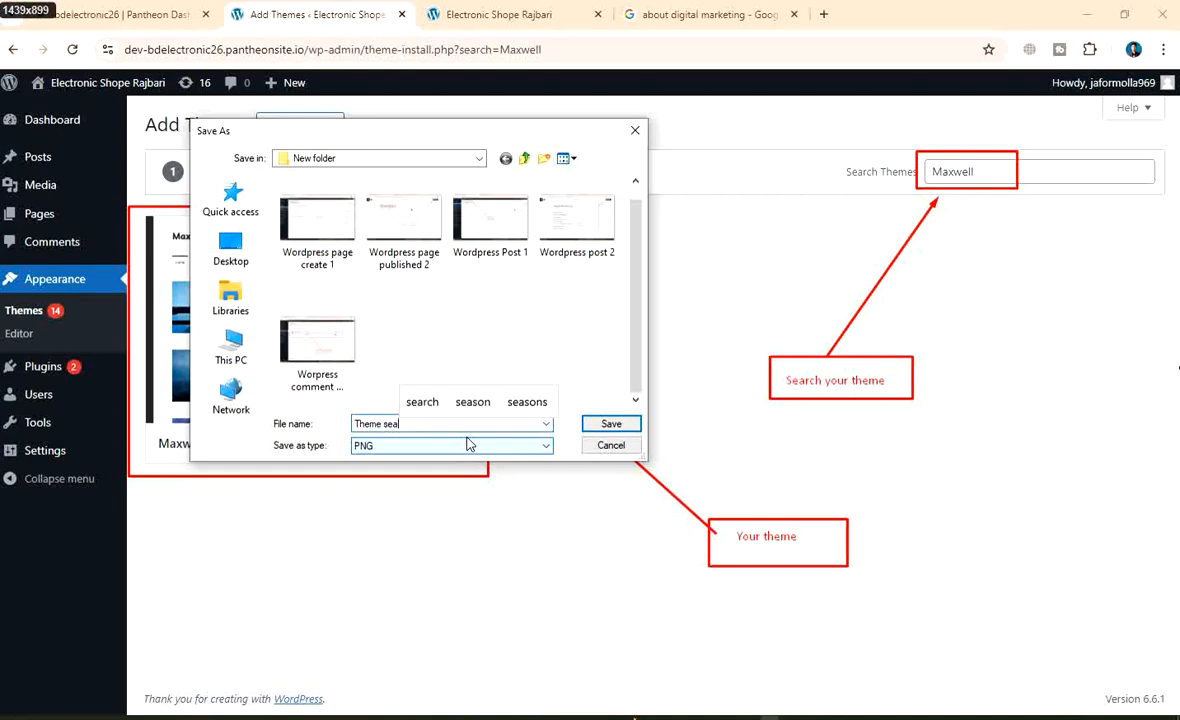
{"action": "type", "text": "rch 1"}
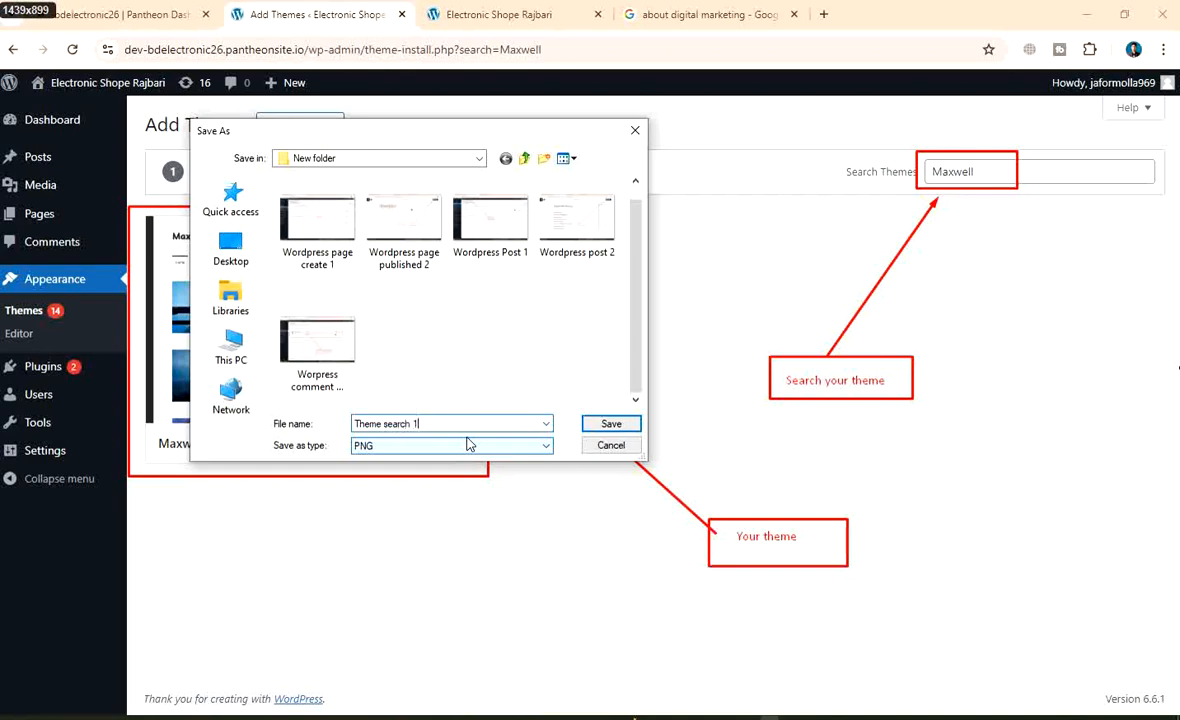
{"action": "left_click", "coordinate": [612, 424]}
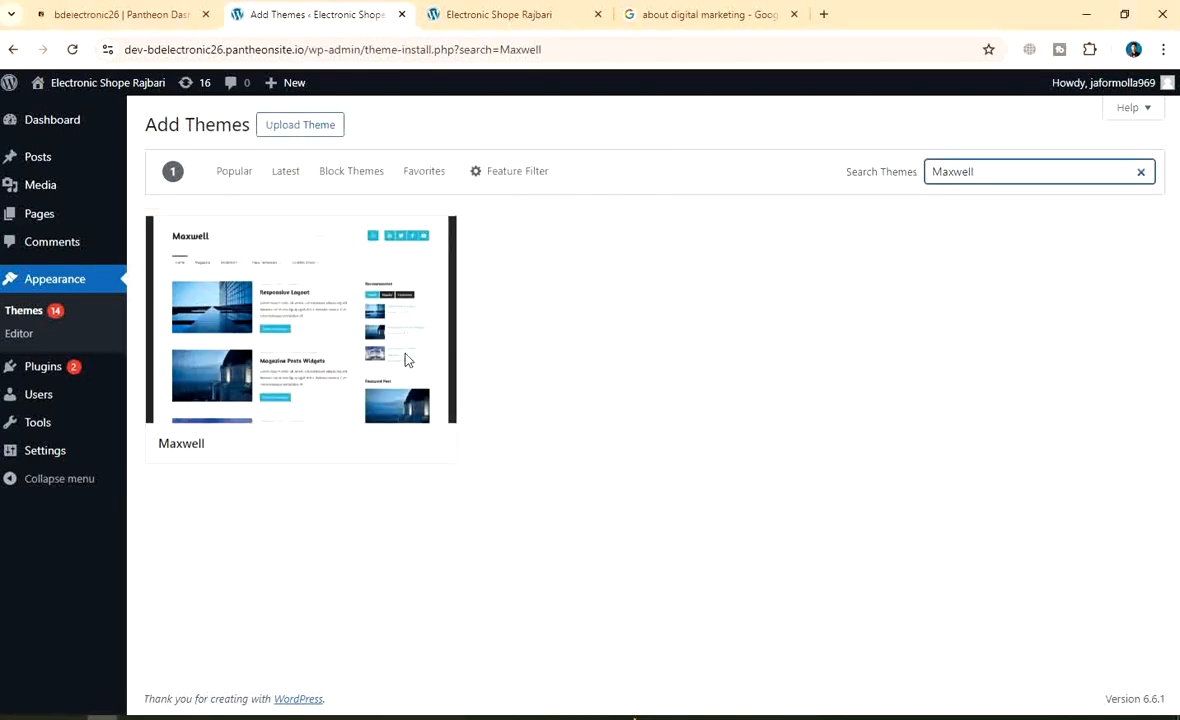
Install the Maxwell theme, then capture the whole screen with Lightshot
{"action": "mouse_move", "coordinate": [297, 345]}
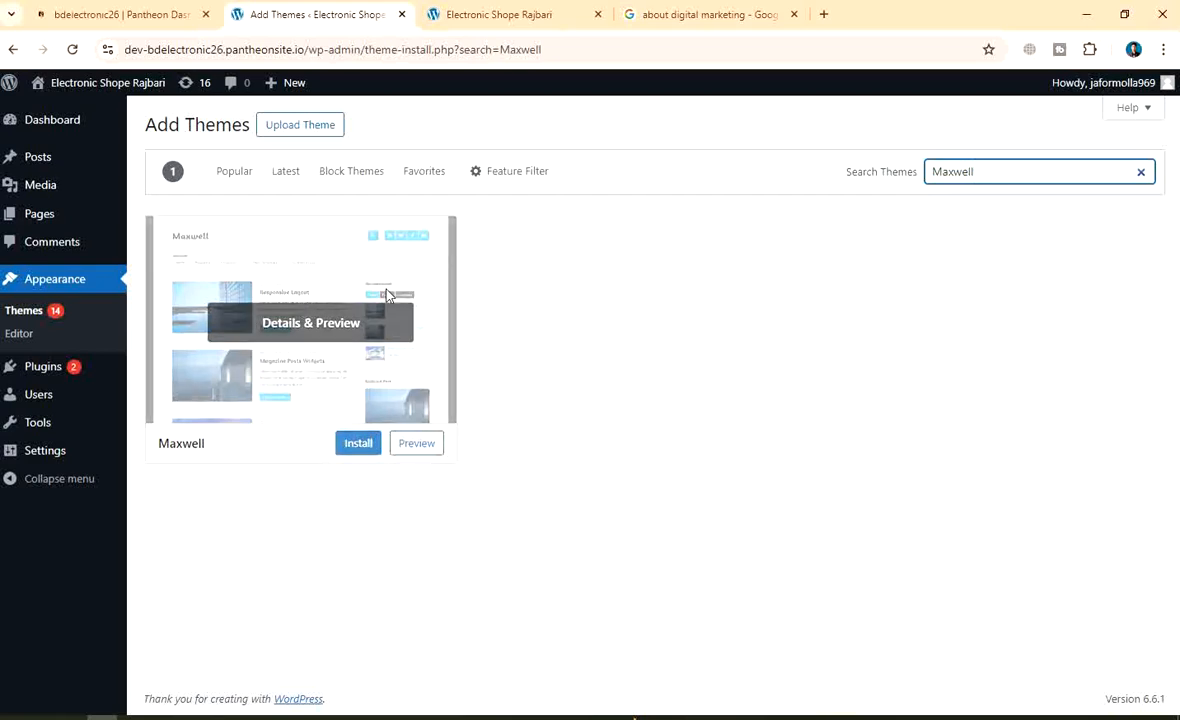
{"action": "left_click", "coordinate": [356, 442]}
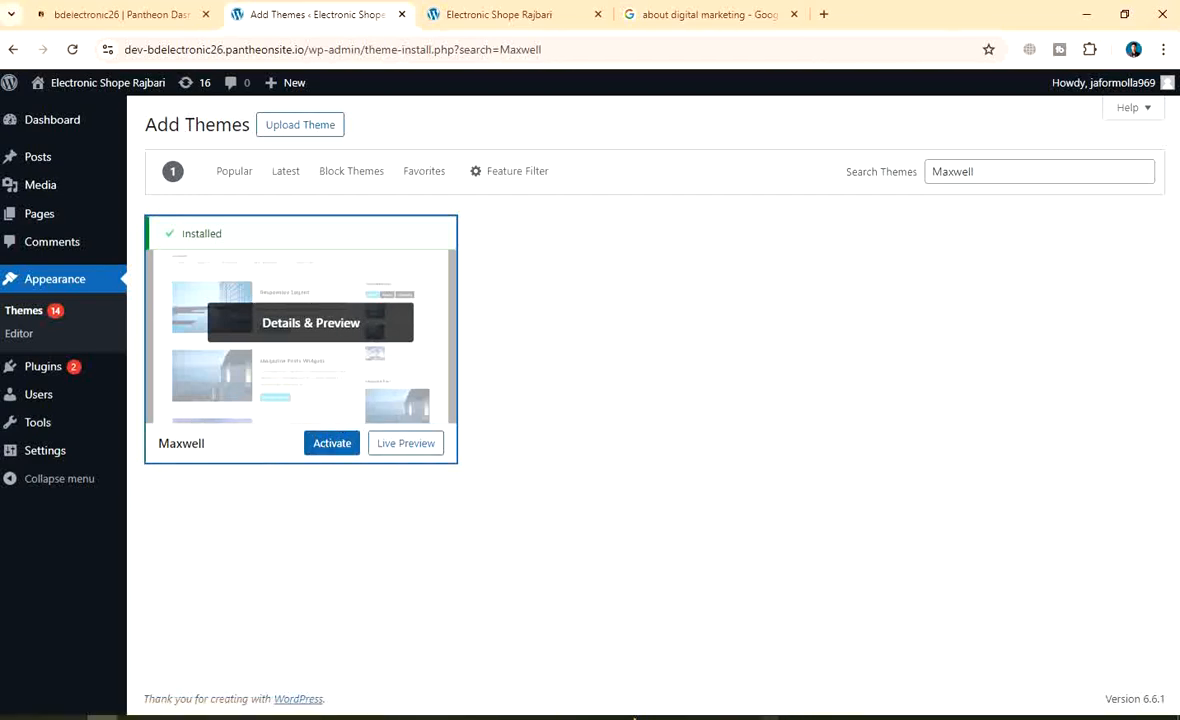
{"action": "key", "text": "Print"}
{"action": "left_click_drag", "start_coordinate": [1, 1], "coordinate": [1179, 719]}
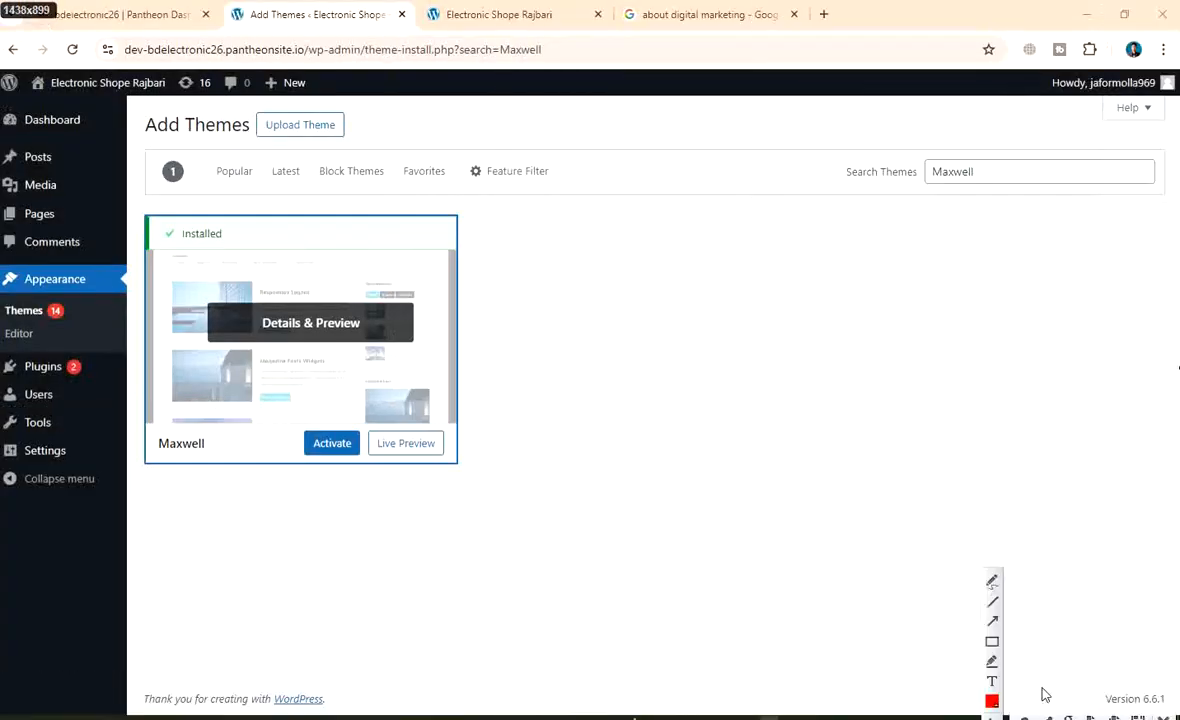
Box the Activate option on the Maxwell card, then add an arrow and a boxed 'click activate' label
{"action": "left_click", "coordinate": [992, 641]}
{"action": "left_click_drag", "start_coordinate": [277, 425], "coordinate": [365, 463]}
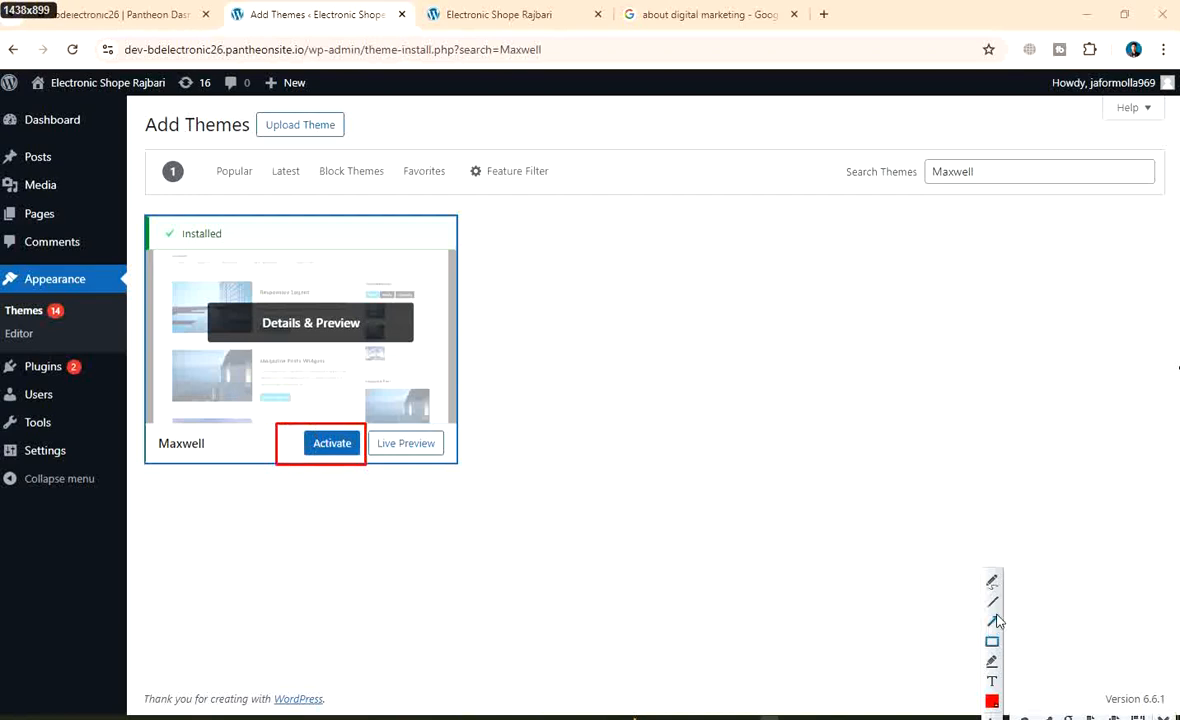
{"action": "left_click", "coordinate": [993, 621]}
{"action": "left_click_drag", "start_coordinate": [718, 565], "coordinate": [370, 464]}
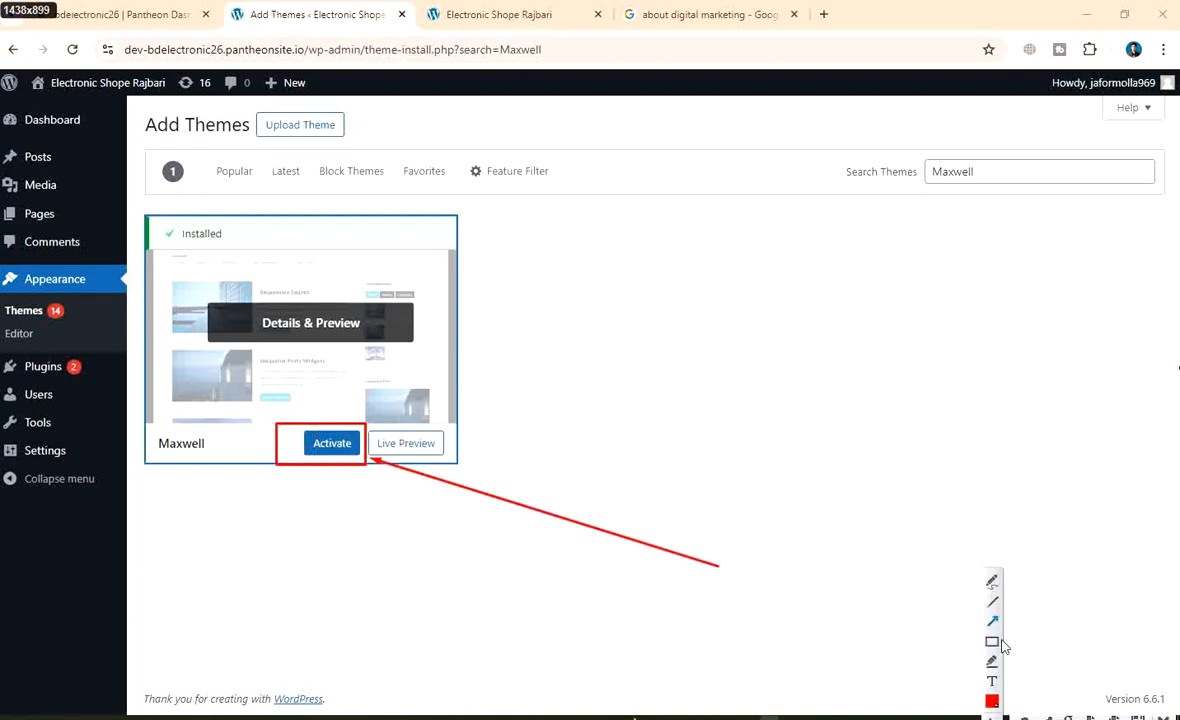
{"action": "left_click", "coordinate": [992, 681]}
{"action": "left_click", "coordinate": [742, 578]}
{"action": "type", "text": "click activa"}
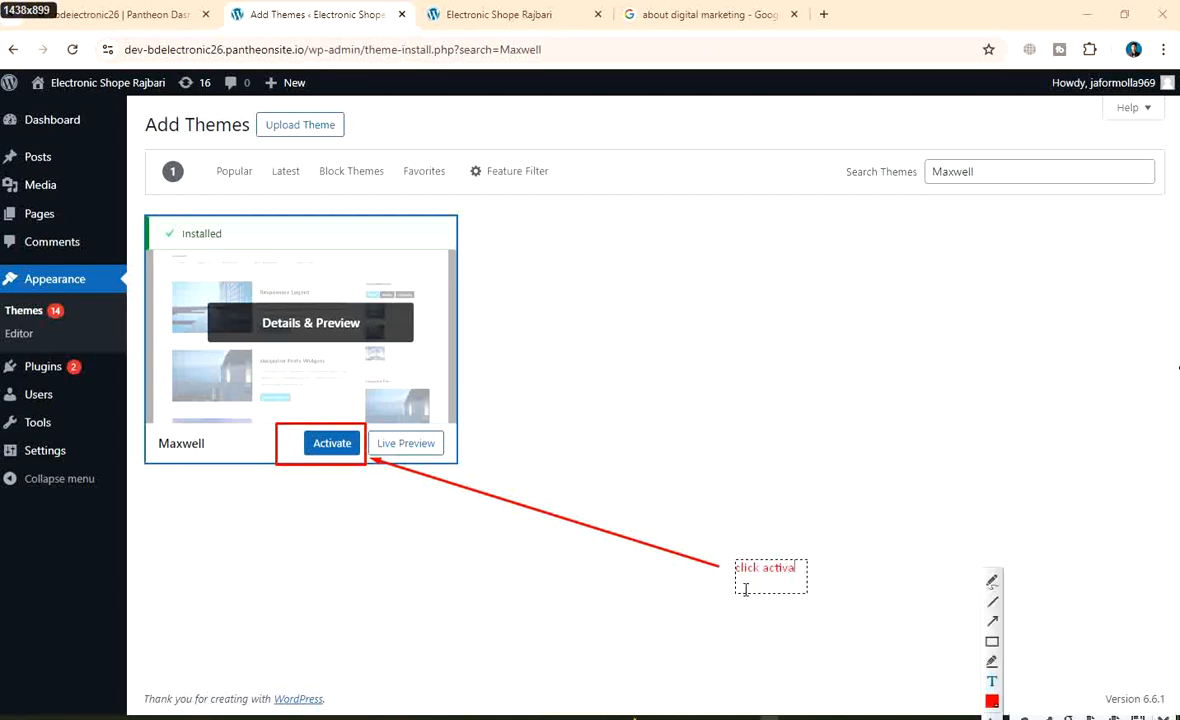
{"action": "type", "text": "te"}
{"action": "left_click", "coordinate": [992, 641]}
{"action": "left_click_drag", "start_coordinate": [717, 555], "coordinate": [824, 587]}
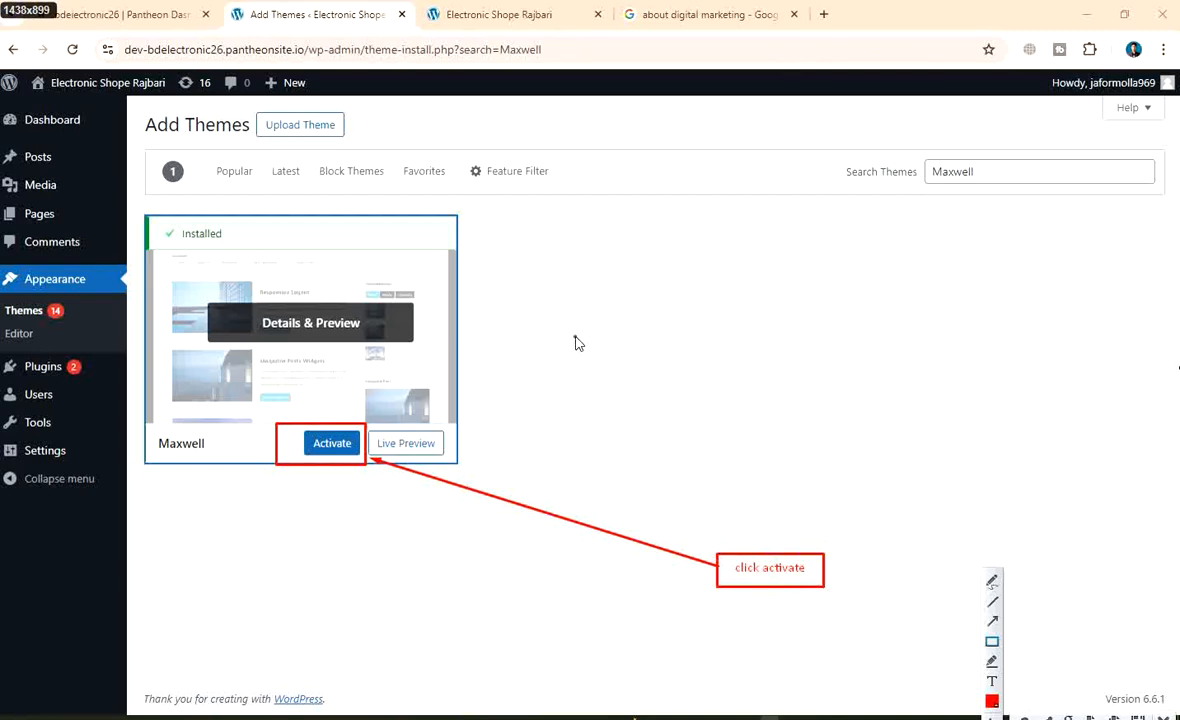
Save the annotated capture as 'wp-theme activated'
{"action": "right_click", "coordinate": [528, 309]}
{"action": "left_click", "coordinate": [593, 371]}
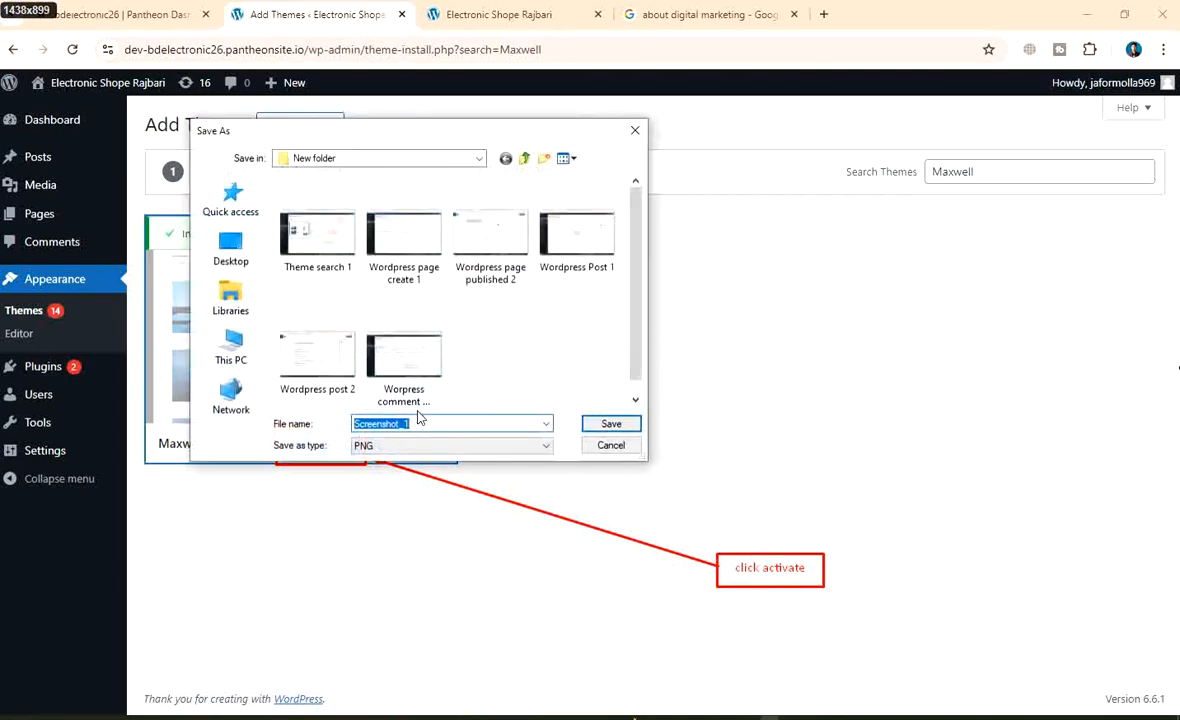
{"action": "key", "text": "BackSpace"}
{"action": "type", "text": "P"}
{"action": "key", "text": "BackSpace"}
{"action": "type", "text": "w"}
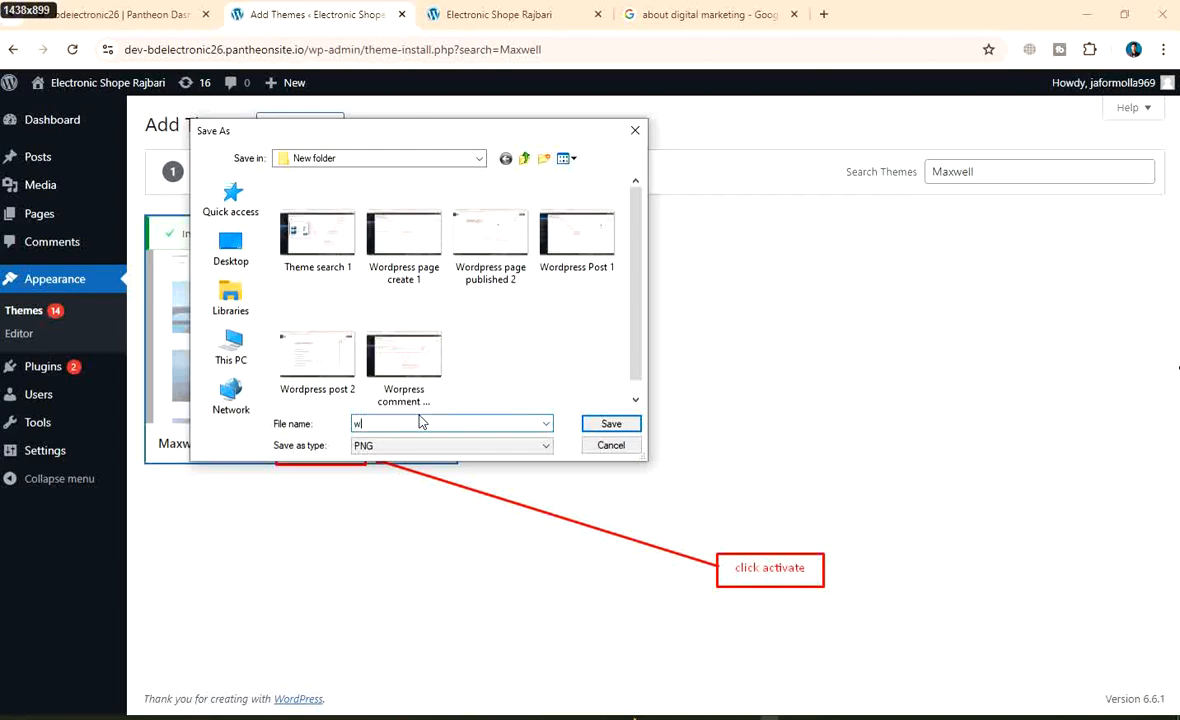
{"action": "type", "text": "p-theme acti"}
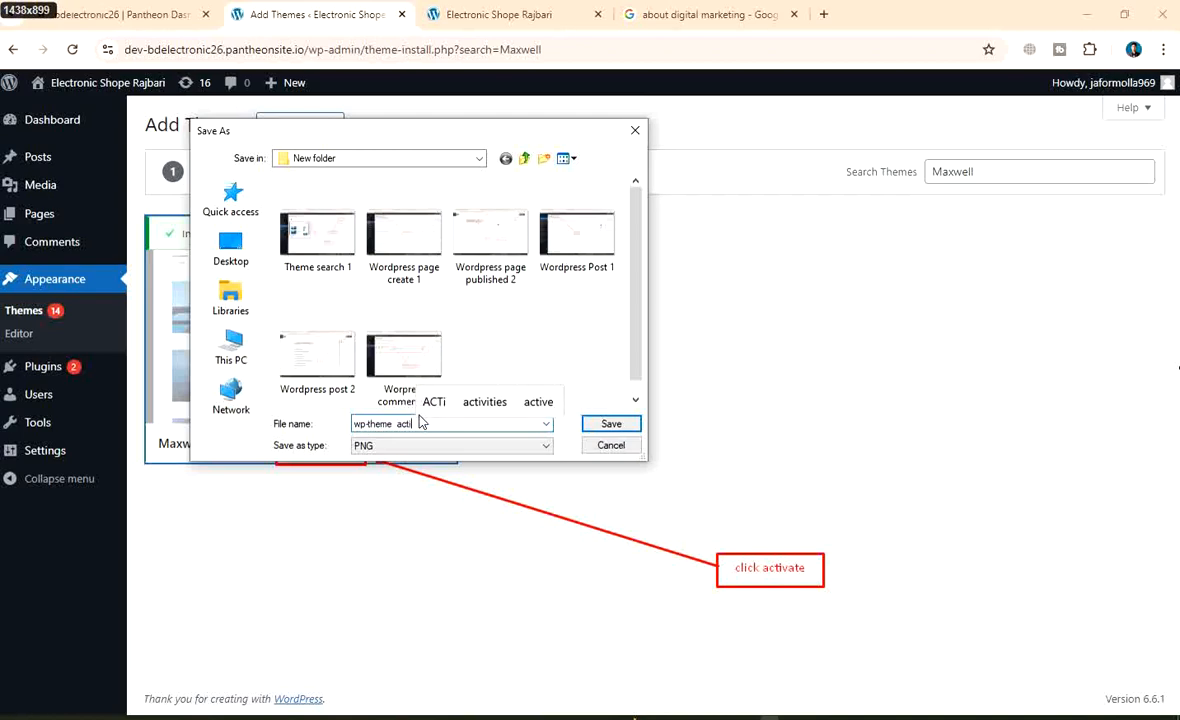
{"action": "type", "text": "vate"}
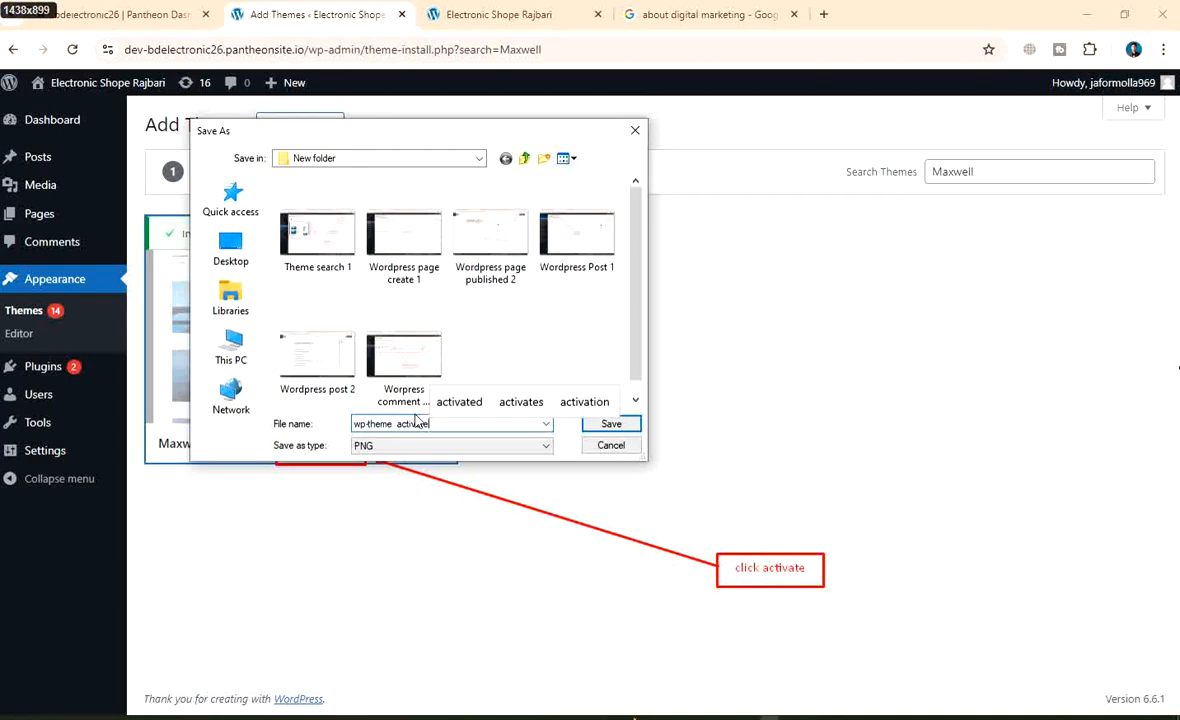
{"action": "left_click", "coordinate": [611, 424]}
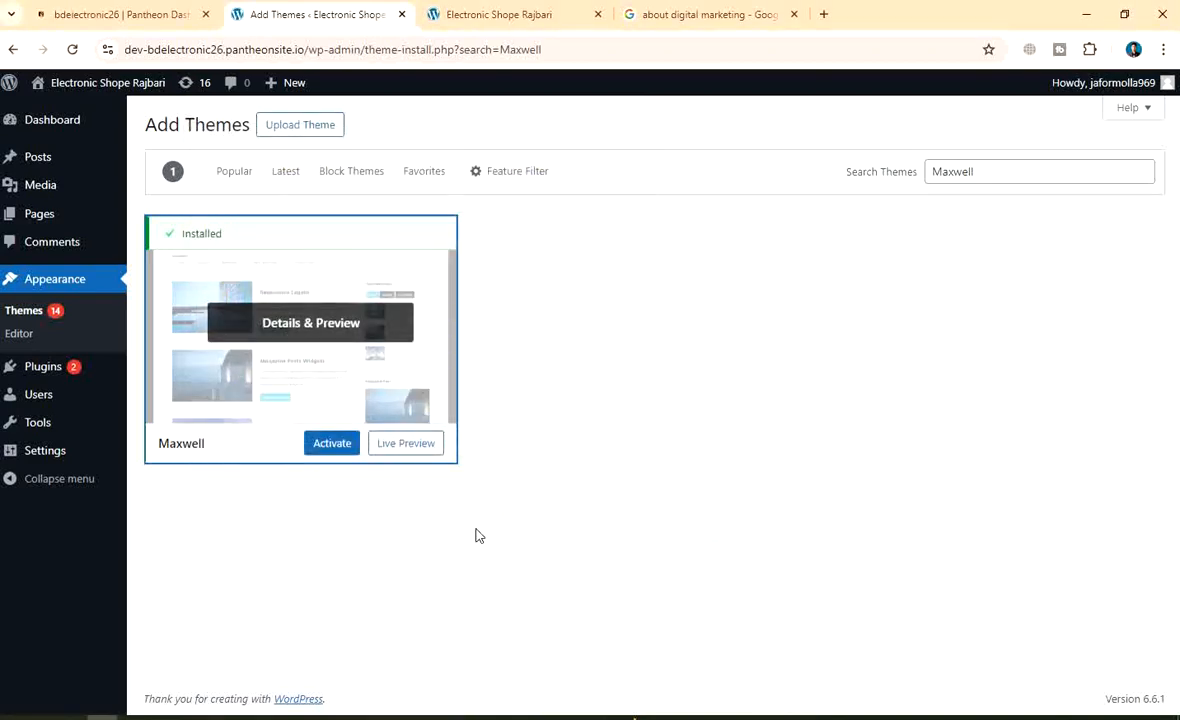
{"action": "left_click", "coordinate": [334, 446]}
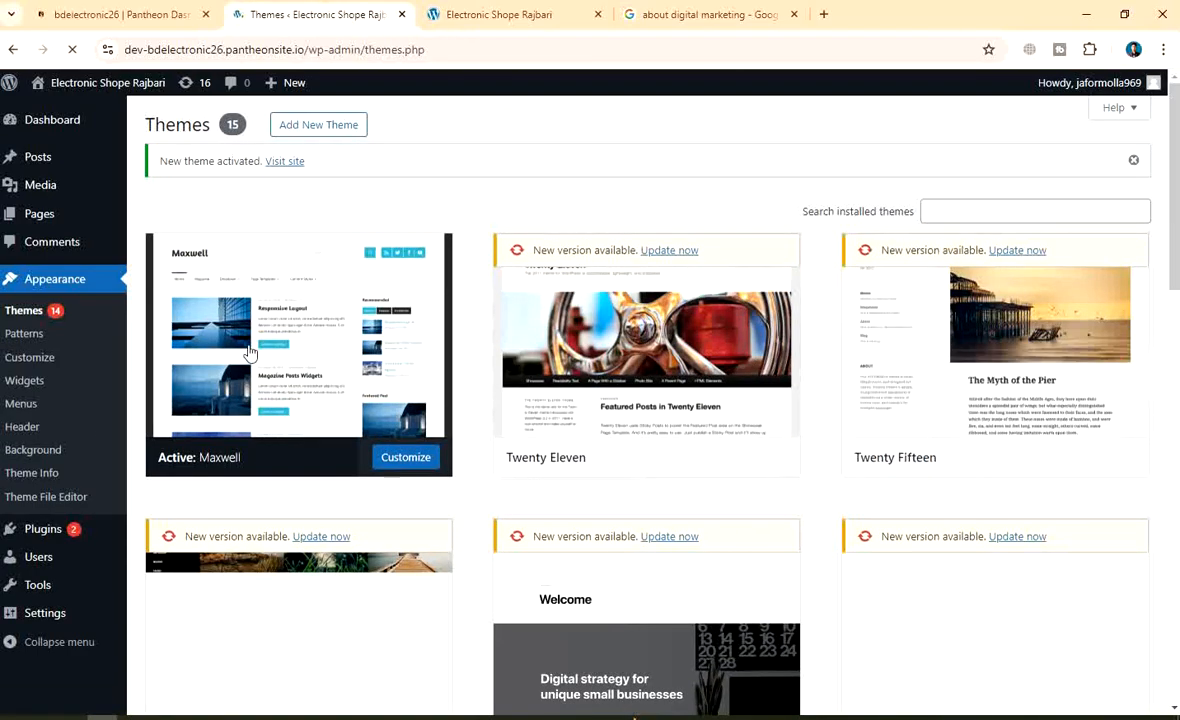
{"action": "scroll", "coordinate": [44, 440], "scroll_direction": "down", "scroll_amount": 5}
{"action": "scroll", "coordinate": [45, 466], "scroll_direction": "up", "scroll_amount": 5}
{"action": "scroll", "coordinate": [900, 380], "scroll_direction": "down", "scroll_amount": 8}
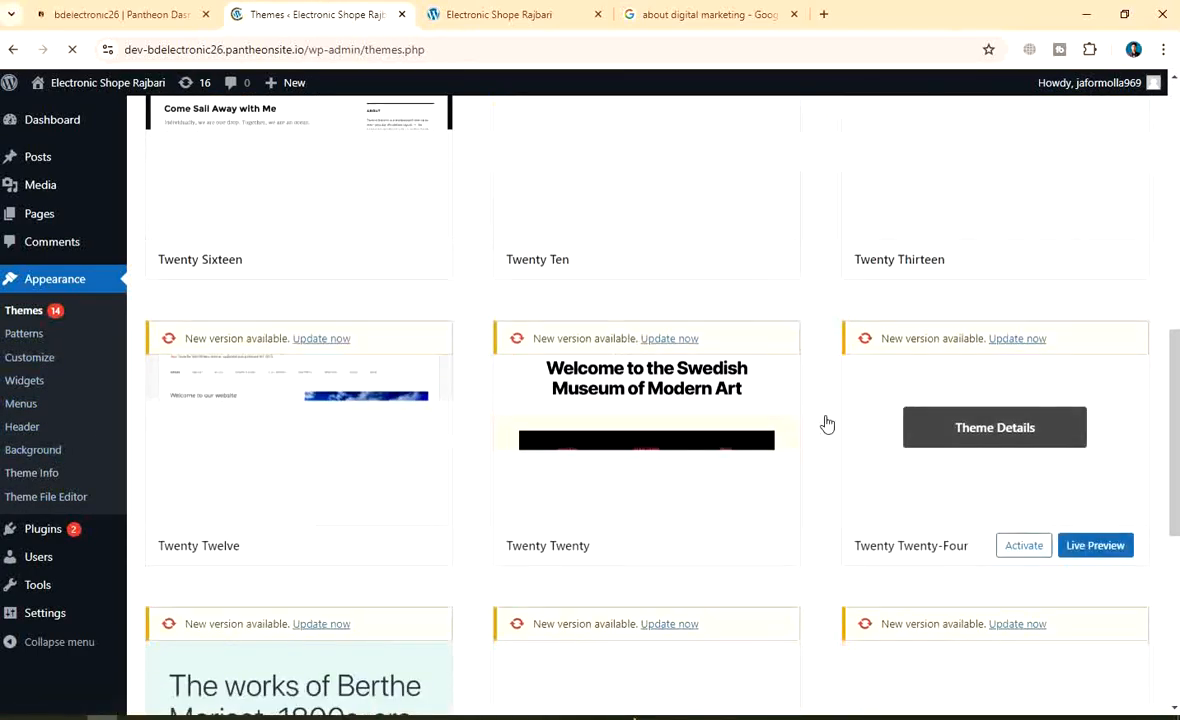
{"action": "scroll", "coordinate": [800, 430], "scroll_direction": "up", "scroll_amount": 10}
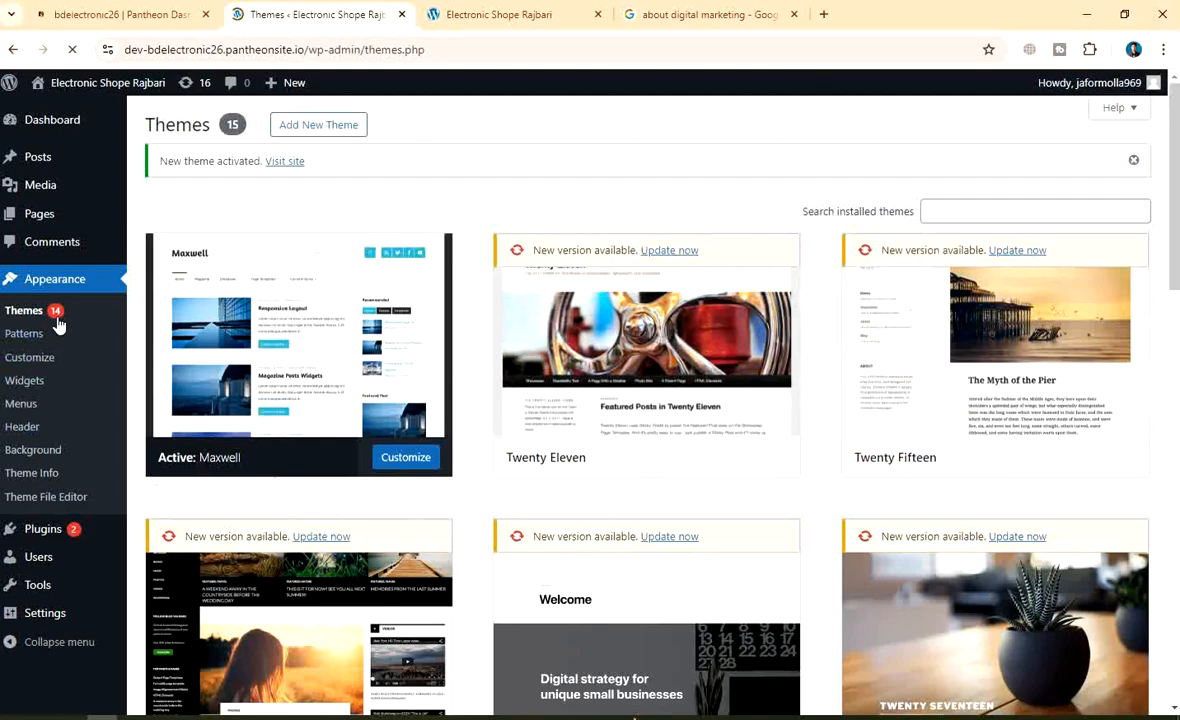
{"action": "mouse_move", "coordinate": [600, 362]}
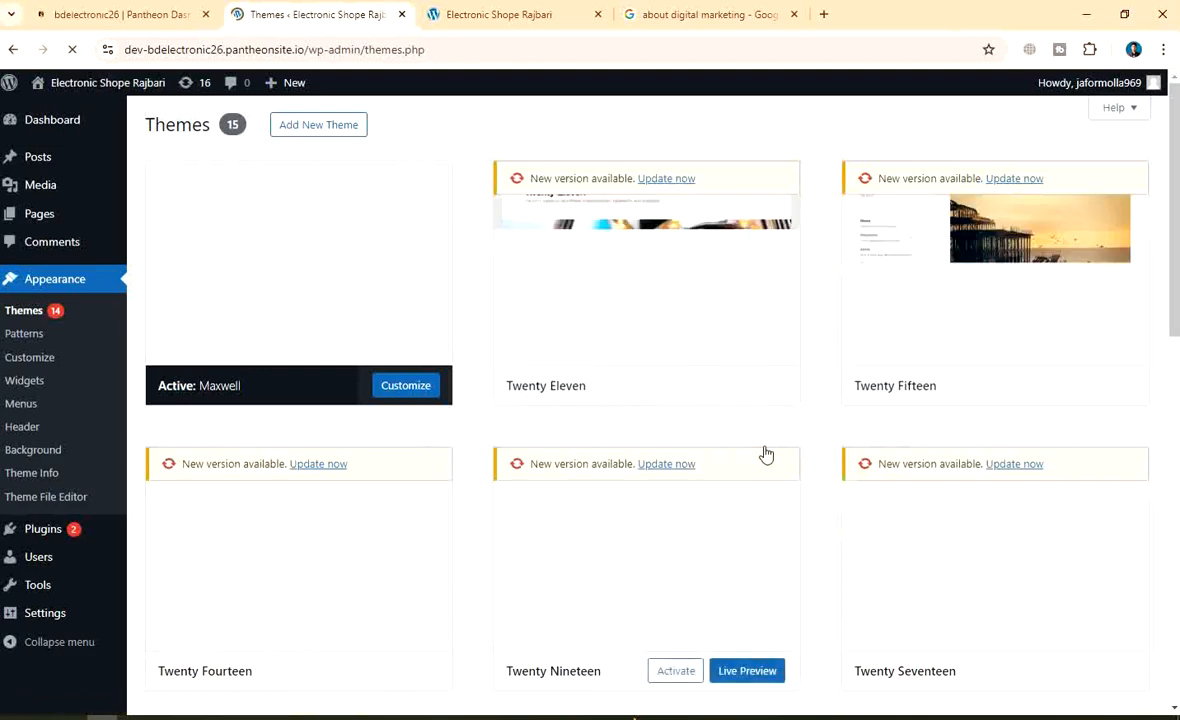
{"action": "scroll", "coordinate": [620, 430], "scroll_direction": "down", "scroll_amount": 4}
{"action": "scroll", "coordinate": [430, 425], "scroll_direction": "up", "scroll_amount": 4}
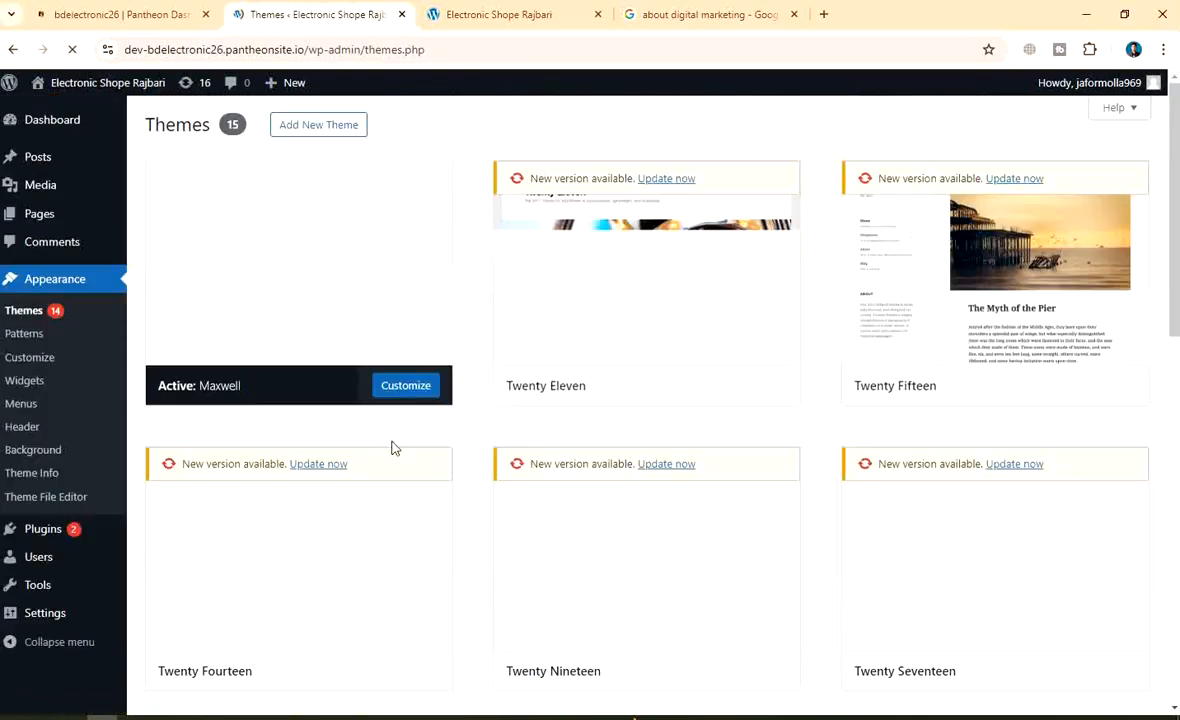
Check the empty Patterns library, then return to the admin Dashboard and go to Themes
{"action": "left_click", "coordinate": [31, 337]}
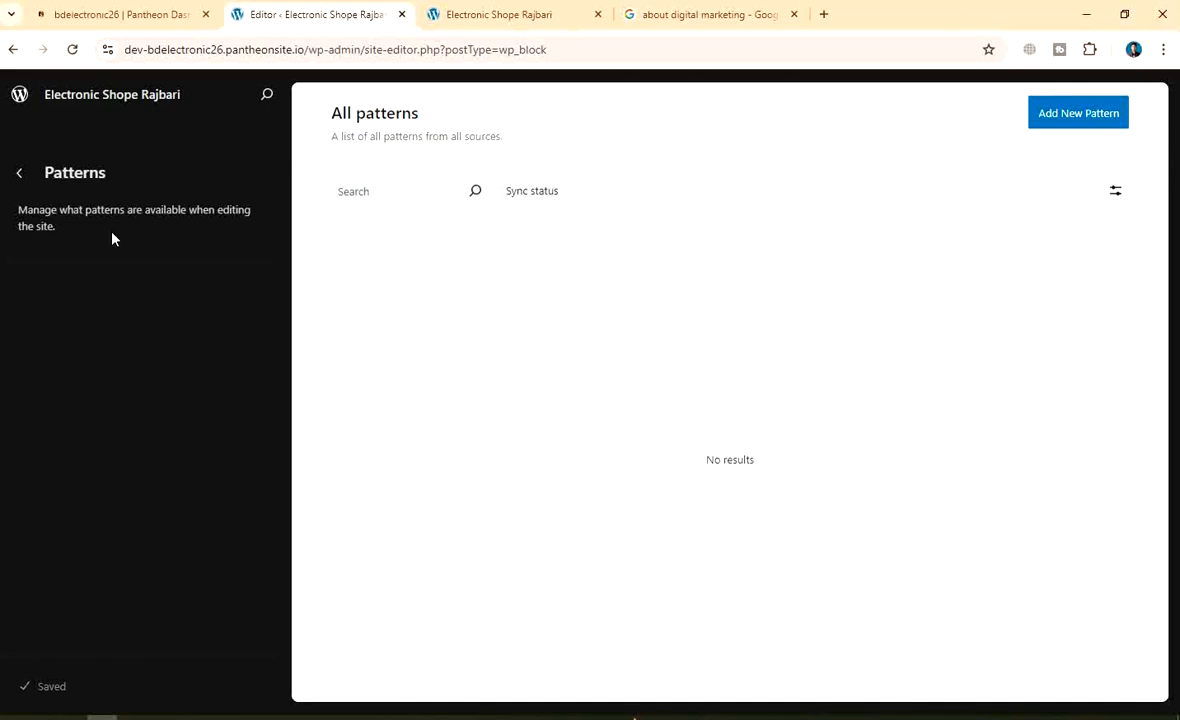
{"action": "left_click", "coordinate": [24, 94]}
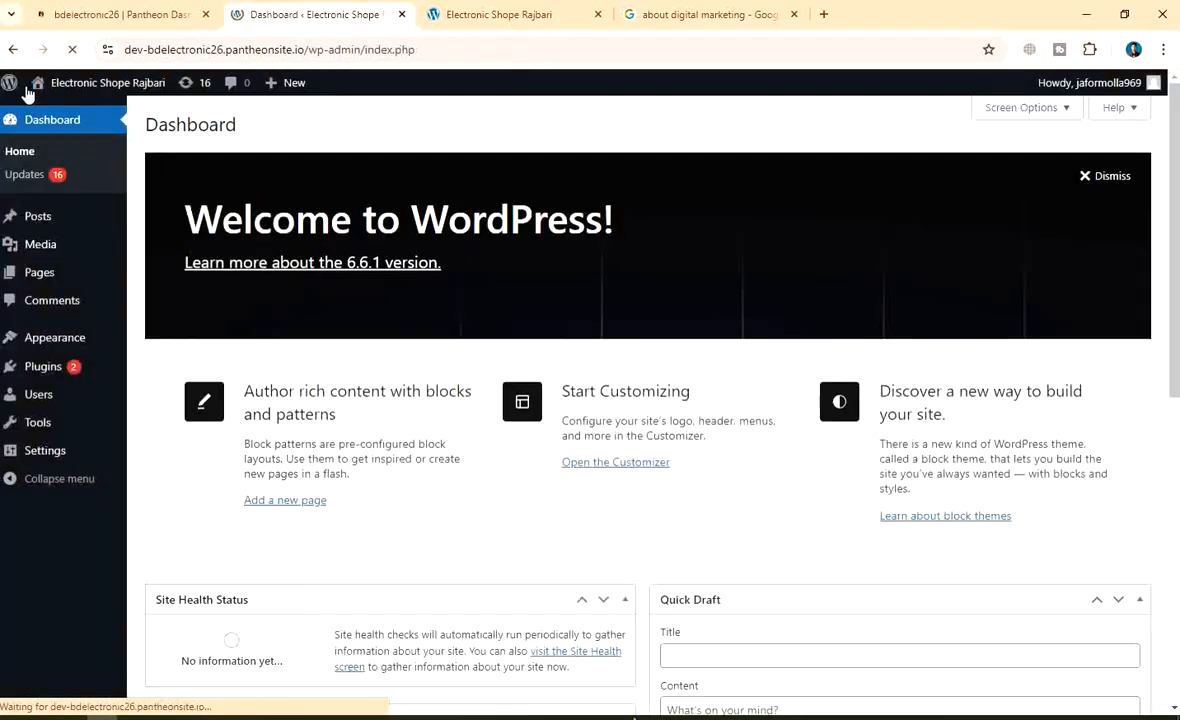
{"action": "left_click", "coordinate": [55, 341]}
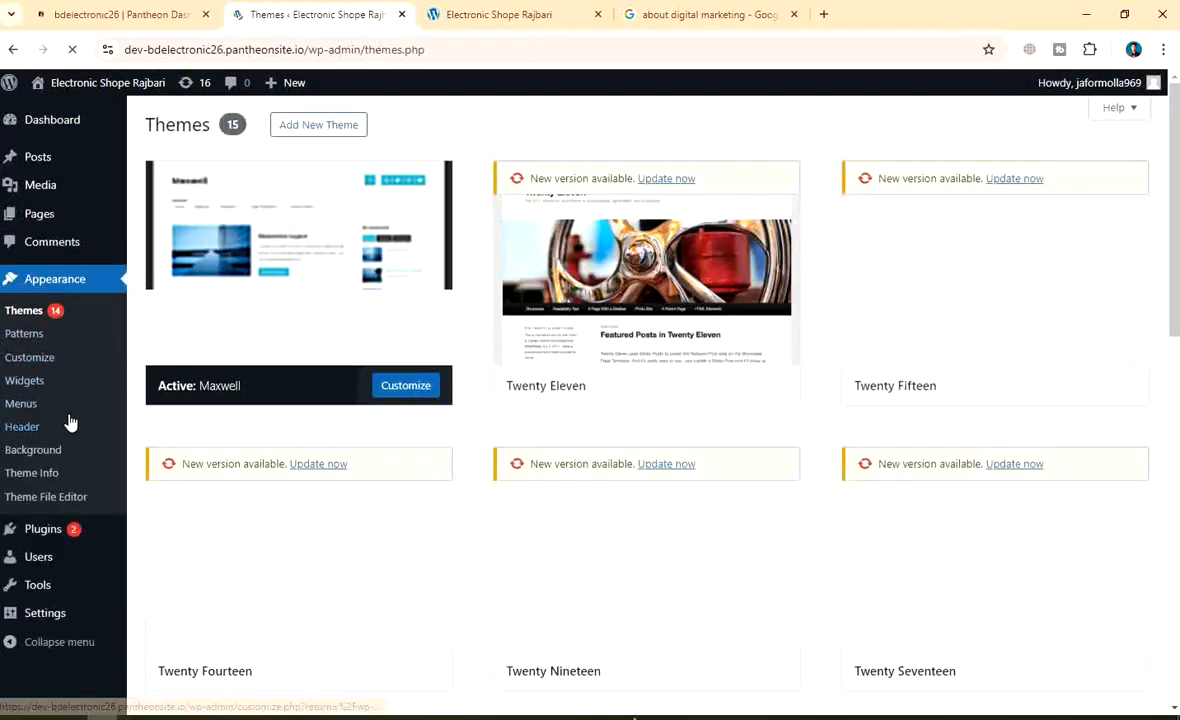
{"action": "left_click", "coordinate": [34, 369]}
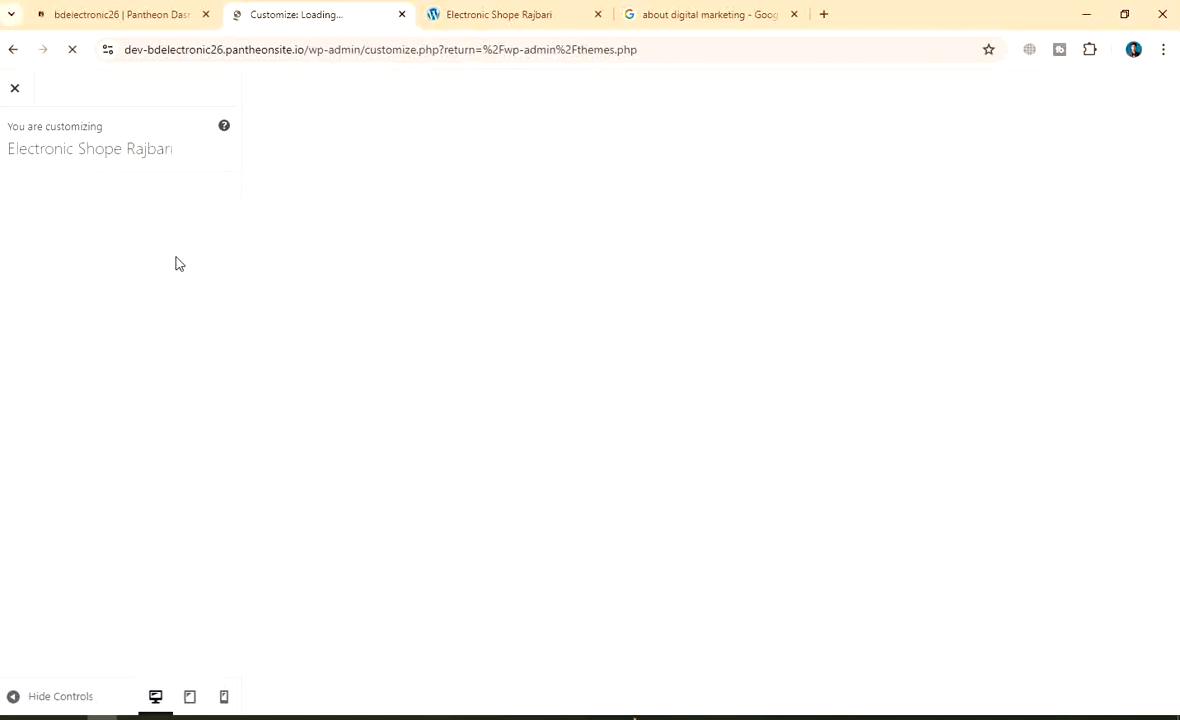
{"action": "left_click", "coordinate": [18, 92]}
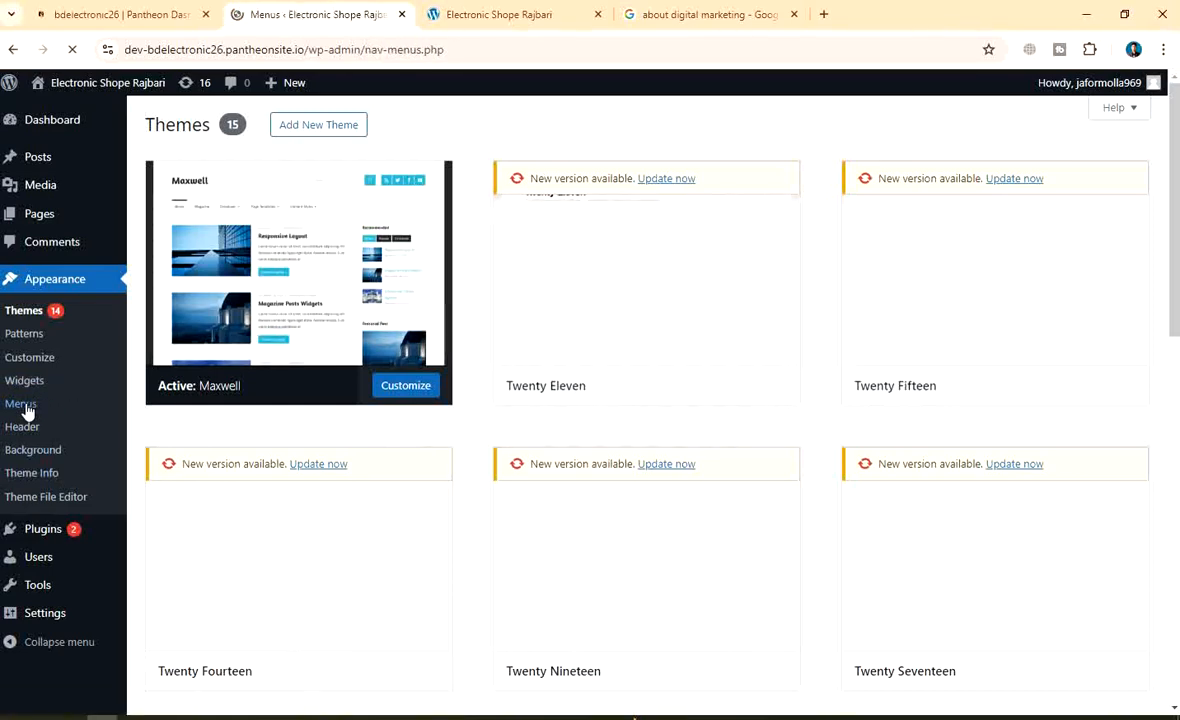
Scroll through the Menus page to review Menu 1's Home and five page items
{"action": "scroll", "coordinate": [373, 437], "scroll_direction": "down", "scroll_amount": 2}
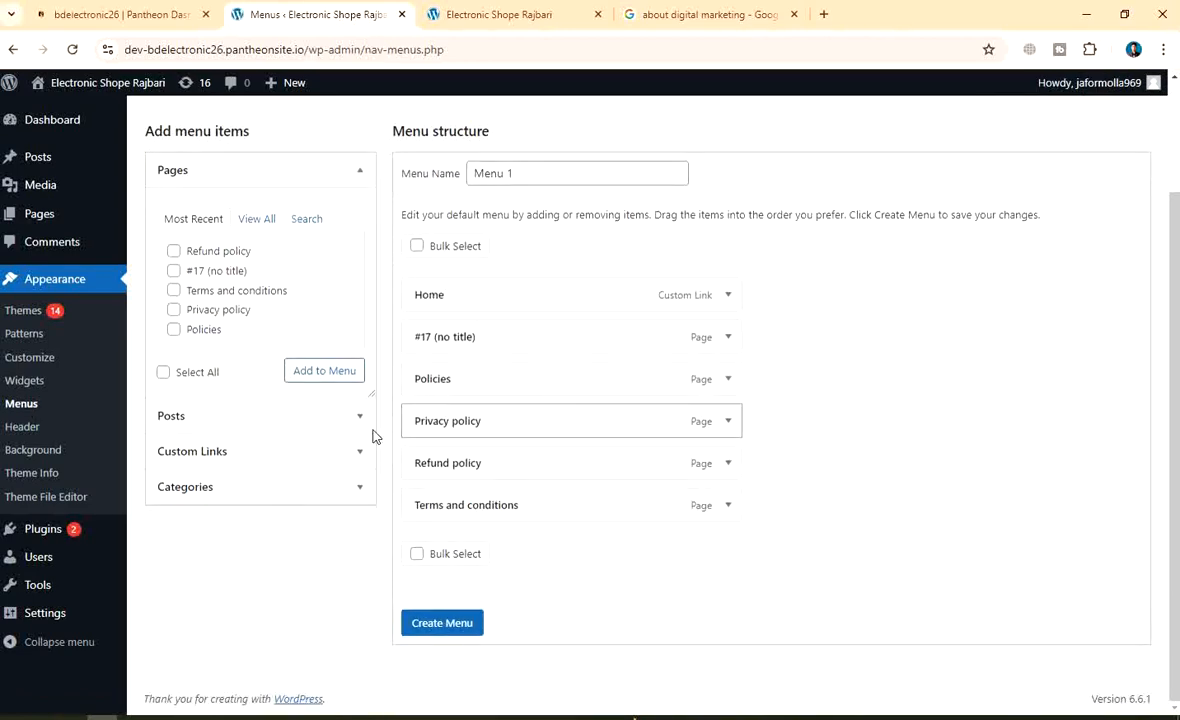
{"action": "scroll", "coordinate": [373, 437], "scroll_direction": "up", "scroll_amount": 2}
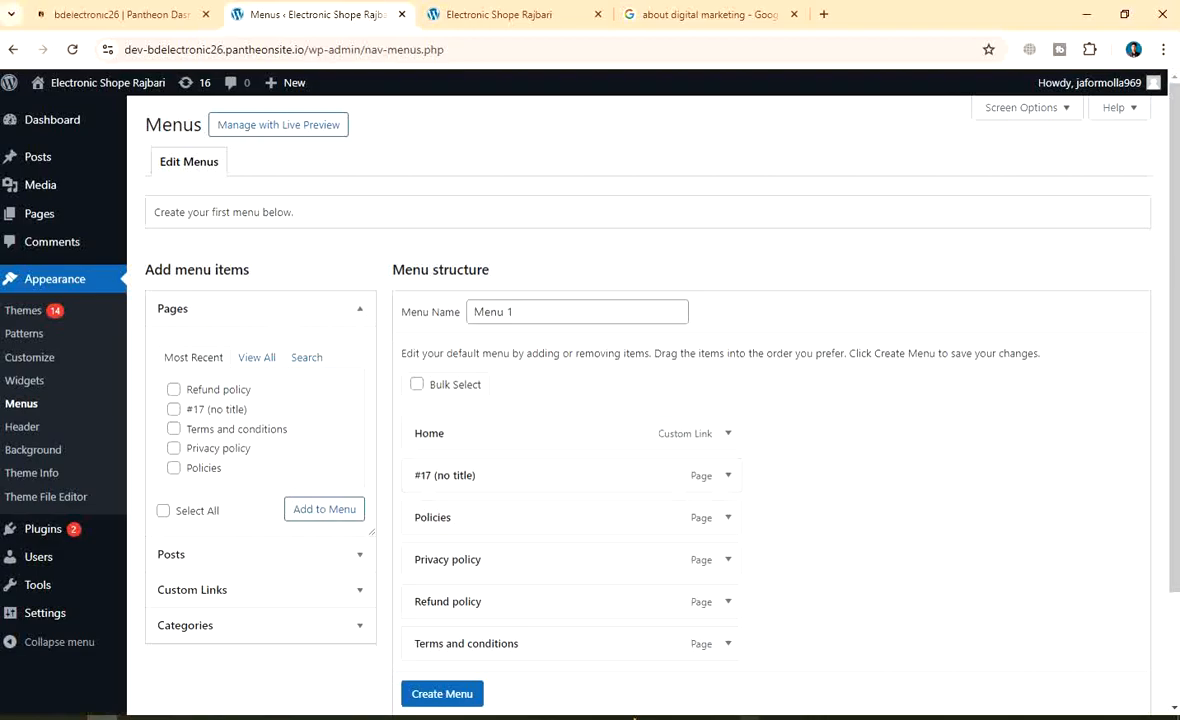
Capture the browser window and mark the Menus link with a red box, an arrow and a boxed 'Click menu' note
{"action": "key", "text": "Print"}
{"action": "left_click_drag", "start_coordinate": [1, 1], "coordinate": [1179, 719]}
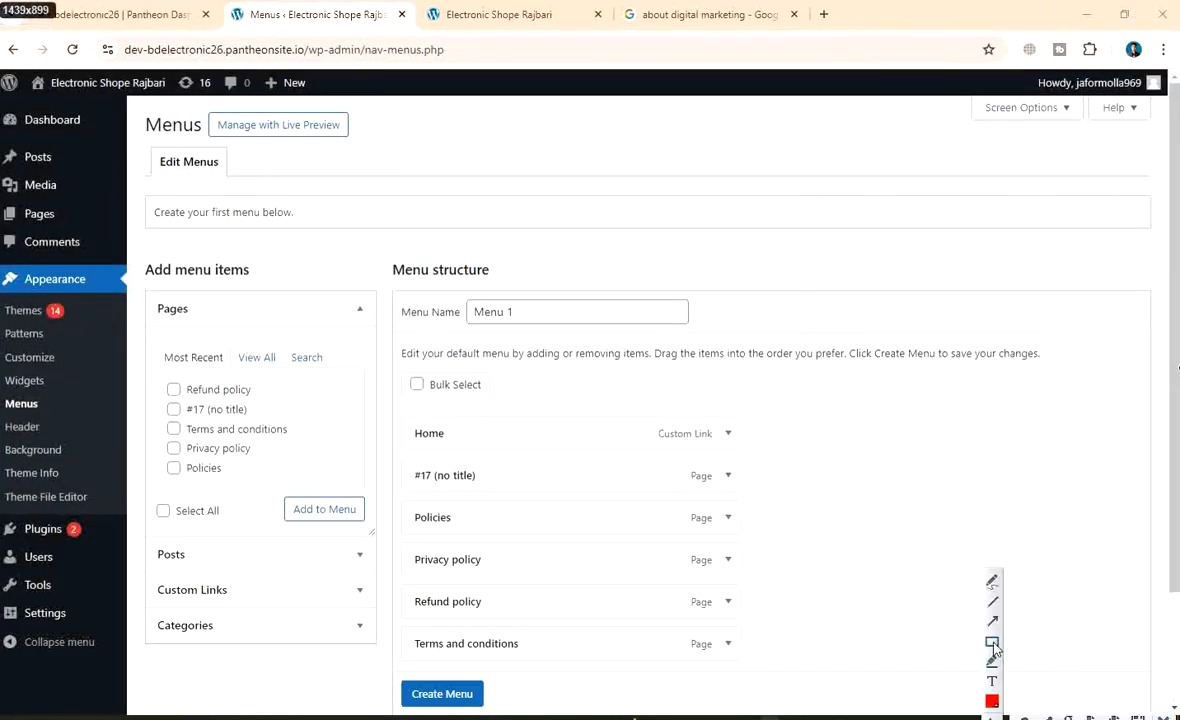
{"action": "left_click_drag", "start_coordinate": [4, 395], "coordinate": [40, 411]}
{"action": "left_click", "coordinate": [990, 621]}
{"action": "mouse_move", "coordinate": [477, 204]}
{"action": "left_mouse_down"}
{"action": "mouse_move", "coordinate": [245, 335]}
{"action": "mouse_move", "coordinate": [35, 372]}
{"action": "mouse_move", "coordinate": [58, 395]}
{"action": "left_mouse_up"}
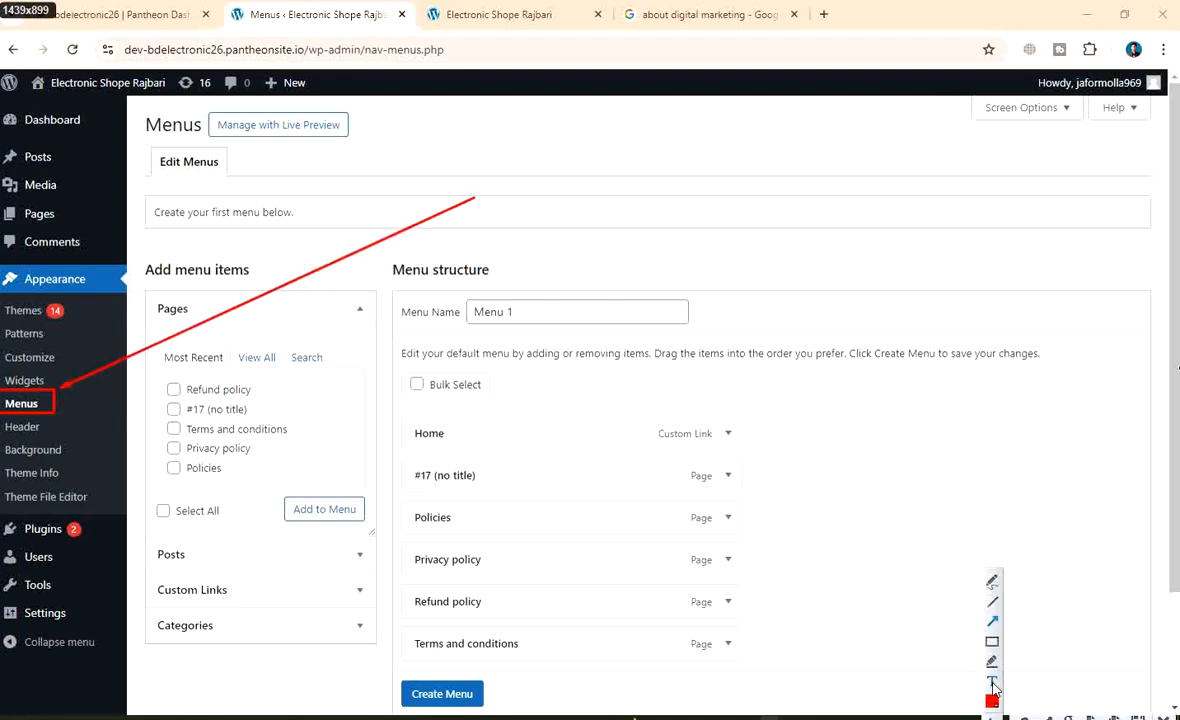
{"action": "left_click", "coordinate": [489, 183]}
{"action": "type", "text": "Click menu"}
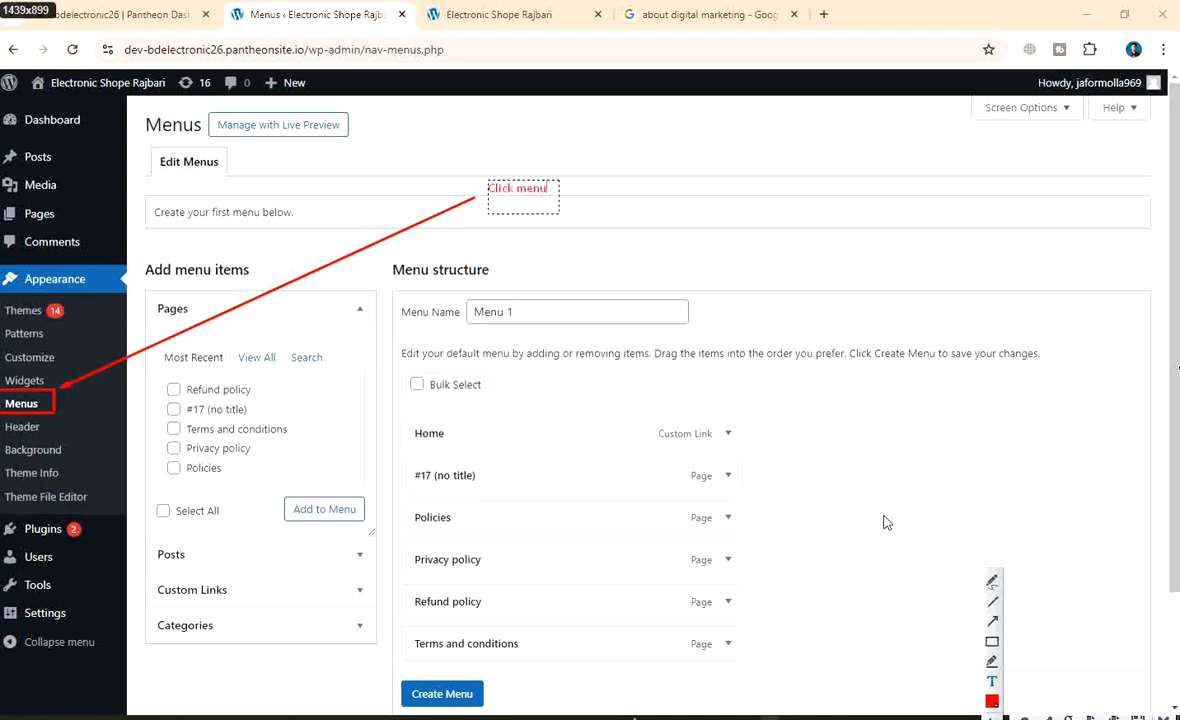
{"action": "left_click", "coordinate": [992, 642]}
{"action": "mouse_move", "coordinate": [466, 170]}
{"action": "left_mouse_down"}
{"action": "mouse_move", "coordinate": [614, 228]}
{"action": "mouse_move", "coordinate": [626, 213]}
{"action": "left_mouse_up"}
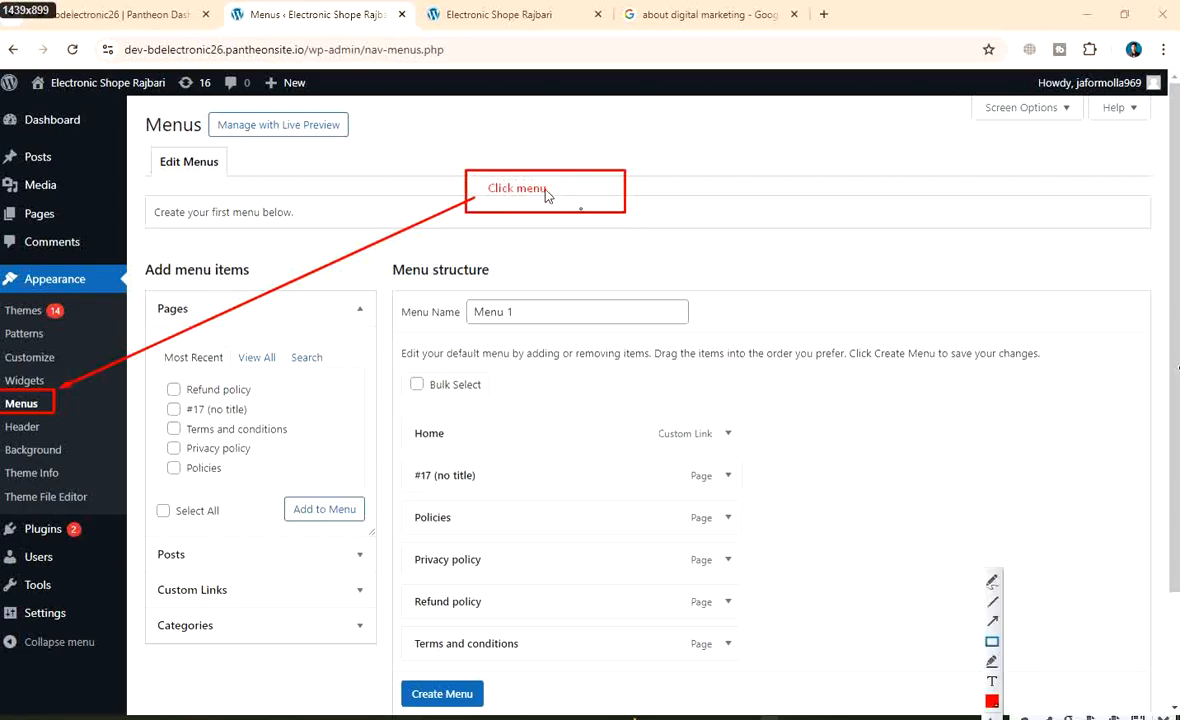
Save the annotated capture as PNG 'wp-menu click'
{"action": "right_click", "coordinate": [462, 164]}
{"action": "left_click", "coordinate": [537, 229]}
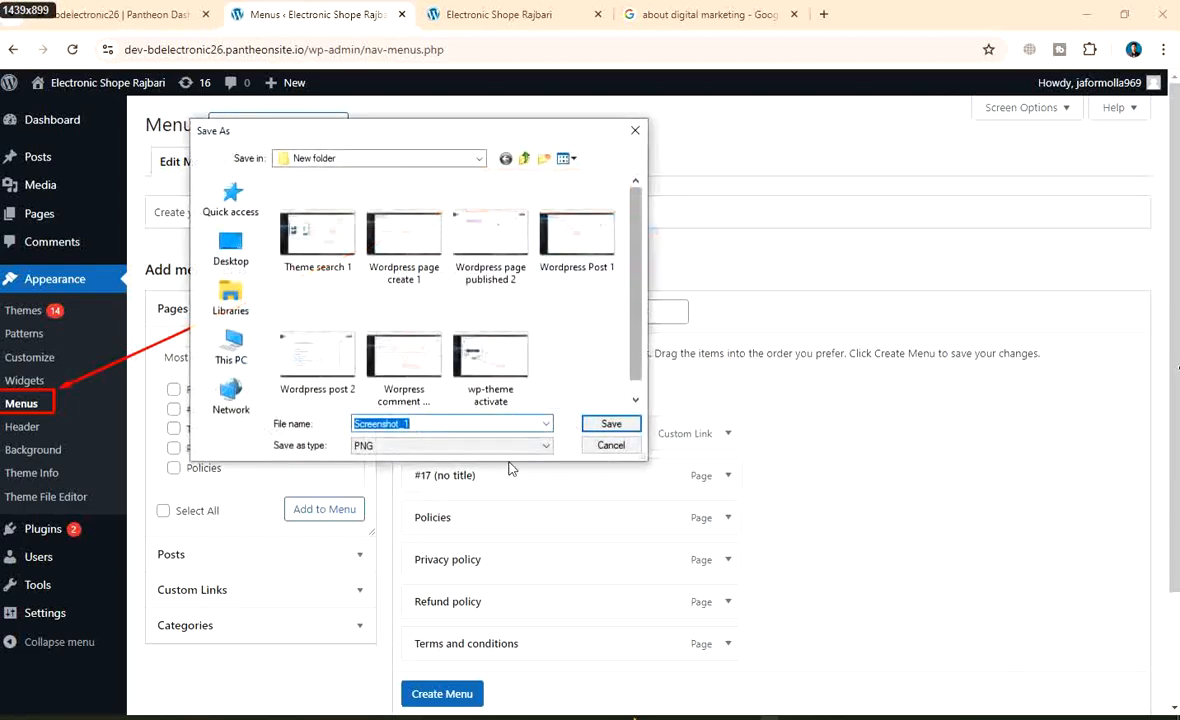
{"action": "type", "text": "w"}
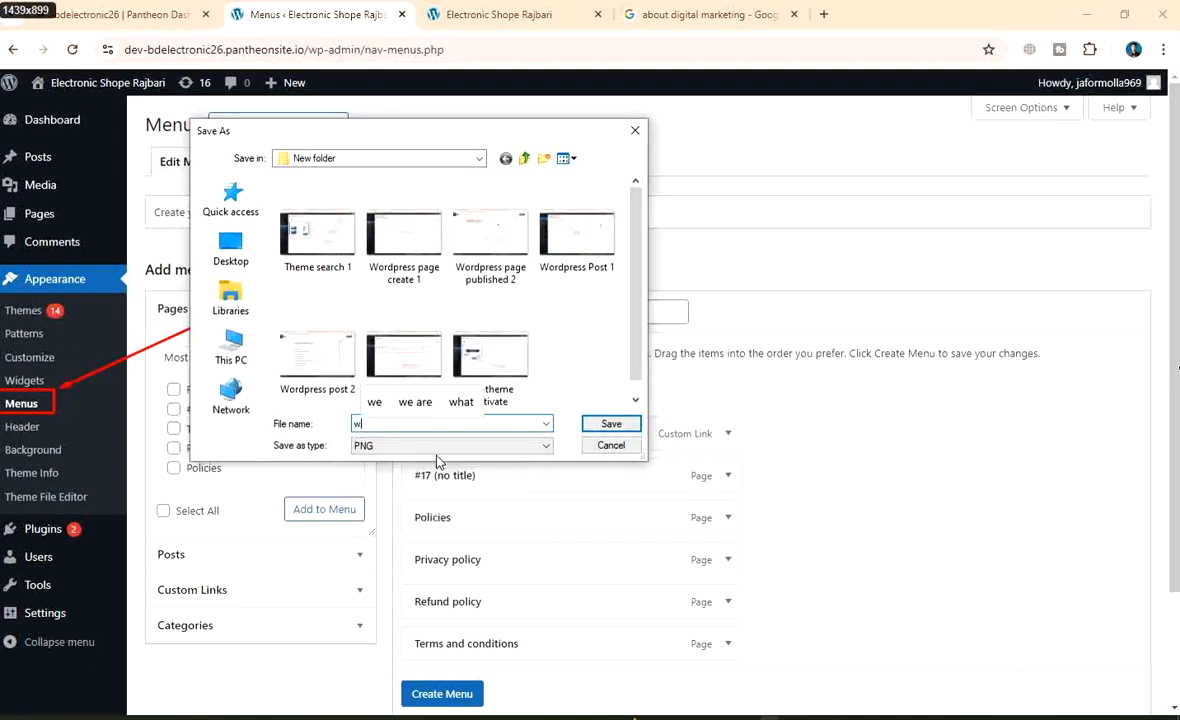
{"action": "type", "text": "p-"}
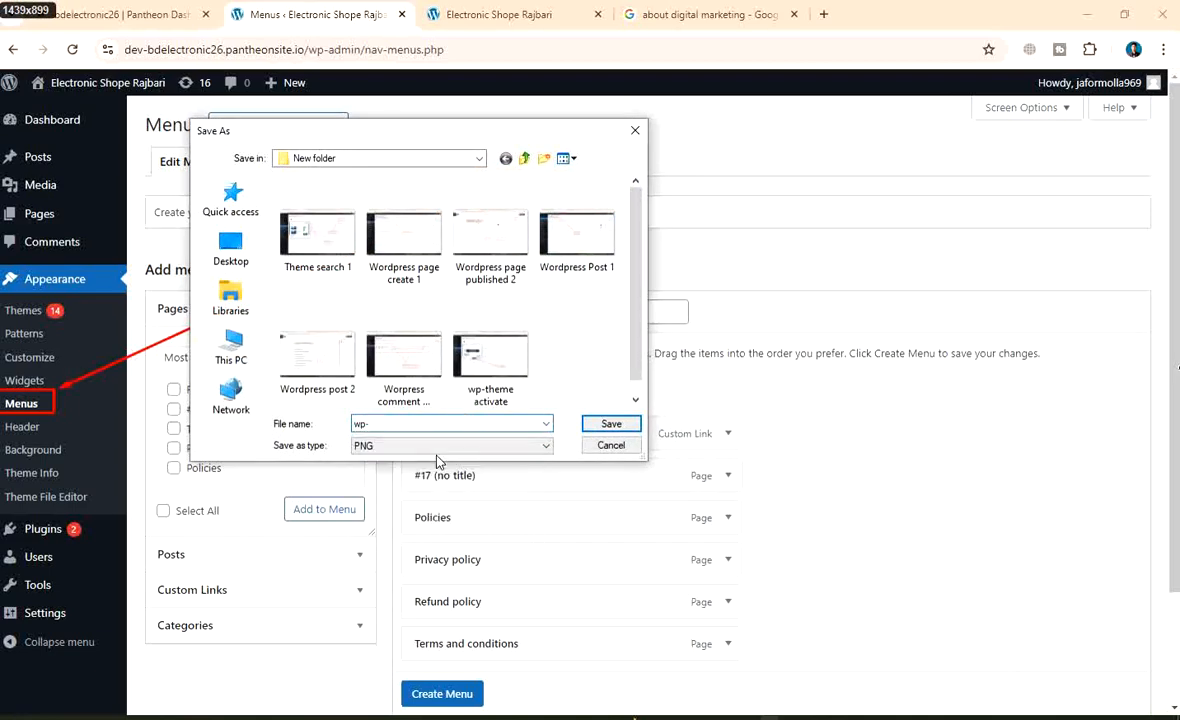
{"action": "type", "text": "menu cl"}
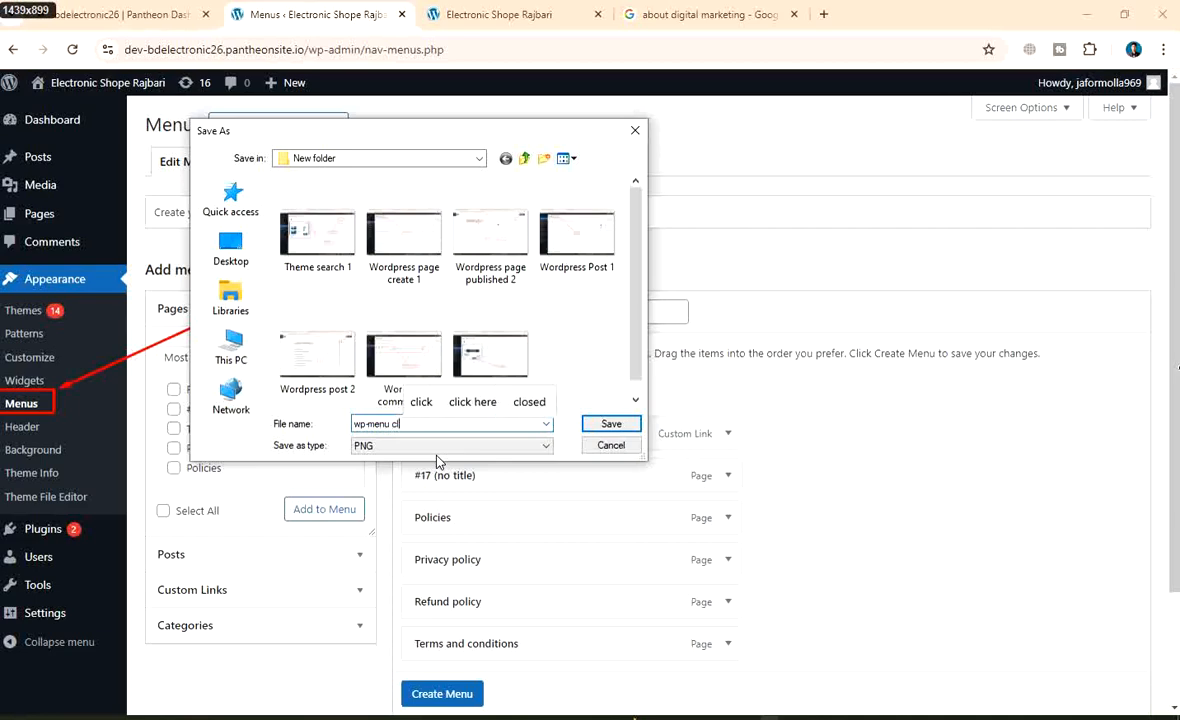
{"action": "key", "text": "BackSpace"}
{"action": "type", "text": "li"}
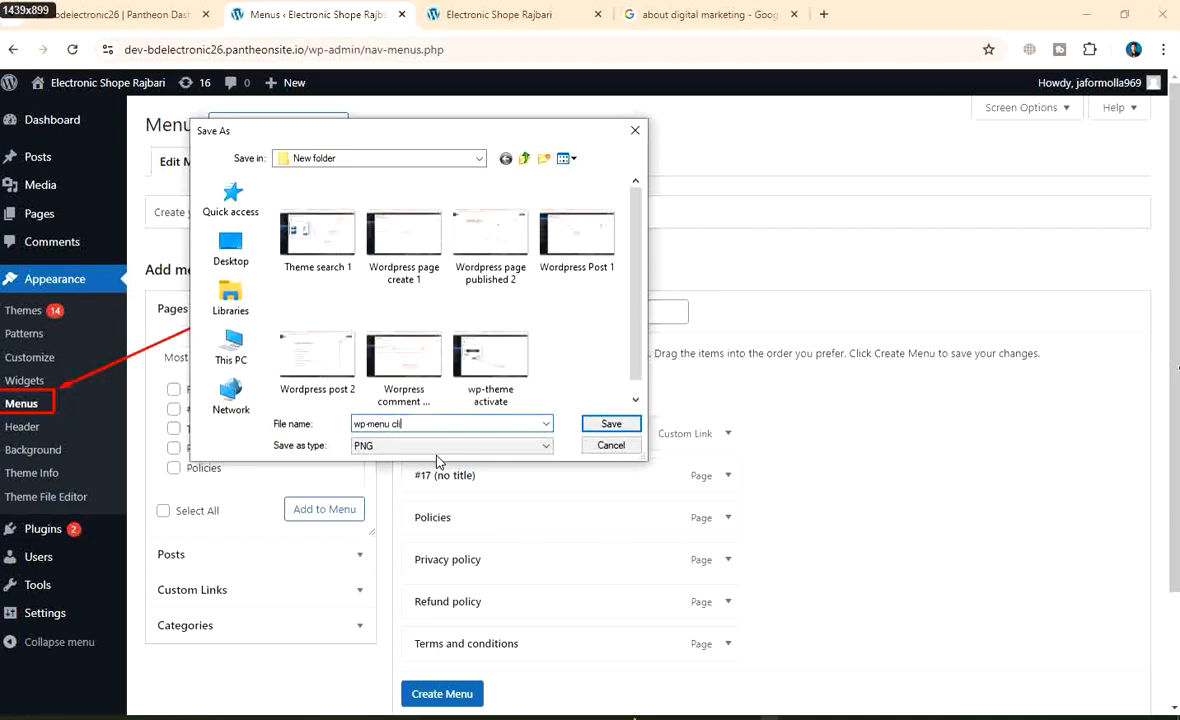
{"action": "type", "text": "ck"}
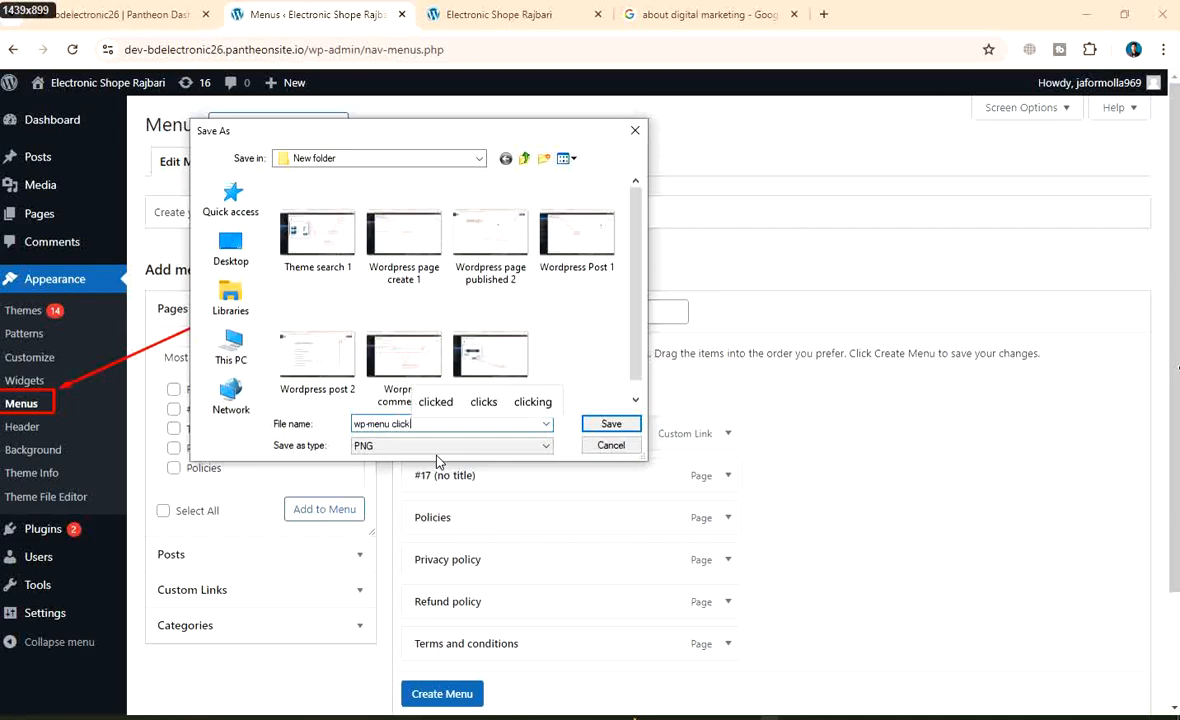
{"action": "left_click", "coordinate": [628, 425]}
{"action": "left_click", "coordinate": [255, 358]}
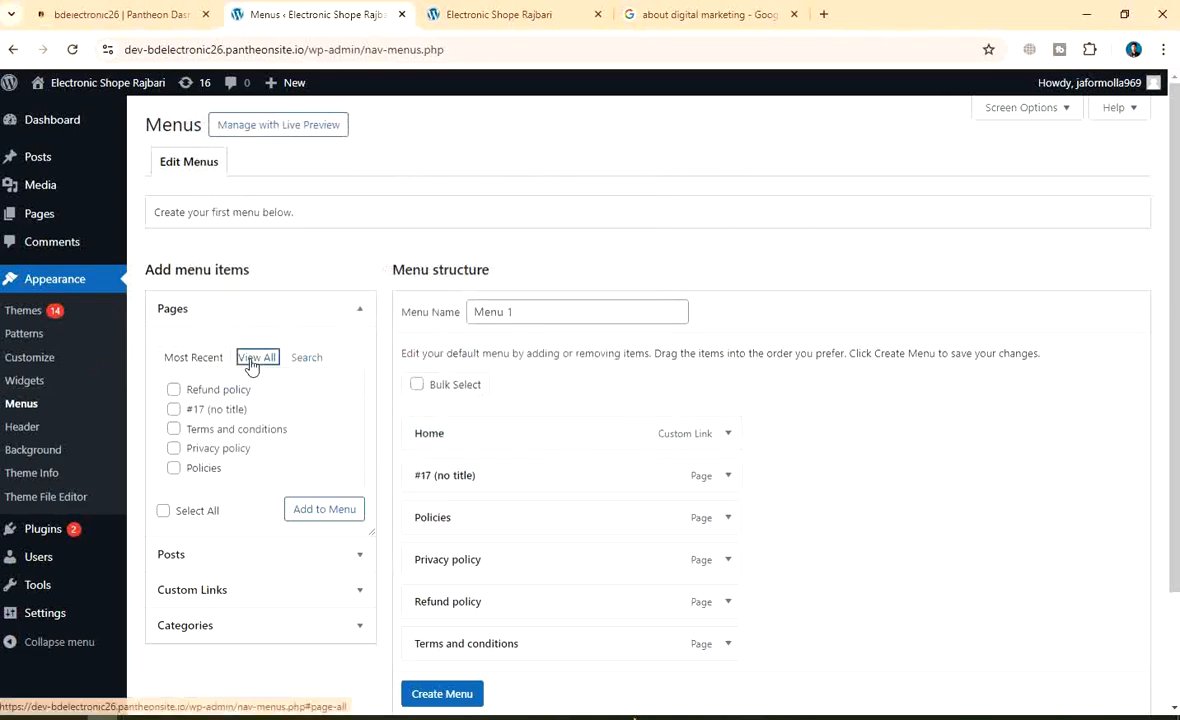
Show all pages in the Pages box and tick every page
{"action": "scroll", "coordinate": [316, 458], "scroll_direction": "down", "scroll_amount": 3}
{"action": "scroll", "coordinate": [316, 458], "scroll_direction": "up", "scroll_amount": 3}
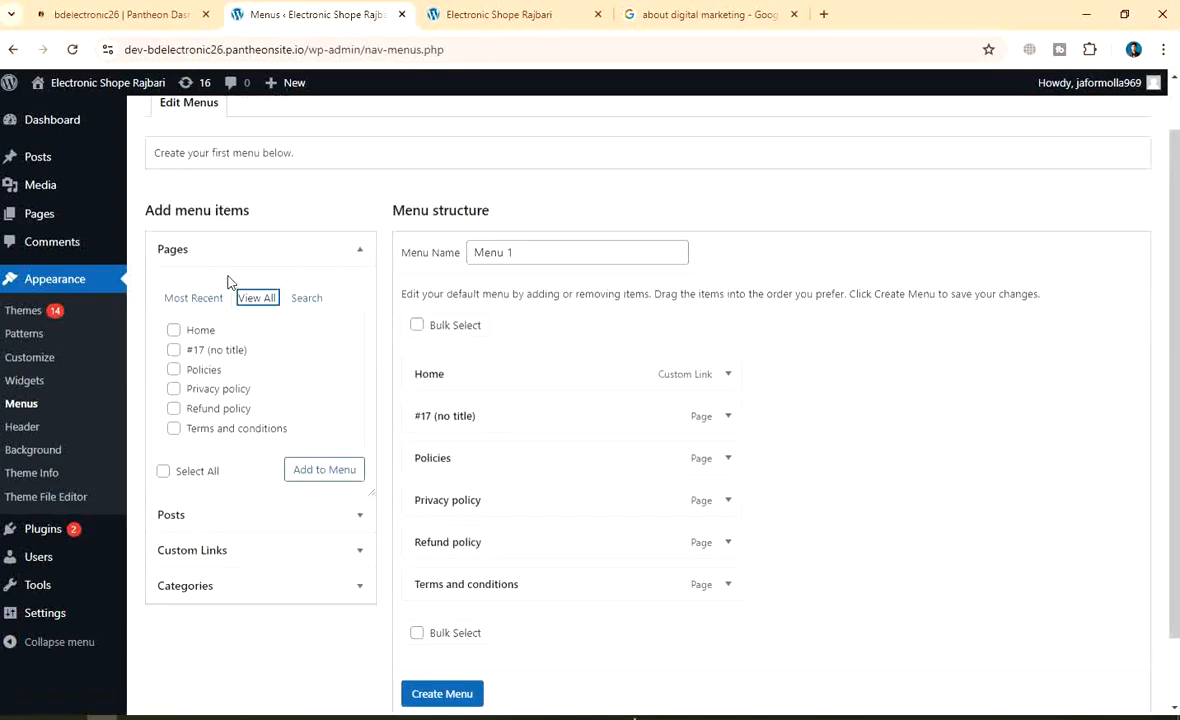
{"action": "left_click", "coordinate": [209, 358]}
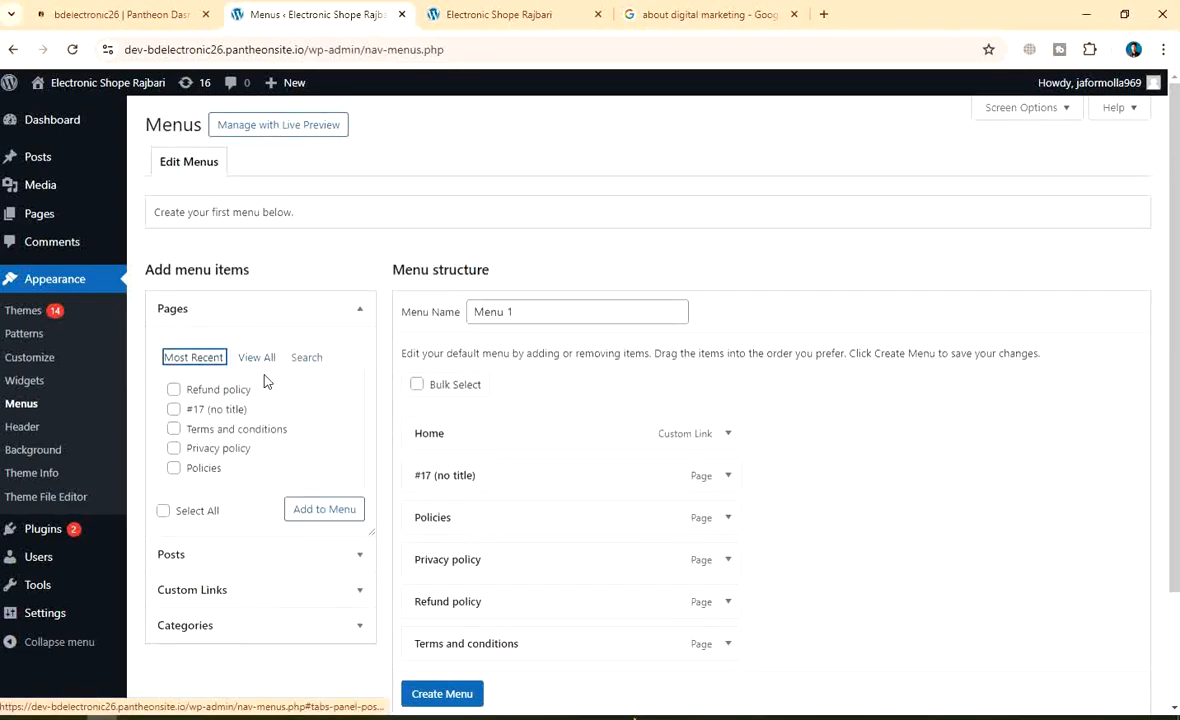
{"action": "left_click", "coordinate": [256, 357]}
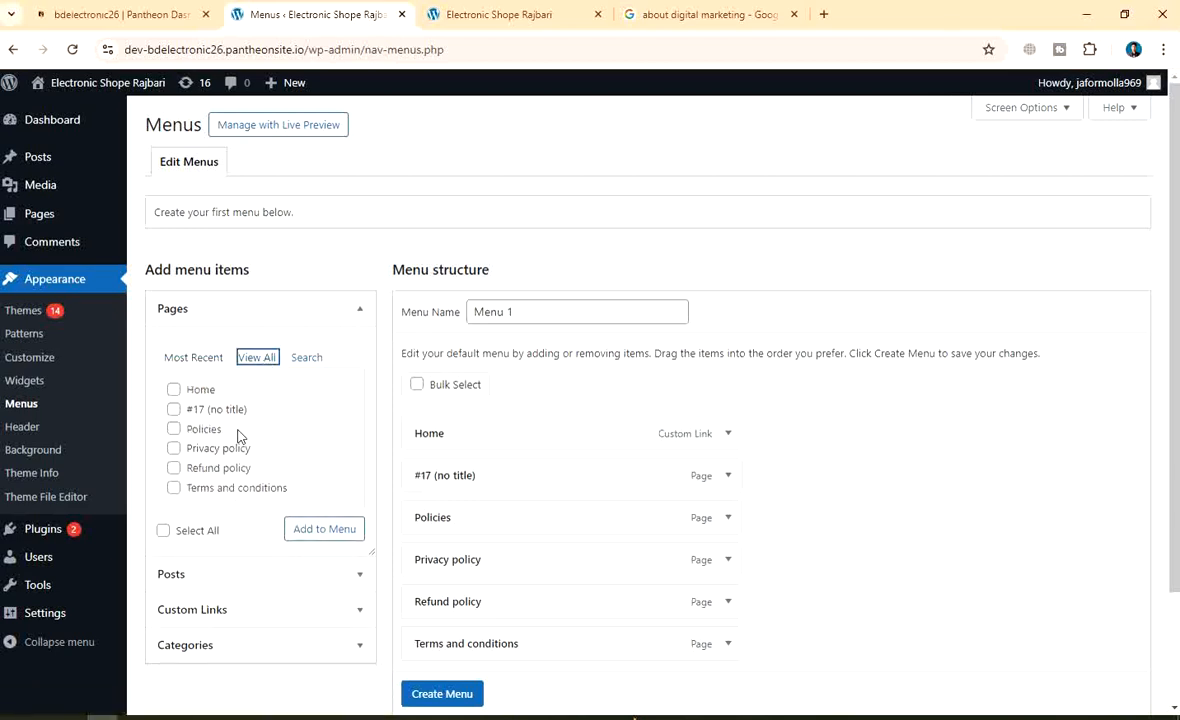
{"action": "scroll", "coordinate": [300, 448], "scroll_direction": "down", "scroll_amount": 3}
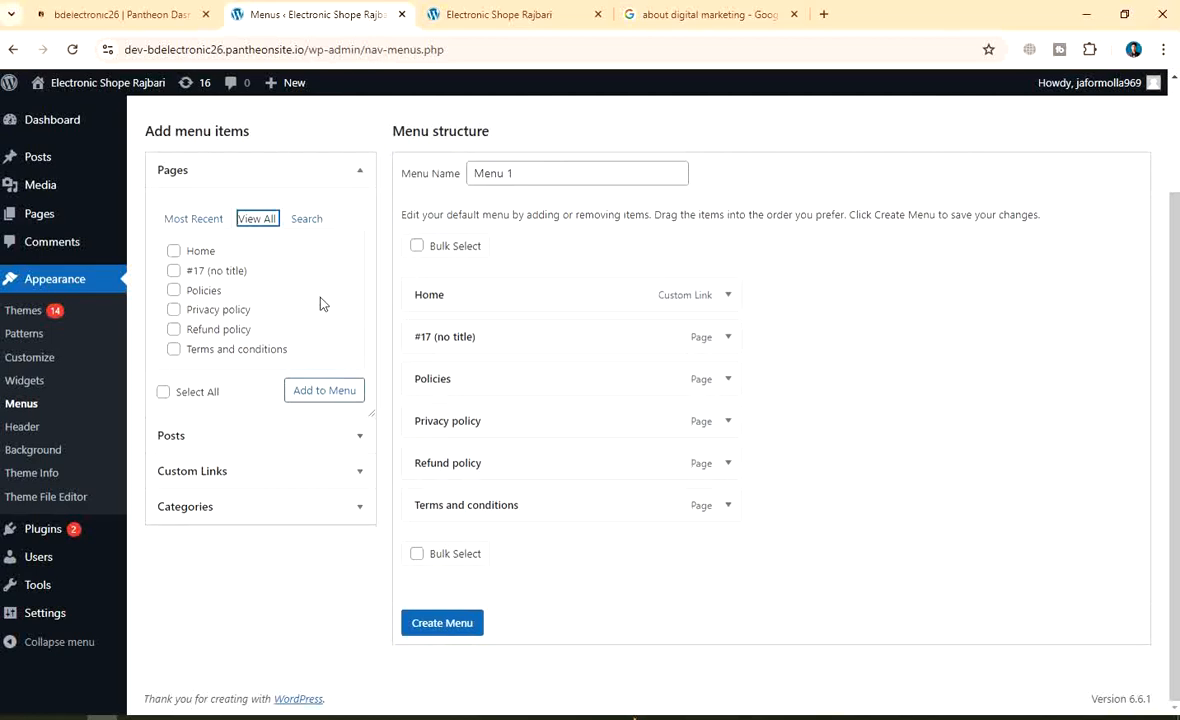
{"action": "left_click", "coordinate": [163, 392]}
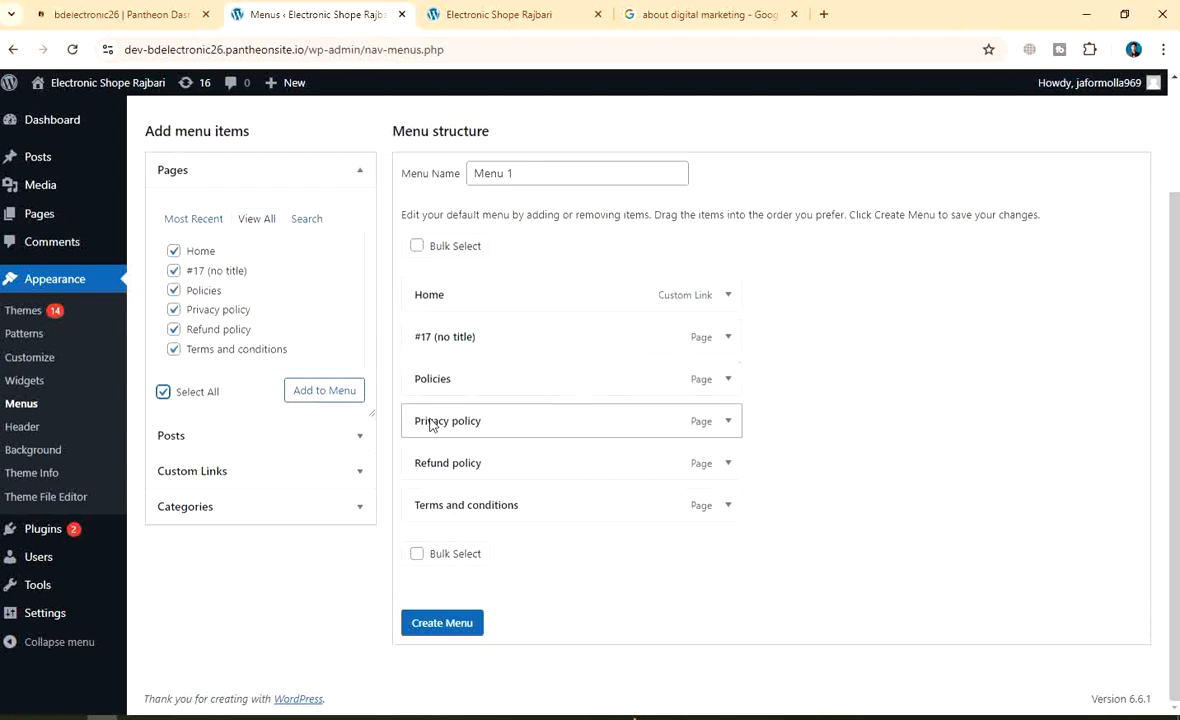
{"action": "scroll", "coordinate": [297, 338], "scroll_direction": "up", "scroll_amount": 2}
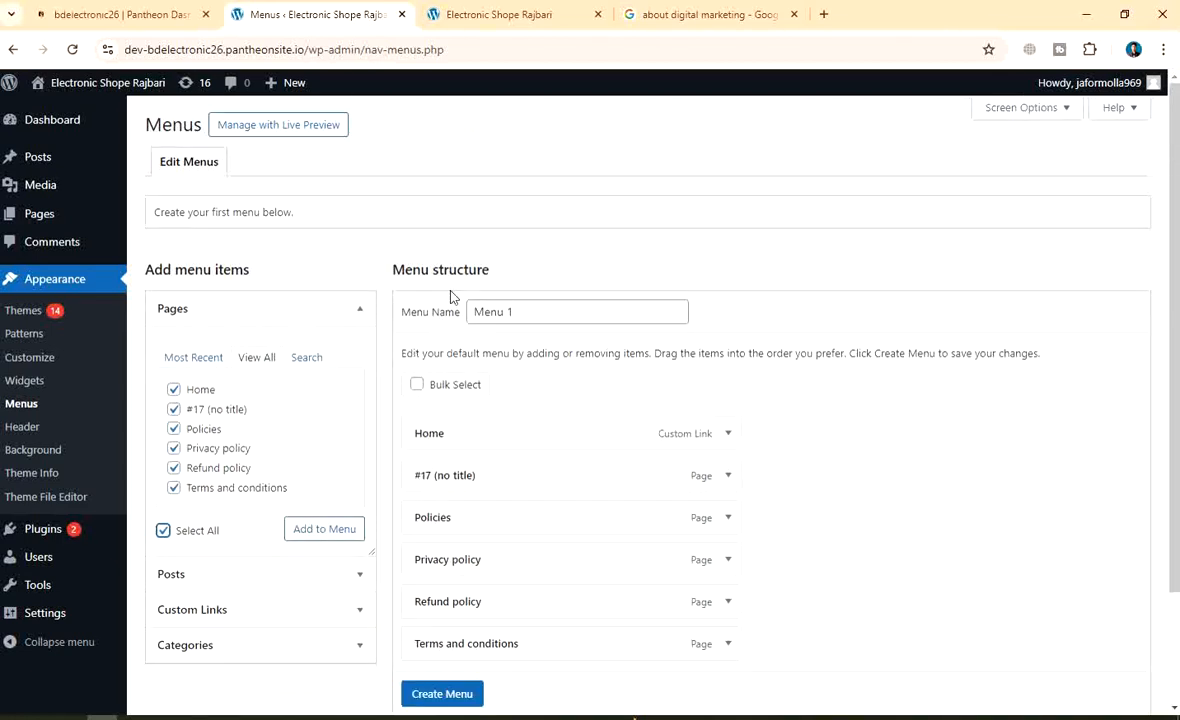
{"action": "scroll", "coordinate": [614, 248], "scroll_direction": "down", "scroll_amount": 2}
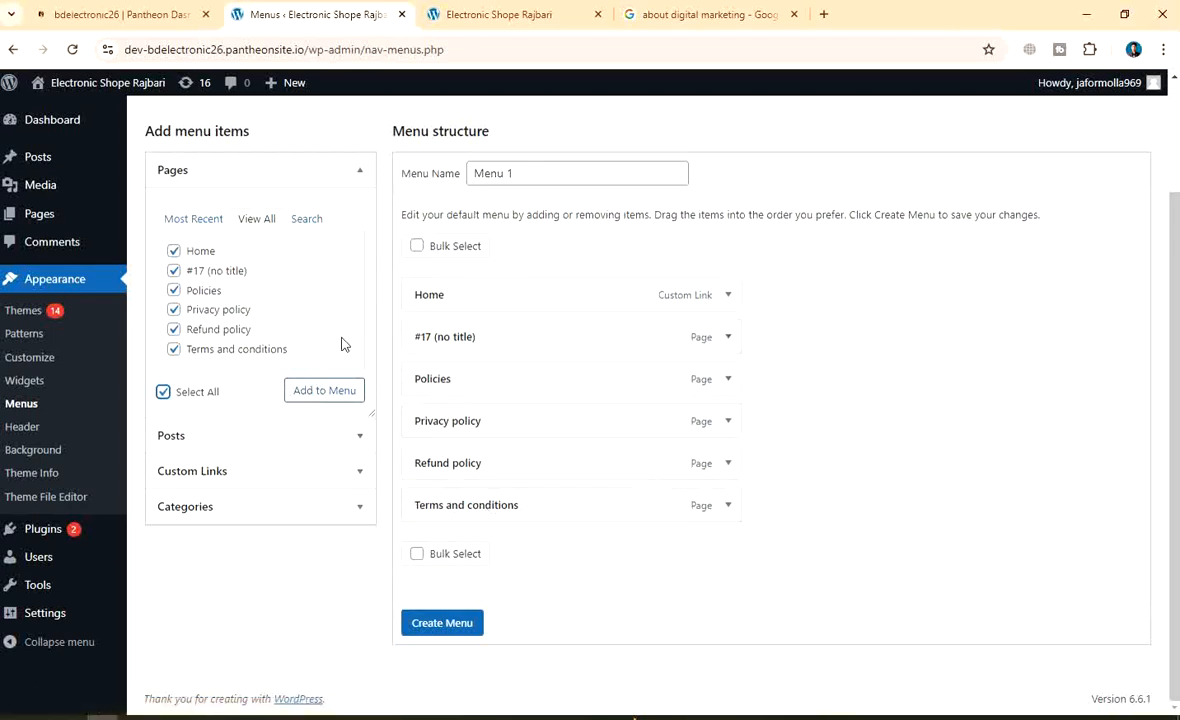
{"action": "scroll", "coordinate": [298, 330], "scroll_direction": "up", "scroll_amount": 2}
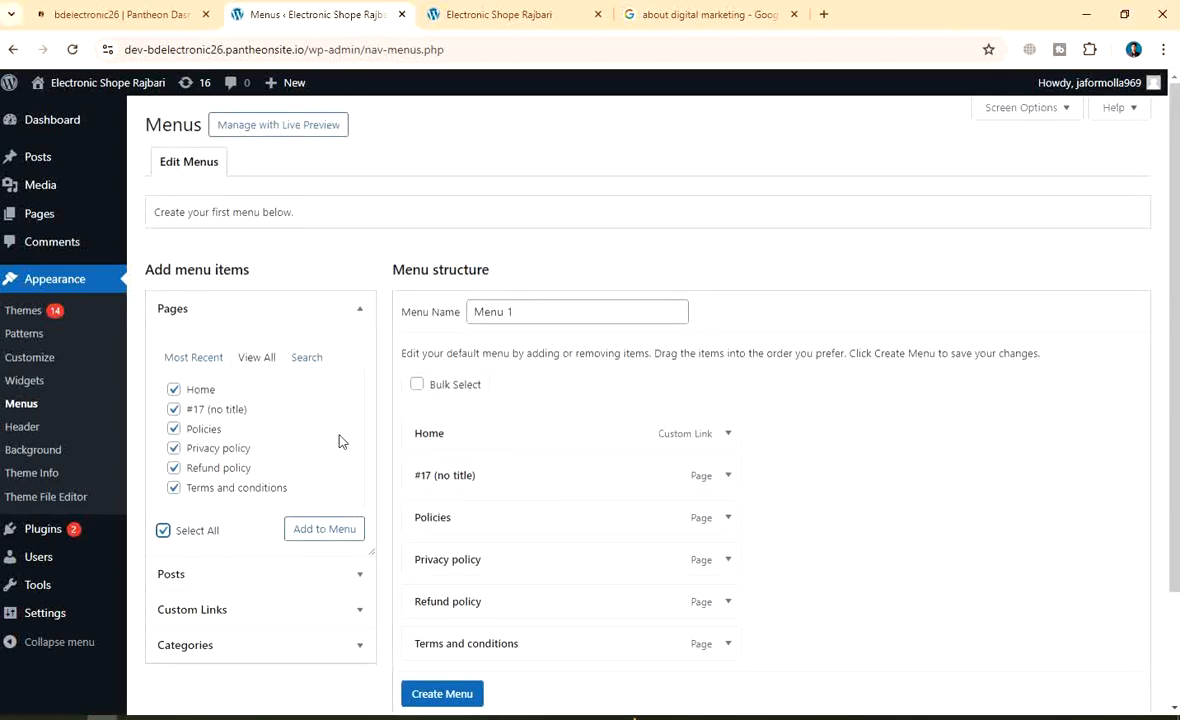
{"action": "scroll", "coordinate": [340, 440], "scroll_direction": "down", "scroll_amount": 2}
Look through the Posts and Categories boxes, then add the checked pages to Menu 1
{"action": "left_click", "coordinate": [338, 437]}
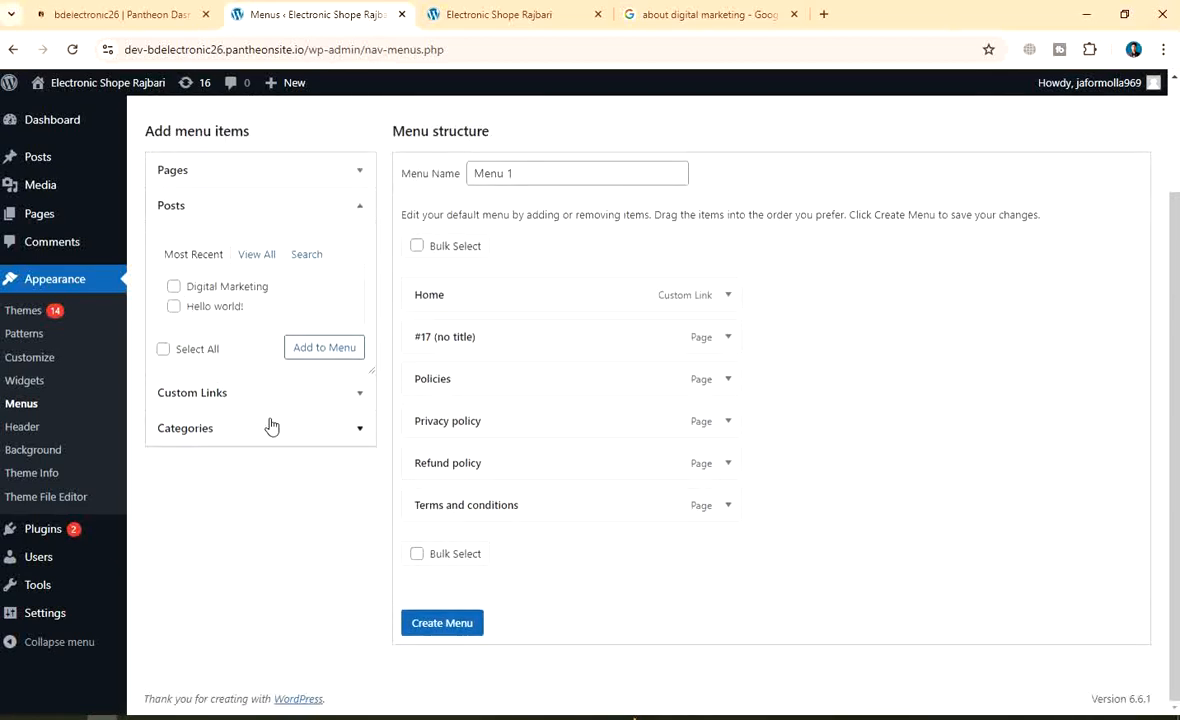
{"action": "left_click", "coordinate": [305, 439]}
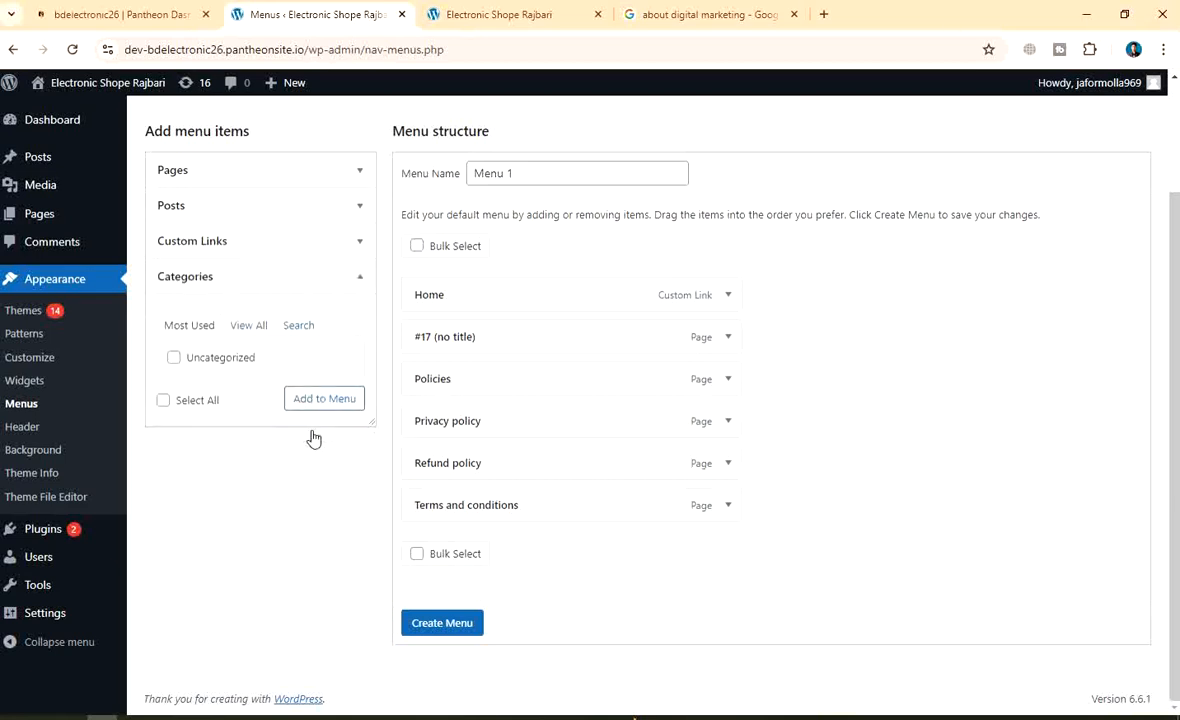
{"action": "left_click", "coordinate": [252, 327]}
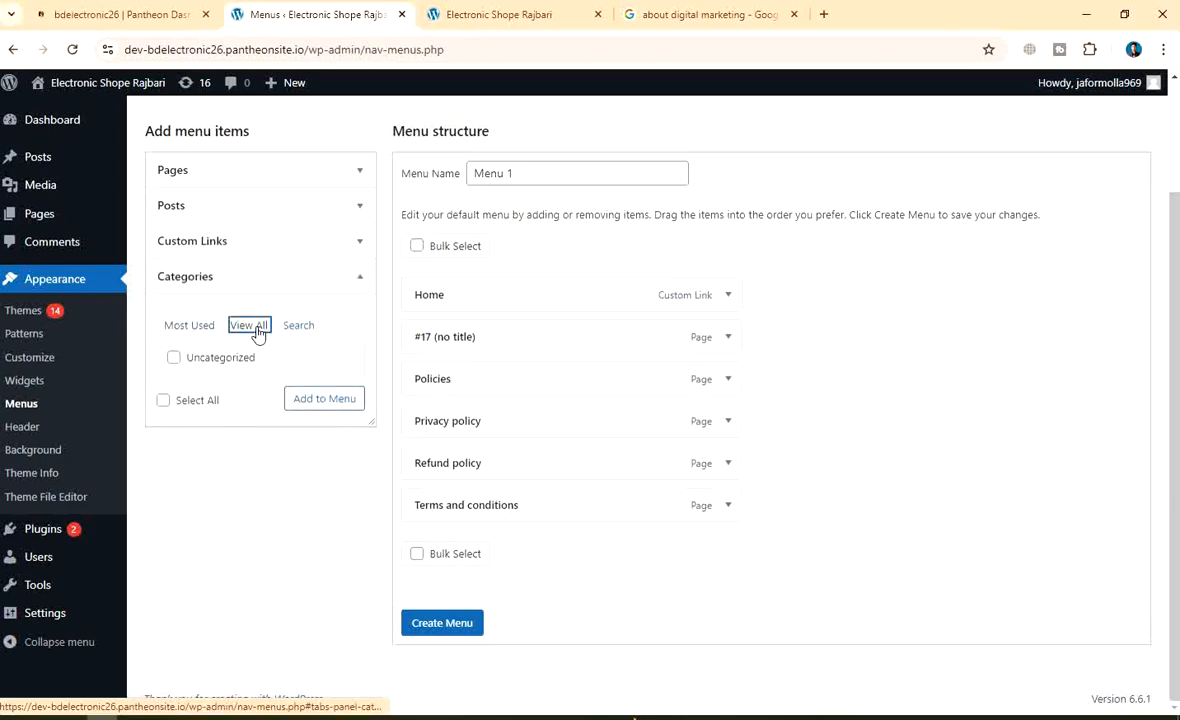
{"action": "left_click", "coordinate": [172, 329]}
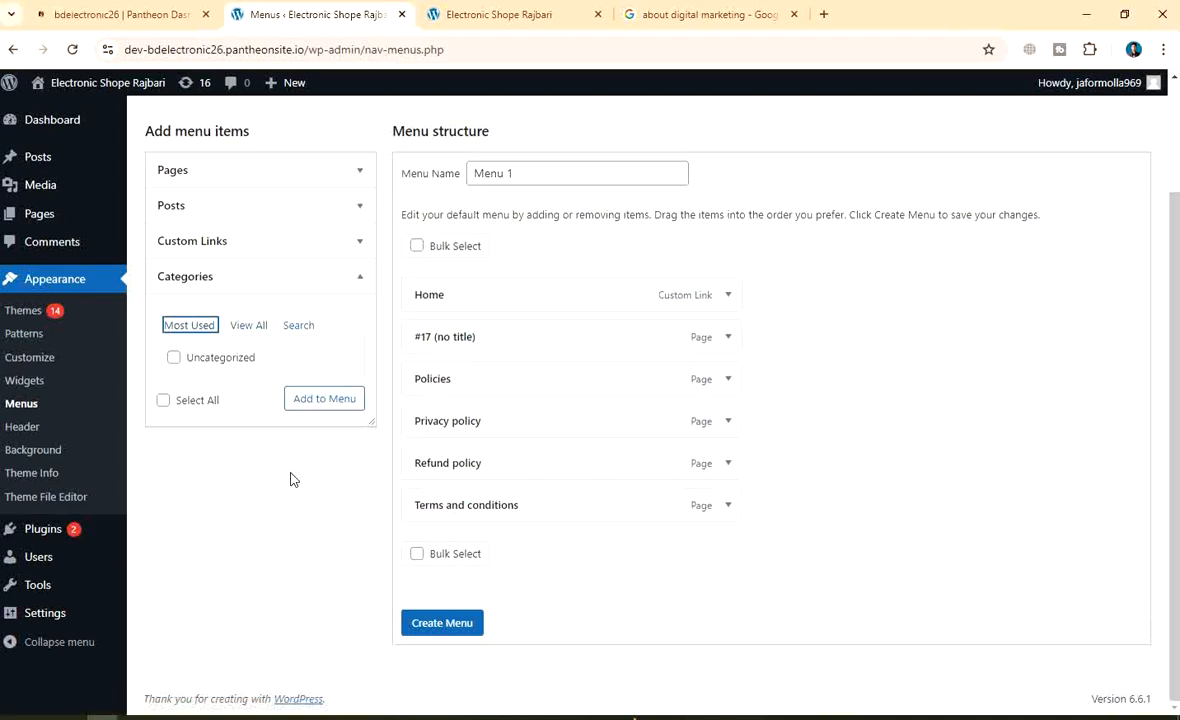
{"action": "scroll", "coordinate": [255, 495], "scroll_direction": "up", "scroll_amount": 2}
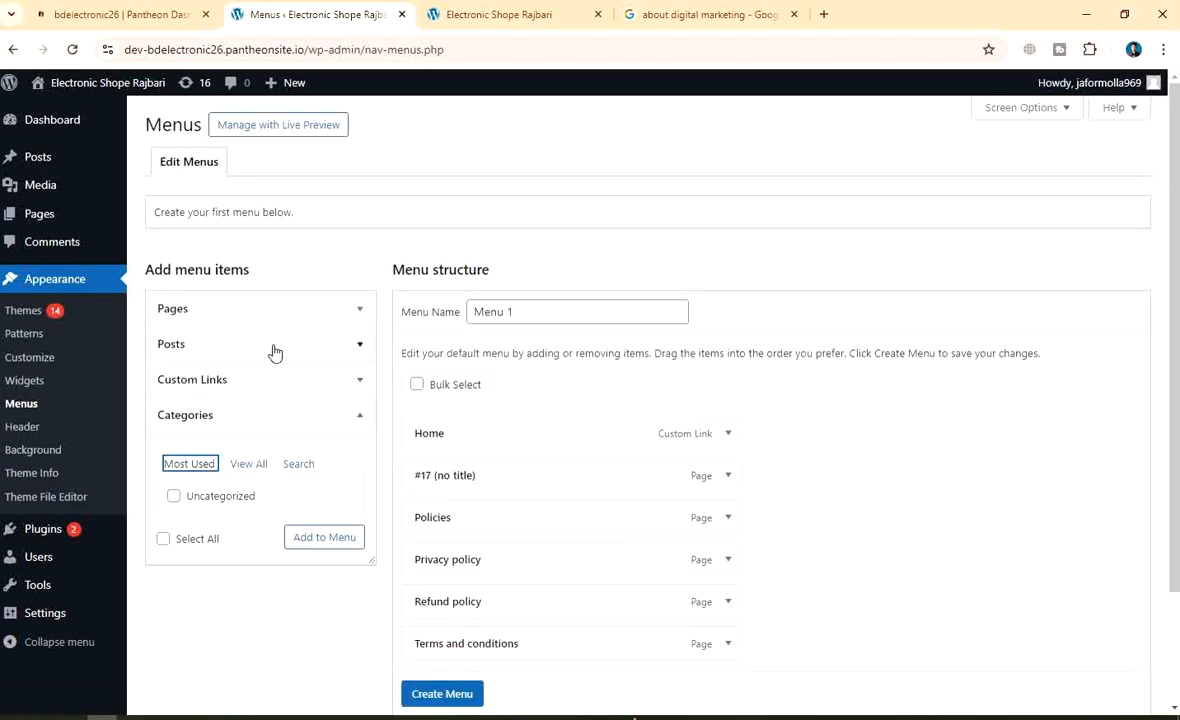
{"action": "left_click", "coordinate": [250, 314]}
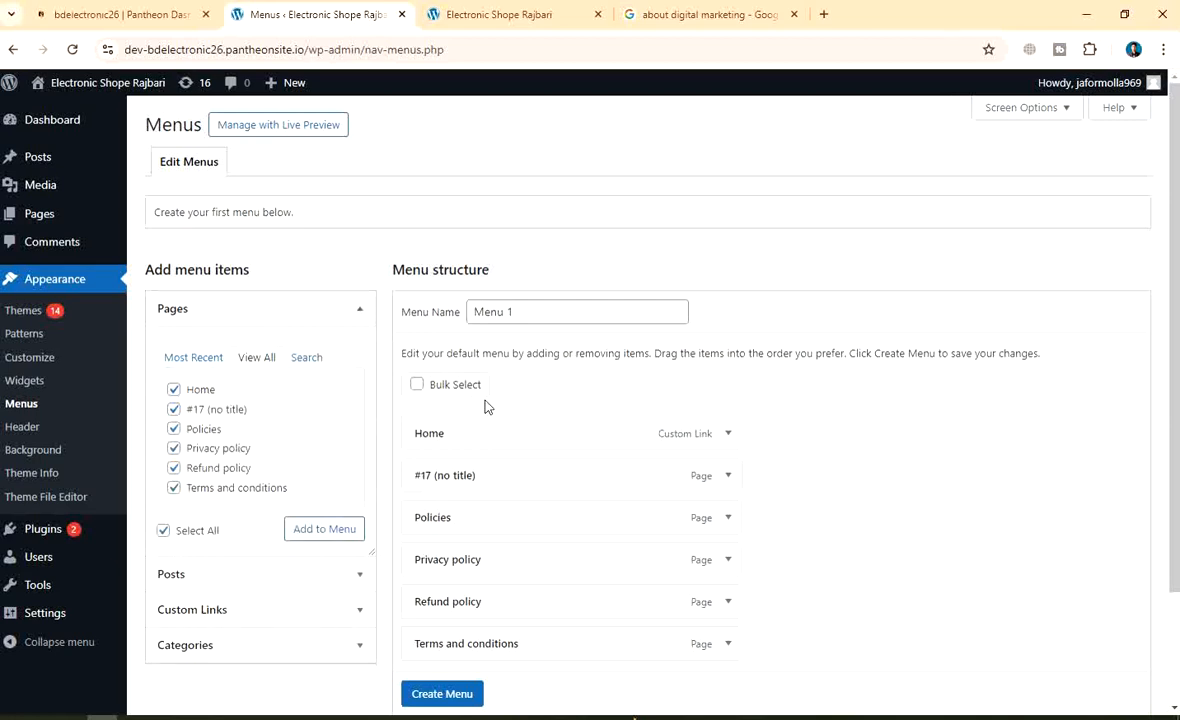
{"action": "scroll", "coordinate": [669, 464], "scroll_direction": "down", "scroll_amount": 2}
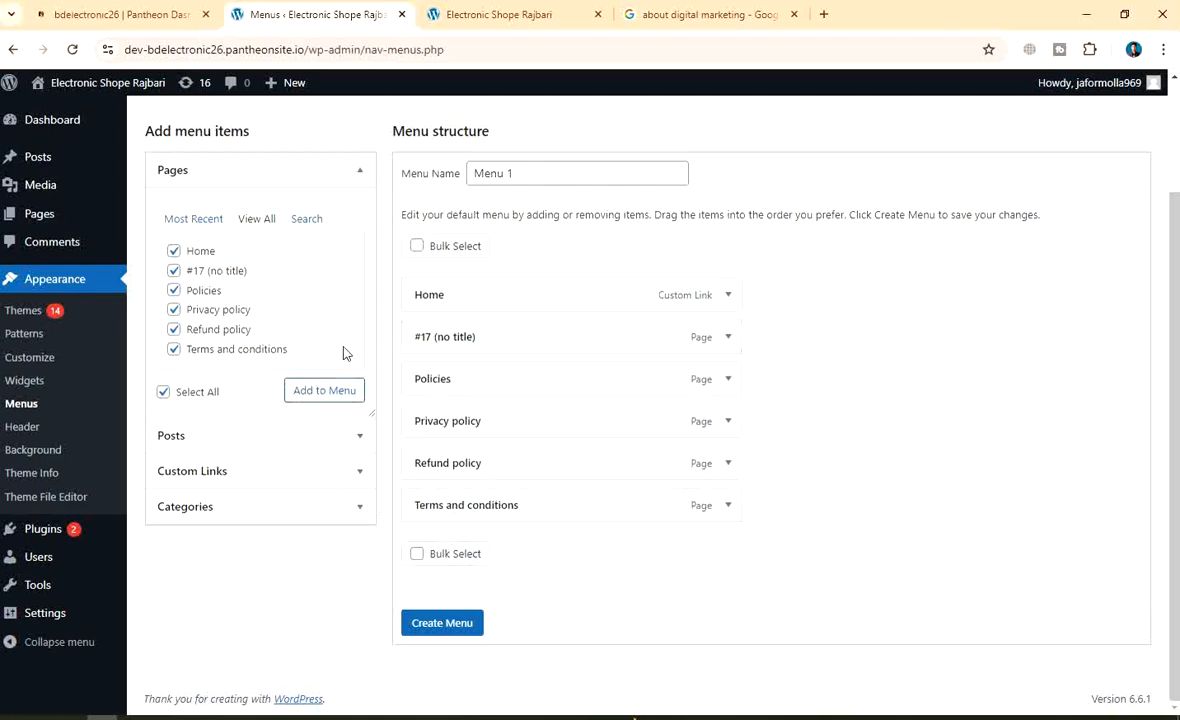
{"action": "left_click", "coordinate": [329, 395]}
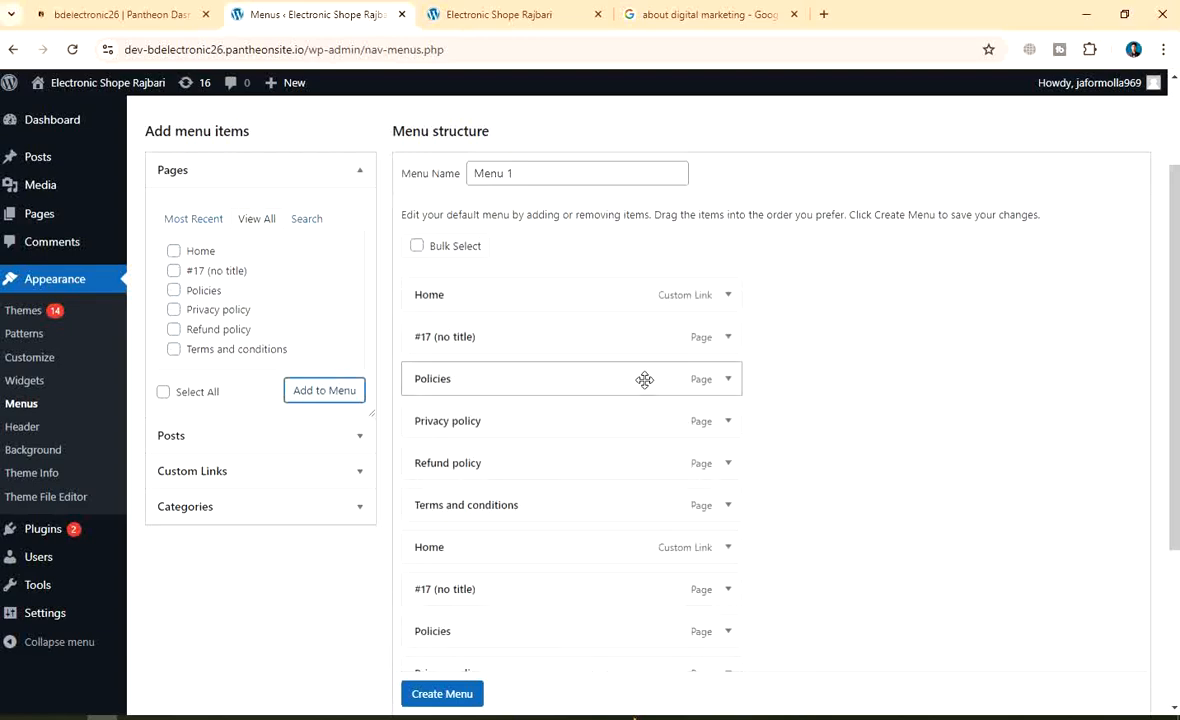
Create Menu 1 with its twelve items, each page listed twice
{"action": "scroll", "coordinate": [623, 470], "scroll_direction": "down", "scroll_amount": 3}
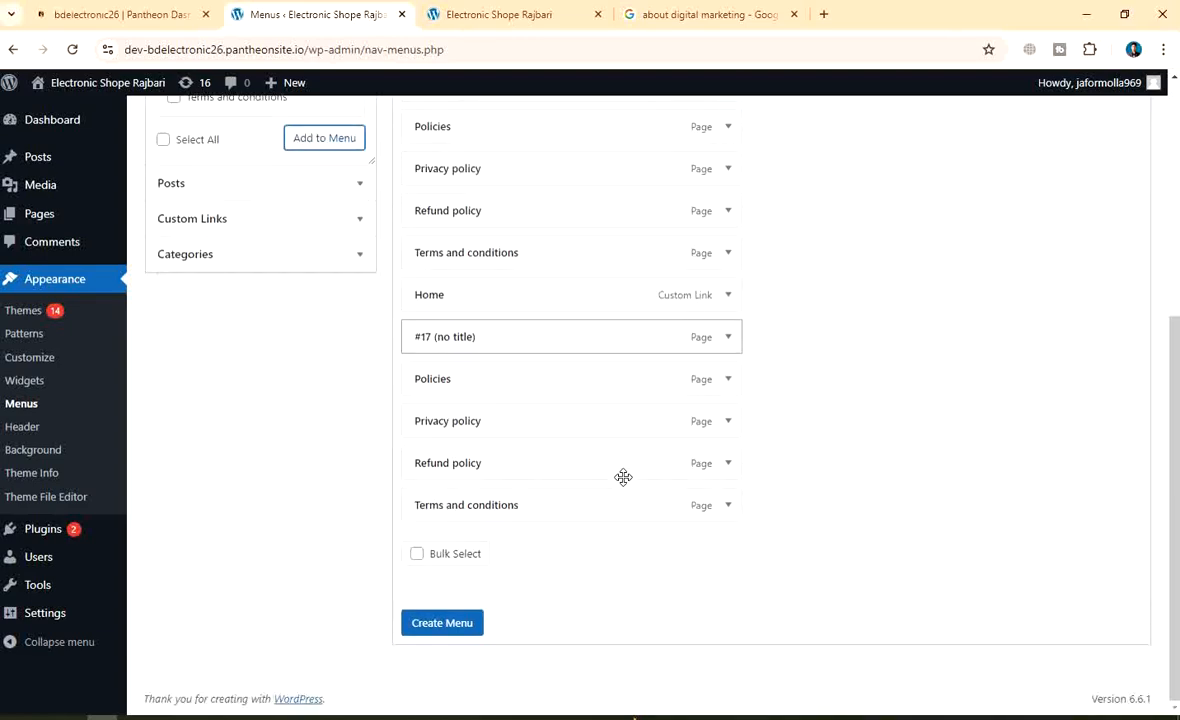
{"action": "scroll", "coordinate": [550, 467], "scroll_direction": "up", "scroll_amount": 2}
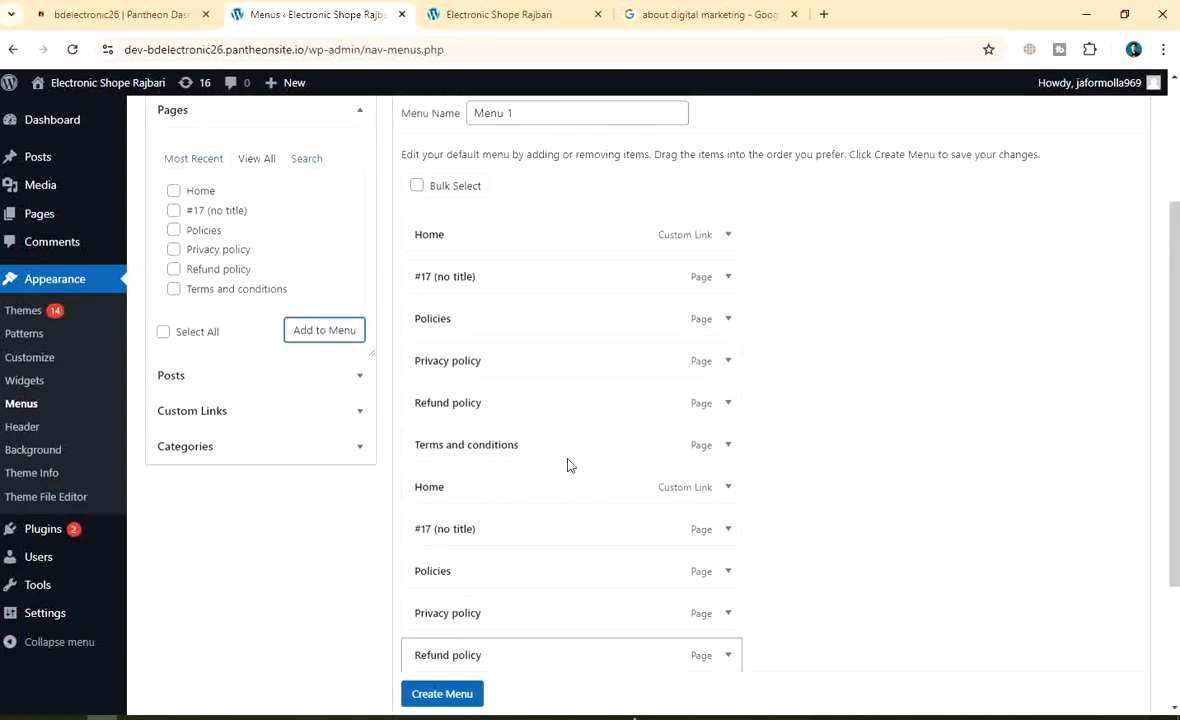
{"action": "scroll", "coordinate": [567, 464], "scroll_direction": "up", "scroll_amount": 2}
{"action": "scroll", "coordinate": [751, 277], "scroll_direction": "down", "scroll_amount": 4}
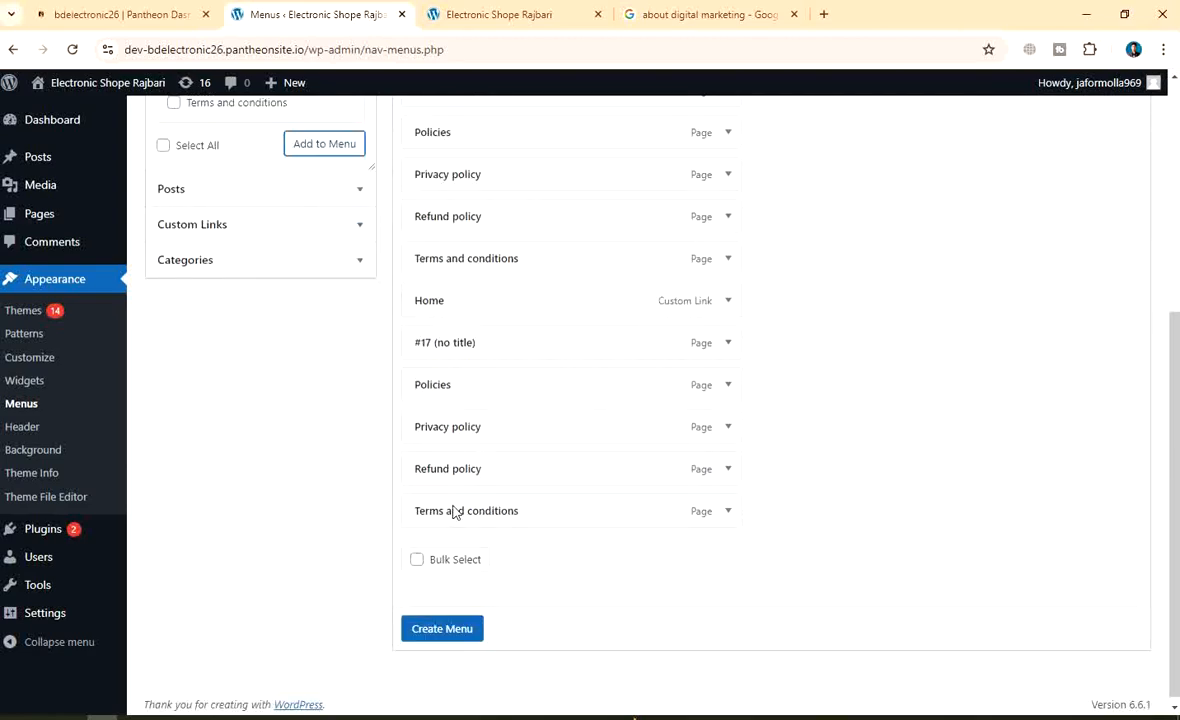
{"action": "left_click", "coordinate": [438, 634]}
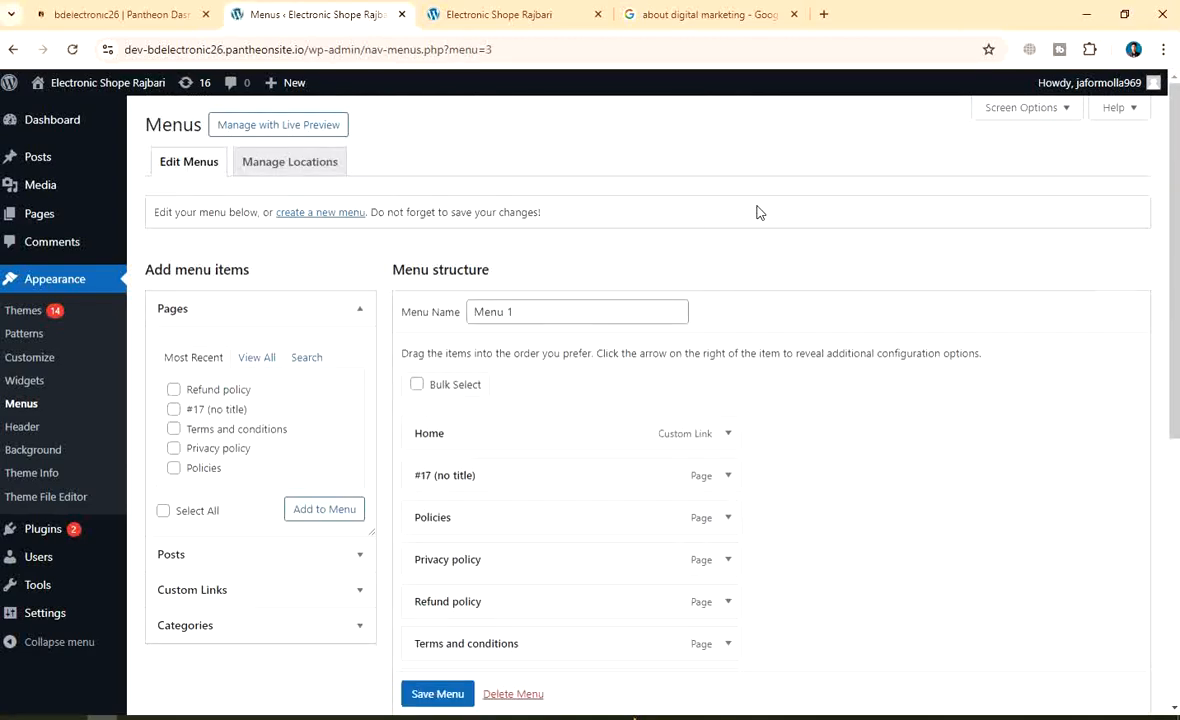
{"action": "scroll", "coordinate": [659, 388], "scroll_direction": "down", "scroll_amount": 5}
{"action": "scroll", "coordinate": [659, 388], "scroll_direction": "up", "scroll_amount": 4}
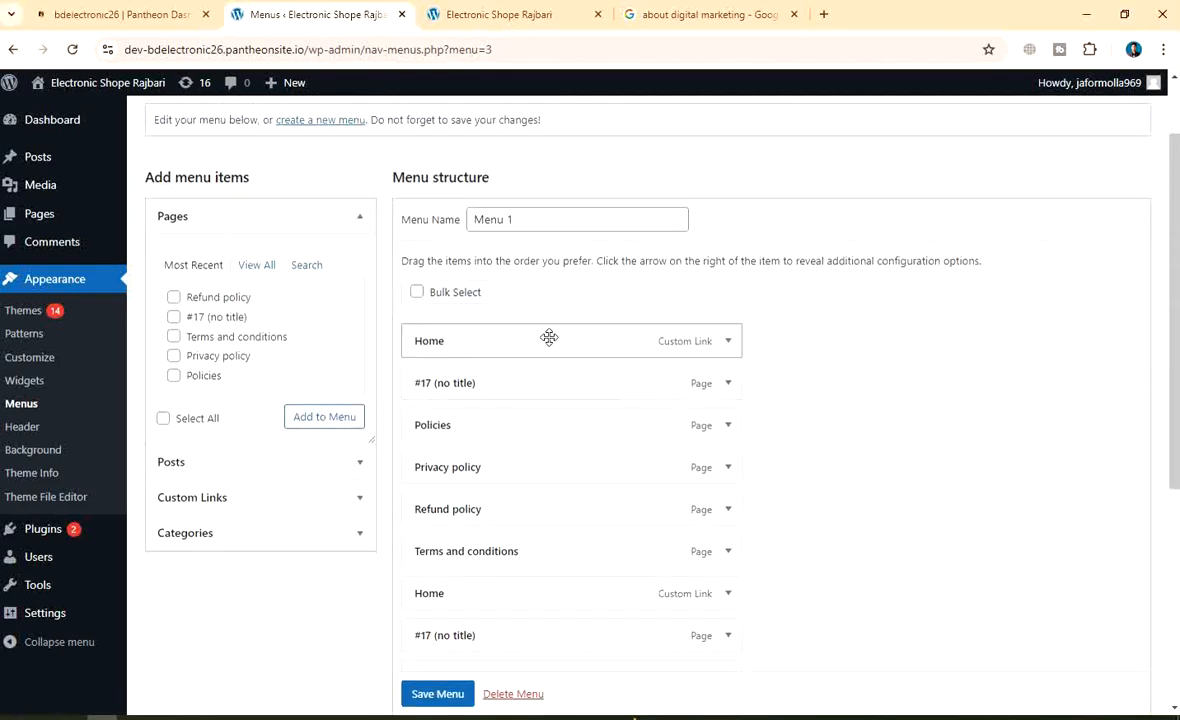
{"action": "scroll", "coordinate": [652, 355], "scroll_direction": "down", "scroll_amount": 4}
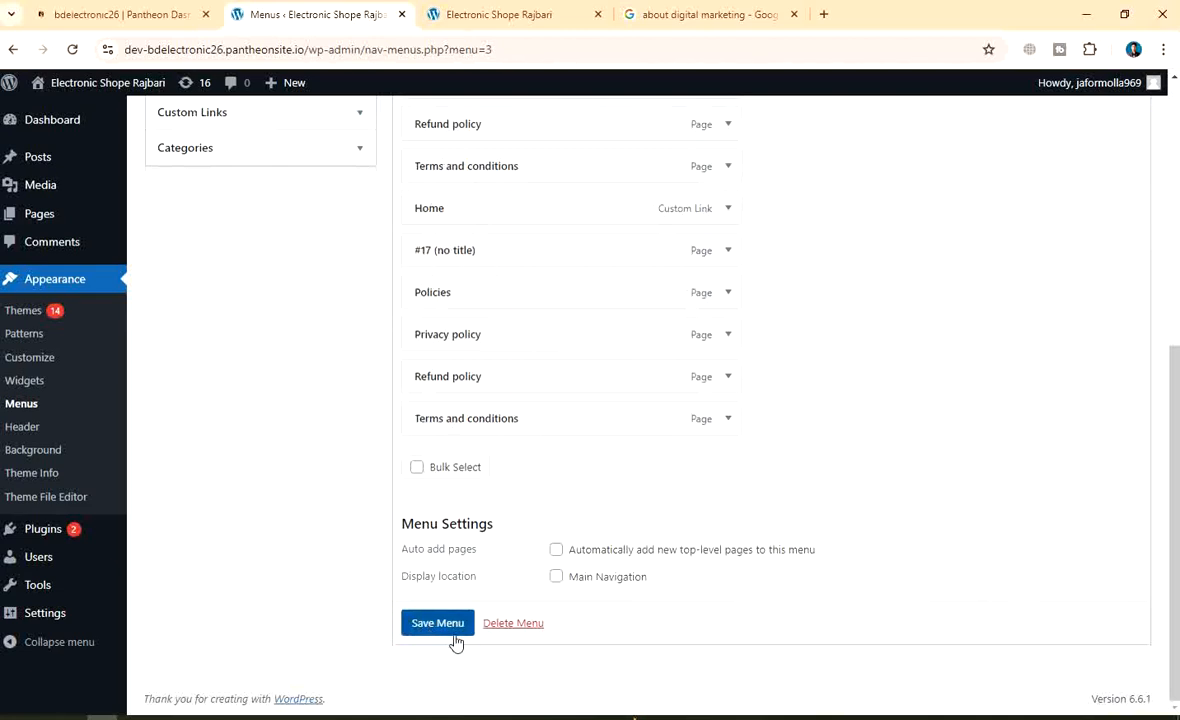
Assign Menu 1 to the Main Navigation location and save the menu
{"action": "left_click", "coordinate": [556, 578]}
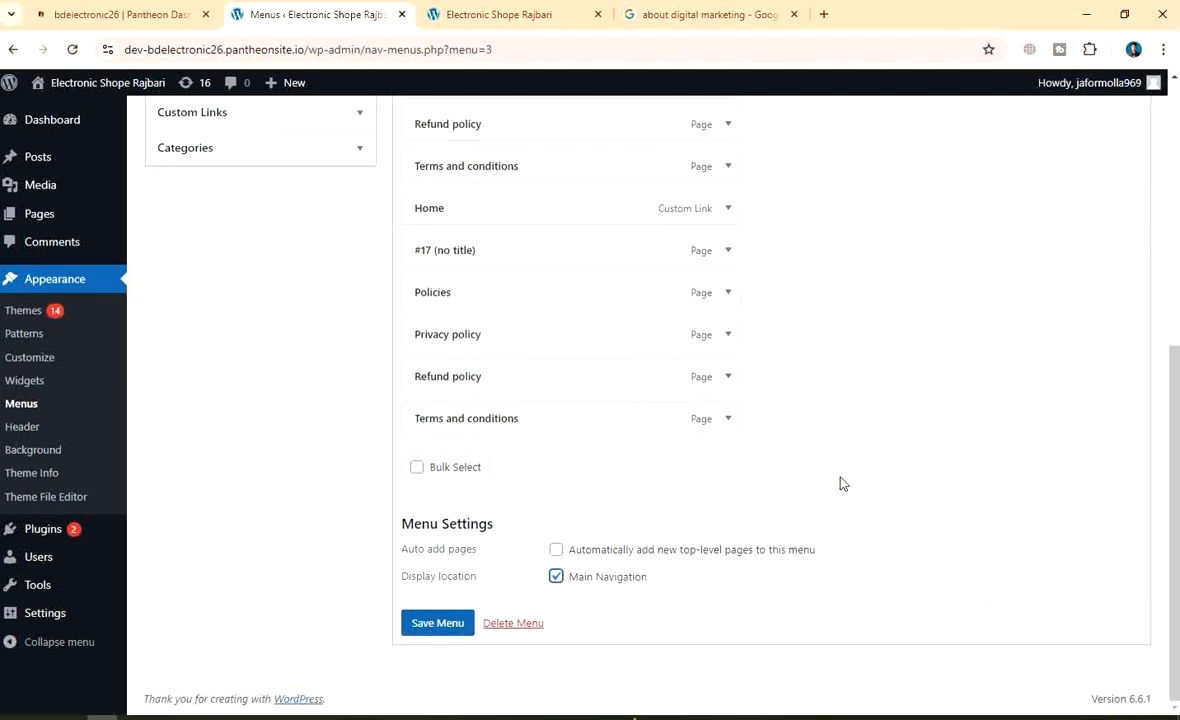
{"action": "scroll", "coordinate": [762, 450], "scroll_direction": "up", "scroll_amount": 4}
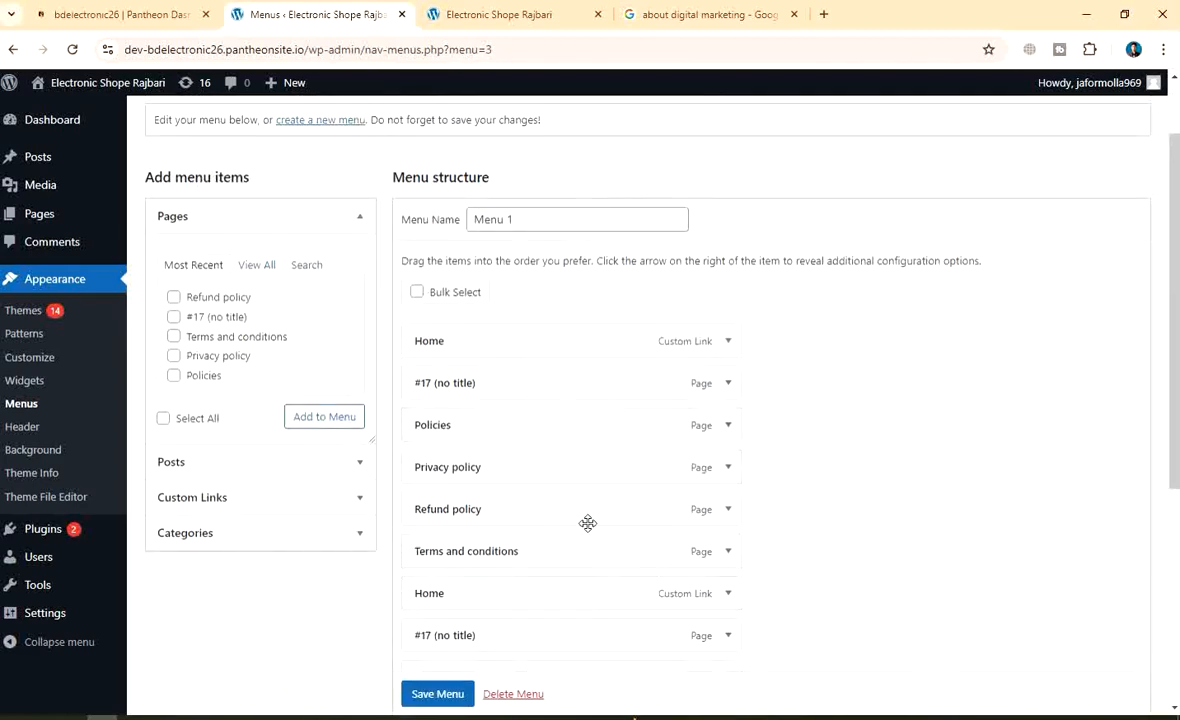
{"action": "scroll", "coordinate": [588, 508], "scroll_direction": "down", "scroll_amount": 3}
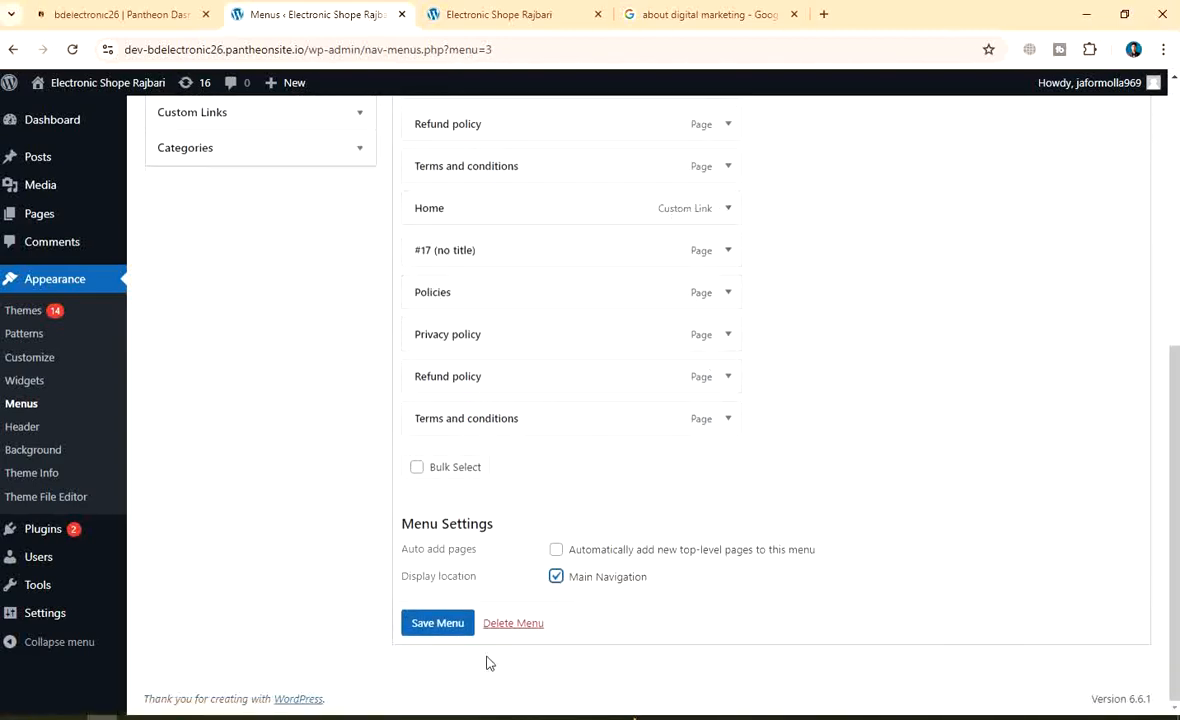
{"action": "left_click", "coordinate": [432, 625]}
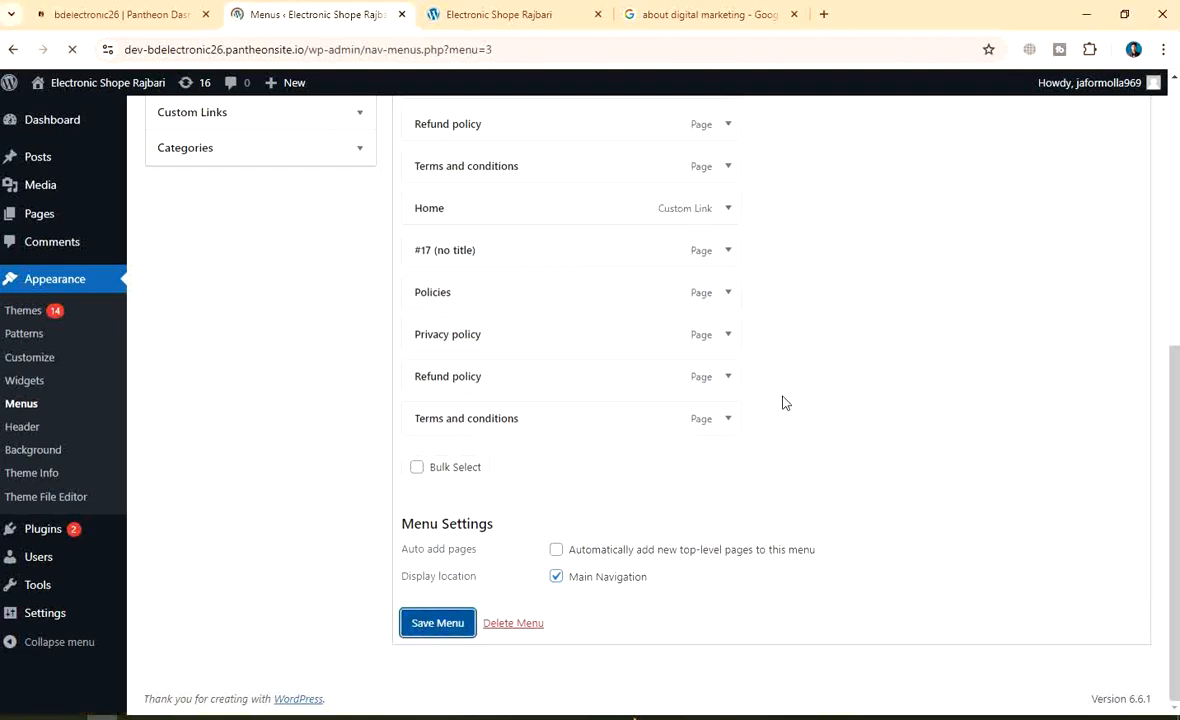
Remove the first '#17 (no title)' item from the menu
{"action": "scroll", "coordinate": [790, 496], "scroll_direction": "down", "scroll_amount": 2}
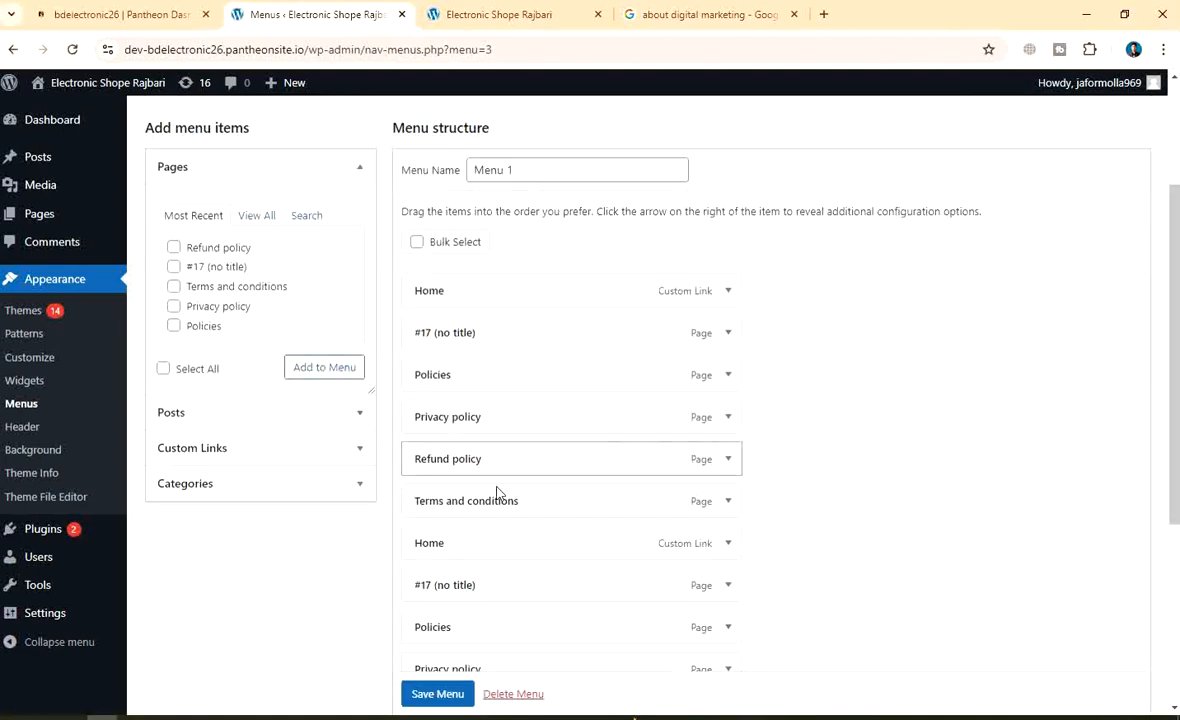
{"action": "scroll", "coordinate": [640, 411], "scroll_direction": "down", "scroll_amount": 2}
{"action": "scroll", "coordinate": [640, 411], "scroll_direction": "up", "scroll_amount": 2}
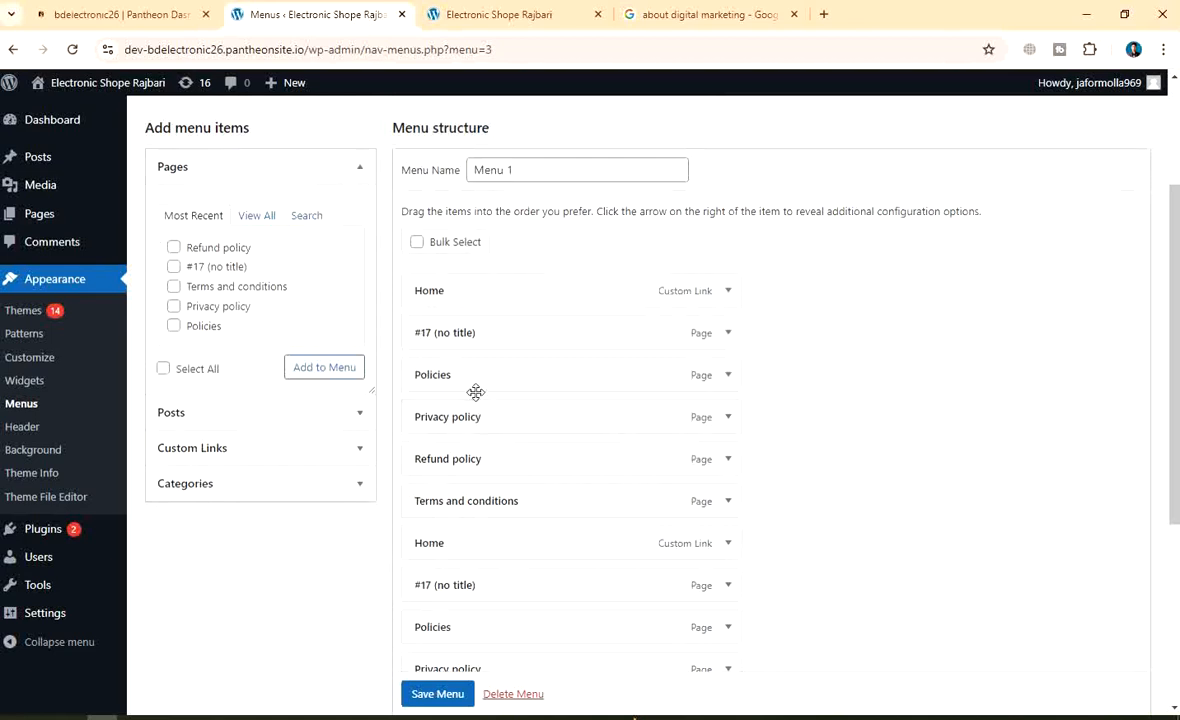
{"action": "left_click", "coordinate": [718, 334]}
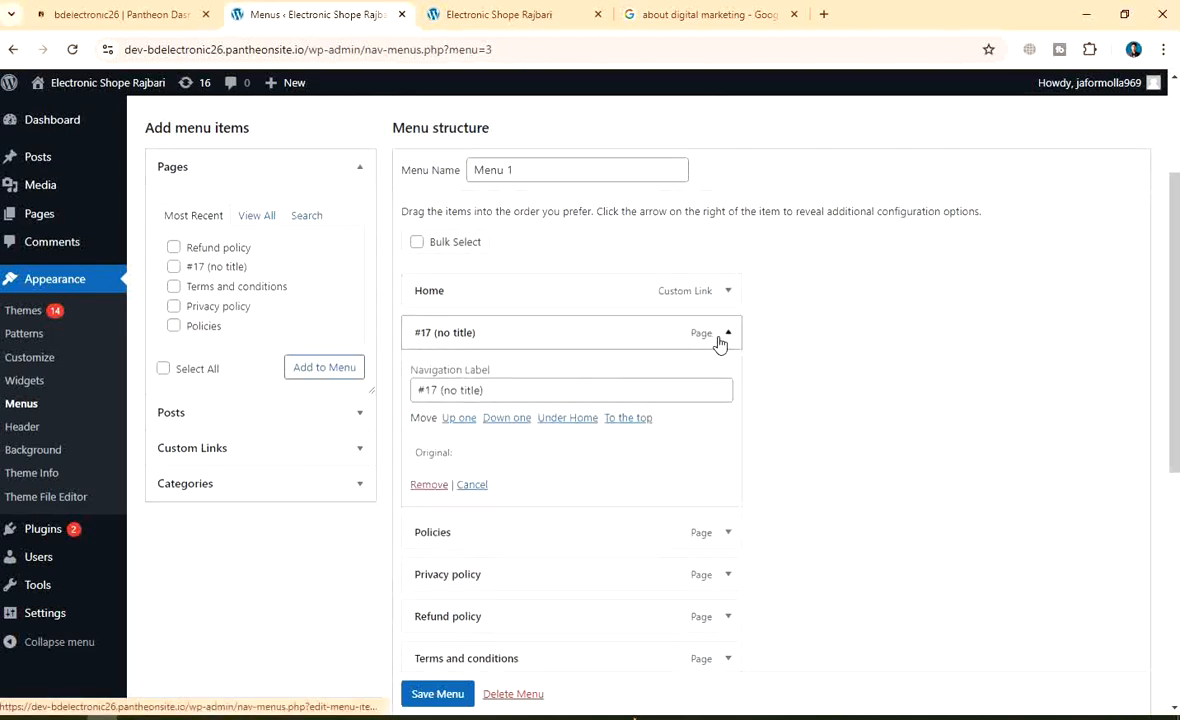
{"action": "left_click", "coordinate": [429, 484]}
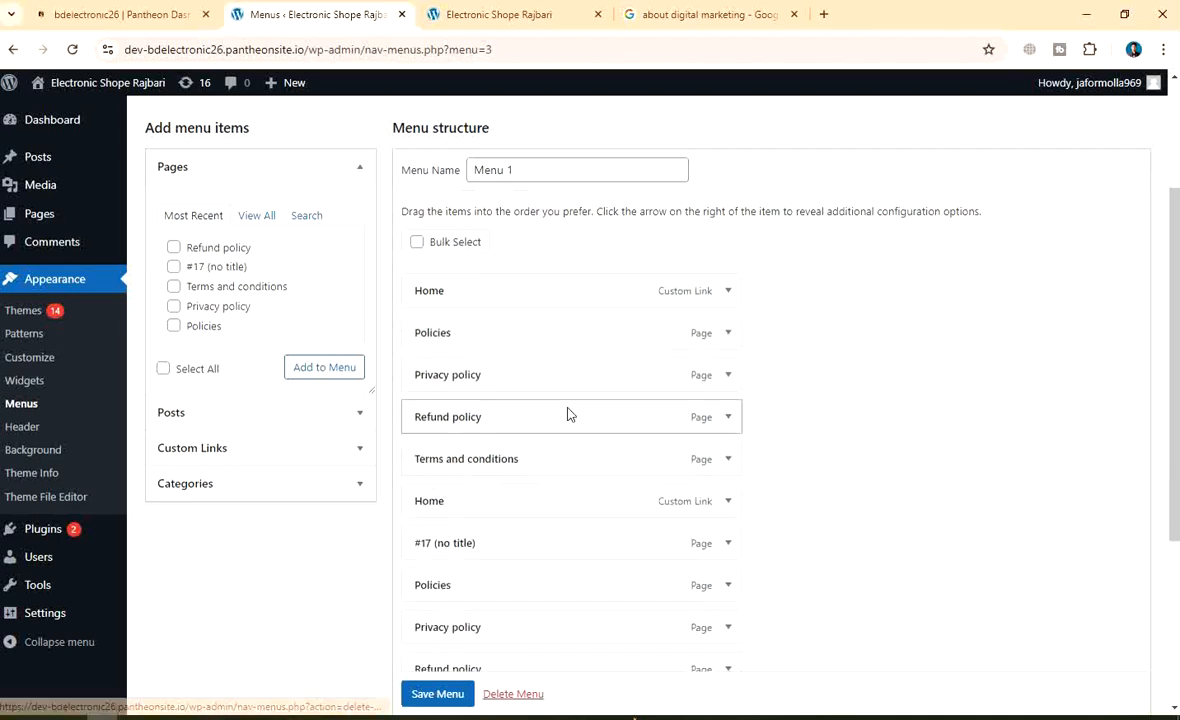
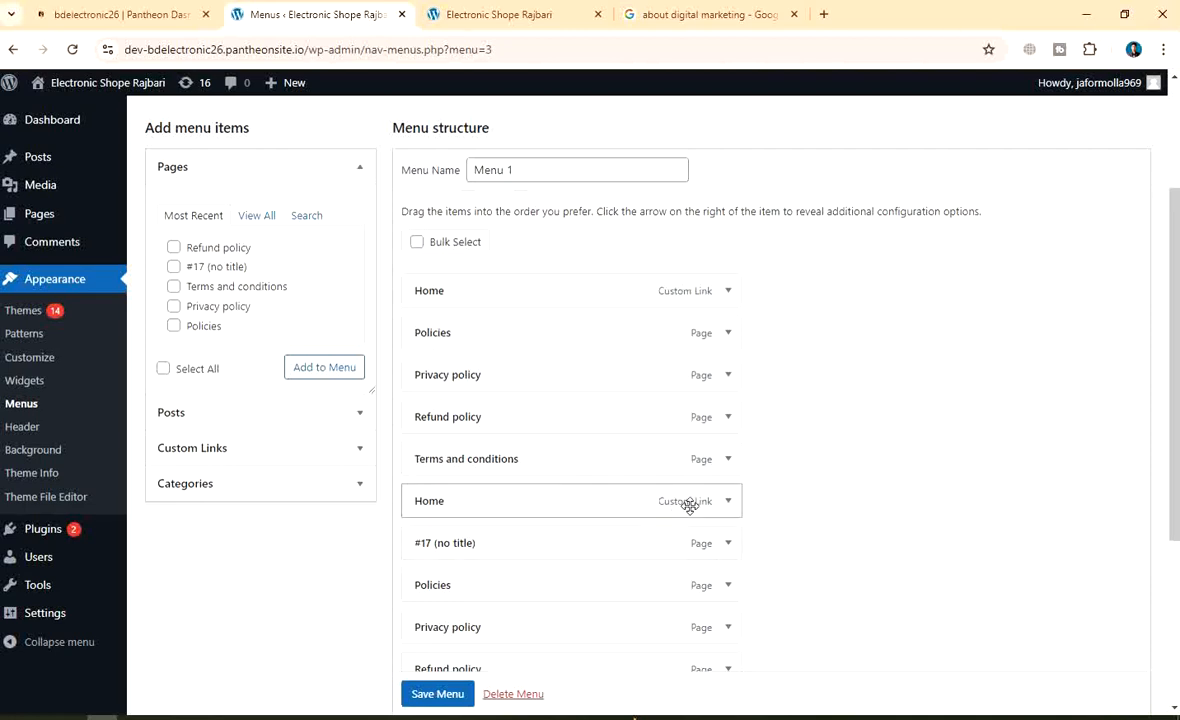
Remove the remaining '#17 (no title)' item from Menu 1
{"action": "left_click", "coordinate": [728, 543]}
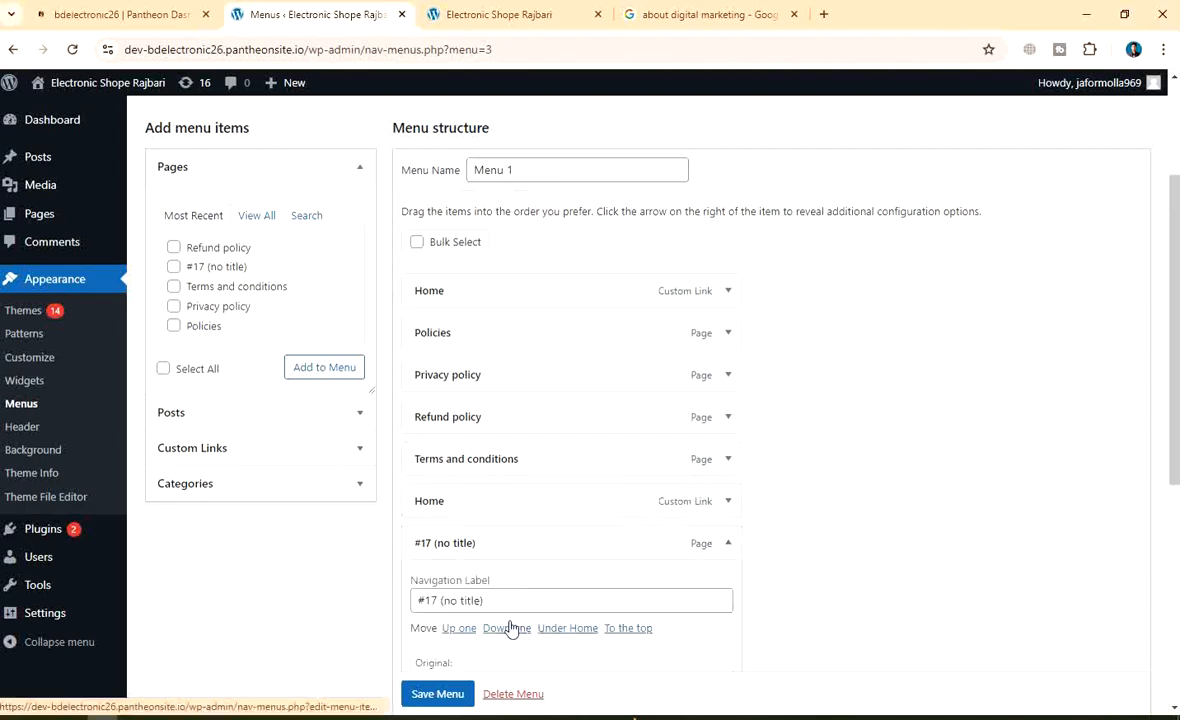
{"action": "scroll", "coordinate": [640, 560], "scroll_direction": "down", "scroll_amount": 4}
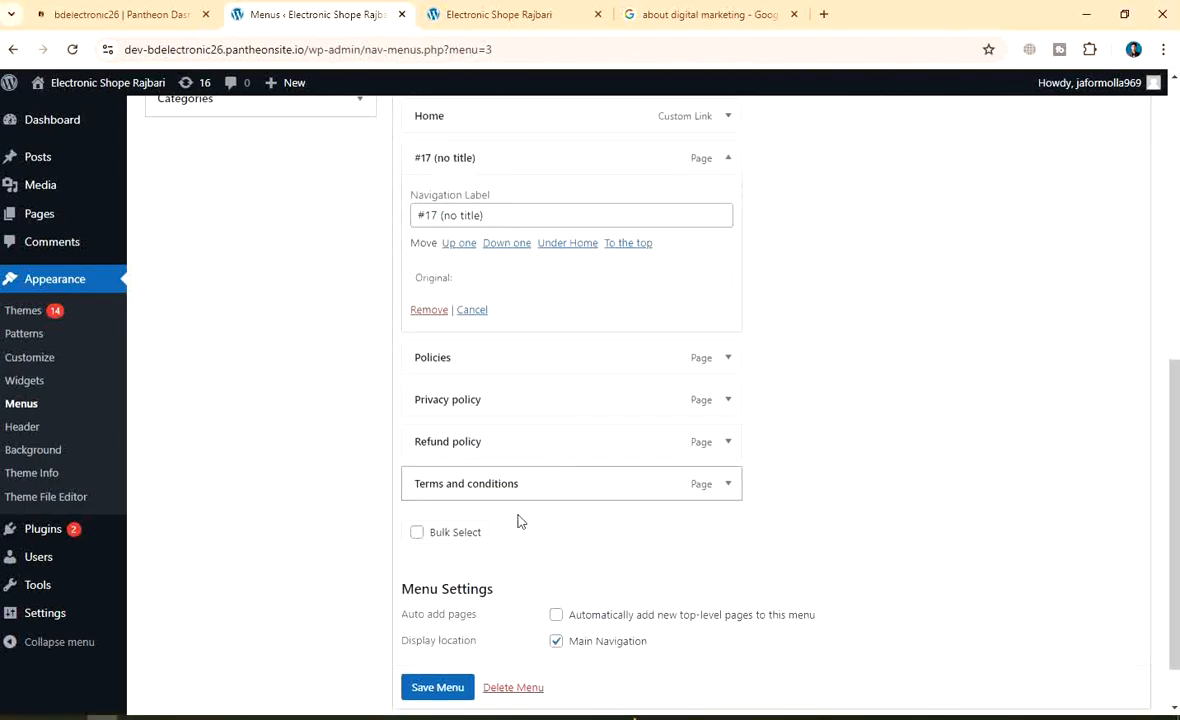
{"action": "left_click", "coordinate": [505, 692]}
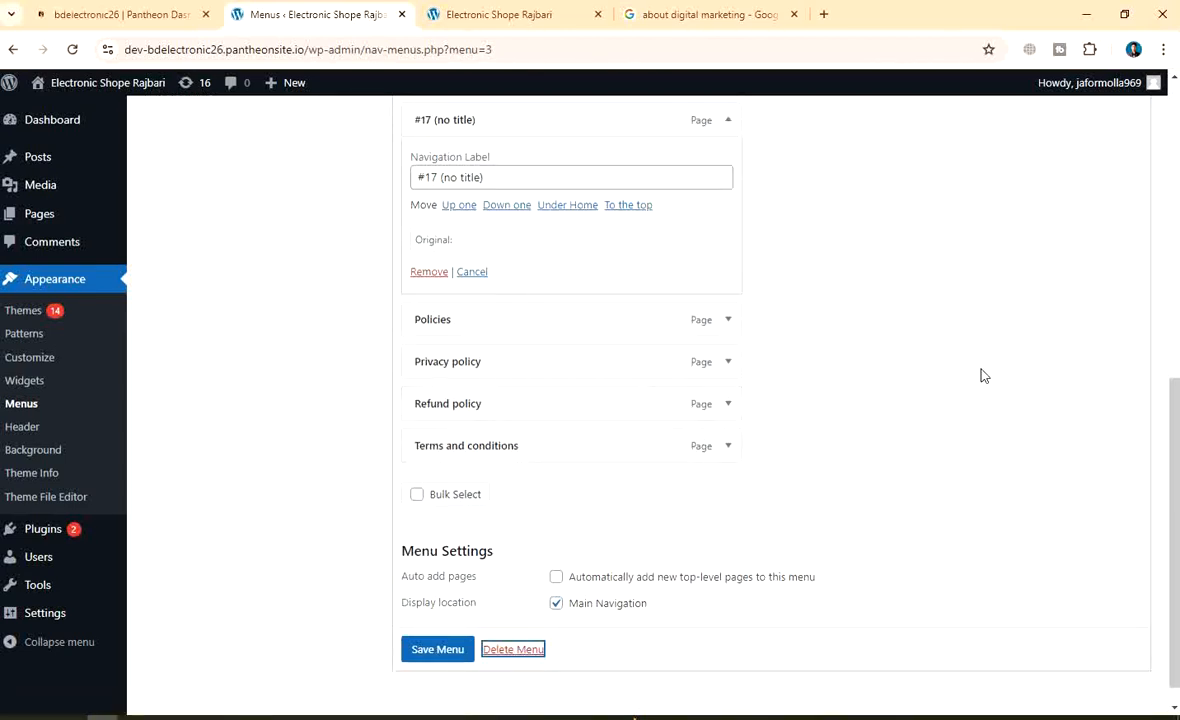
{"action": "left_click", "coordinate": [429, 271]}
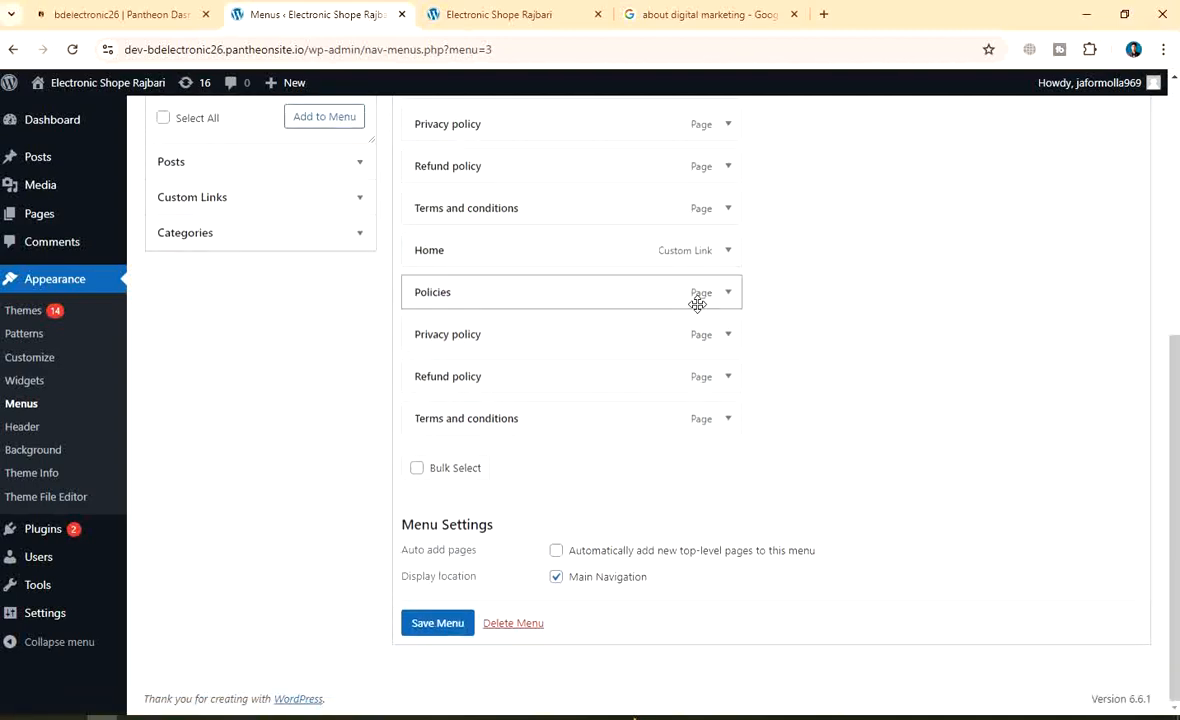
Save Menu 1 so WordPress confirms it was updated
{"action": "scroll", "coordinate": [697, 302], "scroll_direction": "up", "scroll_amount": 2}
{"action": "scroll", "coordinate": [690, 312], "scroll_direction": "down", "scroll_amount": 2}
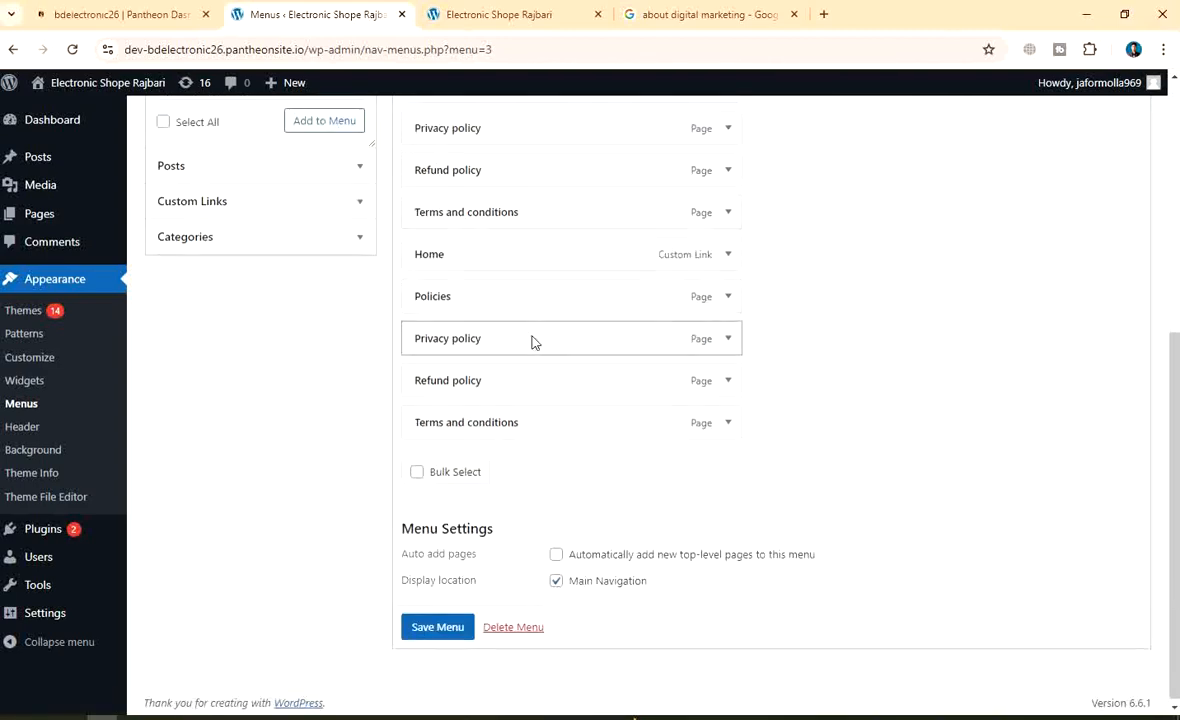
{"action": "scroll", "coordinate": [535, 340], "scroll_direction": "up", "scroll_amount": 2}
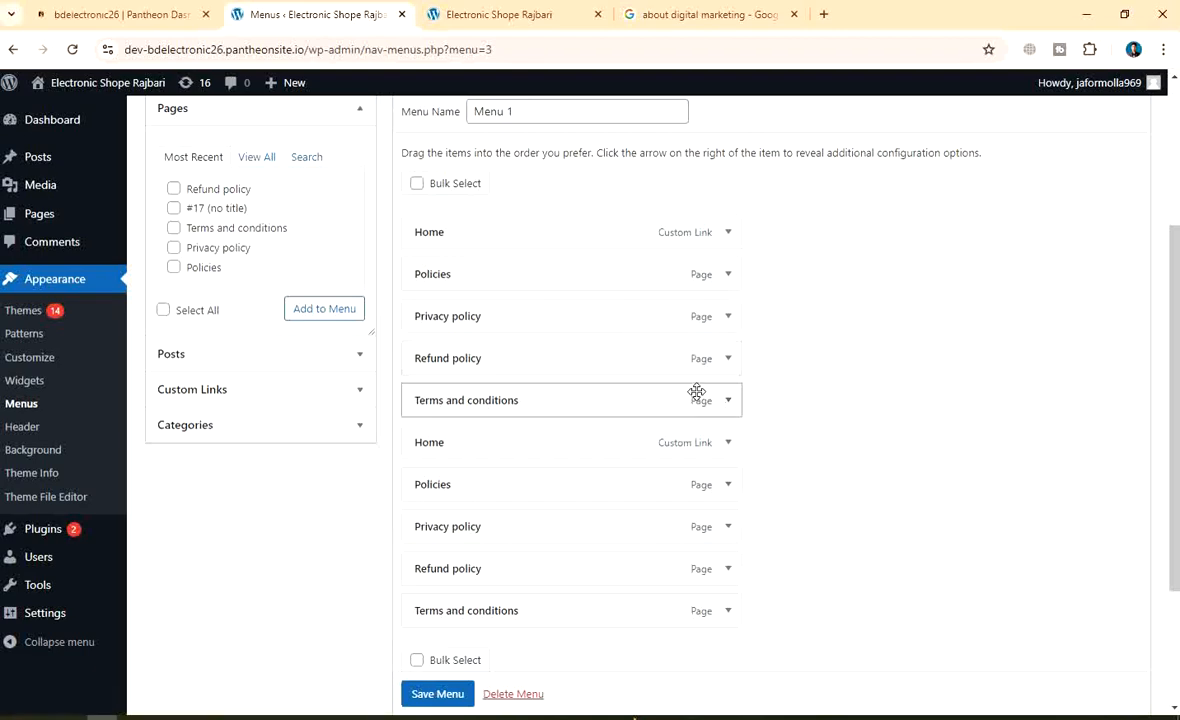
{"action": "scroll", "coordinate": [697, 392], "scroll_direction": "down", "scroll_amount": 1}
{"action": "scroll", "coordinate": [697, 392], "scroll_direction": "up", "scroll_amount": 2}
{"action": "scroll", "coordinate": [697, 392], "scroll_direction": "down", "scroll_amount": 3}
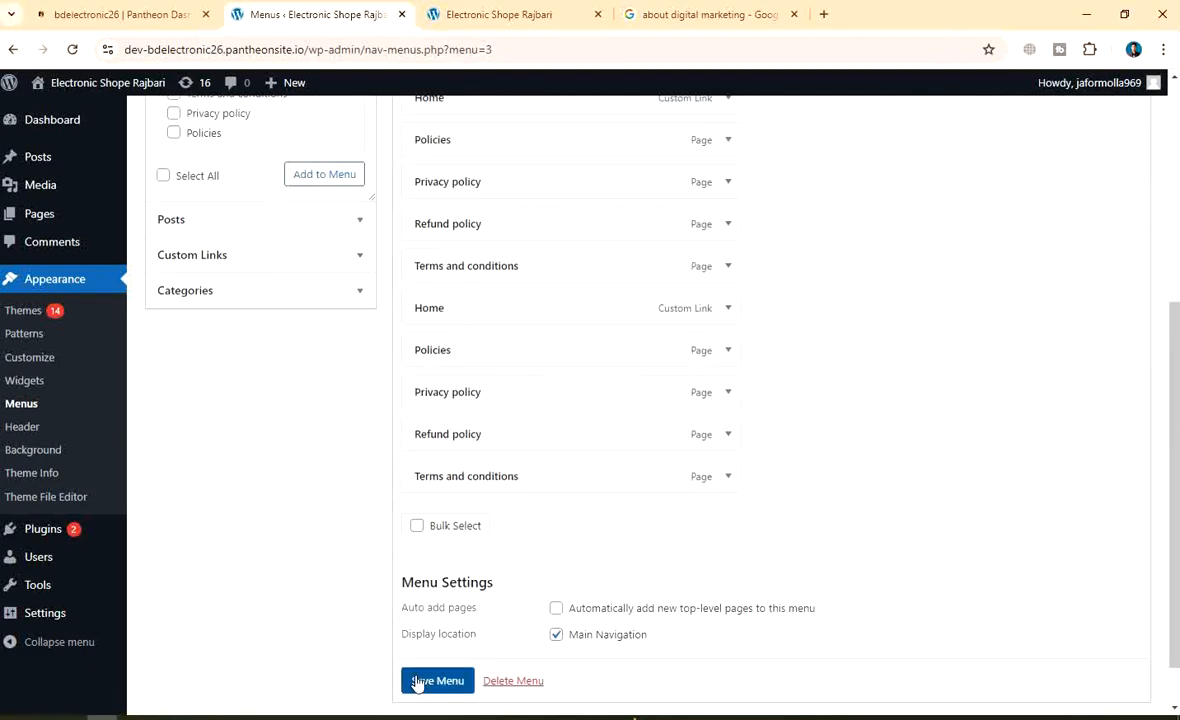
{"action": "left_click", "coordinate": [419, 680]}
{"action": "scroll", "coordinate": [418, 682], "scroll_direction": "down", "scroll_amount": 1}
{"action": "left_click", "coordinate": [424, 648]}
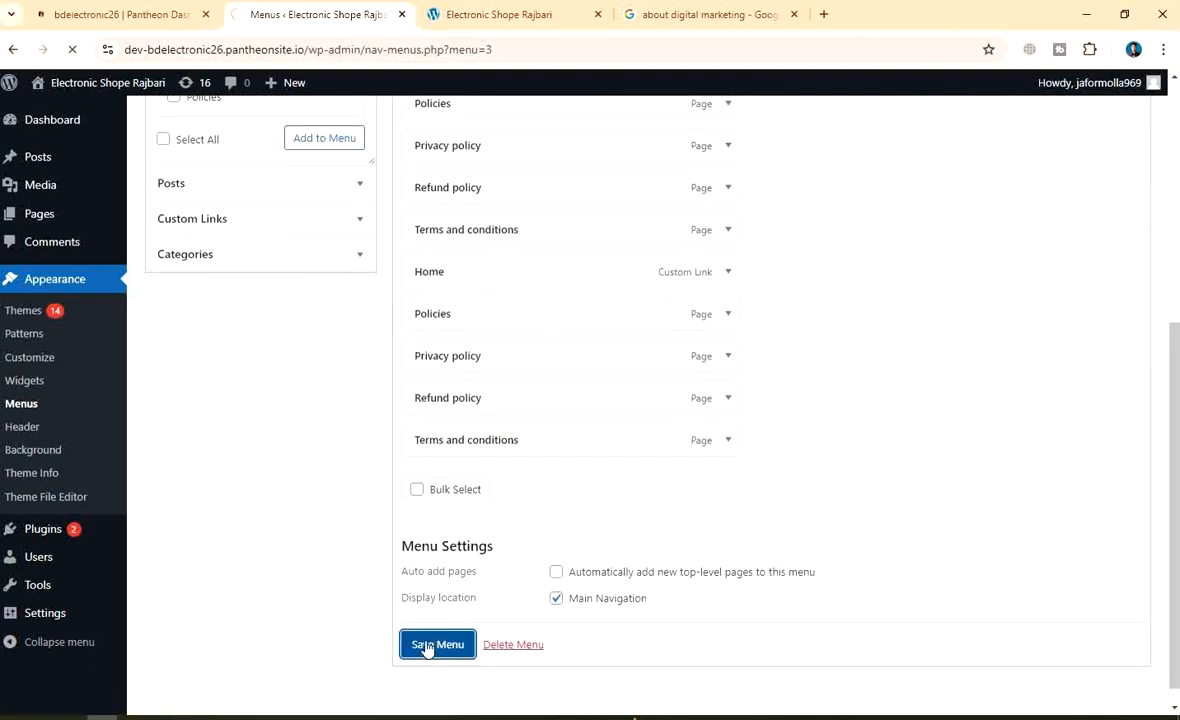
{"action": "left_click", "coordinate": [510, 14]}
Reload the live site and check its header, which lists Home and the policy pages twice
{"action": "scroll", "coordinate": [283, 200], "scroll_direction": "up", "scroll_amount": 4}
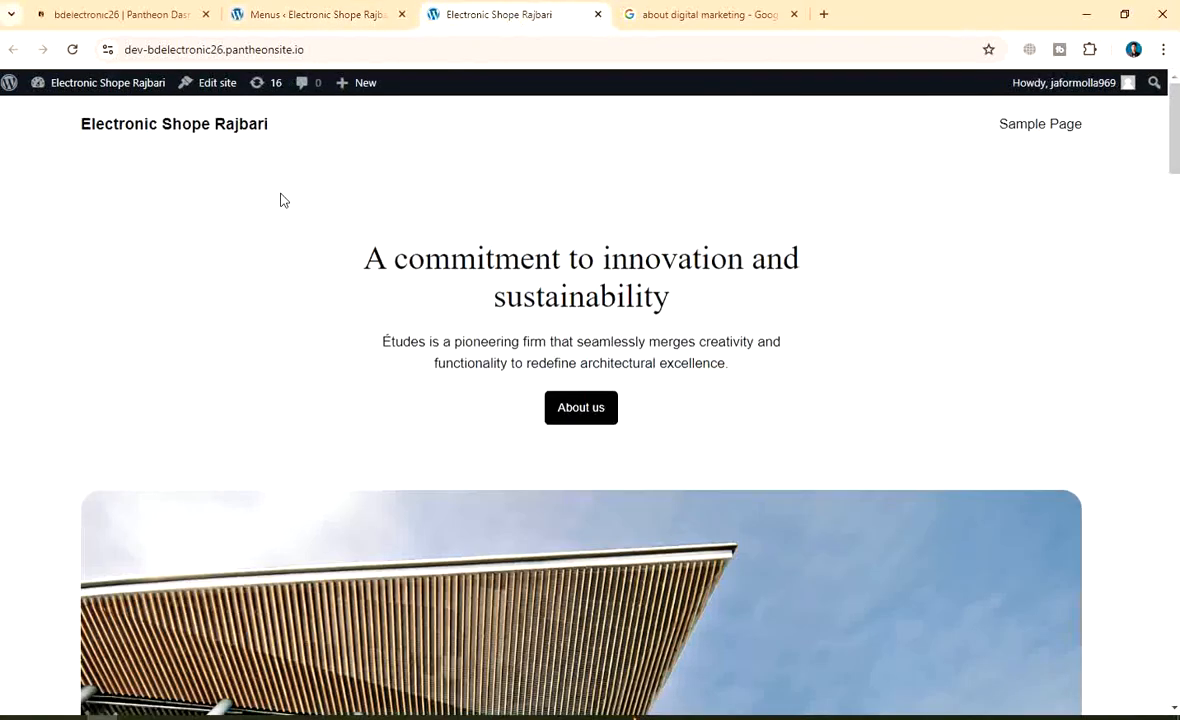
{"action": "left_click", "coordinate": [78, 49]}
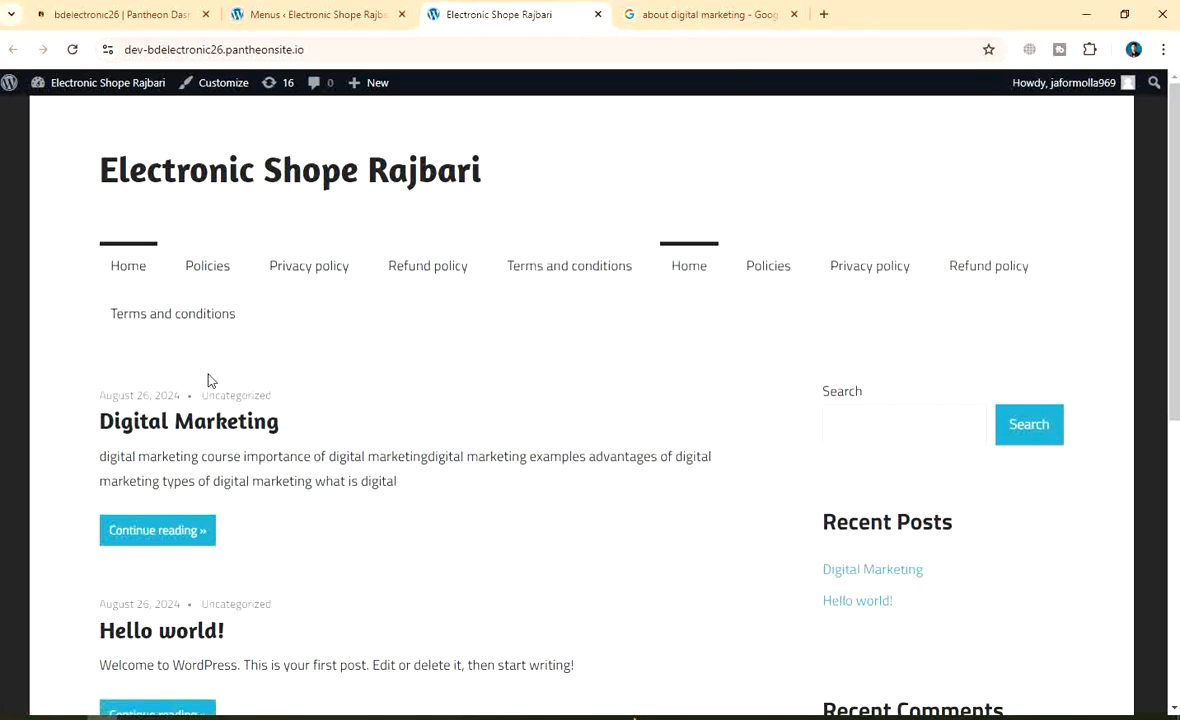
{"action": "scroll", "coordinate": [416, 406], "scroll_direction": "down", "scroll_amount": 1}
{"action": "scroll", "coordinate": [437, 361], "scroll_direction": "up", "scroll_amount": 1}
{"action": "scroll", "coordinate": [624, 493], "scroll_direction": "down", "scroll_amount": 5}
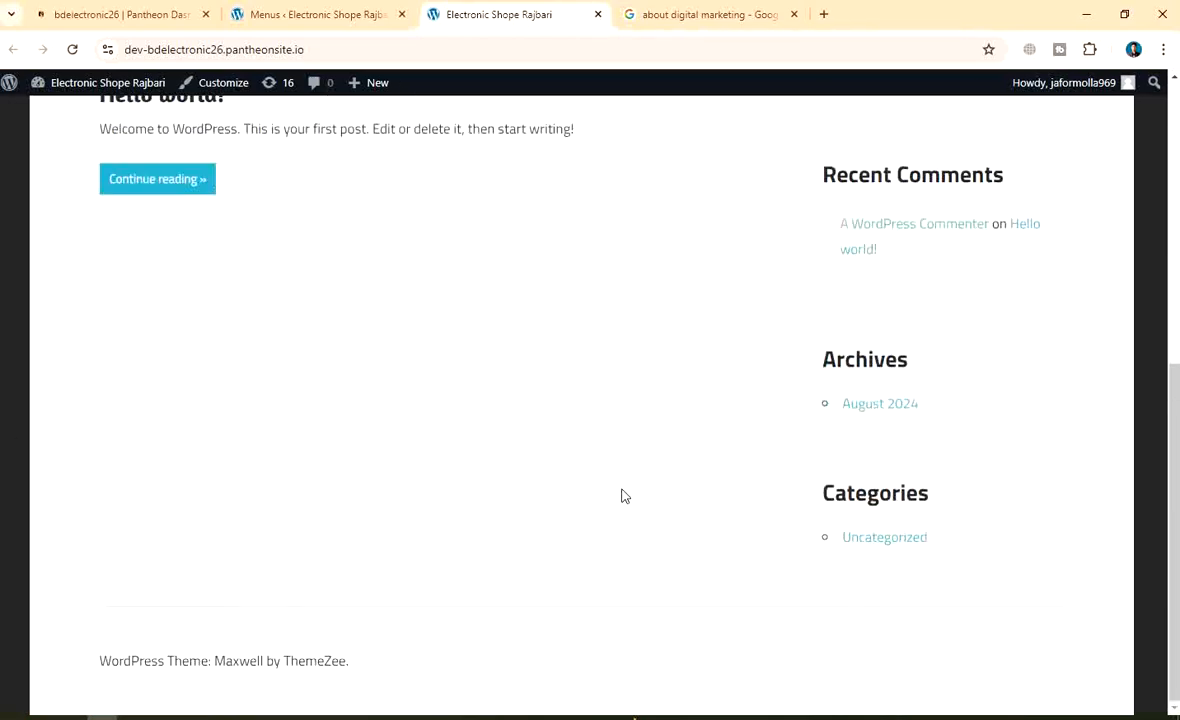
{"action": "scroll", "coordinate": [539, 439], "scroll_direction": "up", "scroll_amount": 5}
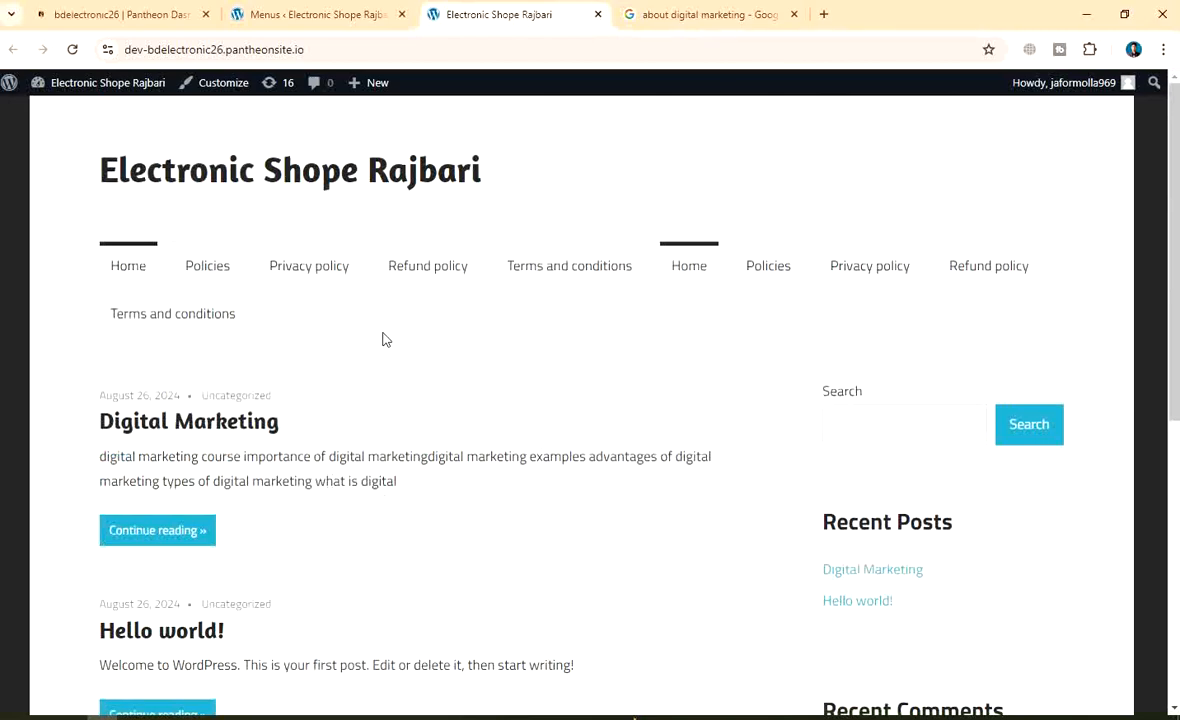
{"action": "left_click", "coordinate": [305, 15]}
Tick Select All in the Pages box to select all five recent pages
{"action": "scroll", "coordinate": [560, 380], "scroll_direction": "down", "scroll_amount": 2}
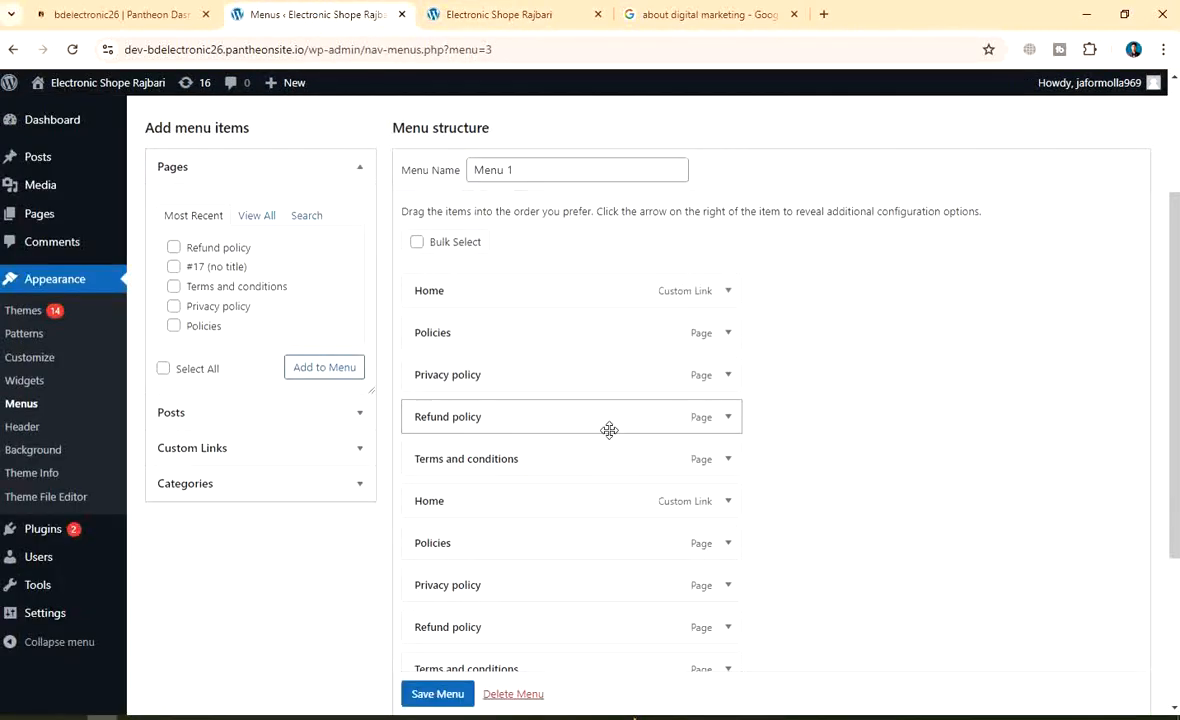
{"action": "scroll", "coordinate": [600, 445], "scroll_direction": "down", "scroll_amount": 2}
{"action": "scroll", "coordinate": [595, 456], "scroll_direction": "up", "scroll_amount": 1}
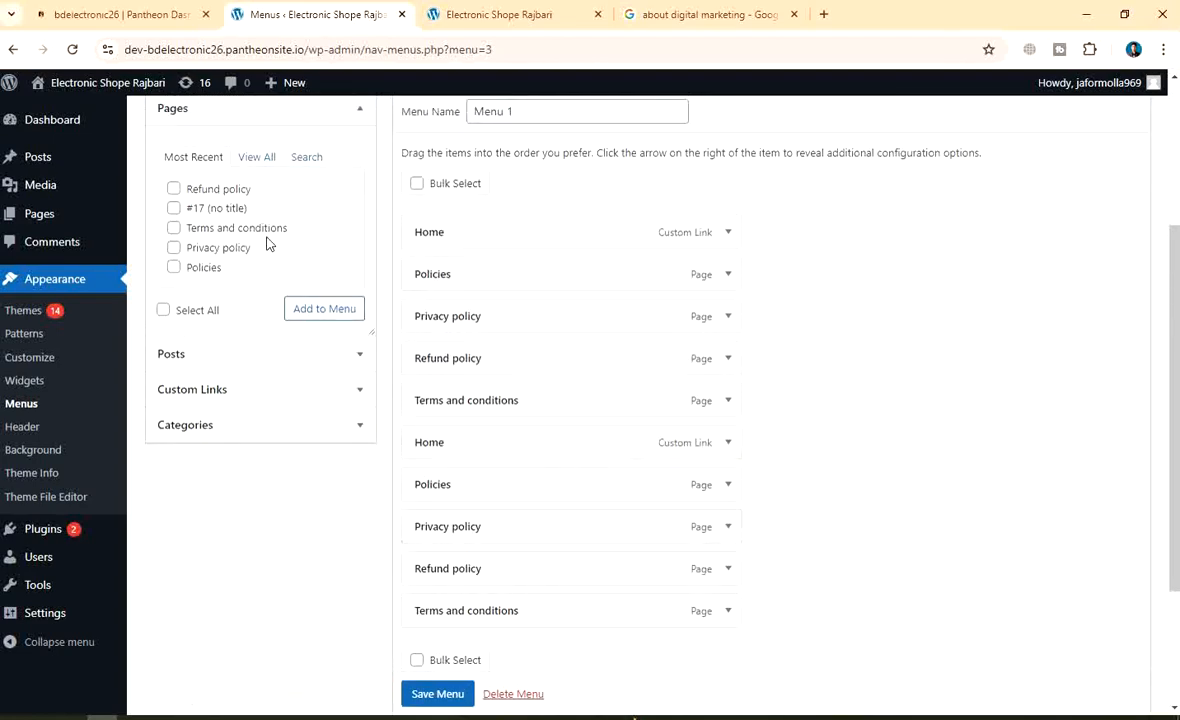
{"action": "left_click", "coordinate": [165, 313]}
{"action": "scroll", "coordinate": [232, 238], "scroll_direction": "down", "scroll_amount": 1}
{"action": "scroll", "coordinate": [234, 237], "scroll_direction": "up", "scroll_amount": 3}
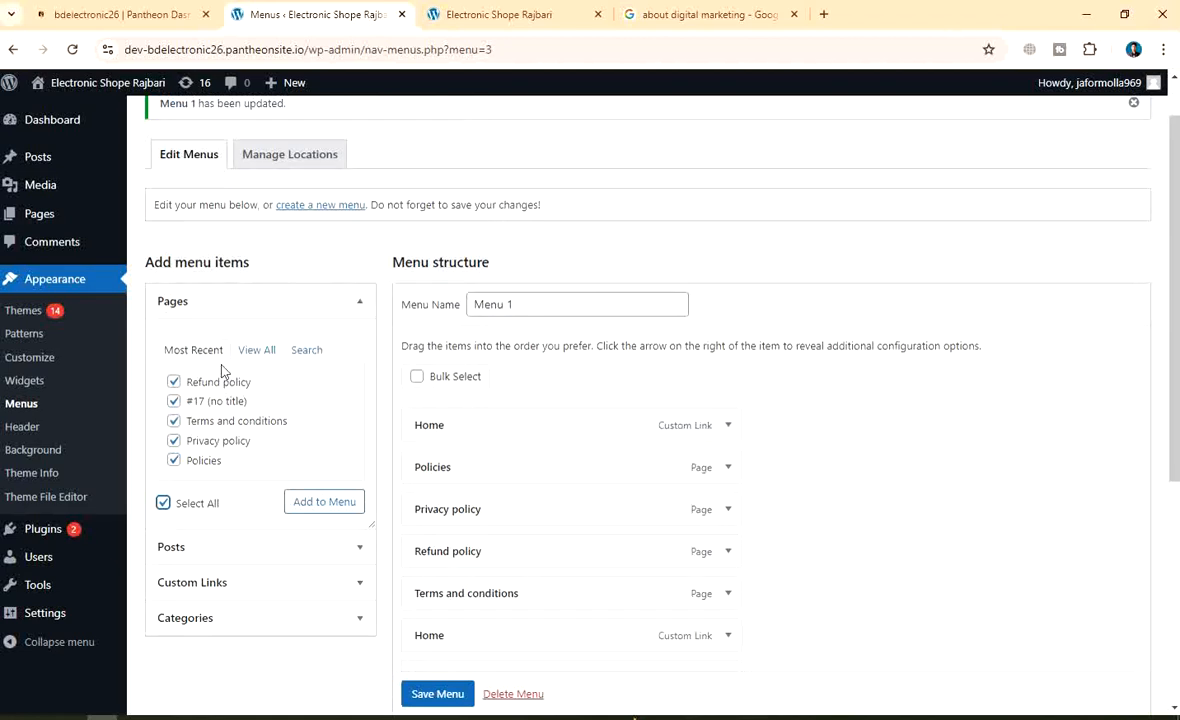
{"action": "scroll", "coordinate": [240, 450], "scroll_direction": "down", "scroll_amount": 2}
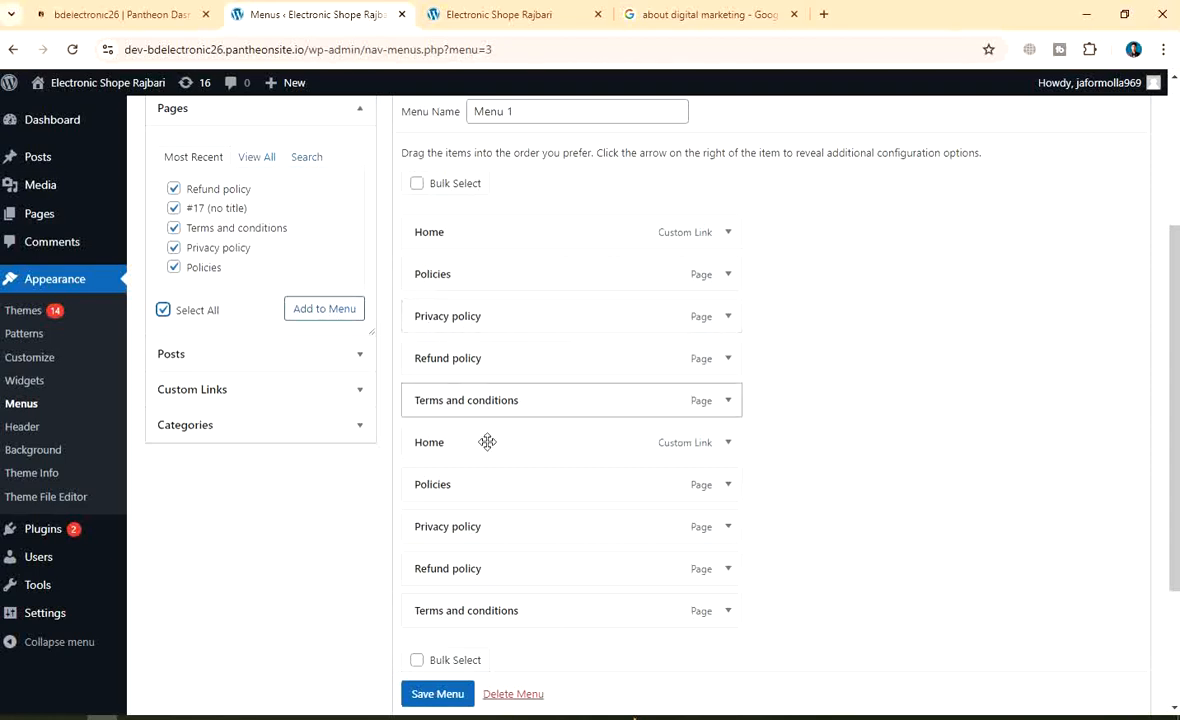
{"action": "scroll", "coordinate": [560, 400], "scroll_direction": "down", "scroll_amount": 2}
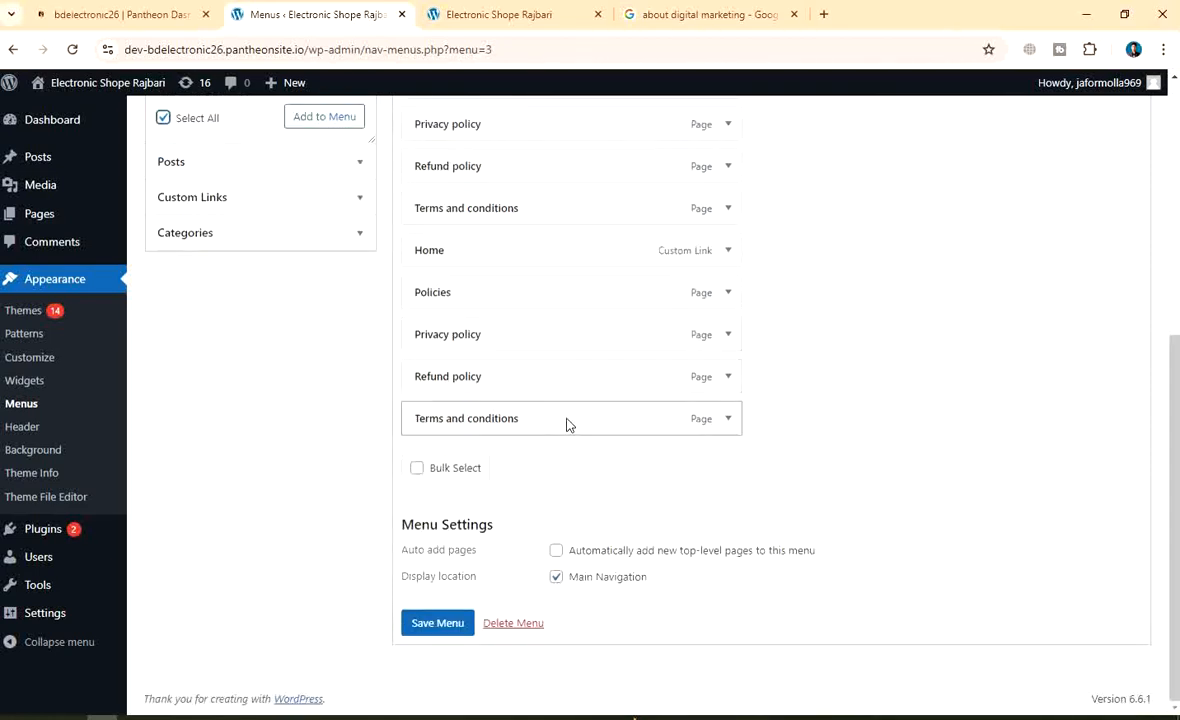
{"action": "scroll", "coordinate": [566, 425], "scroll_direction": "up", "scroll_amount": 2}
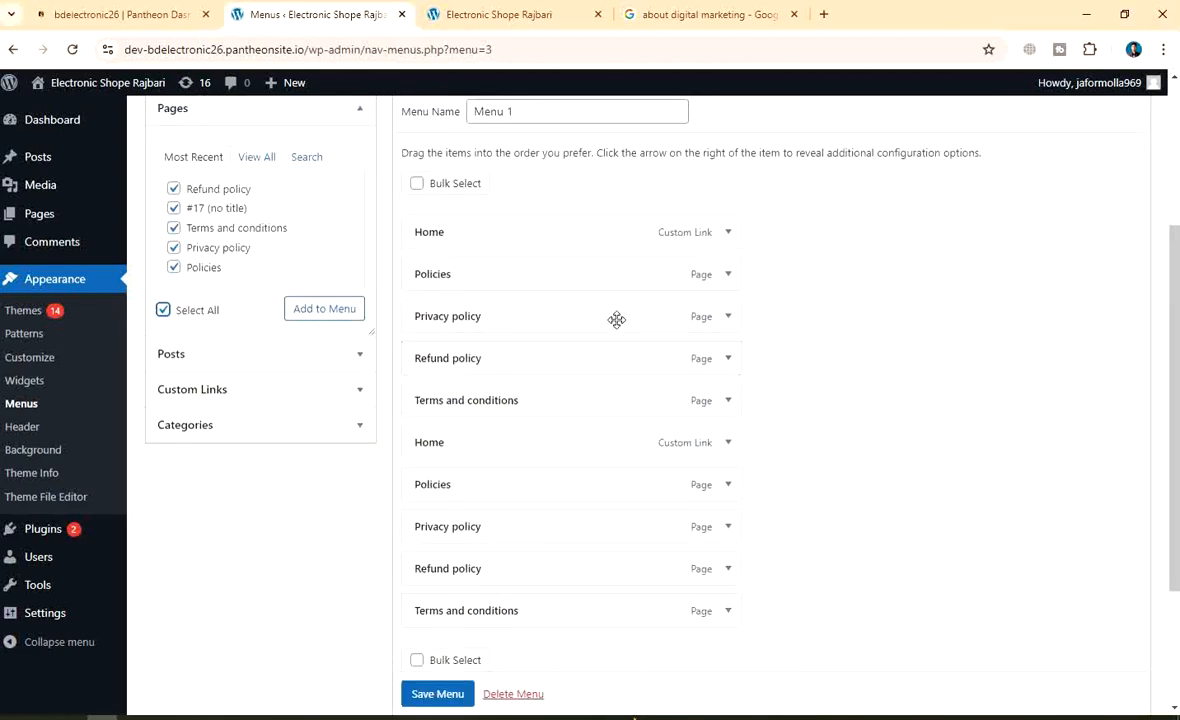
Compare with the live site's header, then return to the Menu 1 editor
{"action": "left_click", "coordinate": [500, 16]}
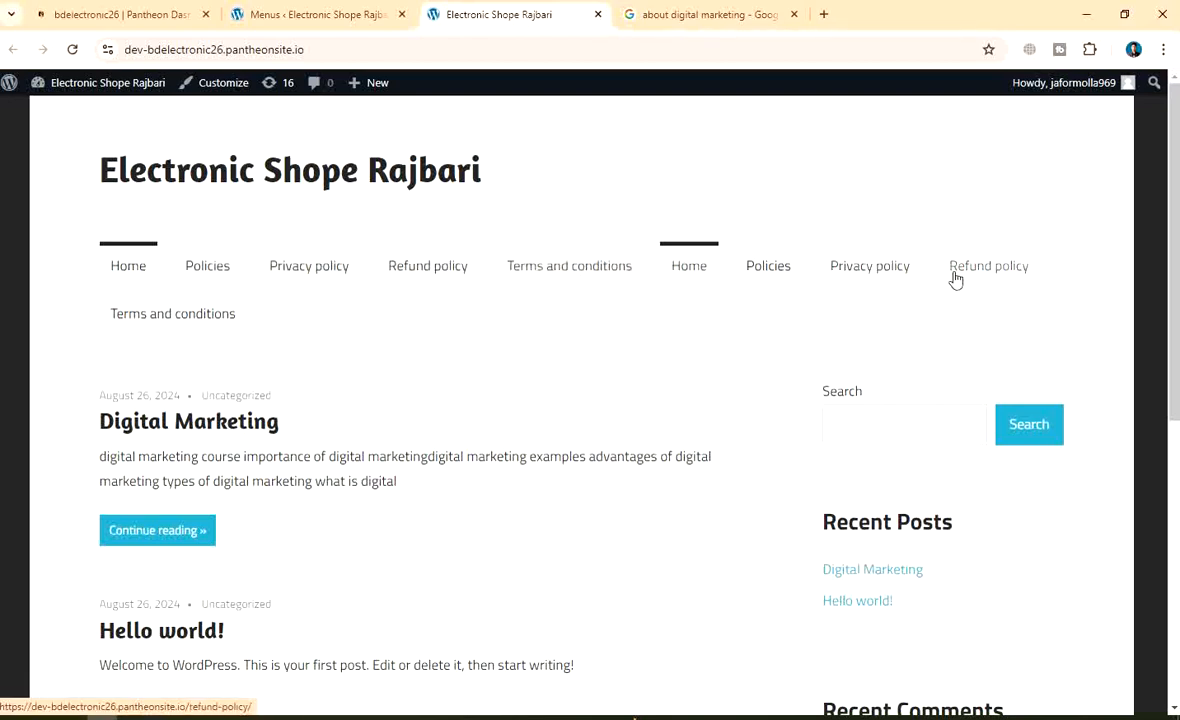
{"action": "left_click", "coordinate": [299, 12]}
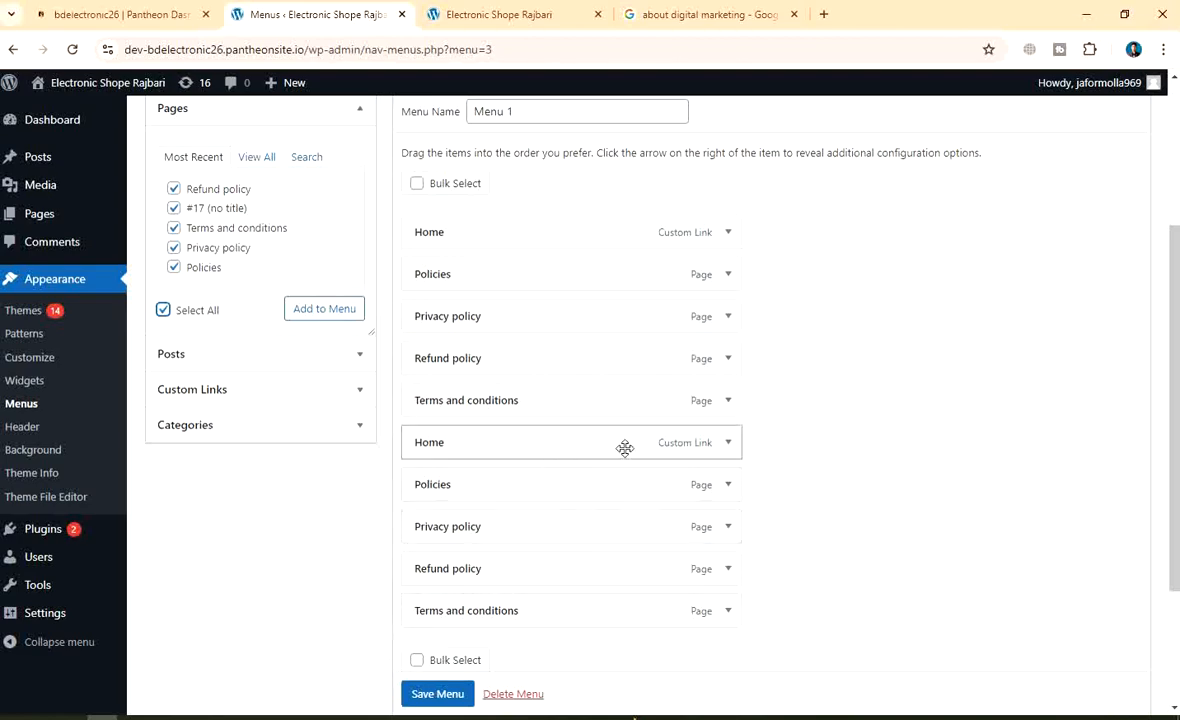
{"action": "scroll", "coordinate": [624, 448], "scroll_direction": "down", "scroll_amount": 2}
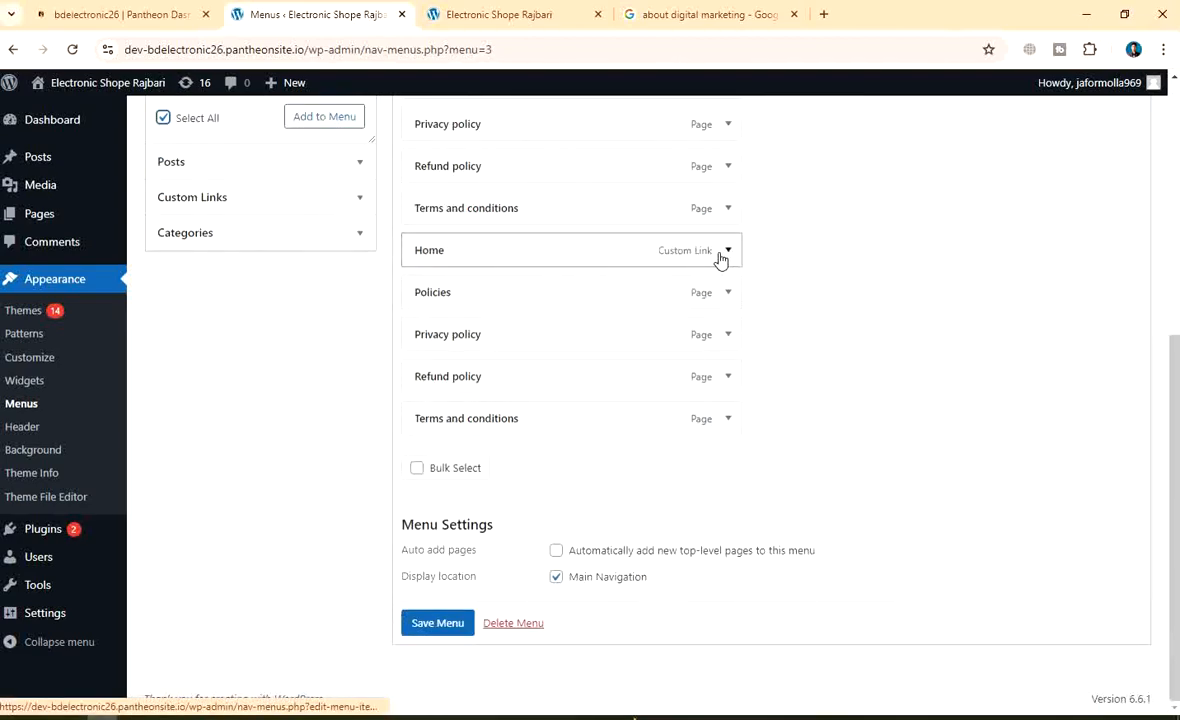
{"action": "scroll", "coordinate": [700, 257], "scroll_direction": "up", "scroll_amount": 2}
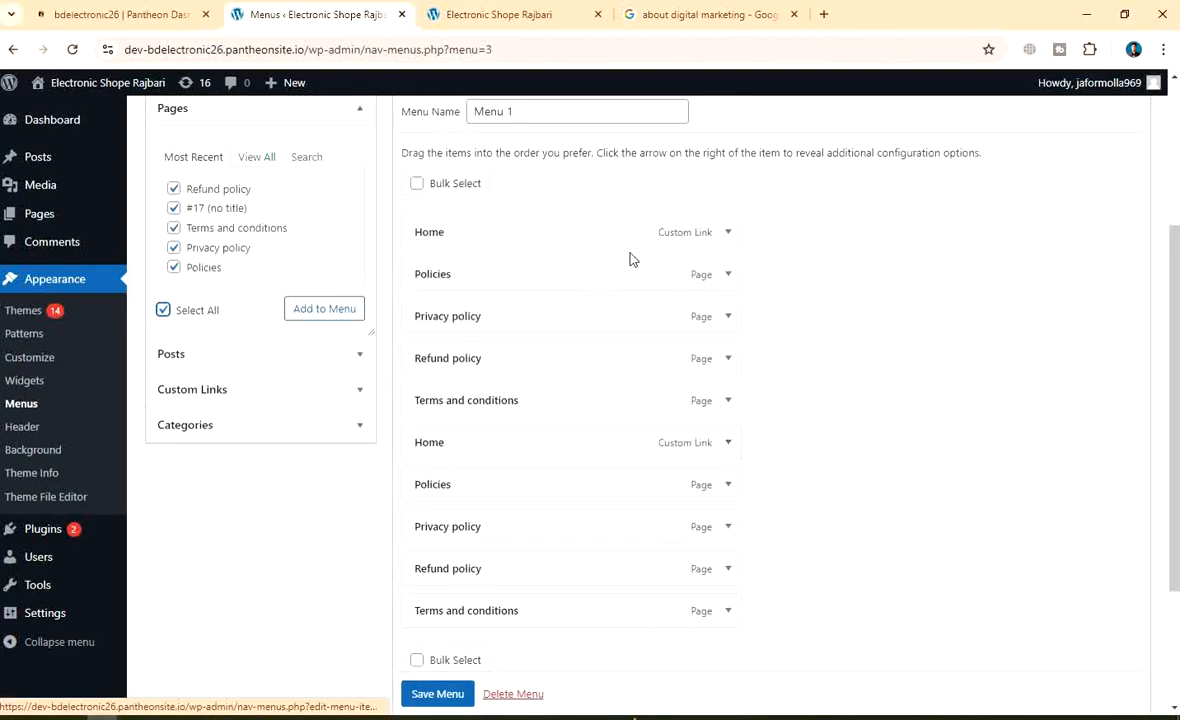
Remove the duplicate Policies, Privacy policy, Refund policy, Home and Terms and conditions items
{"action": "left_click", "coordinate": [727, 485]}
{"action": "left_click", "coordinate": [425, 634]}
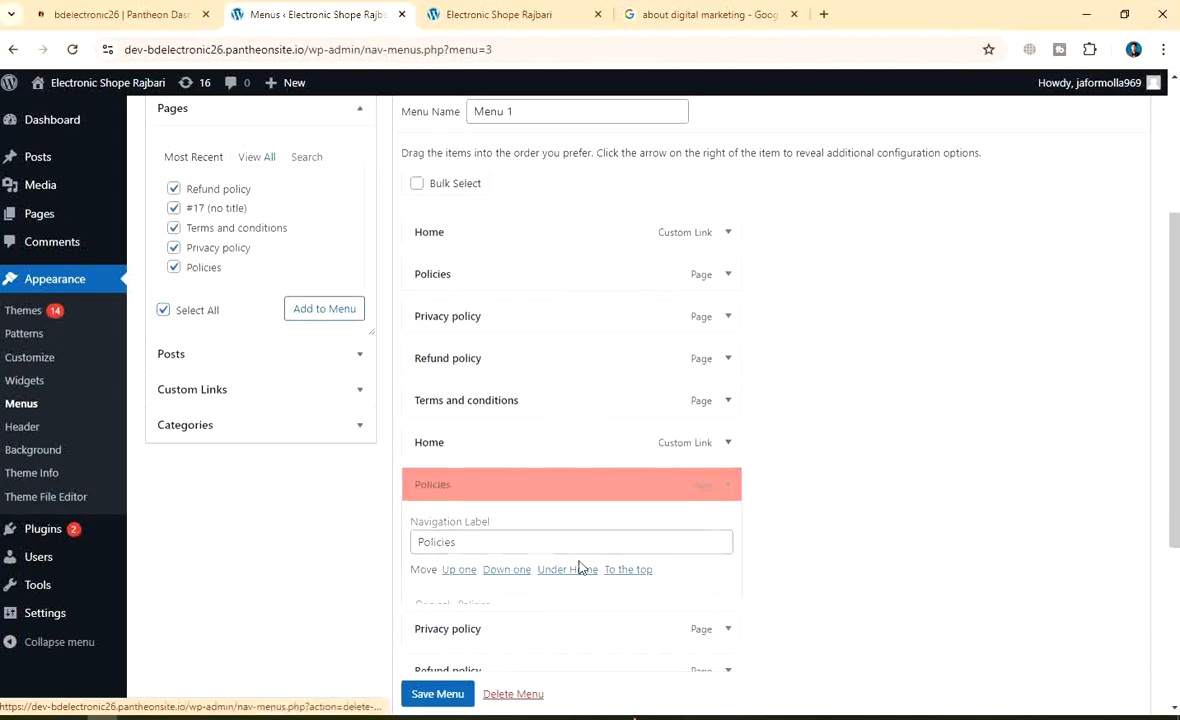
{"action": "left_click", "coordinate": [728, 485]}
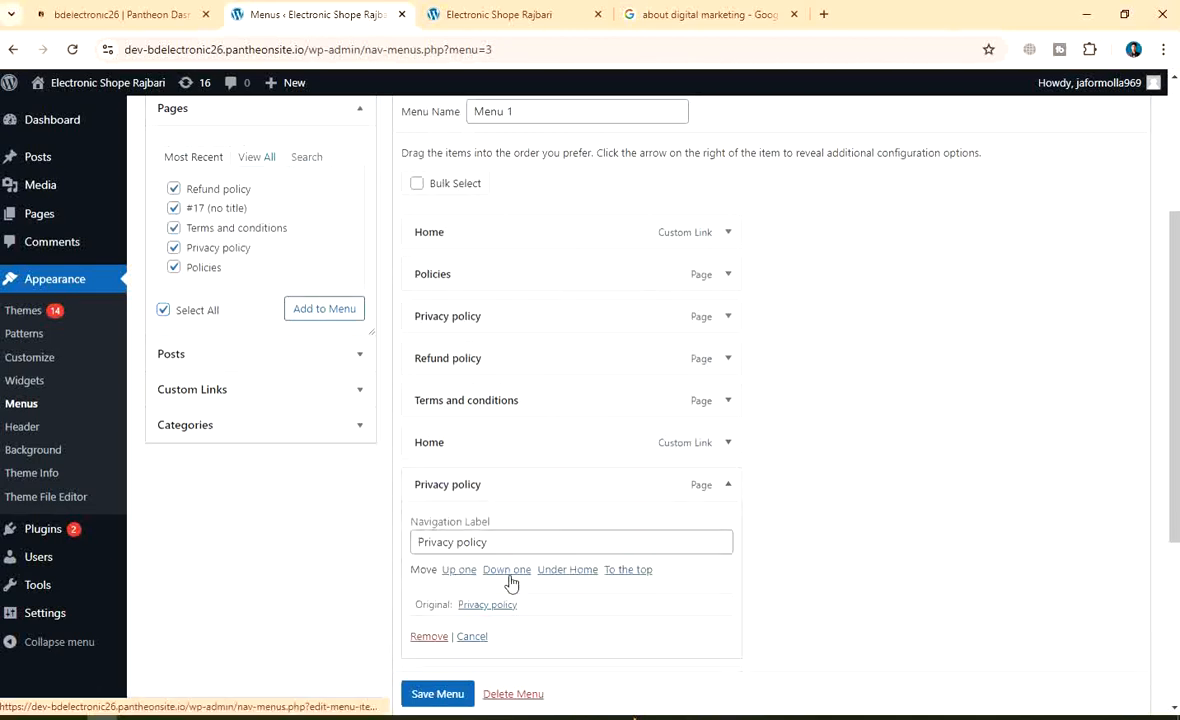
{"action": "left_click", "coordinate": [413, 636]}
{"action": "left_click", "coordinate": [728, 485]}
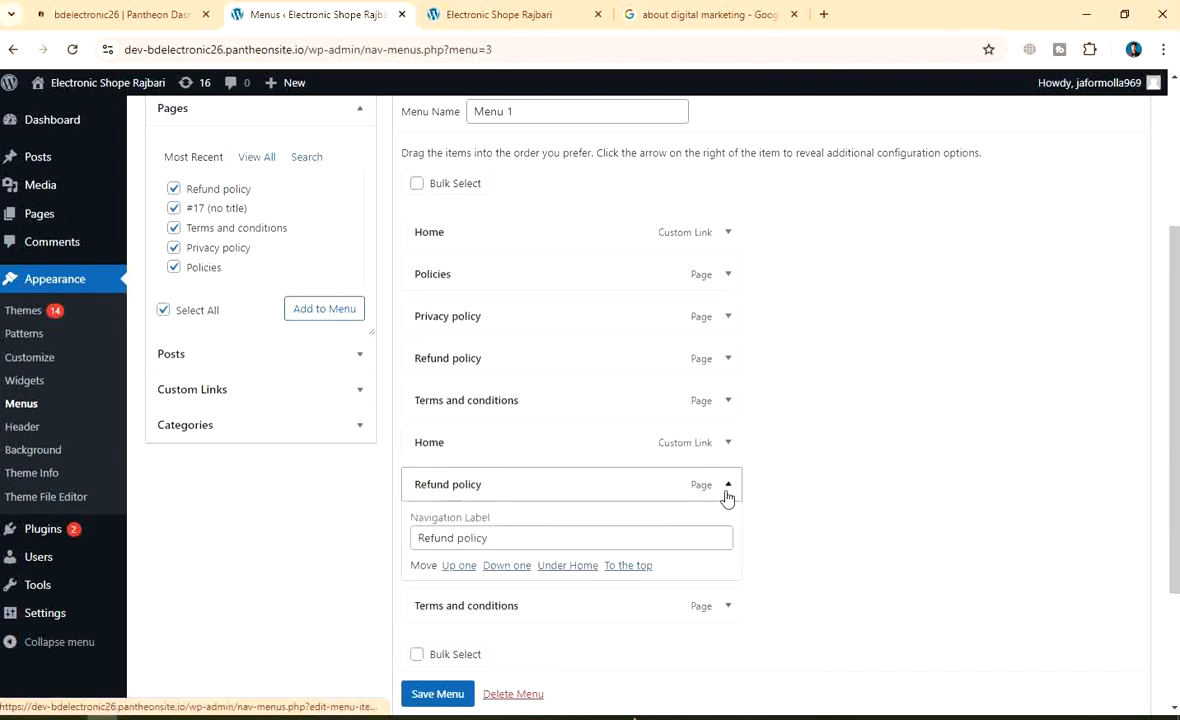
{"action": "left_click", "coordinate": [424, 635]}
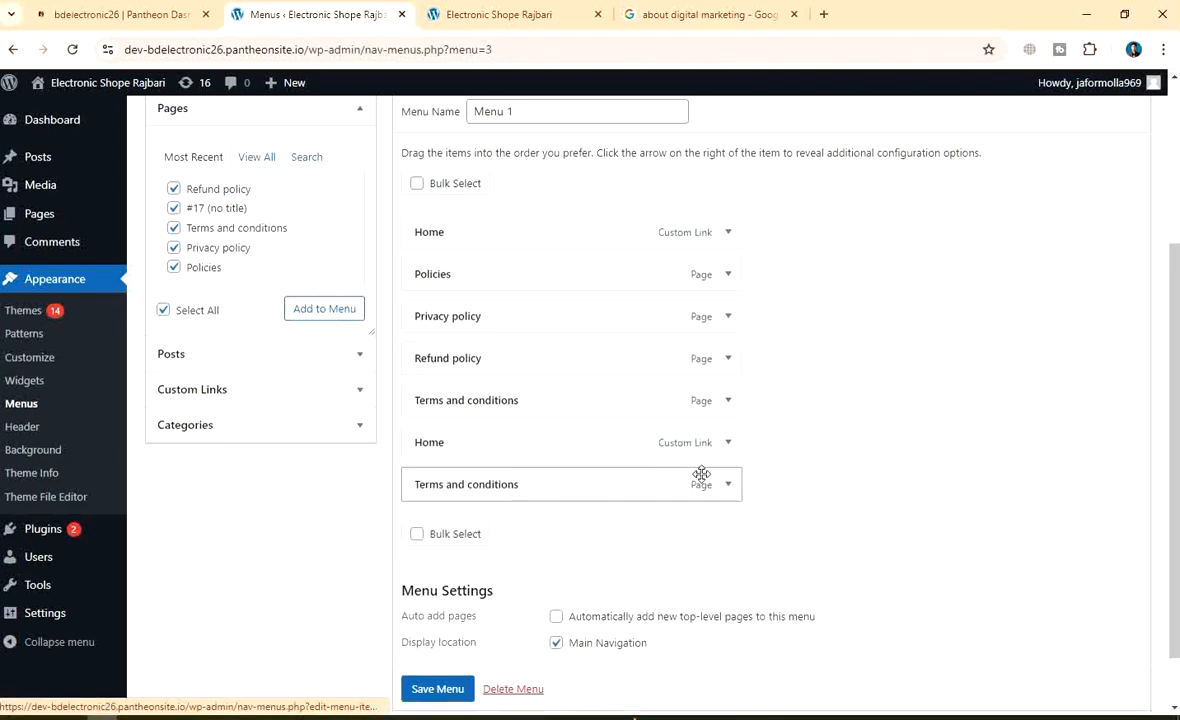
{"action": "left_click", "coordinate": [727, 444]}
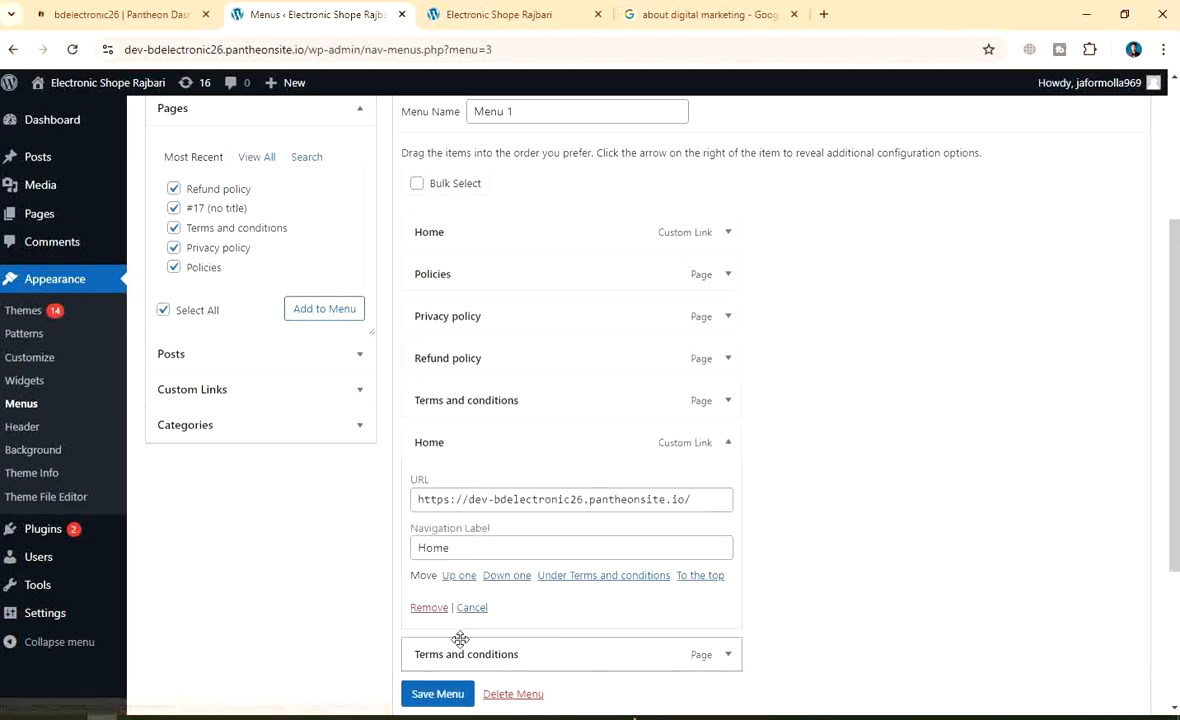
{"action": "left_click", "coordinate": [429, 608]}
{"action": "left_click", "coordinate": [729, 444]}
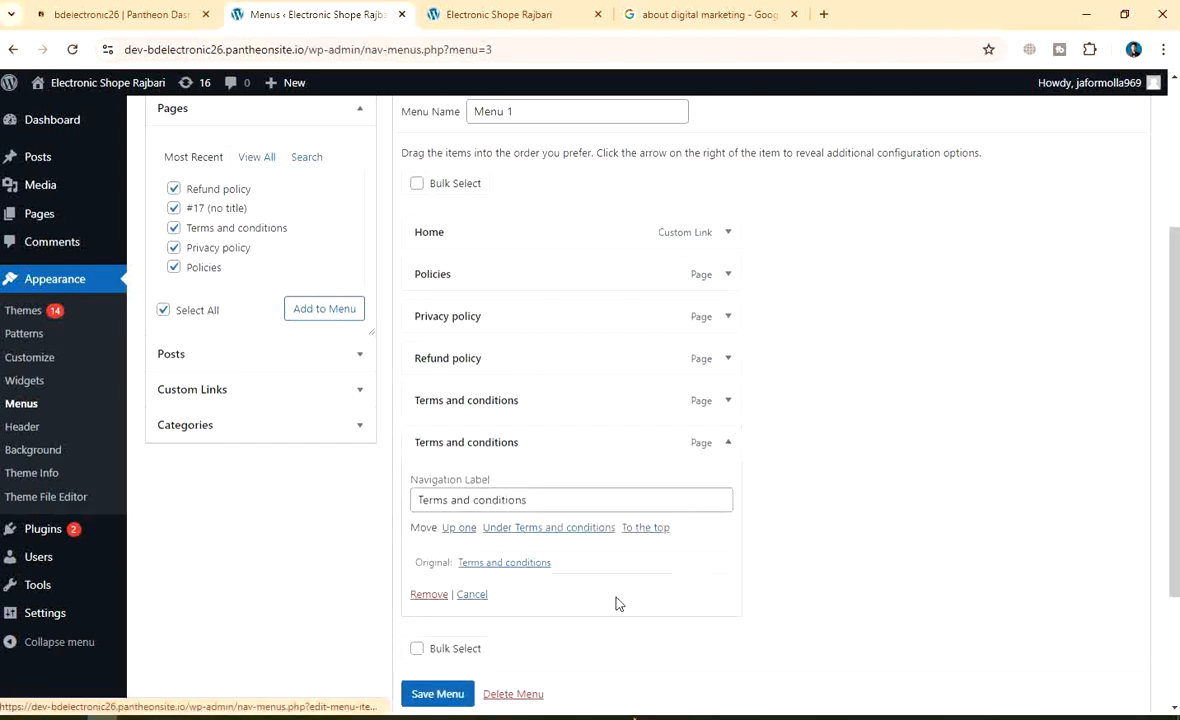
{"action": "left_click", "coordinate": [429, 594]}
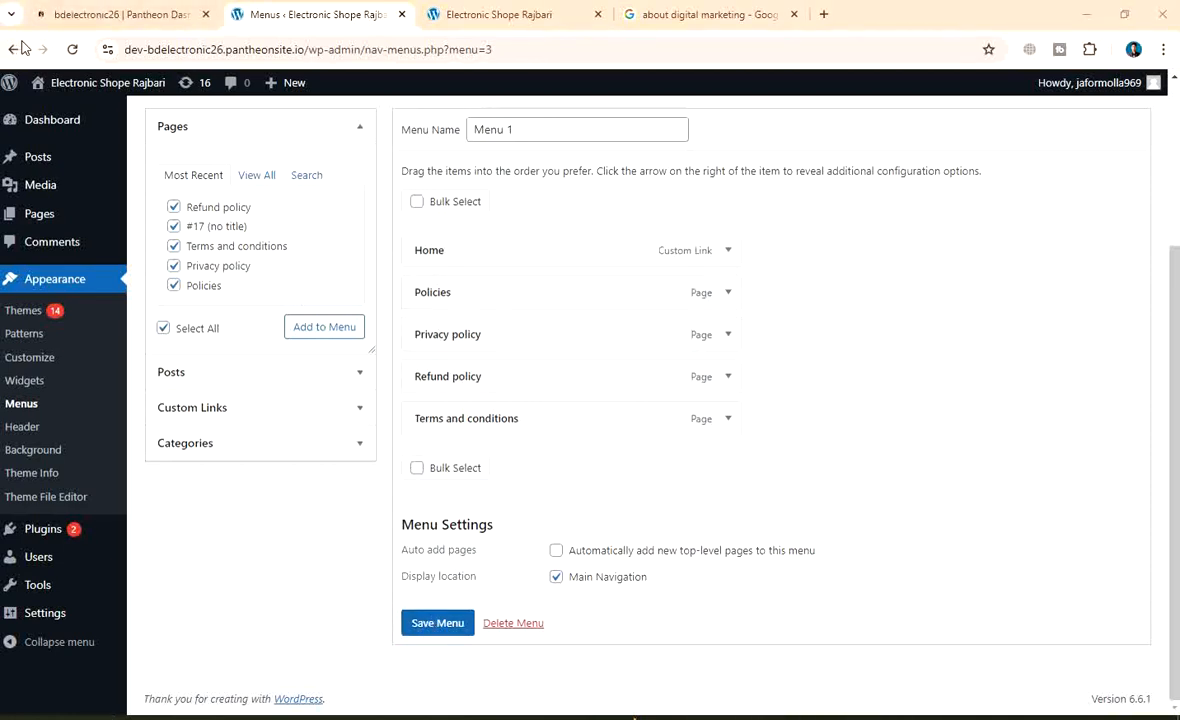
Capture the full screen and mark Add to Menu with a red box, arrow and boxed 'click aldd to menu' label
{"action": "key", "text": "Print"}
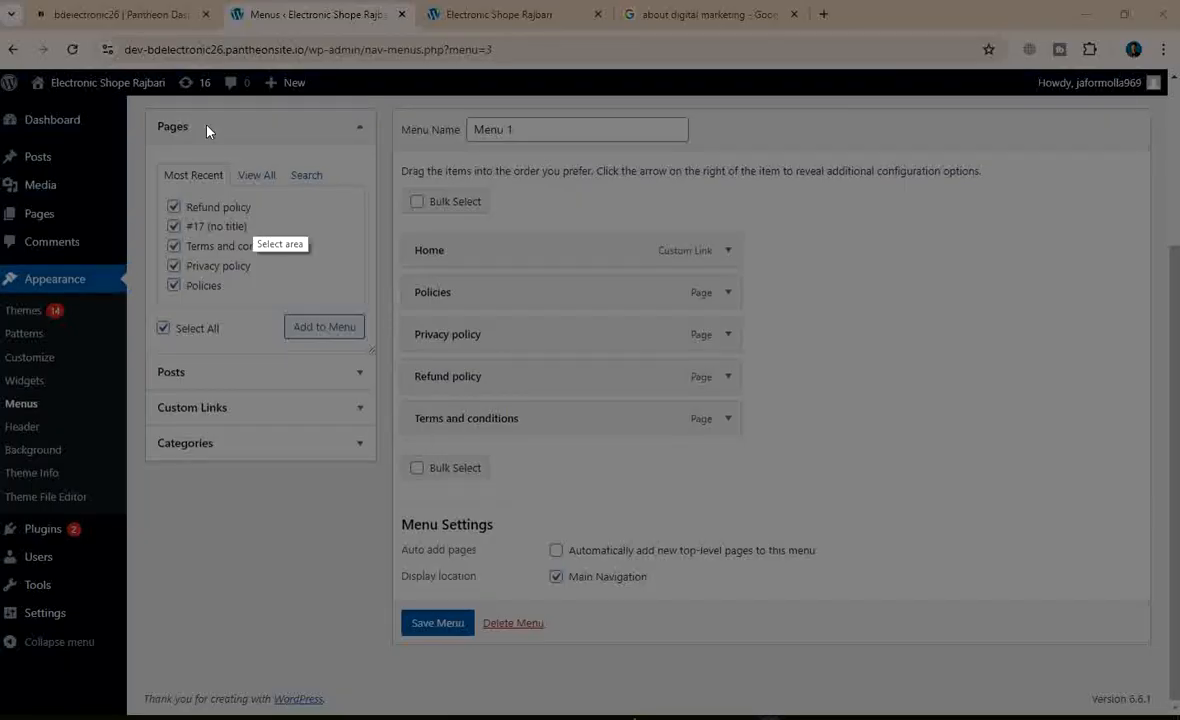
{"action": "mouse_move", "coordinate": [1, 1]}
{"action": "left_mouse_down"}
{"action": "mouse_move", "coordinate": [101, 125]}
{"action": "mouse_move", "coordinate": [1179, 719]}
{"action": "left_mouse_up"}
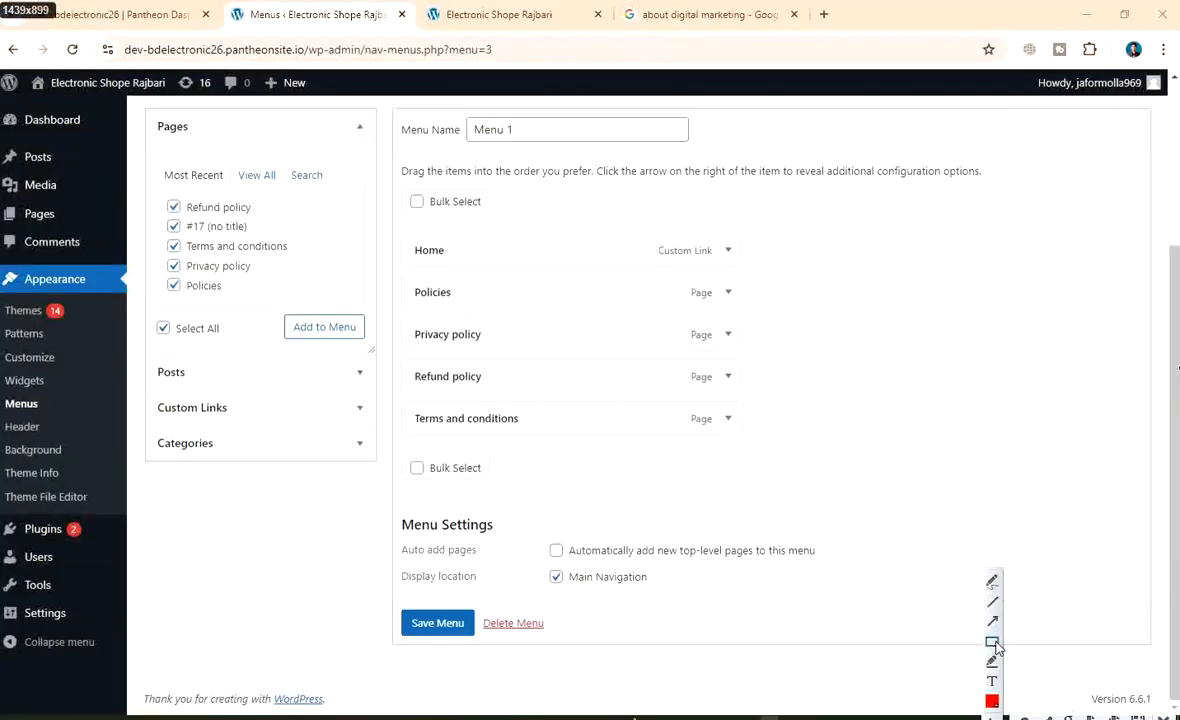
{"action": "mouse_move", "coordinate": [275, 306]}
{"action": "left_mouse_down"}
{"action": "mouse_move", "coordinate": [345, 350]}
{"action": "mouse_move", "coordinate": [372, 348]}
{"action": "left_mouse_up"}
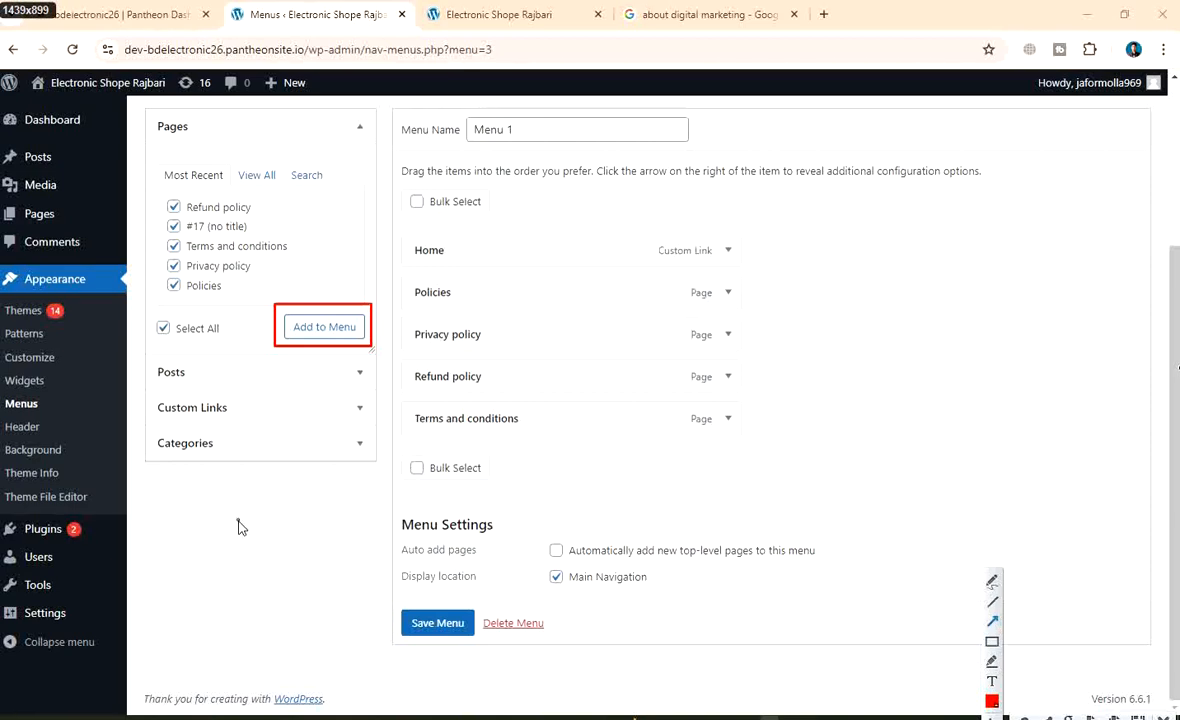
{"action": "mouse_move", "coordinate": [173, 538]}
{"action": "left_mouse_down"}
{"action": "mouse_move", "coordinate": [295, 401]}
{"action": "mouse_move", "coordinate": [315, 352]}
{"action": "left_mouse_up"}
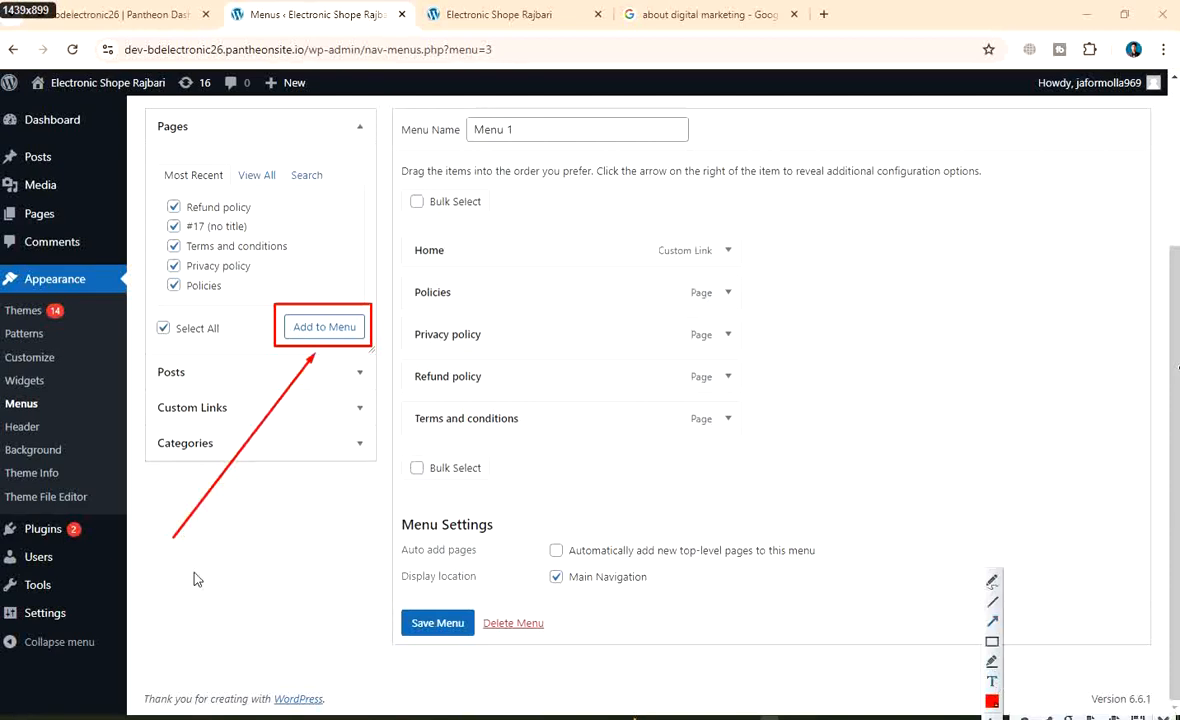
{"action": "left_click", "coordinate": [166, 550]}
{"action": "type", "text": "click al"}
{"action": "type", "text": "dd"}
{"action": "type", "text": " to me"}
{"action": "type", "text": "nu"}
{"action": "left_click", "coordinate": [990, 644]}
{"action": "mouse_move", "coordinate": [138, 543]}
{"action": "left_mouse_down"}
{"action": "mouse_move", "coordinate": [211, 595]}
{"action": "mouse_move", "coordinate": [271, 583]}
{"action": "left_mouse_up"}
Mark Save Menu with a red box, arrow and boxed 'save menu' label, then choose Save
{"action": "right_click", "coordinate": [437, 385]}
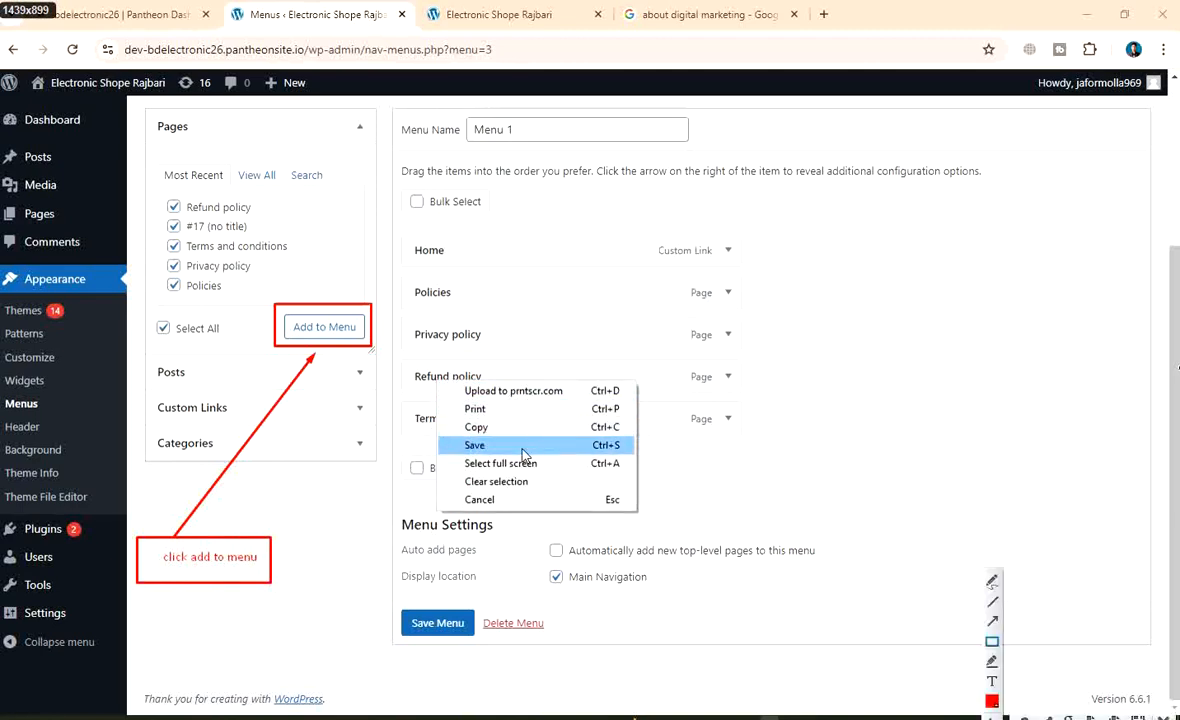
{"action": "left_click", "coordinate": [776, 438]}
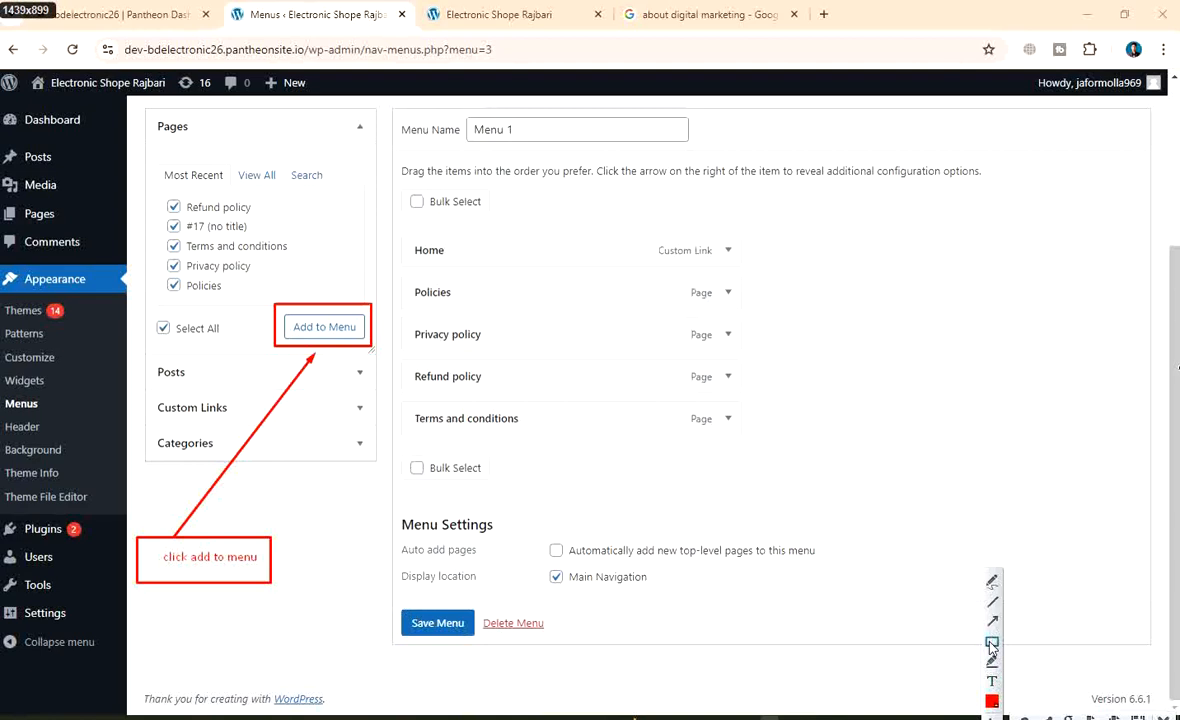
{"action": "mouse_move", "coordinate": [374, 603]}
{"action": "left_mouse_down"}
{"action": "mouse_move", "coordinate": [421, 672]}
{"action": "mouse_move", "coordinate": [548, 651]}
{"action": "mouse_move", "coordinate": [487, 647]}
{"action": "left_mouse_up"}
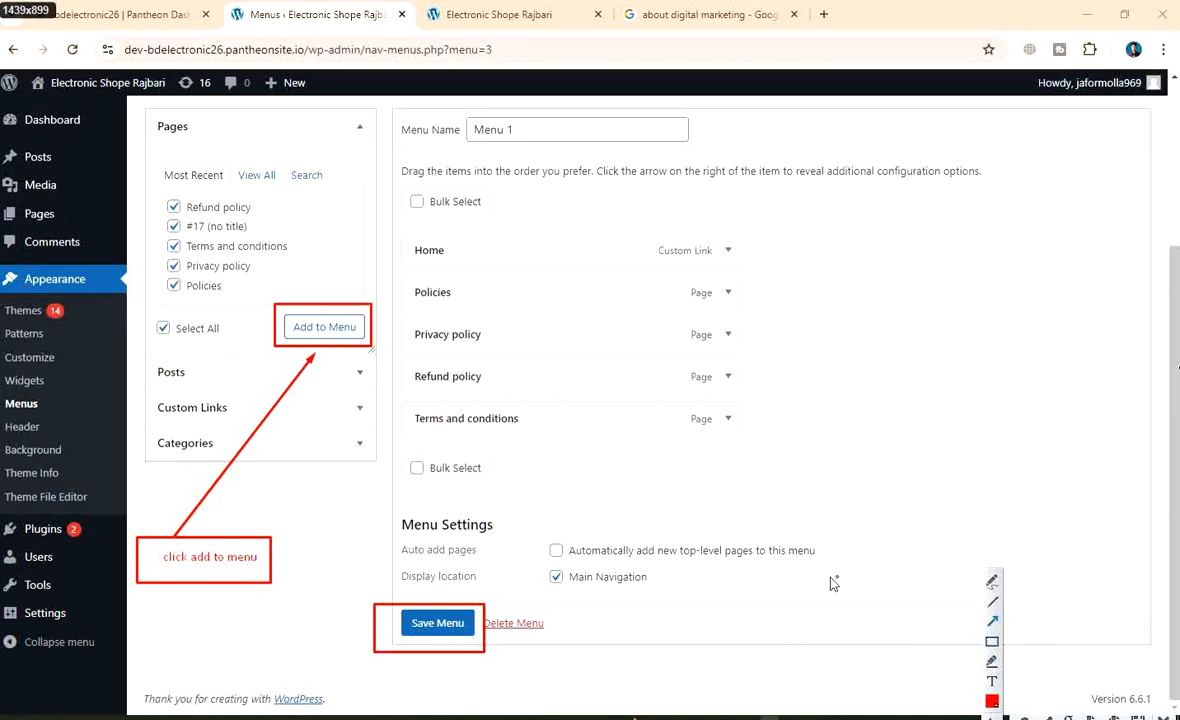
{"action": "mouse_move", "coordinate": [864, 420]}
{"action": "left_mouse_down"}
{"action": "mouse_move", "coordinate": [562, 538]}
{"action": "mouse_move", "coordinate": [495, 590]}
{"action": "mouse_move", "coordinate": [500, 604]}
{"action": "left_mouse_up"}
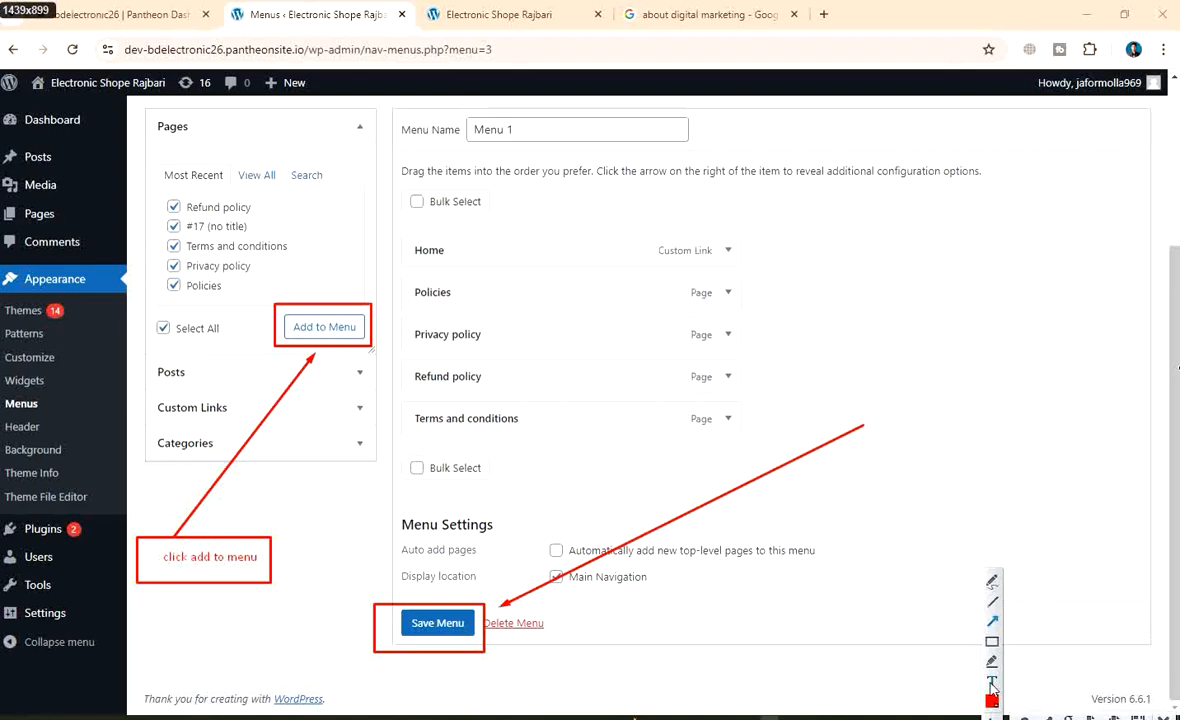
{"action": "left_click", "coordinate": [876, 404]}
{"action": "type", "text": "save menu"}
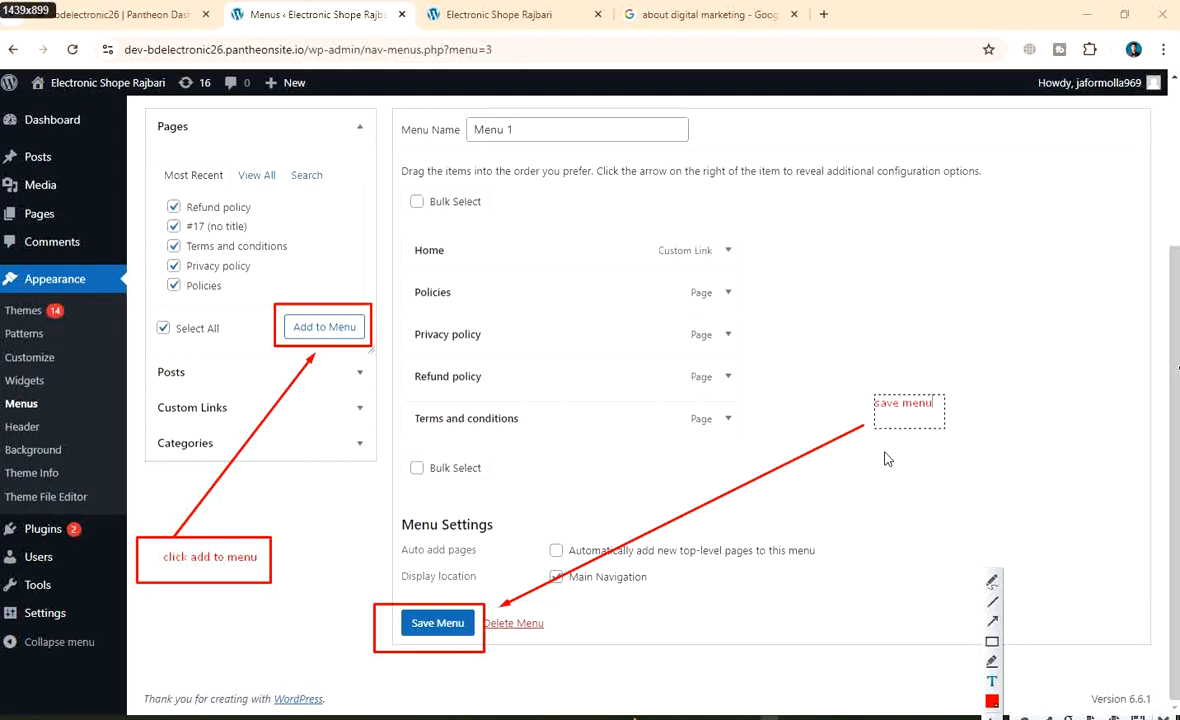
{"action": "left_click", "coordinate": [990, 644]}
{"action": "left_click_drag", "start_coordinate": [855, 385], "coordinate": [962, 432]}
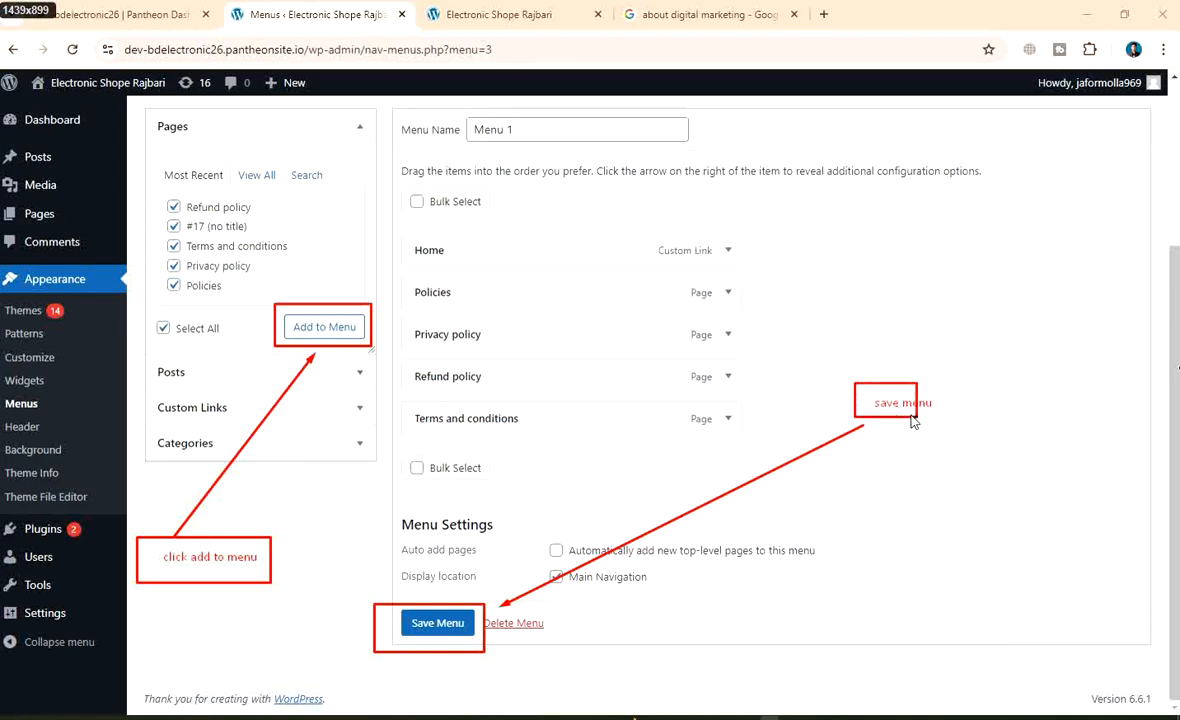
{"action": "right_click", "coordinate": [773, 293]}
{"action": "left_click", "coordinate": [822, 358]}
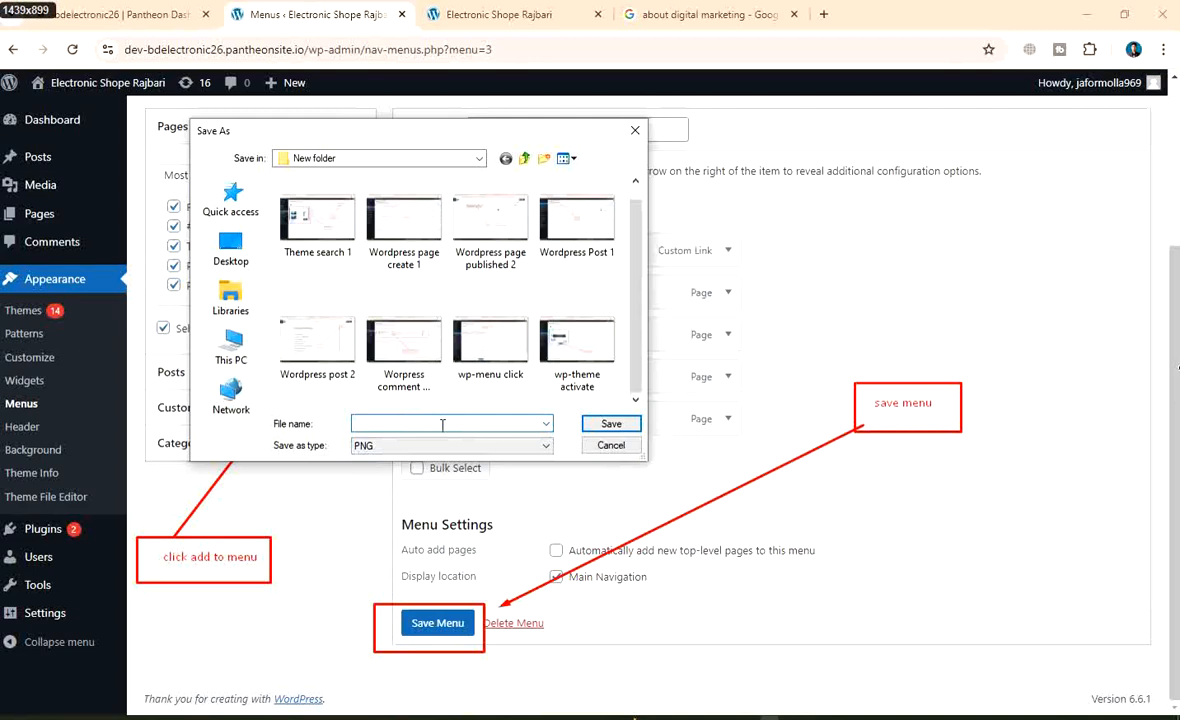
Save the annotated screenshot as the PNG 'wp-menu create' in New folder
{"action": "type", "text": "p"}
{"action": "type", "text": "-"}
{"action": "type", "text": "mm"}
{"action": "type", "text": "nu c"}
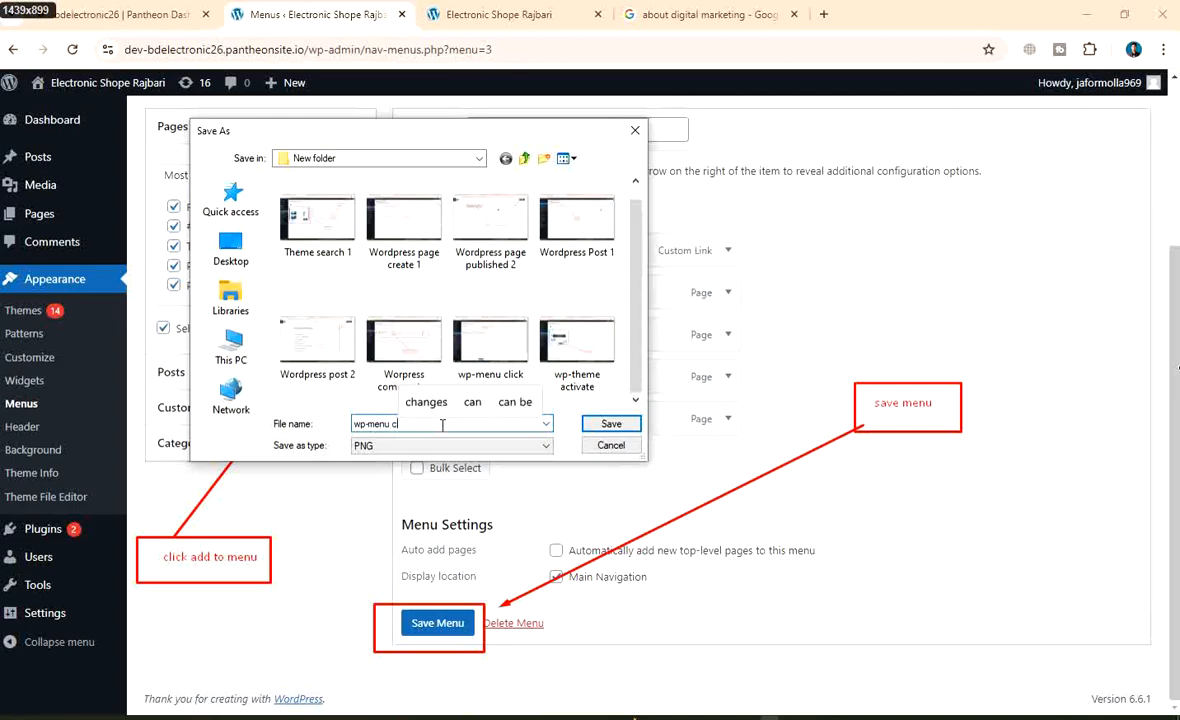
{"action": "type", "text": "reate"}
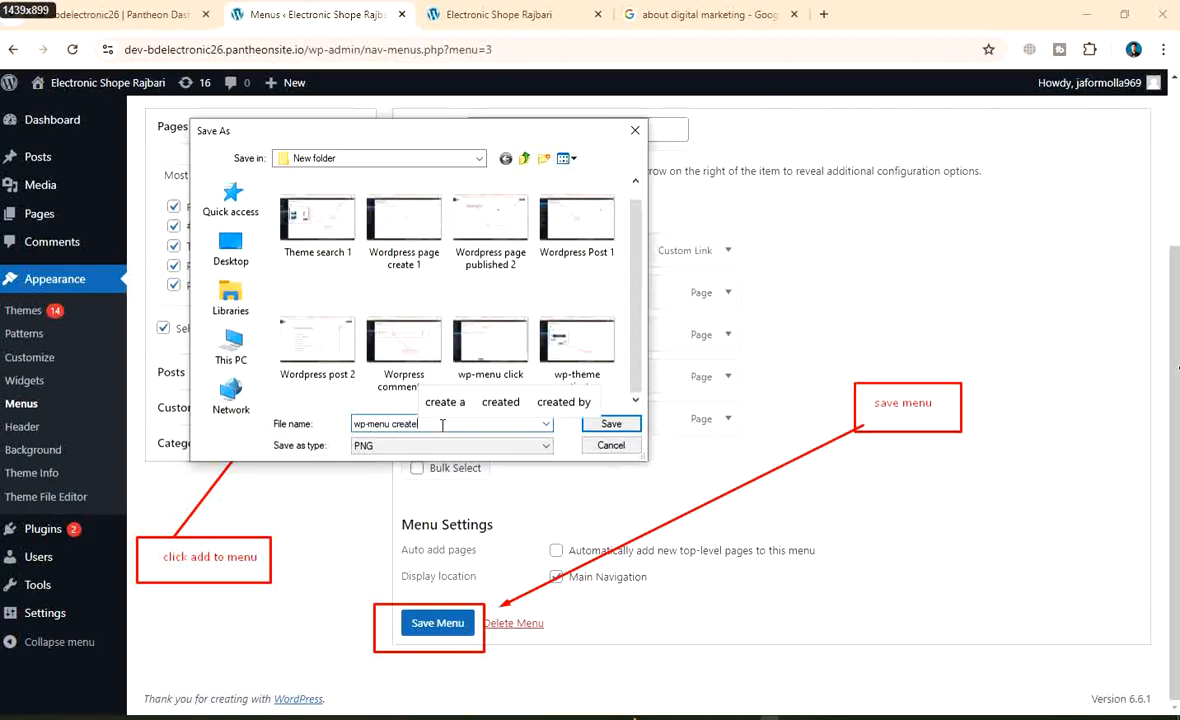
{"action": "left_click", "coordinate": [608, 424]}
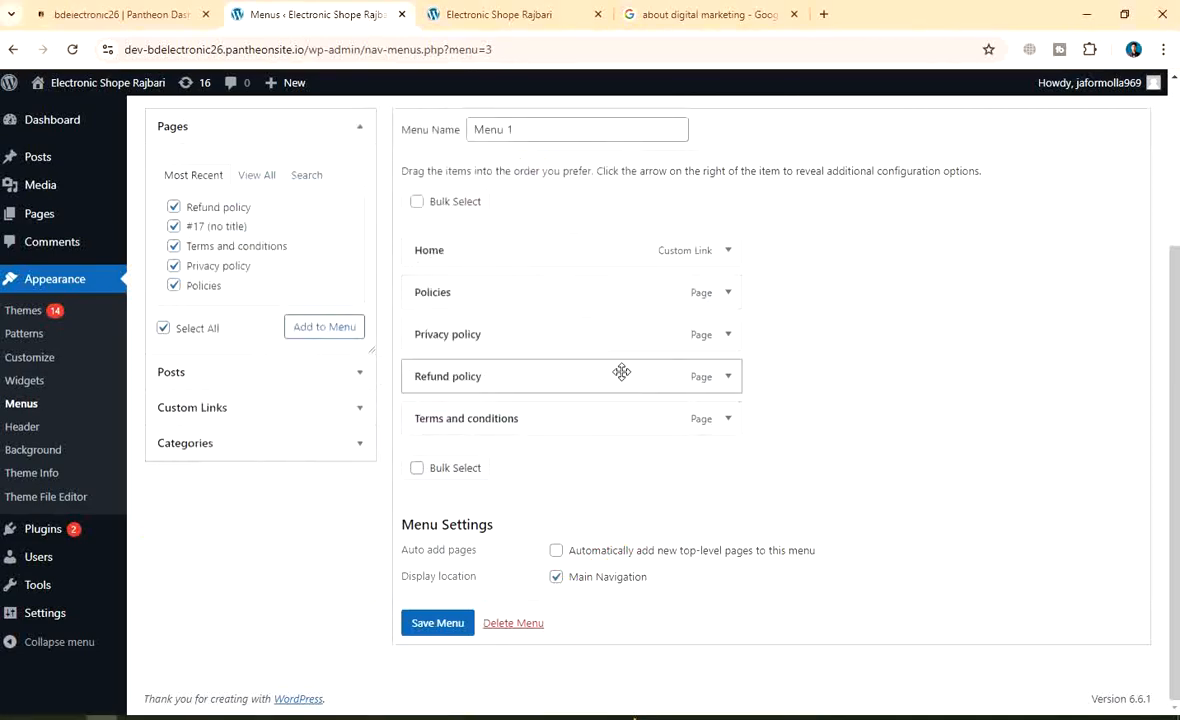
Leave Menus for Appearance > Header, preview the homepage in the Customizer, then close it
{"action": "scroll", "coordinate": [500, 371], "scroll_direction": "up", "scroll_amount": 3}
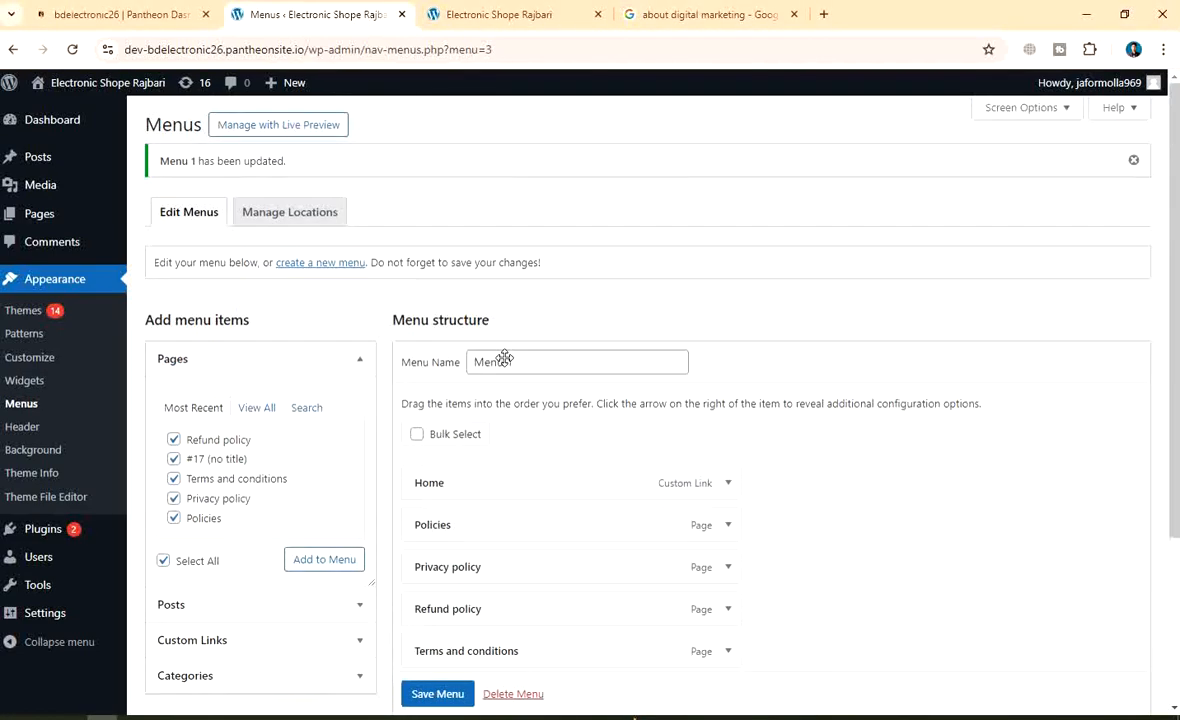
{"action": "scroll", "coordinate": [512, 380], "scroll_direction": "down", "scroll_amount": 3}
{"action": "scroll", "coordinate": [519, 397], "scroll_direction": "up", "scroll_amount": 1}
{"action": "scroll", "coordinate": [519, 398], "scroll_direction": "down", "scroll_amount": 1}
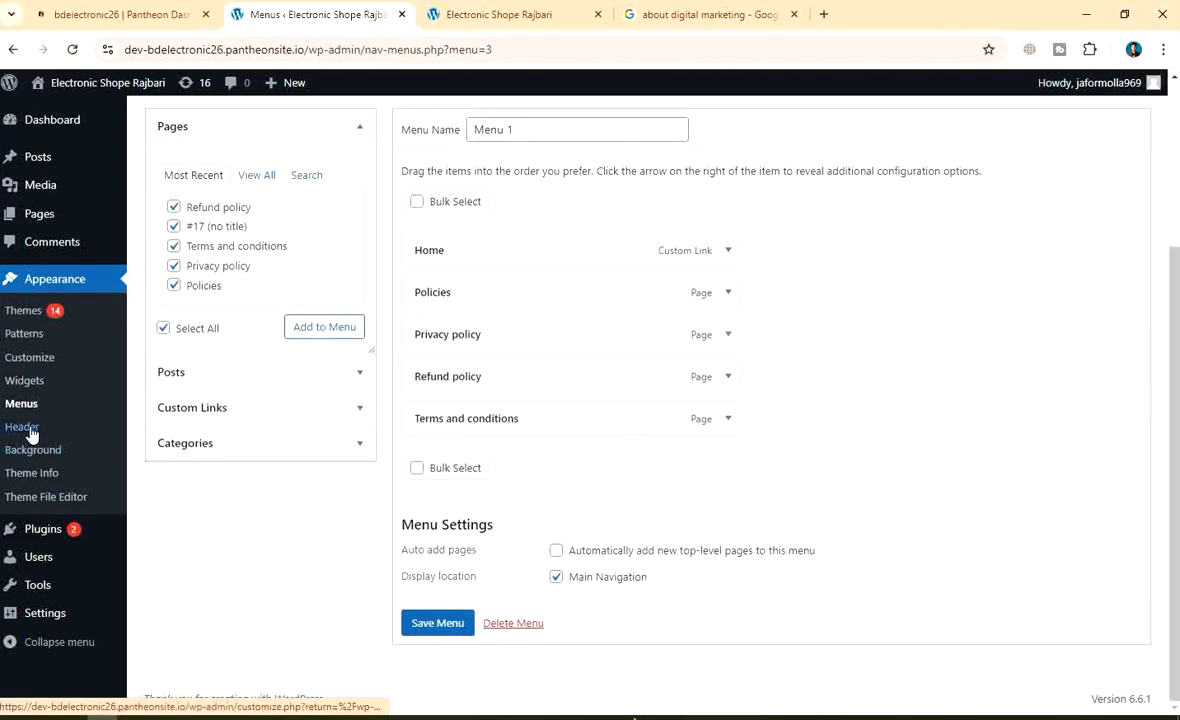
{"action": "left_click", "coordinate": [31, 430]}
{"action": "left_click", "coordinate": [658, 153]}
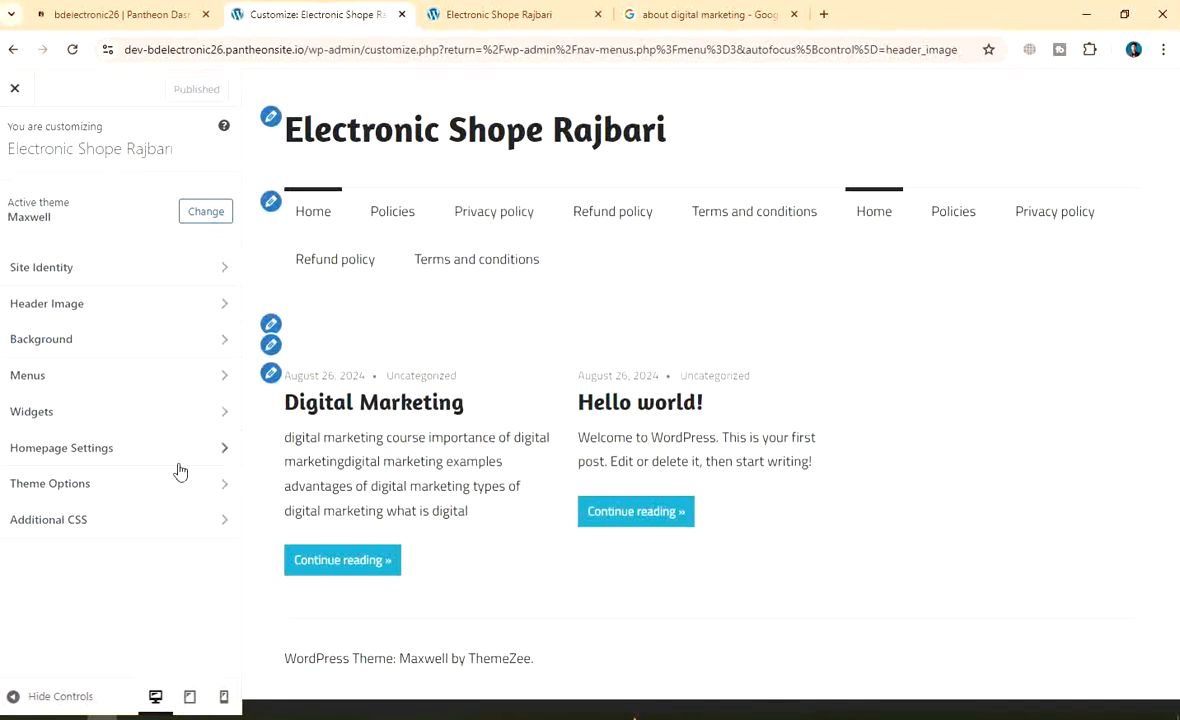
{"action": "left_click", "coordinate": [560, 128]}
{"action": "left_click", "coordinate": [14, 89]}
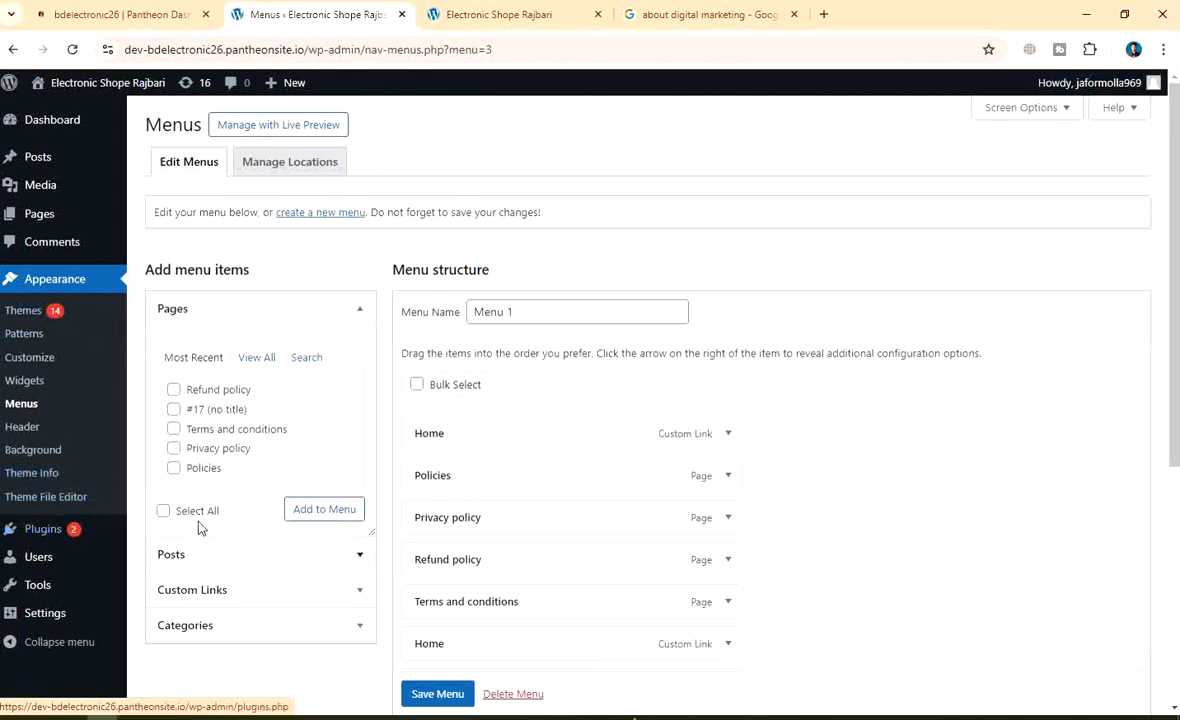
Reload the Menus page and review Menu 1's duplicated Home and policy items
{"action": "mouse_move", "coordinate": [58, 532]}
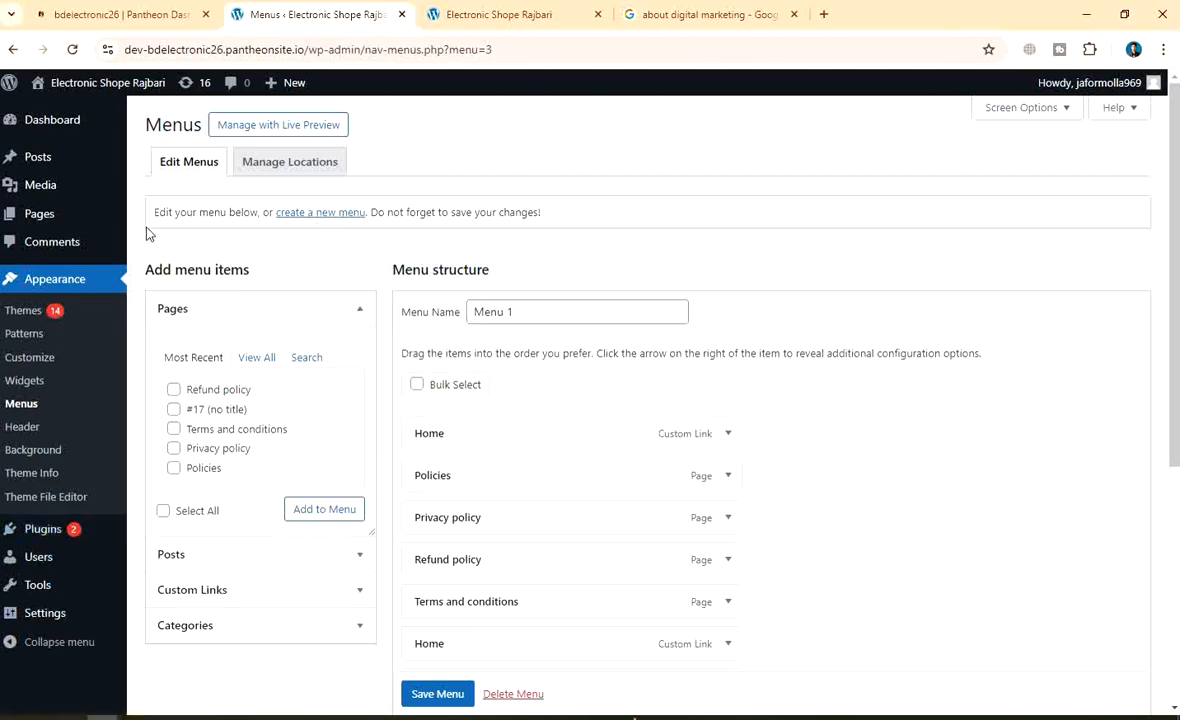
{"action": "mouse_move", "coordinate": [42, 232]}
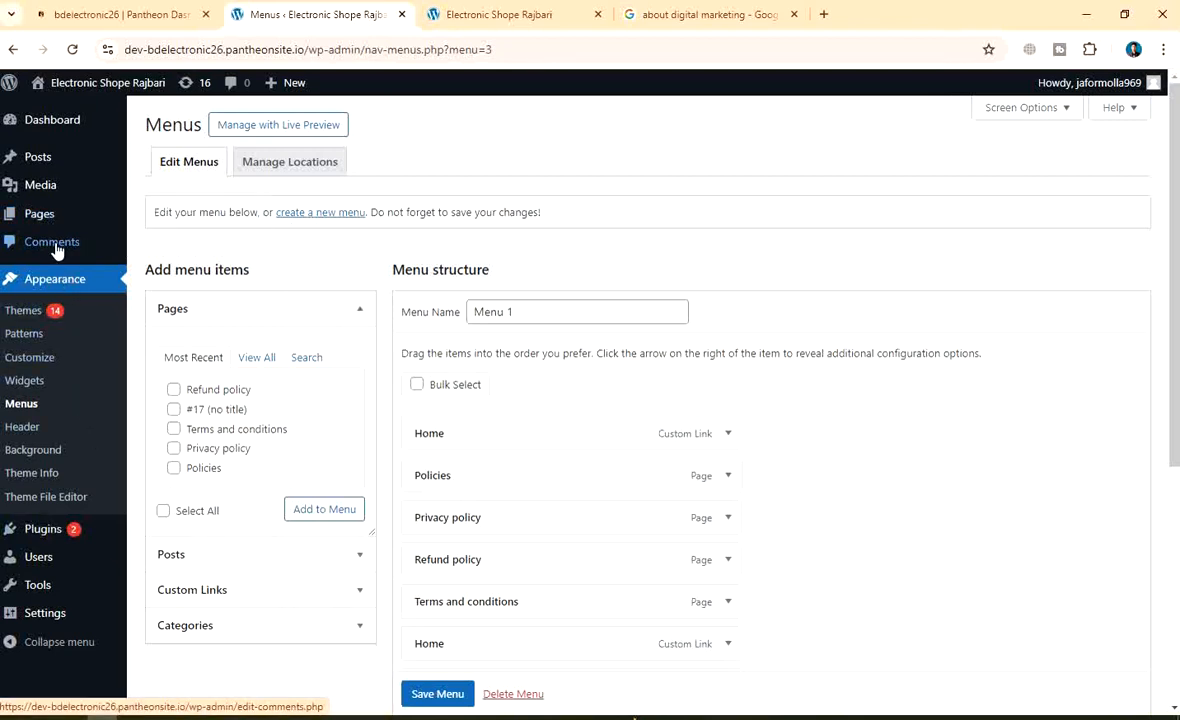
{"action": "left_click", "coordinate": [24, 404]}
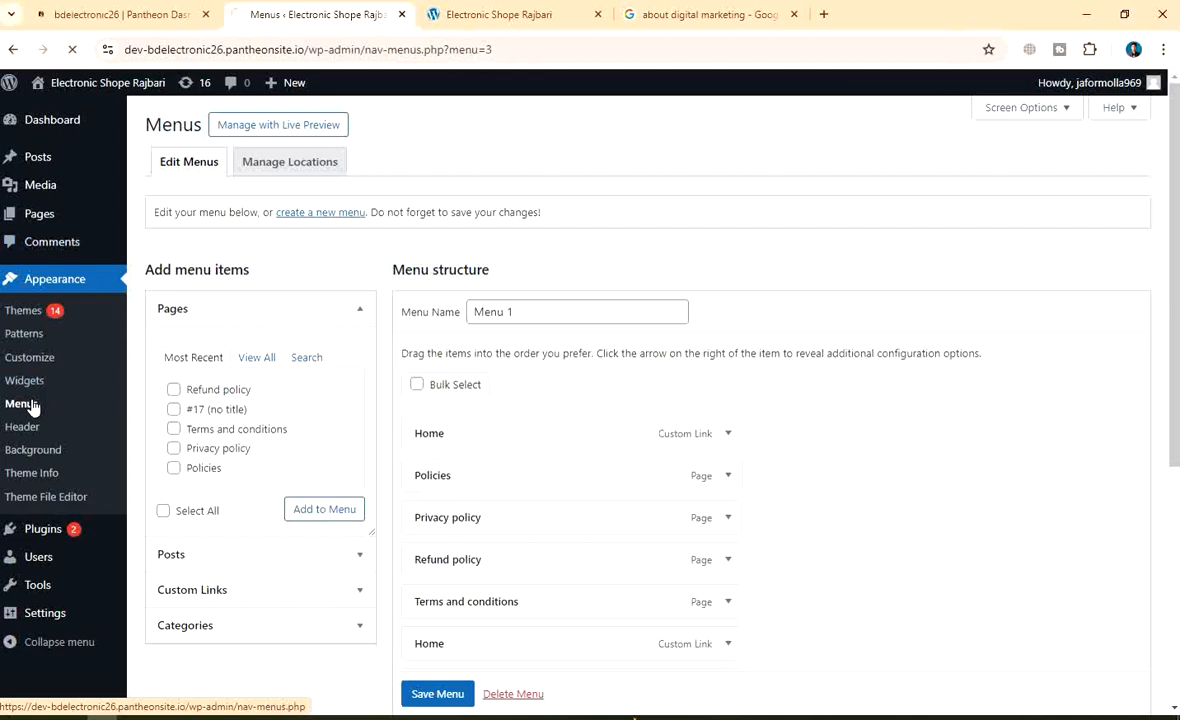
{"action": "scroll", "coordinate": [785, 376], "scroll_direction": "down", "scroll_amount": 4}
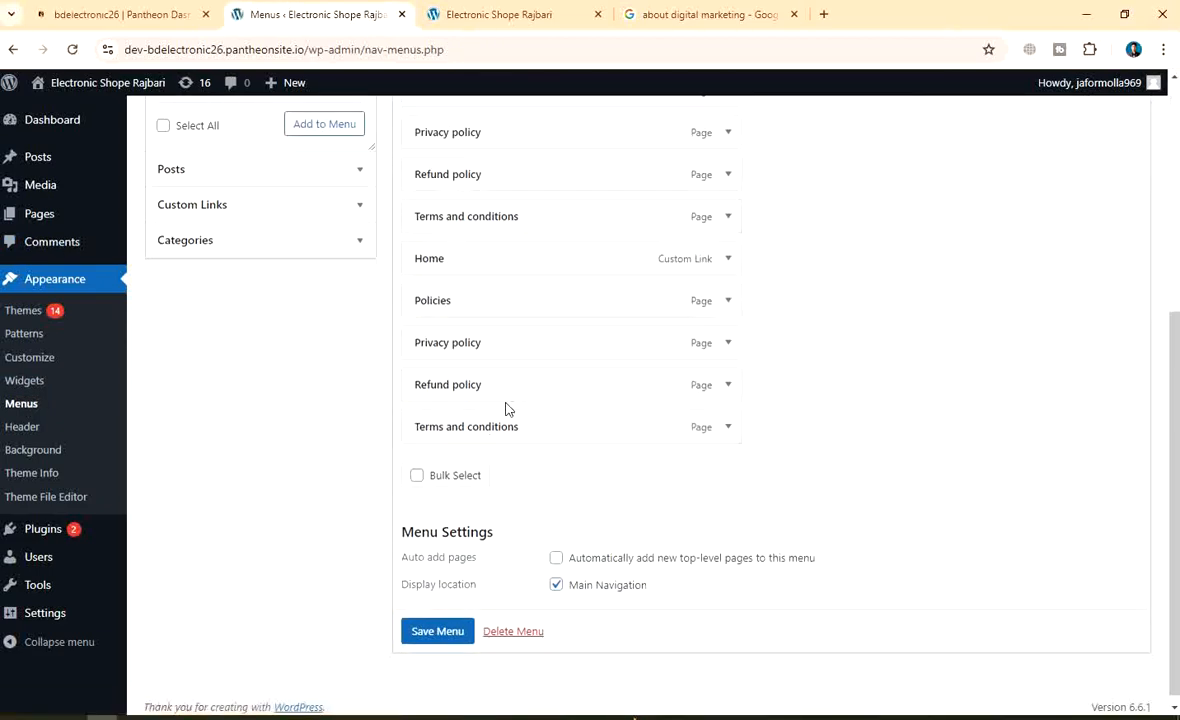
{"action": "scroll", "coordinate": [506, 408], "scroll_direction": "up", "scroll_amount": 4}
{"action": "scroll", "coordinate": [508, 408], "scroll_direction": "down", "scroll_amount": 4}
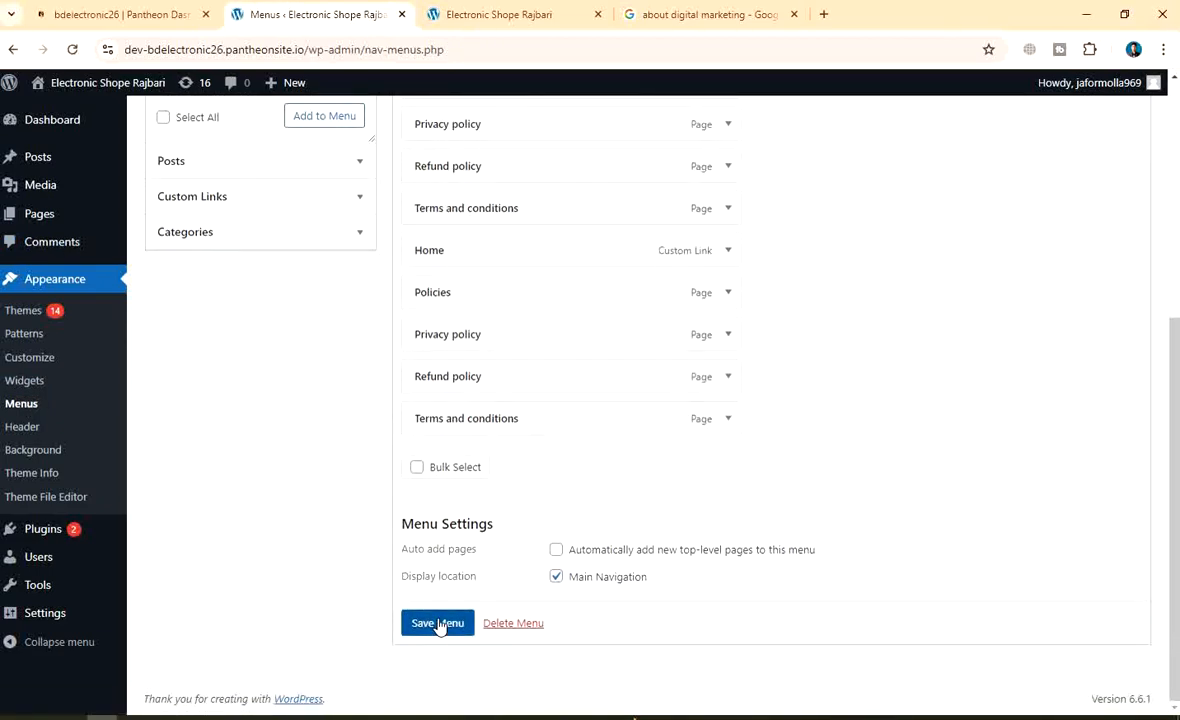
{"action": "scroll", "coordinate": [569, 427], "scroll_direction": "up", "scroll_amount": 2}
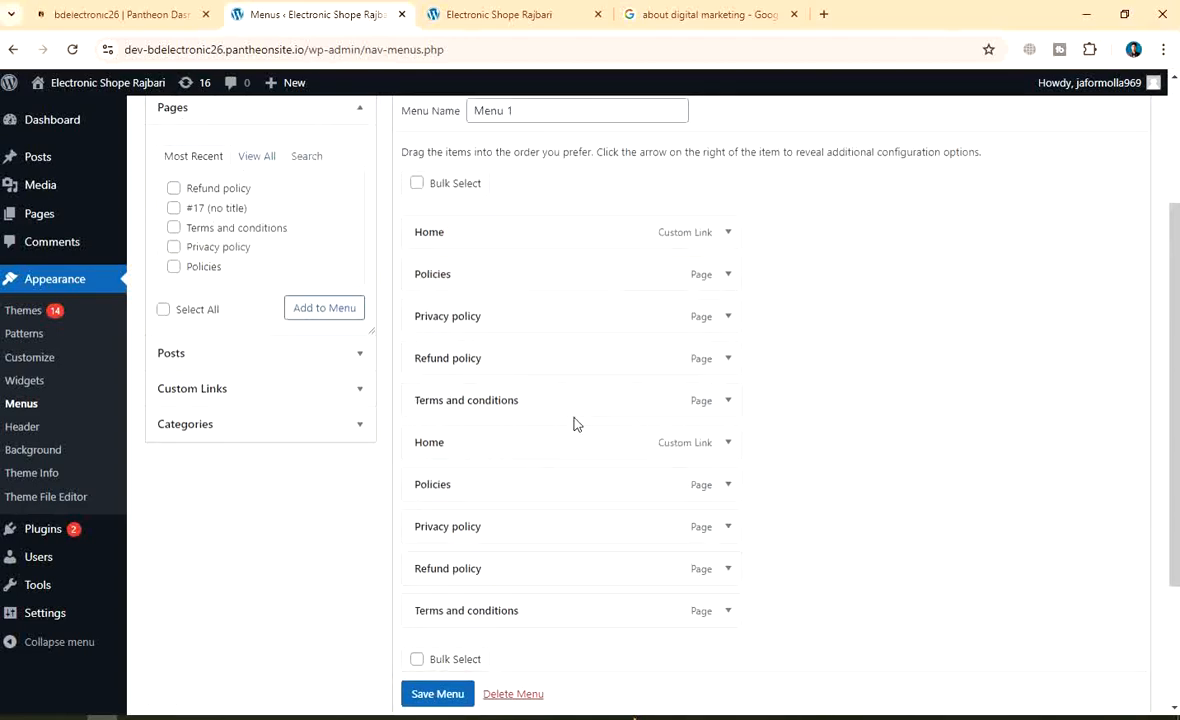
{"action": "scroll", "coordinate": [575, 423], "scroll_direction": "up", "scroll_amount": 2}
{"action": "scroll", "coordinate": [540, 421], "scroll_direction": "down", "scroll_amount": 4}
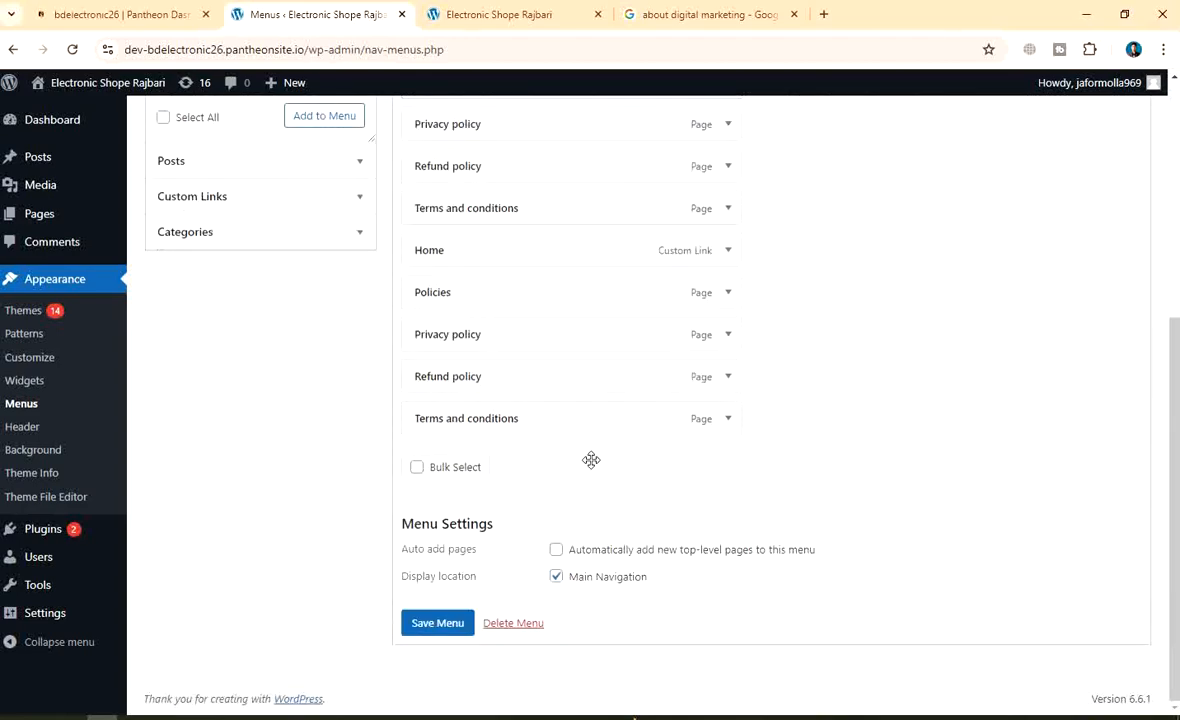
{"action": "scroll", "coordinate": [591, 459], "scroll_direction": "up", "scroll_amount": 4}
{"action": "left_click", "coordinate": [73, 49]}
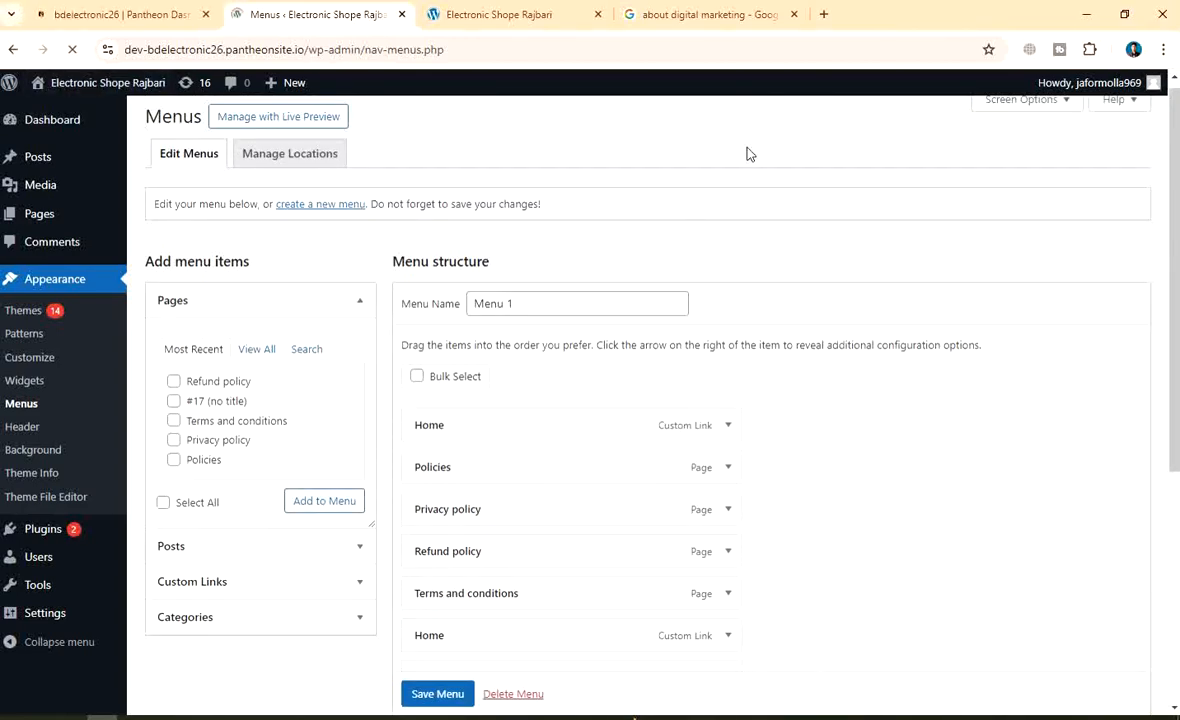
{"action": "scroll", "coordinate": [855, 323], "scroll_direction": "down", "scroll_amount": 4}
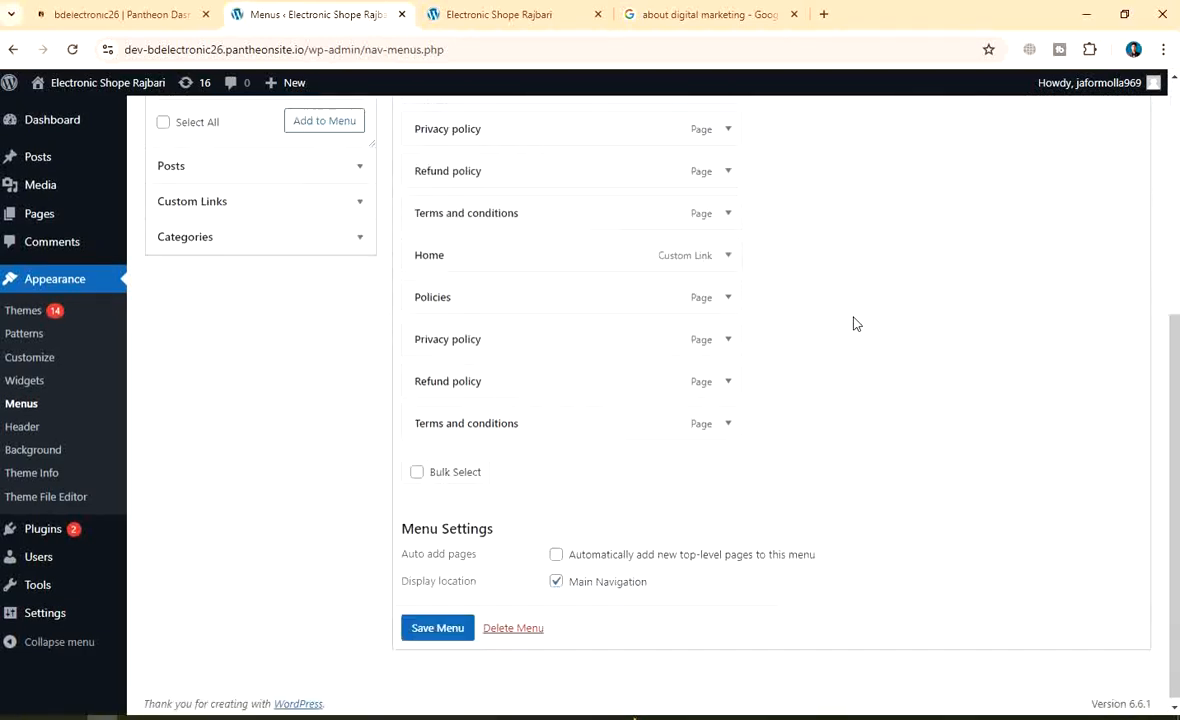
{"action": "scroll", "coordinate": [855, 323], "scroll_direction": "up", "scroll_amount": 2}
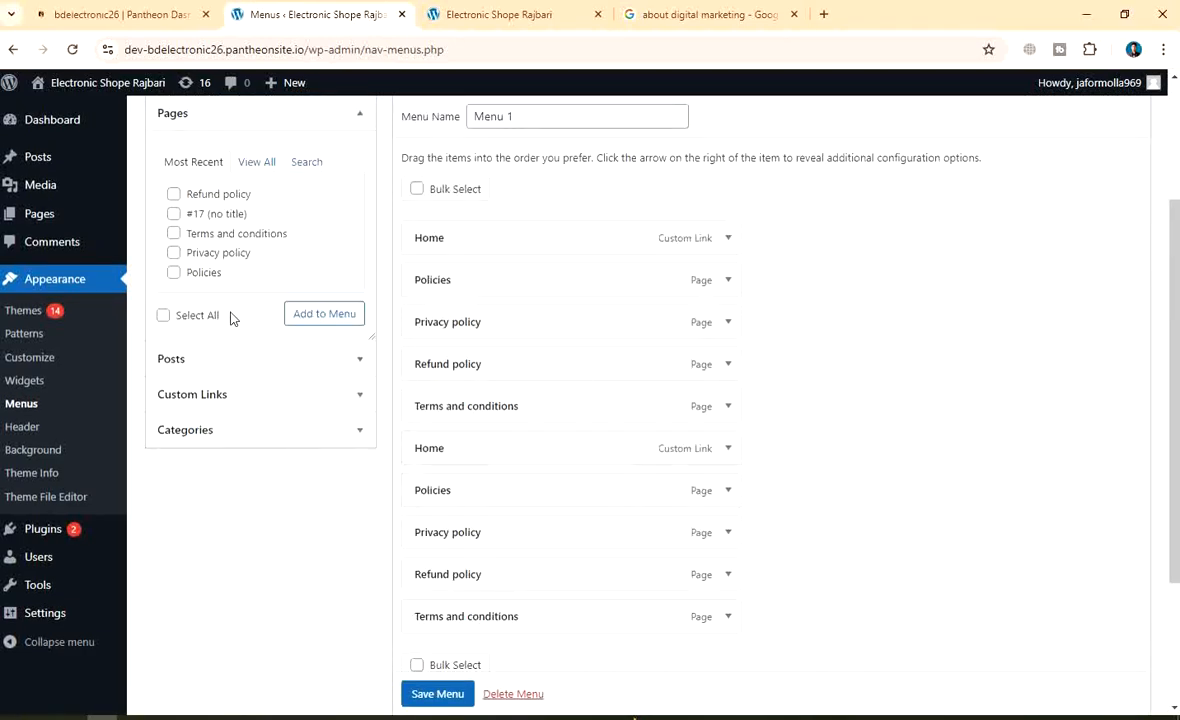
{"action": "scroll", "coordinate": [230, 318], "scroll_direction": "up", "scroll_amount": 2}
Remove the second Home, Policies, Privacy policy, Refund policy and Terms and conditions items
{"action": "left_click", "coordinate": [259, 359]}
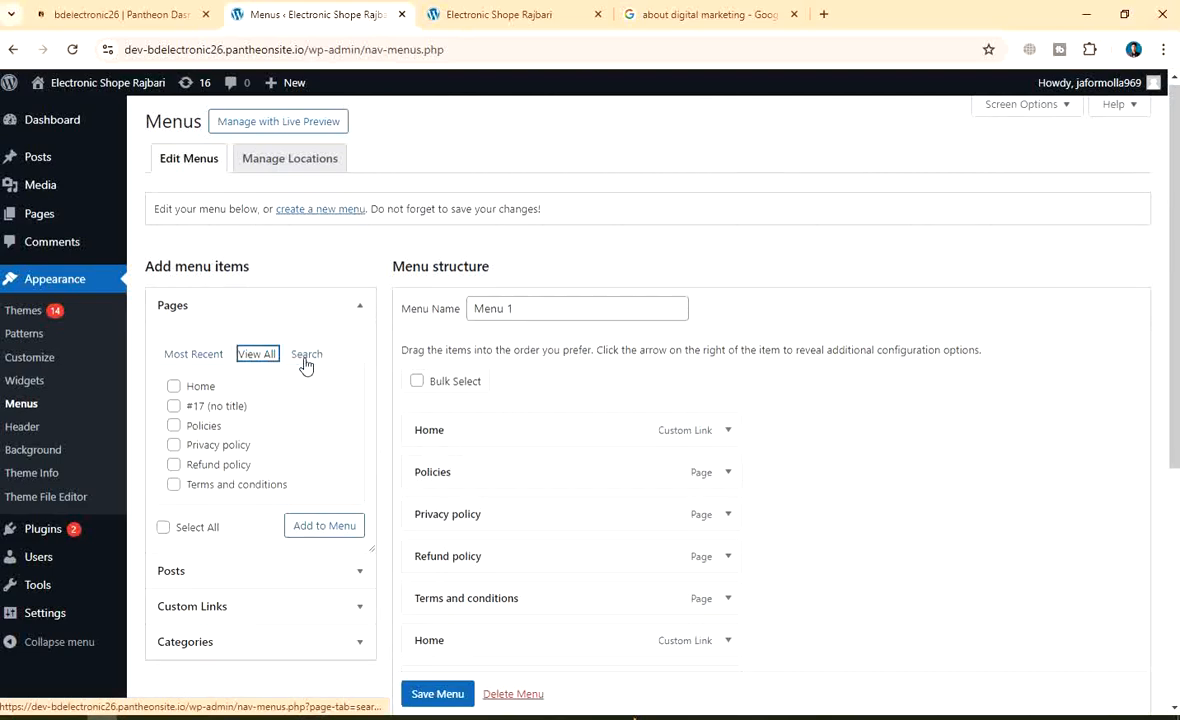
{"action": "left_click", "coordinate": [307, 357]}
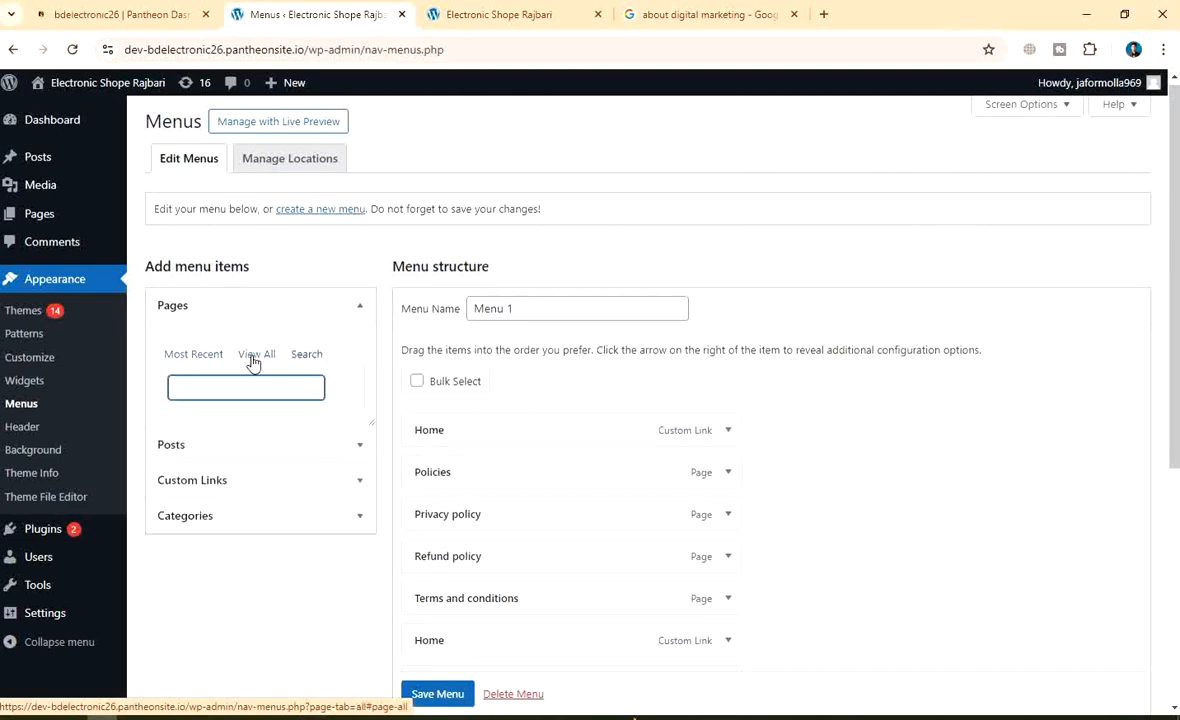
{"action": "scroll", "coordinate": [700, 450], "scroll_direction": "down", "scroll_amount": 4}
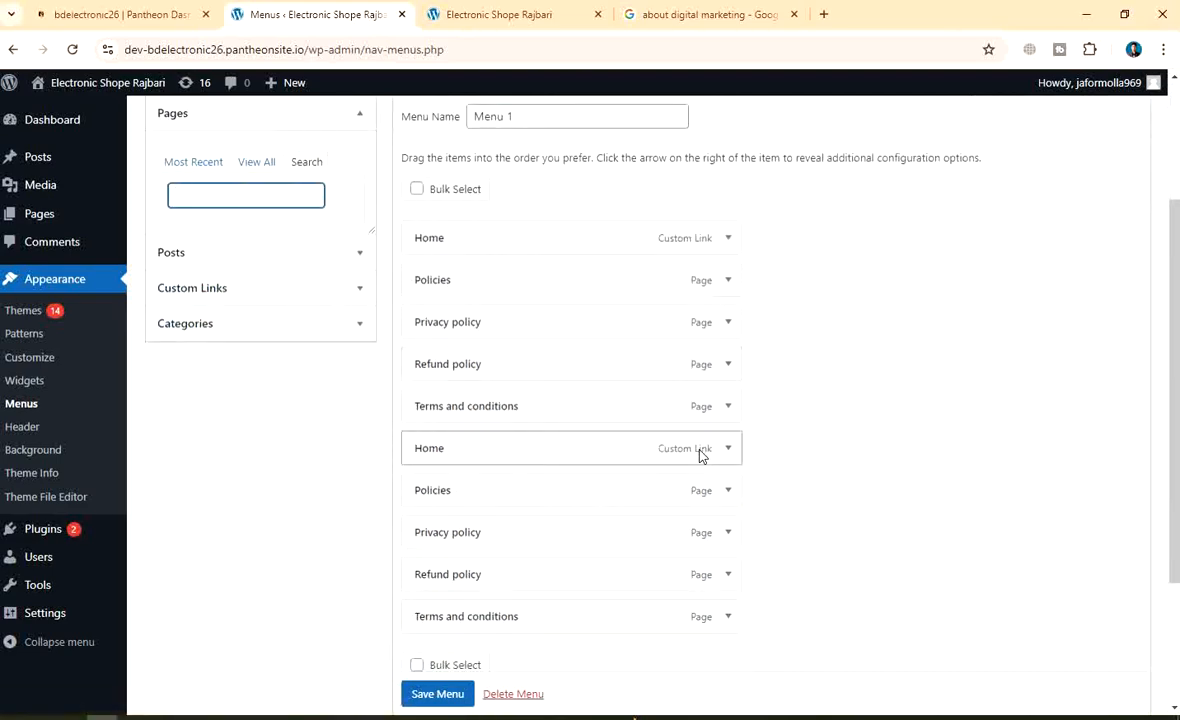
{"action": "left_click", "coordinate": [721, 260]}
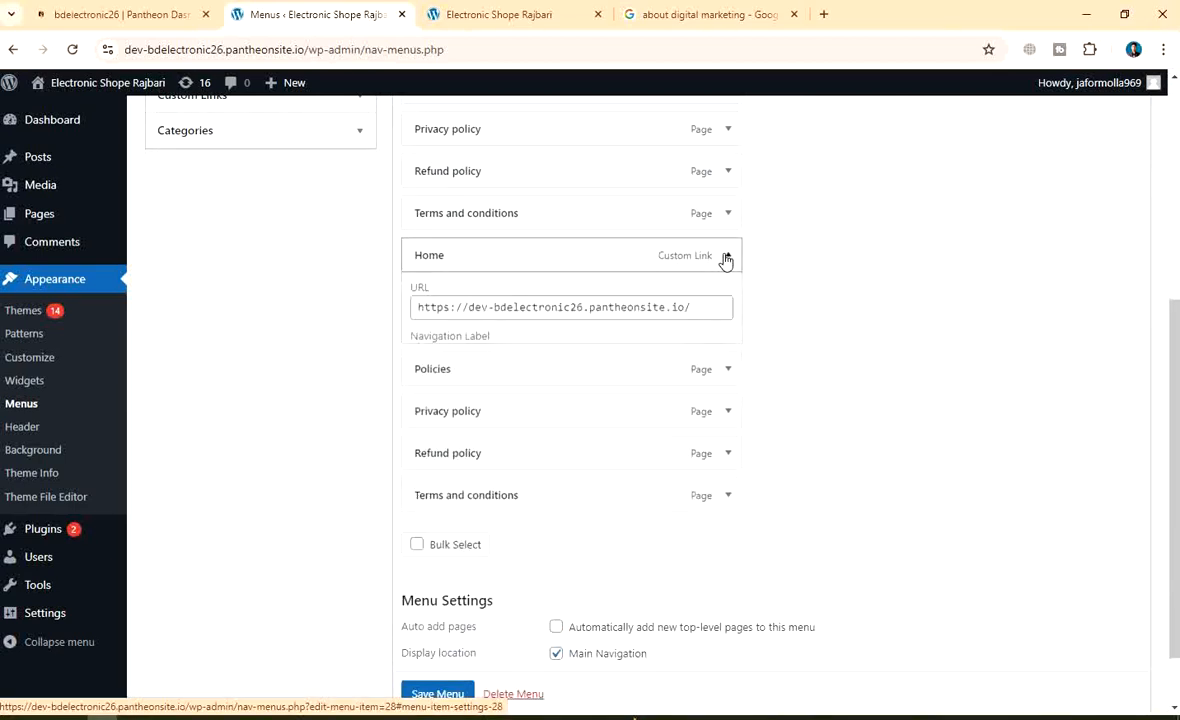
{"action": "left_click", "coordinate": [429, 419]}
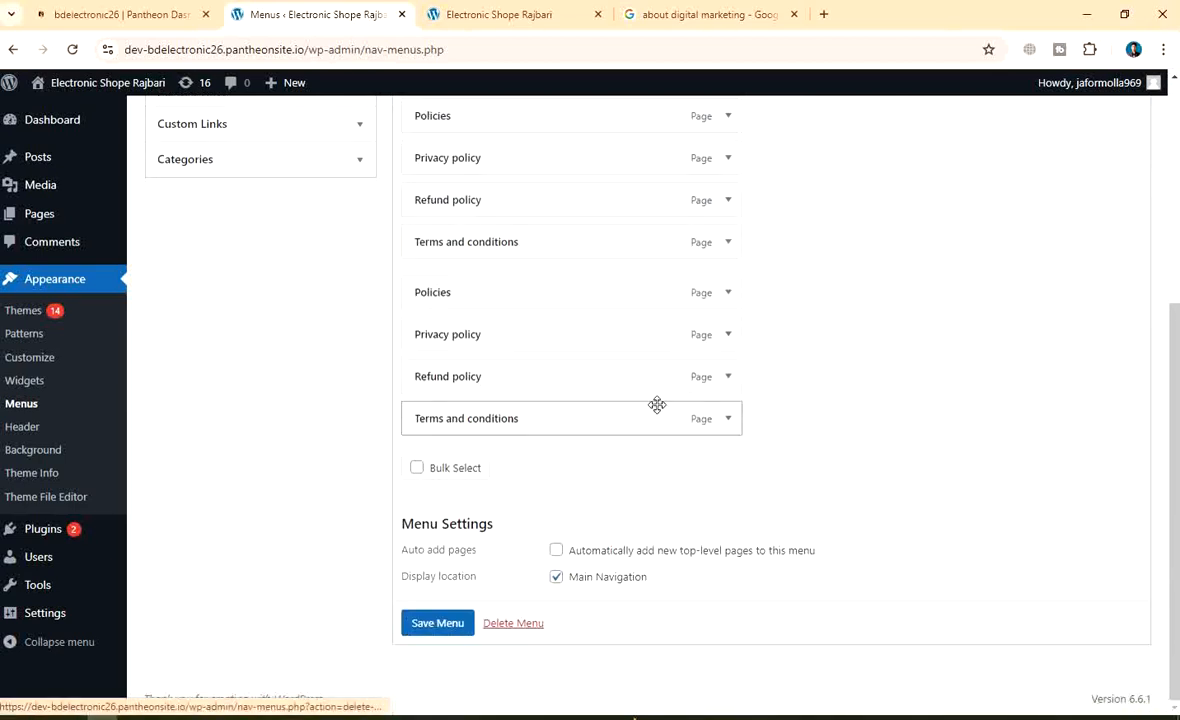
{"action": "left_click", "coordinate": [730, 299]}
{"action": "left_click", "coordinate": [426, 444]}
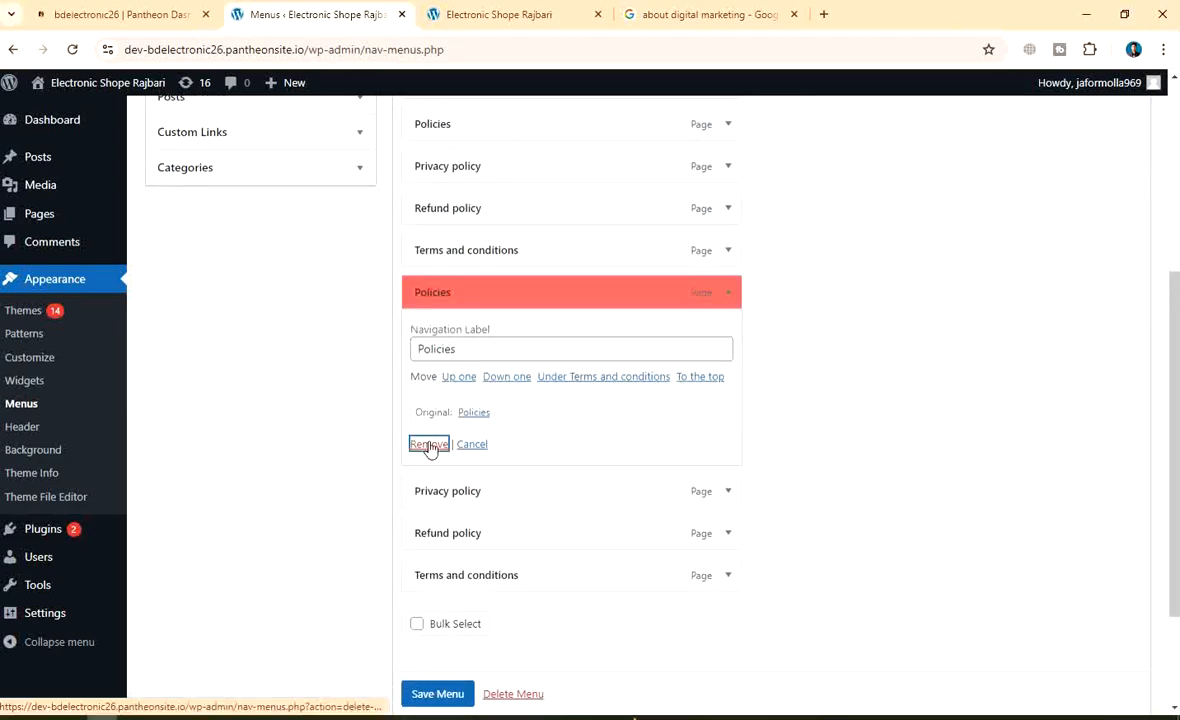
{"action": "left_click", "coordinate": [727, 337]}
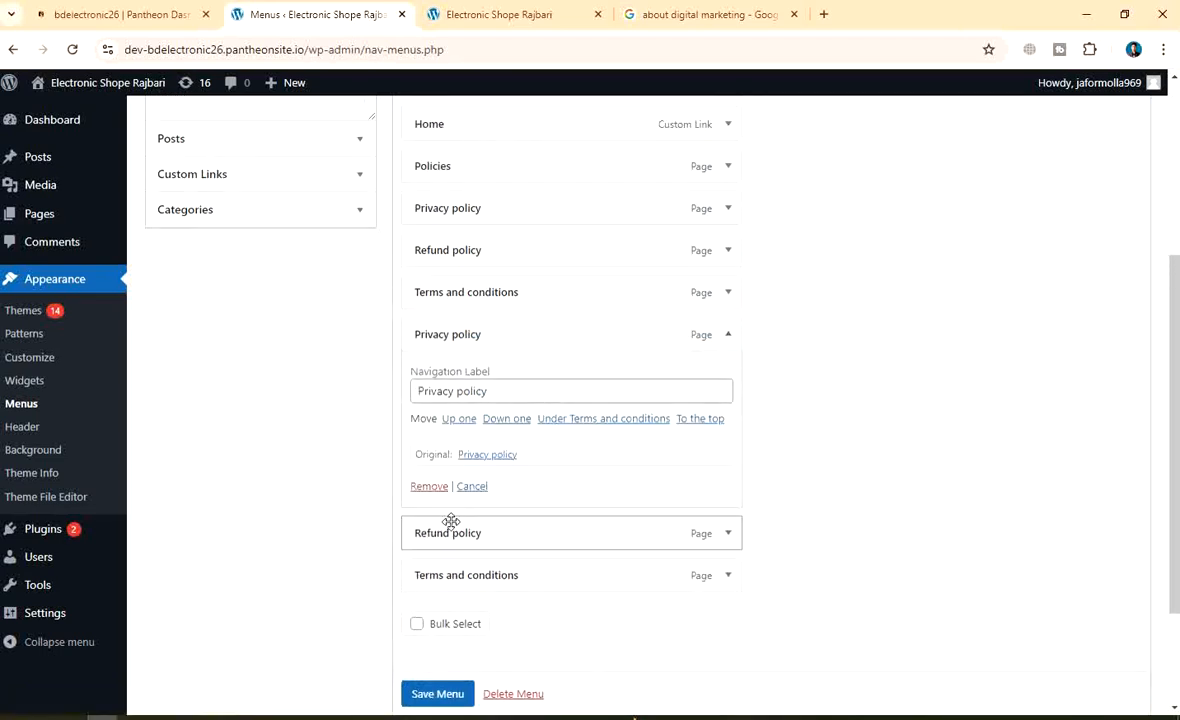
{"action": "left_click", "coordinate": [431, 489]}
{"action": "left_click", "coordinate": [730, 375]}
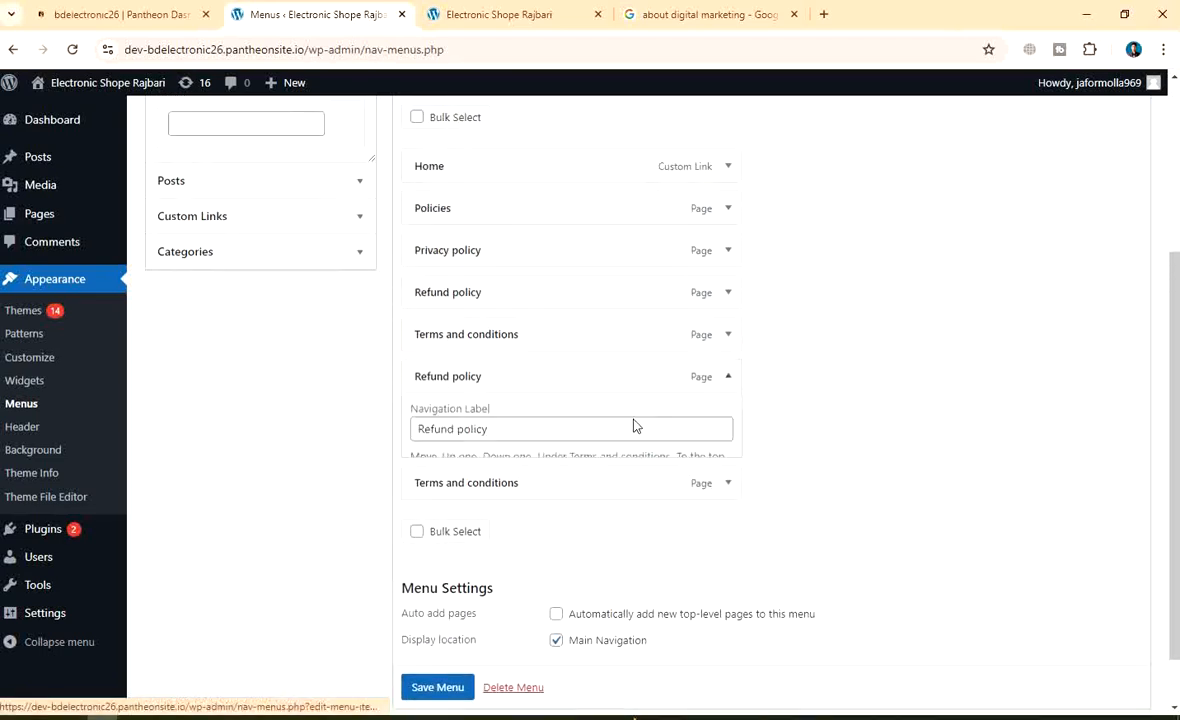
{"action": "left_click", "coordinate": [428, 528]}
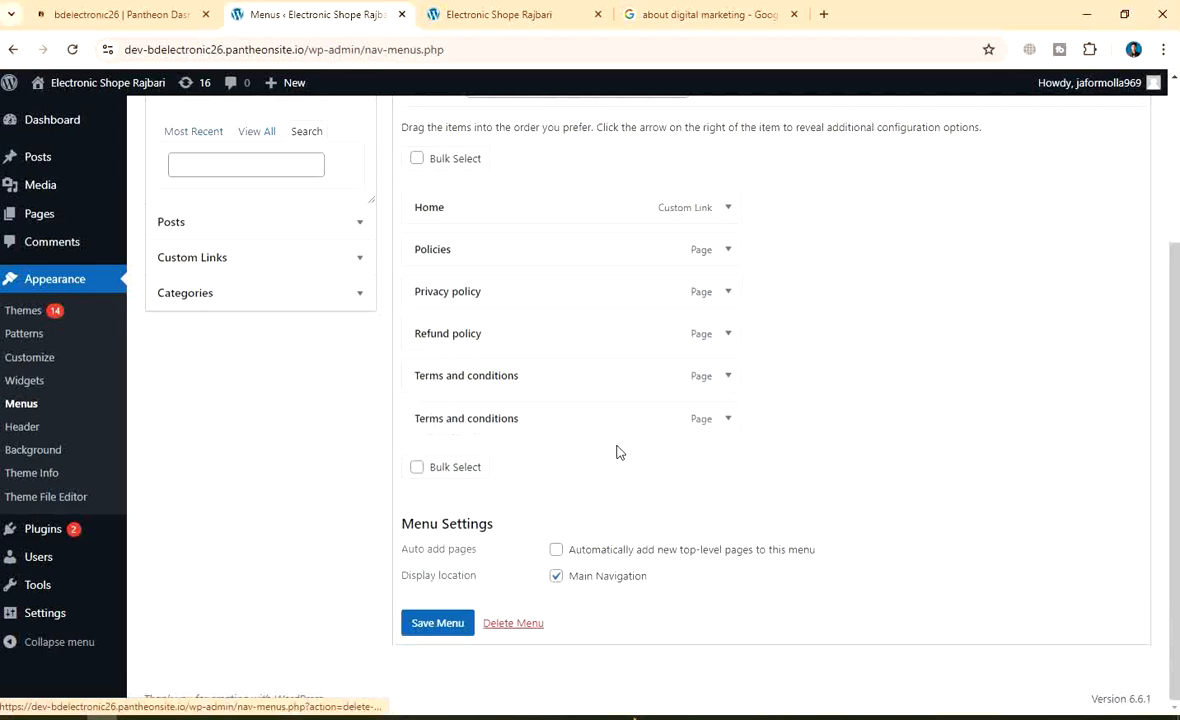
{"action": "left_click", "coordinate": [727, 419]}
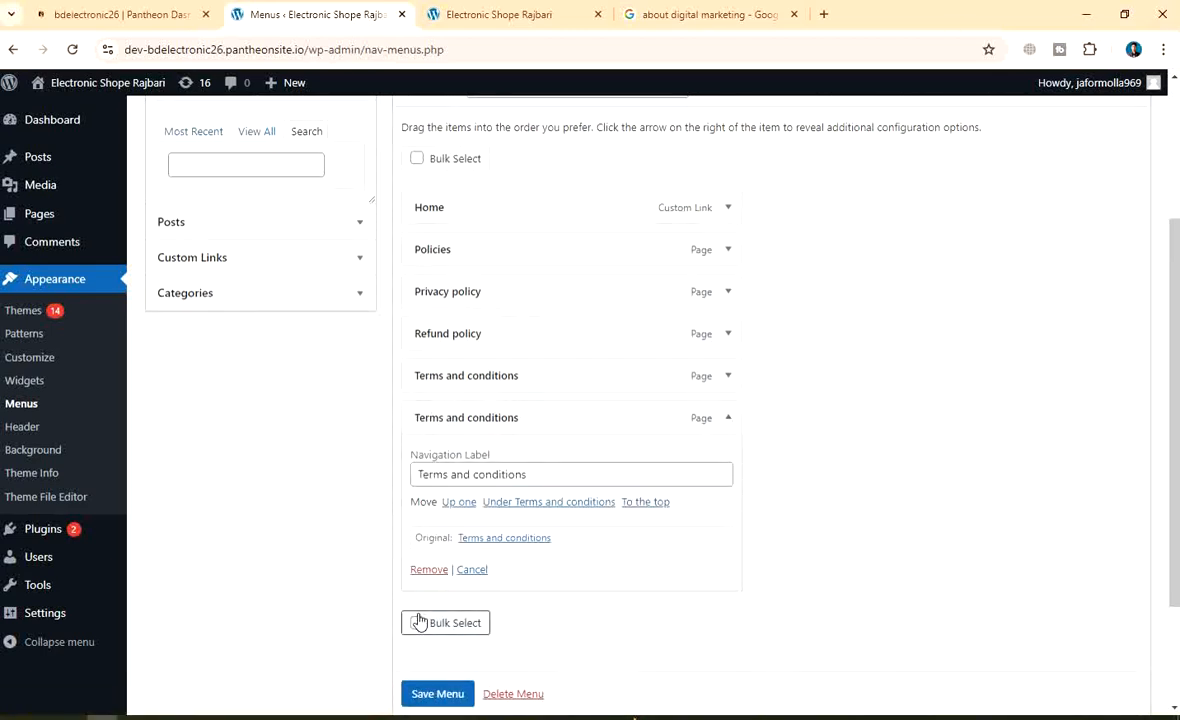
{"action": "left_click", "coordinate": [429, 570]}
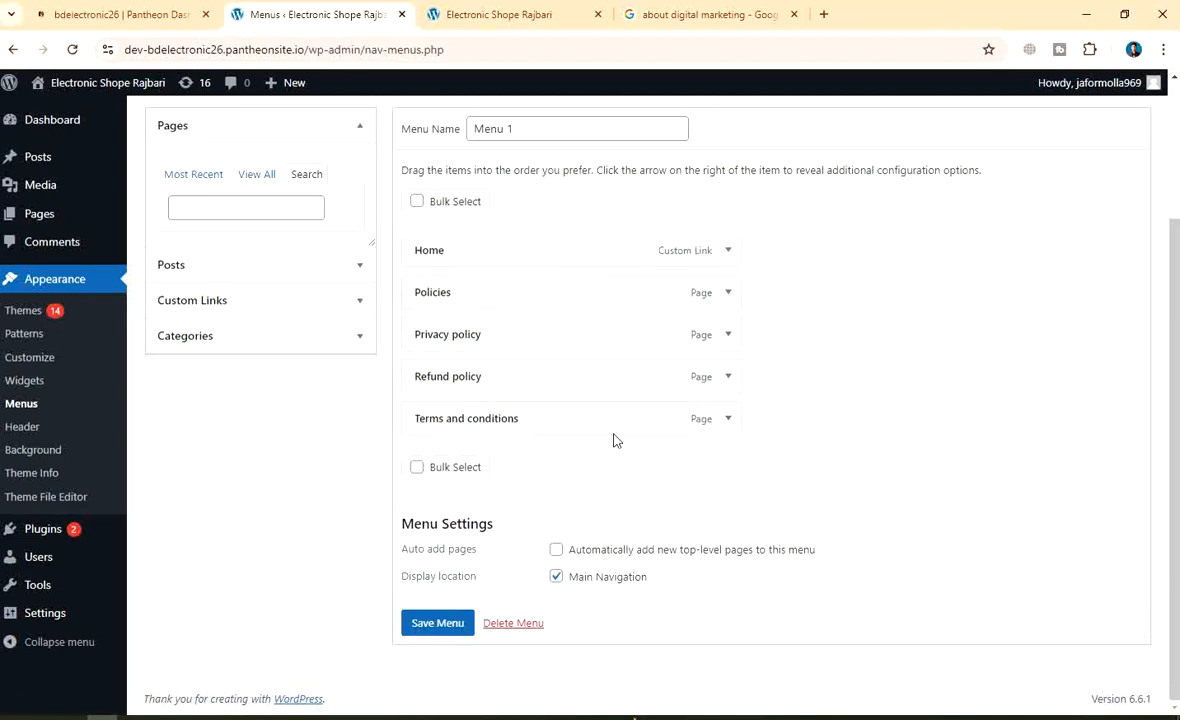
Save Menu 1, reload the page and save it again
{"action": "left_click", "coordinate": [440, 622]}
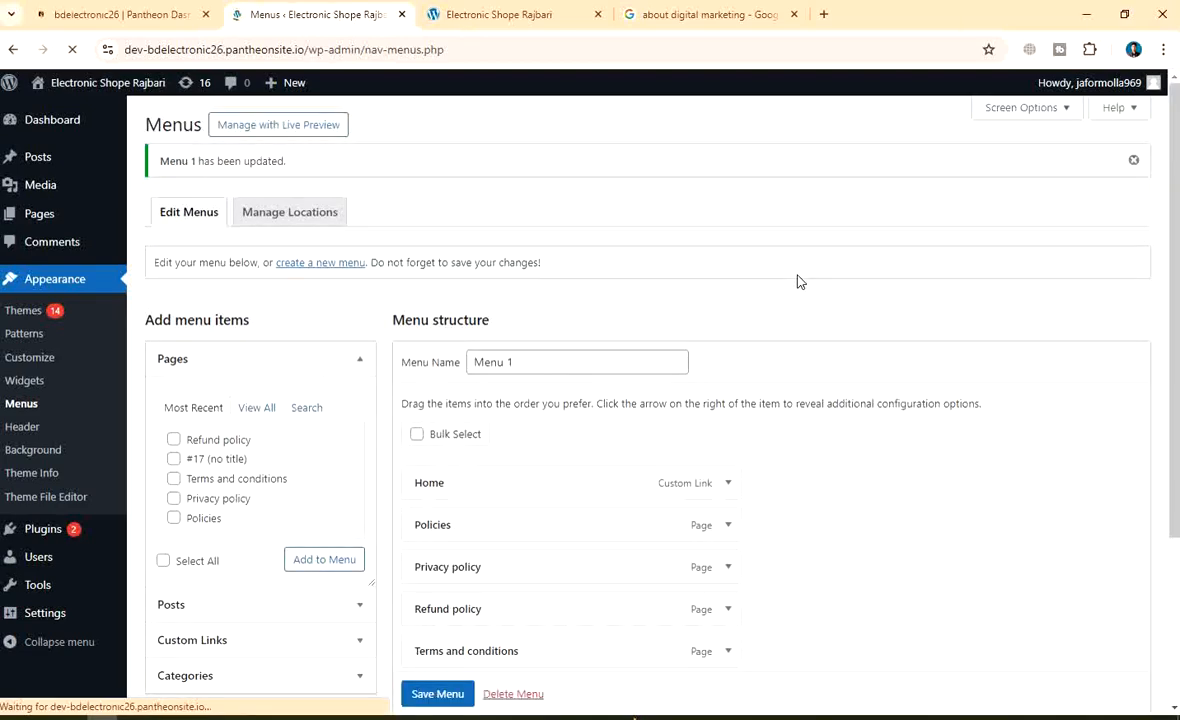
{"action": "scroll", "coordinate": [632, 440], "scroll_direction": "down", "scroll_amount": 3}
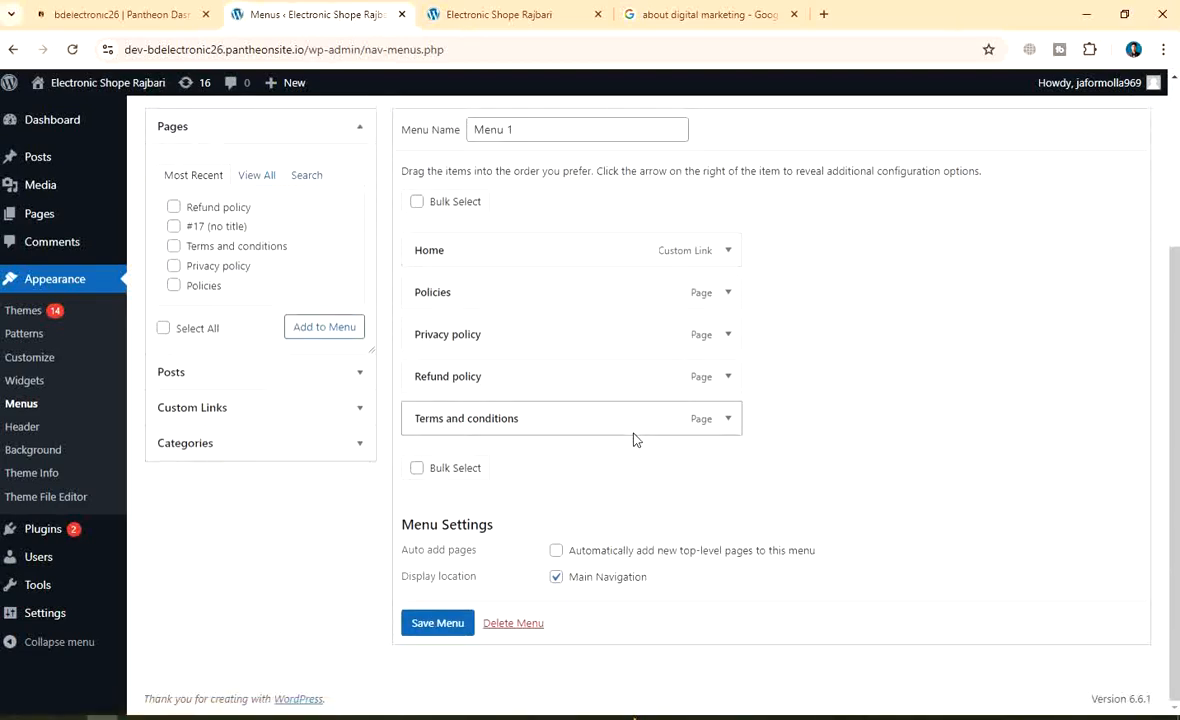
{"action": "left_click", "coordinate": [72, 49]}
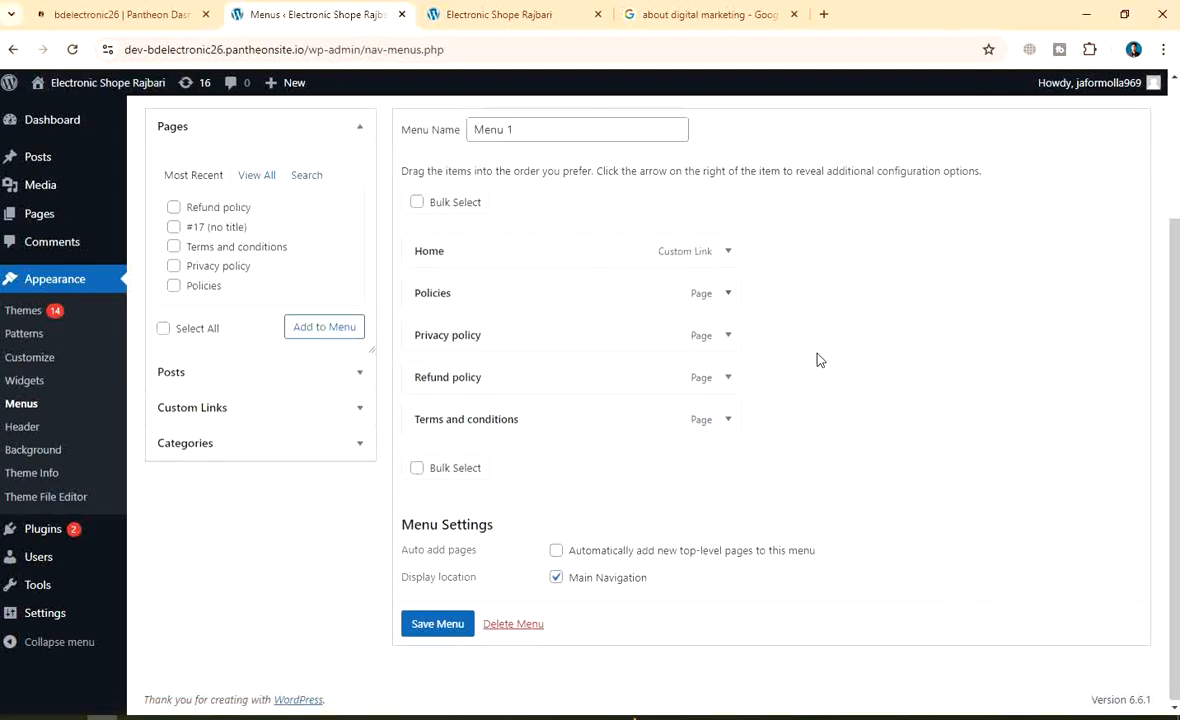
{"action": "left_click", "coordinate": [437, 624]}
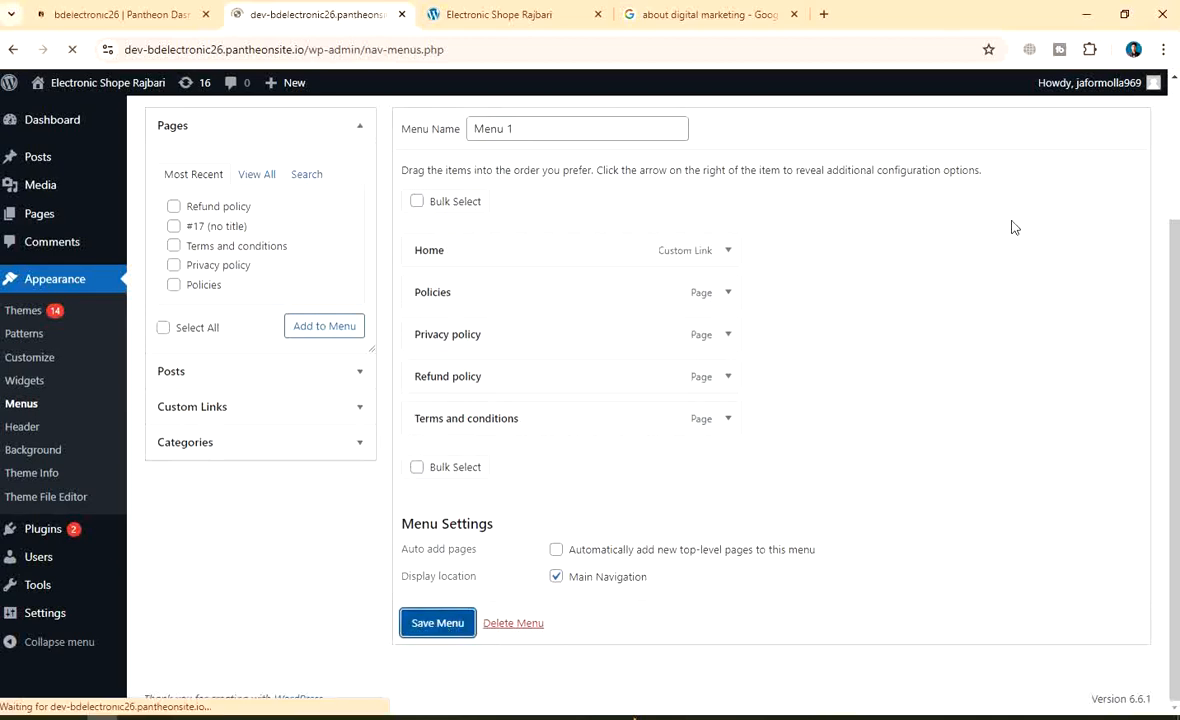
{"action": "scroll", "coordinate": [698, 327], "scroll_direction": "down", "scroll_amount": 3}
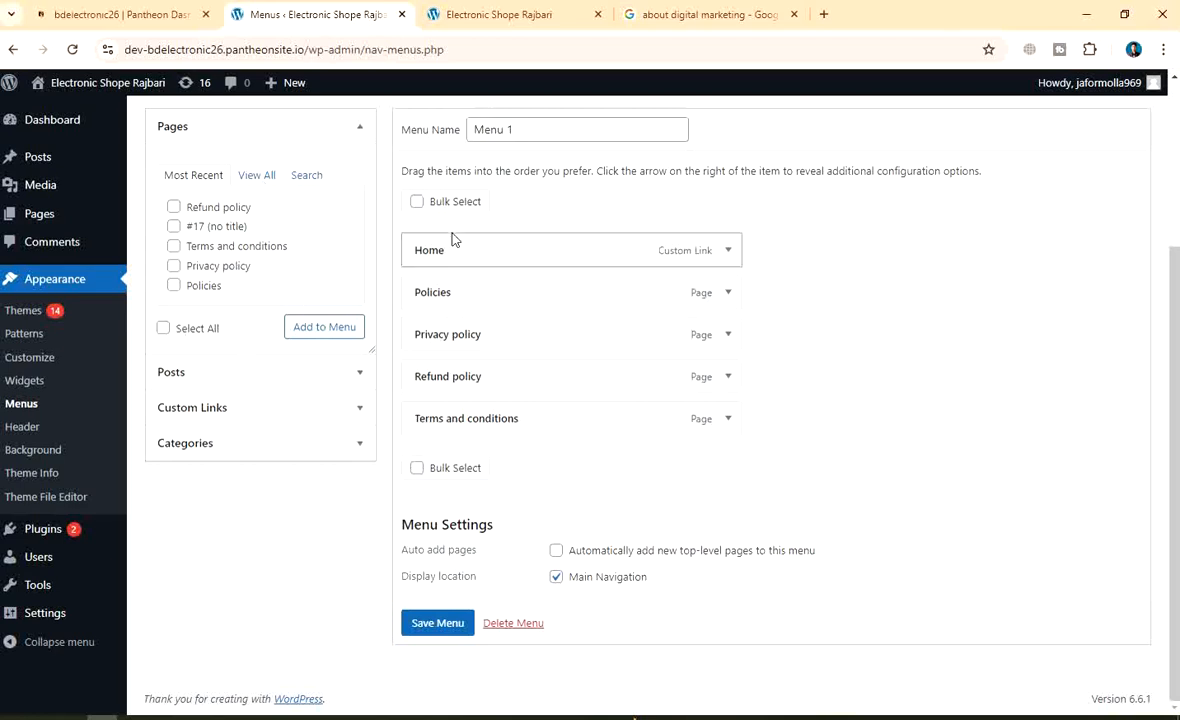
{"action": "scroll", "coordinate": [450, 236], "scroll_direction": "up", "scroll_amount": 3}
Replace the menu name with 'Main menu' and save the menu
{"action": "left_click", "coordinate": [533, 361]}
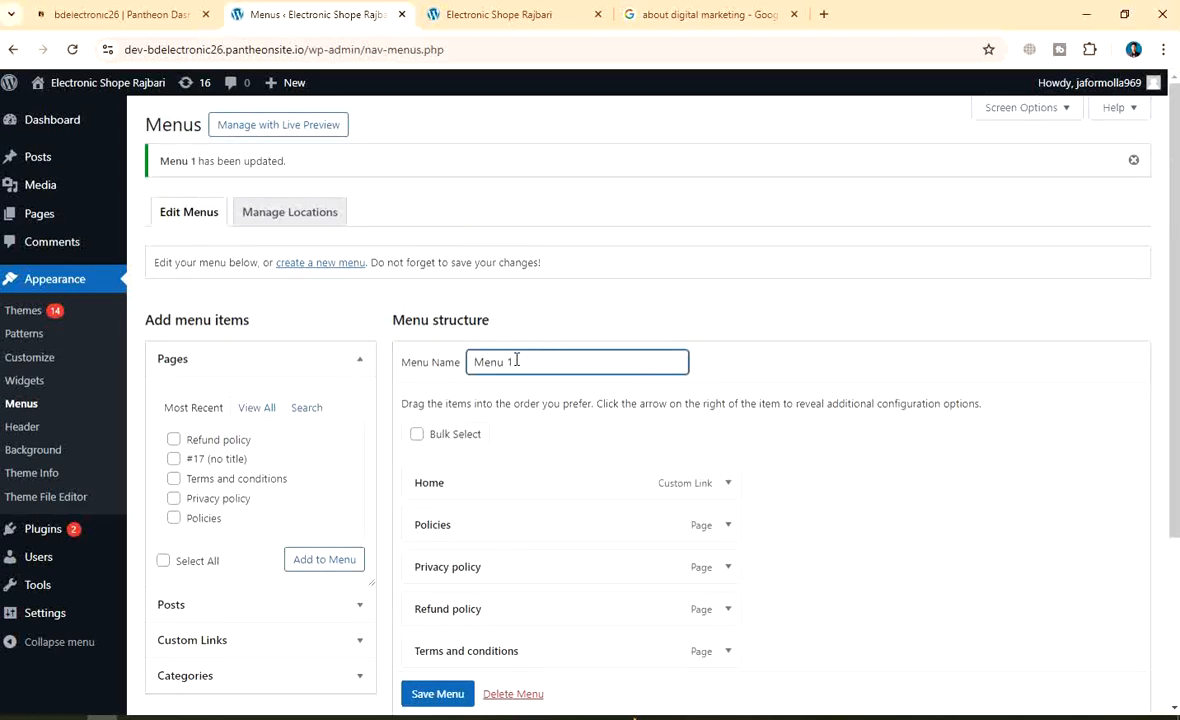
{"action": "key", "text": "BackSpace"}
{"action": "key", "text": "BackSpace"}
{"action": "key", "text": "BackSpace"}
{"action": "key", "text": "BackSpace"}
{"action": "key", "text": "BackSpace"}
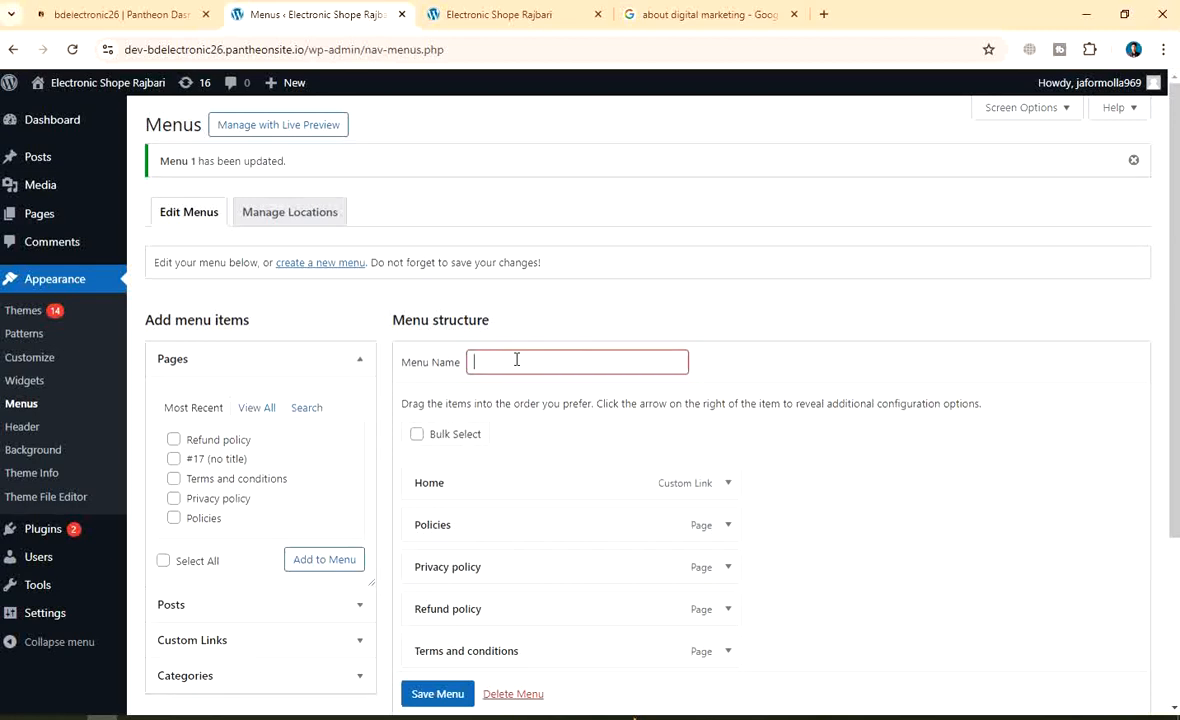
{"action": "type", "text": "Main "}
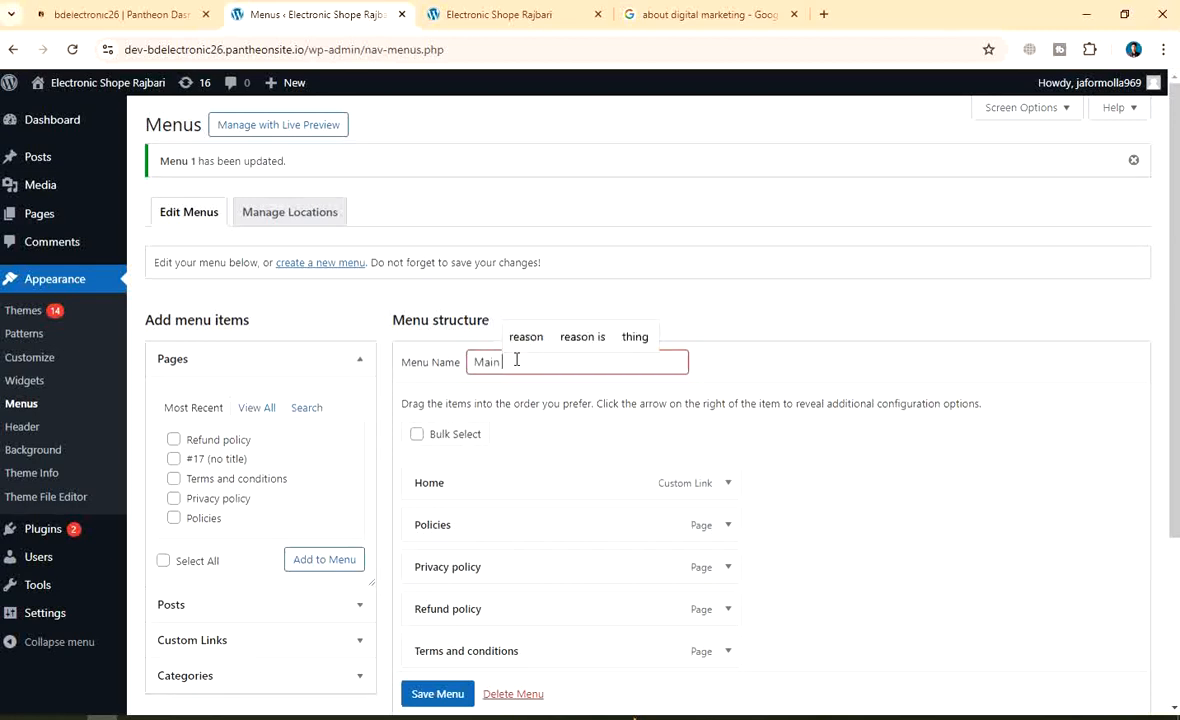
{"action": "type", "text": "menu"}
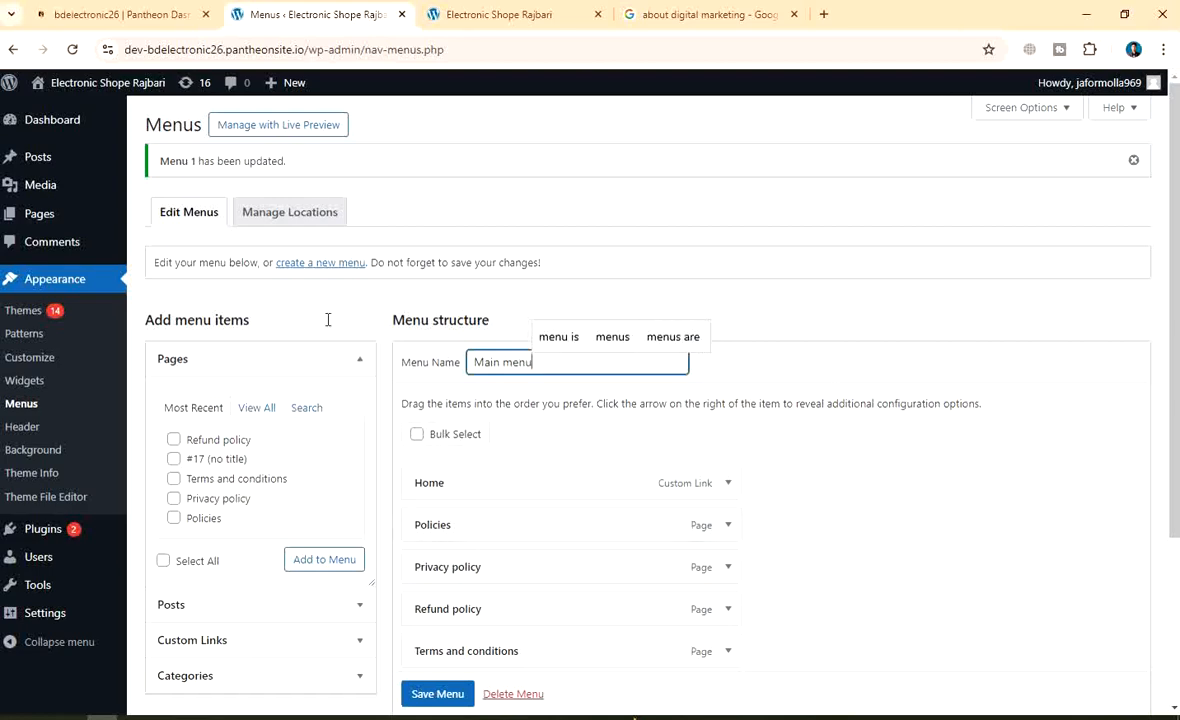
{"action": "scroll", "coordinate": [823, 380], "scroll_direction": "down", "scroll_amount": 3}
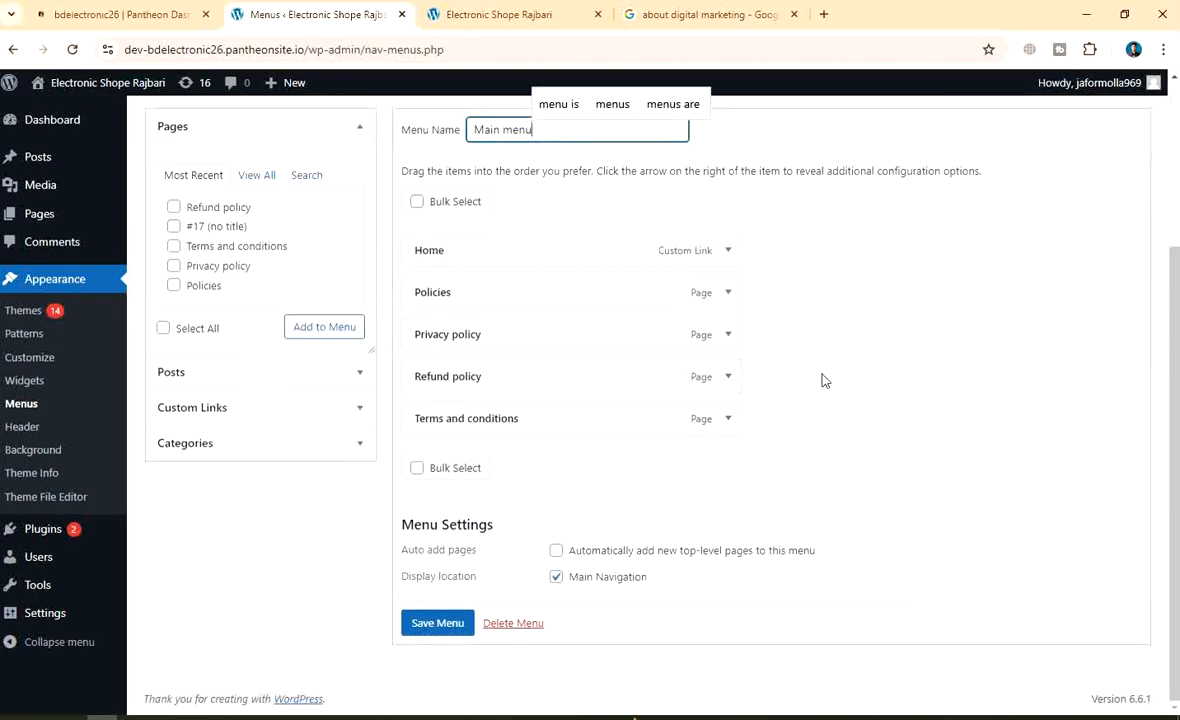
{"action": "left_click", "coordinate": [428, 626]}
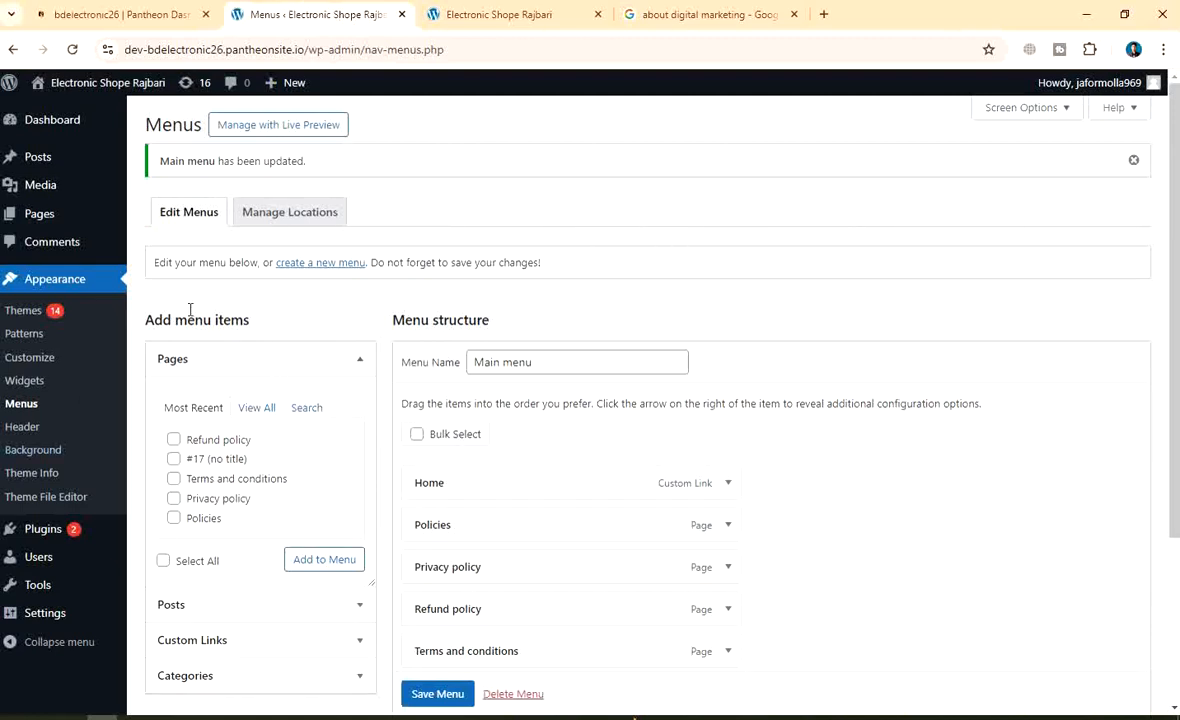
{"action": "left_click", "coordinate": [328, 265]}
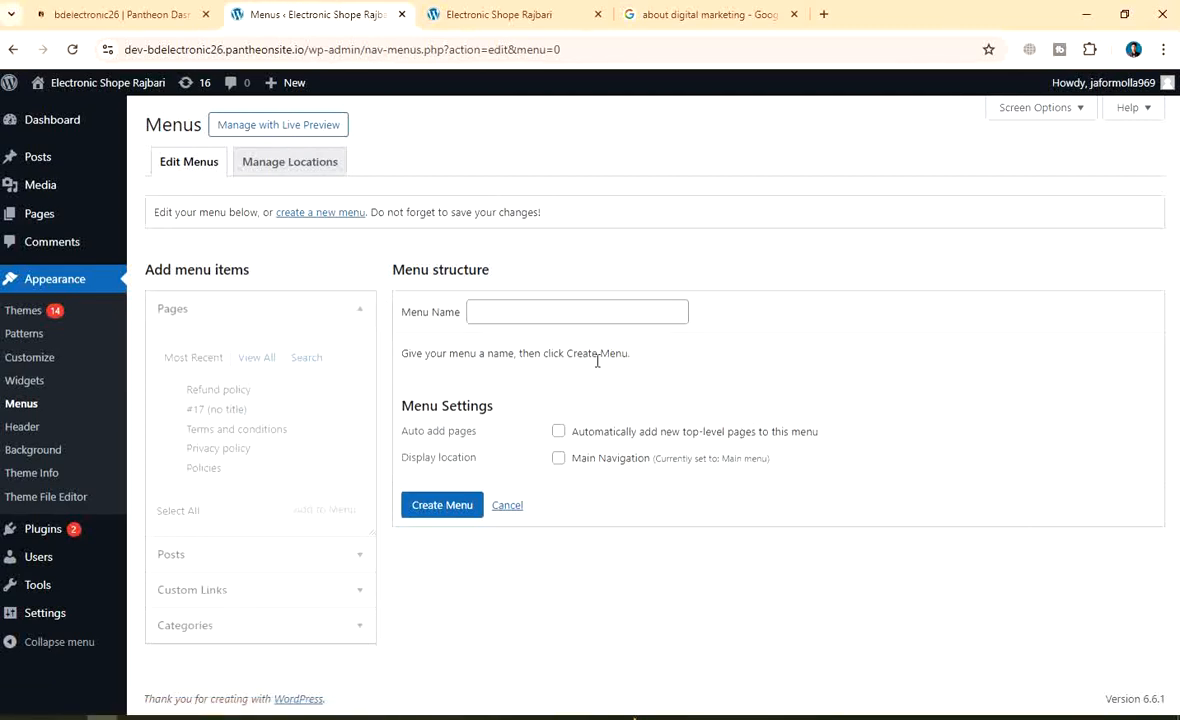
Switch back to editing Main menu, expand its Categories panel, then go to Themes
{"action": "left_click", "coordinate": [544, 314]}
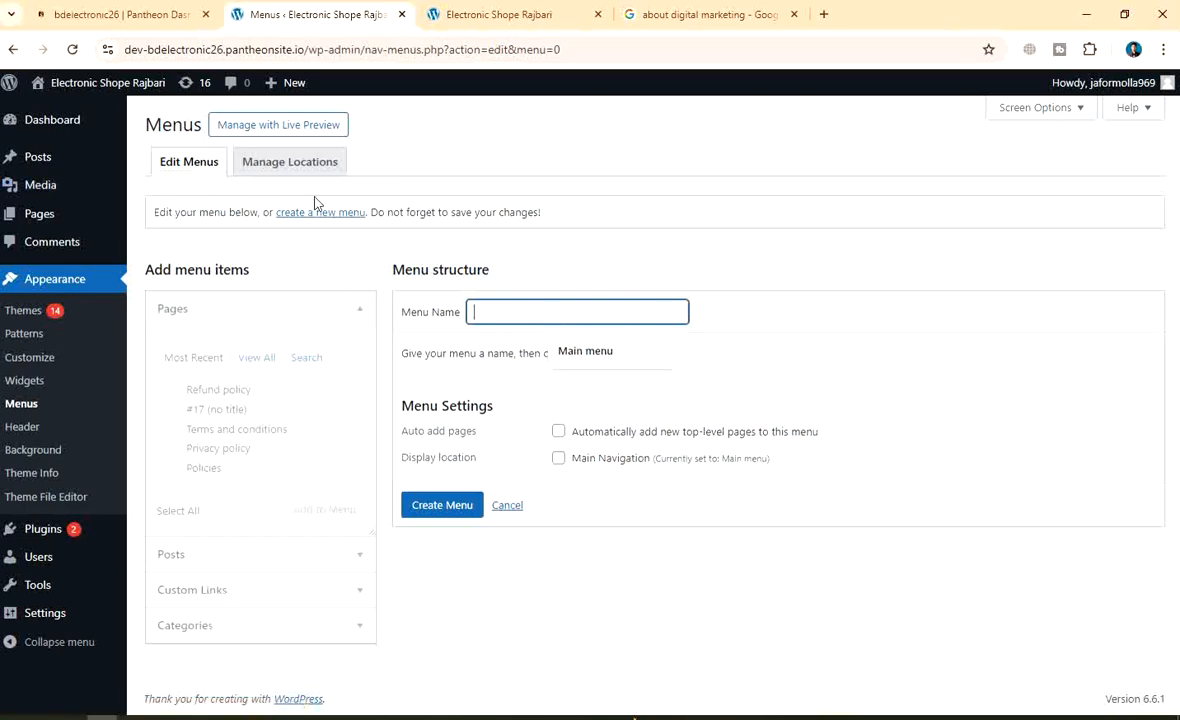
{"action": "left_click", "coordinate": [180, 170]}
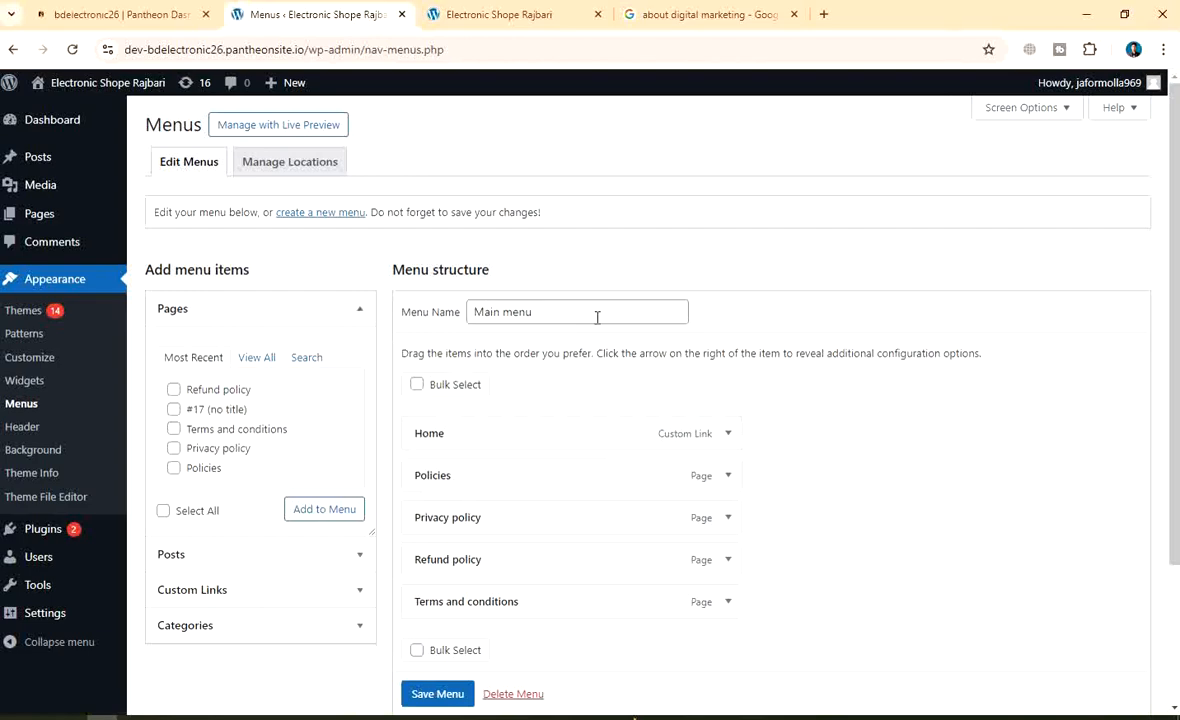
{"action": "scroll", "coordinate": [570, 385], "scroll_direction": "down", "scroll_amount": 3}
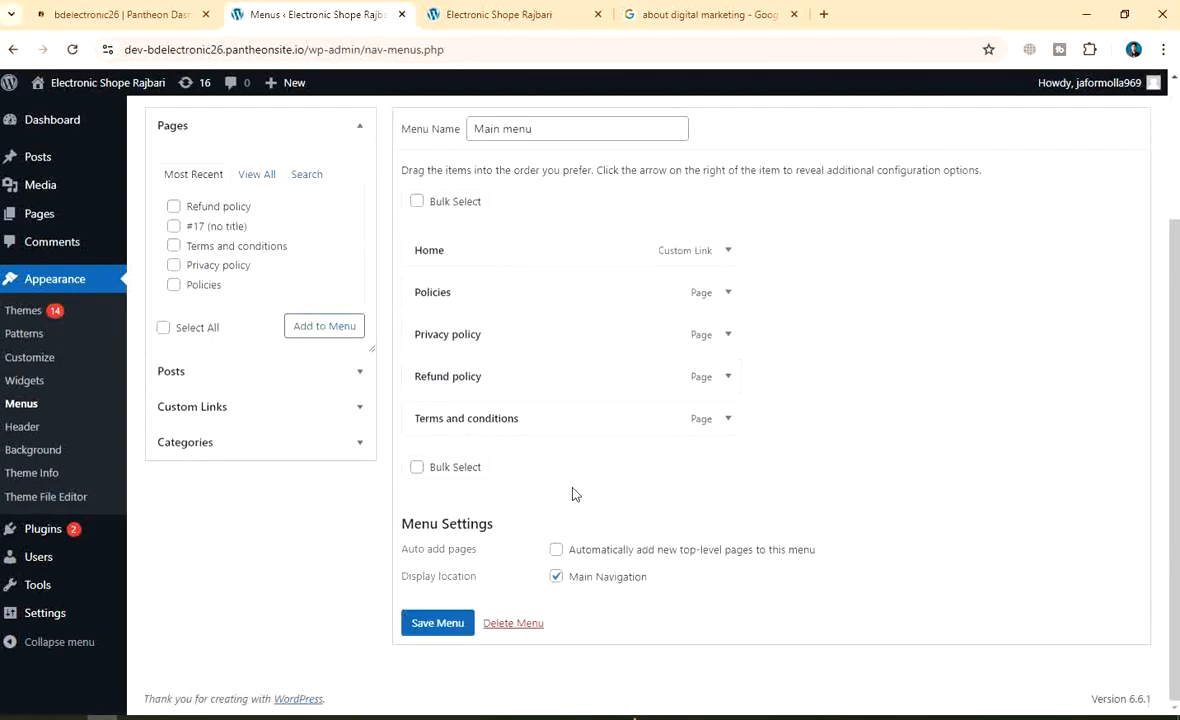
{"action": "scroll", "coordinate": [759, 435], "scroll_direction": "up", "scroll_amount": 3}
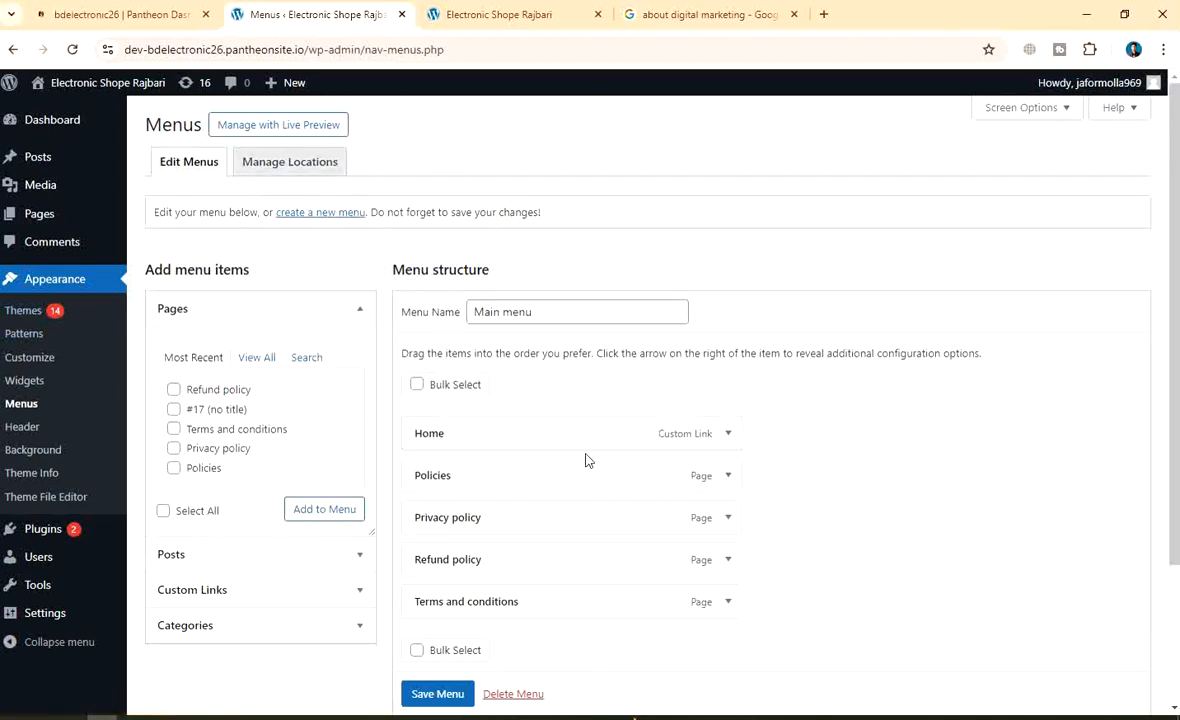
{"action": "left_click", "coordinate": [234, 627]}
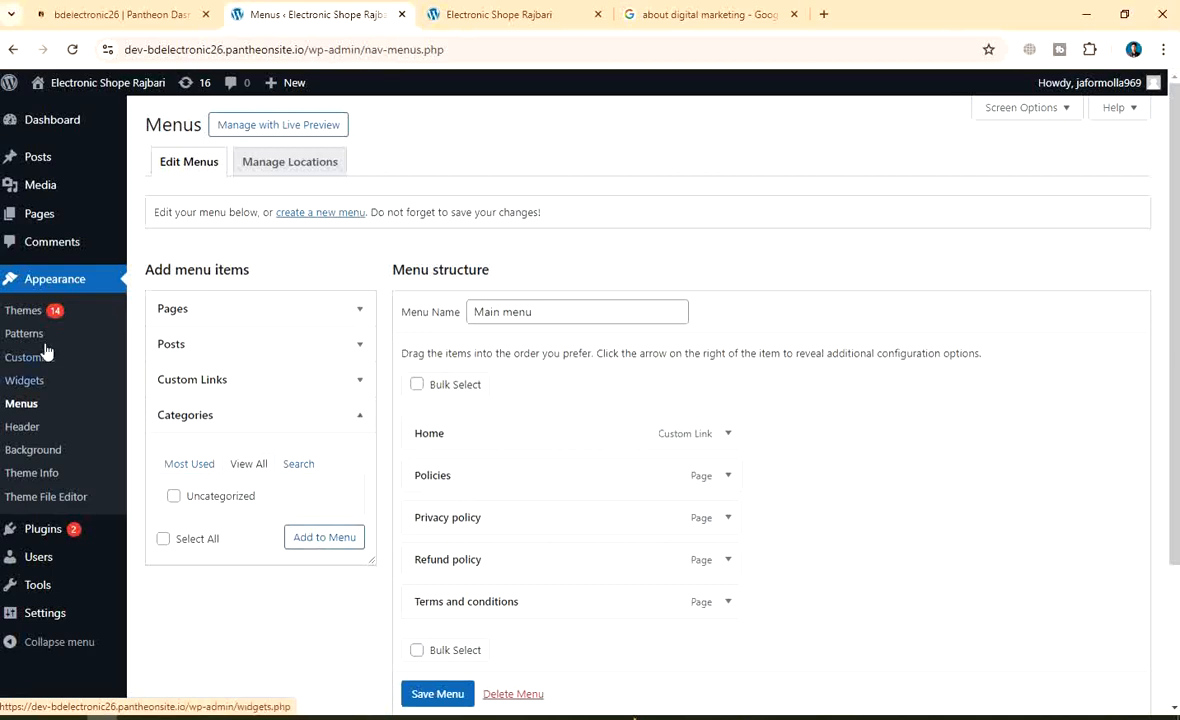
{"action": "left_click", "coordinate": [55, 281]}
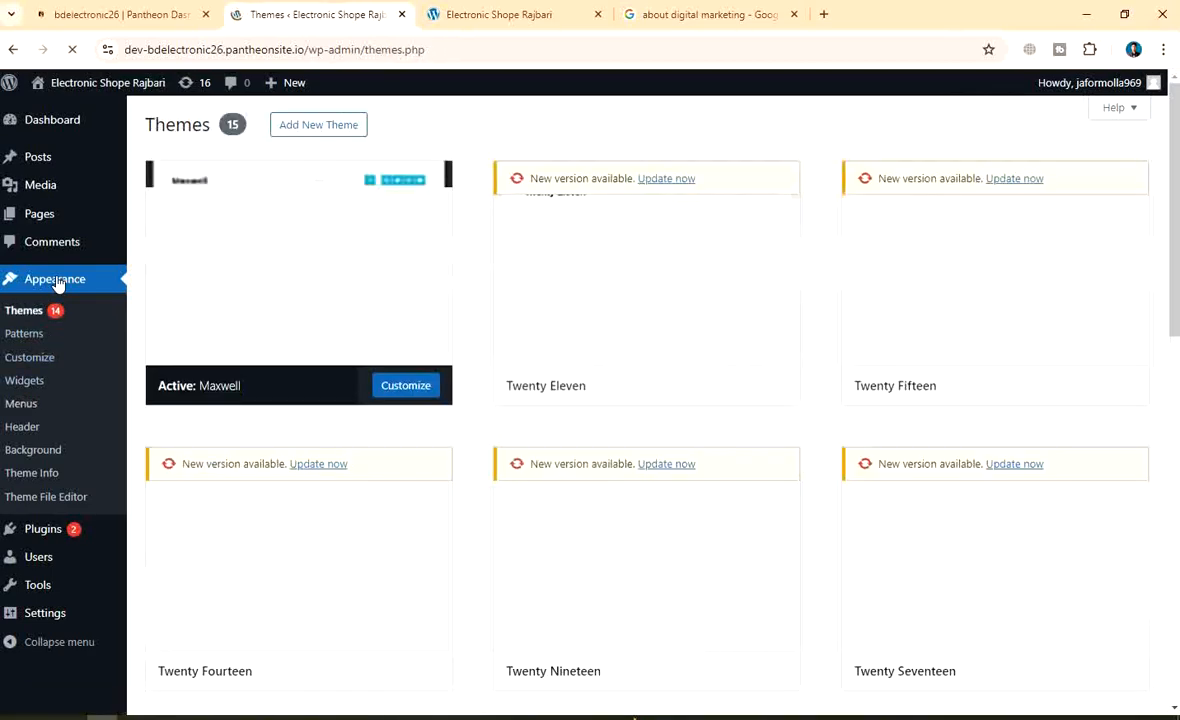
Go via the Dashboard to Posts > All Posts, listing Digital Marketing and Hello world!
{"action": "left_click", "coordinate": [52, 121]}
{"action": "mouse_move", "coordinate": [35, 220]}
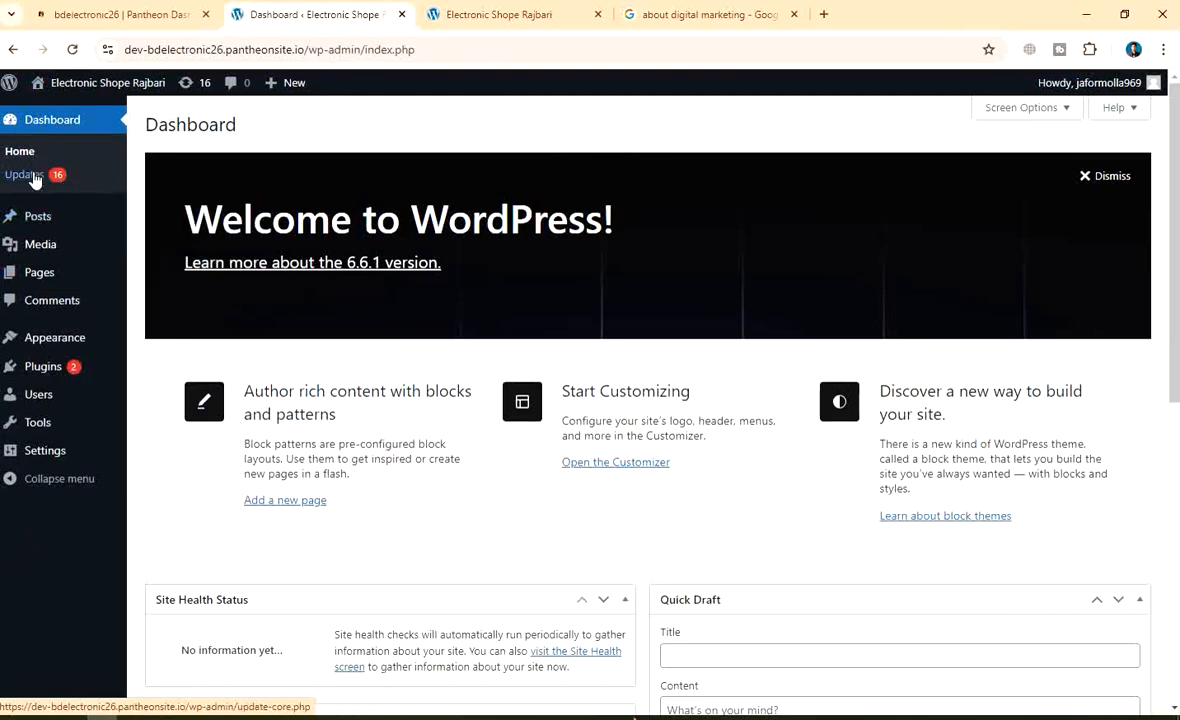
{"action": "left_click", "coordinate": [36, 217]}
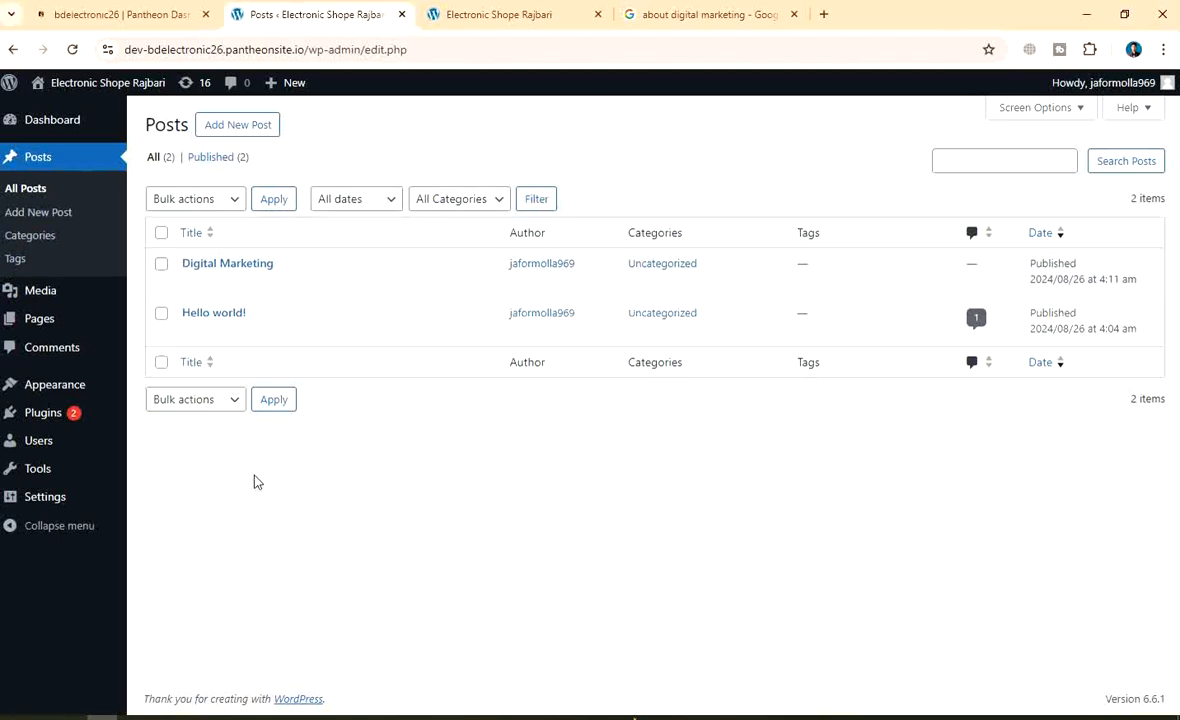
Open Posts > Categories and enter 'Laptop zone' as the new category name
{"action": "left_click", "coordinate": [37, 243]}
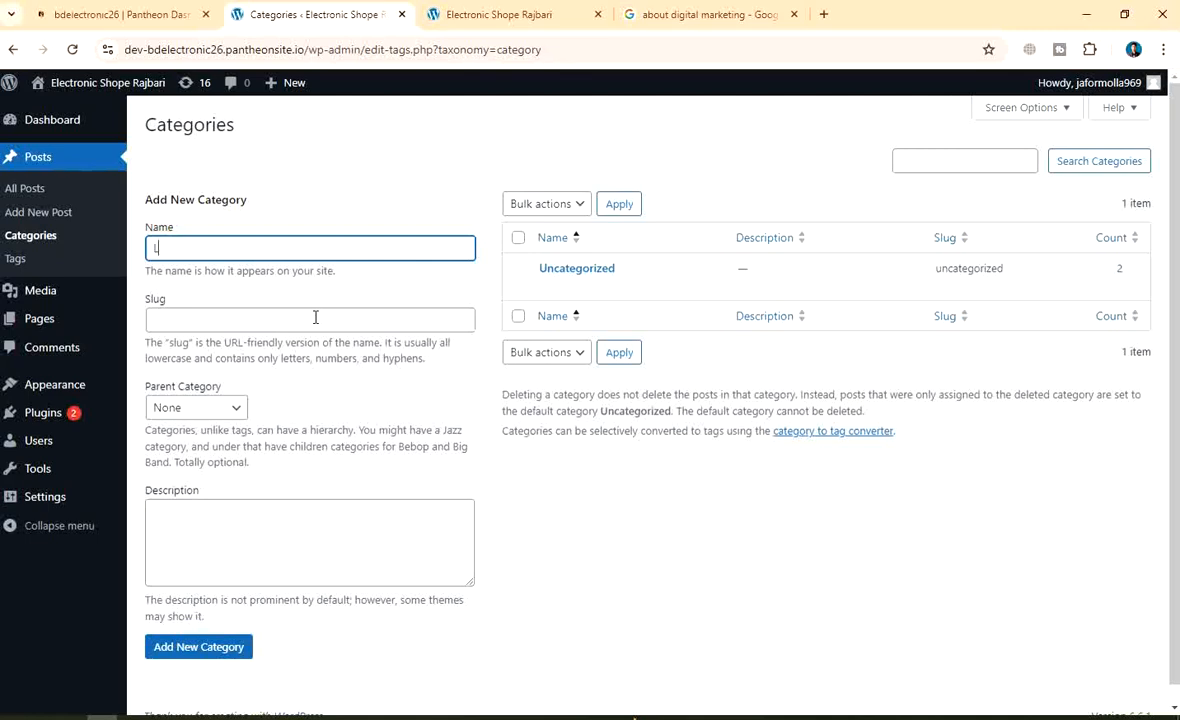
{"action": "type", "text": "ap"}
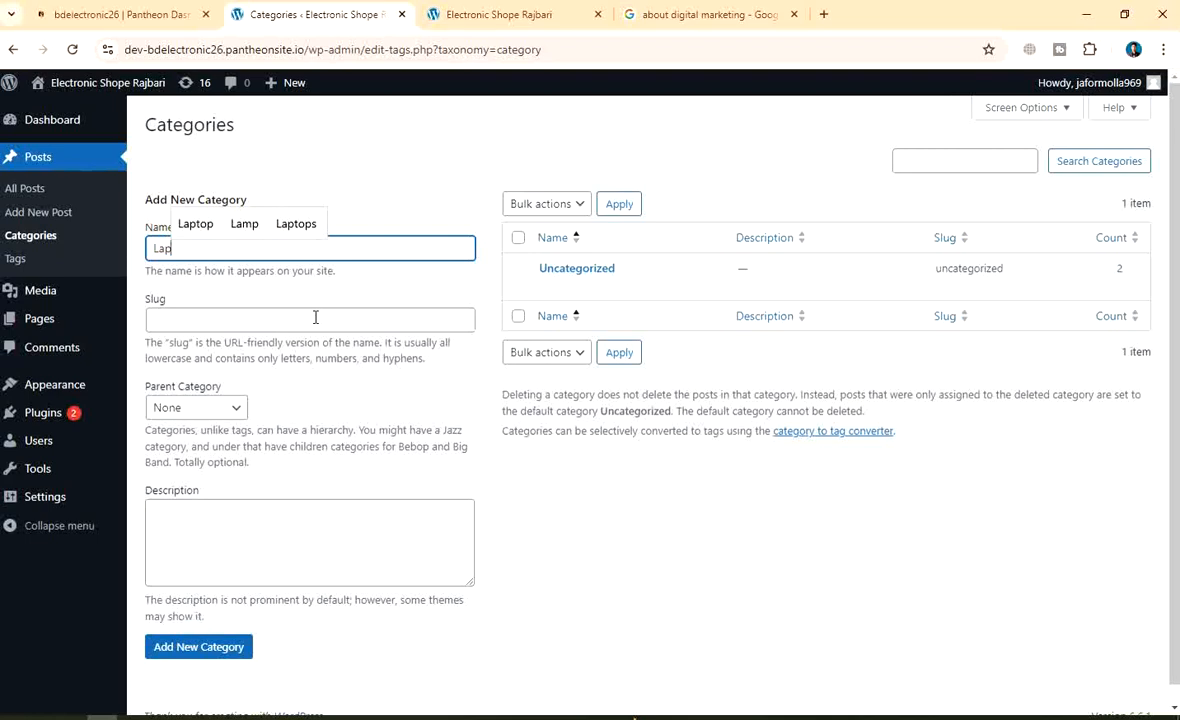
{"action": "type", "text": "top"}
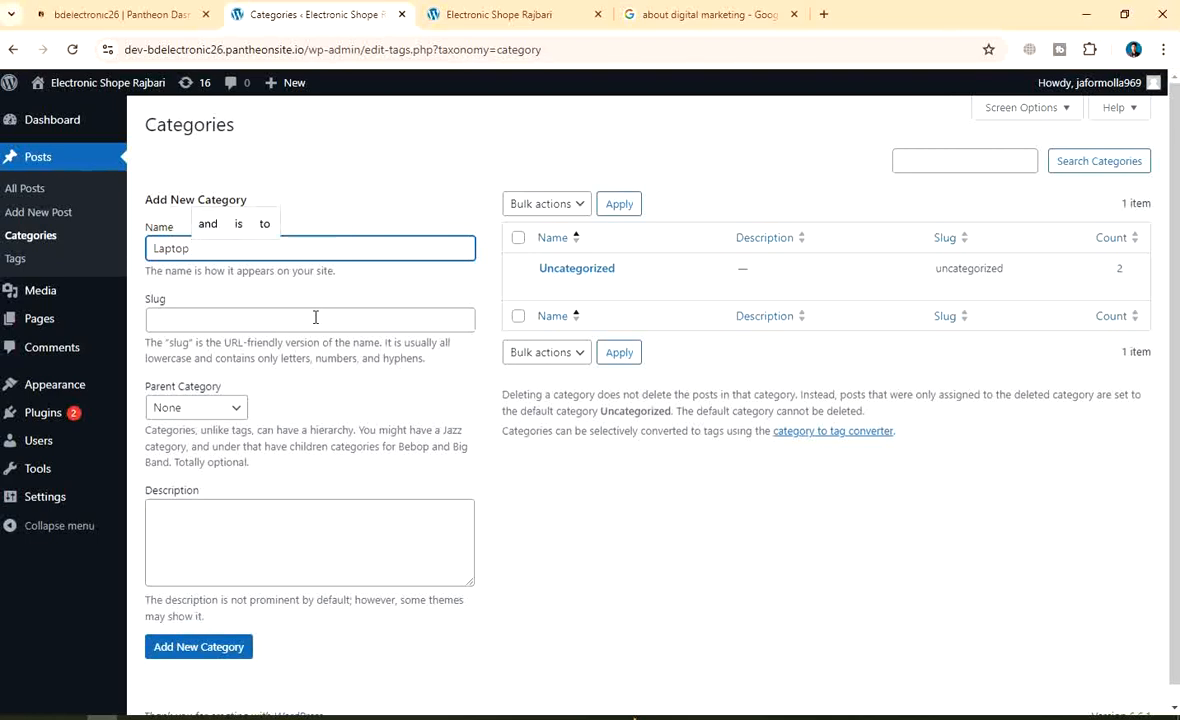
{"action": "type", "text": " zone"}
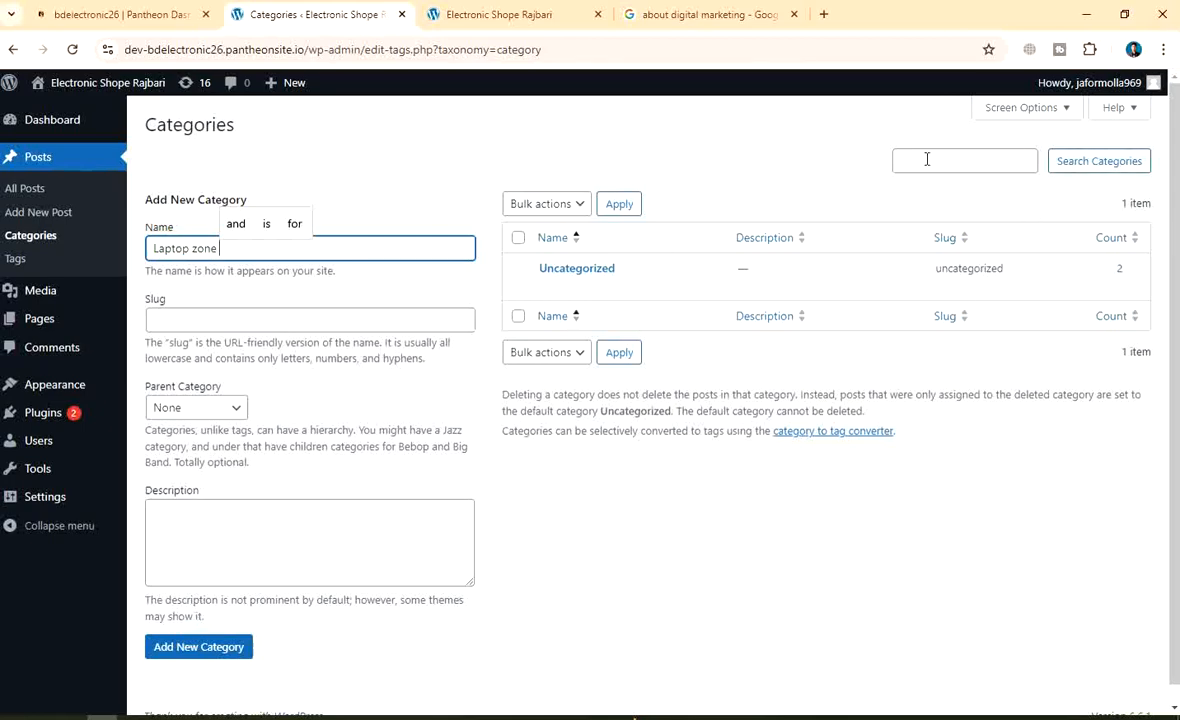
Capture the whole page in Lightshot and box Categories and the Laptop zone name field in red
{"action": "key", "text": "Print"}
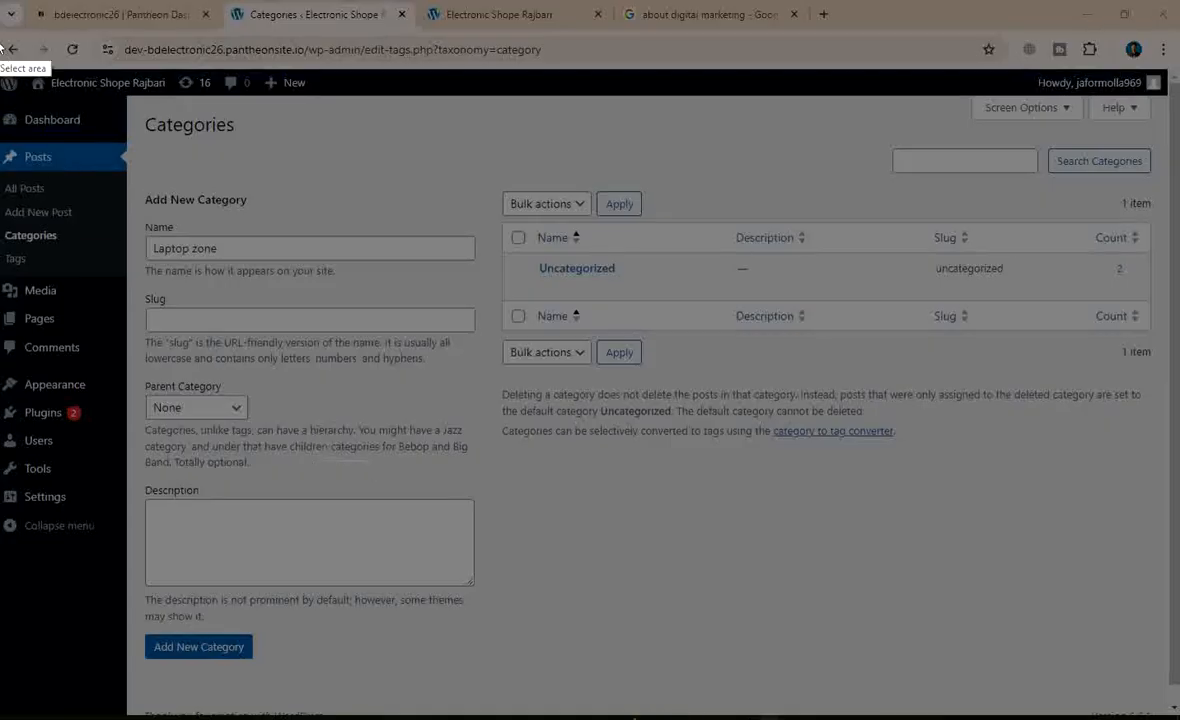
{"action": "left_click_drag", "start_coordinate": [1, 1], "coordinate": [1179, 719]}
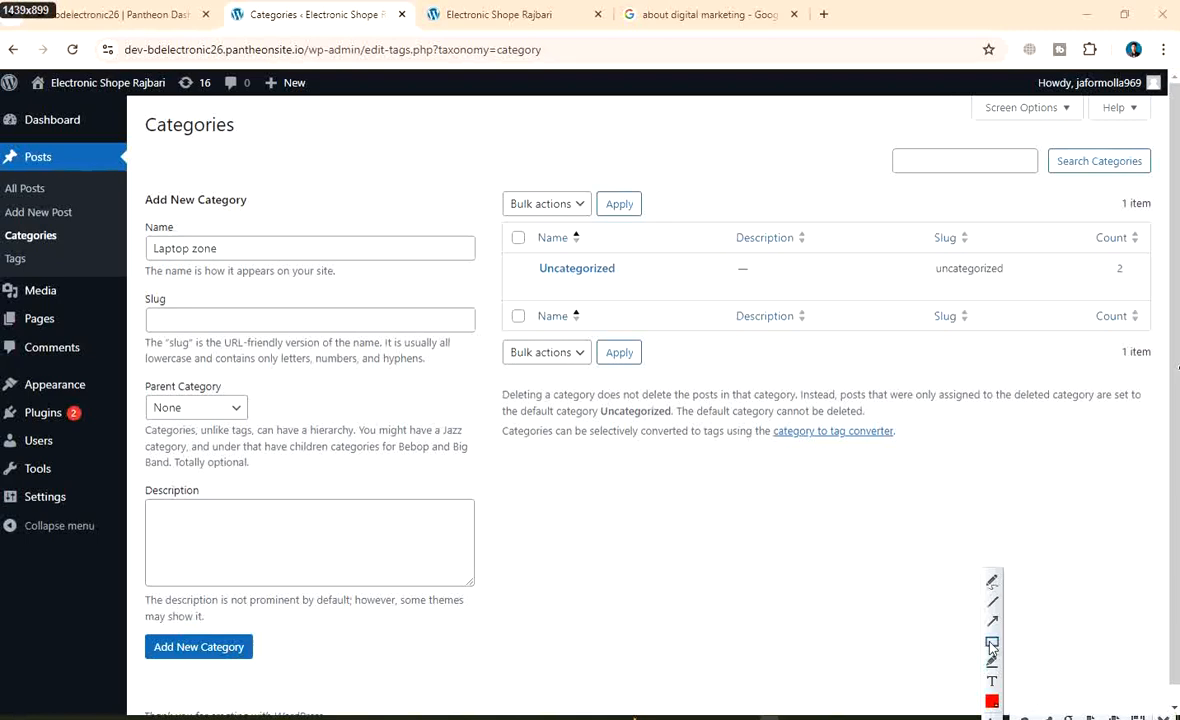
{"action": "left_click_drag", "start_coordinate": [3, 226], "coordinate": [57, 245]}
{"action": "key", "text": "ctrl+z"}
{"action": "left_click_drag", "start_coordinate": [2, 140], "coordinate": [10, 149]}
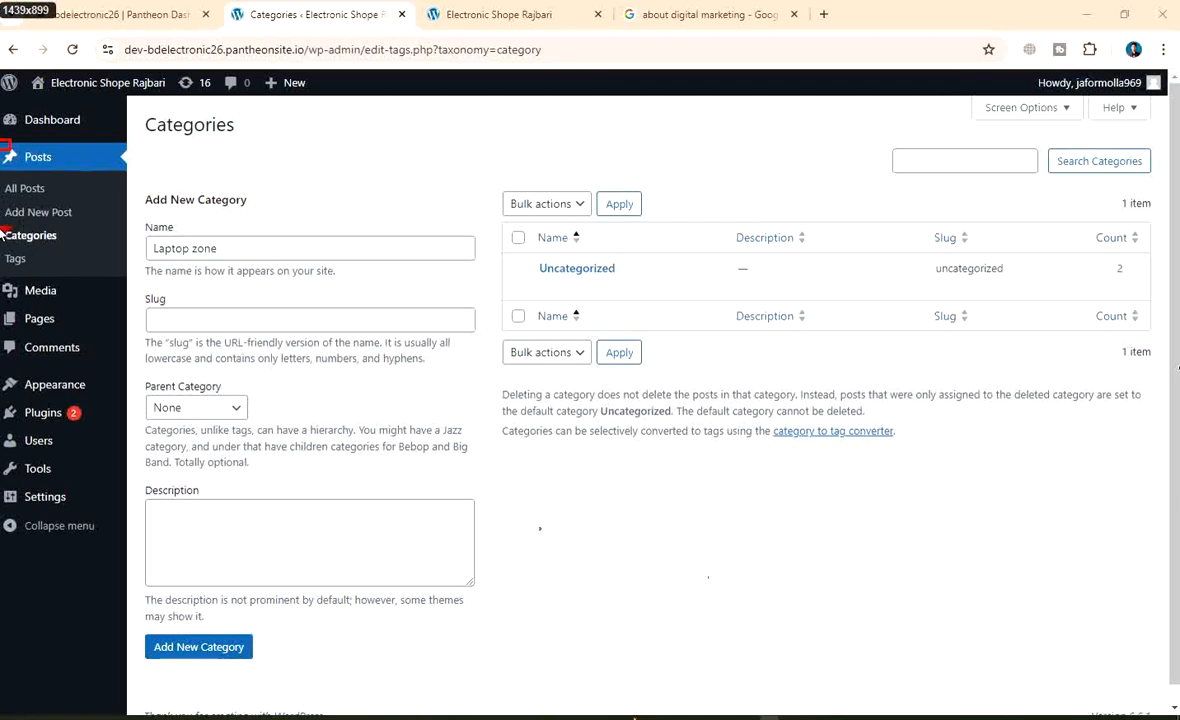
{"action": "left_click_drag", "start_coordinate": [1, 226], "coordinate": [82, 245]}
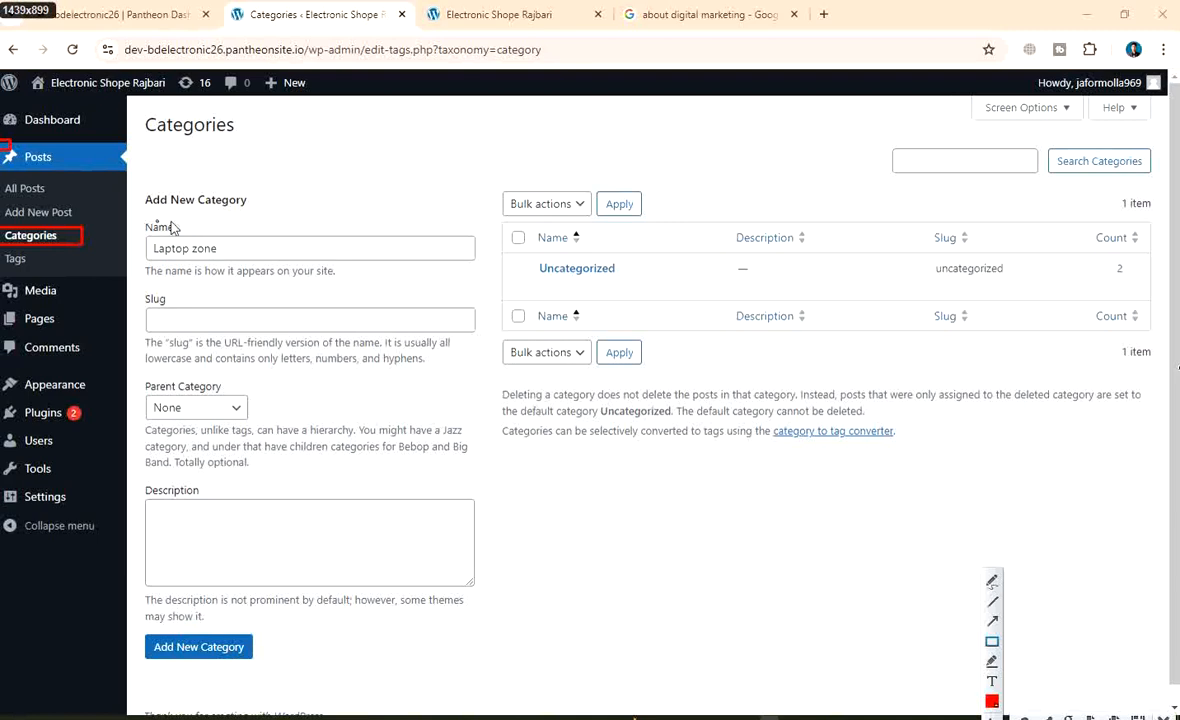
{"action": "left_click_drag", "start_coordinate": [136, 222], "coordinate": [256, 265]}
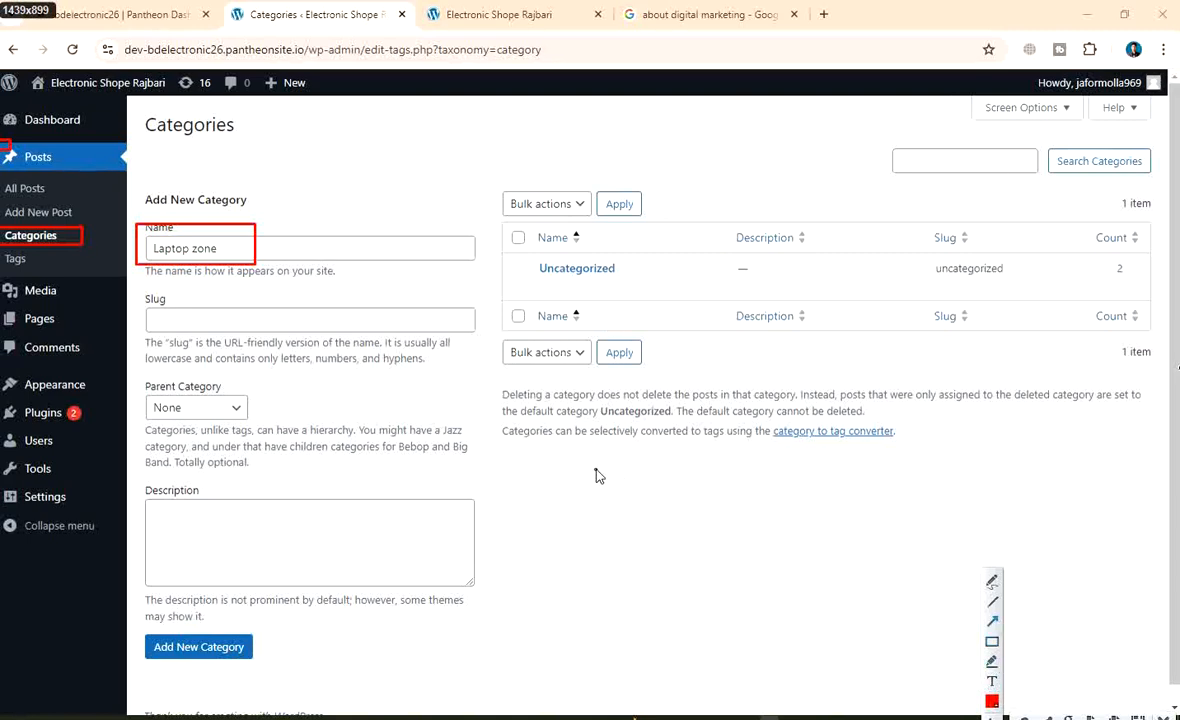
Add a red arrow to the name field with a red-boxed 'categori name' label
{"action": "mouse_move", "coordinate": [597, 468]}
{"action": "left_mouse_down"}
{"action": "mouse_move", "coordinate": [380, 310]}
{"action": "mouse_move", "coordinate": [262, 257]}
{"action": "left_mouse_up"}
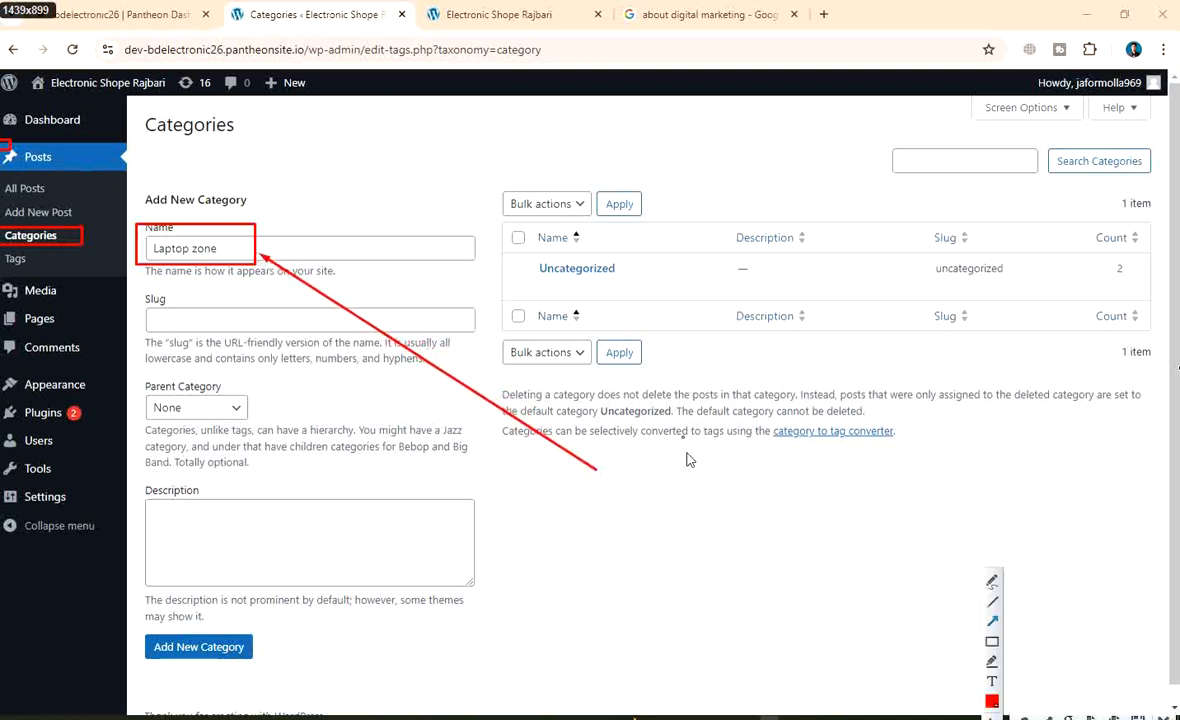
{"action": "left_click", "coordinate": [993, 682]}
{"action": "left_click", "coordinate": [620, 483]}
{"action": "type", "text": "ategori name"}
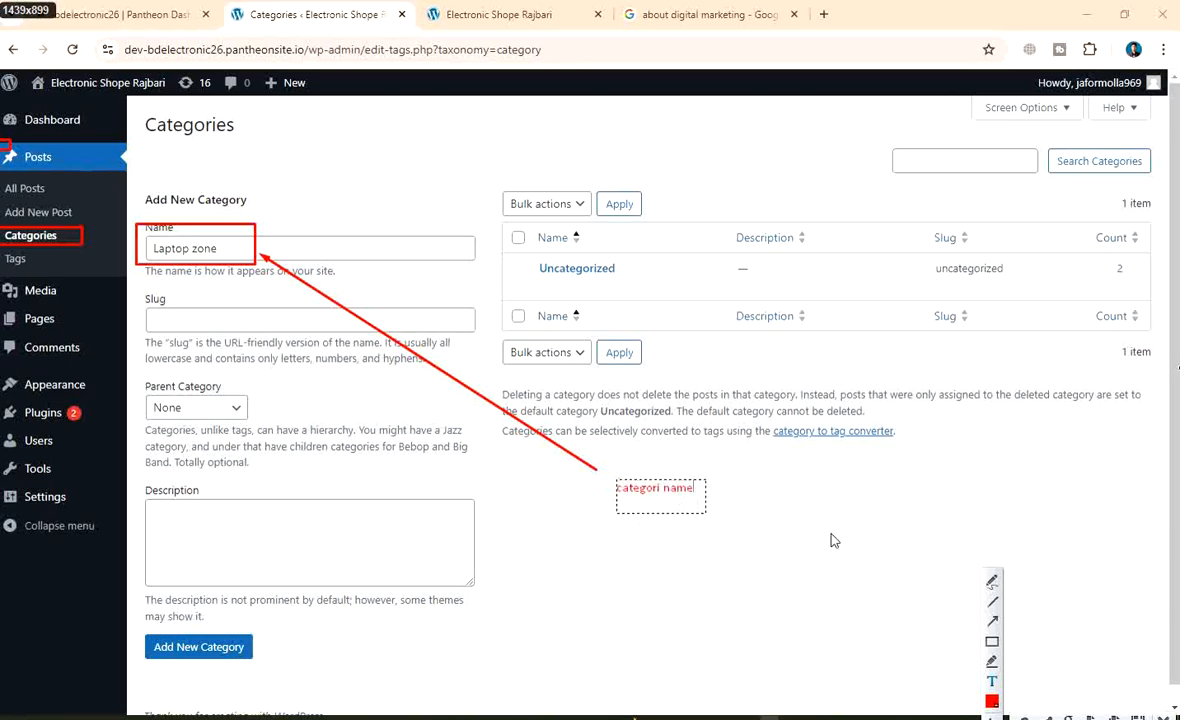
{"action": "left_click", "coordinate": [992, 642]}
{"action": "left_click_drag", "start_coordinate": [589, 470], "coordinate": [760, 531]}
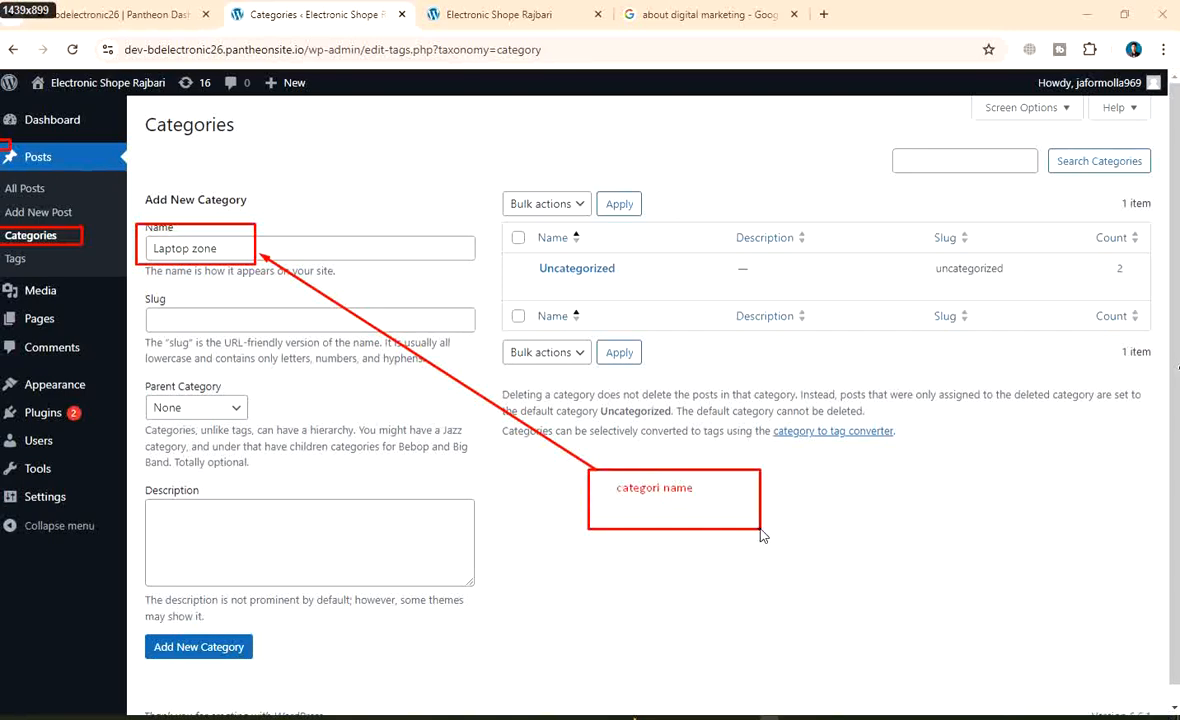
{"action": "right_click", "coordinate": [647, 350]}
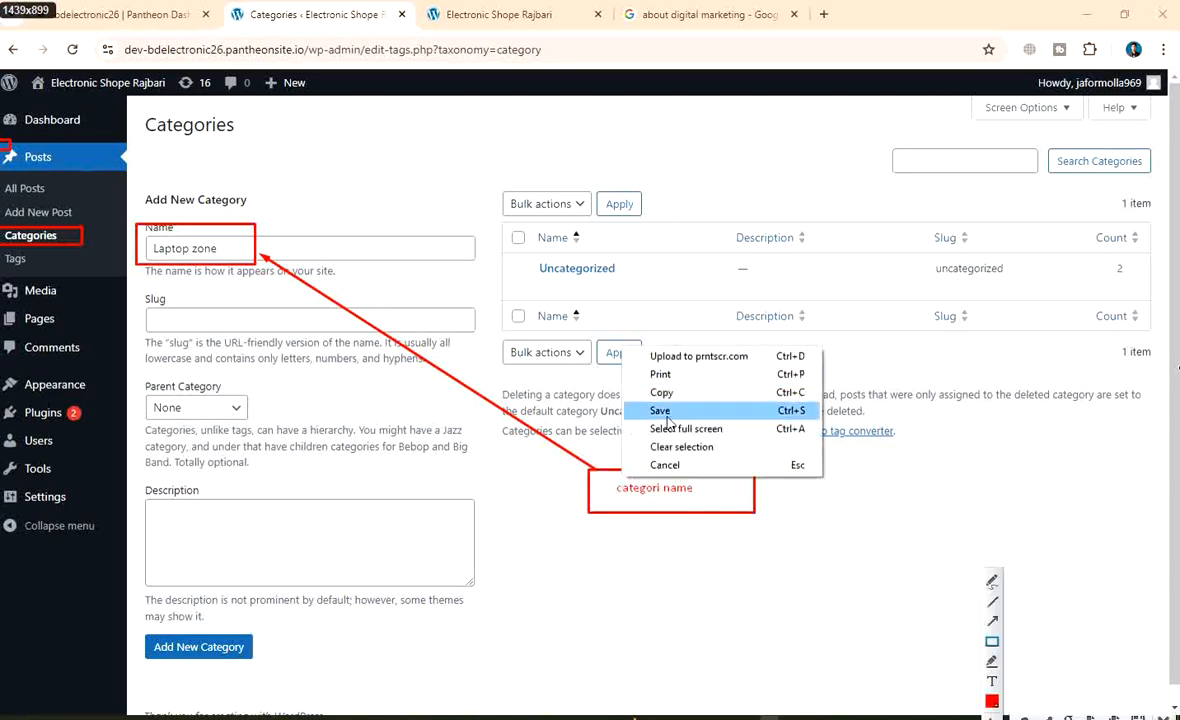
Save the annotated capture as PNG 'wp-catergori create' in New folder
{"action": "left_click", "coordinate": [662, 411]}
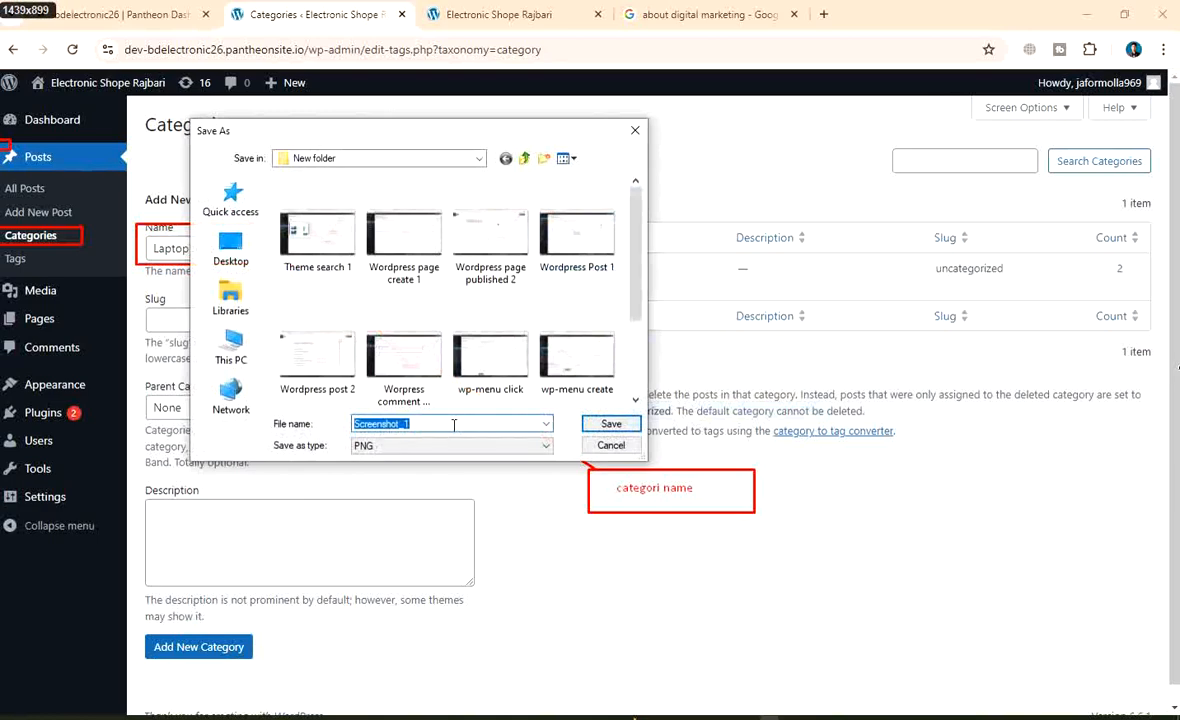
{"action": "type", "text": "wp-cater"}
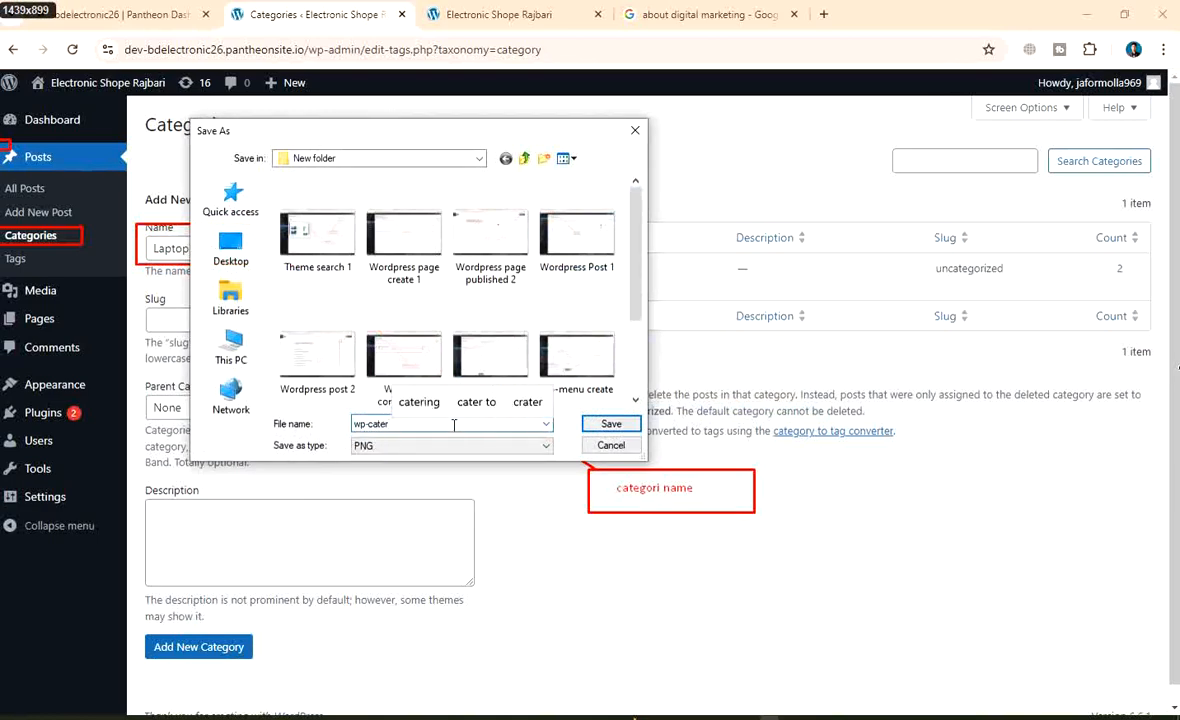
{"action": "type", "text": "gori"}
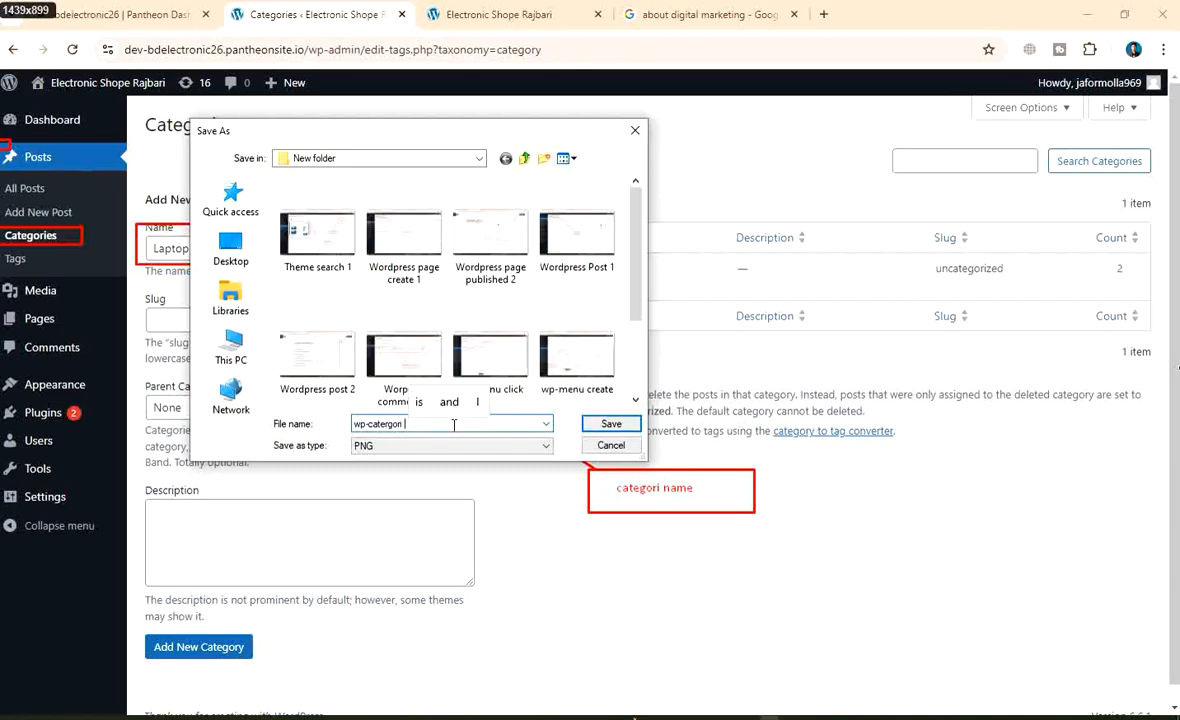
{"action": "type", "text": " create"}
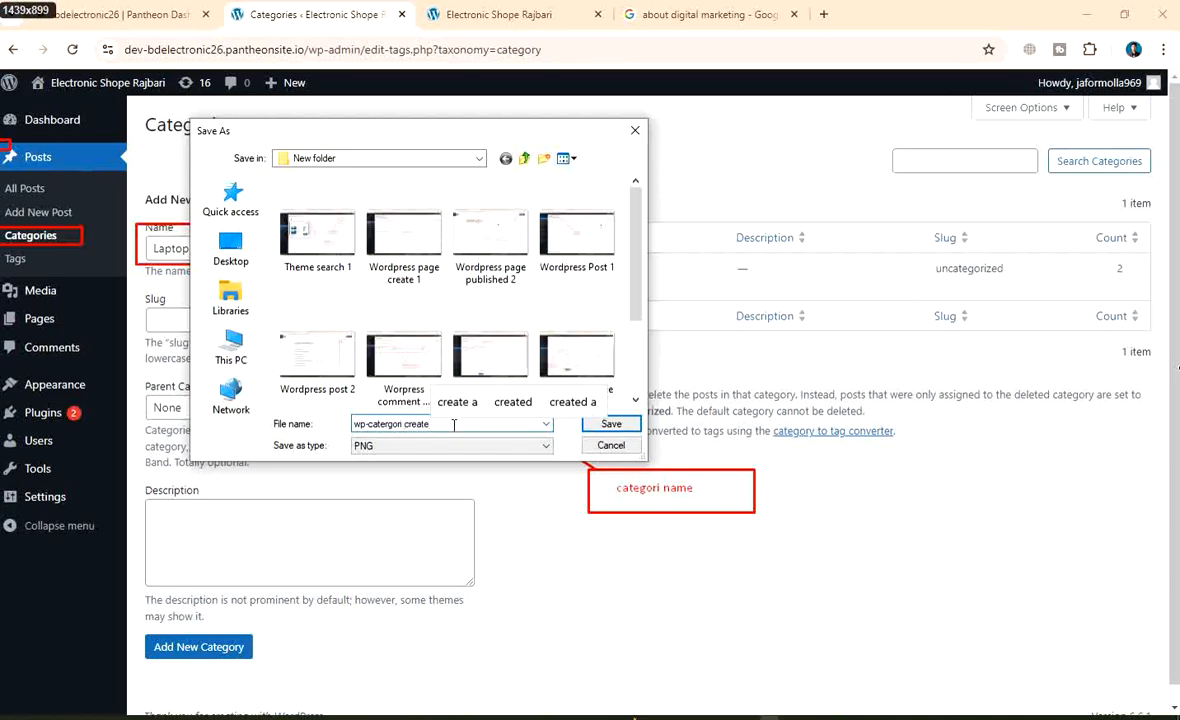
{"action": "left_click", "coordinate": [612, 424]}
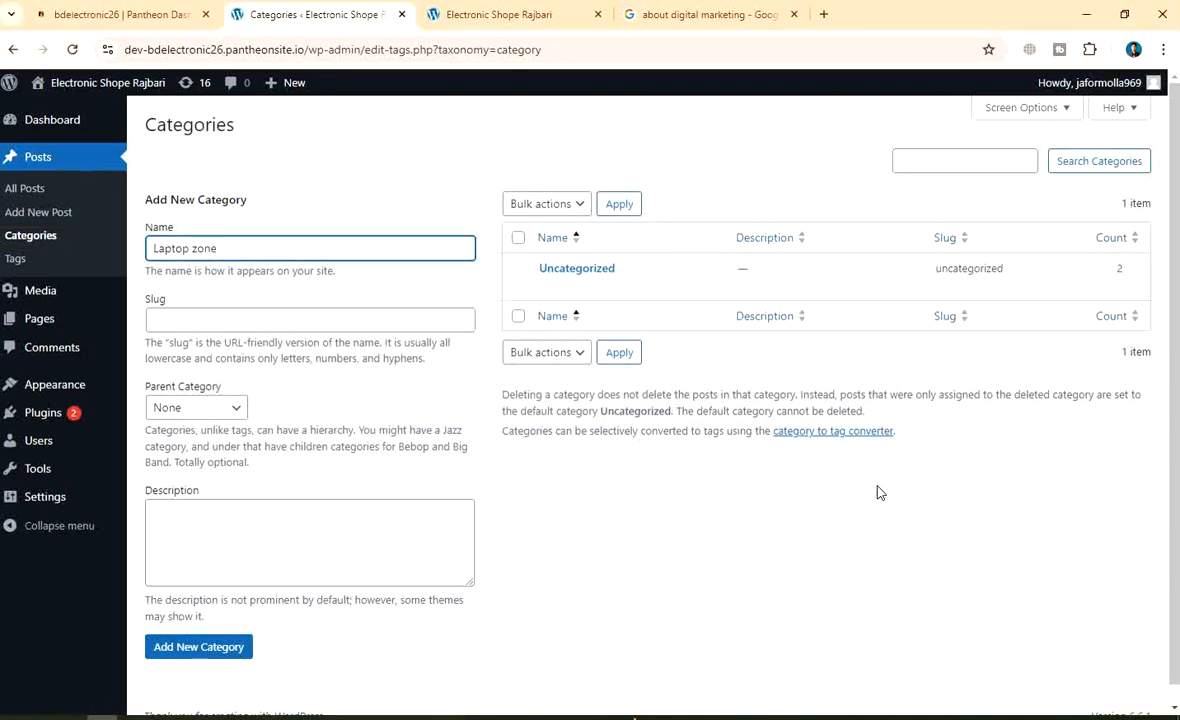
Apply the bulk action, then reload Posts > Categories twice to clear the Add New Category form
{"action": "left_click", "coordinate": [620, 354]}
{"action": "mouse_move", "coordinate": [658, 300]}
{"action": "left_click", "coordinate": [34, 237]}
{"action": "scroll", "coordinate": [537, 551], "scroll_direction": "down", "scroll_amount": 1}
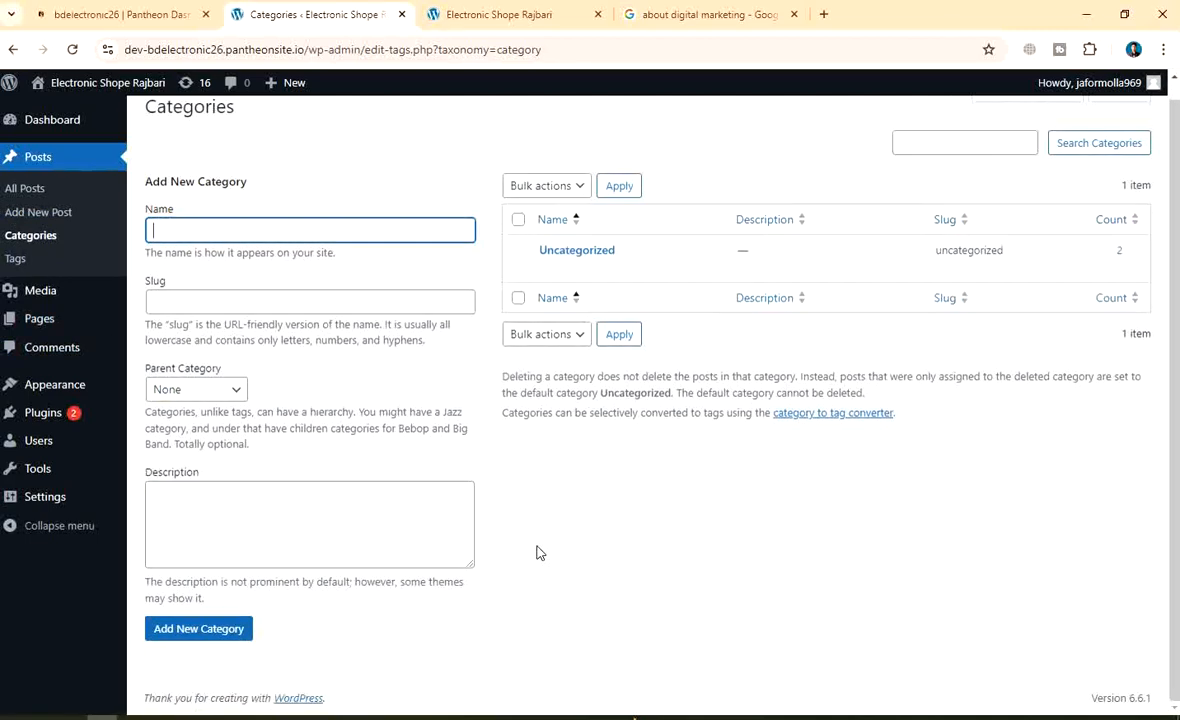
{"action": "scroll", "coordinate": [612, 350], "scroll_direction": "up", "scroll_amount": 1}
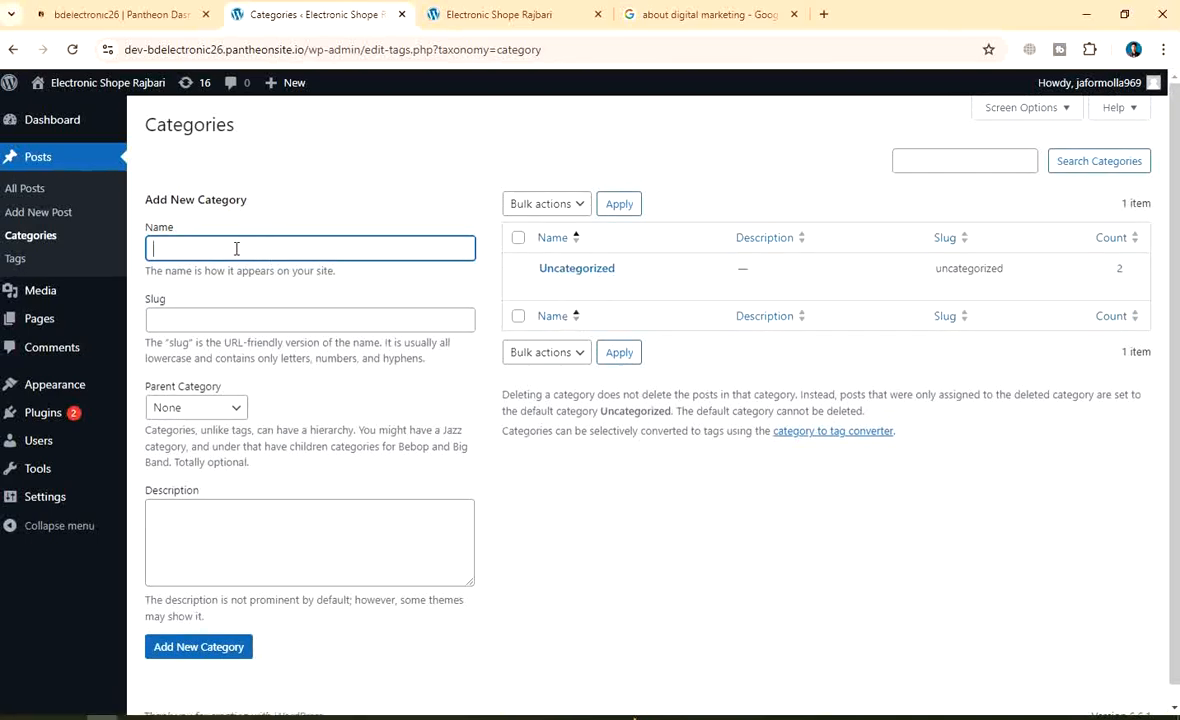
{"action": "left_click", "coordinate": [215, 319]}
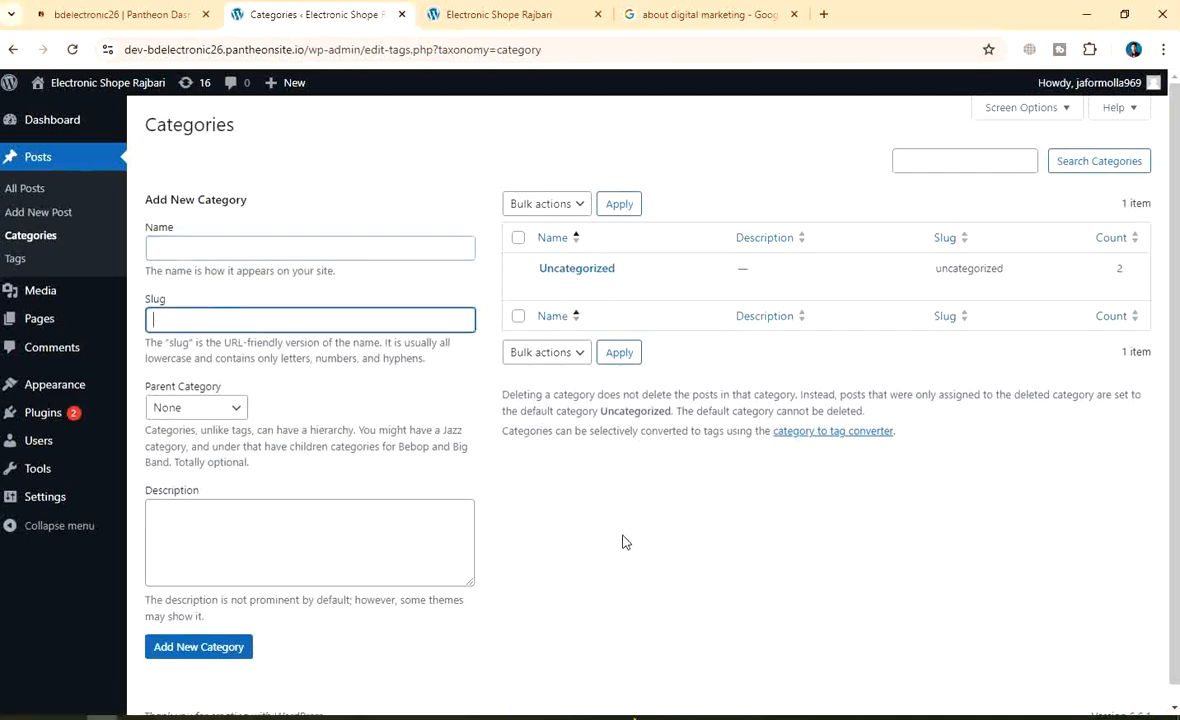
{"action": "scroll", "coordinate": [622, 540], "scroll_direction": "down", "scroll_amount": 1}
{"action": "scroll", "coordinate": [622, 540], "scroll_direction": "up", "scroll_amount": 1}
{"action": "scroll", "coordinate": [632, 489], "scroll_direction": "down", "scroll_amount": 1}
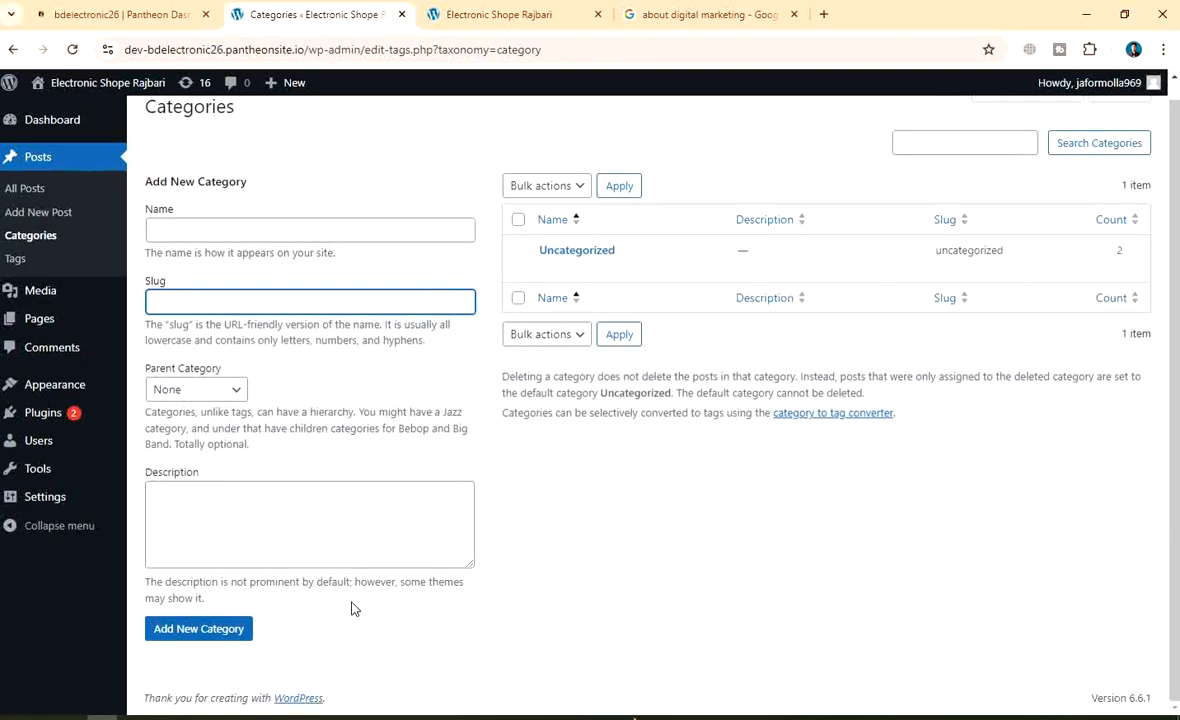
{"action": "scroll", "coordinate": [484, 385], "scroll_direction": "up", "scroll_amount": 1}
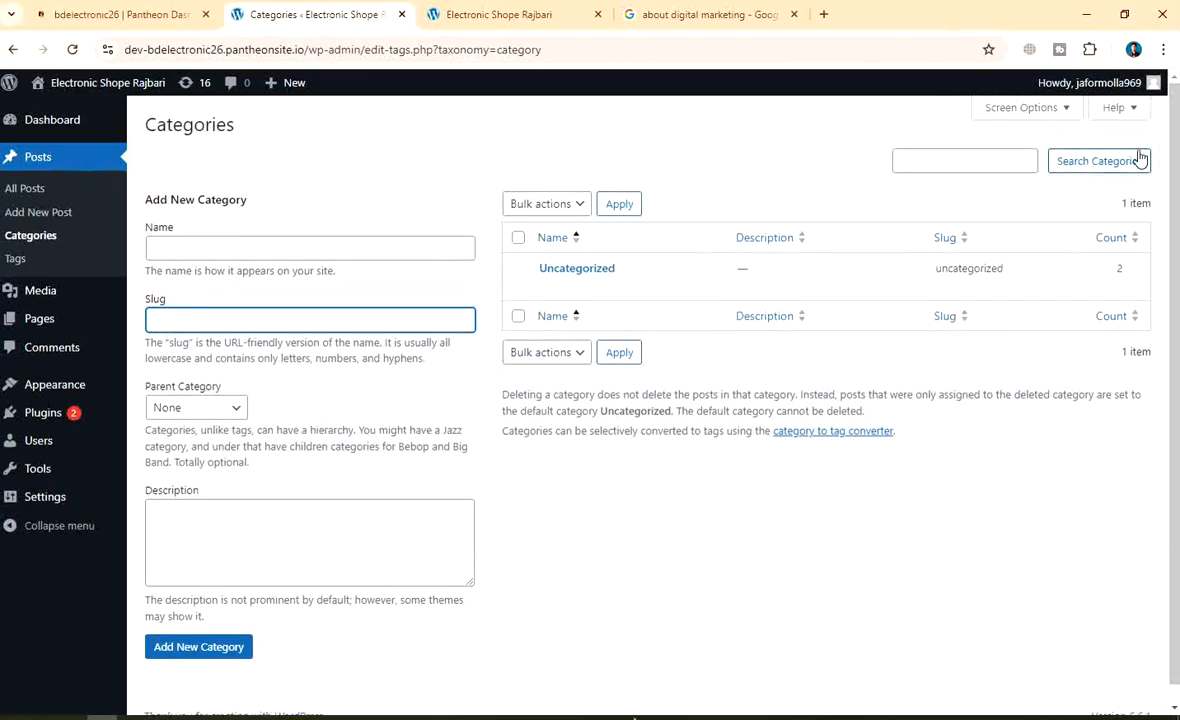
{"action": "left_click", "coordinate": [28, 235]}
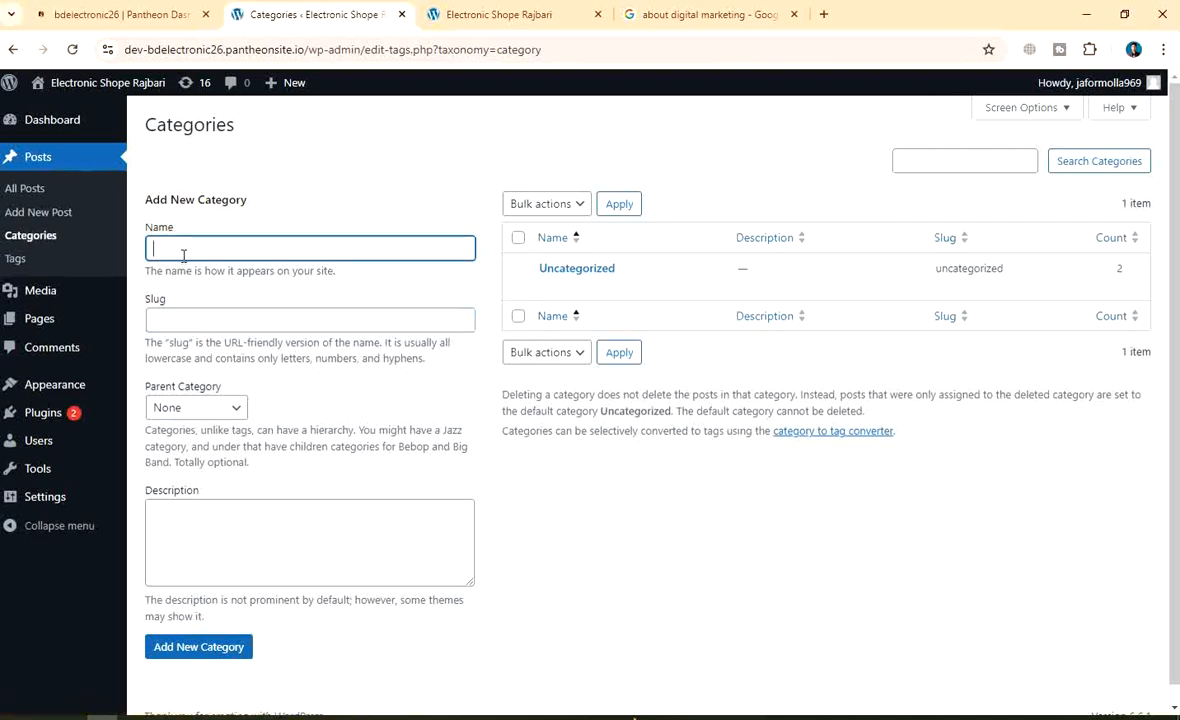
{"action": "type", "text": "Lapt"}
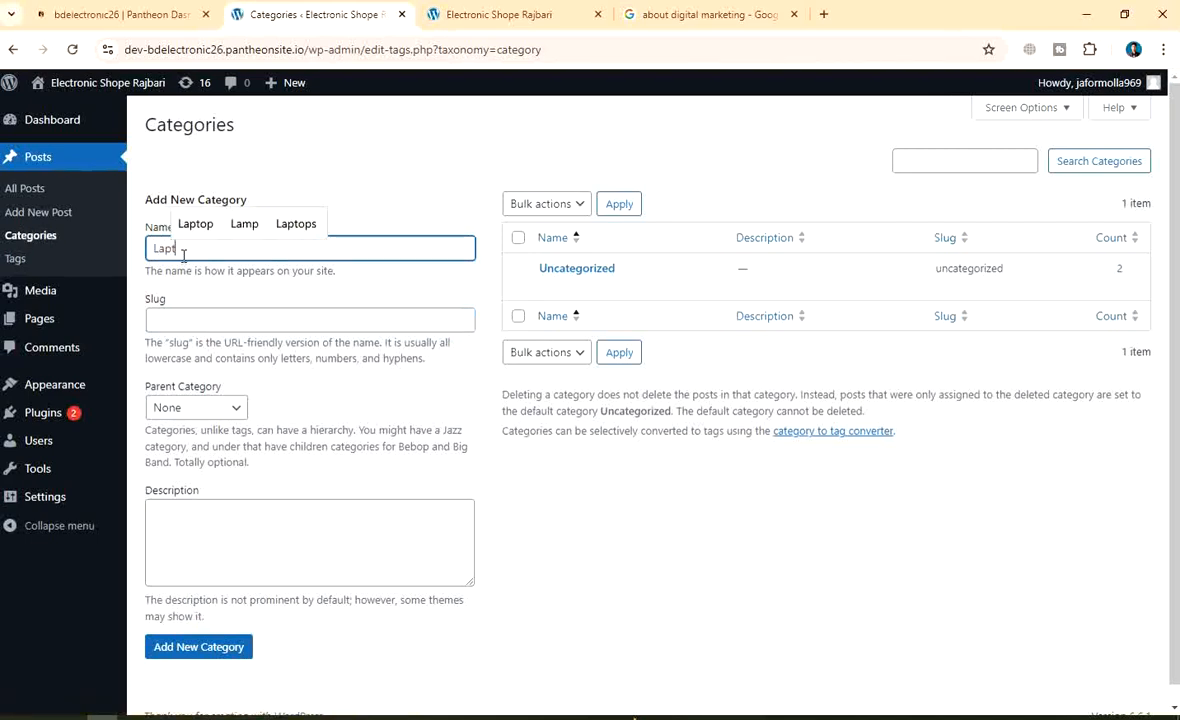
{"action": "type", "text": "op zone"}
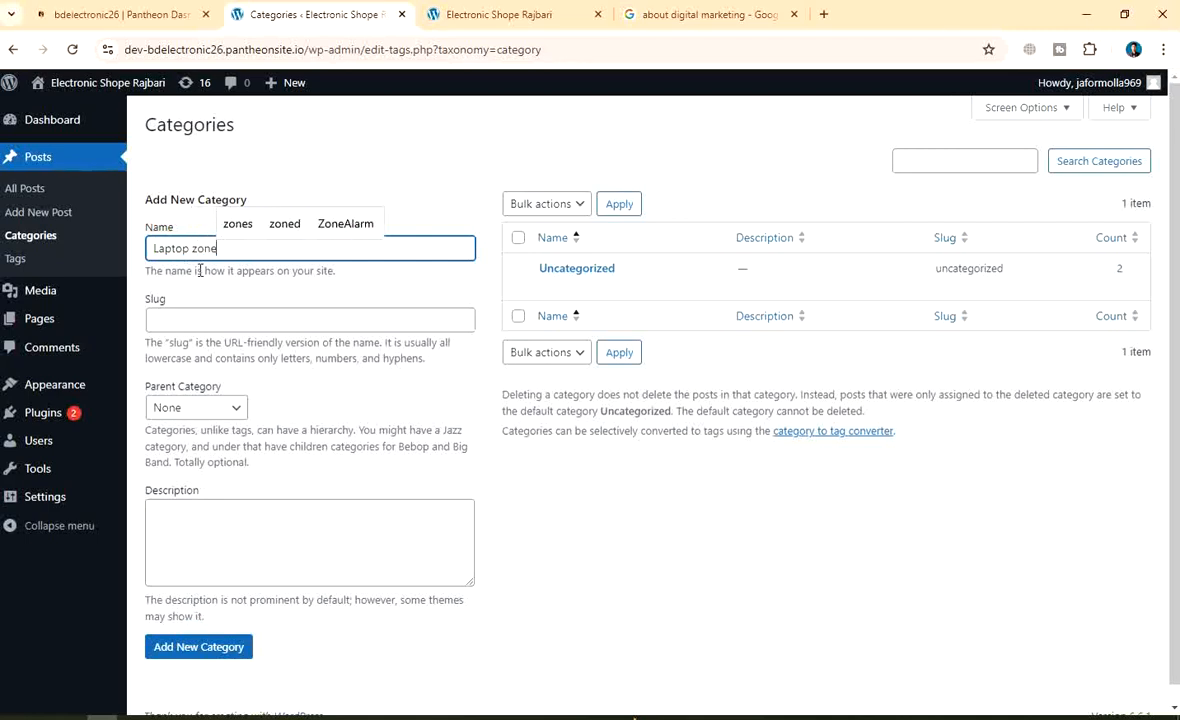
{"action": "left_click", "coordinate": [350, 177]}
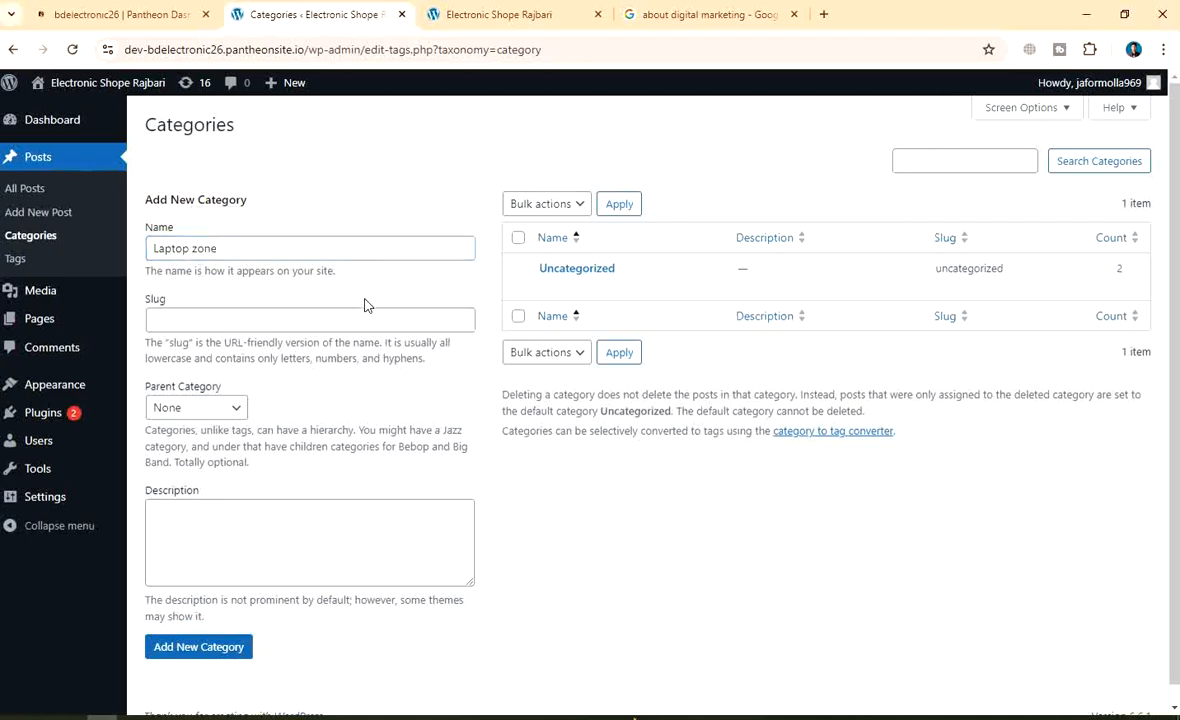
{"action": "left_click", "coordinate": [205, 407]}
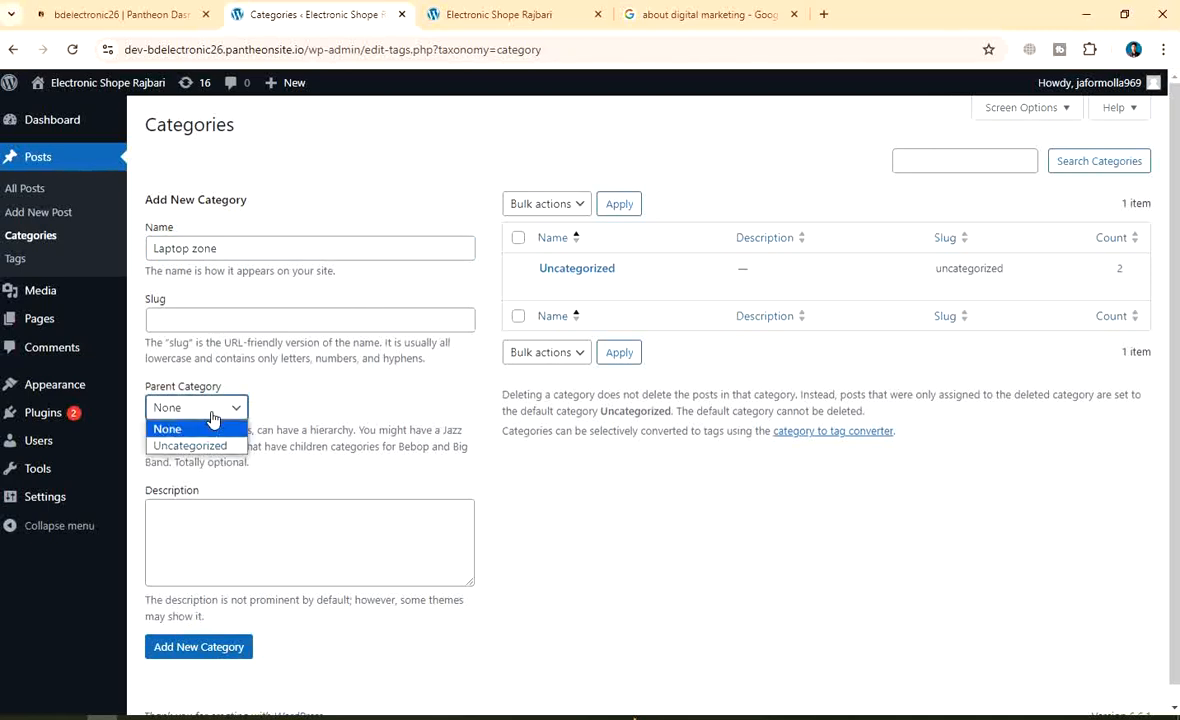
{"action": "left_click", "coordinate": [211, 419]}
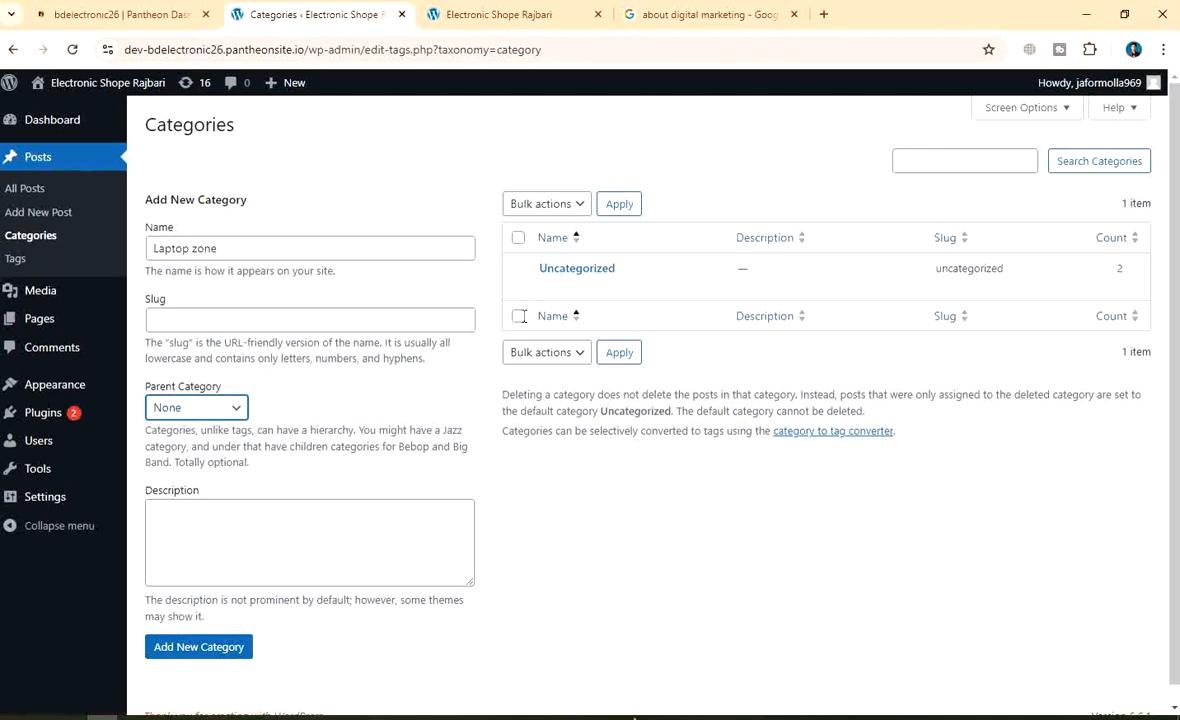
{"action": "key", "text": "Return"}
{"action": "key", "text": "Return"}
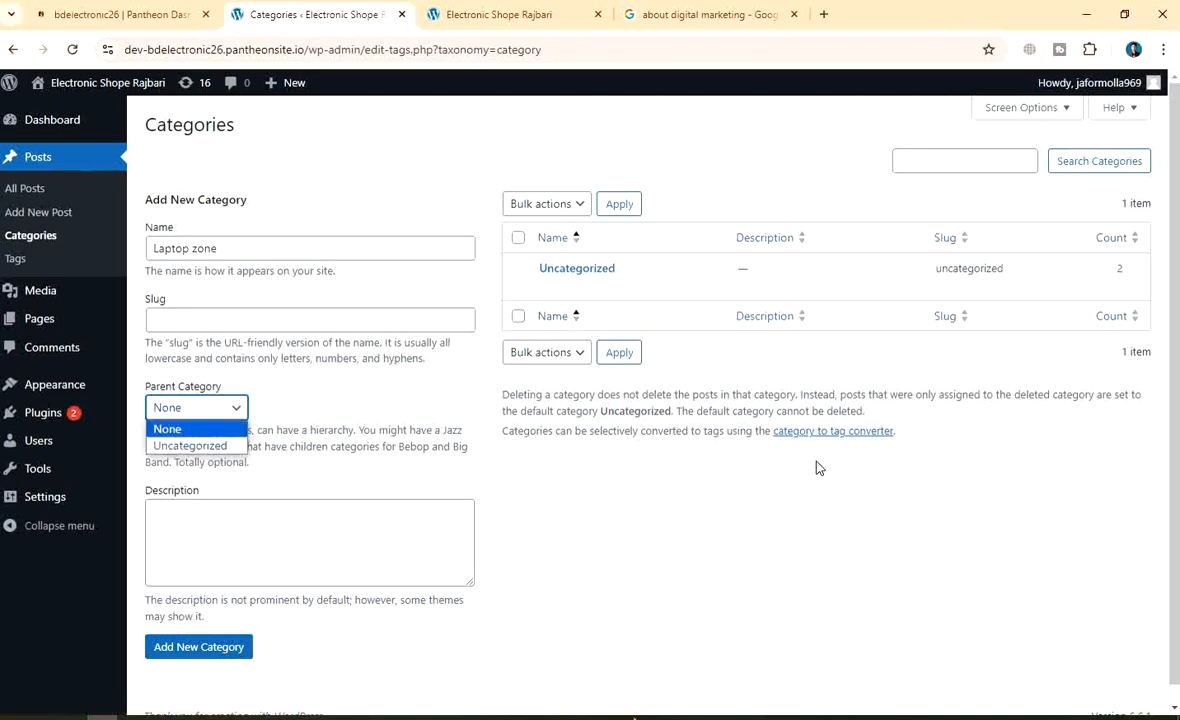
{"action": "left_click", "coordinate": [728, 492]}
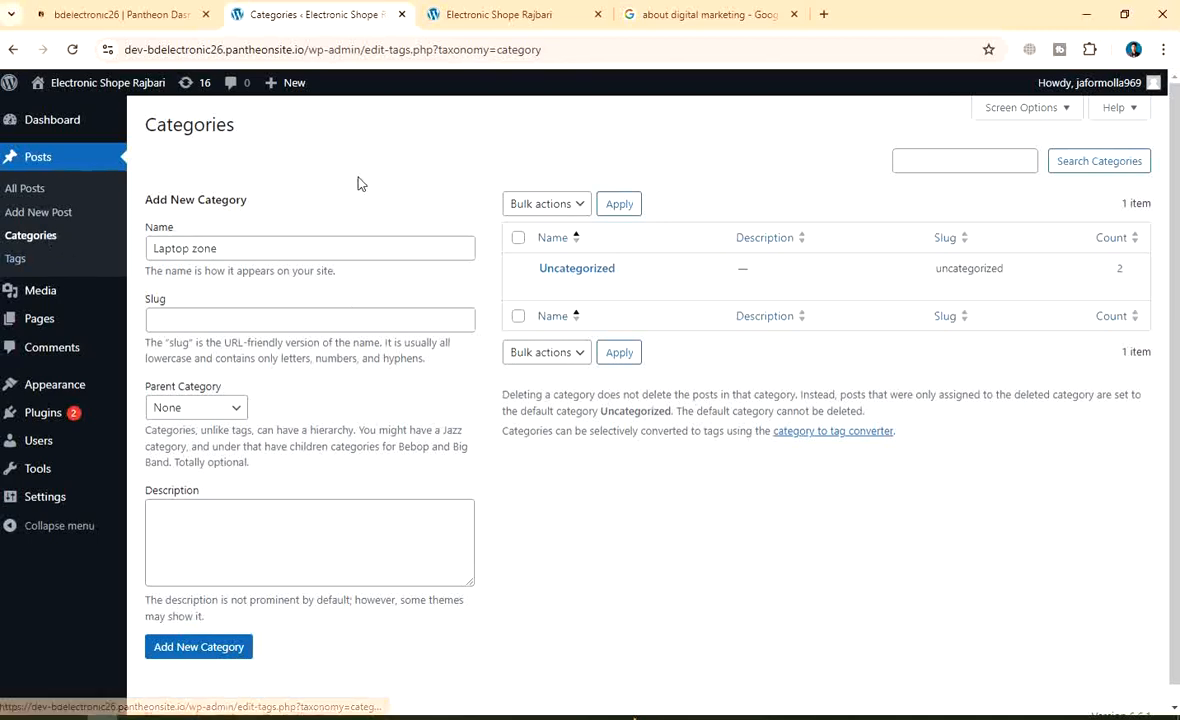
{"action": "scroll", "coordinate": [382, 400], "scroll_direction": "down", "scroll_amount": 1}
{"action": "scroll", "coordinate": [382, 421], "scroll_direction": "up", "scroll_amount": 1}
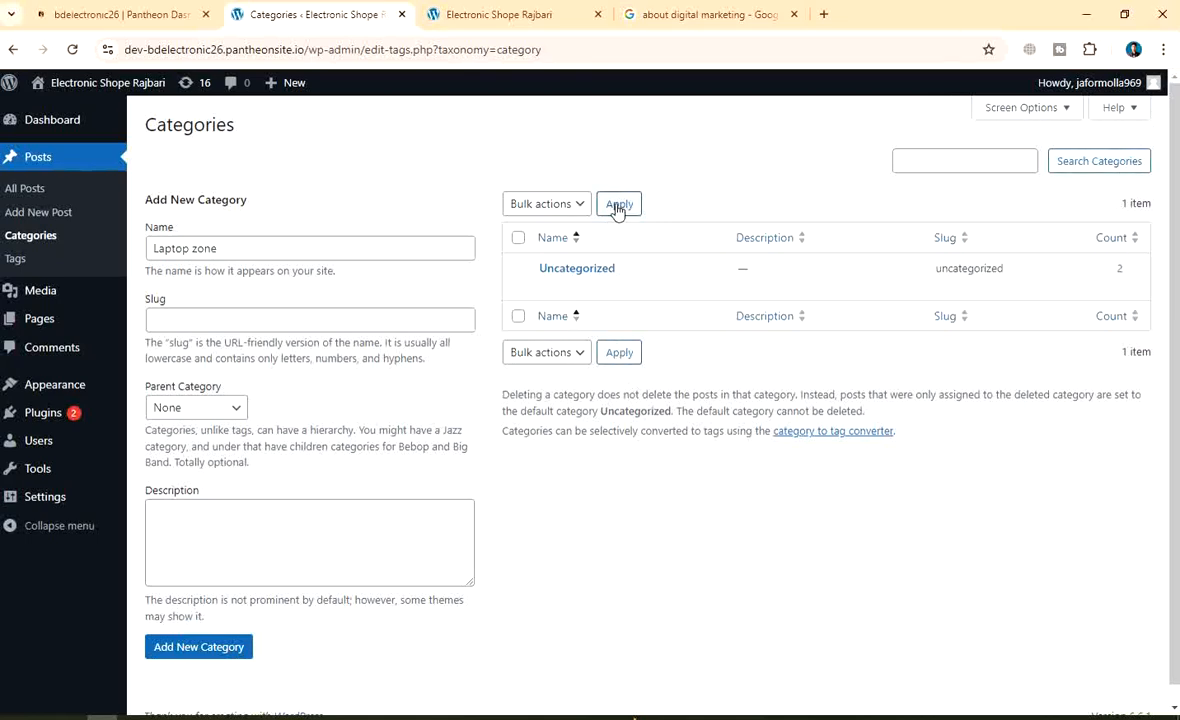
{"action": "scroll", "coordinate": [580, 460], "scroll_direction": "down", "scroll_amount": 1}
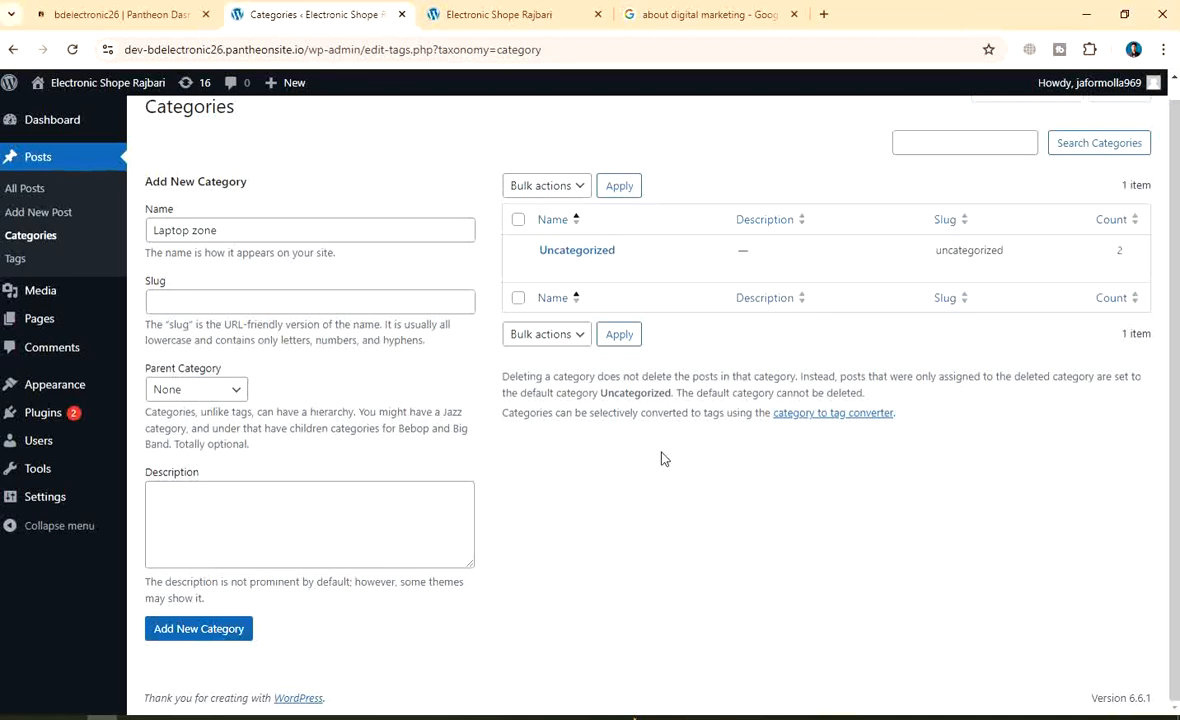
{"action": "left_click", "coordinate": [620, 335]}
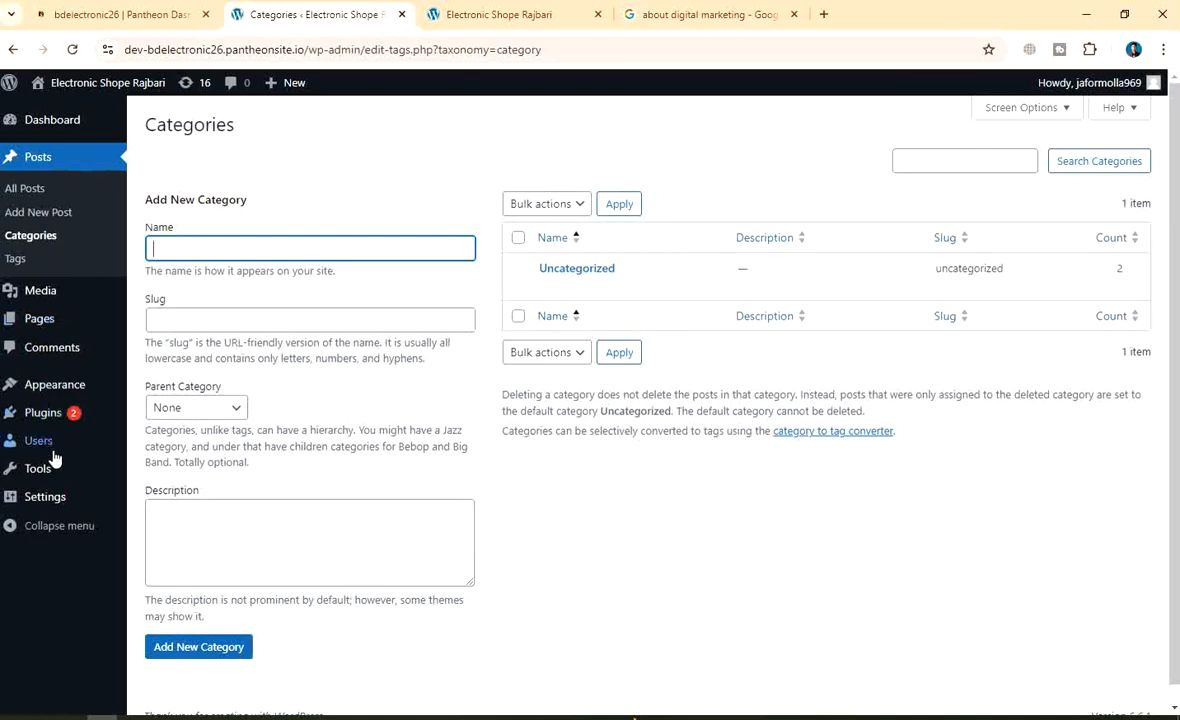
Quick Edit Uncategorized's name and slug, sort categories by Count, then go to Appearance > Themes
{"action": "scroll", "coordinate": [824, 376], "scroll_direction": "down", "scroll_amount": 1}
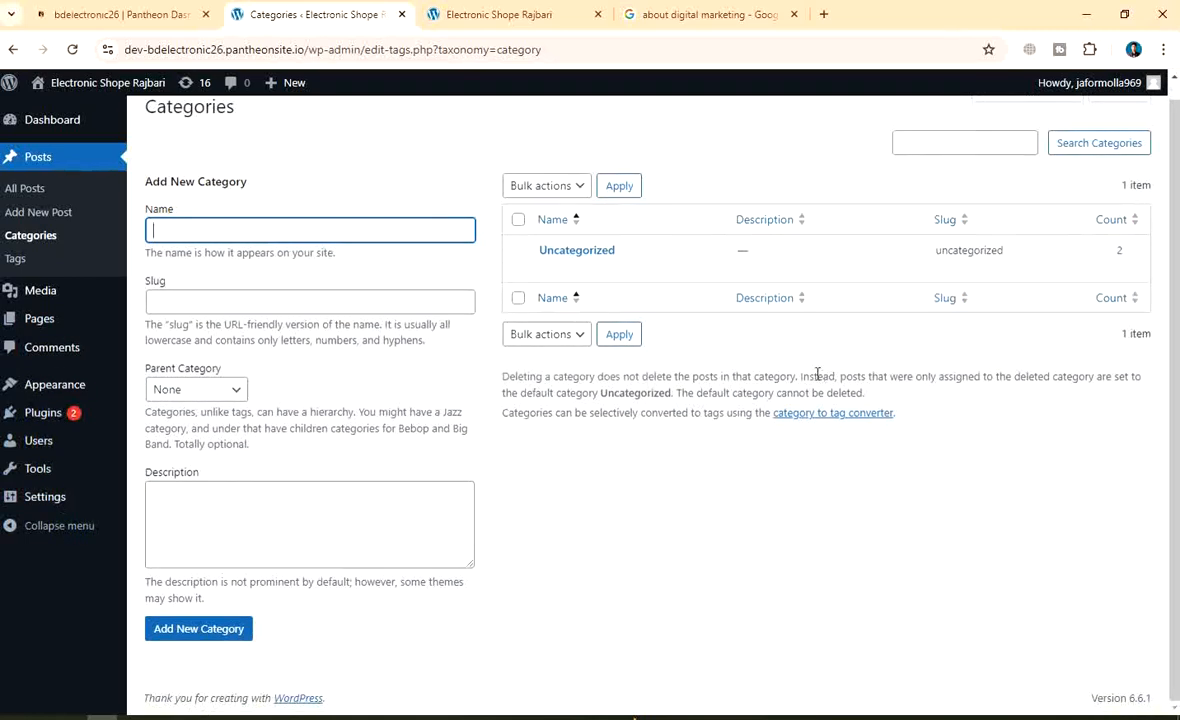
{"action": "scroll", "coordinate": [566, 347], "scroll_direction": "up", "scroll_amount": 1}
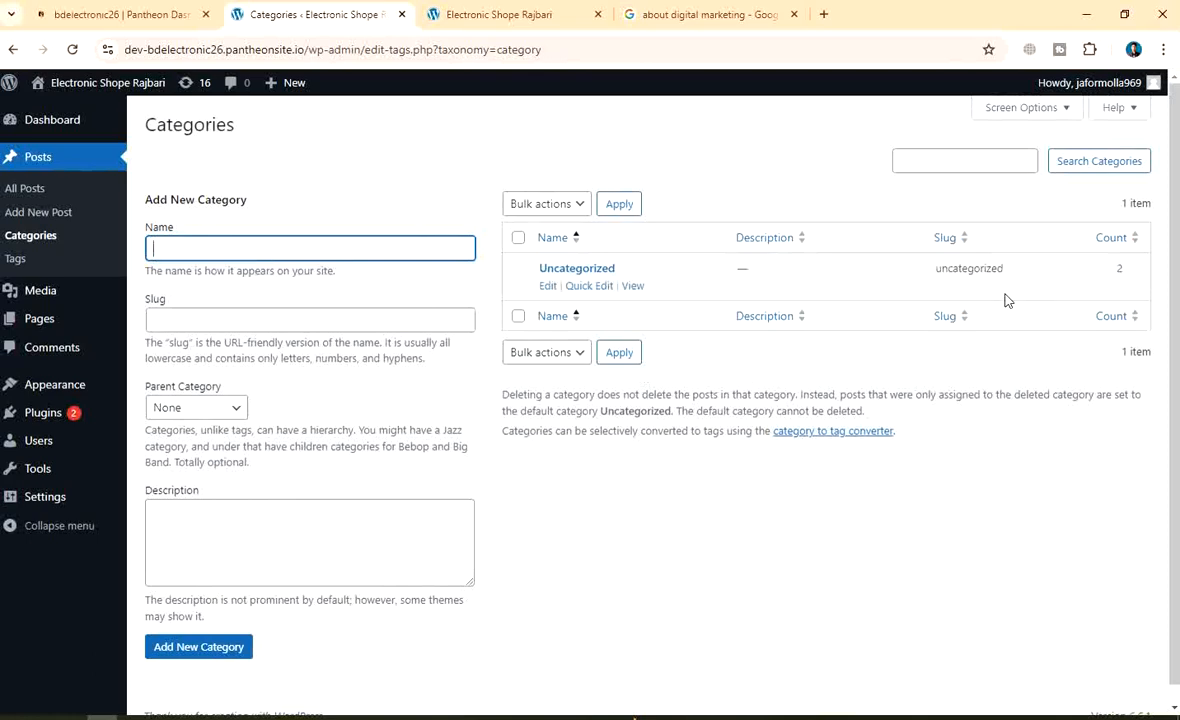
{"action": "left_click", "coordinate": [601, 287]}
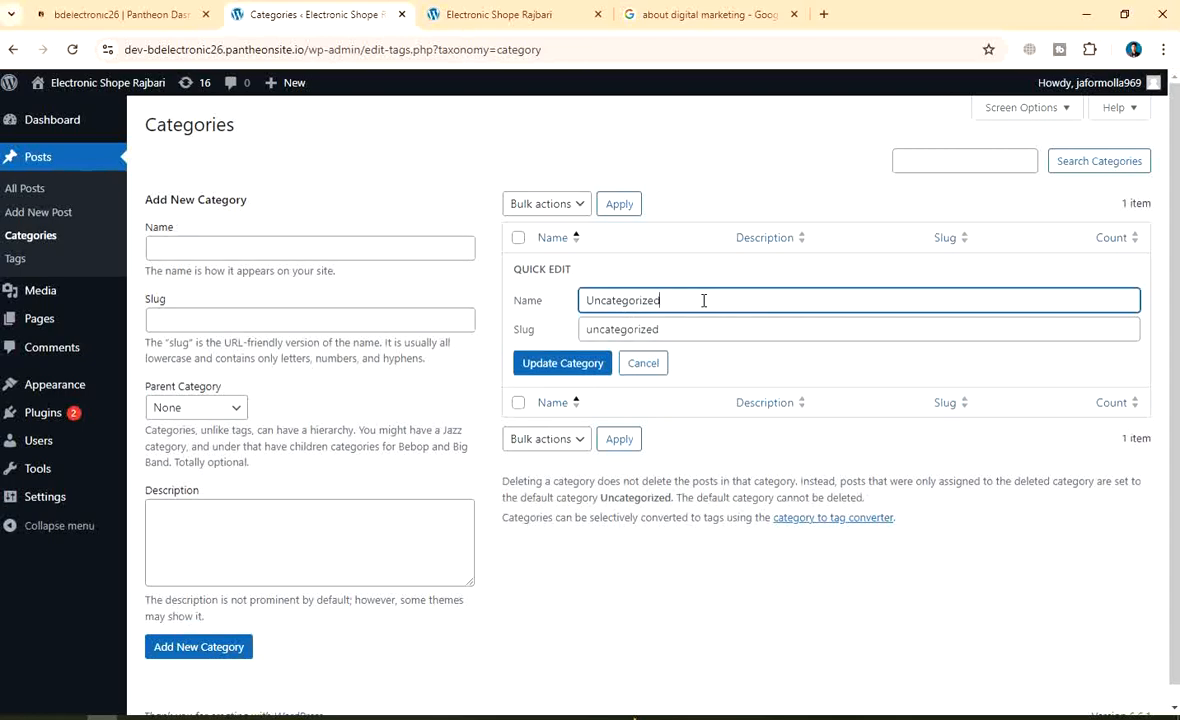
{"action": "left_click", "coordinate": [669, 325]}
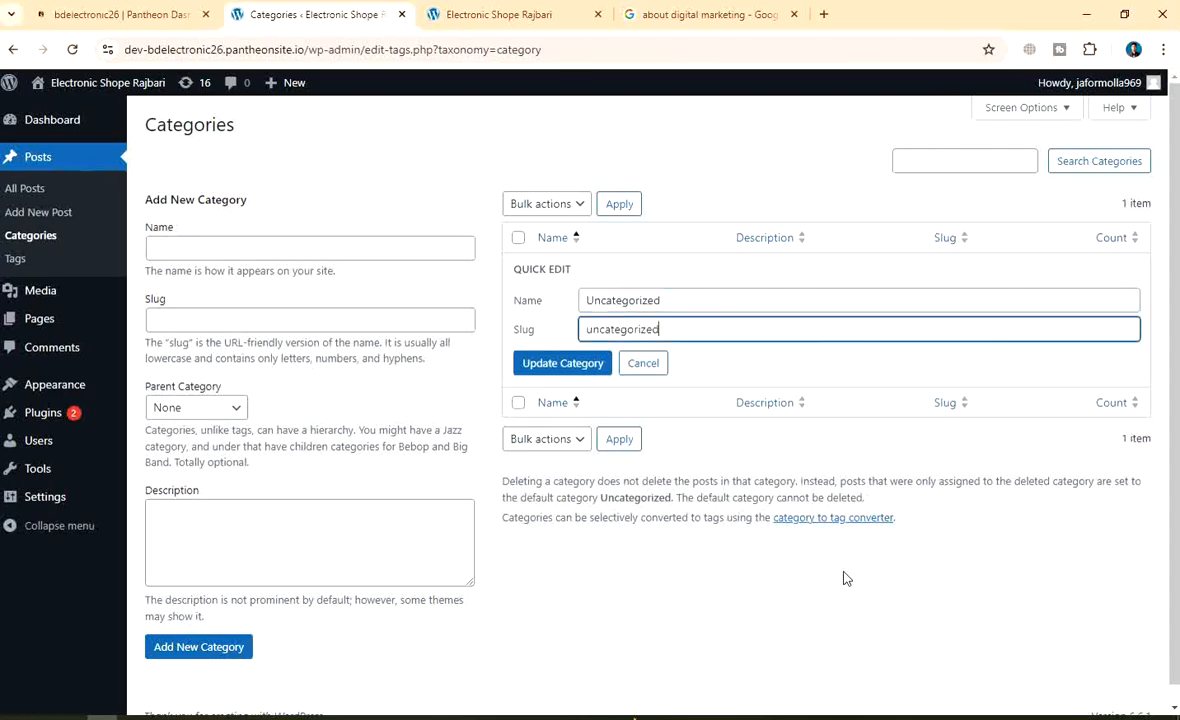
{"action": "left_click", "coordinate": [1135, 237]}
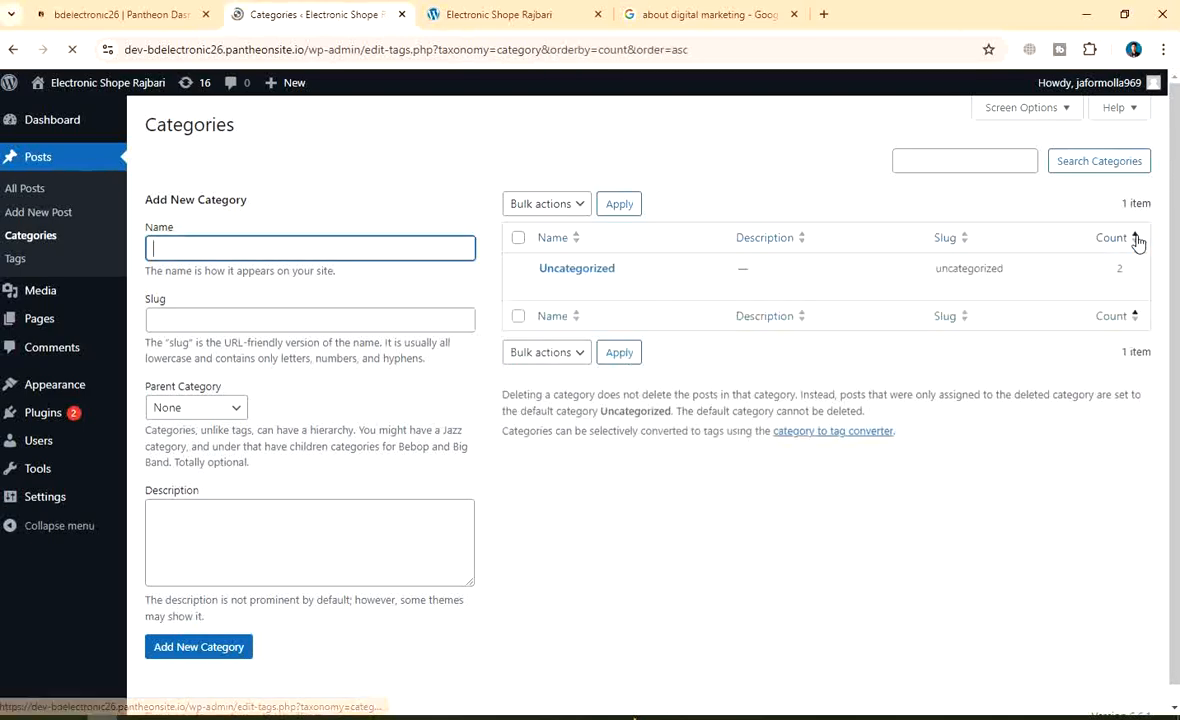
{"action": "mouse_move", "coordinate": [57, 497]}
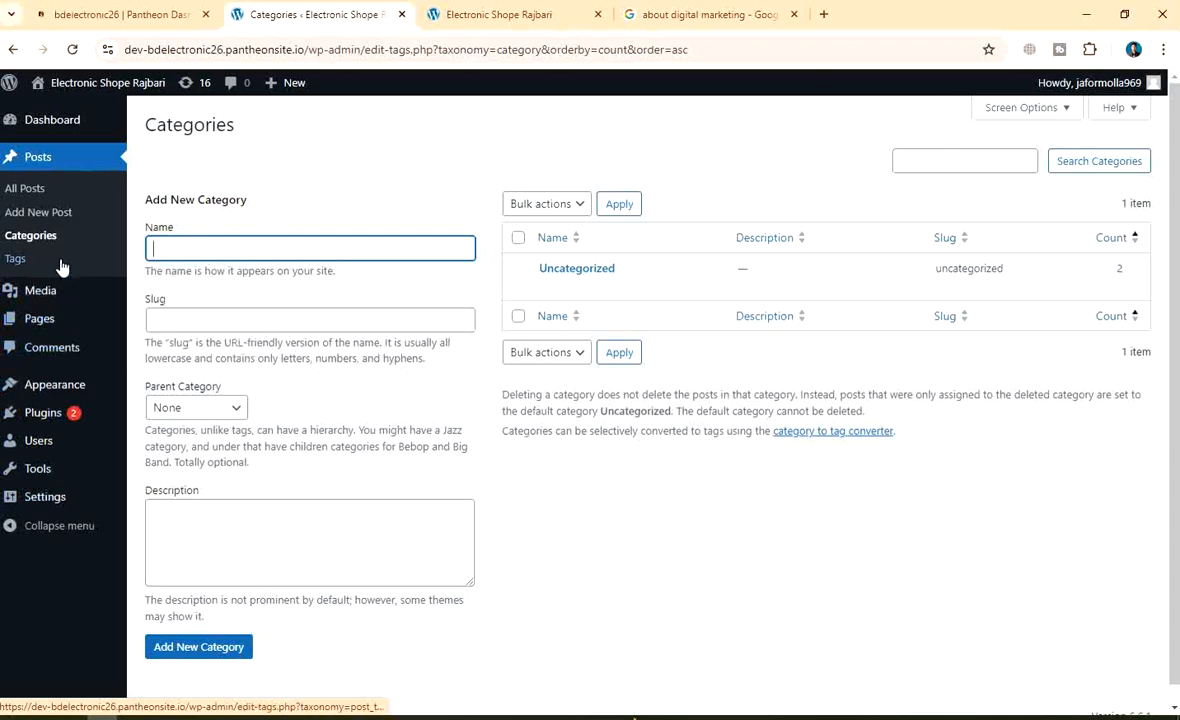
{"action": "left_click", "coordinate": [72, 386]}
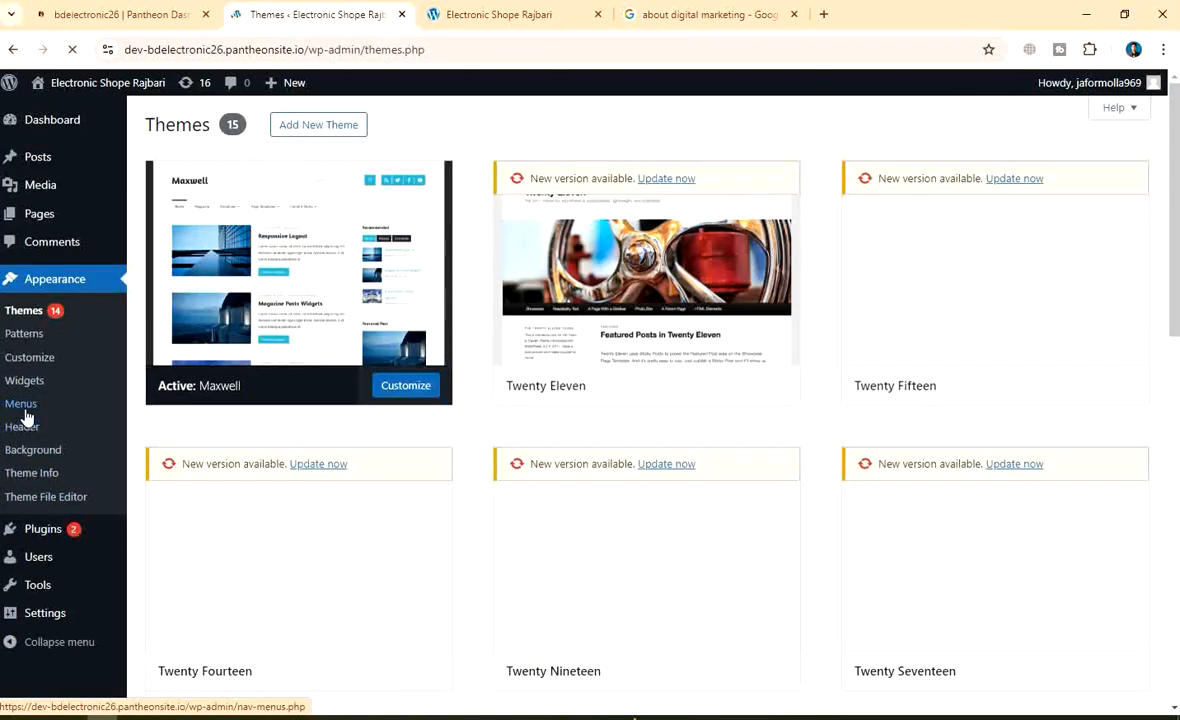
Open Appearance > Menus and browse the Categories box's View All, Most Used and Search tabs
{"action": "left_click", "coordinate": [21, 406]}
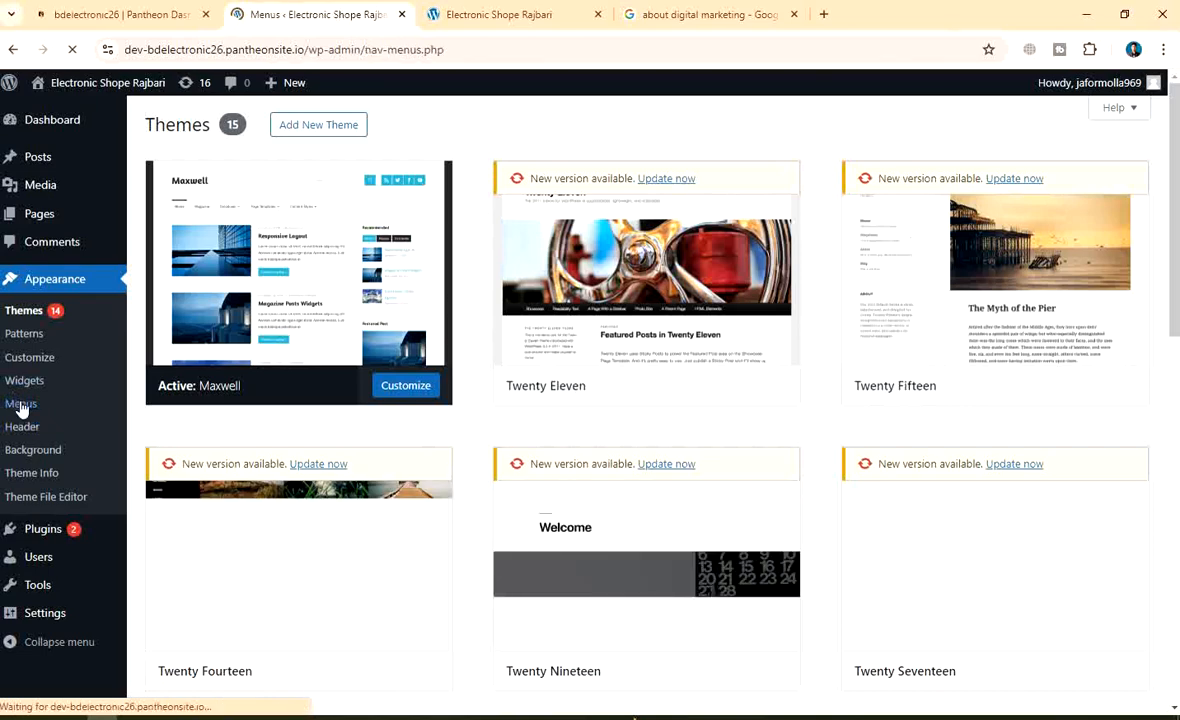
{"action": "scroll", "coordinate": [458, 460], "scroll_direction": "down", "scroll_amount": 2}
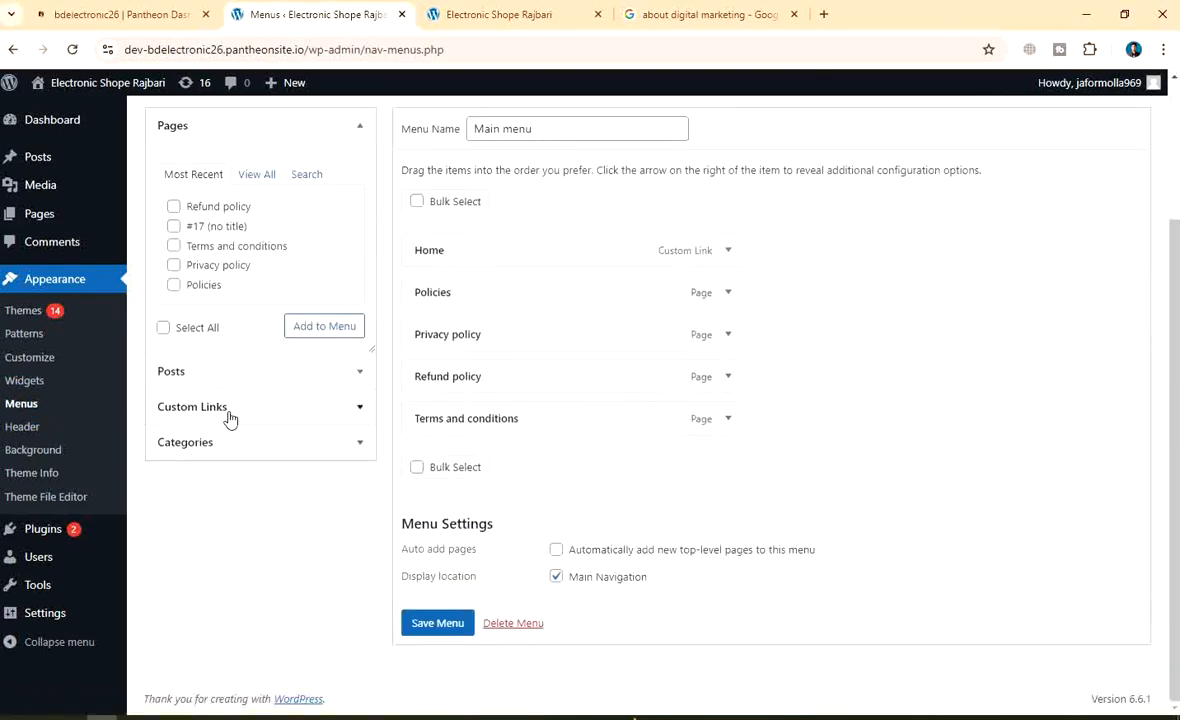
{"action": "left_click", "coordinate": [224, 446]}
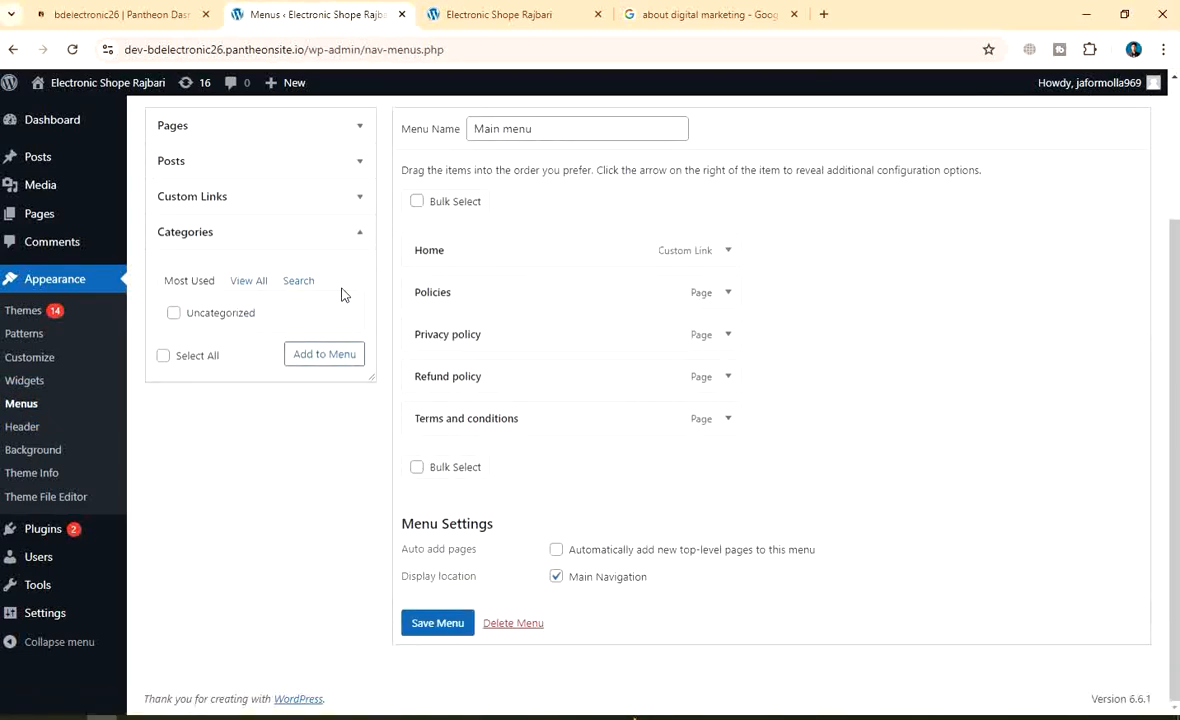
{"action": "scroll", "coordinate": [337, 300], "scroll_direction": "up", "scroll_amount": 2}
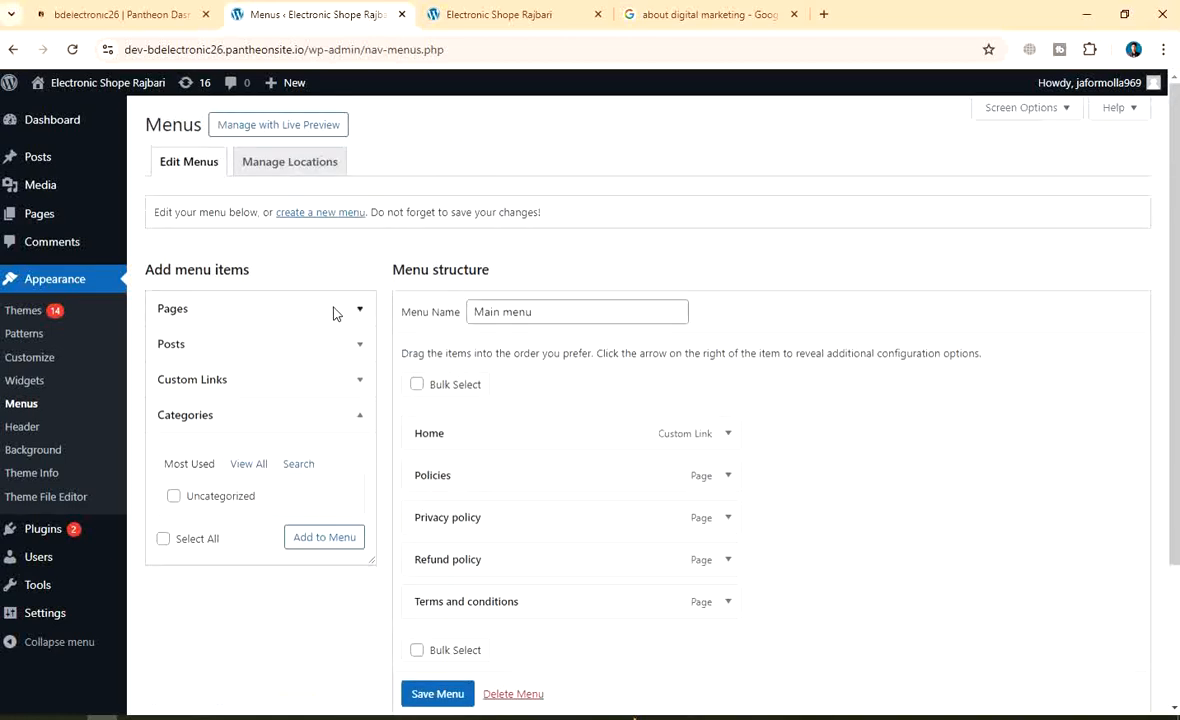
{"action": "left_click", "coordinate": [250, 467]}
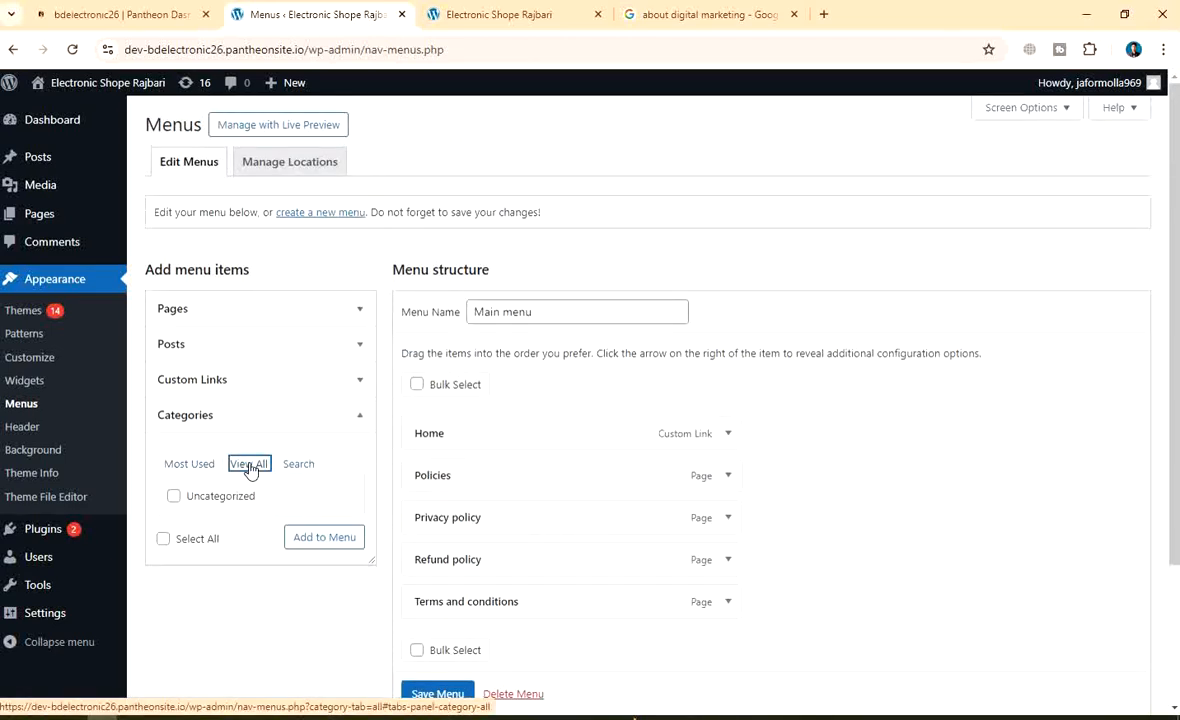
{"action": "left_click", "coordinate": [189, 468]}
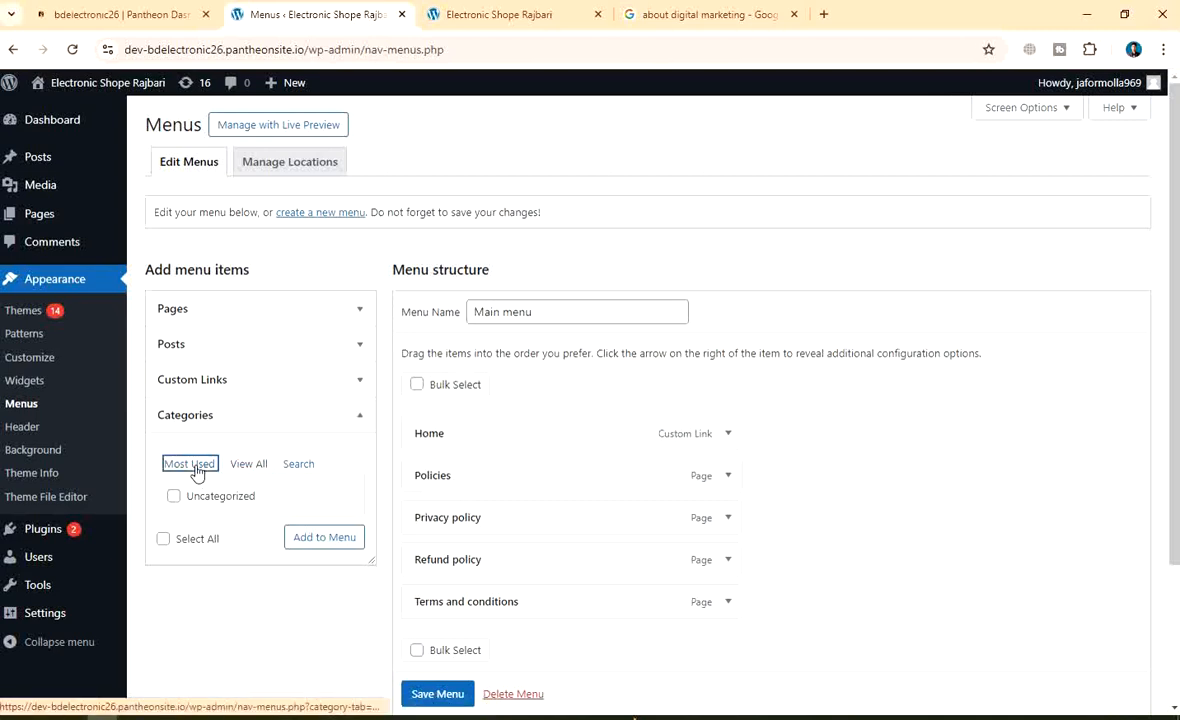
{"action": "left_click", "coordinate": [298, 466]}
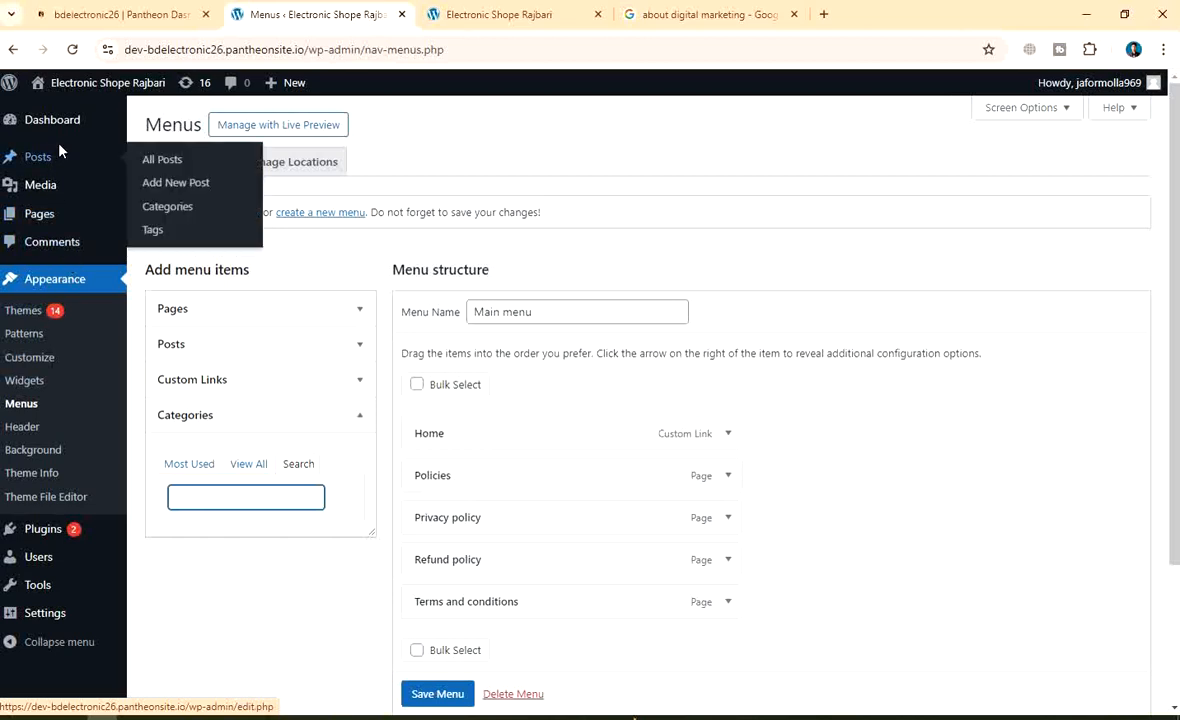
Return to Categories via All Posts and set Parent Category to Uncategorized
{"action": "left_click", "coordinate": [31, 164]}
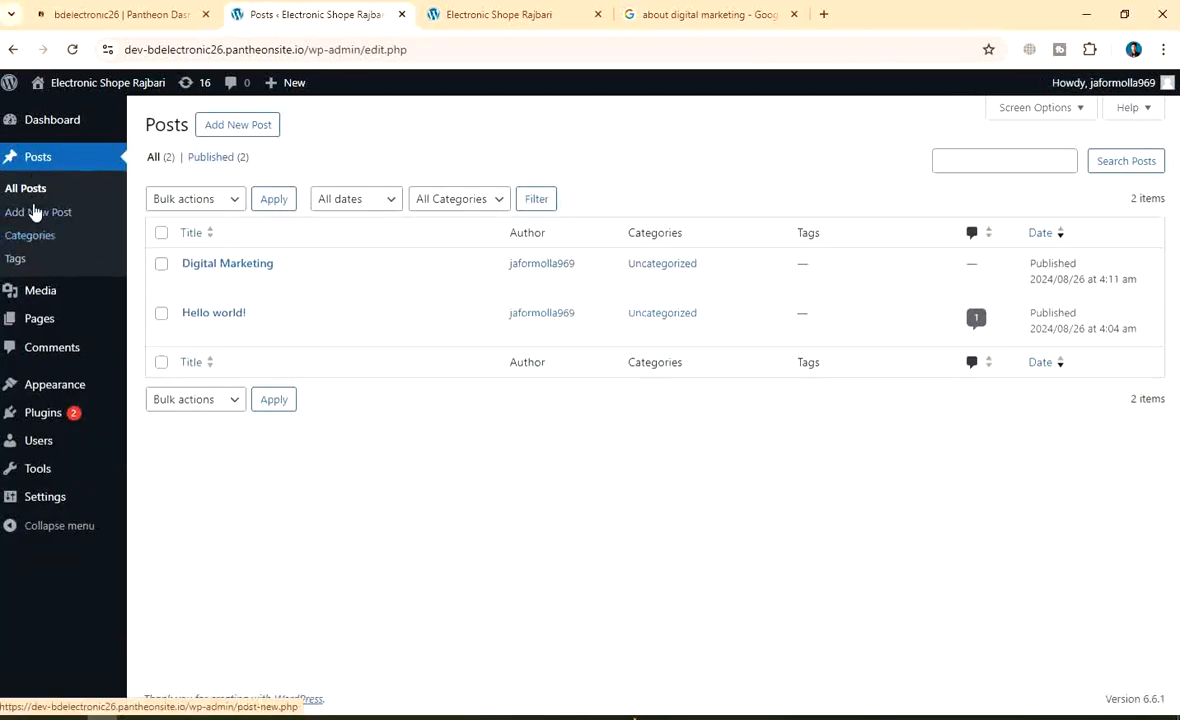
{"action": "left_click", "coordinate": [43, 243]}
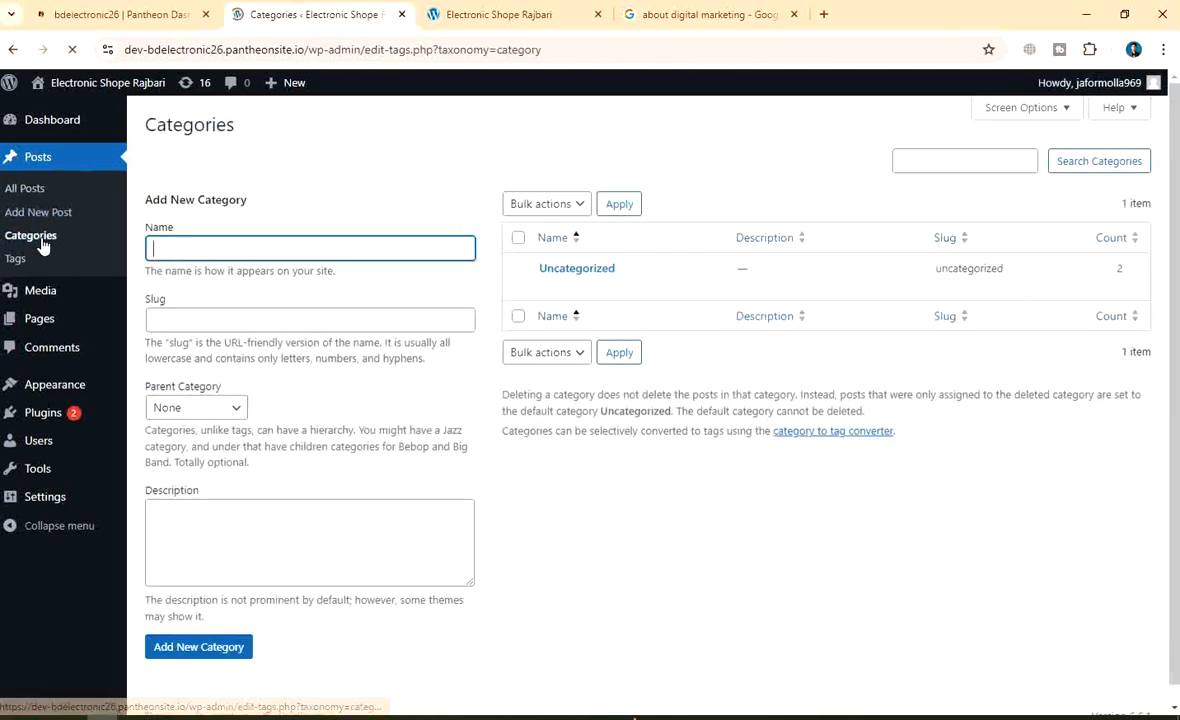
{"action": "scroll", "coordinate": [968, 370], "scroll_direction": "down", "scroll_amount": 1}
{"action": "scroll", "coordinate": [968, 370], "scroll_direction": "up", "scroll_amount": 1}
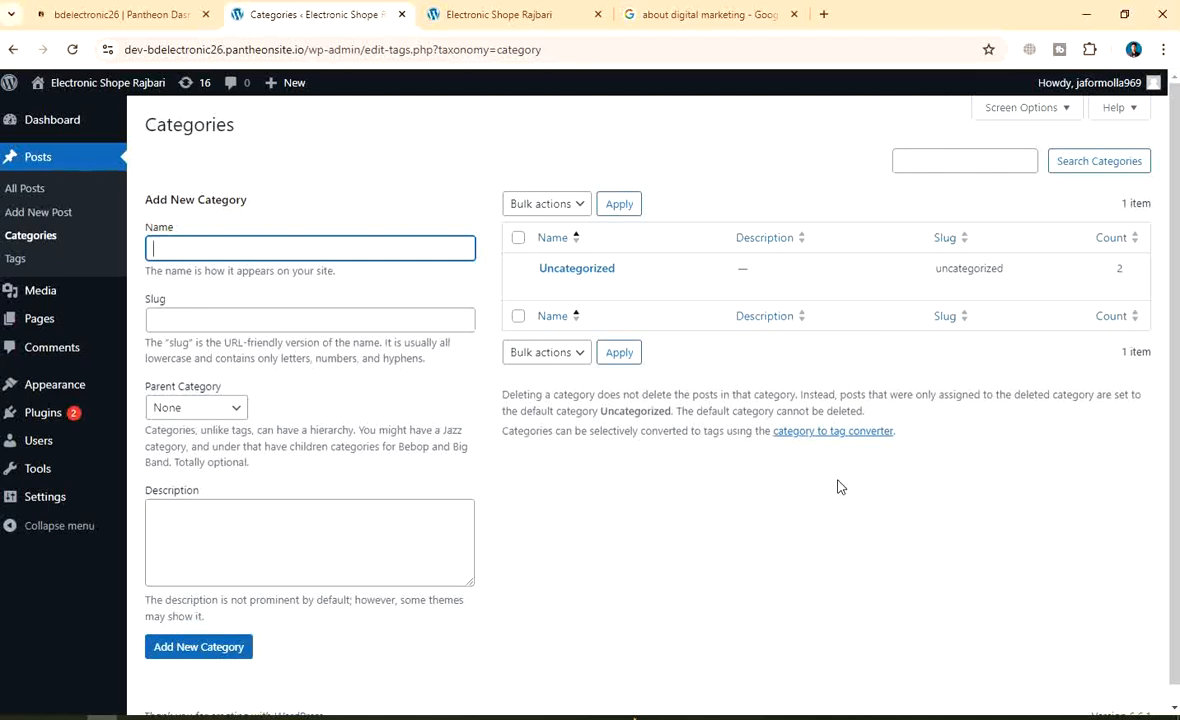
{"action": "left_click", "coordinate": [567, 357]}
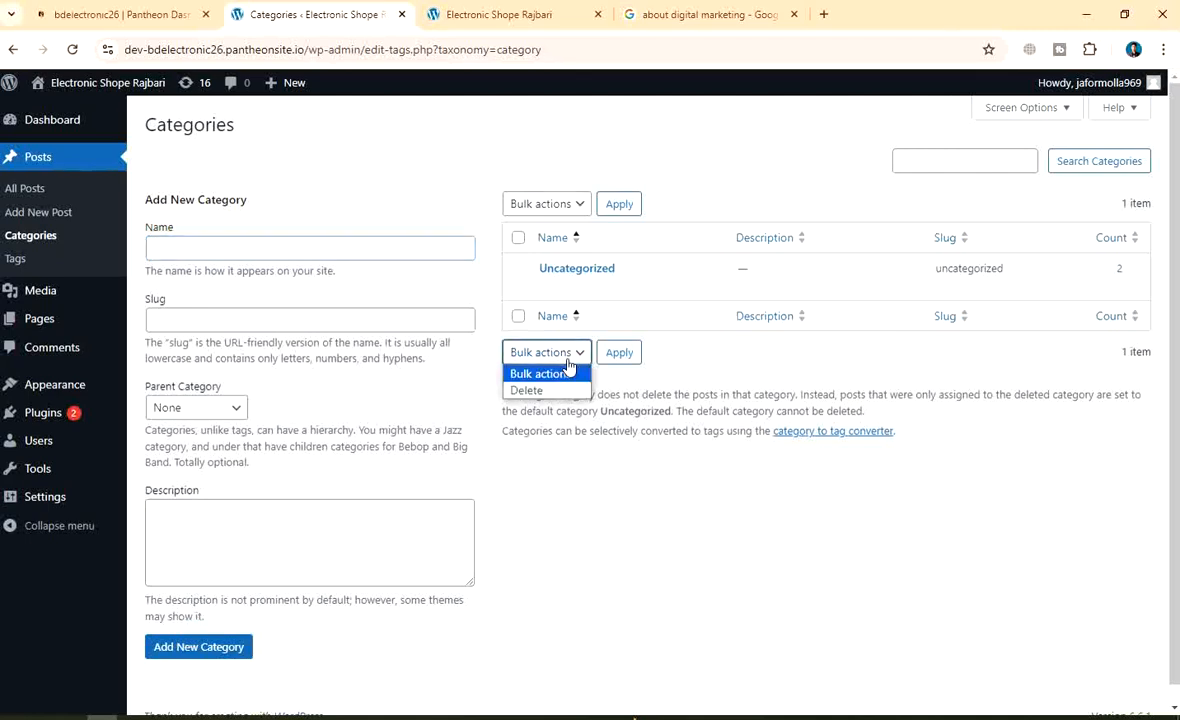
{"action": "left_click", "coordinate": [567, 370]}
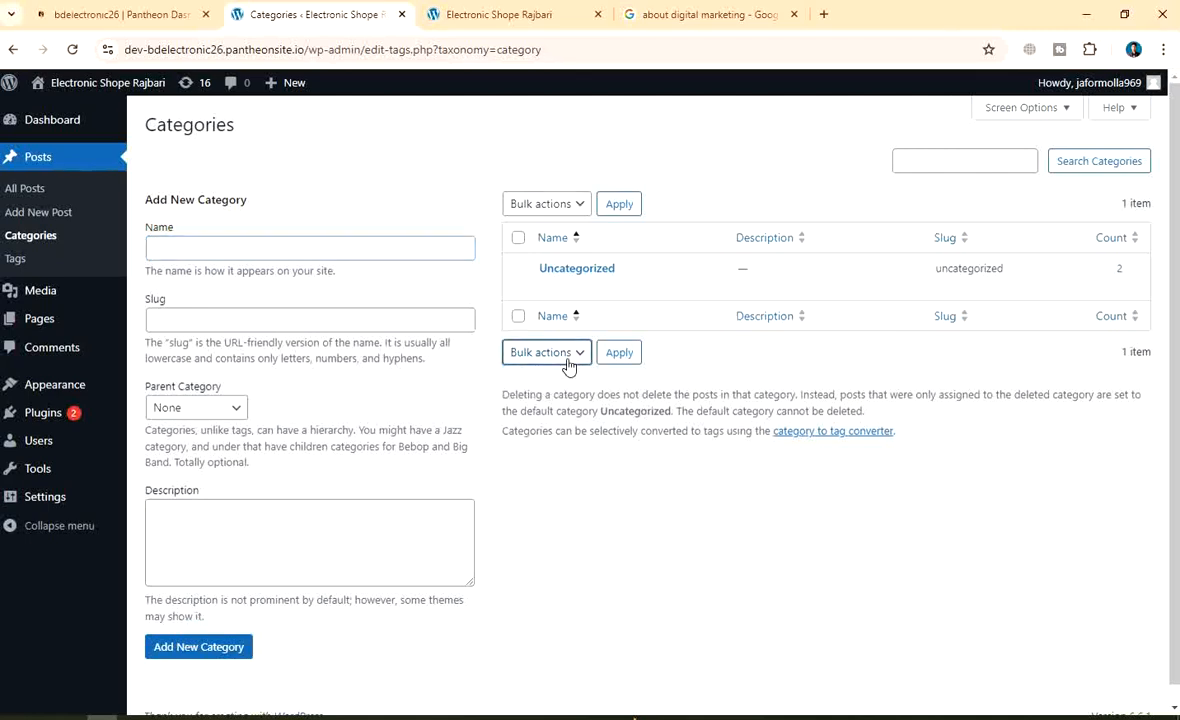
{"action": "left_click", "coordinate": [212, 414]}
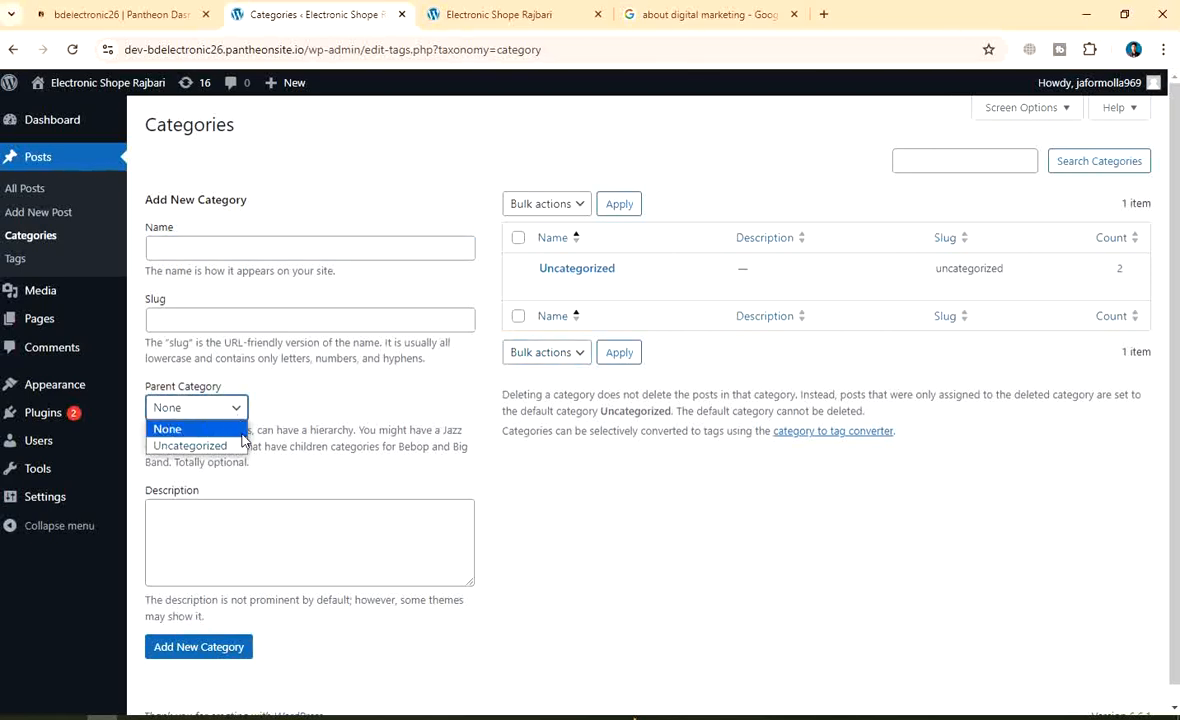
{"action": "left_click", "coordinate": [222, 445]}
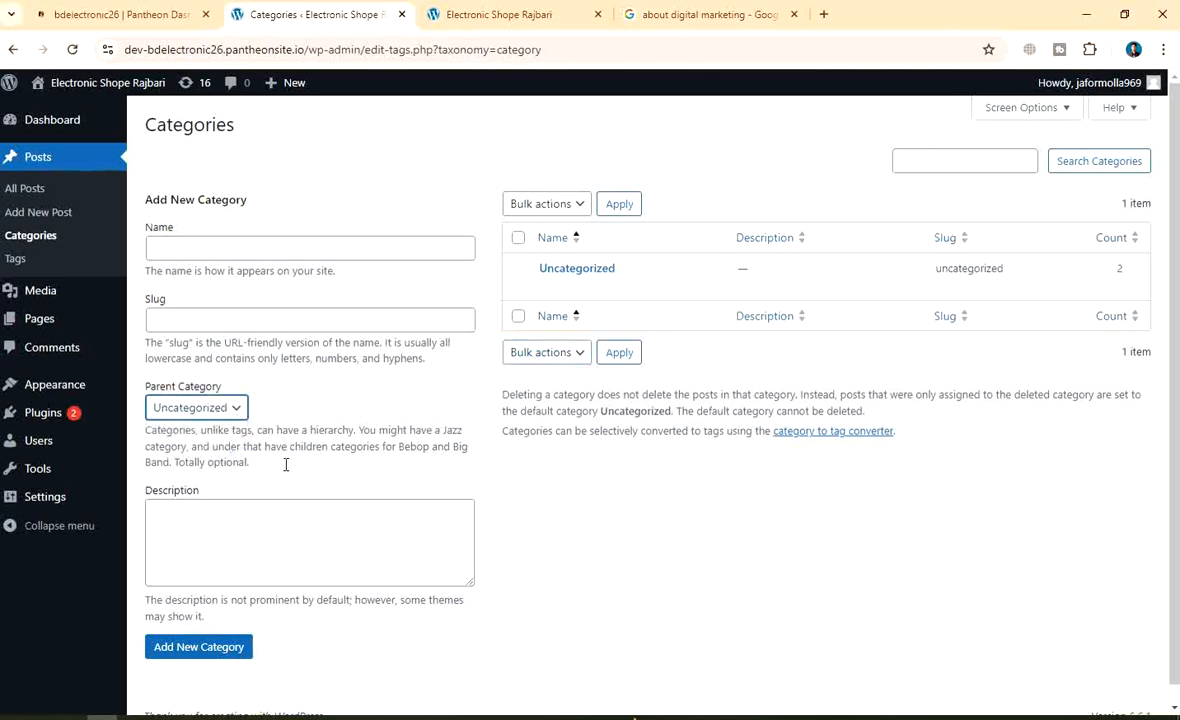
Toggle Bulk actions to Delete and back, then submit Add New Category with an empty name
{"action": "left_click", "coordinate": [207, 246]}
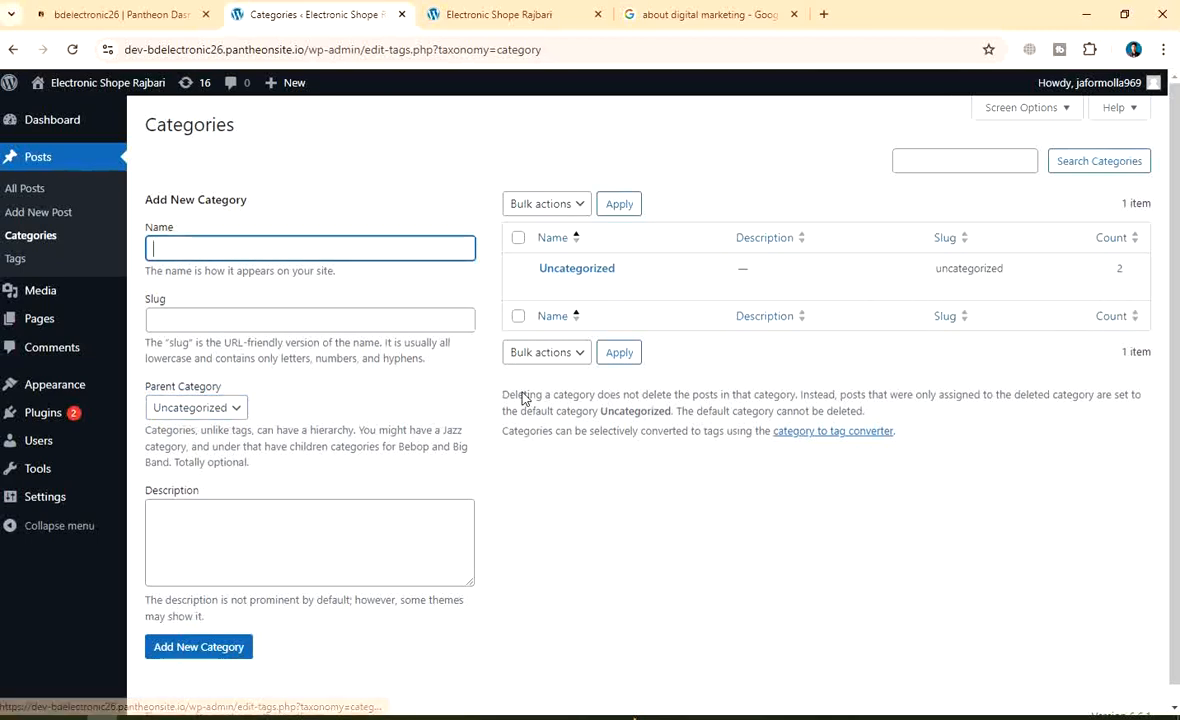
{"action": "left_click", "coordinate": [543, 351]}
{"action": "left_click", "coordinate": [548, 391]}
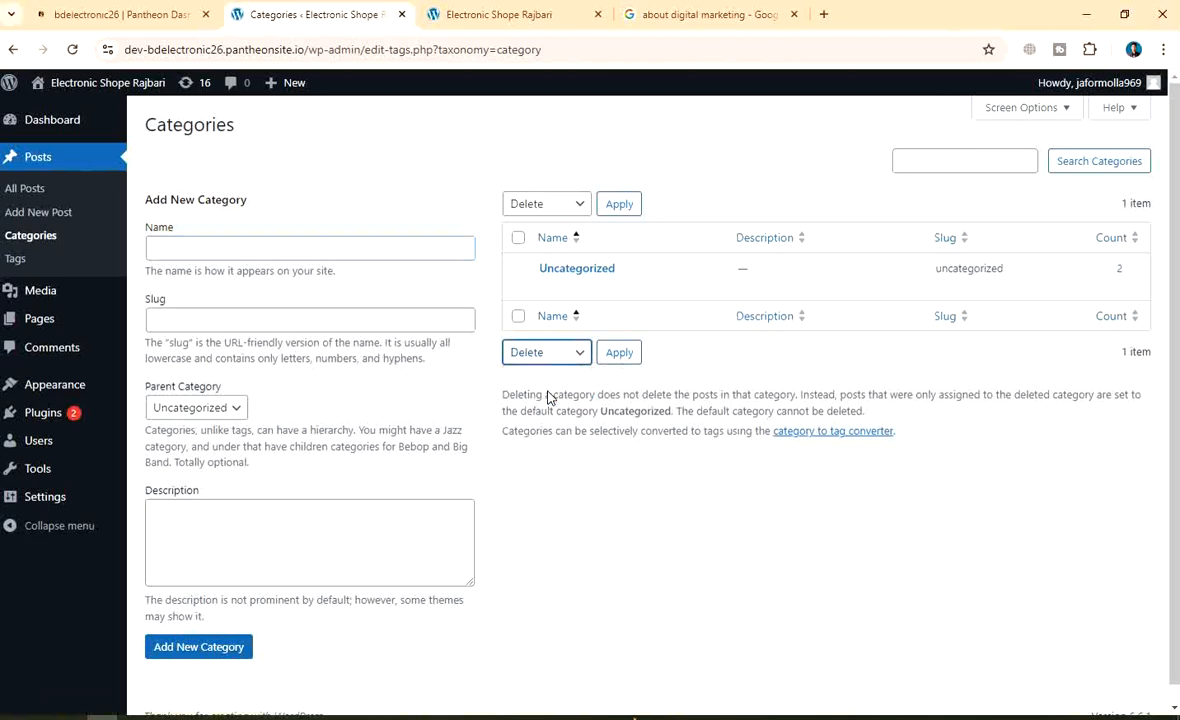
{"action": "left_click", "coordinate": [576, 209]}
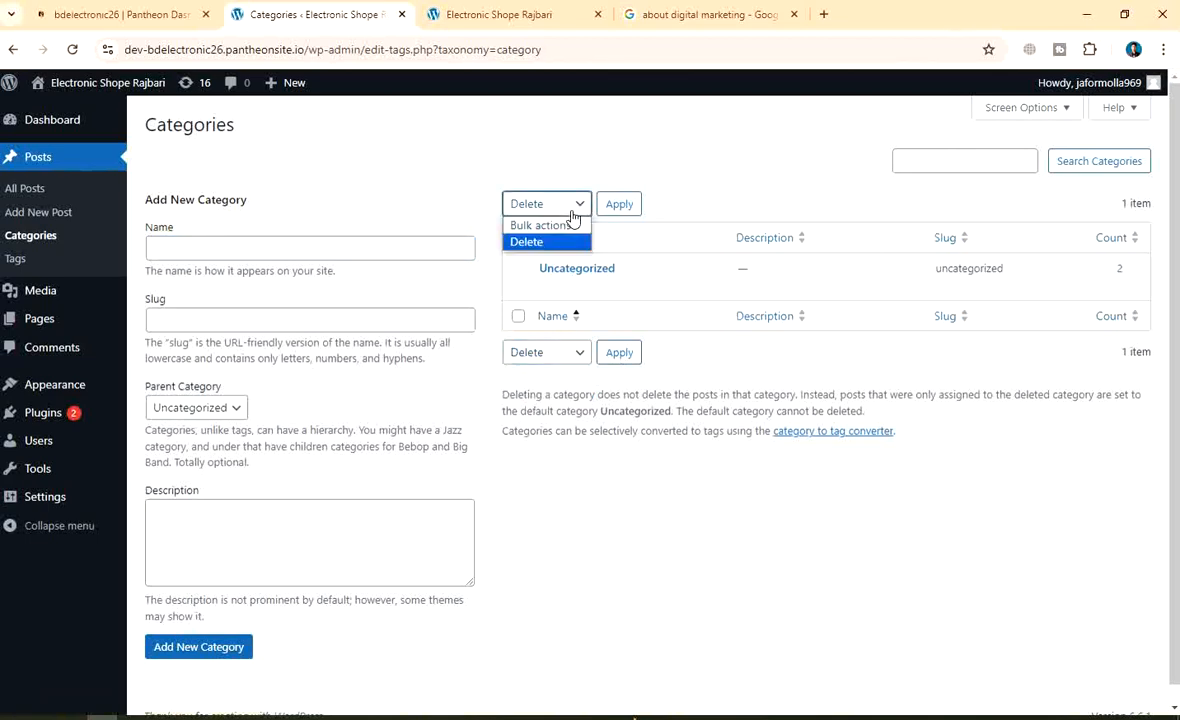
{"action": "left_click", "coordinate": [525, 241]}
{"action": "left_click", "coordinate": [570, 352]}
{"action": "left_click", "coordinate": [527, 374]}
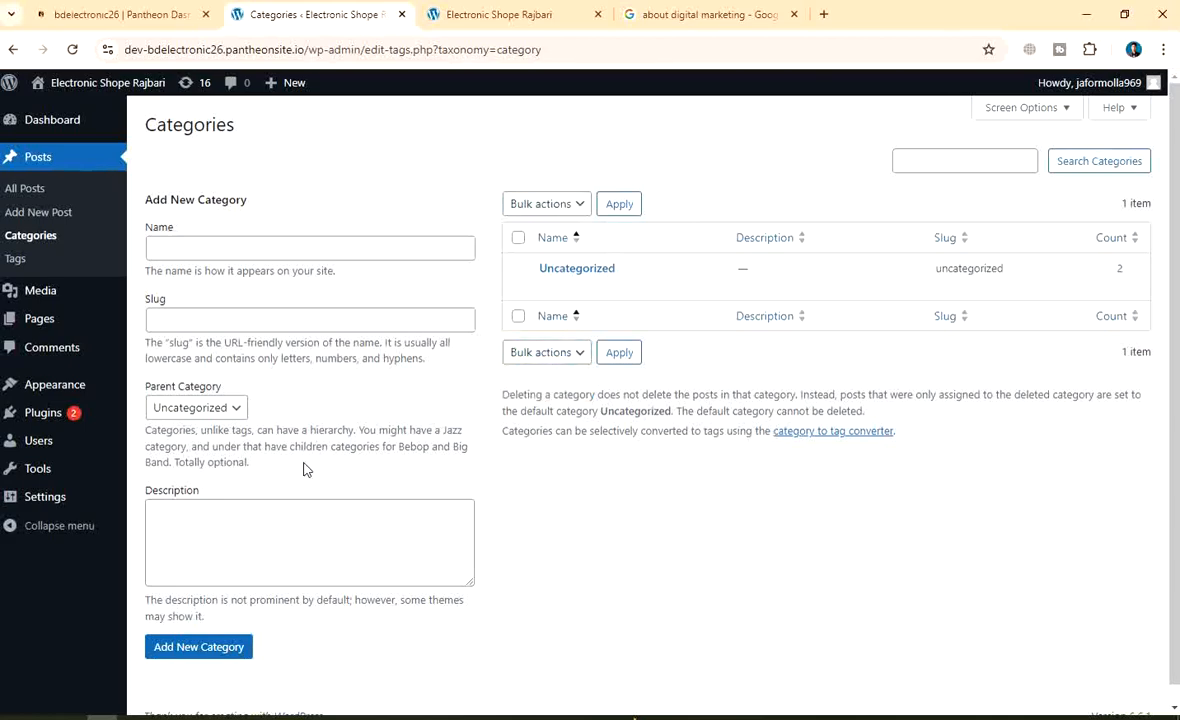
{"action": "left_click", "coordinate": [230, 648]}
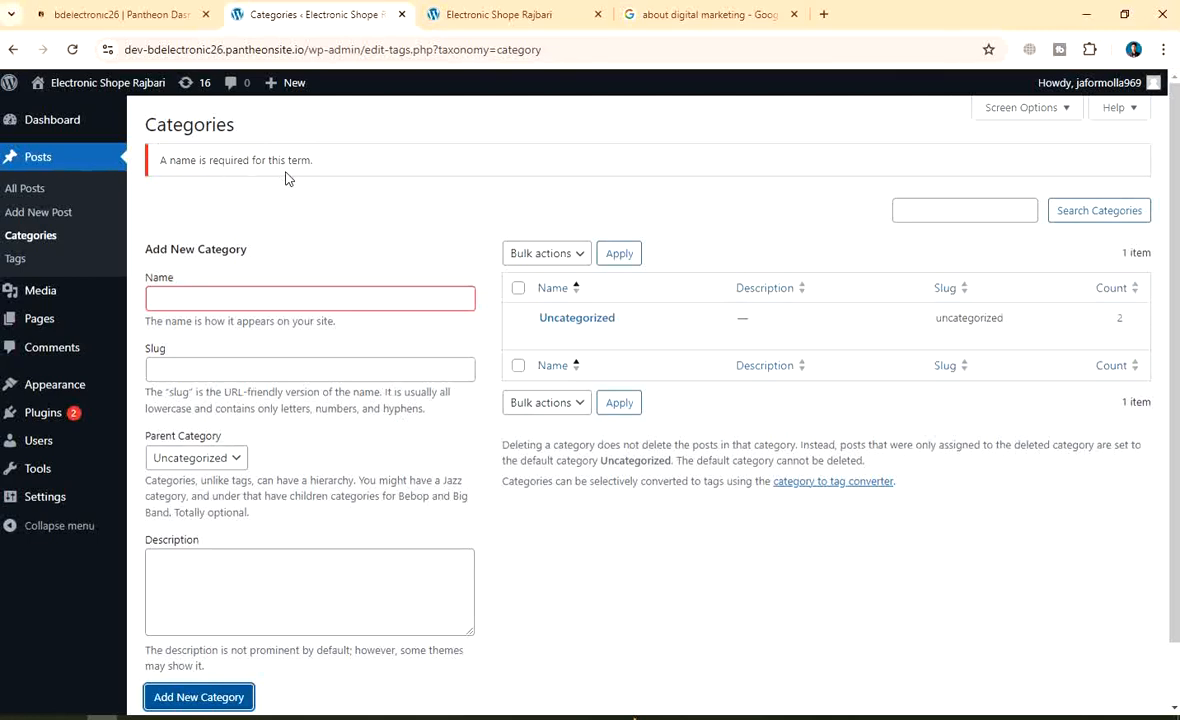
Create 'Laptop Zone 1' under parent Uncategorized, giving slug laptop-zone-1 with 0 posts
{"action": "left_click", "coordinate": [253, 298]}
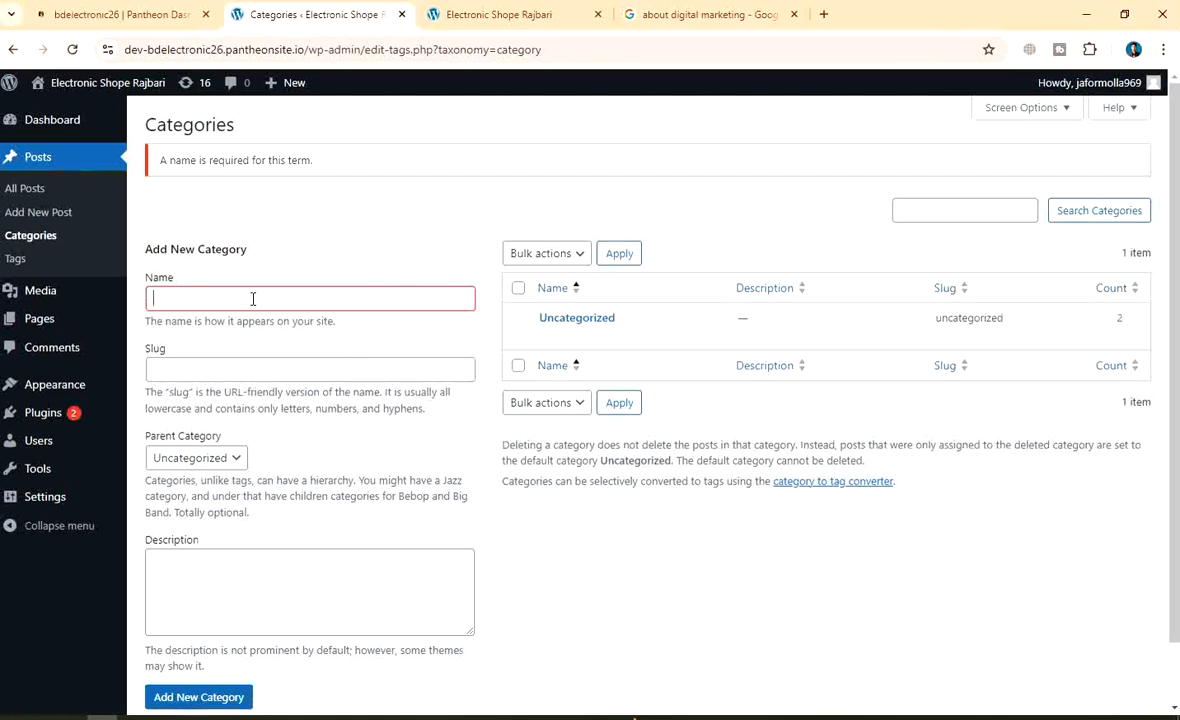
{"action": "type", "text": "La"}
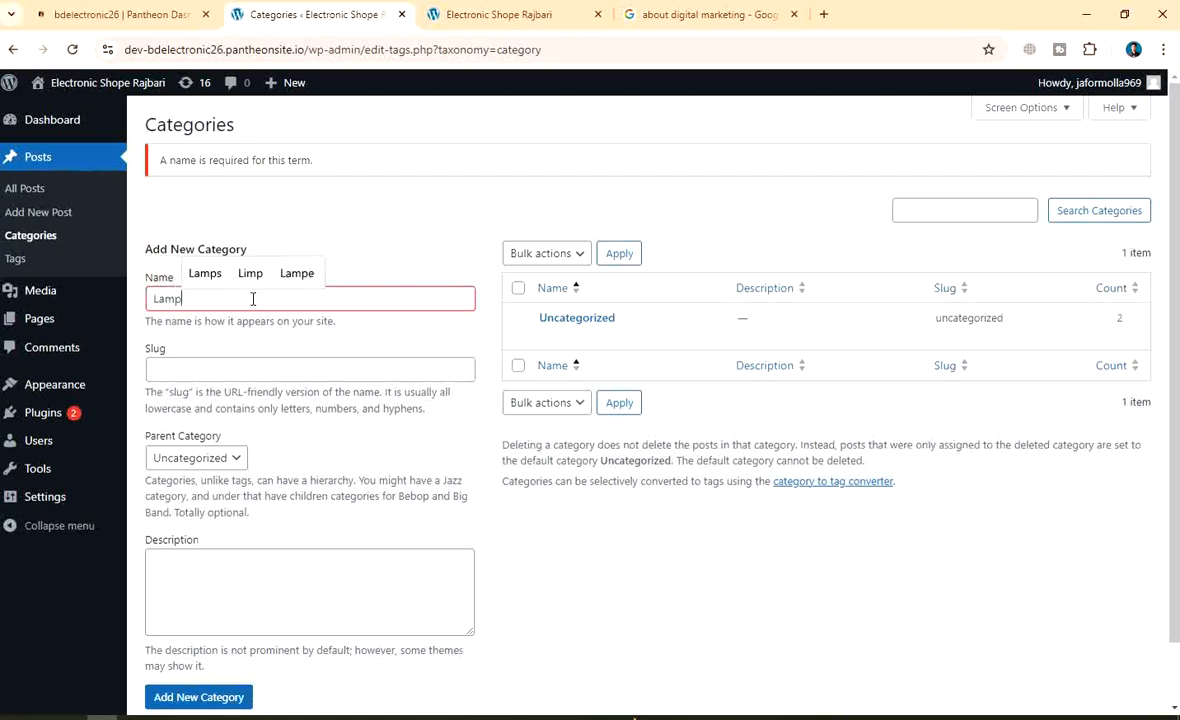
{"action": "type", "text": "pt"}
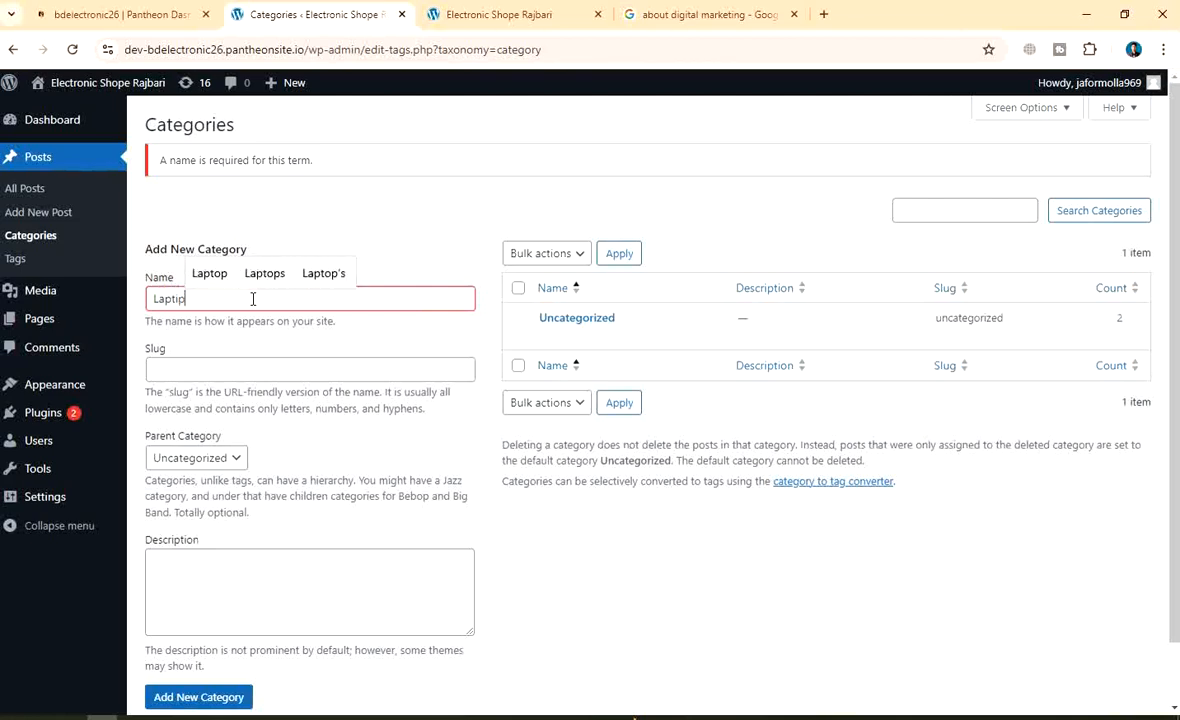
{"action": "type", "text": "op "}
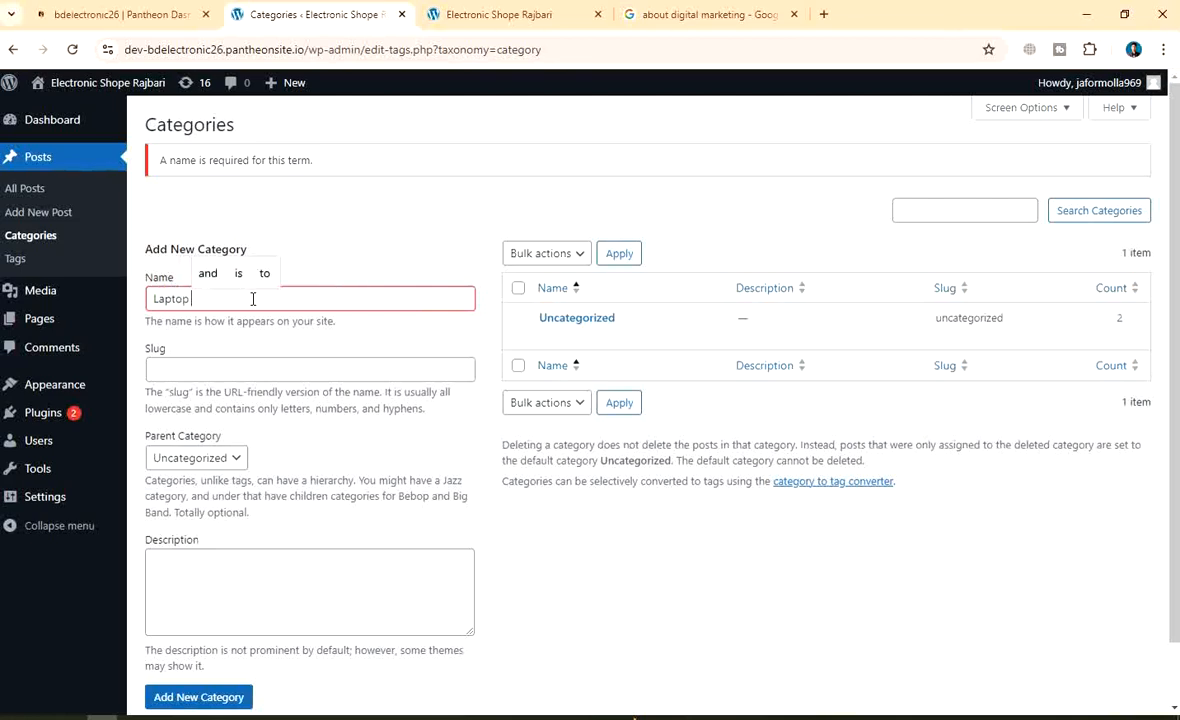
{"action": "type", "text": "Zone"}
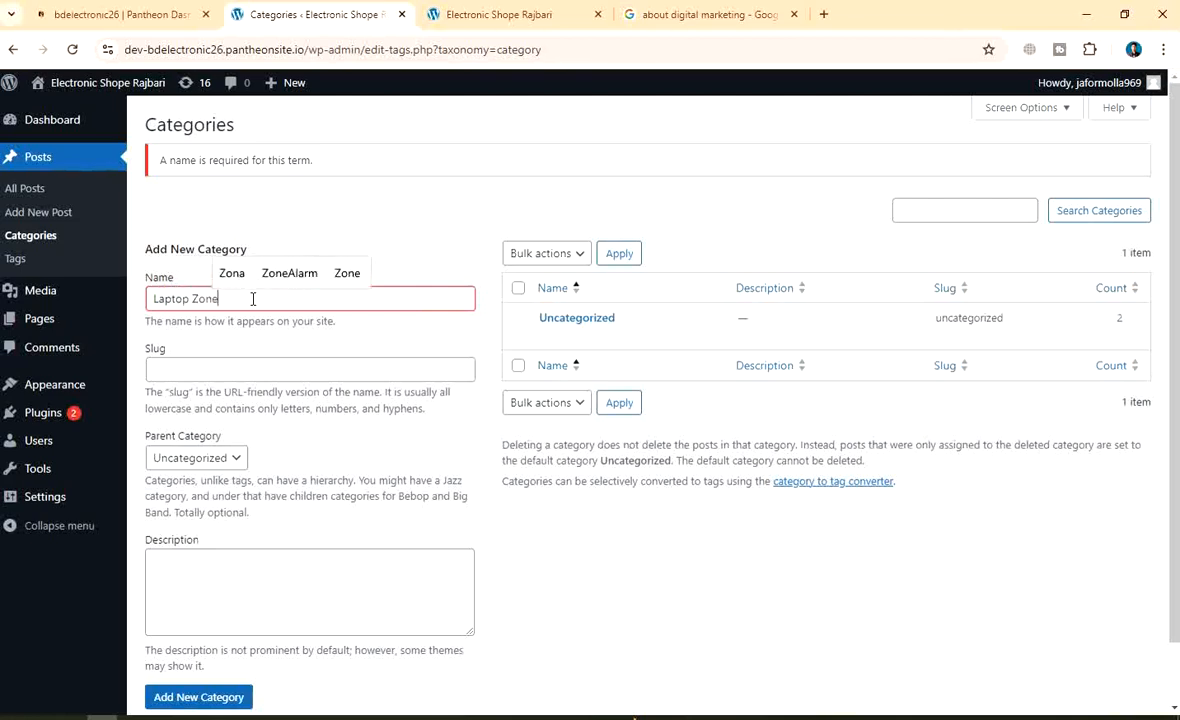
{"action": "type", "text": " 1"}
{"action": "scroll", "coordinate": [382, 421], "scroll_direction": "down", "scroll_amount": 1}
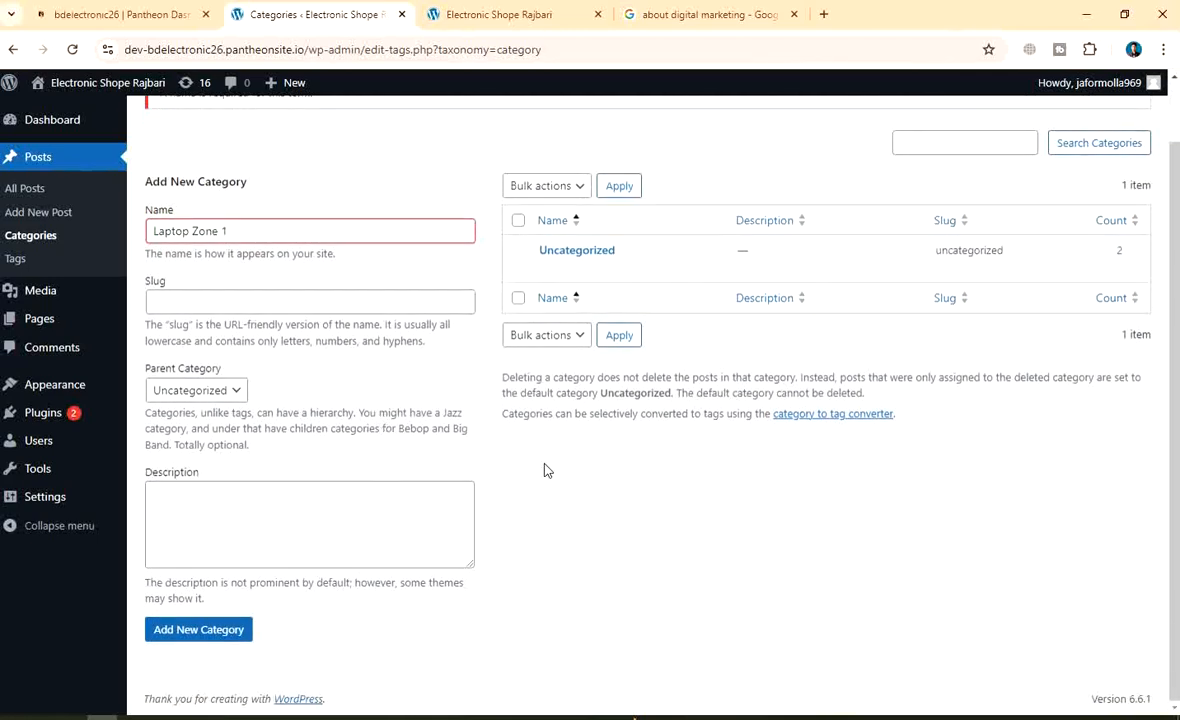
{"action": "left_click", "coordinate": [192, 630]}
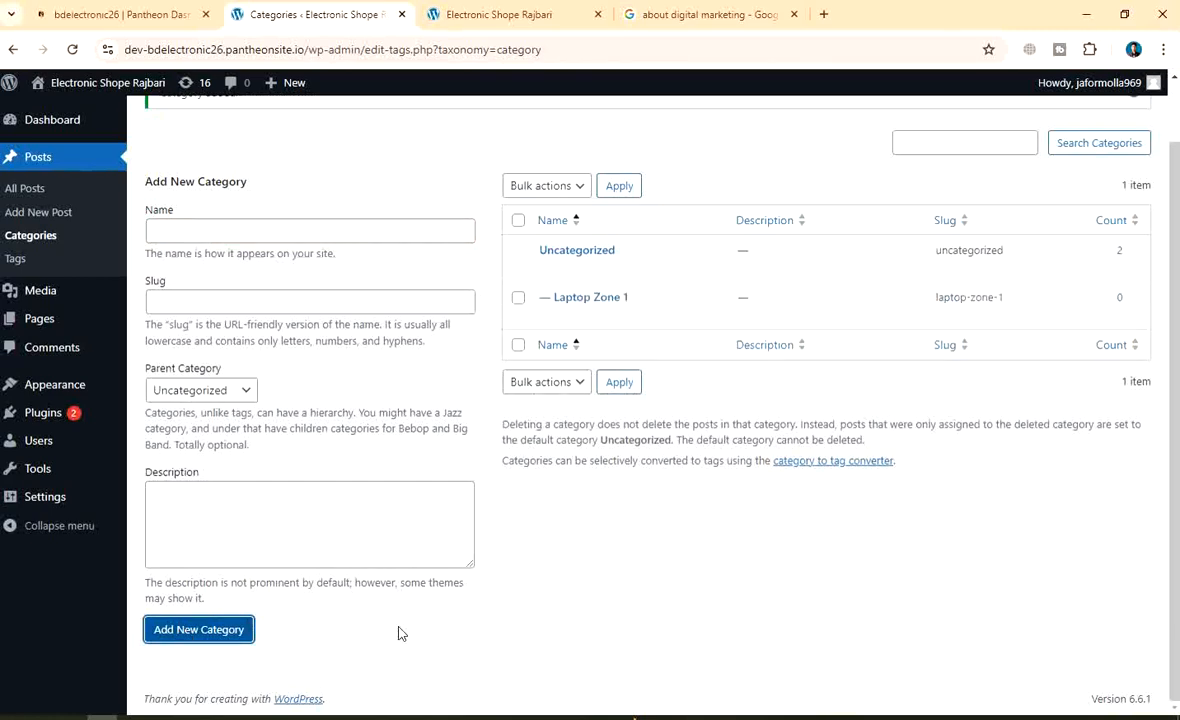
{"action": "scroll", "coordinate": [506, 514], "scroll_direction": "up", "scroll_amount": 1}
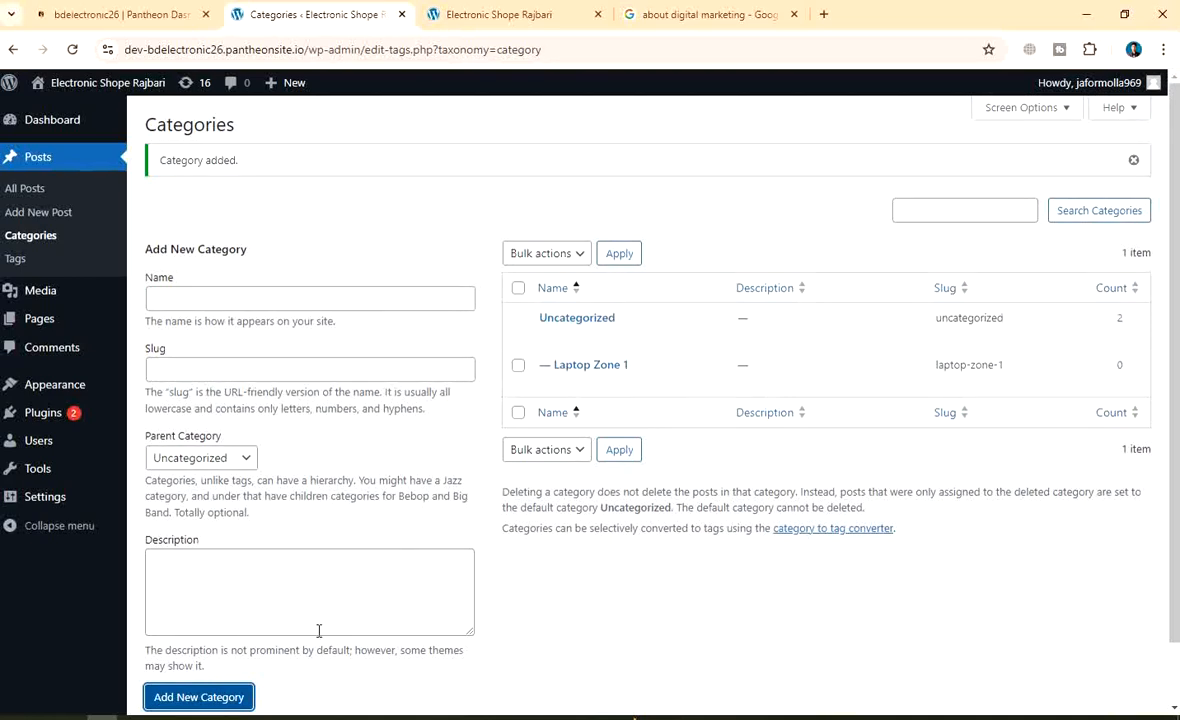
{"action": "scroll", "coordinate": [300, 640], "scroll_direction": "down", "scroll_amount": 1}
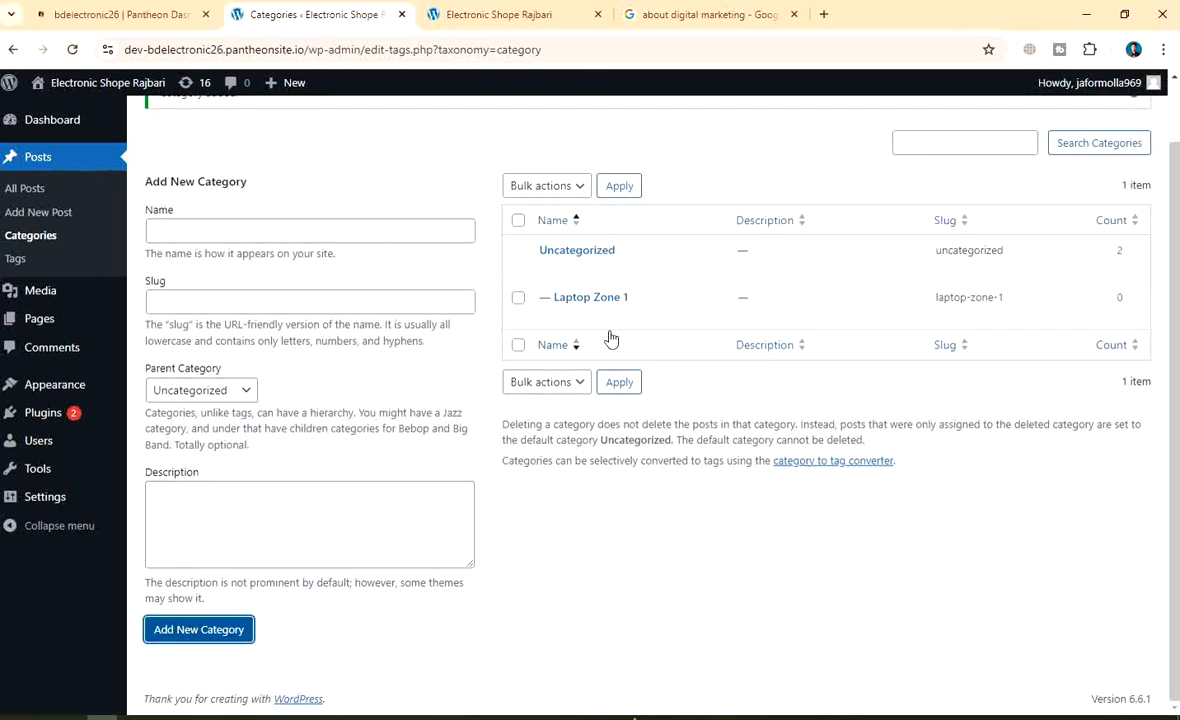
{"action": "mouse_move", "coordinate": [614, 311]}
{"action": "mouse_move", "coordinate": [528, 259]}
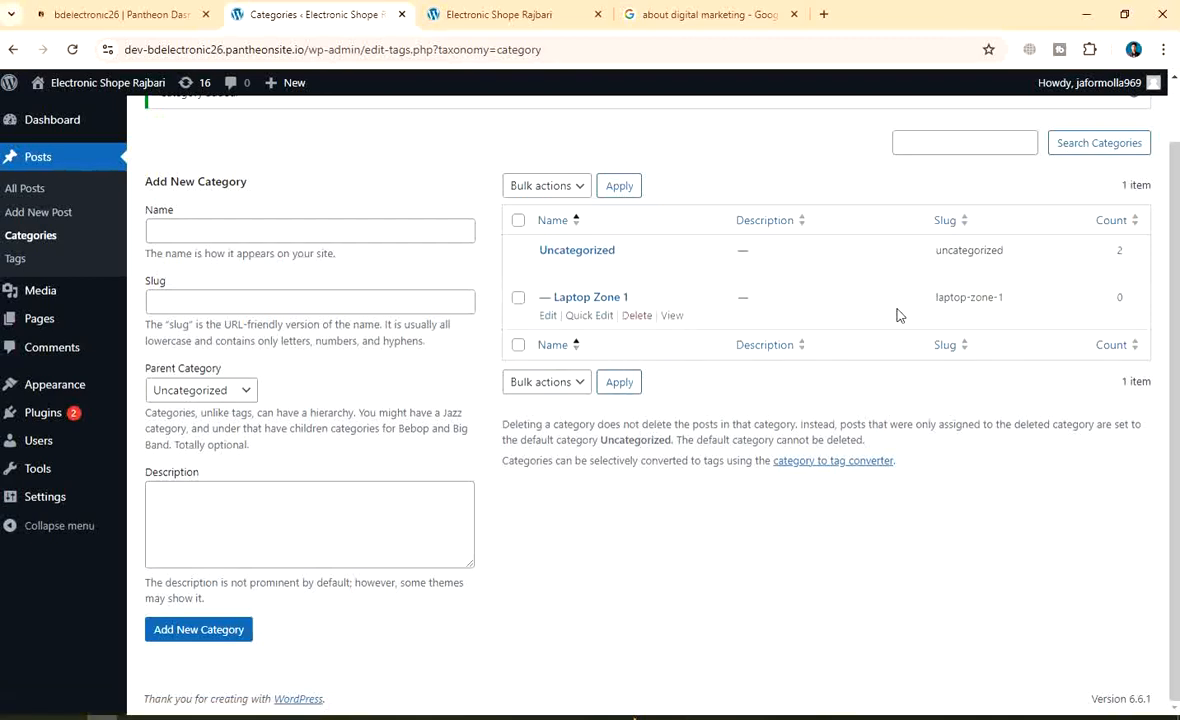
Add Hp-computer and Deal computer as new categories
{"action": "scroll", "coordinate": [173, 346], "scroll_direction": "up", "scroll_amount": 1}
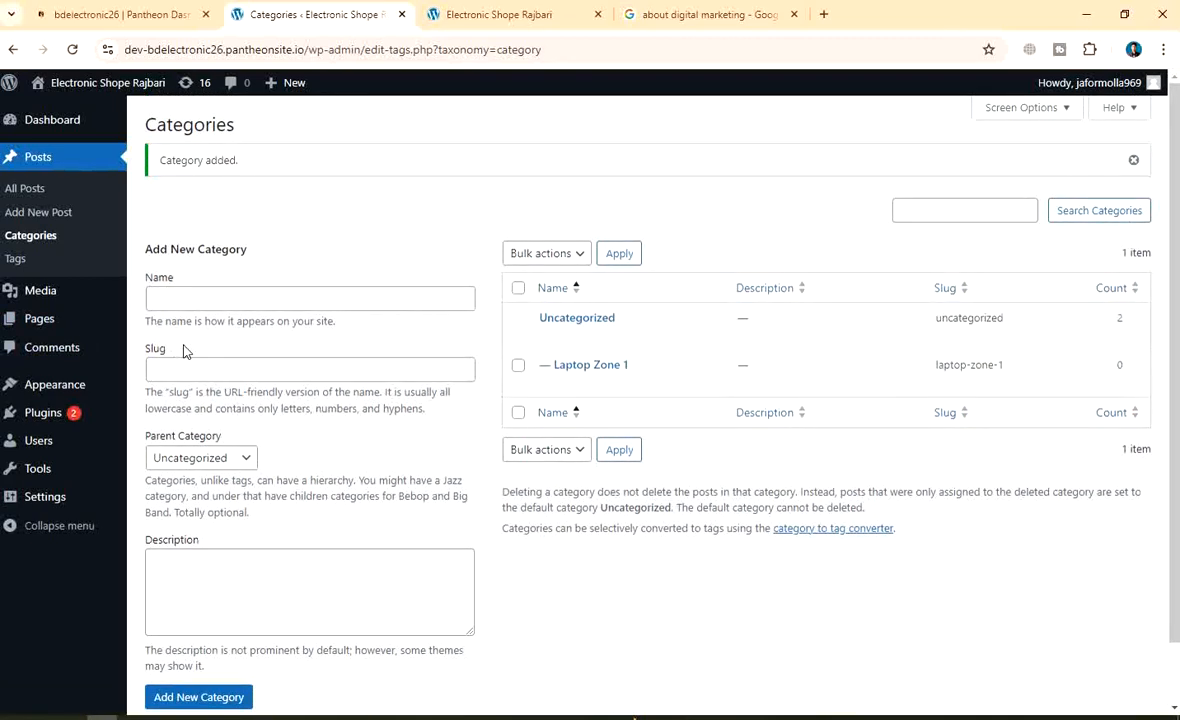
{"action": "left_click", "coordinate": [214, 301]}
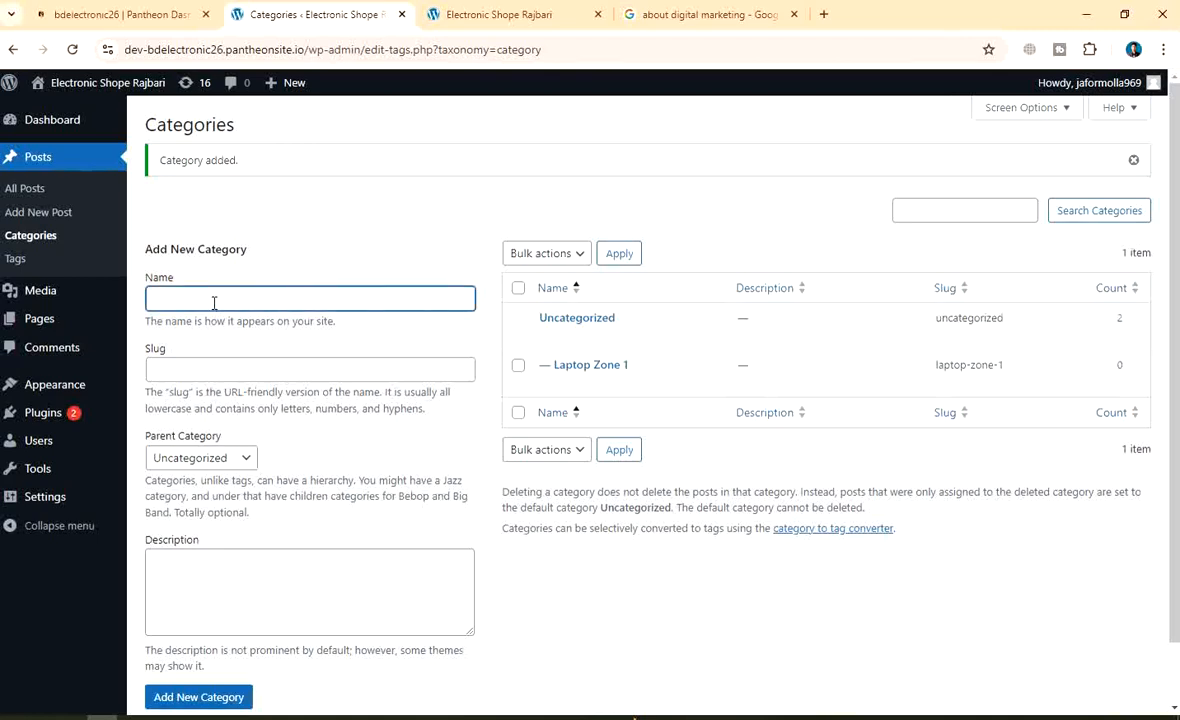
{"action": "type", "text": "Hp"}
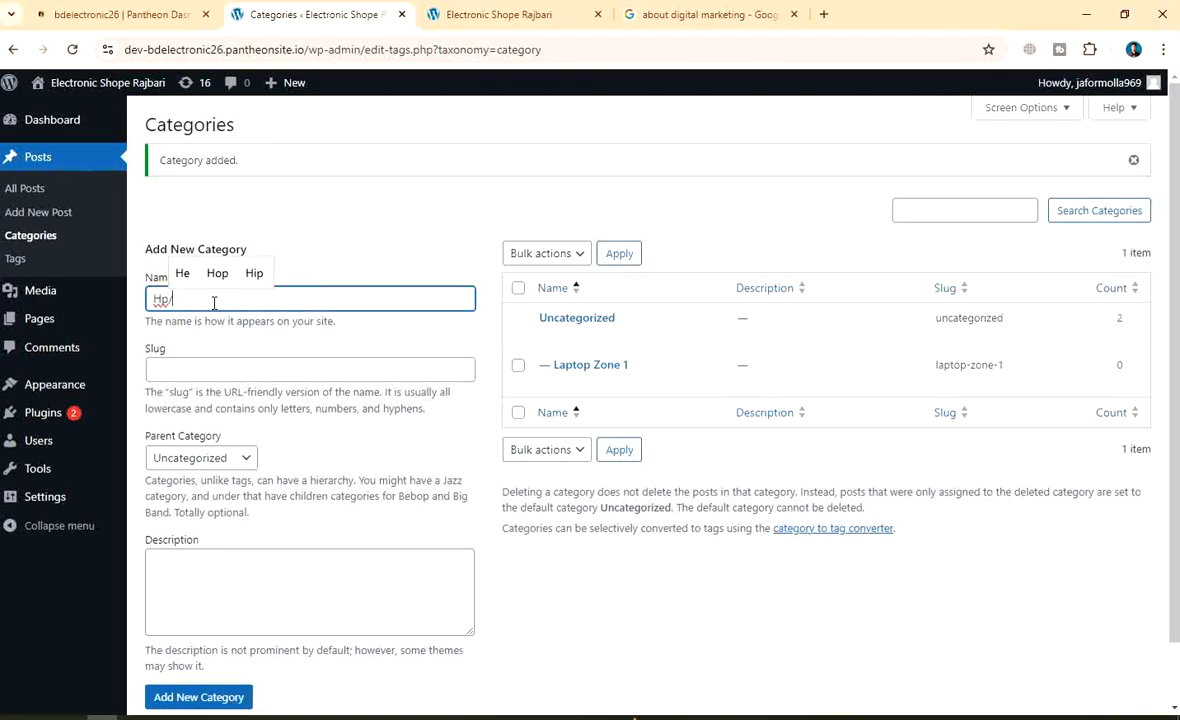
{"action": "type", "text": "-cpm"}
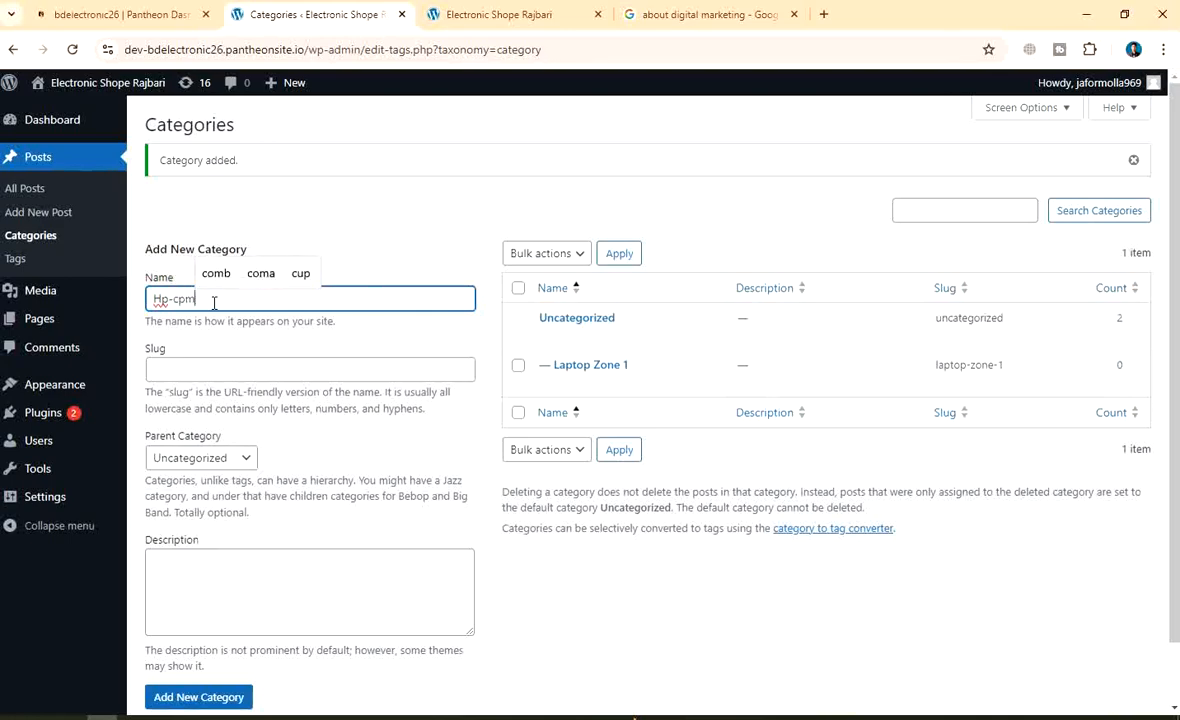
{"action": "key", "text": "BackSpace"}
{"action": "key", "text": "BackSpace"}
{"action": "key", "text": "BackSpace"}
{"action": "type", "text": "omputer"}
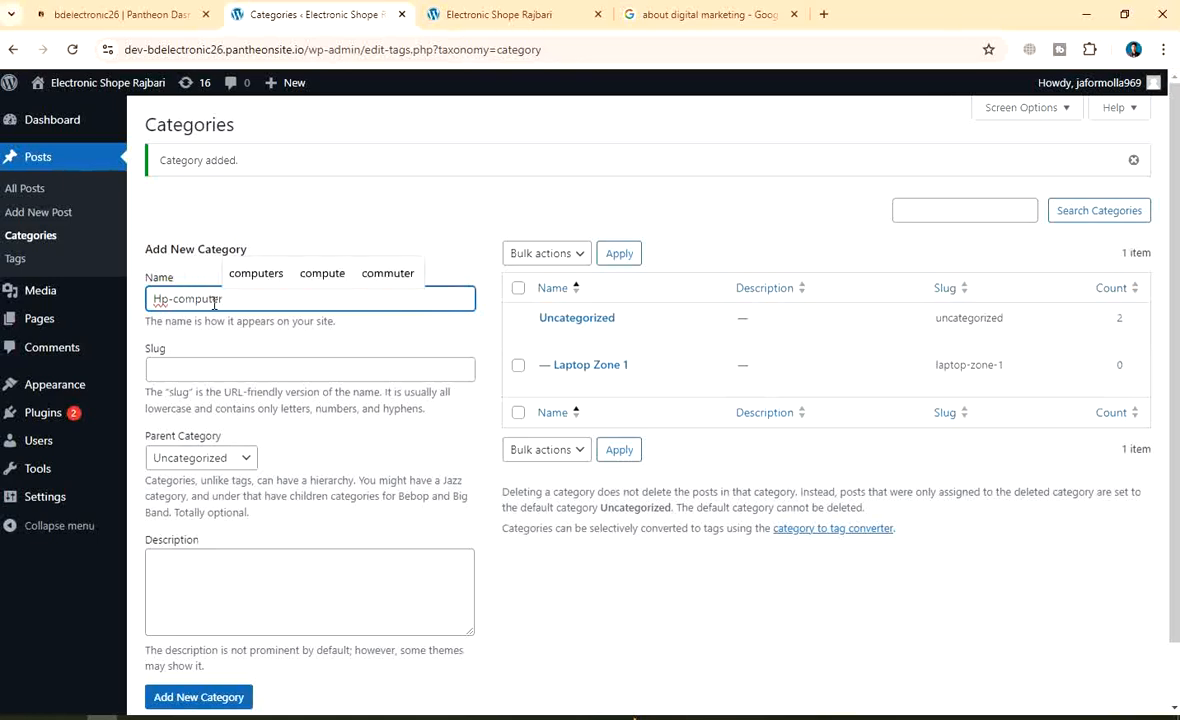
{"action": "left_click", "coordinate": [205, 697]}
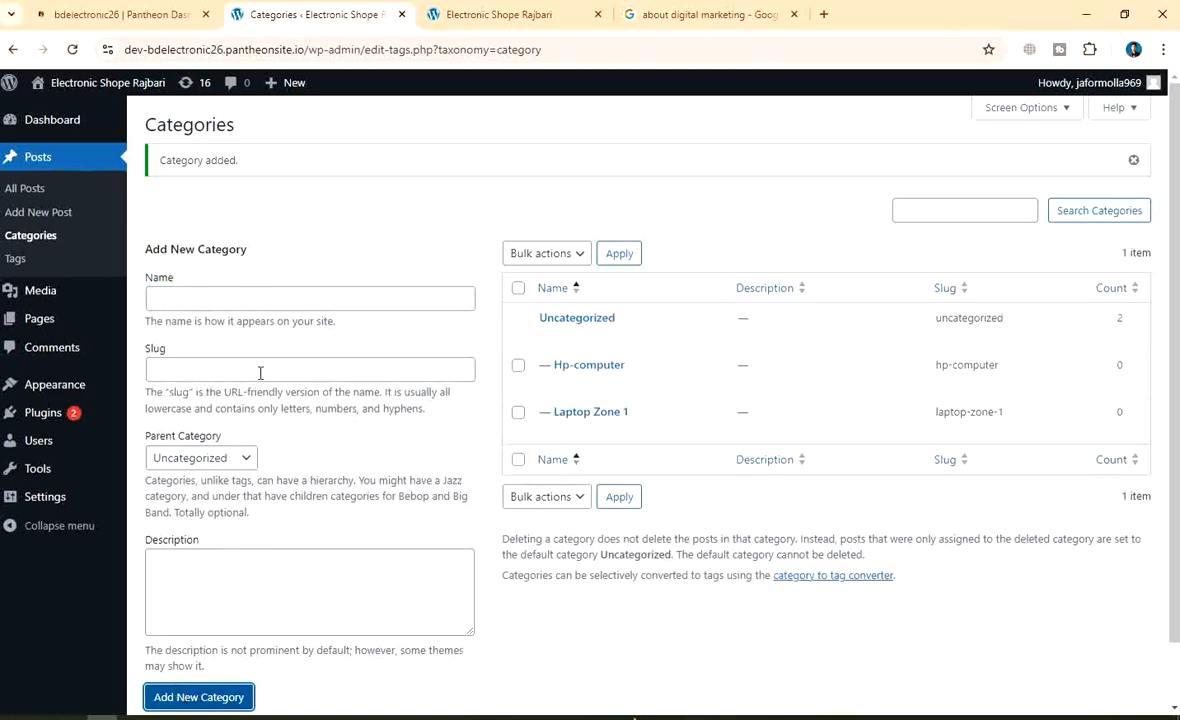
{"action": "left_click", "coordinate": [231, 300]}
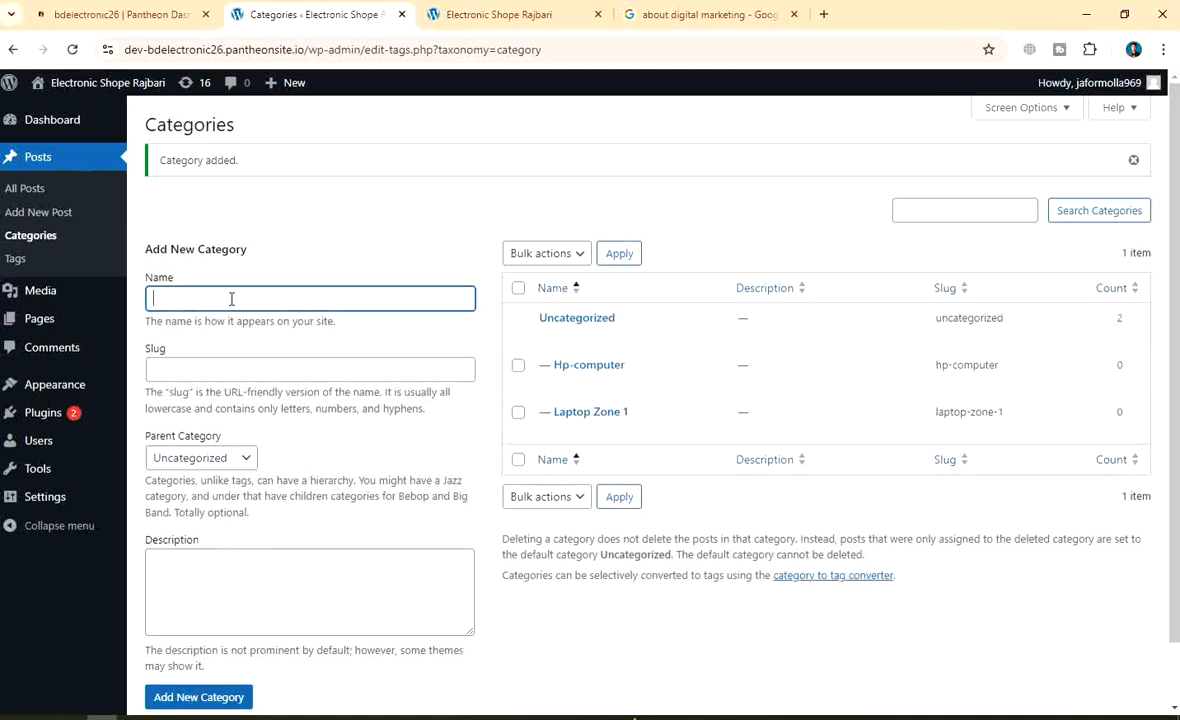
{"action": "type", "text": "Deal co"}
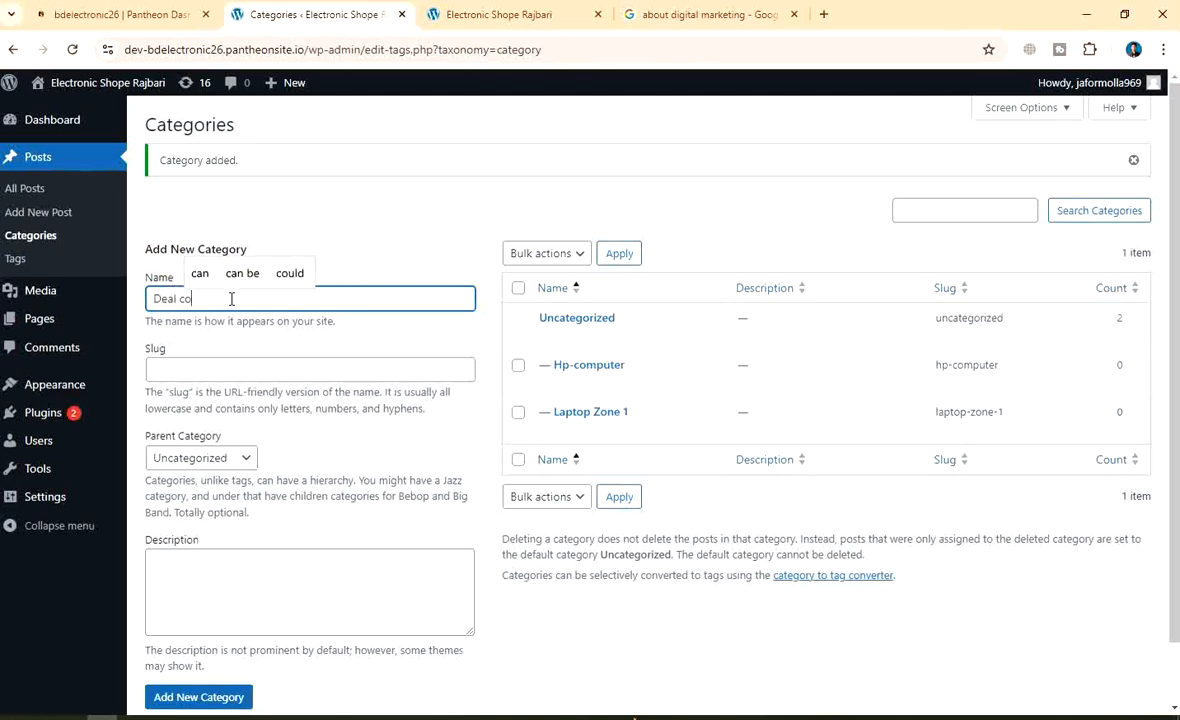
{"action": "type", "text": "mputer"}
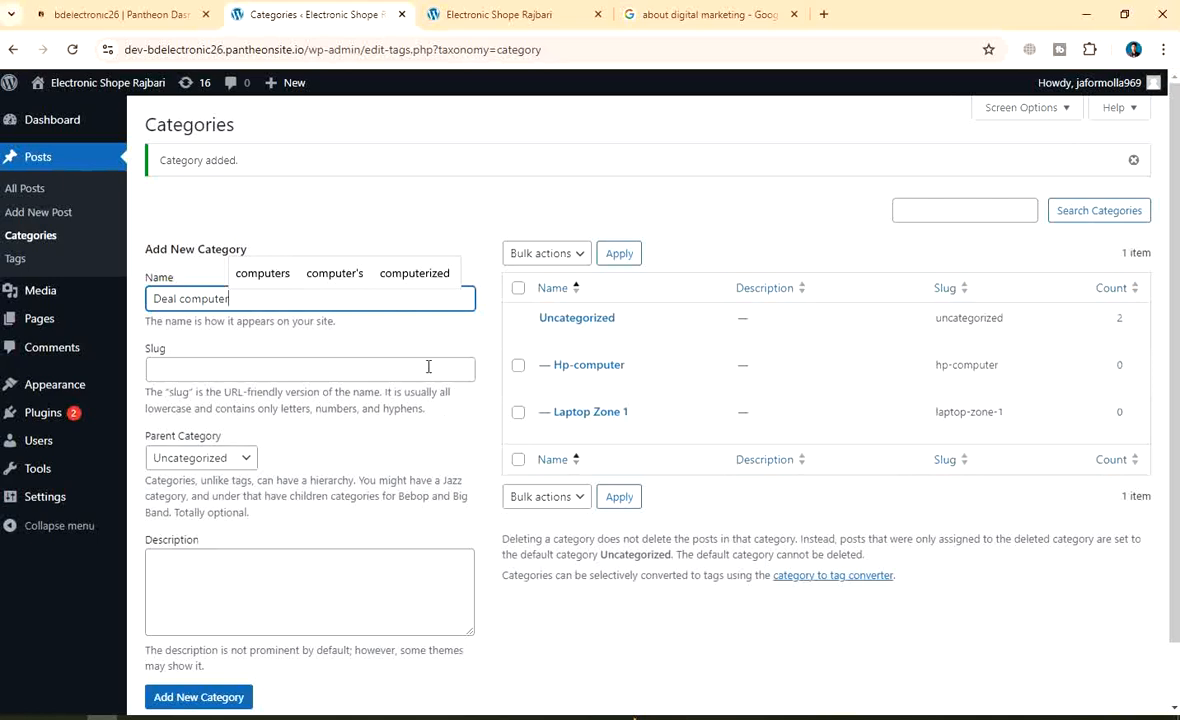
{"action": "scroll", "coordinate": [258, 361], "scroll_direction": "down", "scroll_amount": 1}
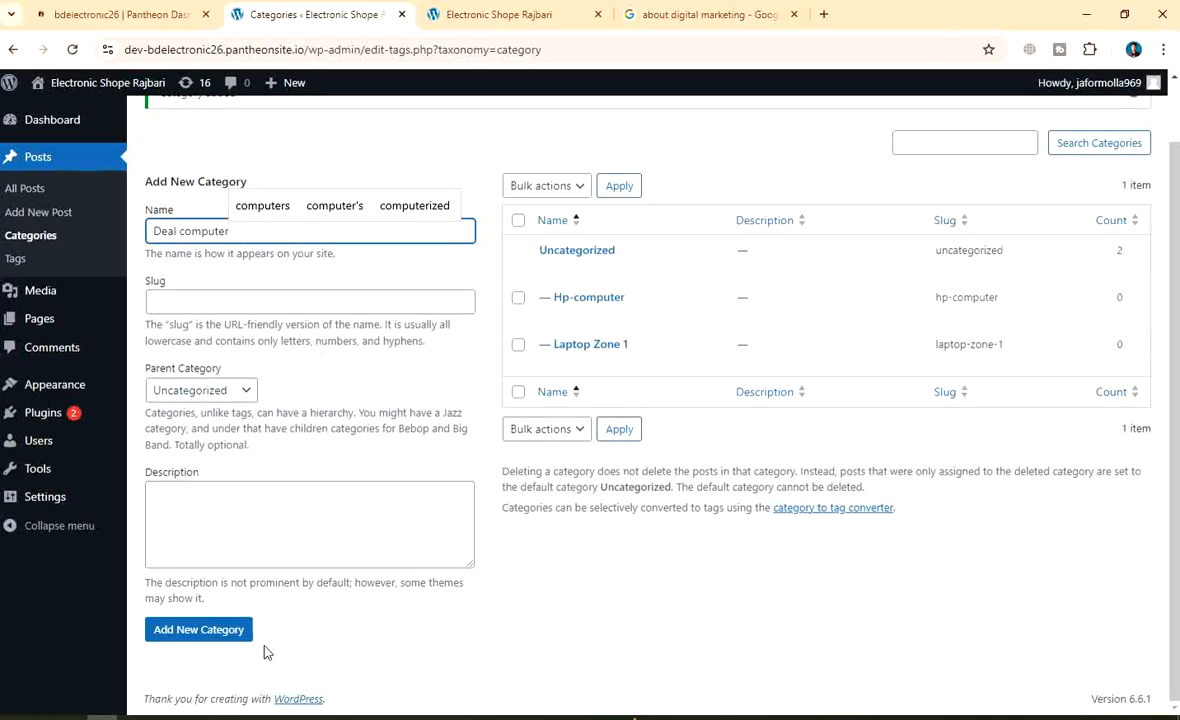
{"action": "left_click", "coordinate": [211, 629]}
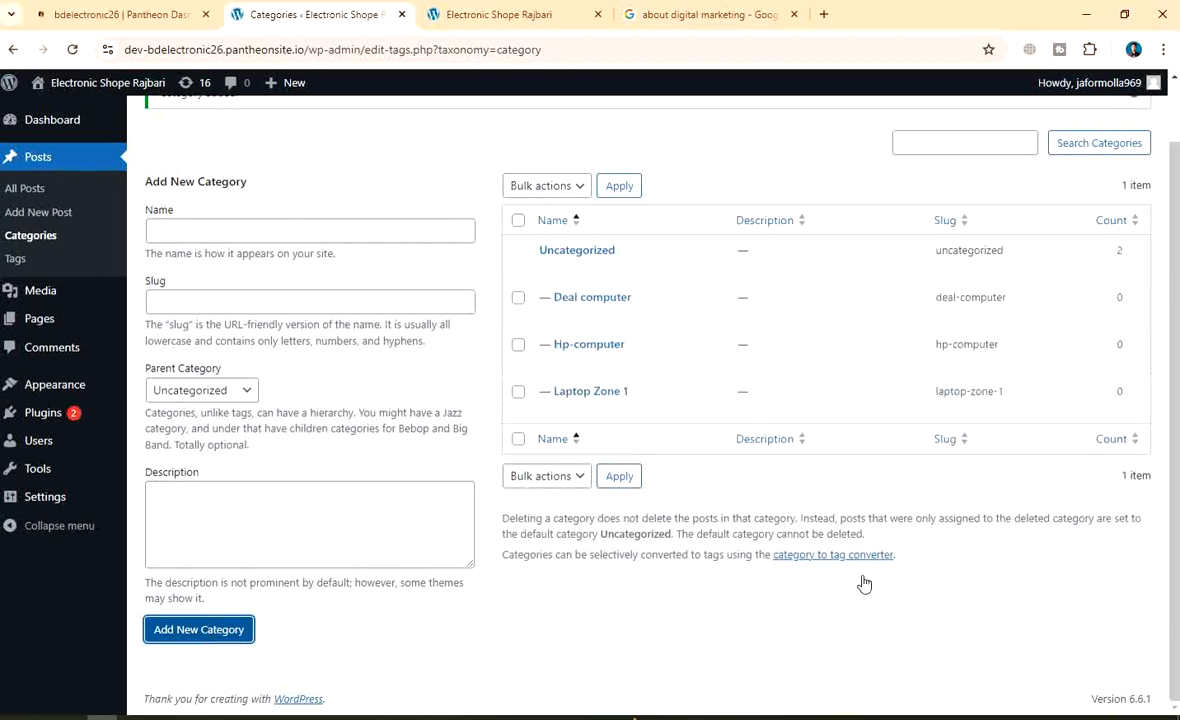
Add Gigasonic Monitor as a category and enter 'Deal monitore' as the next name
{"action": "left_click", "coordinate": [199, 232]}
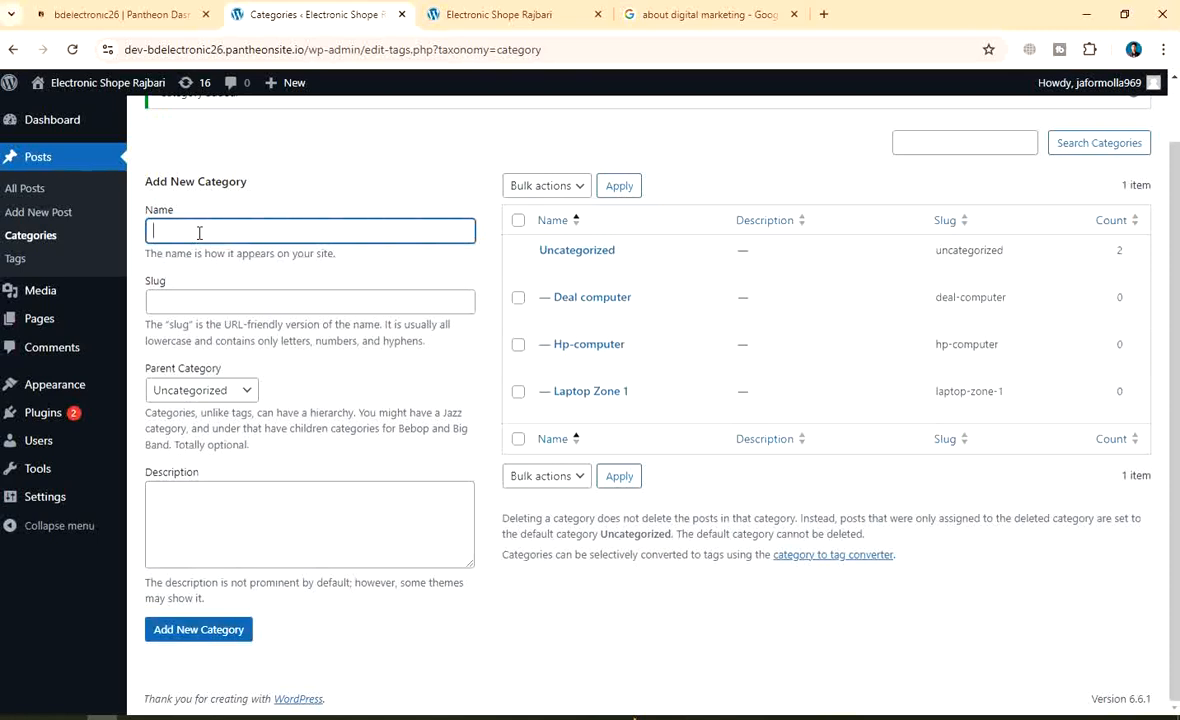
{"action": "type", "text": "Gig"}
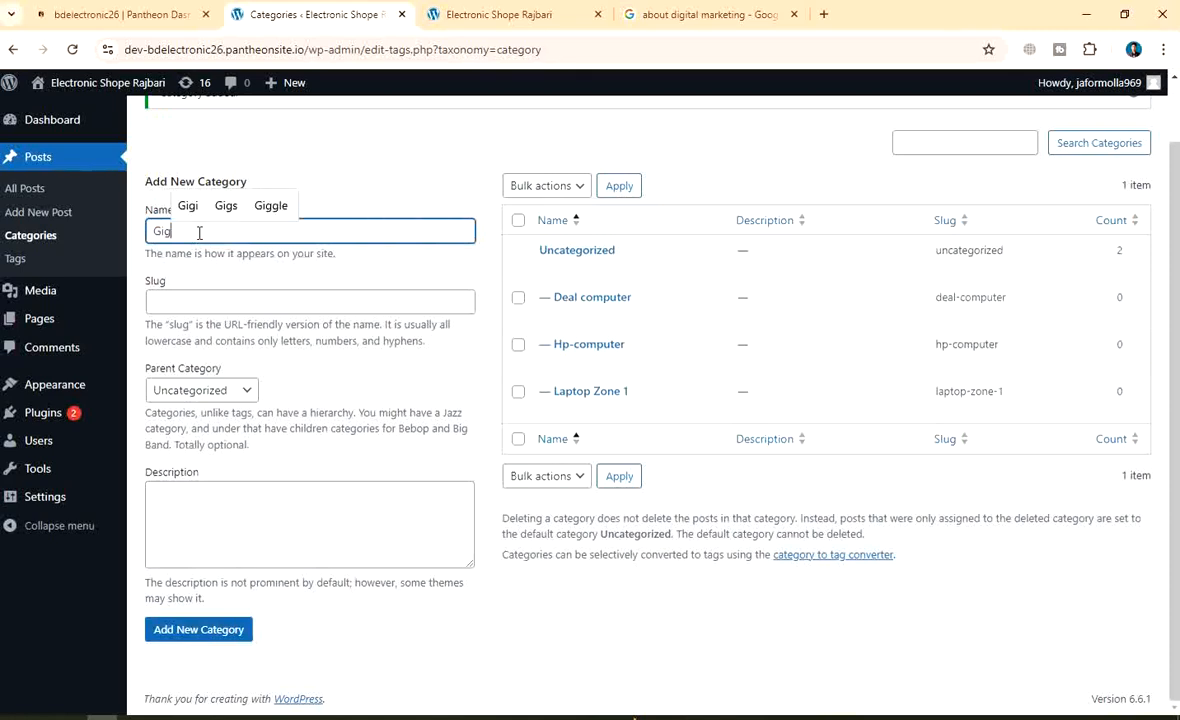
{"action": "type", "text": "asoni"}
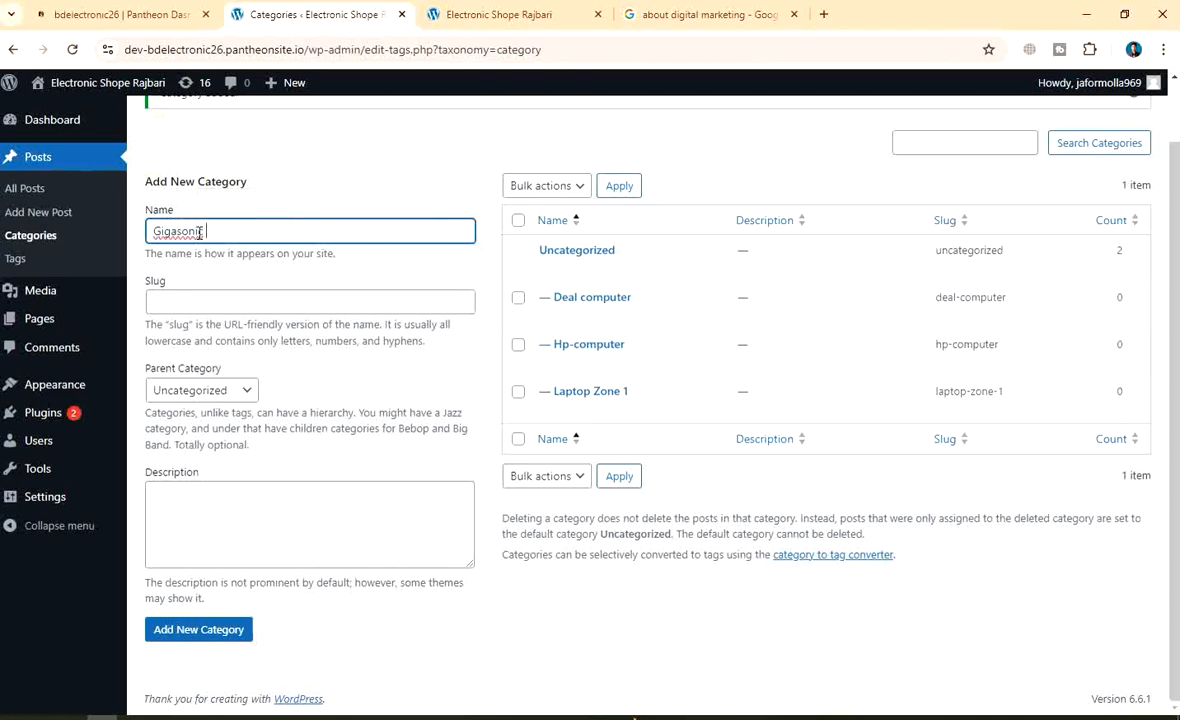
{"action": "type", "text": "c Monitor"}
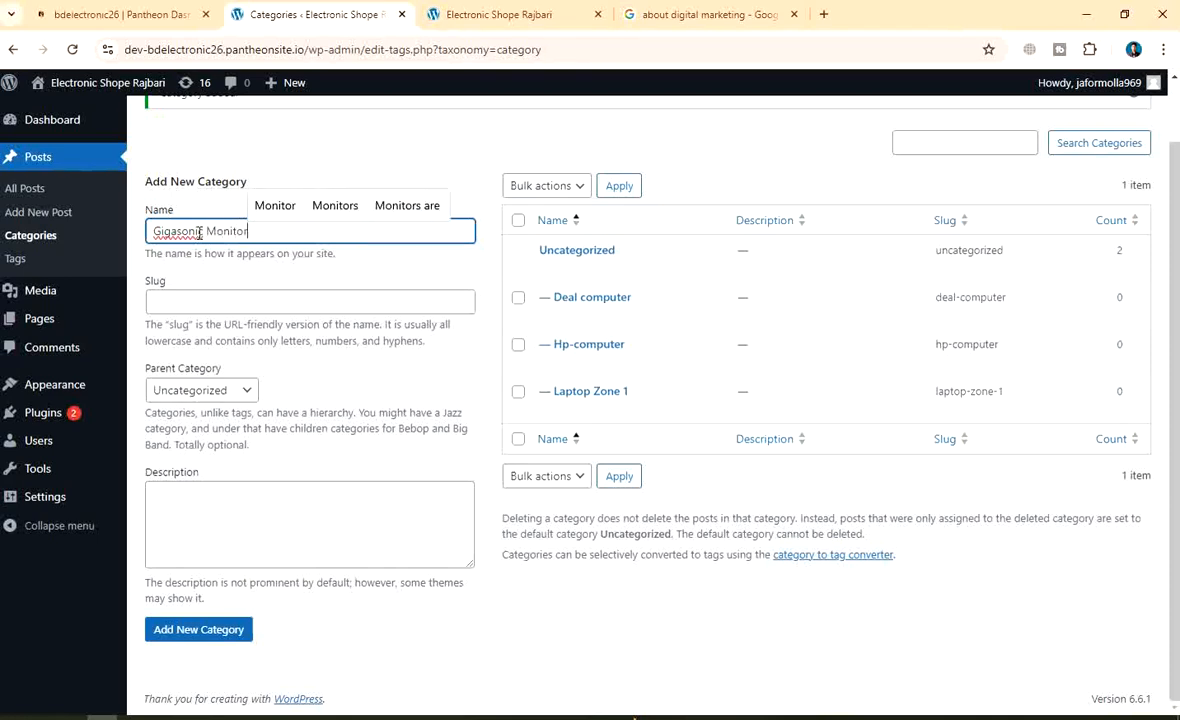
{"action": "left_click", "coordinate": [203, 629]}
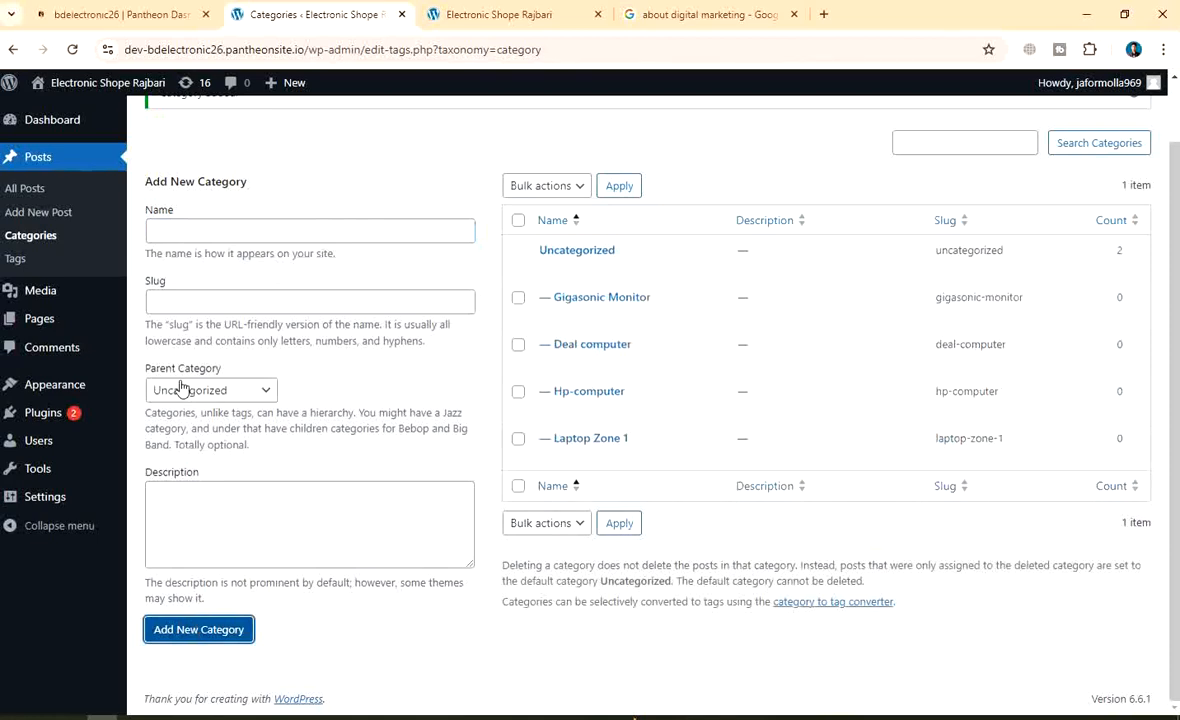
{"action": "left_click", "coordinate": [250, 232]}
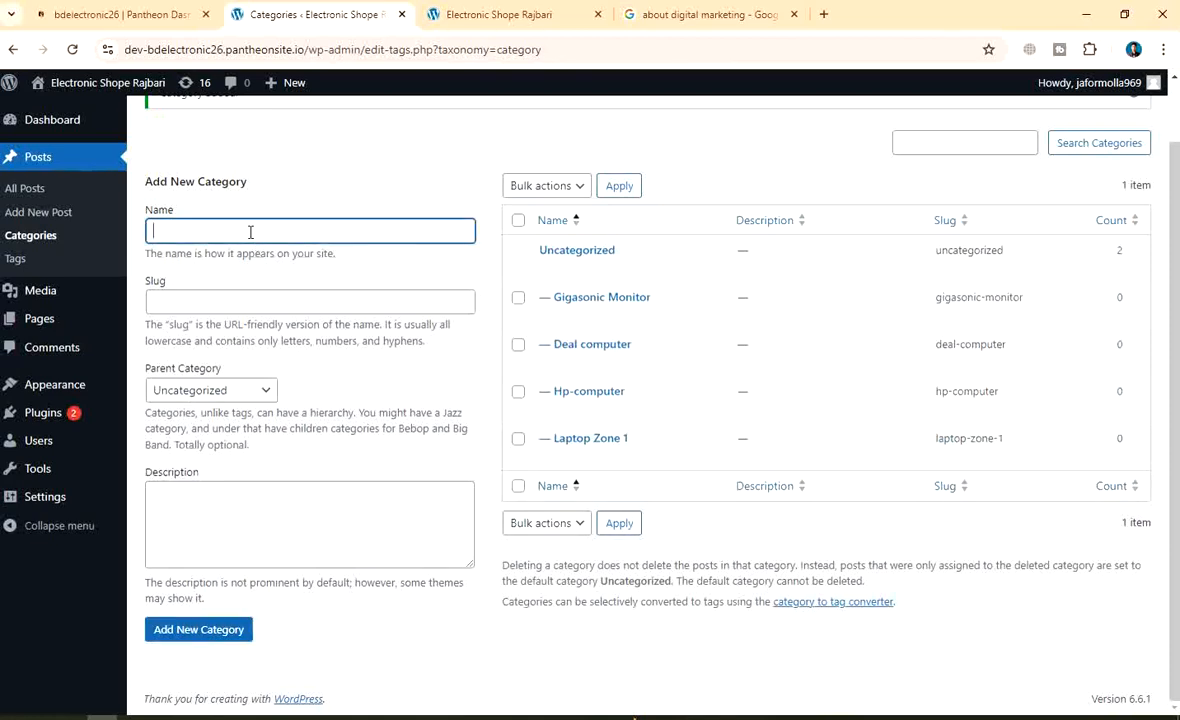
{"action": "type", "text": "Deal mo"}
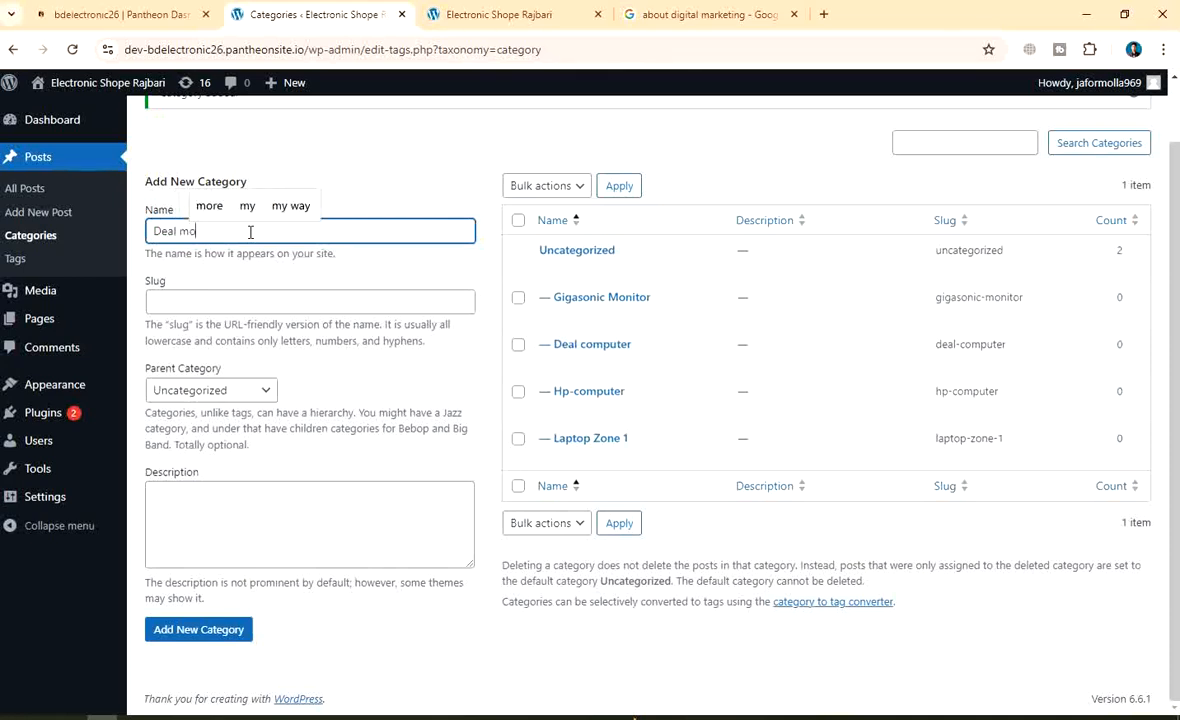
{"action": "type", "text": "nitore"}
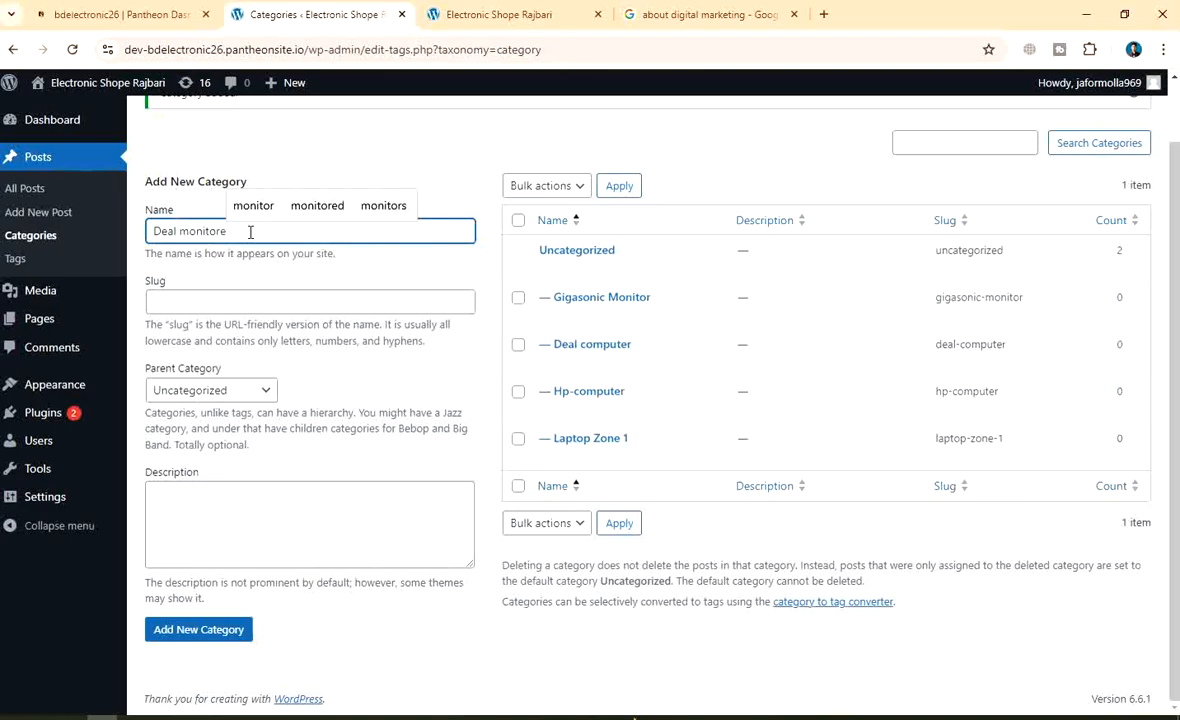
{"action": "key", "text": "Print"}
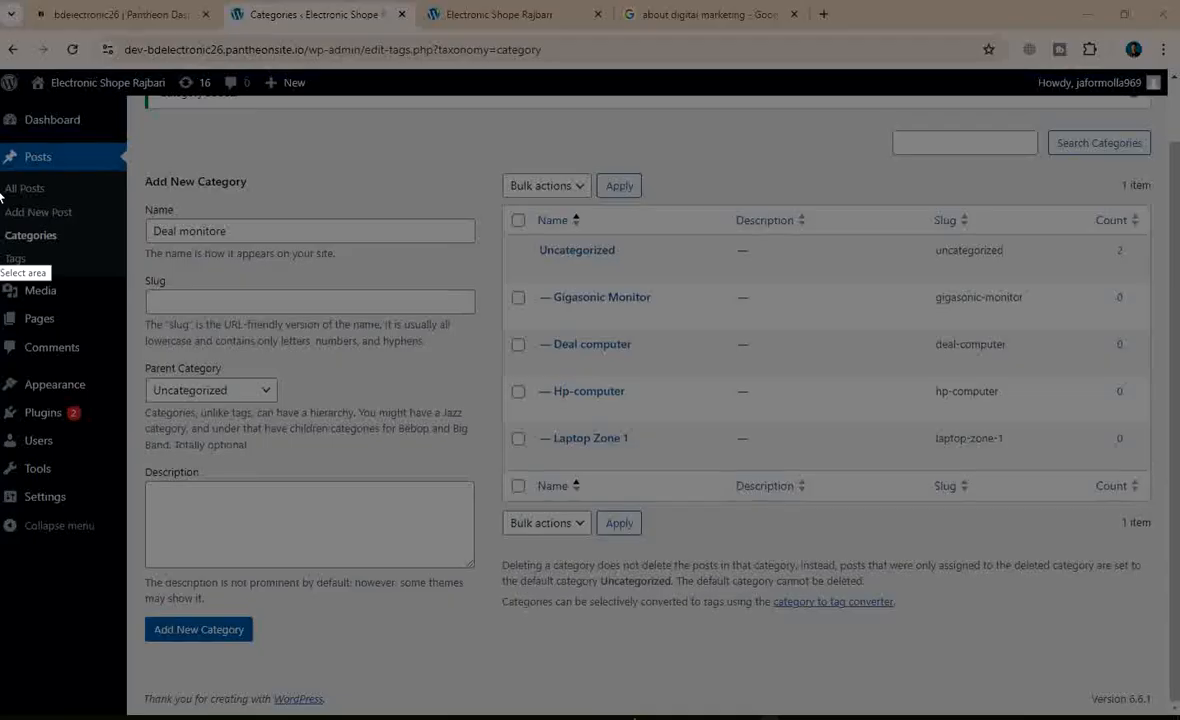
Capture the full screen and box the category list and Name field in red, with an arrow to the list
{"action": "left_click_drag", "start_coordinate": [1, 1], "coordinate": [1179, 719]}
{"action": "left_click", "coordinate": [992, 641]}
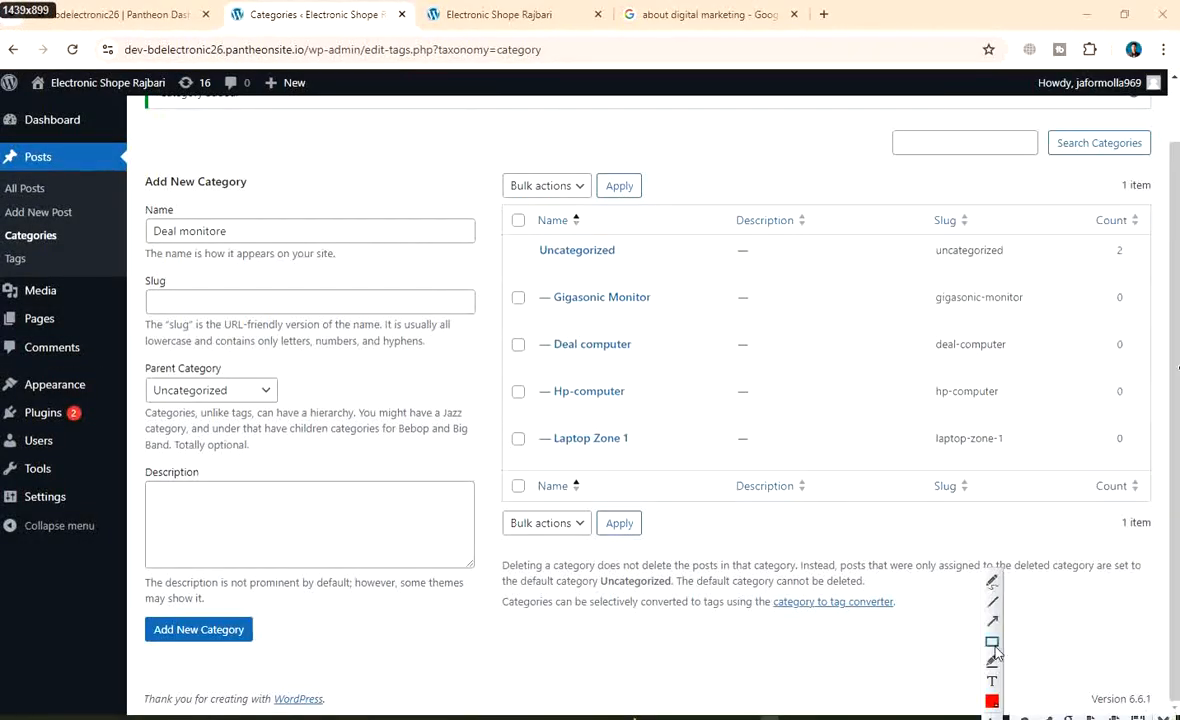
{"action": "mouse_move", "coordinate": [503, 200]}
{"action": "left_mouse_down"}
{"action": "mouse_move", "coordinate": [578, 266]}
{"action": "mouse_move", "coordinate": [657, 422]}
{"action": "mouse_move", "coordinate": [671, 492]}
{"action": "left_mouse_up"}
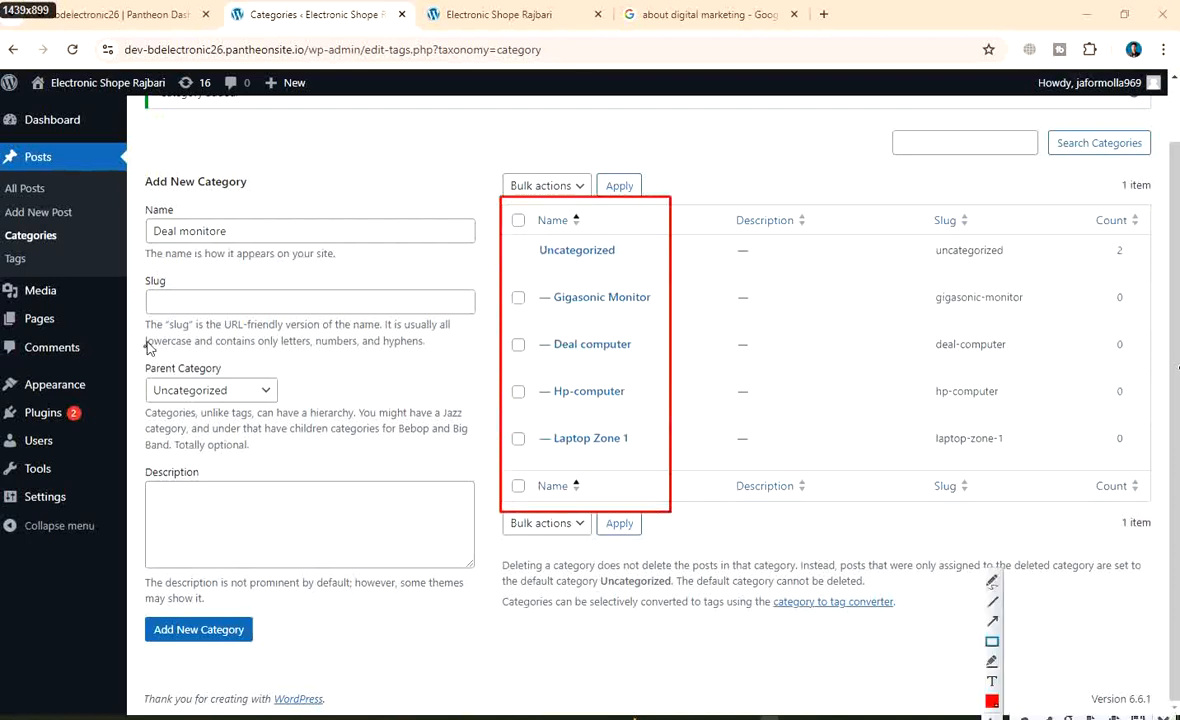
{"action": "mouse_move", "coordinate": [140, 208]}
{"action": "left_mouse_down"}
{"action": "mouse_move", "coordinate": [178, 238]}
{"action": "mouse_move", "coordinate": [279, 250]}
{"action": "left_mouse_up"}
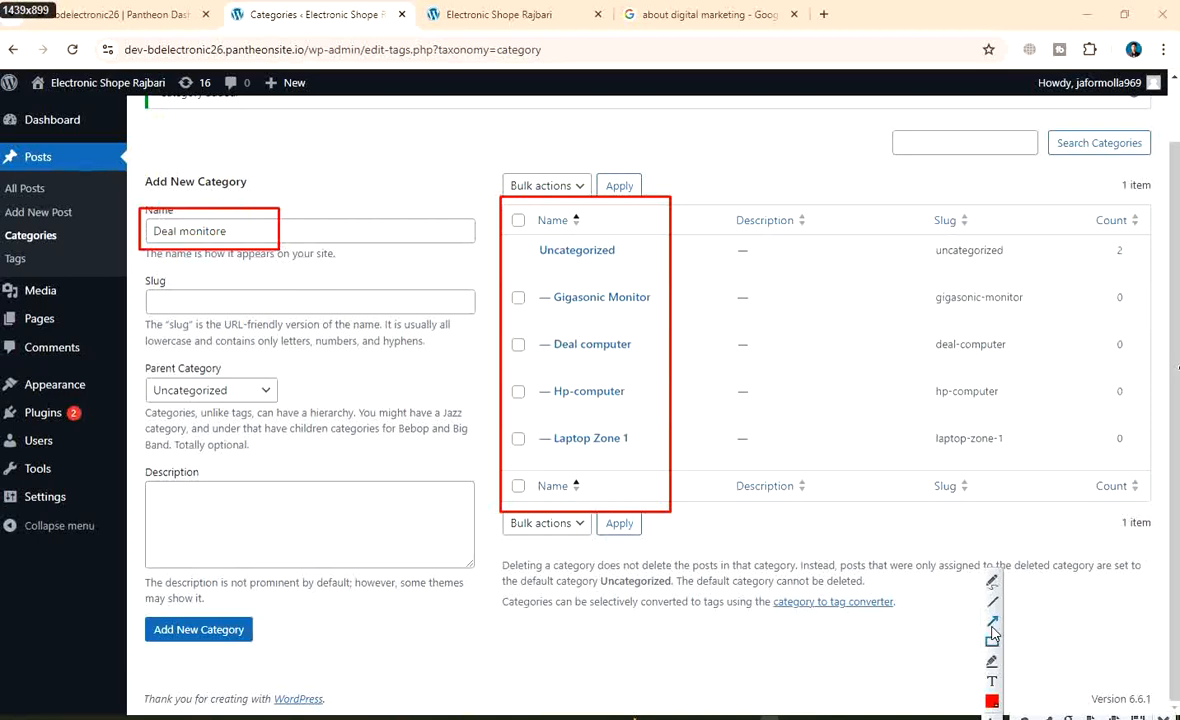
{"action": "left_click", "coordinate": [993, 623]}
{"action": "mouse_move", "coordinate": [842, 548]}
{"action": "left_mouse_down"}
{"action": "mouse_move", "coordinate": [740, 480]}
{"action": "mouse_move", "coordinate": [684, 385]}
{"action": "left_mouse_up"}
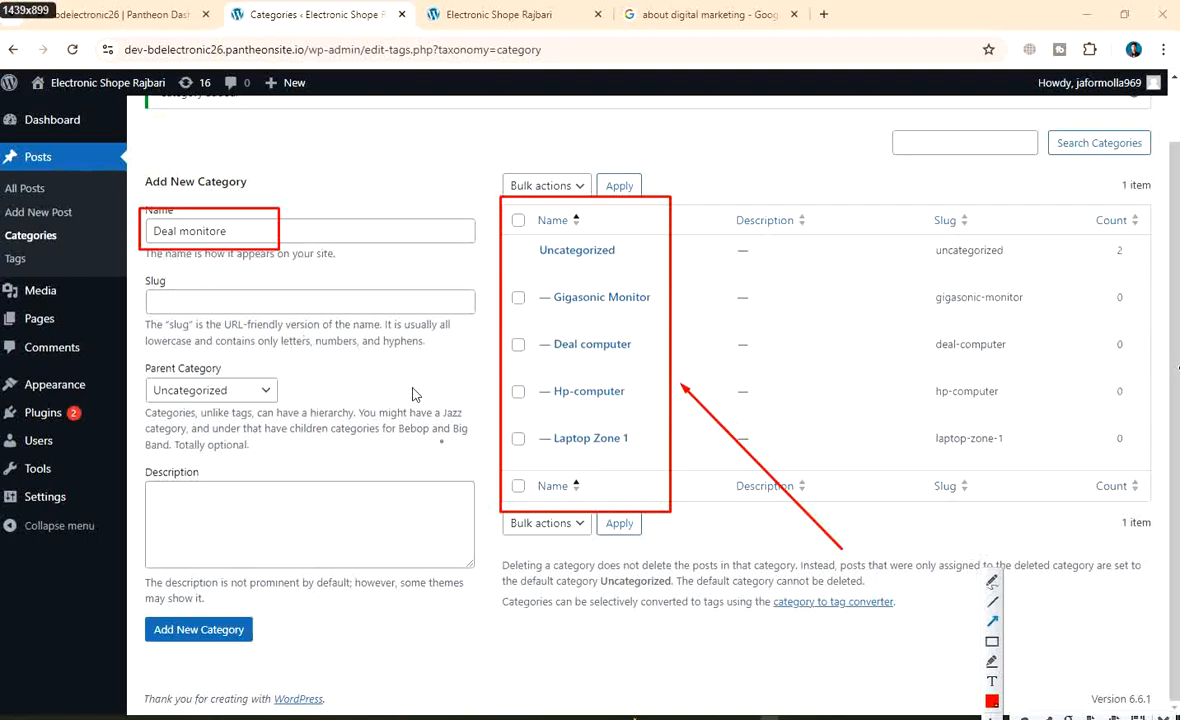
Label the arrow 'categories name' and box that label in red
{"action": "left_click", "coordinate": [992, 682]}
{"action": "left_click", "coordinate": [855, 545]}
{"action": "type", "text": "catal"}
{"action": "key", "text": "BackSpace"}
{"action": "type", "text": "egories"}
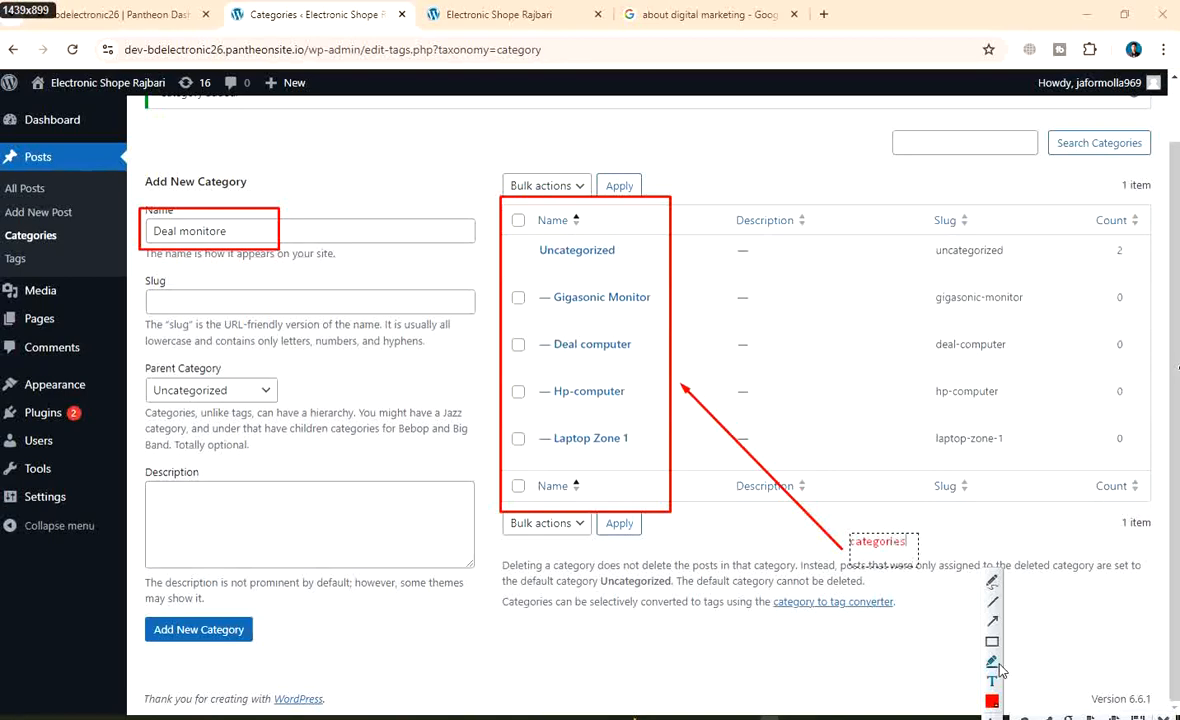
{"action": "type", "text": " name"}
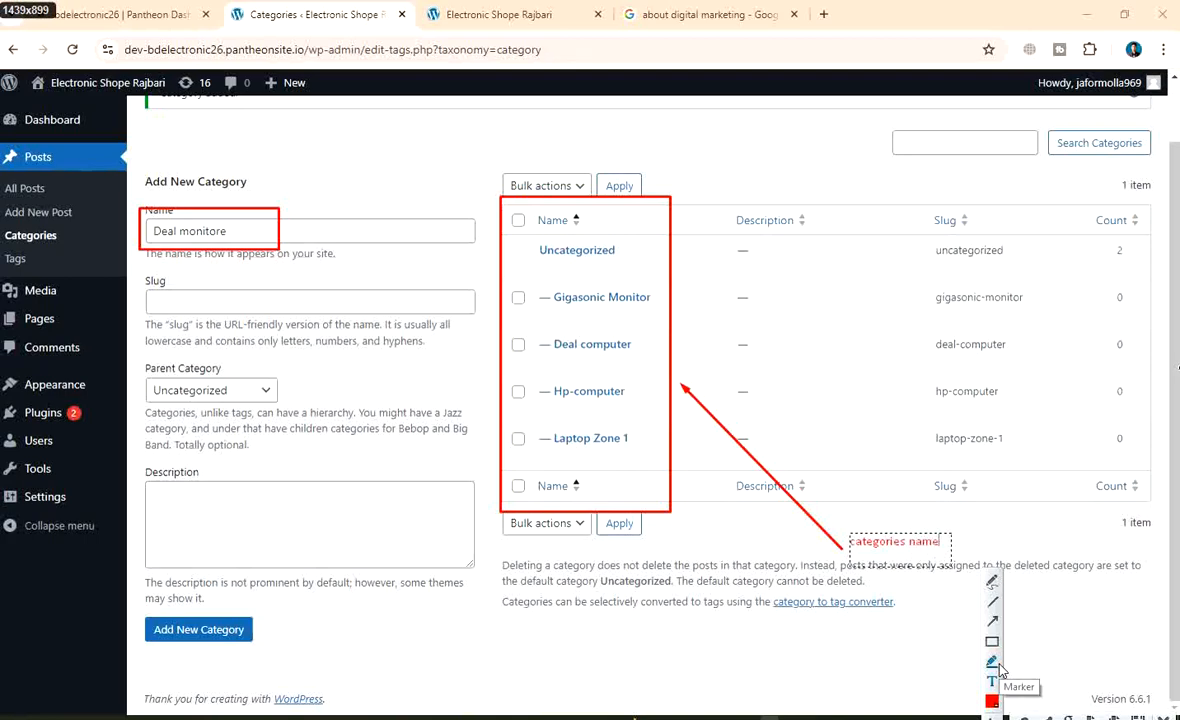
{"action": "left_click", "coordinate": [993, 643]}
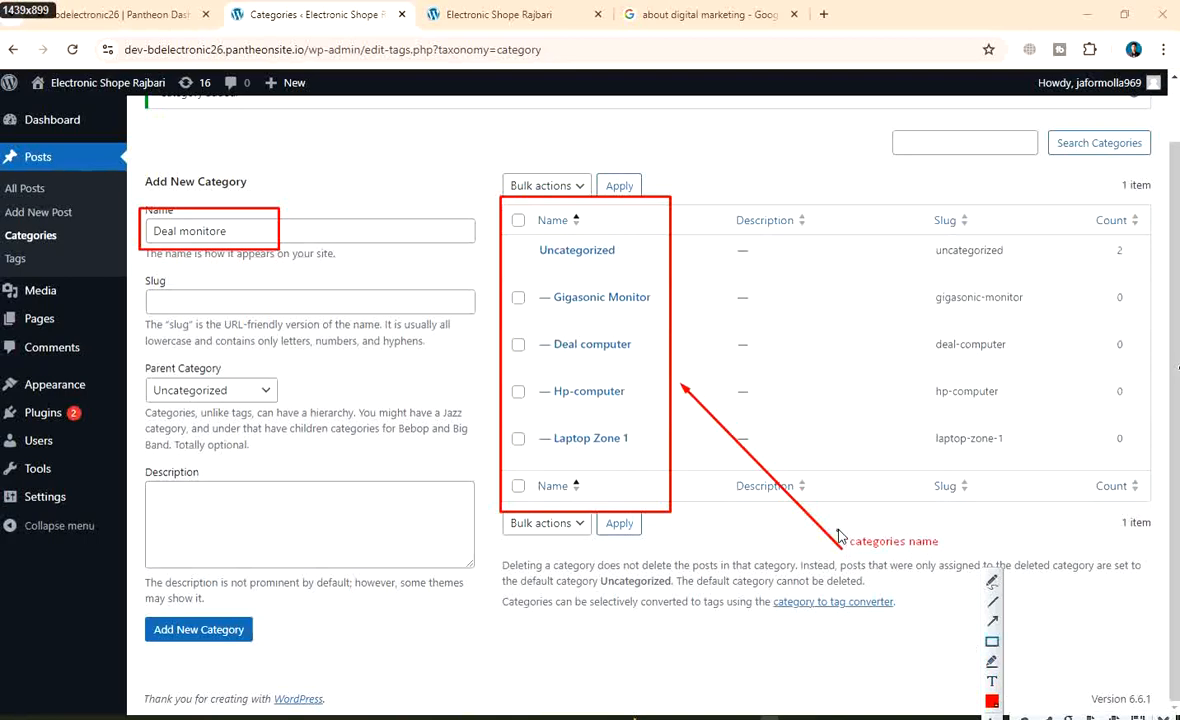
{"action": "mouse_move", "coordinate": [836, 528]}
{"action": "left_mouse_down"}
{"action": "mouse_move", "coordinate": [880, 548]}
{"action": "mouse_move", "coordinate": [960, 556]}
{"action": "left_mouse_up"}
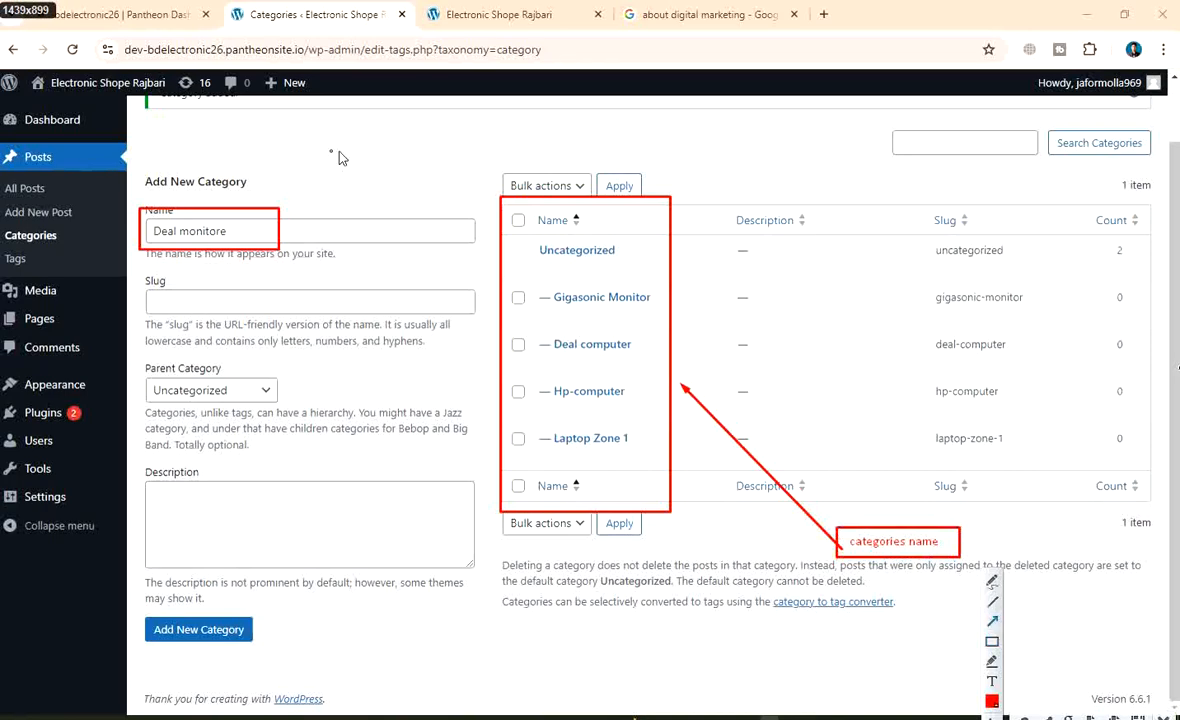
Point an arrow at the Name field, label it 'categorie', and box the label
{"action": "mouse_move", "coordinate": [377, 460]}
{"action": "left_mouse_down"}
{"action": "mouse_move", "coordinate": [310, 285]}
{"action": "mouse_move", "coordinate": [277, 259]}
{"action": "left_mouse_up"}
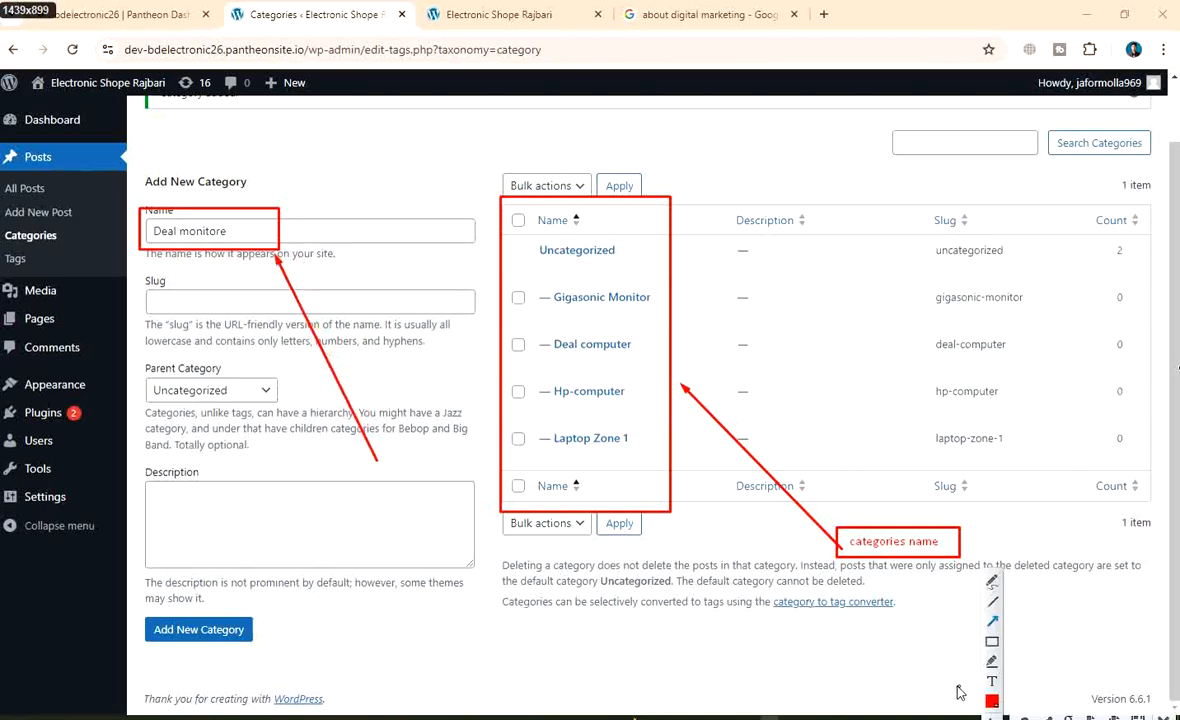
{"action": "left_click", "coordinate": [368, 468]}
{"action": "type", "text": "categorie"}
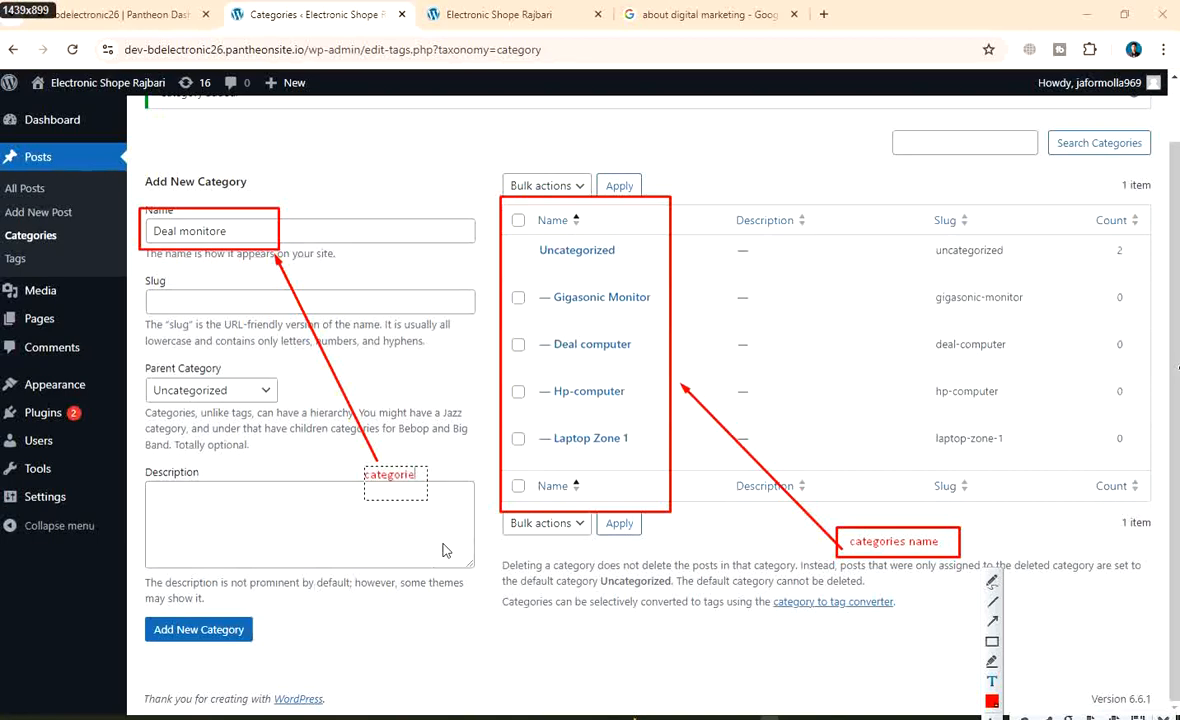
{"action": "left_click", "coordinate": [991, 644]}
{"action": "left_click_drag", "start_coordinate": [349, 462], "coordinate": [417, 488]}
Save the annotated capture as PNG 'wp-catagegori creation' in New folder
{"action": "right_click", "coordinate": [667, 335]}
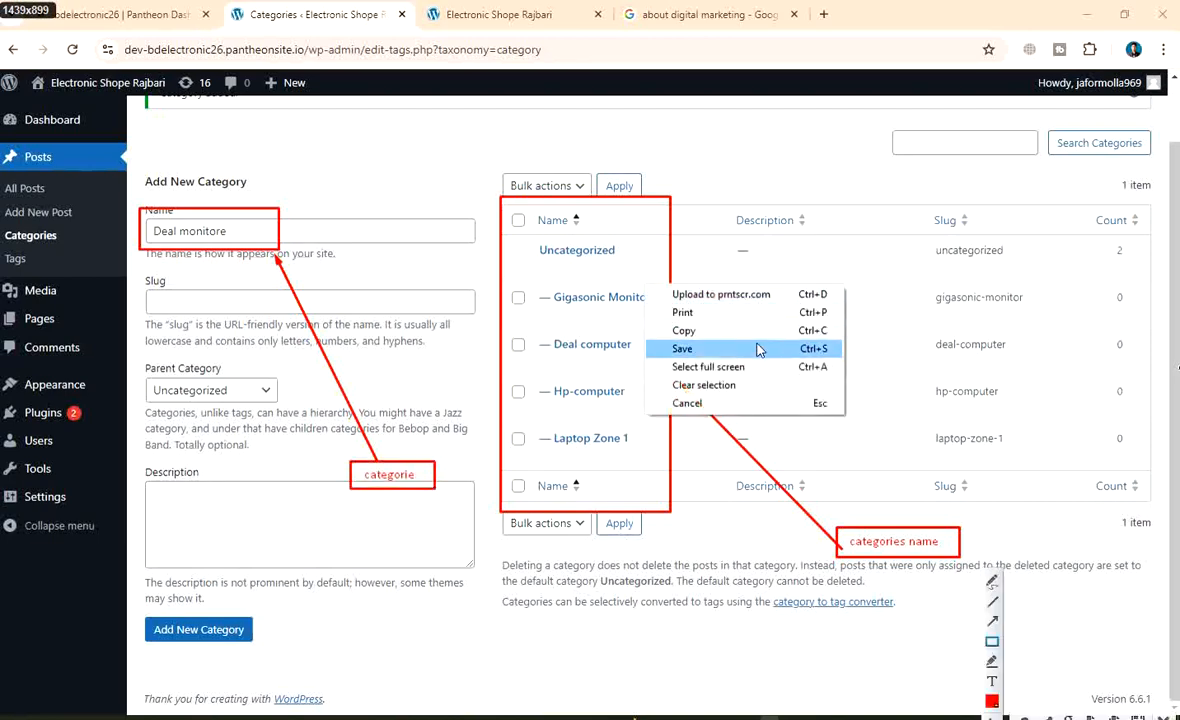
{"action": "left_click", "coordinate": [680, 345]}
{"action": "scroll", "coordinate": [470, 340], "scroll_direction": "down", "scroll_amount": 1}
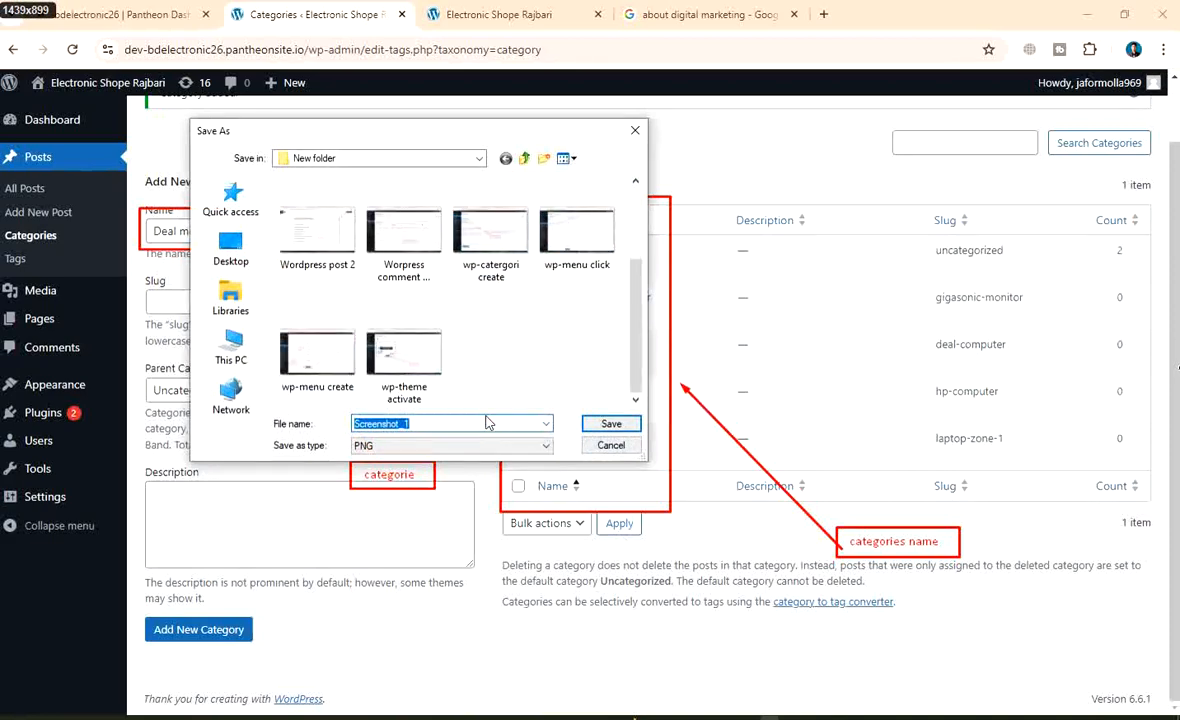
{"action": "key", "text": "BackSpace"}
{"action": "type", "text": "wp"}
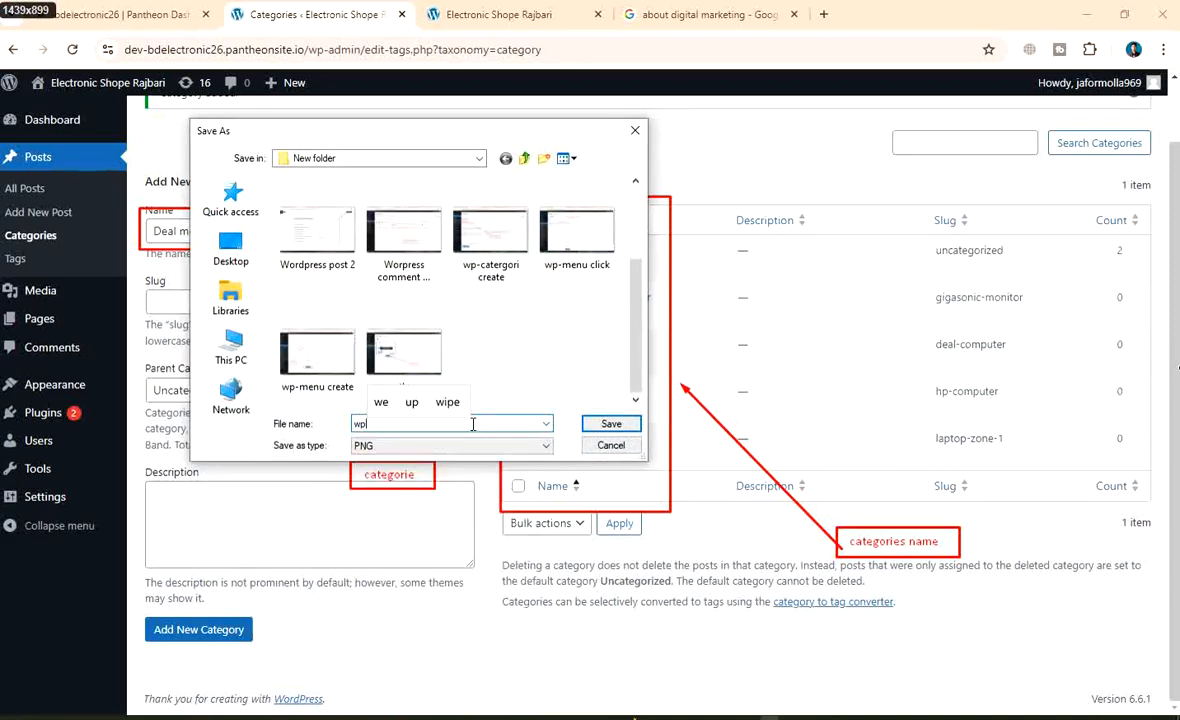
{"action": "type", "text": "-catag"}
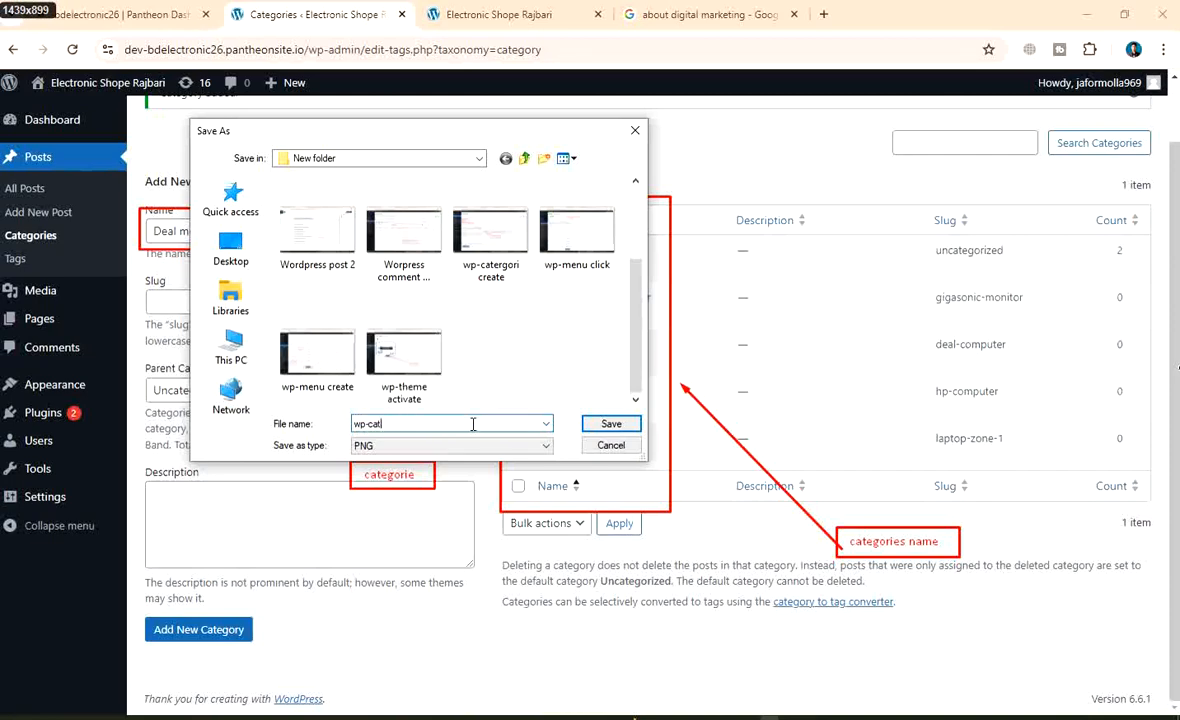
{"action": "type", "text": "egori"}
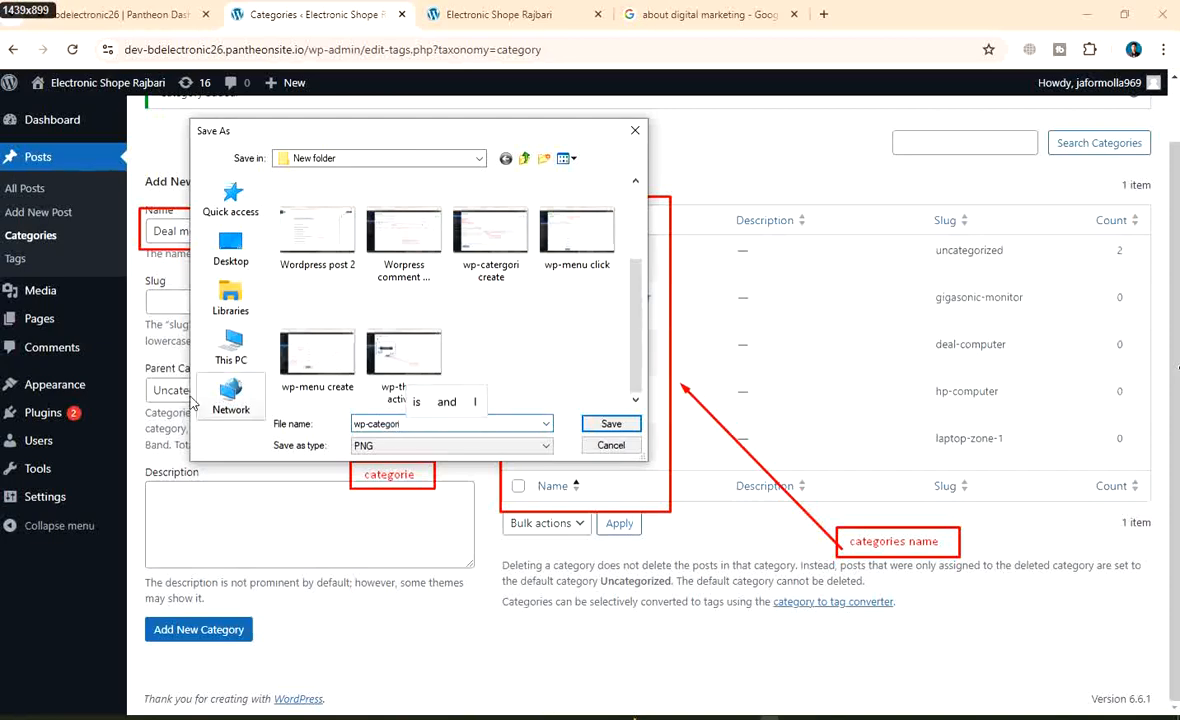
{"action": "type", "text": " c"}
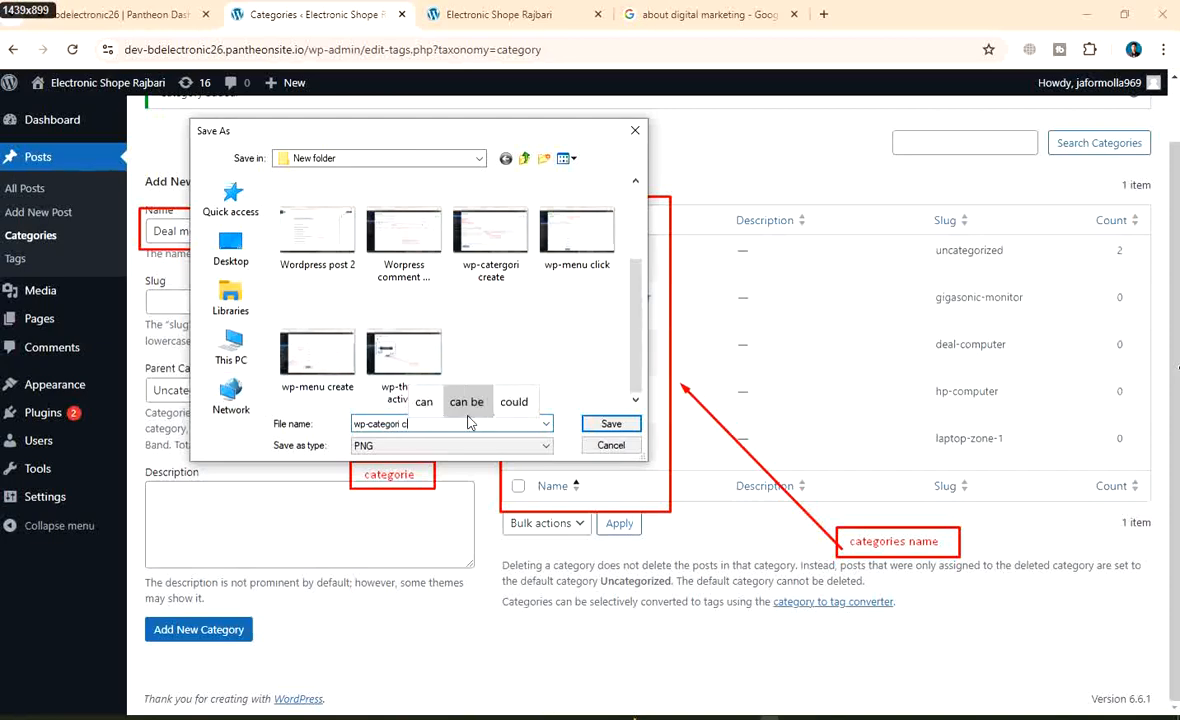
{"action": "type", "text": "reation"}
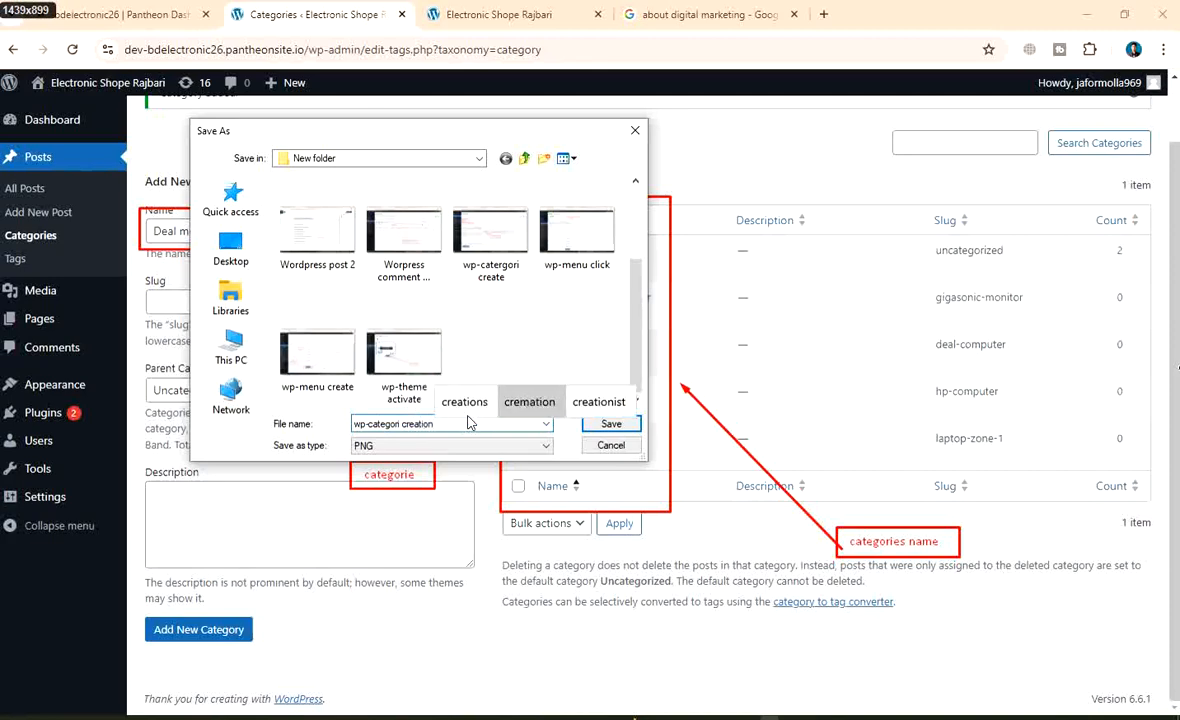
{"action": "left_click", "coordinate": [611, 425]}
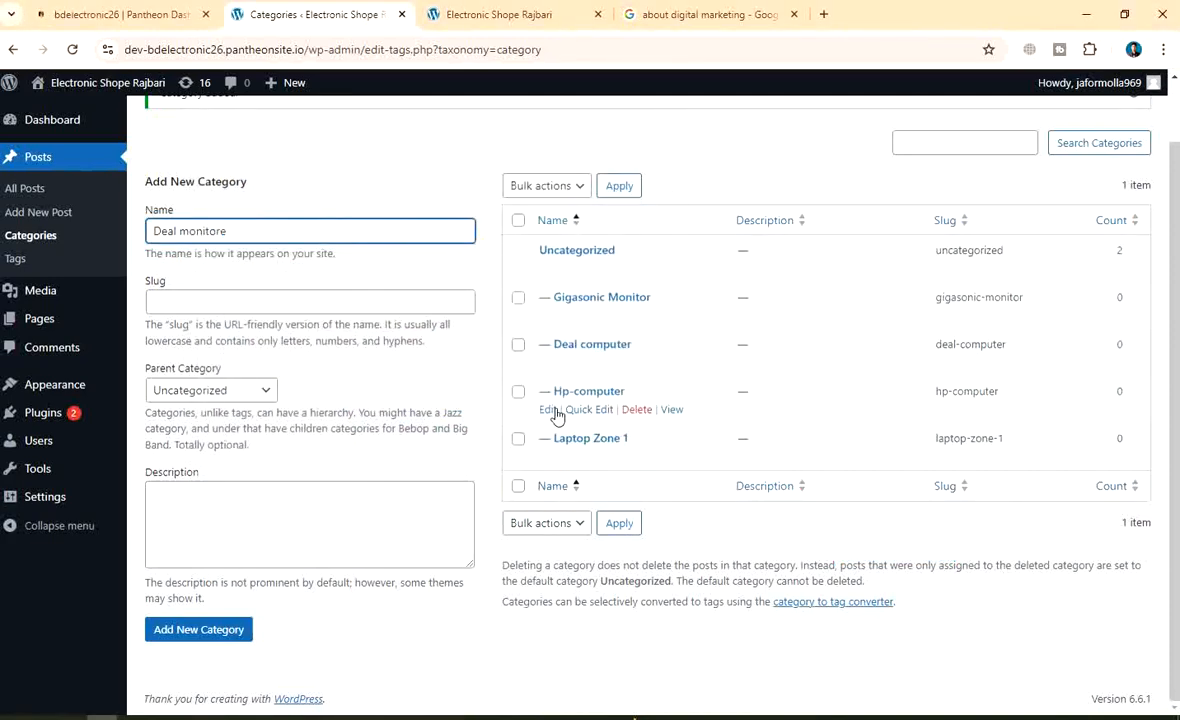
Save Deal monitore and add Mobile zone as new categories
{"action": "left_click", "coordinate": [200, 628]}
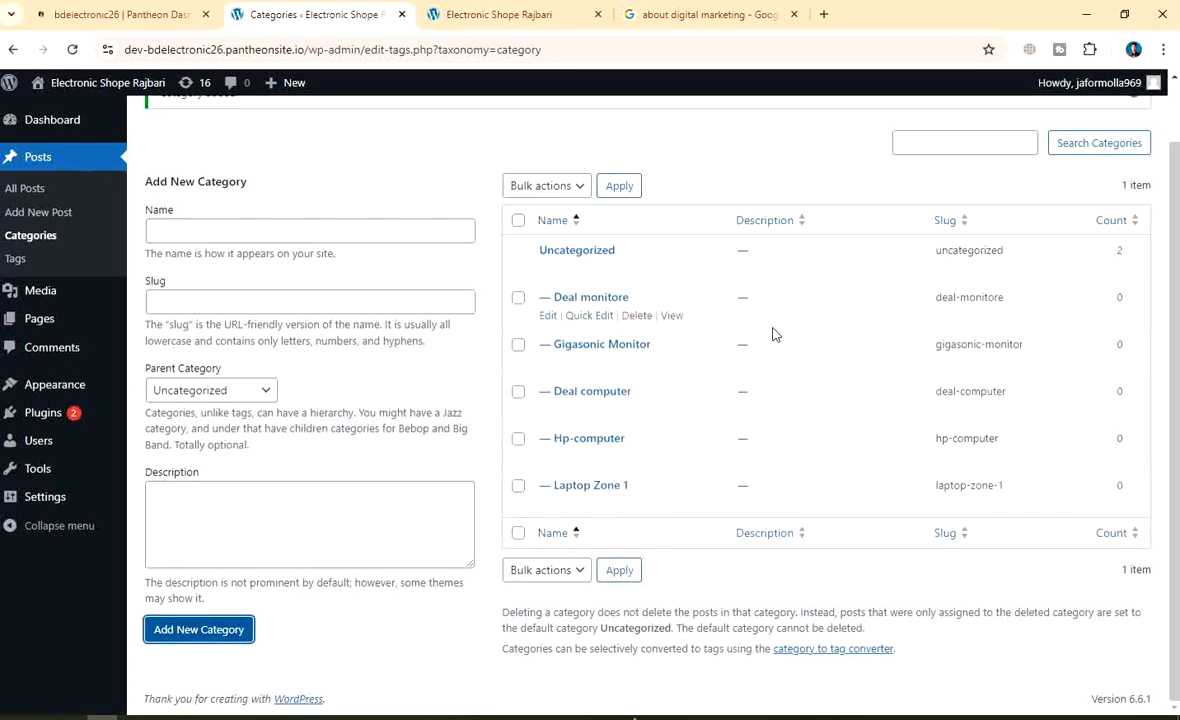
{"action": "scroll", "coordinate": [700, 326], "scroll_direction": "up", "scroll_amount": 2}
{"action": "scroll", "coordinate": [700, 326], "scroll_direction": "down", "scroll_amount": 1}
{"action": "scroll", "coordinate": [772, 387], "scroll_direction": "up", "scroll_amount": 1}
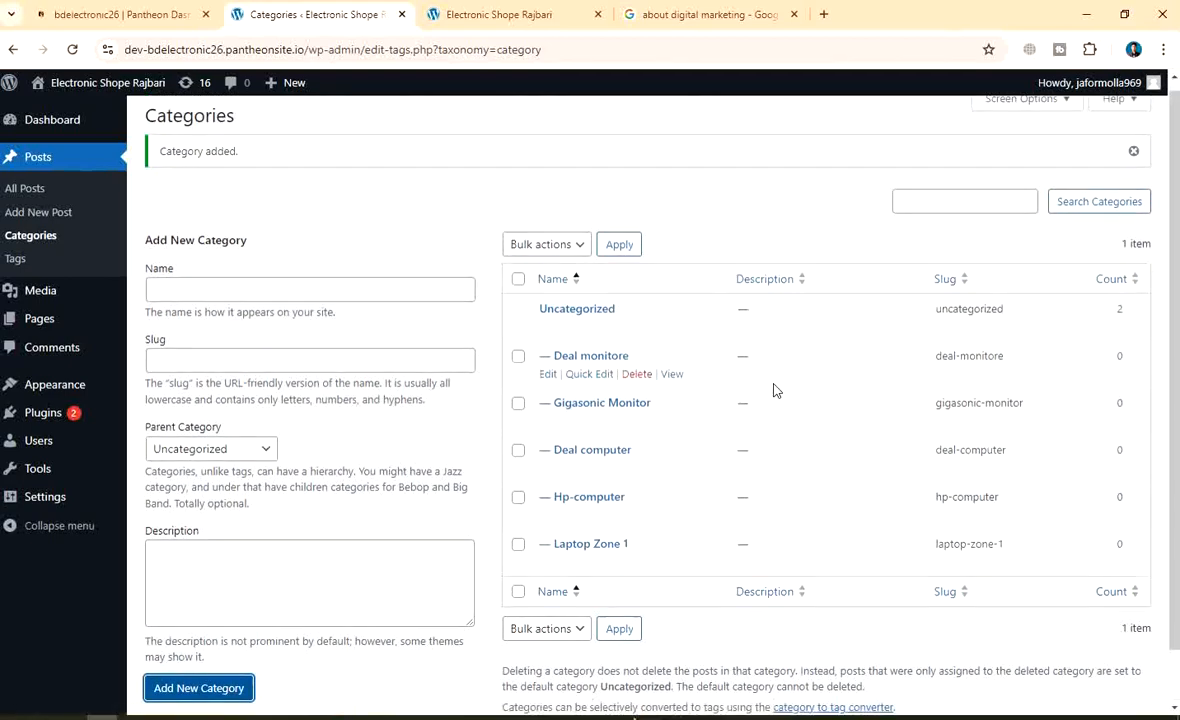
{"action": "scroll", "coordinate": [772, 395], "scroll_direction": "down", "scroll_amount": 1}
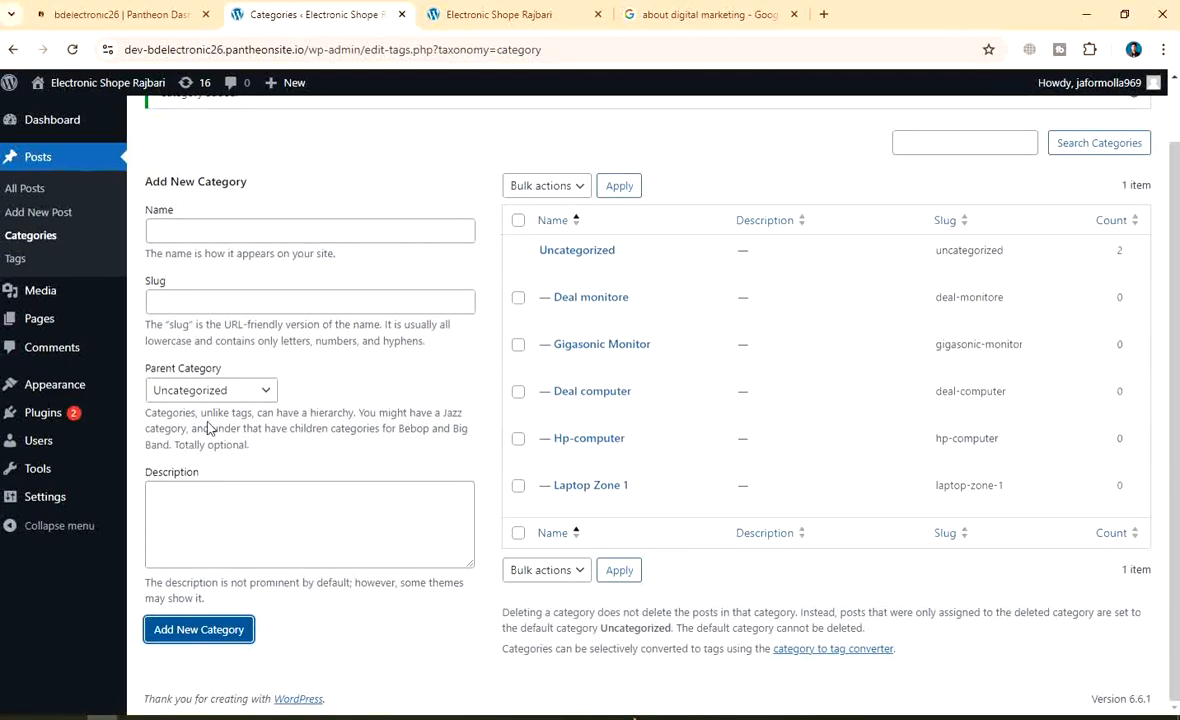
{"action": "left_click", "coordinate": [206, 231]}
{"action": "type", "text": "M"}
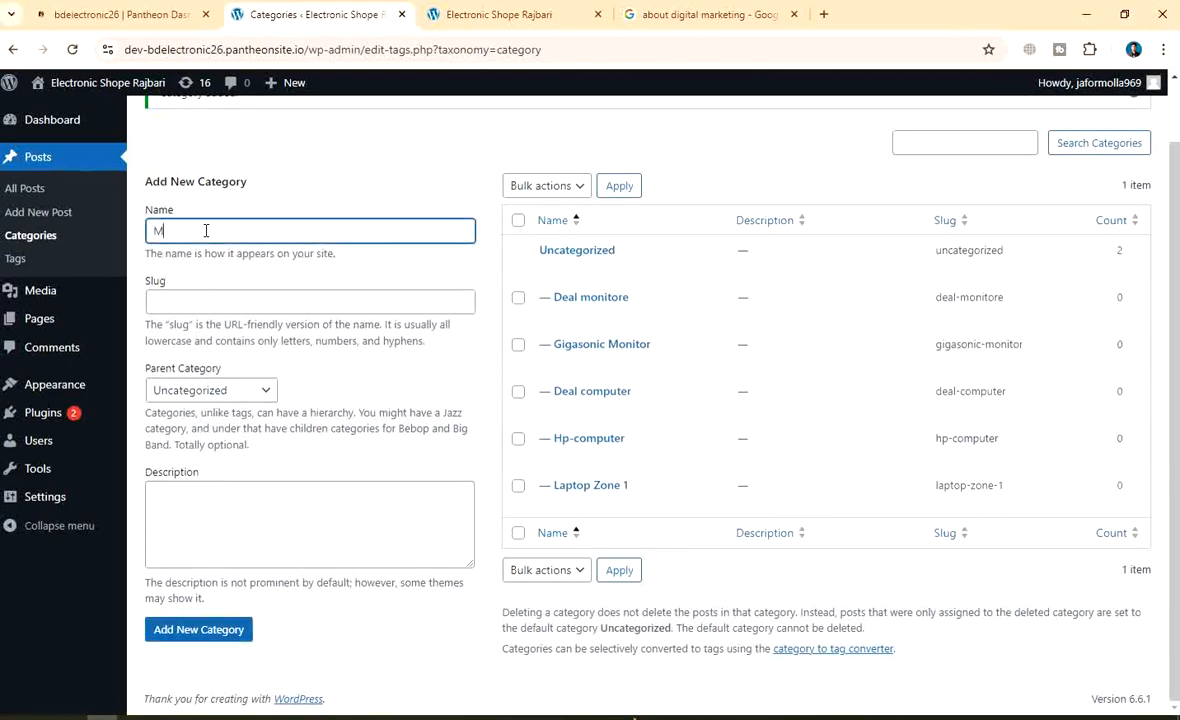
{"action": "type", "text": "ov"}
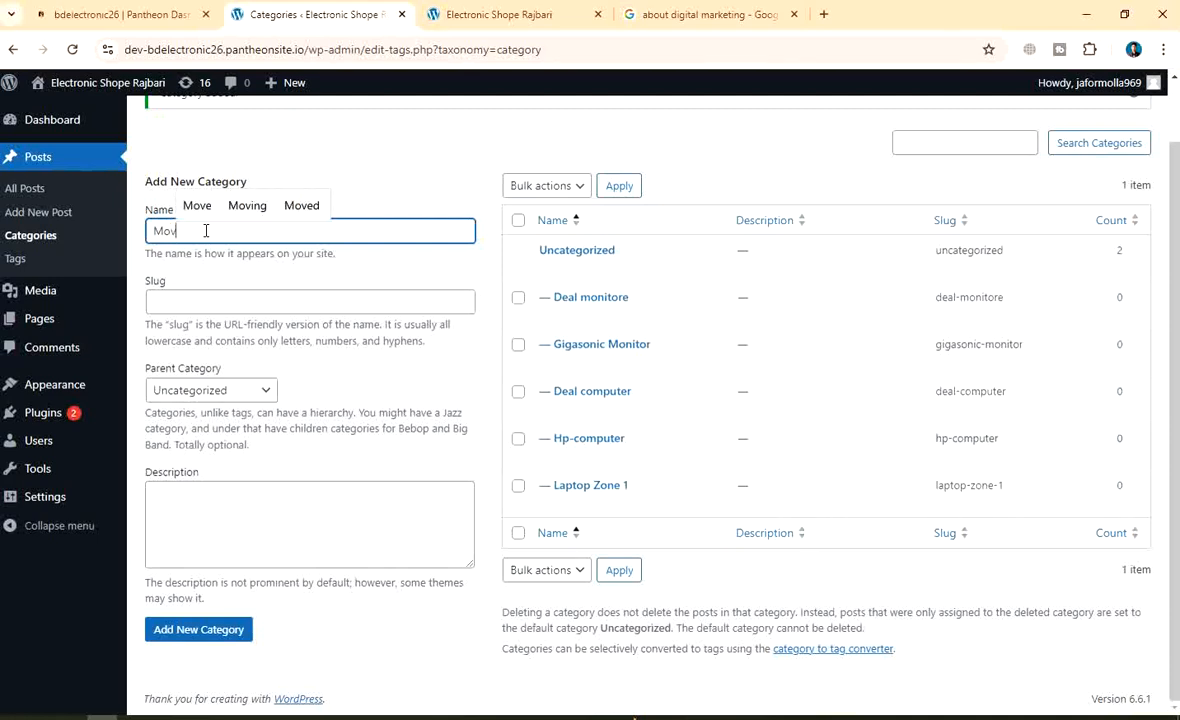
{"action": "type", "text": "bile so"}
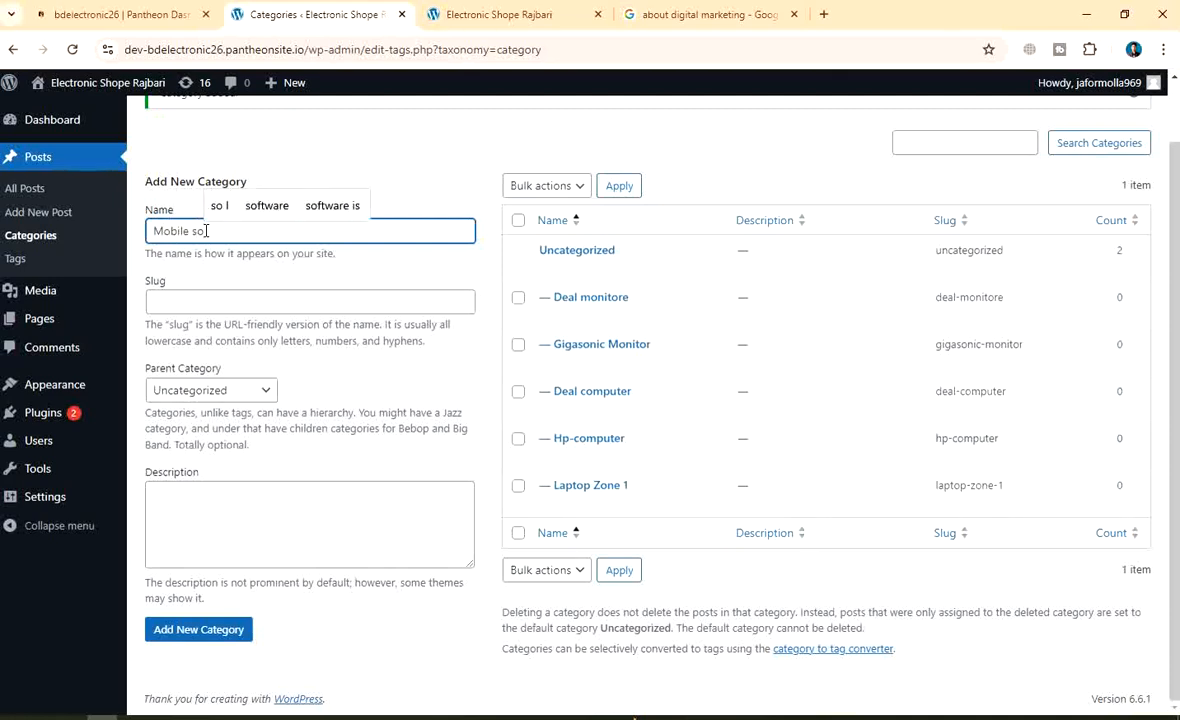
{"action": "key", "text": "BackSpace"}
{"action": "key", "text": "BackSpace"}
{"action": "type", "text": "zone"}
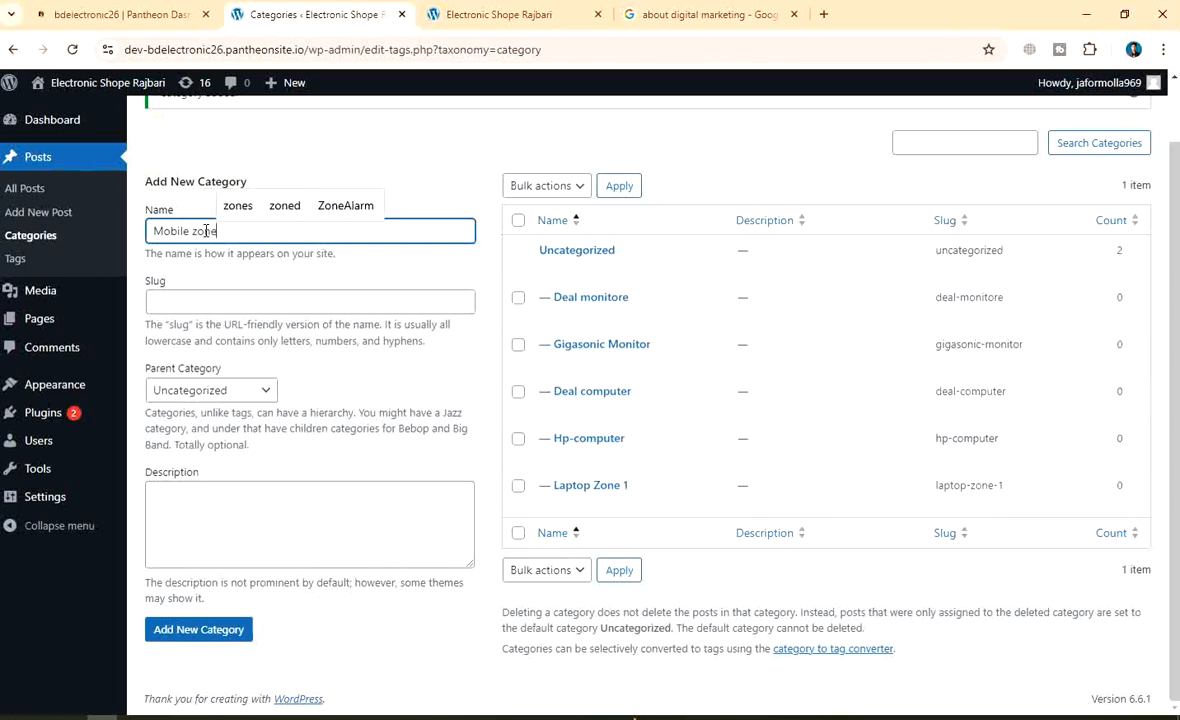
{"action": "left_click", "coordinate": [185, 630]}
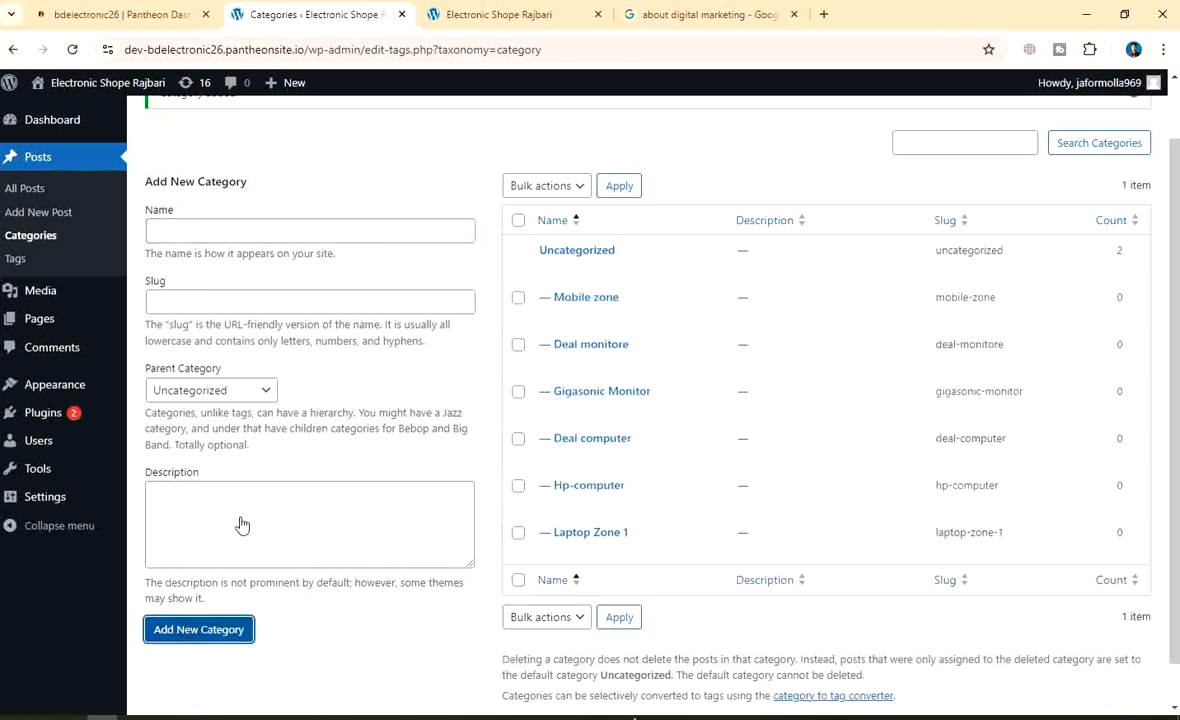
Add Samsung Company and Xioumi Brand as new categories
{"action": "left_click", "coordinate": [204, 234]}
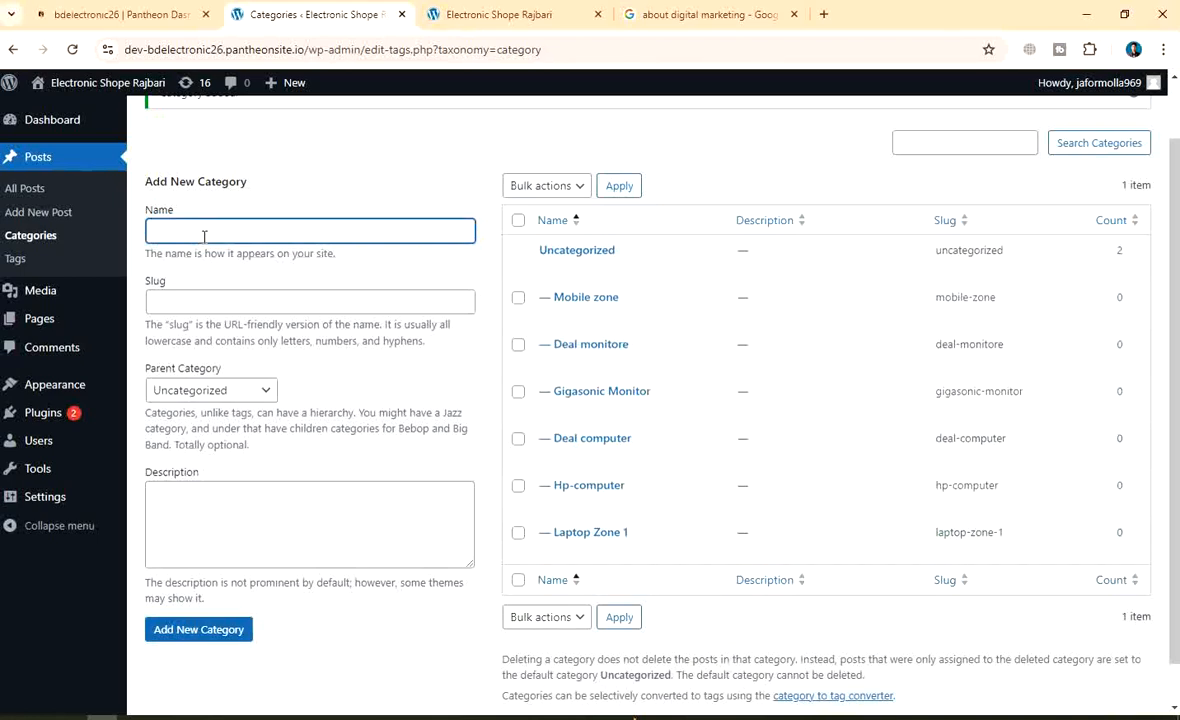
{"action": "type", "text": "Sams"}
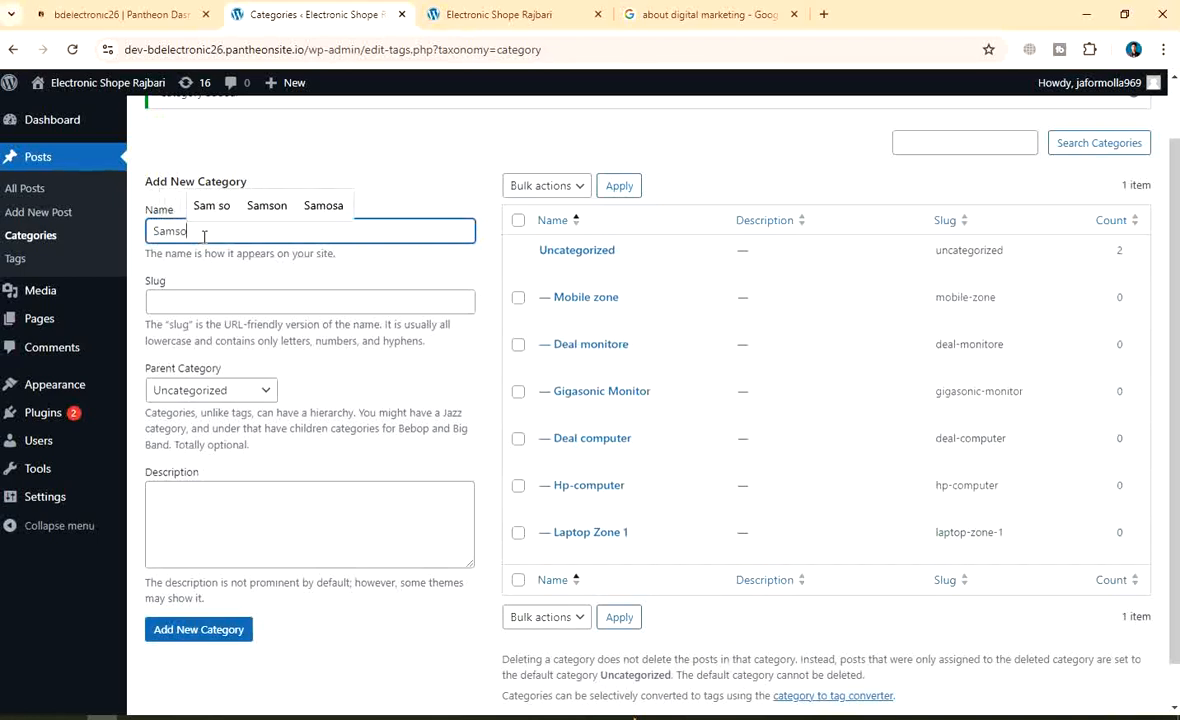
{"action": "type", "text": "ung "}
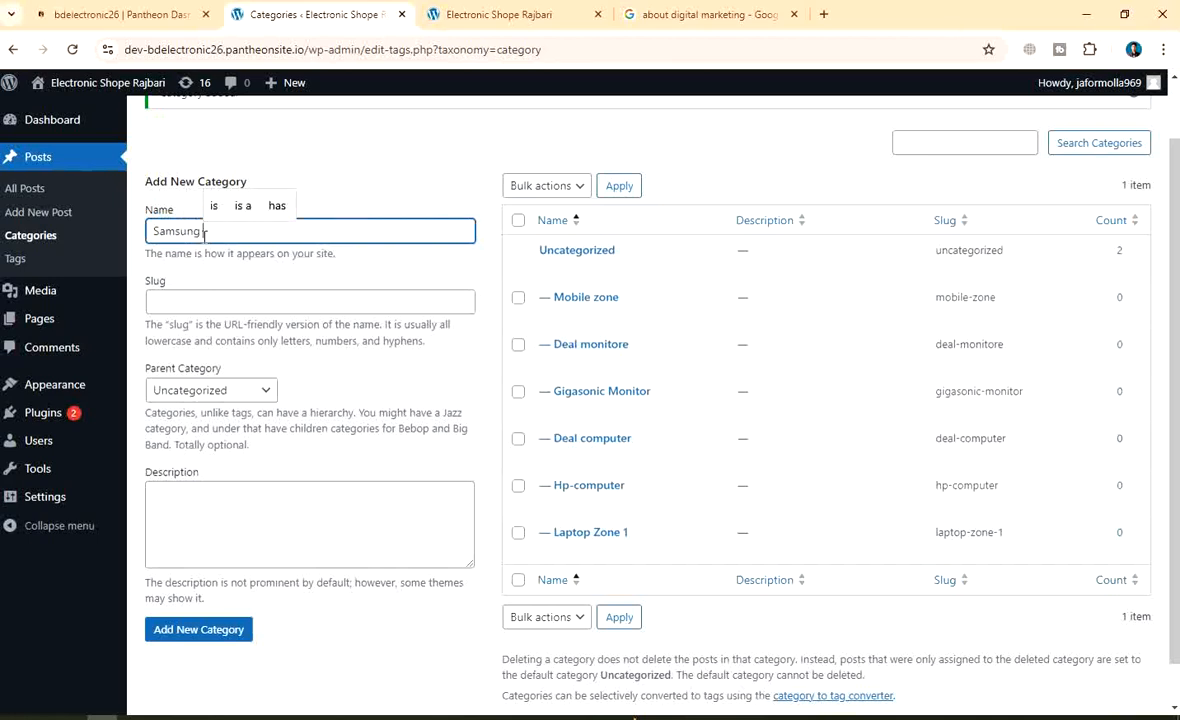
{"action": "type", "text": "Compa"}
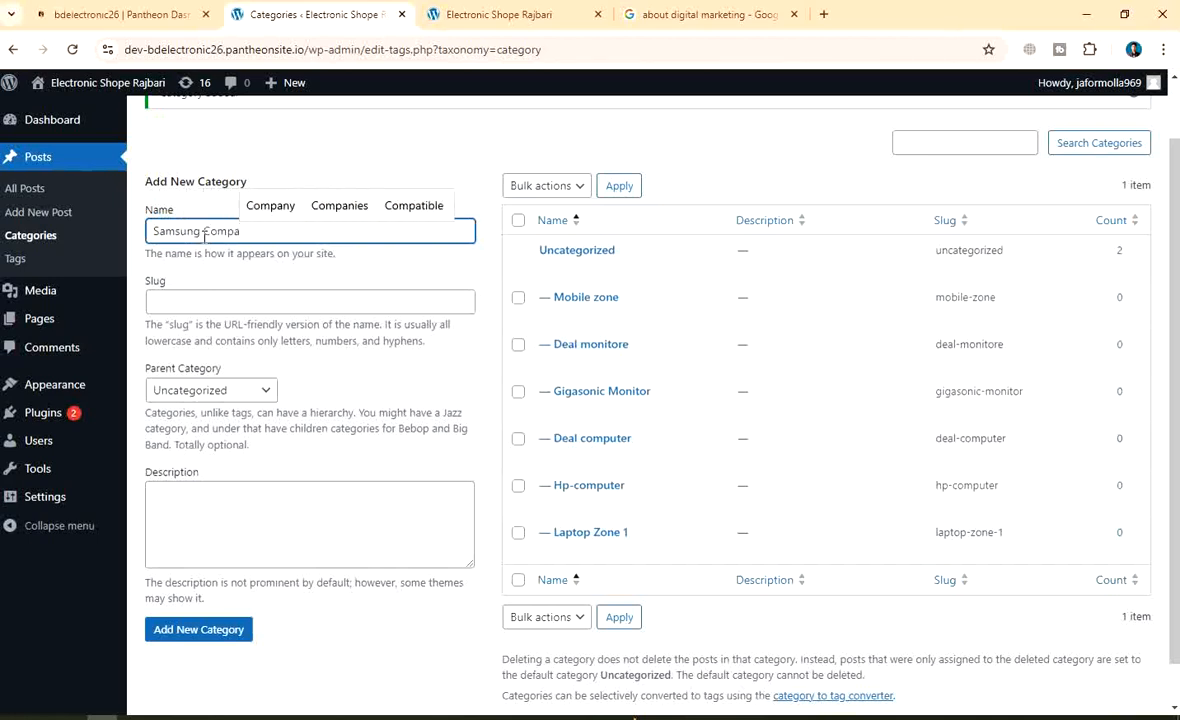
{"action": "key", "text": "Up"}
{"action": "key", "text": "Return"}
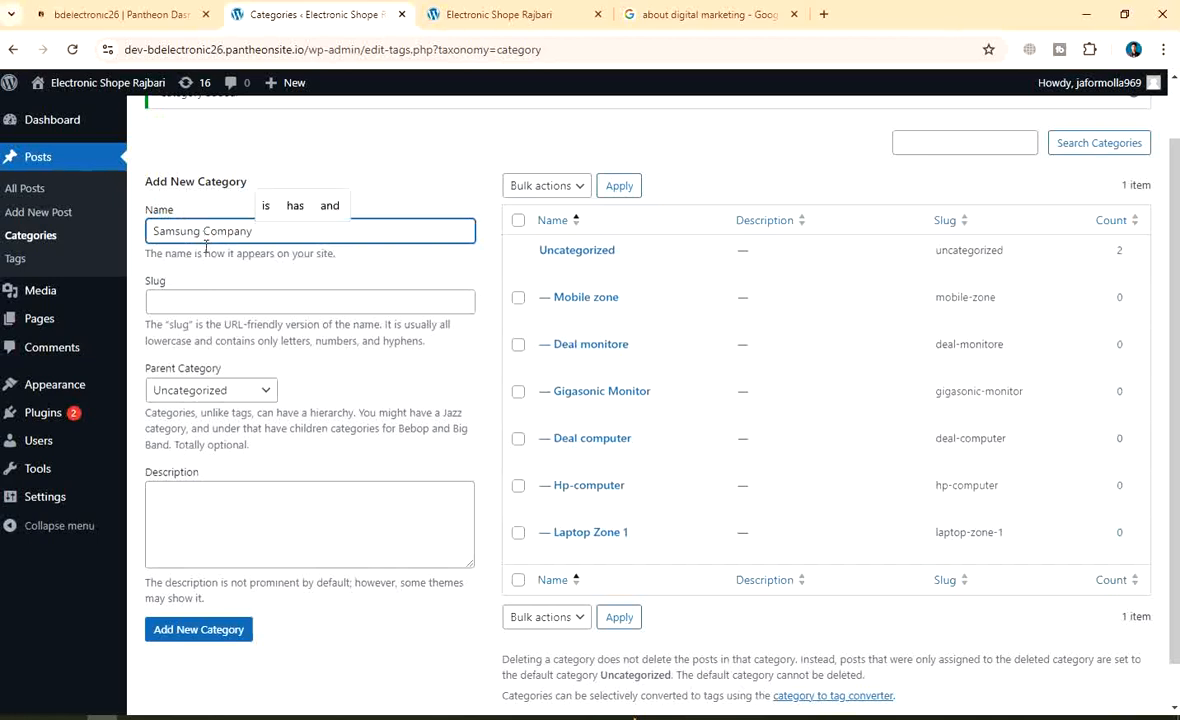
{"action": "left_click", "coordinate": [184, 632]}
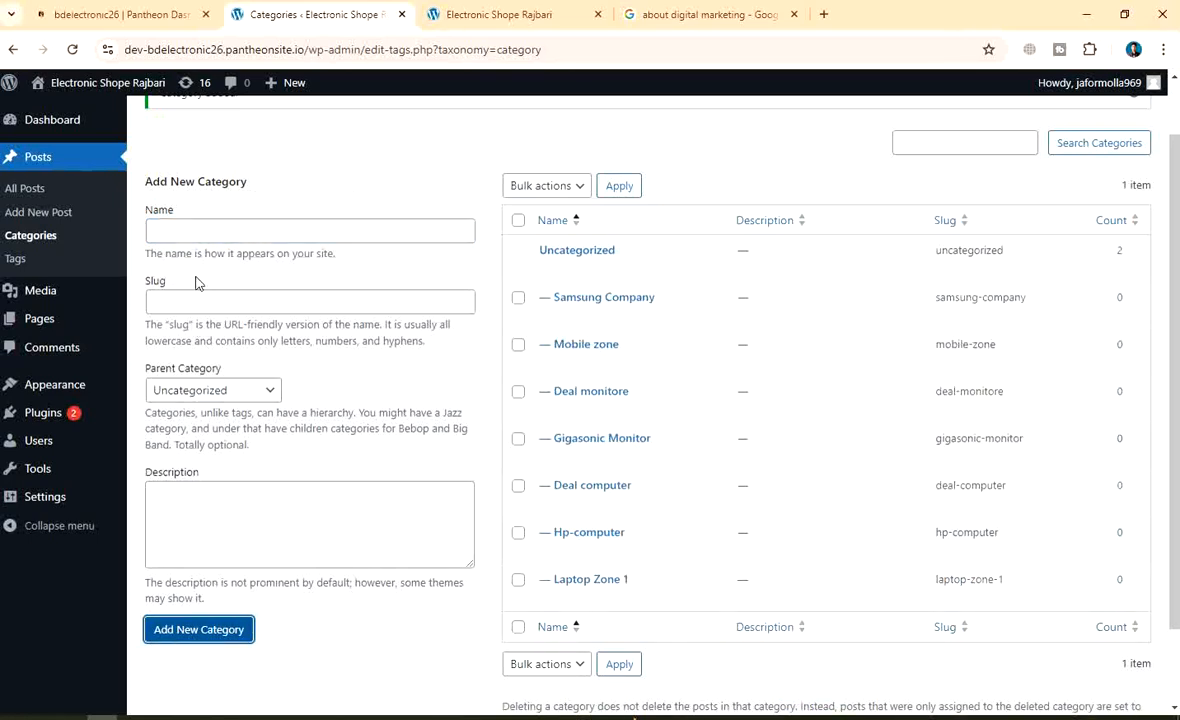
{"action": "left_click", "coordinate": [193, 232]}
{"action": "type", "text": "X"}
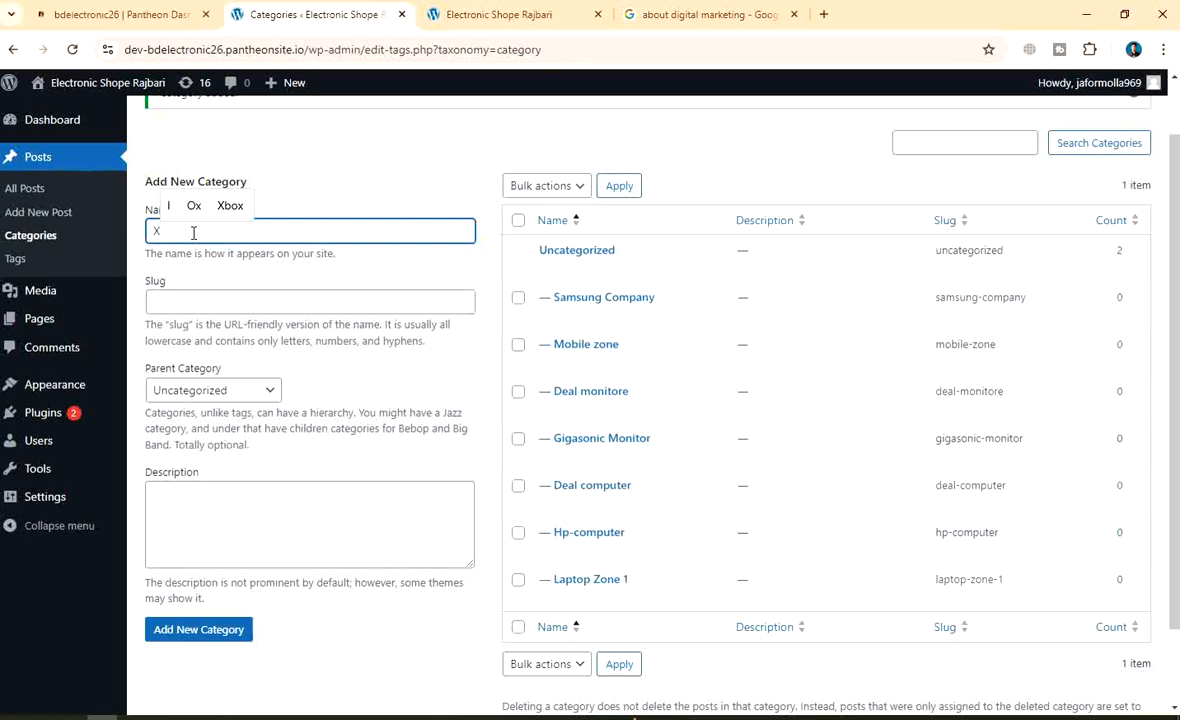
{"action": "type", "text": "a"}
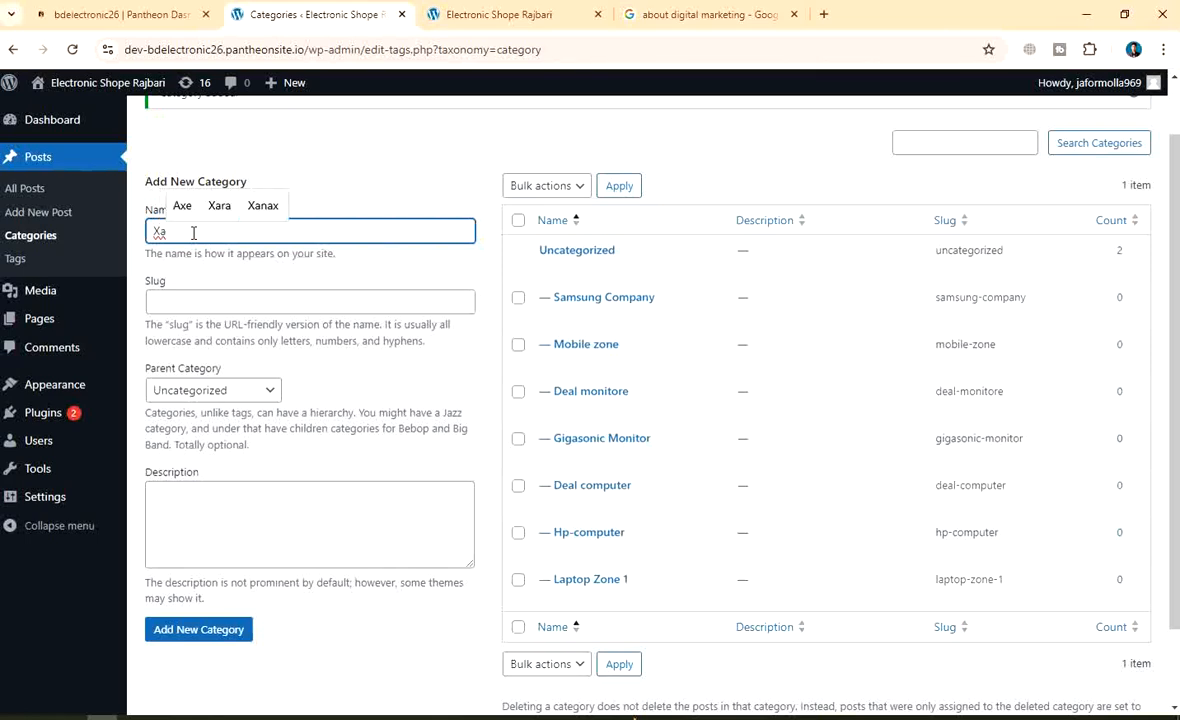
{"action": "type", "text": "oum"}
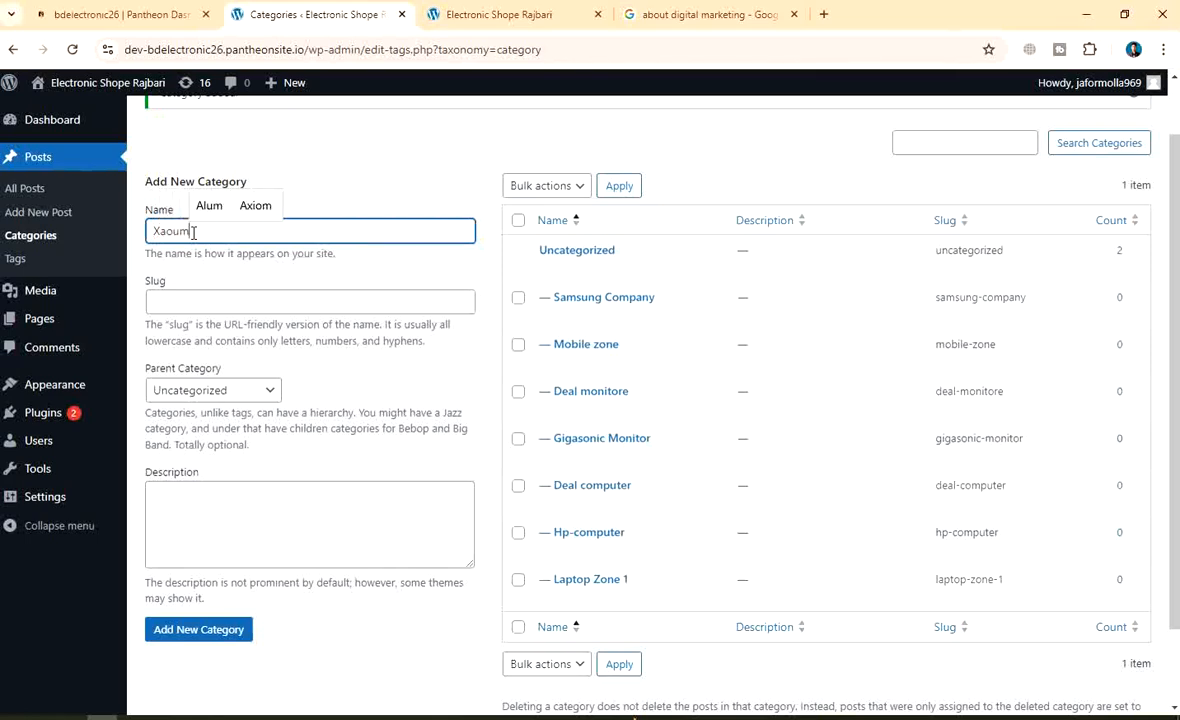
{"action": "type", "text": "i"}
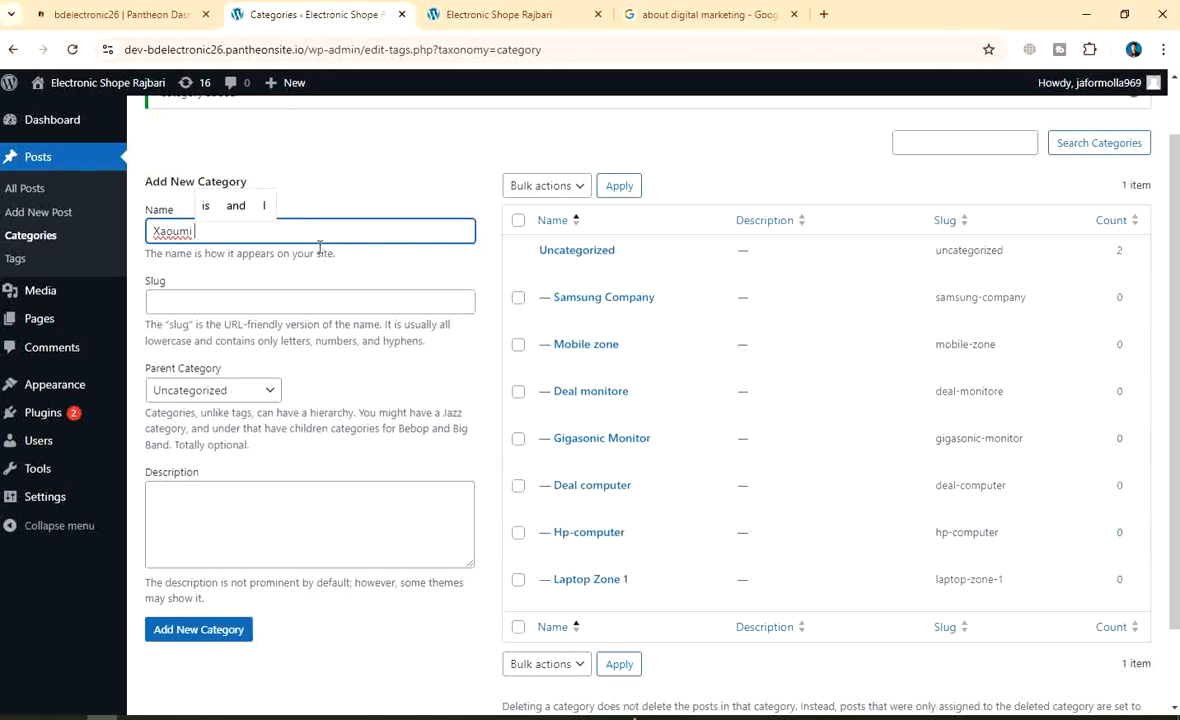
{"action": "left_click", "coordinate": [167, 231]}
{"action": "key", "text": "BackSpace"}
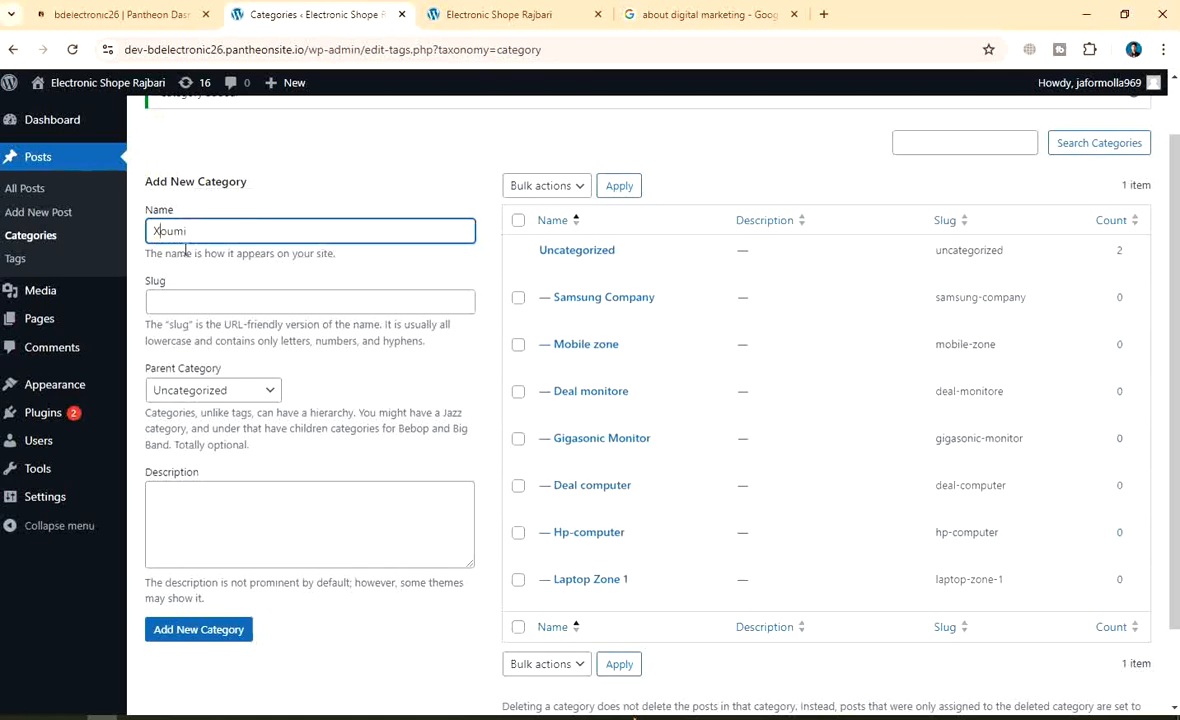
{"action": "type", "text": "i Brand"}
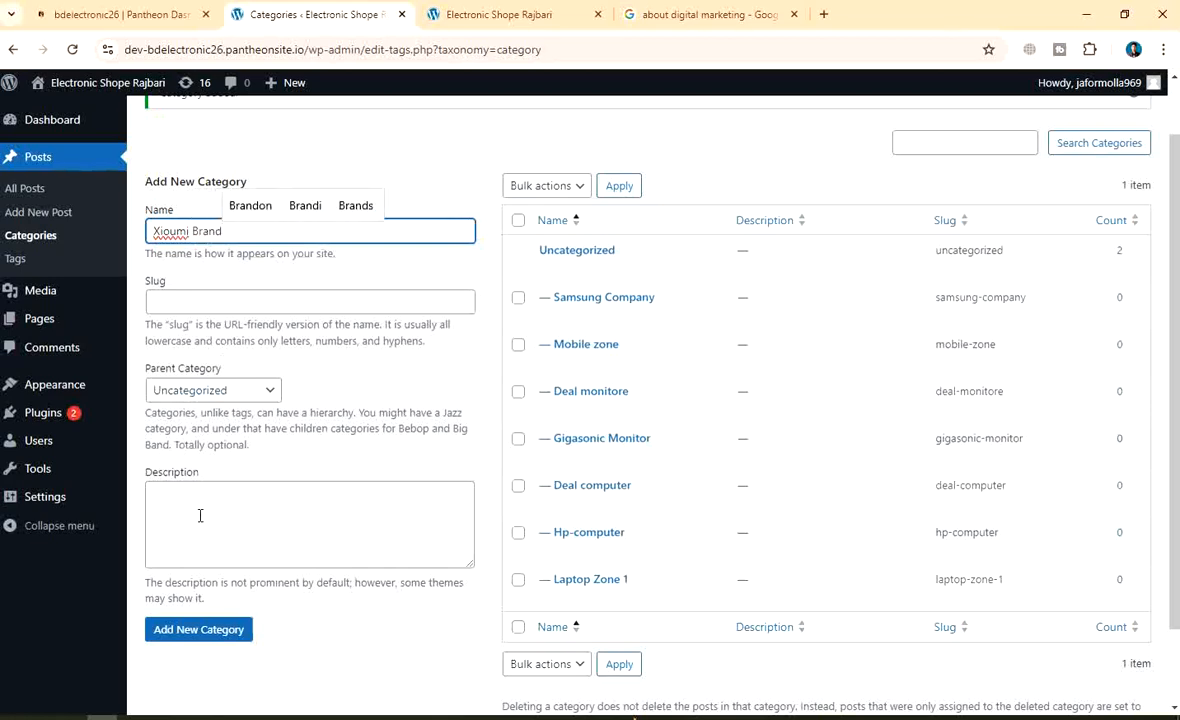
{"action": "left_click", "coordinate": [203, 630]}
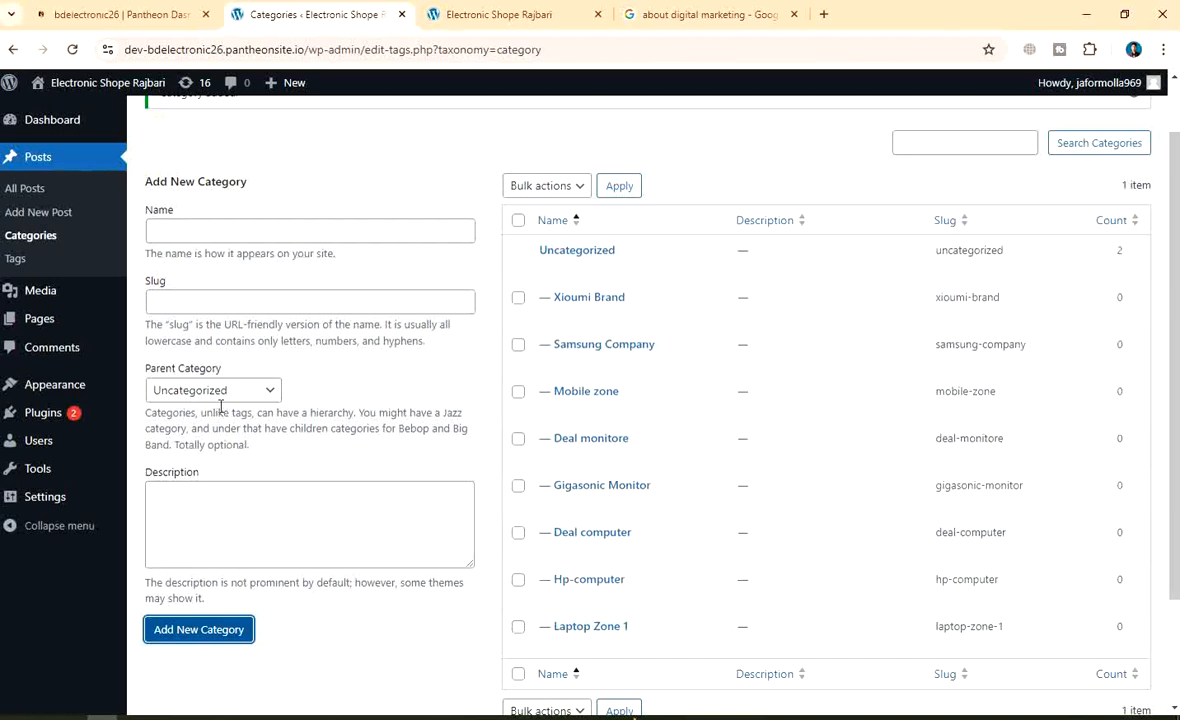
Add Realme, Iphon pro and Digital marketing Course as new categories
{"action": "left_click", "coordinate": [207, 229]}
{"action": "type", "text": "R"}
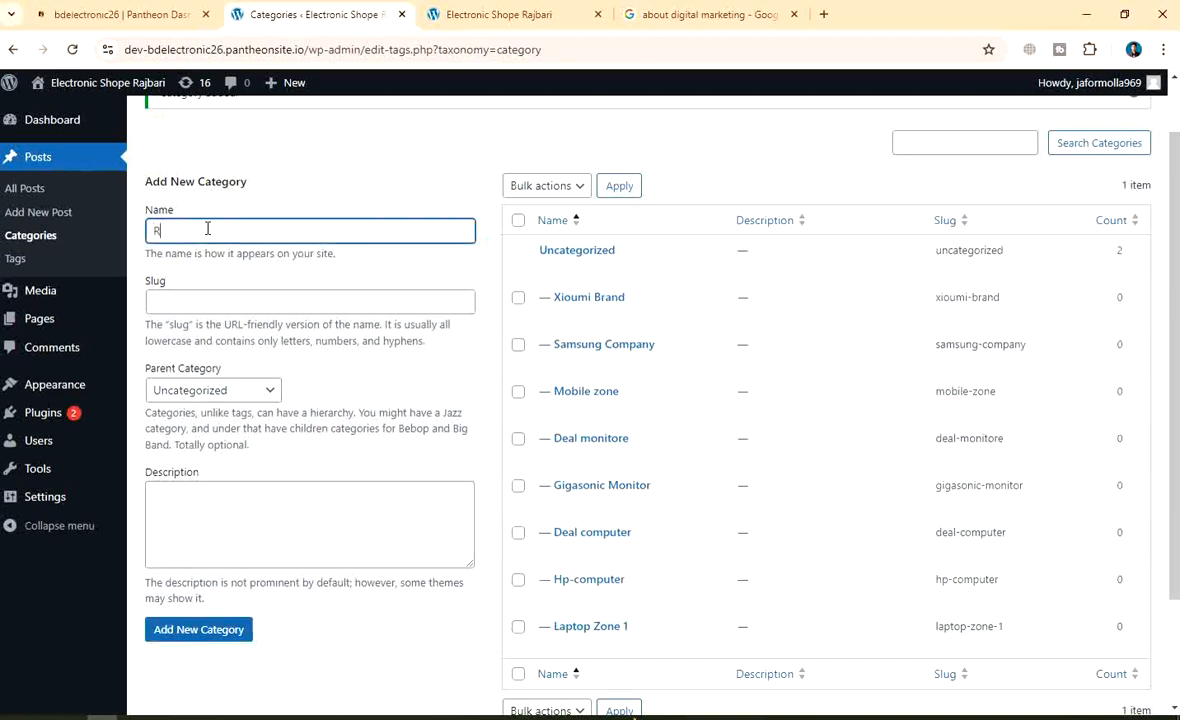
{"action": "type", "text": "ealme"}
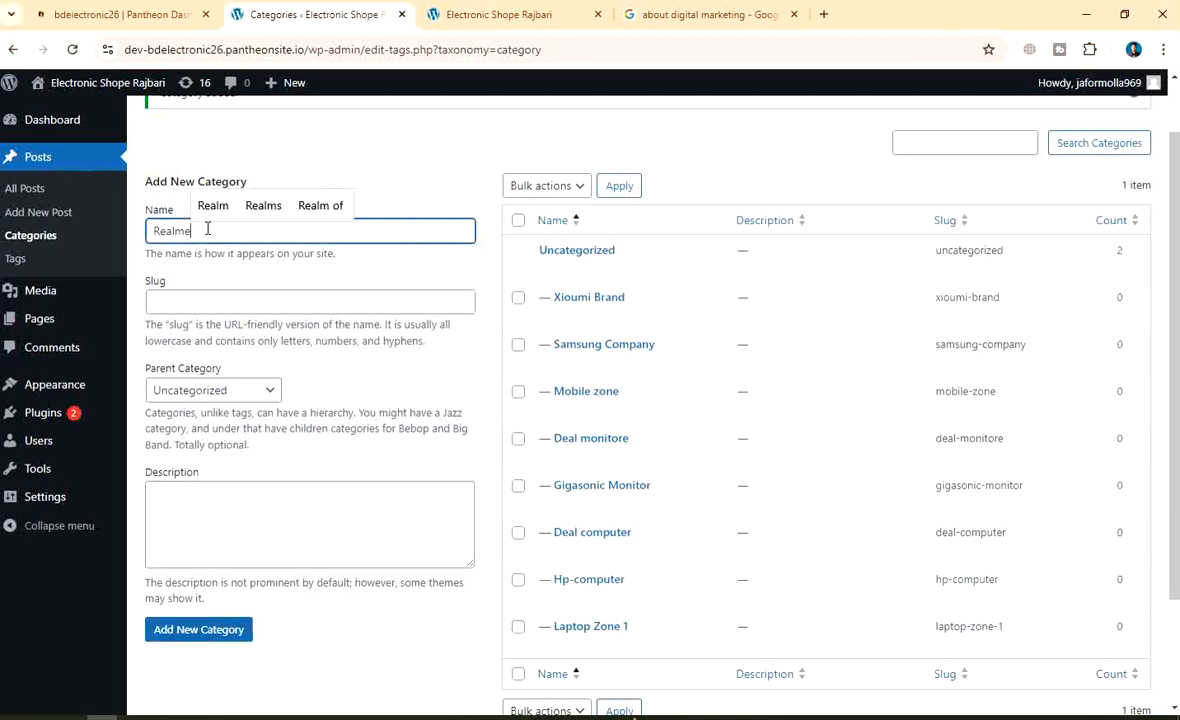
{"action": "left_click", "coordinate": [203, 630]}
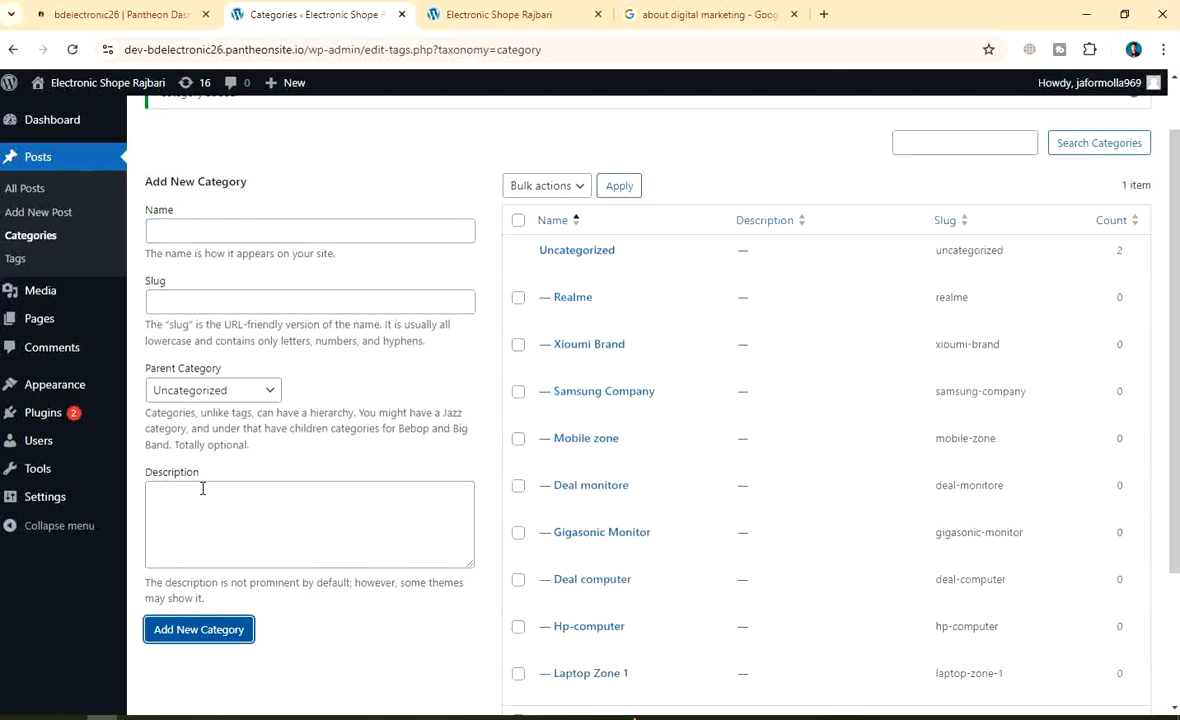
{"action": "left_click", "coordinate": [201, 232]}
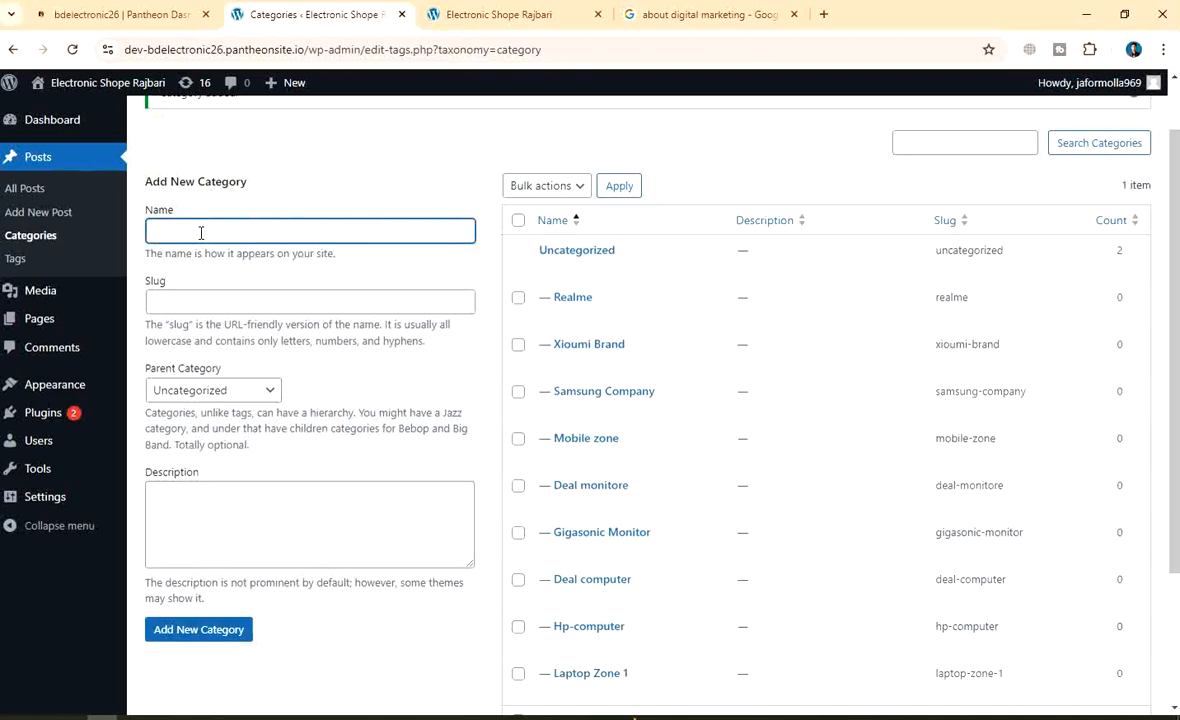
{"action": "type", "text": "Iphon pro"}
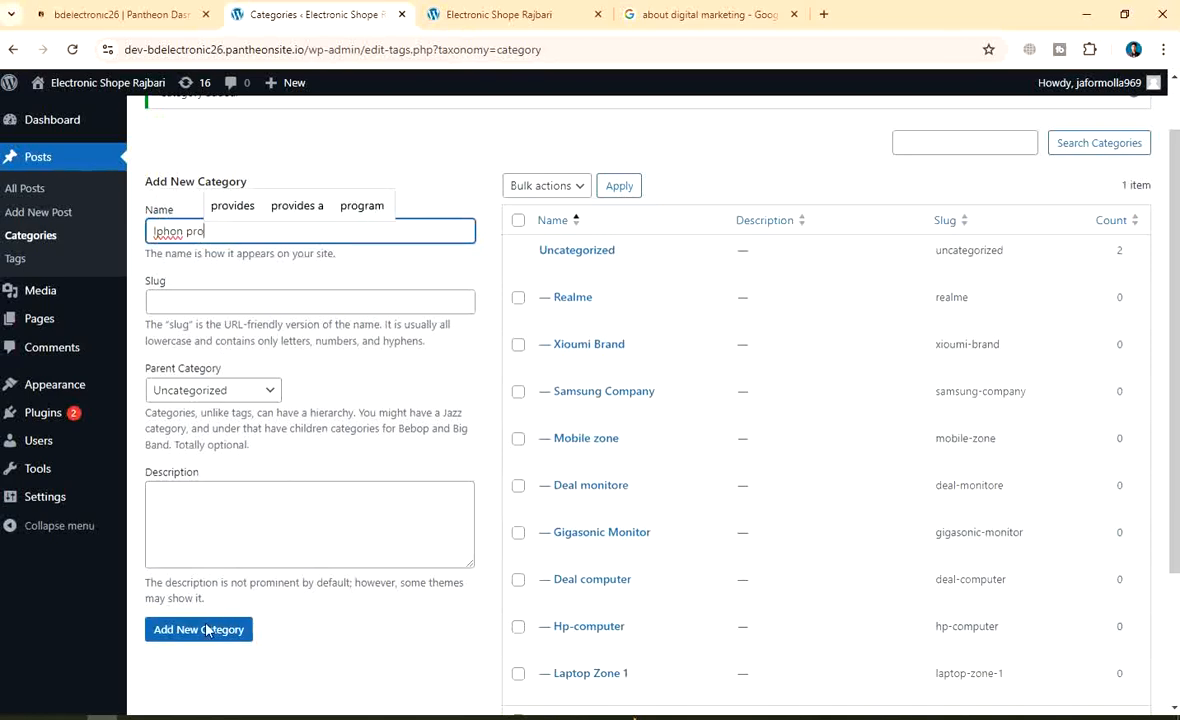
{"action": "left_click", "coordinate": [206, 630]}
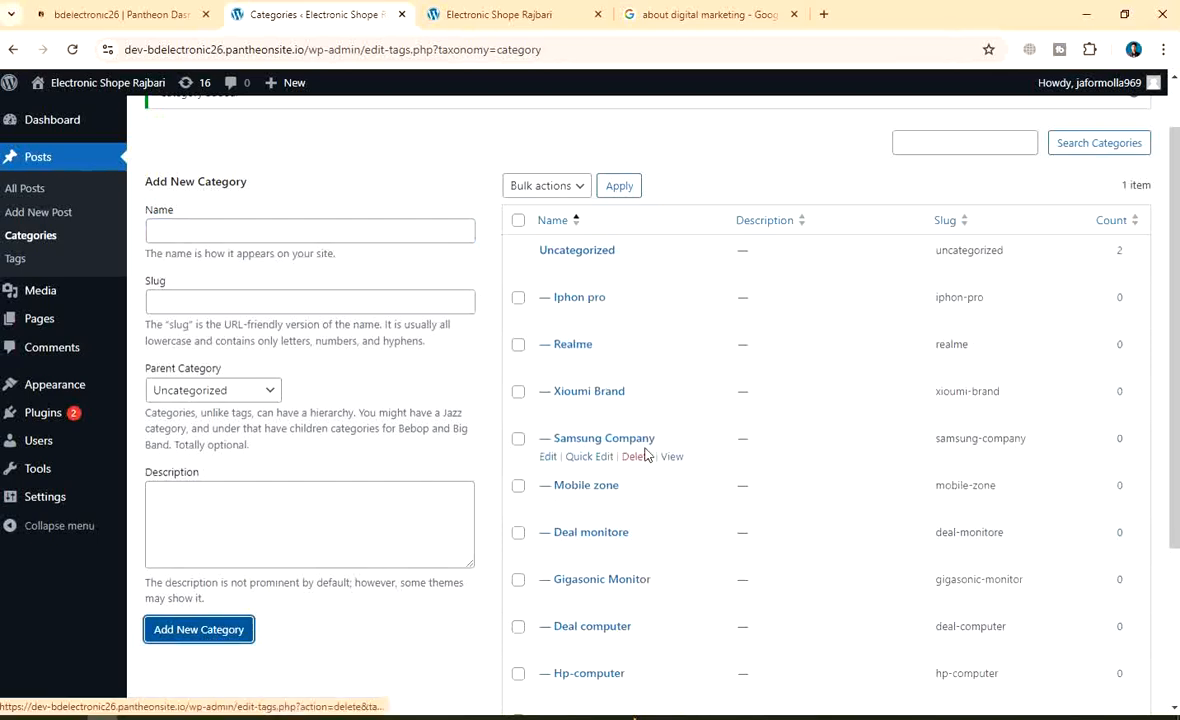
{"action": "left_click", "coordinate": [236, 236]}
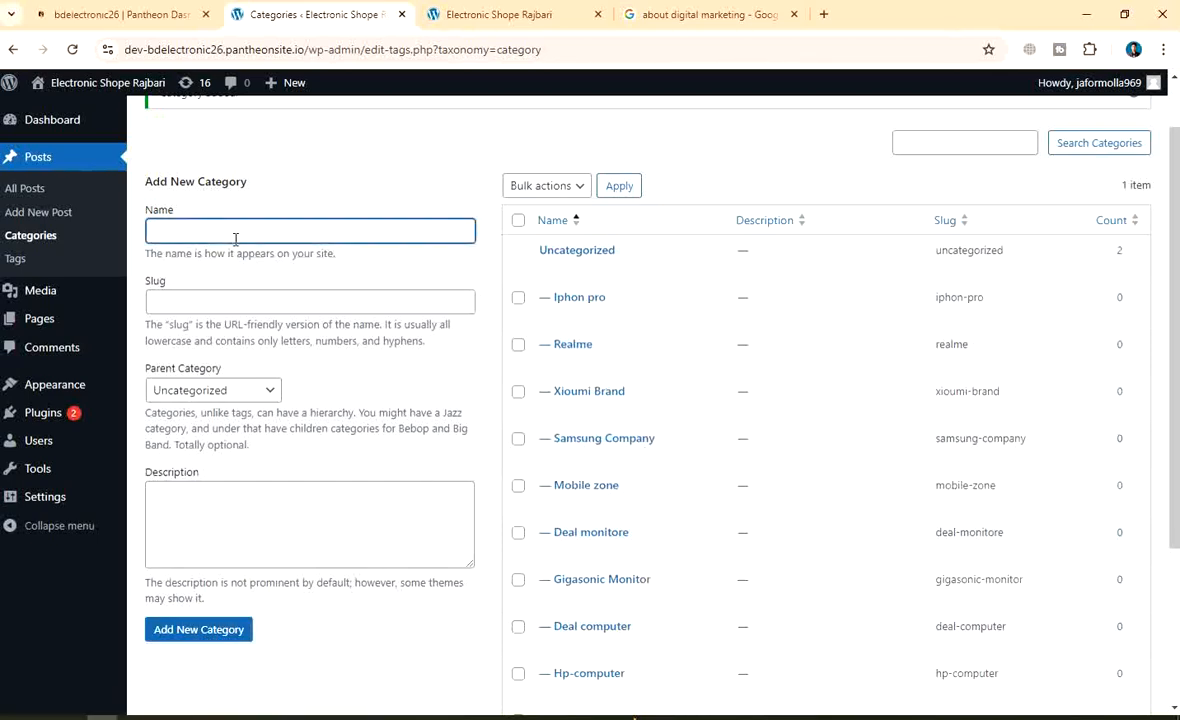
{"action": "type", "text": "Digital"}
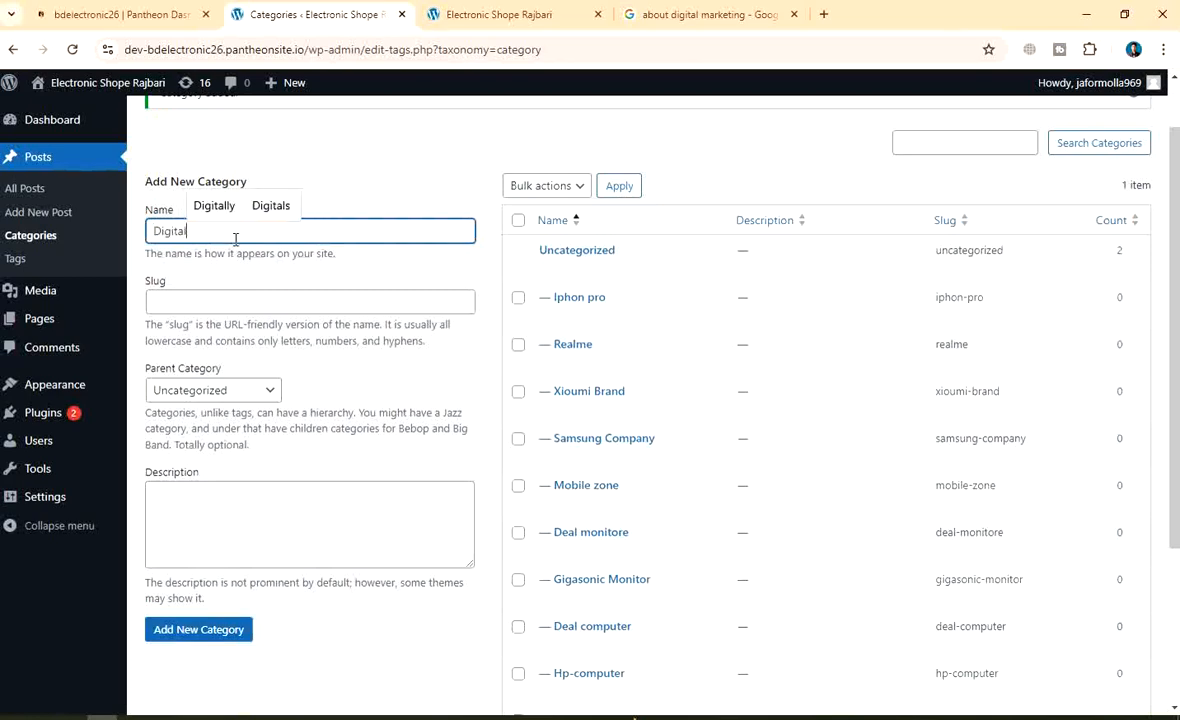
{"action": "type", "text": " ma"}
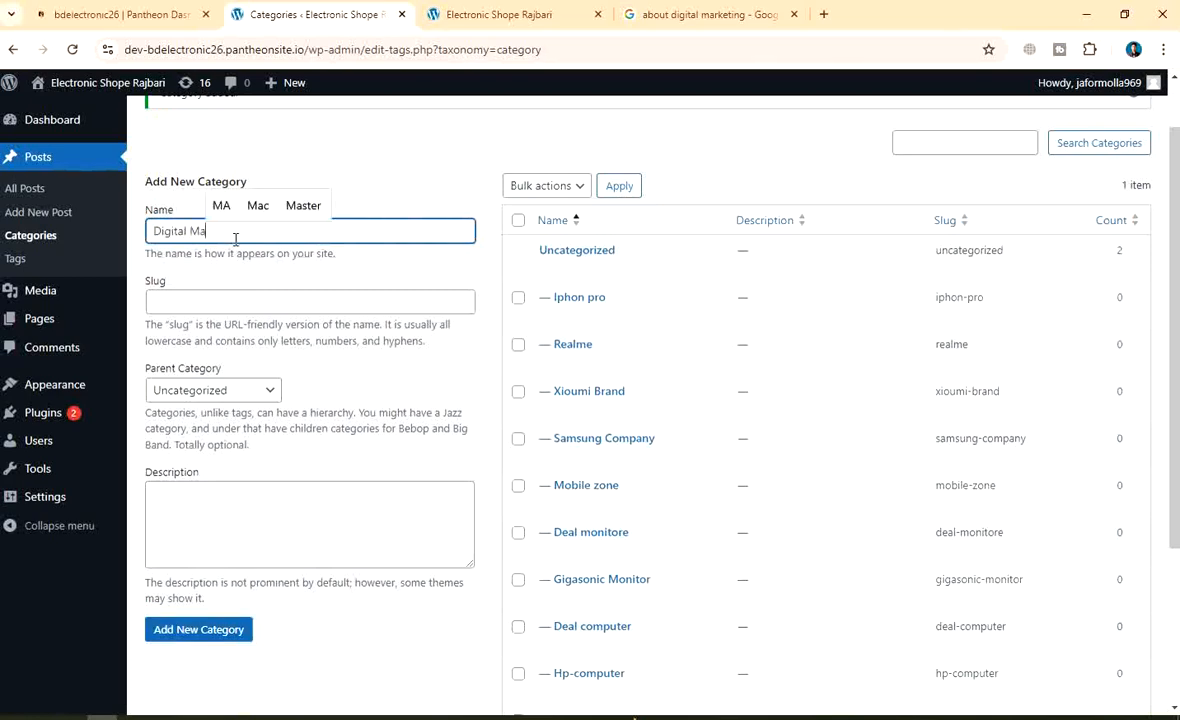
{"action": "type", "text": "rketing "}
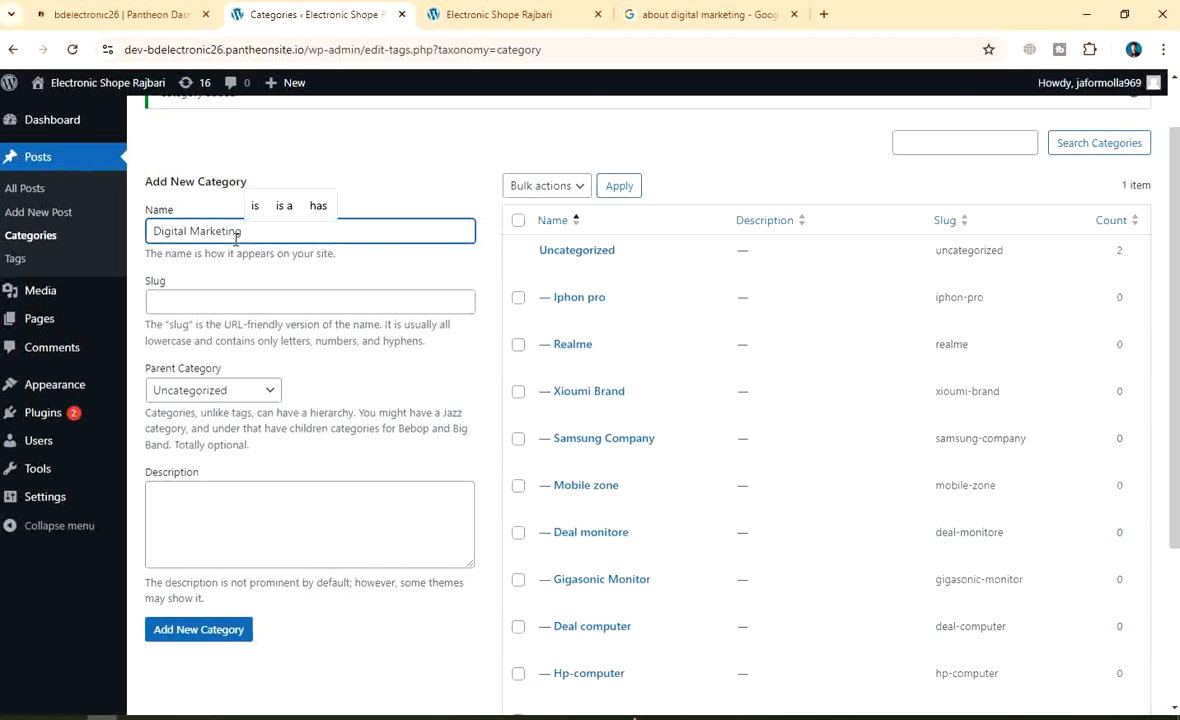
{"action": "type", "text": "Course"}
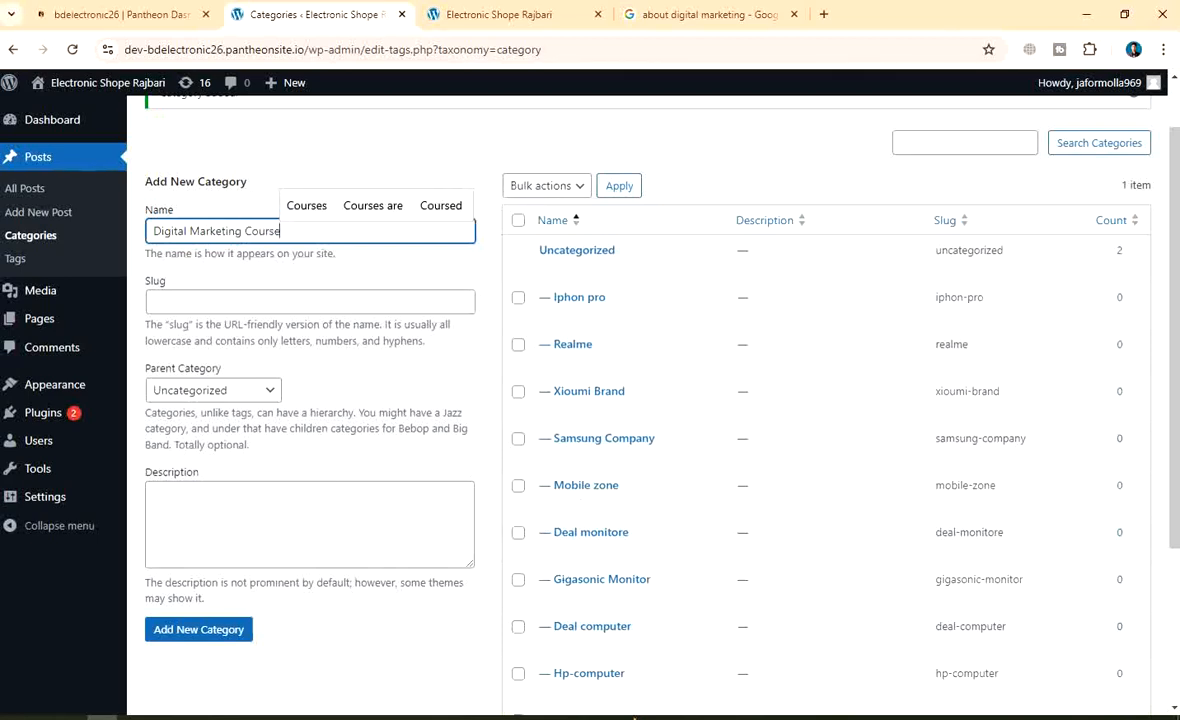
{"action": "scroll", "coordinate": [341, 397], "scroll_direction": "down", "scroll_amount": 3}
{"action": "scroll", "coordinate": [348, 396], "scroll_direction": "up", "scroll_amount": 3}
{"action": "left_click", "coordinate": [197, 634]}
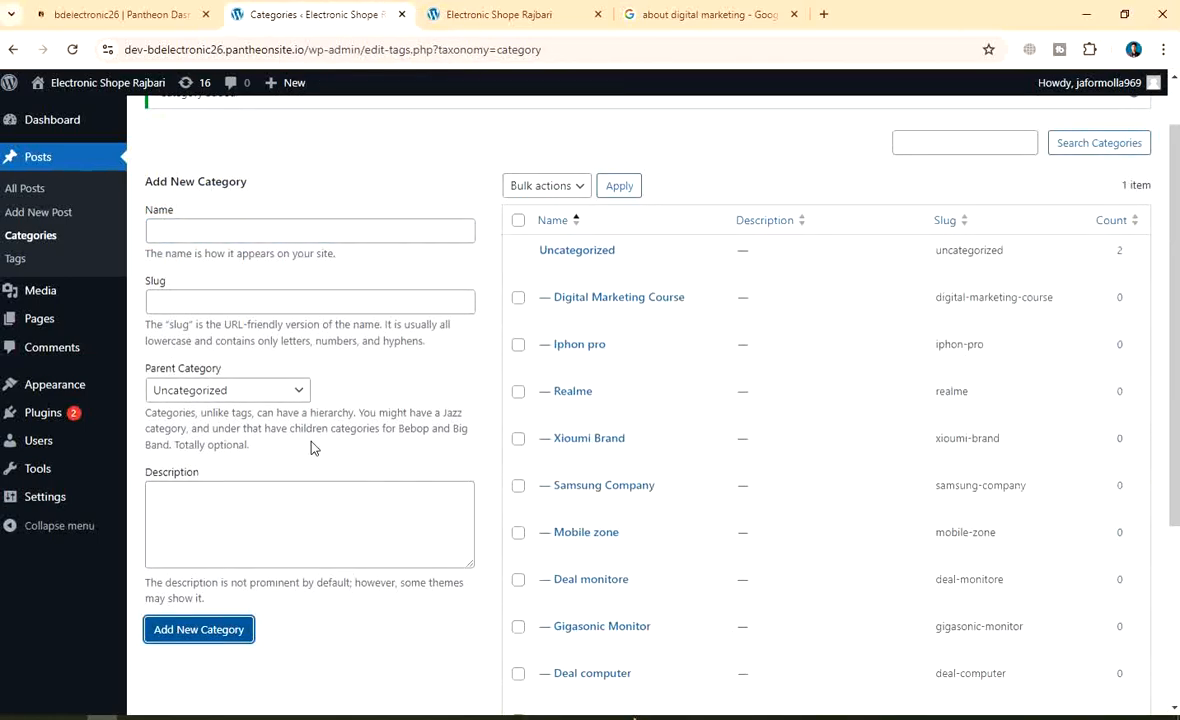
Add Wordpress course and Shopify Course as new categories
{"action": "left_click", "coordinate": [202, 227]}
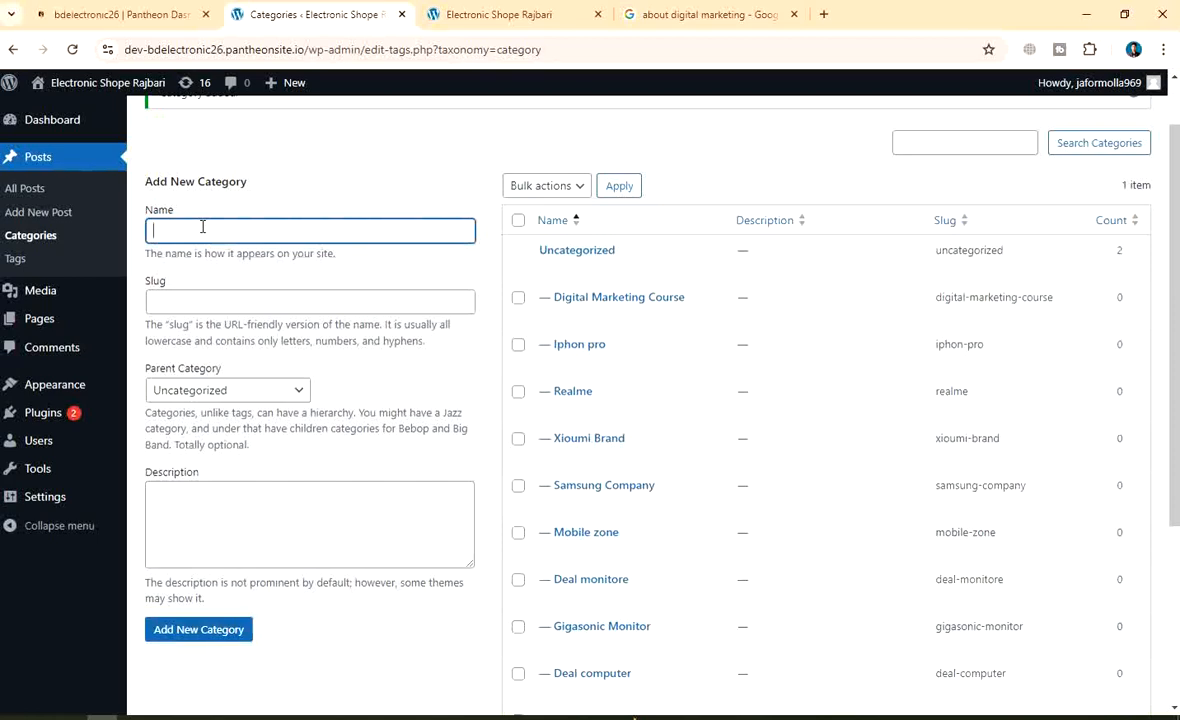
{"action": "type", "text": "Wordpr"}
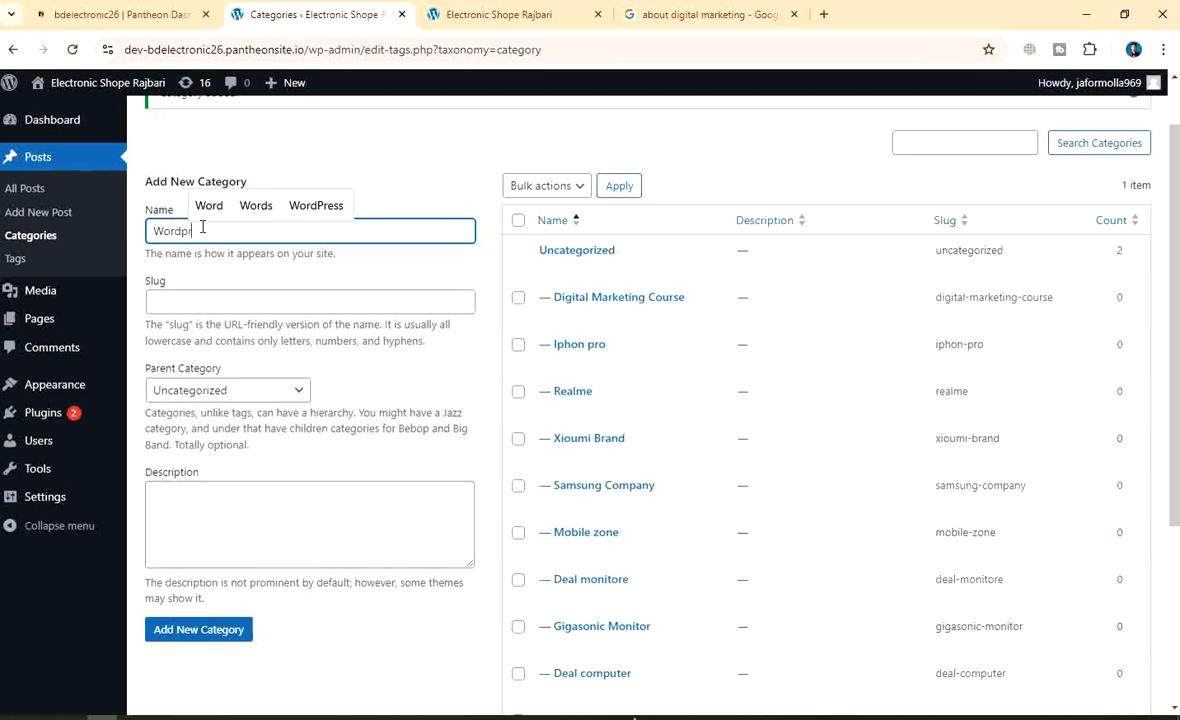
{"action": "type", "text": "ess cou"}
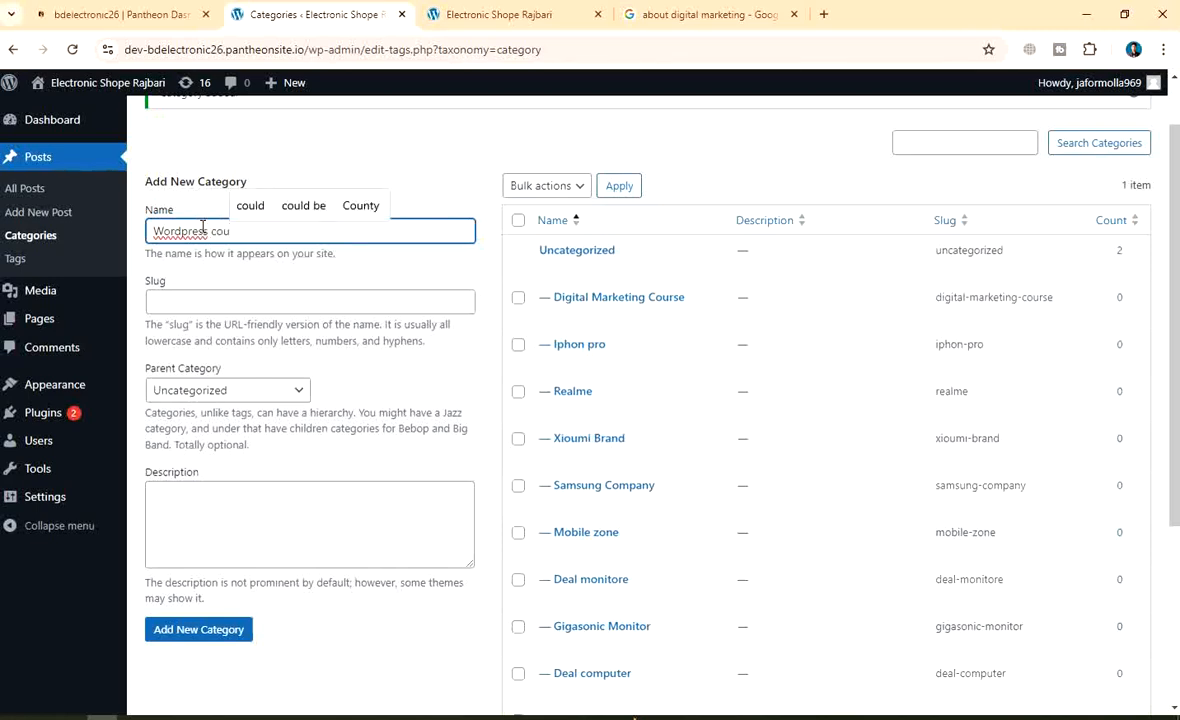
{"action": "type", "text": "rse"}
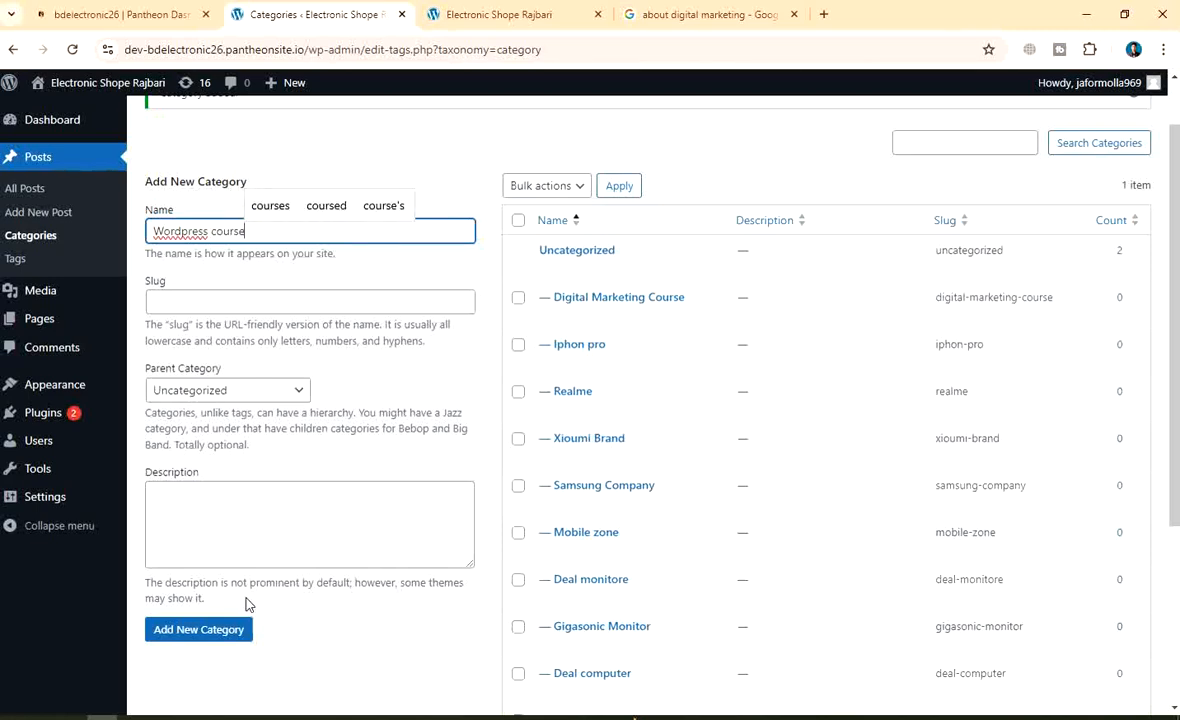
{"action": "left_click", "coordinate": [205, 630]}
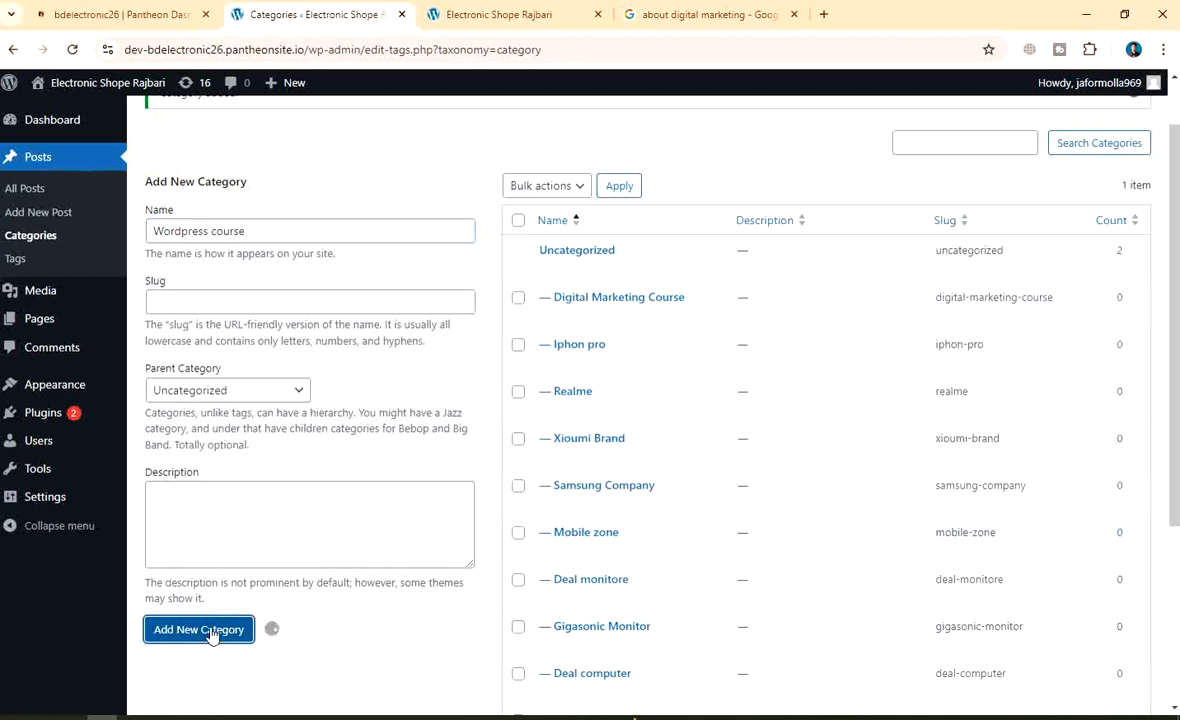
{"action": "left_click", "coordinate": [204, 227]}
{"action": "type", "text": "S"}
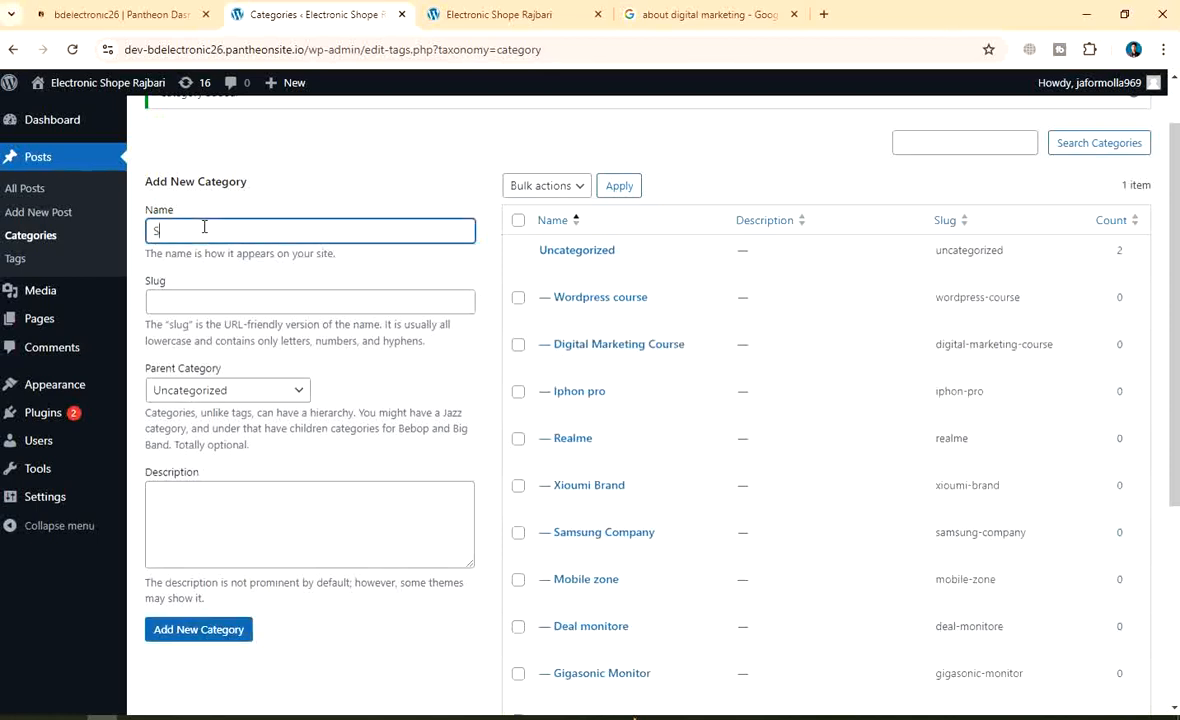
{"action": "type", "text": "hopify Cou"}
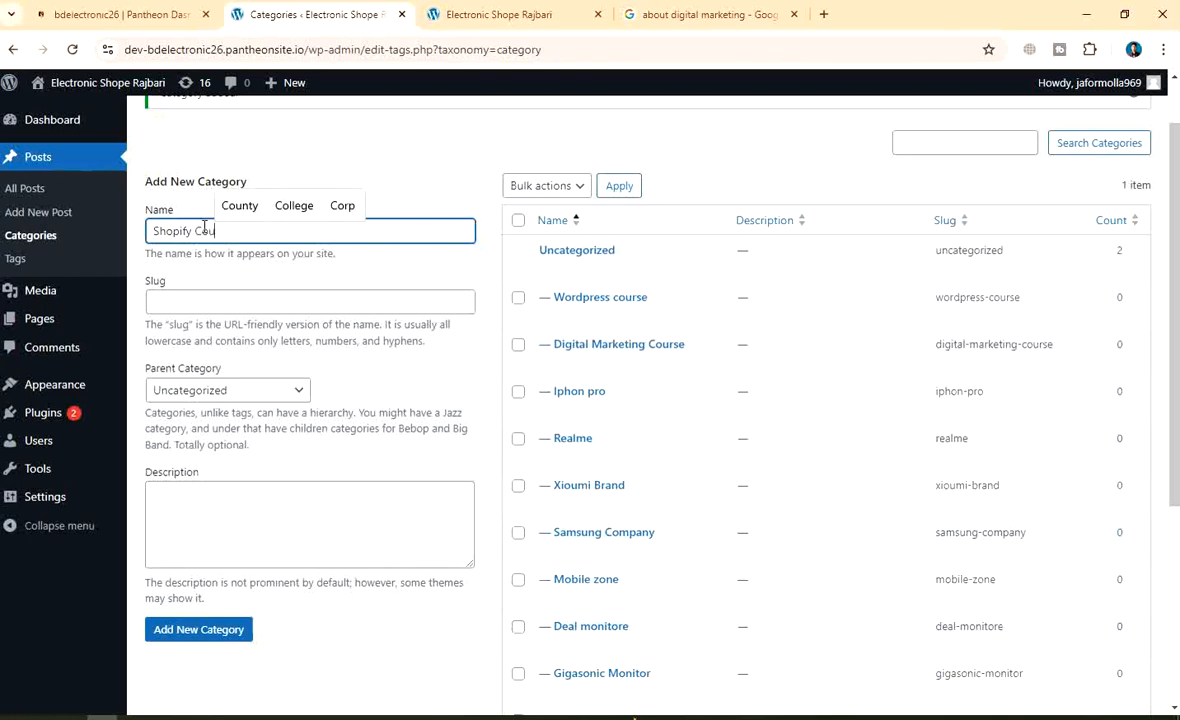
{"action": "type", "text": "rse"}
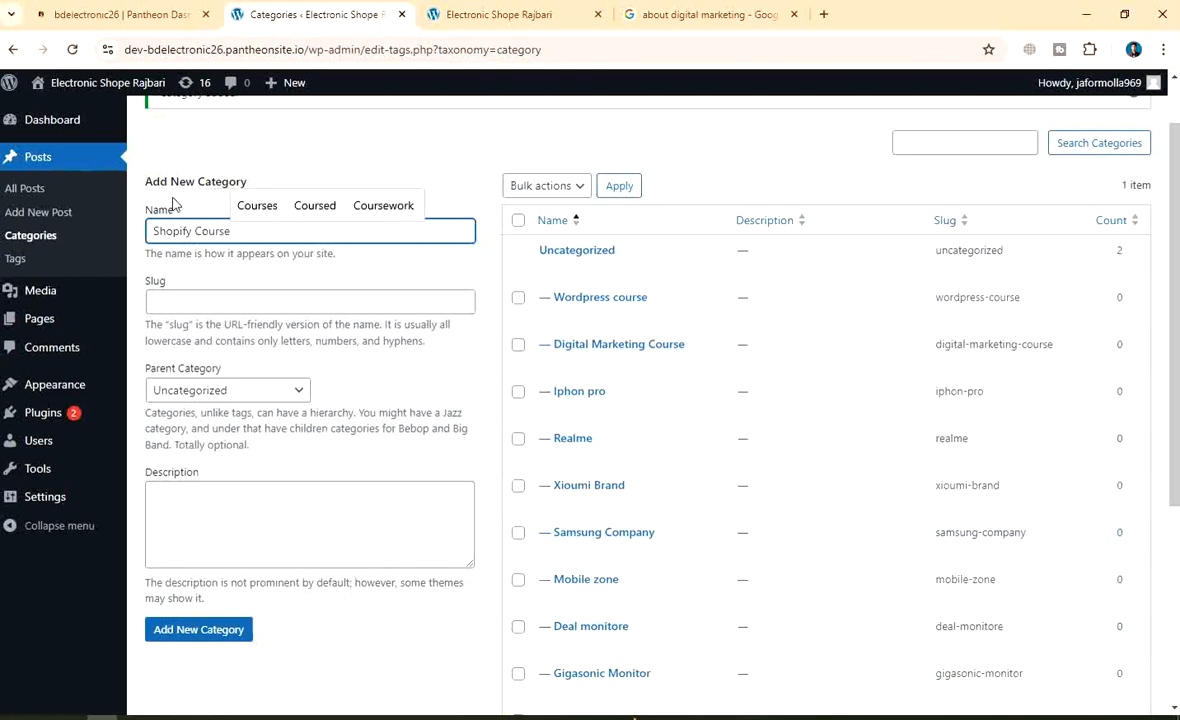
{"action": "left_click", "coordinate": [220, 631]}
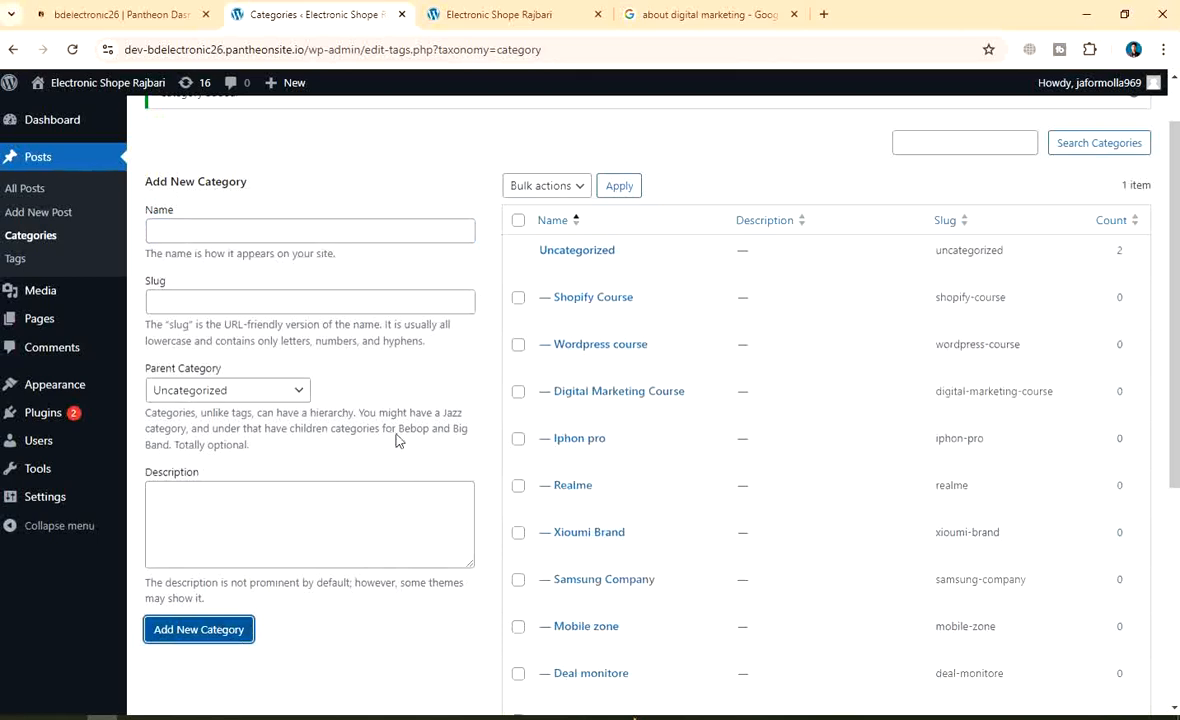
Add Facebook paid ads as a new category
{"action": "mouse_move", "coordinate": [116, 316]}
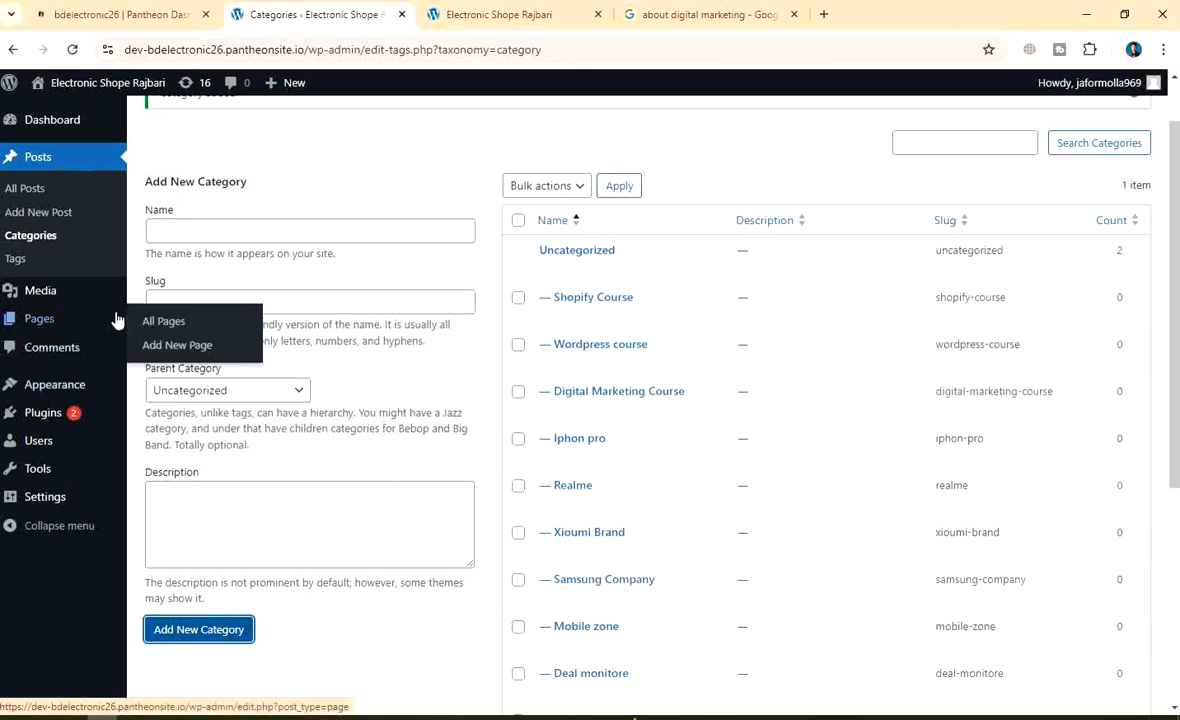
{"action": "left_click", "coordinate": [178, 232]}
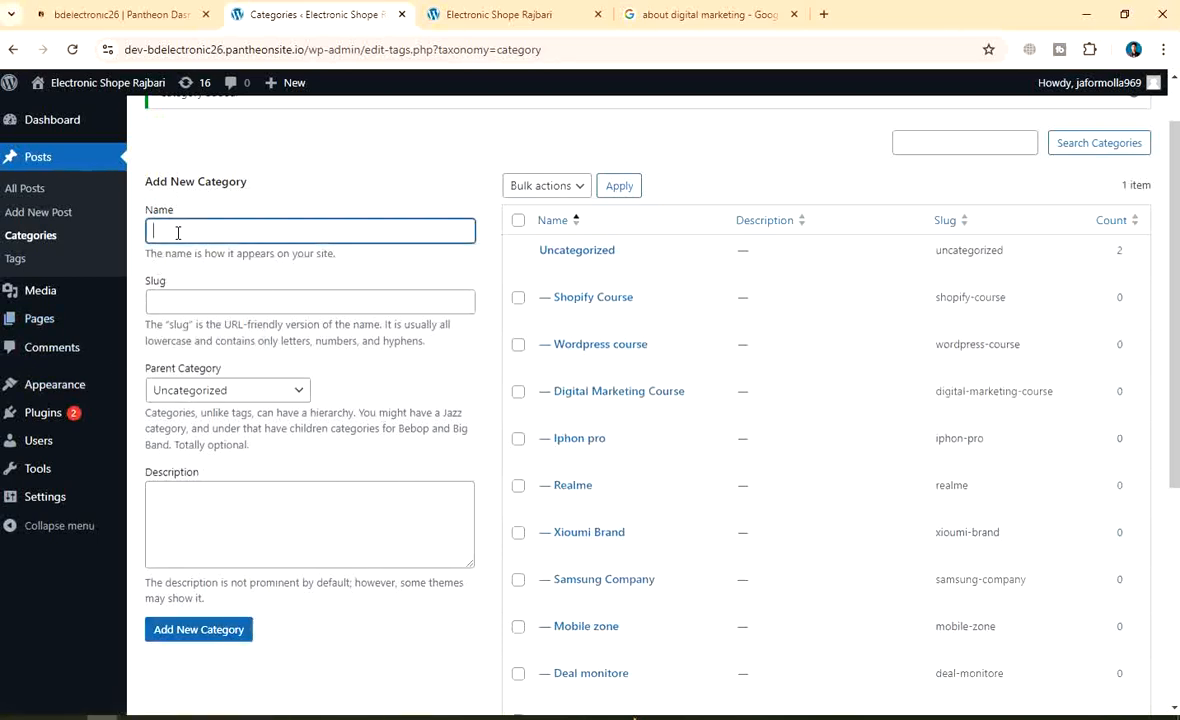
{"action": "type", "text": "Facebook pi"}
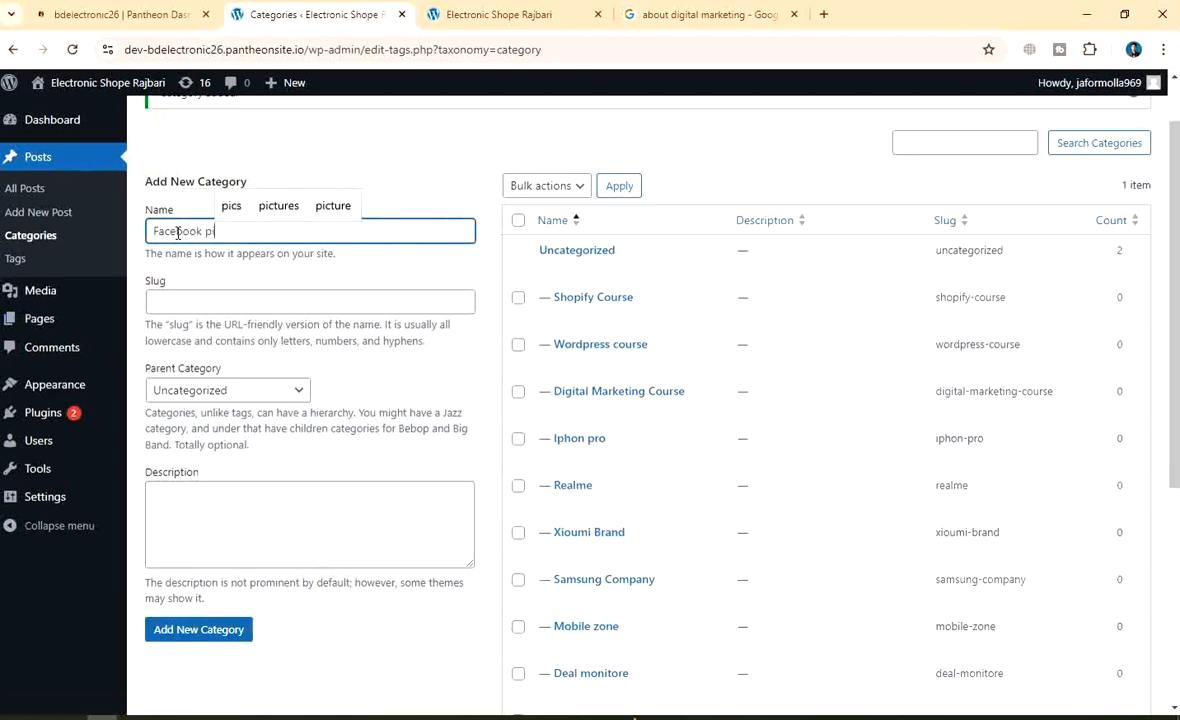
{"action": "key", "text": "BackSpace"}
{"action": "type", "text": "aid ads"}
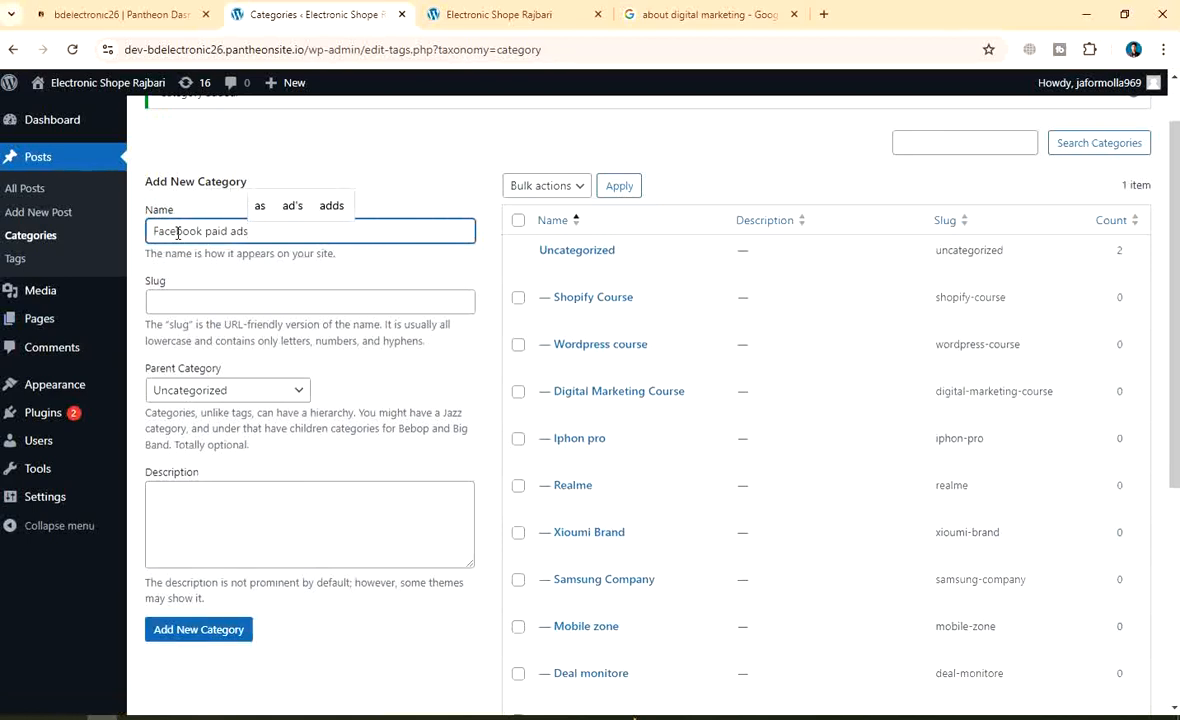
{"action": "left_click", "coordinate": [180, 628]}
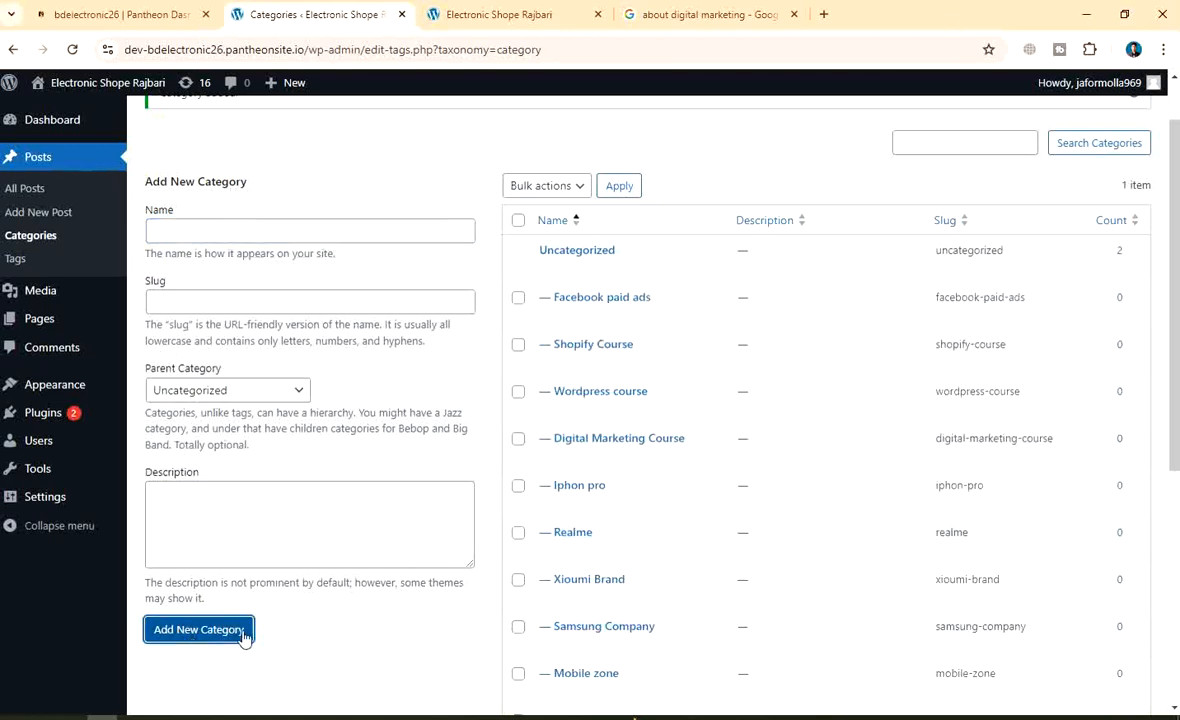
Scroll through the category list to review the newly added entries
{"action": "scroll", "coordinate": [521, 474], "scroll_direction": "down", "scroll_amount": 6}
{"action": "scroll", "coordinate": [242, 608], "scroll_direction": "up", "scroll_amount": 7}
{"action": "scroll", "coordinate": [490, 401], "scroll_direction": "down", "scroll_amount": 4}
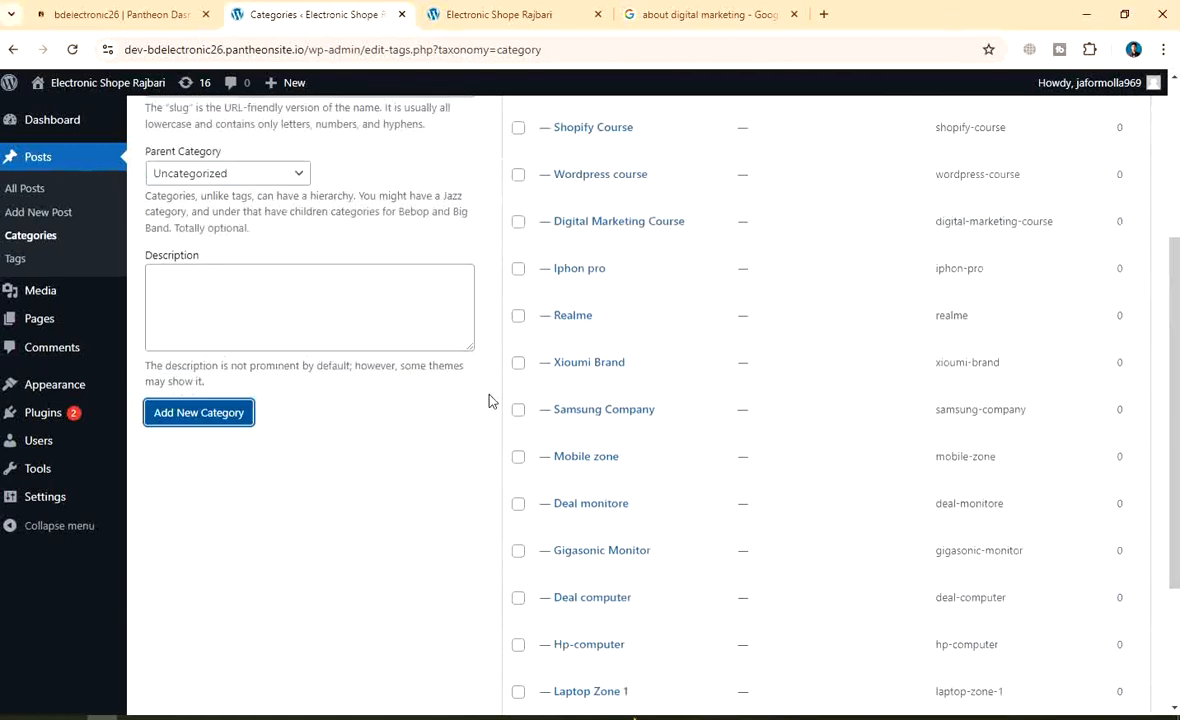
{"action": "scroll", "coordinate": [490, 401], "scroll_direction": "down", "scroll_amount": 1}
{"action": "scroll", "coordinate": [440, 433], "scroll_direction": "up", "scroll_amount": 5}
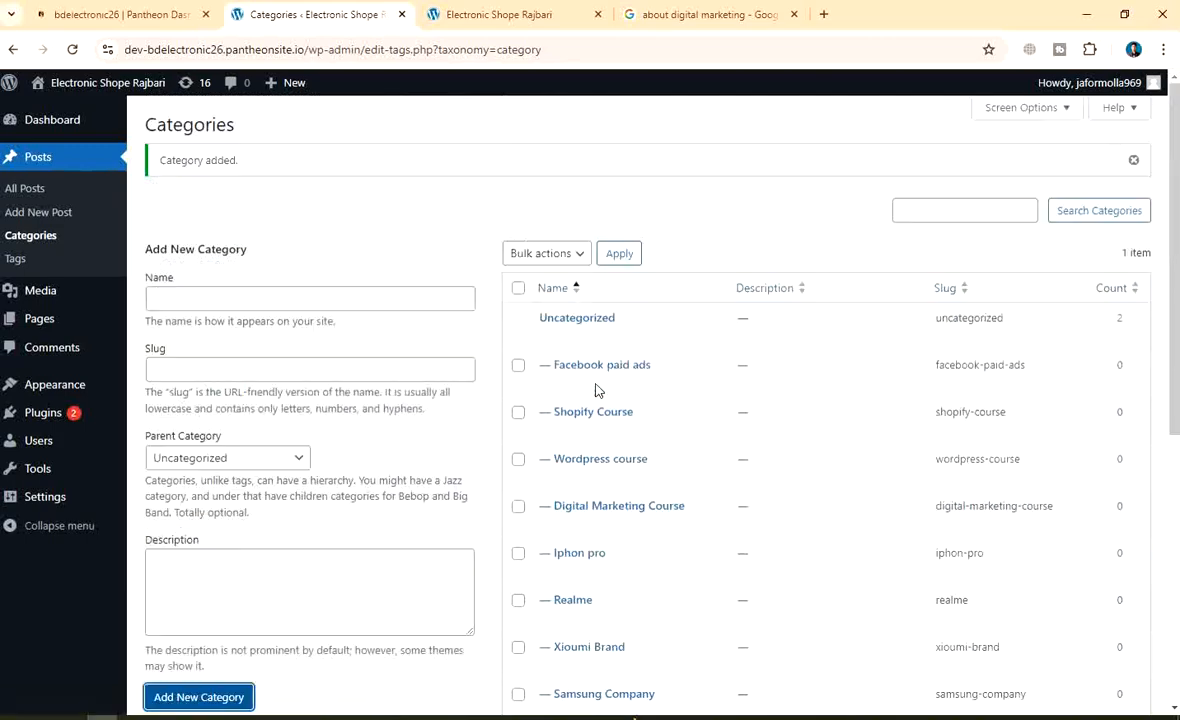
{"action": "scroll", "coordinate": [698, 430], "scroll_direction": "down", "scroll_amount": 2}
{"action": "scroll", "coordinate": [690, 550], "scroll_direction": "up", "scroll_amount": 2}
{"action": "scroll", "coordinate": [455, 300], "scroll_direction": "down", "scroll_amount": 2}
{"action": "scroll", "coordinate": [745, 311], "scroll_direction": "up", "scroll_amount": 2}
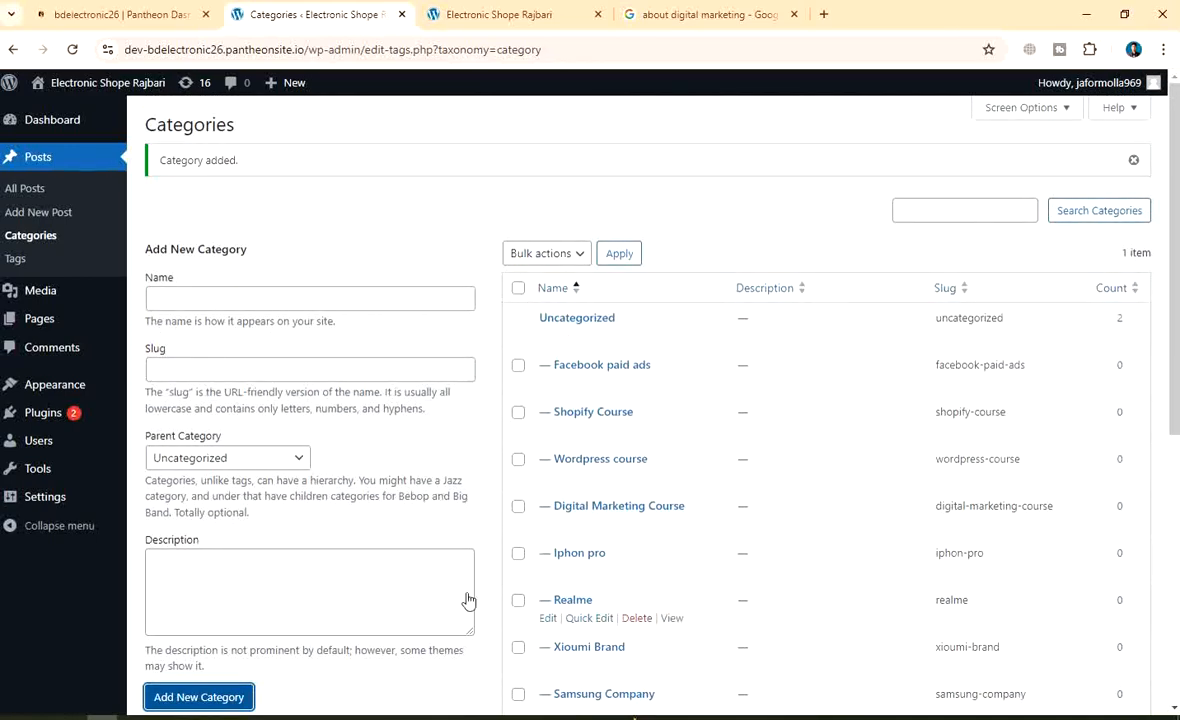
Reload the Categories page and check that all 15 categories appear
{"action": "left_click", "coordinate": [43, 238]}
{"action": "left_click", "coordinate": [95, 165]}
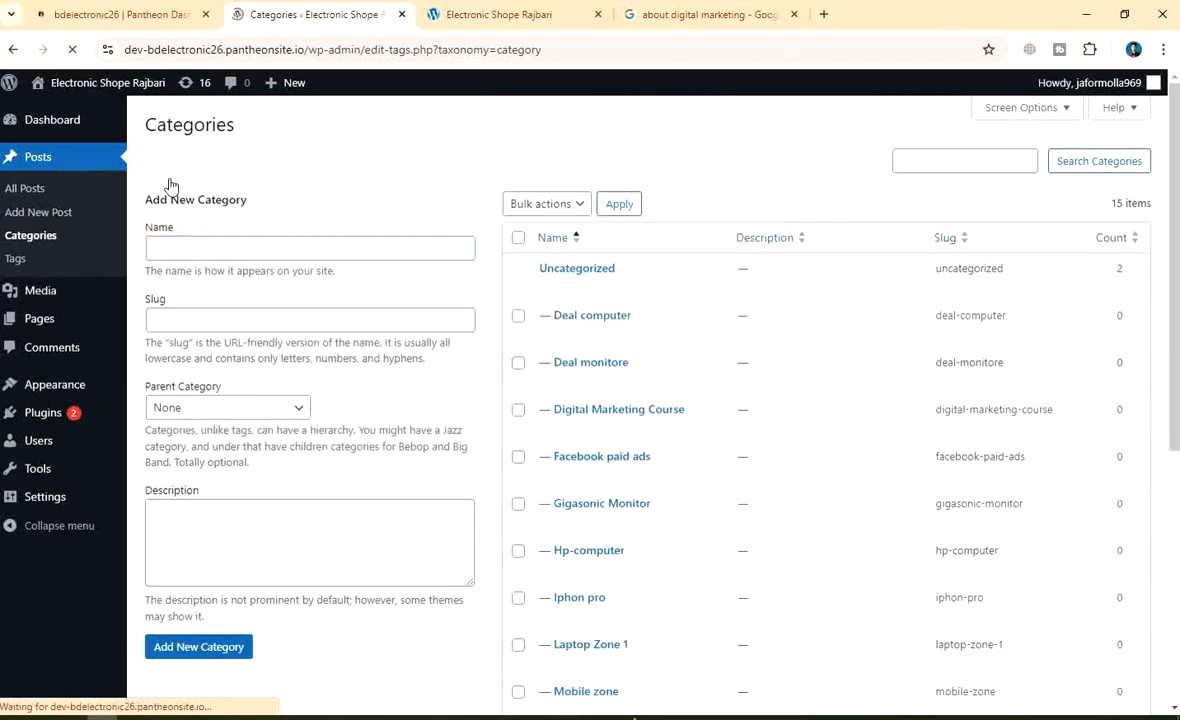
{"action": "left_click", "coordinate": [40, 240]}
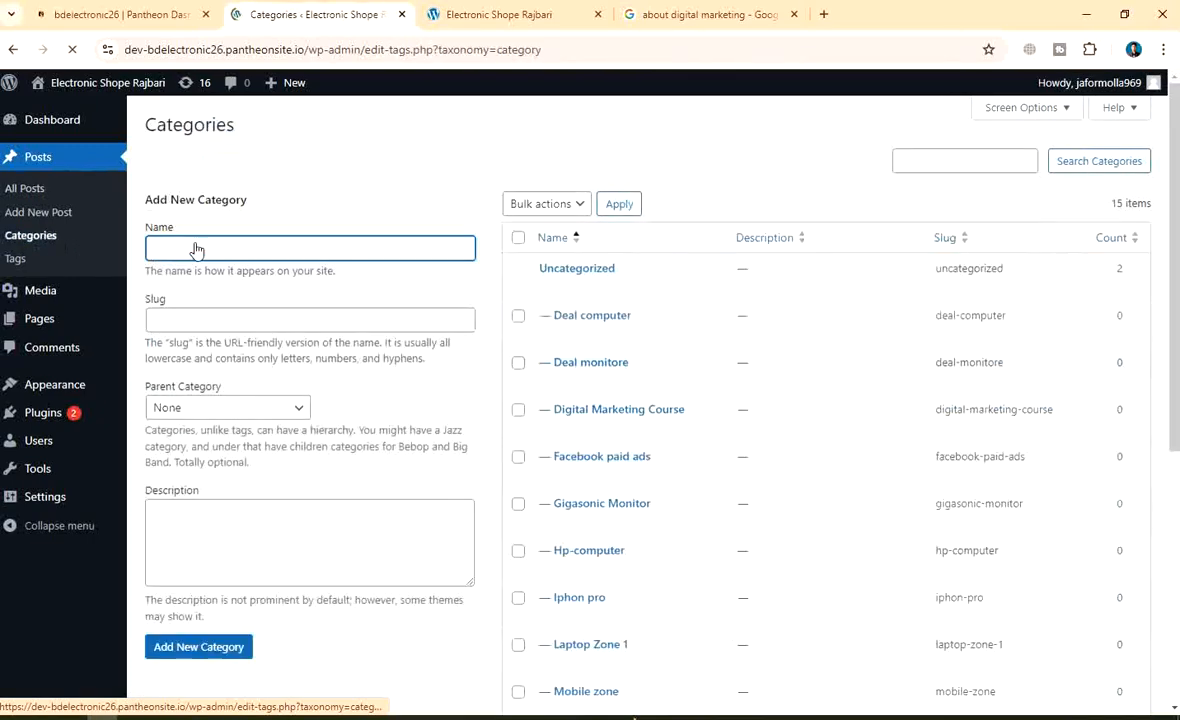
{"action": "scroll", "coordinate": [327, 371], "scroll_direction": "down", "scroll_amount": 2}
{"action": "scroll", "coordinate": [234, 190], "scroll_direction": "up", "scroll_amount": 2}
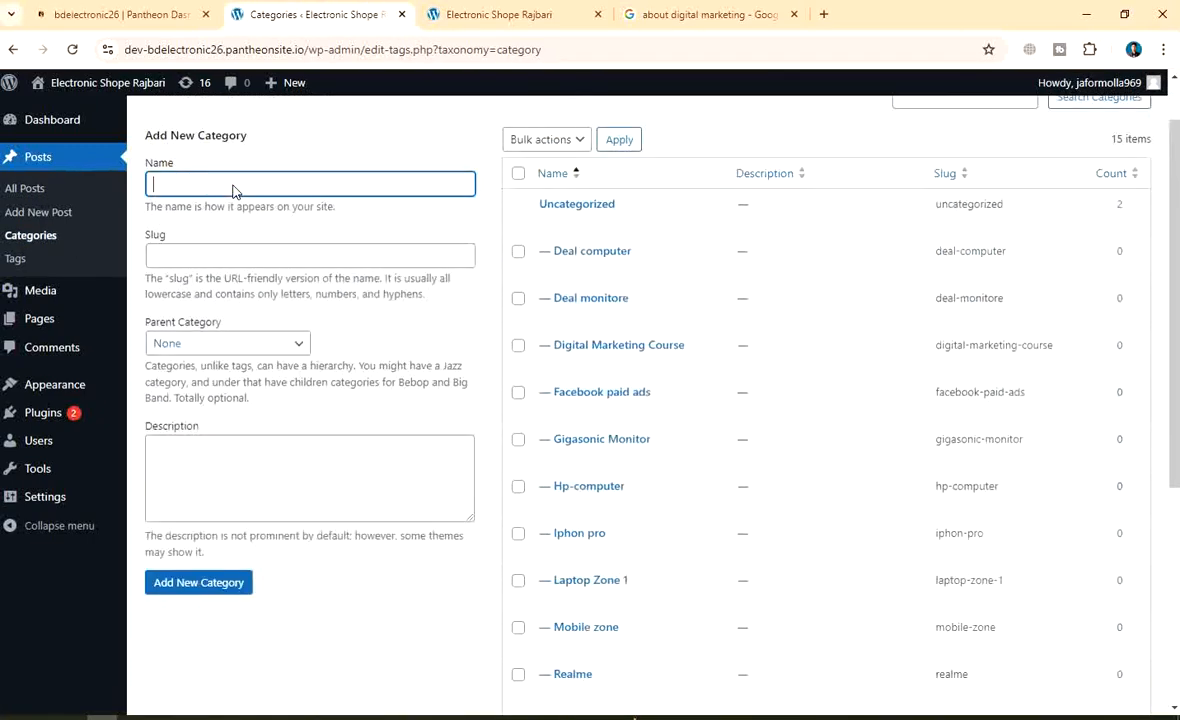
{"action": "scroll", "coordinate": [440, 248], "scroll_direction": "down", "scroll_amount": 2}
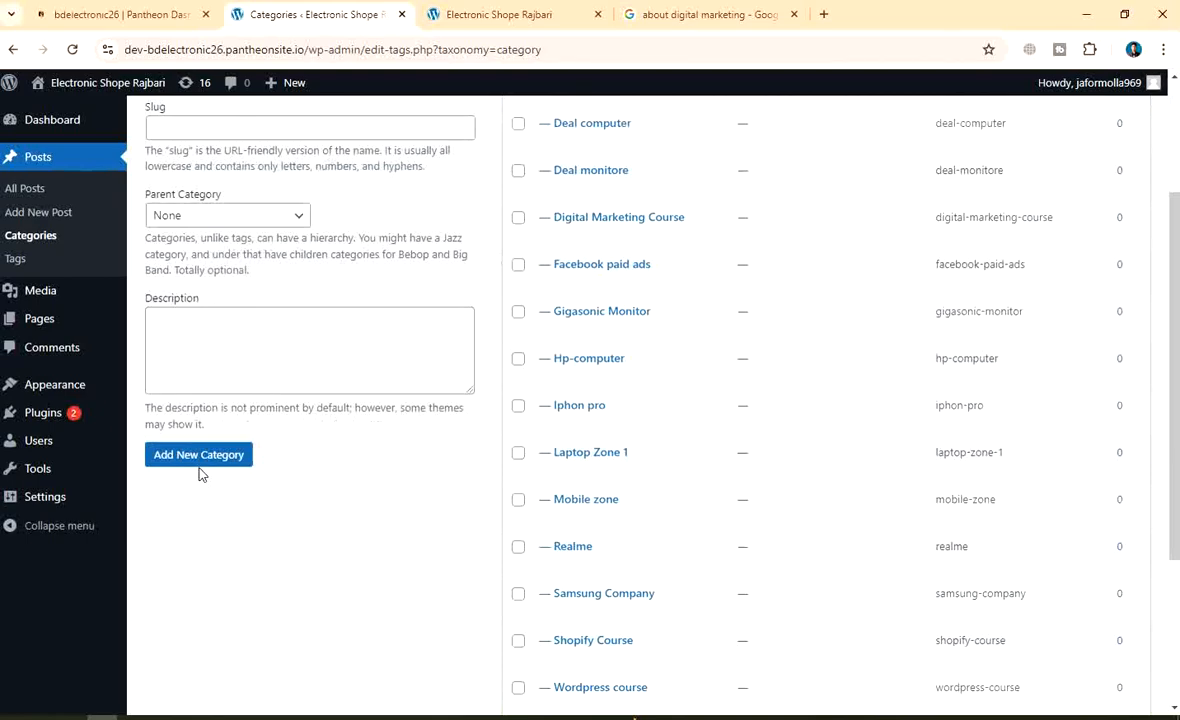
{"action": "scroll", "coordinate": [772, 461], "scroll_direction": "up", "scroll_amount": 2}
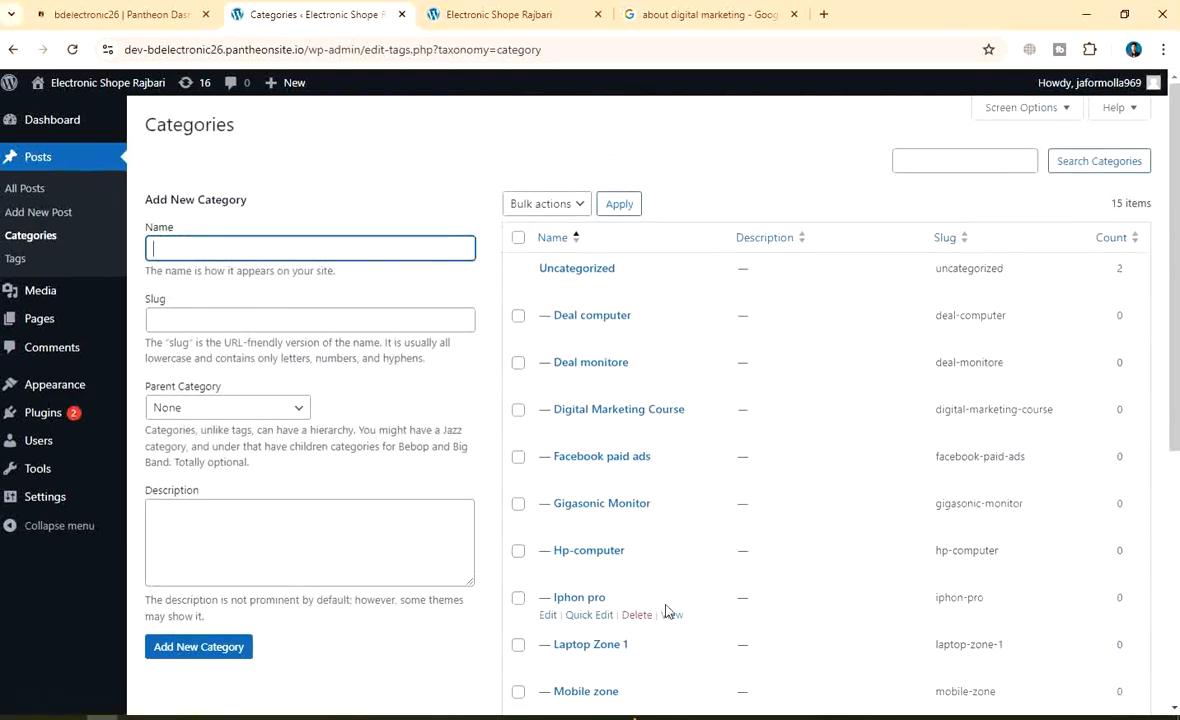
{"action": "left_click", "coordinate": [584, 268]}
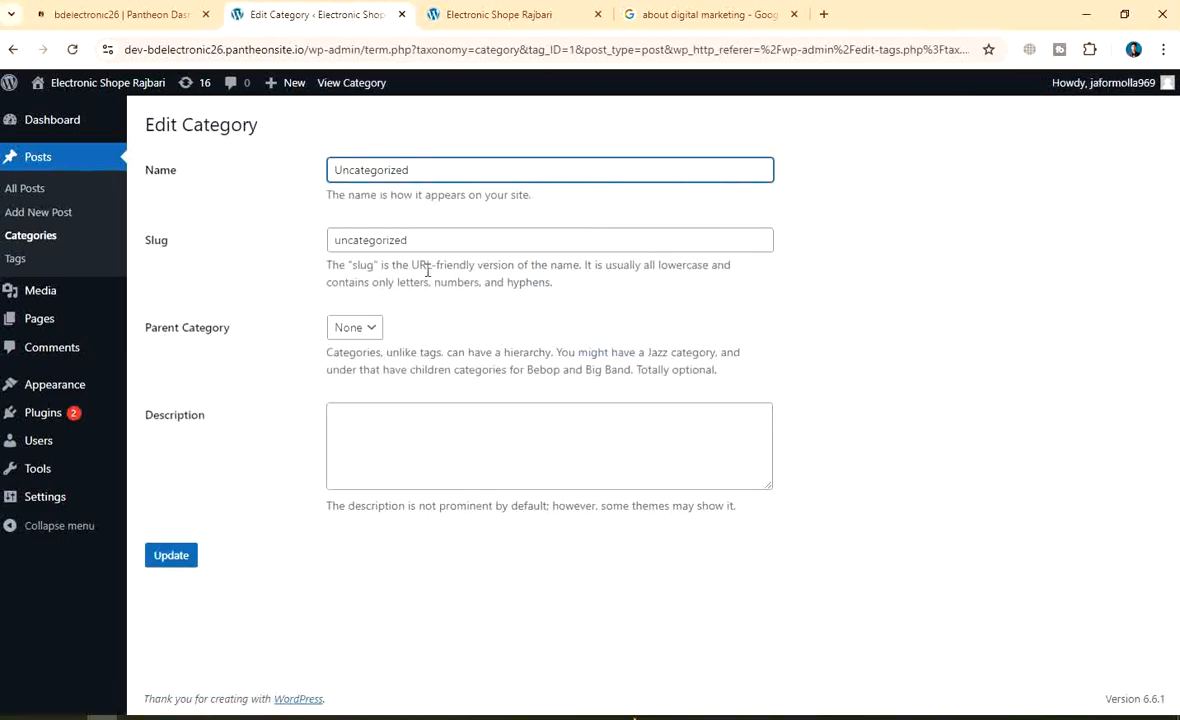
{"action": "left_click", "coordinate": [13, 49]}
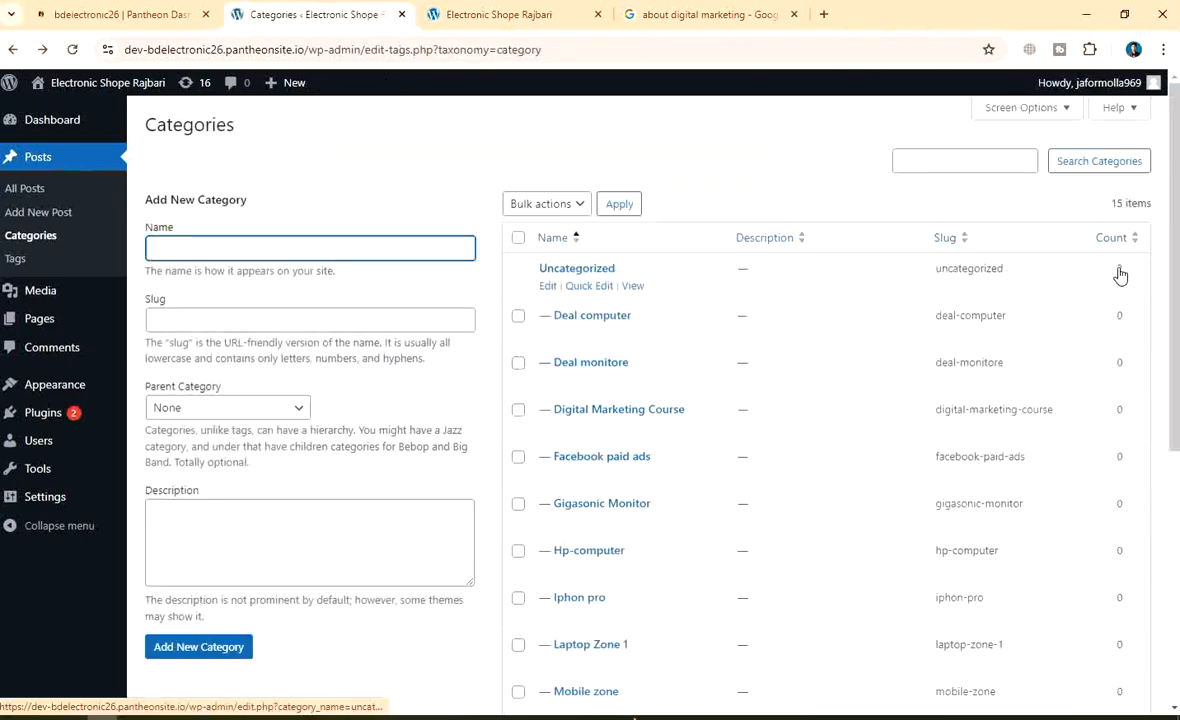
{"action": "left_click", "coordinate": [1119, 270]}
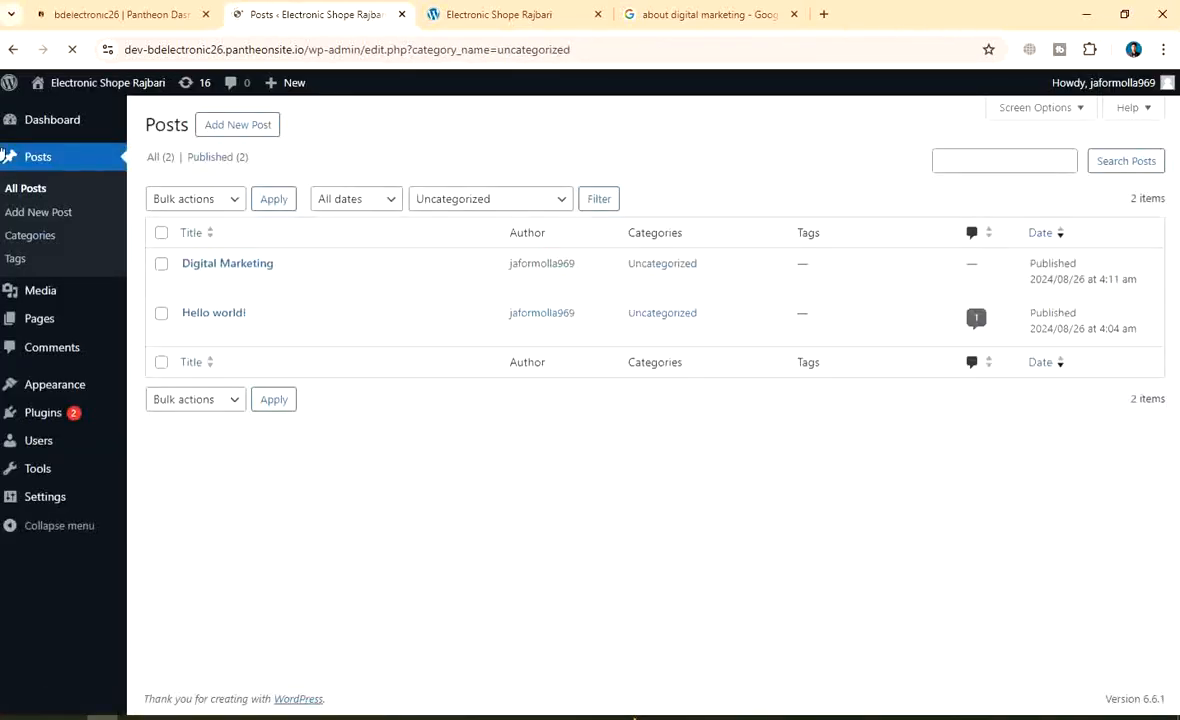
{"action": "mouse_move", "coordinate": [14, 93]}
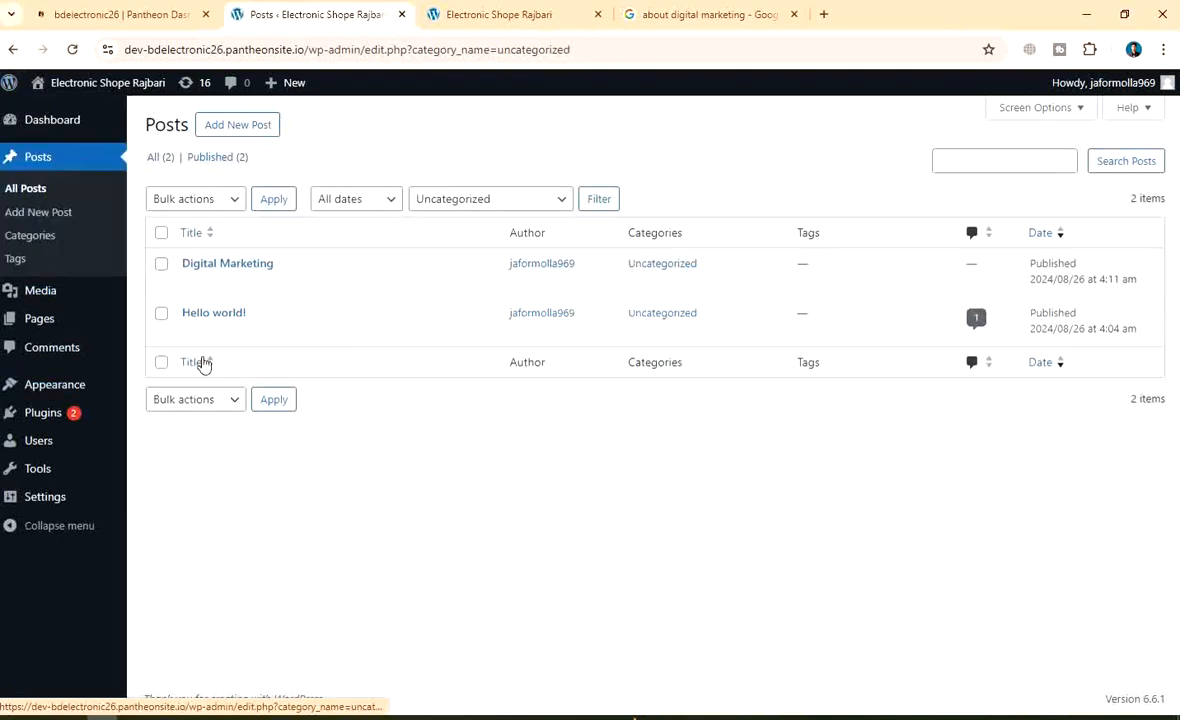
{"action": "left_click", "coordinate": [30, 158]}
{"action": "left_click", "coordinate": [52, 234]}
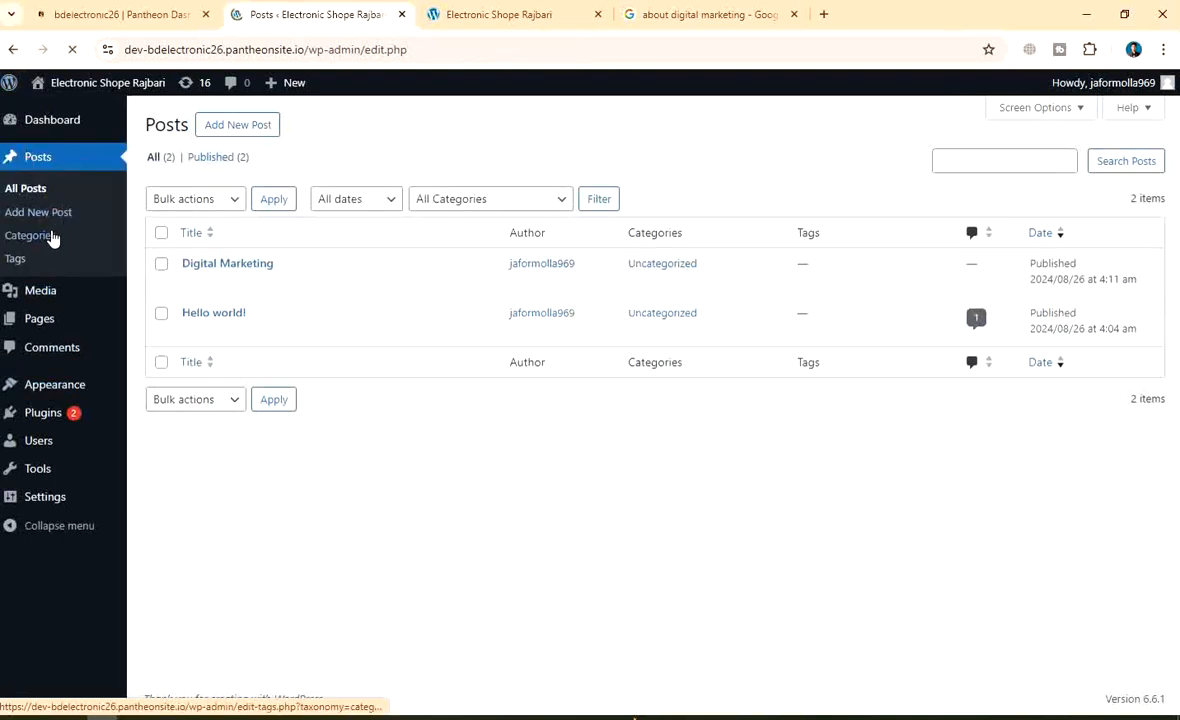
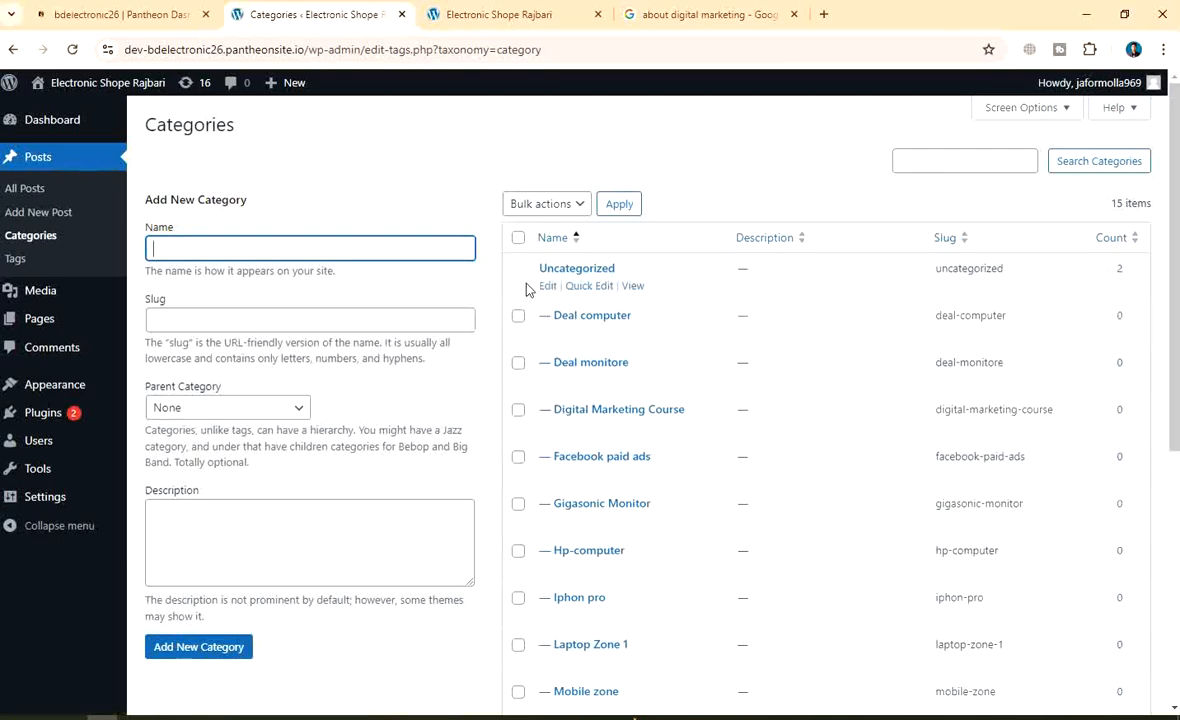
Try clearing the Uncategorized category's name and slug, then return to the category list
{"action": "left_click", "coordinate": [549, 288]}
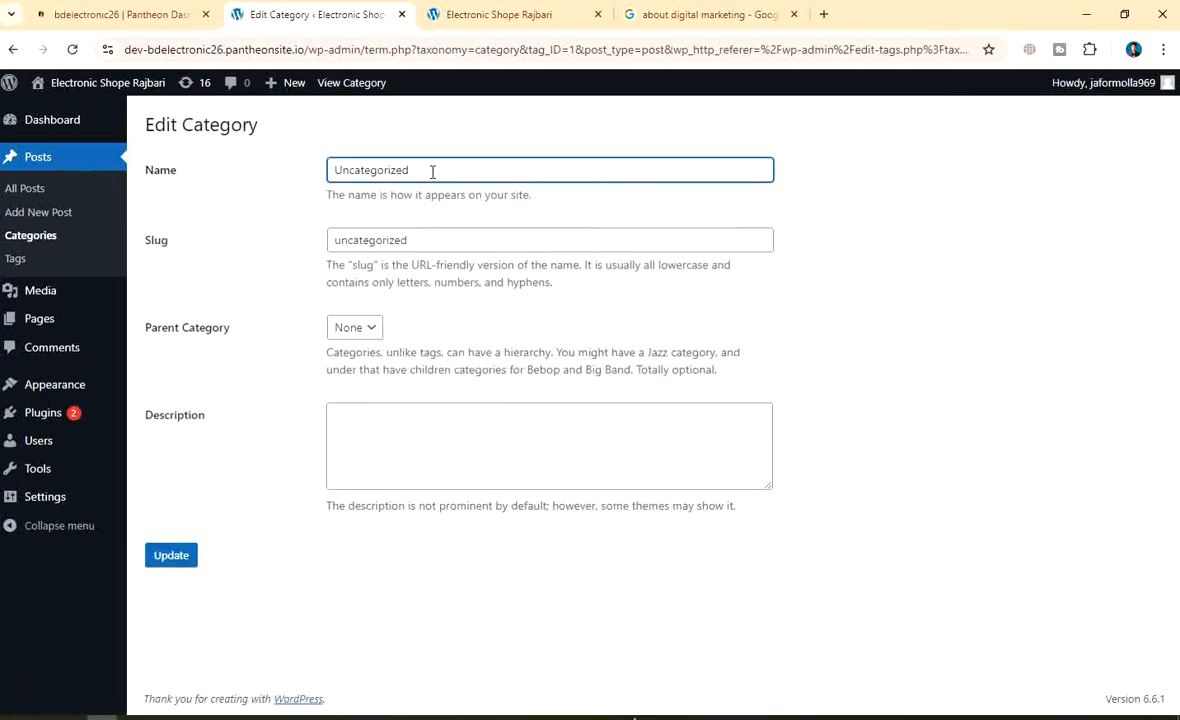
{"action": "key", "text": "BackSpace"}
{"action": "key", "text": "BackSpace"}
{"action": "key", "text": "BackSpace"}
{"action": "key", "text": "BackSpace"}
{"action": "key", "text": "BackSpace"}
{"action": "key", "text": "BackSpace"}
{"action": "key", "text": "BackSpace"}
{"action": "key", "text": "BackSpace"}
{"action": "key", "text": "BackSpace"}
{"action": "key", "text": "BackSpace"}
{"action": "key", "text": "BackSpace"}
{"action": "key", "text": "BackSpace"}
{"action": "left_click", "coordinate": [454, 243]}
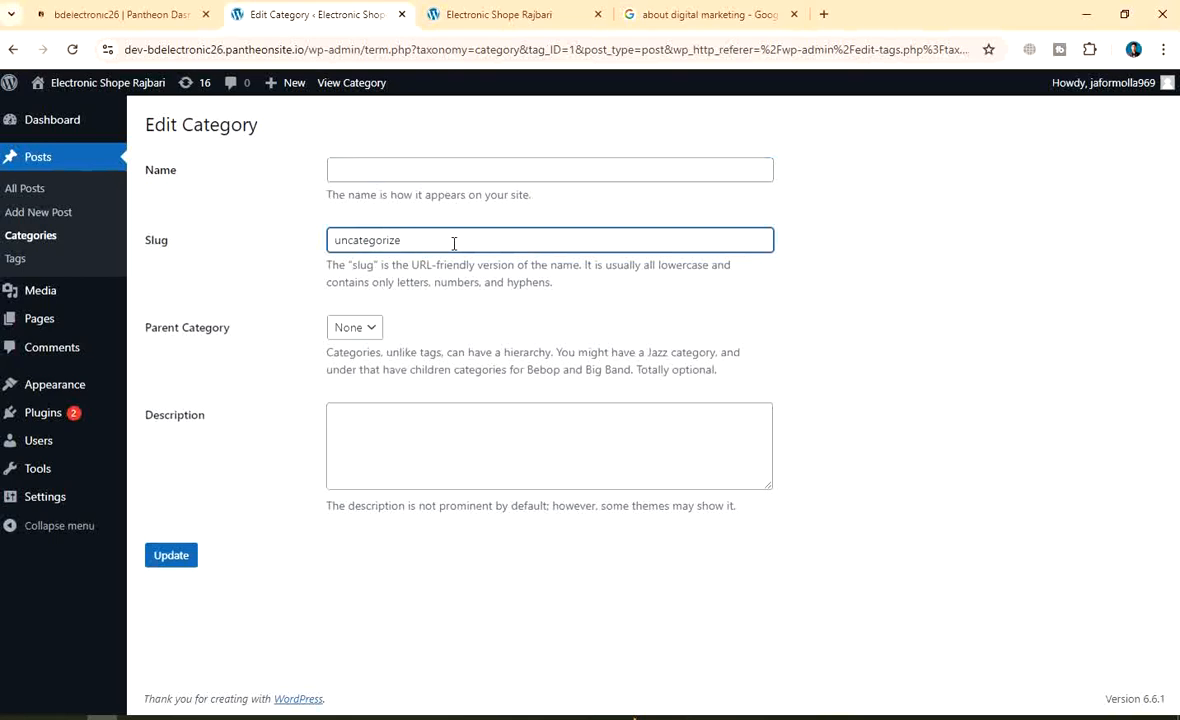
{"action": "key", "text": "BackSpace"}
{"action": "key", "text": "BackSpace"}
{"action": "key", "text": "BackSpace"}
{"action": "key", "text": "BackSpace"}
{"action": "key", "text": "BackSpace"}
{"action": "key", "text": "BackSpace"}
{"action": "left_click", "coordinate": [170, 555]}
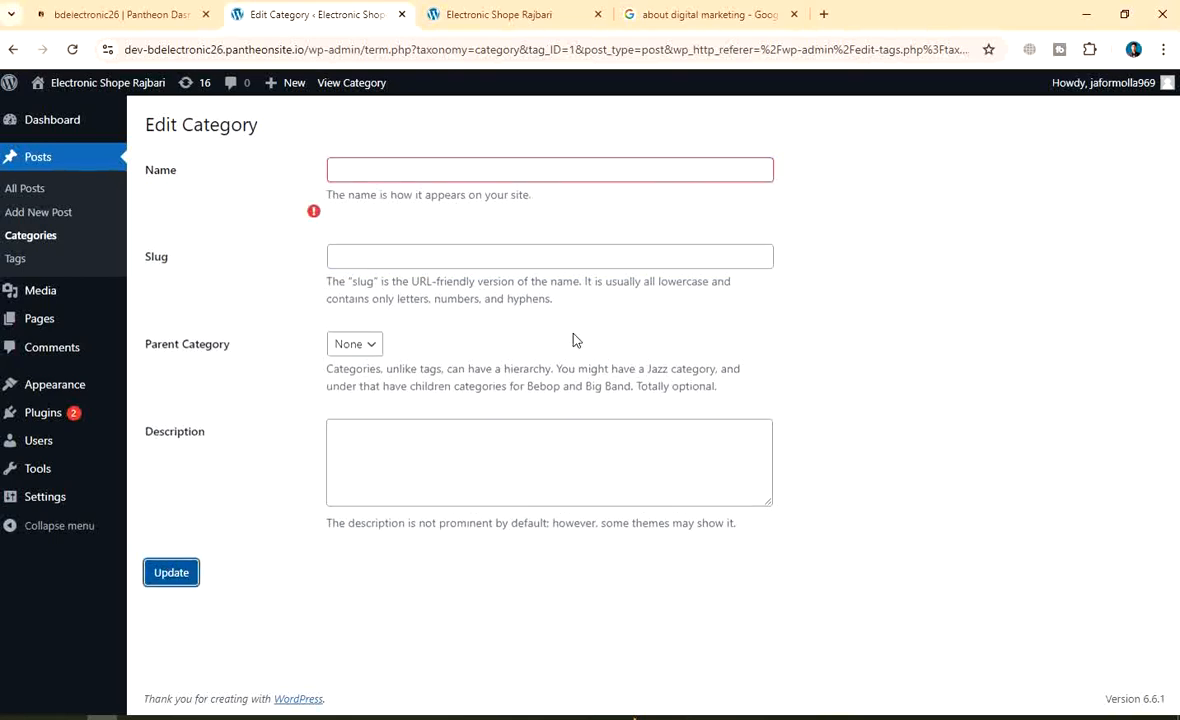
{"action": "left_click", "coordinate": [14, 50]}
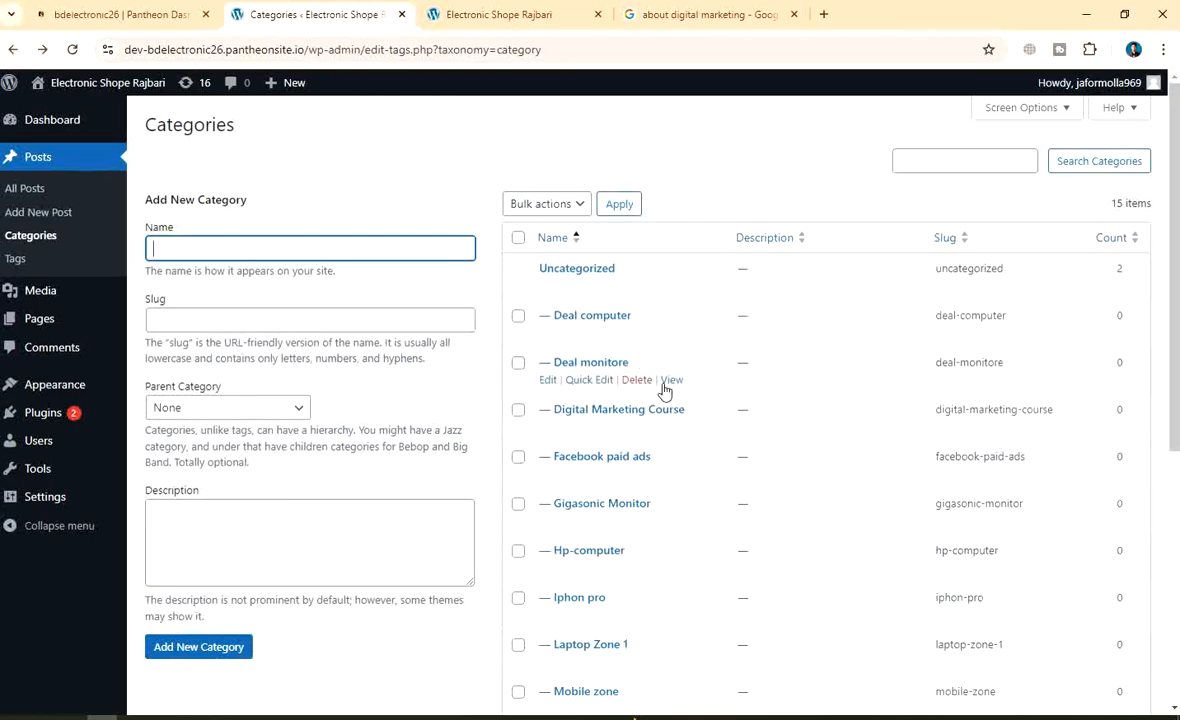
{"action": "left_click", "coordinate": [34, 241]}
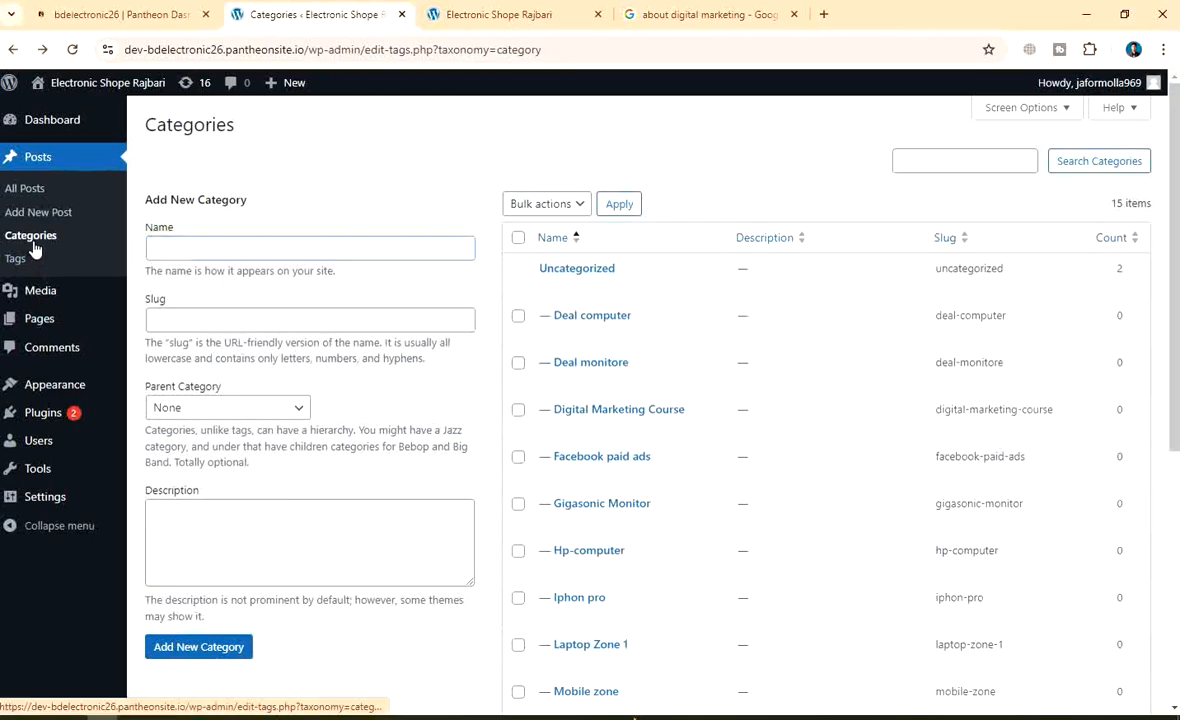
{"action": "scroll", "coordinate": [950, 395], "scroll_direction": "down", "scroll_amount": 5}
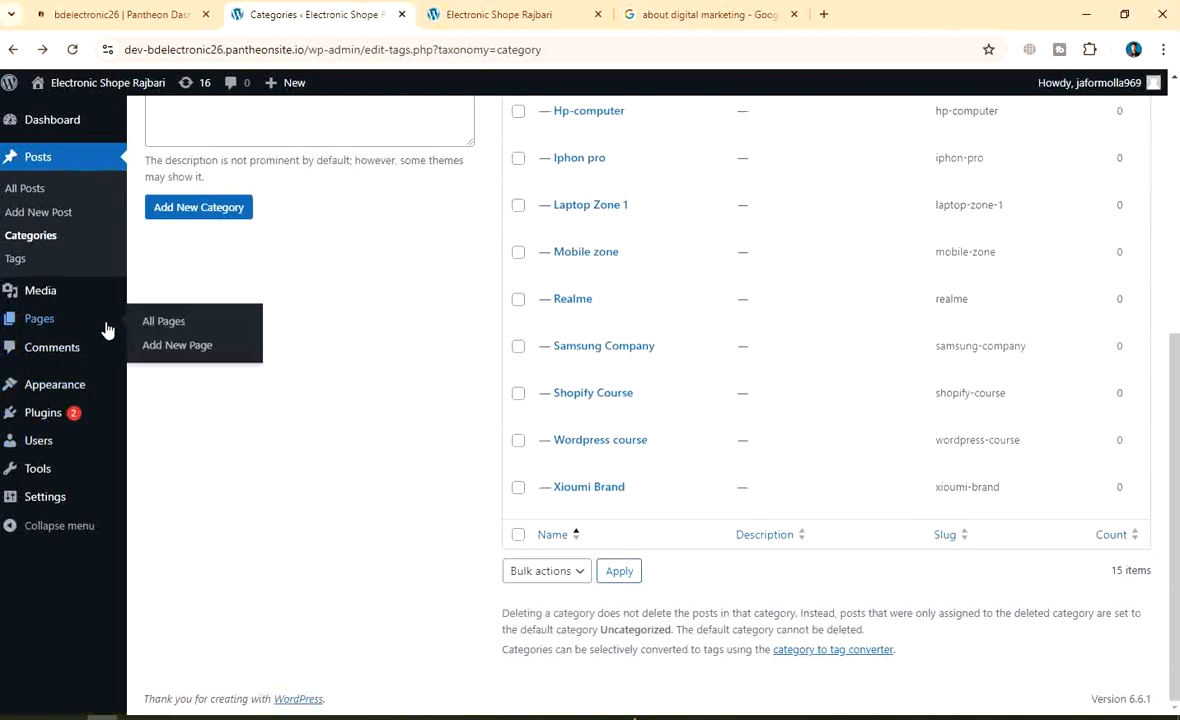
Open the Main menu editor and show all categories in the Categories panel
{"action": "left_click", "coordinate": [62, 386]}
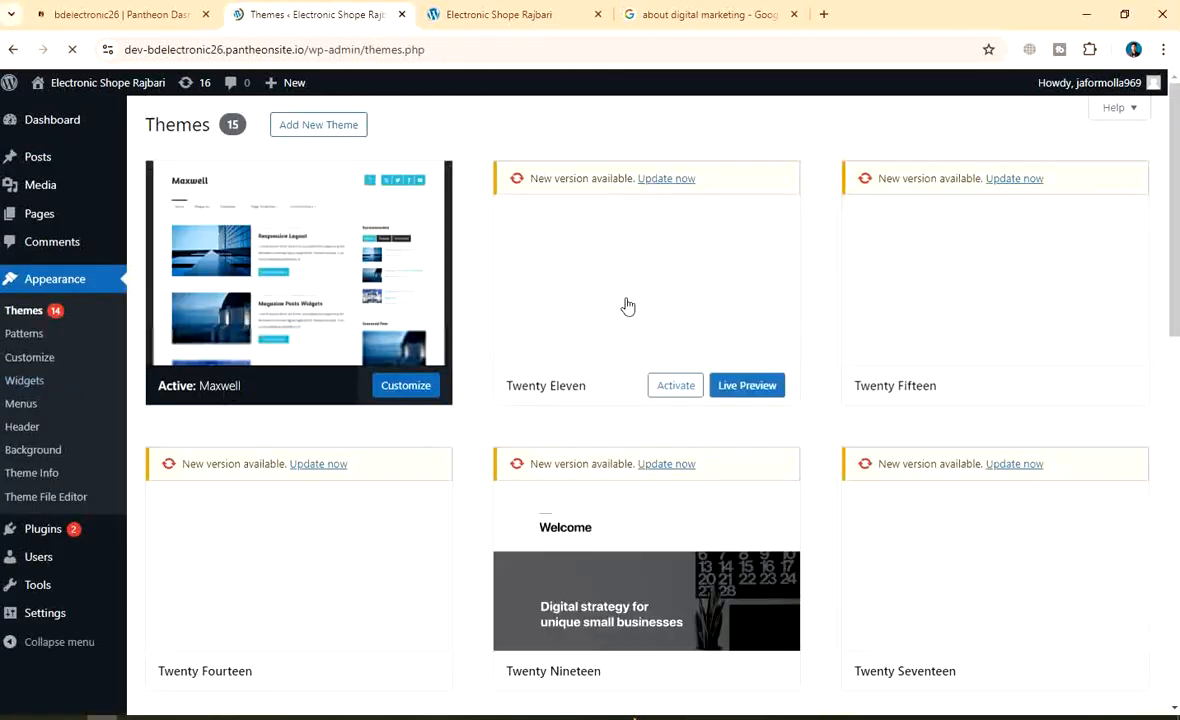
{"action": "scroll", "coordinate": [600, 370], "scroll_direction": "down", "scroll_amount": 3}
{"action": "scroll", "coordinate": [600, 370], "scroll_direction": "up", "scroll_amount": 3}
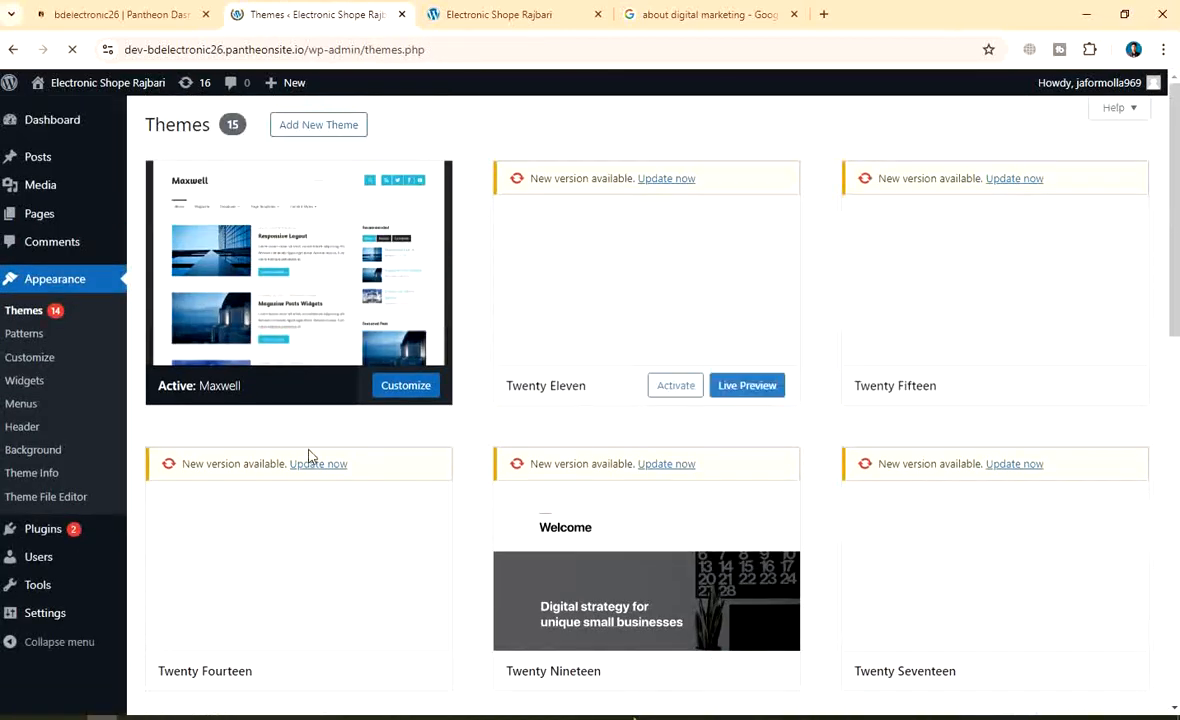
{"action": "left_click", "coordinate": [21, 404]}
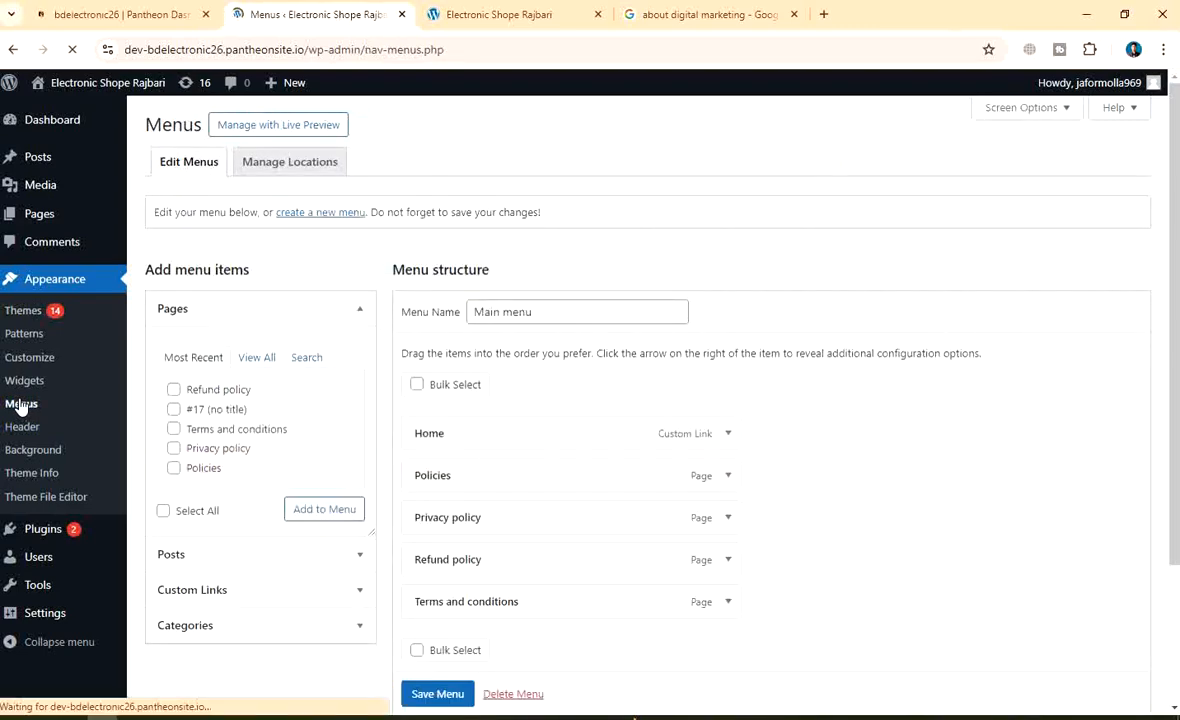
{"action": "scroll", "coordinate": [448, 416], "scroll_direction": "down", "scroll_amount": 2}
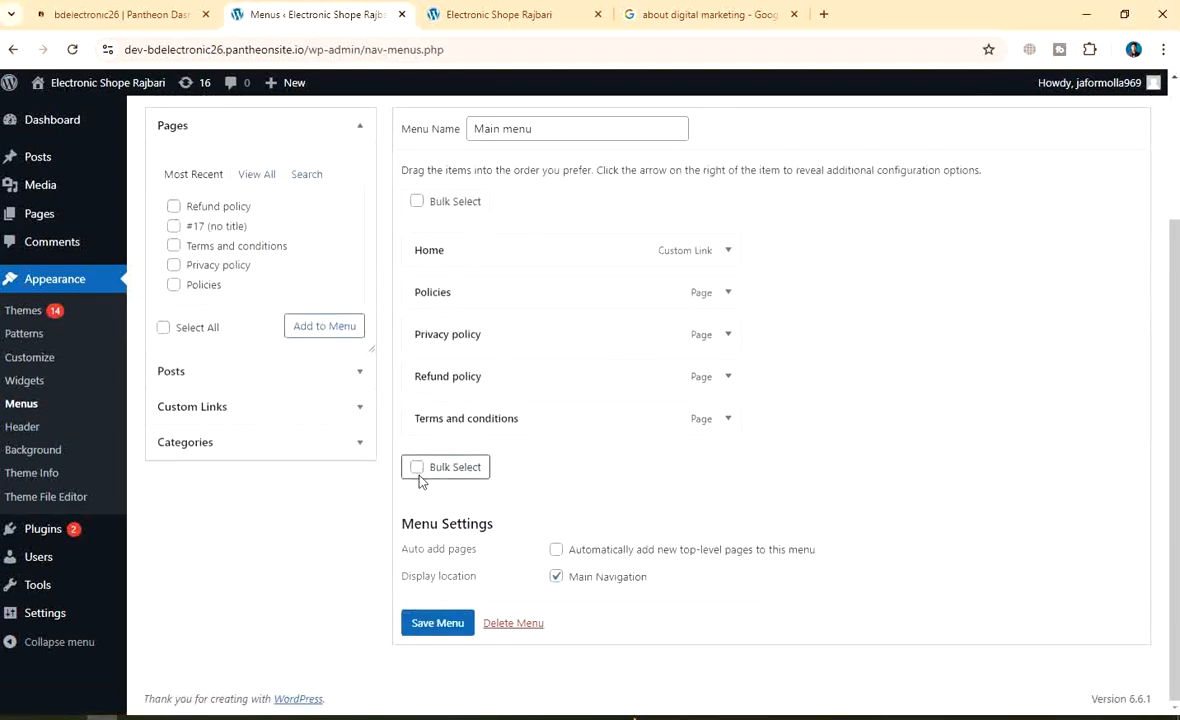
{"action": "left_click", "coordinate": [200, 443]}
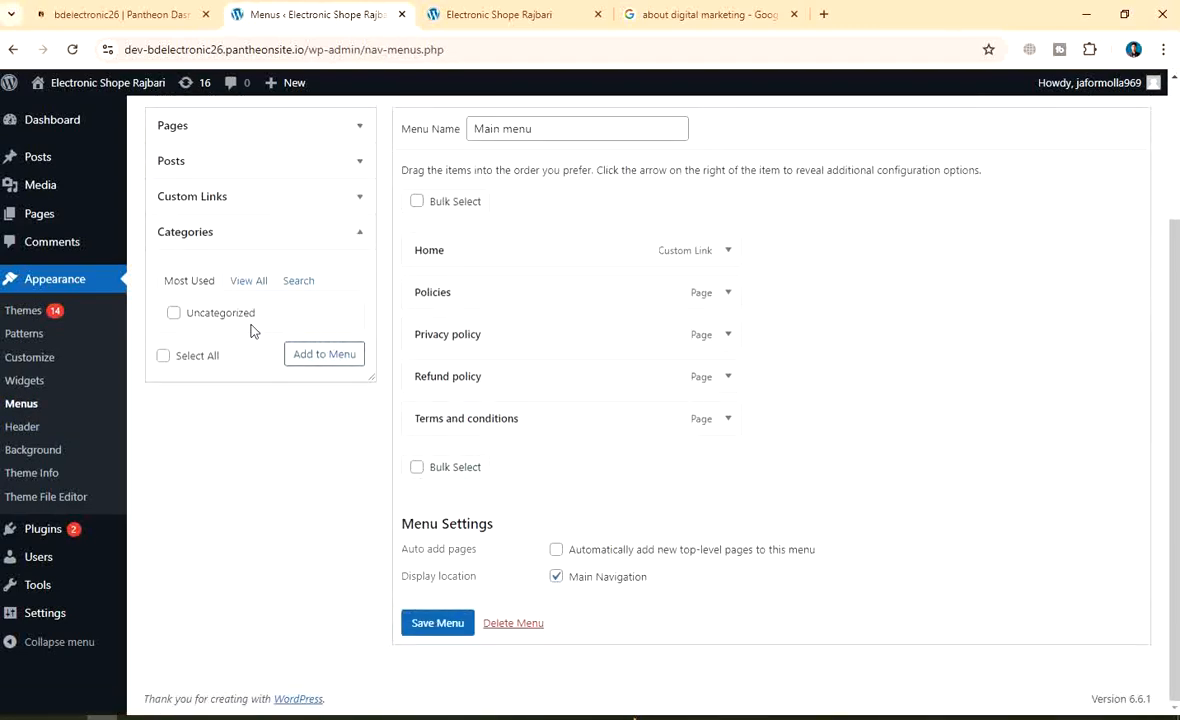
{"action": "left_click", "coordinate": [242, 283]}
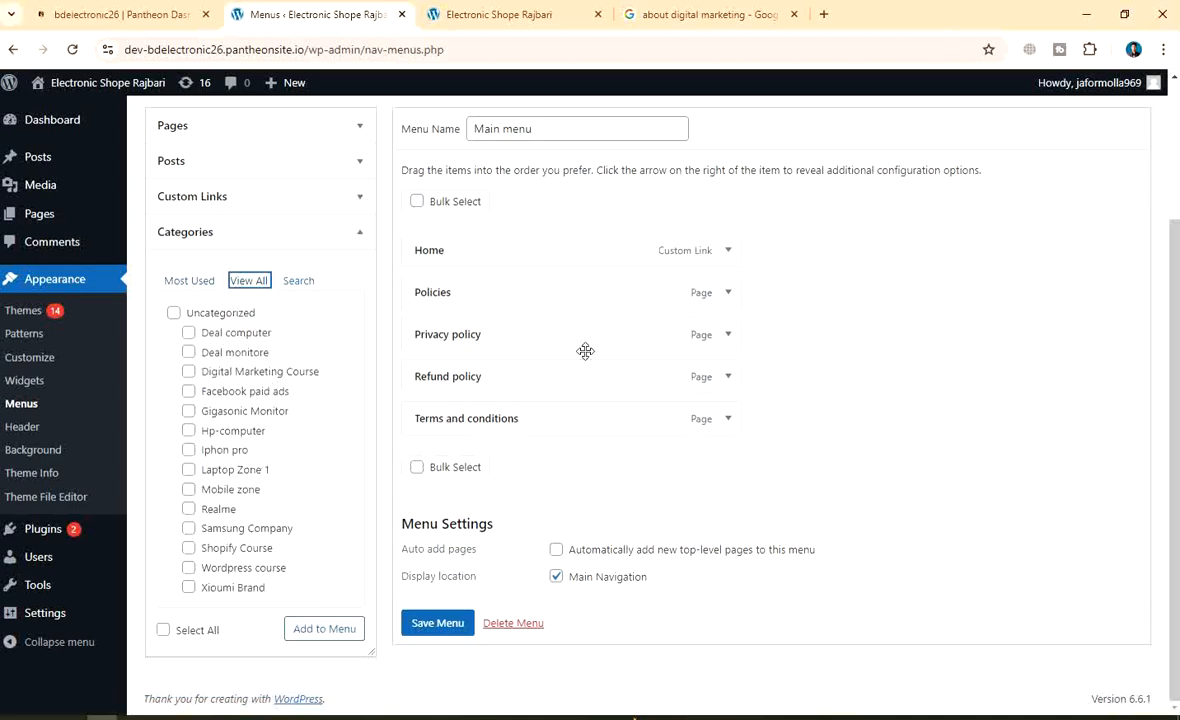
Select every category except Uncategorized and add them to the Main menu
{"action": "scroll", "coordinate": [237, 377], "scroll_direction": "up", "scroll_amount": 2}
{"action": "scroll", "coordinate": [248, 426], "scroll_direction": "down", "scroll_amount": 2}
{"action": "scroll", "coordinate": [270, 440], "scroll_direction": "up", "scroll_amount": 2}
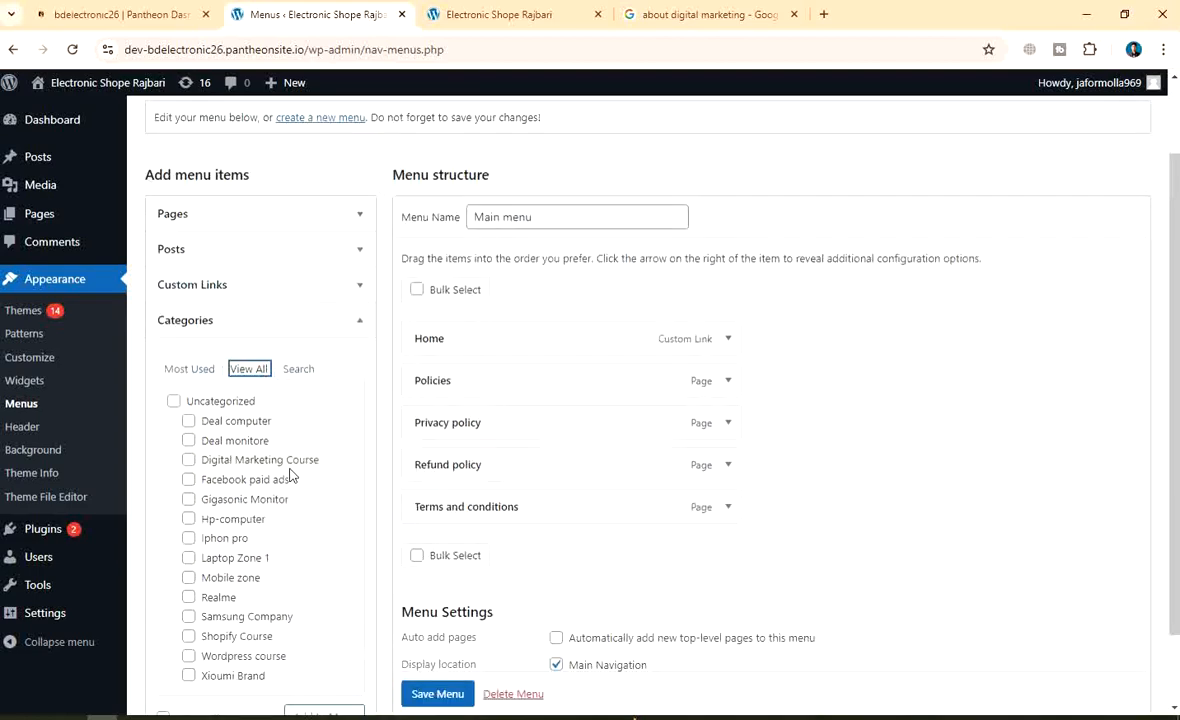
{"action": "scroll", "coordinate": [370, 510], "scroll_direction": "down", "scroll_amount": 2}
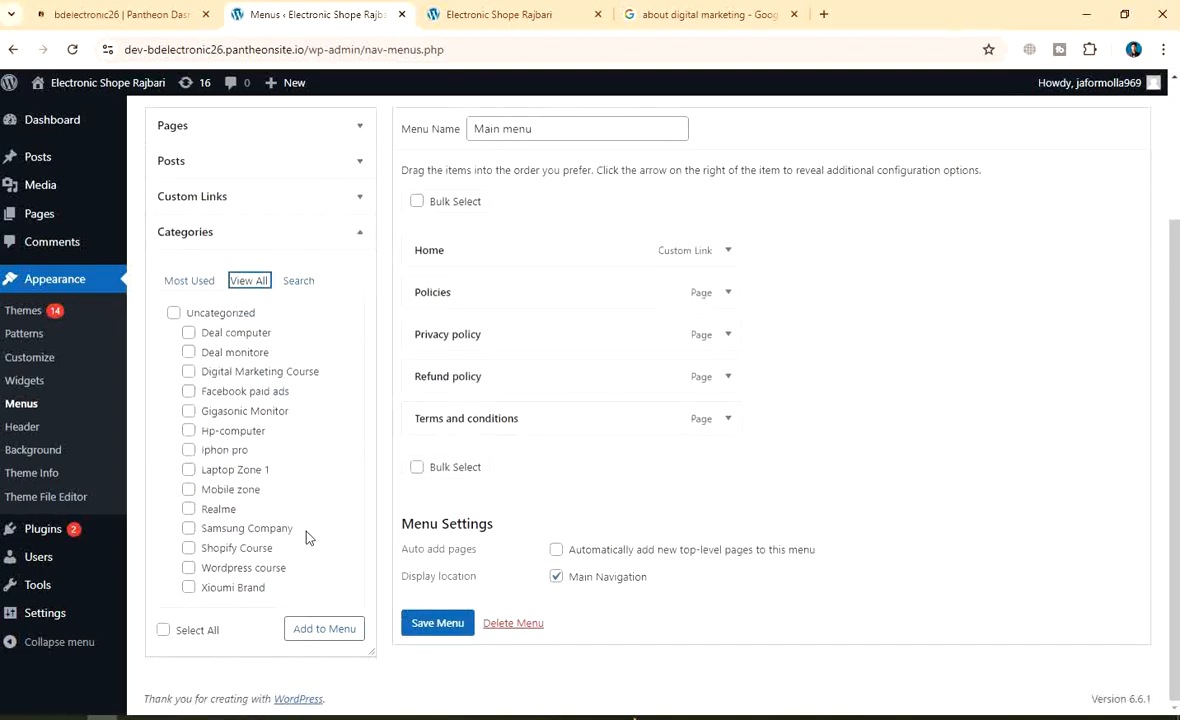
{"action": "left_click", "coordinate": [163, 630]}
{"action": "left_click", "coordinate": [173, 313]}
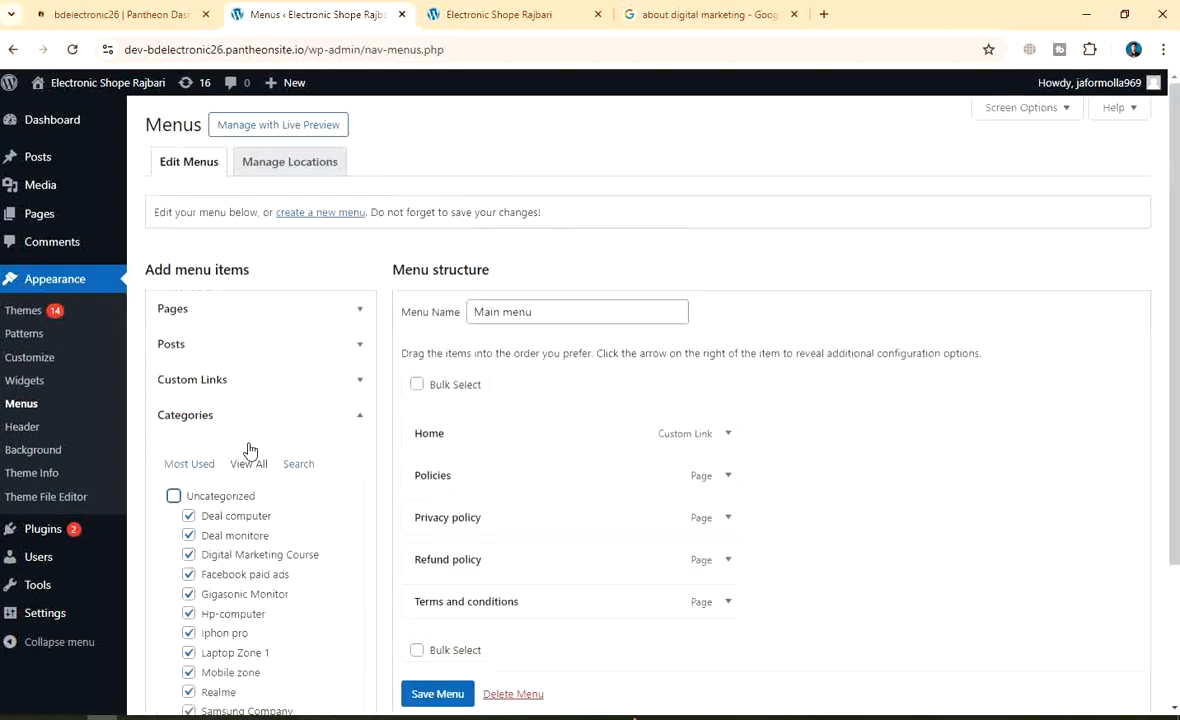
{"action": "left_click", "coordinate": [340, 630]}
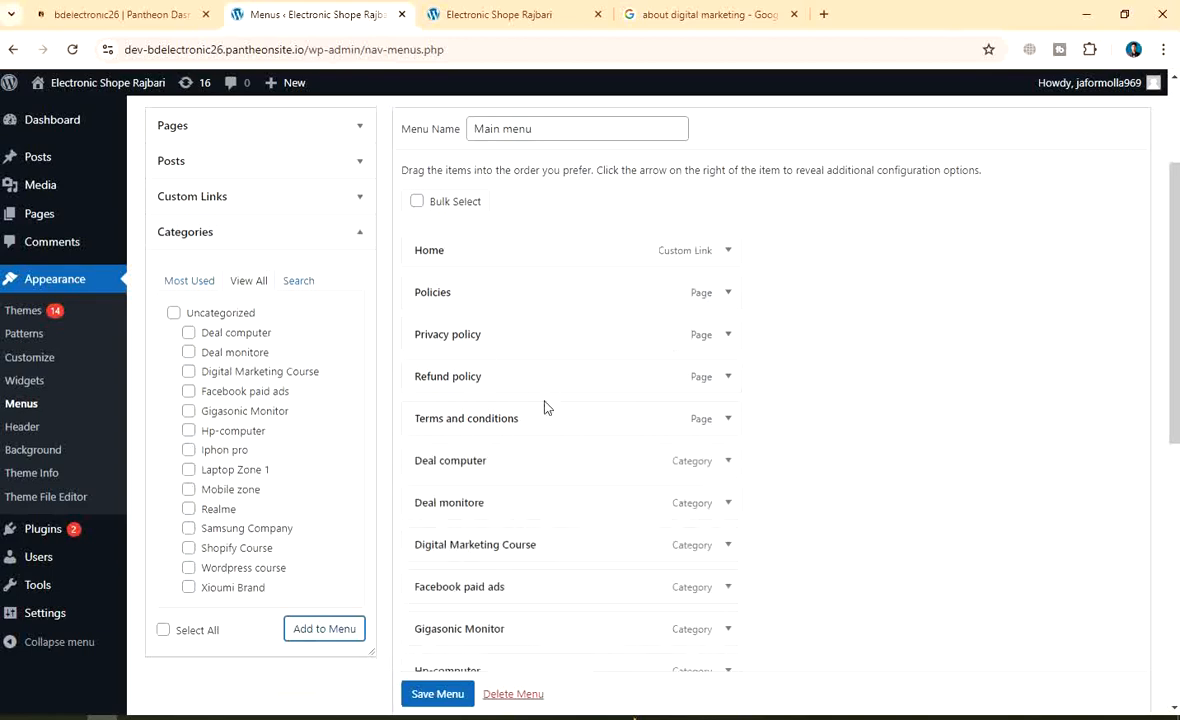
Review the new category items in Menu structure and save the Main menu
{"action": "scroll", "coordinate": [541, 390], "scroll_direction": "down", "scroll_amount": 1}
{"action": "scroll", "coordinate": [543, 400], "scroll_direction": "down", "scroll_amount": 5}
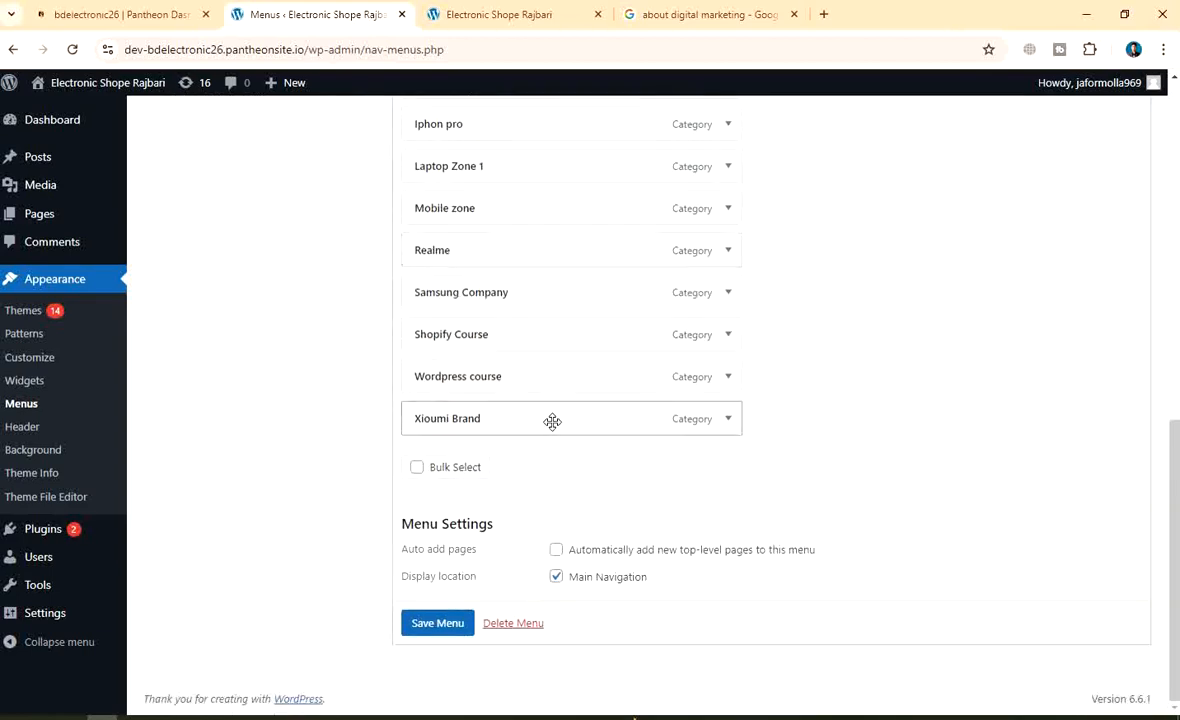
{"action": "scroll", "coordinate": [550, 410], "scroll_direction": "up", "scroll_amount": 6}
{"action": "scroll", "coordinate": [552, 400], "scroll_direction": "up", "scroll_amount": 2}
{"action": "scroll", "coordinate": [556, 377], "scroll_direction": "down", "scroll_amount": 7}
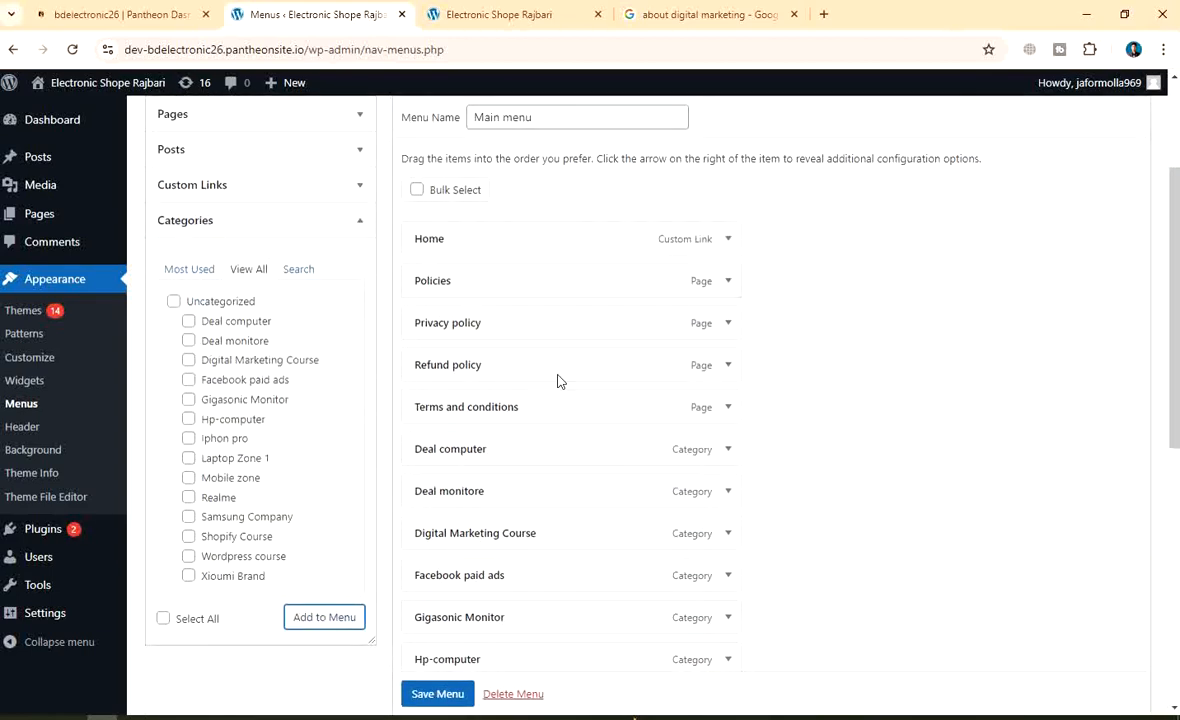
{"action": "scroll", "coordinate": [660, 300], "scroll_direction": "down", "scroll_amount": 3}
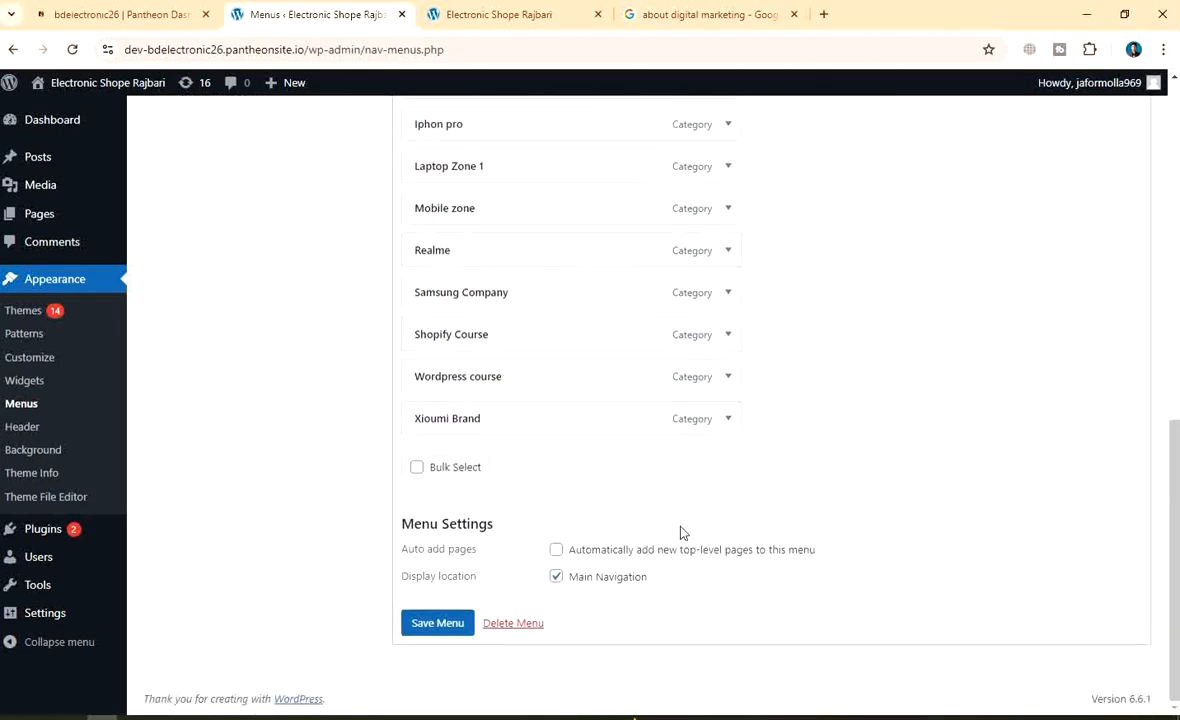
{"action": "left_click", "coordinate": [430, 623]}
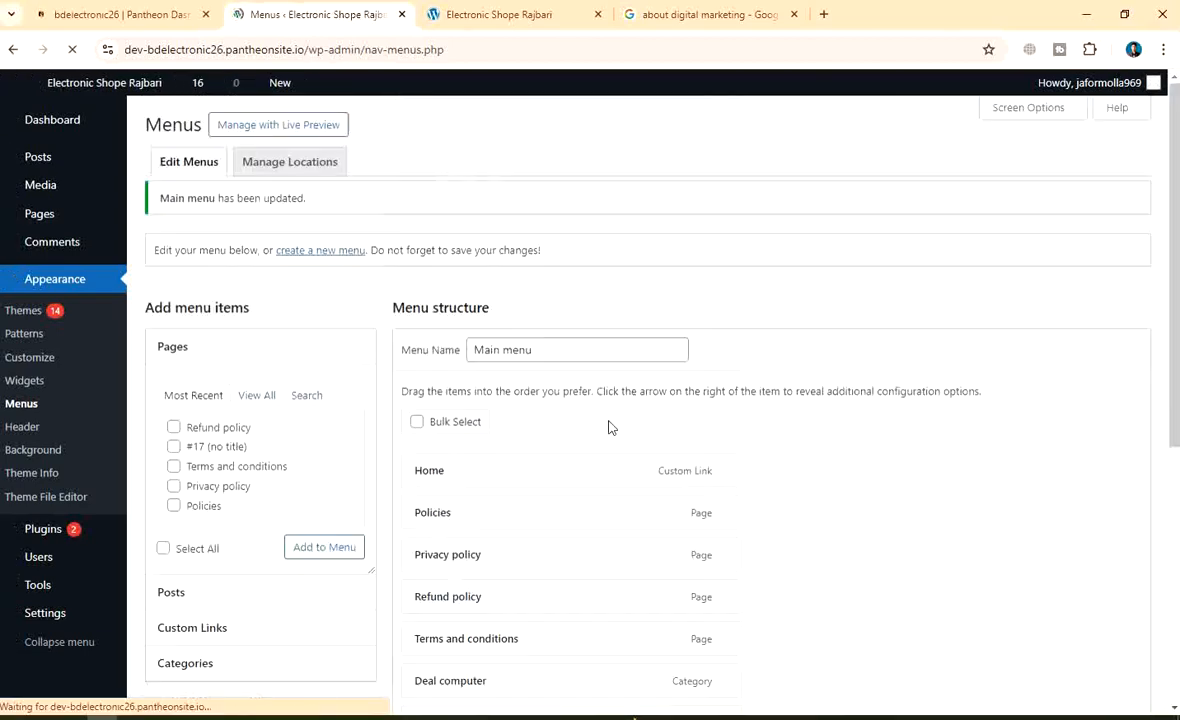
Reopen the full category list under Categories to review it, then start a screen capture
{"action": "scroll", "coordinate": [783, 366], "scroll_direction": "down", "scroll_amount": 3}
{"action": "scroll", "coordinate": [785, 364], "scroll_direction": "down", "scroll_amount": 2}
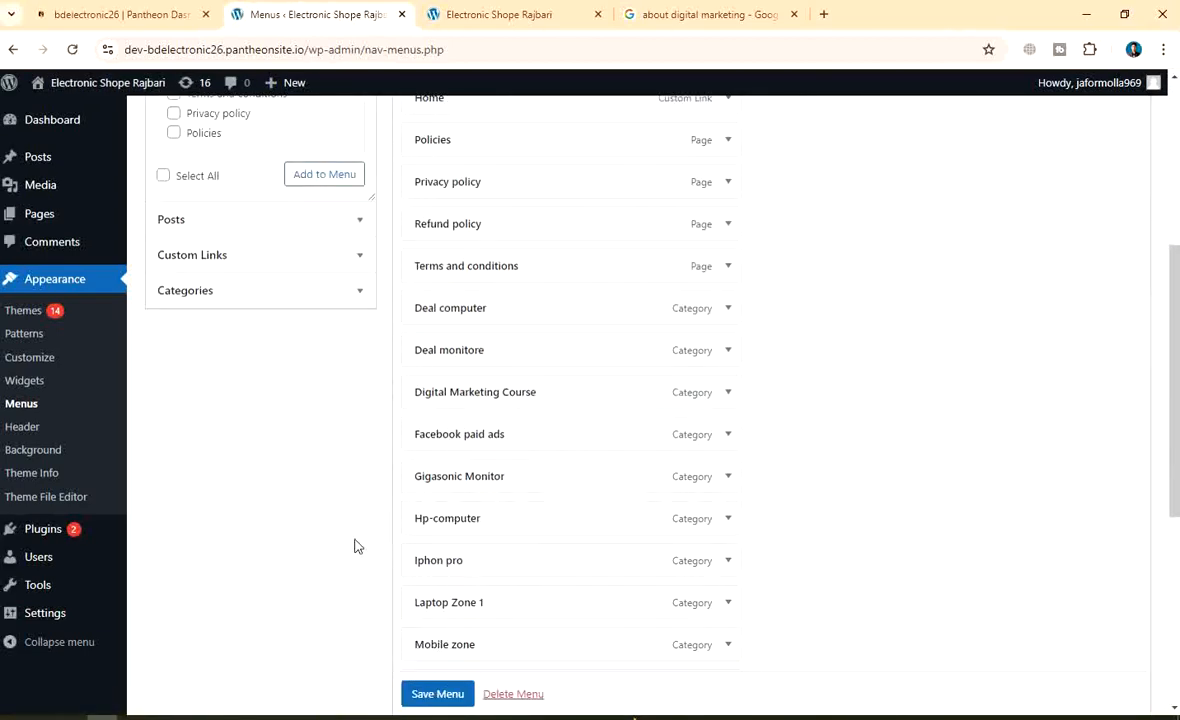
{"action": "left_click", "coordinate": [230, 289]}
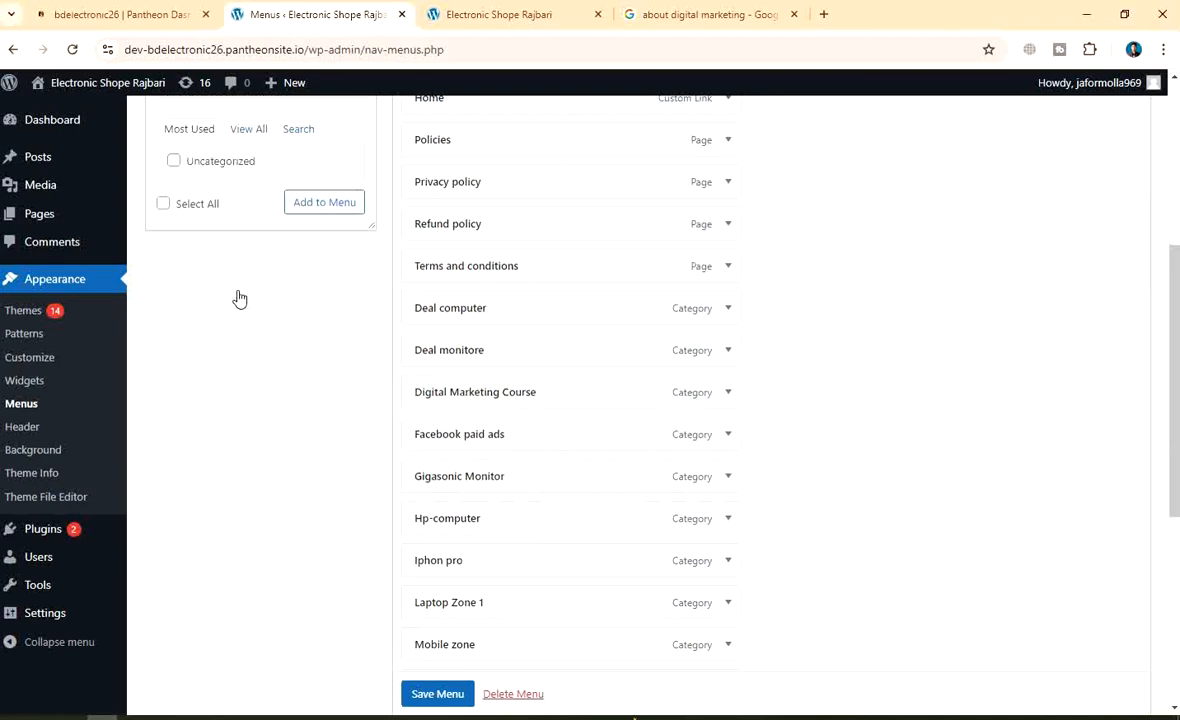
{"action": "scroll", "coordinate": [240, 297], "scroll_direction": "up", "scroll_amount": 1}
{"action": "scroll", "coordinate": [256, 294], "scroll_direction": "up", "scroll_amount": 1}
{"action": "left_click", "coordinate": [250, 322]}
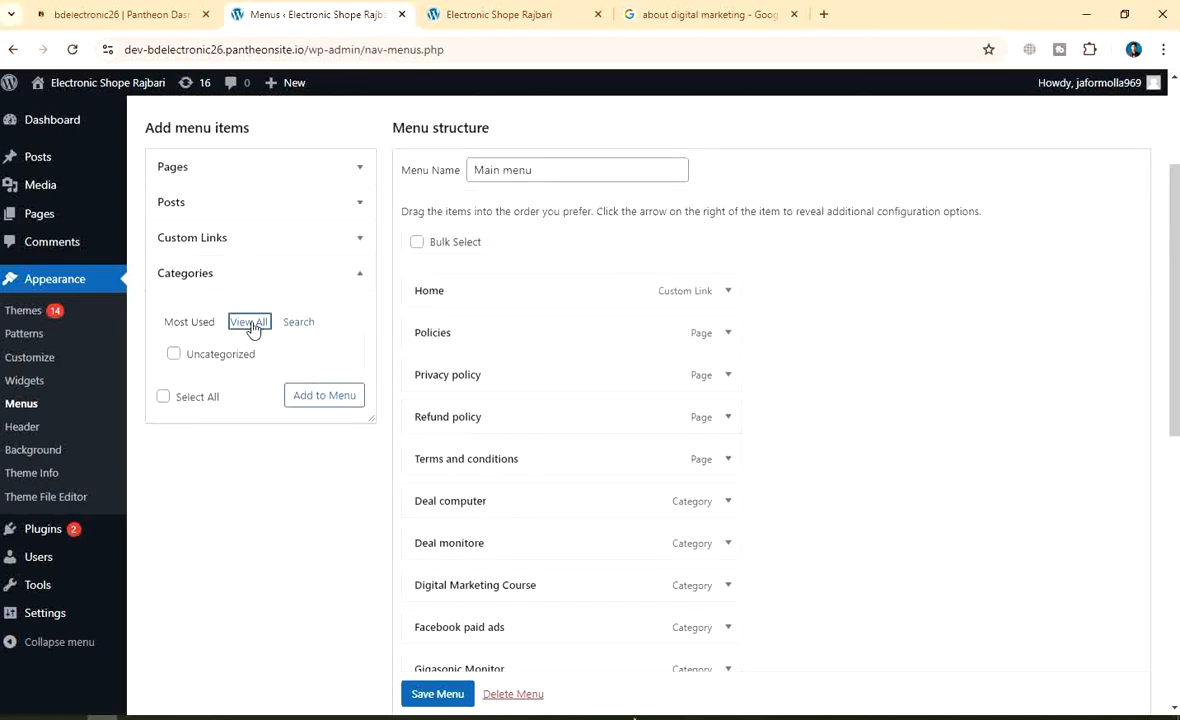
{"action": "scroll", "coordinate": [298, 416], "scroll_direction": "down", "scroll_amount": 2}
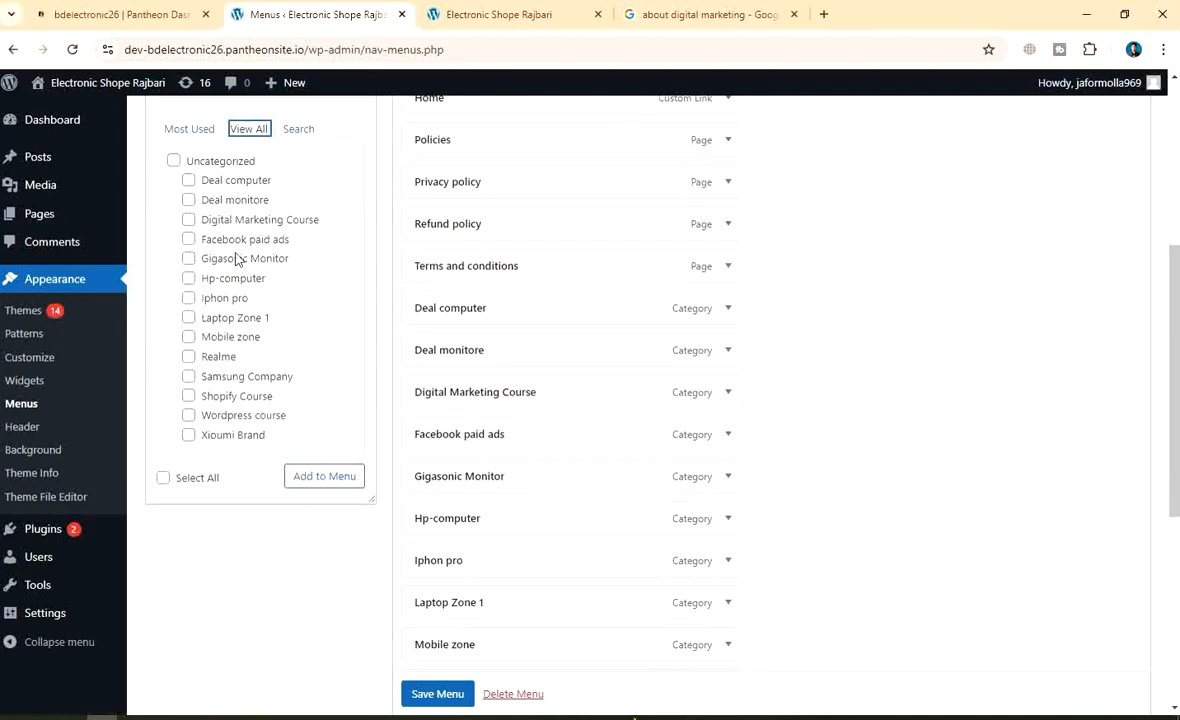
{"action": "left_click", "coordinate": [189, 129]}
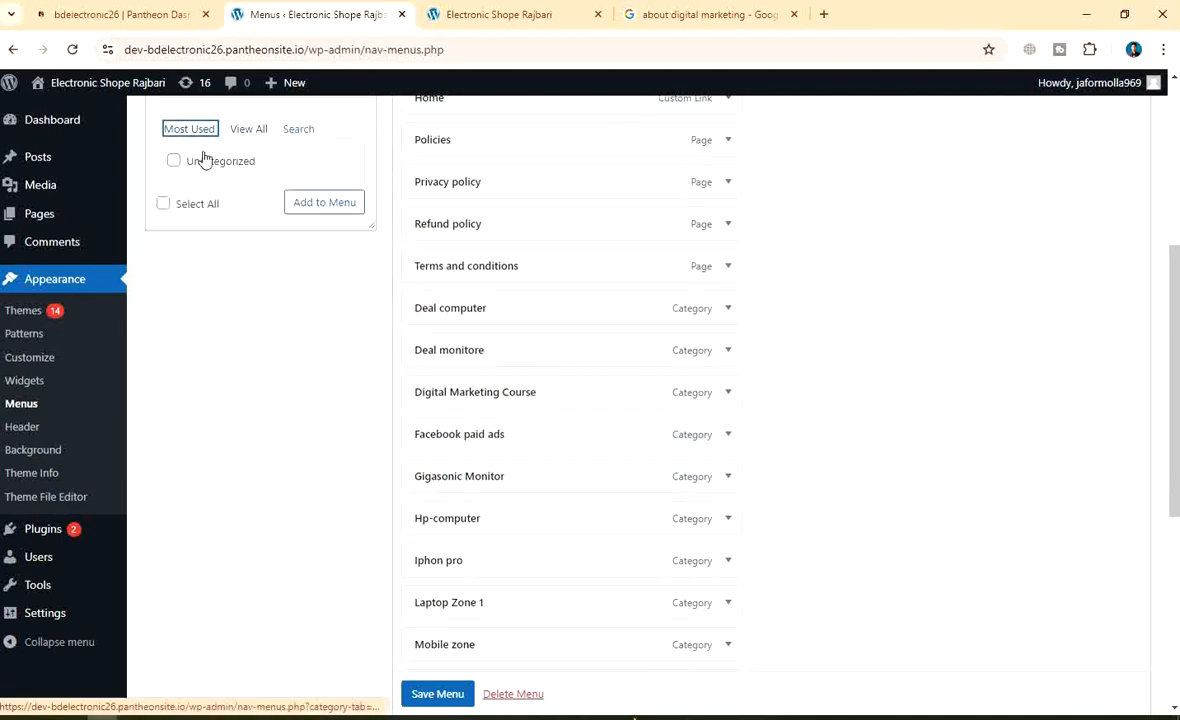
{"action": "left_click", "coordinate": [249, 129]}
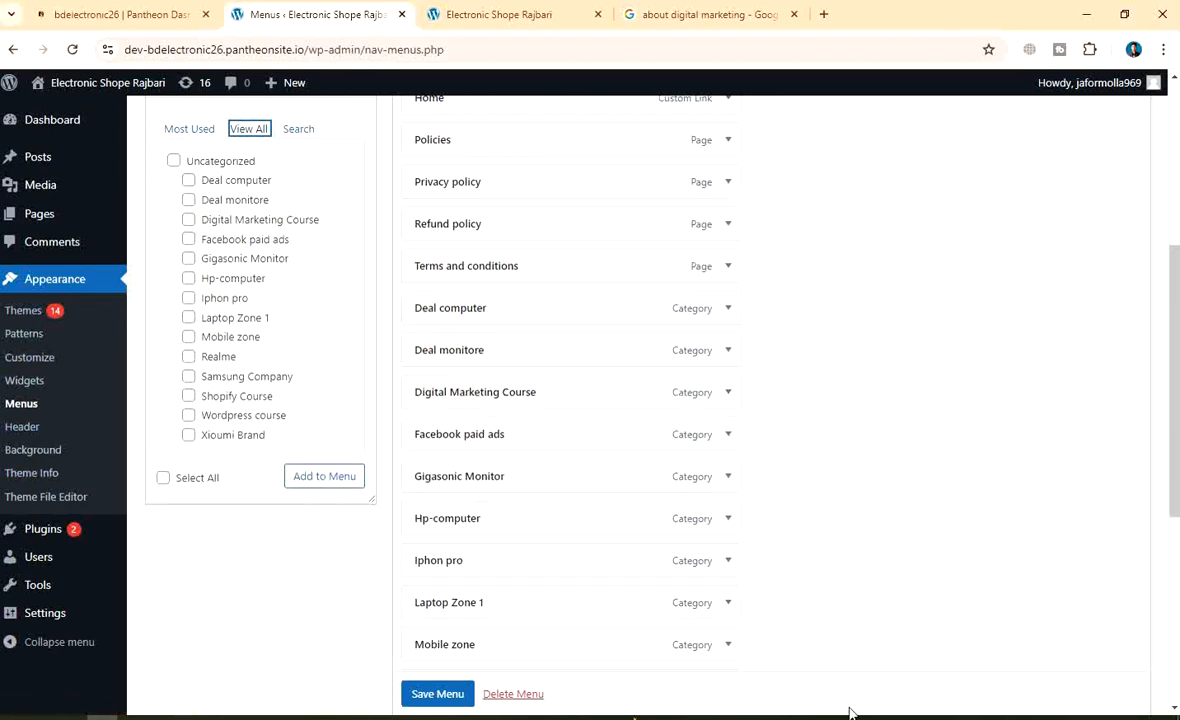
{"action": "key", "text": "Print"}
Capture the full screen and mark the category checklist and Select All with red boxes, an arrow and a boxed 'Select categori' note
{"action": "mouse_move", "coordinate": [0, 0]}
{"action": "left_mouse_down"}
{"action": "mouse_move", "coordinate": [57, 59]}
{"action": "mouse_move", "coordinate": [1179, 719]}
{"action": "left_mouse_up"}
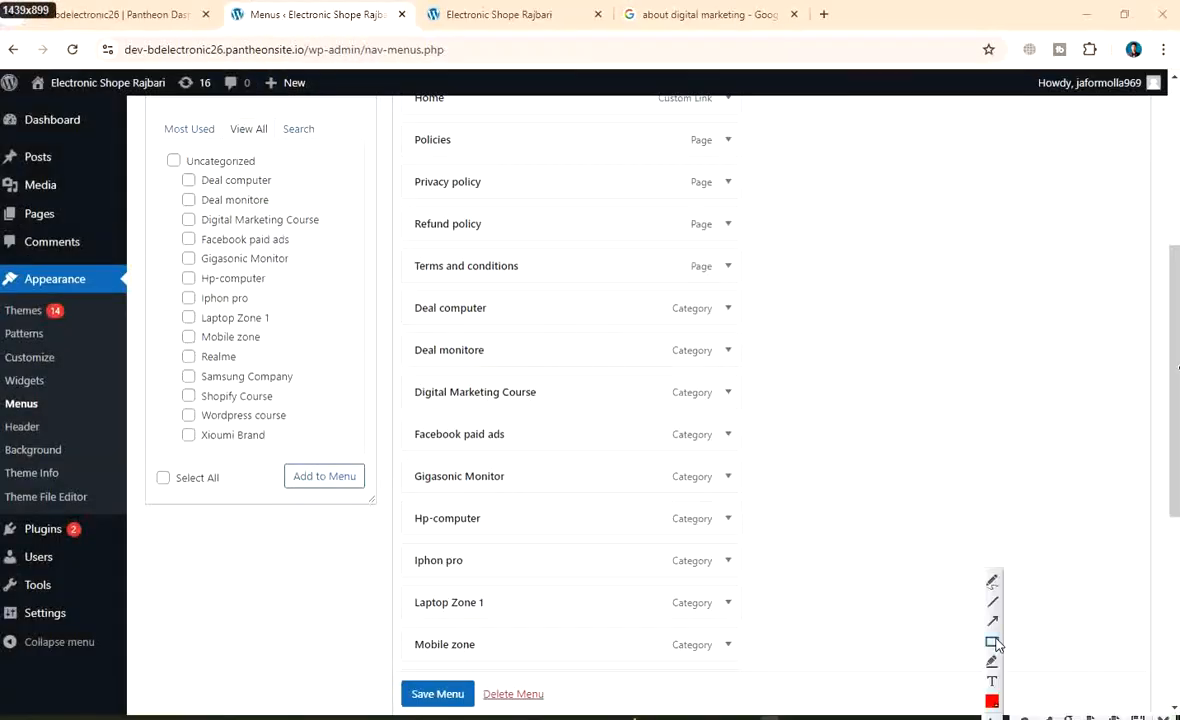
{"action": "left_click", "coordinate": [992, 641]}
{"action": "mouse_move", "coordinate": [149, 107]}
{"action": "left_mouse_down"}
{"action": "mouse_move", "coordinate": [361, 403]}
{"action": "mouse_move", "coordinate": [362, 457]}
{"action": "mouse_move", "coordinate": [373, 459]}
{"action": "left_mouse_up"}
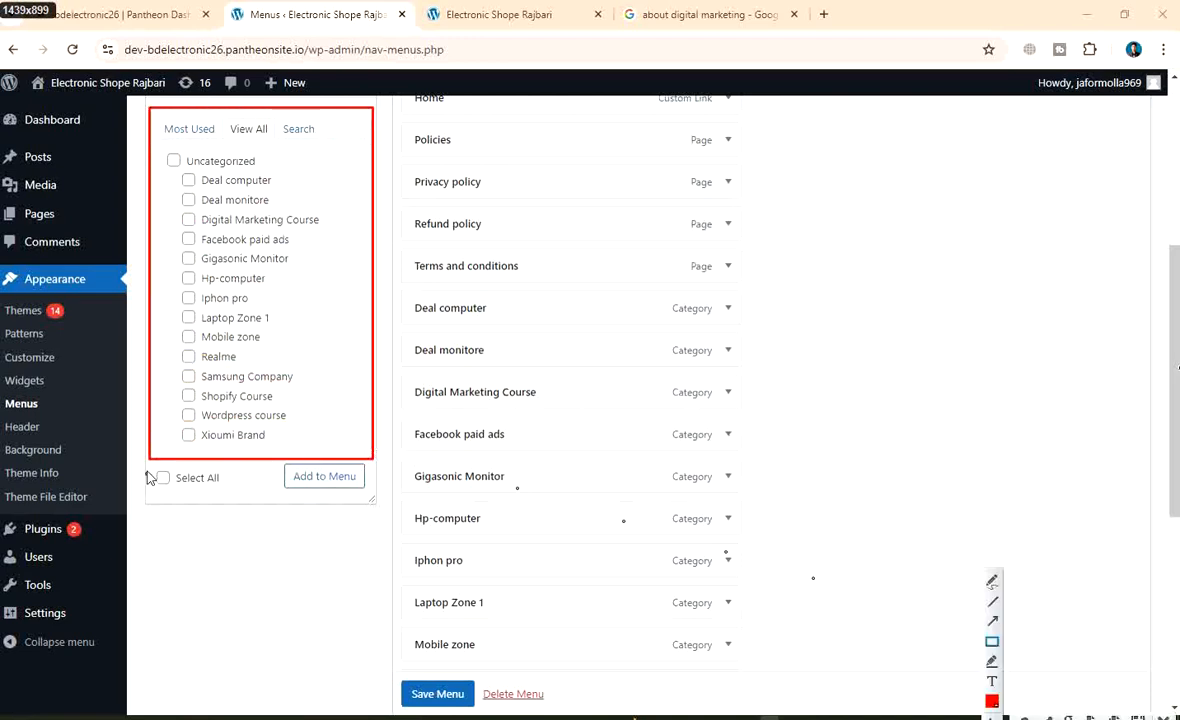
{"action": "mouse_move", "coordinate": [143, 464]}
{"action": "left_mouse_down"}
{"action": "mouse_move", "coordinate": [236, 501]}
{"action": "mouse_move", "coordinate": [236, 491]}
{"action": "left_mouse_up"}
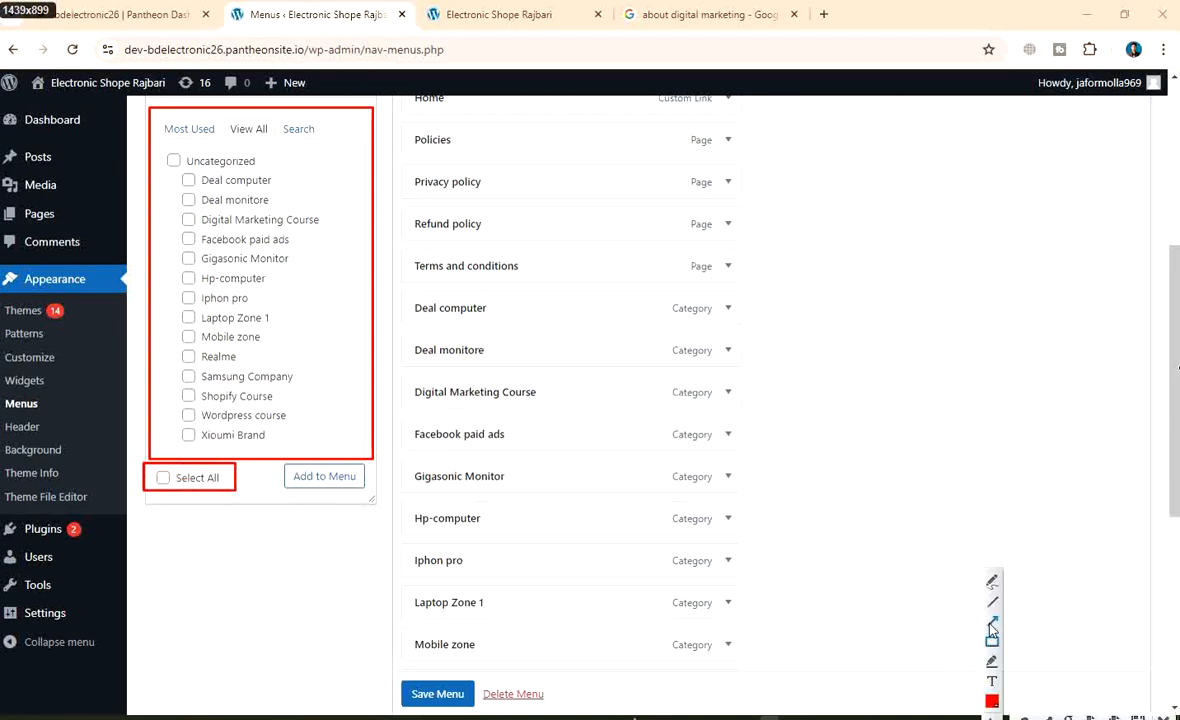
{"action": "left_click", "coordinate": [992, 624]}
{"action": "mouse_move", "coordinate": [323, 607]}
{"action": "left_mouse_down"}
{"action": "mouse_move", "coordinate": [229, 476]}
{"action": "mouse_move", "coordinate": [216, 508]}
{"action": "mouse_move", "coordinate": [212, 498]}
{"action": "left_mouse_up"}
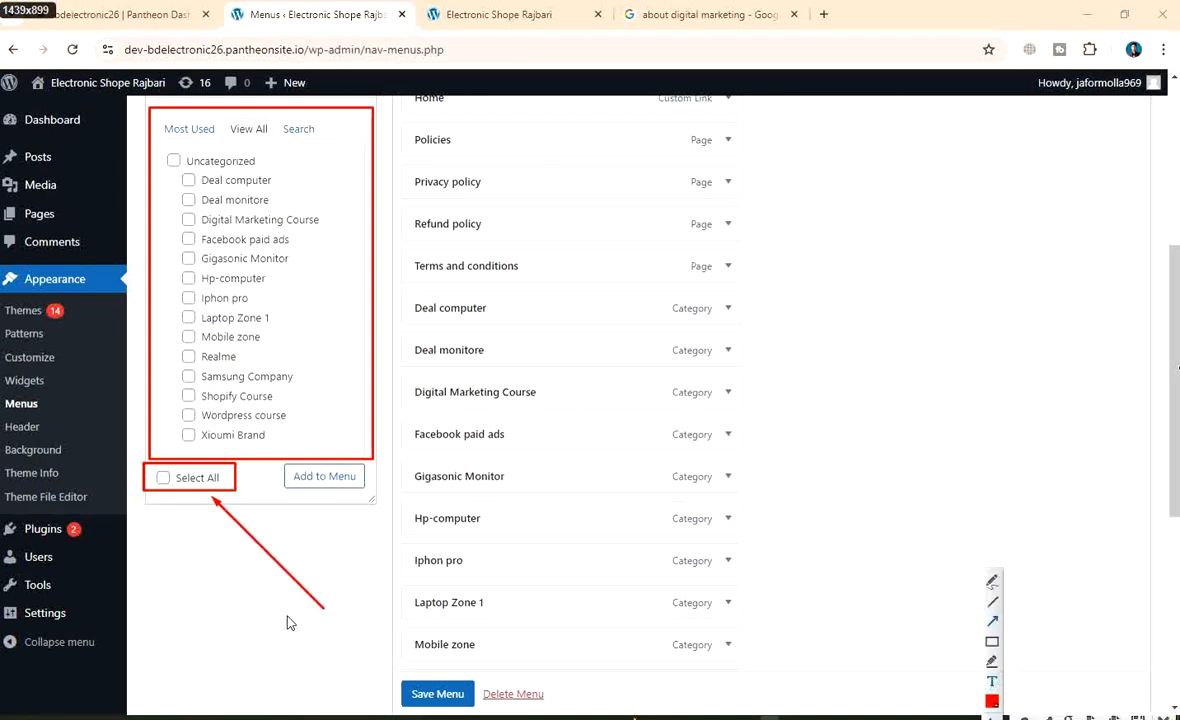
{"action": "left_click_drag", "start_coordinate": [289, 623], "coordinate": [303, 673]}
{"action": "type", "text": "Select categori"}
{"action": "left_click", "coordinate": [990, 645]}
{"action": "left_click_drag", "start_coordinate": [276, 610], "coordinate": [375, 640]}
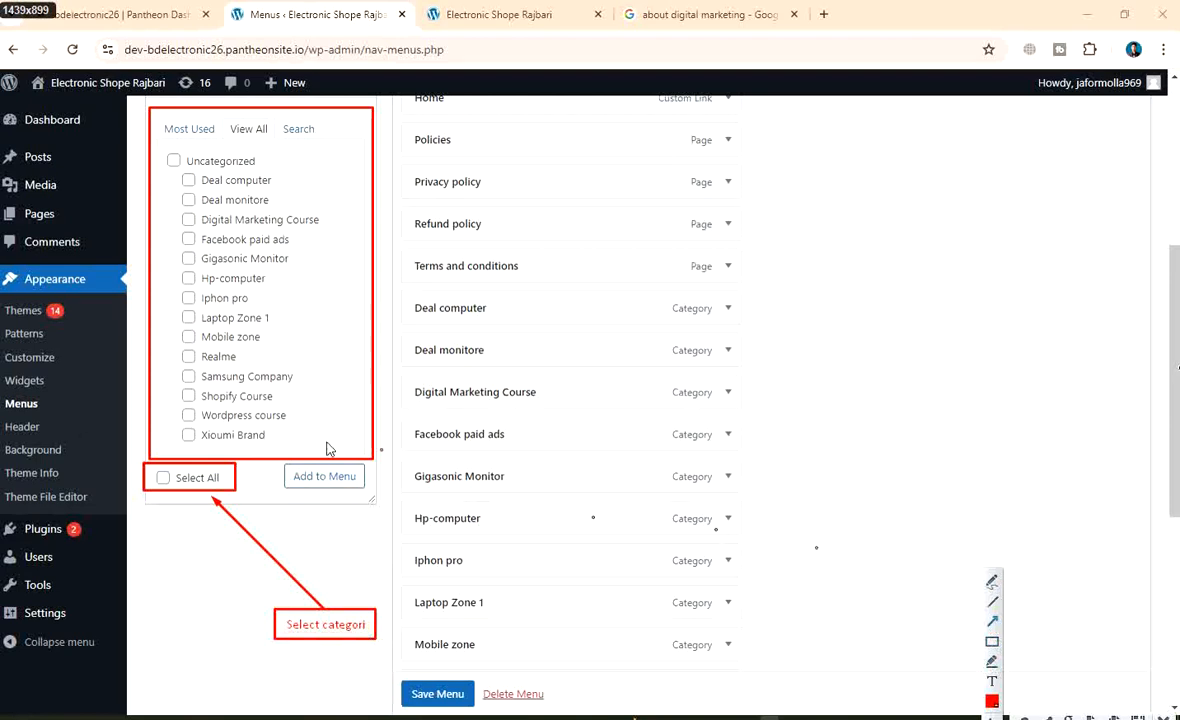
Add a red arrow to the add-to-menu area with a boxed 'click add to menu' note
{"action": "left_click_drag", "start_coordinate": [890, 466], "coordinate": [382, 471]}
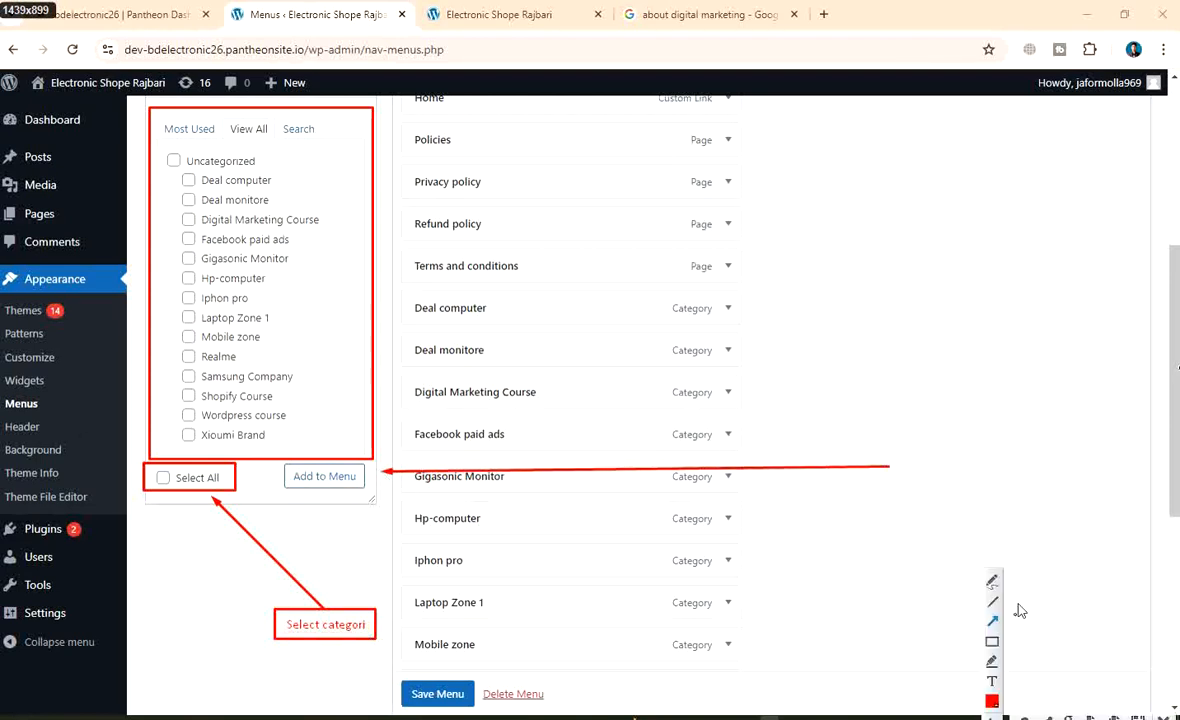
{"action": "left_click", "coordinate": [902, 457]}
{"action": "type", "text": "click aldd to m"}
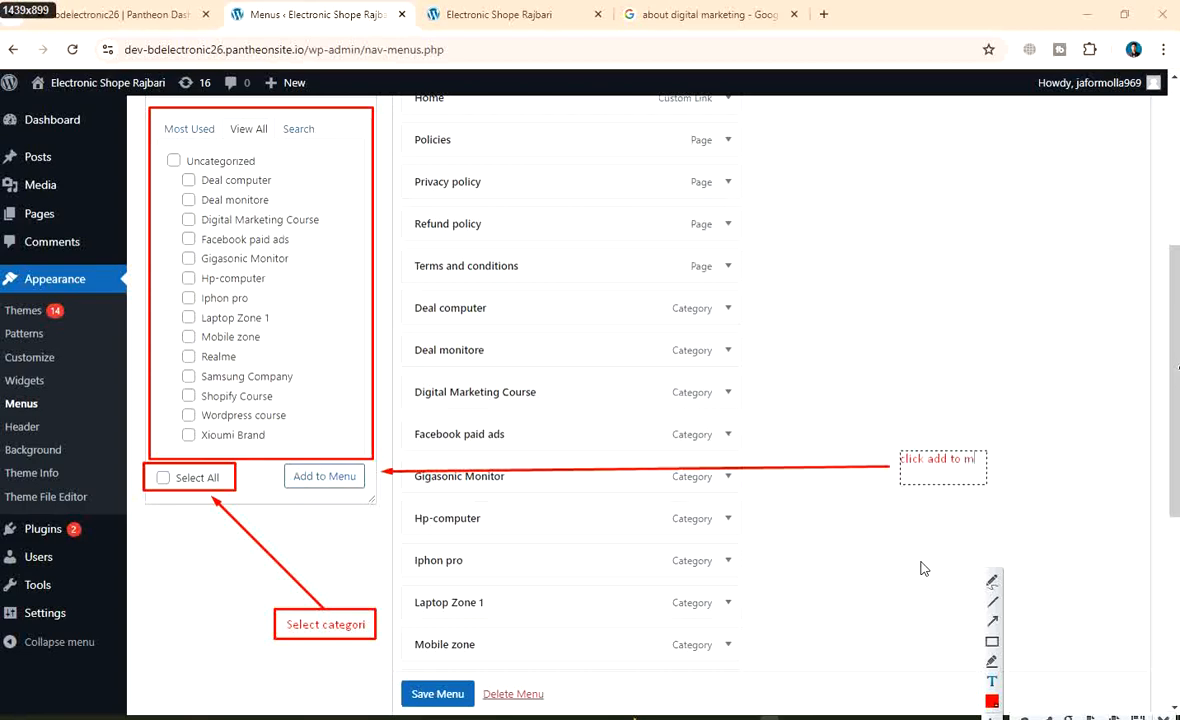
{"action": "type", "text": "enu"}
{"action": "left_click", "coordinate": [992, 641]}
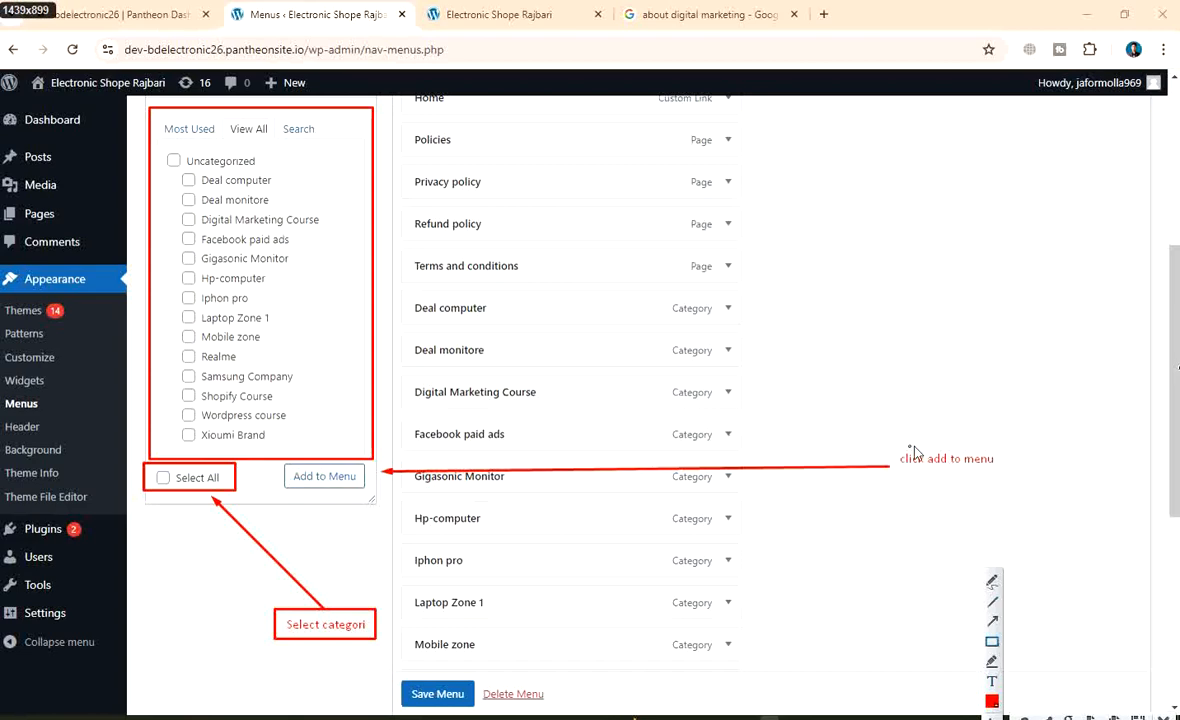
{"action": "left_click_drag", "start_coordinate": [887, 438], "coordinate": [1021, 478]}
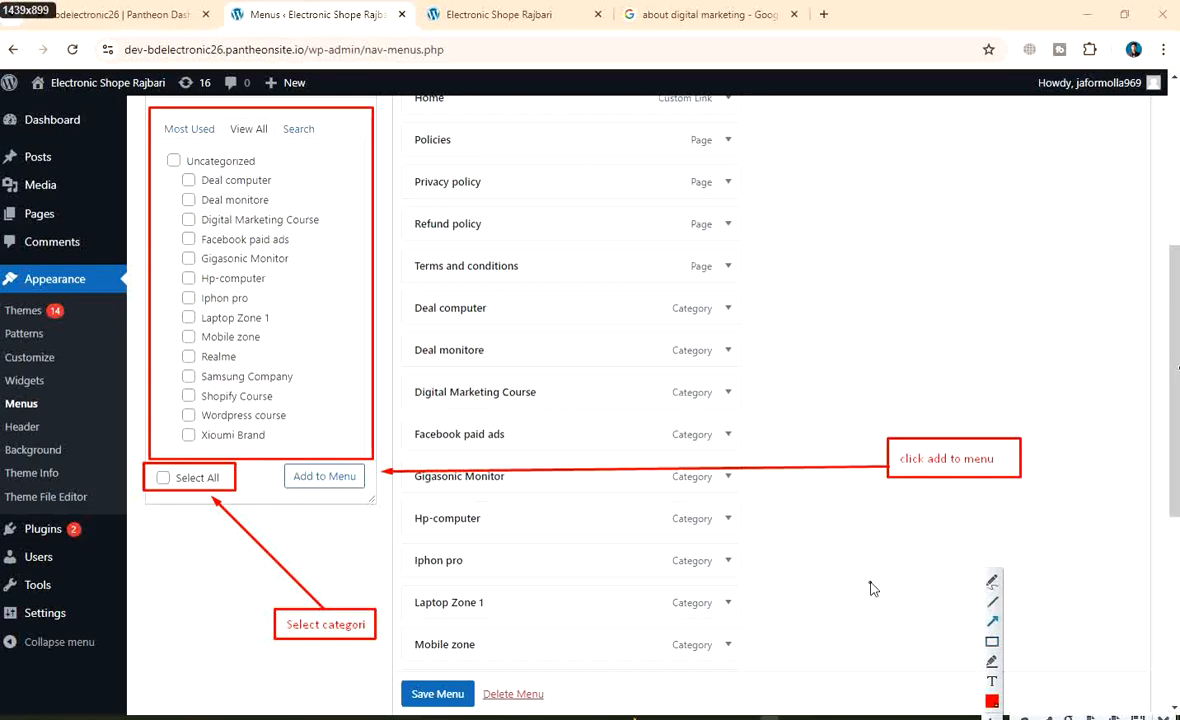
Point a red arrow at Save Menu, box it, and add a framed 'sve menu' note
{"action": "left_click_drag", "start_coordinate": [870, 567], "coordinate": [480, 680]}
{"action": "mouse_move", "coordinate": [995, 672]}
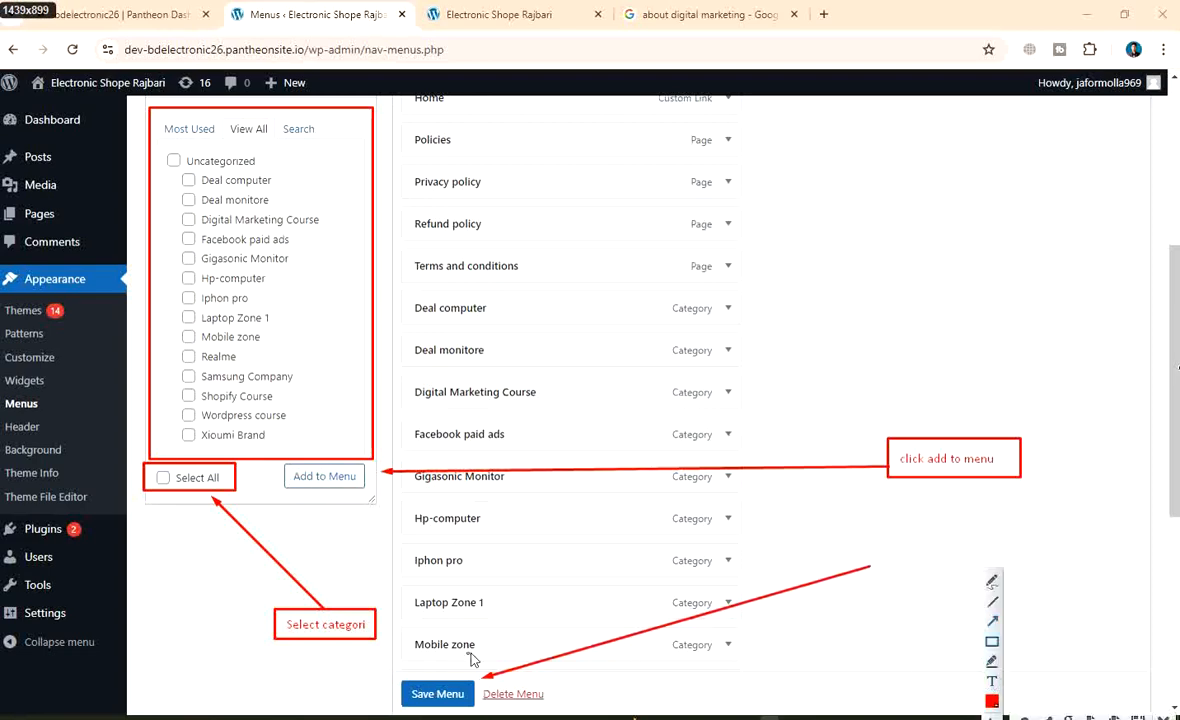
{"action": "left_click_drag", "start_coordinate": [390, 670], "coordinate": [483, 714]}
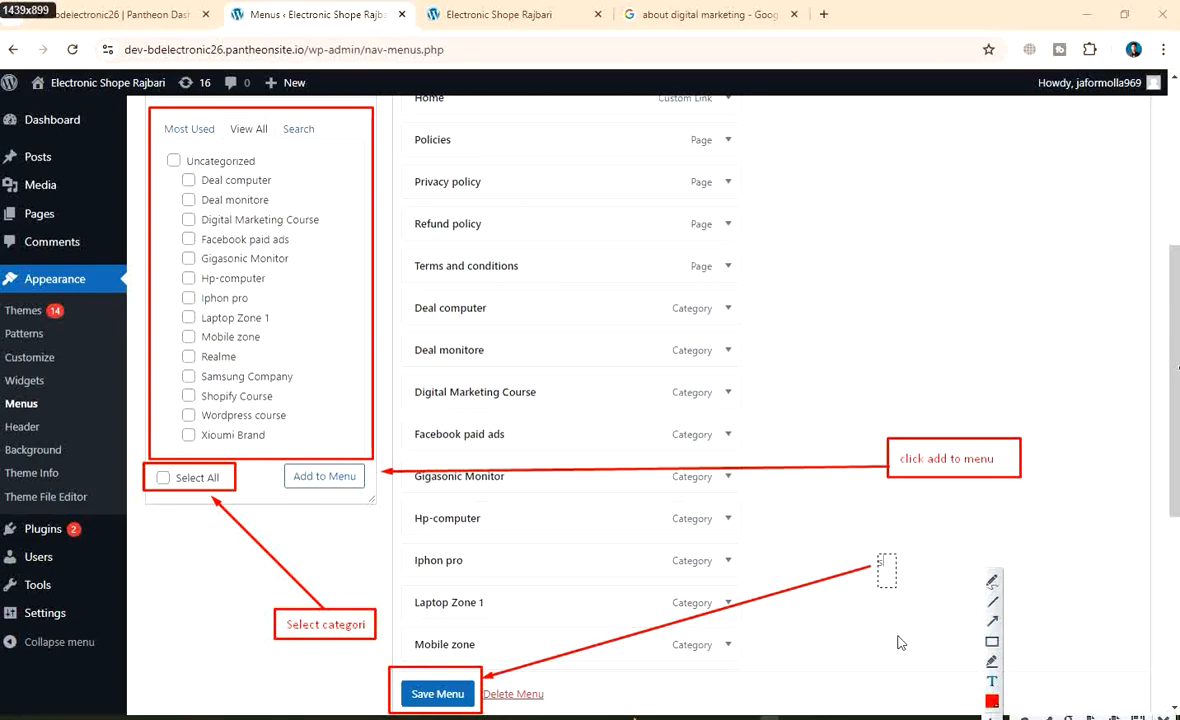
{"action": "type", "text": "menu"}
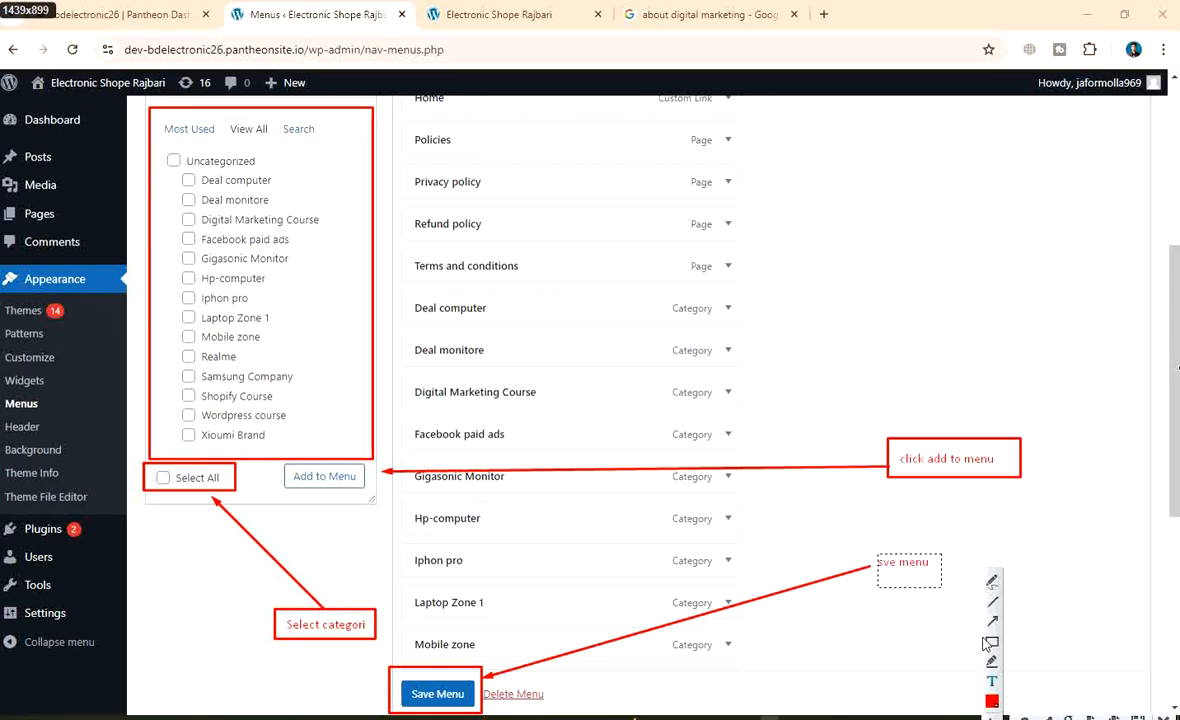
{"action": "left_click_drag", "start_coordinate": [868, 551], "coordinate": [942, 575]}
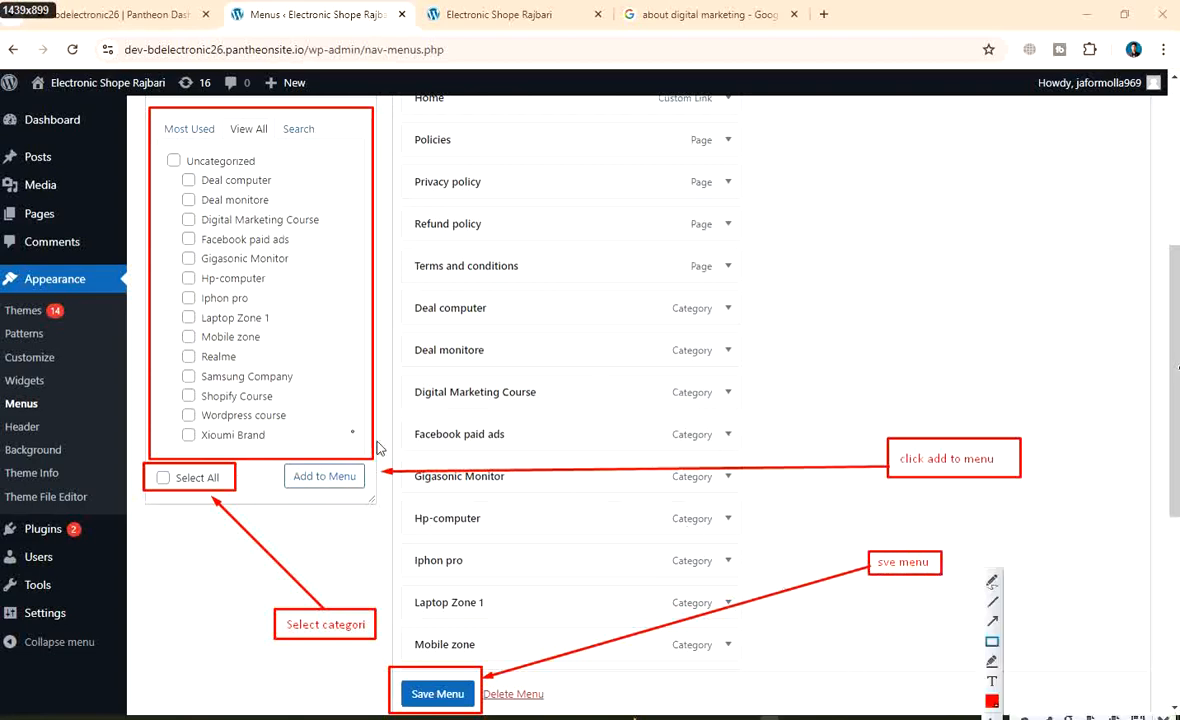
{"action": "right_click", "coordinate": [381, 242]}
Save the annotated capture as PNG 'wp-categori -menu create'
{"action": "left_click", "coordinate": [470, 300]}
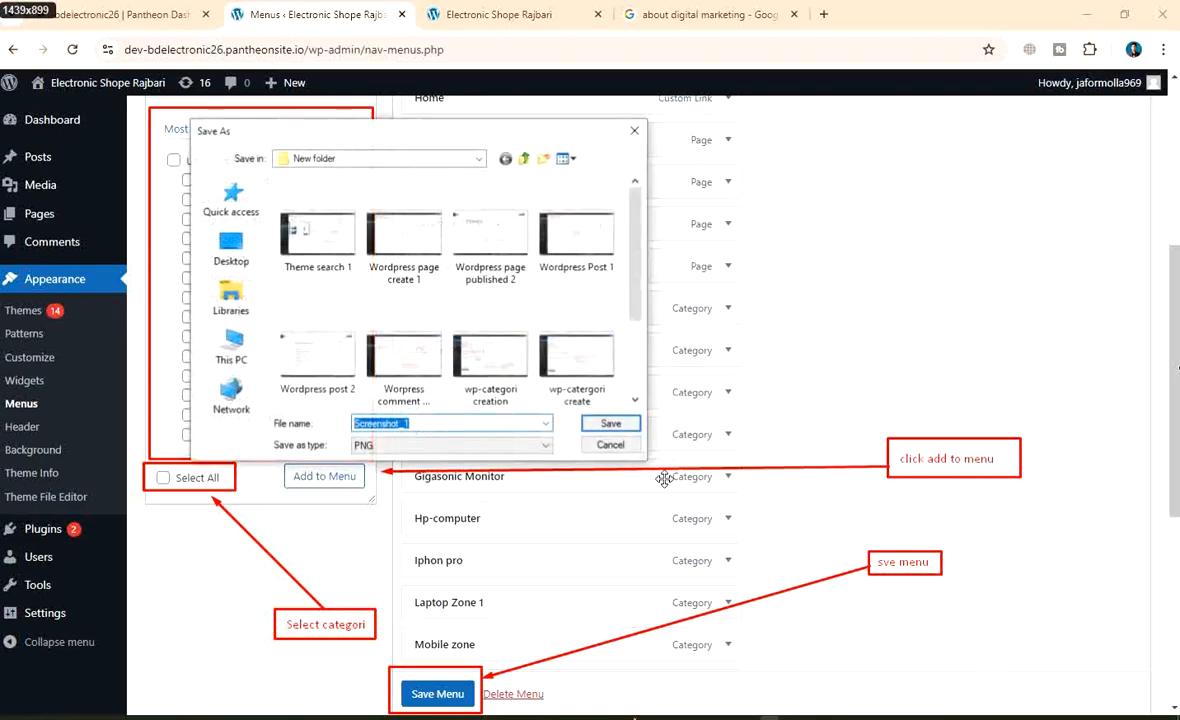
{"action": "key", "text": "BackSpace"}
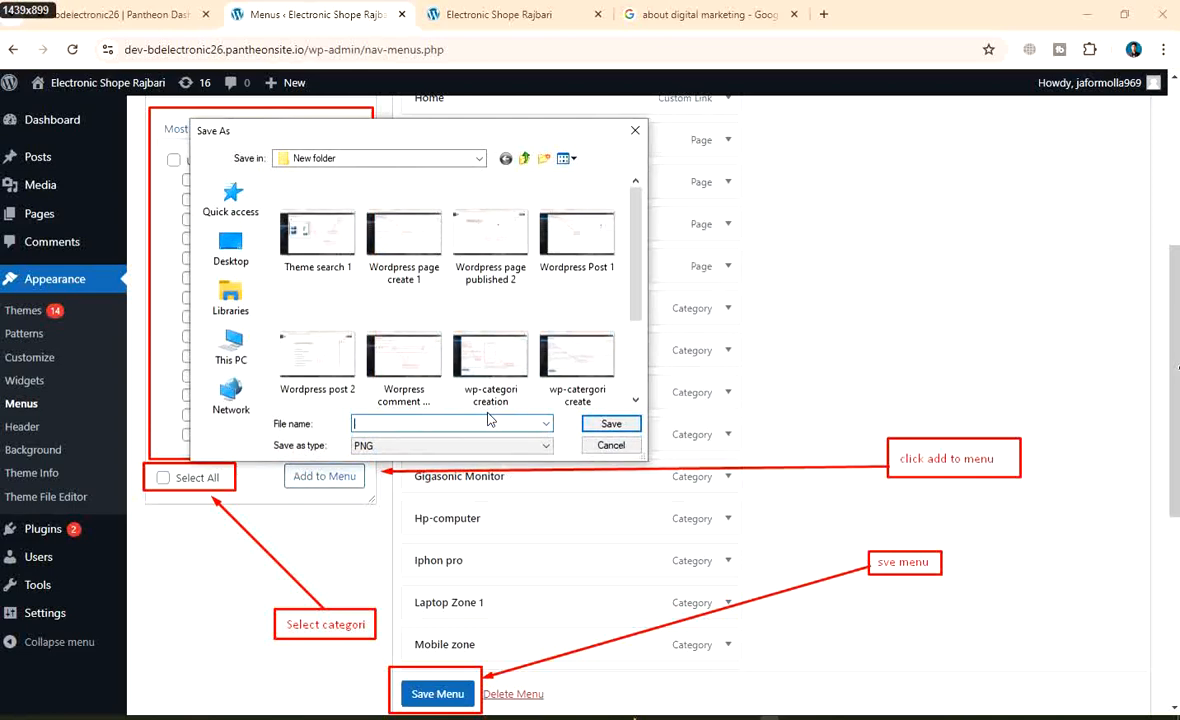
{"action": "type", "text": "wp"}
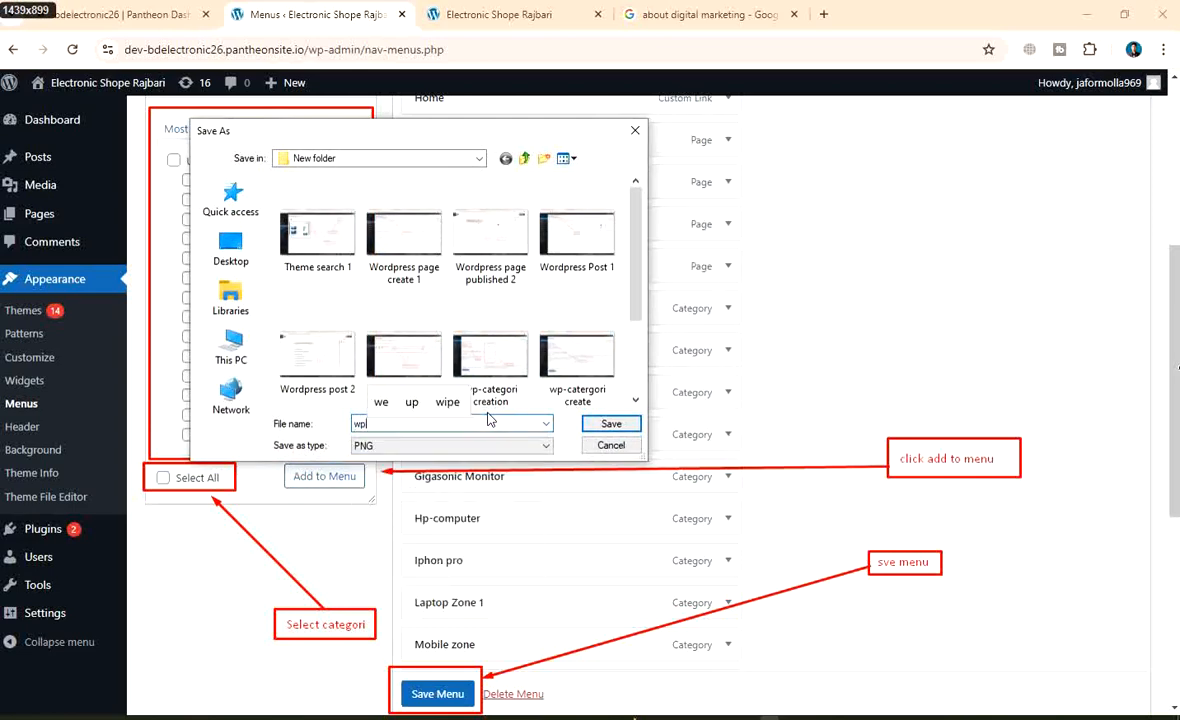
{"action": "type", "text": "-"}
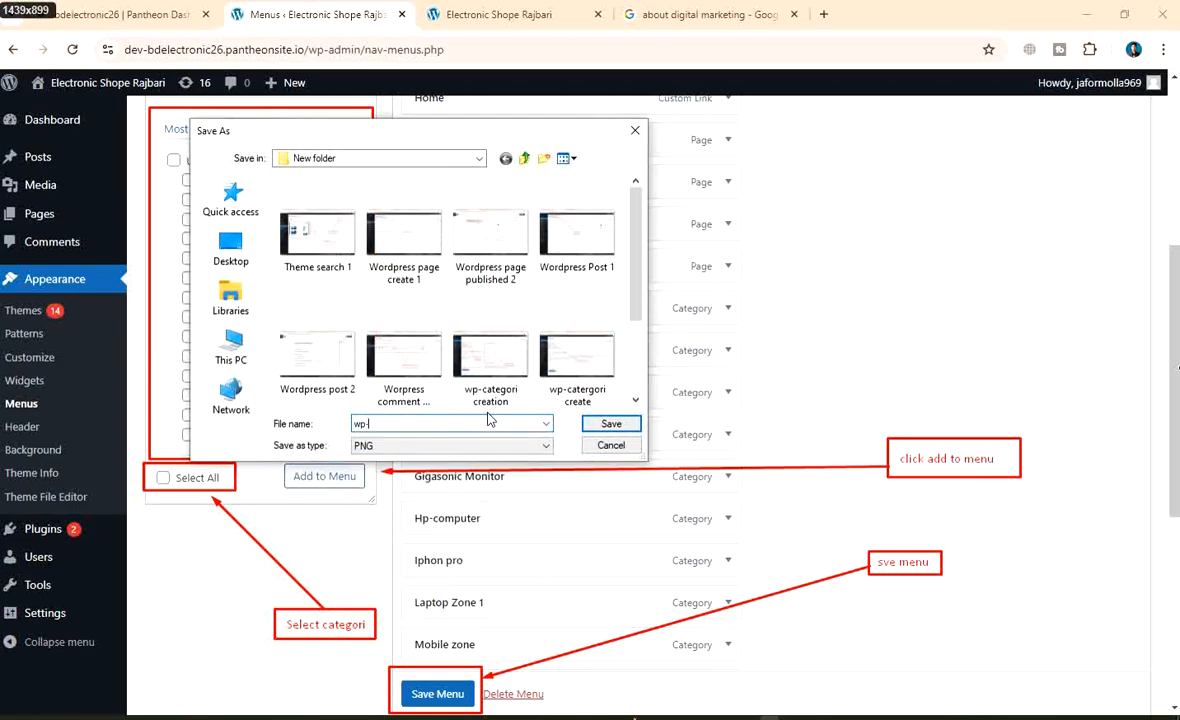
{"action": "type", "text": "cate"}
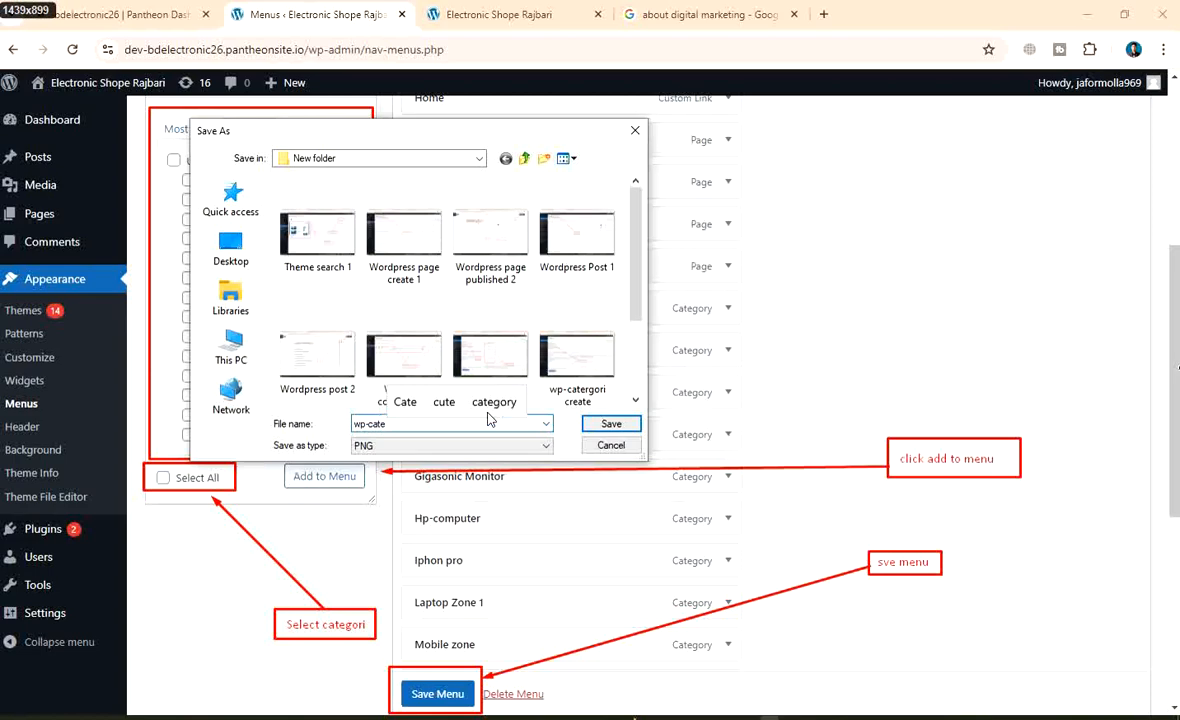
{"action": "type", "text": "gori "}
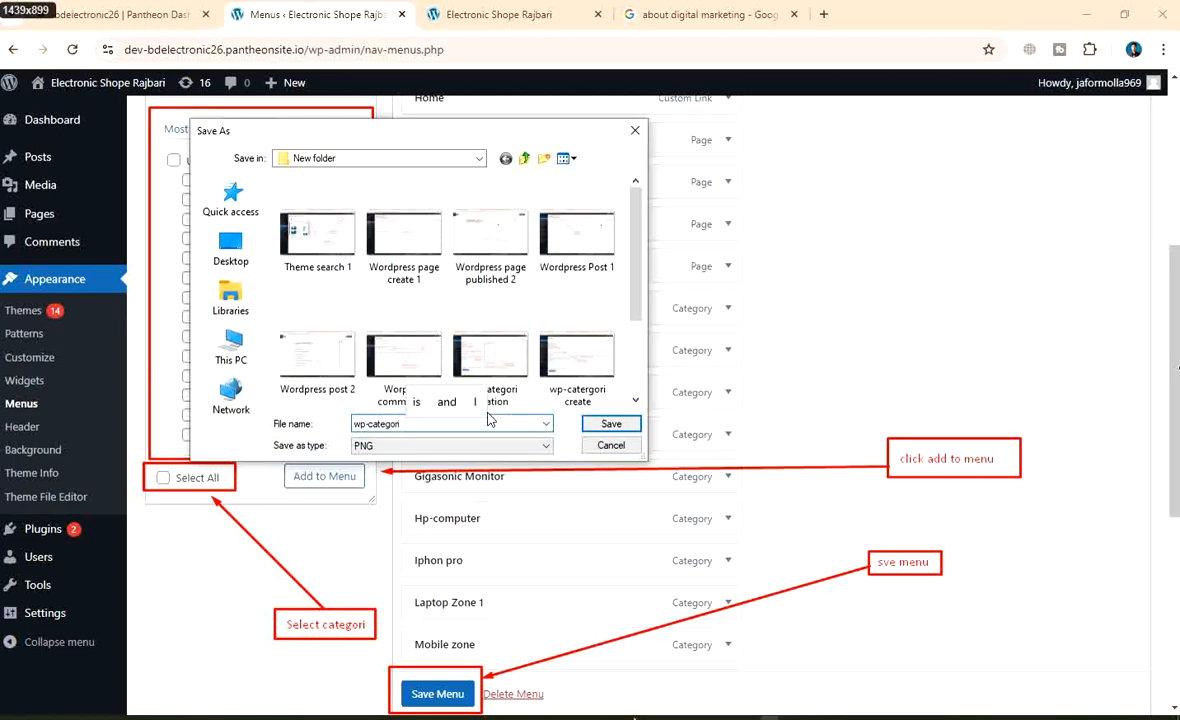
{"action": "type", "text": "c"}
{"action": "key", "text": "BackSpace"}
{"action": "type", "text": "-"}
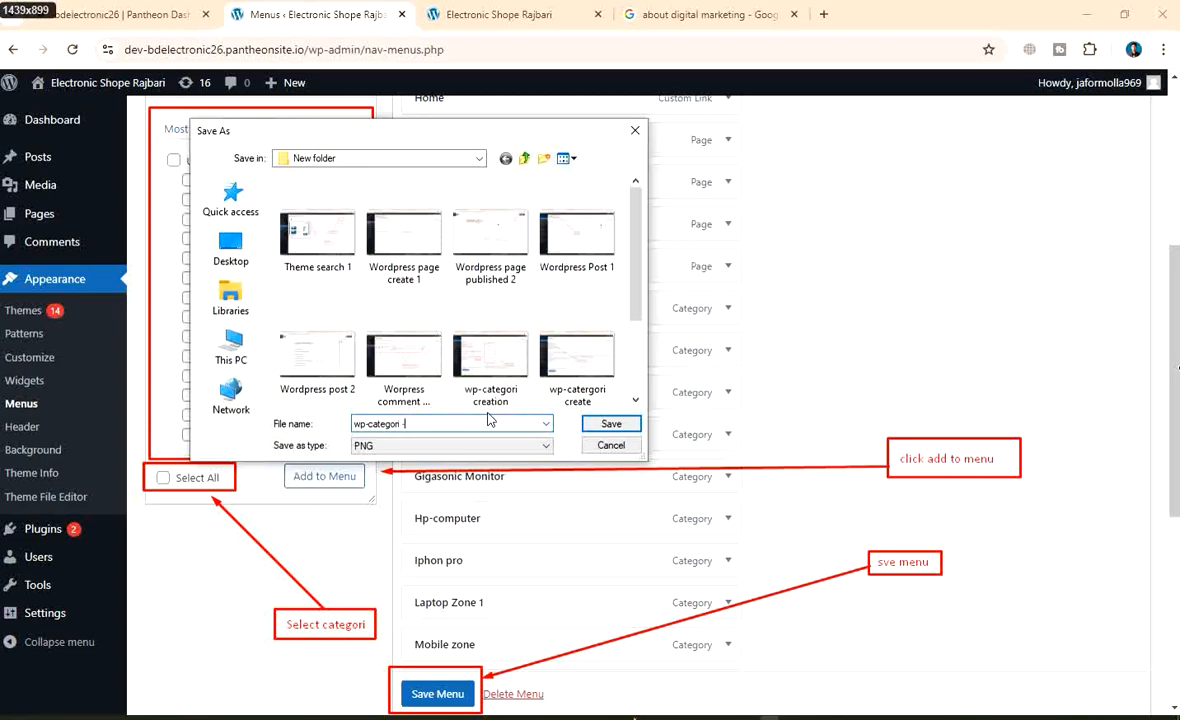
{"action": "type", "text": "menu crea"}
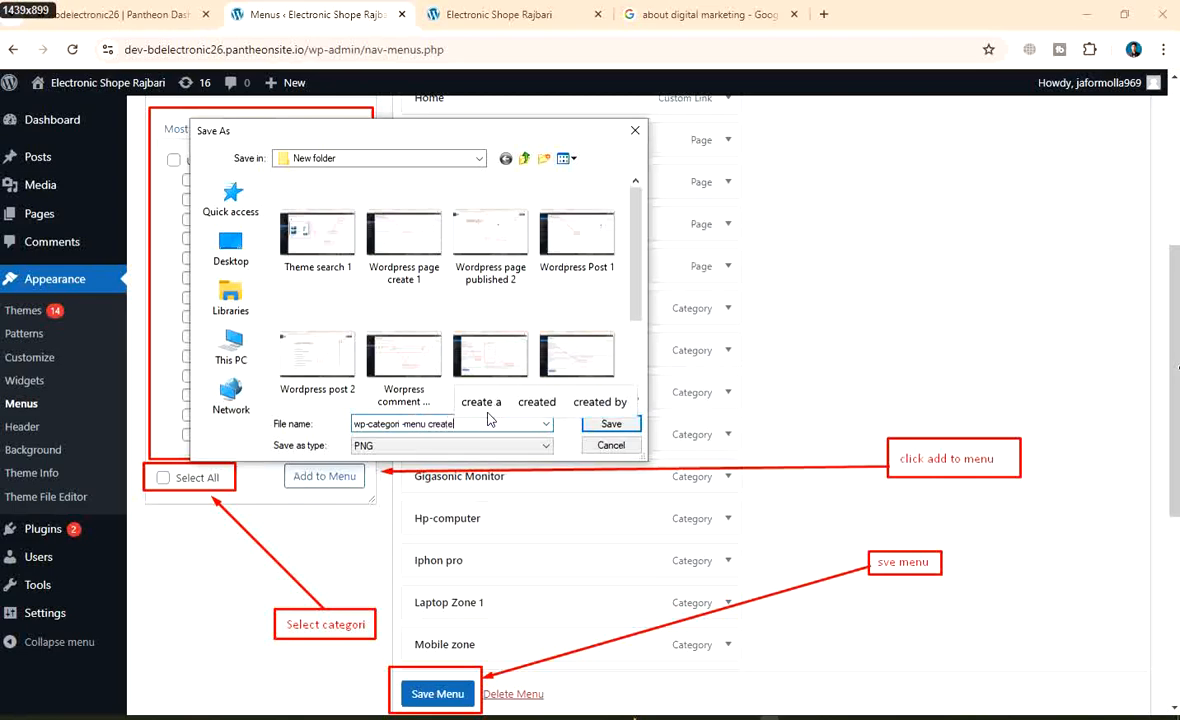
{"action": "type", "text": "te"}
{"action": "scroll", "coordinate": [600, 355], "scroll_direction": "down", "scroll_amount": 2}
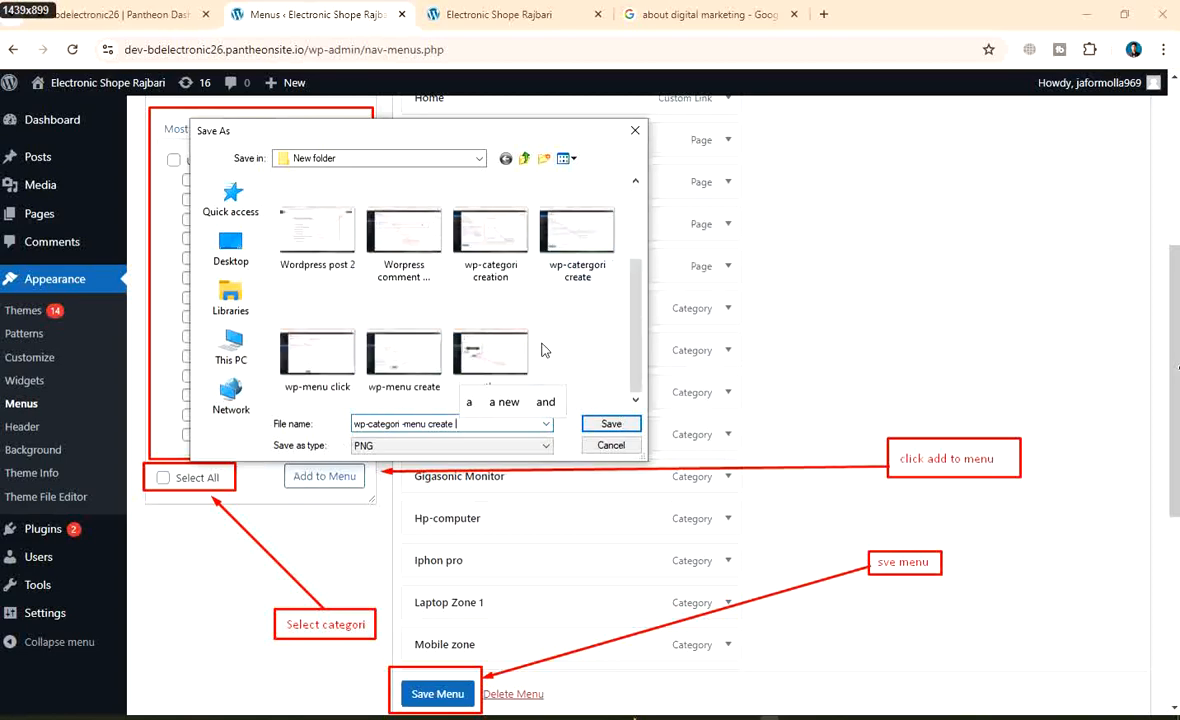
{"action": "left_click", "coordinate": [608, 424]}
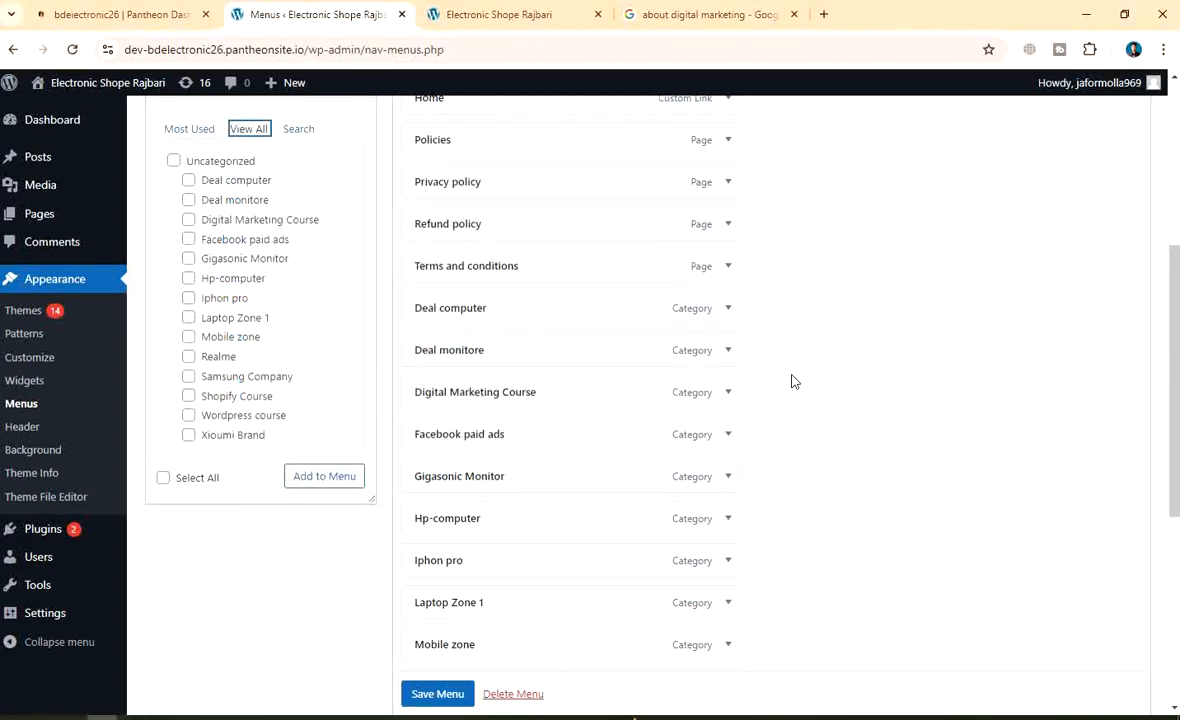
Save the Main menu changes in WordPress
{"action": "scroll", "coordinate": [566, 413], "scroll_direction": "up", "scroll_amount": 4}
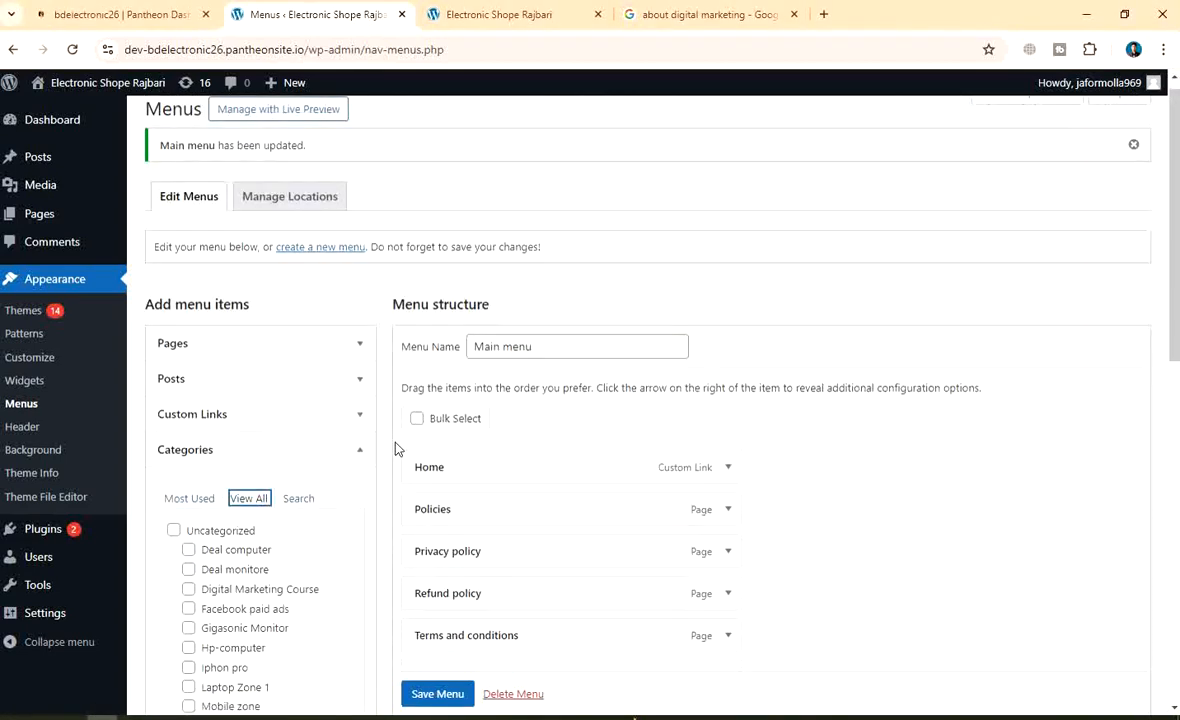
{"action": "scroll", "coordinate": [395, 448], "scroll_direction": "down", "scroll_amount": 8}
{"action": "left_click", "coordinate": [415, 628]}
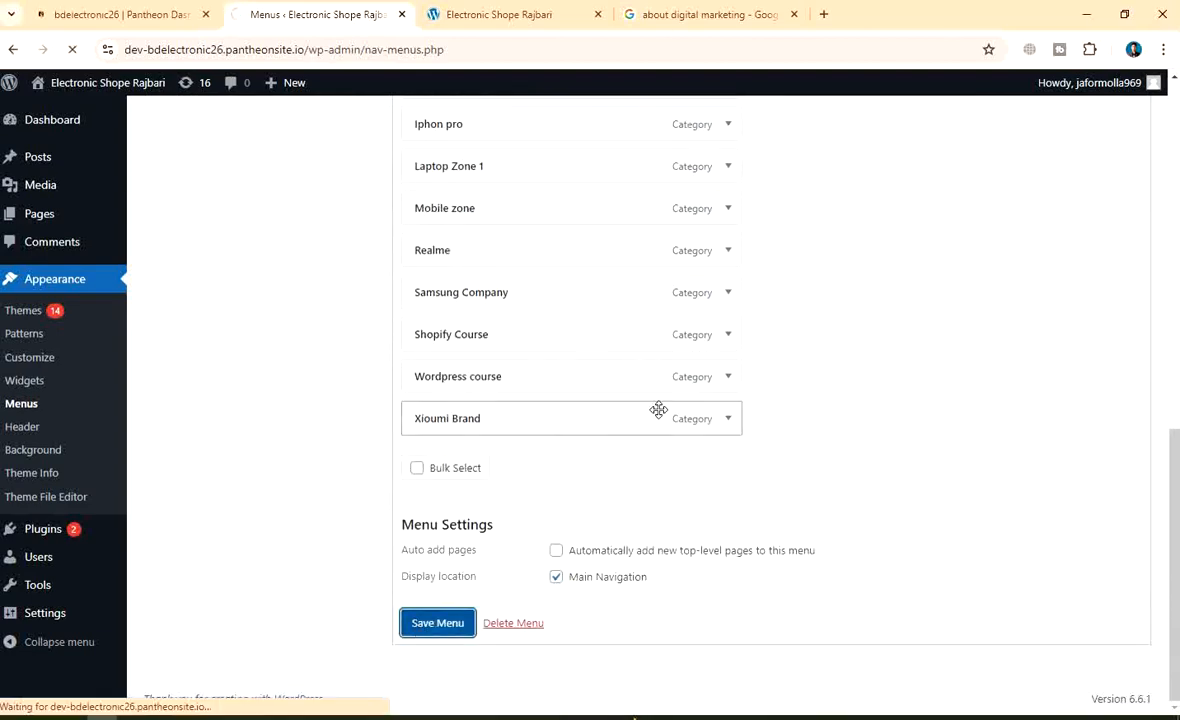
{"action": "scroll", "coordinate": [613, 443], "scroll_direction": "down", "scroll_amount": 10}
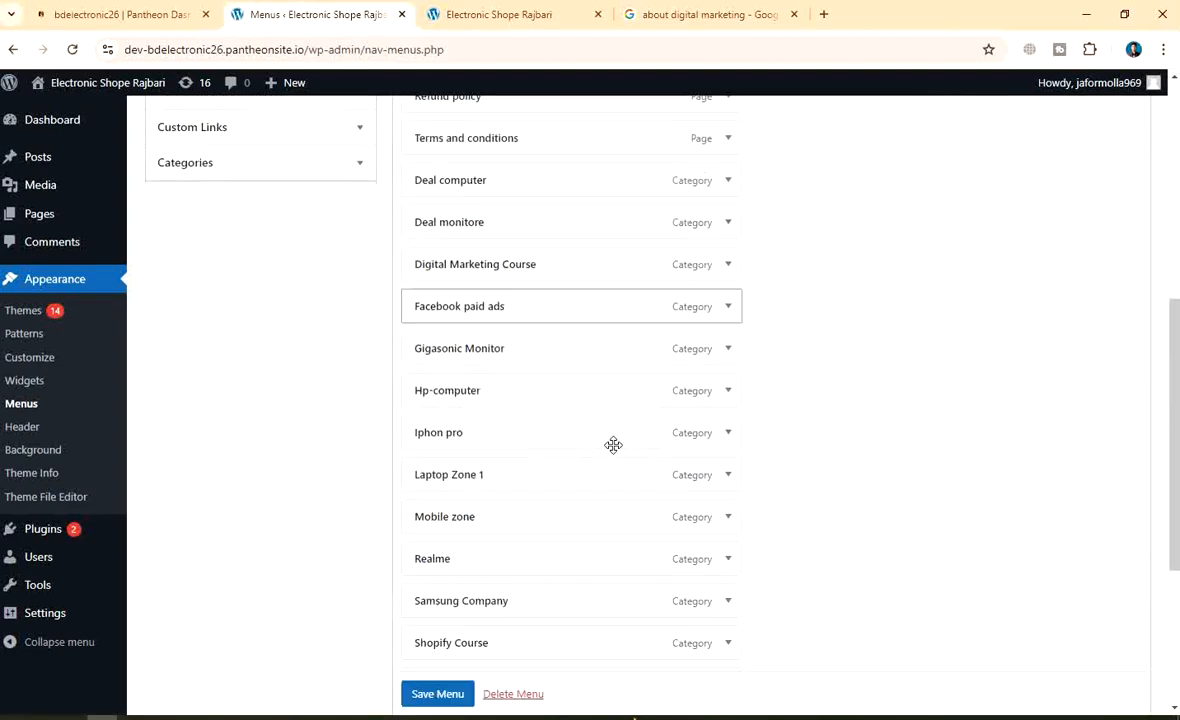
{"action": "scroll", "coordinate": [613, 444], "scroll_direction": "up", "scroll_amount": 10}
{"action": "left_click", "coordinate": [500, 14]}
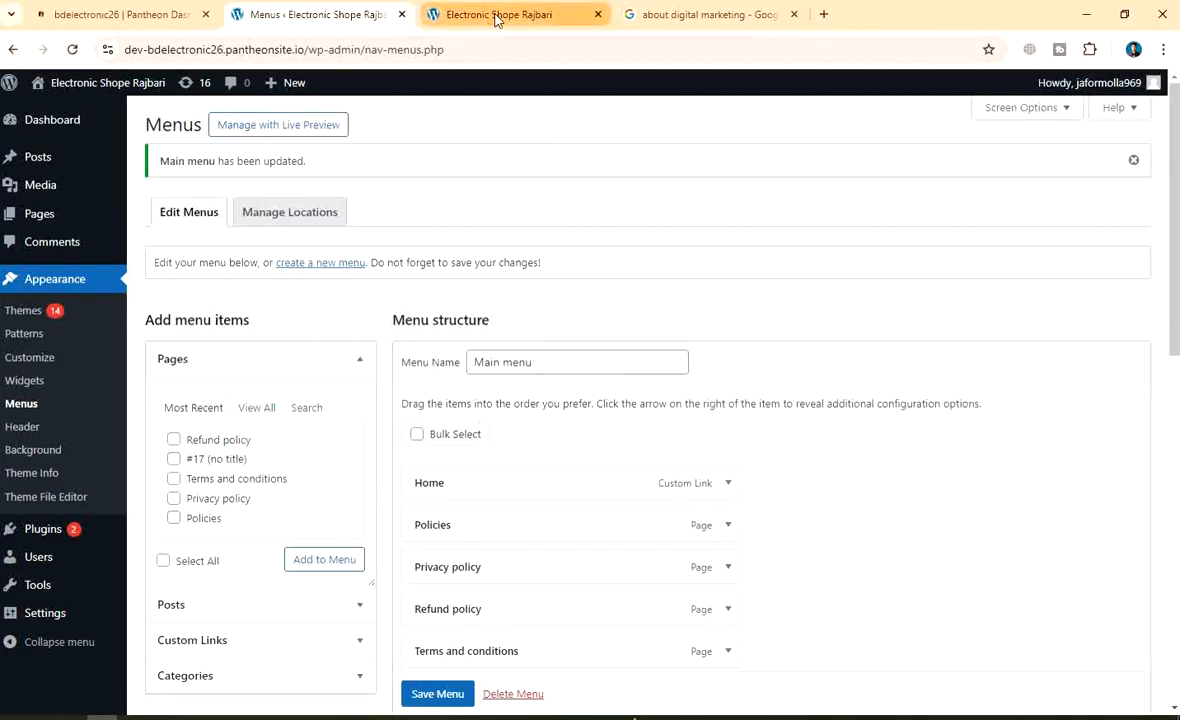
Reload the Electronic Shope Rajbari front page and check its header menu shows Deal computer through Xioumi Brand
{"action": "left_click", "coordinate": [83, 53]}
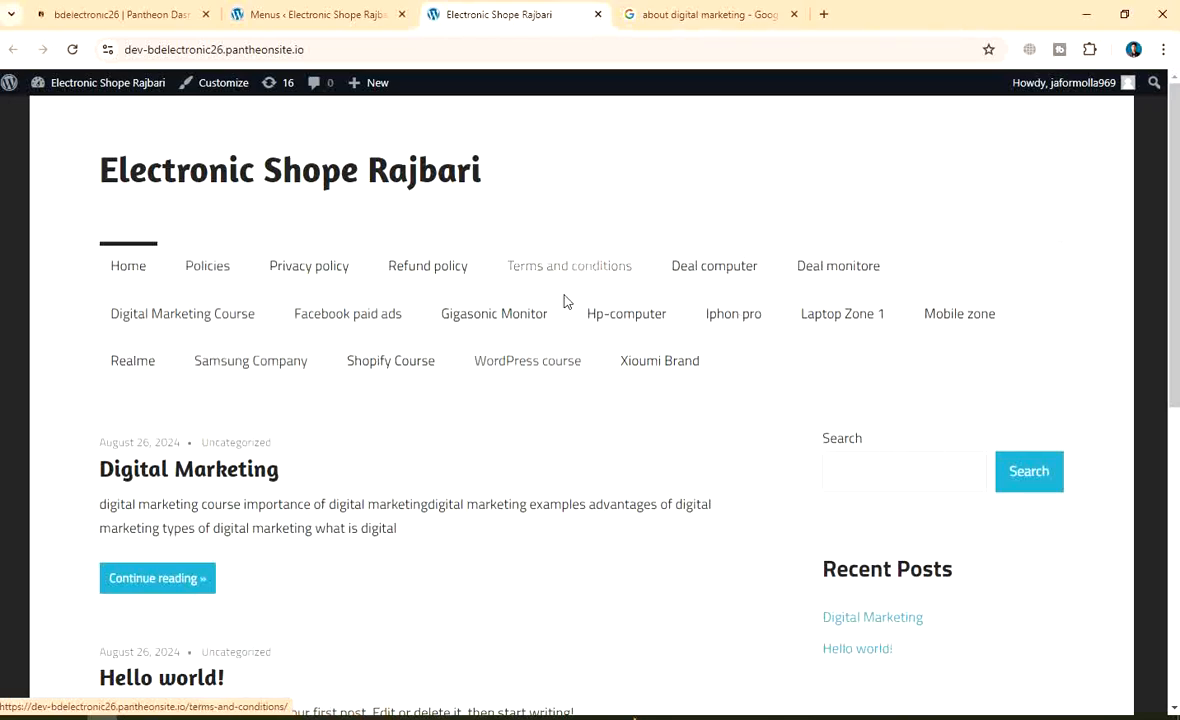
{"action": "scroll", "coordinate": [540, 350], "scroll_direction": "down", "scroll_amount": 1}
{"action": "scroll", "coordinate": [420, 400], "scroll_direction": "up", "scroll_amount": 1}
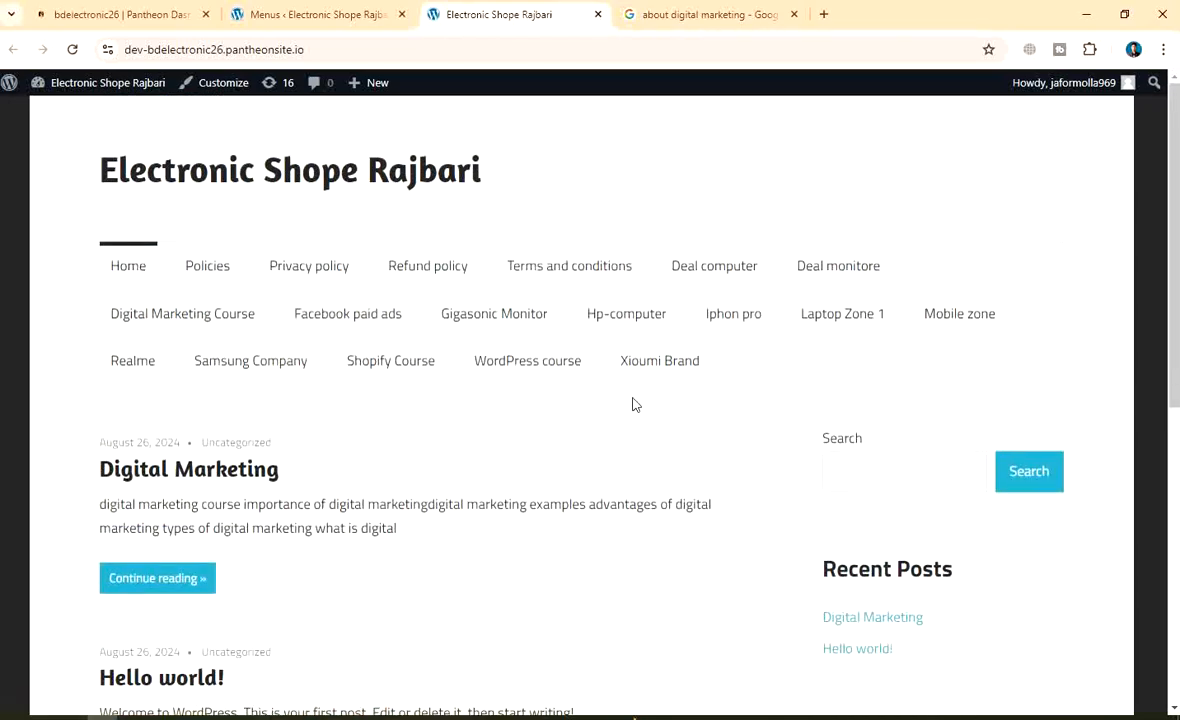
{"action": "scroll", "coordinate": [420, 498], "scroll_direction": "down", "scroll_amount": 3}
{"action": "scroll", "coordinate": [445, 510], "scroll_direction": "up", "scroll_amount": 3}
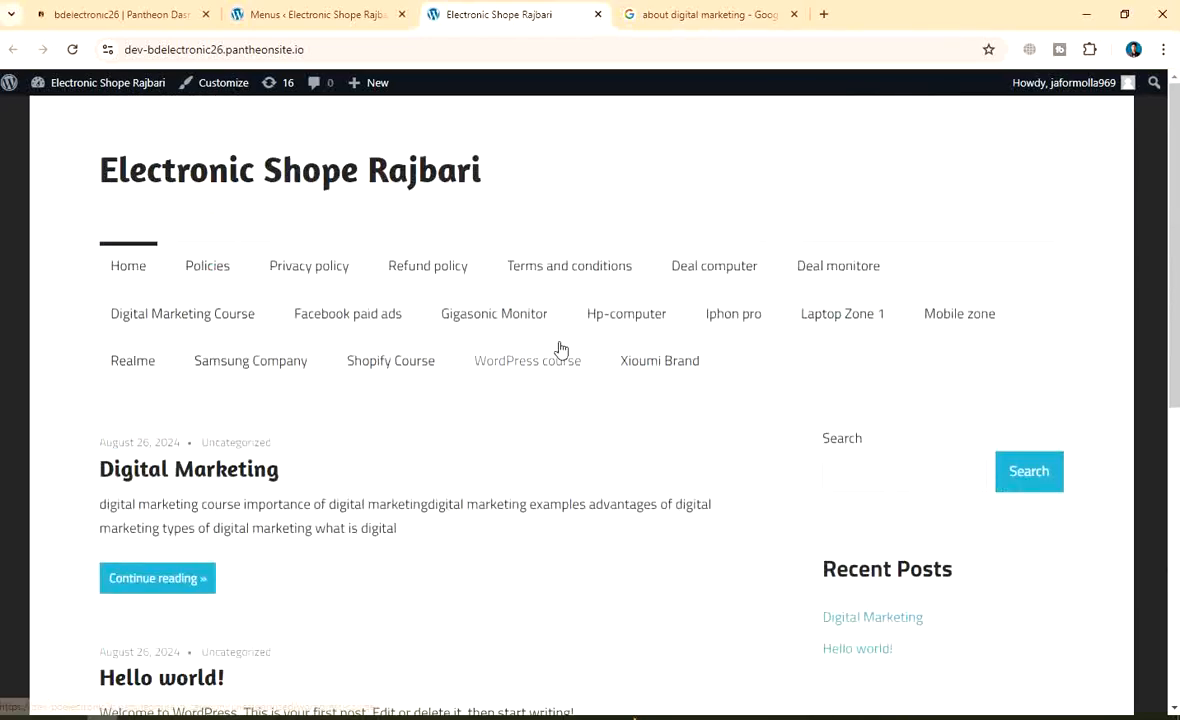
{"action": "scroll", "coordinate": [560, 370], "scroll_direction": "down", "scroll_amount": 3}
{"action": "scroll", "coordinate": [565, 392], "scroll_direction": "up", "scroll_amount": 3}
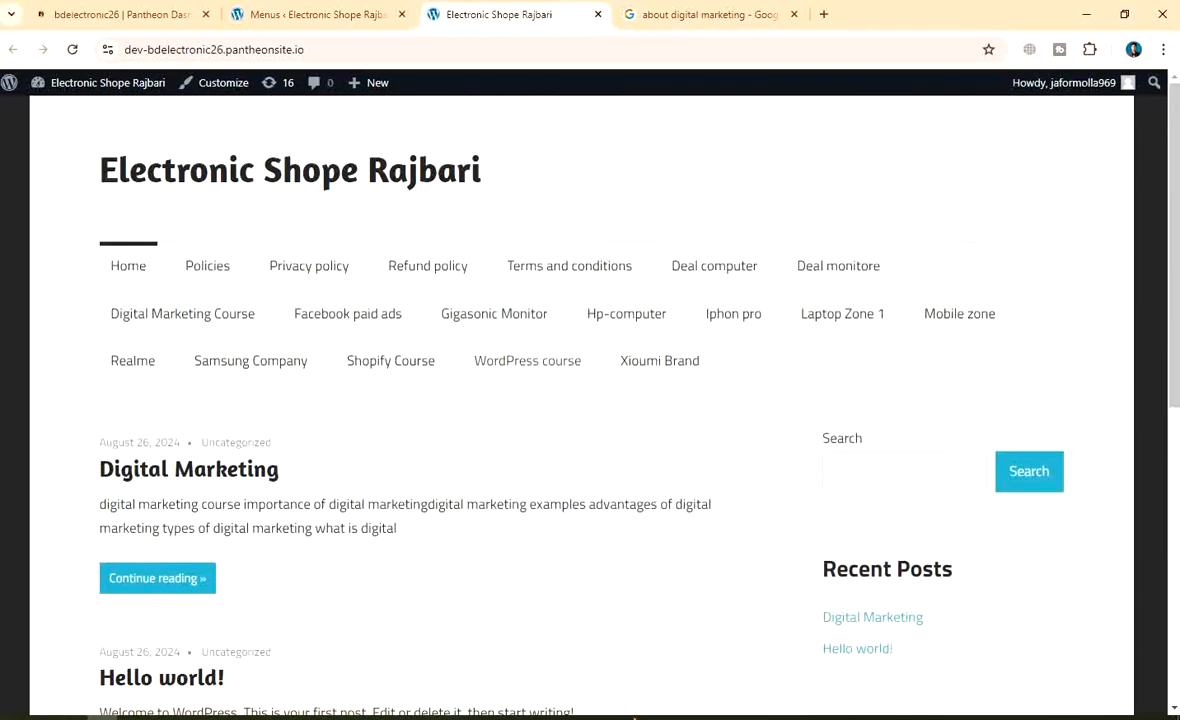
Capture the full screen, box the navigation menu in red, and add an arrow with a boxed 'All menu' label
{"action": "key", "text": "Print"}
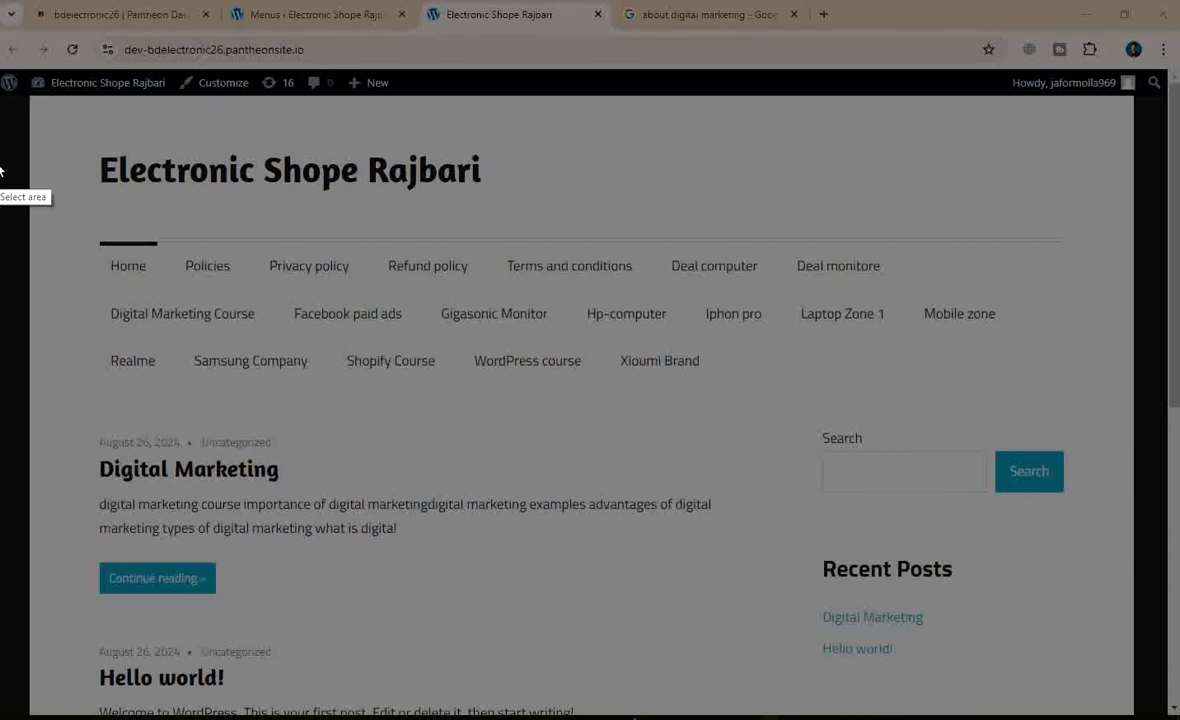
{"action": "left_click_drag", "start_coordinate": [2, 8], "coordinate": [1179, 719]}
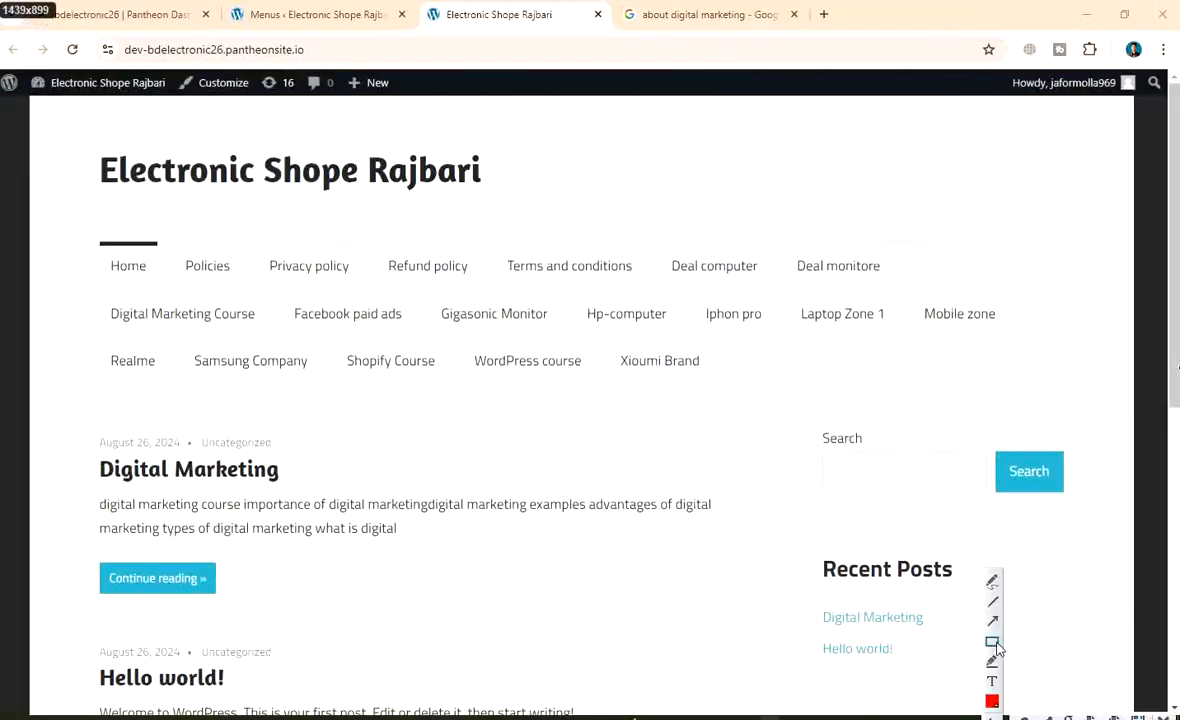
{"action": "mouse_move", "coordinate": [65, 221]}
{"action": "left_mouse_down"}
{"action": "mouse_move", "coordinate": [497, 323]}
{"action": "mouse_move", "coordinate": [1030, 391]}
{"action": "left_mouse_up"}
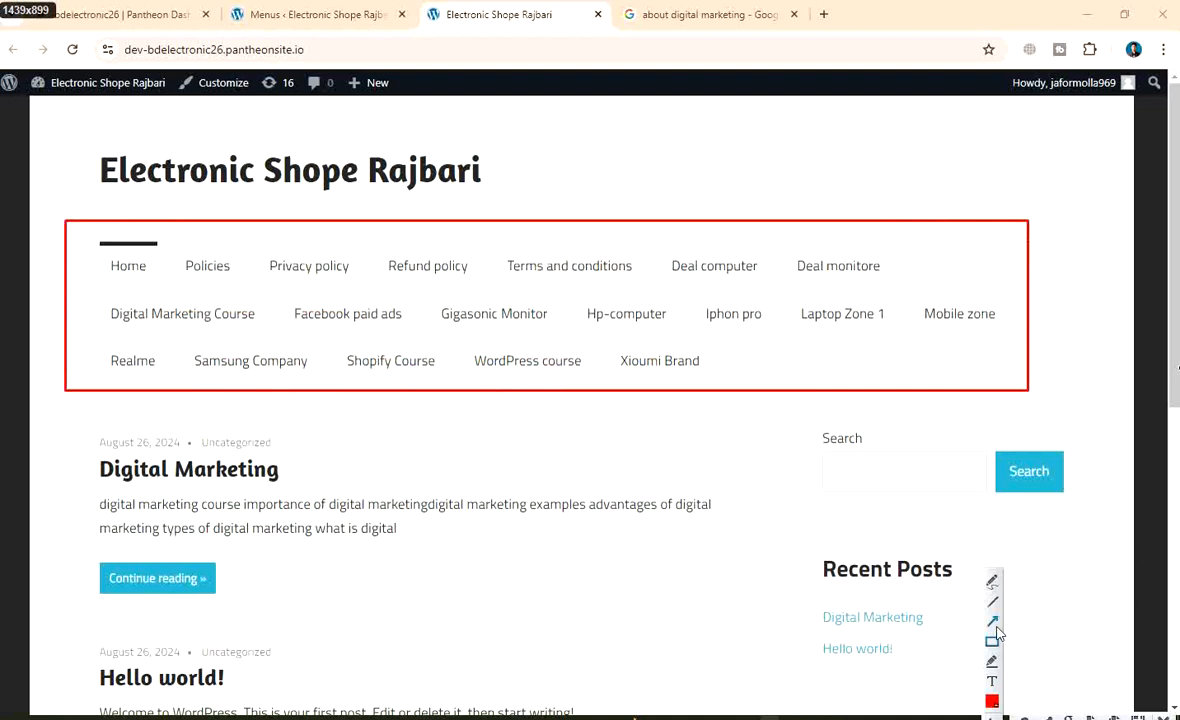
{"action": "left_click_drag", "start_coordinate": [565, 577], "coordinate": [550, 403]}
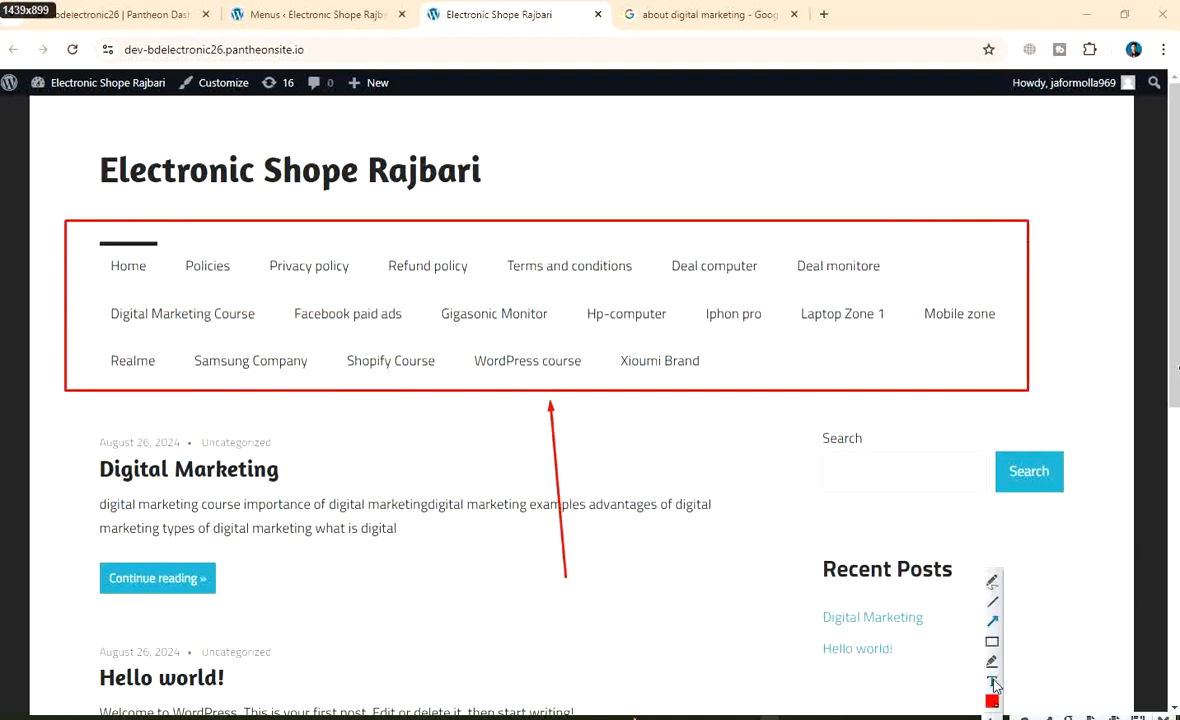
{"action": "left_click", "coordinate": [530, 616]}
{"action": "type", "text": "All menu"}
{"action": "left_click", "coordinate": [992, 645]}
{"action": "left_click_drag", "start_coordinate": [479, 581], "coordinate": [633, 645]}
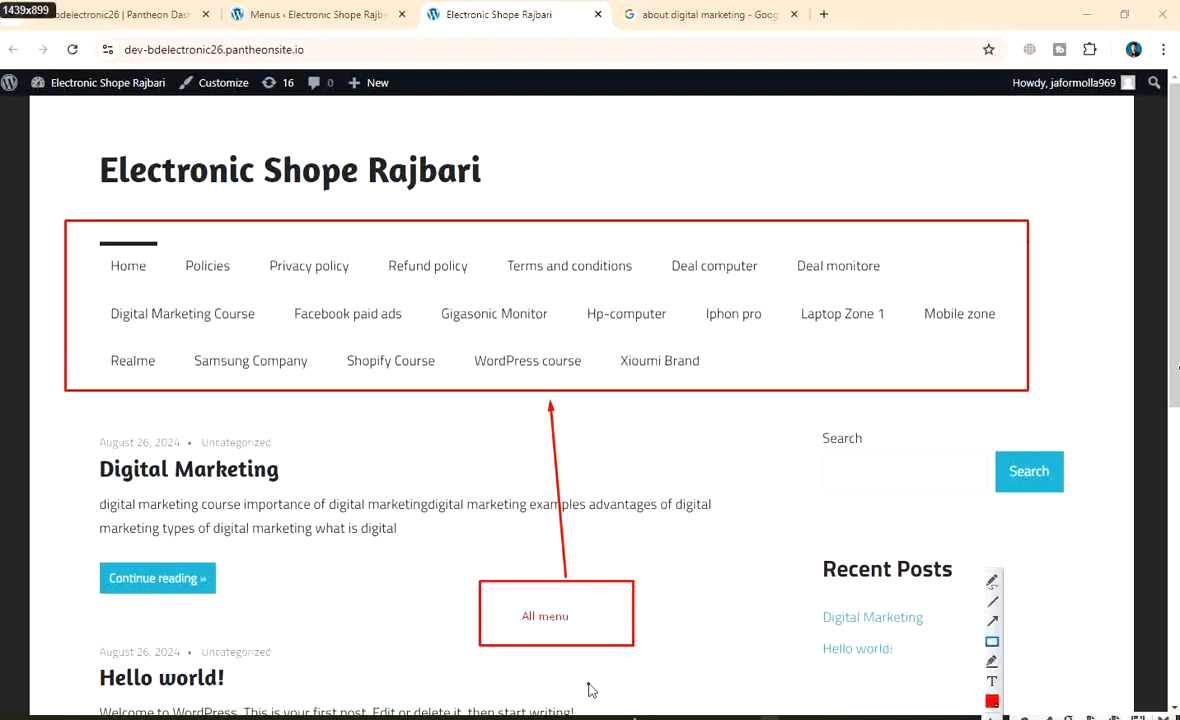
Save the annotated capture as PNG 'wp-front all menu'
{"action": "right_click", "coordinate": [540, 232]}
{"action": "left_click", "coordinate": [645, 319]}
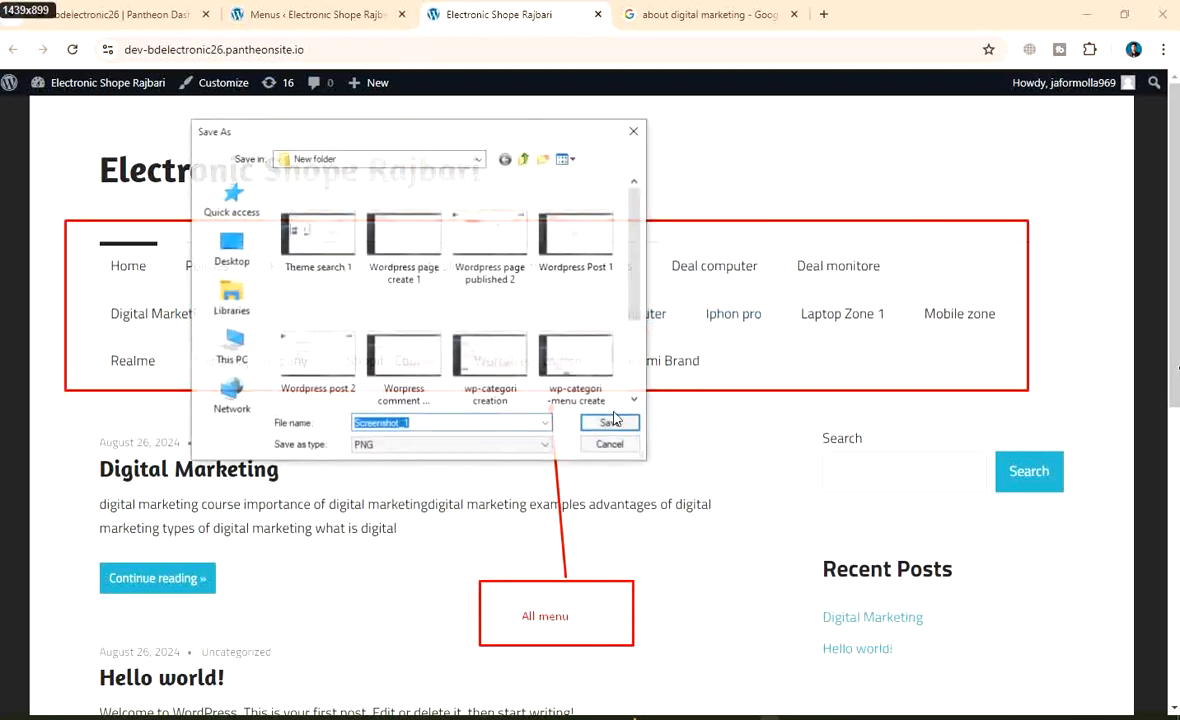
{"action": "key", "text": "BackSpace"}
{"action": "type", "text": "wpp"}
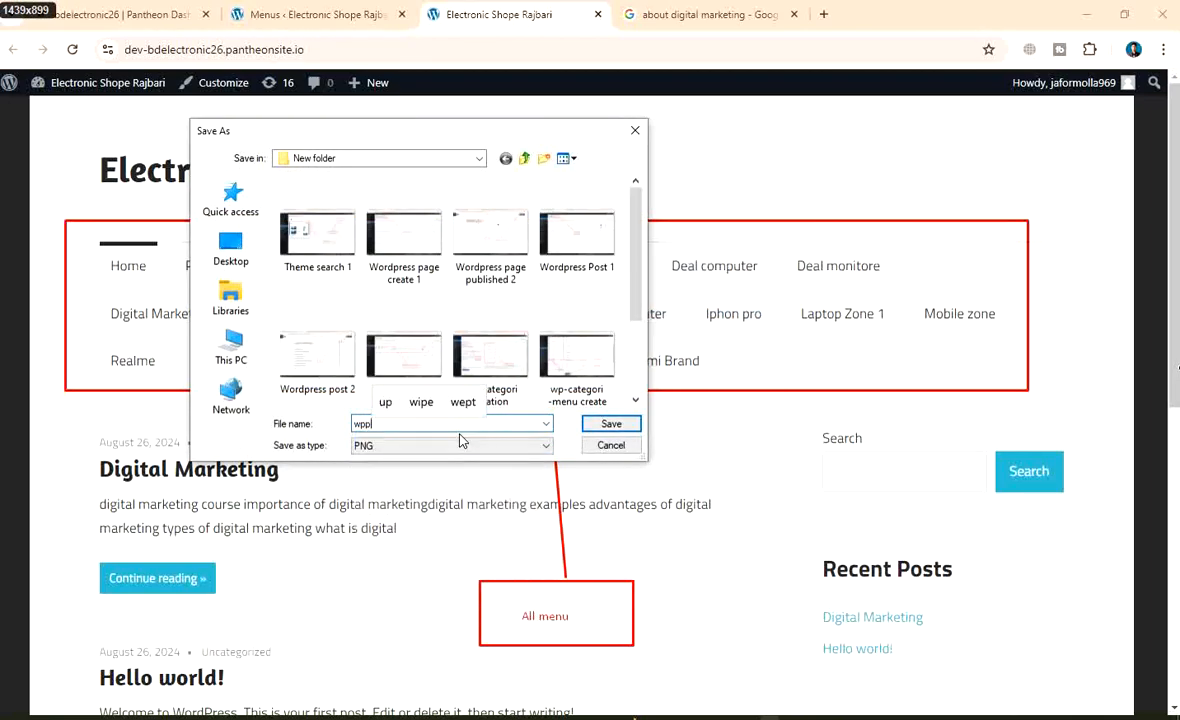
{"action": "key", "text": "BackSpace"}
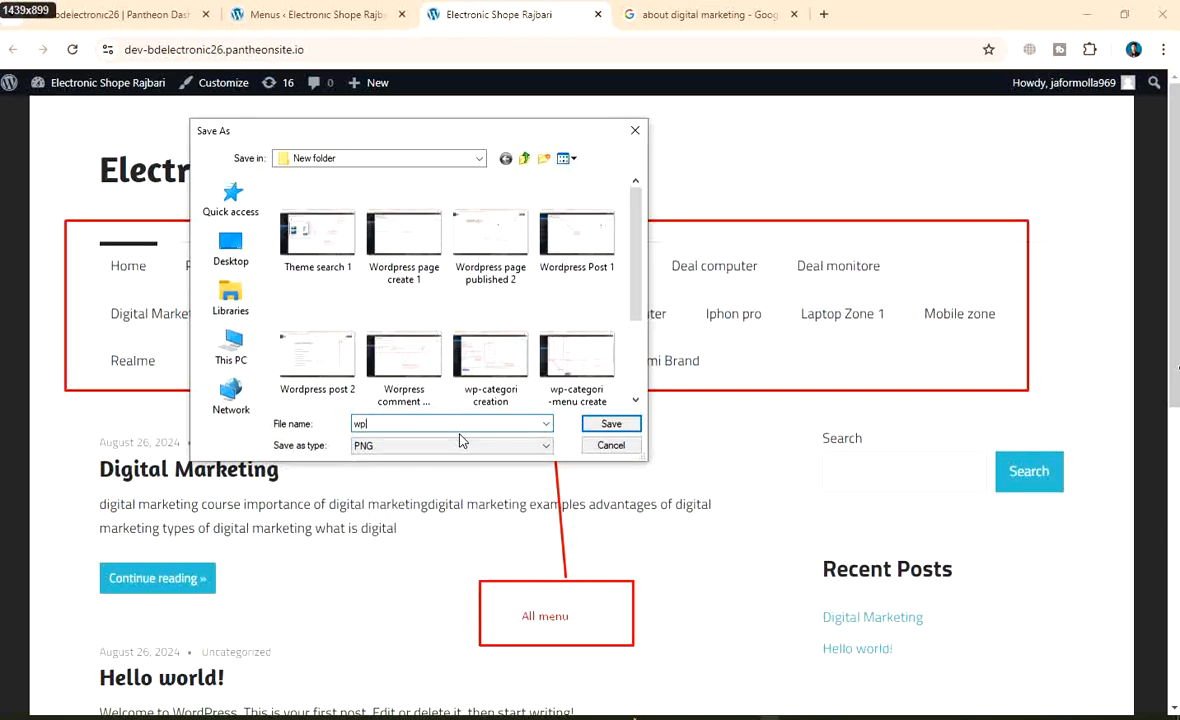
{"action": "type", "text": "-fron"}
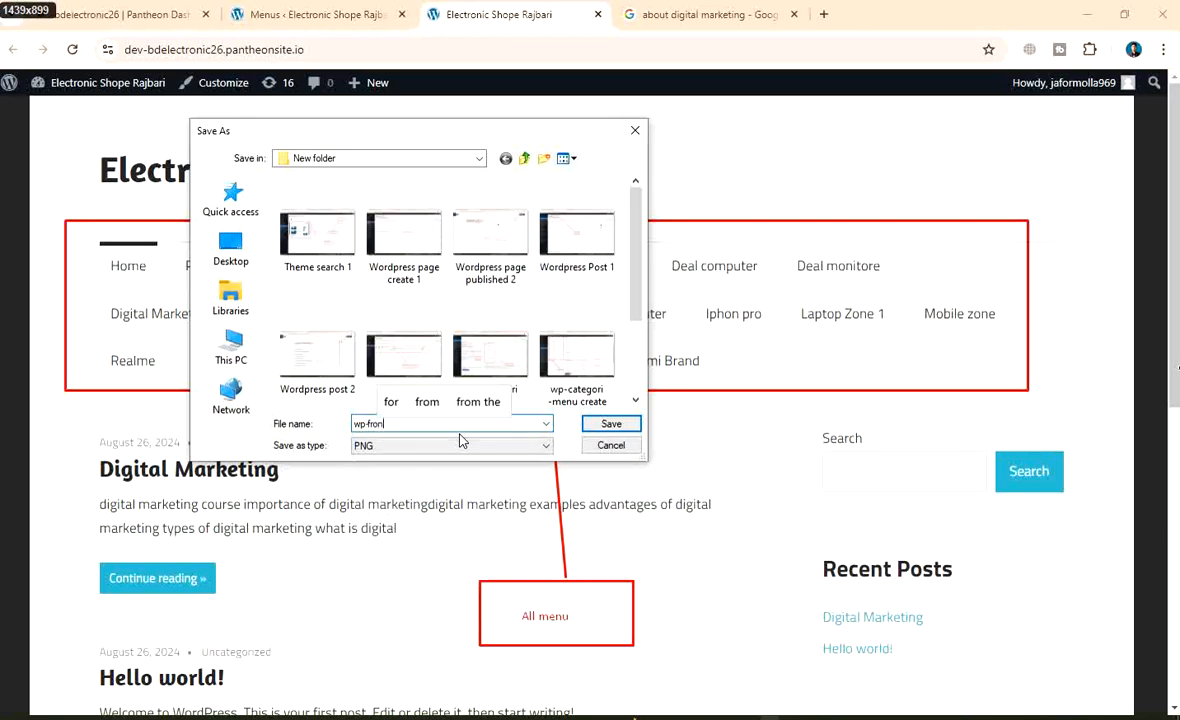
{"action": "type", "text": "t all me"}
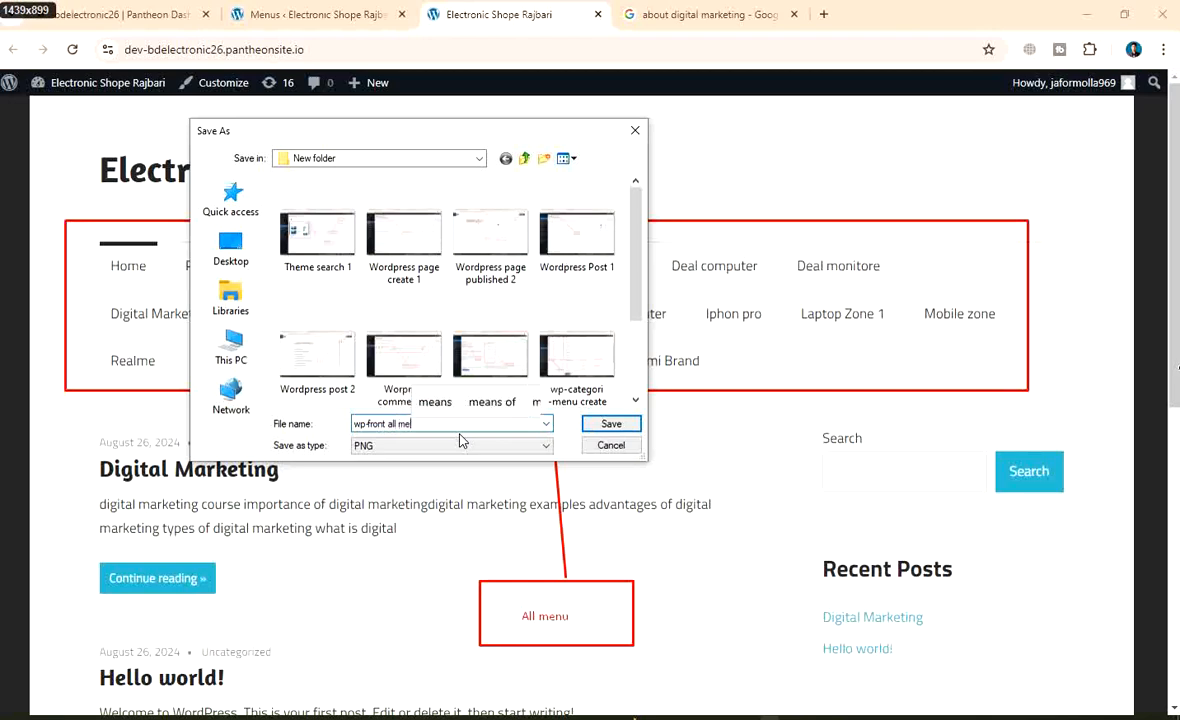
{"action": "type", "text": "nu"}
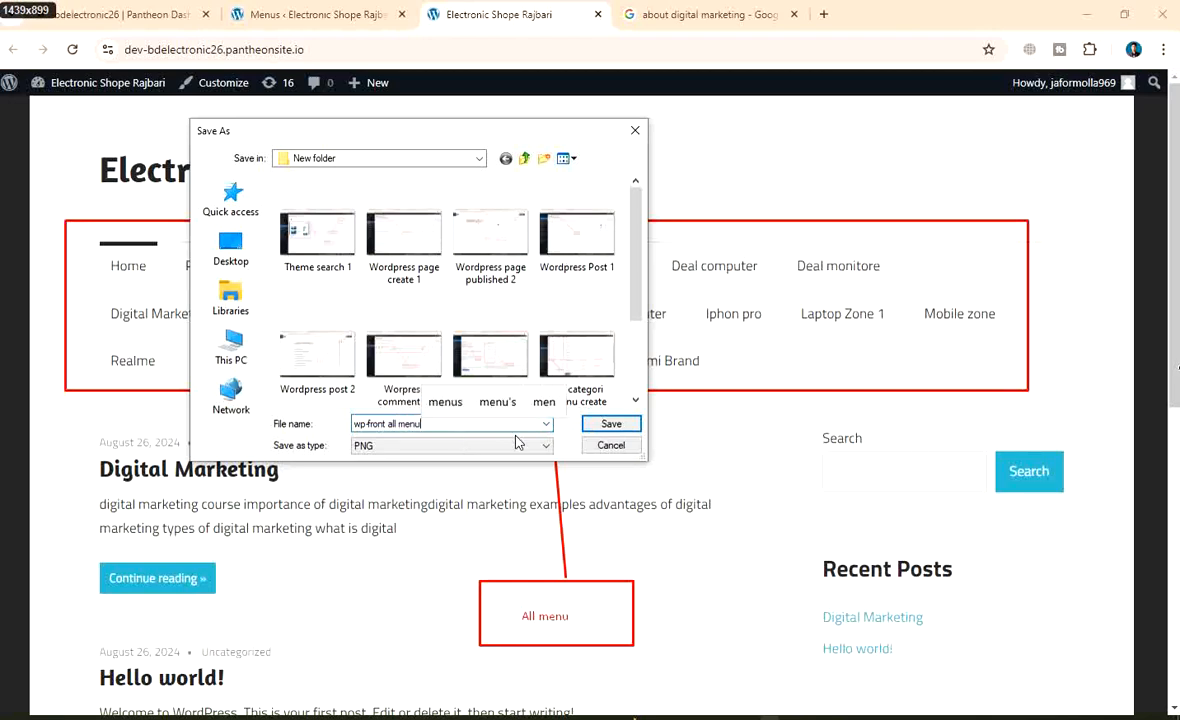
{"action": "scroll", "coordinate": [491, 306], "scroll_direction": "down", "scroll_amount": 2}
{"action": "left_click", "coordinate": [592, 428]}
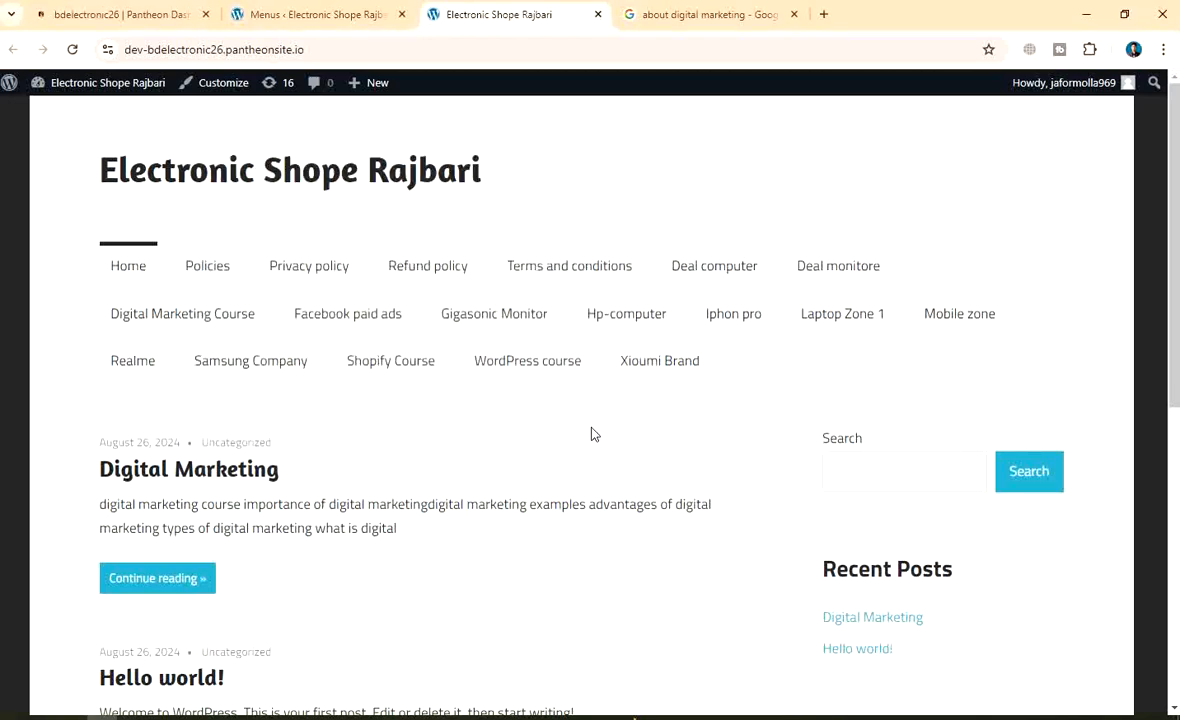
In the Main menu structure, drag Privacy policy and the next policy page under Policies as sub items
{"action": "left_click", "coordinate": [313, 16]}
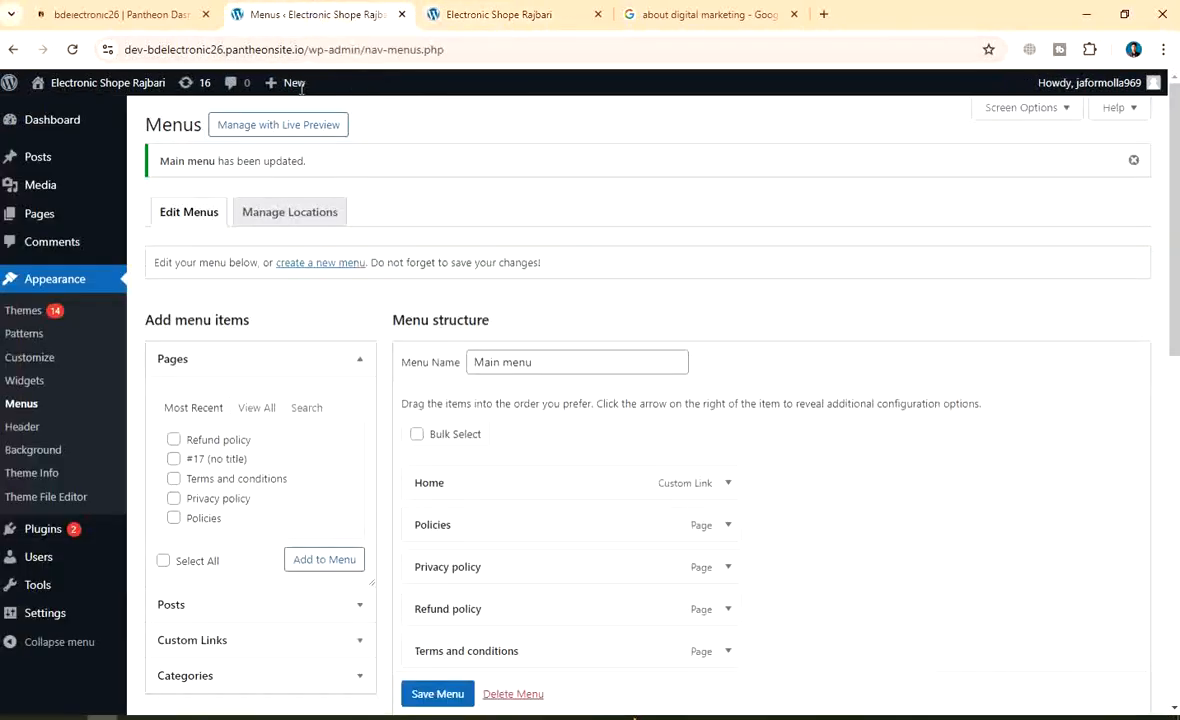
{"action": "scroll", "coordinate": [606, 413], "scroll_direction": "down", "scroll_amount": 2}
{"action": "scroll", "coordinate": [606, 402], "scroll_direction": "down", "scroll_amount": 4}
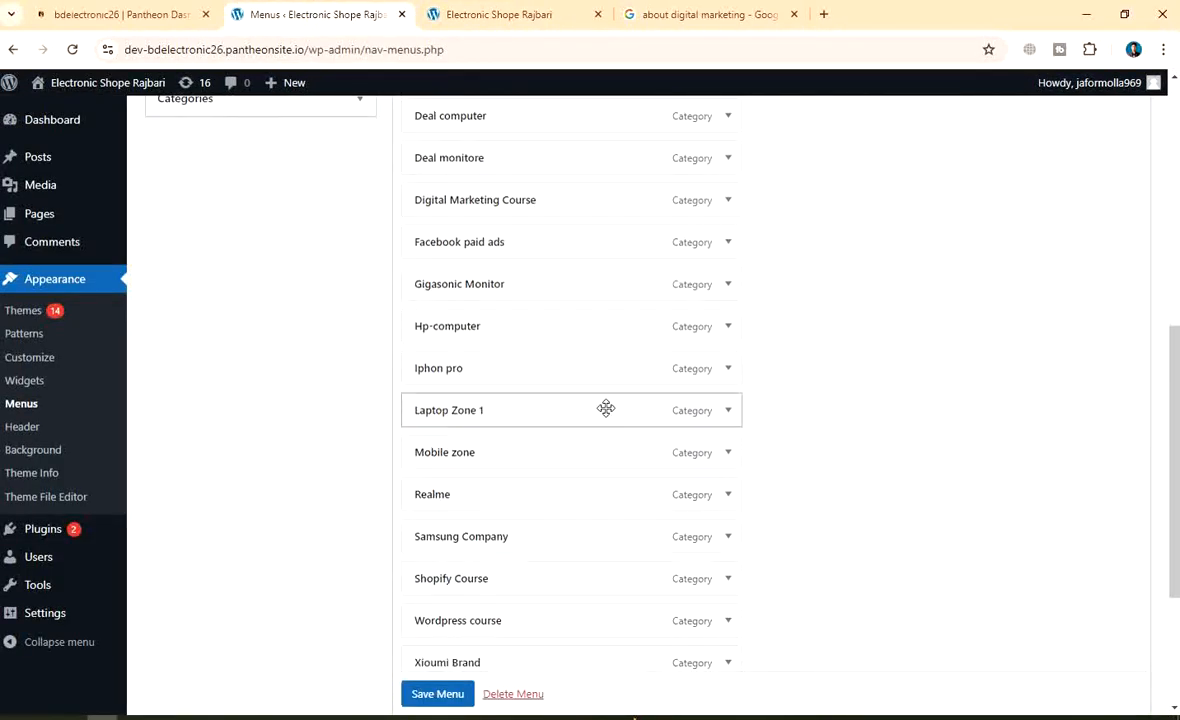
{"action": "scroll", "coordinate": [606, 408], "scroll_direction": "up", "scroll_amount": 6}
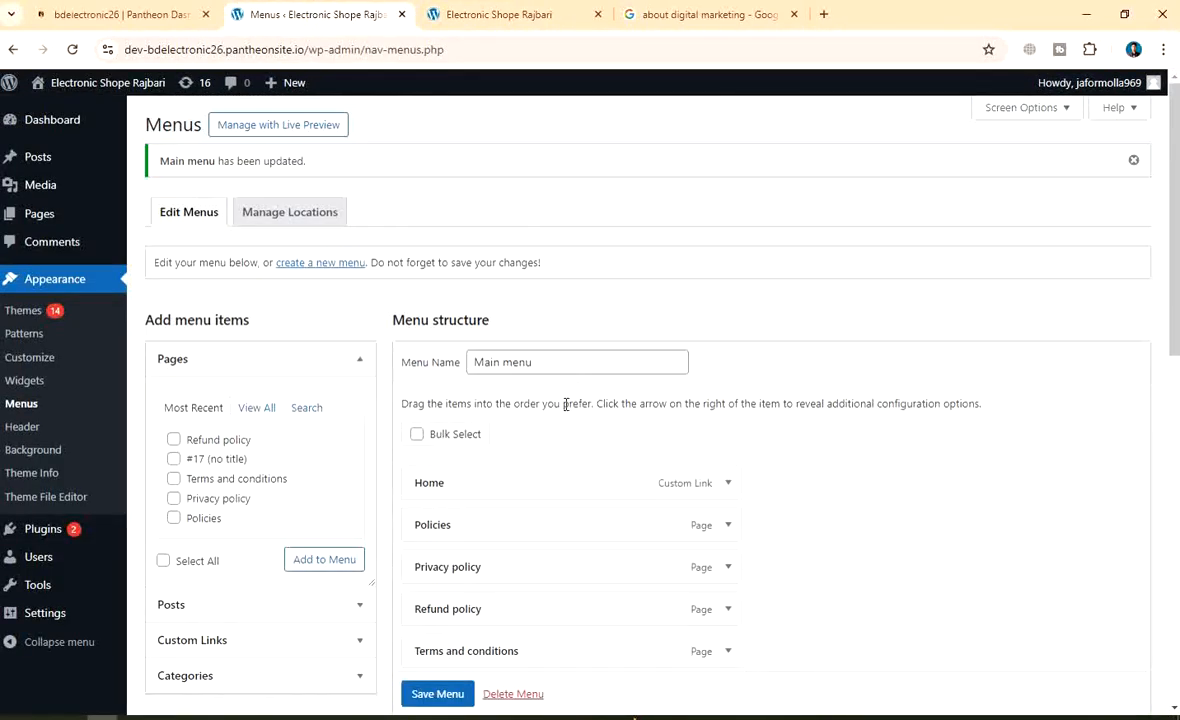
{"action": "scroll", "coordinate": [566, 403], "scroll_direction": "down", "scroll_amount": 2}
{"action": "scroll", "coordinate": [645, 358], "scroll_direction": "down", "scroll_amount": 4}
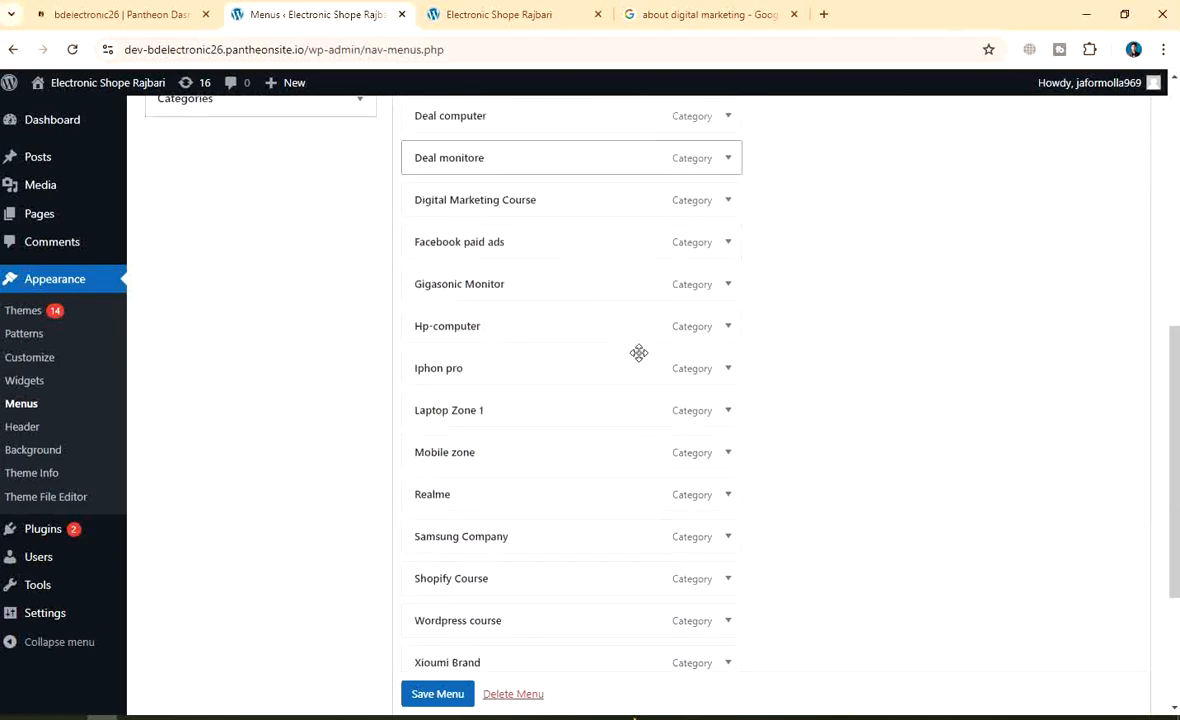
{"action": "scroll", "coordinate": [572, 374], "scroll_direction": "up", "scroll_amount": 2}
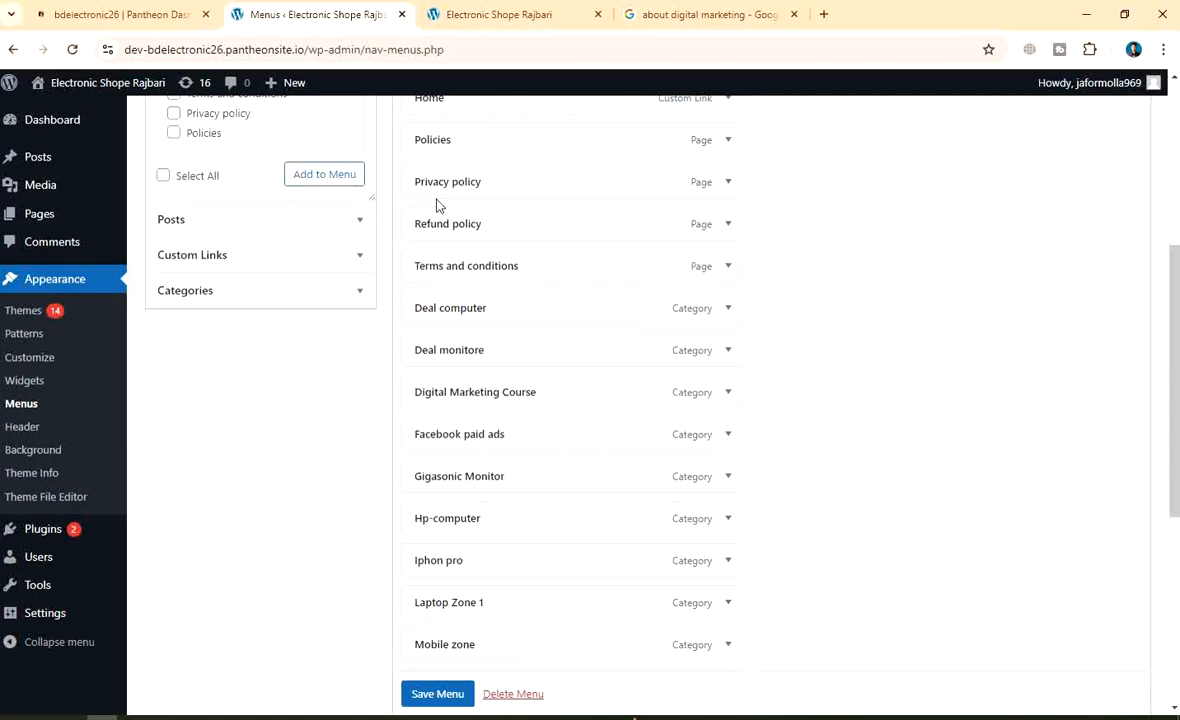
{"action": "left_click_drag", "start_coordinate": [456, 188], "coordinate": [520, 226]}
{"action": "left_click_drag", "start_coordinate": [495, 270], "coordinate": [803, 319]}
Scroll through the Main menu structure to check the nested policy pages and category items
{"action": "scroll", "coordinate": [625, 292], "scroll_direction": "up", "scroll_amount": 2}
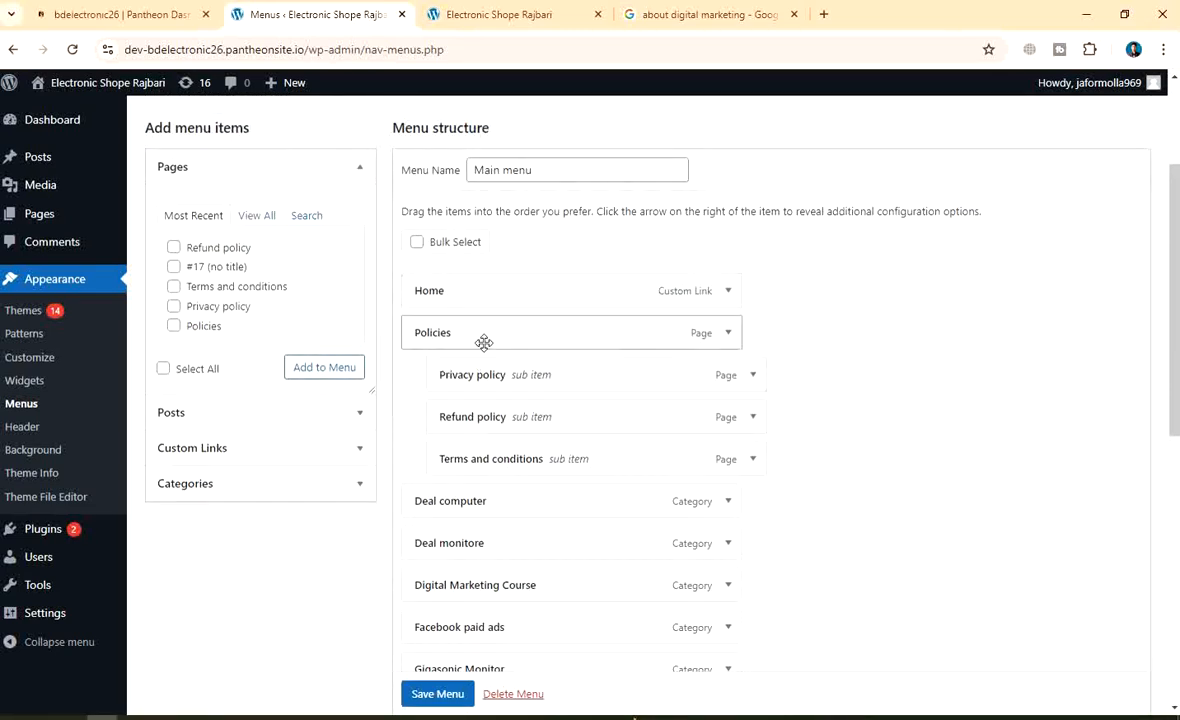
{"action": "scroll", "coordinate": [548, 363], "scroll_direction": "down", "scroll_amount": 2}
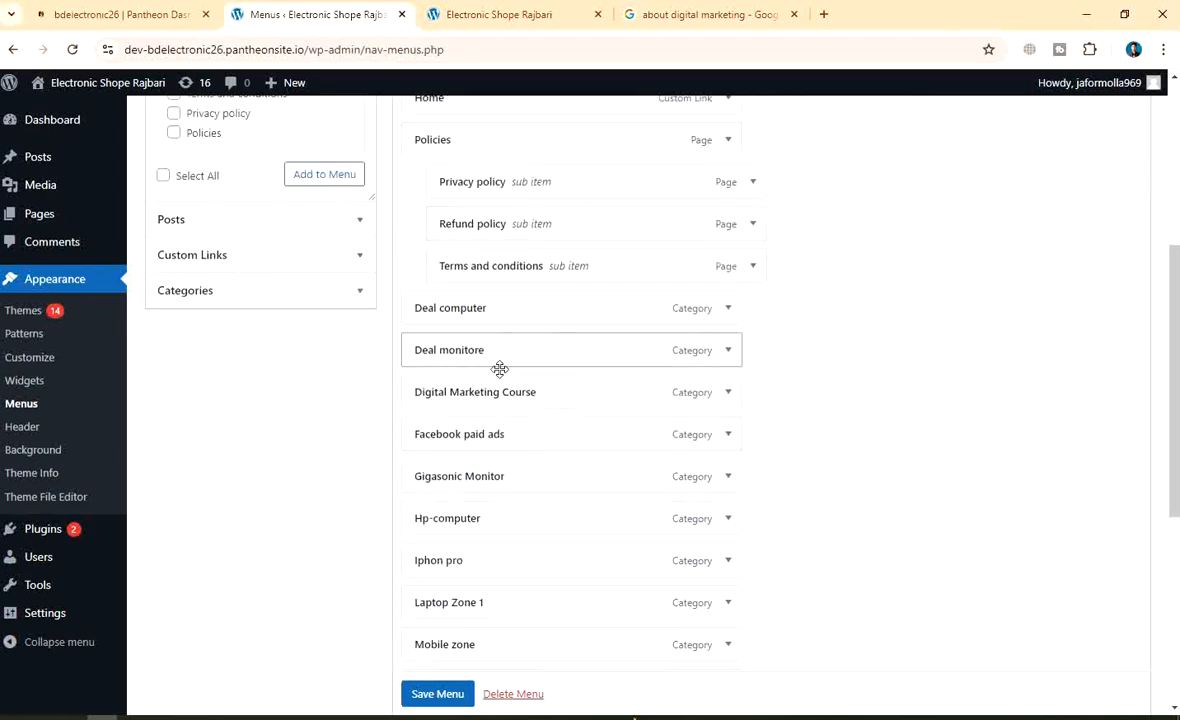
{"action": "scroll", "coordinate": [532, 520], "scroll_direction": "down", "scroll_amount": 2}
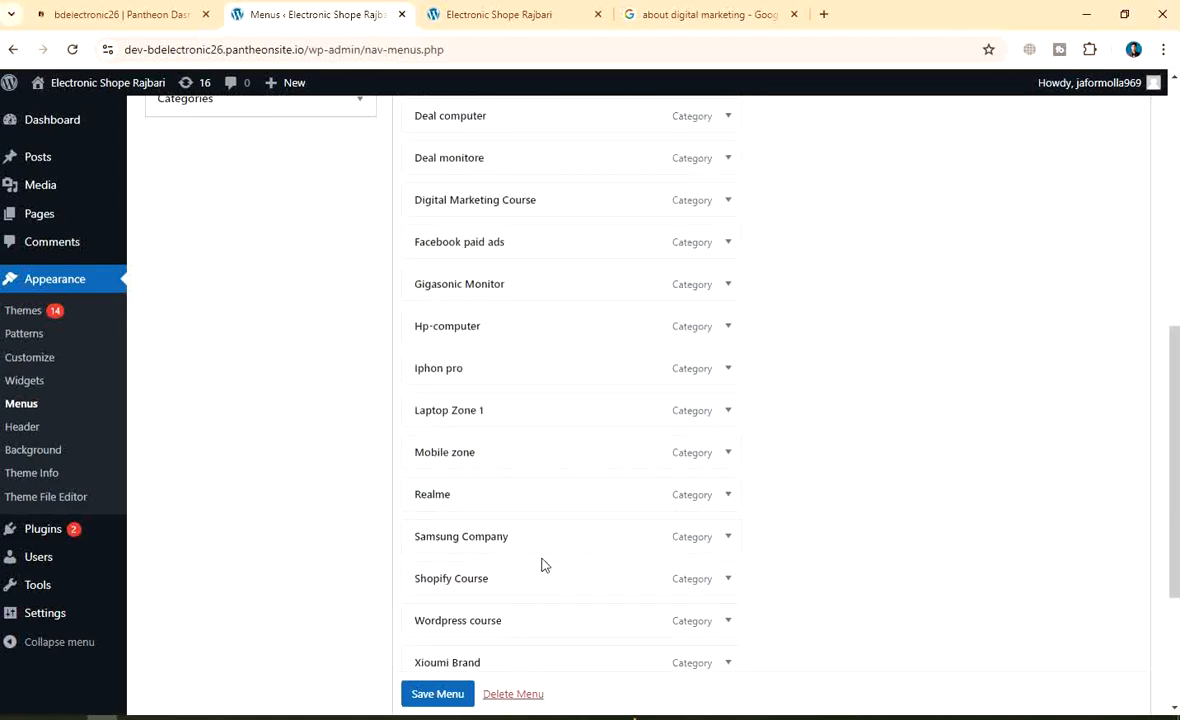
{"action": "scroll", "coordinate": [494, 583], "scroll_direction": "down", "scroll_amount": 2}
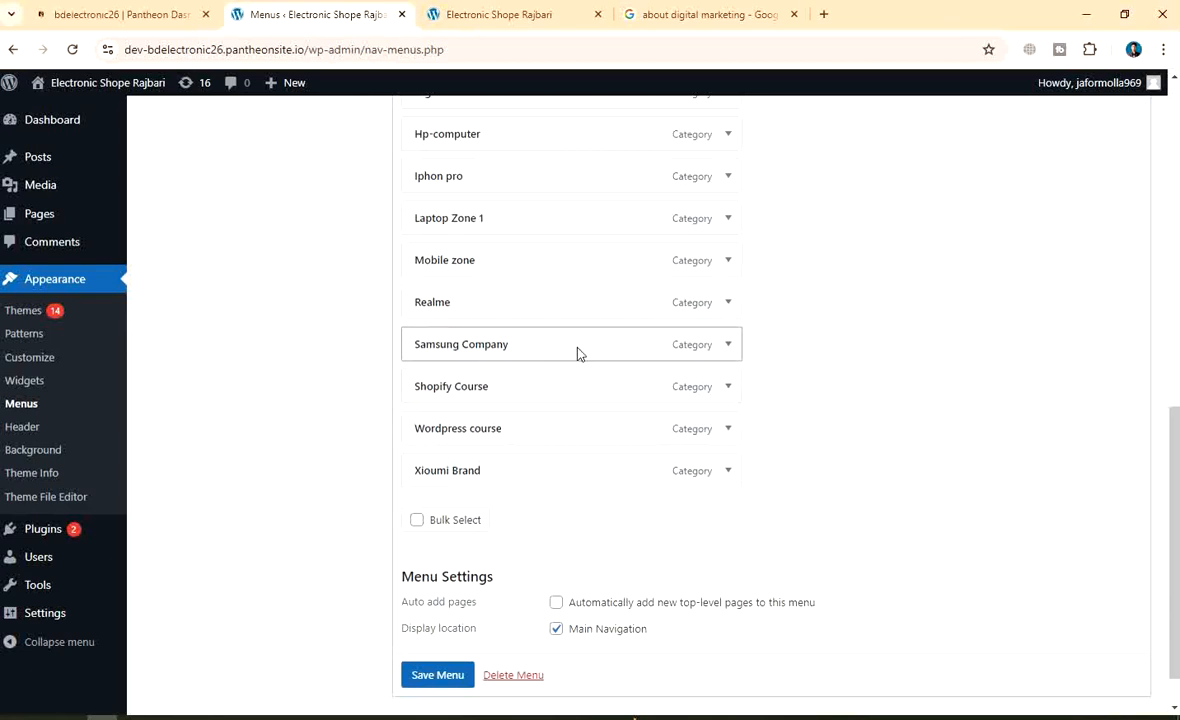
{"action": "scroll", "coordinate": [519, 268], "scroll_direction": "up", "scroll_amount": 4}
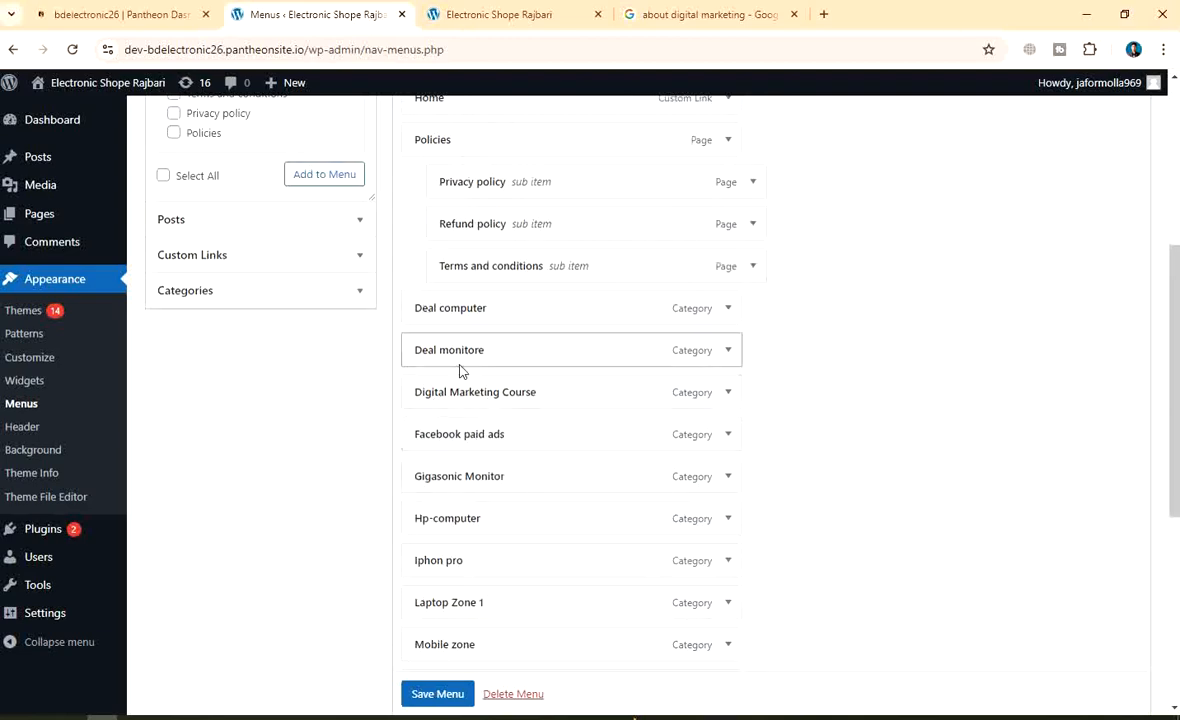
{"action": "scroll", "coordinate": [519, 310], "scroll_direction": "up", "scroll_amount": 4}
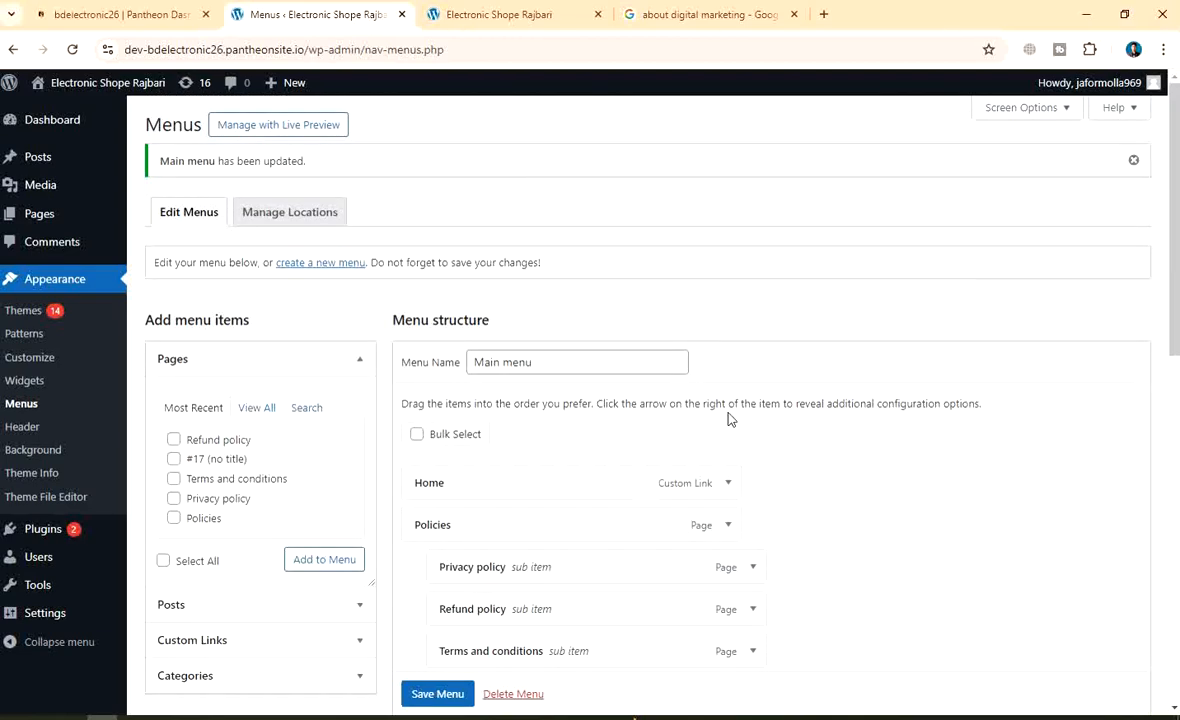
{"action": "scroll", "coordinate": [800, 390], "scroll_direction": "down", "scroll_amount": 4}
{"action": "scroll", "coordinate": [753, 374], "scroll_direction": "up", "scroll_amount": 3}
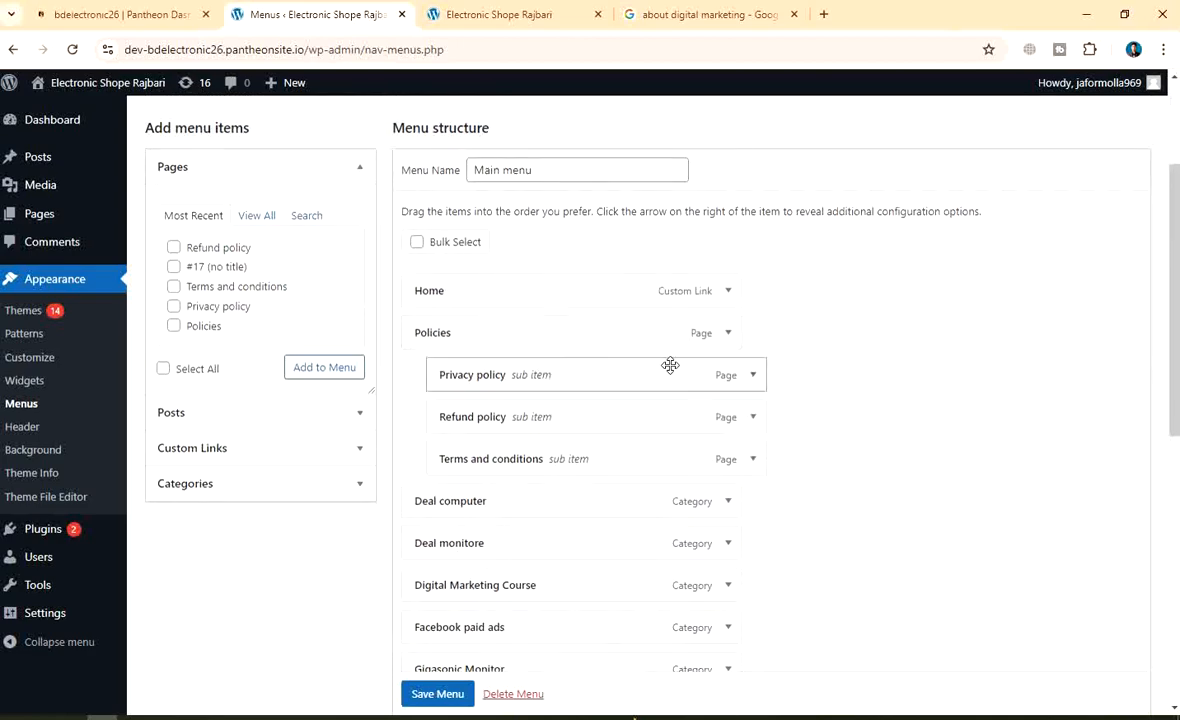
Move Laptop Zone 1 up and nest Deal computer, Hp-computer and Gigasonic Monitor under it
{"action": "scroll", "coordinate": [669, 363], "scroll_direction": "down", "scroll_amount": 3}
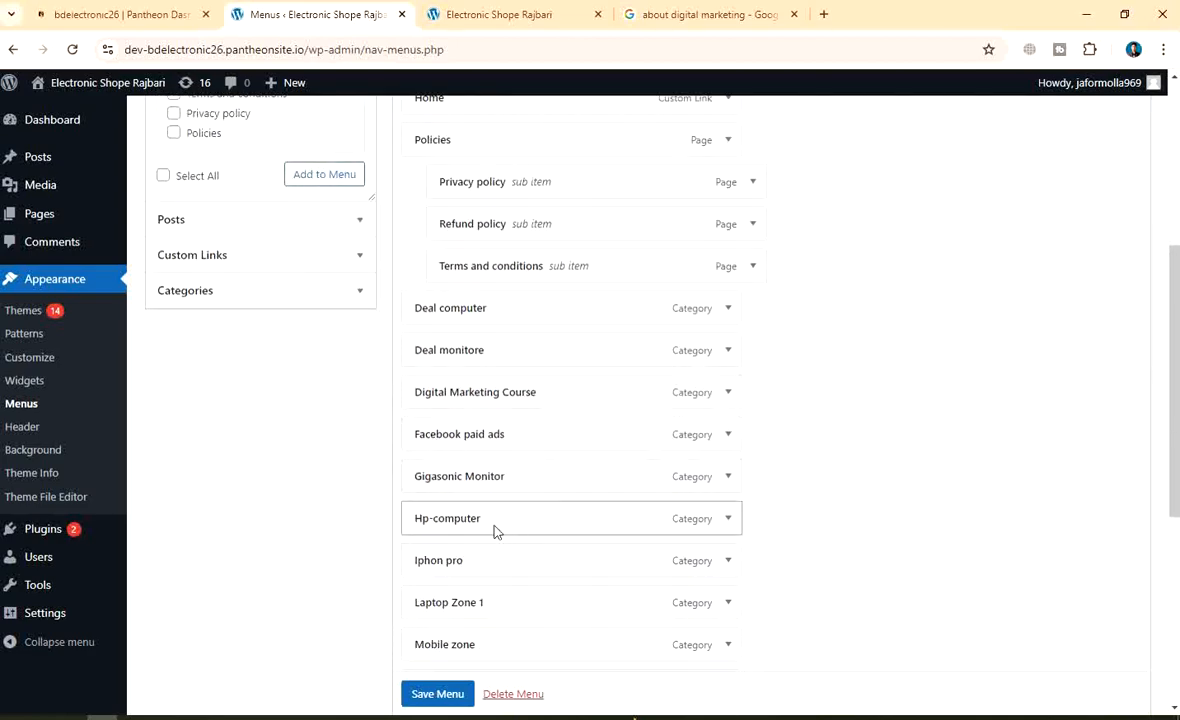
{"action": "left_click_drag", "start_coordinate": [490, 603], "coordinate": [498, 314]}
{"action": "left_click_drag", "start_coordinate": [458, 360], "coordinate": [514, 401]}
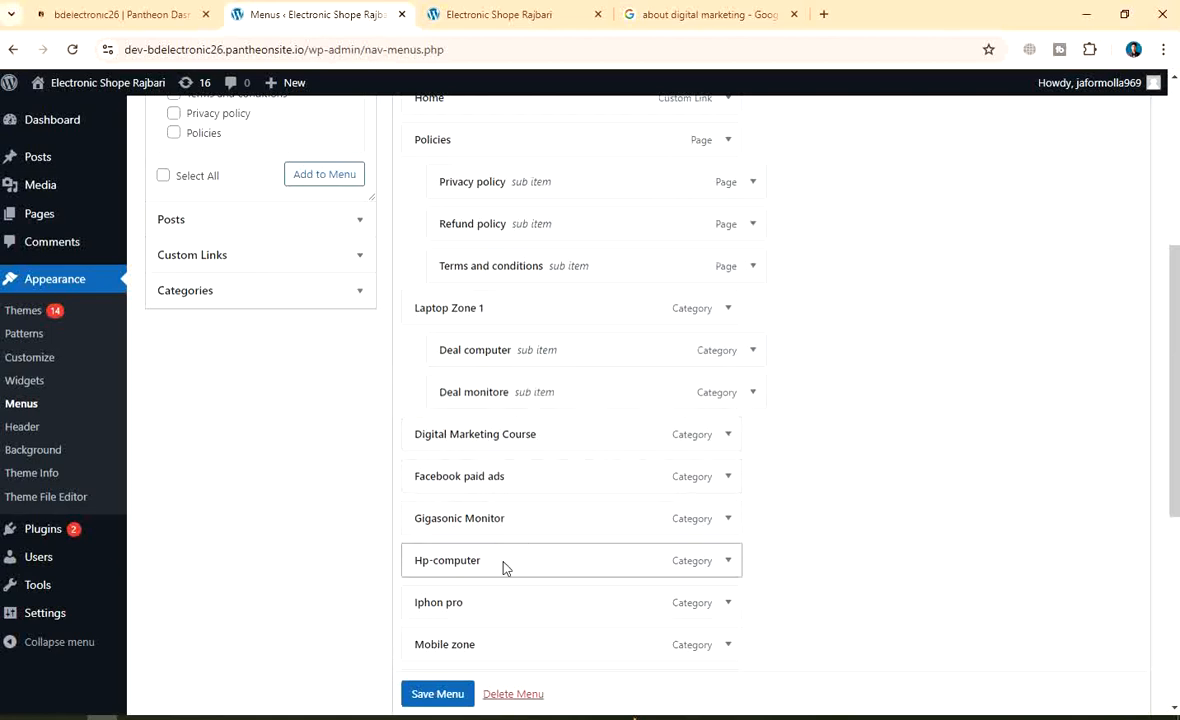
{"action": "left_click_drag", "start_coordinate": [498, 566], "coordinate": [522, 346]}
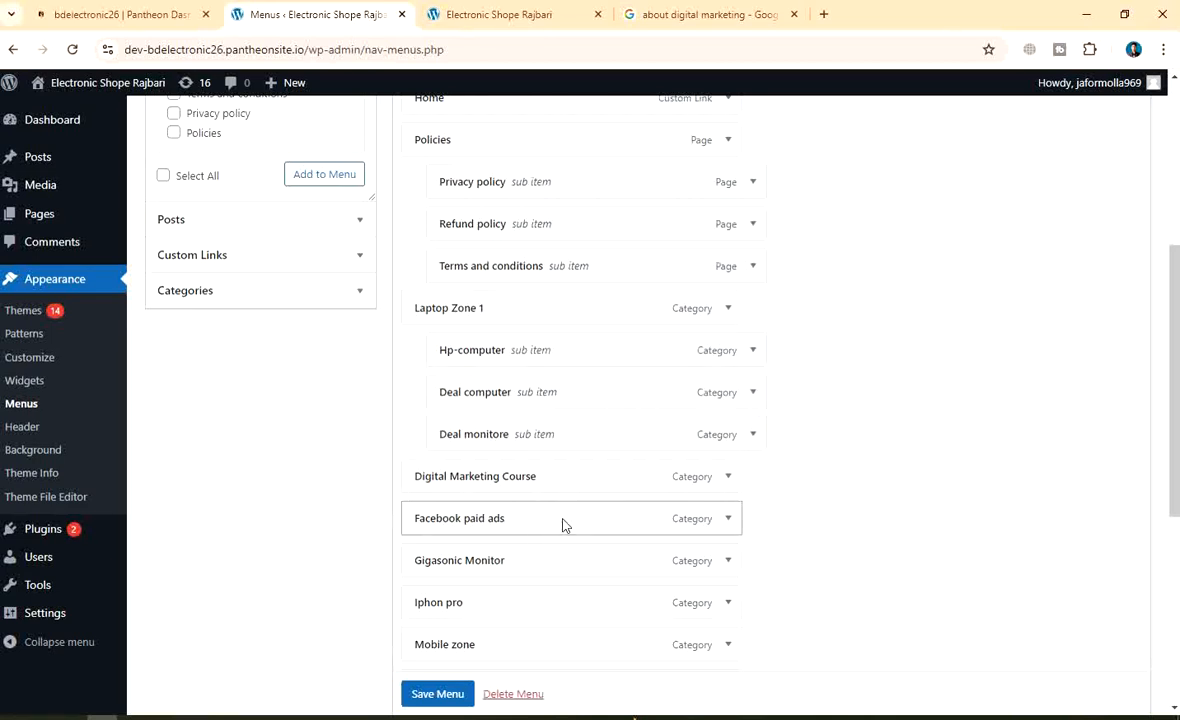
{"action": "scroll", "coordinate": [562, 525], "scroll_direction": "down", "scroll_amount": 2}
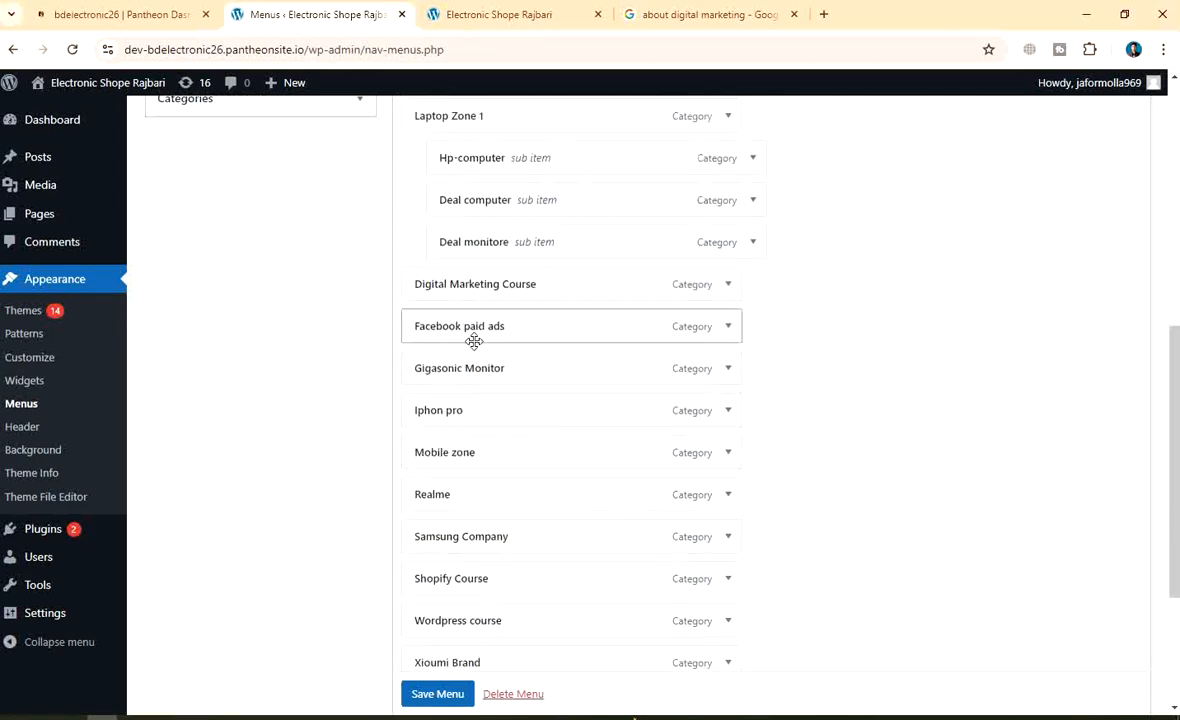
{"action": "left_click_drag", "start_coordinate": [518, 376], "coordinate": [548, 256]}
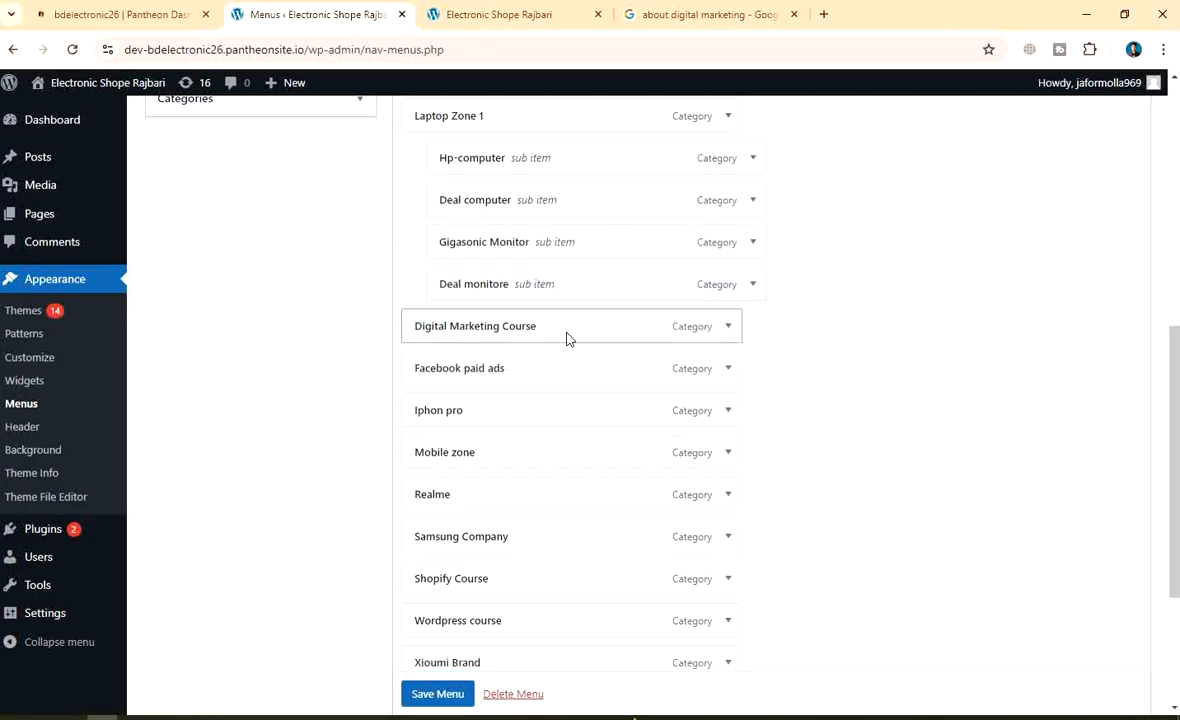
Move Mobile zone up to sit below Laptop Zone 1's group
{"action": "scroll", "coordinate": [566, 336], "scroll_direction": "up", "scroll_amount": 2}
{"action": "scroll", "coordinate": [566, 337], "scroll_direction": "down", "scroll_amount": 2}
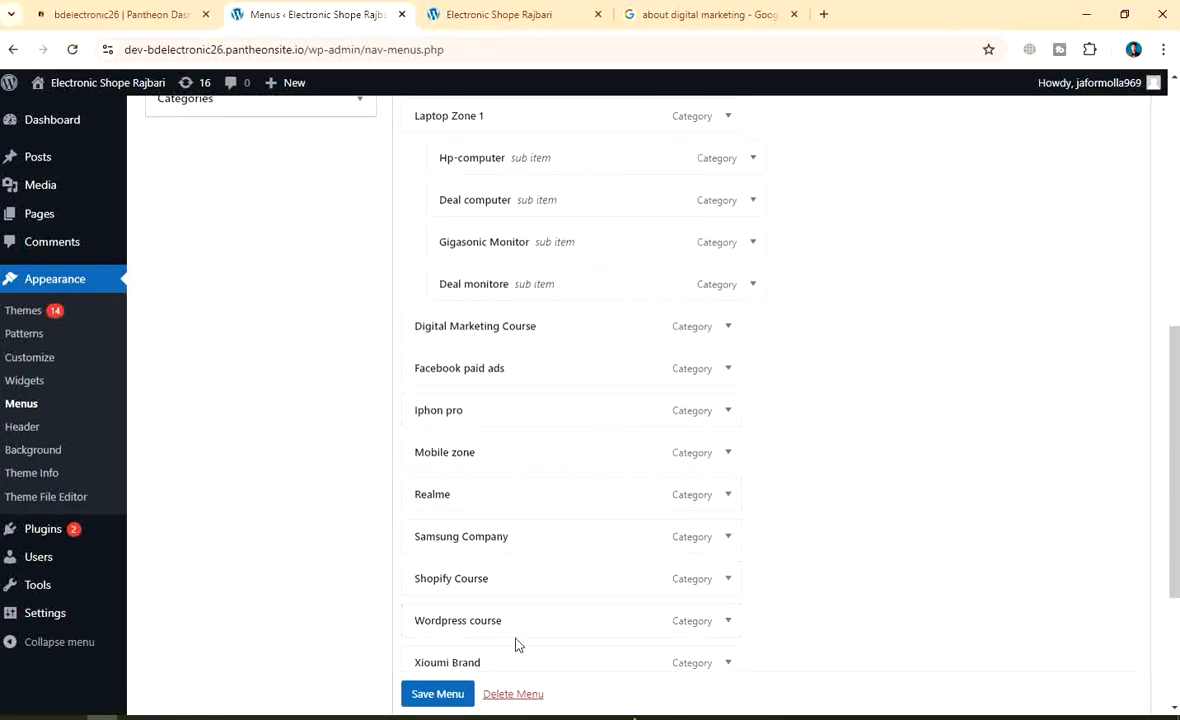
{"action": "scroll", "coordinate": [530, 600], "scroll_direction": "down", "scroll_amount": 2}
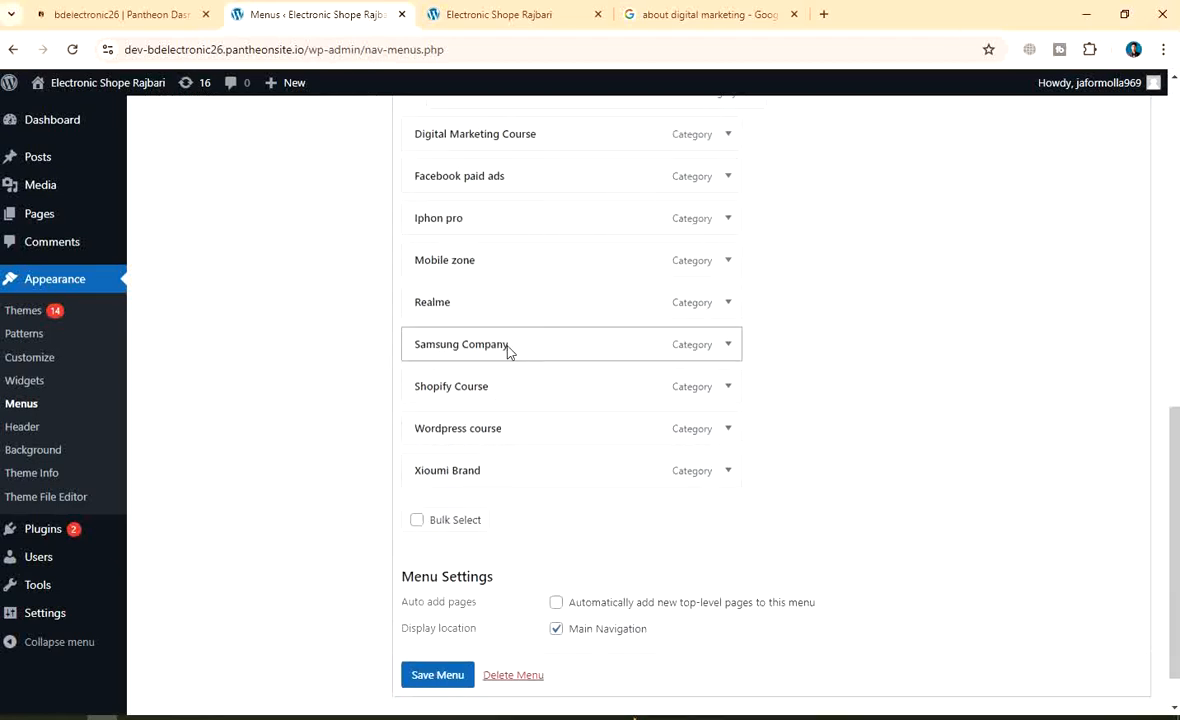
{"action": "scroll", "coordinate": [512, 332], "scroll_direction": "up", "scroll_amount": 2}
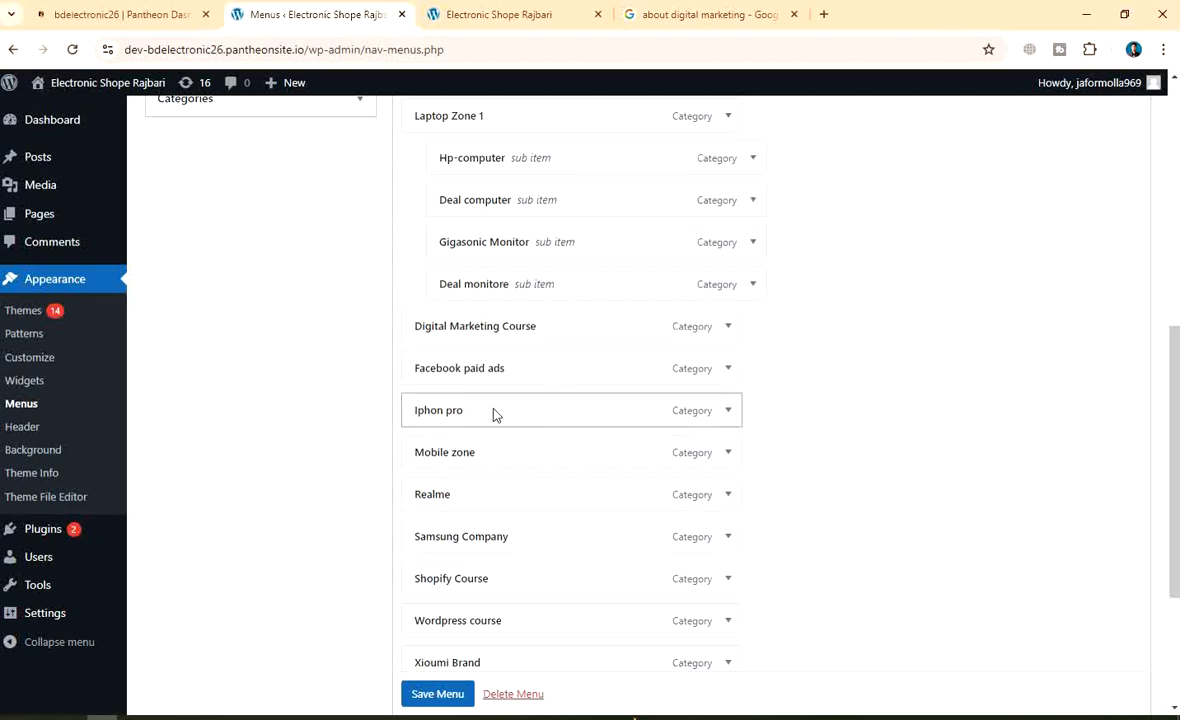
{"action": "scroll", "coordinate": [540, 382], "scroll_direction": "down", "scroll_amount": 2}
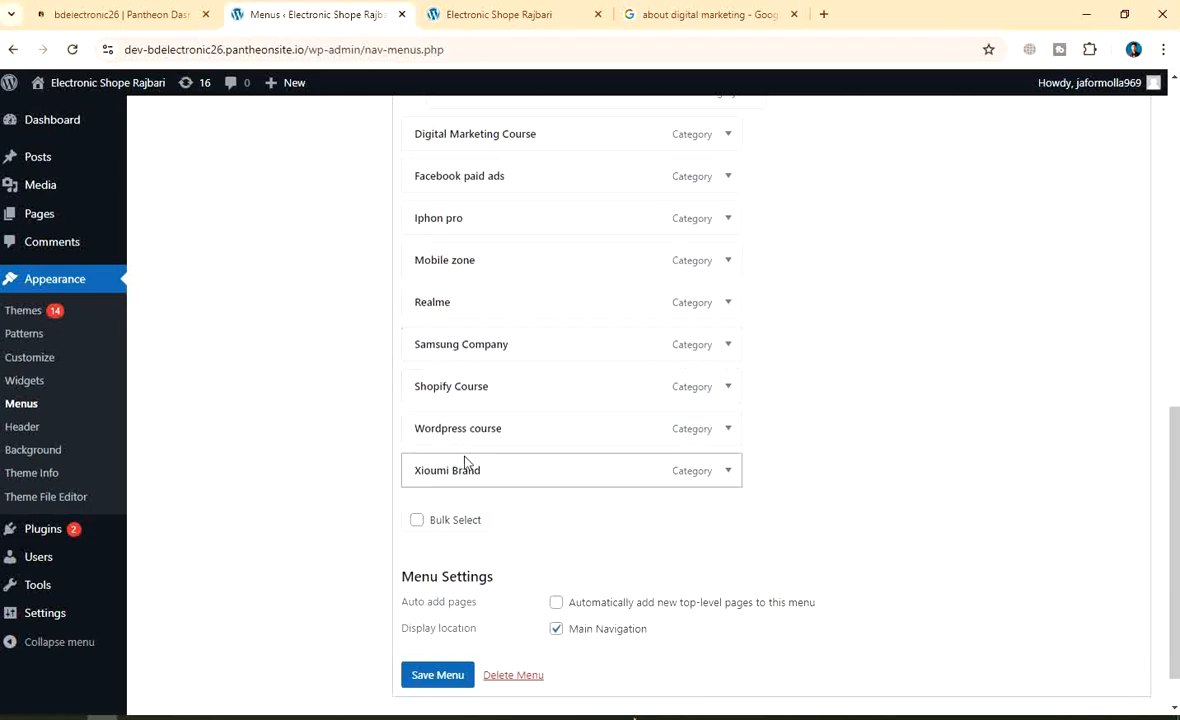
{"action": "left_click_drag", "start_coordinate": [500, 268], "coordinate": [497, 148]}
Nest Samsung Company and Realme as sub items under Mobile zone
{"action": "scroll", "coordinate": [543, 232], "scroll_direction": "up", "scroll_amount": 3}
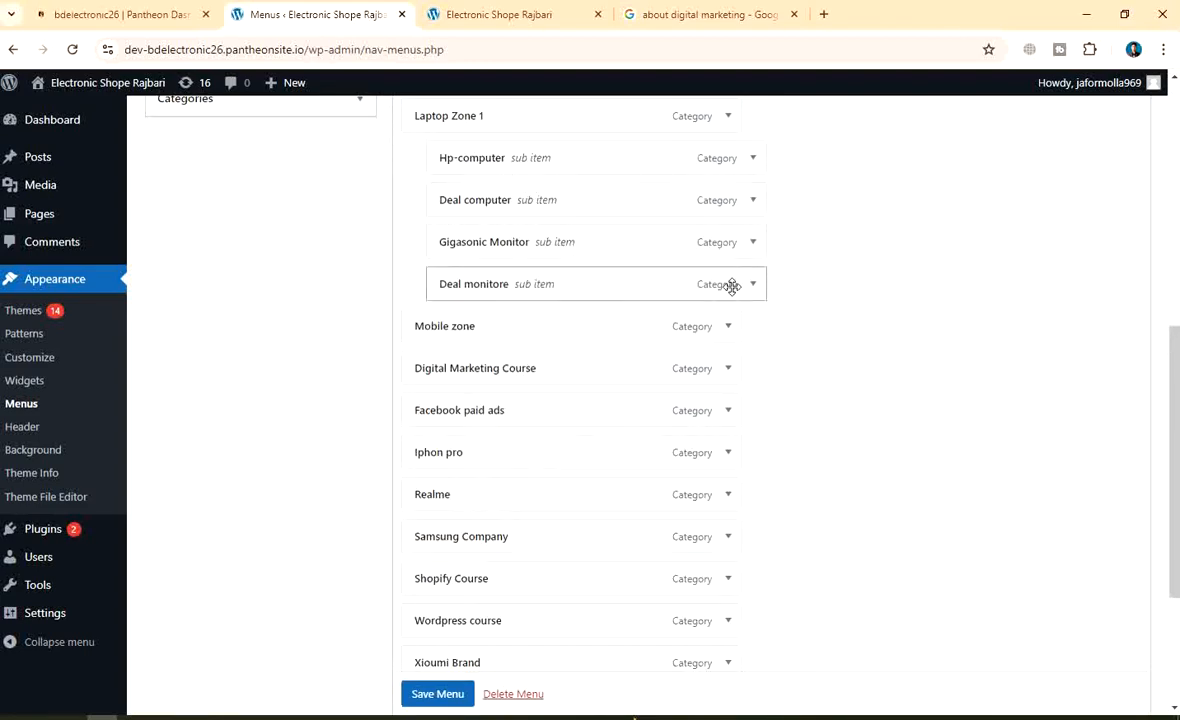
{"action": "scroll", "coordinate": [625, 341], "scroll_direction": "up", "scroll_amount": 2}
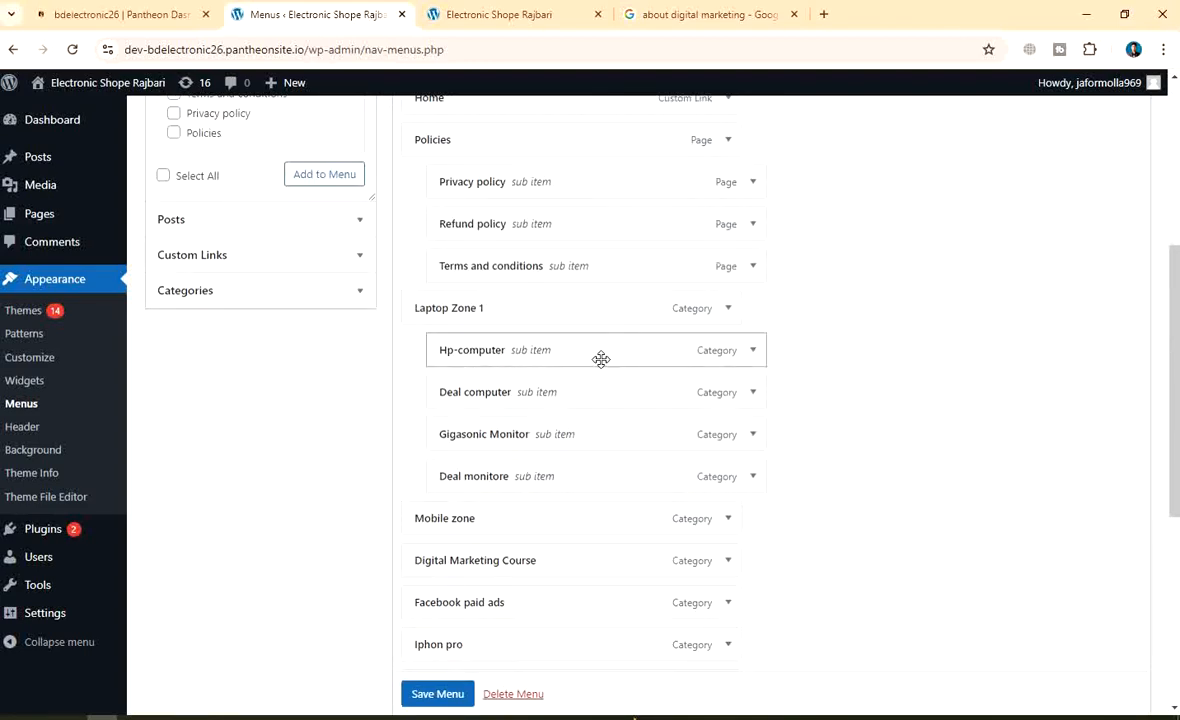
{"action": "scroll", "coordinate": [525, 312], "scroll_direction": "up", "scroll_amount": 2}
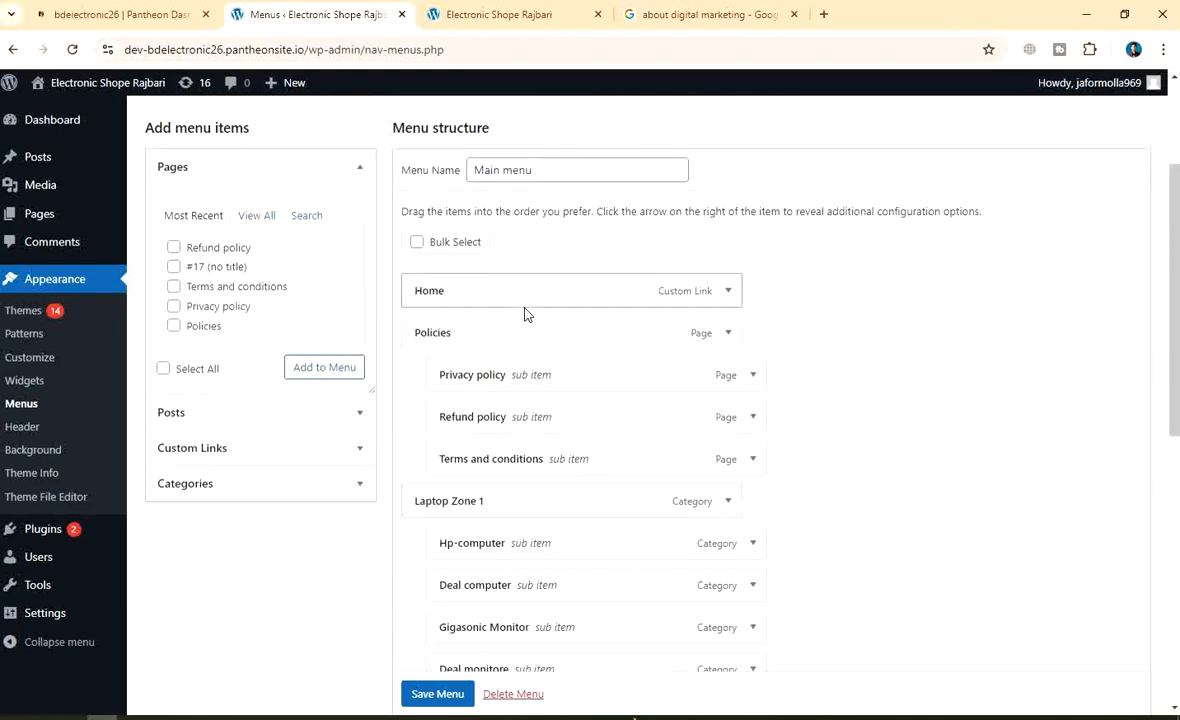
{"action": "scroll", "coordinate": [524, 310], "scroll_direction": "down", "scroll_amount": 2}
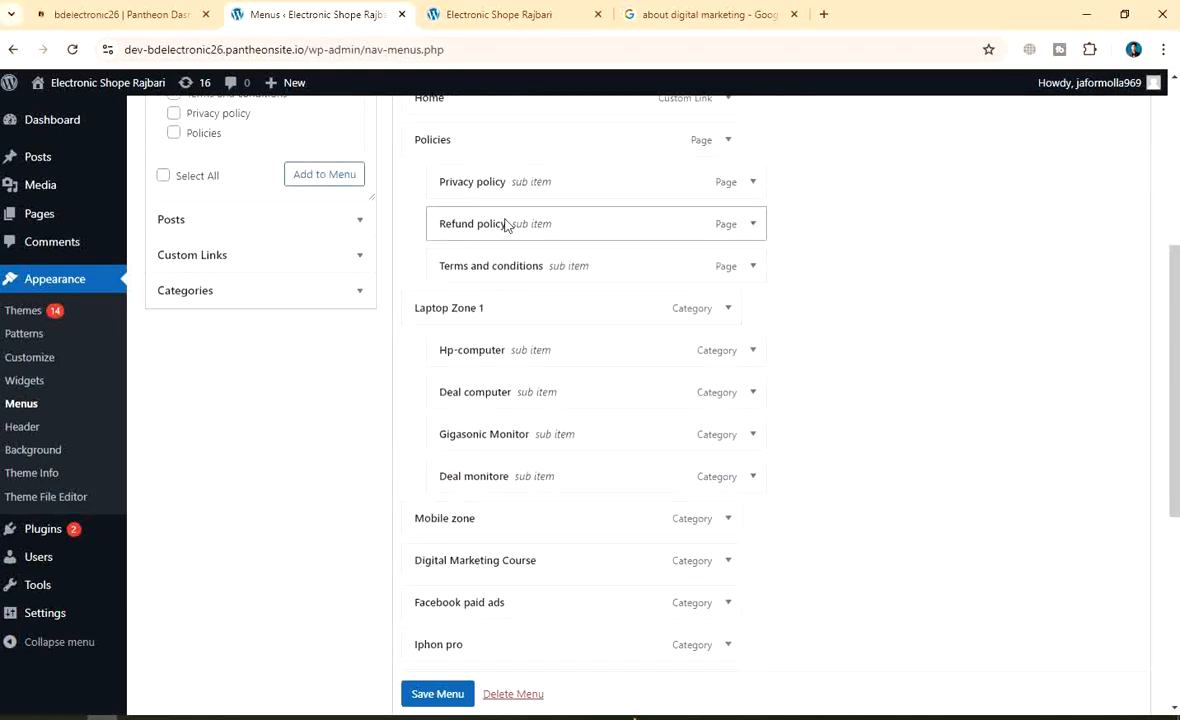
{"action": "scroll", "coordinate": [508, 226], "scroll_direction": "up", "scroll_amount": 2}
{"action": "scroll", "coordinate": [508, 226], "scroll_direction": "down", "scroll_amount": 2}
{"action": "scroll", "coordinate": [630, 405], "scroll_direction": "down", "scroll_amount": 2}
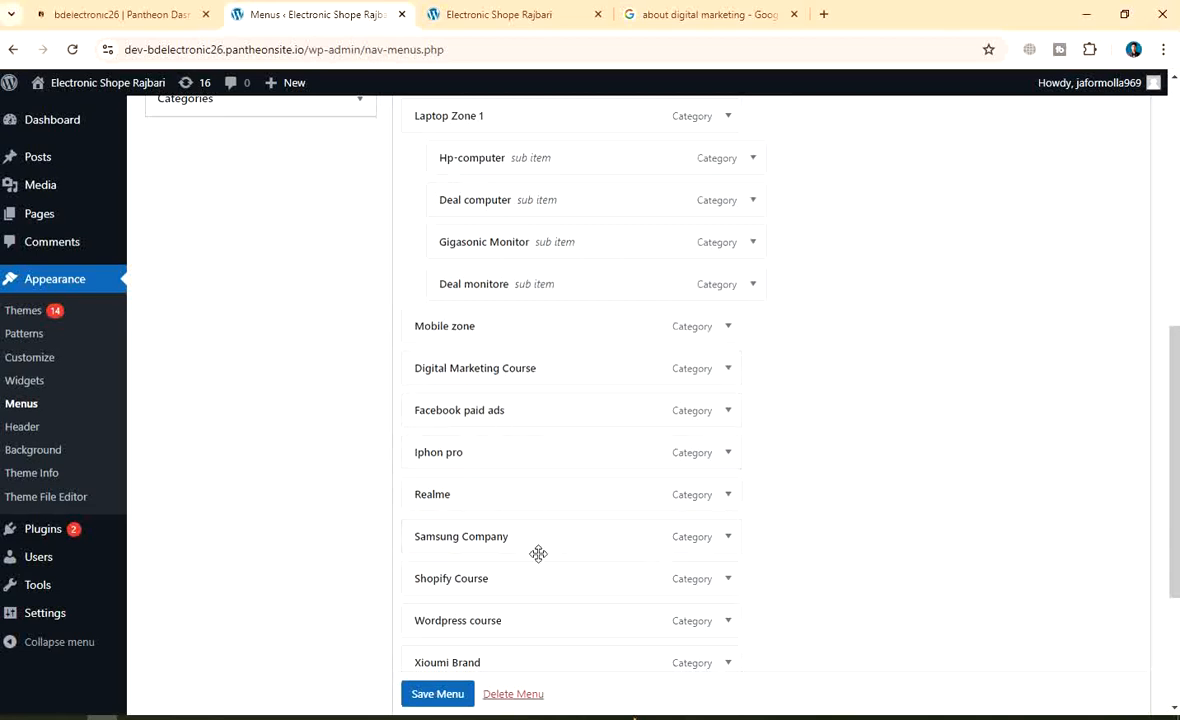
{"action": "left_click_drag", "start_coordinate": [527, 546], "coordinate": [565, 369]}
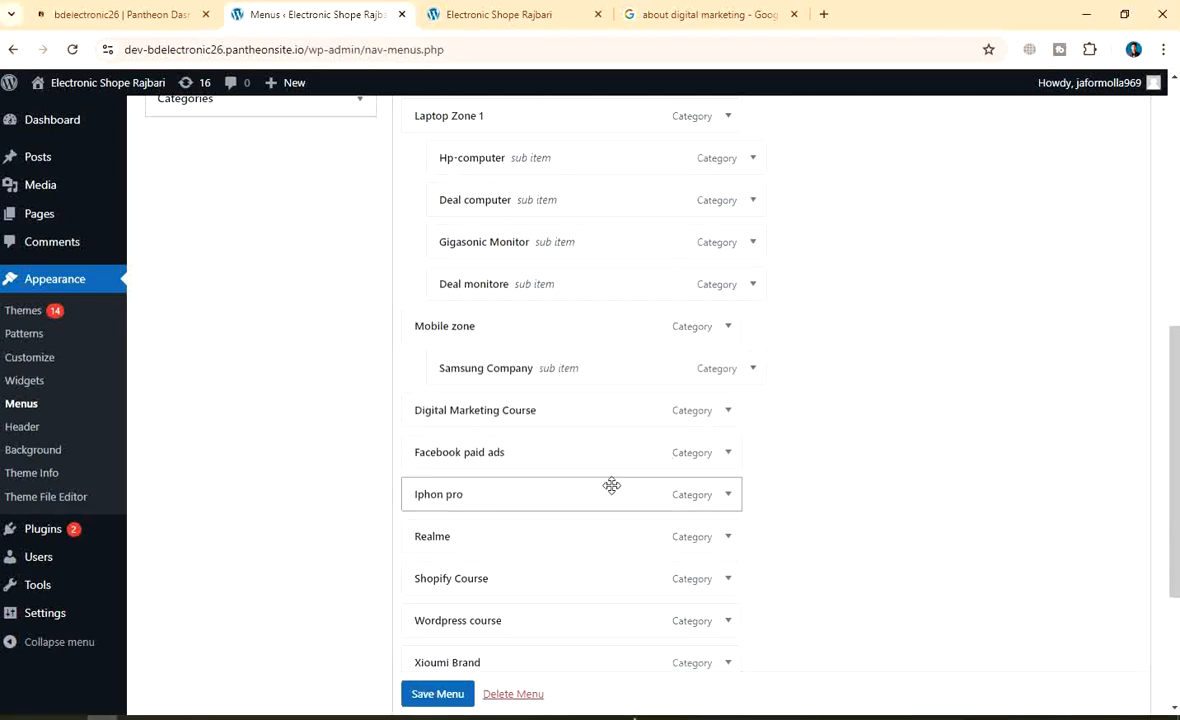
{"action": "left_click_drag", "start_coordinate": [497, 542], "coordinate": [522, 414]}
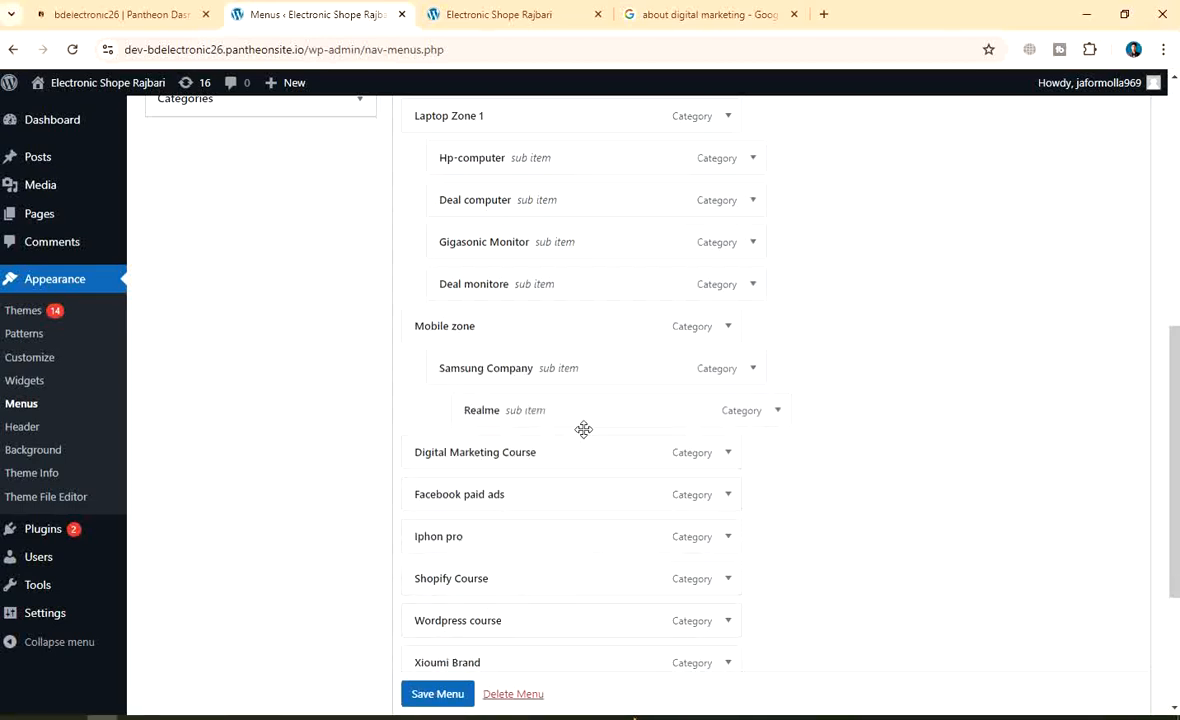
{"action": "left_click_drag", "start_coordinate": [593, 417], "coordinate": [570, 413]}
Nest Xioumi Brand and Iphon pro under Mobile zone, and Wordpress course under Shopify Course
{"action": "scroll", "coordinate": [800, 385], "scroll_direction": "down", "scroll_amount": 2}
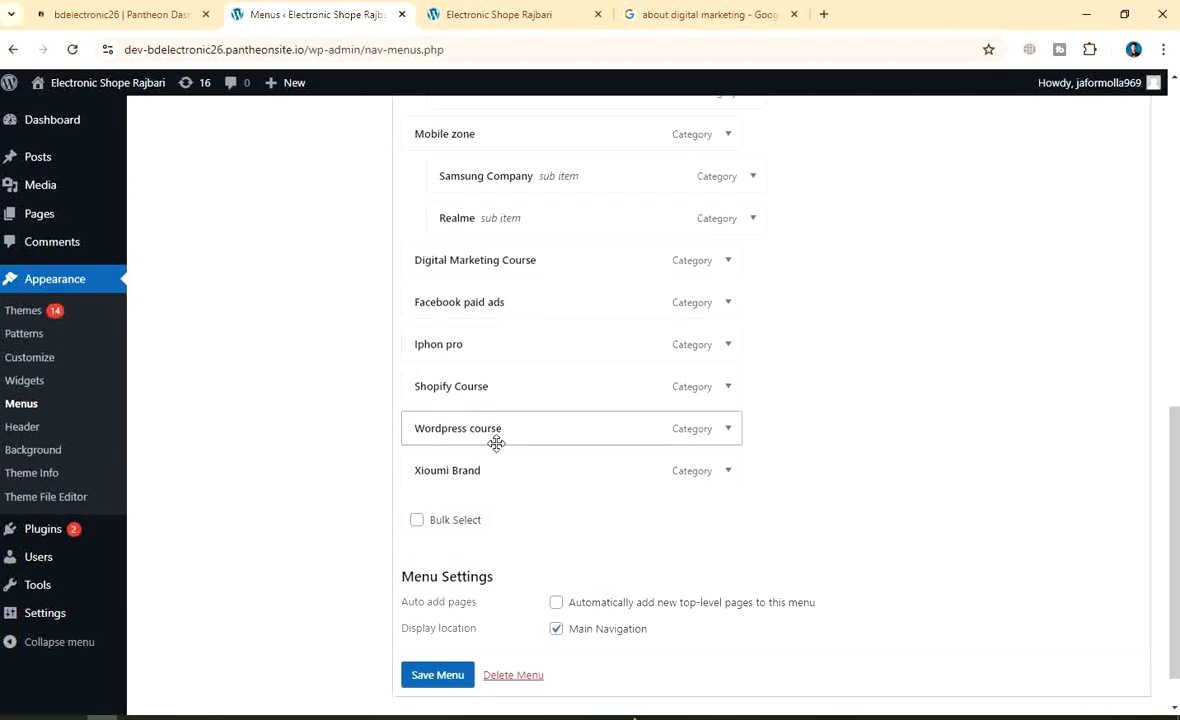
{"action": "left_click_drag", "start_coordinate": [485, 477], "coordinate": [508, 222]}
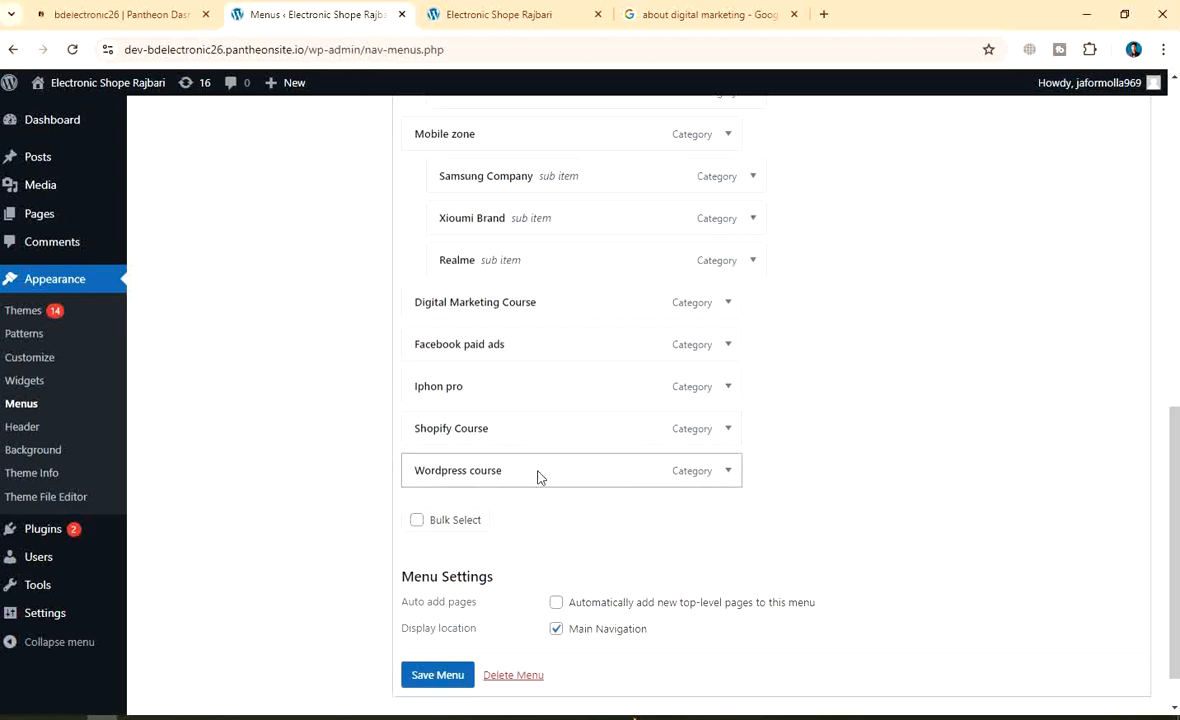
{"action": "left_click_drag", "start_coordinate": [538, 477], "coordinate": [575, 466]}
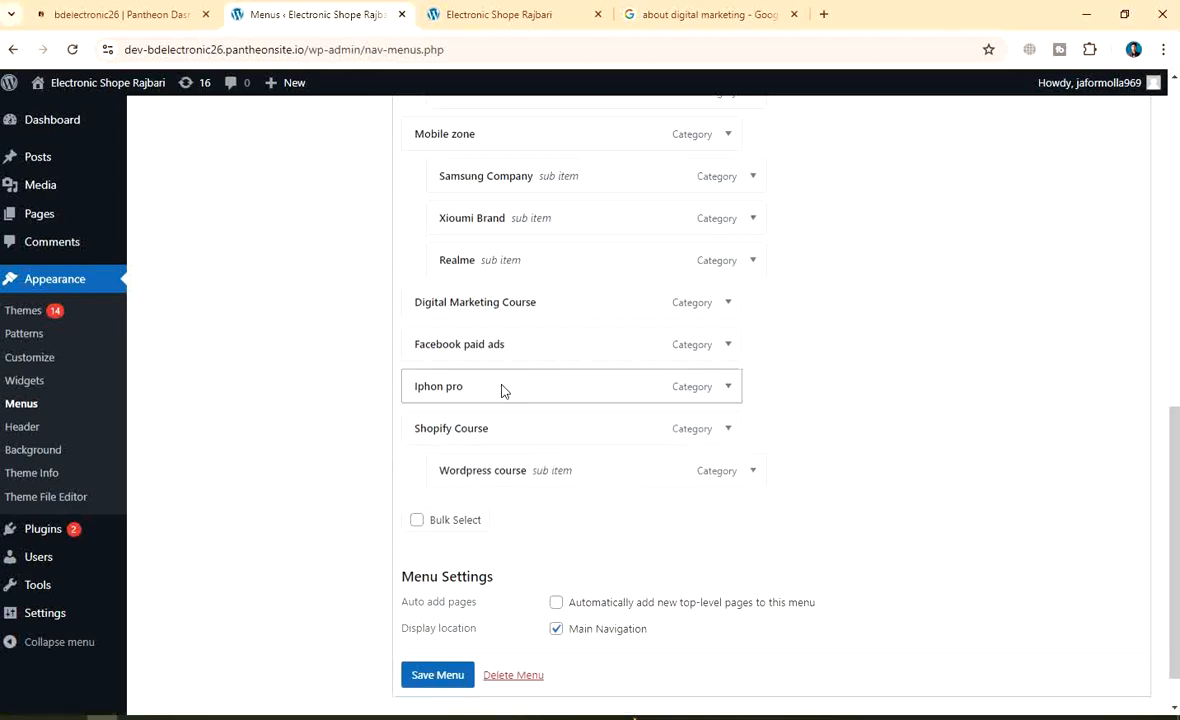
{"action": "left_click_drag", "start_coordinate": [502, 390], "coordinate": [521, 301]}
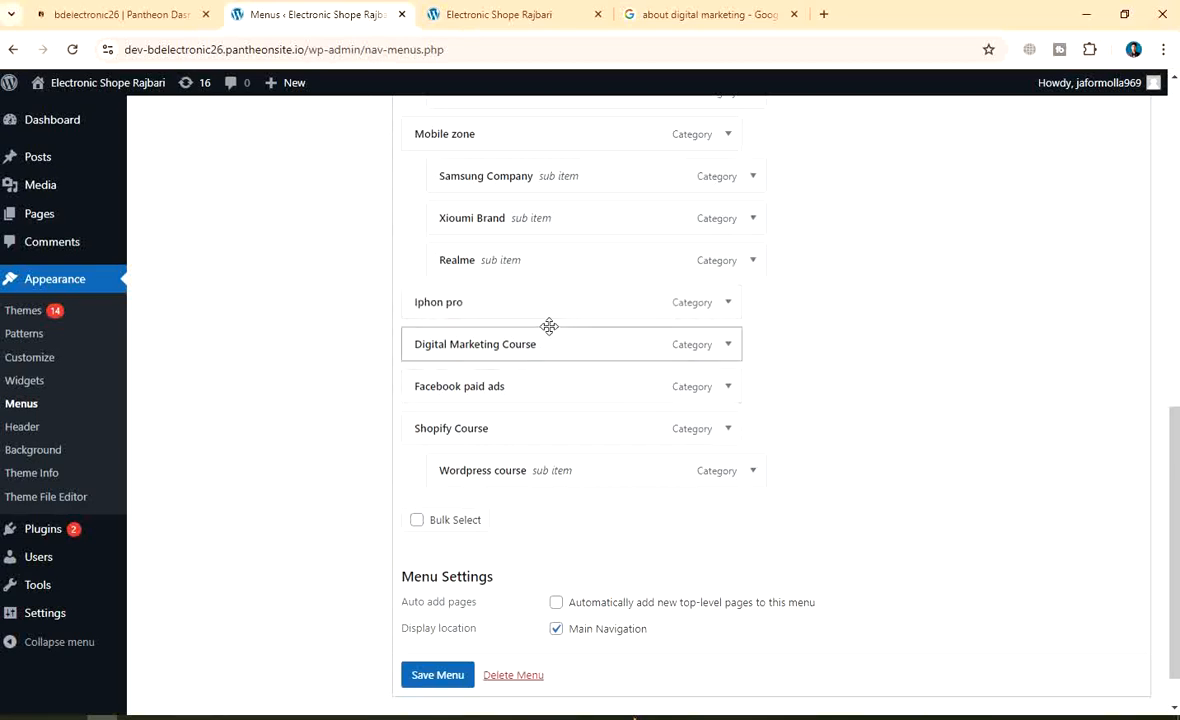
{"action": "left_click_drag", "start_coordinate": [549, 310], "coordinate": [581, 308]}
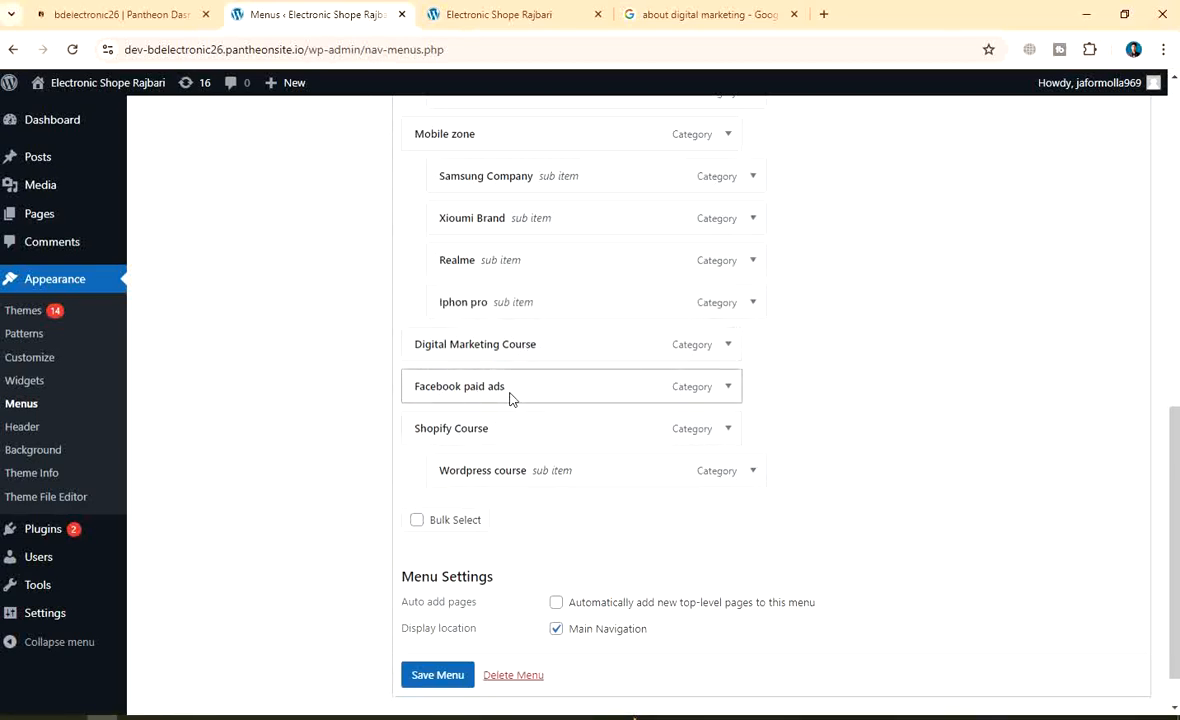
Rearrange nesting levels so Wordpress course and Facebook paid ads sit under Digital Marketing Course
{"action": "left_click_drag", "start_coordinate": [503, 396], "coordinate": [527, 392]}
{"action": "left_click_drag", "start_coordinate": [547, 437], "coordinate": [597, 432]}
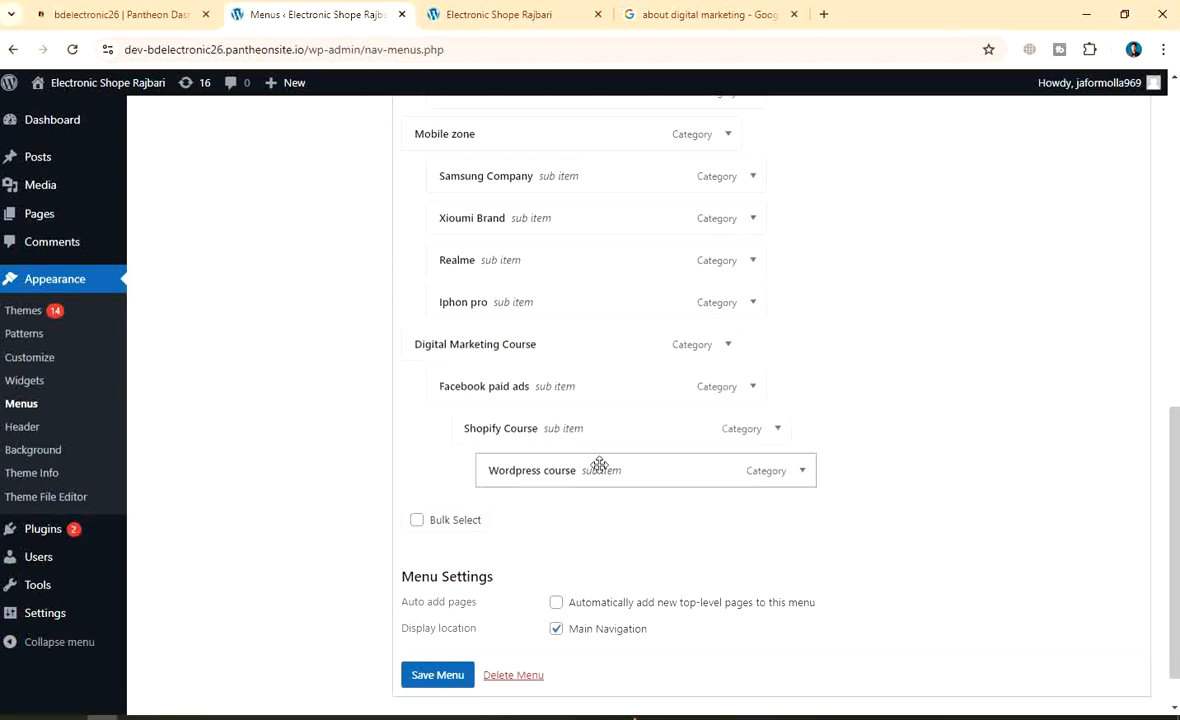
{"action": "left_click_drag", "start_coordinate": [578, 480], "coordinate": [553, 474]}
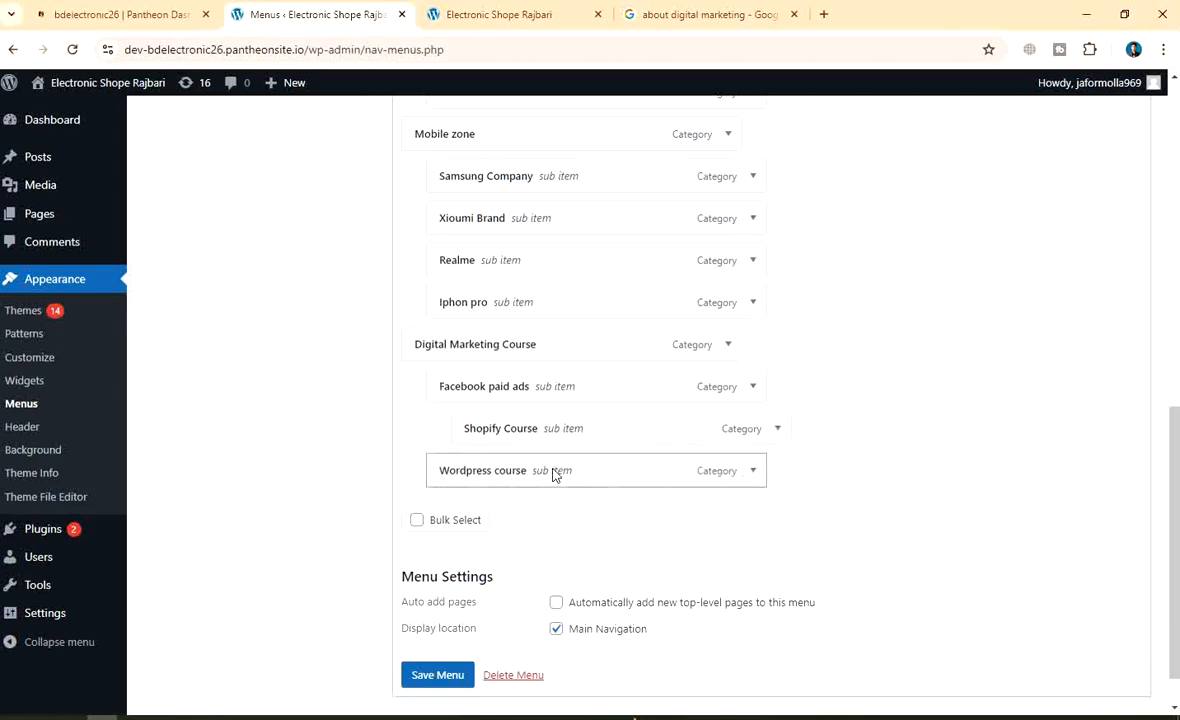
{"action": "left_click_drag", "start_coordinate": [560, 430], "coordinate": [618, 437]}
{"action": "left_click_drag", "start_coordinate": [557, 480], "coordinate": [537, 429]}
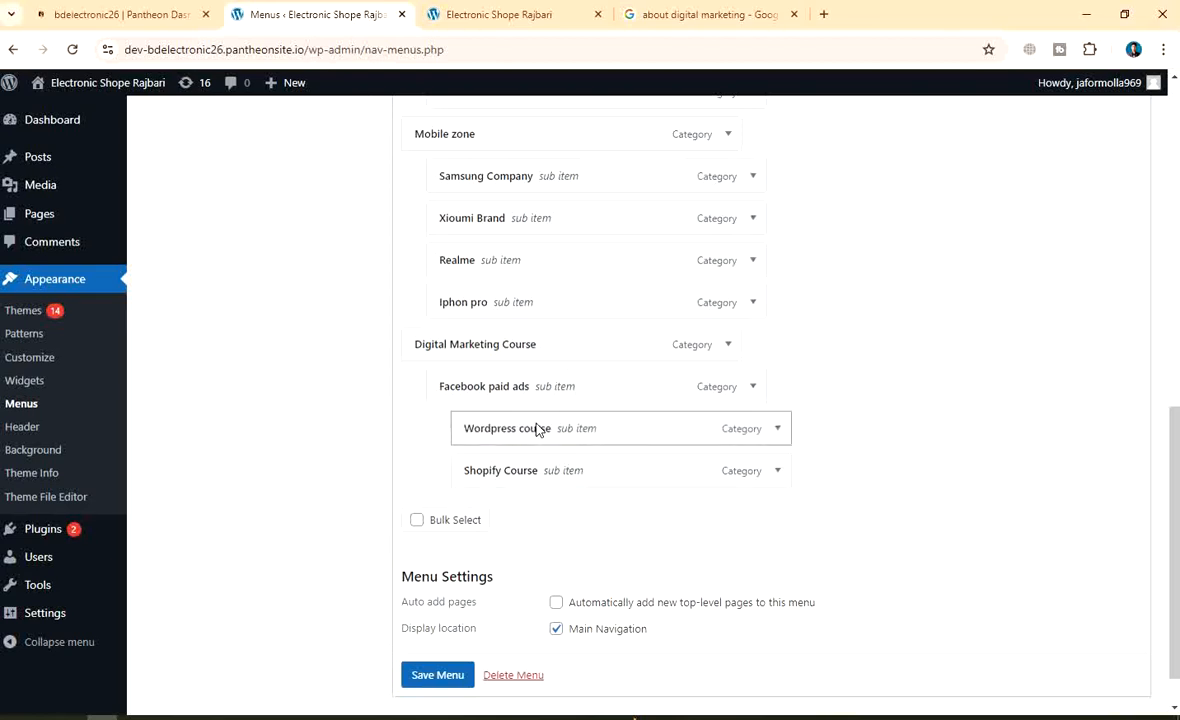
{"action": "left_click_drag", "start_coordinate": [678, 426], "coordinate": [556, 427]}
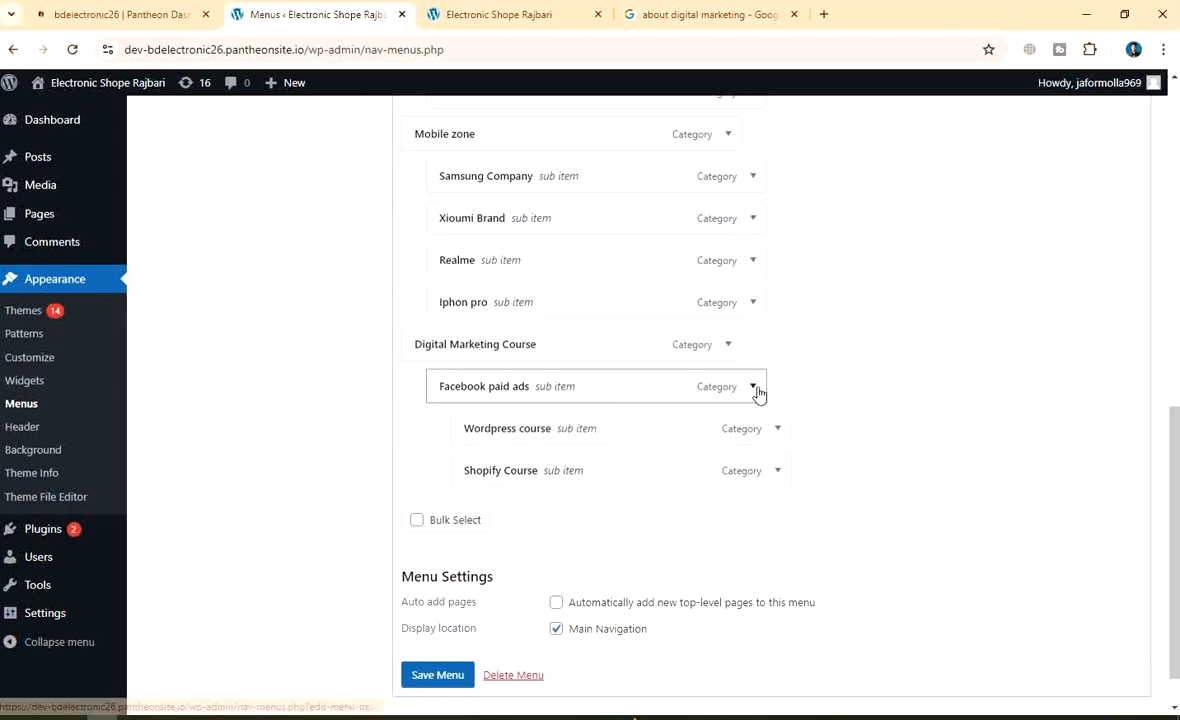
{"action": "left_click_drag", "start_coordinate": [640, 428], "coordinate": [603, 441]}
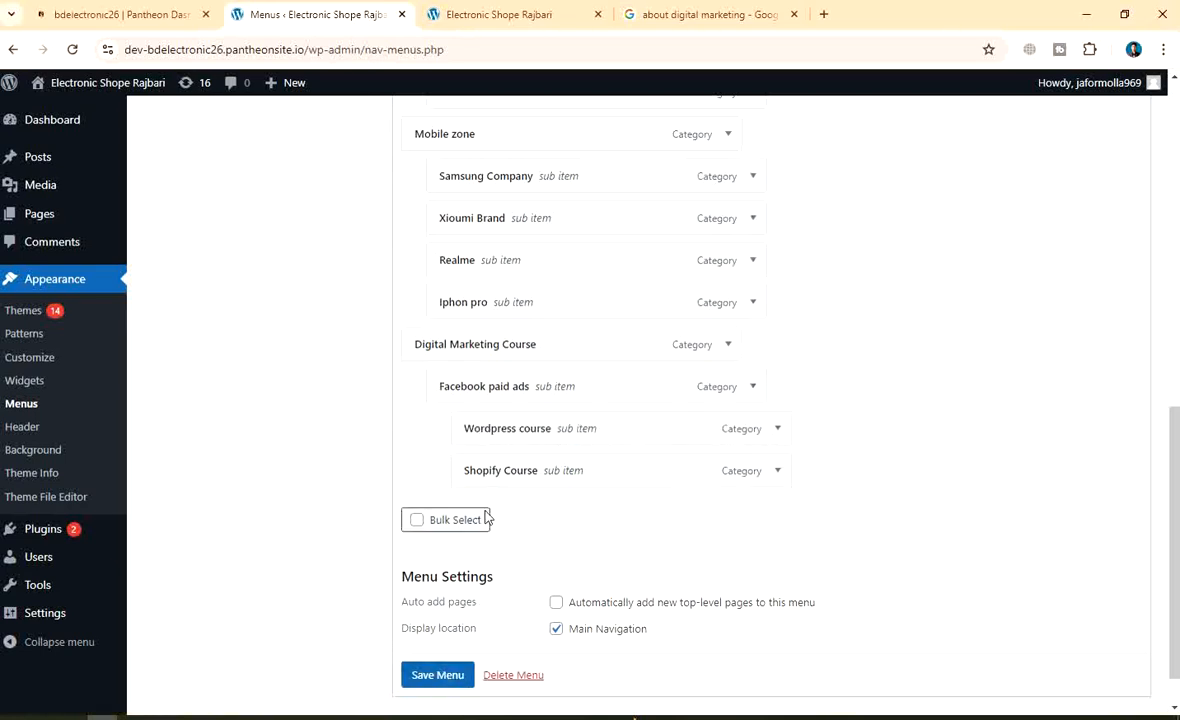
{"action": "left_click_drag", "start_coordinate": [553, 478], "coordinate": [495, 418]}
{"action": "mouse_move", "coordinate": [560, 388]}
{"action": "left_mouse_down"}
{"action": "mouse_move", "coordinate": [540, 388]}
{"action": "mouse_move", "coordinate": [595, 390]}
{"action": "mouse_move", "coordinate": [535, 414]}
{"action": "mouse_move", "coordinate": [545, 427]}
{"action": "mouse_move", "coordinate": [550, 390]}
{"action": "mouse_move", "coordinate": [570, 389]}
{"action": "left_mouse_up"}
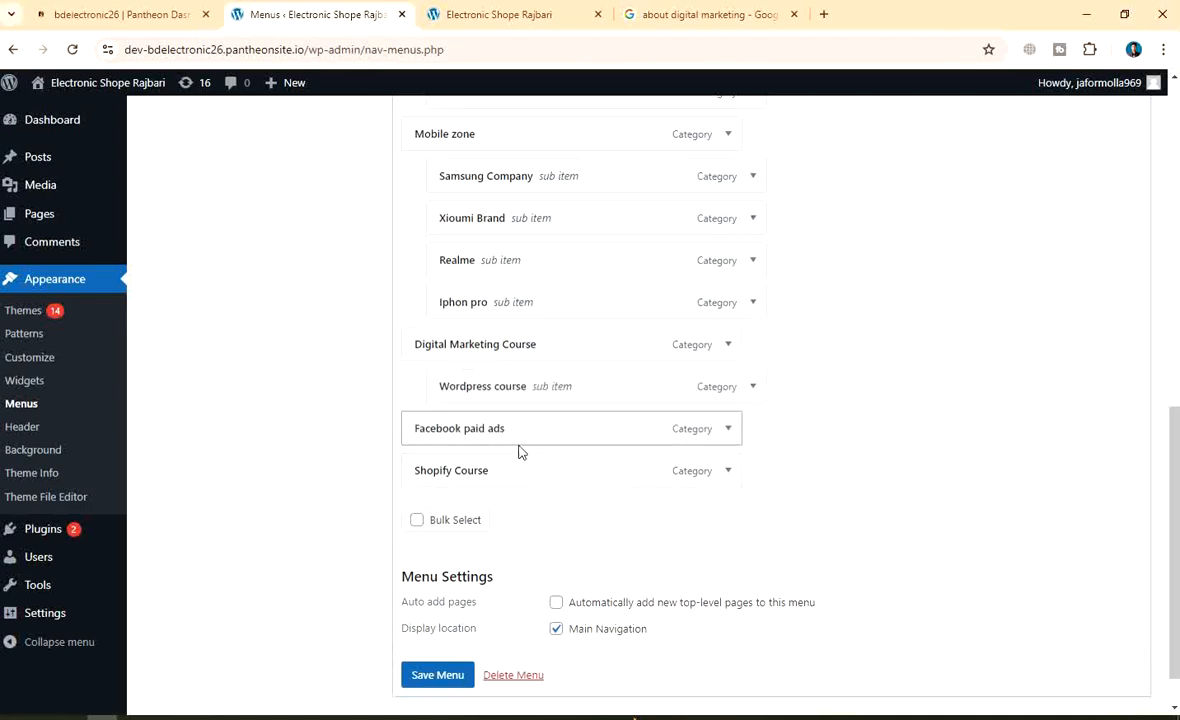
{"action": "left_click_drag", "start_coordinate": [522, 440], "coordinate": [558, 479]}
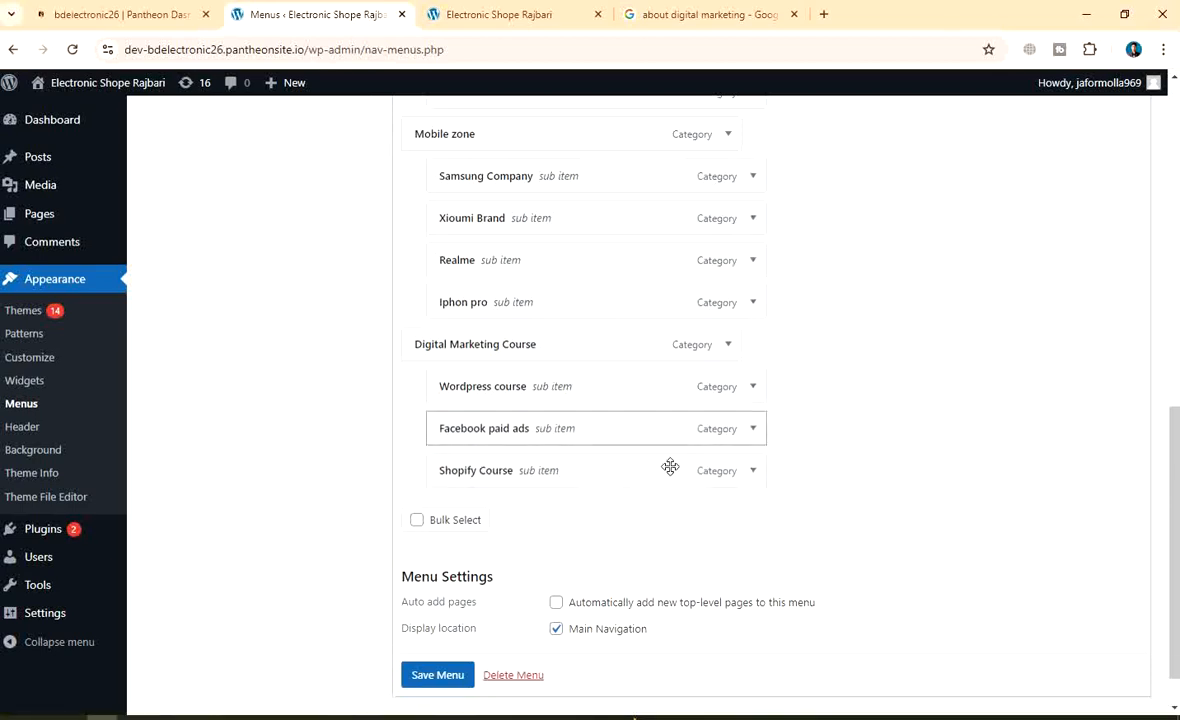
{"action": "scroll", "coordinate": [680, 406], "scroll_direction": "up", "scroll_amount": 4}
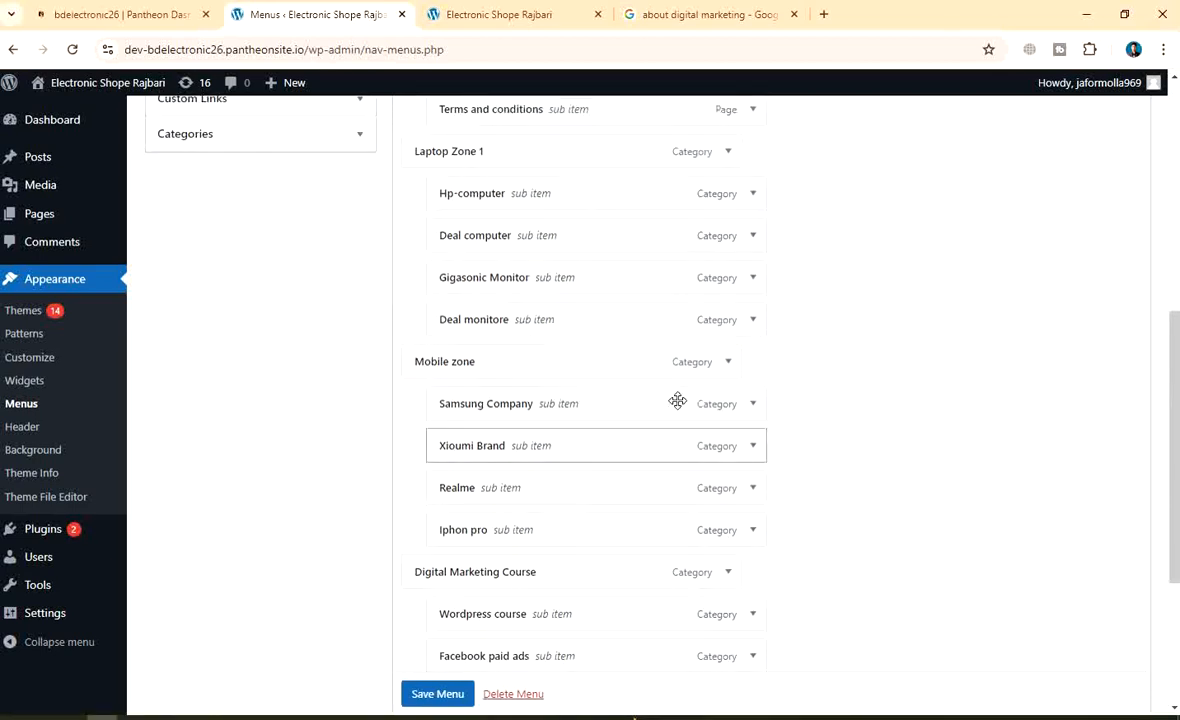
Move the Policies group to the end of the Main menu
{"action": "scroll", "coordinate": [605, 393], "scroll_direction": "up", "scroll_amount": 4}
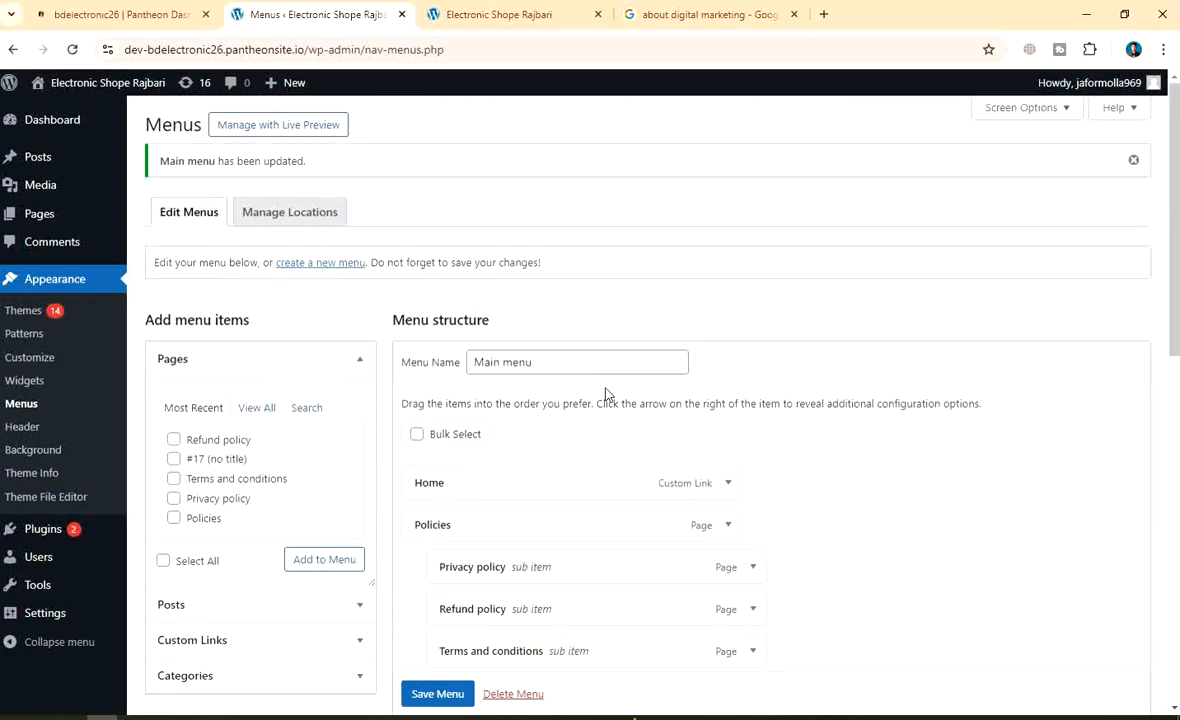
{"action": "scroll", "coordinate": [648, 400], "scroll_direction": "down", "scroll_amount": 4}
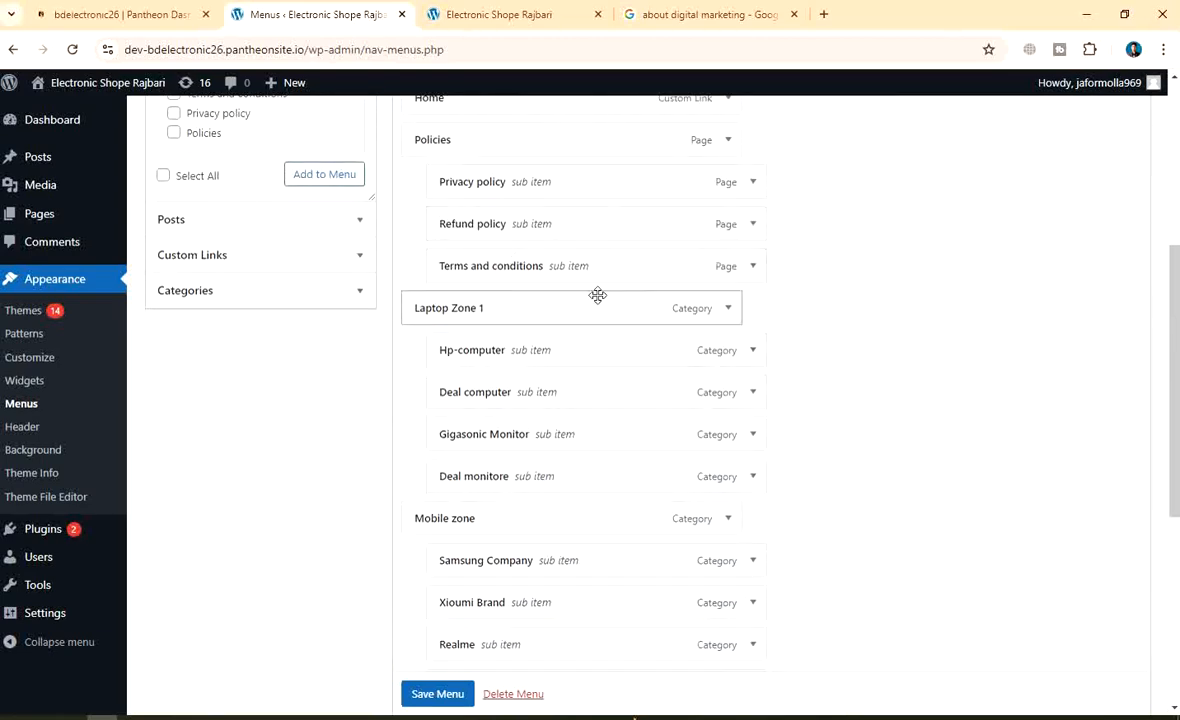
{"action": "left_click_drag", "start_coordinate": [1174, 356], "coordinate": [1175, 303]}
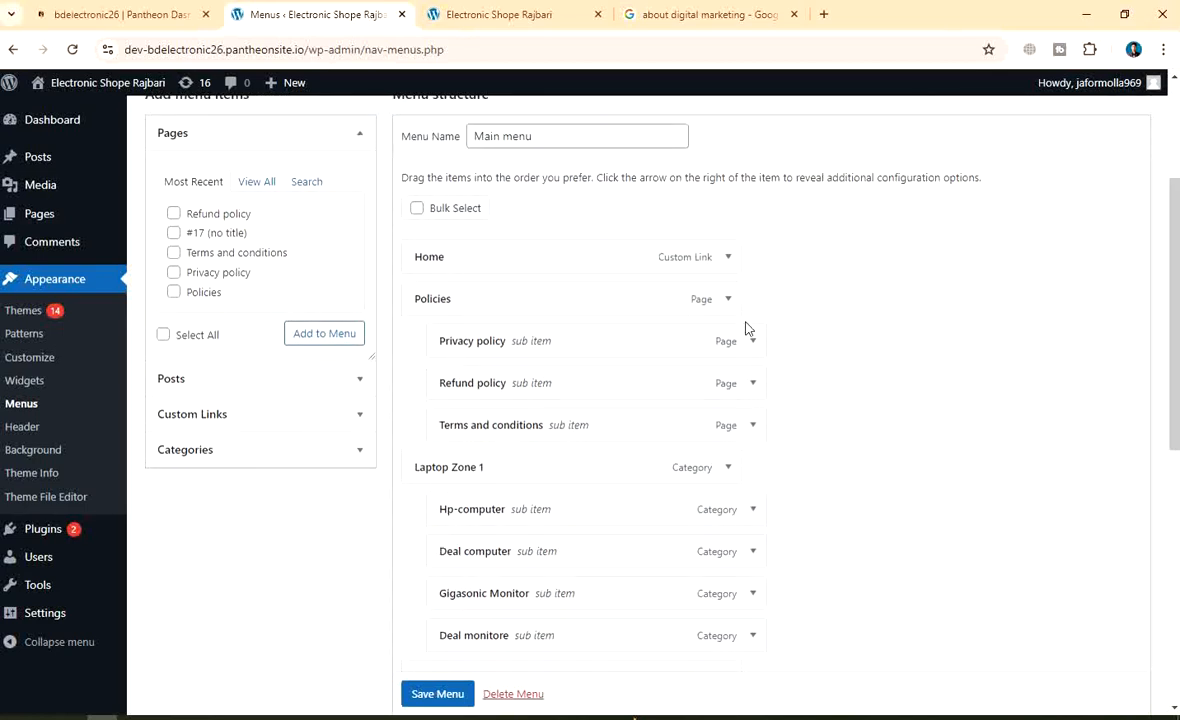
{"action": "left_click_drag", "start_coordinate": [745, 328], "coordinate": [680, 382]}
{"action": "left_click", "coordinate": [815, 333]}
{"action": "scroll", "coordinate": [815, 333], "scroll_direction": "down", "scroll_amount": 2}
{"action": "scroll", "coordinate": [815, 333], "scroll_direction": "down", "scroll_amount": 4}
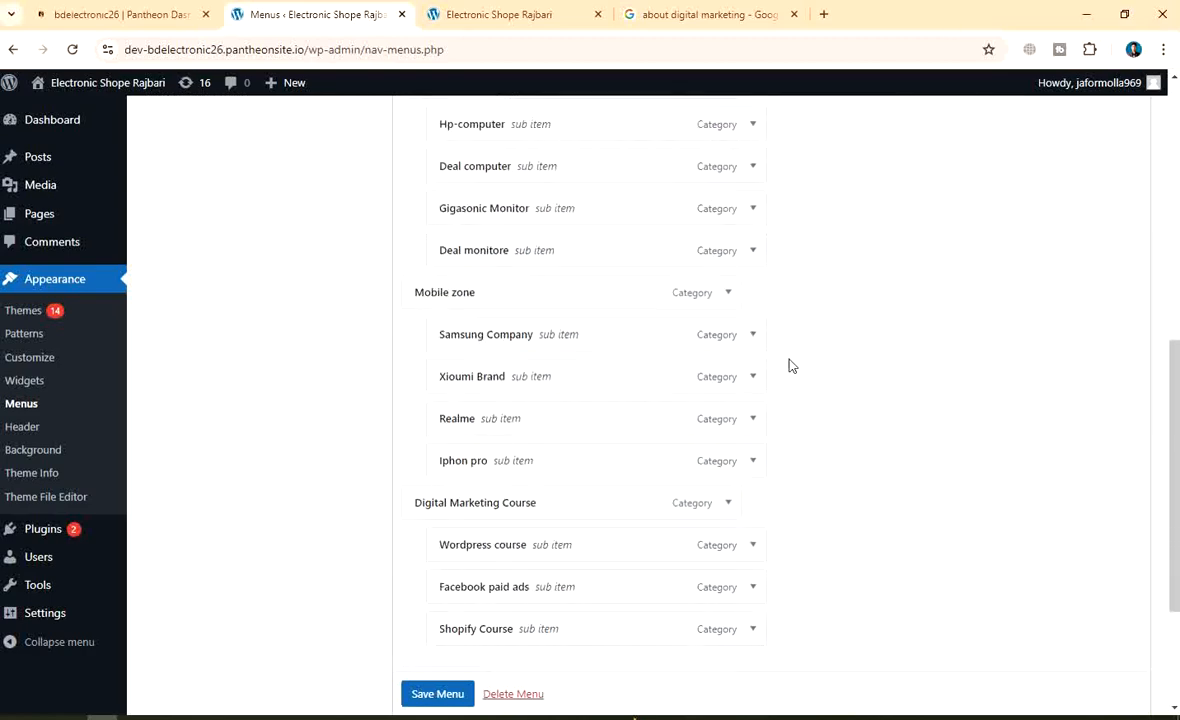
{"action": "scroll", "coordinate": [810, 394], "scroll_direction": "up", "scroll_amount": 6}
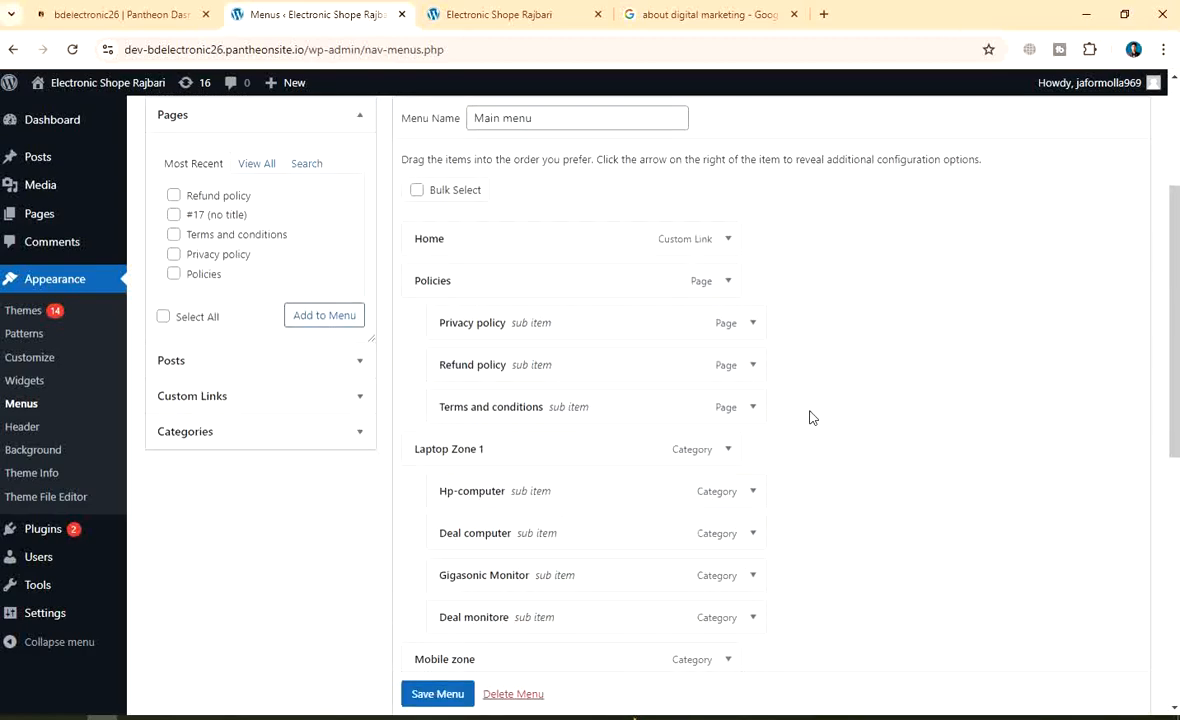
{"action": "left_click_drag", "start_coordinate": [545, 285], "coordinate": [537, 423]}
Save the rearranged Main menu with Save Menu
{"action": "scroll", "coordinate": [866, 396], "scroll_direction": "up", "scroll_amount": 5}
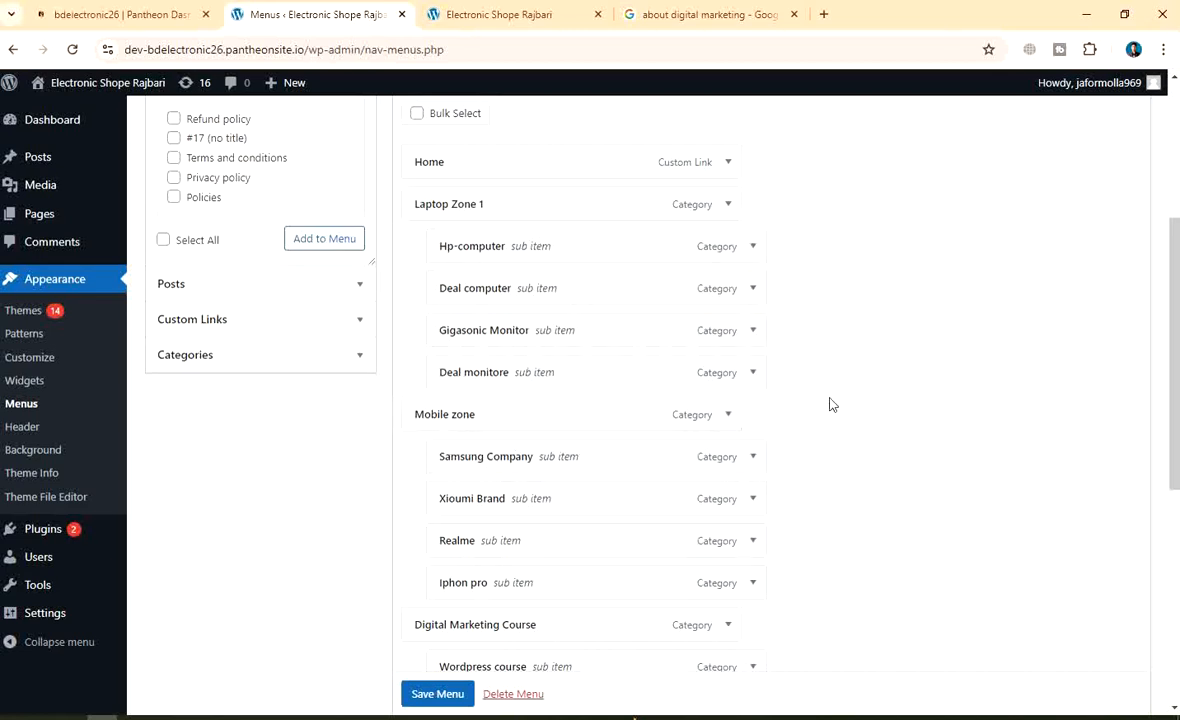
{"action": "scroll", "coordinate": [827, 403], "scroll_direction": "down", "scroll_amount": 2}
{"action": "scroll", "coordinate": [866, 401], "scroll_direction": "down", "scroll_amount": 2}
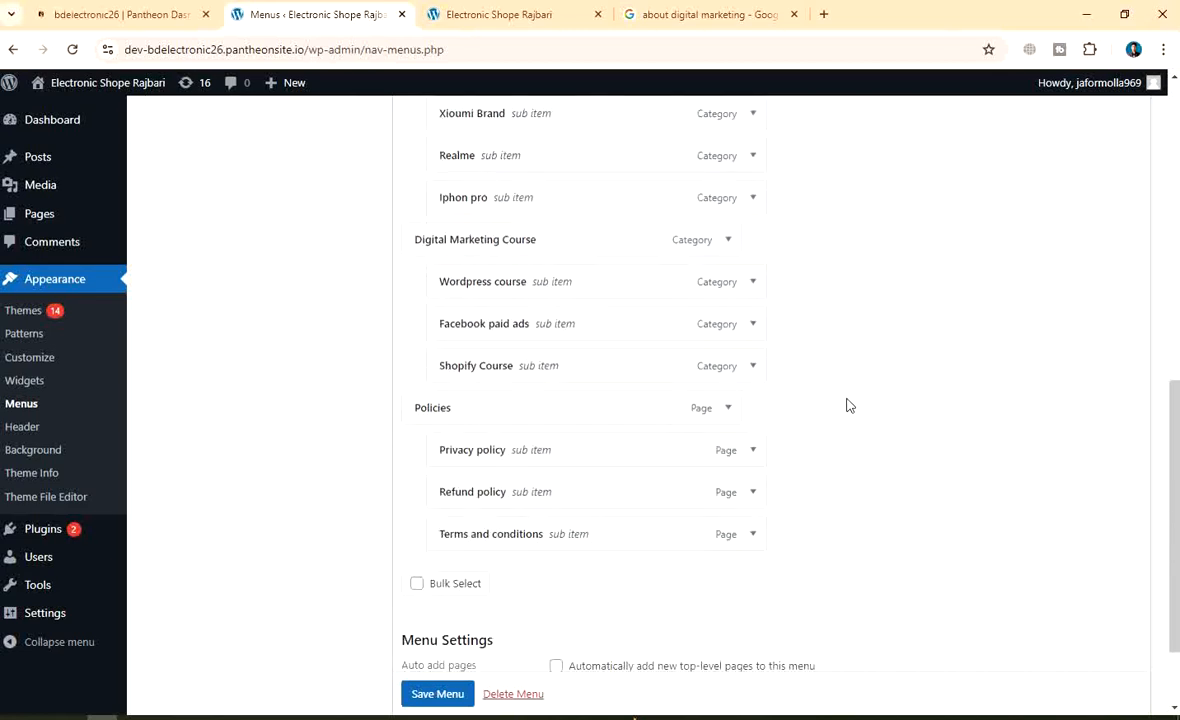
{"action": "scroll", "coordinate": [612, 389], "scroll_direction": "down", "scroll_amount": 1}
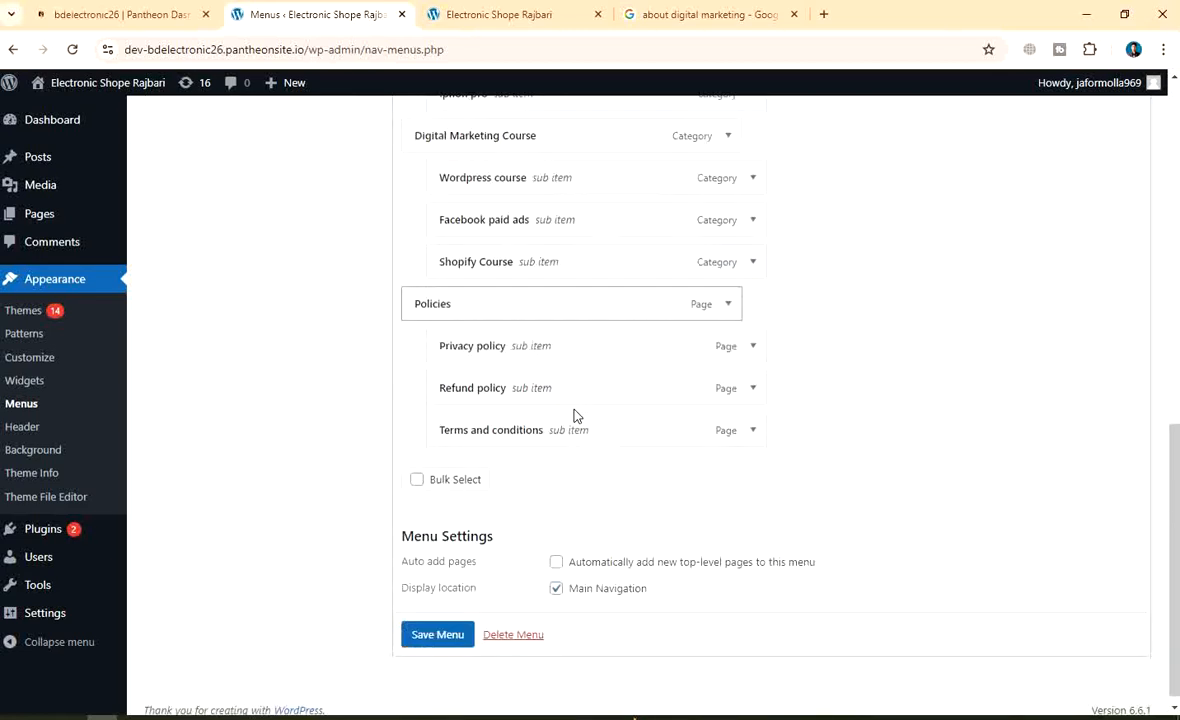
{"action": "left_click", "coordinate": [419, 627]}
{"action": "left_click", "coordinate": [425, 630]}
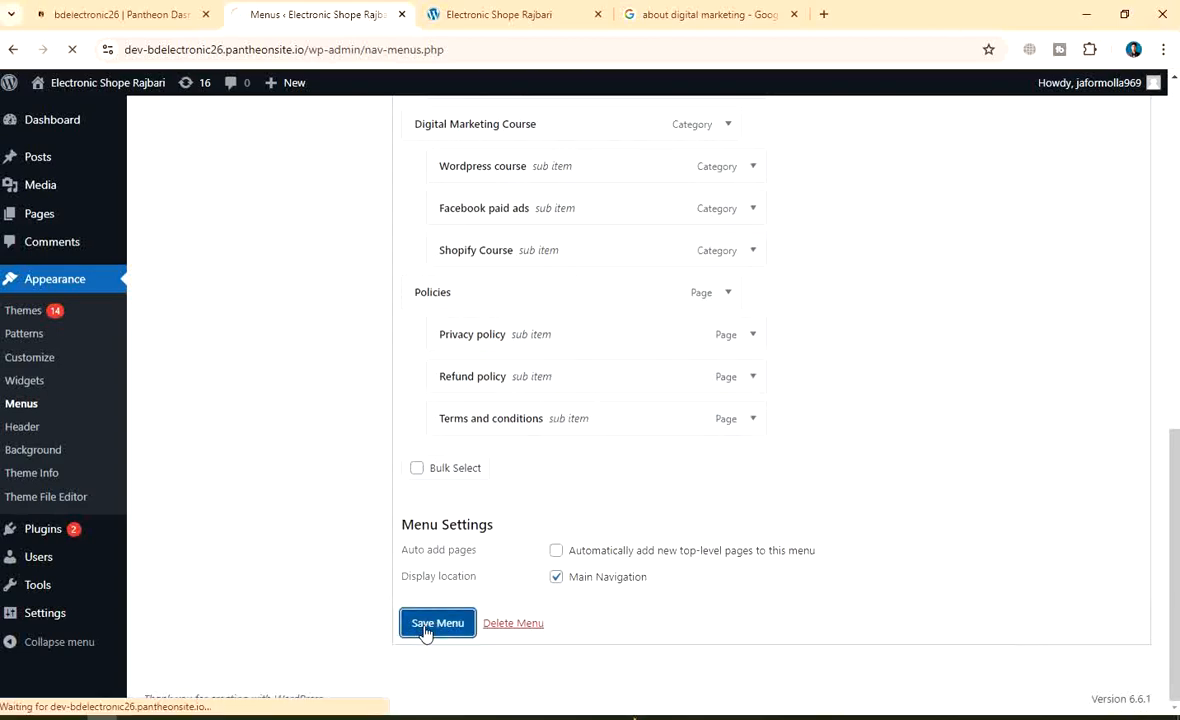
Scroll through the saved menu to check the nested Laptop Zone 1, Mobile zone and Digital Marketing items
{"action": "scroll", "coordinate": [690, 490], "scroll_direction": "down", "scroll_amount": 8}
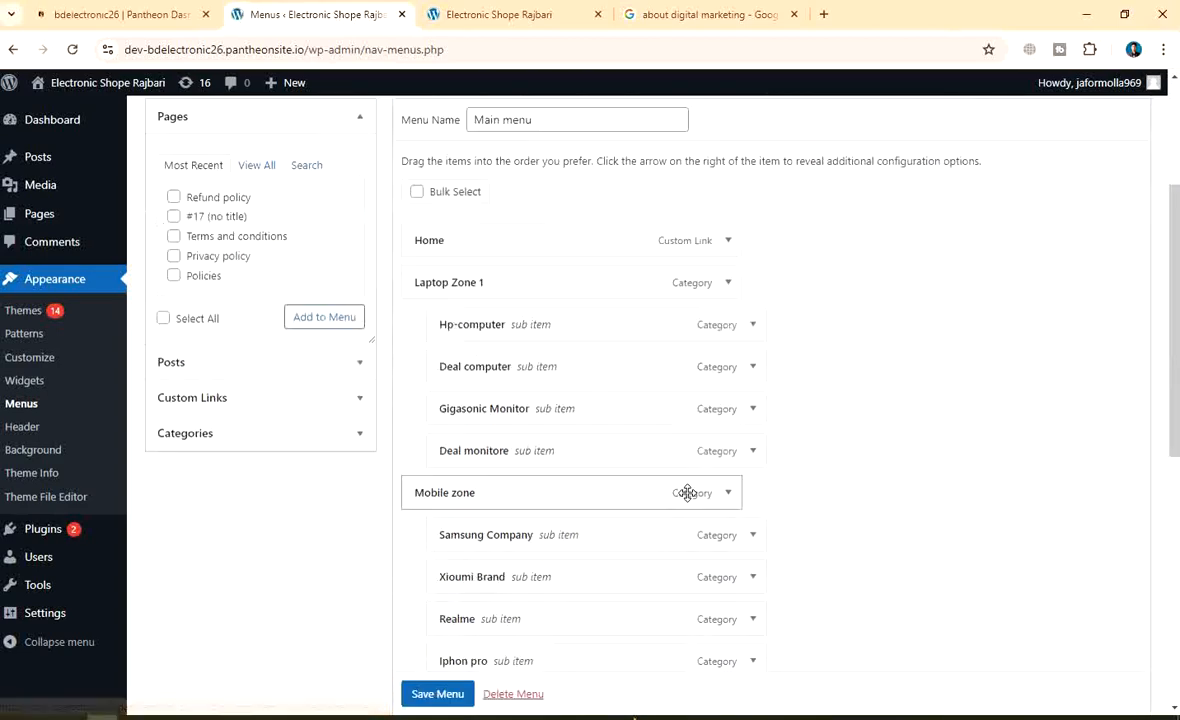
{"action": "scroll", "coordinate": [543, 553], "scroll_direction": "up", "scroll_amount": 4}
{"action": "scroll", "coordinate": [543, 553], "scroll_direction": "up", "scroll_amount": 4}
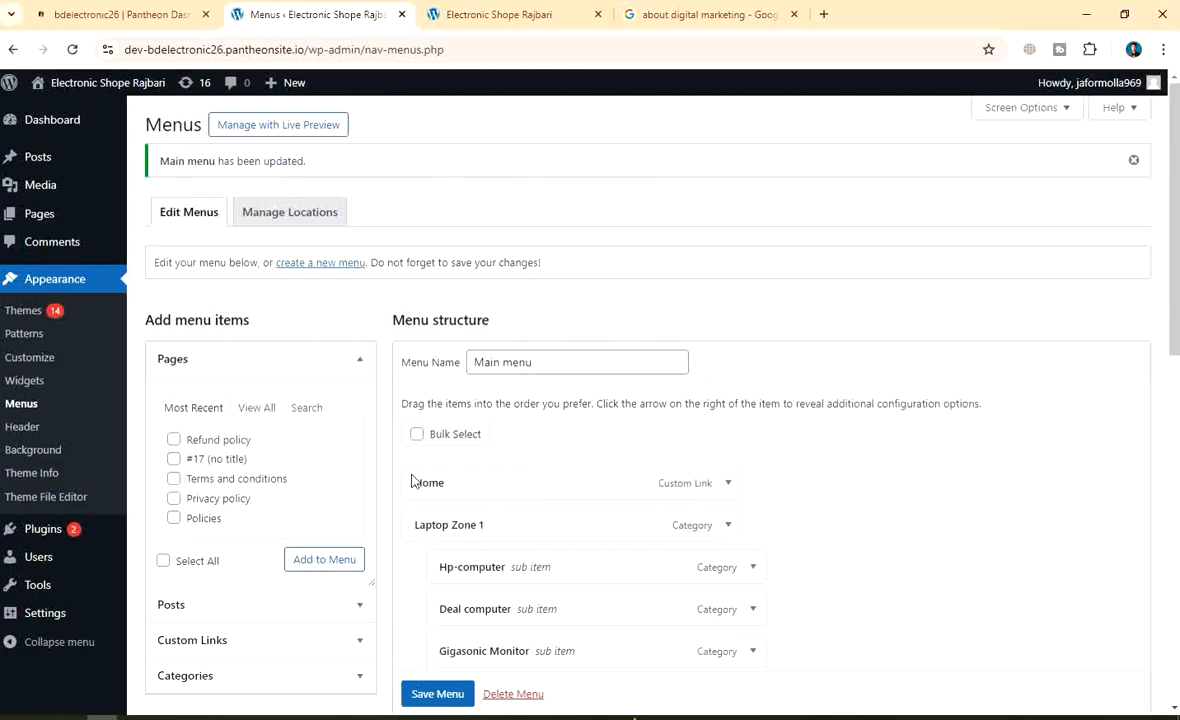
{"action": "scroll", "coordinate": [411, 480], "scroll_direction": "down", "scroll_amount": 4}
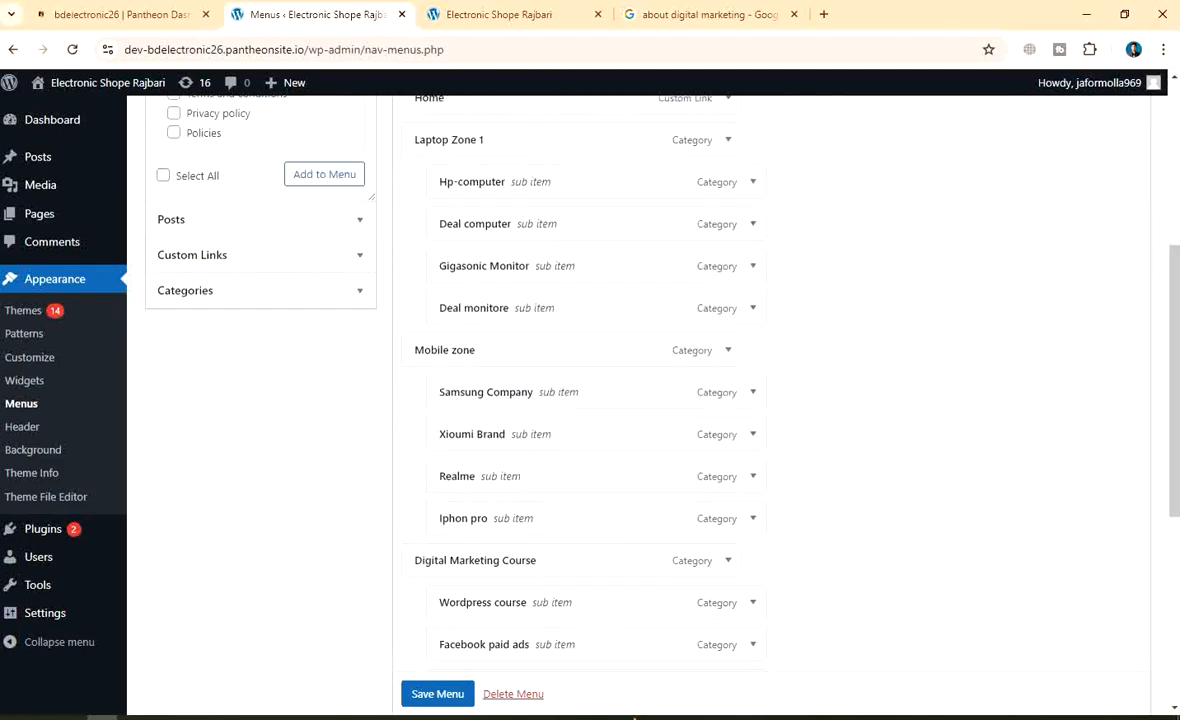
{"action": "scroll", "coordinate": [1064, 171], "scroll_direction": "up", "scroll_amount": 2}
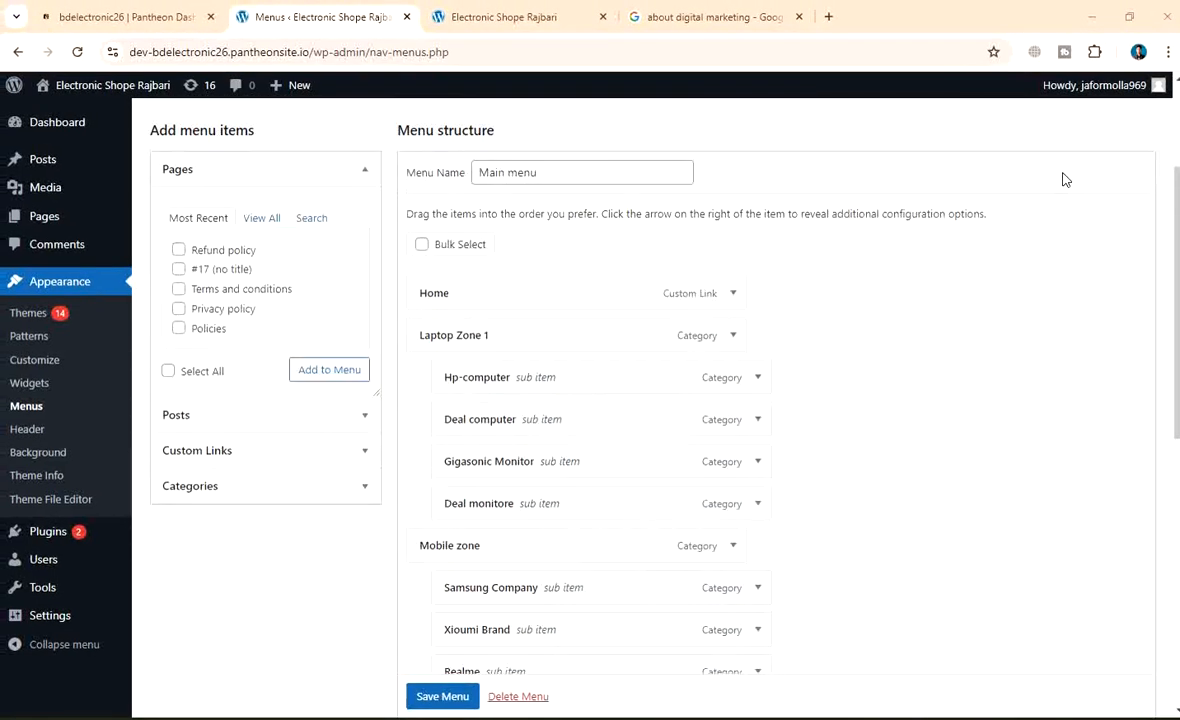
{"action": "scroll", "coordinate": [1148, 172], "scroll_direction": "down", "scroll_amount": 2}
{"action": "scroll", "coordinate": [1148, 174], "scroll_direction": "up", "scroll_amount": 2}
Capture the Menus page and box Laptop Zone 1 with an arrow and boxed 'Maen menu' label
{"action": "key", "text": "Print"}
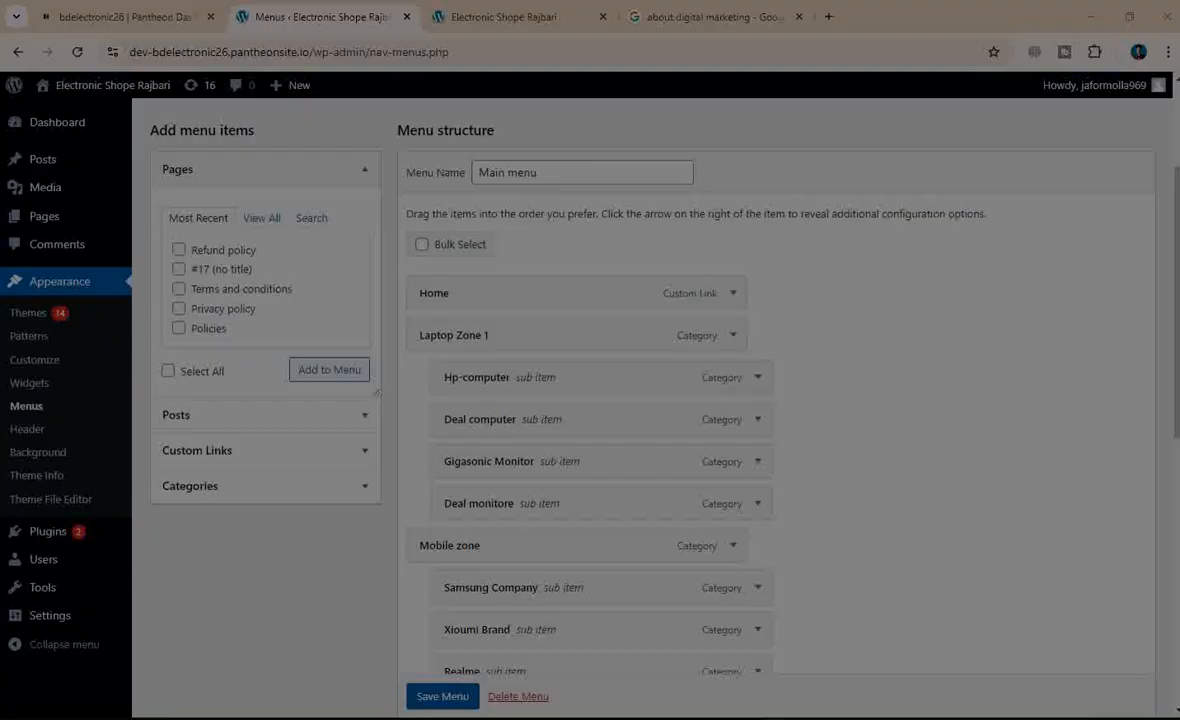
{"action": "mouse_move", "coordinate": [3, 3]}
{"action": "left_mouse_down"}
{"action": "mouse_move", "coordinate": [1072, 718]}
{"action": "mouse_move", "coordinate": [1179, 718]}
{"action": "left_mouse_up"}
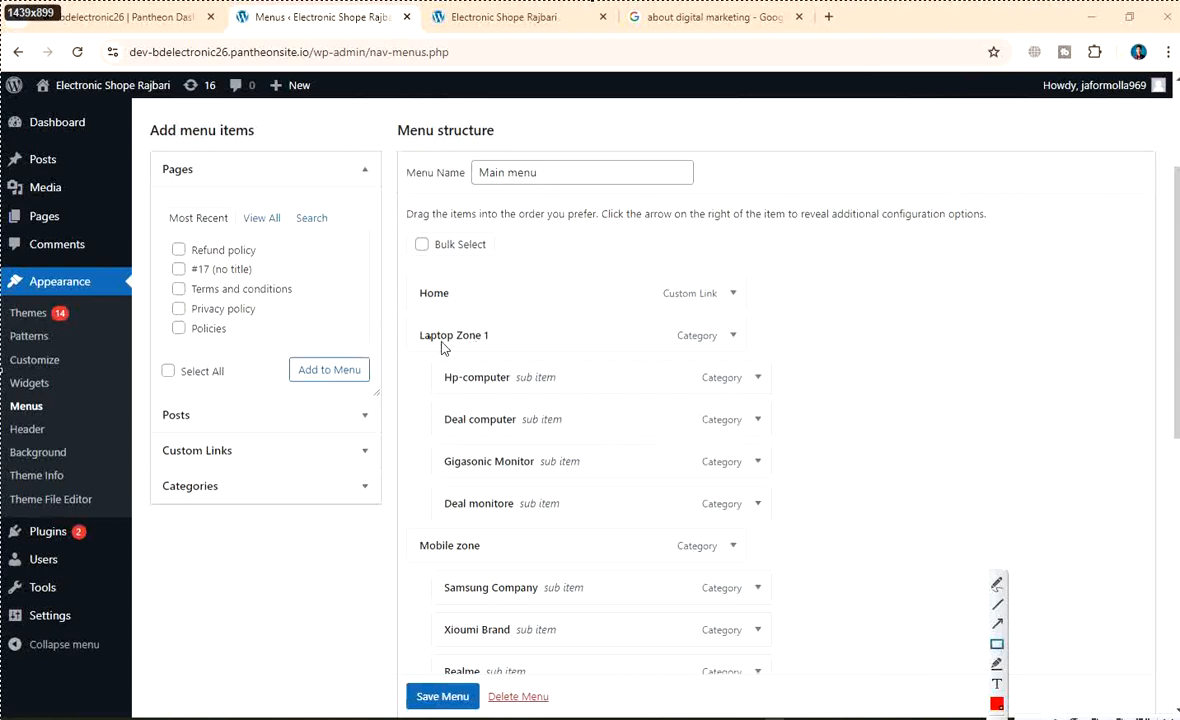
{"action": "mouse_move", "coordinate": [391, 318]}
{"action": "left_mouse_down"}
{"action": "mouse_move", "coordinate": [635, 351]}
{"action": "mouse_move", "coordinate": [815, 354]}
{"action": "left_mouse_up"}
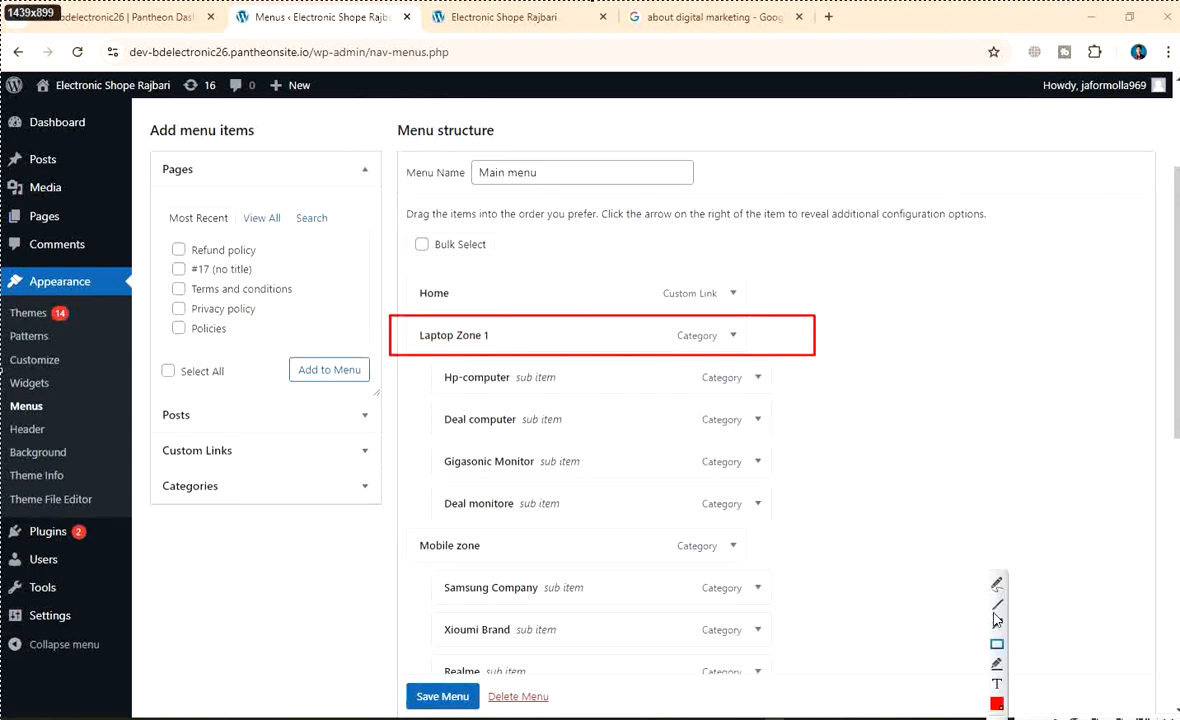
{"action": "left_click_drag", "start_coordinate": [977, 261], "coordinate": [823, 325]}
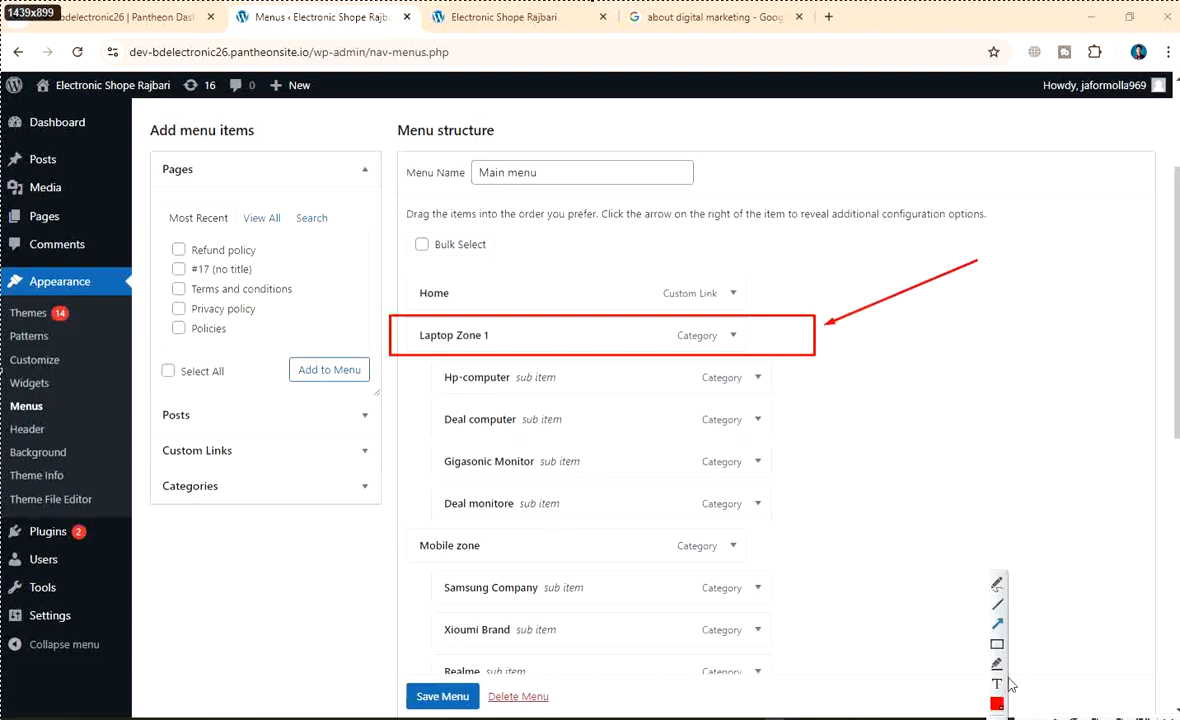
{"action": "left_click", "coordinate": [990, 256]}
{"action": "type", "text": "Maen m"}
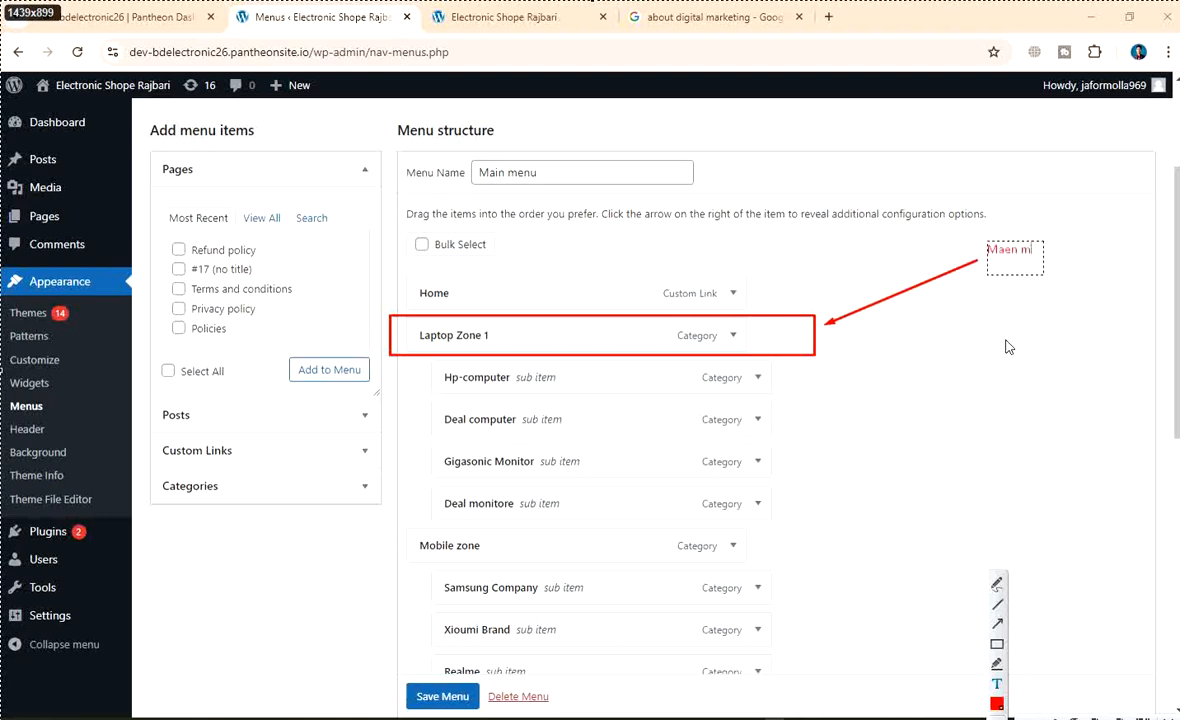
{"action": "type", "text": "enu"}
{"action": "left_click", "coordinate": [992, 647]}
{"action": "left_click_drag", "start_coordinate": [977, 241], "coordinate": [1069, 267]}
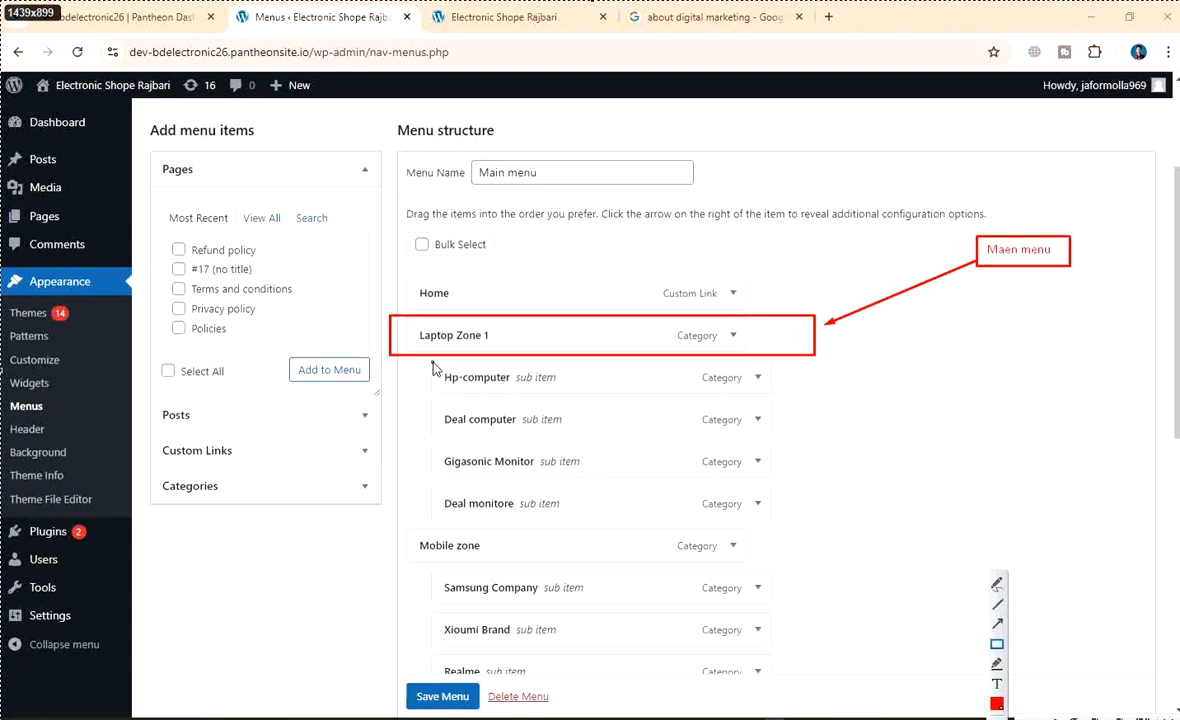
Box the four sub items with an arrowed 'Sub menu' label, and outline the sidebar Menus link
{"action": "mouse_move", "coordinate": [432, 364]}
{"action": "left_mouse_down"}
{"action": "mouse_move", "coordinate": [596, 518]}
{"action": "mouse_move", "coordinate": [637, 529]}
{"action": "left_mouse_up"}
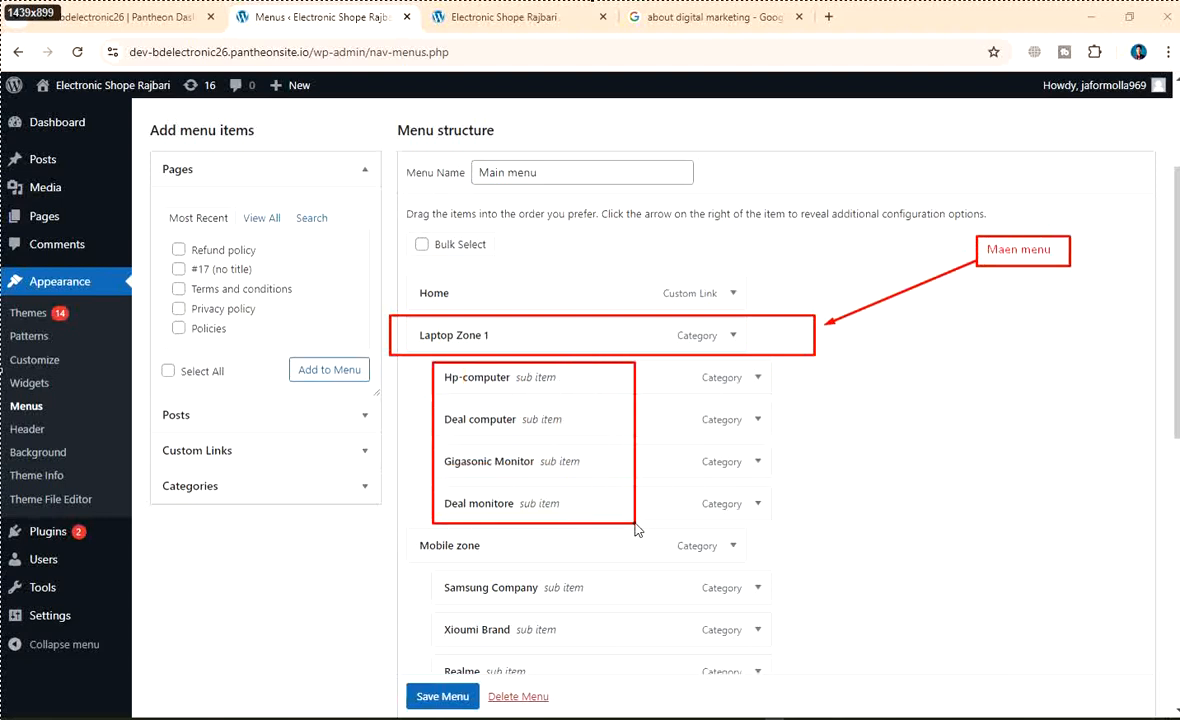
{"action": "mouse_move", "coordinate": [987, 590]}
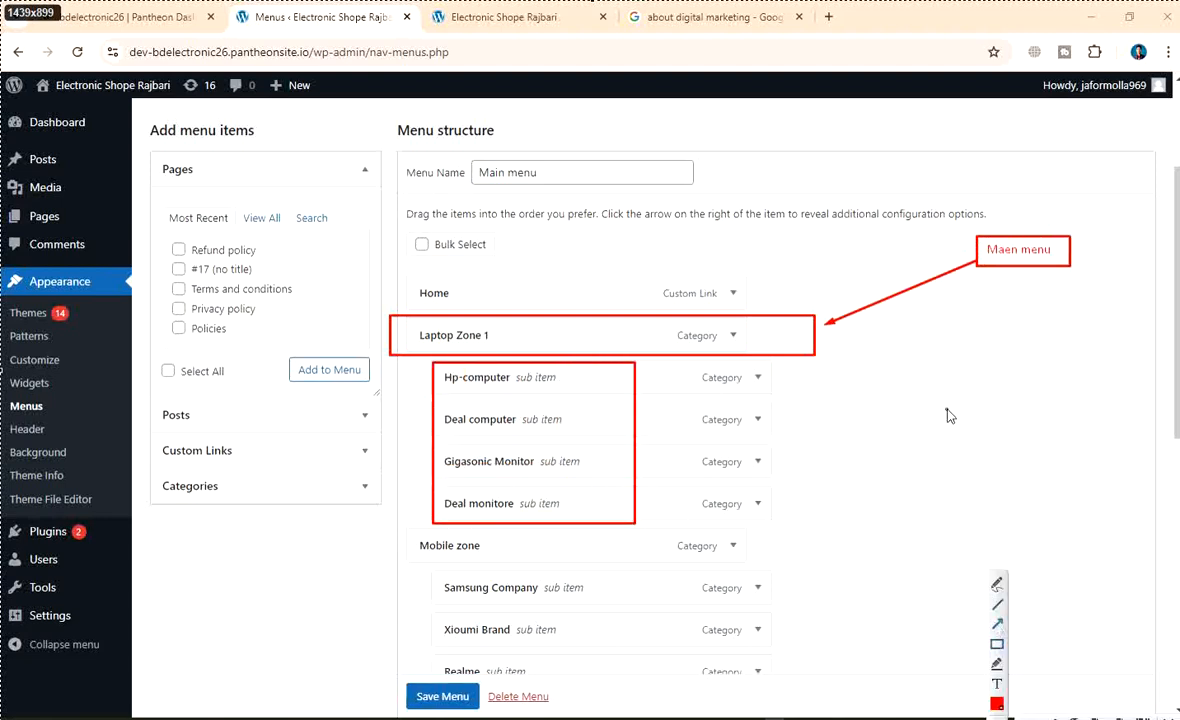
{"action": "mouse_move", "coordinate": [949, 413]}
{"action": "left_mouse_down"}
{"action": "mouse_move", "coordinate": [719, 385]}
{"action": "mouse_move", "coordinate": [647, 485]}
{"action": "left_mouse_up"}
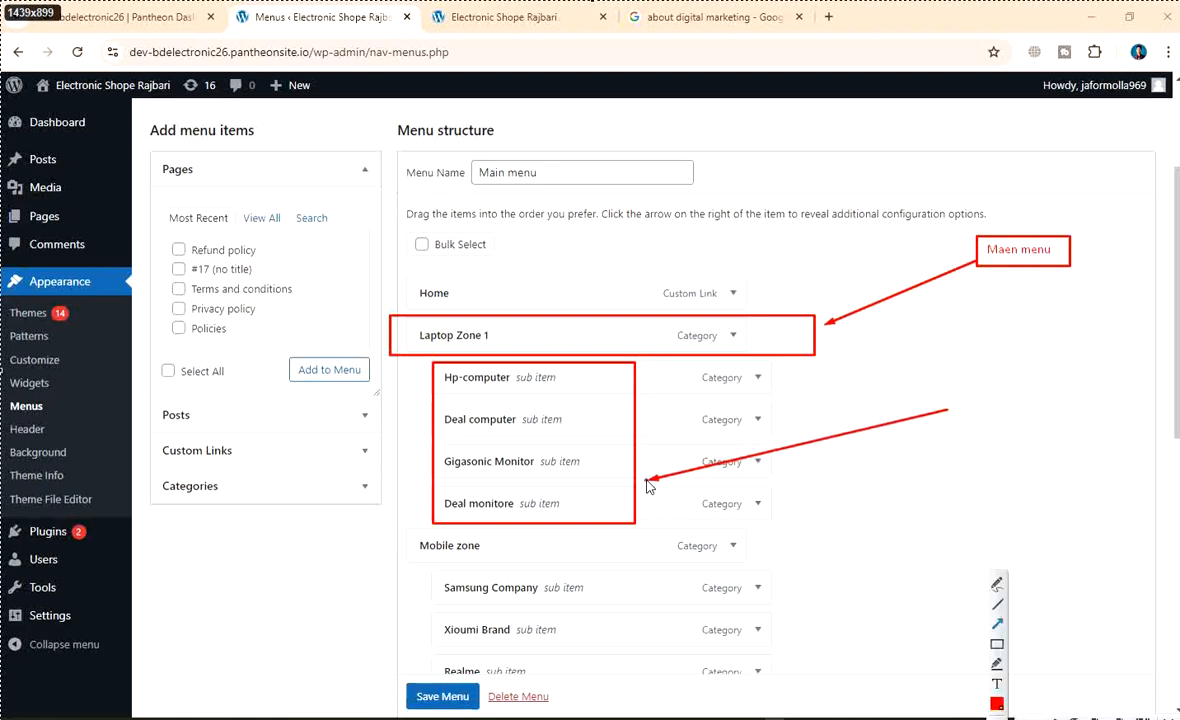
{"action": "left_click", "coordinate": [955, 411]}
{"action": "type", "text": "Sub menu"}
{"action": "left_click", "coordinate": [1001, 647]}
{"action": "left_click_drag", "start_coordinate": [943, 405], "coordinate": [1025, 430]}
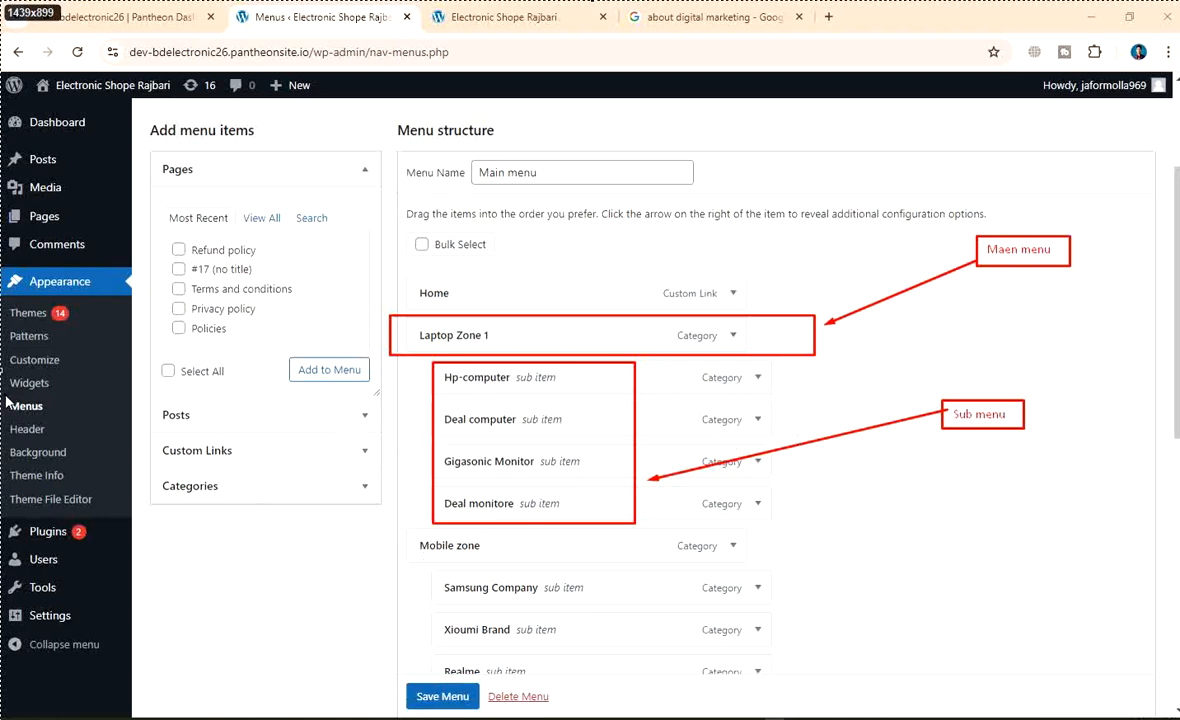
{"action": "left_click_drag", "start_coordinate": [7, 398], "coordinate": [55, 412]}
Choose Save for the capture and enter 'wp-men menu-sub menu' as the PNG file name
{"action": "right_click", "coordinate": [574, 177]}
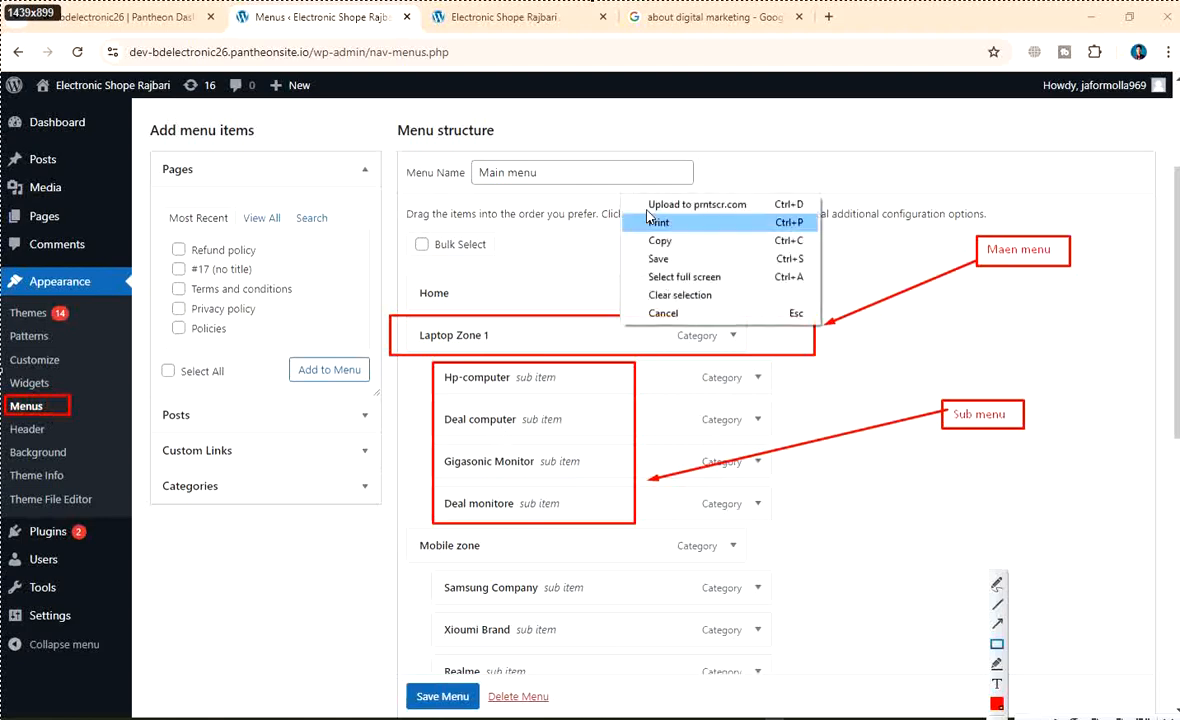
{"action": "left_click", "coordinate": [624, 242]}
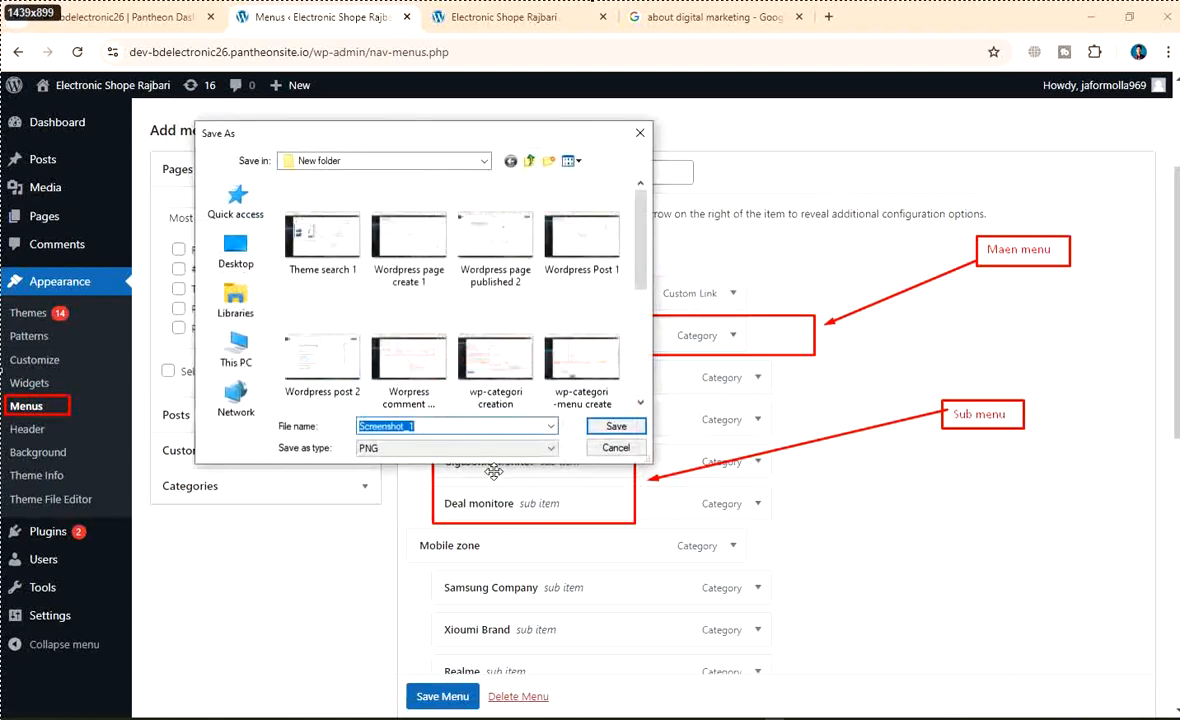
{"action": "type", "text": "wp"}
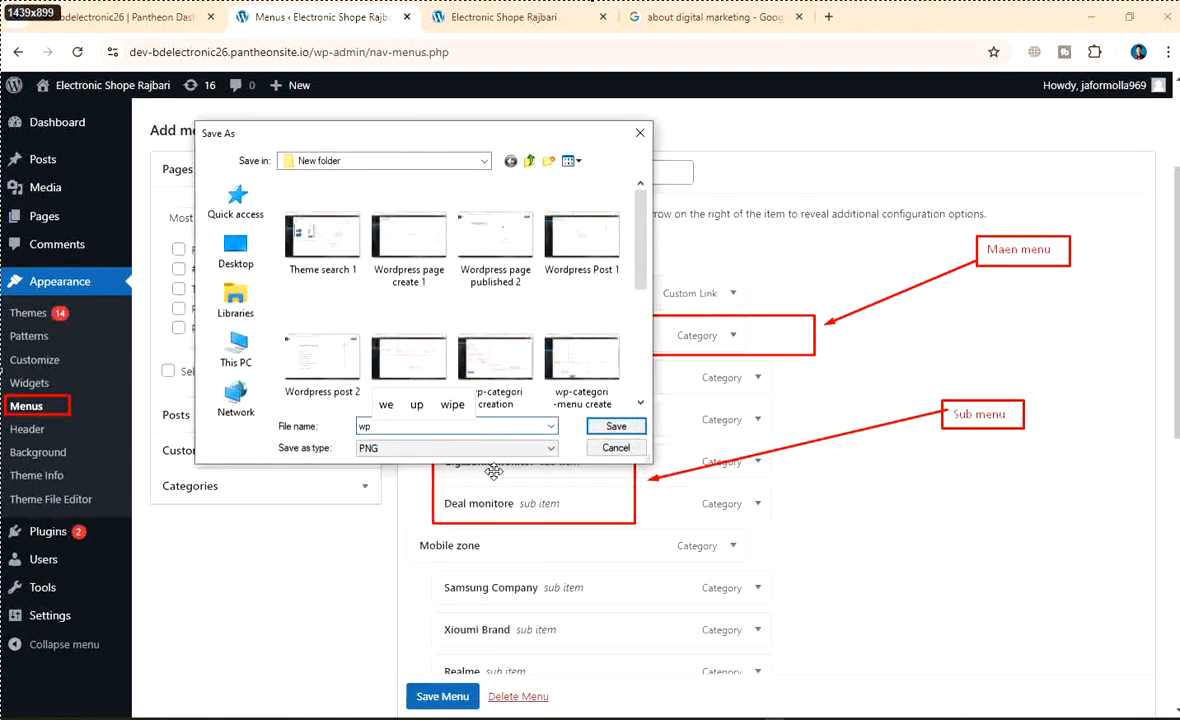
{"action": "type", "text": "-men"}
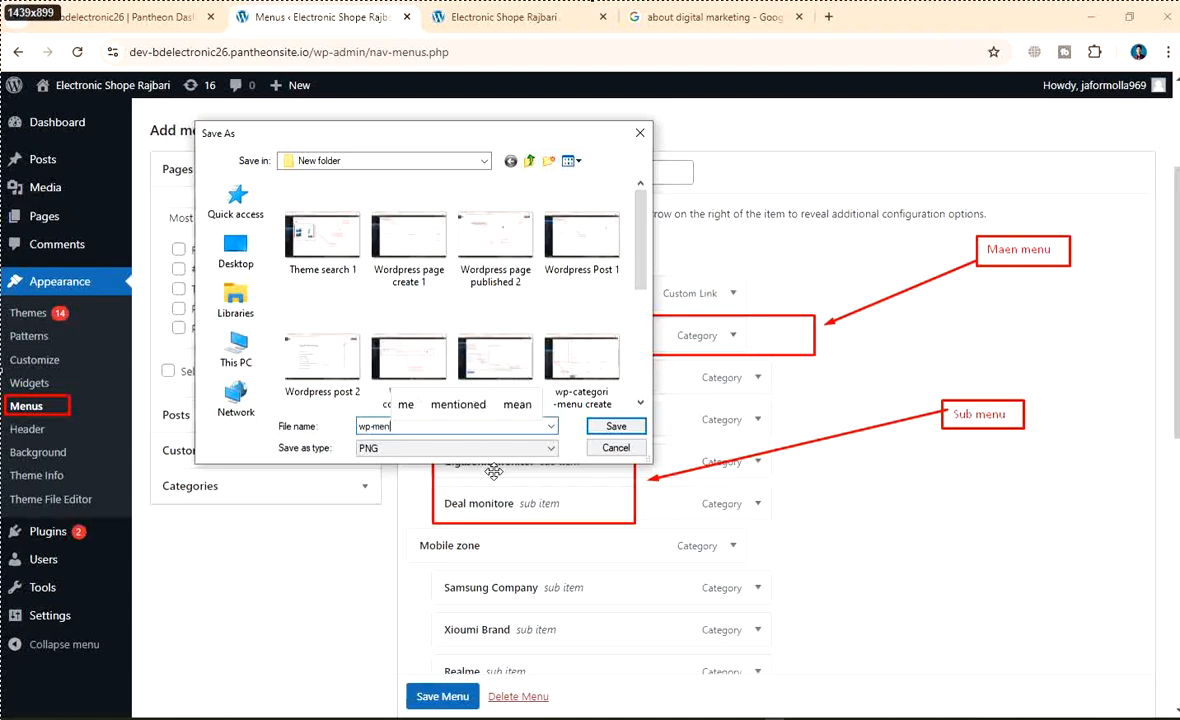
{"action": "type", "text": " me"}
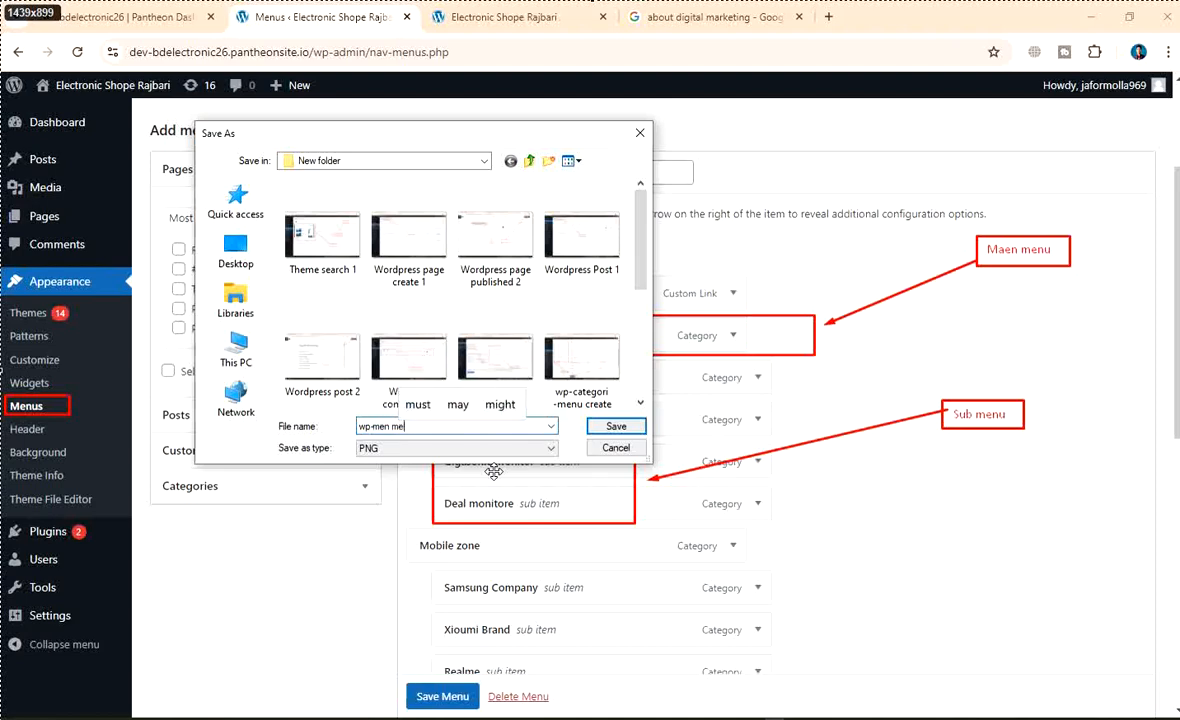
{"action": "type", "text": "nu-"}
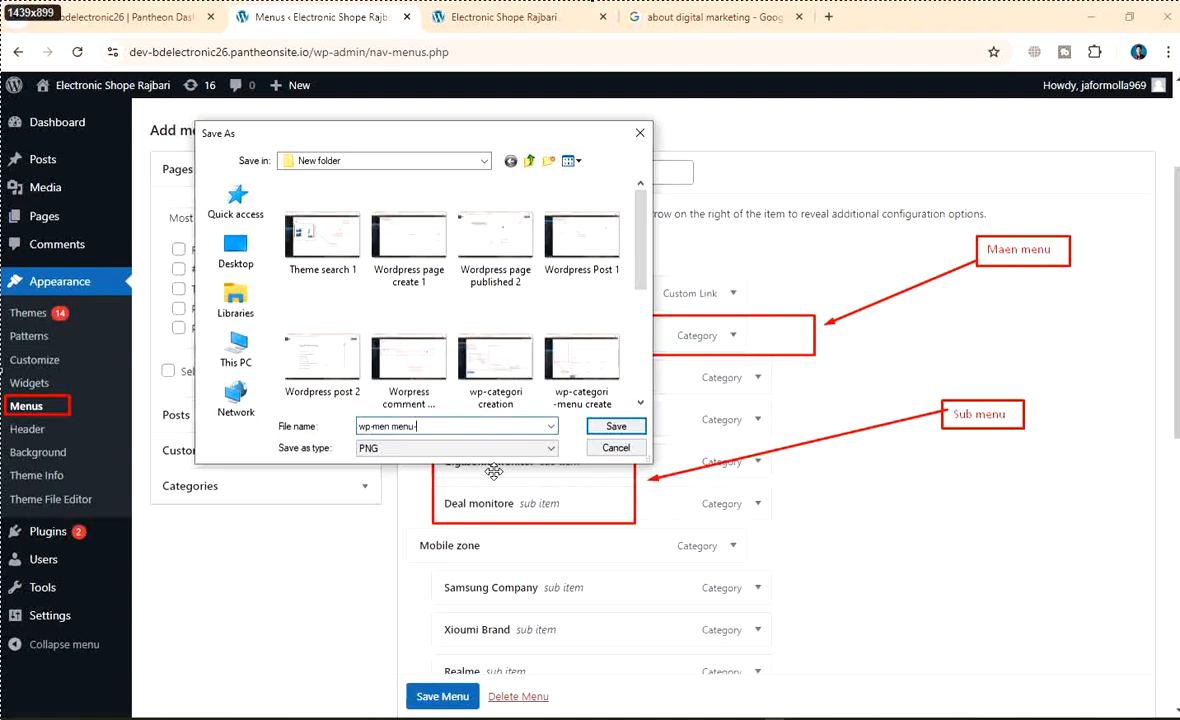
{"action": "type", "text": "sub m"}
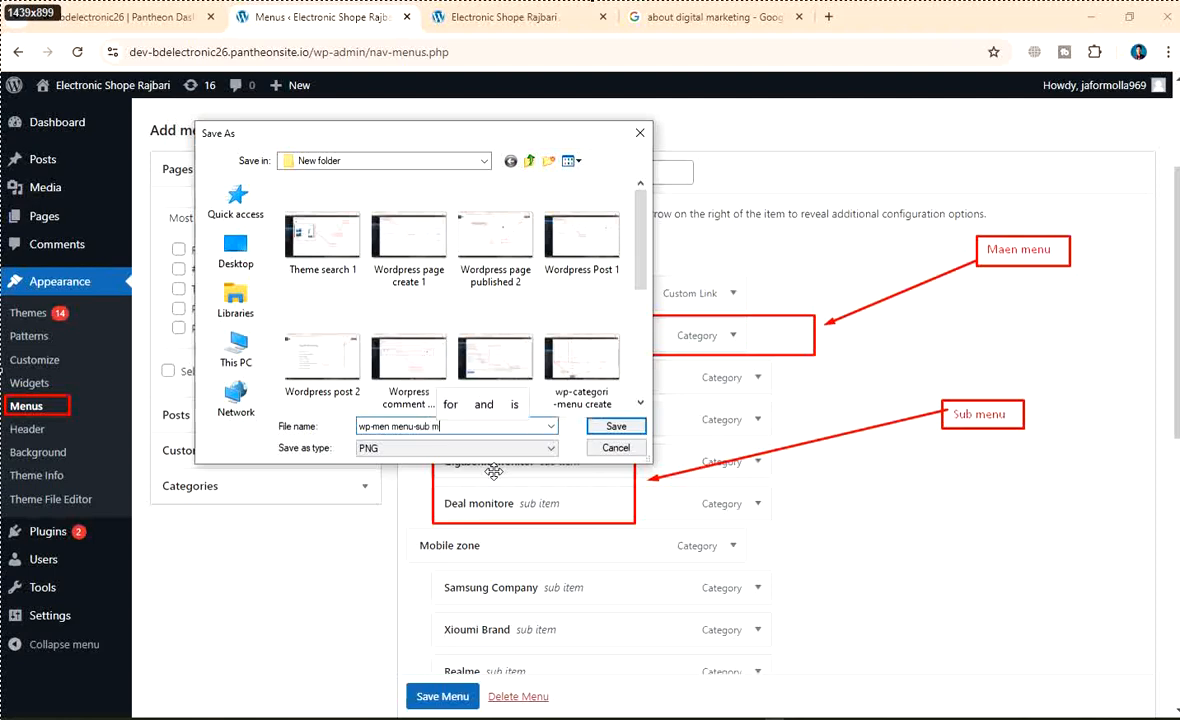
{"action": "type", "text": "enu c"}
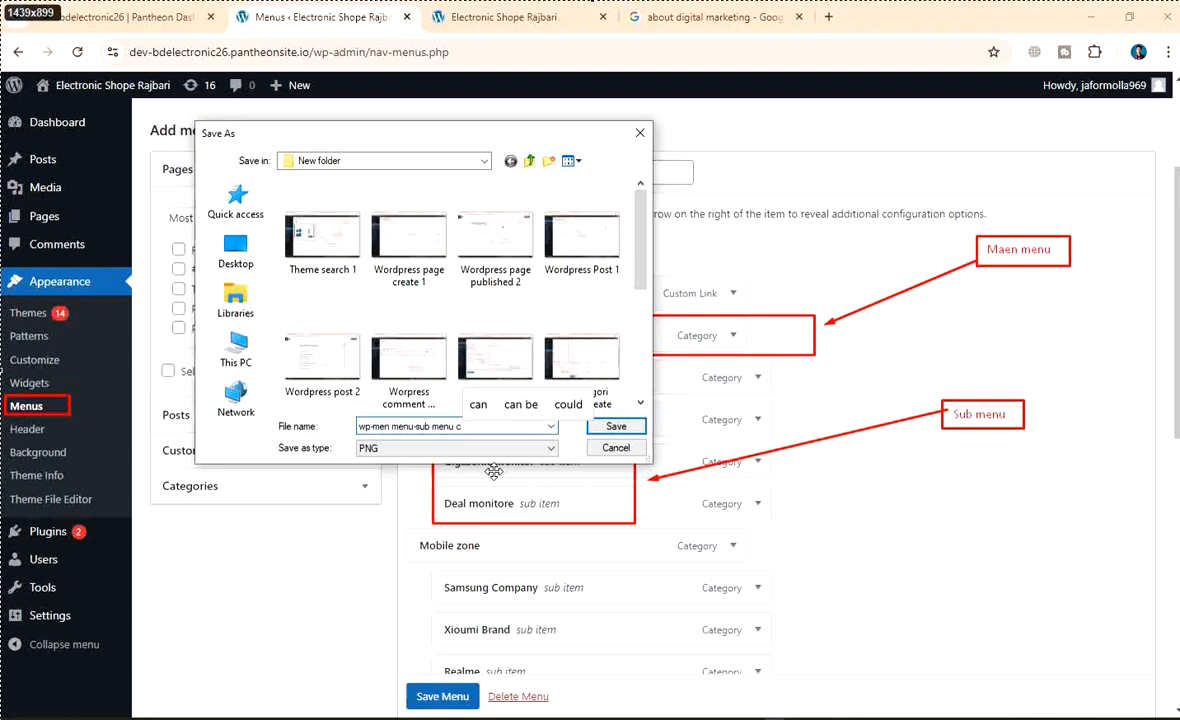
{"action": "key", "text": "BackSpace"}
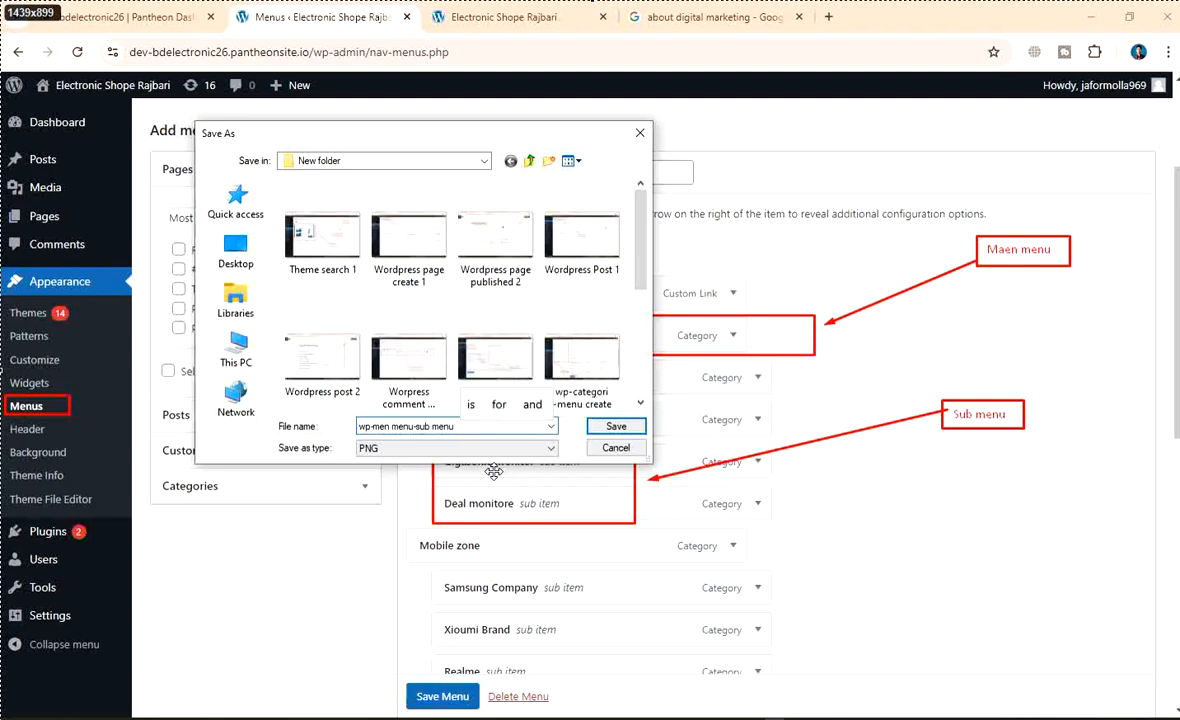
{"action": "scroll", "coordinate": [448, 353], "scroll_direction": "down", "scroll_amount": 3}
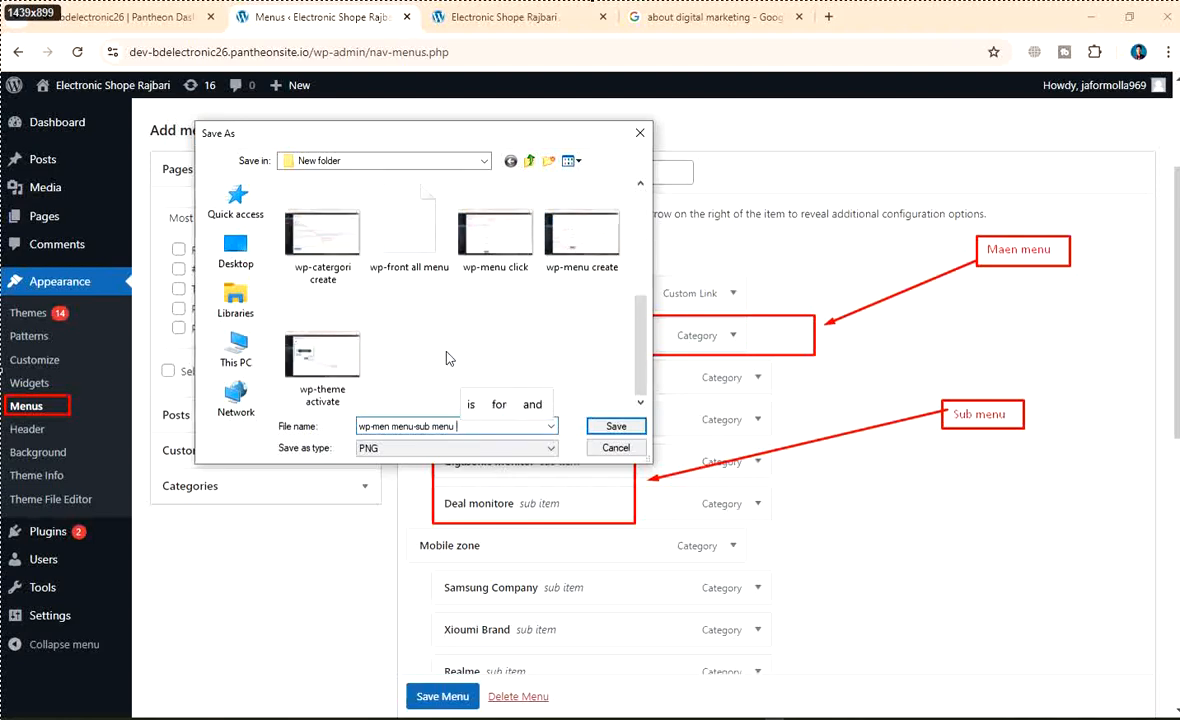
Save the screenshot to New folder, then save the Main menu again
{"action": "left_click", "coordinate": [601, 425]}
{"action": "scroll", "coordinate": [519, 440], "scroll_direction": "down", "scroll_amount": 6}
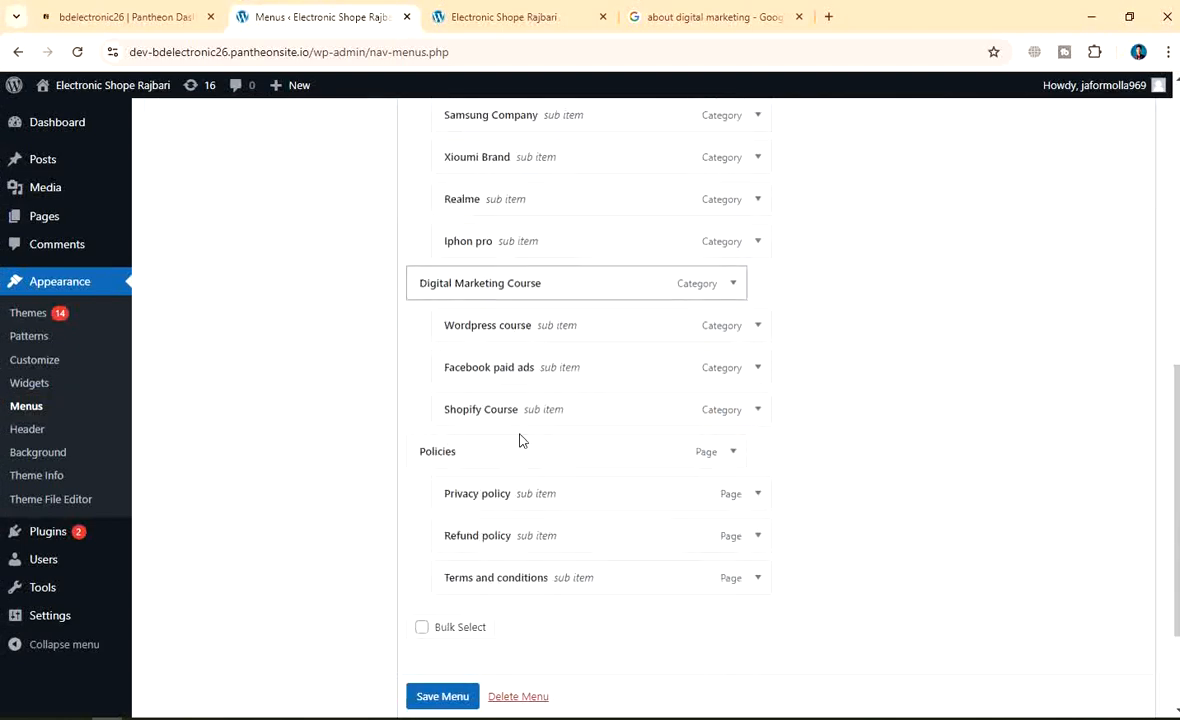
{"action": "left_click", "coordinate": [442, 684]}
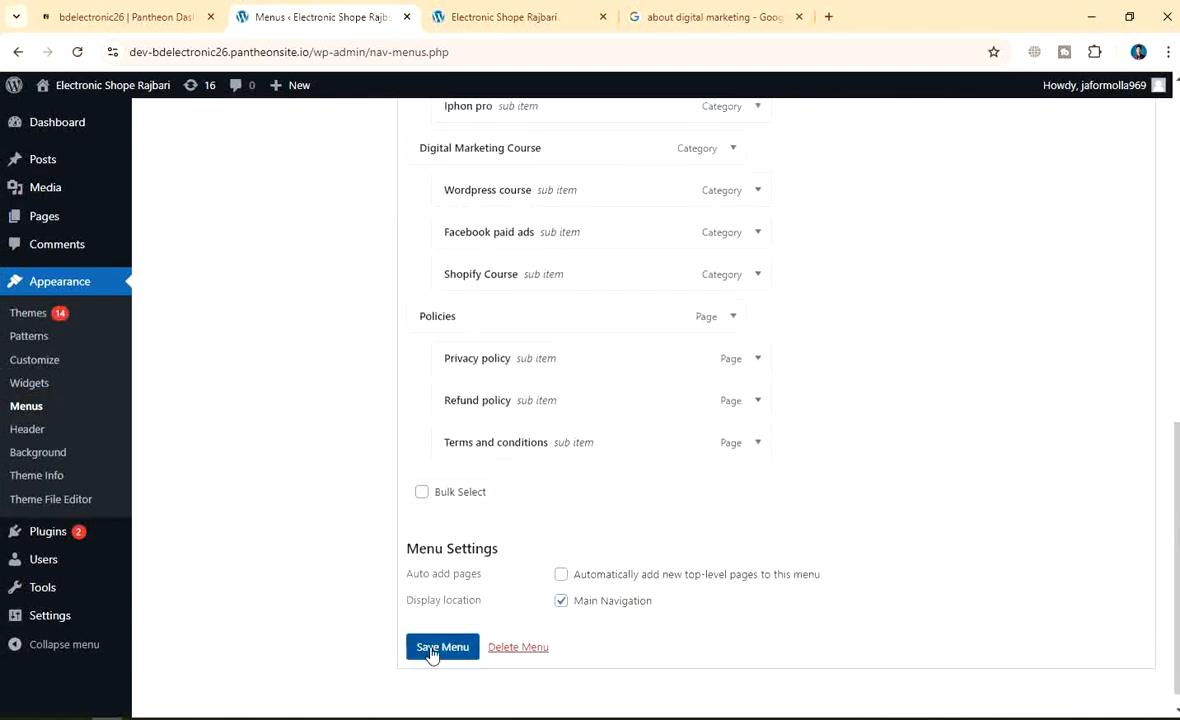
Review the Main menu's nested category items, then go to the Pages list
{"action": "scroll", "coordinate": [610, 520], "scroll_direction": "up", "scroll_amount": 6}
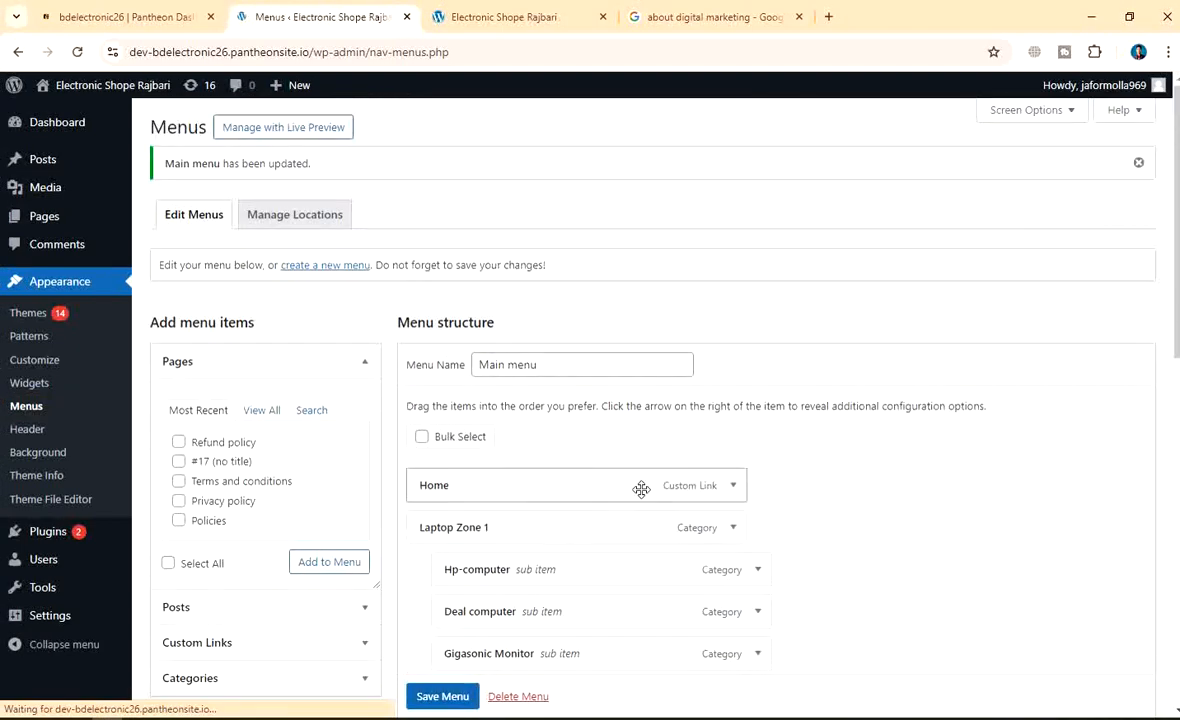
{"action": "scroll", "coordinate": [637, 395], "scroll_direction": "down", "scroll_amount": 4}
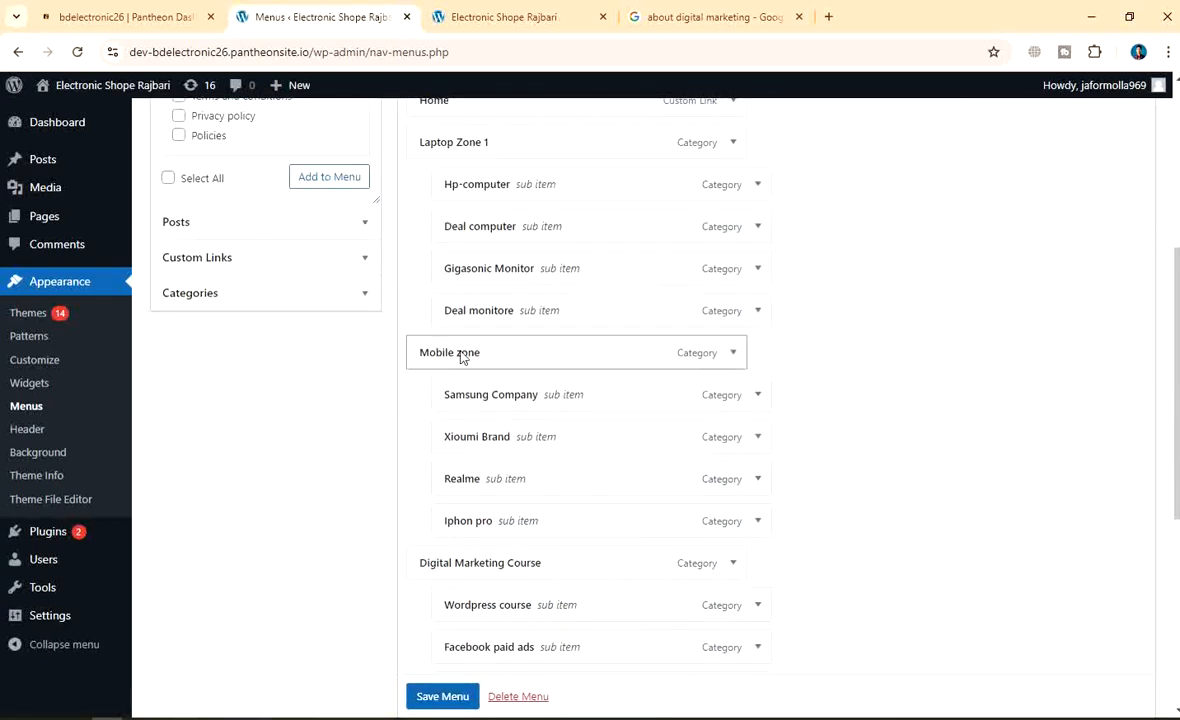
{"action": "scroll", "coordinate": [585, 335], "scroll_direction": "down", "scroll_amount": 4}
{"action": "scroll", "coordinate": [624, 337], "scroll_direction": "up", "scroll_amount": 5}
{"action": "scroll", "coordinate": [624, 337], "scroll_direction": "up", "scroll_amount": 1}
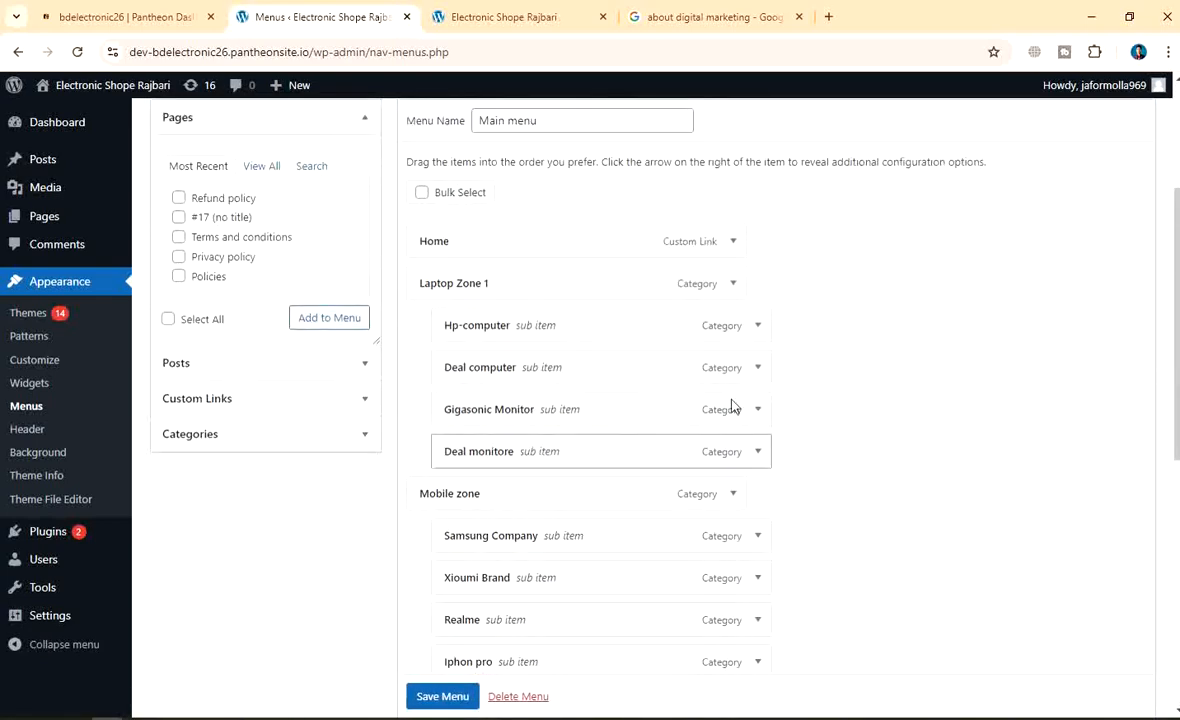
{"action": "scroll", "coordinate": [632, 366], "scroll_direction": "down", "scroll_amount": 2}
{"action": "scroll", "coordinate": [632, 366], "scroll_direction": "up", "scroll_amount": 2}
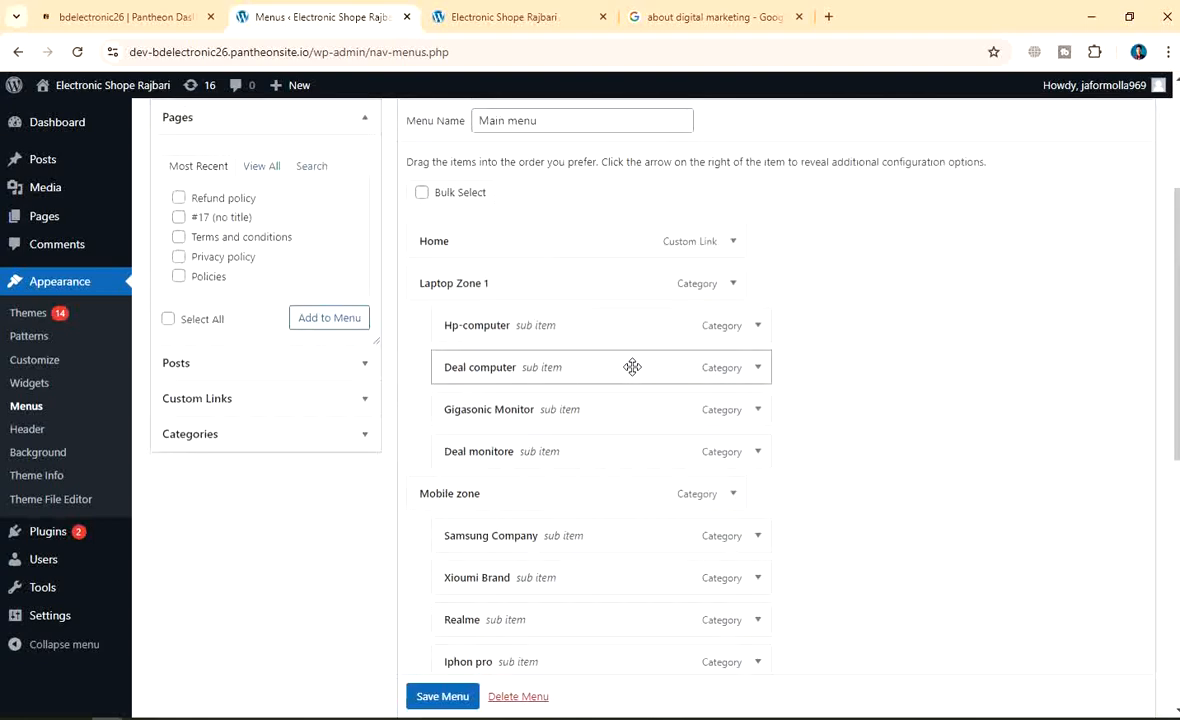
{"action": "scroll", "coordinate": [632, 367], "scroll_direction": "up", "scroll_amount": 2}
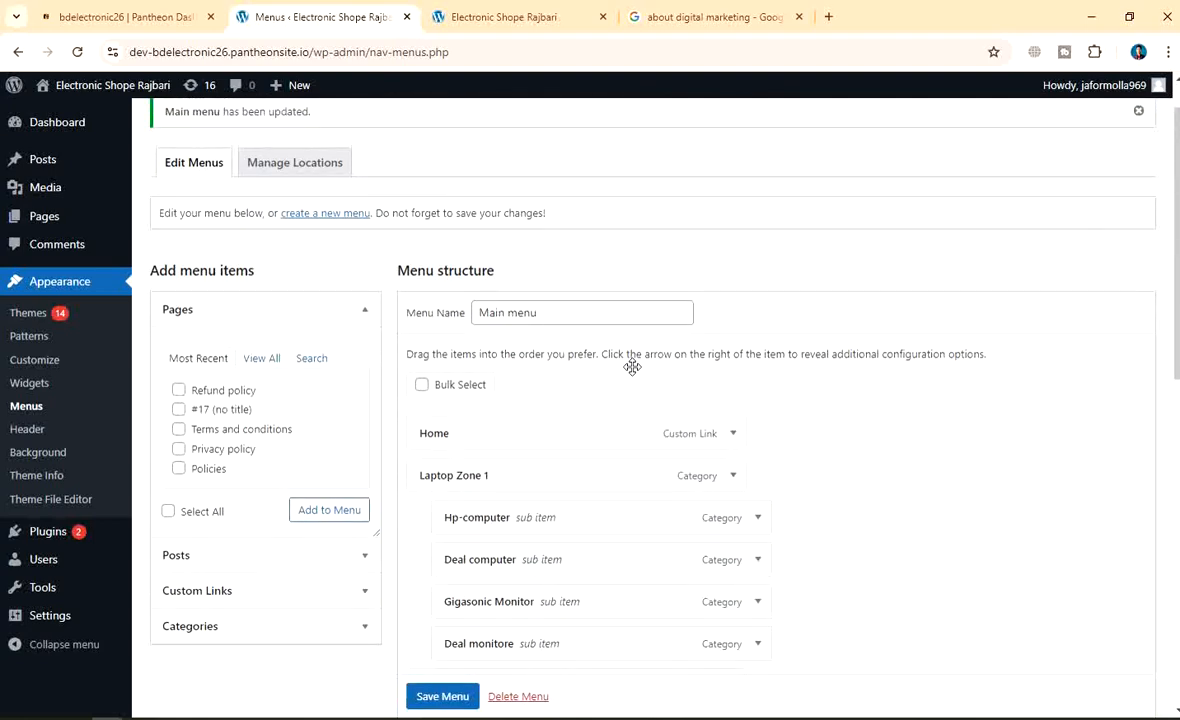
{"action": "scroll", "coordinate": [632, 367], "scroll_direction": "down", "scroll_amount": 2}
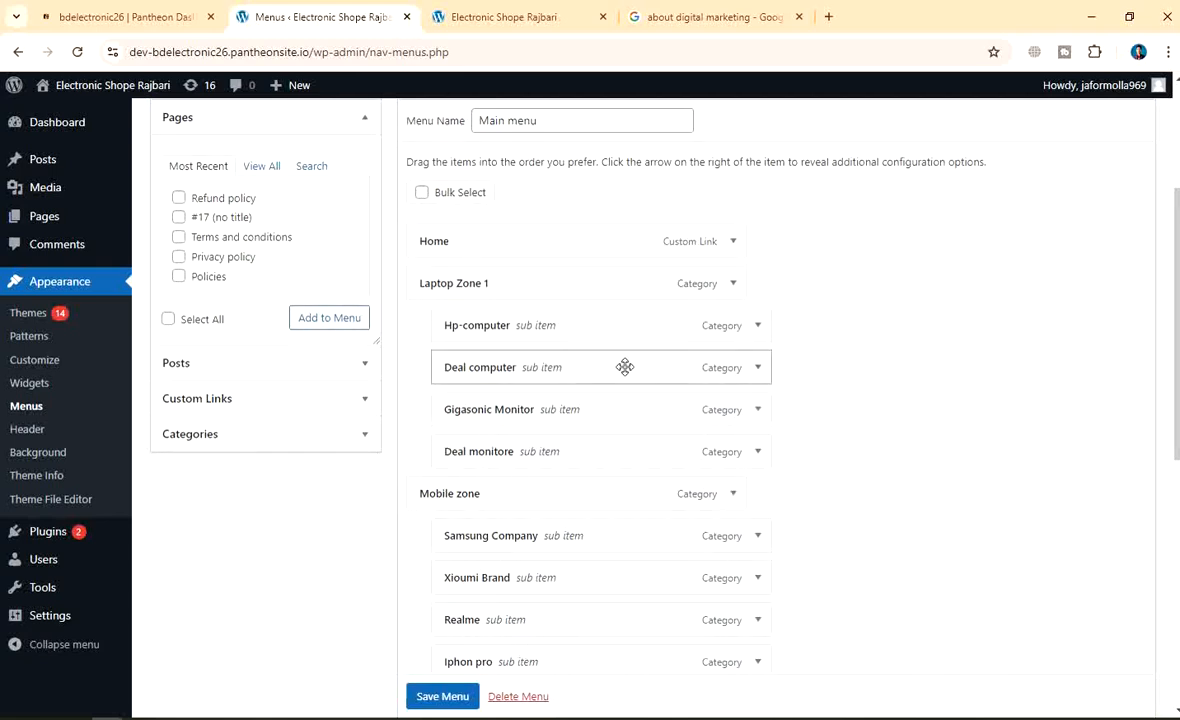
{"action": "scroll", "coordinate": [624, 367], "scroll_direction": "down", "scroll_amount": 2}
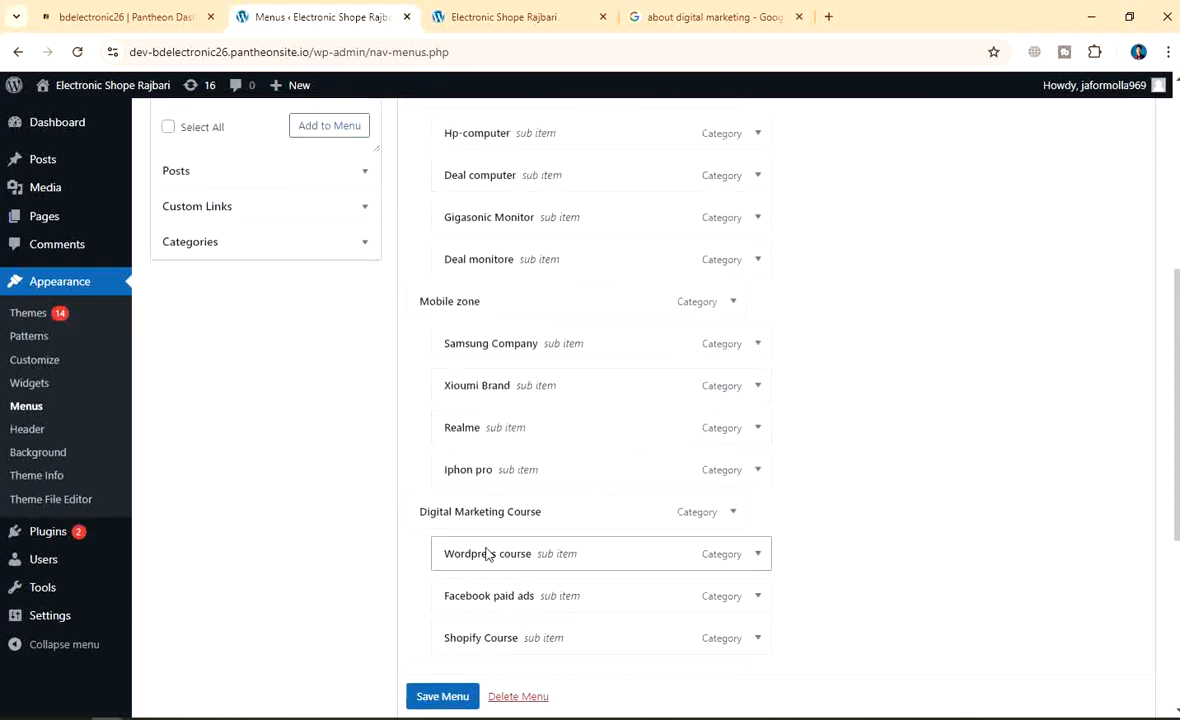
{"action": "scroll", "coordinate": [540, 438], "scroll_direction": "down", "scroll_amount": 2}
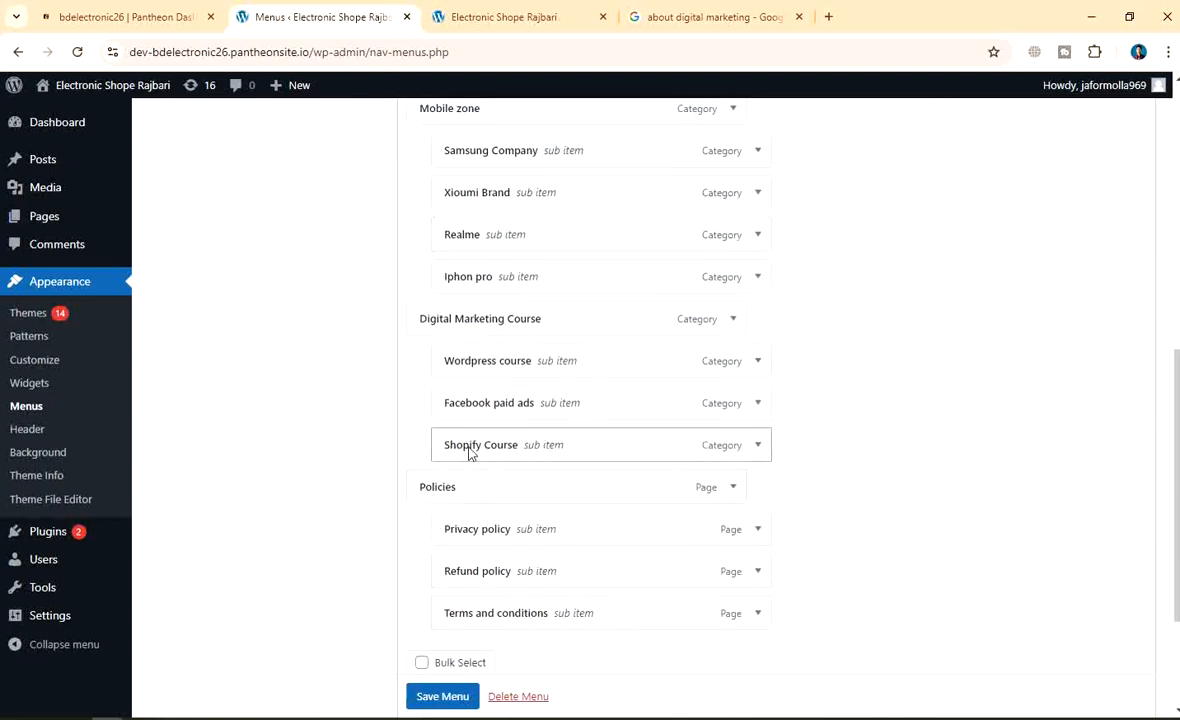
{"action": "scroll", "coordinate": [474, 451], "scroll_direction": "up", "scroll_amount": 2}
{"action": "left_click", "coordinate": [54, 219]}
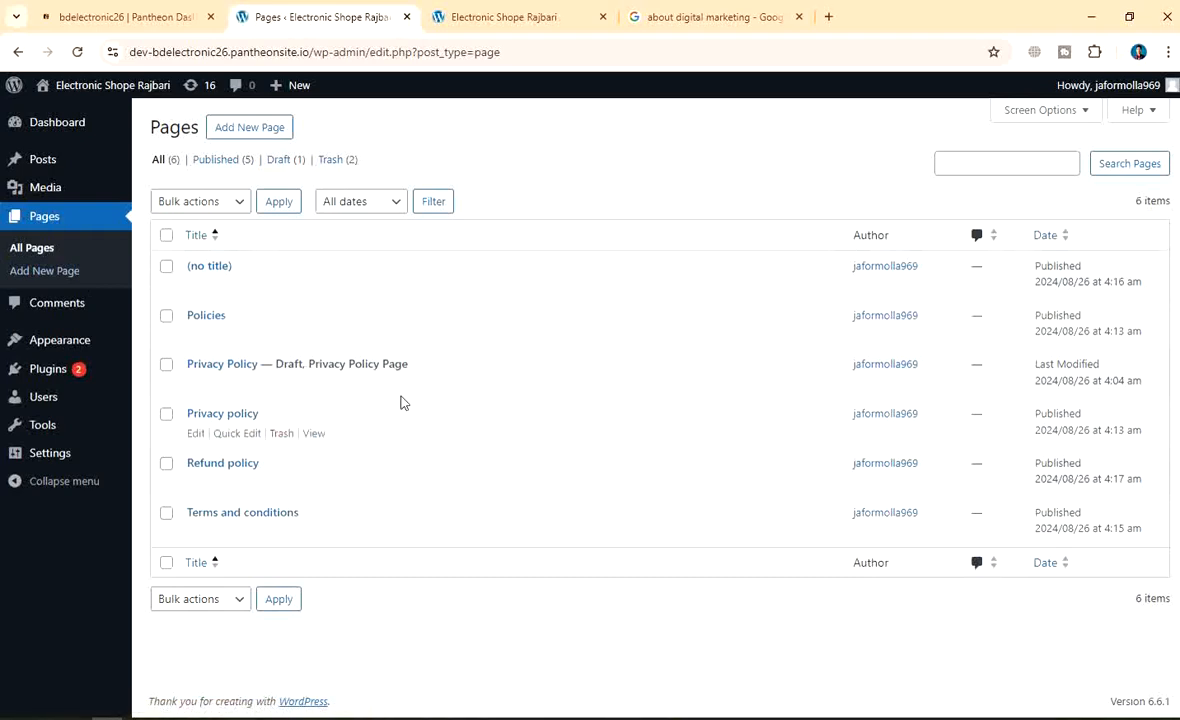
Create and publish a new page titled 'Contact', then return to the Pages list
{"action": "left_click", "coordinate": [241, 130]}
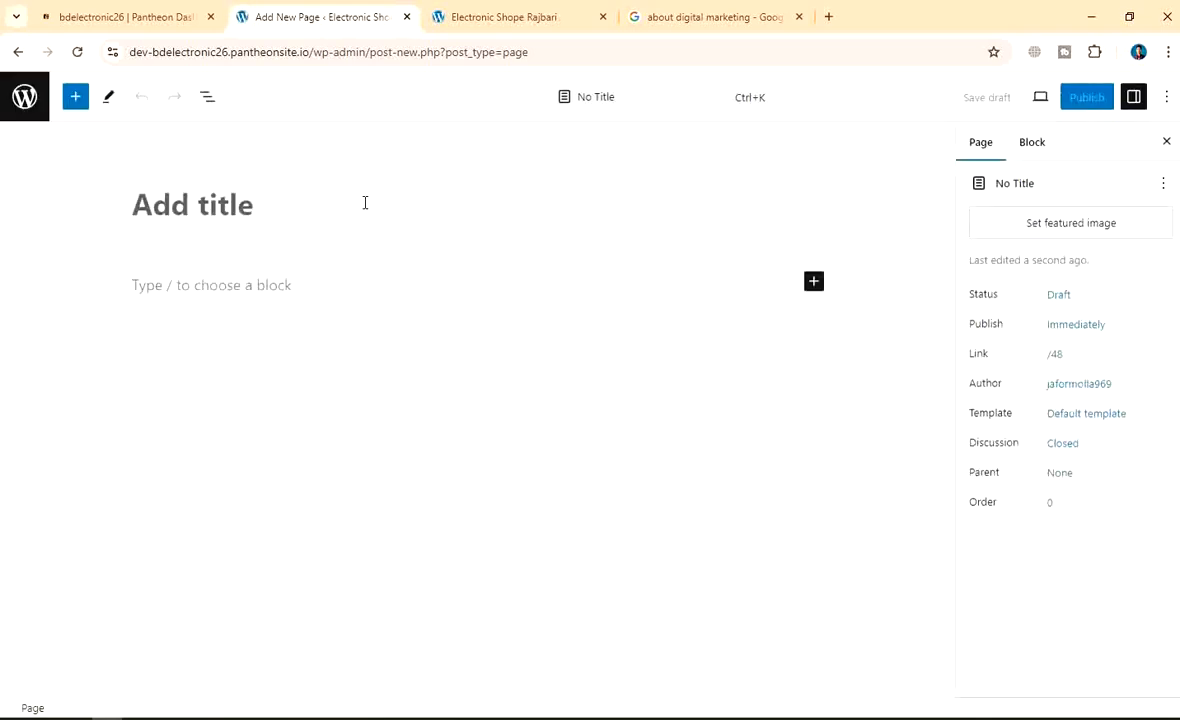
{"action": "type", "text": "Co"}
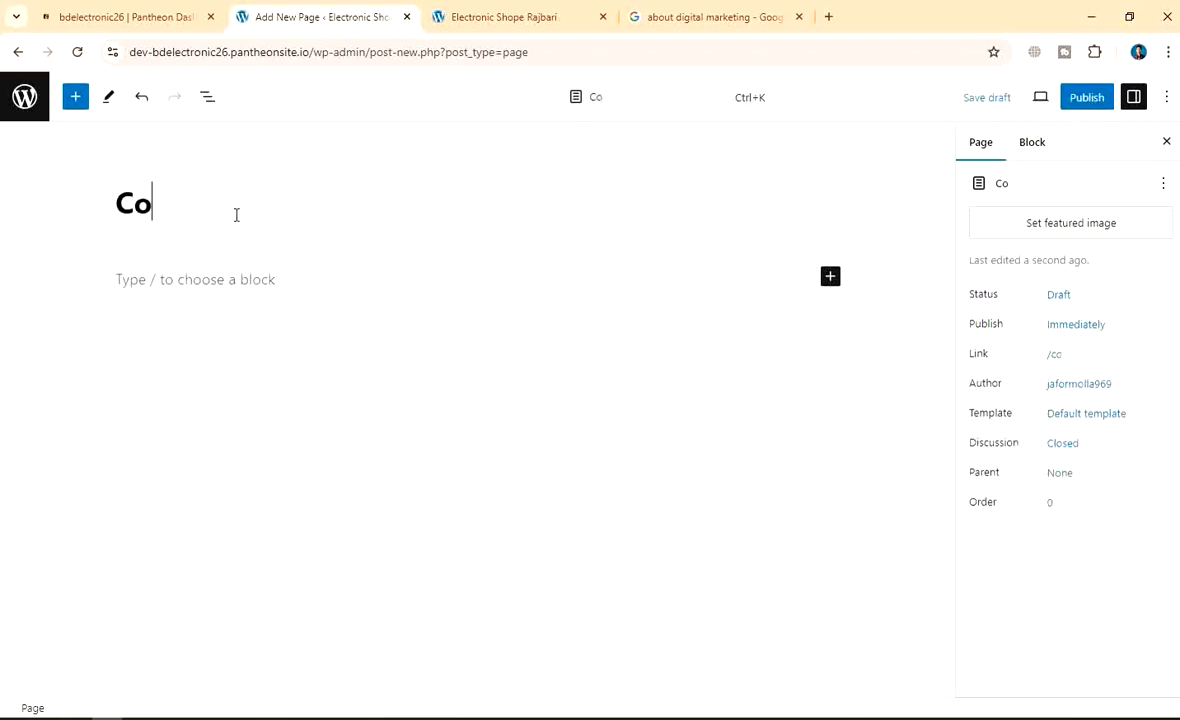
{"action": "type", "text": "ntact"}
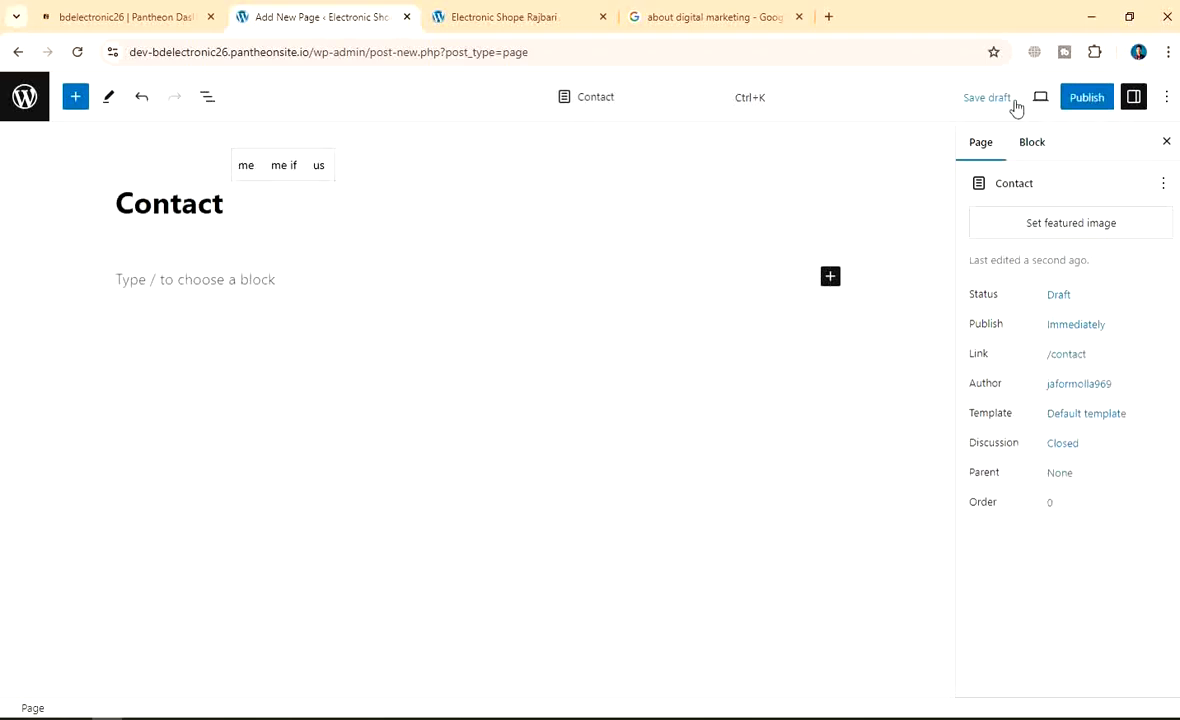
{"action": "left_click", "coordinate": [1080, 106]}
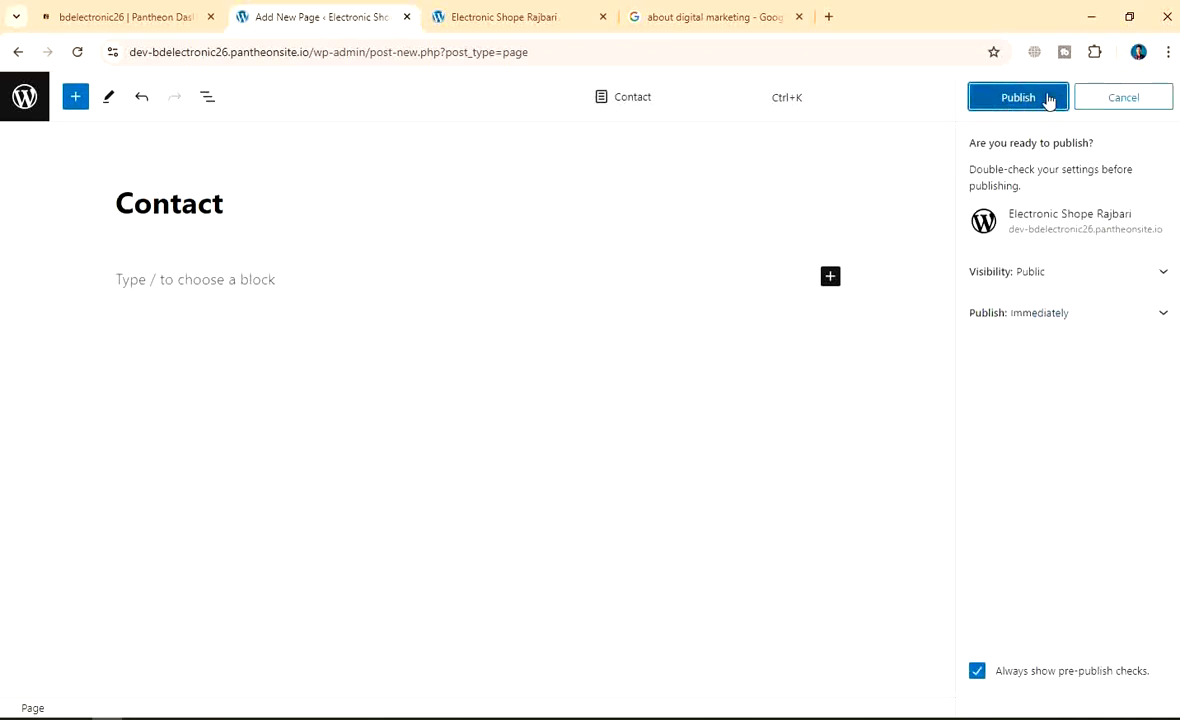
{"action": "left_click", "coordinate": [1048, 99]}
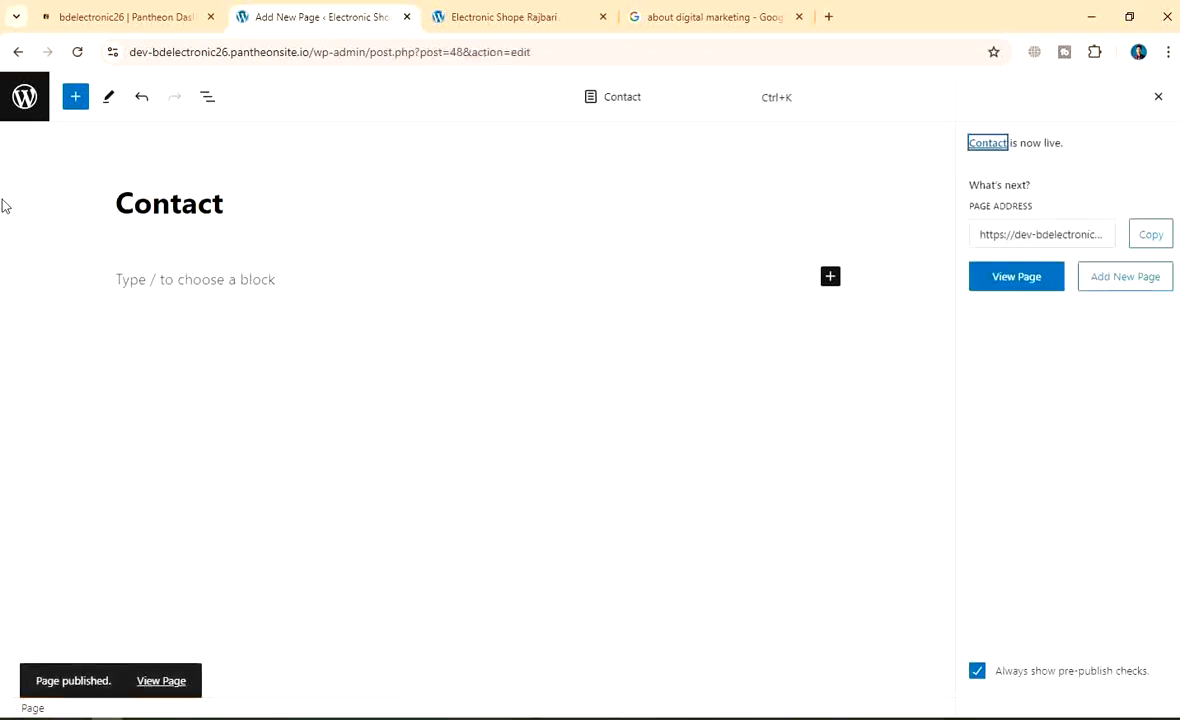
{"action": "left_click", "coordinate": [23, 112]}
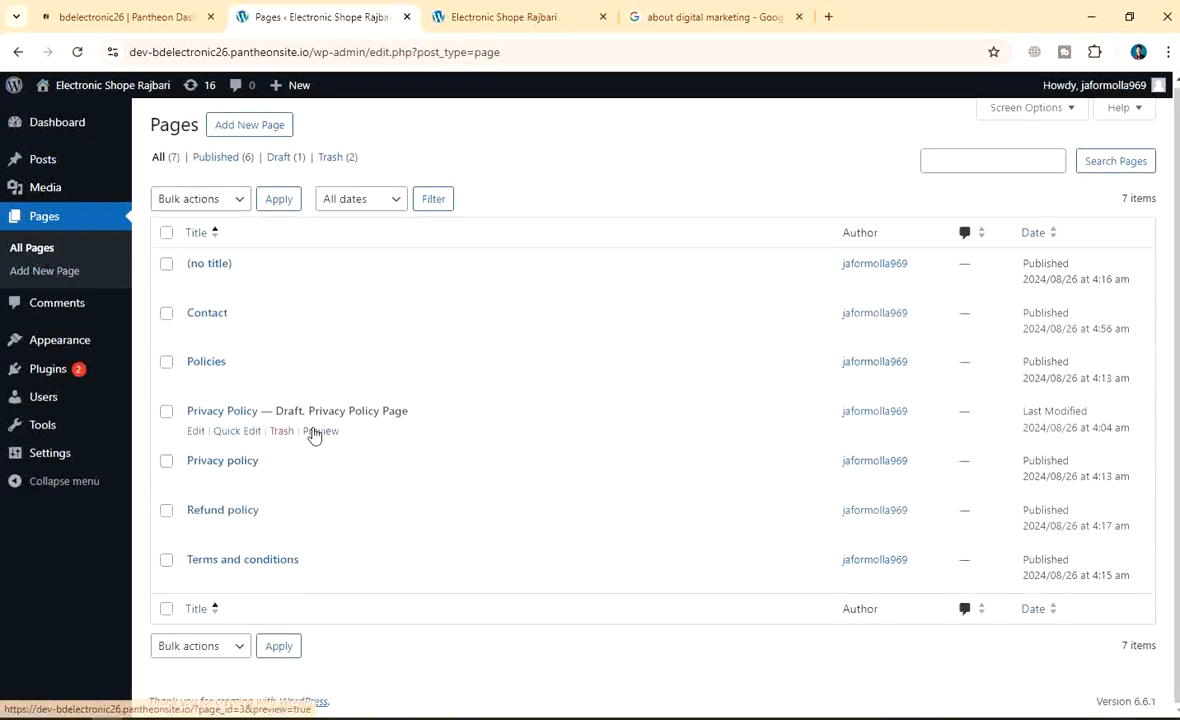
Go to Appearance > Menus to edit the Main menu
{"action": "left_click", "coordinate": [62, 339]}
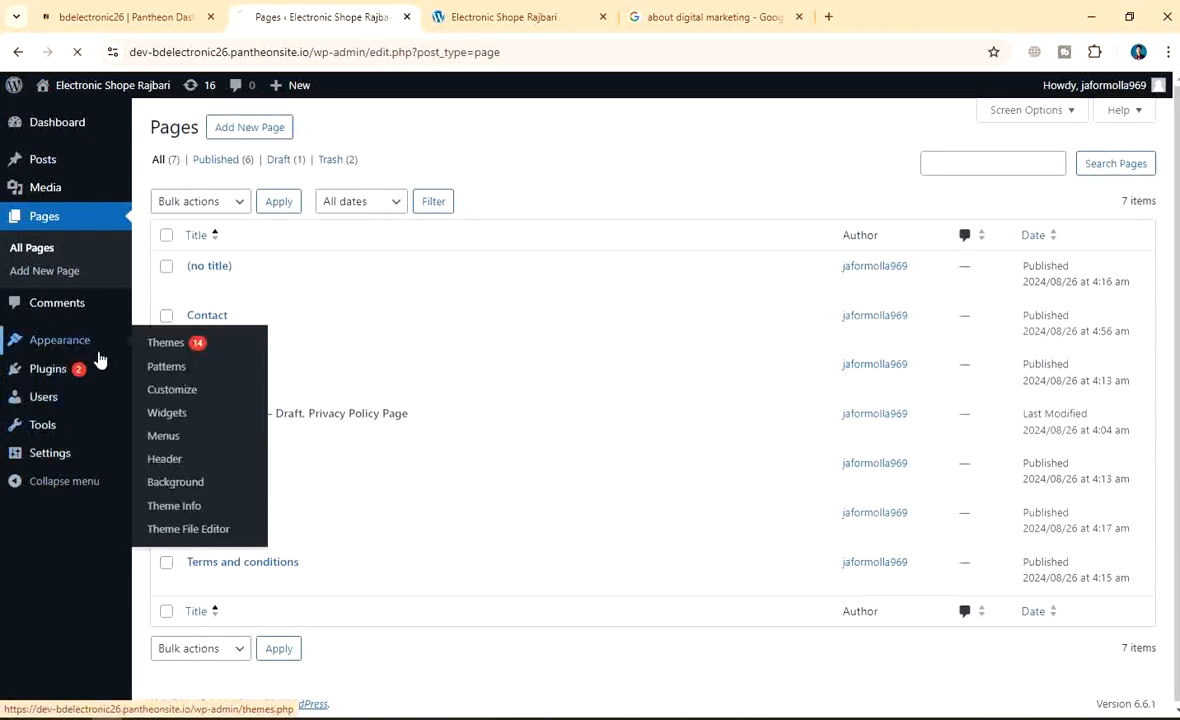
{"action": "scroll", "coordinate": [62, 425], "scroll_direction": "down", "scroll_amount": 2}
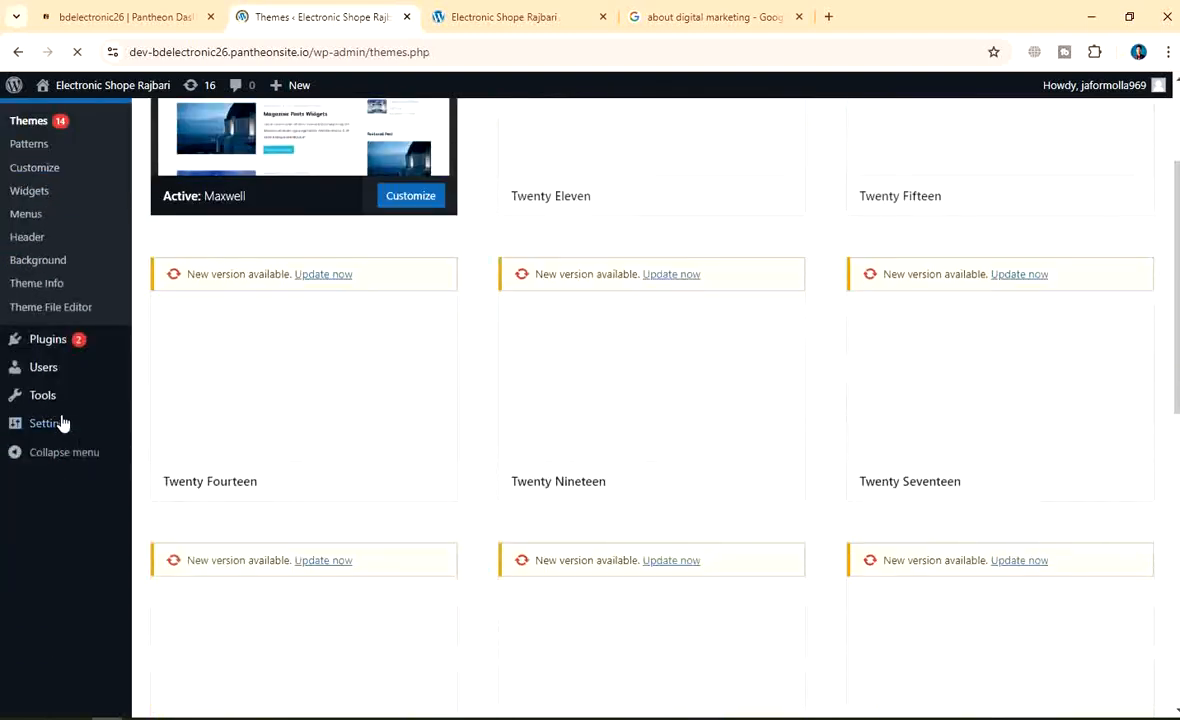
{"action": "scroll", "coordinate": [62, 420], "scroll_direction": "up", "scroll_amount": 2}
{"action": "left_click", "coordinate": [40, 410]}
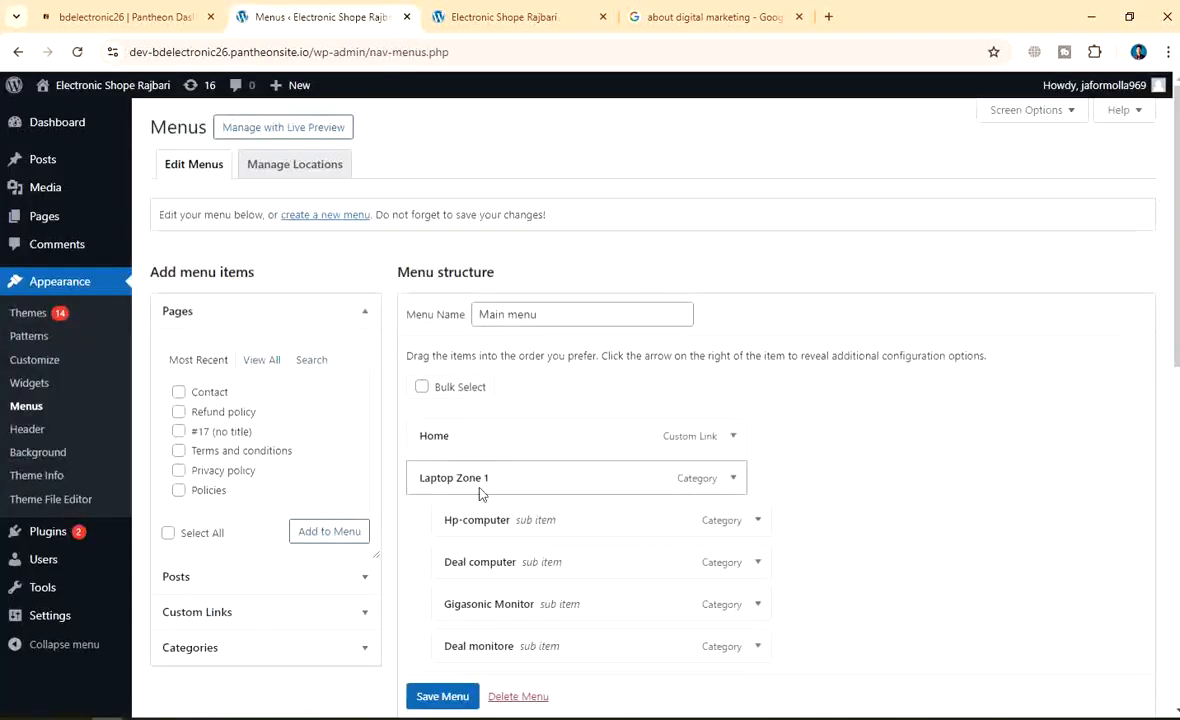
{"action": "scroll", "coordinate": [385, 413], "scroll_direction": "down", "scroll_amount": 6}
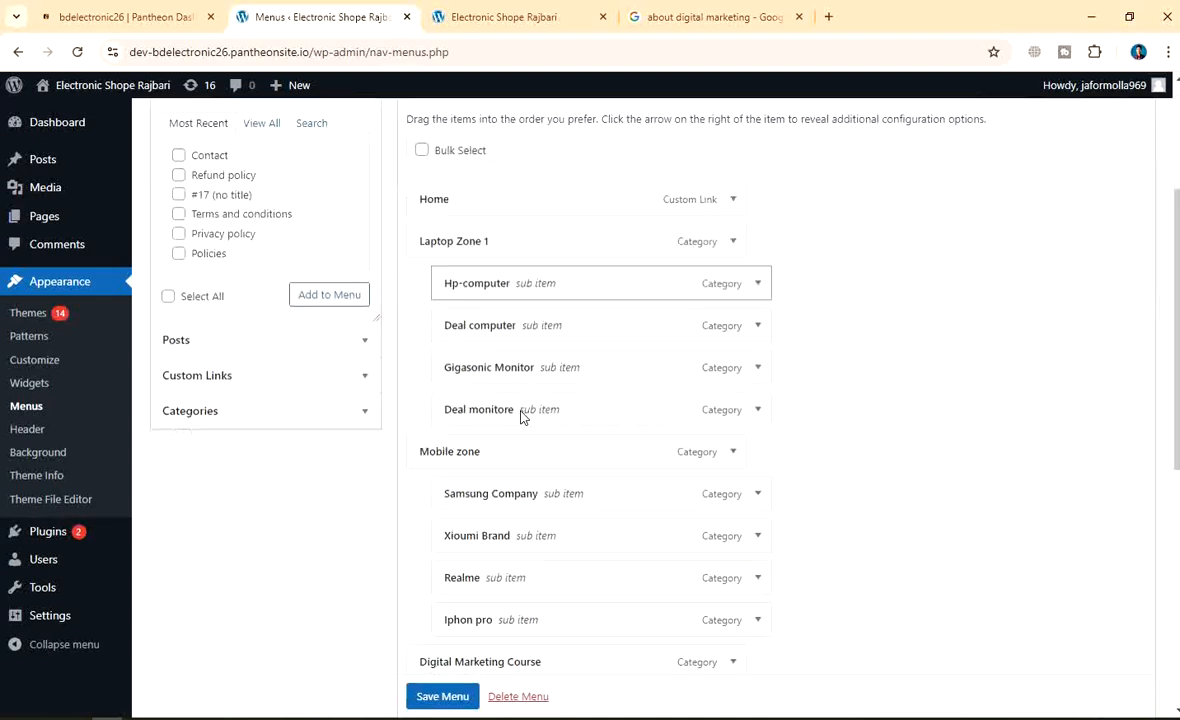
{"action": "scroll", "coordinate": [700, 424], "scroll_direction": "down", "scroll_amount": 2}
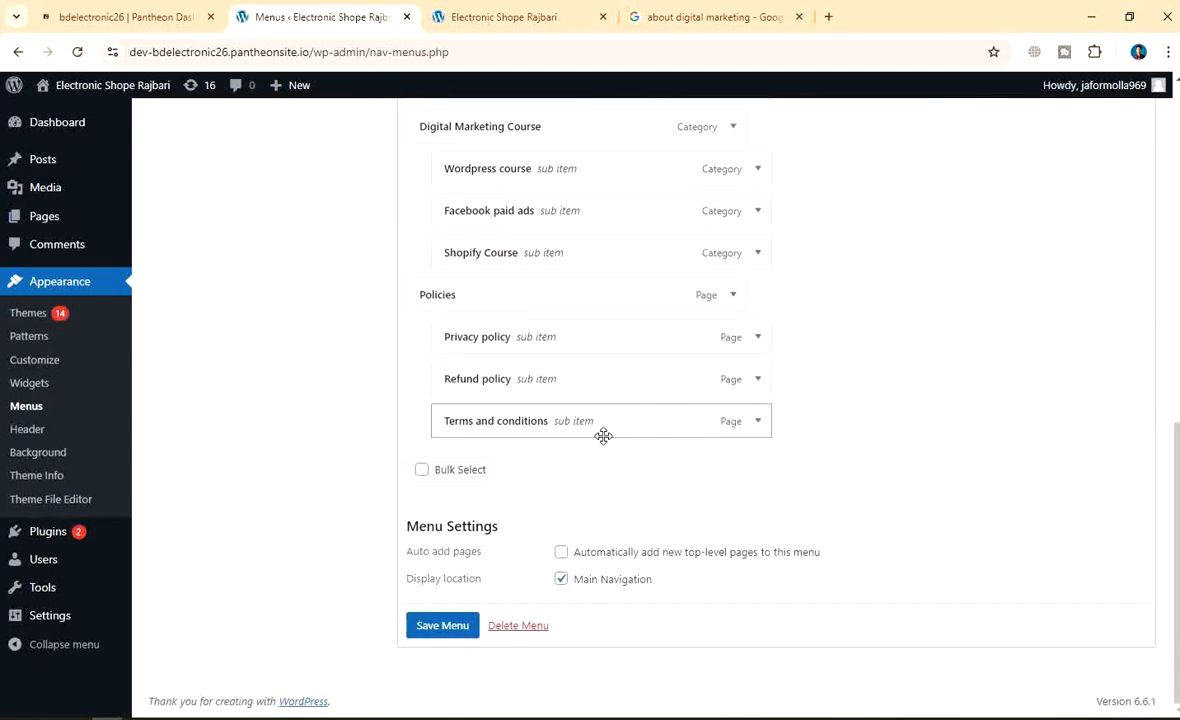
{"action": "scroll", "coordinate": [600, 427], "scroll_direction": "up", "scroll_amount": 10}
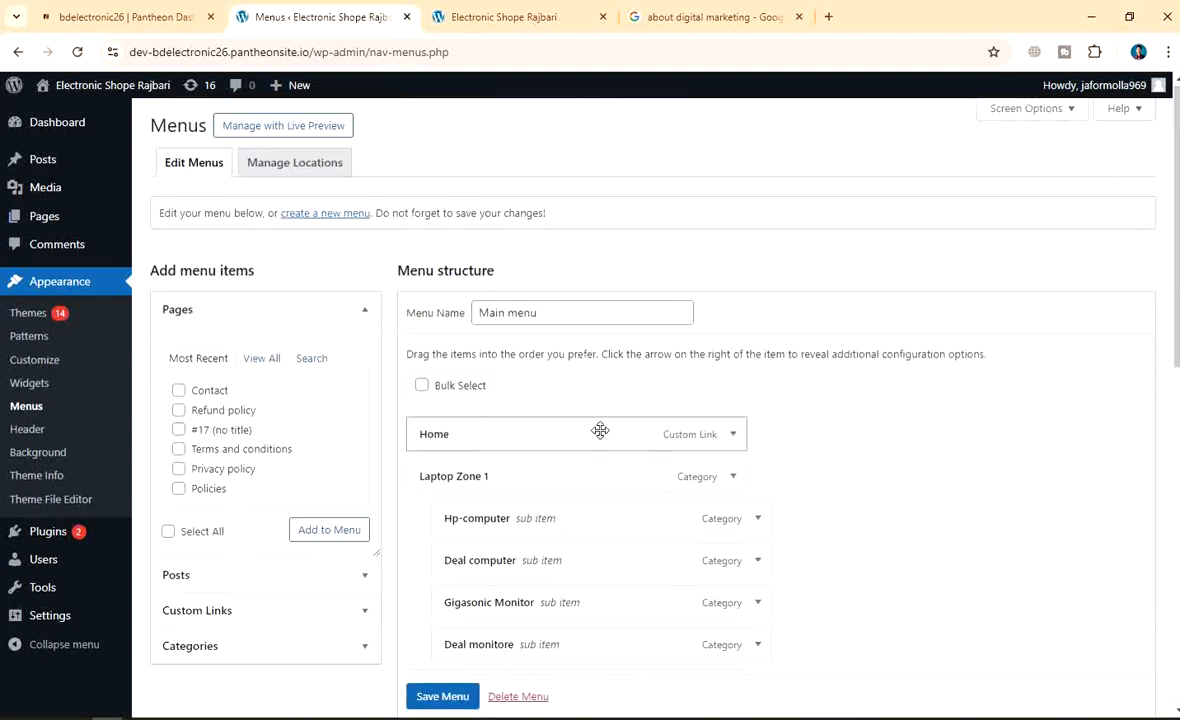
Add the Contact page from Pages > View All to the Main menu and save it
{"action": "left_click", "coordinate": [260, 360]}
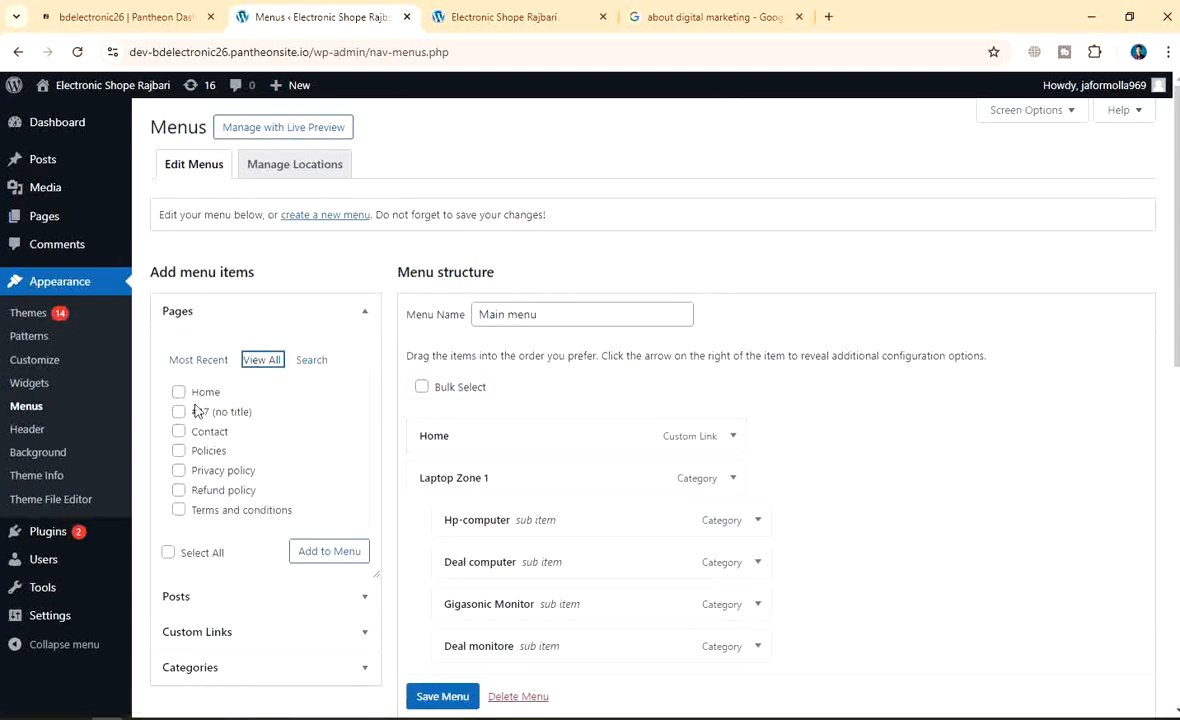
{"action": "left_click", "coordinate": [178, 431]}
{"action": "scroll", "coordinate": [577, 377], "scroll_direction": "down", "scroll_amount": 2}
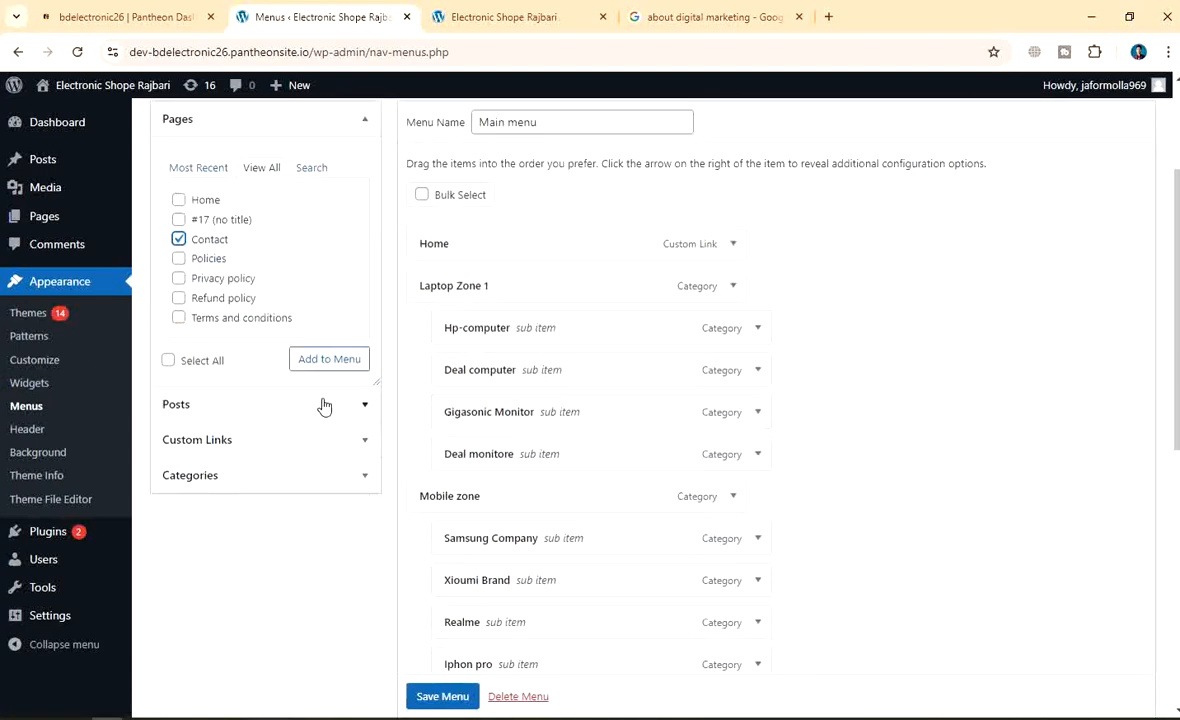
{"action": "left_click", "coordinate": [331, 365]}
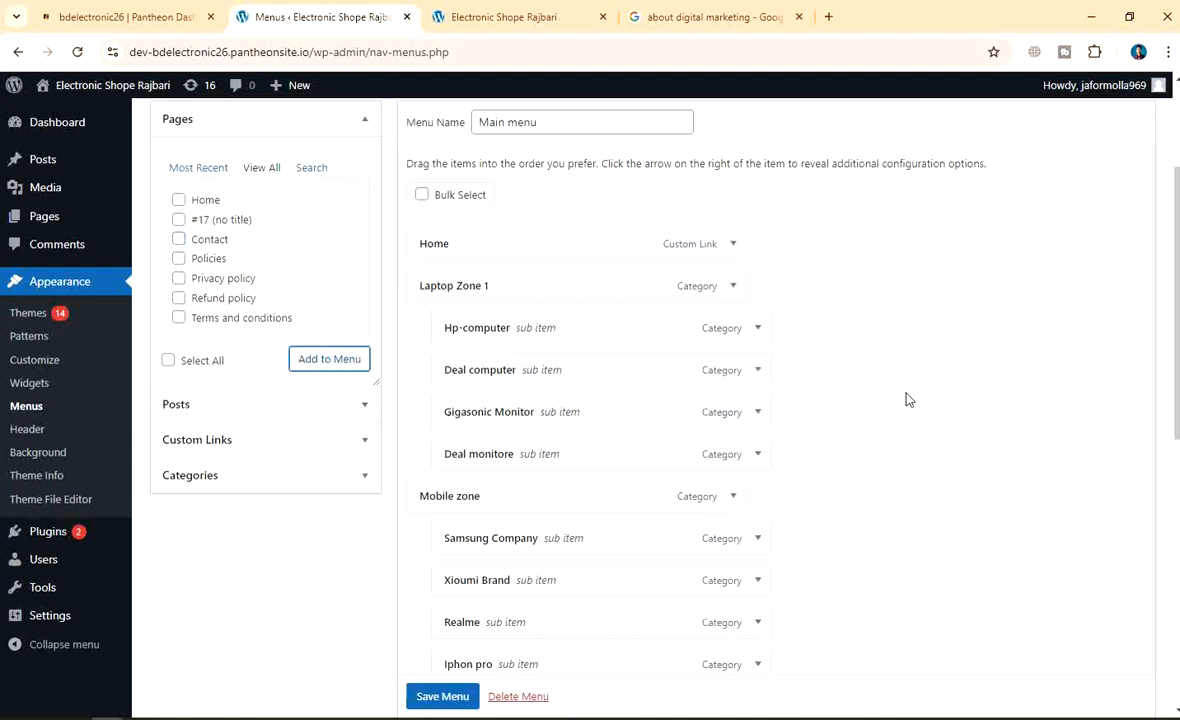
{"action": "scroll", "coordinate": [908, 399], "scroll_direction": "down", "scroll_amount": 6}
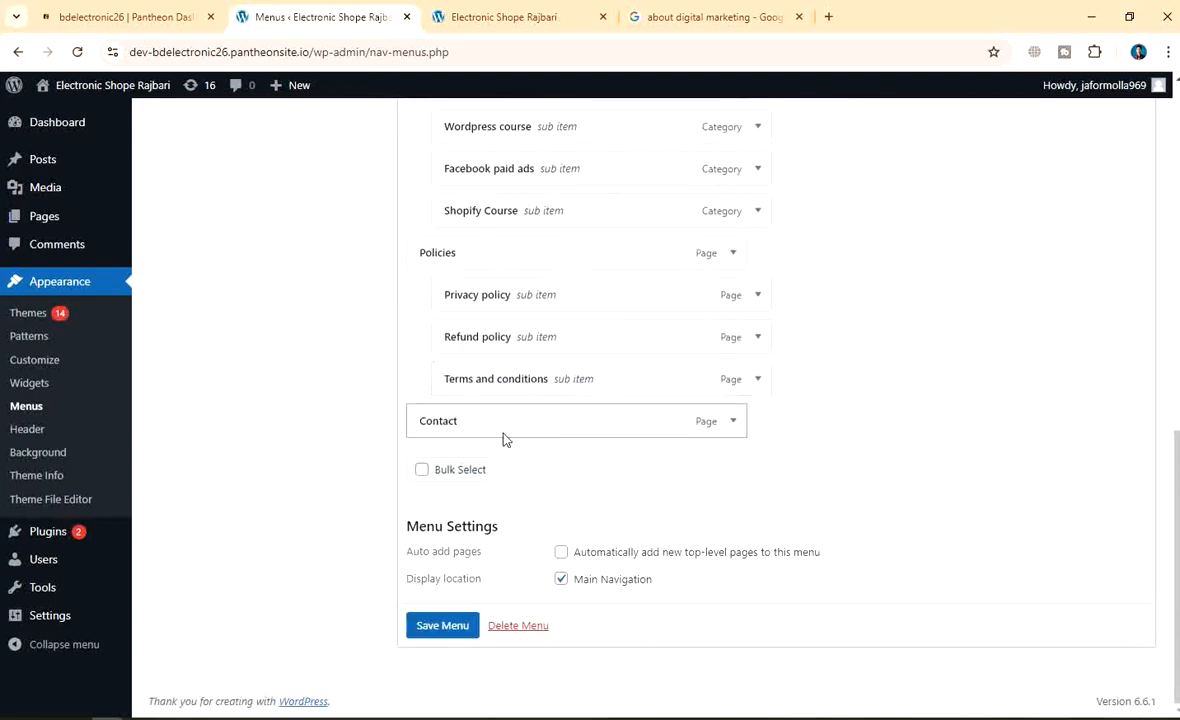
{"action": "left_click", "coordinate": [453, 624]}
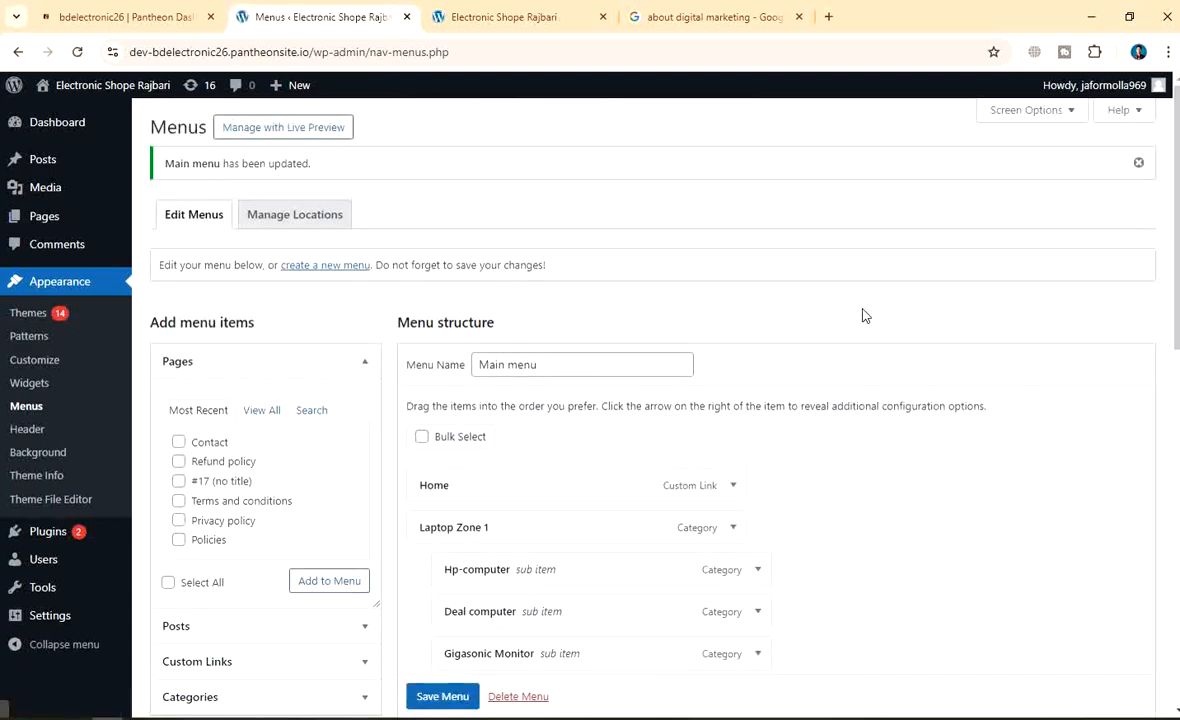
Save the Main menu once more and switch to the live site tab
{"action": "scroll", "coordinate": [453, 416], "scroll_direction": "down", "scroll_amount": 9}
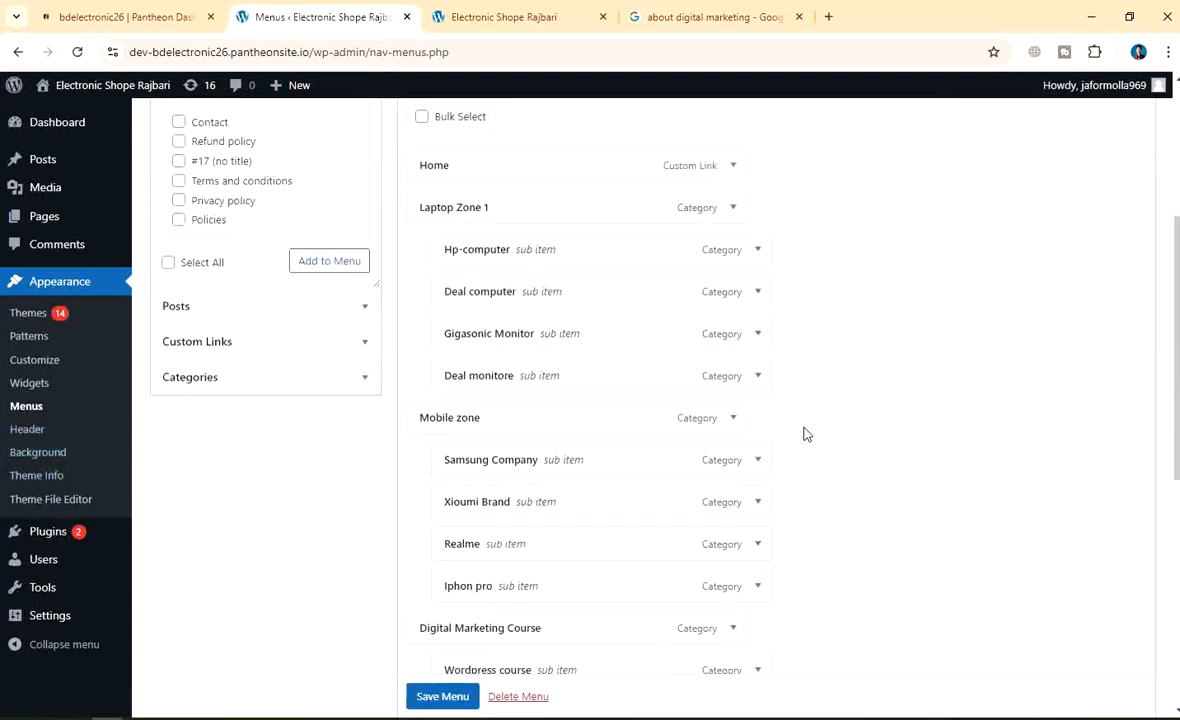
{"action": "scroll", "coordinate": [410, 528], "scroll_direction": "down", "scroll_amount": 1}
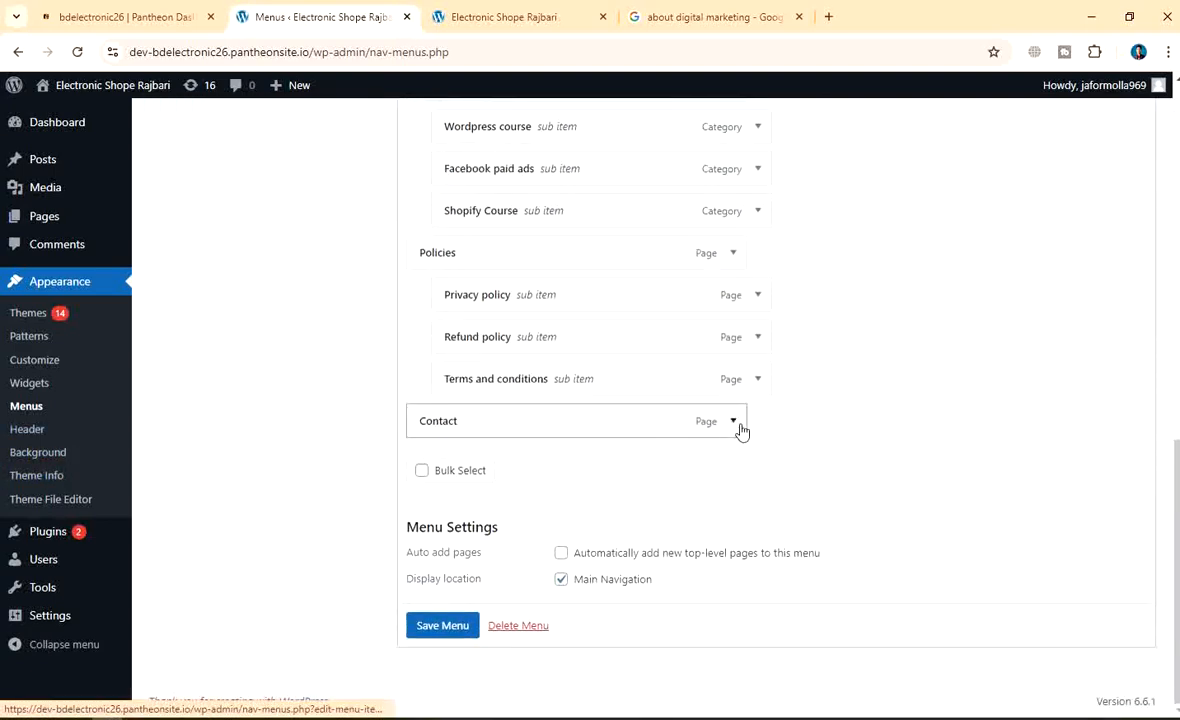
{"action": "scroll", "coordinate": [750, 410], "scroll_direction": "up", "scroll_amount": 8}
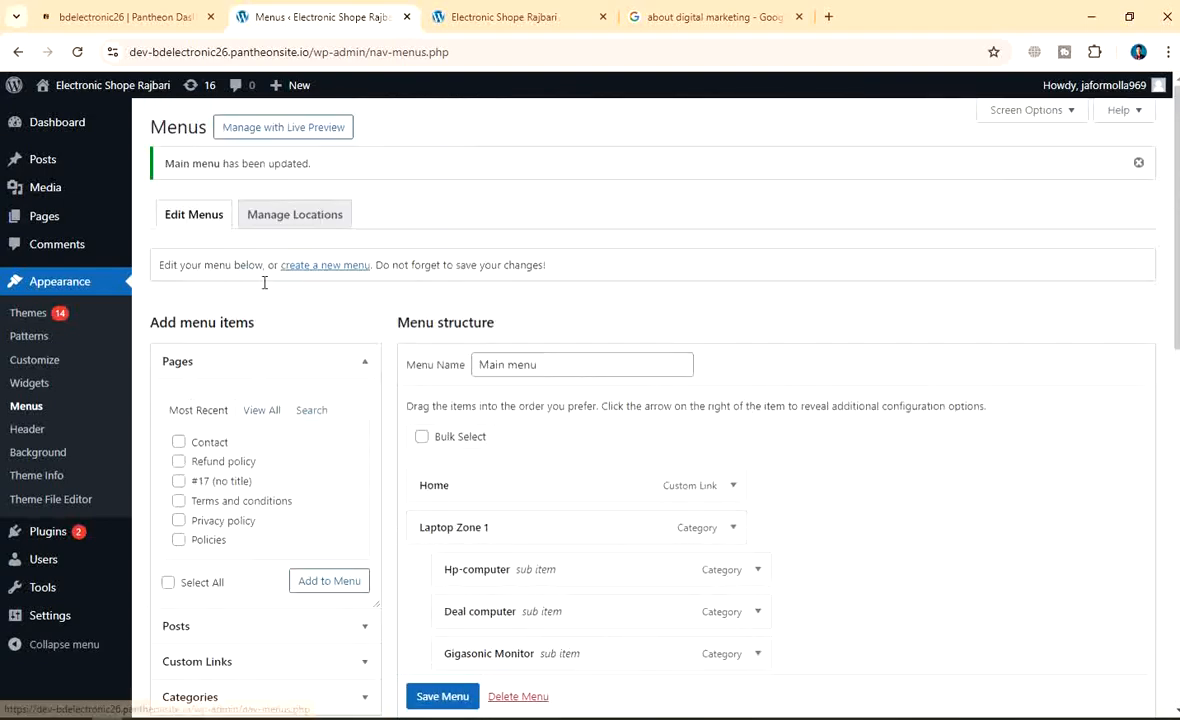
{"action": "scroll", "coordinate": [469, 535], "scroll_direction": "down", "scroll_amount": 9}
{"action": "left_click", "coordinate": [435, 640]}
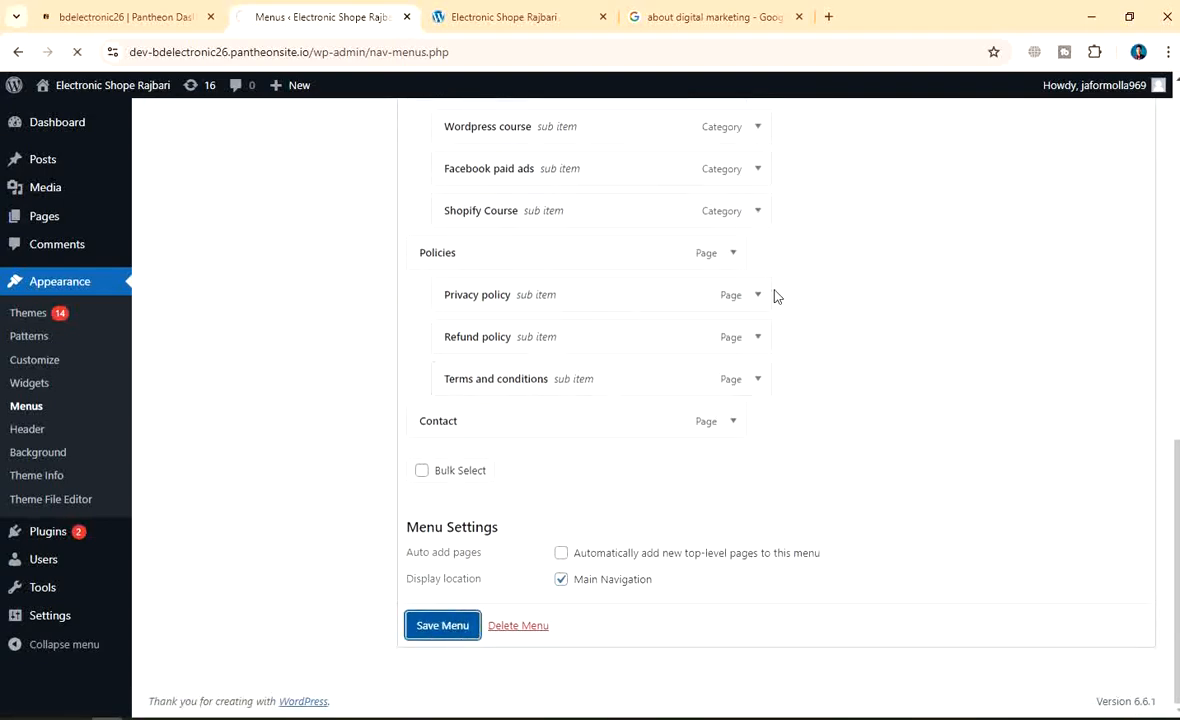
{"action": "scroll", "coordinate": [277, 420], "scroll_direction": "down", "scroll_amount": 5}
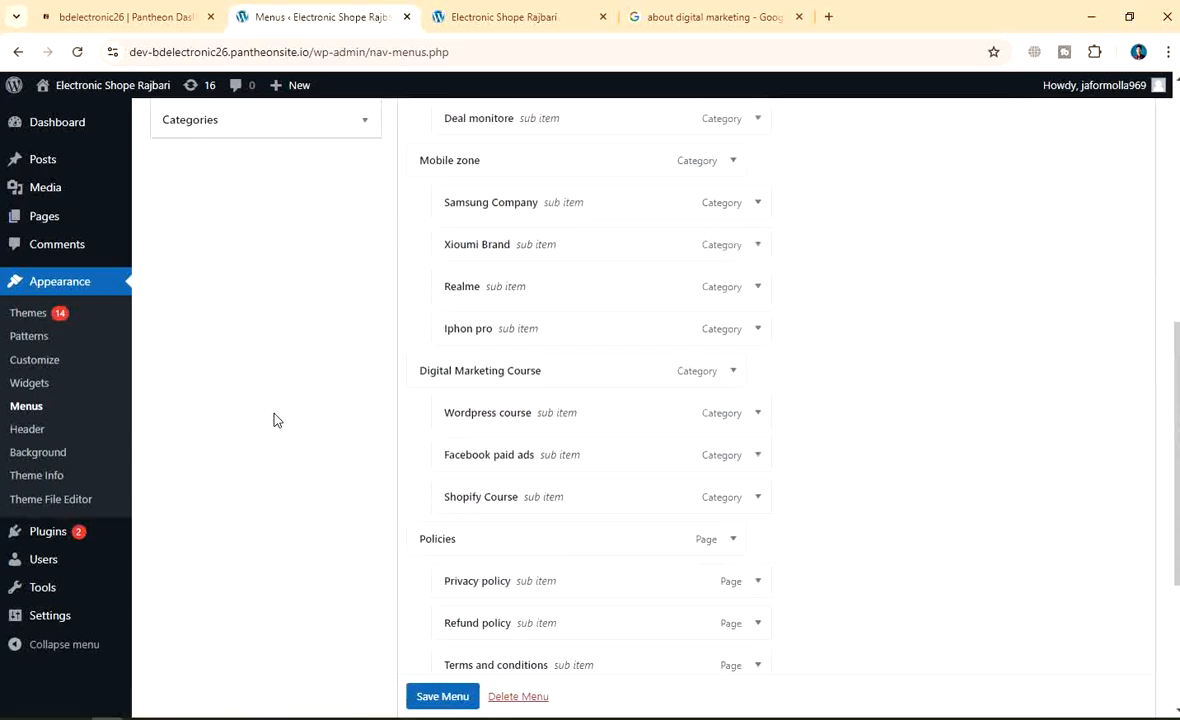
{"action": "scroll", "coordinate": [277, 420], "scroll_direction": "up", "scroll_amount": 10}
{"action": "left_click", "coordinate": [500, 17]}
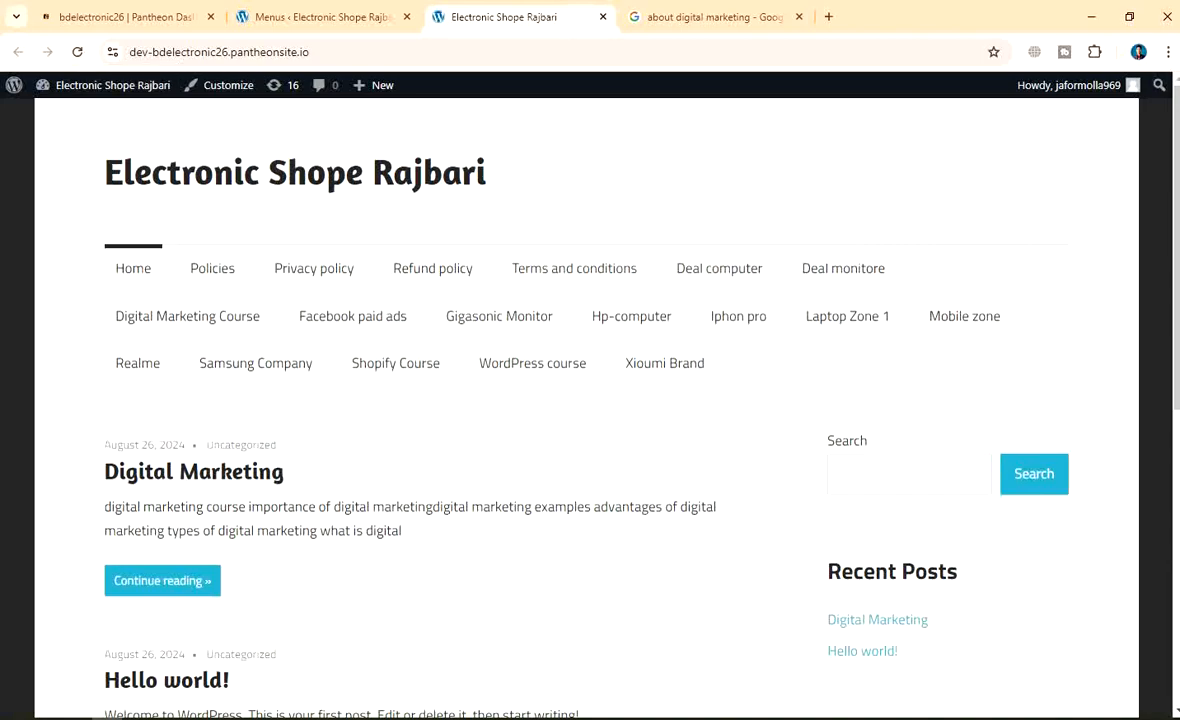
Capture the full screen and box the browser reload button and site navigation menu in red
{"action": "key", "text": "Print"}
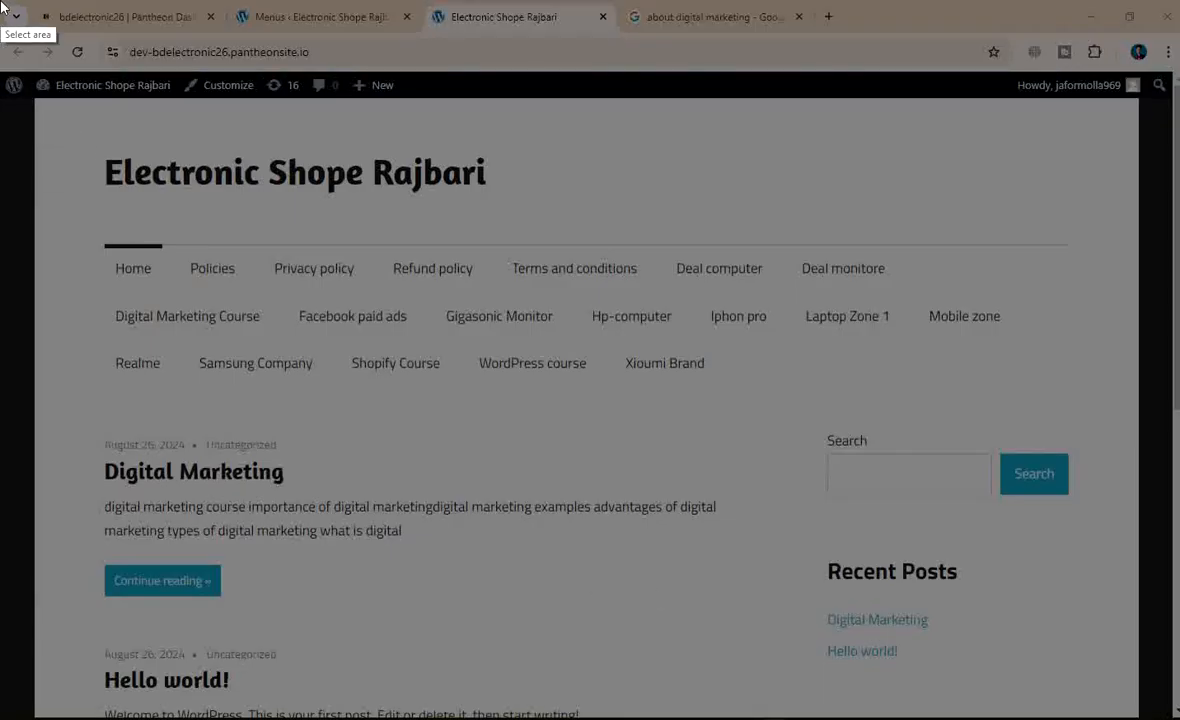
{"action": "left_click_drag", "start_coordinate": [1, 1], "coordinate": [1179, 719]}
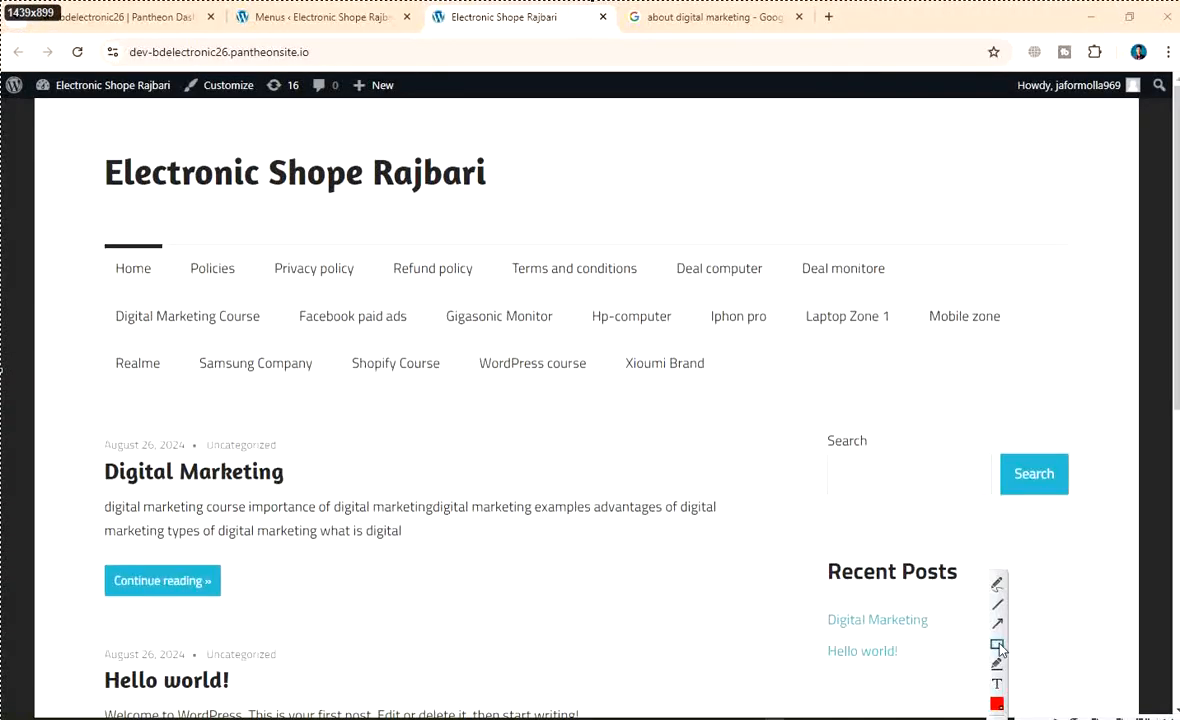
{"action": "mouse_move", "coordinate": [49, 41]}
{"action": "left_mouse_down"}
{"action": "mouse_move", "coordinate": [114, 64]}
{"action": "mouse_move", "coordinate": [102, 64]}
{"action": "left_mouse_up"}
{"action": "mouse_move", "coordinate": [77, 223]}
{"action": "left_mouse_down"}
{"action": "mouse_move", "coordinate": [469, 395]}
{"action": "mouse_move", "coordinate": [1011, 404]}
{"action": "left_mouse_up"}
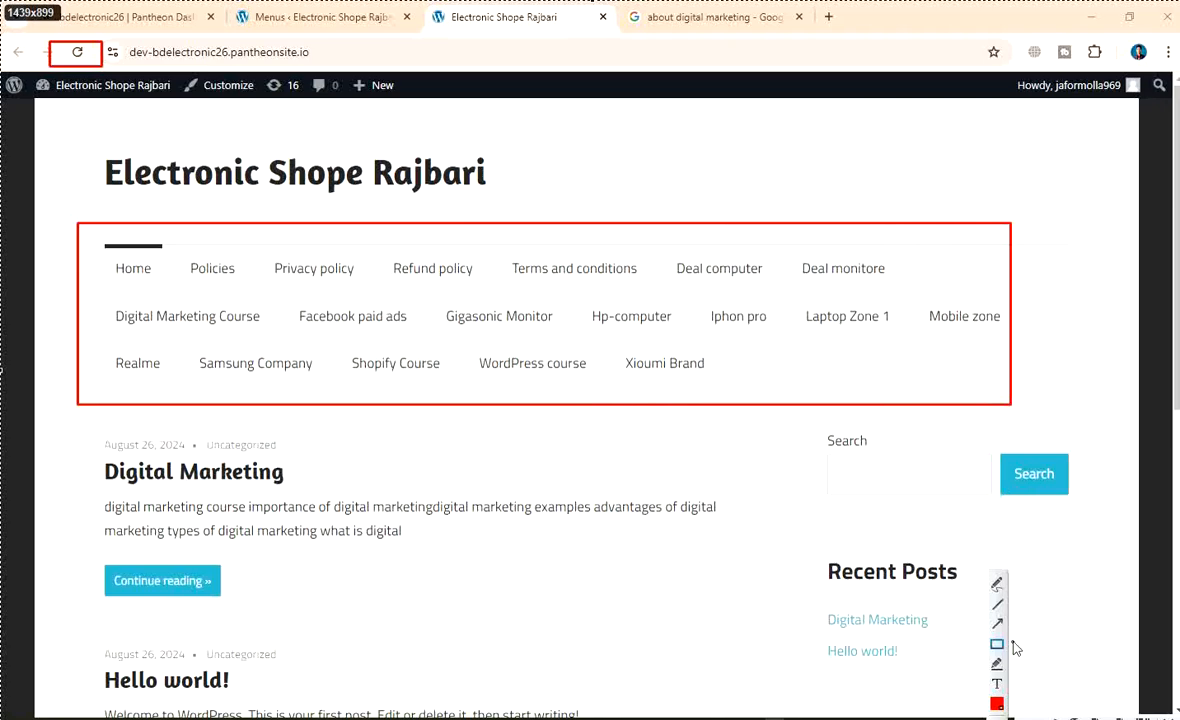
Point an arrow at the reload box with a red-boxed 'Relresh' (Refresh) label
{"action": "left_click_drag", "start_coordinate": [248, 124], "coordinate": [114, 66]}
{"action": "left_click", "coordinate": [262, 124]}
{"action": "type", "text": "Rel"}
{"action": "type", "text": "resh"}
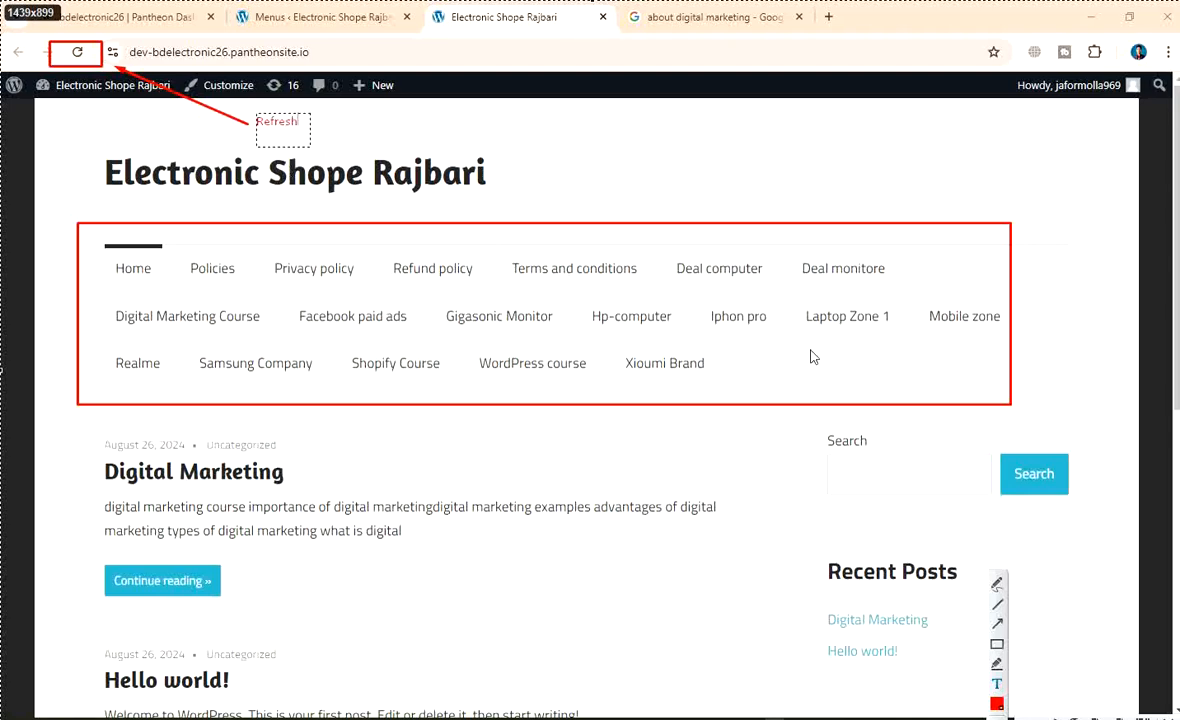
{"action": "left_click", "coordinate": [1001, 647]}
{"action": "left_click_drag", "start_coordinate": [240, 111], "coordinate": [334, 134]}
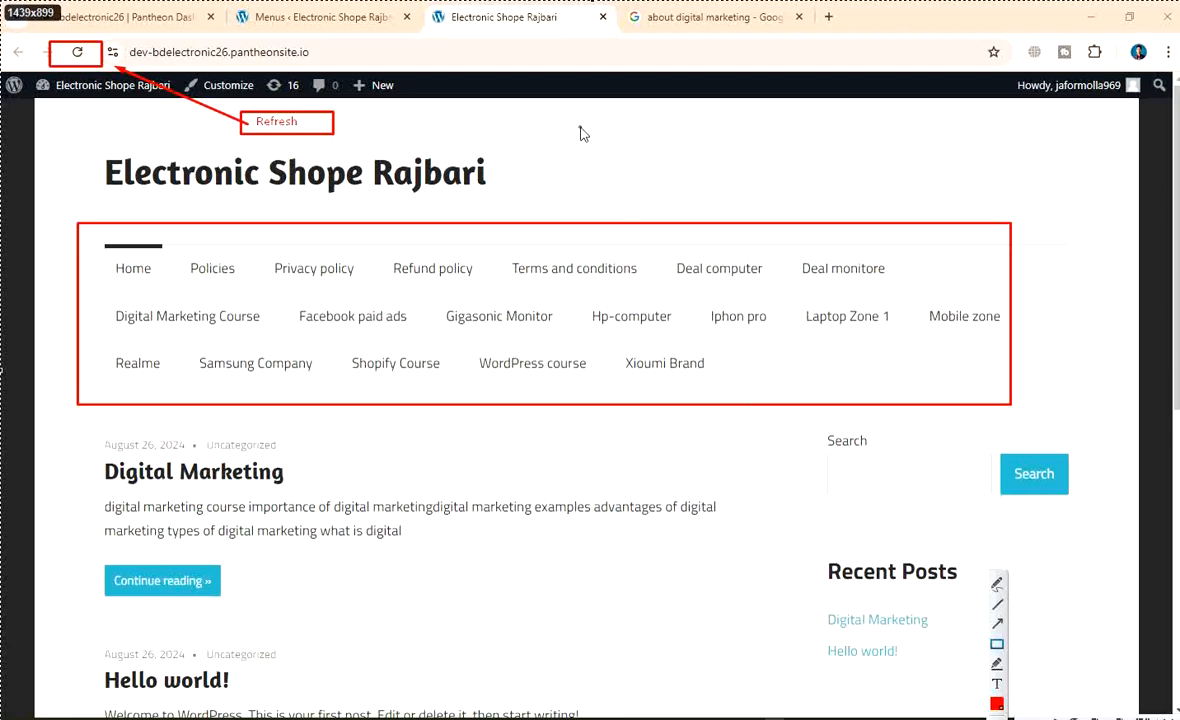
{"action": "right_click", "coordinate": [540, 124]}
Save the annotated Refresh capture as PNG 'wp-mean categori -sub categori' in the New folder
{"action": "left_click", "coordinate": [625, 190]}
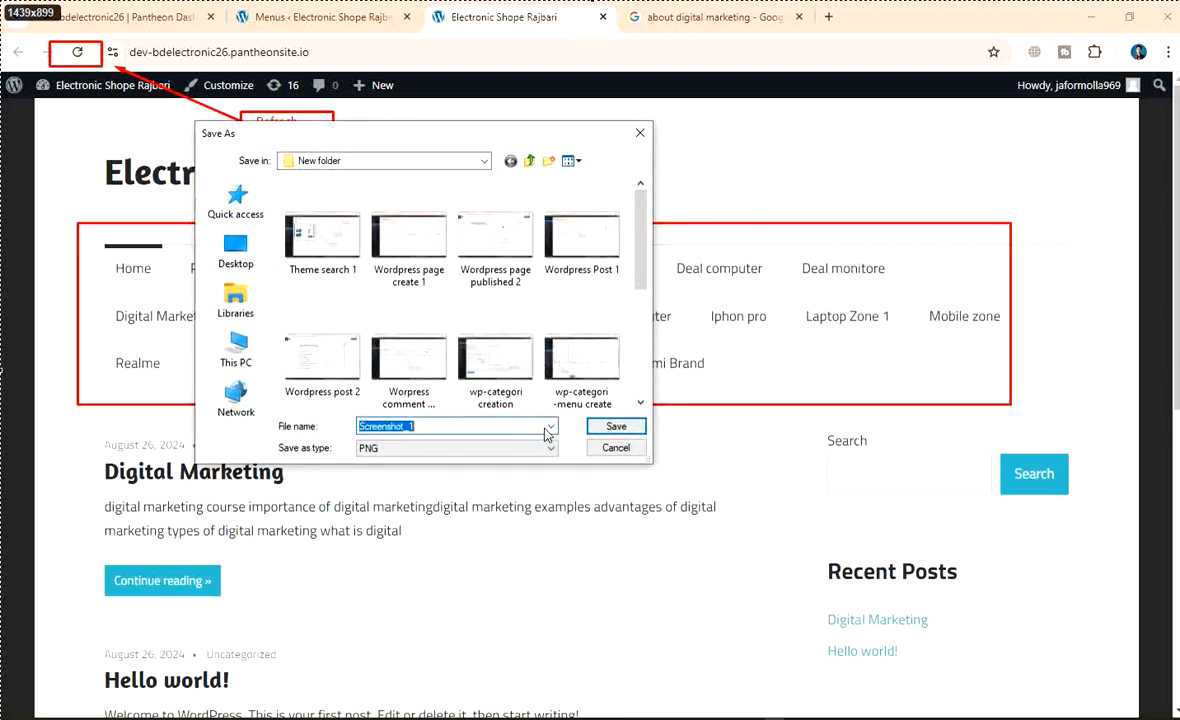
{"action": "key", "text": "BackSpace"}
{"action": "type", "text": "wp"}
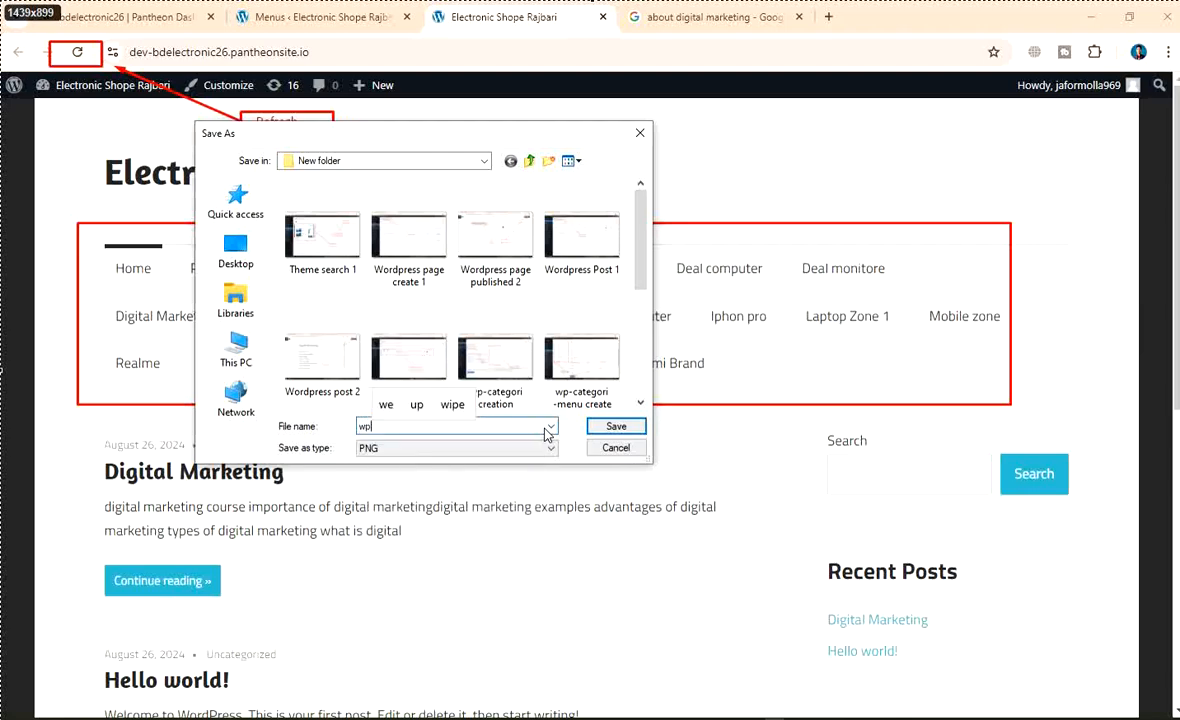
{"action": "type", "text": "-su"}
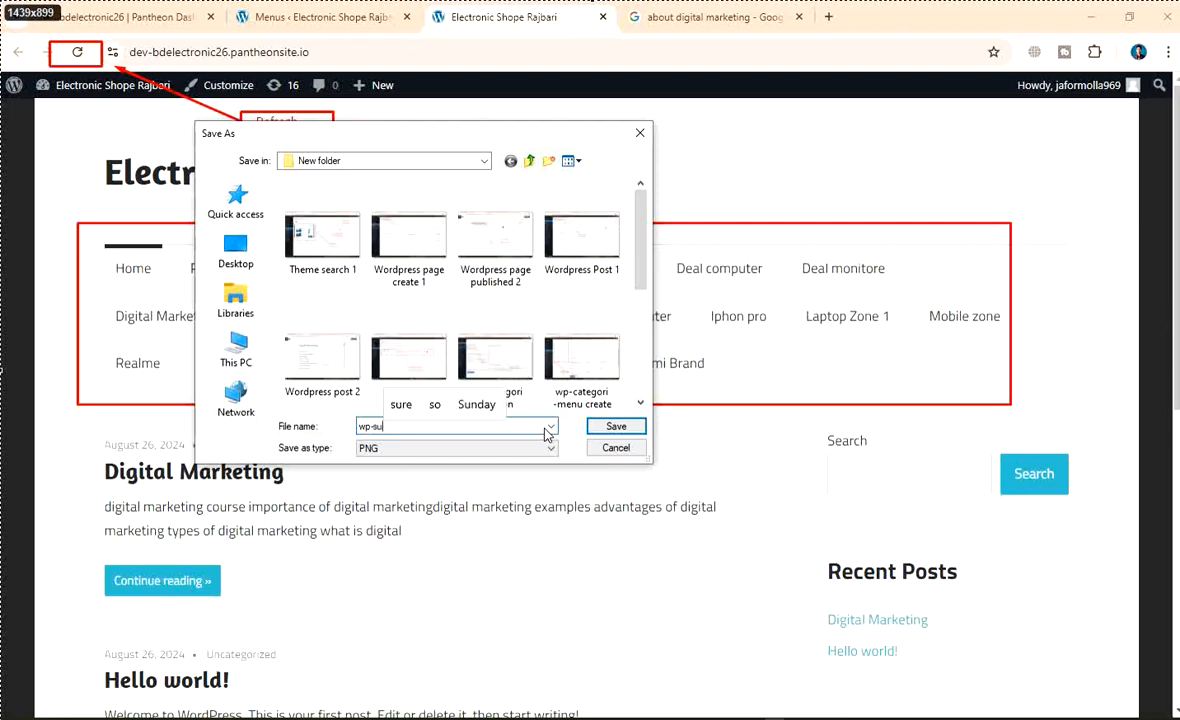
{"action": "key", "text": "BackSpace"}
{"action": "key", "text": "BackSpace"}
{"action": "type", "text": "mean"}
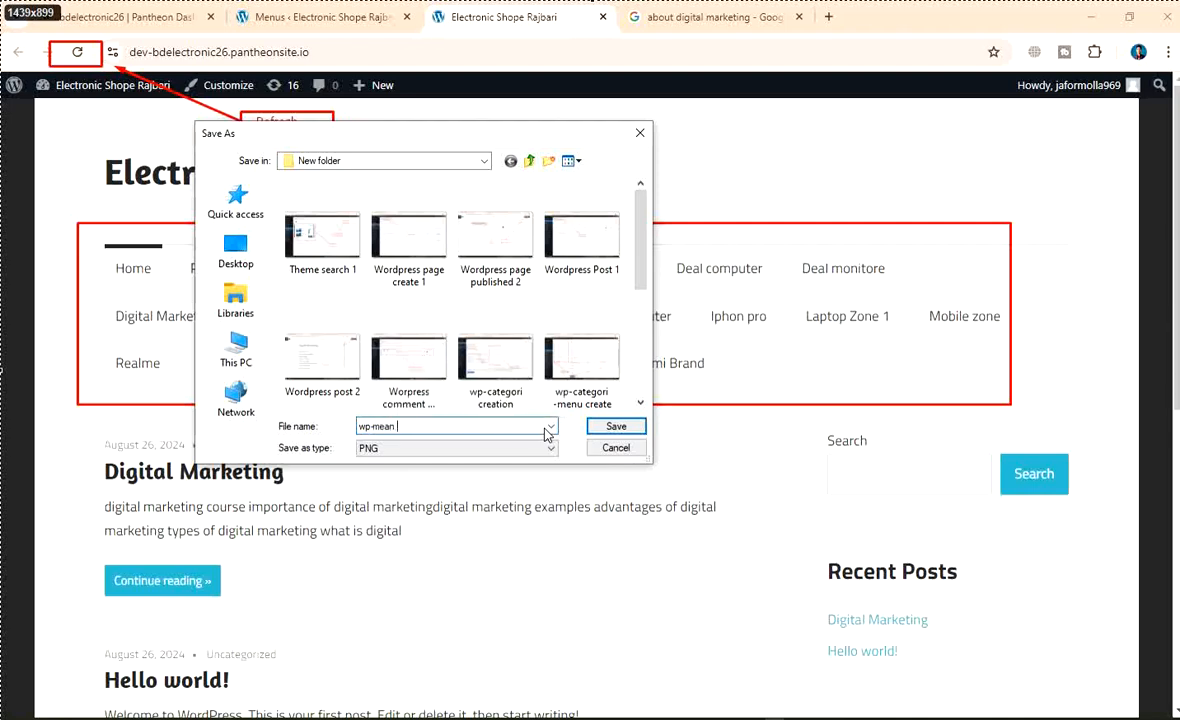
{"action": "type", "text": " categ"}
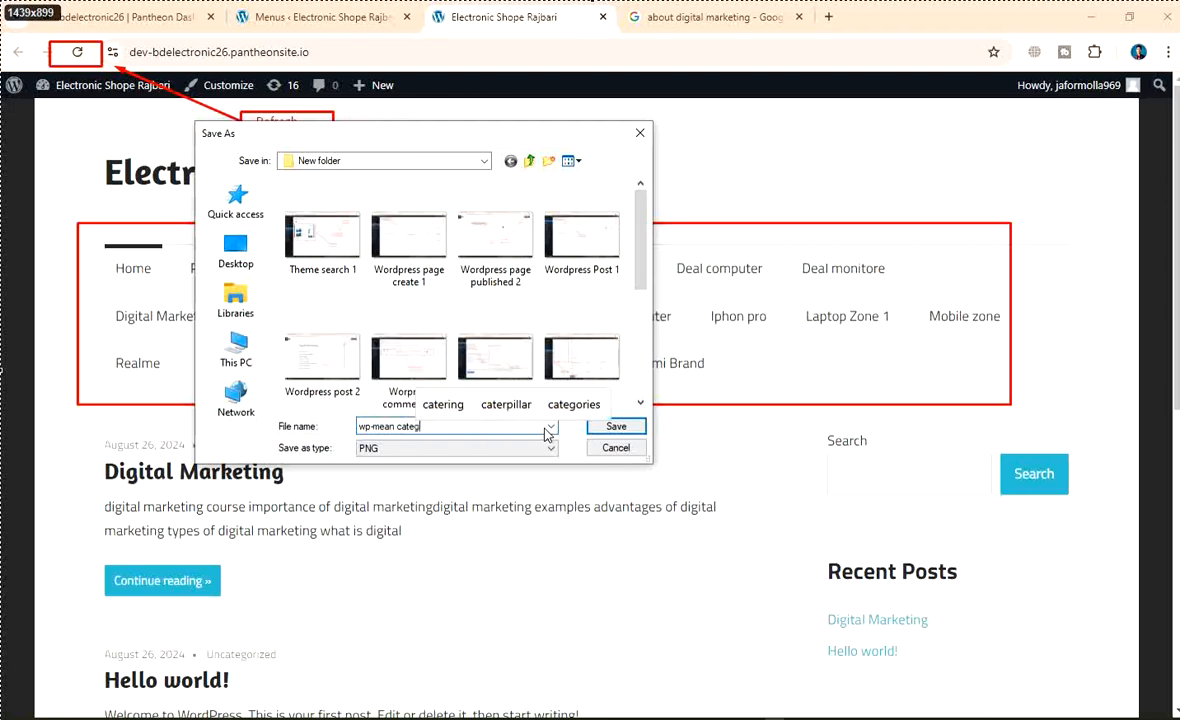
{"action": "type", "text": "ori -"}
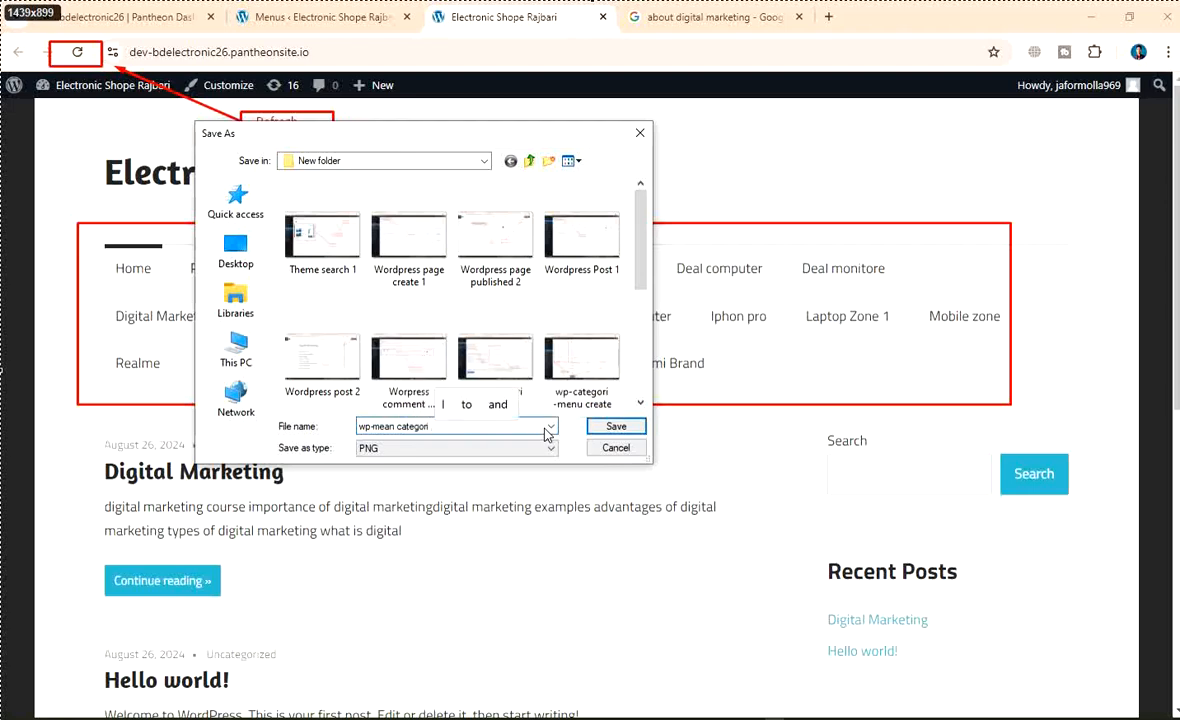
{"action": "type", "text": "sub "}
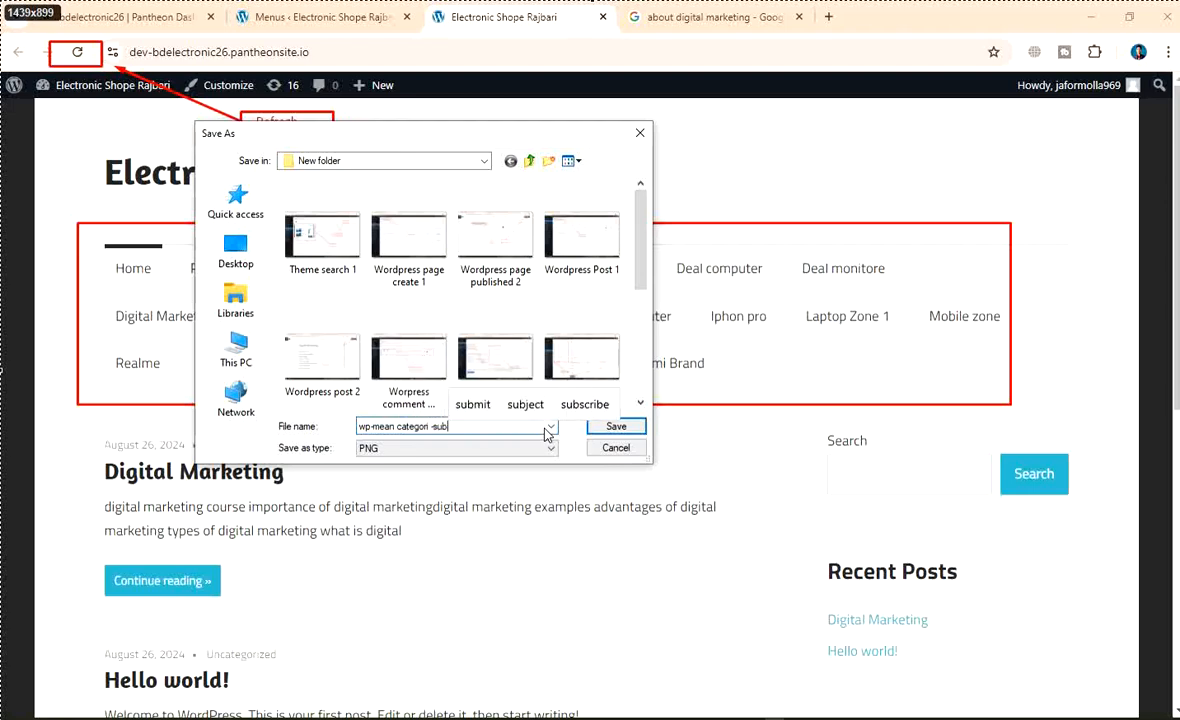
{"action": "type", "text": "catg"}
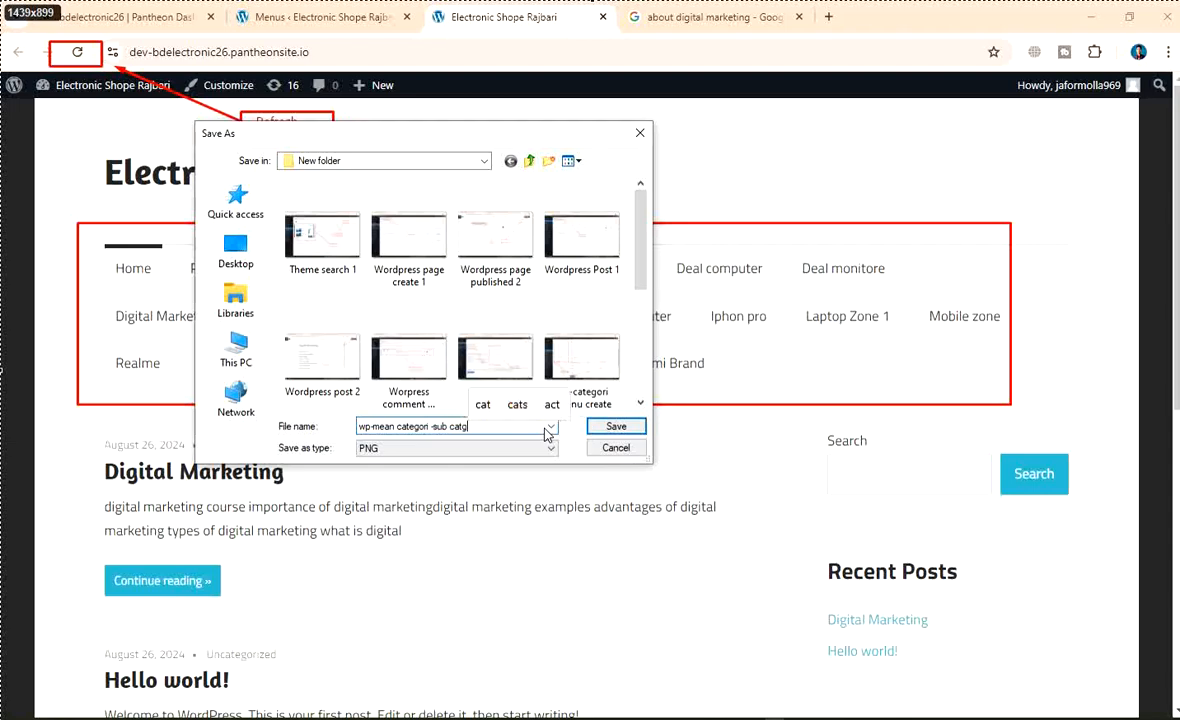
{"action": "key", "text": "BackSpace"}
{"action": "type", "text": "egori"}
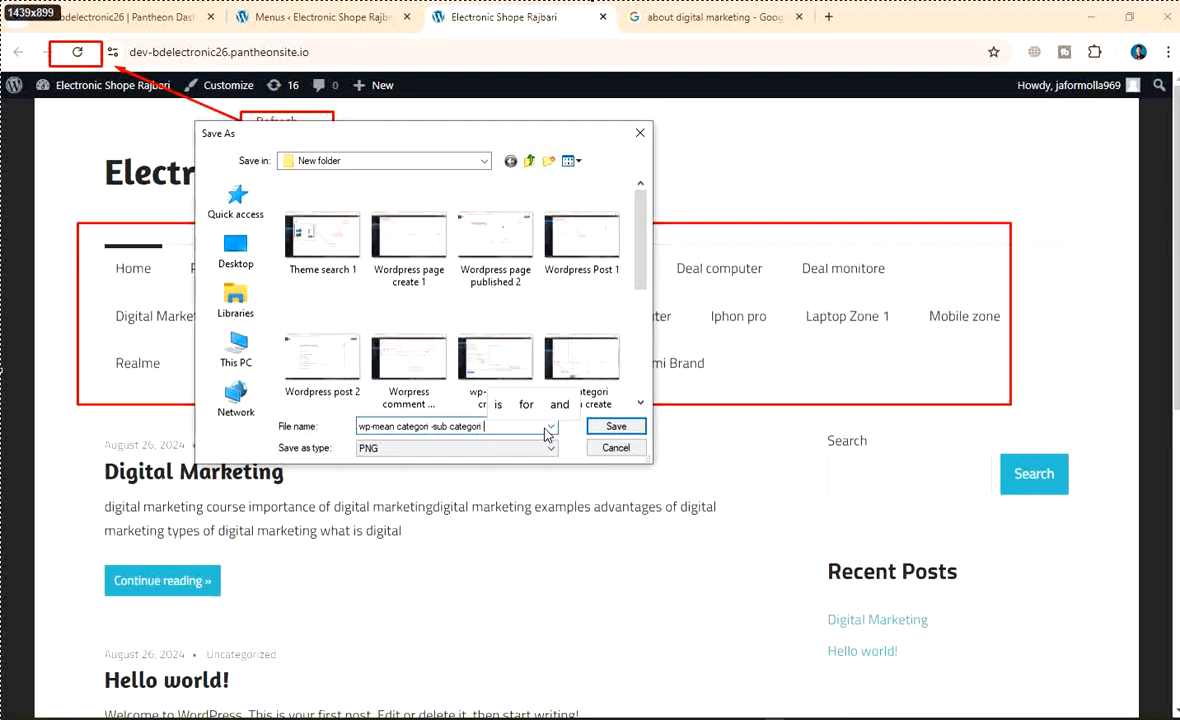
{"action": "scroll", "coordinate": [474, 310], "scroll_direction": "down", "scroll_amount": 3}
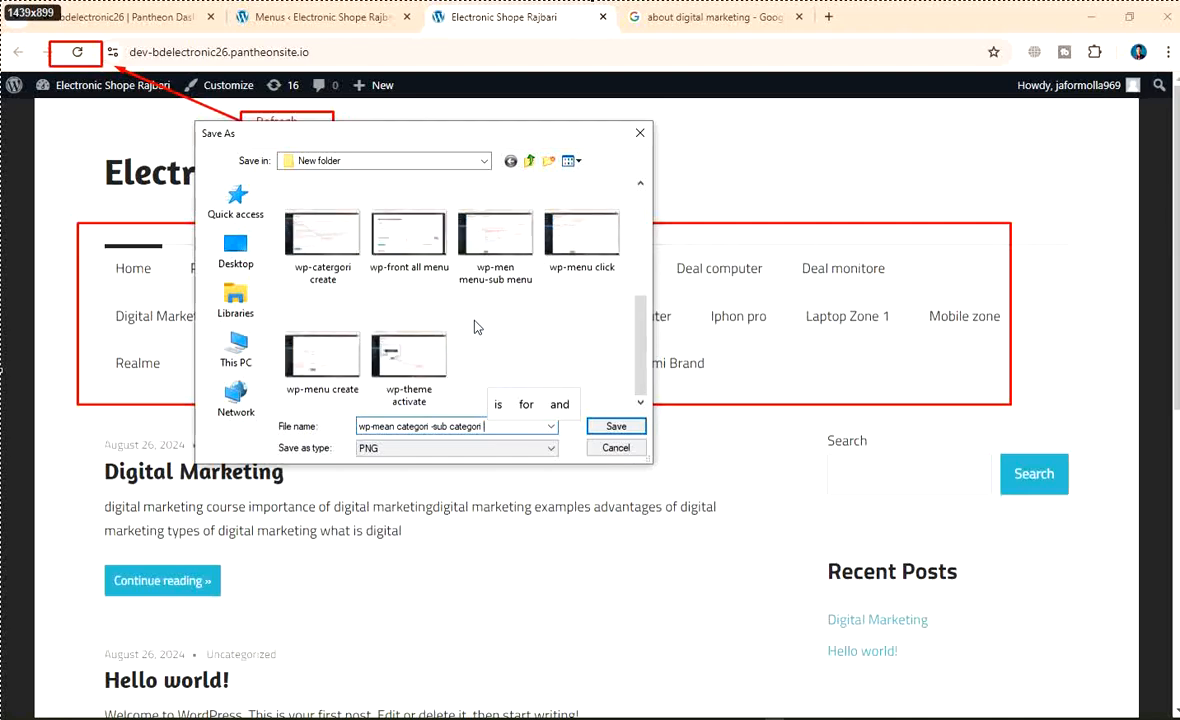
{"action": "left_click", "coordinate": [612, 426]}
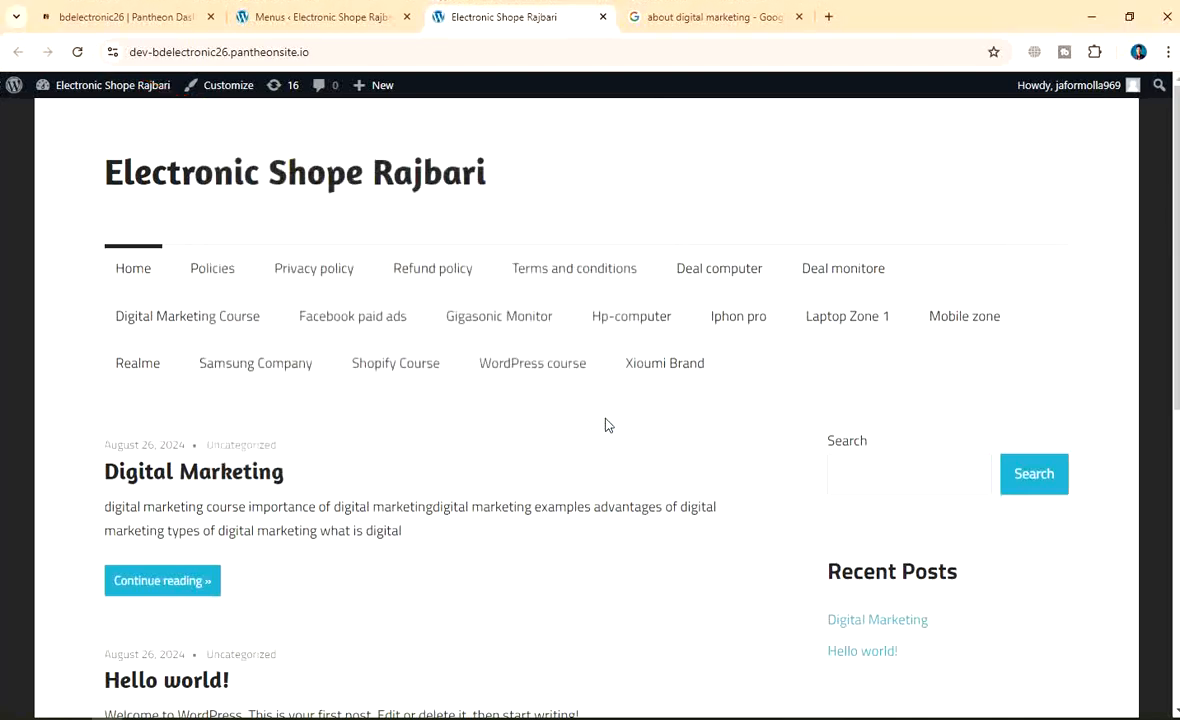
Reload the live site and visit the Laptop Zone 1 and Mobile zone category pages
{"action": "left_click", "coordinate": [80, 54]}
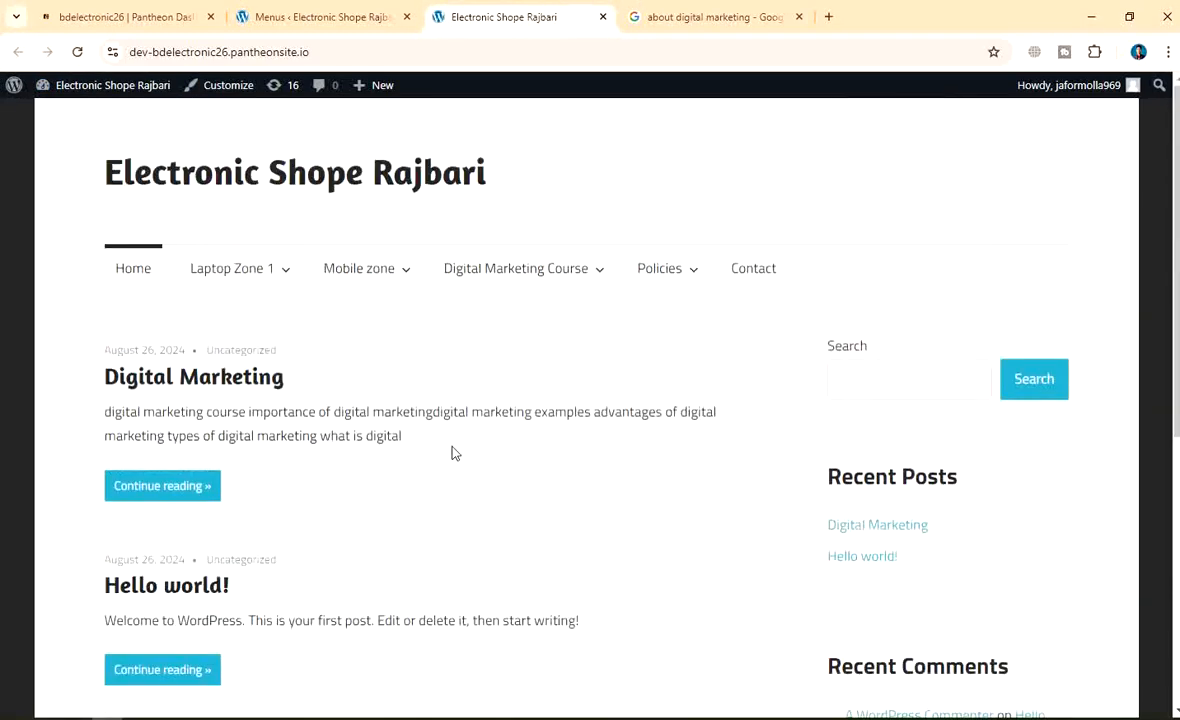
{"action": "left_click", "coordinate": [288, 281]}
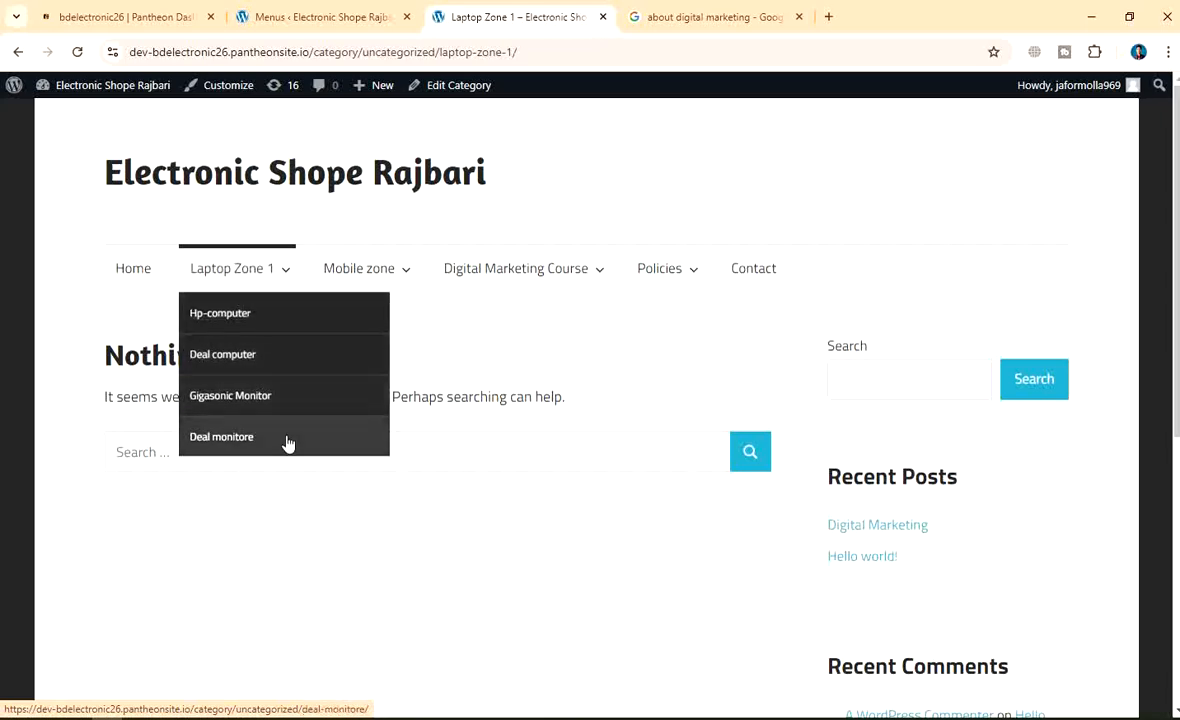
{"action": "scroll", "coordinate": [626, 432], "scroll_direction": "down", "scroll_amount": 5}
{"action": "scroll", "coordinate": [619, 438], "scroll_direction": "up", "scroll_amount": 5}
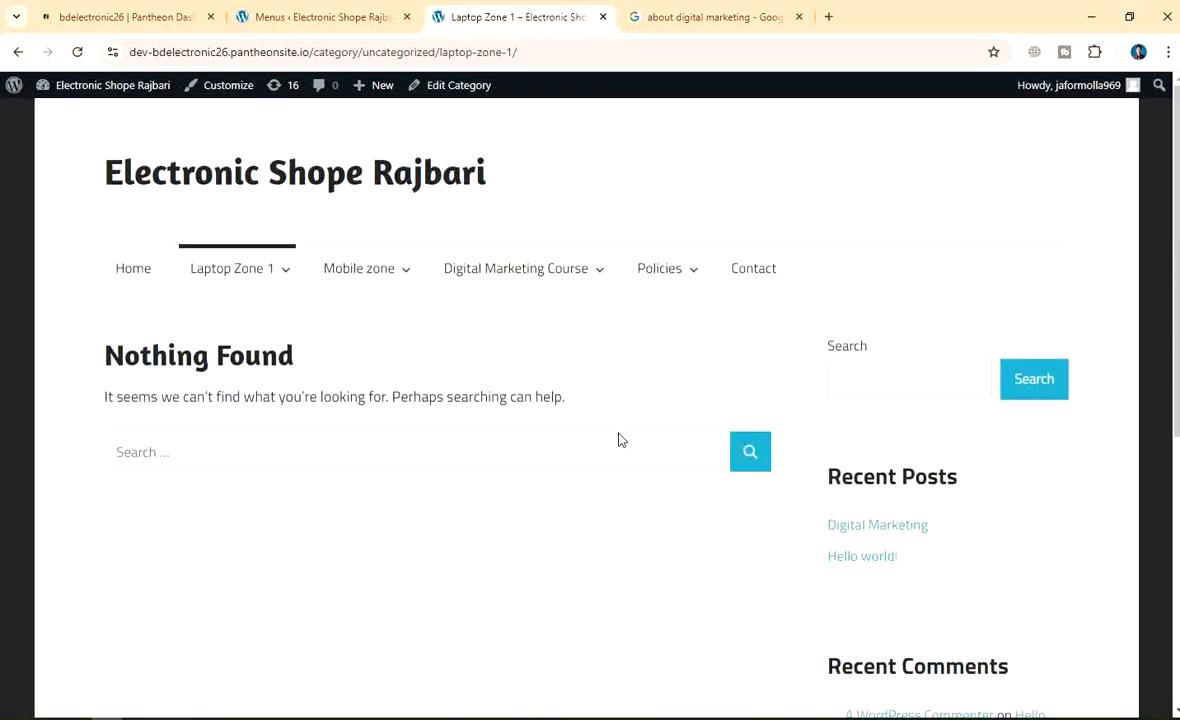
{"action": "left_click", "coordinate": [408, 285]}
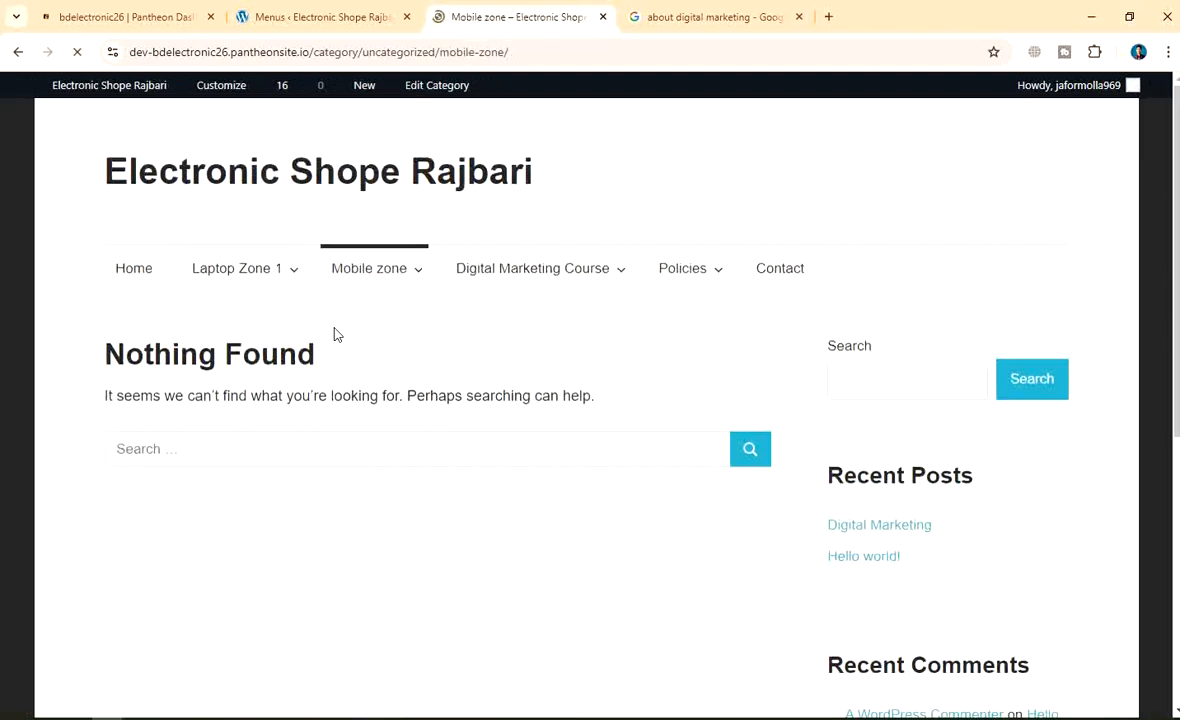
Open the empty Contact page from the main menu, then start a new screenshot capture
{"action": "mouse_move", "coordinate": [392, 269]}
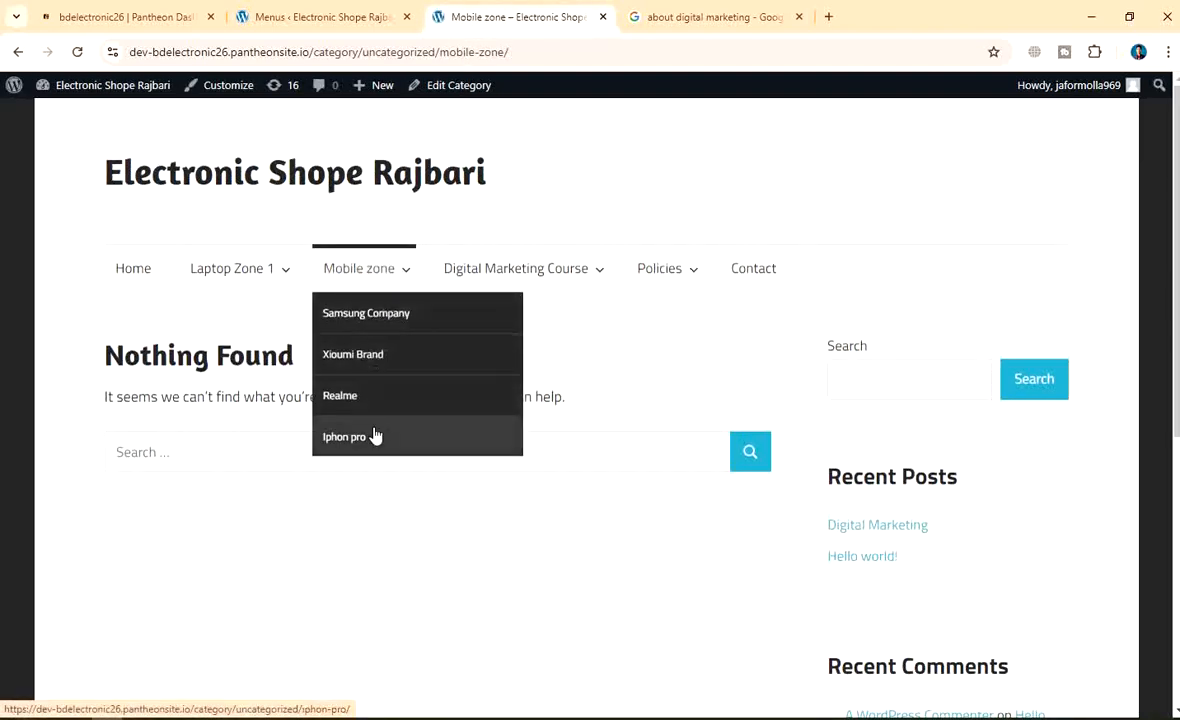
{"action": "mouse_move", "coordinate": [586, 284]}
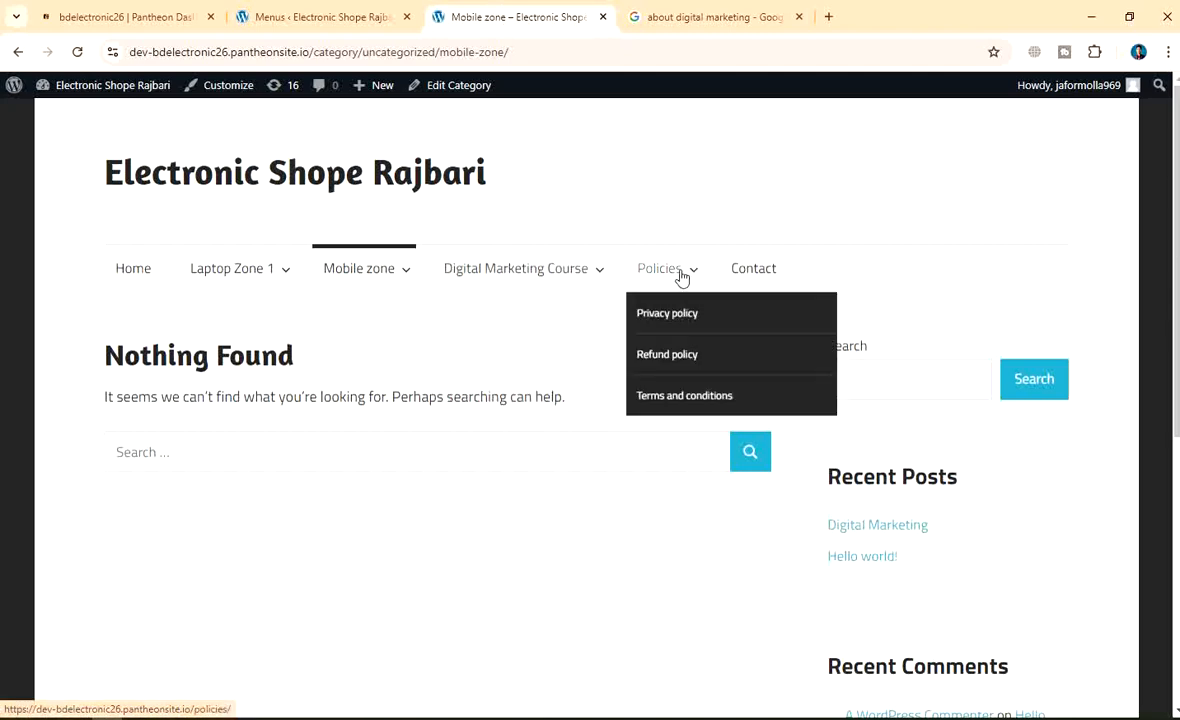
{"action": "left_click", "coordinate": [767, 276]}
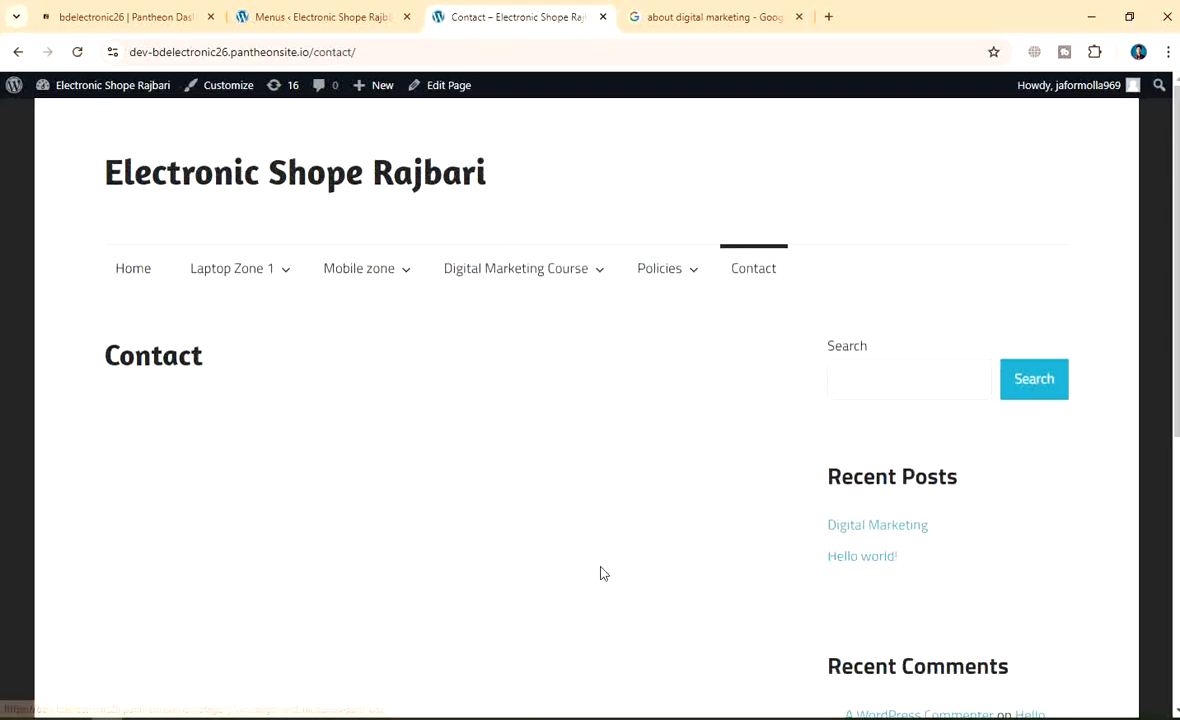
{"action": "scroll", "coordinate": [600, 560], "scroll_direction": "down", "scroll_amount": 5}
{"action": "scroll", "coordinate": [585, 543], "scroll_direction": "up", "scroll_amount": 5}
{"action": "scroll", "coordinate": [450, 520], "scroll_direction": "down", "scroll_amount": 1}
{"action": "scroll", "coordinate": [345, 508], "scroll_direction": "down", "scroll_amount": 2}
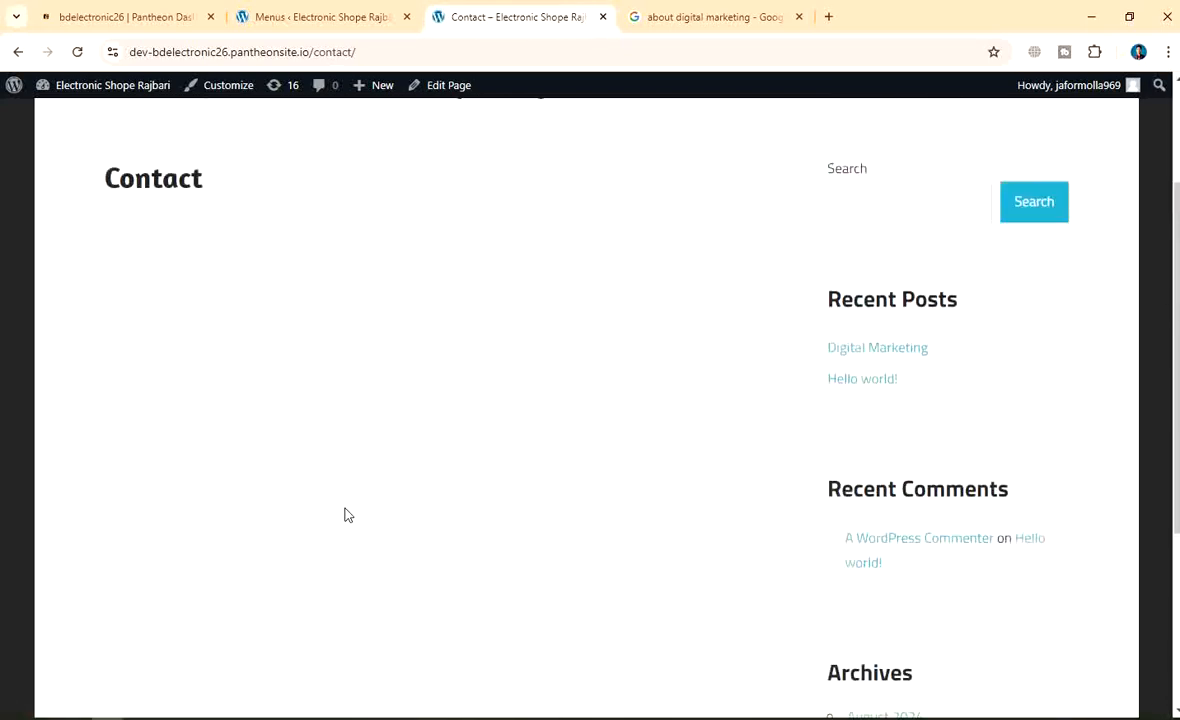
{"action": "scroll", "coordinate": [342, 514], "scroll_direction": "up", "scroll_amount": 2}
{"action": "mouse_move", "coordinate": [391, 282]}
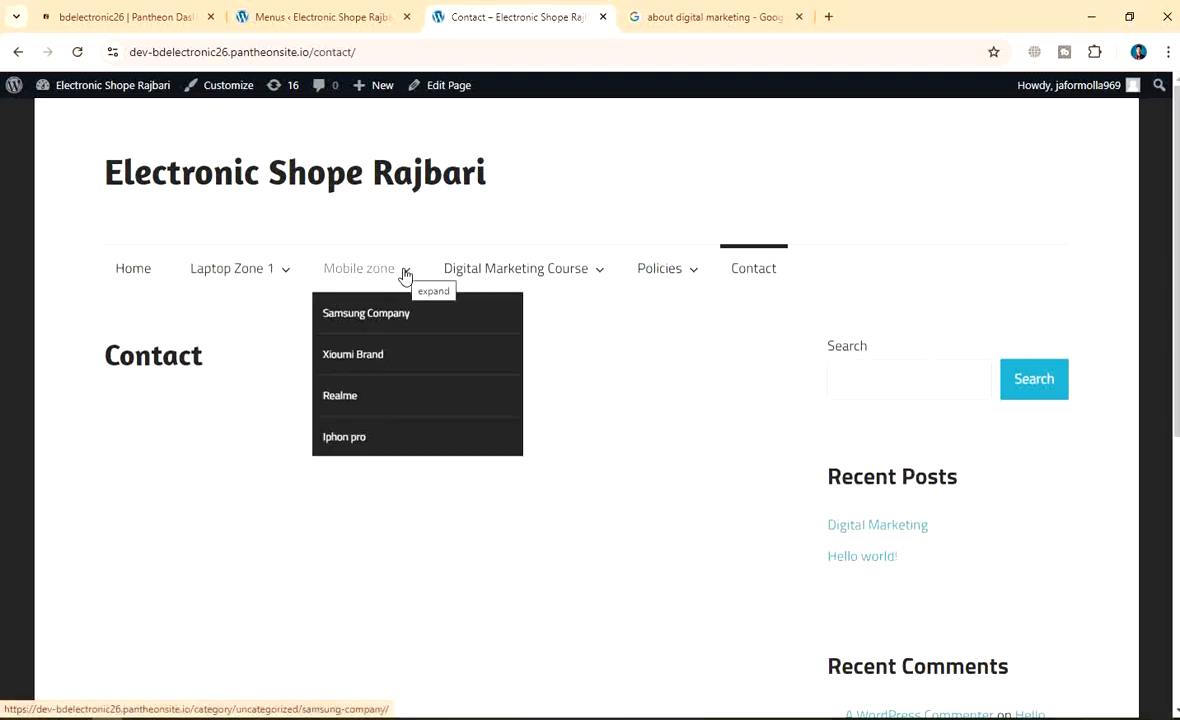
{"action": "key", "text": "Print"}
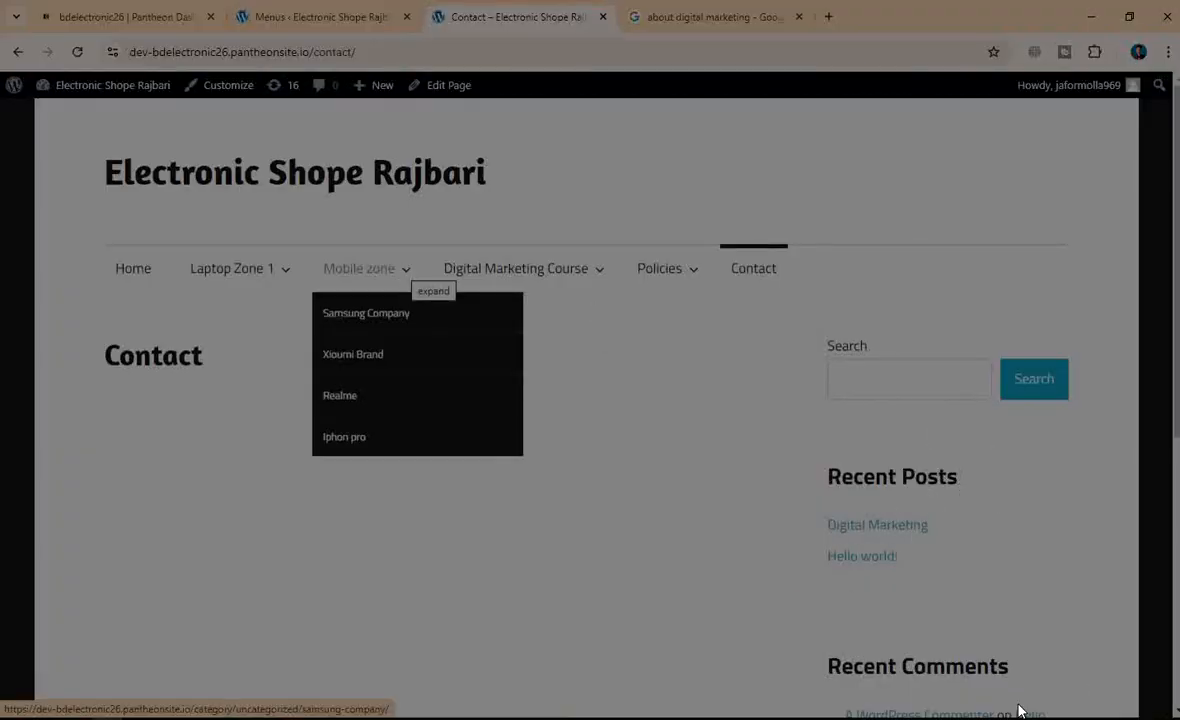
Capture the full screen and draw red boxes around the navigation menu bar and Mobile zone submenu
{"action": "mouse_move", "coordinate": [1, 2]}
{"action": "left_mouse_down"}
{"action": "mouse_move", "coordinate": [119, 88]}
{"action": "mouse_move", "coordinate": [1178, 718]}
{"action": "left_mouse_up"}
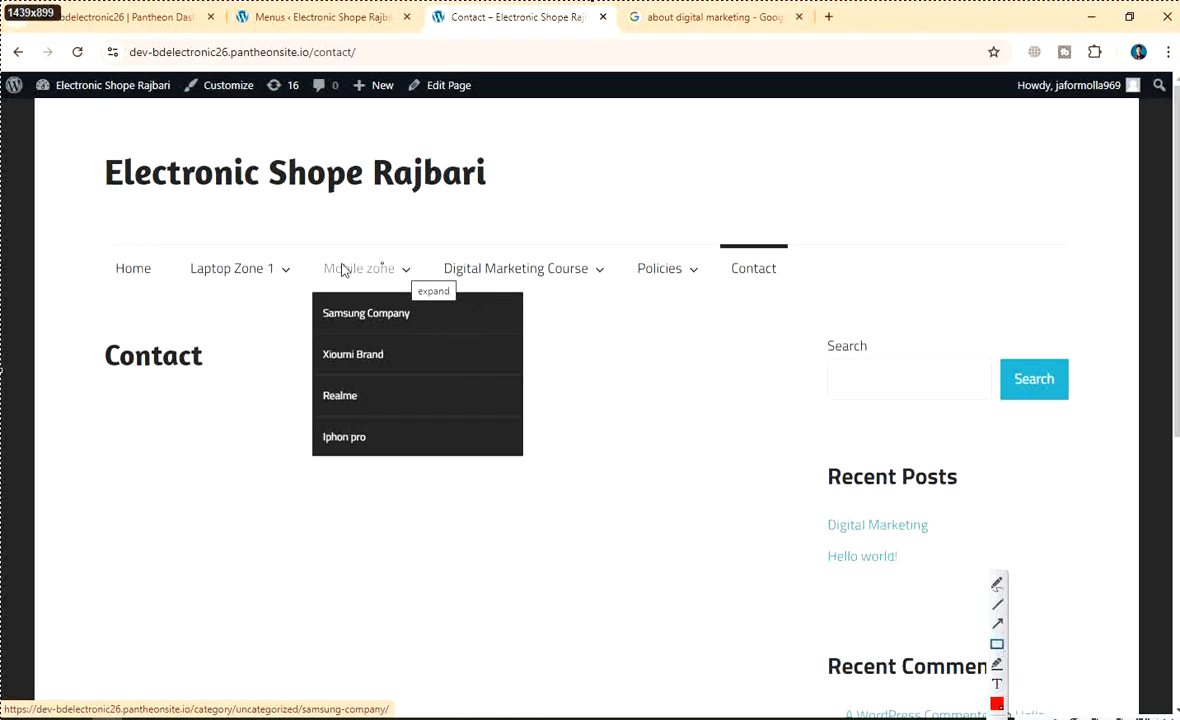
{"action": "mouse_move", "coordinate": [89, 224]}
{"action": "left_mouse_down"}
{"action": "mouse_move", "coordinate": [683, 322]}
{"action": "mouse_move", "coordinate": [814, 440]}
{"action": "mouse_move", "coordinate": [842, 487]}
{"action": "mouse_move", "coordinate": [843, 315]}
{"action": "mouse_move", "coordinate": [866, 288]}
{"action": "mouse_move", "coordinate": [835, 295]}
{"action": "left_mouse_up"}
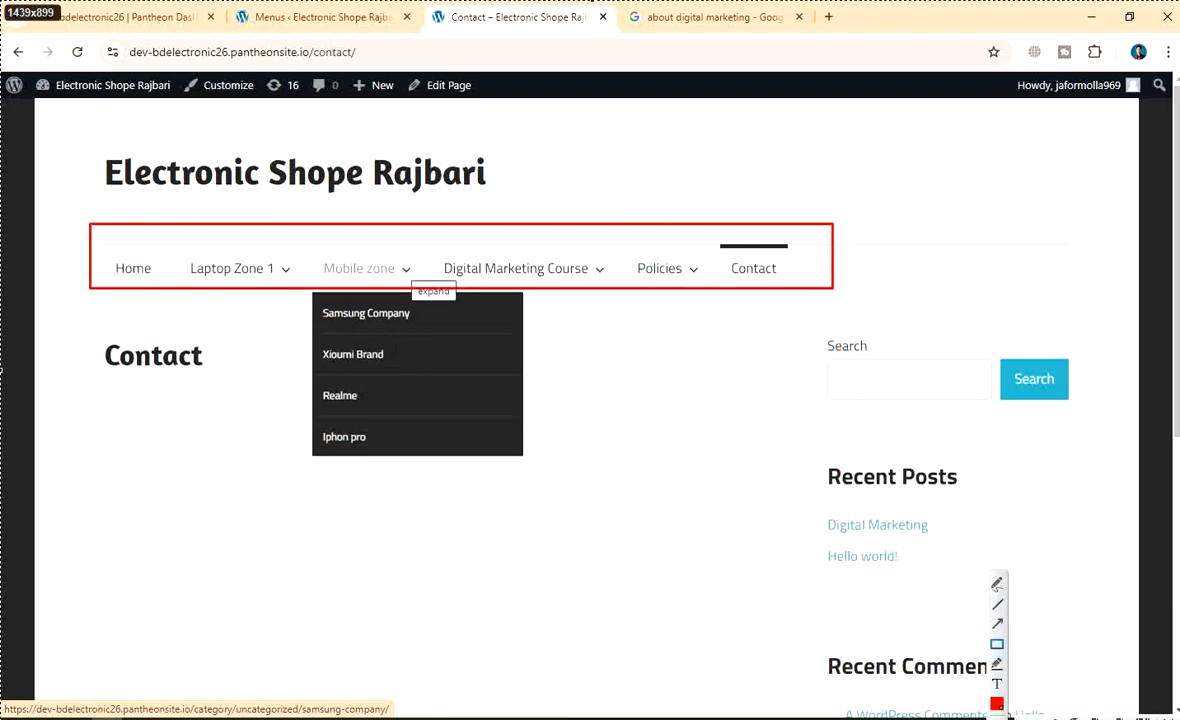
{"action": "key", "text": "ctrl+z"}
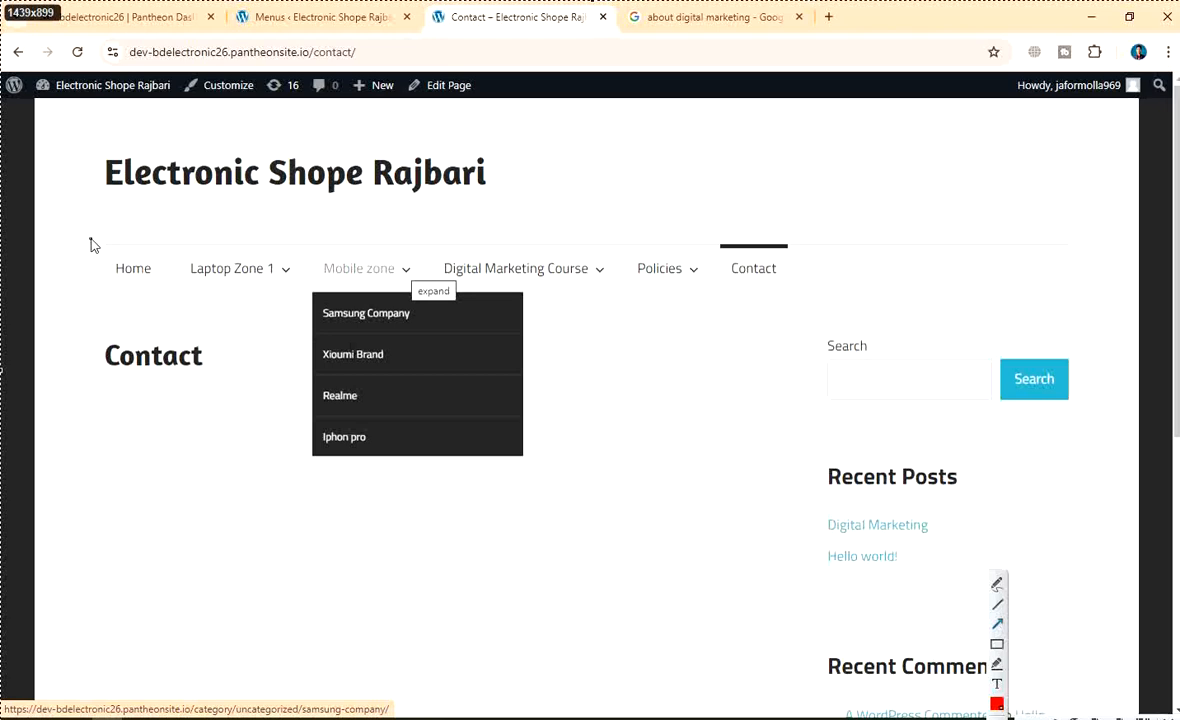
{"action": "mouse_move", "coordinate": [90, 238]}
{"action": "left_mouse_down"}
{"action": "mouse_move", "coordinate": [593, 282]}
{"action": "mouse_move", "coordinate": [470, 205]}
{"action": "left_mouse_up"}
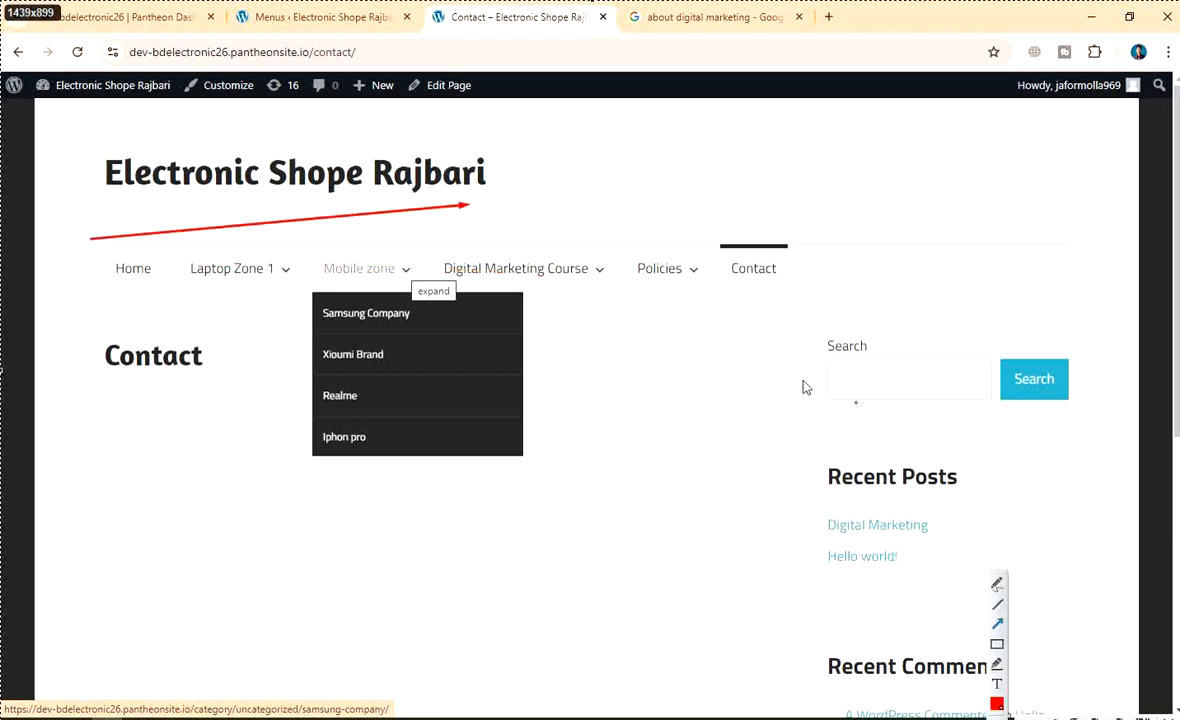
{"action": "left_click", "coordinate": [998, 717]}
{"action": "left_click", "coordinate": [997, 644]}
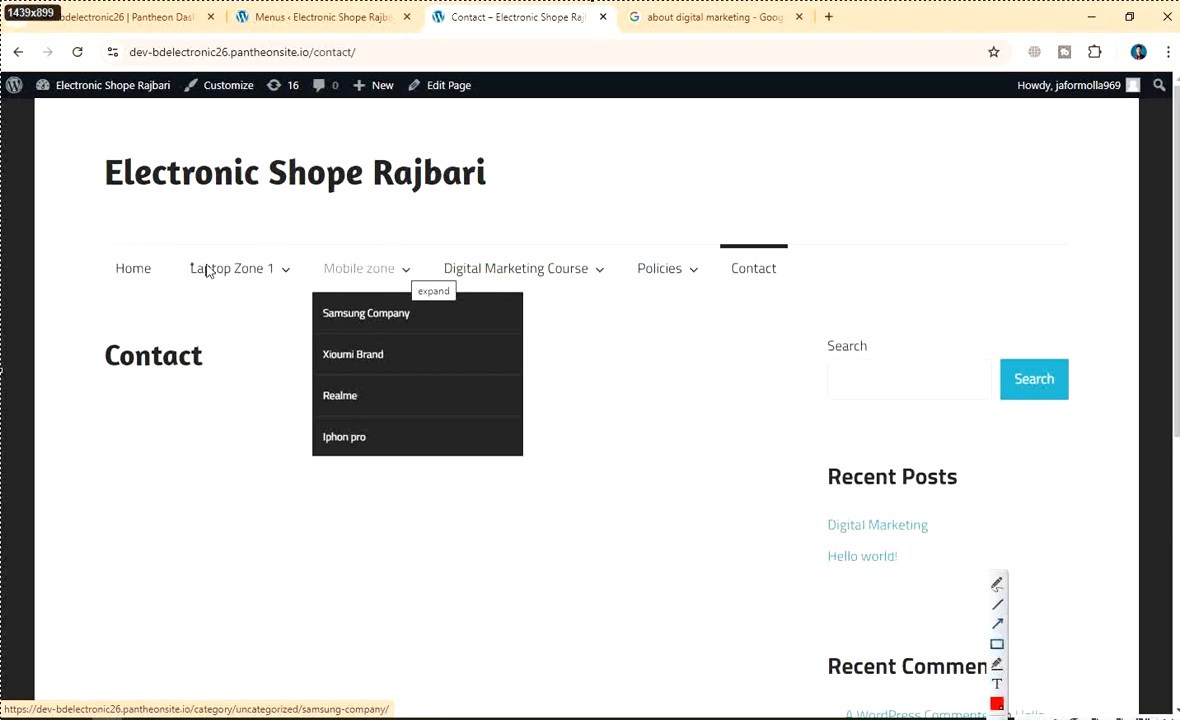
{"action": "mouse_move", "coordinate": [79, 243]}
{"action": "left_mouse_down"}
{"action": "mouse_move", "coordinate": [658, 297]}
{"action": "mouse_move", "coordinate": [803, 291]}
{"action": "left_mouse_up"}
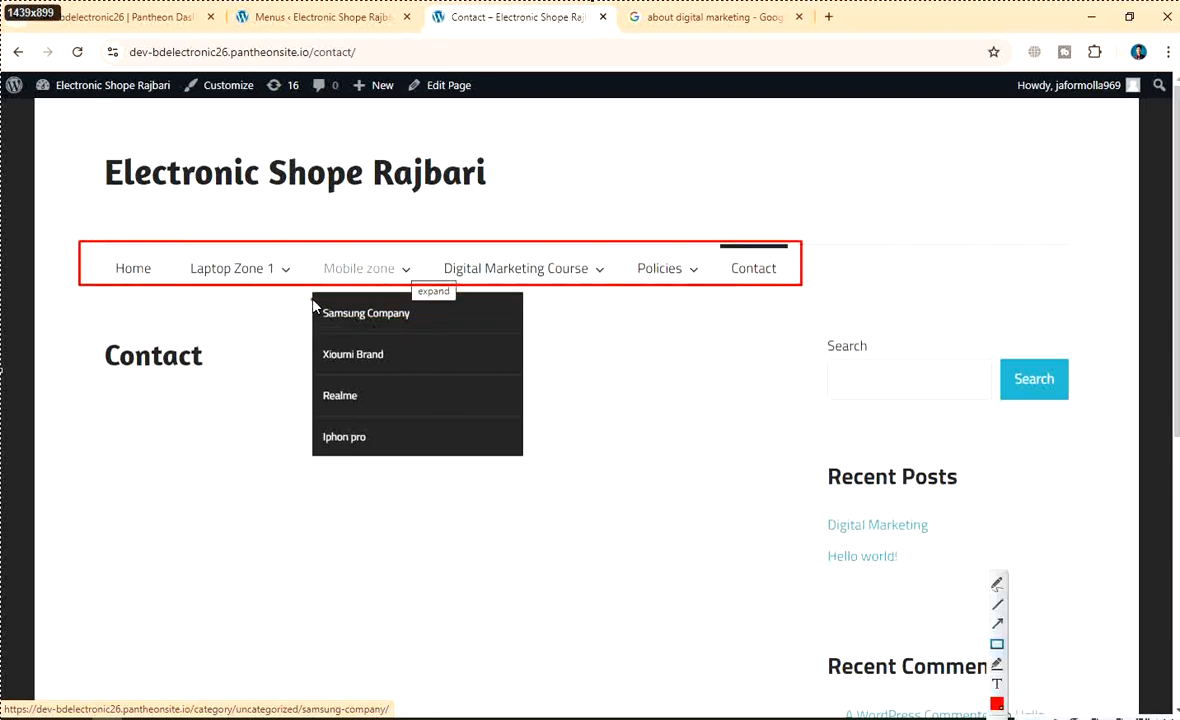
{"action": "mouse_move", "coordinate": [313, 302]}
{"action": "left_mouse_down"}
{"action": "mouse_move", "coordinate": [490, 448]}
{"action": "mouse_move", "coordinate": [517, 456]}
{"action": "left_mouse_up"}
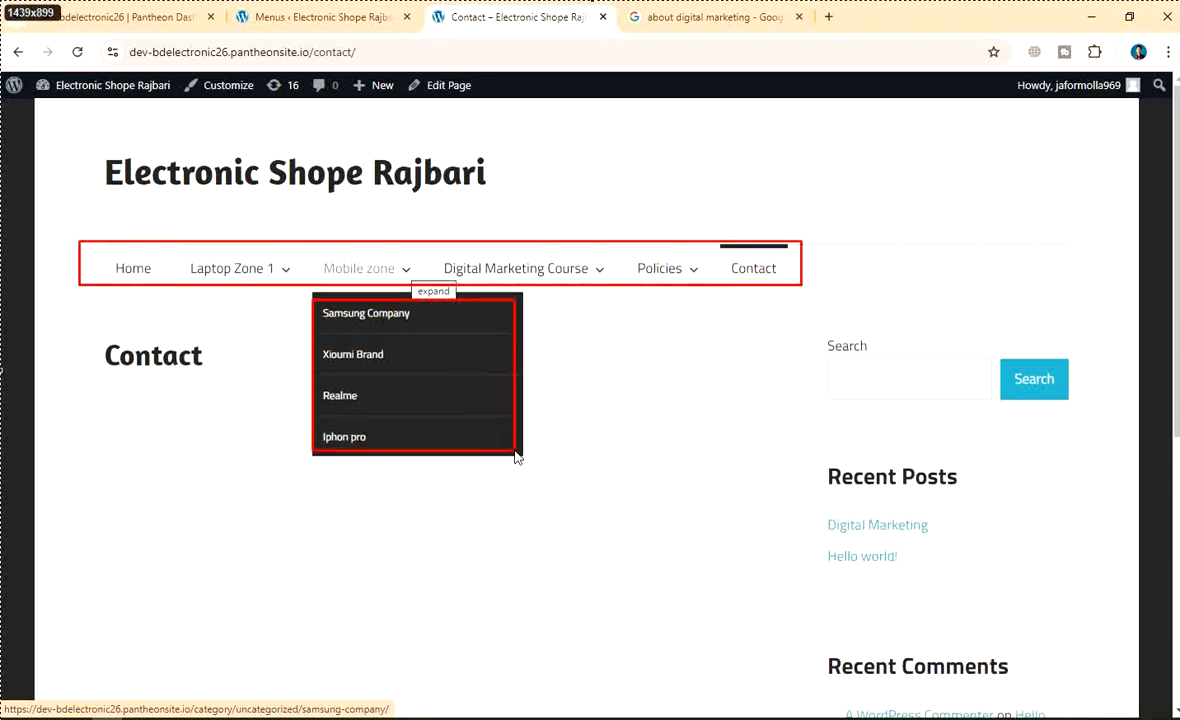
Add a red arrow to the menu and a boxed 'Categori setup complete' note, then choose Save
{"action": "left_click", "coordinate": [998, 624]}
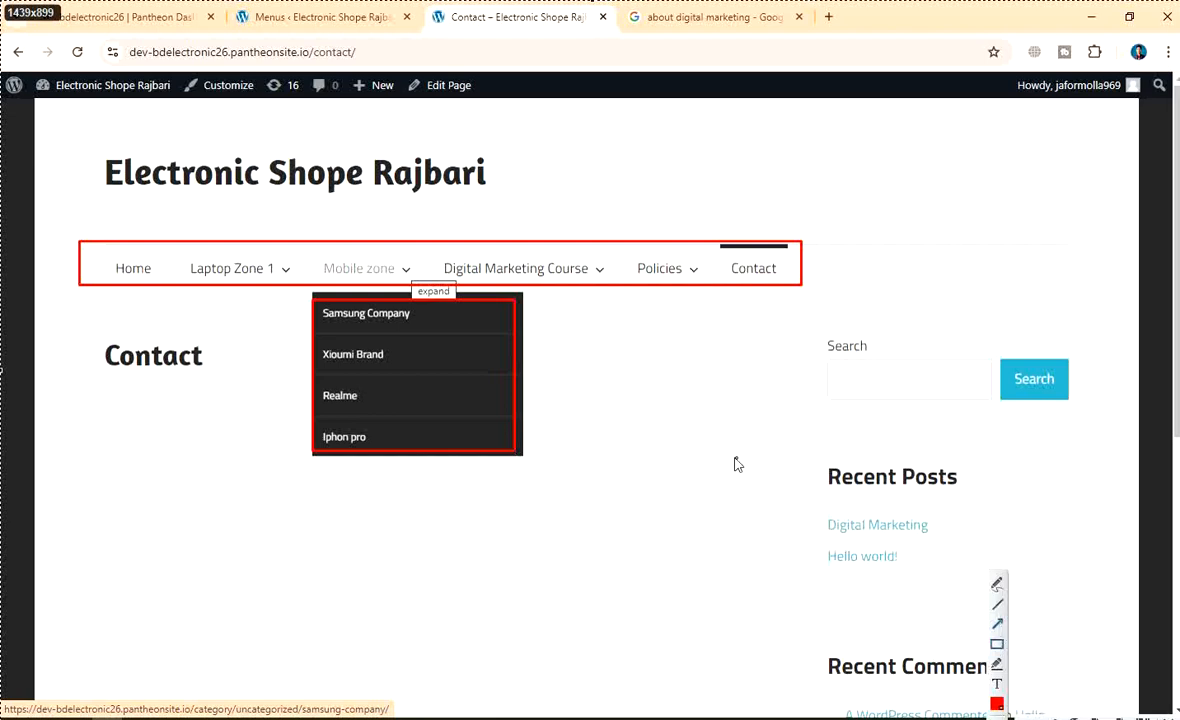
{"action": "left_click_drag", "start_coordinate": [662, 420], "coordinate": [538, 295]}
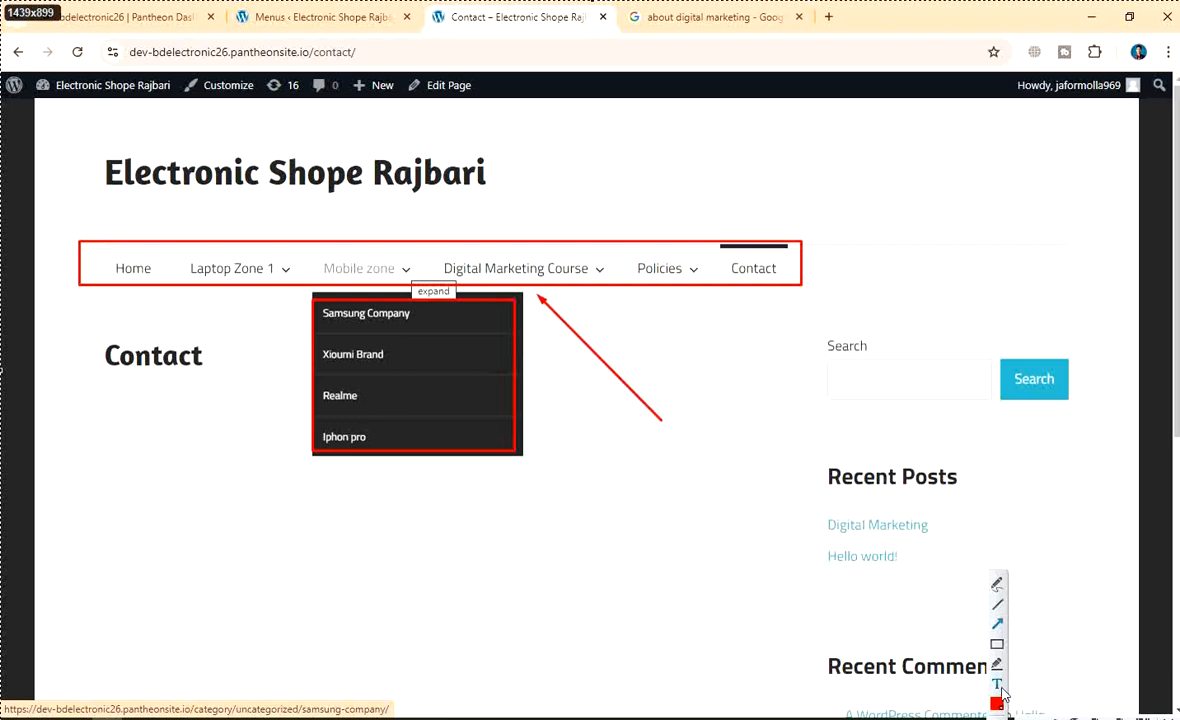
{"action": "left_click", "coordinate": [638, 458]}
{"action": "type", "text": "Categori"}
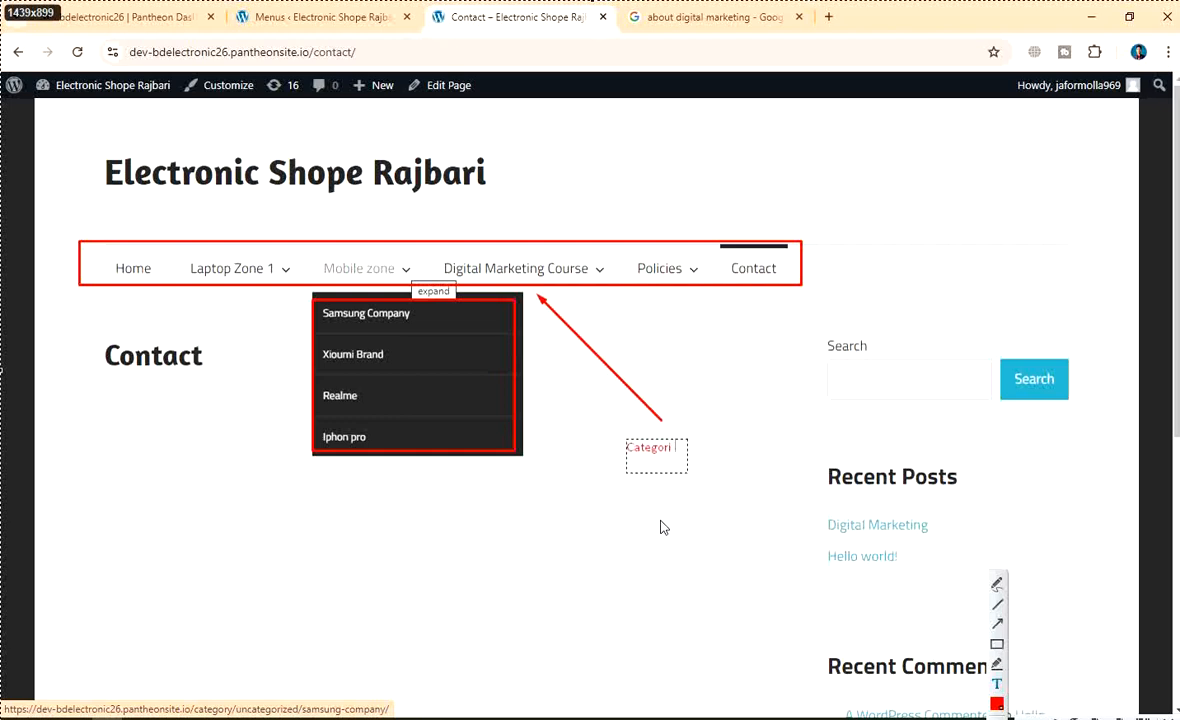
{"action": "type", "text": " setup c"}
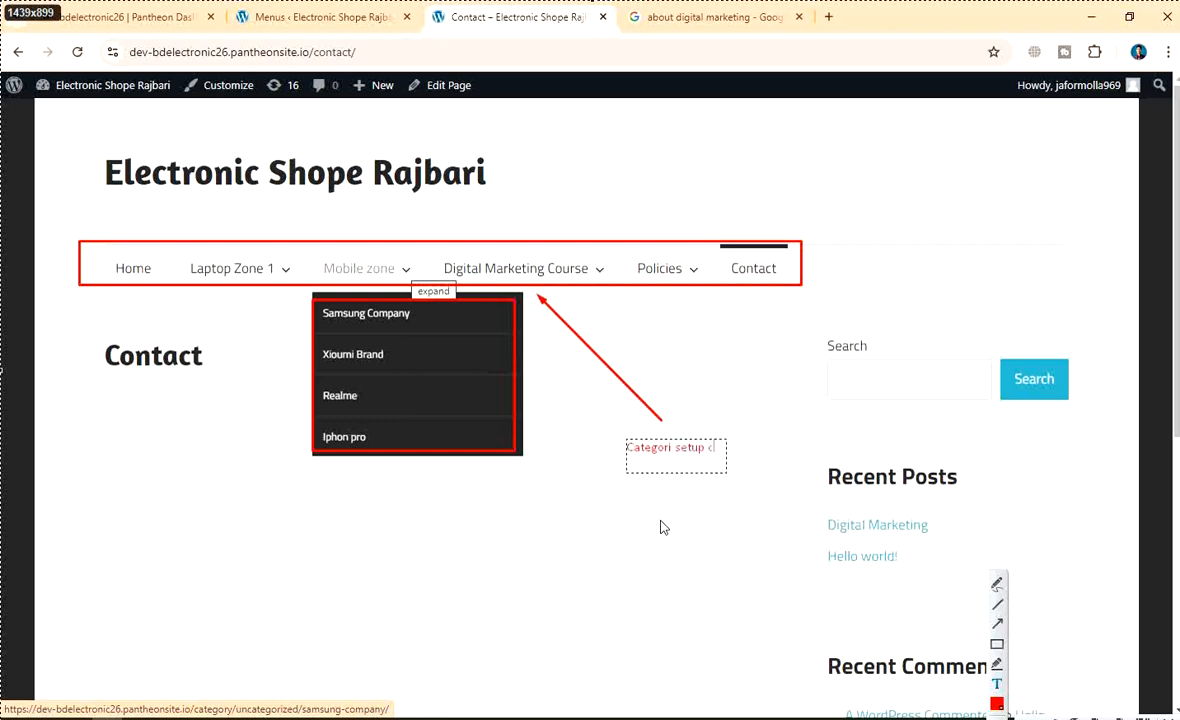
{"action": "type", "text": "omplete"}
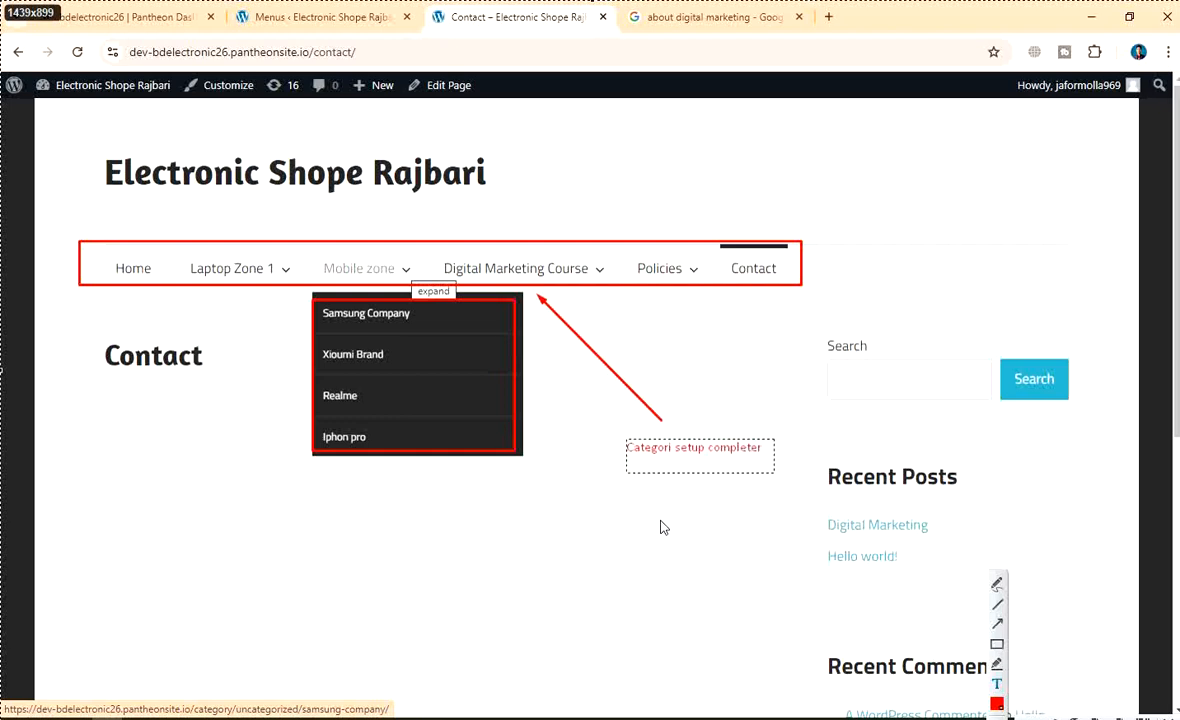
{"action": "type", "text": "r"}
{"action": "key", "text": "BackSpace"}
{"action": "left_click", "coordinate": [998, 644]}
{"action": "left_click_drag", "start_coordinate": [602, 417], "coordinate": [771, 477]}
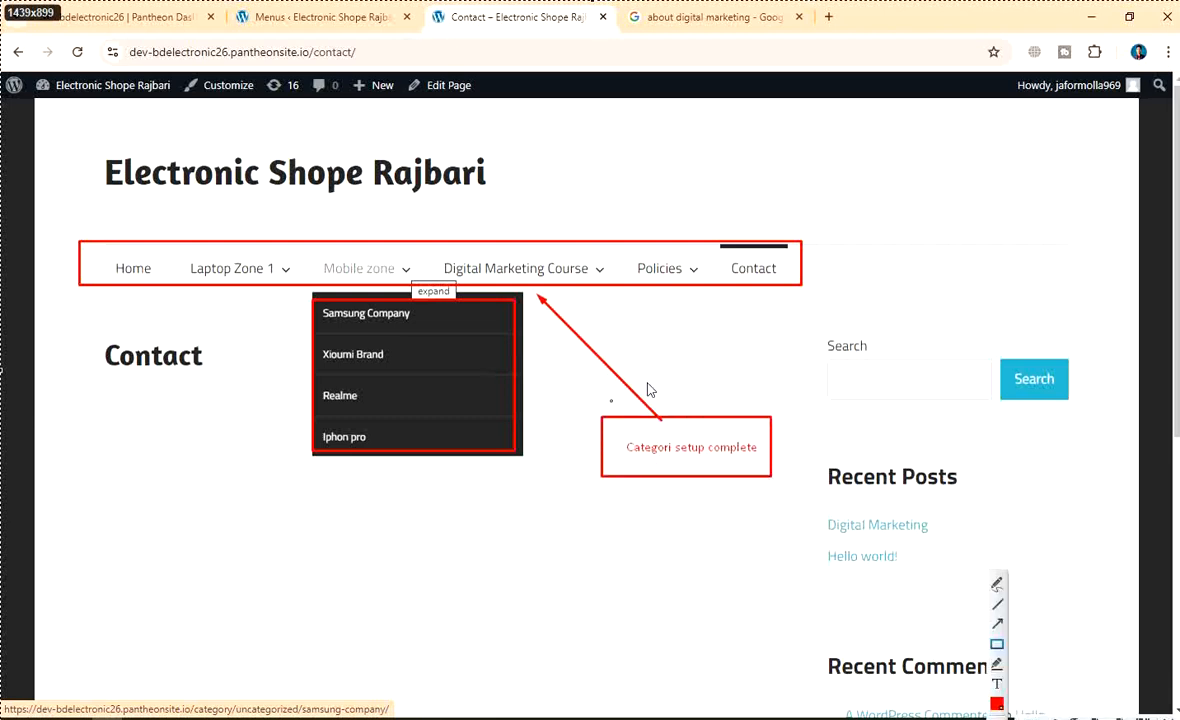
{"action": "right_click", "coordinate": [477, 167]}
{"action": "left_click", "coordinate": [555, 222]}
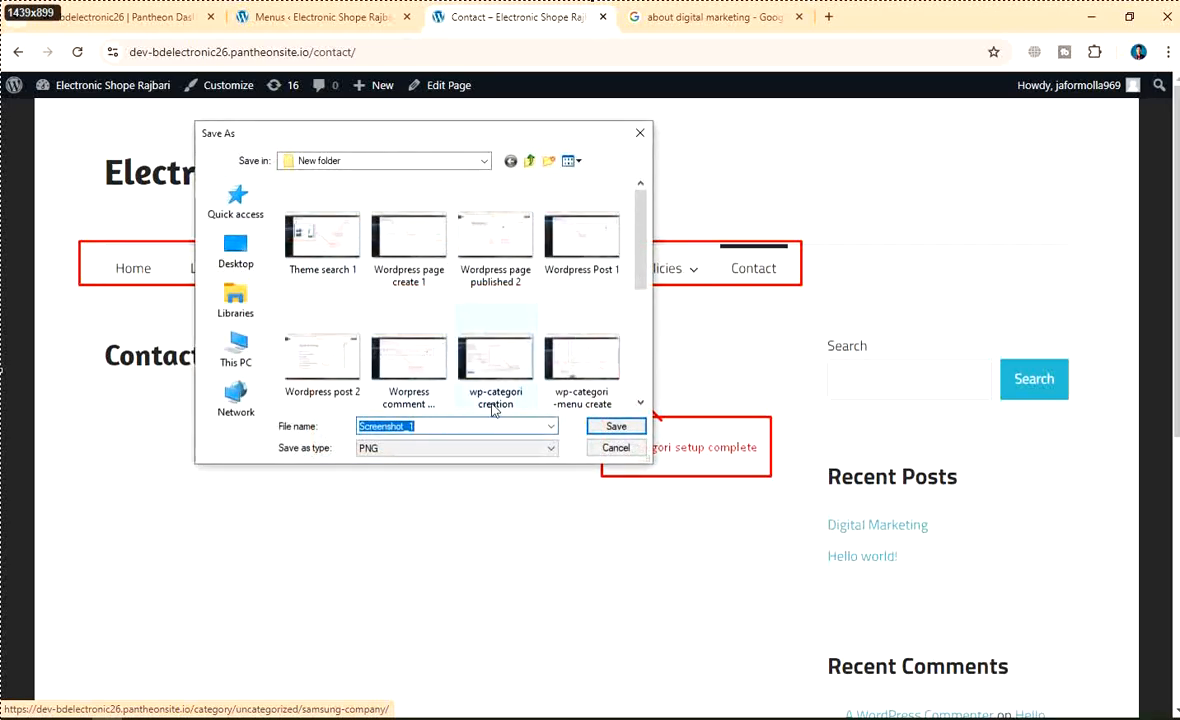
Replace Screenshot_1 with 'wp-categori complete setup' and save the capture as PNG
{"action": "key", "text": "BackSpace"}
{"action": "type", "text": "w"}
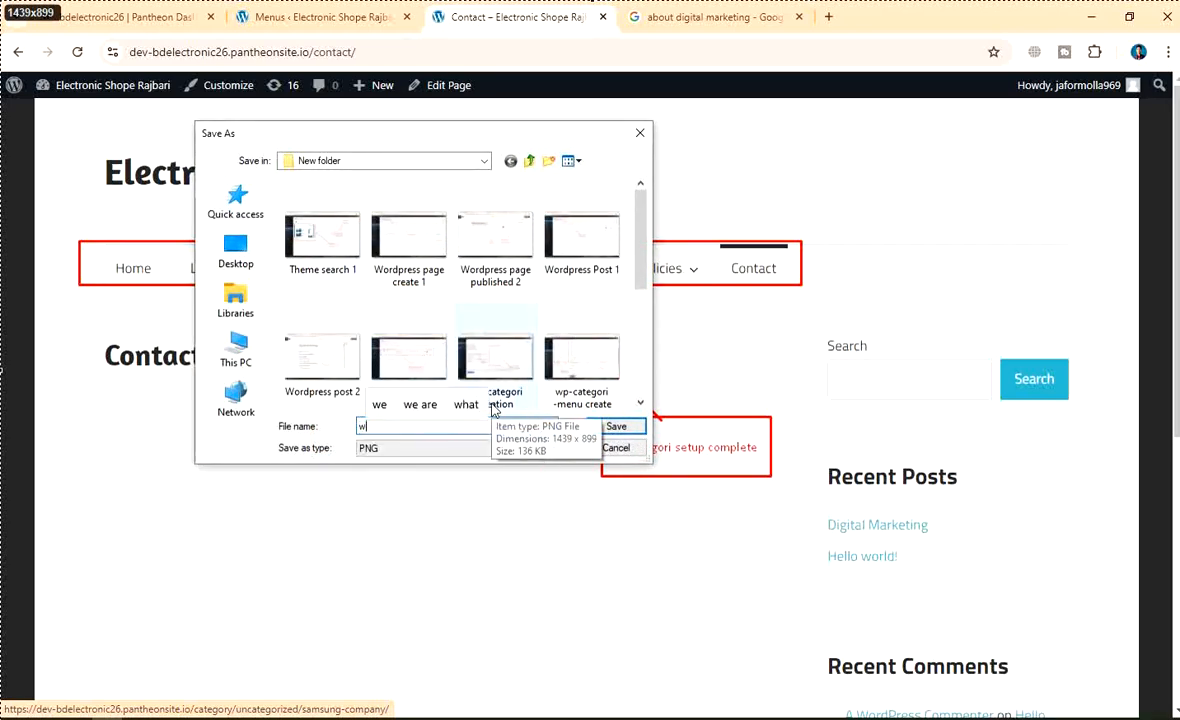
{"action": "type", "text": "p-ca"}
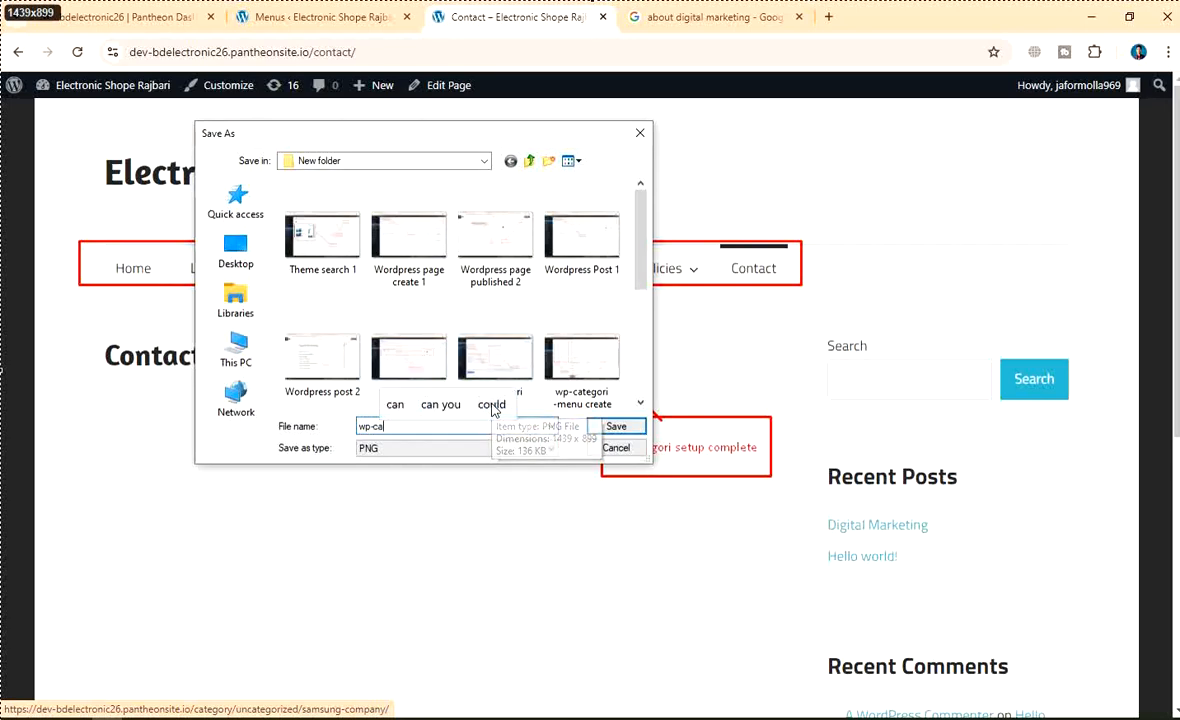
{"action": "type", "text": "tego"}
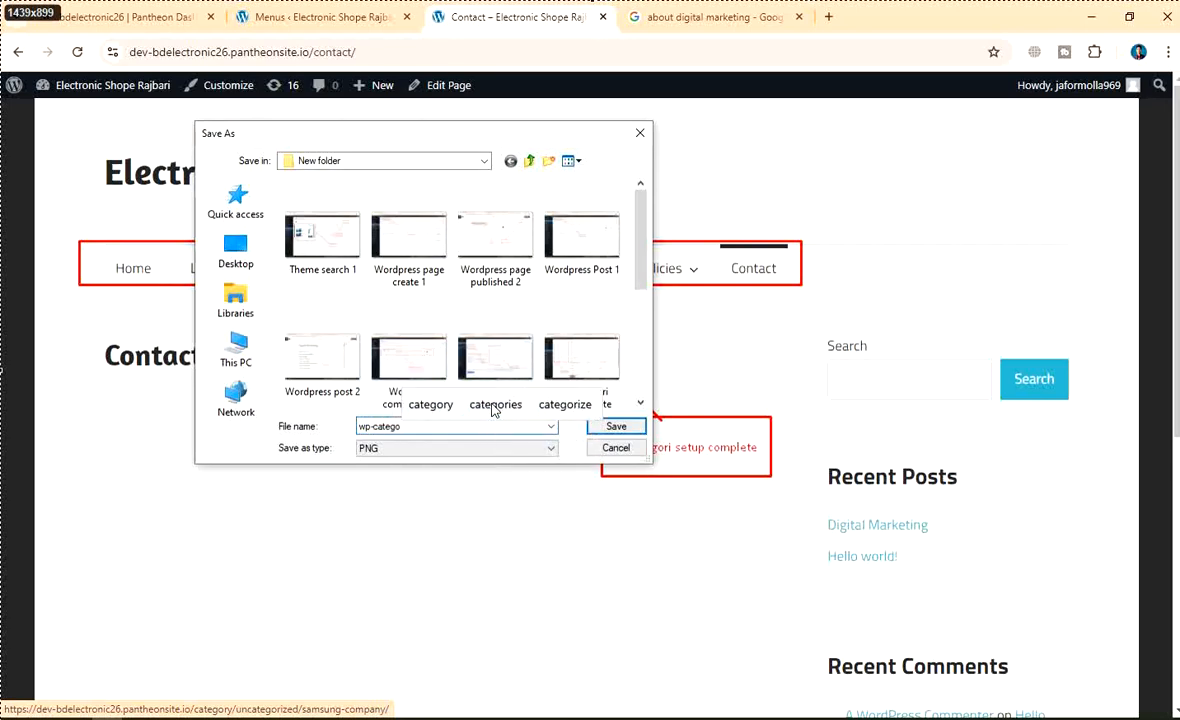
{"action": "type", "text": "ri complet"}
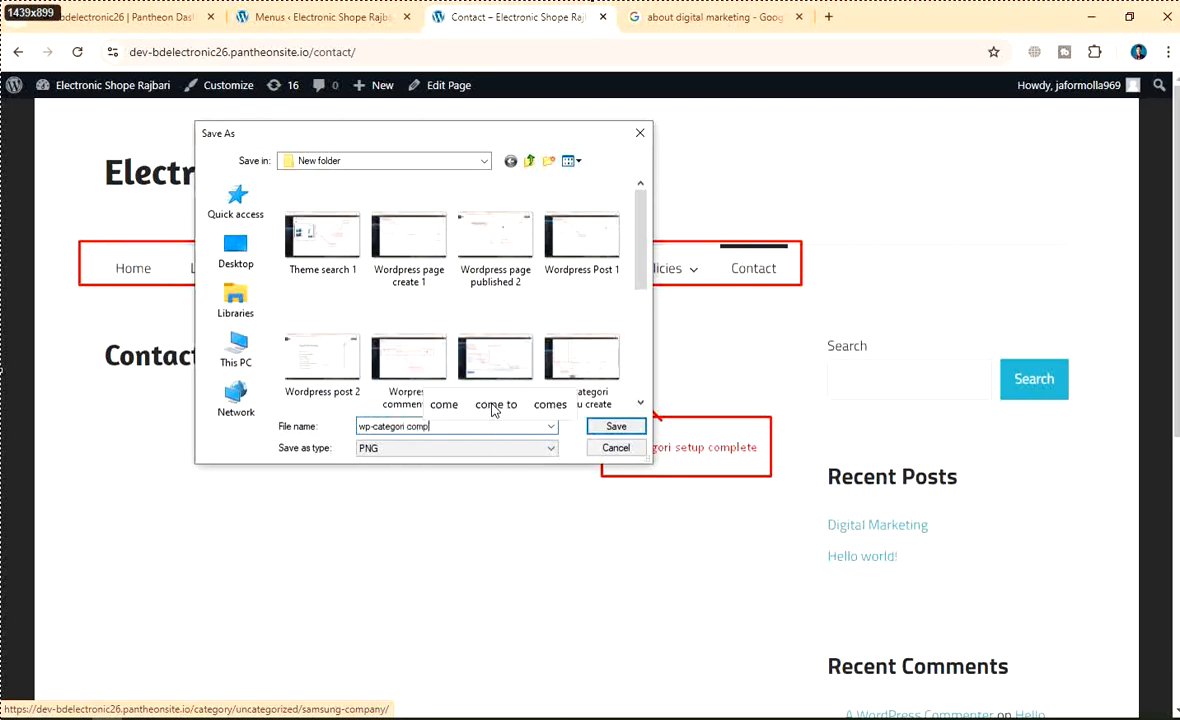
{"action": "type", "text": "e setup"}
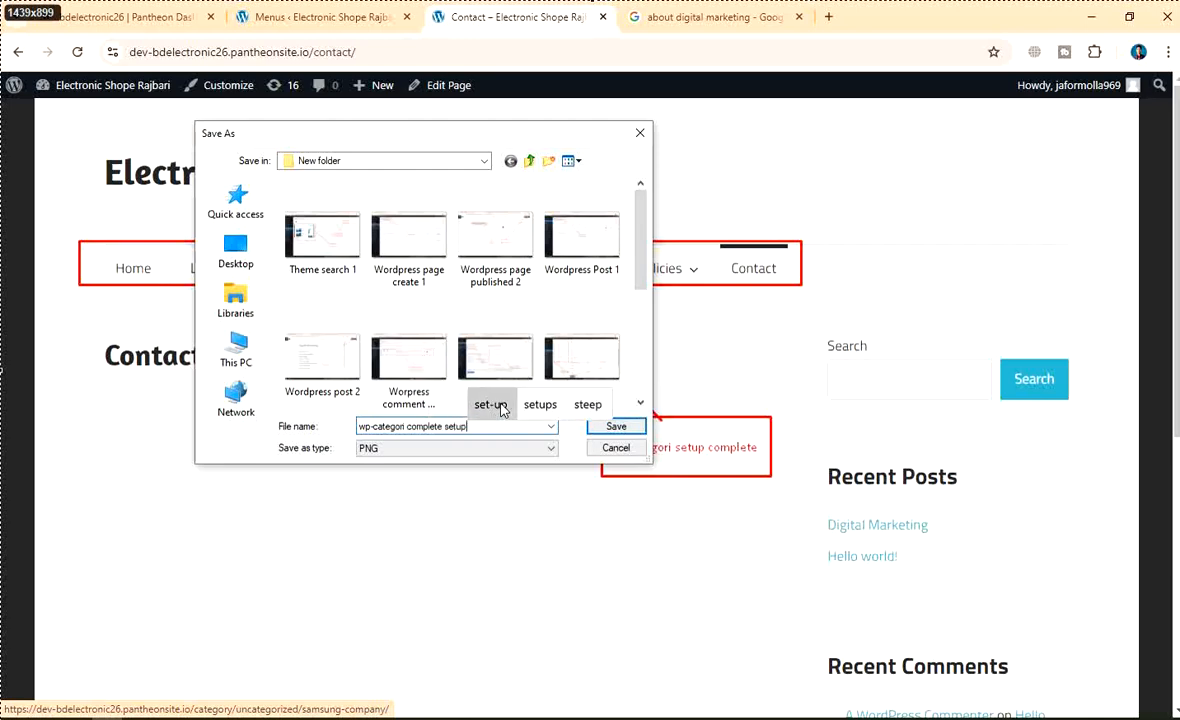
{"action": "scroll", "coordinate": [472, 337], "scroll_direction": "down", "scroll_amount": 4}
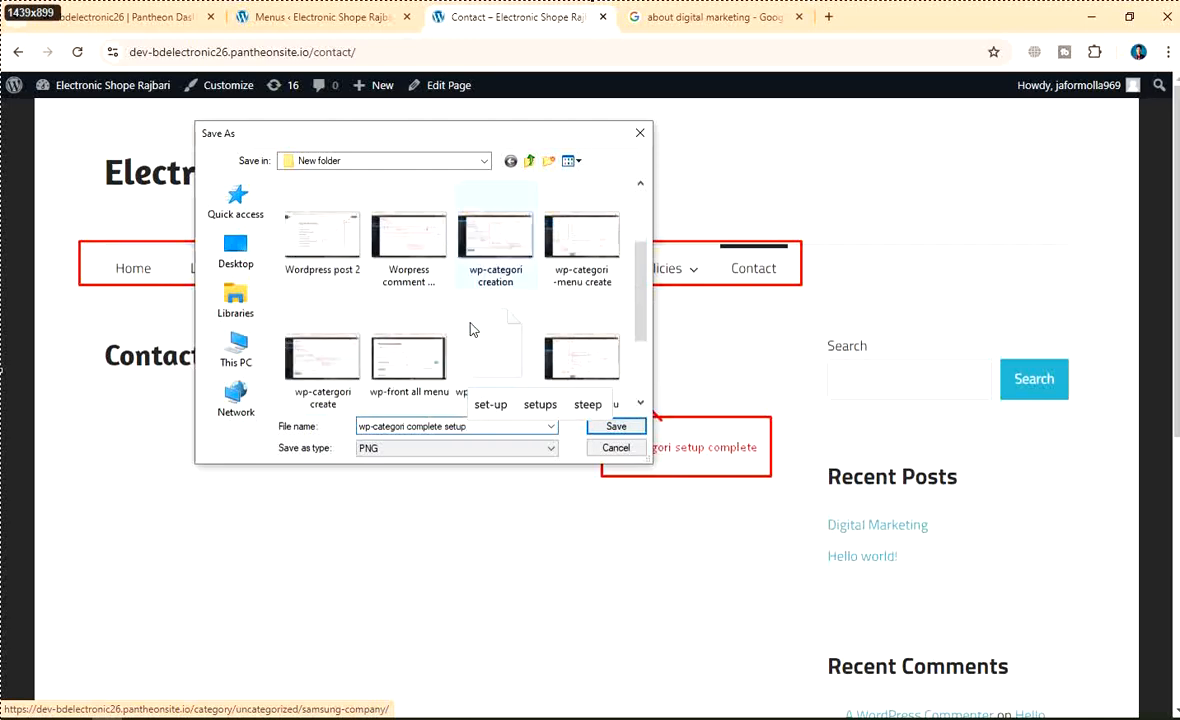
{"action": "left_click", "coordinate": [614, 426]}
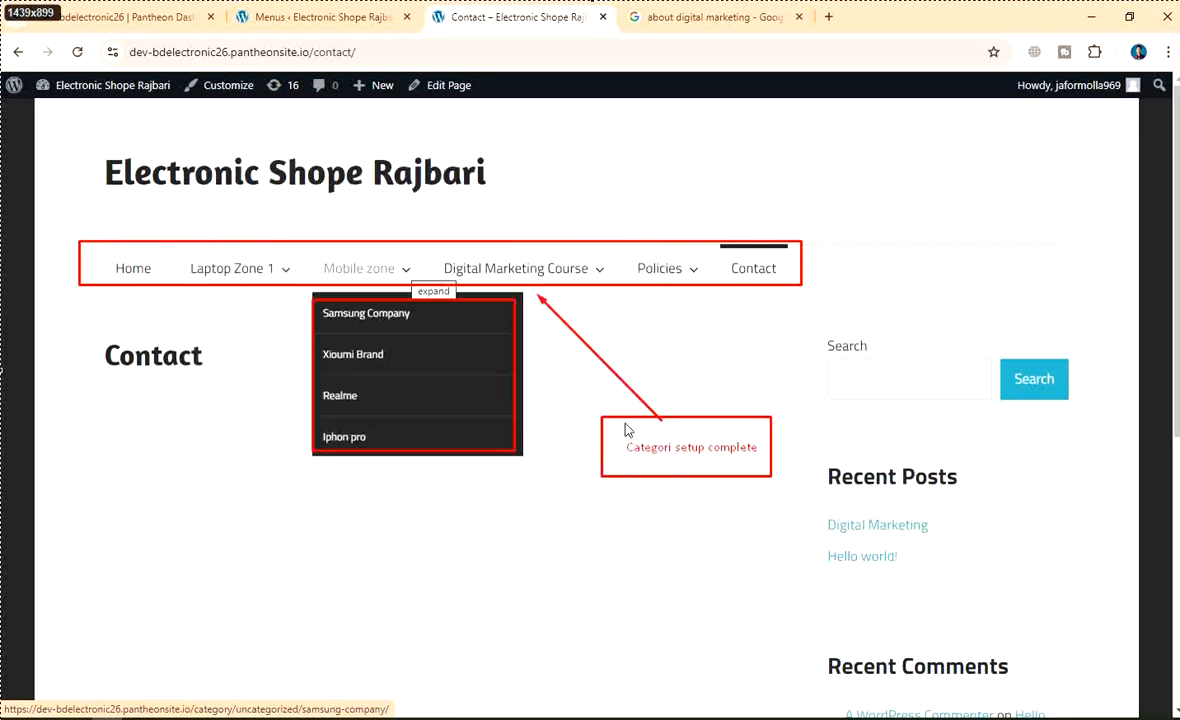
Check the dropdown under each top-level item of the live site's main menu
{"action": "scroll", "coordinate": [618, 438], "scroll_direction": "down", "scroll_amount": 3}
{"action": "scroll", "coordinate": [618, 438], "scroll_direction": "up", "scroll_amount": 3}
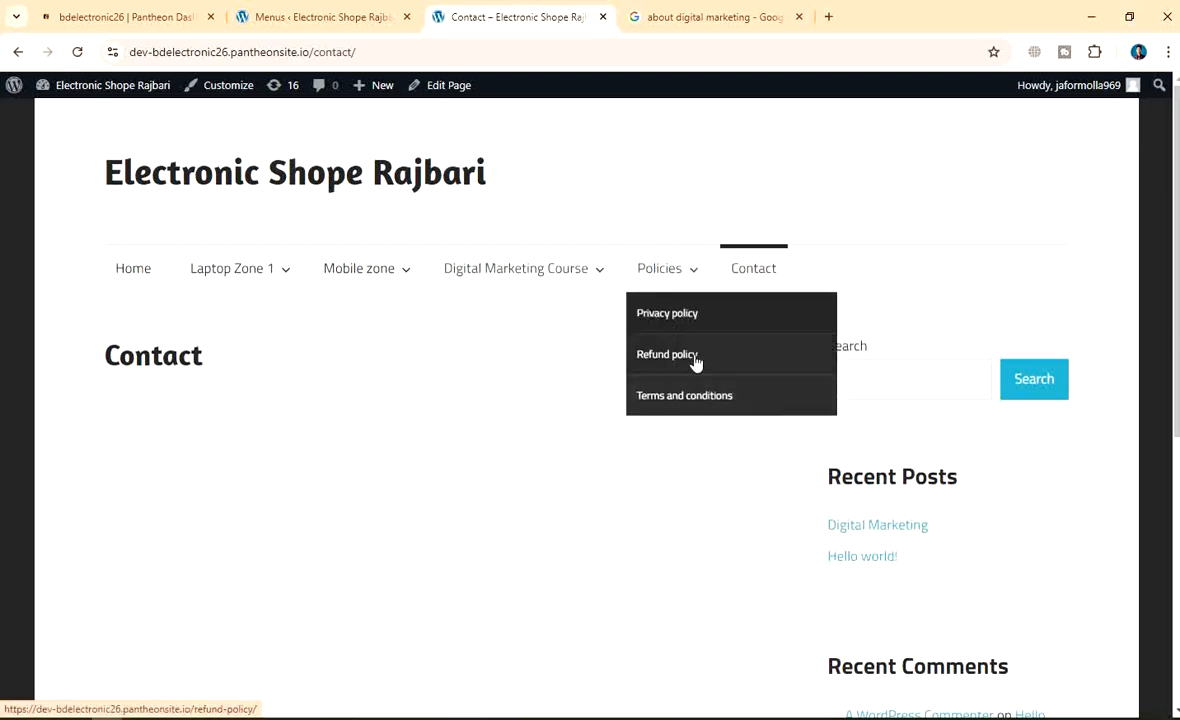
{"action": "scroll", "coordinate": [380, 372], "scroll_direction": "down", "scroll_amount": 1}
{"action": "scroll", "coordinate": [380, 372], "scroll_direction": "up", "scroll_amount": 1}
{"action": "mouse_move", "coordinate": [228, 280]}
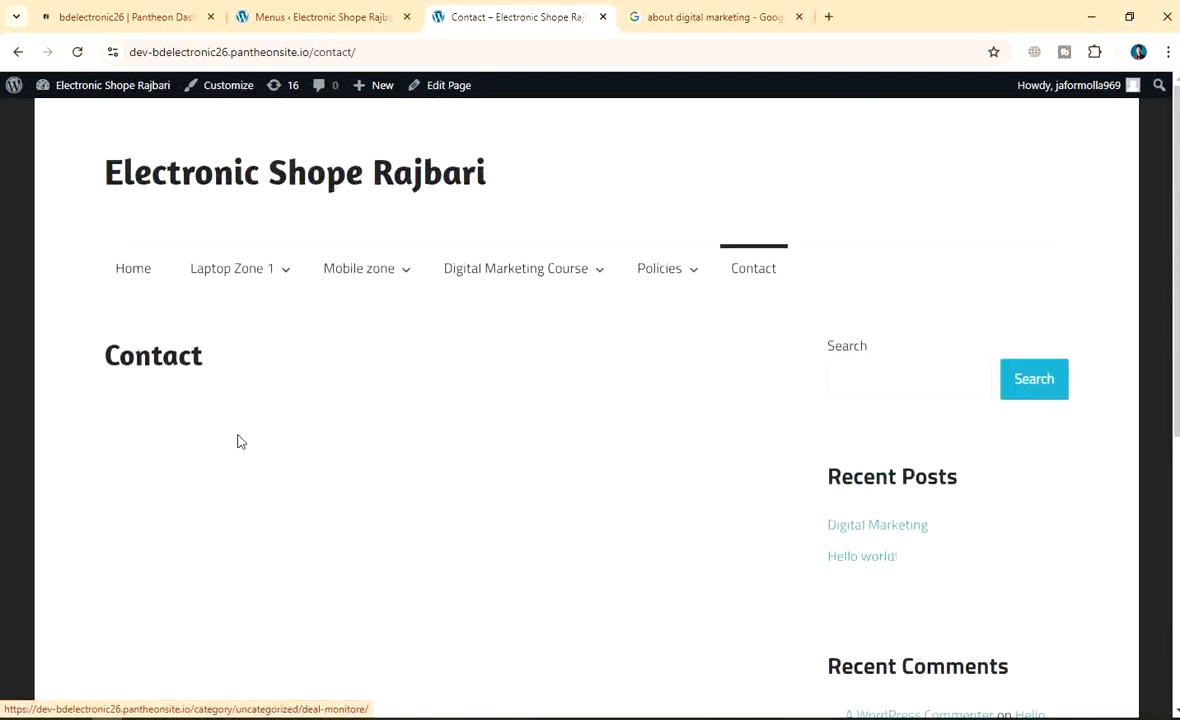
{"action": "mouse_move", "coordinate": [377, 279]}
{"action": "mouse_move", "coordinate": [537, 274]}
{"action": "mouse_move", "coordinate": [689, 281]}
{"action": "scroll", "coordinate": [687, 345], "scroll_direction": "down", "scroll_amount": 2}
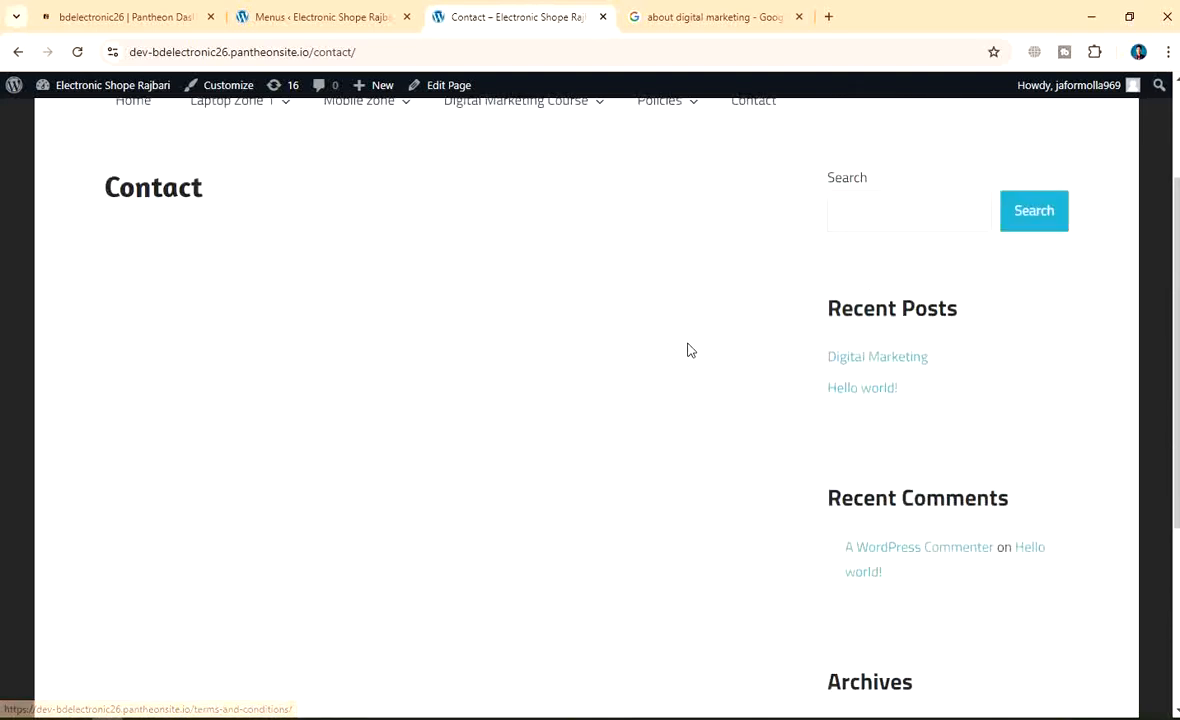
{"action": "scroll", "coordinate": [680, 320], "scroll_direction": "up", "scroll_amount": 2}
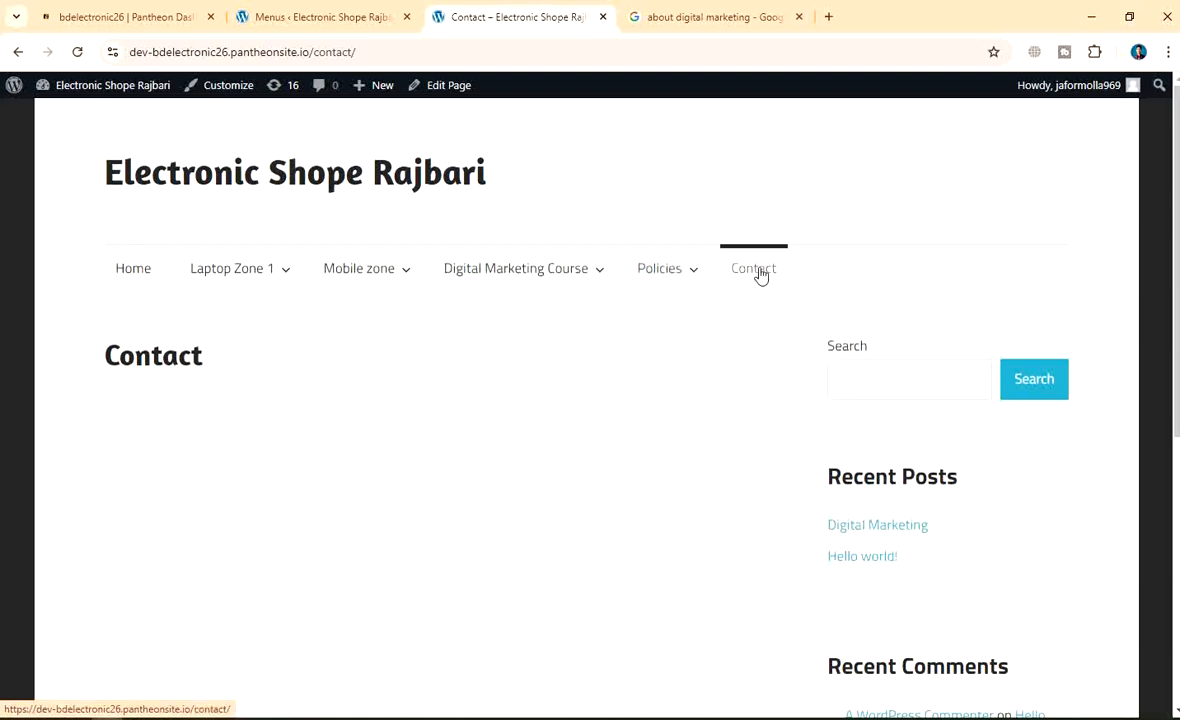
{"action": "scroll", "coordinate": [640, 420], "scroll_direction": "down", "scroll_amount": 4}
{"action": "scroll", "coordinate": [674, 382], "scroll_direction": "up", "scroll_amount": 4}
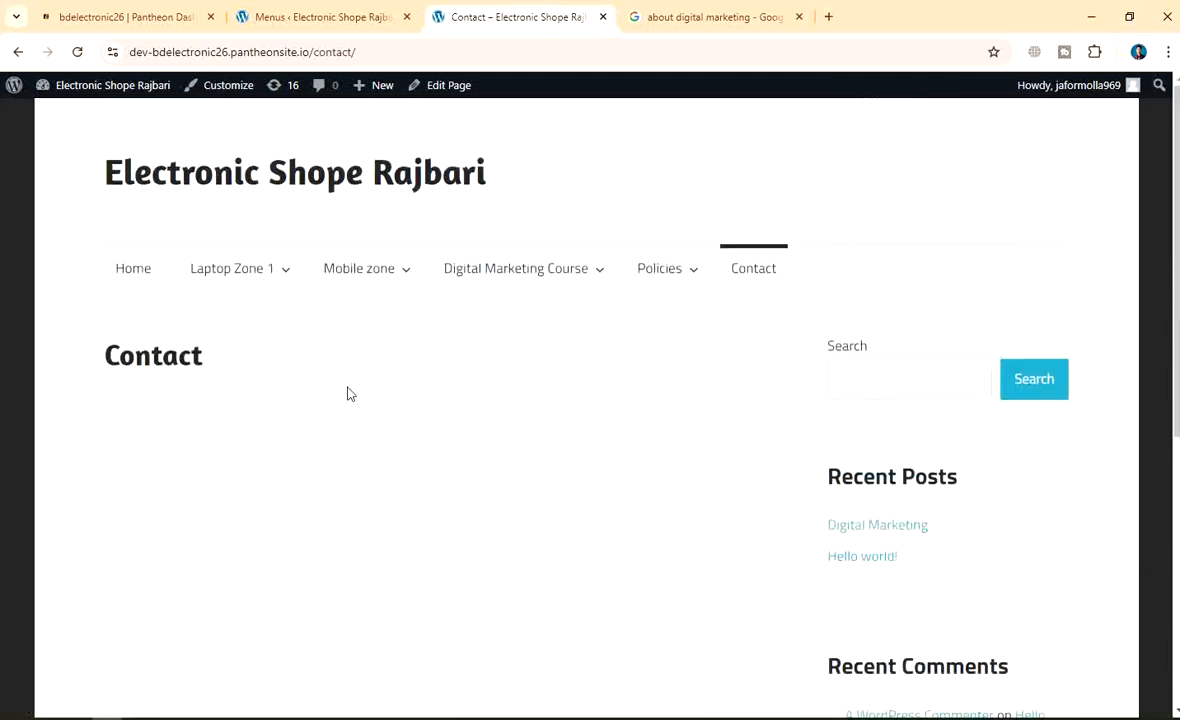
Go to the Home page, then open the Laptop Zone 1 category page
{"action": "left_click", "coordinate": [157, 276]}
{"action": "scroll", "coordinate": [600, 340], "scroll_direction": "down", "scroll_amount": 5}
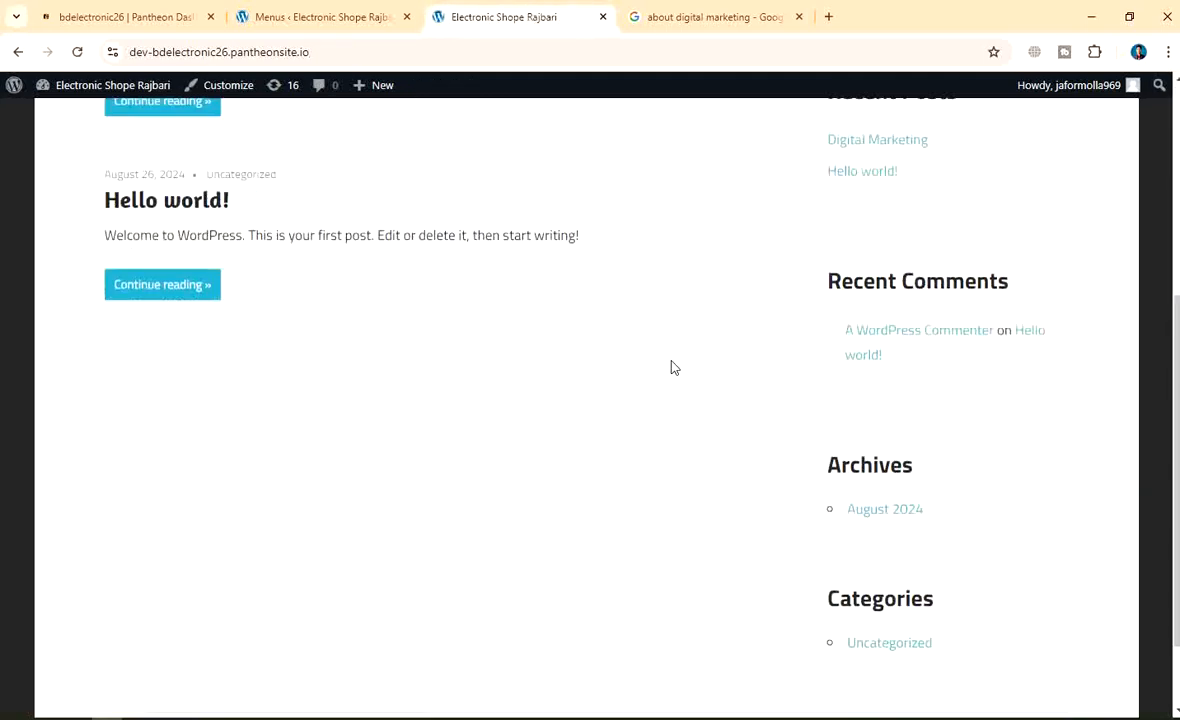
{"action": "scroll", "coordinate": [672, 367], "scroll_direction": "down", "scroll_amount": 2}
{"action": "scroll", "coordinate": [661, 414], "scroll_direction": "up", "scroll_amount": 6}
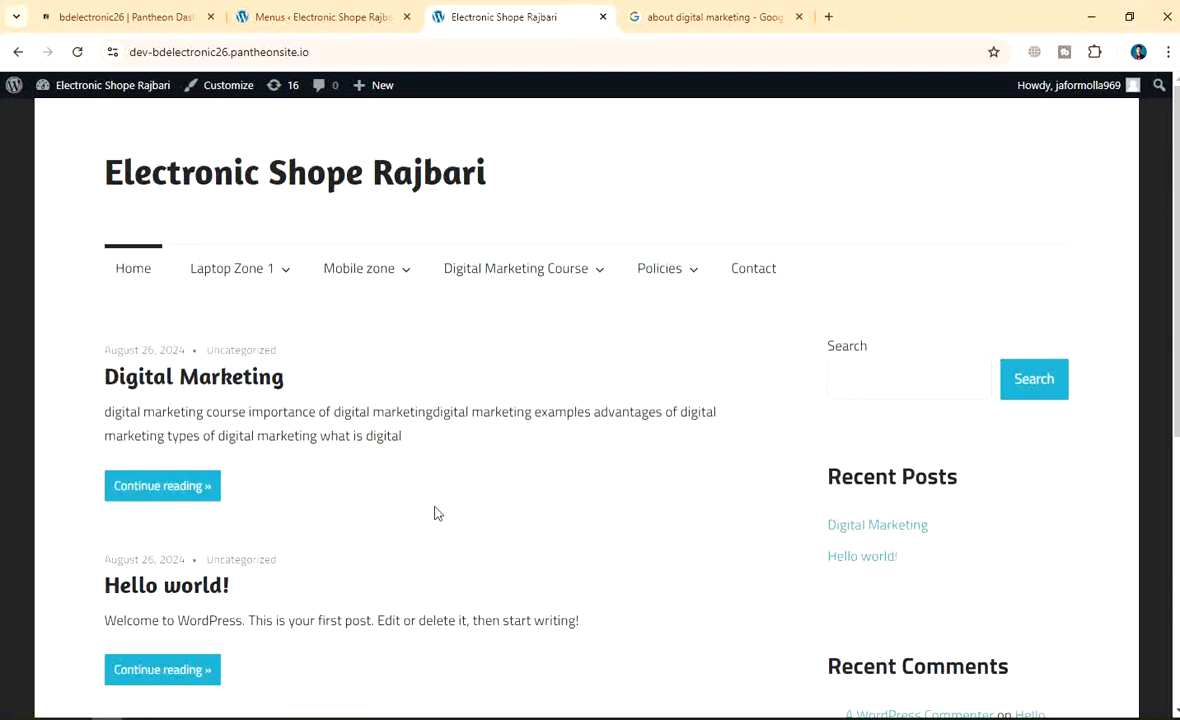
{"action": "scroll", "coordinate": [436, 515], "scroll_direction": "down", "scroll_amount": 5}
{"action": "scroll", "coordinate": [380, 530], "scroll_direction": "up", "scroll_amount": 5}
{"action": "mouse_move", "coordinate": [268, 282]}
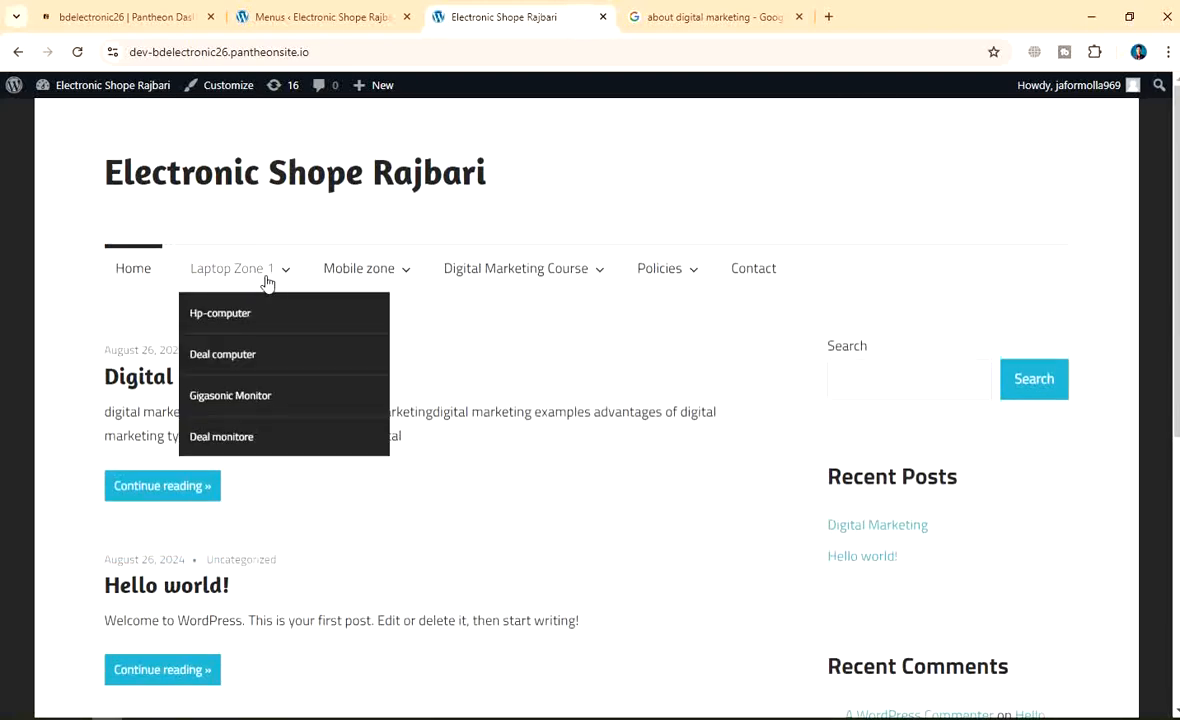
{"action": "left_click", "coordinate": [227, 276]}
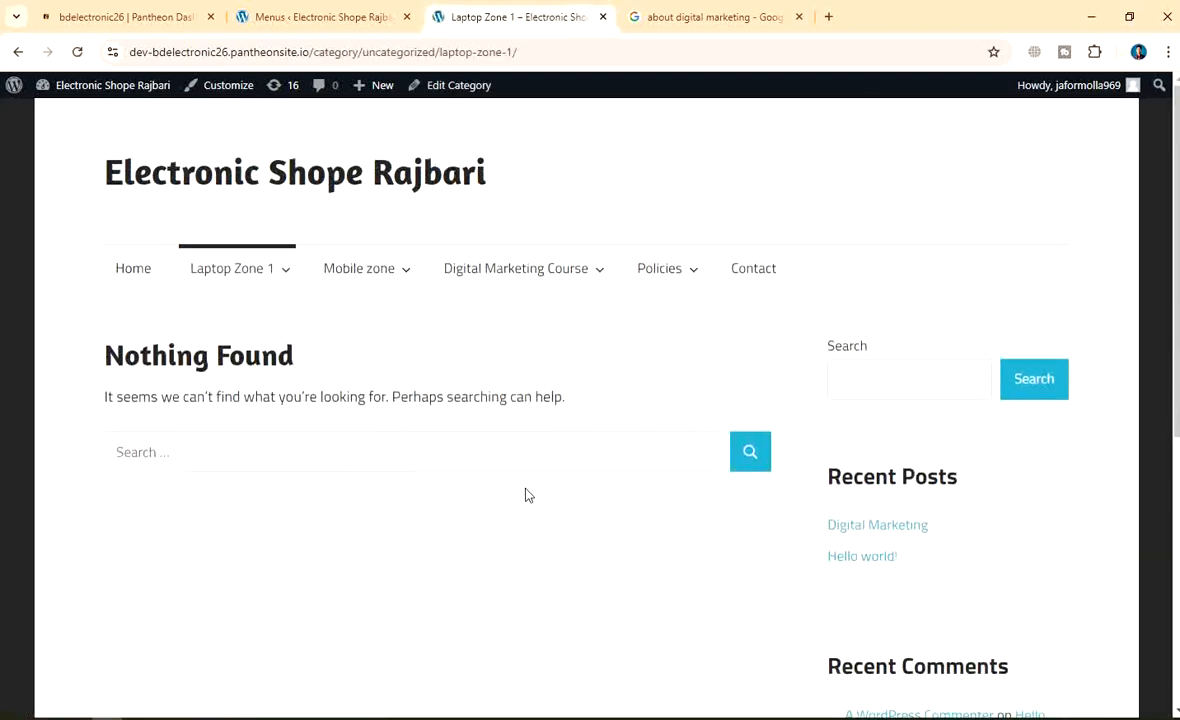
{"action": "scroll", "coordinate": [528, 495], "scroll_direction": "down", "scroll_amount": 5}
{"action": "scroll", "coordinate": [521, 527], "scroll_direction": "up", "scroll_amount": 5}
Reload the Menus editor, then go to Plugins to see Akismet and Hello Dolly listed
{"action": "left_click", "coordinate": [313, 17]}
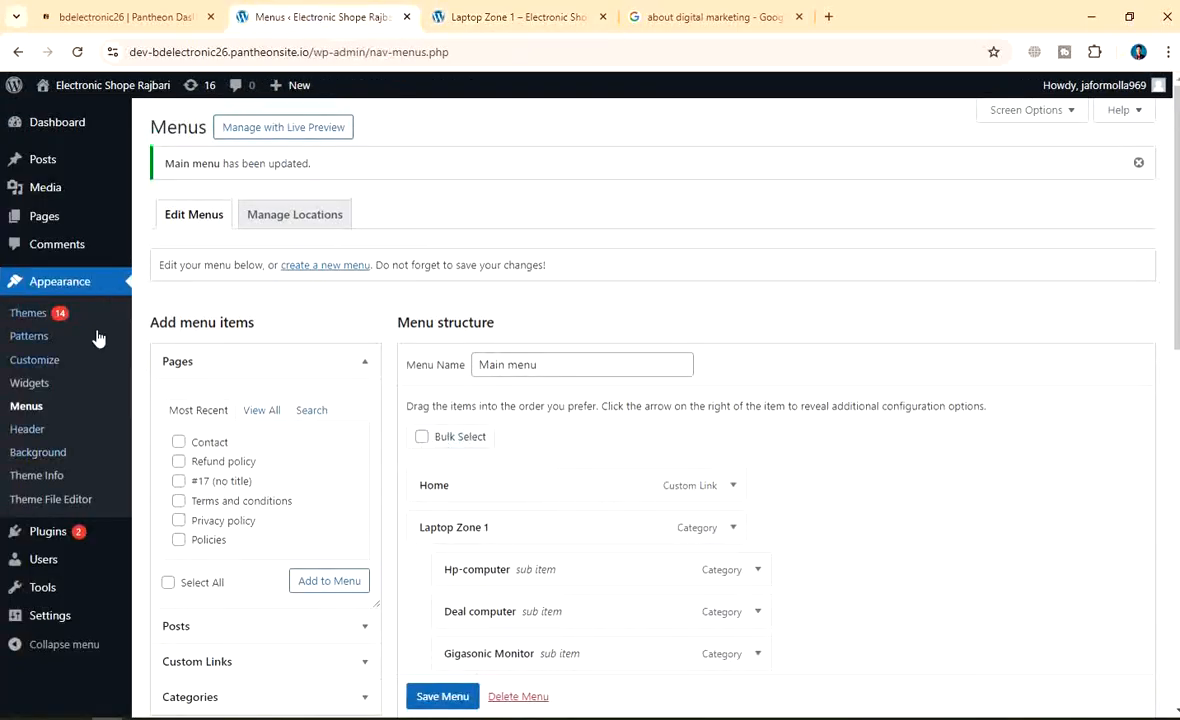
{"action": "scroll", "coordinate": [80, 460], "scroll_direction": "down", "scroll_amount": 5}
{"action": "scroll", "coordinate": [74, 491], "scroll_direction": "up", "scroll_amount": 10}
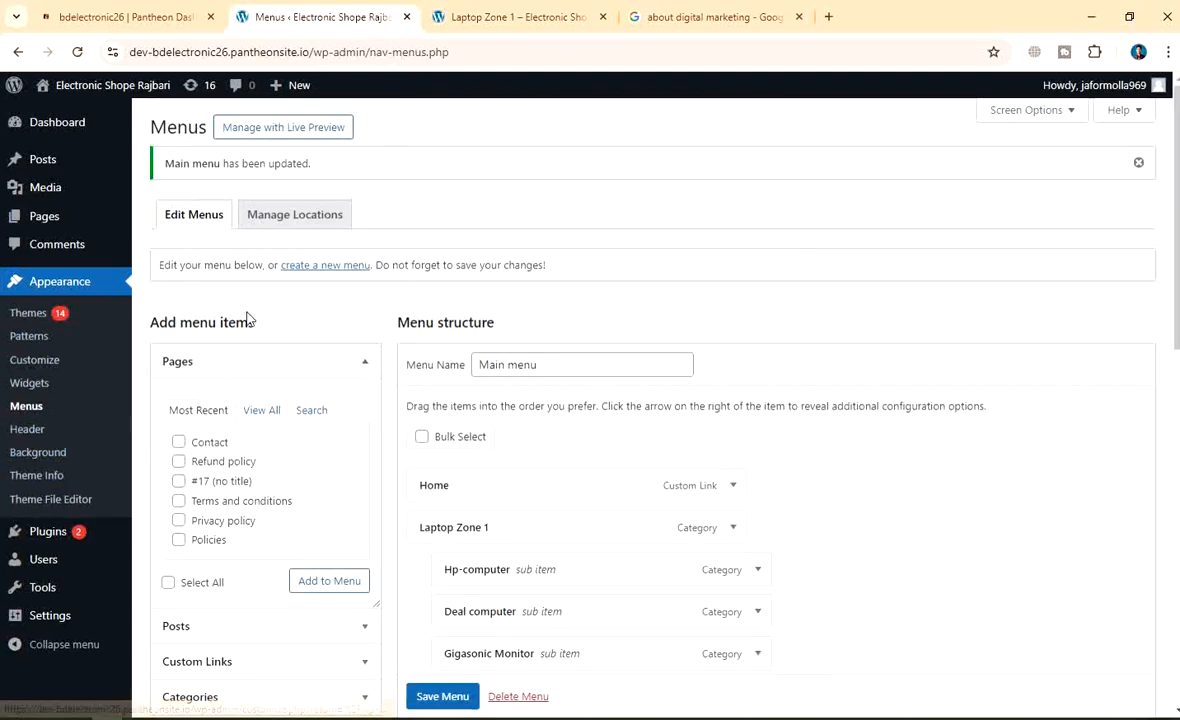
{"action": "left_click", "coordinate": [77, 52]}
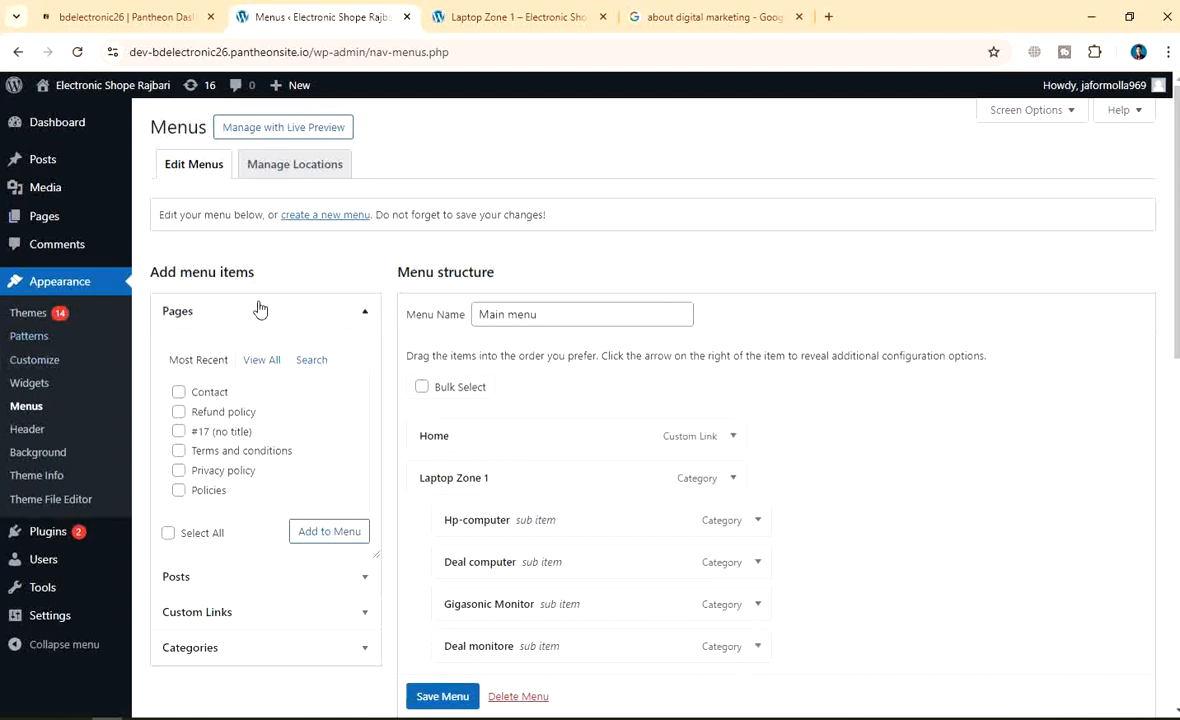
{"action": "scroll", "coordinate": [540, 312], "scroll_direction": "down", "scroll_amount": 5}
{"action": "scroll", "coordinate": [558, 321], "scroll_direction": "up", "scroll_amount": 5}
{"action": "left_click", "coordinate": [50, 534]}
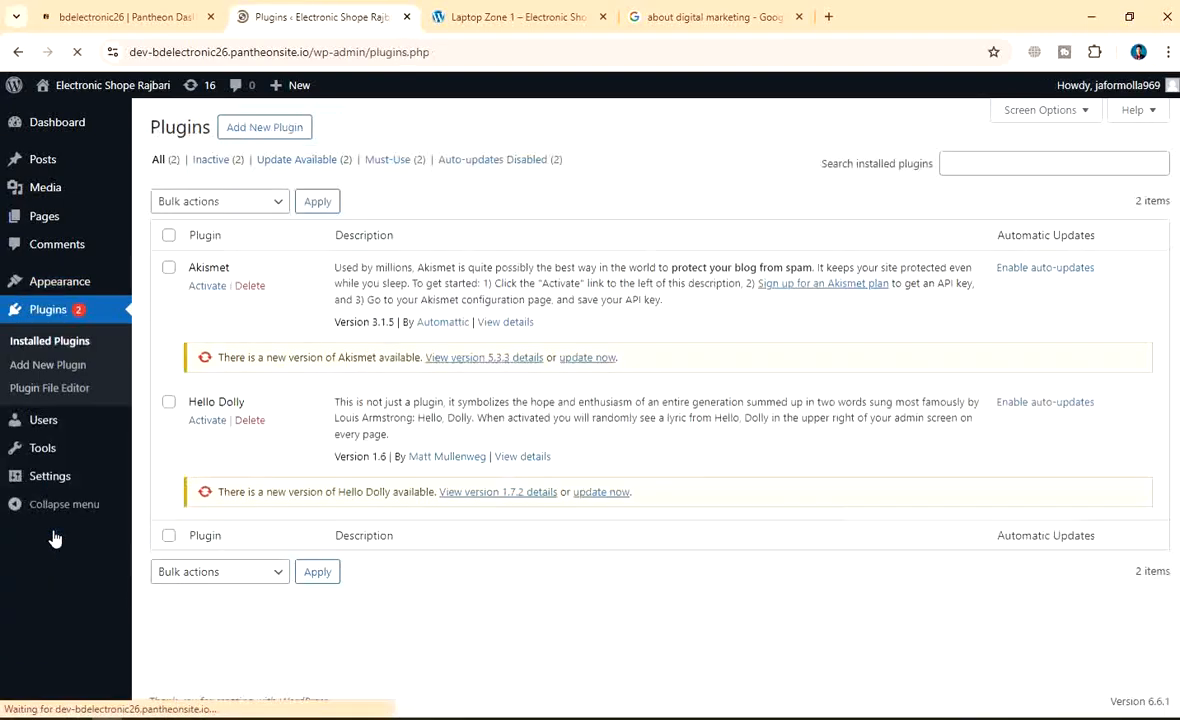
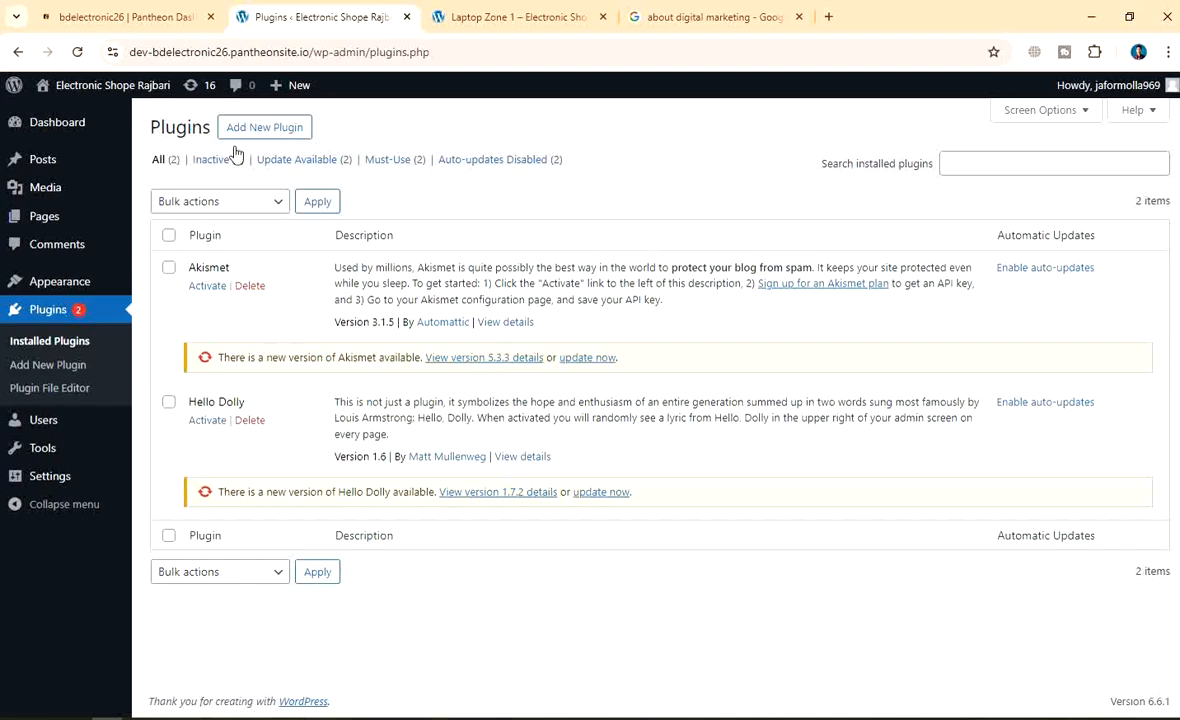
Capture the Plugins page, boxing Add New Plugin and the Plugins sidebar entry, with an arrow
{"action": "left_click", "coordinate": [266, 135]}
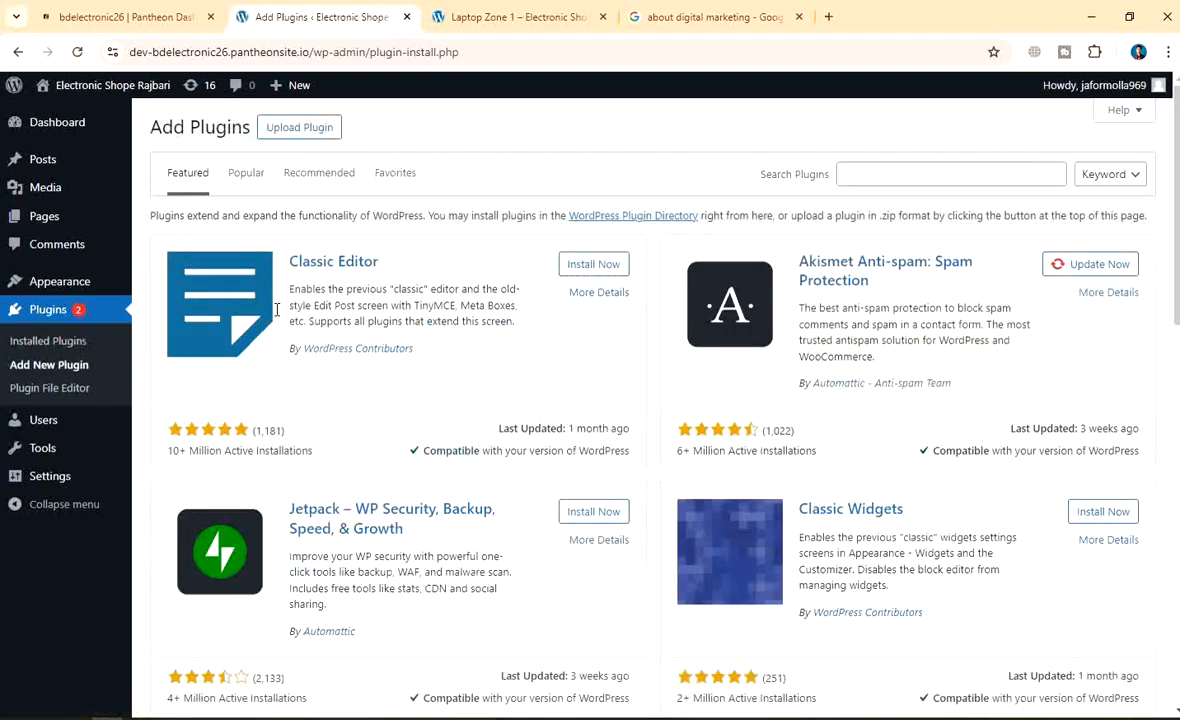
{"action": "left_click", "coordinate": [18, 52]}
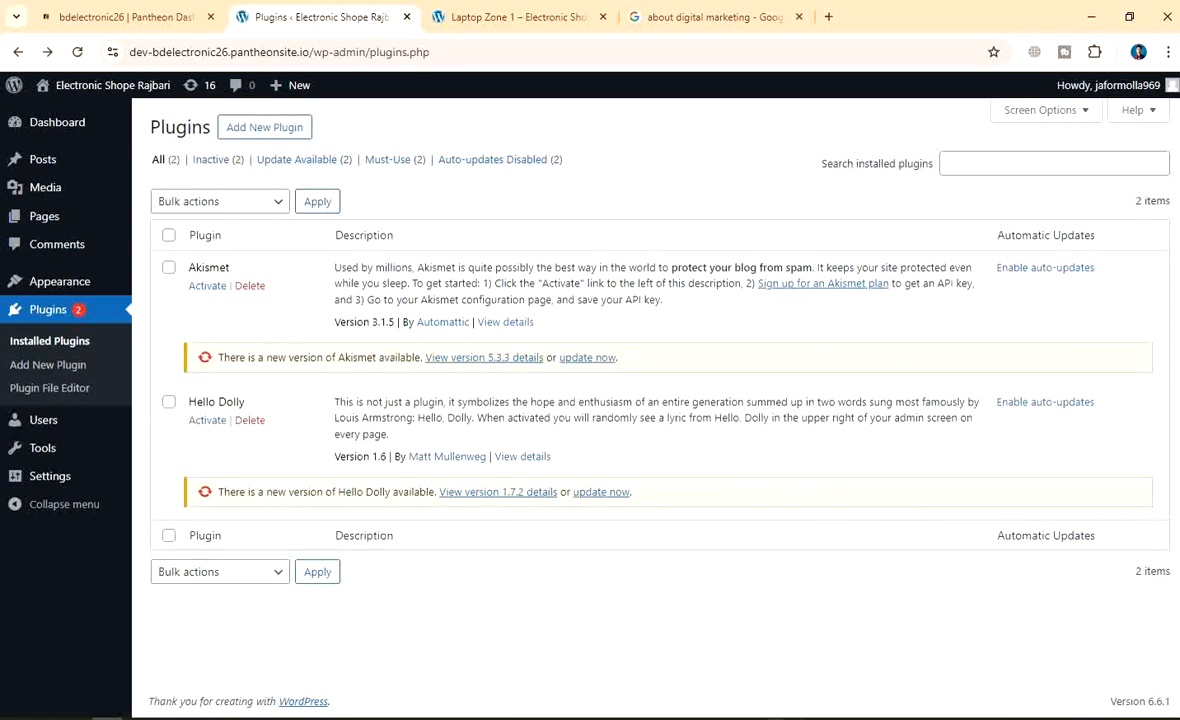
{"action": "key", "text": "Print"}
{"action": "left_click_drag", "start_coordinate": [1, 2], "coordinate": [1179, 719]}
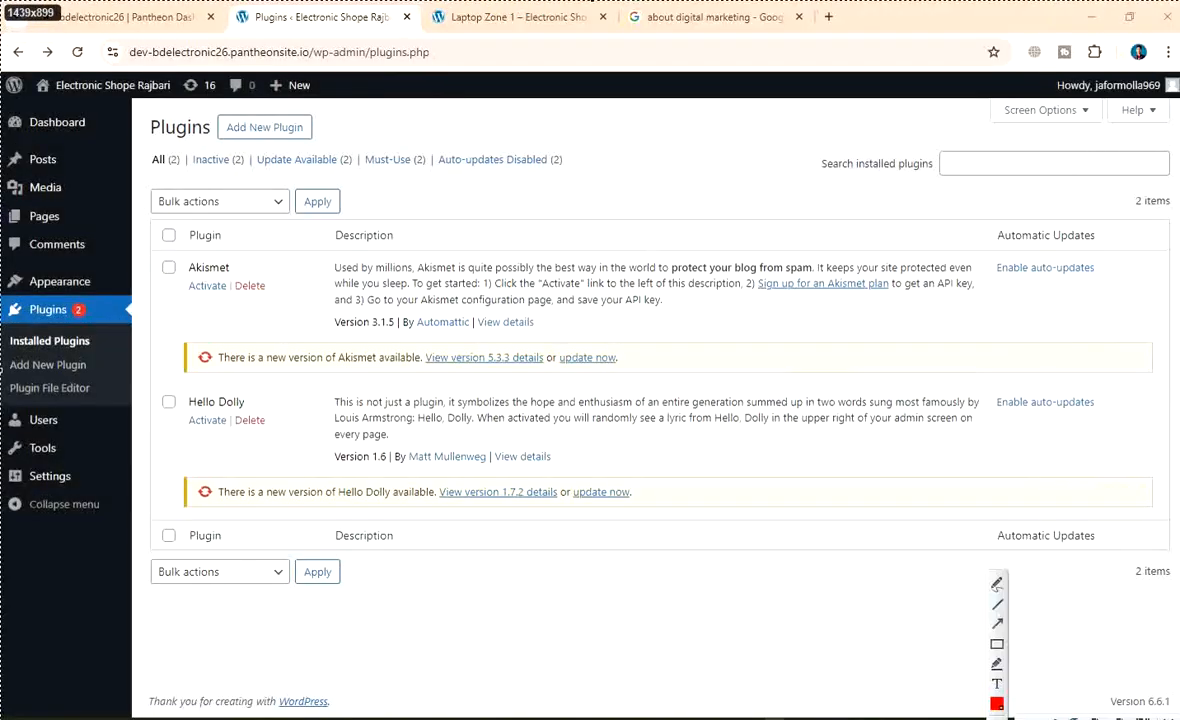
{"action": "left_click", "coordinate": [997, 643]}
{"action": "left_click_drag", "start_coordinate": [203, 110], "coordinate": [335, 147]}
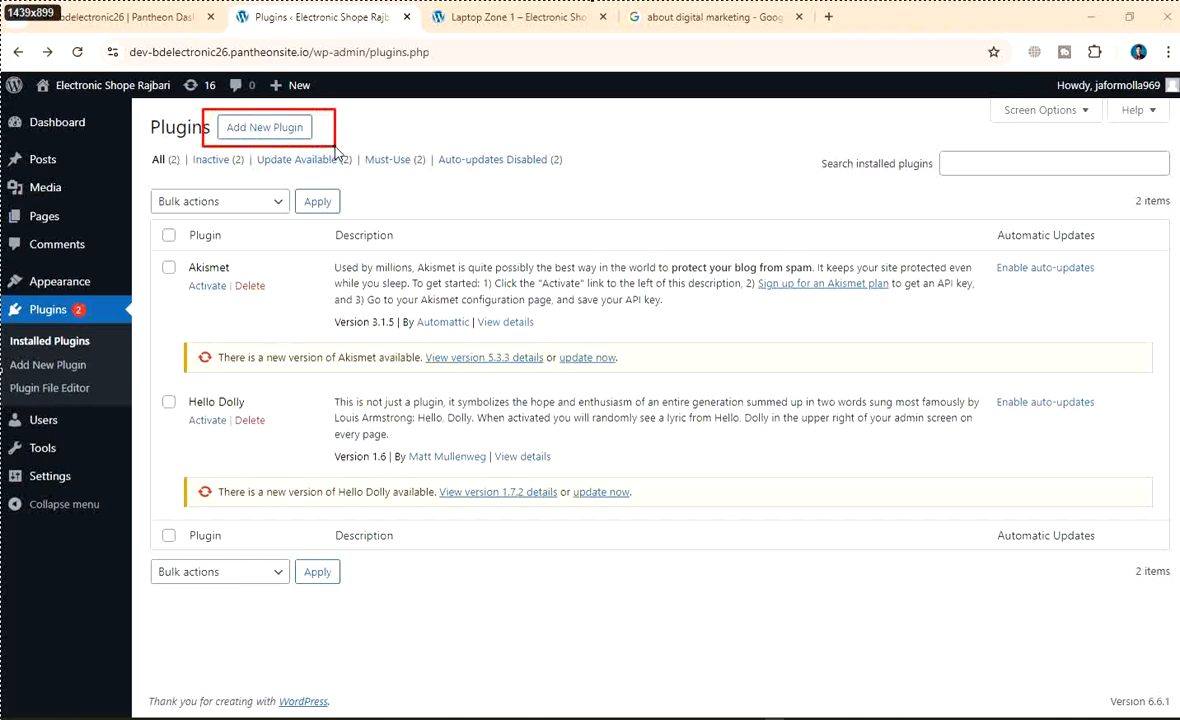
{"action": "left_click_drag", "start_coordinate": [2, 297], "coordinate": [145, 322]}
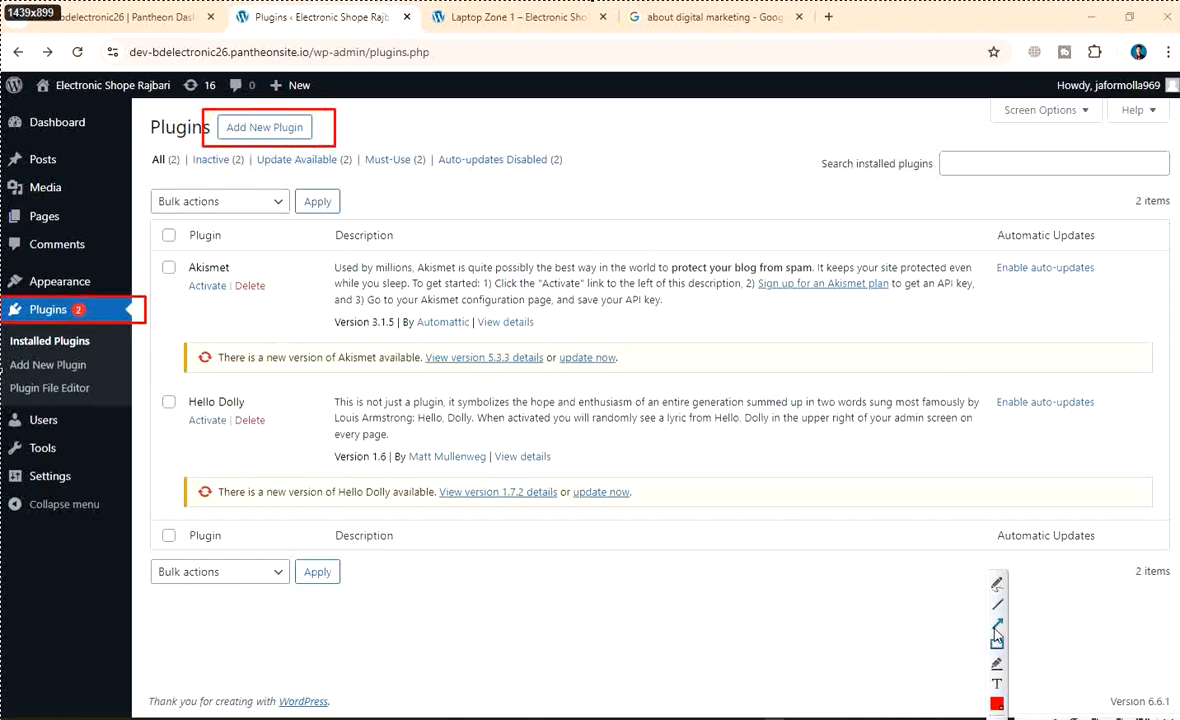
{"action": "left_click_drag", "start_coordinate": [583, 126], "coordinate": [340, 127]}
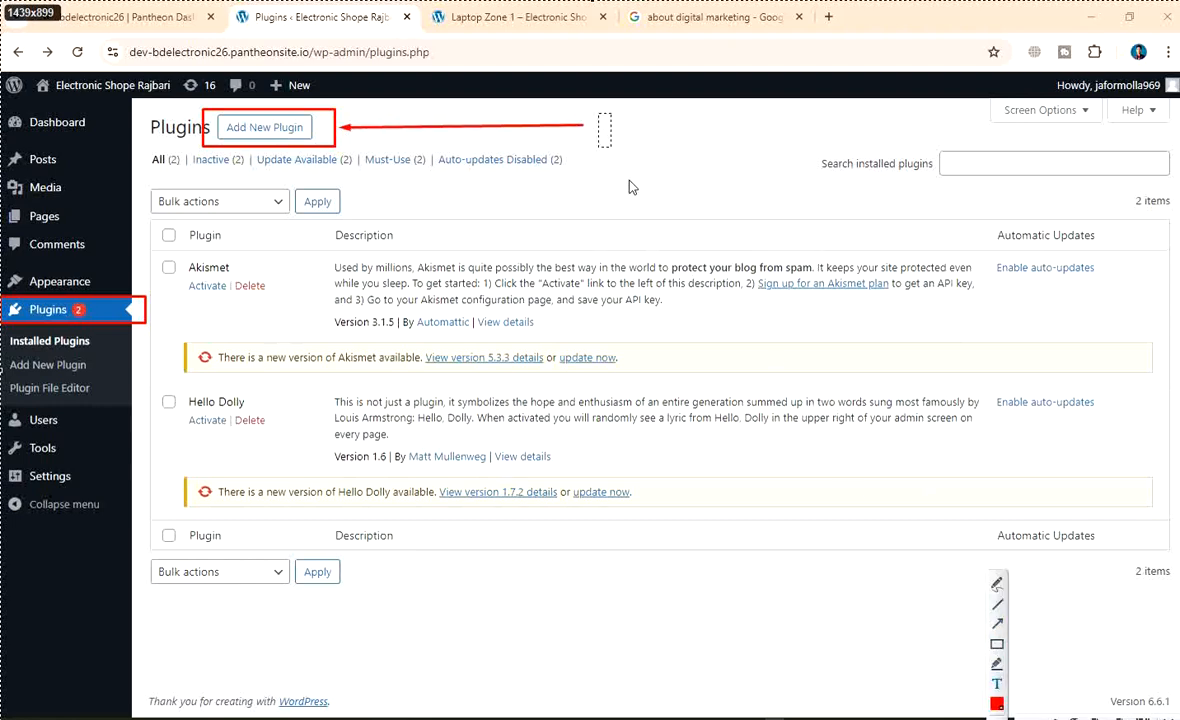
Add a red-boxed 'add new plugin' note at the arrow's tail
{"action": "type", "text": "add new "}
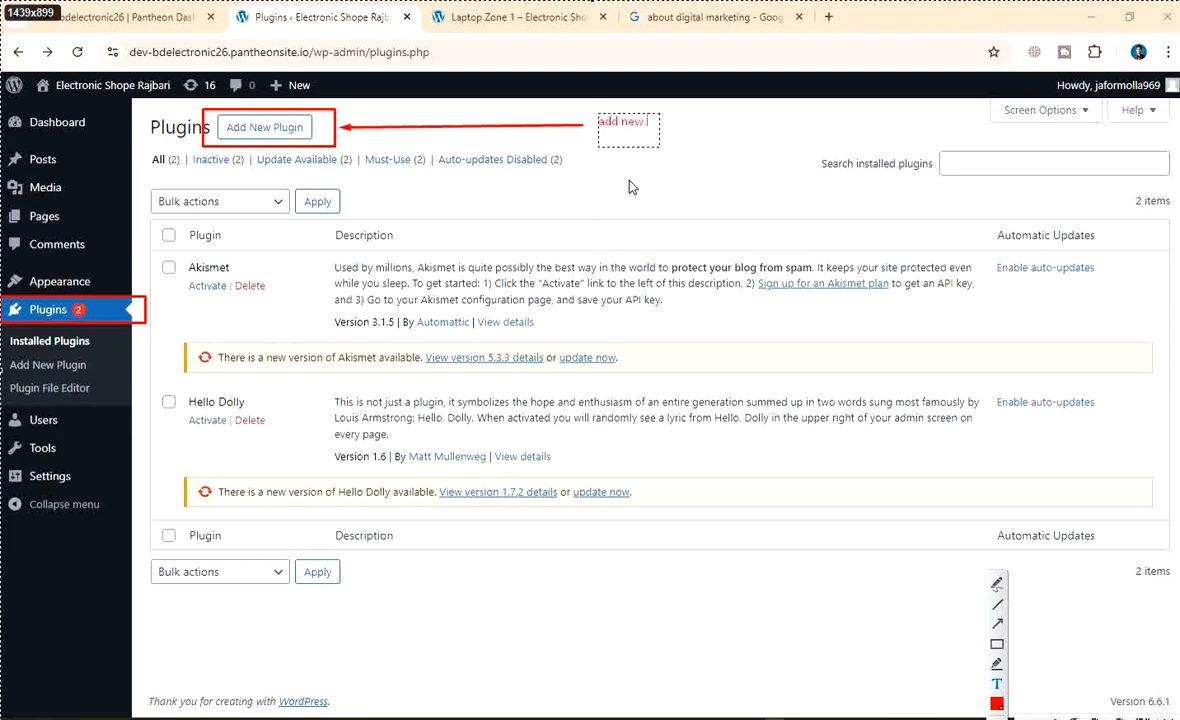
{"action": "type", "text": "o"}
{"action": "key", "text": "BackSpace"}
{"action": "type", "text": "plugin"}
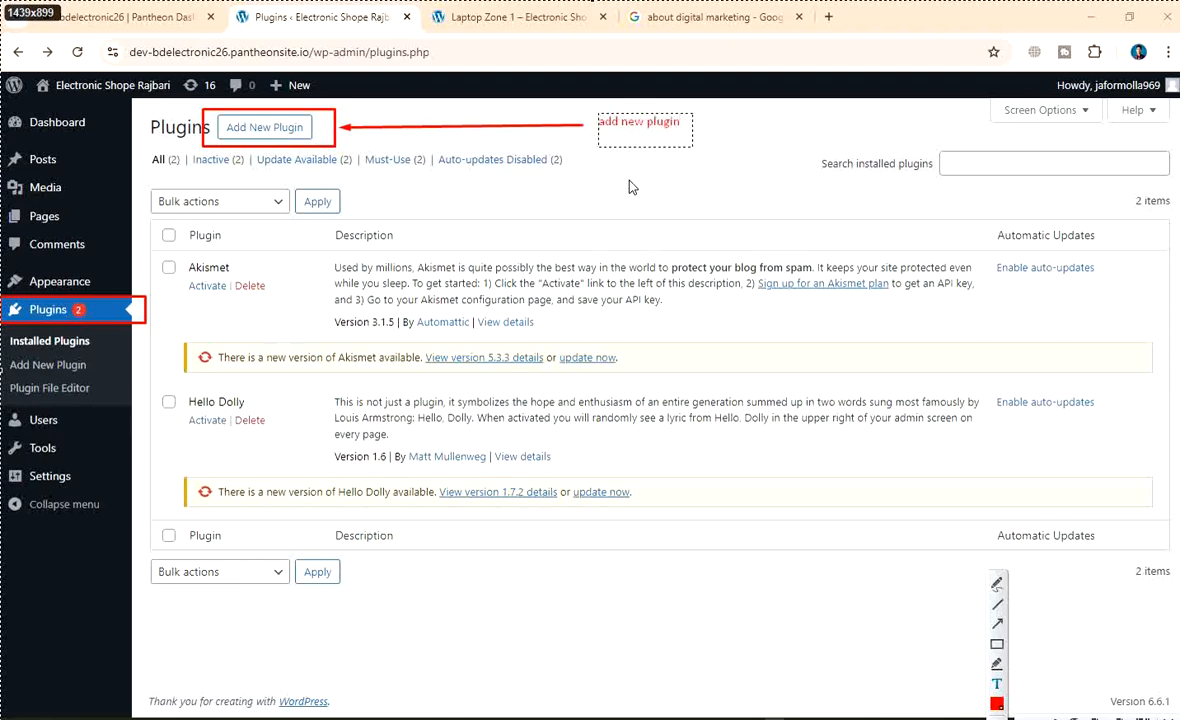
{"action": "left_click", "coordinate": [997, 645]}
{"action": "left_click_drag", "start_coordinate": [577, 111], "coordinate": [705, 137]}
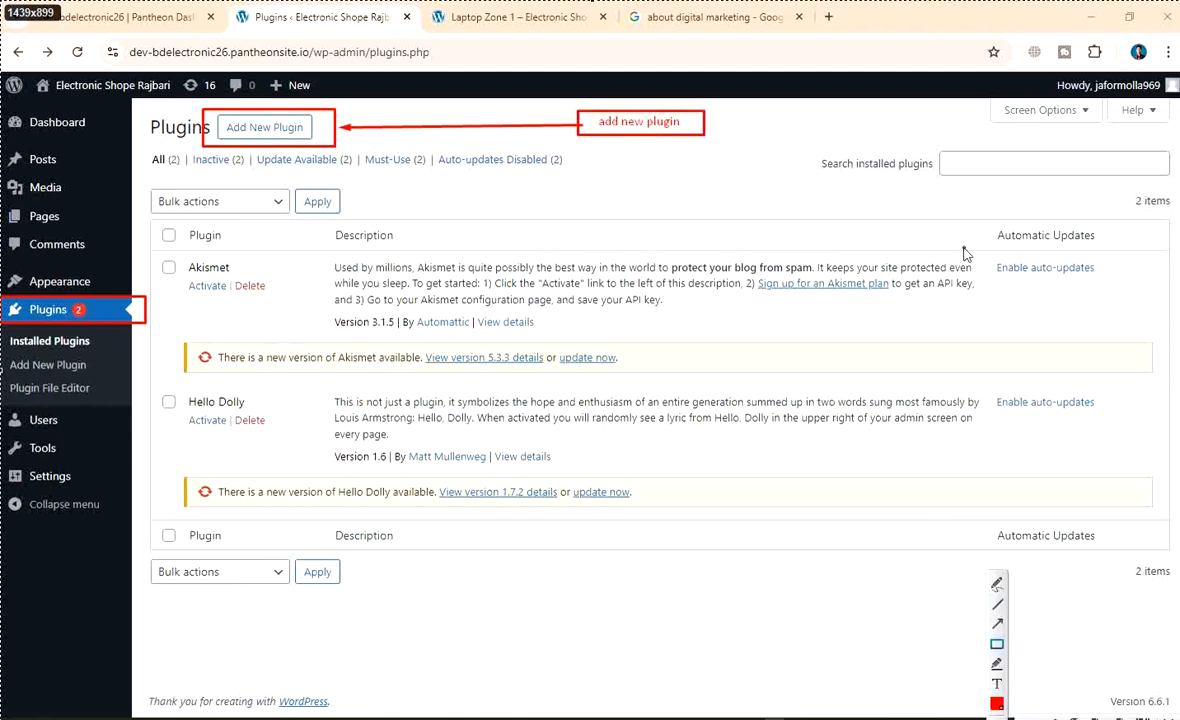
Save the annotated capture as 'wp-plugin add'
{"action": "right_click", "coordinate": [656, 196]}
{"action": "left_click", "coordinate": [669, 248]}
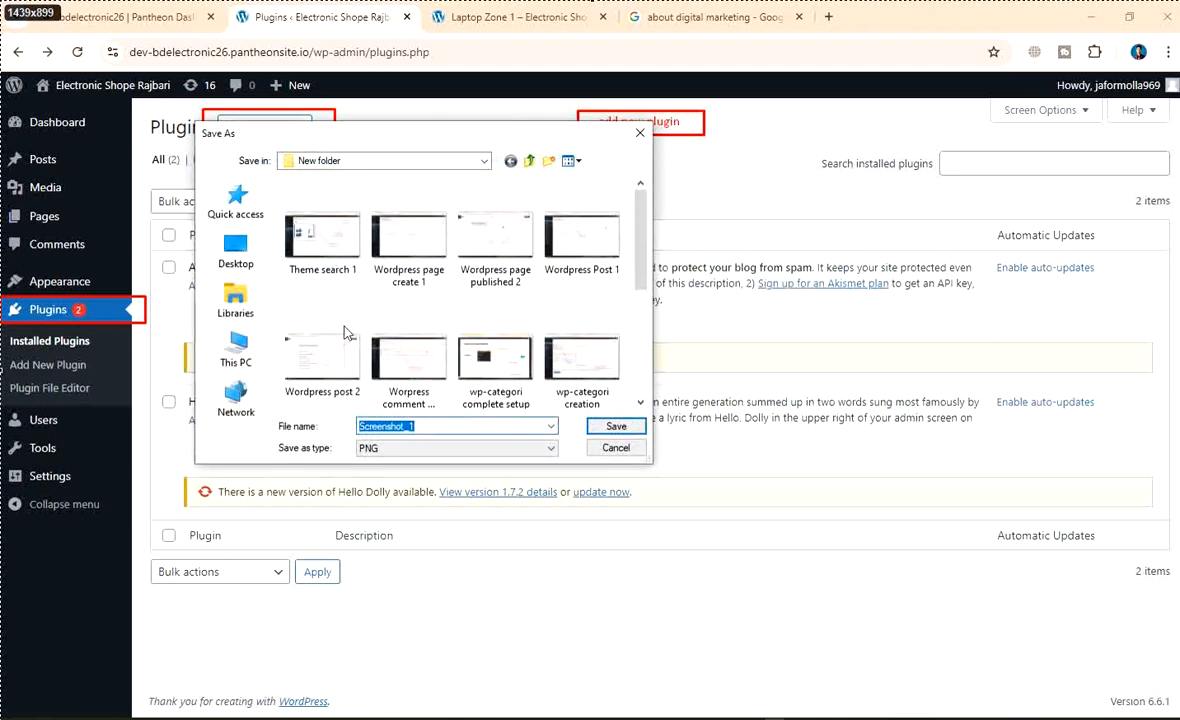
{"action": "type", "text": "wp-"}
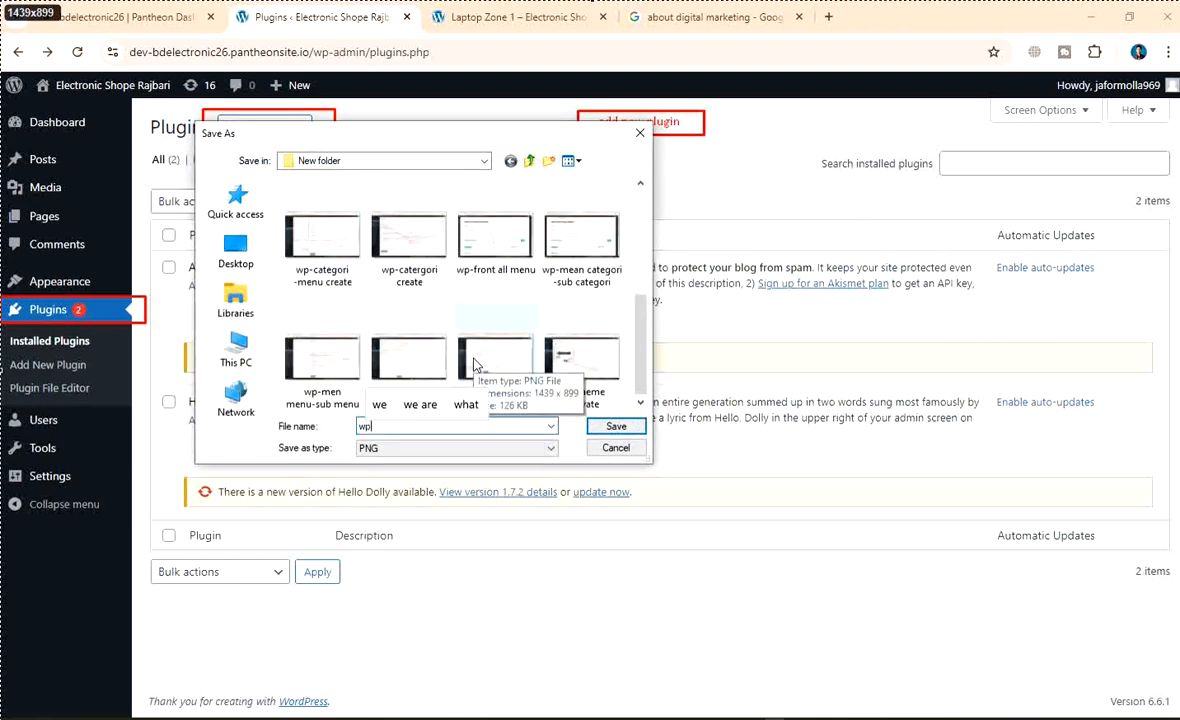
{"action": "type", "text": "plugin"}
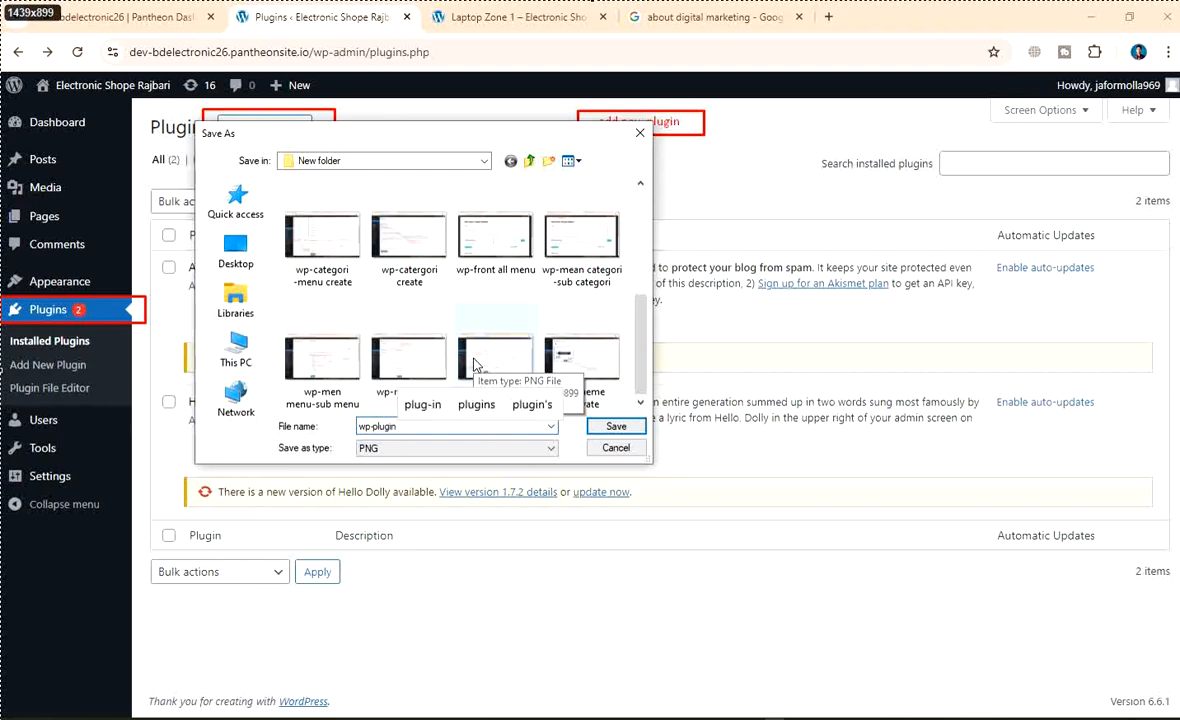
{"action": "type", "text": " add"}
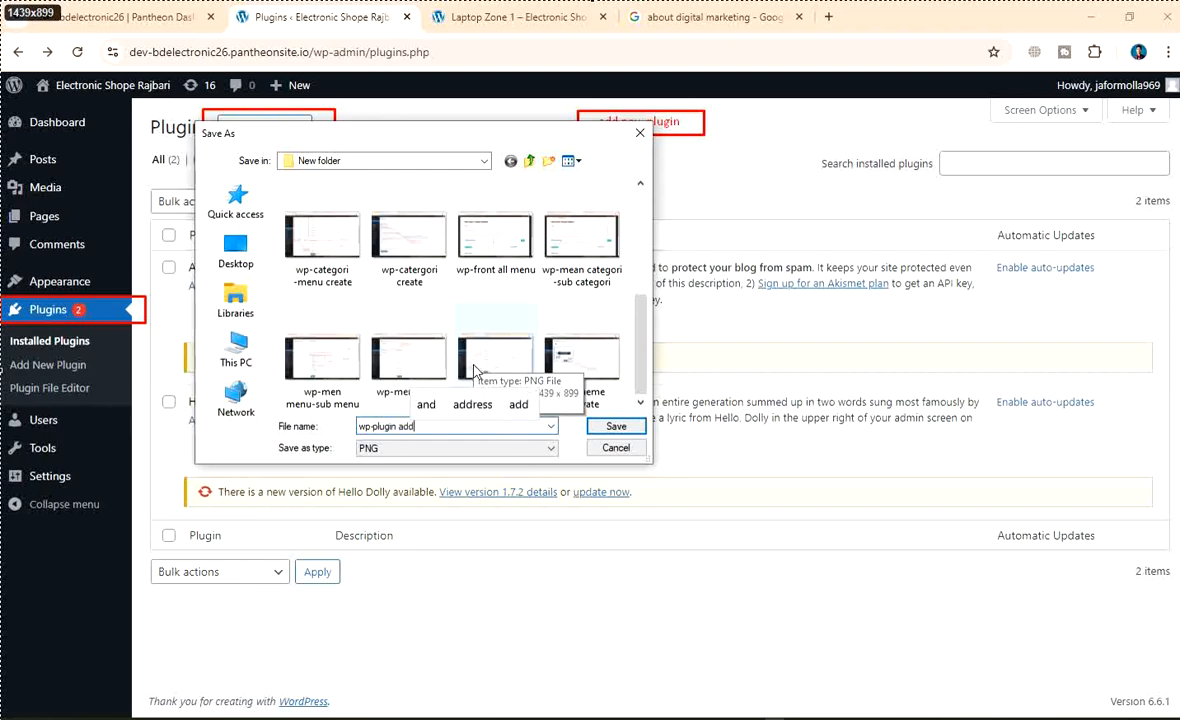
{"action": "left_click", "coordinate": [616, 426]}
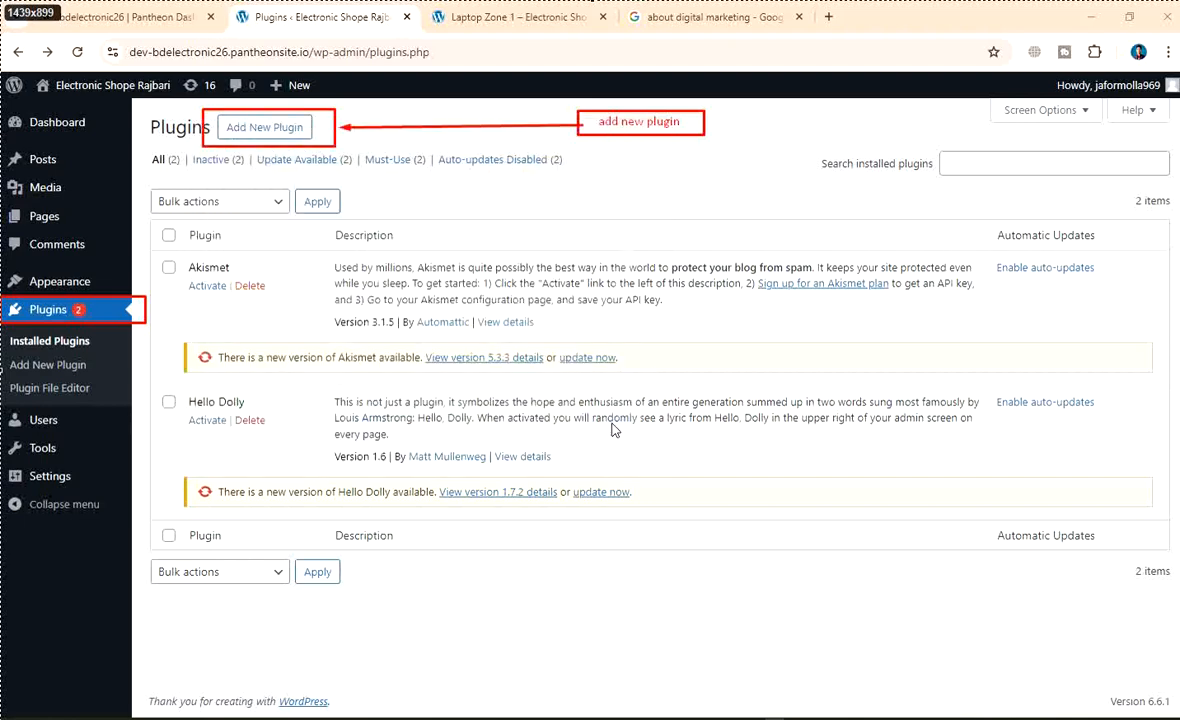
Search the Add Plugins directory for 'wp reset' and skim the results
{"action": "left_click", "coordinate": [279, 134]}
{"action": "left_click", "coordinate": [840, 174]}
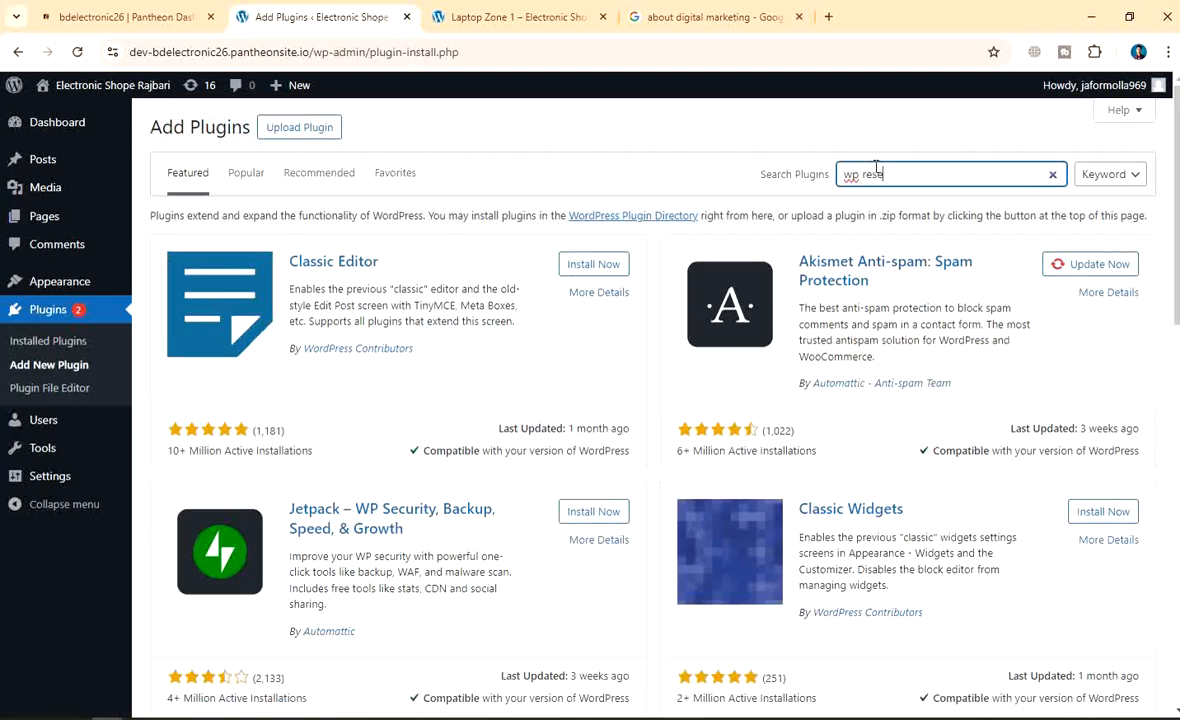
{"action": "type", "text": "wp reser"}
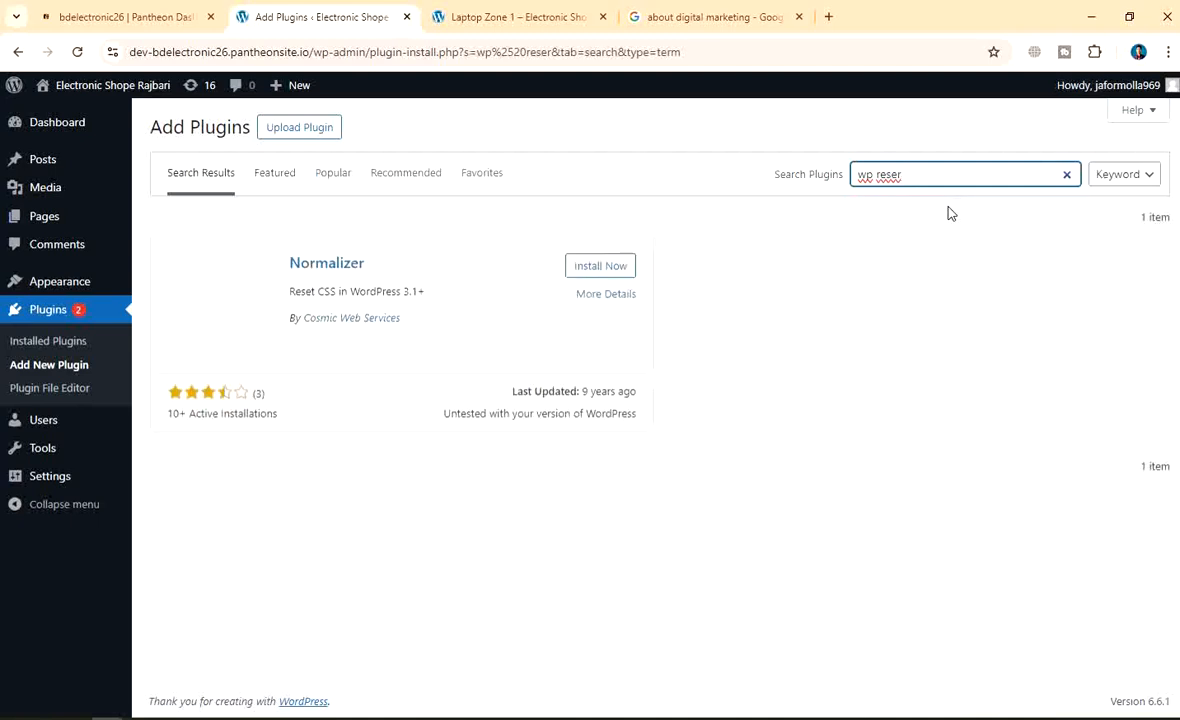
{"action": "key", "text": "BackSpace"}
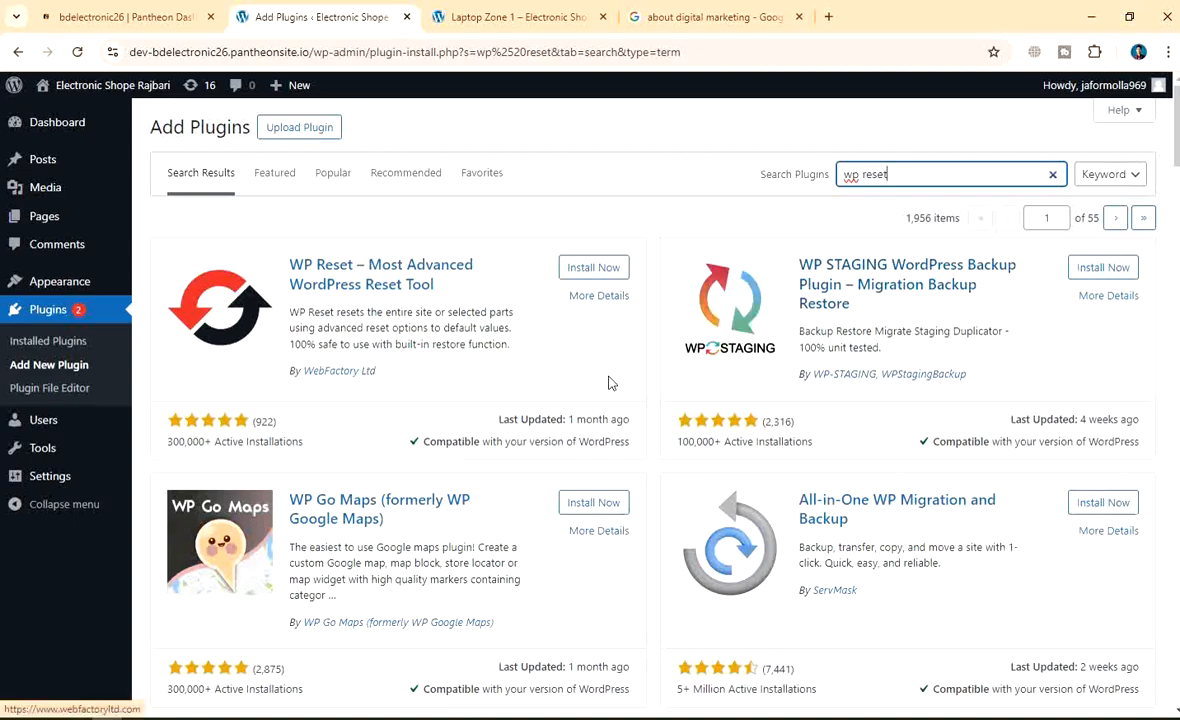
{"action": "scroll", "coordinate": [797, 434], "scroll_direction": "down", "scroll_amount": 2}
{"action": "scroll", "coordinate": [797, 434], "scroll_direction": "up", "scroll_amount": 2}
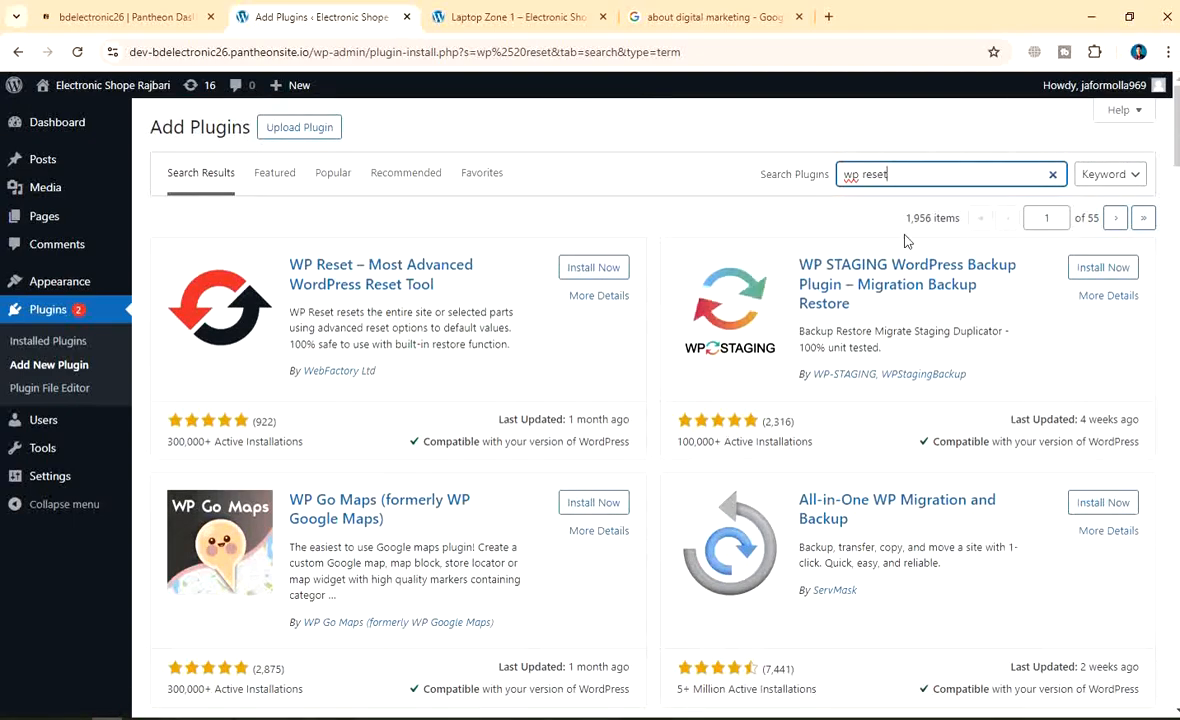
Capture the search results, box the wp reset search field and point an arrow at it
{"action": "key", "text": "super+shift+s"}
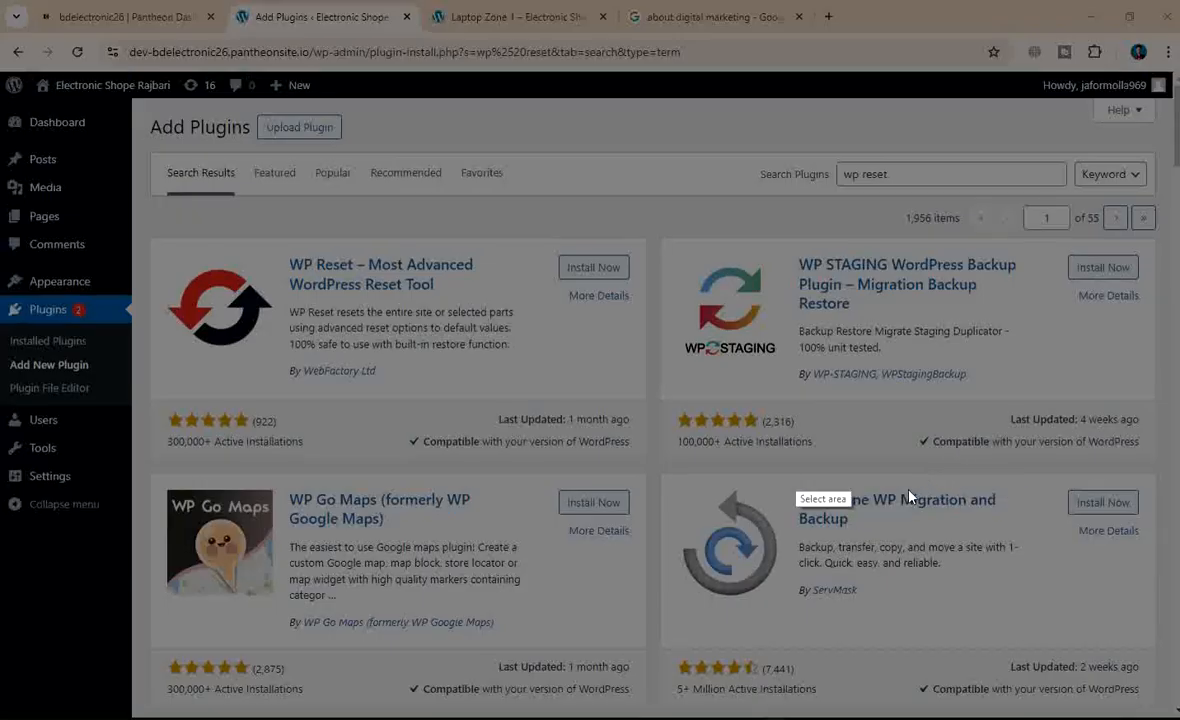
{"action": "left_click_drag", "start_coordinate": [2, 4], "coordinate": [1179, 719]}
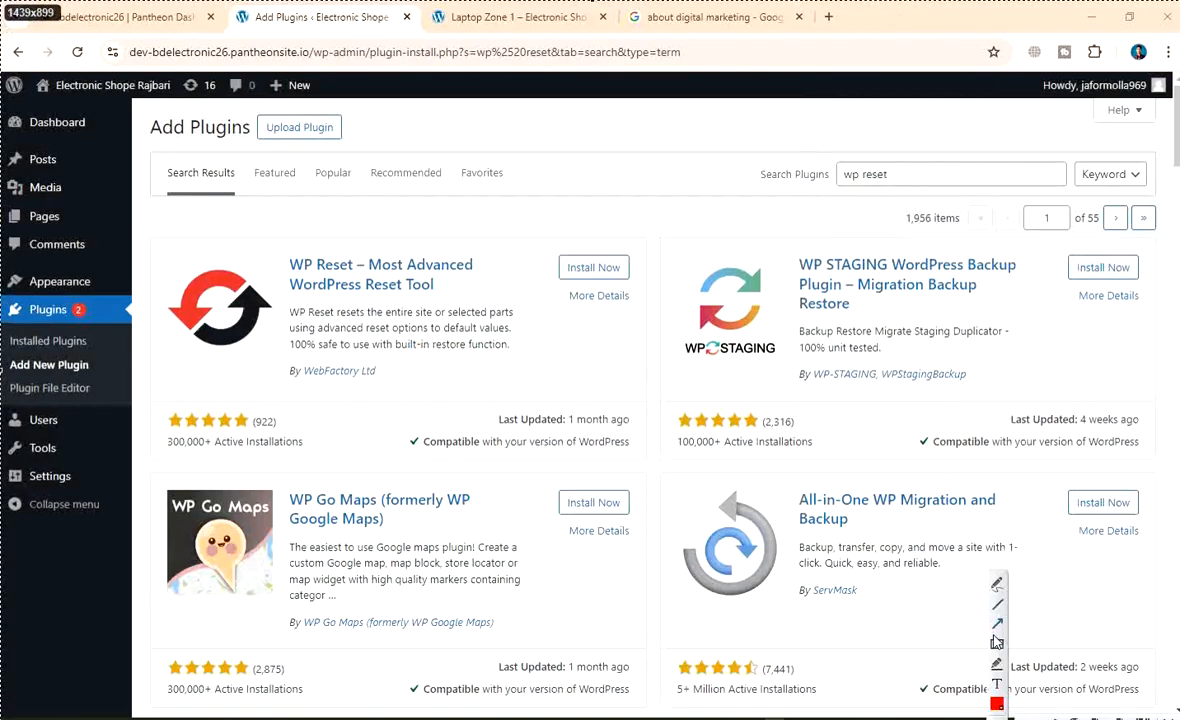
{"action": "left_click_drag", "start_coordinate": [825, 153], "coordinate": [920, 195]}
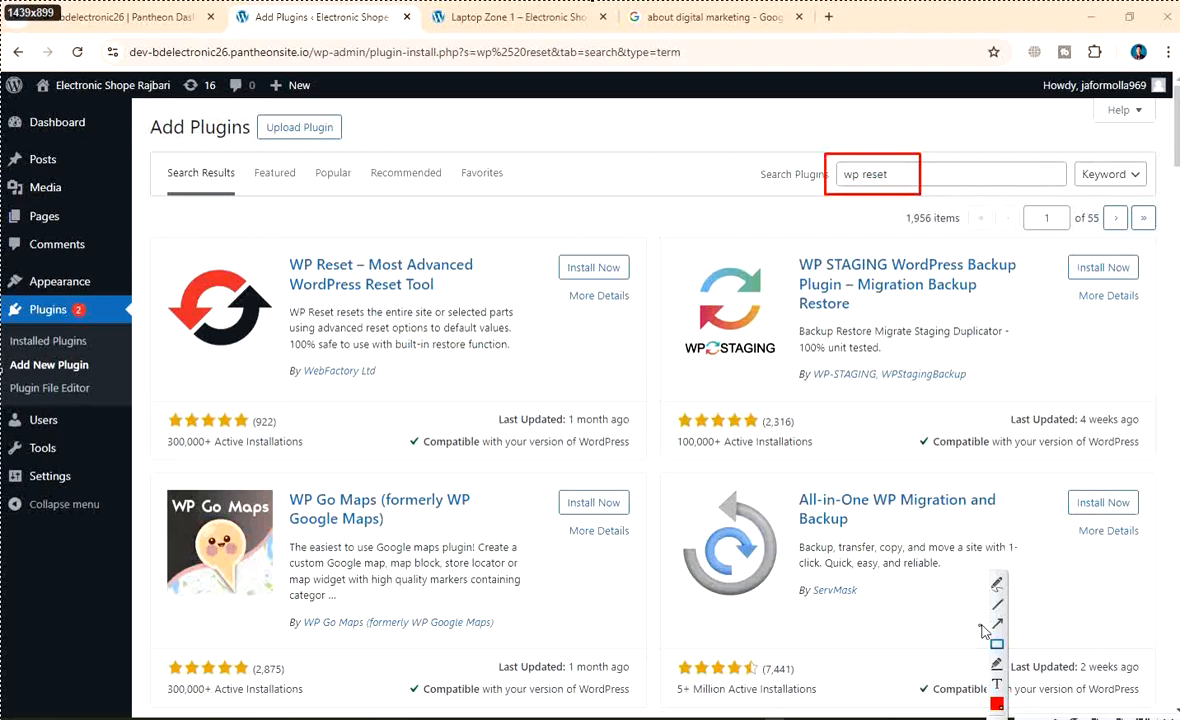
{"action": "left_click", "coordinate": [998, 625]}
{"action": "left_click_drag", "start_coordinate": [614, 206], "coordinate": [815, 183]}
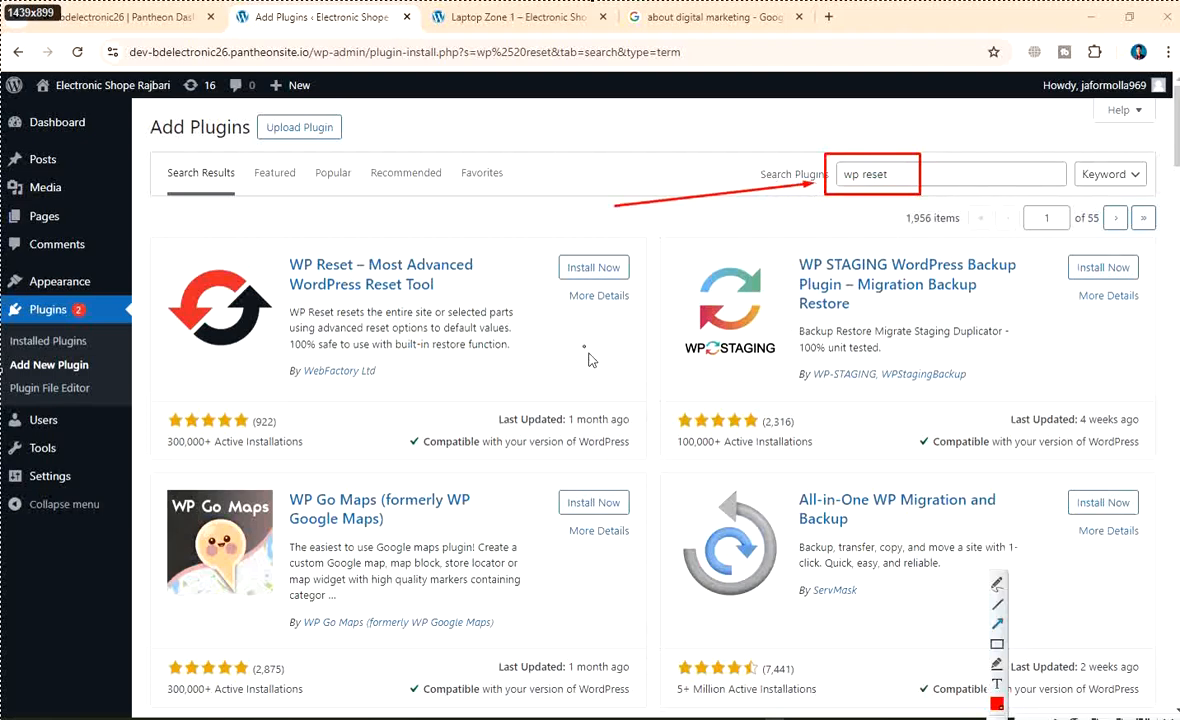
{"action": "mouse_move", "coordinate": [531, 259]}
{"action": "left_mouse_down"}
{"action": "mouse_move", "coordinate": [622, 272]}
{"action": "mouse_move", "coordinate": [660, 307]}
{"action": "left_mouse_up"}
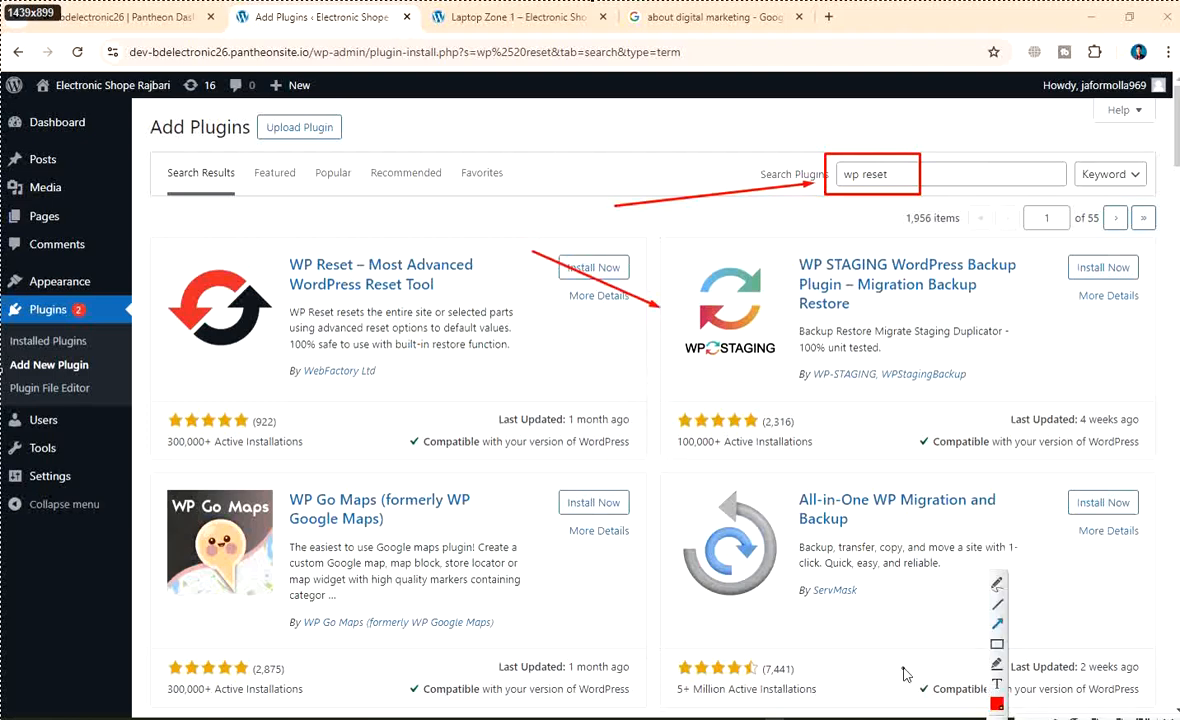
{"action": "key", "text": "ctrl+z"}
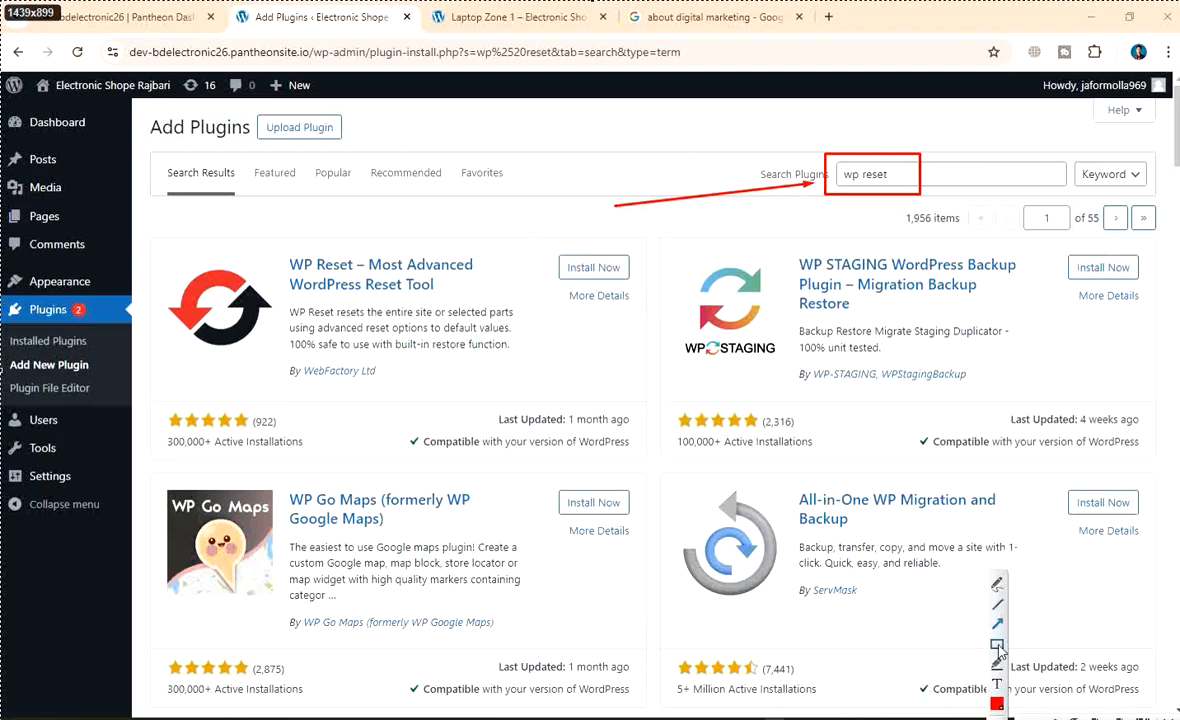
Box WP Reset's install links and add an arrow with a boxed 'Install plugin' note
{"action": "left_click", "coordinate": [1000, 646]}
{"action": "left_click_drag", "start_coordinate": [548, 240], "coordinate": [646, 312]}
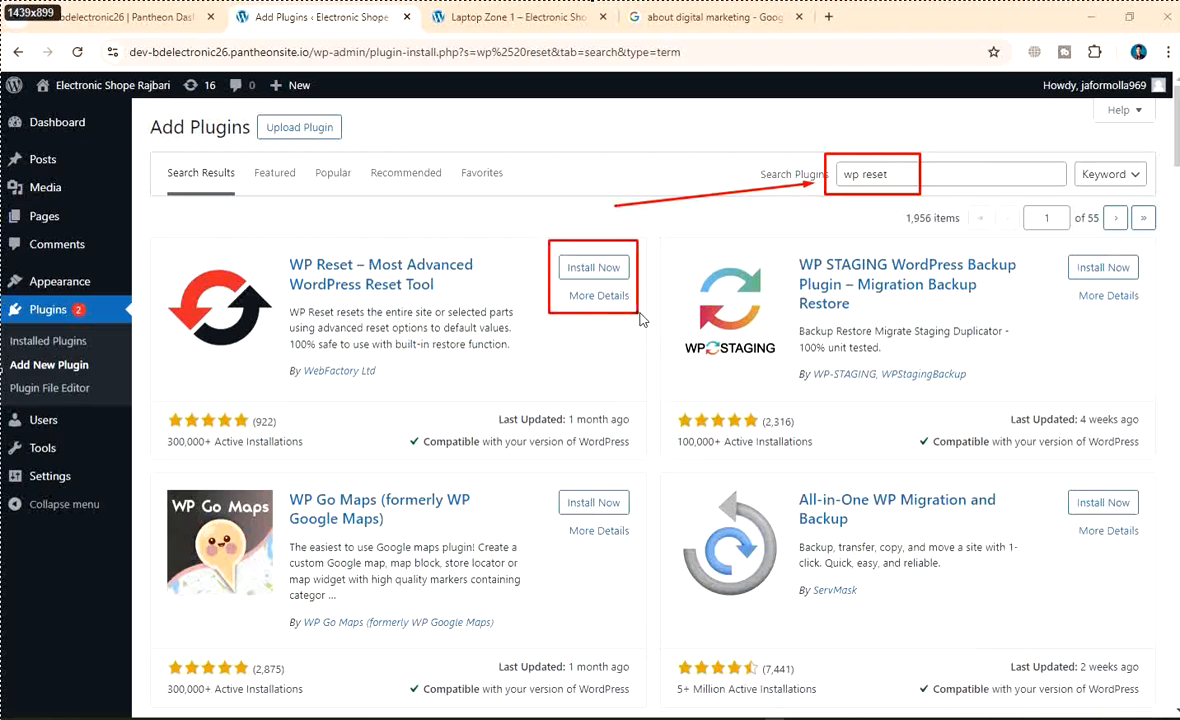
{"action": "left_click", "coordinate": [996, 624]}
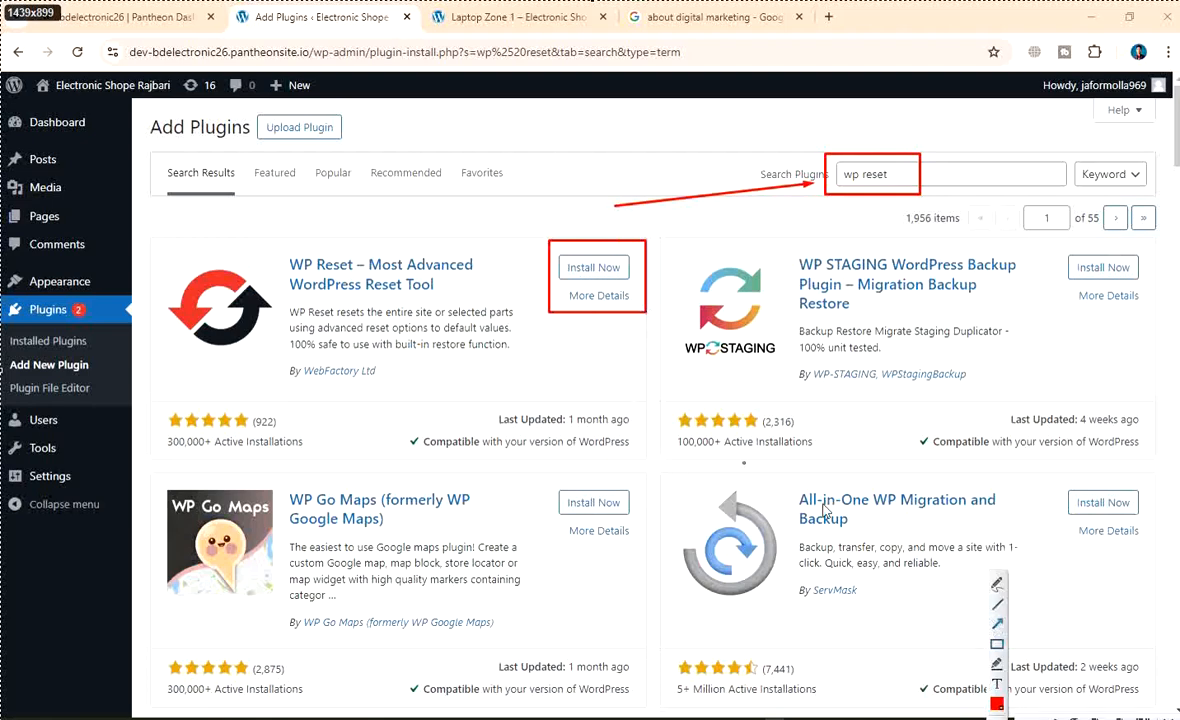
{"action": "left_click_drag", "start_coordinate": [626, 391], "coordinate": [603, 322]}
{"action": "left_click", "coordinate": [597, 396]}
{"action": "type", "text": "Inst"}
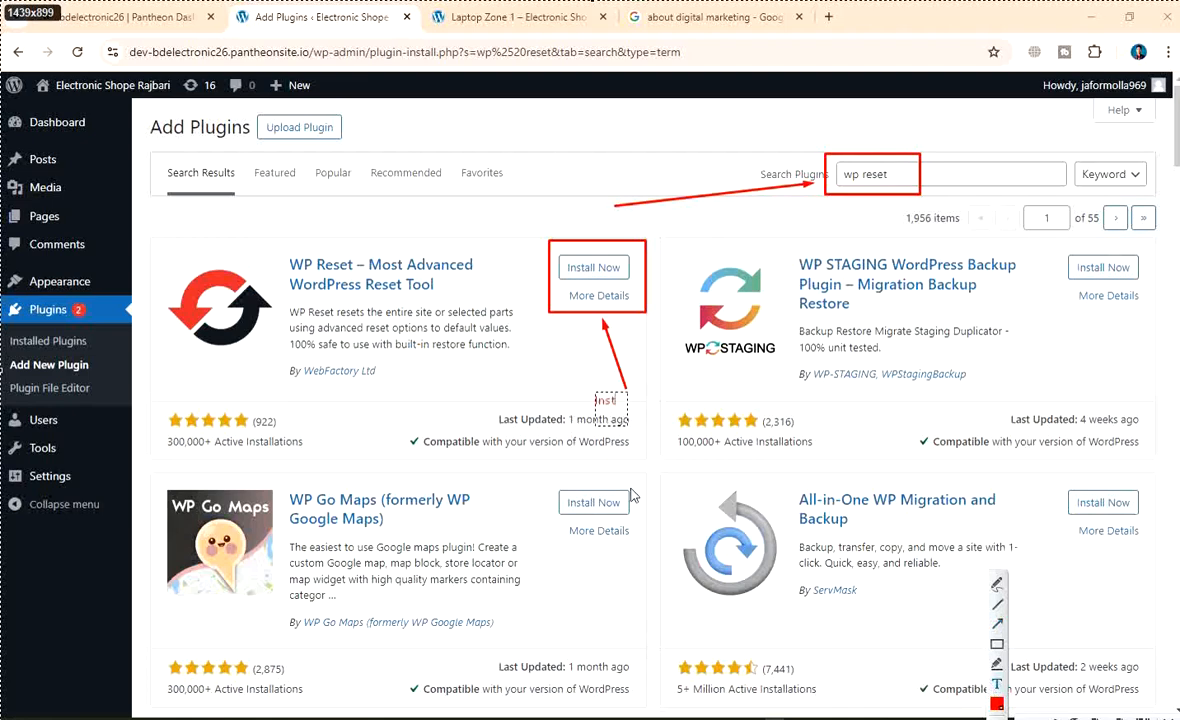
{"action": "type", "text": "all plugin"}
{"action": "left_click", "coordinate": [816, 540]}
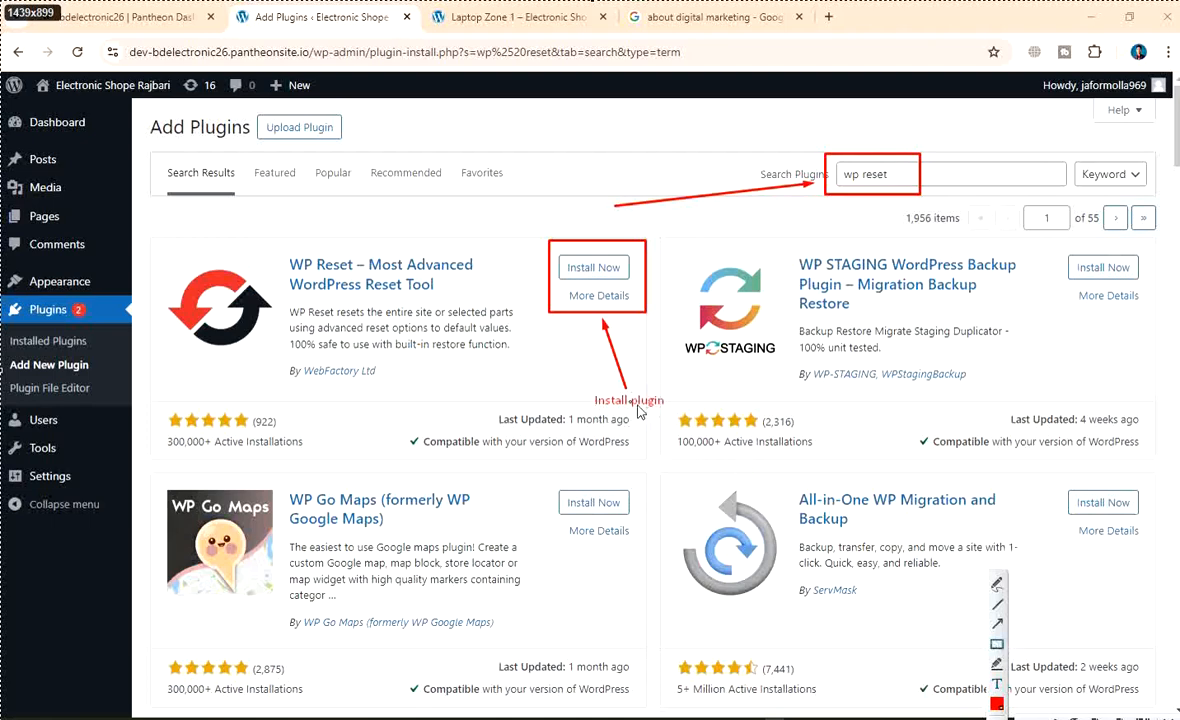
{"action": "left_click_drag", "start_coordinate": [583, 389], "coordinate": [677, 411]}
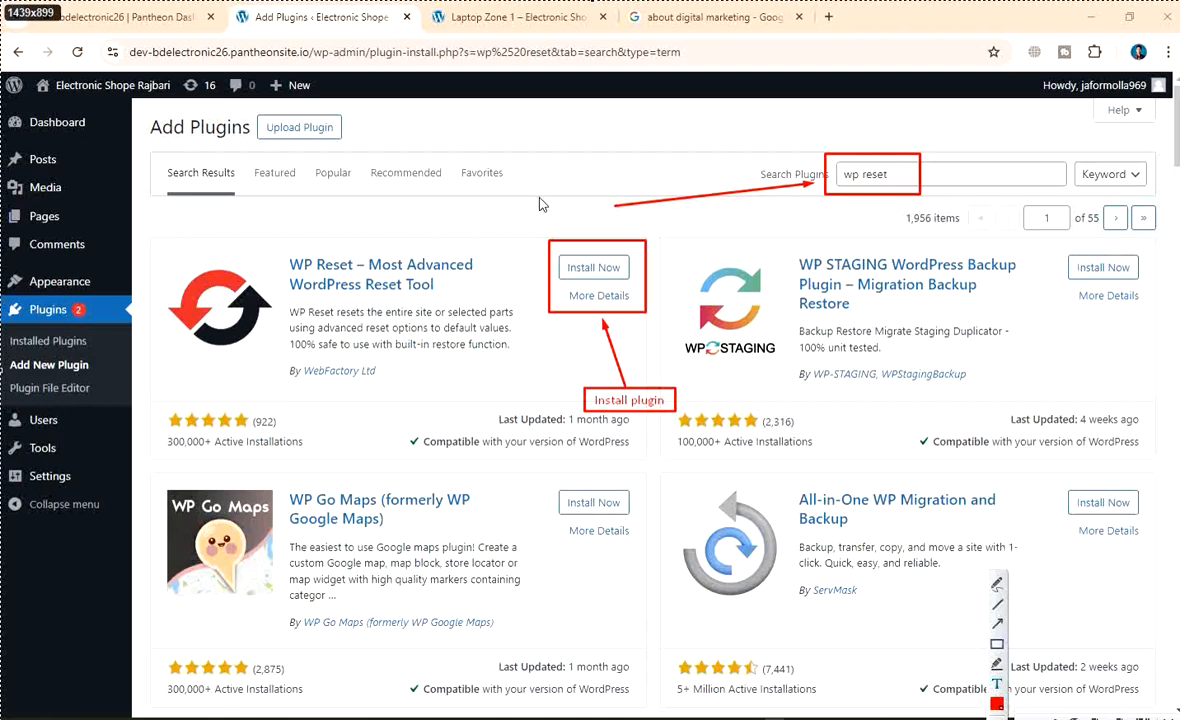
Add a red-boxed 'search plugin' note beside the search field arrow
{"action": "left_click", "coordinate": [503, 200]}
{"action": "type", "text": "search plugin"}
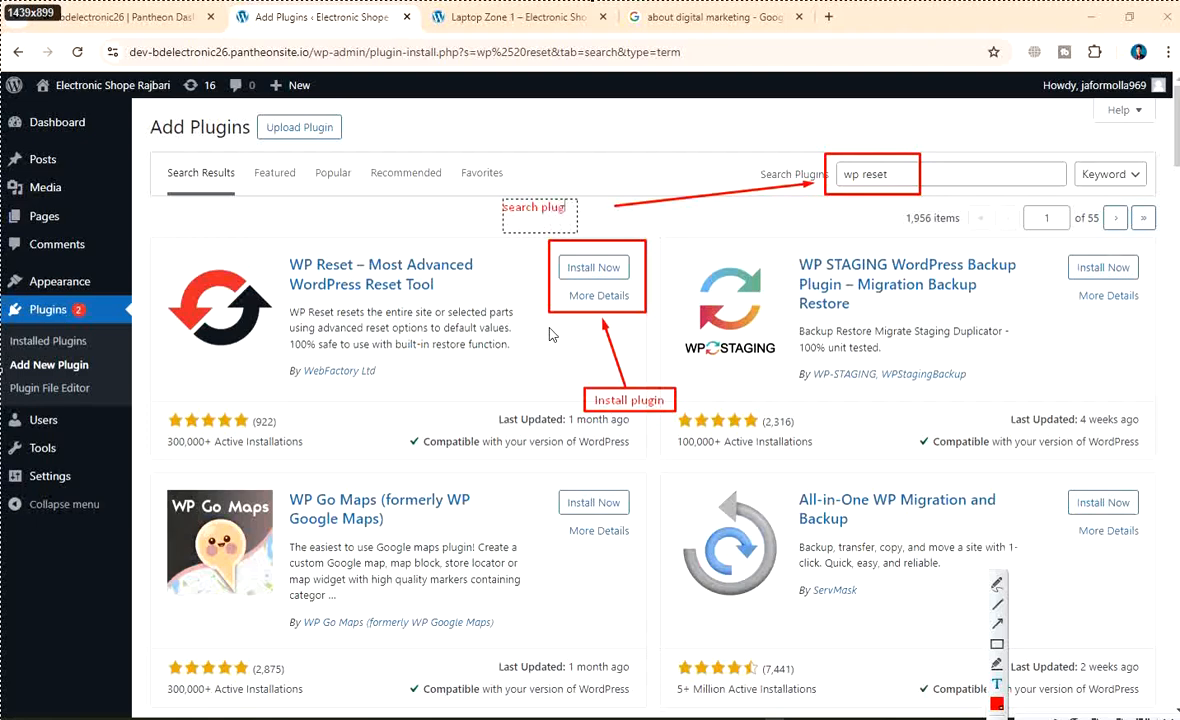
{"action": "left_click", "coordinate": [996, 644]}
{"action": "mouse_move", "coordinate": [493, 191]}
{"action": "left_mouse_down"}
{"action": "mouse_move", "coordinate": [536, 218]}
{"action": "mouse_move", "coordinate": [616, 224]}
{"action": "left_mouse_up"}
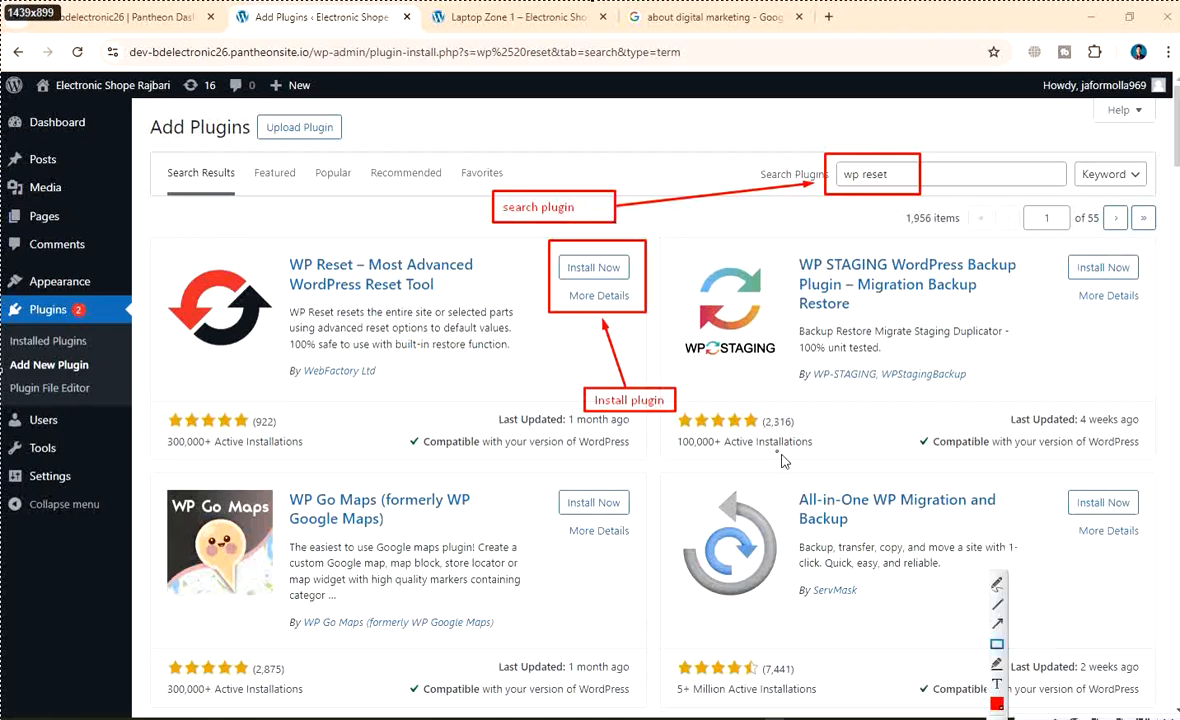
Save the annotated capture as 'plugin search install'
{"action": "right_click", "coordinate": [702, 288]}
{"action": "left_click", "coordinate": [745, 336]}
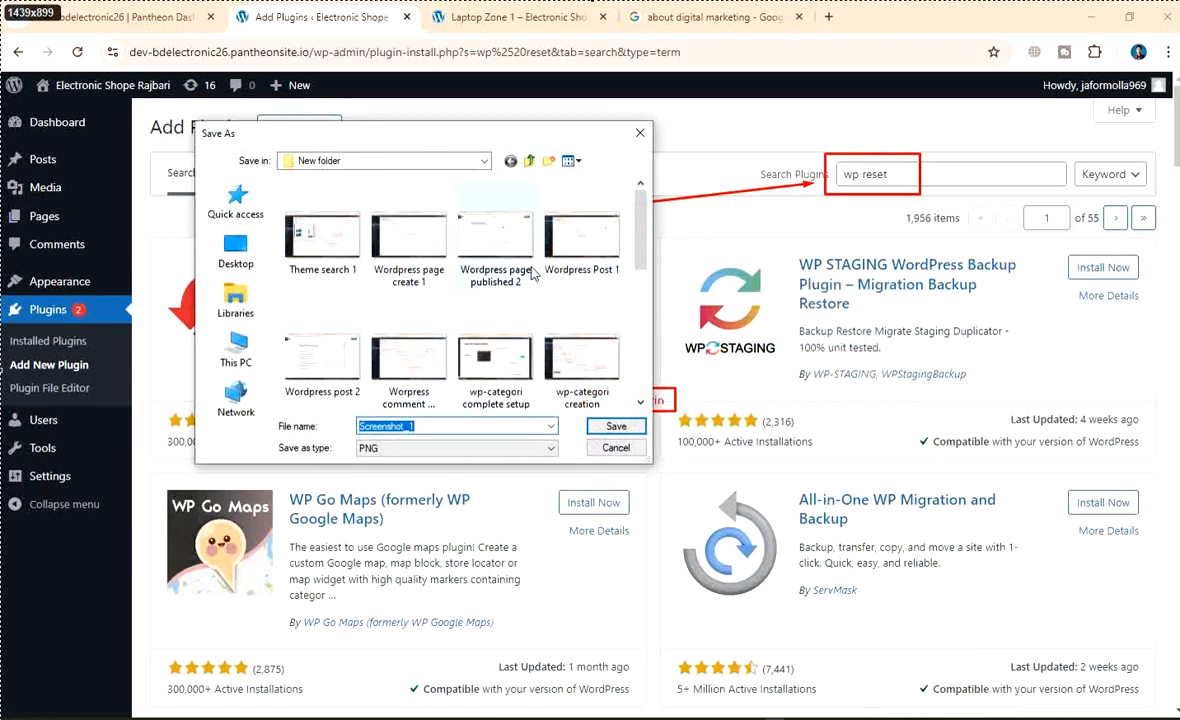
{"action": "scroll", "coordinate": [525, 340], "scroll_direction": "down", "scroll_amount": 5}
{"action": "key", "text": "BackSpace"}
{"action": "type", "text": "p"}
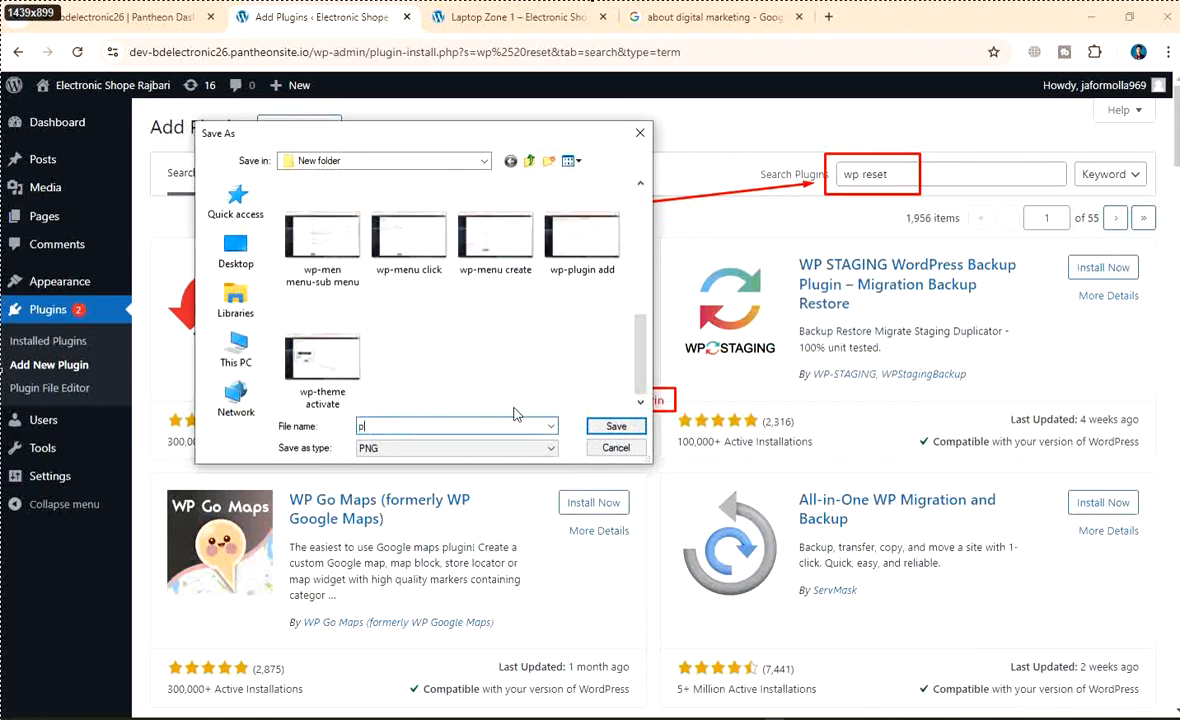
{"action": "type", "text": "lugin search install"}
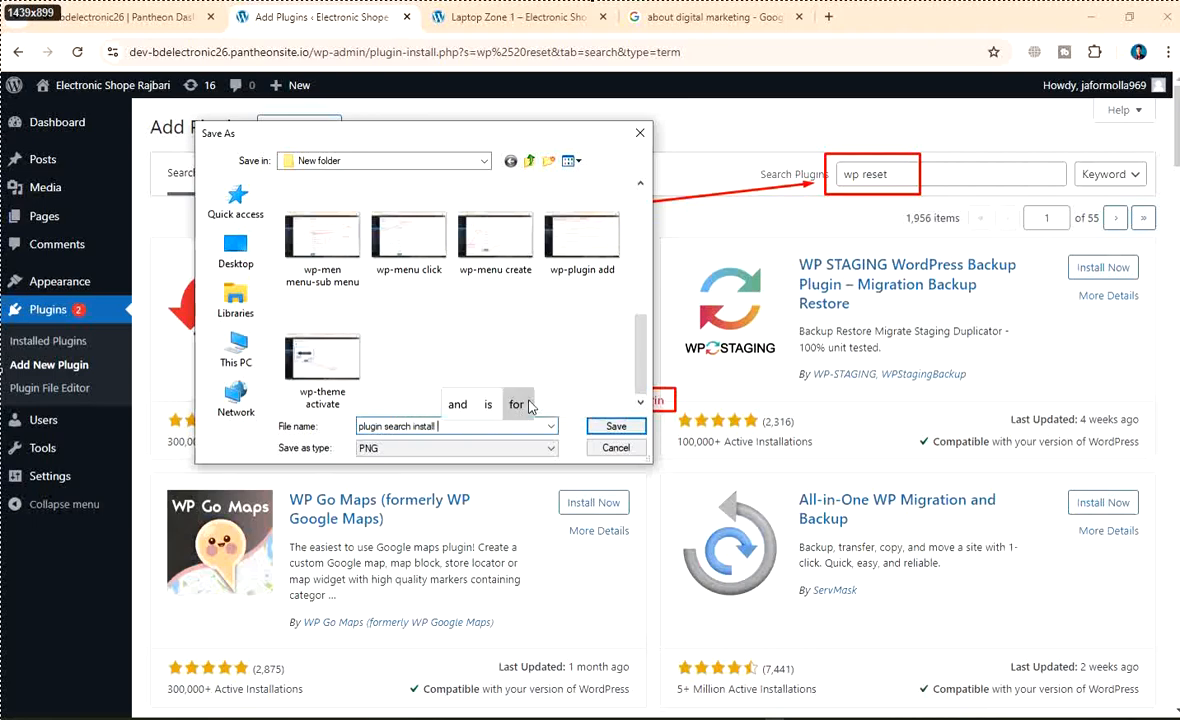
{"action": "left_click", "coordinate": [610, 430]}
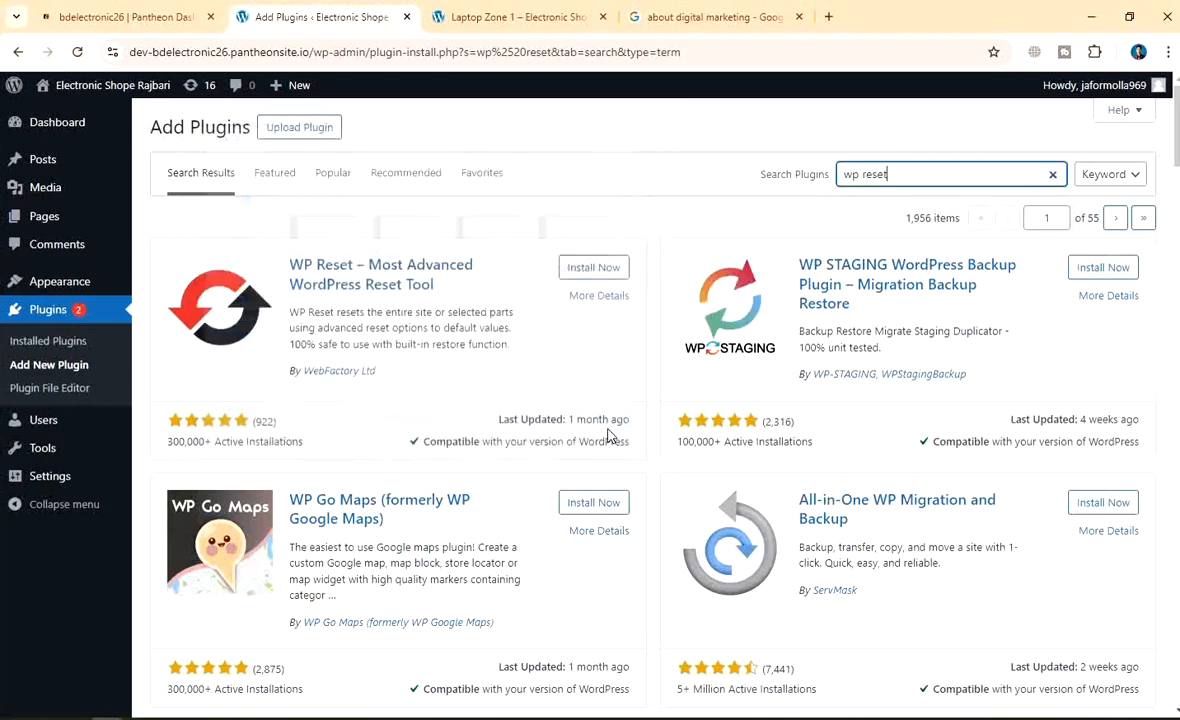
Install WP Reset from its result card, then activate it
{"action": "left_click", "coordinate": [598, 272]}
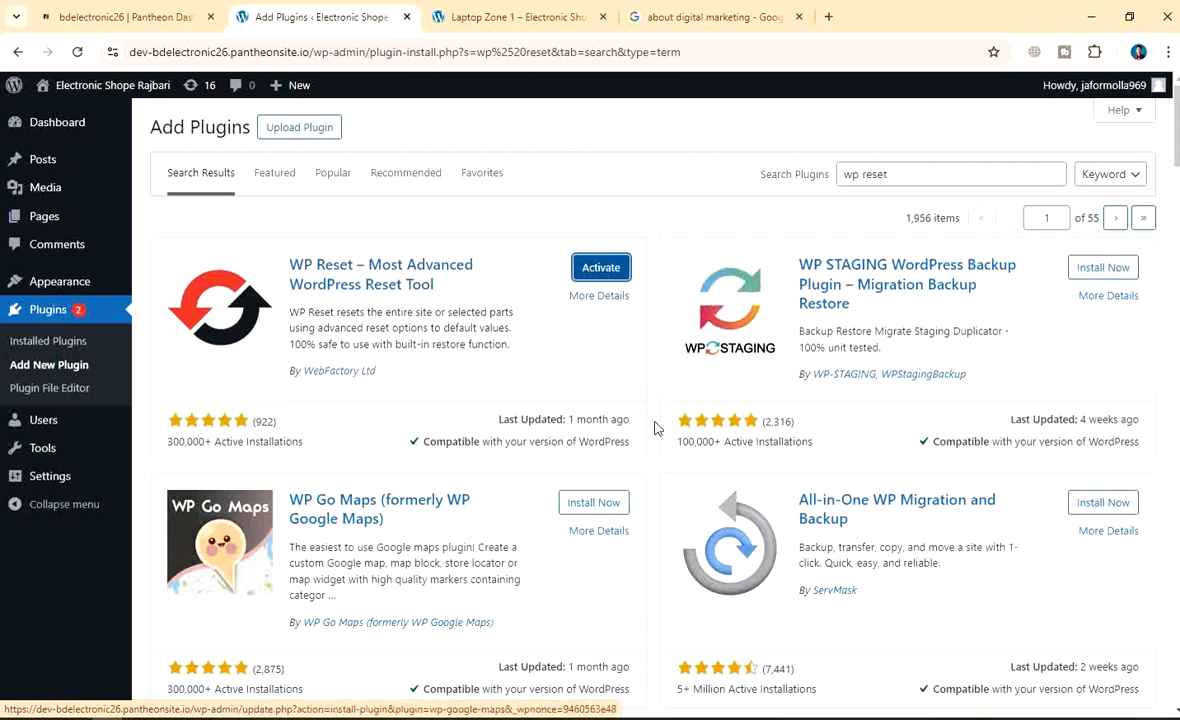
{"action": "left_click", "coordinate": [603, 270]}
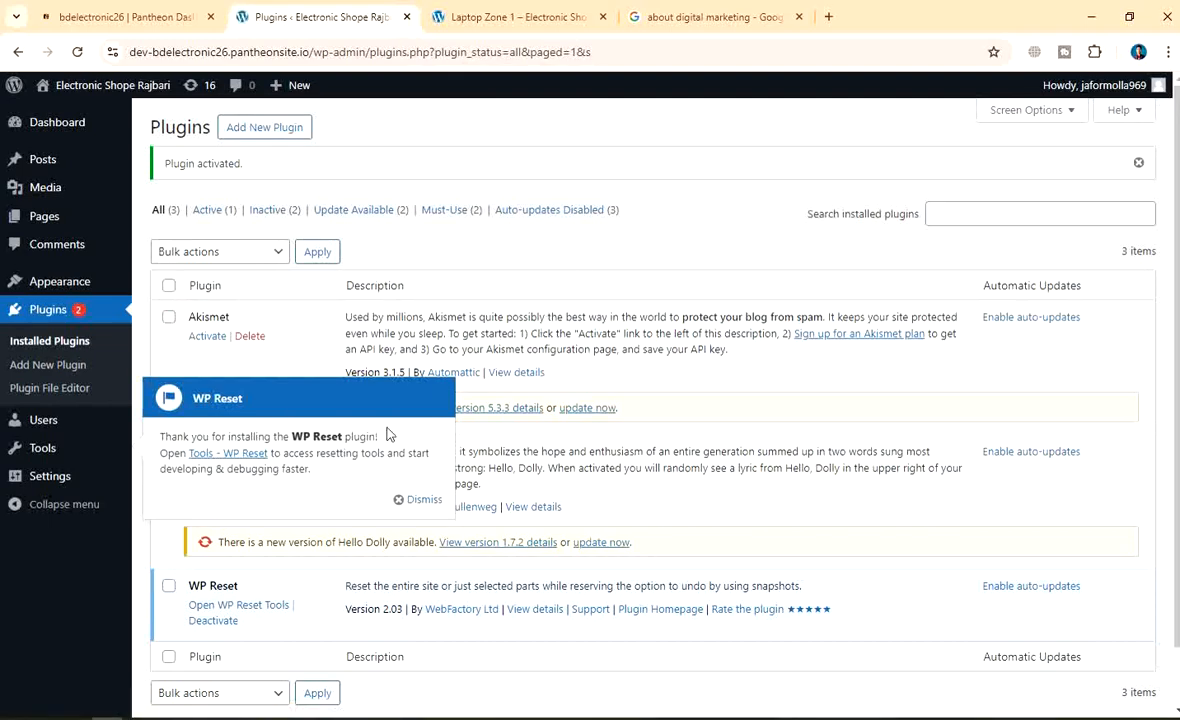
Dismiss the WP Reset welcome message and enable auto-updates on its row
{"action": "left_click", "coordinate": [417, 499]}
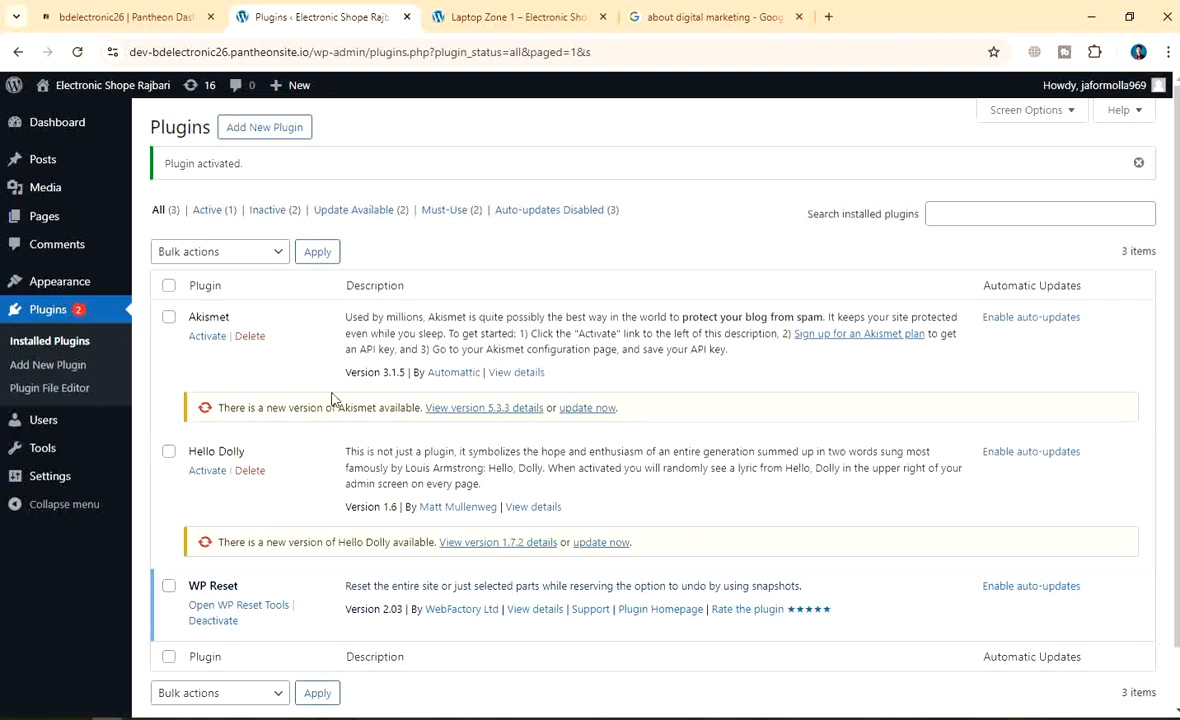
{"action": "scroll", "coordinate": [329, 400], "scroll_direction": "down", "scroll_amount": 1}
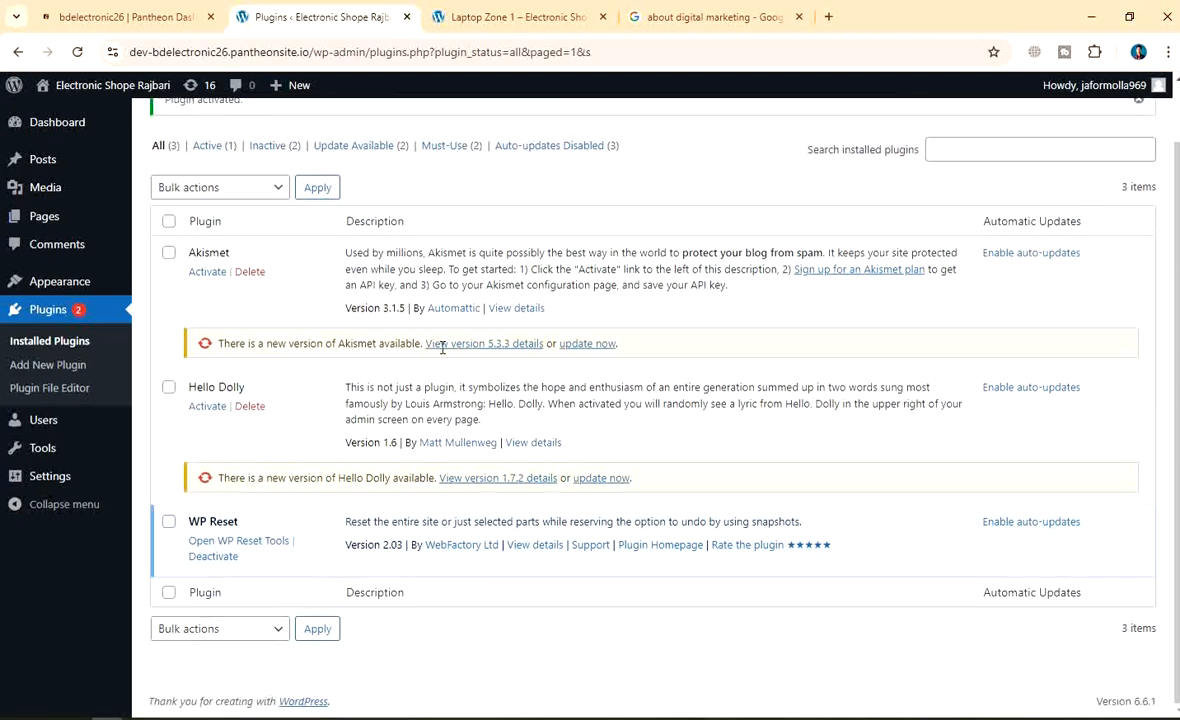
{"action": "left_click", "coordinate": [168, 521]}
{"action": "left_click", "coordinate": [170, 523]}
{"action": "left_click", "coordinate": [1015, 526]}
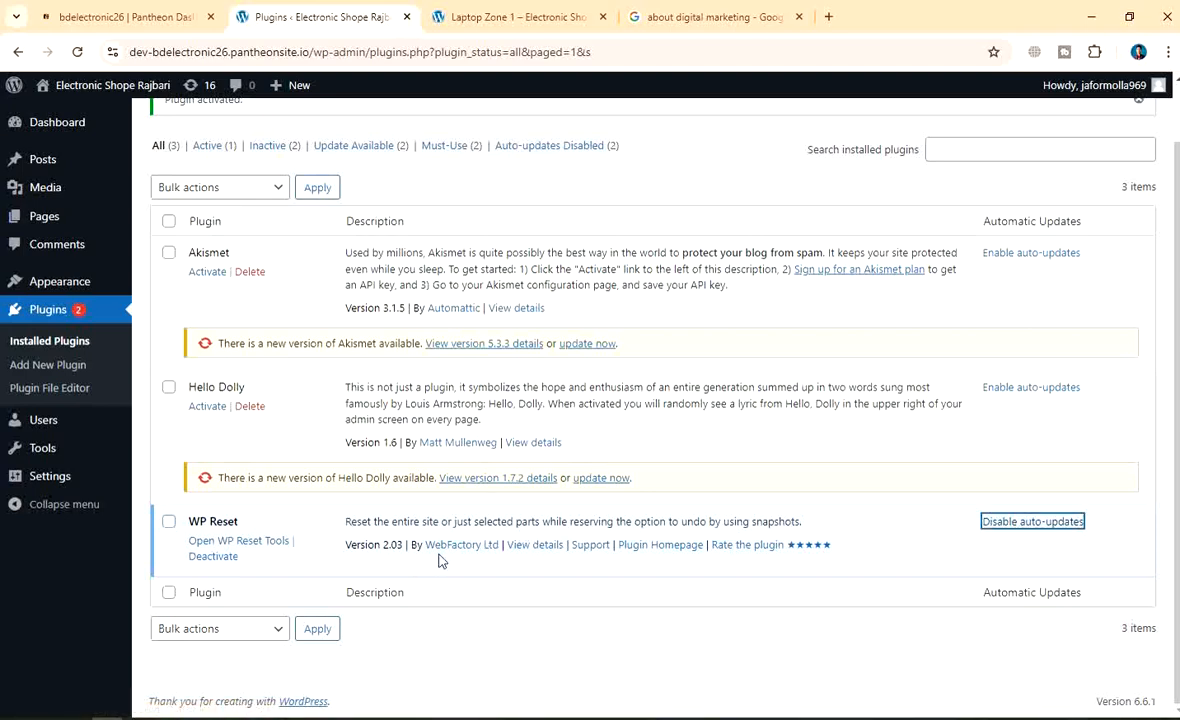
Review WP Reset's plugin details, close them, and press Apply on the plugin list
{"action": "left_click", "coordinate": [534, 547]}
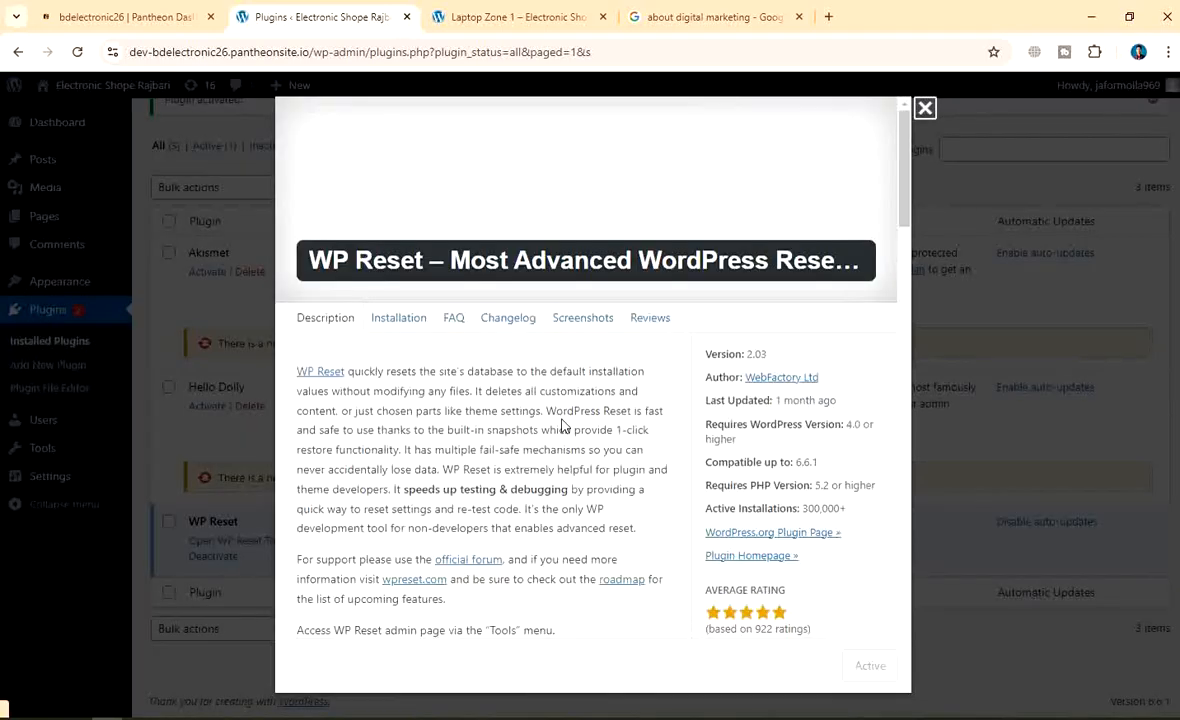
{"action": "scroll", "coordinate": [563, 426], "scroll_direction": "down", "scroll_amount": 15}
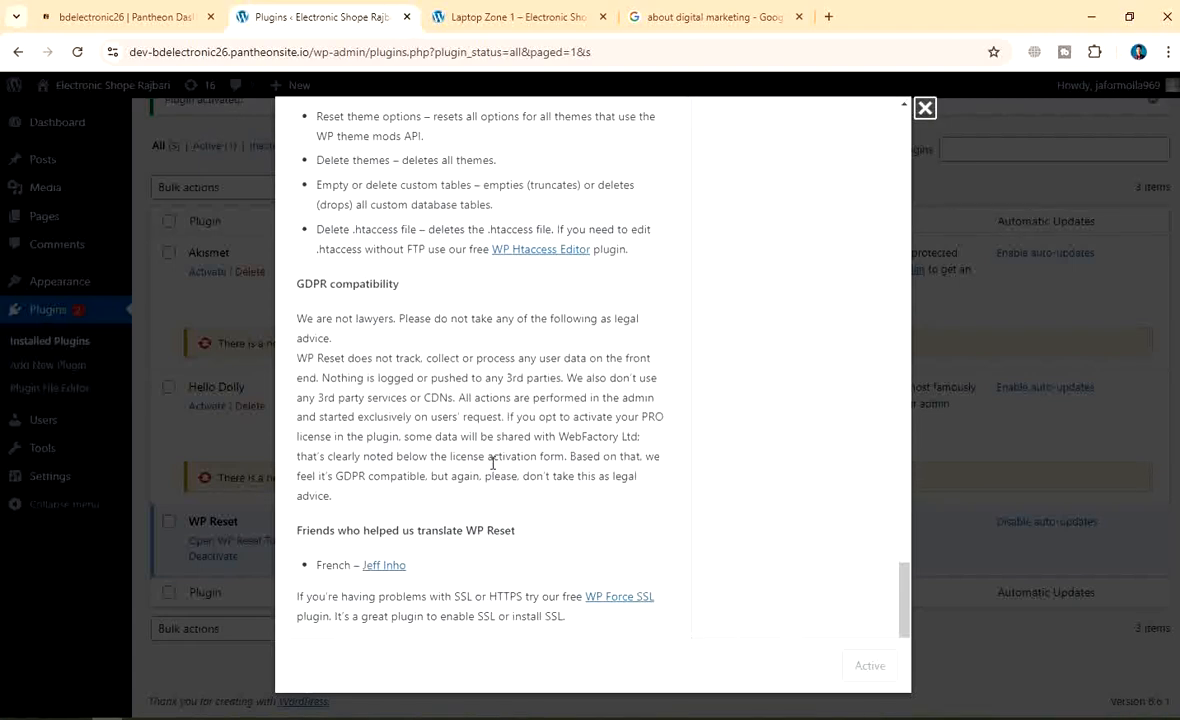
{"action": "scroll", "coordinate": [492, 463], "scroll_direction": "up", "scroll_amount": 15}
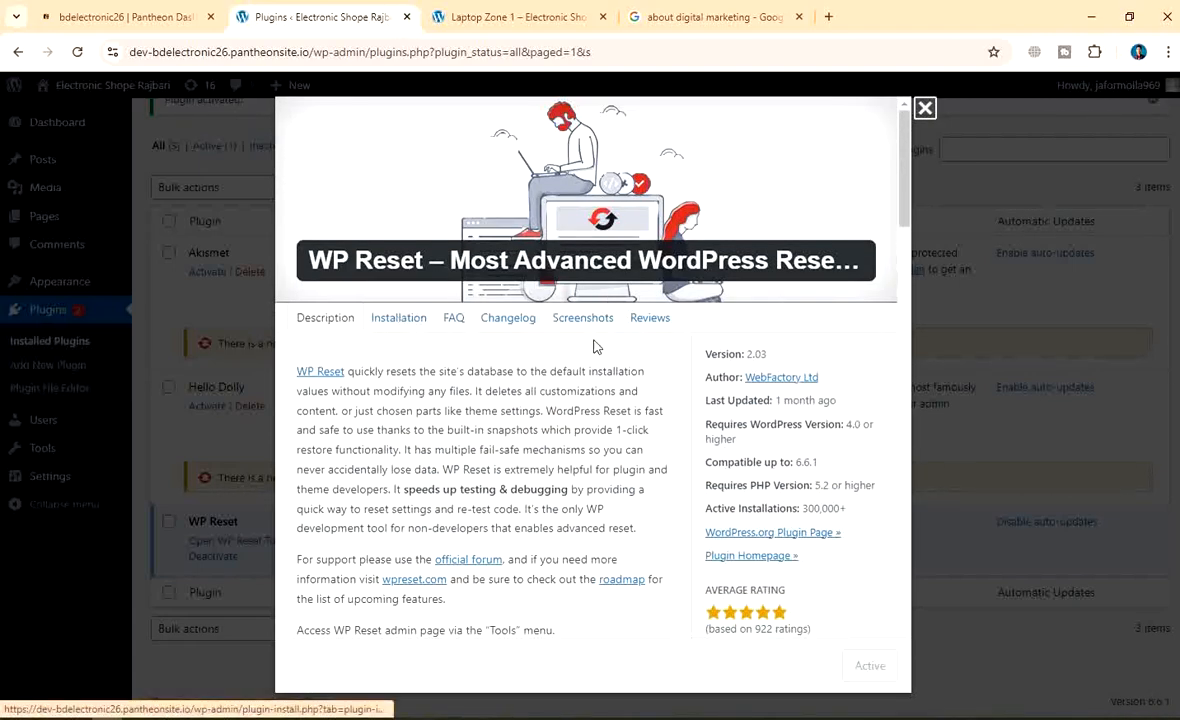
{"action": "left_click", "coordinate": [925, 108]}
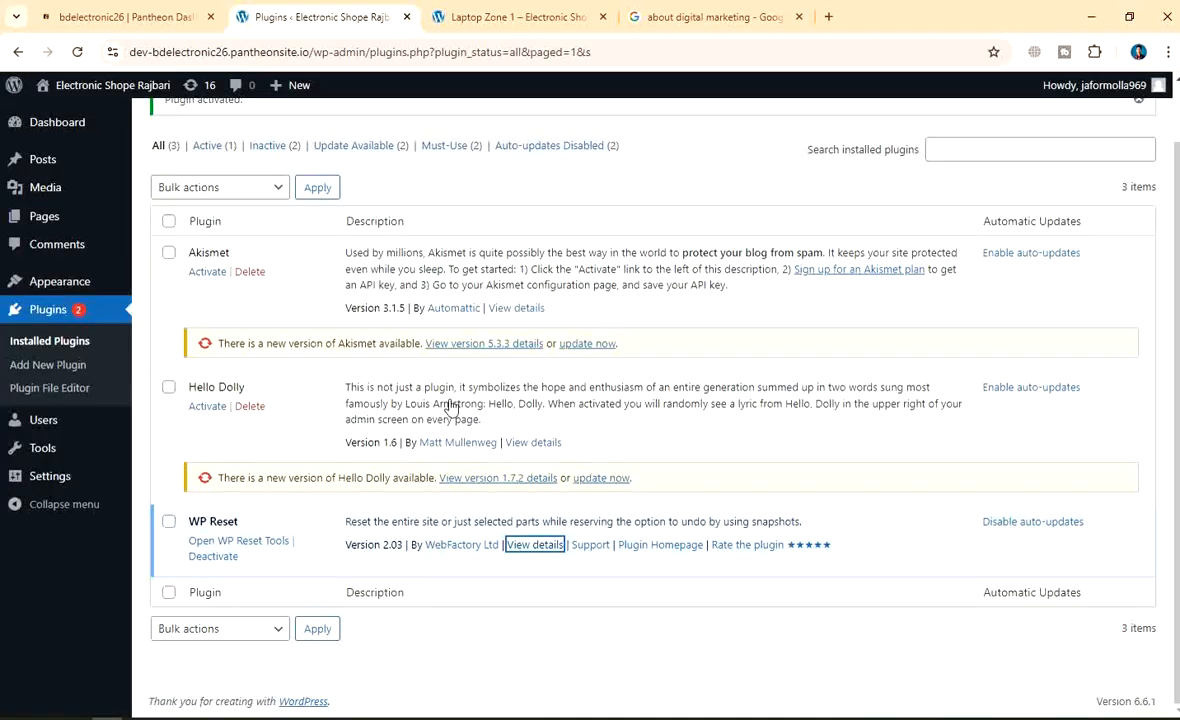
{"action": "left_click", "coordinate": [318, 629]}
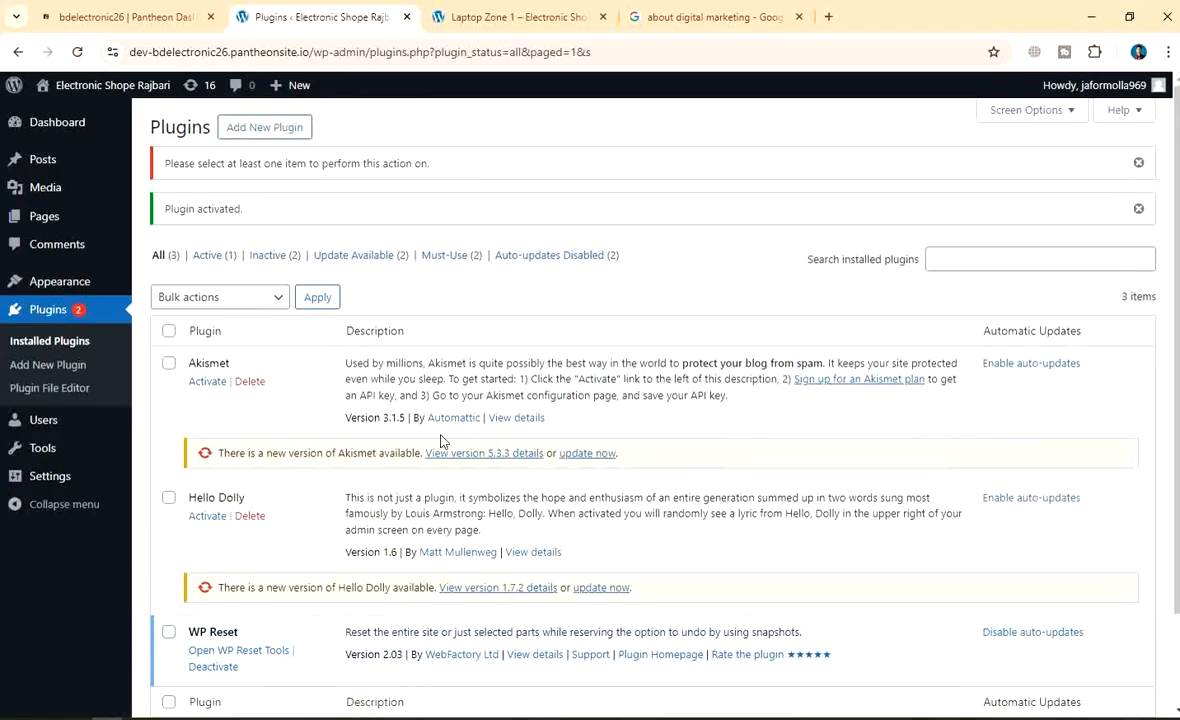
{"action": "scroll", "coordinate": [688, 315], "scroll_direction": "down", "scroll_amount": 2}
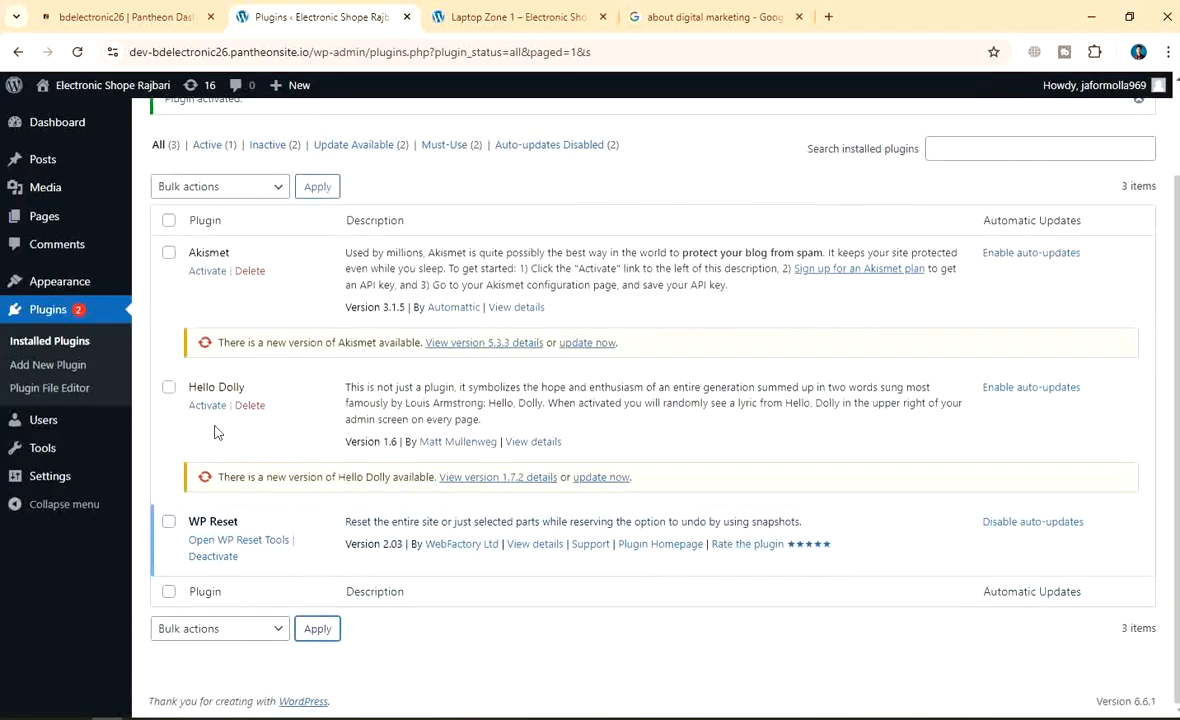
Go to the WP Reset tools page and close its pricing offer
{"action": "left_click", "coordinate": [207, 546]}
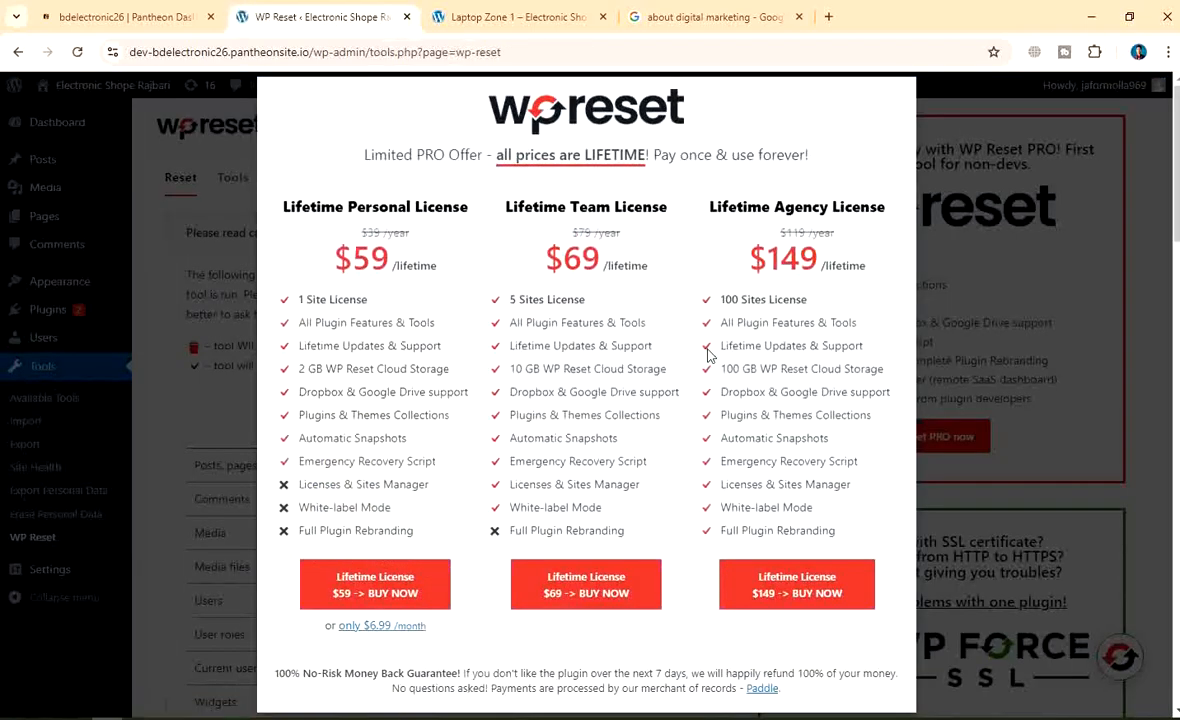
{"action": "scroll", "coordinate": [708, 352], "scroll_direction": "down", "scroll_amount": 10}
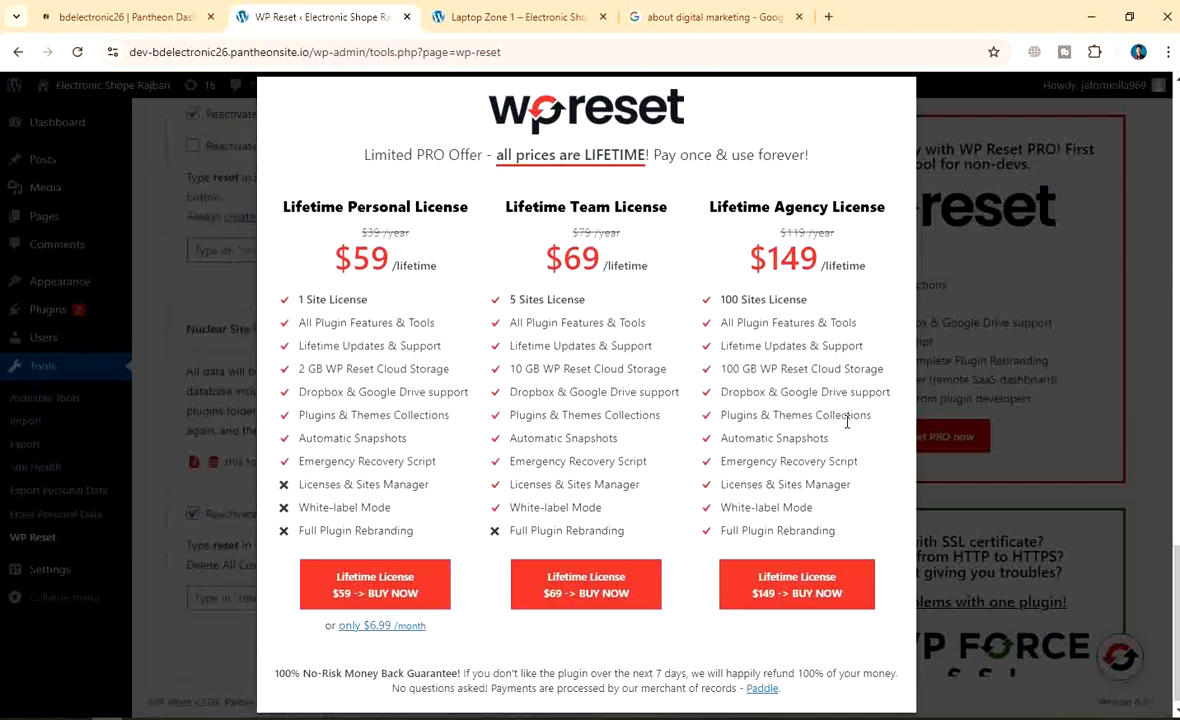
{"action": "left_click", "coordinate": [993, 230]}
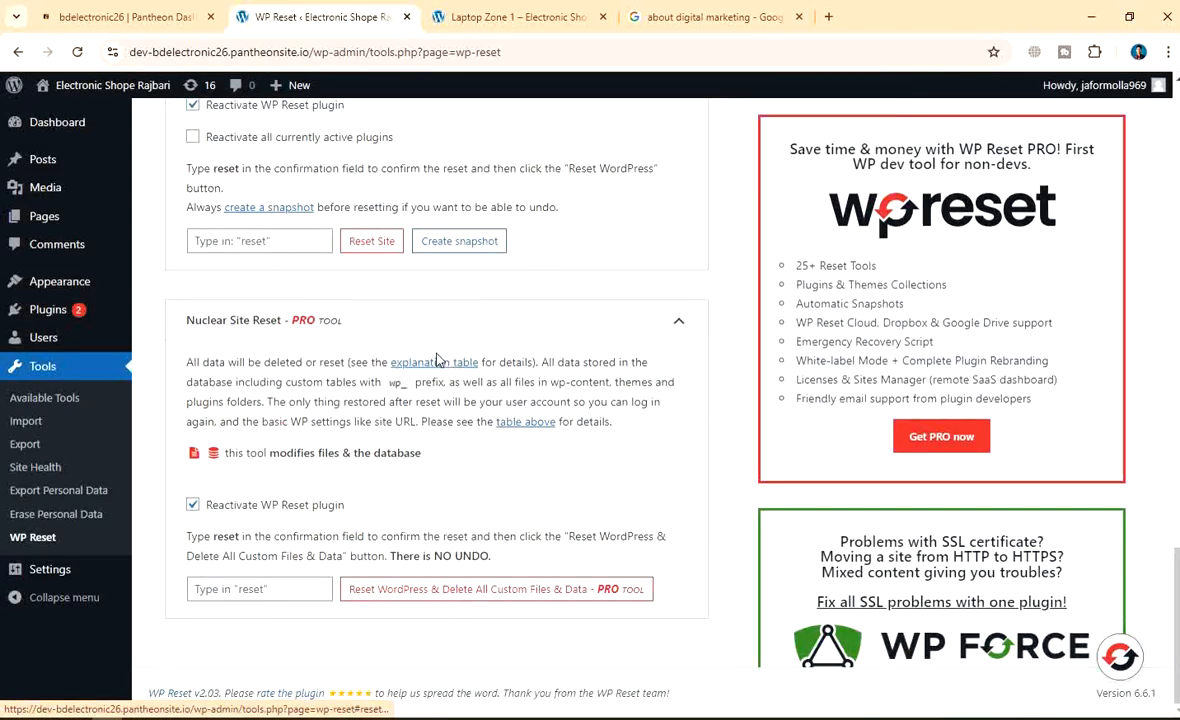
Scroll down to the Site Reset box and focus its 'Type in: reset' confirmation field
{"action": "scroll", "coordinate": [420, 350], "scroll_direction": "up", "scroll_amount": 4}
{"action": "scroll", "coordinate": [381, 359], "scroll_direction": "up", "scroll_amount": 4}
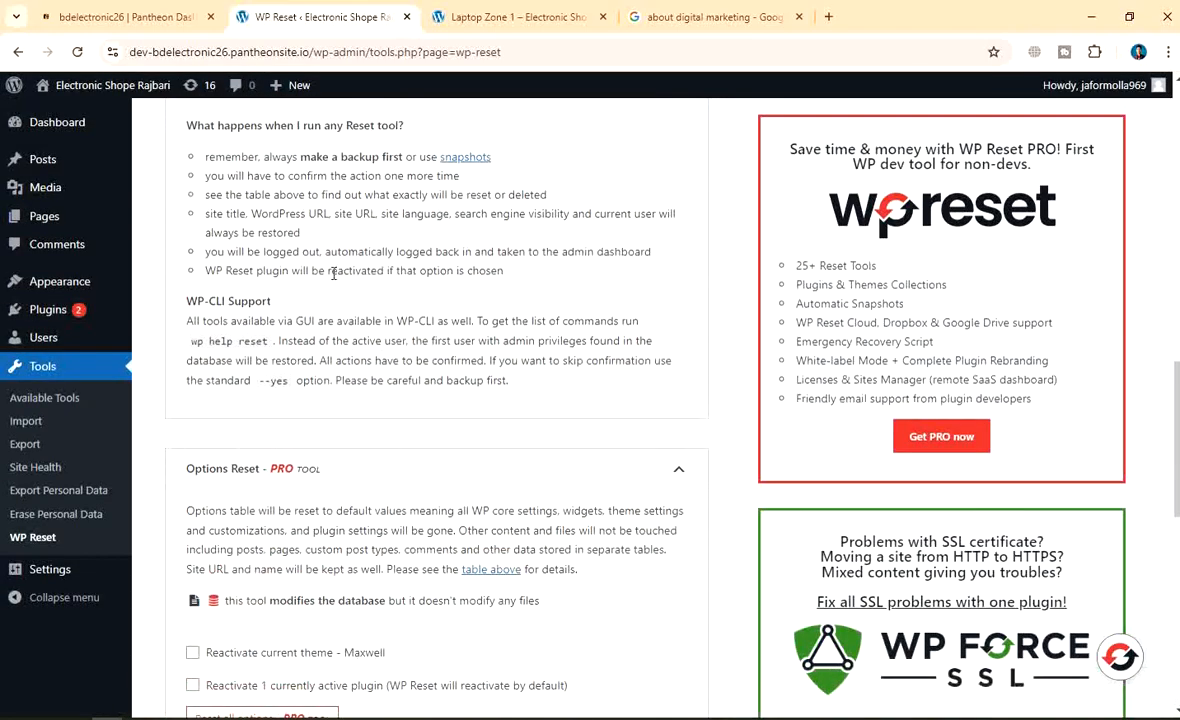
{"action": "scroll", "coordinate": [333, 272], "scroll_direction": "down", "scroll_amount": 6}
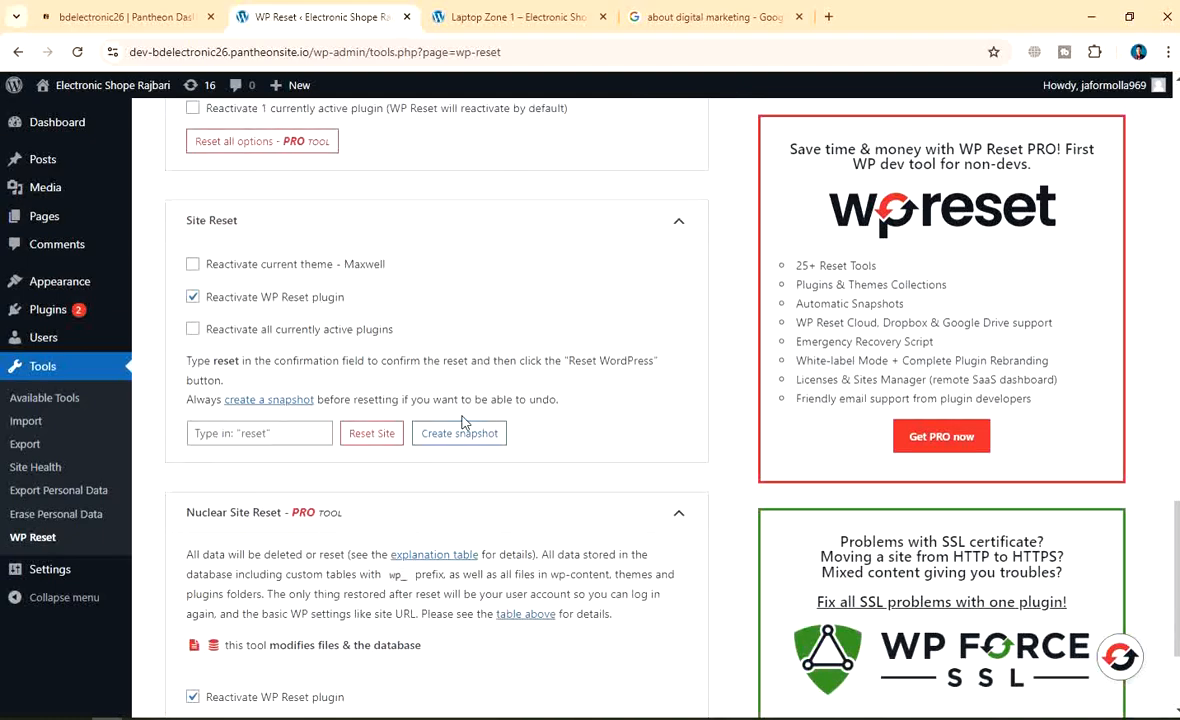
{"action": "scroll", "coordinate": [376, 452], "scroll_direction": "up", "scroll_amount": 2}
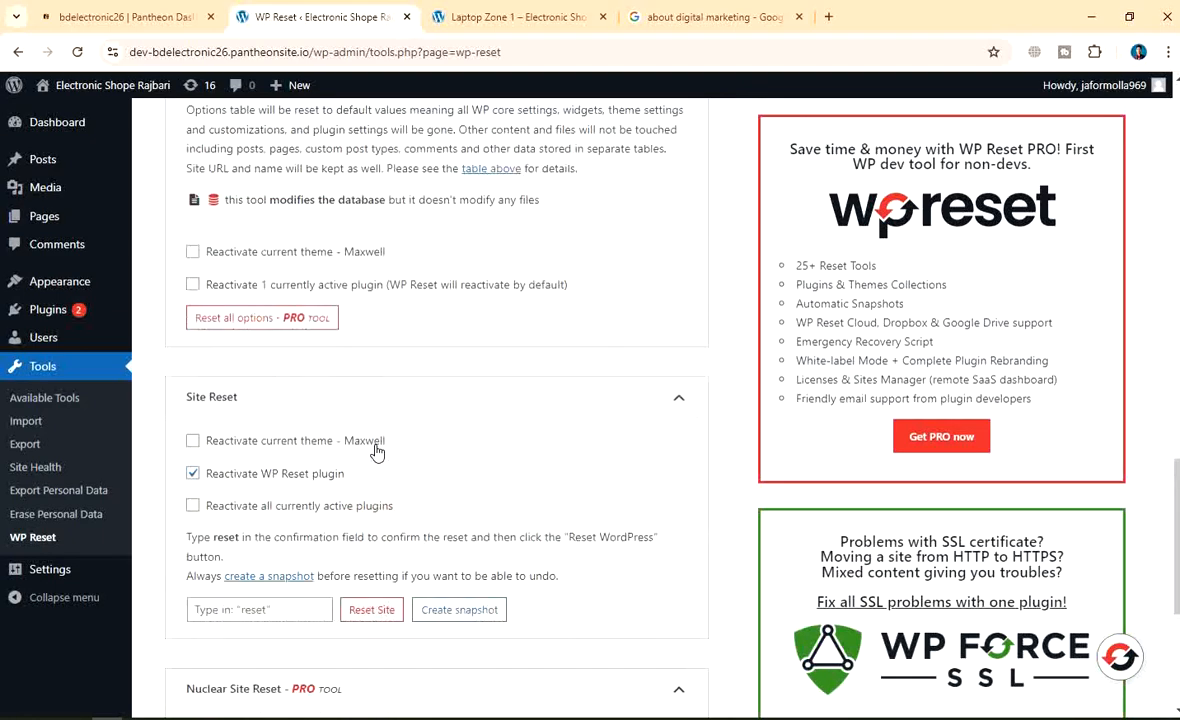
{"action": "scroll", "coordinate": [376, 452], "scroll_direction": "up", "scroll_amount": 6}
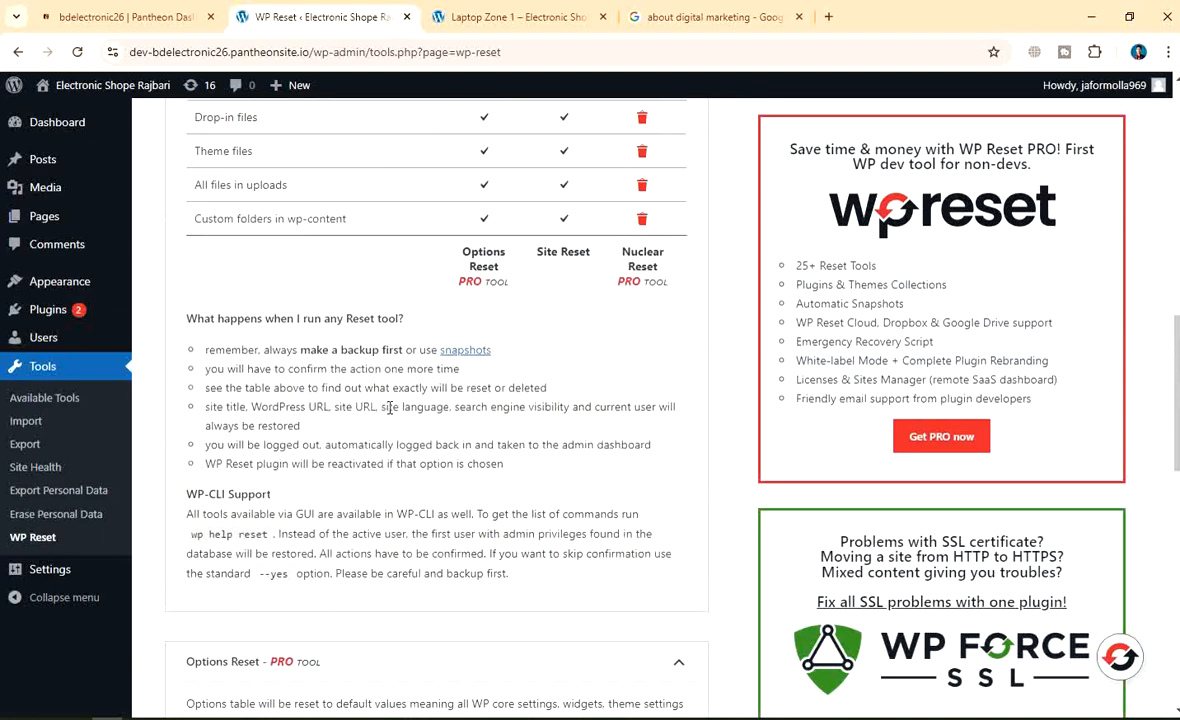
{"action": "scroll", "coordinate": [390, 408], "scroll_direction": "up", "scroll_amount": 10}
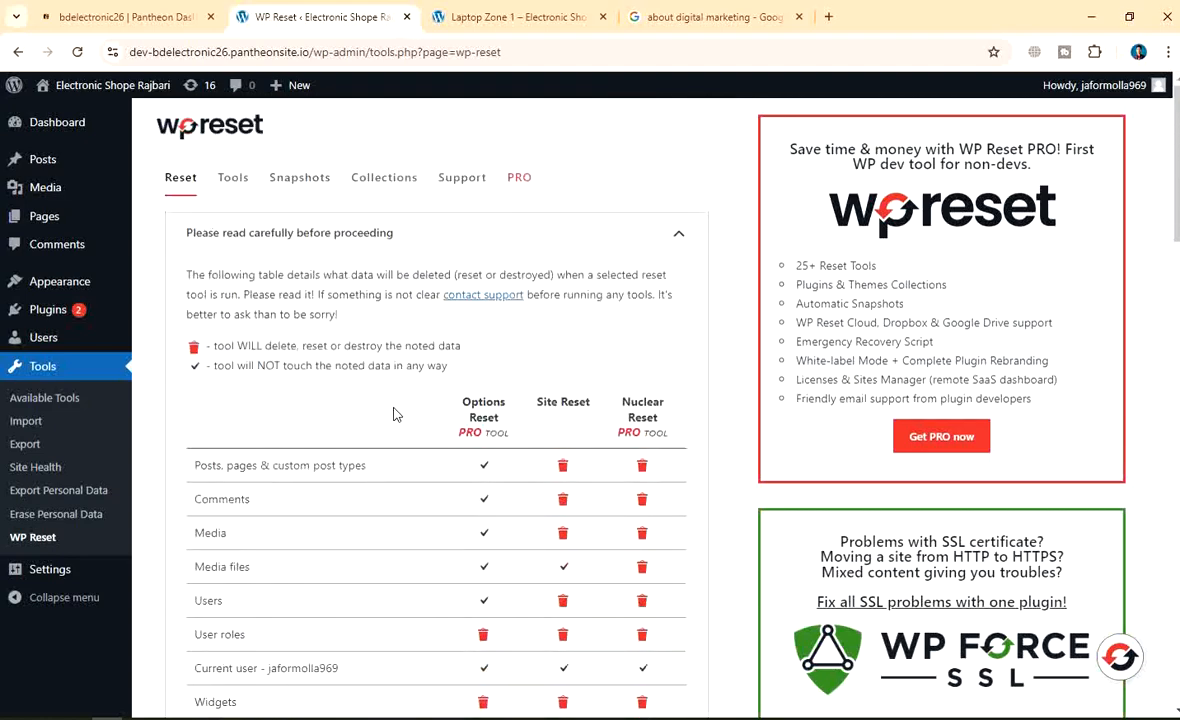
{"action": "scroll", "coordinate": [369, 337], "scroll_direction": "down", "scroll_amount": 6}
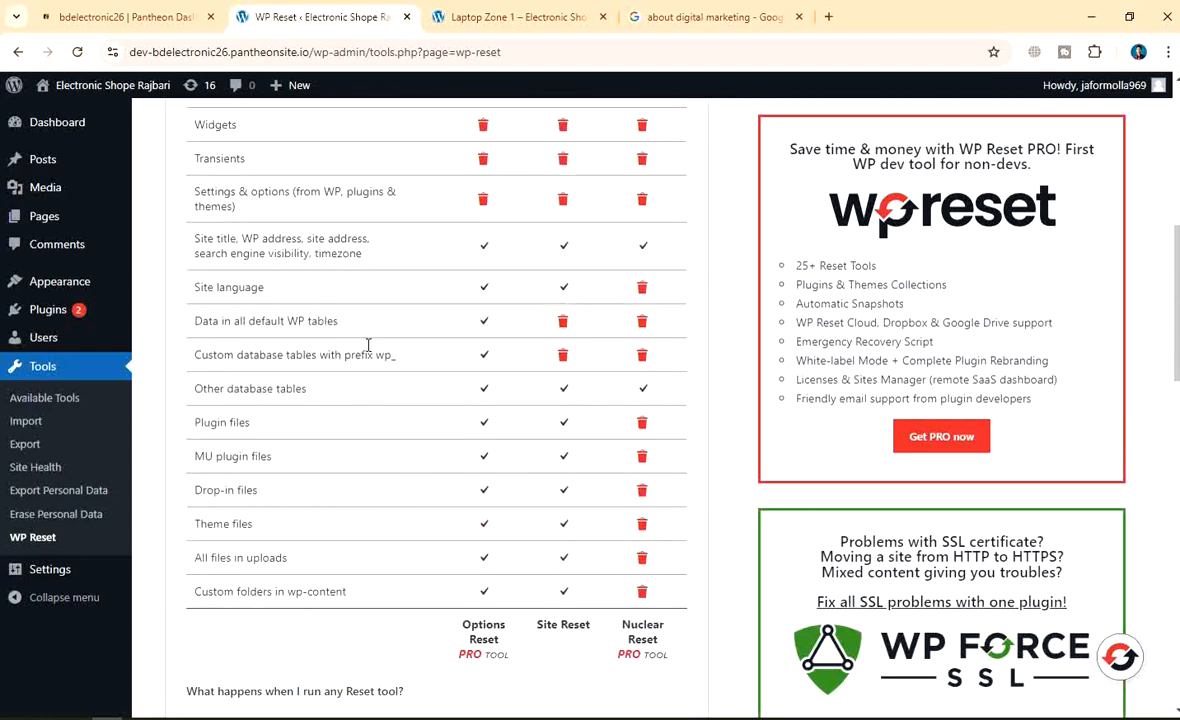
{"action": "scroll", "coordinate": [368, 344], "scroll_direction": "down", "scroll_amount": 6}
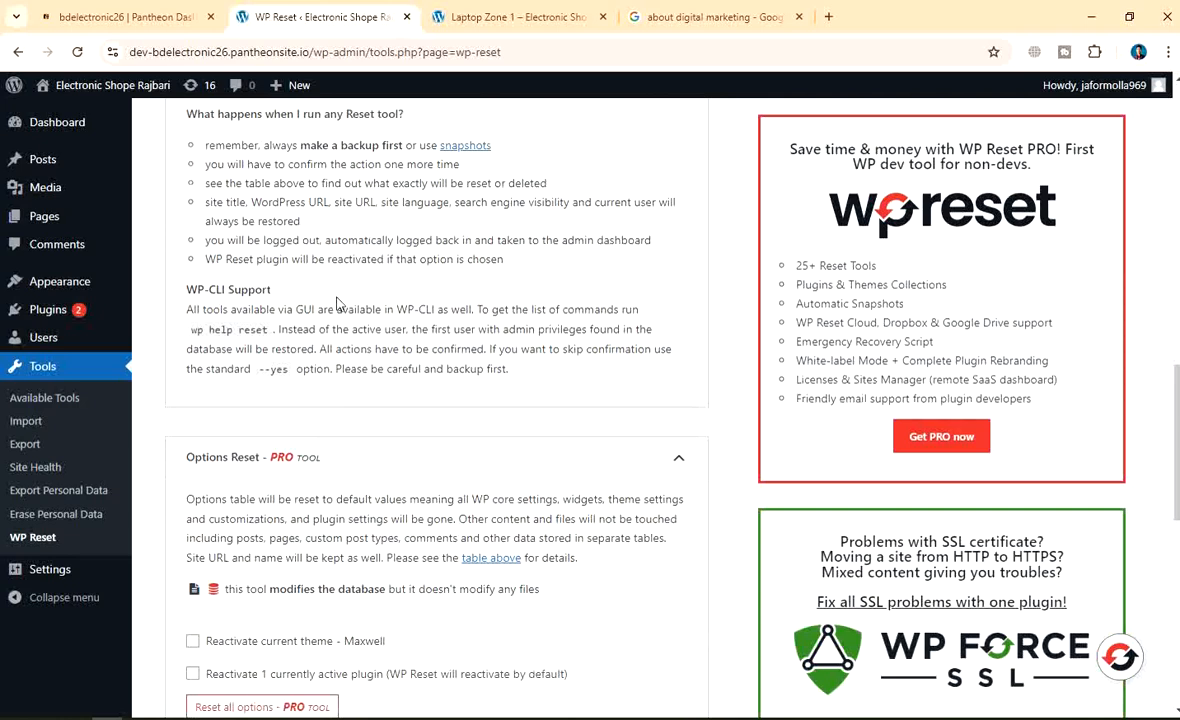
{"action": "scroll", "coordinate": [336, 303], "scroll_direction": "down", "scroll_amount": 2}
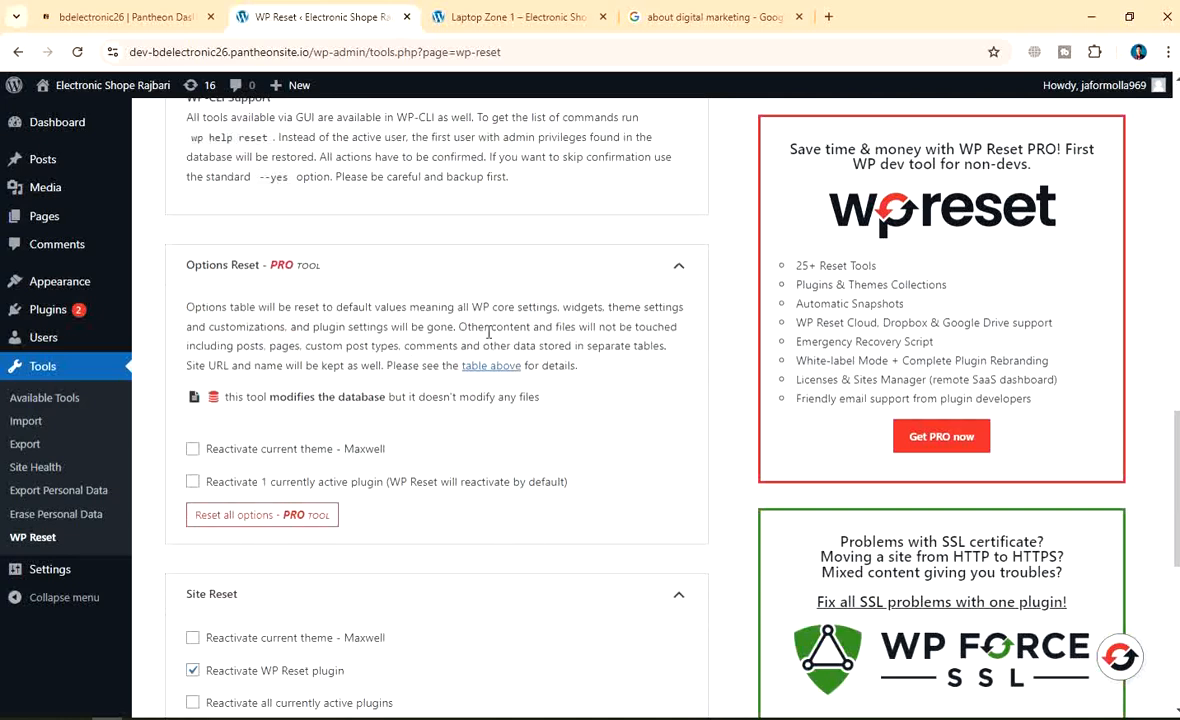
{"action": "scroll", "coordinate": [321, 471], "scroll_direction": "down", "scroll_amount": 2}
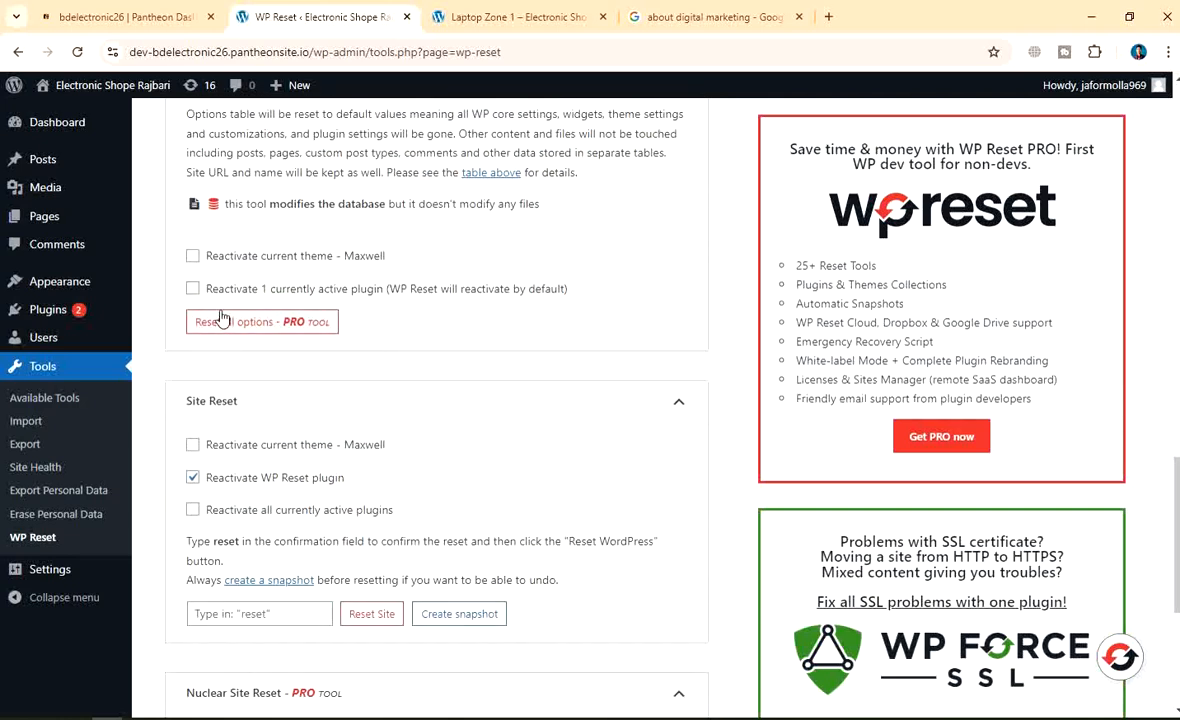
{"action": "scroll", "coordinate": [495, 308], "scroll_direction": "down", "scroll_amount": 2}
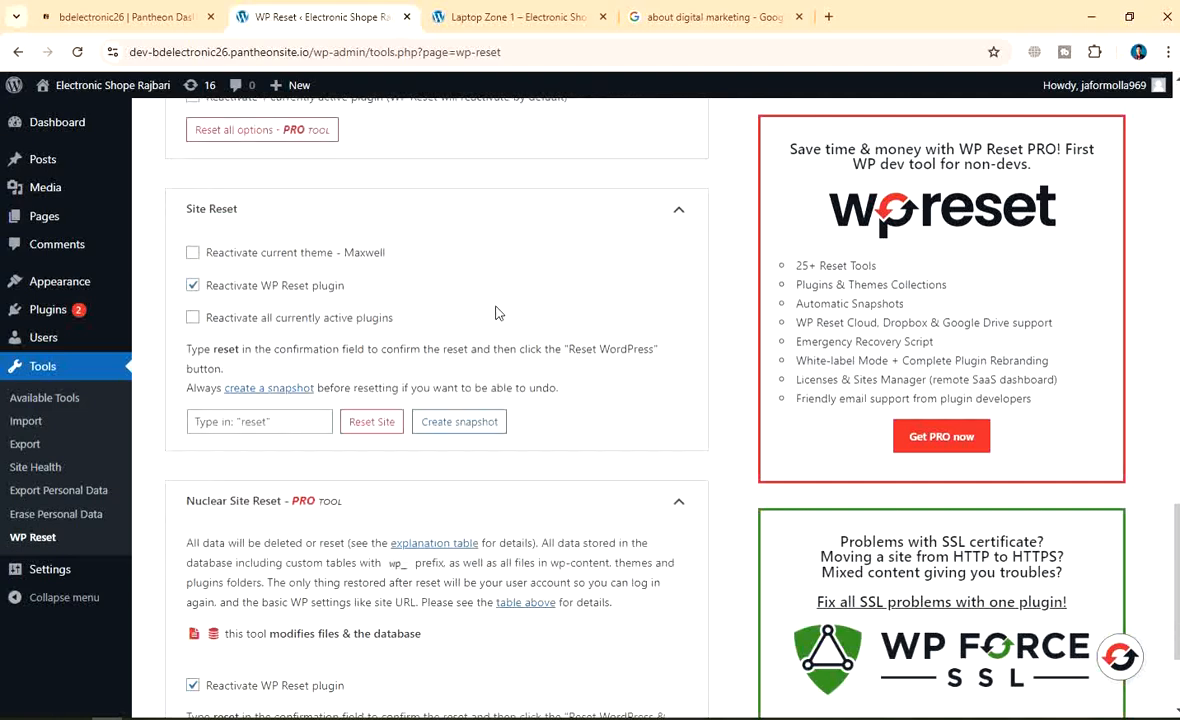
{"action": "left_click", "coordinate": [284, 425]}
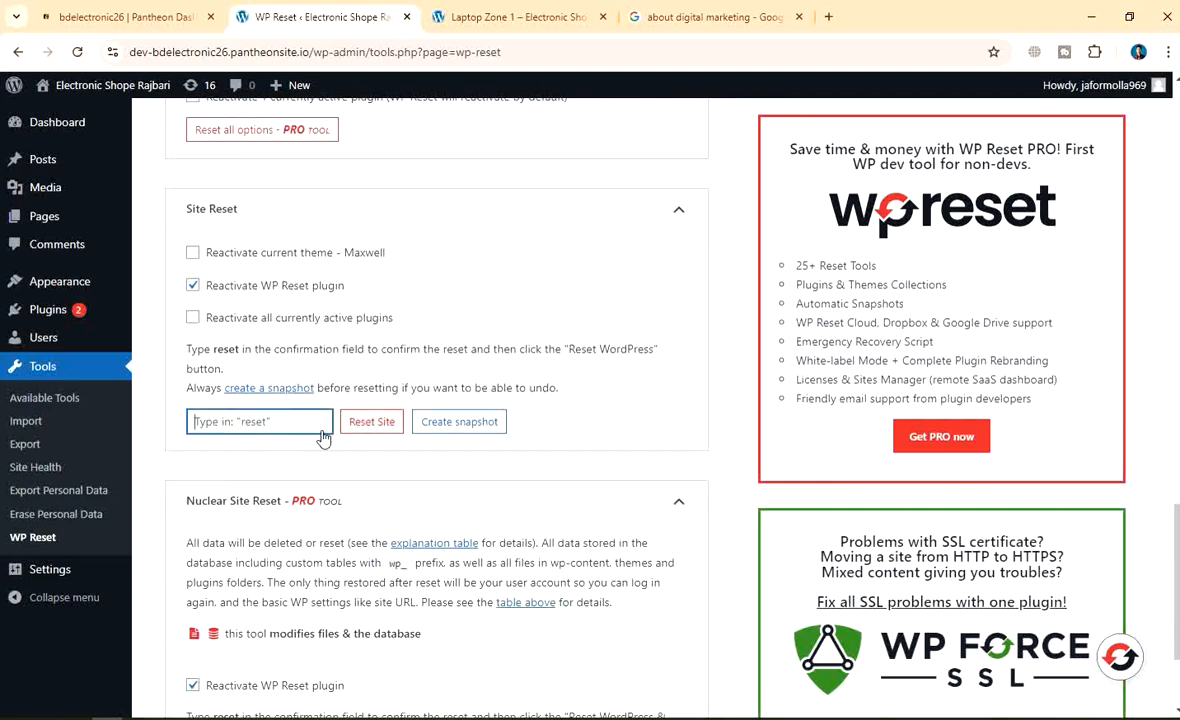
Enter 'Reset' in the Site Reset confirmation field and click away
{"action": "scroll", "coordinate": [299, 415], "scroll_direction": "up", "scroll_amount": 4}
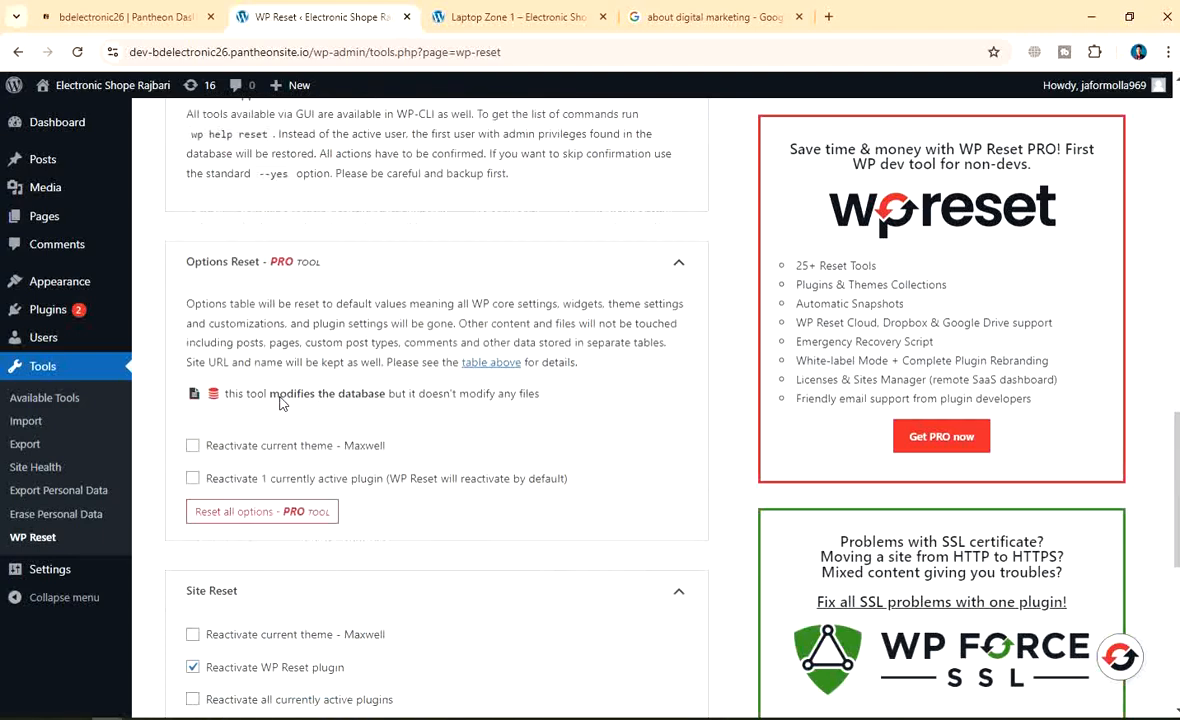
{"action": "scroll", "coordinate": [396, 322], "scroll_direction": "down", "scroll_amount": 2}
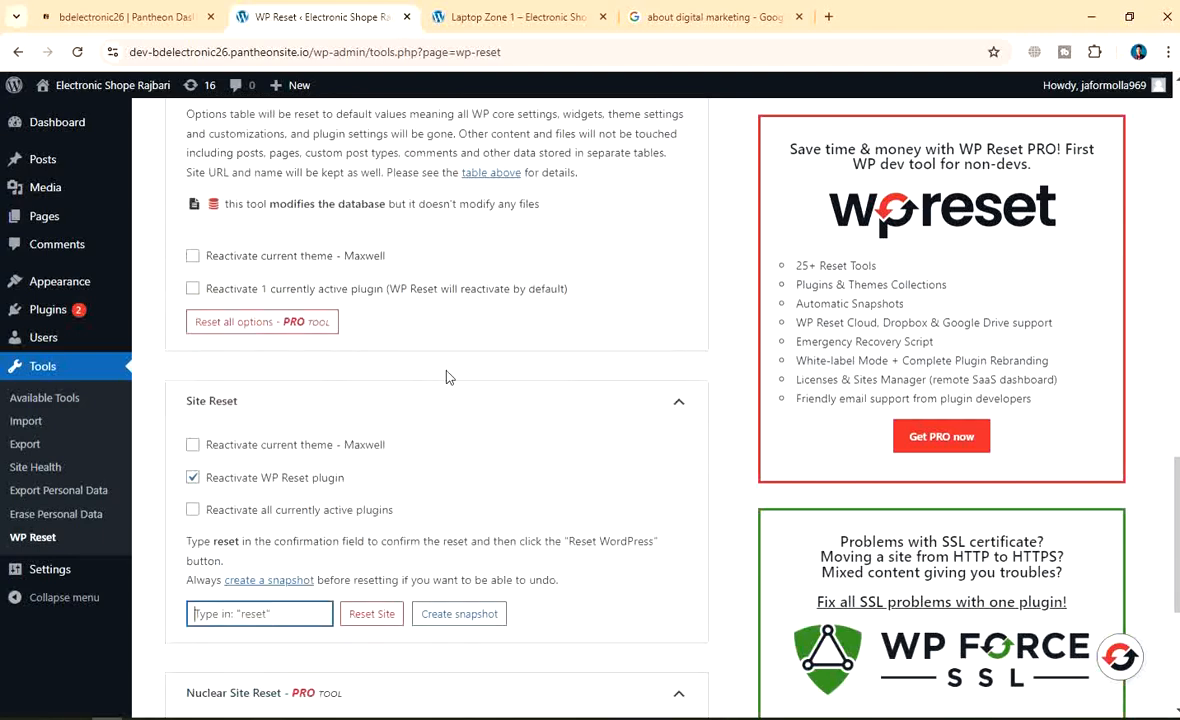
{"action": "scroll", "coordinate": [447, 377], "scroll_direction": "down", "scroll_amount": 2}
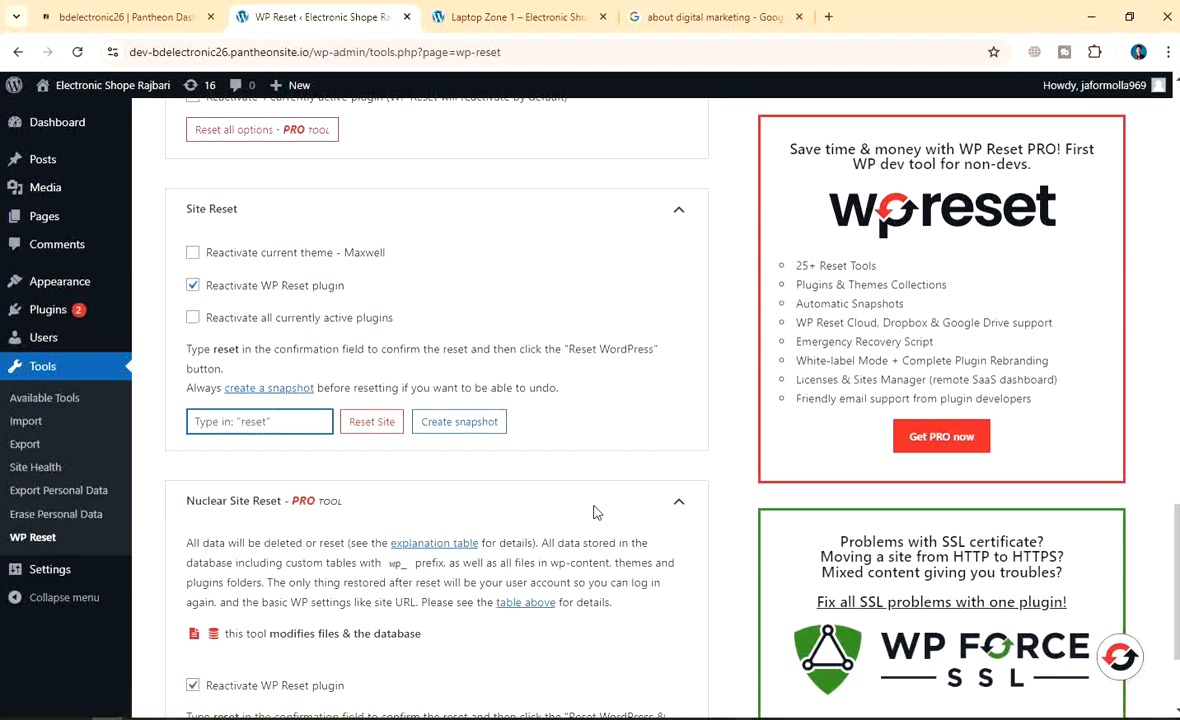
{"action": "type", "text": "Reset"}
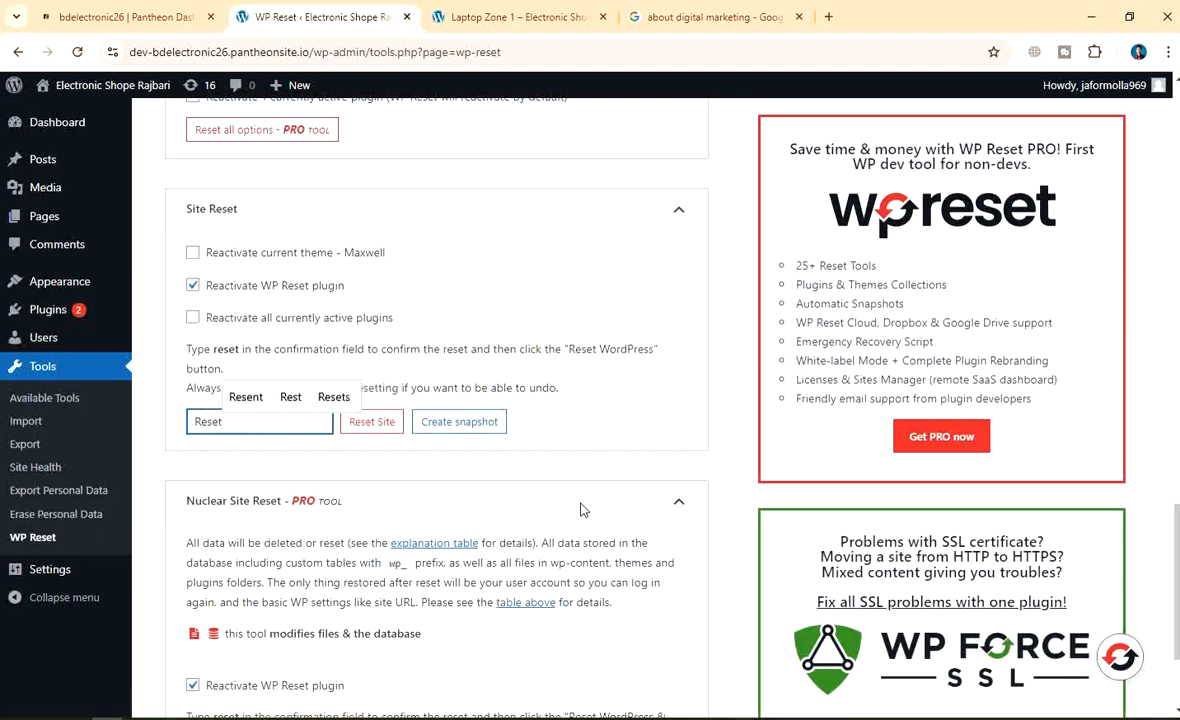
{"action": "left_click", "coordinate": [548, 331]}
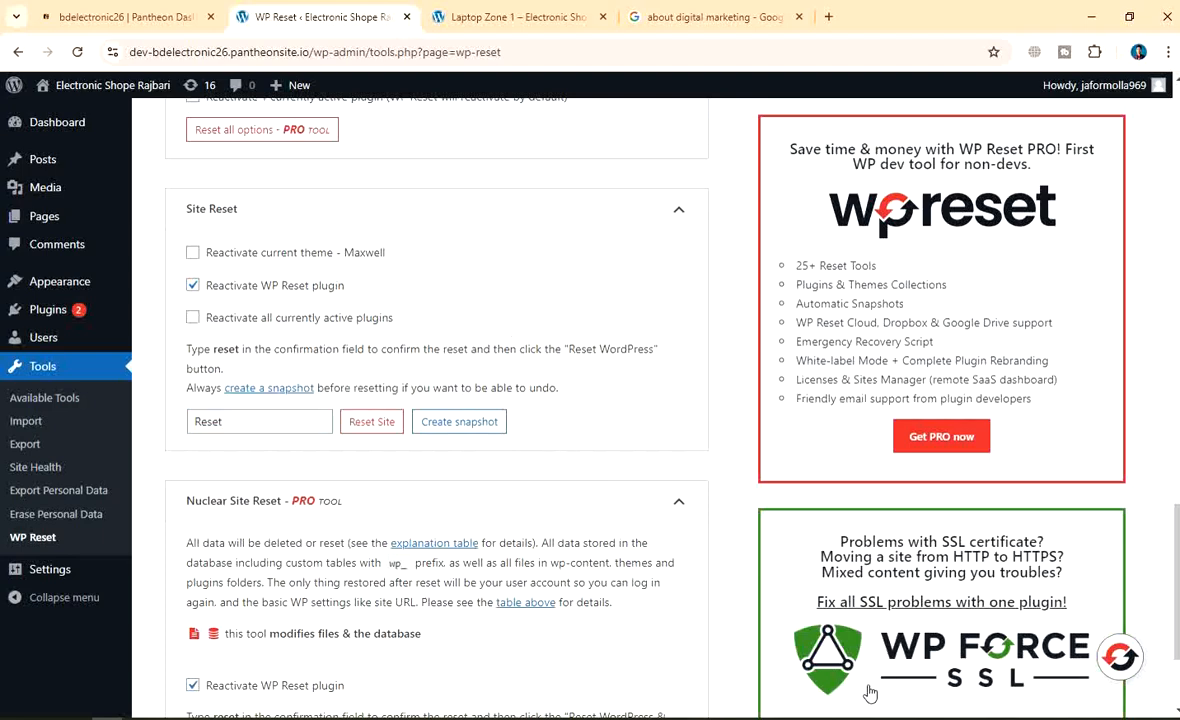
Capture the WP Reset page, boxing the confirmation field with an arrow and boxed 'Type reset' note
{"action": "key", "text": "Print"}
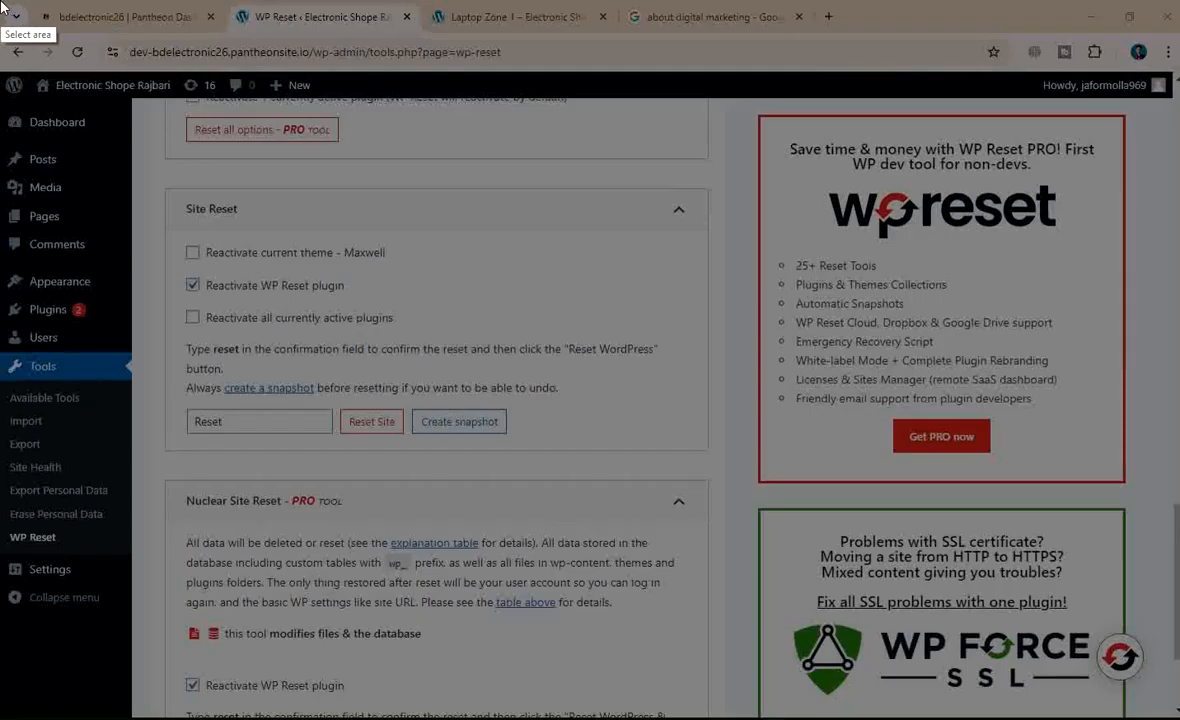
{"action": "left_click_drag", "start_coordinate": [1, 1], "coordinate": [1179, 719]}
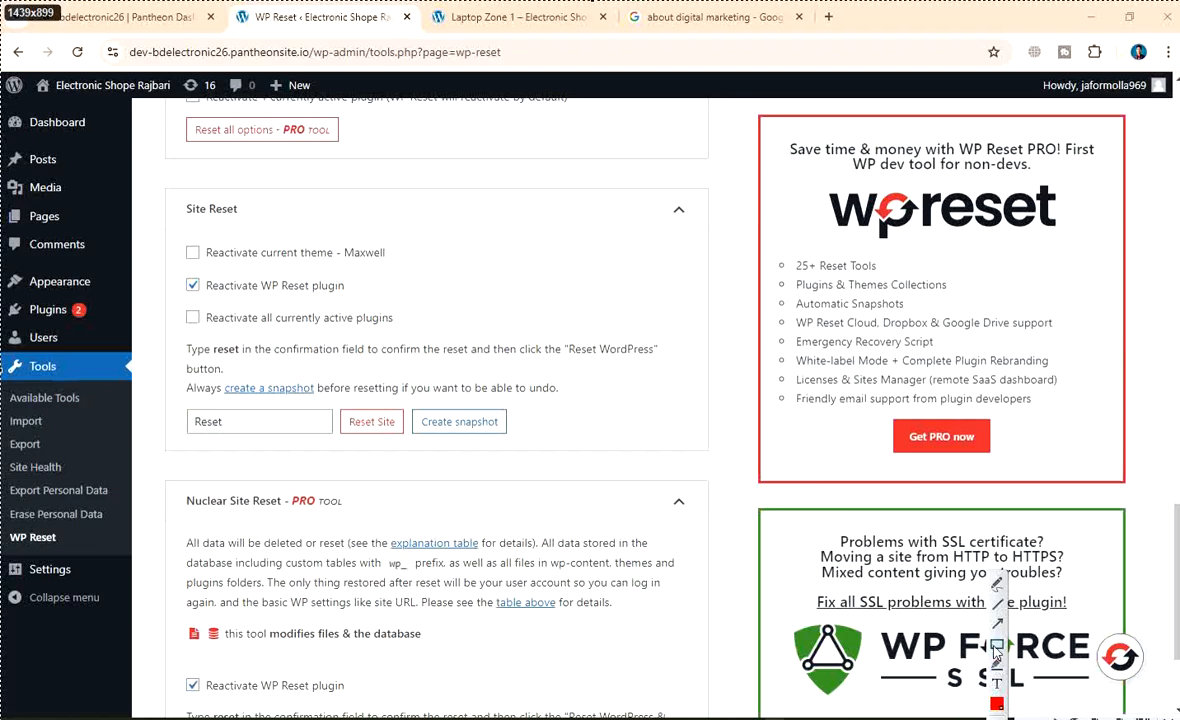
{"action": "left_click_drag", "start_coordinate": [181, 406], "coordinate": [318, 441]}
{"action": "left_click", "coordinate": [997, 623]}
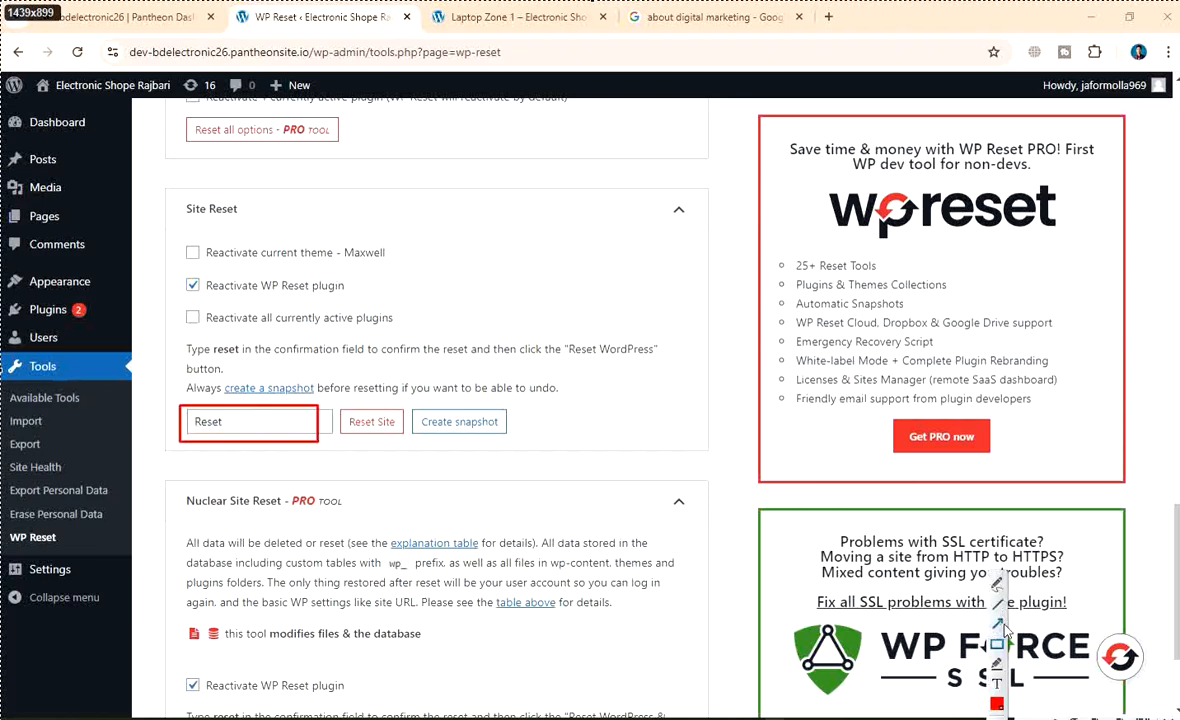
{"action": "left_click_drag", "start_coordinate": [470, 238], "coordinate": [300, 404]}
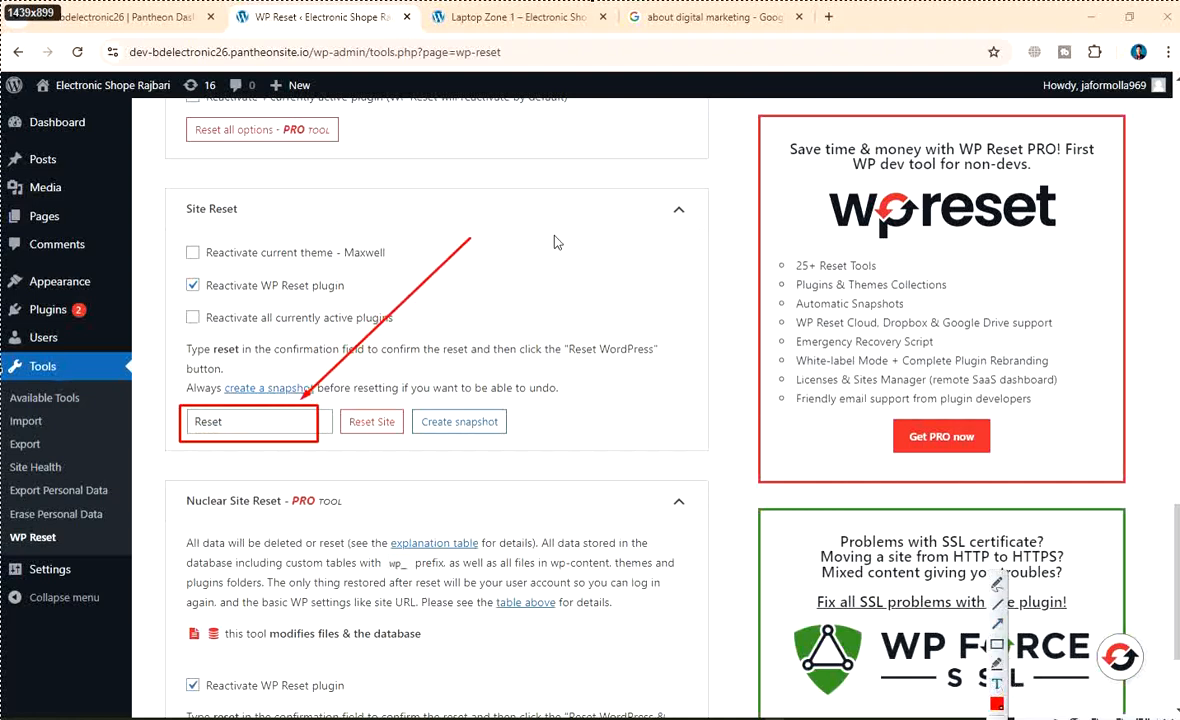
{"action": "left_click", "coordinate": [474, 222]}
{"action": "type", "text": "Type reset"}
{"action": "left_click", "coordinate": [997, 645]}
{"action": "left_click_drag", "start_coordinate": [459, 213], "coordinate": [549, 243]}
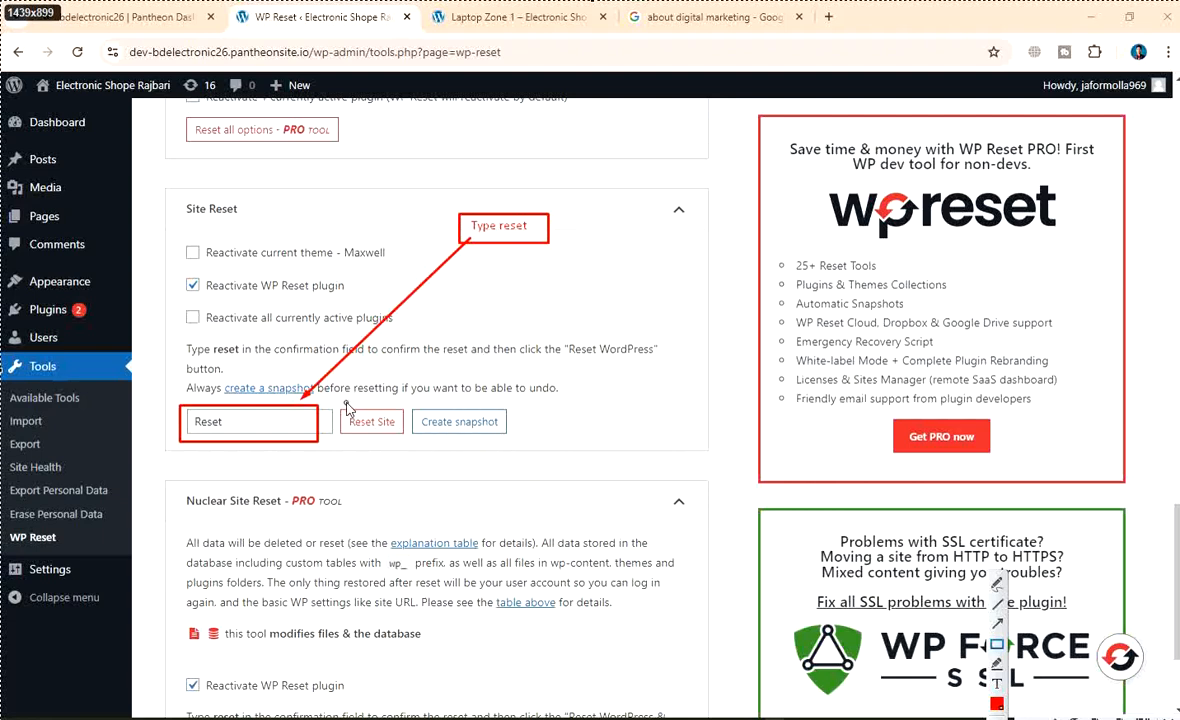
Box the Reset Site button and add an arrow with a 'click reset' note
{"action": "left_click_drag", "start_coordinate": [337, 405], "coordinate": [414, 446]}
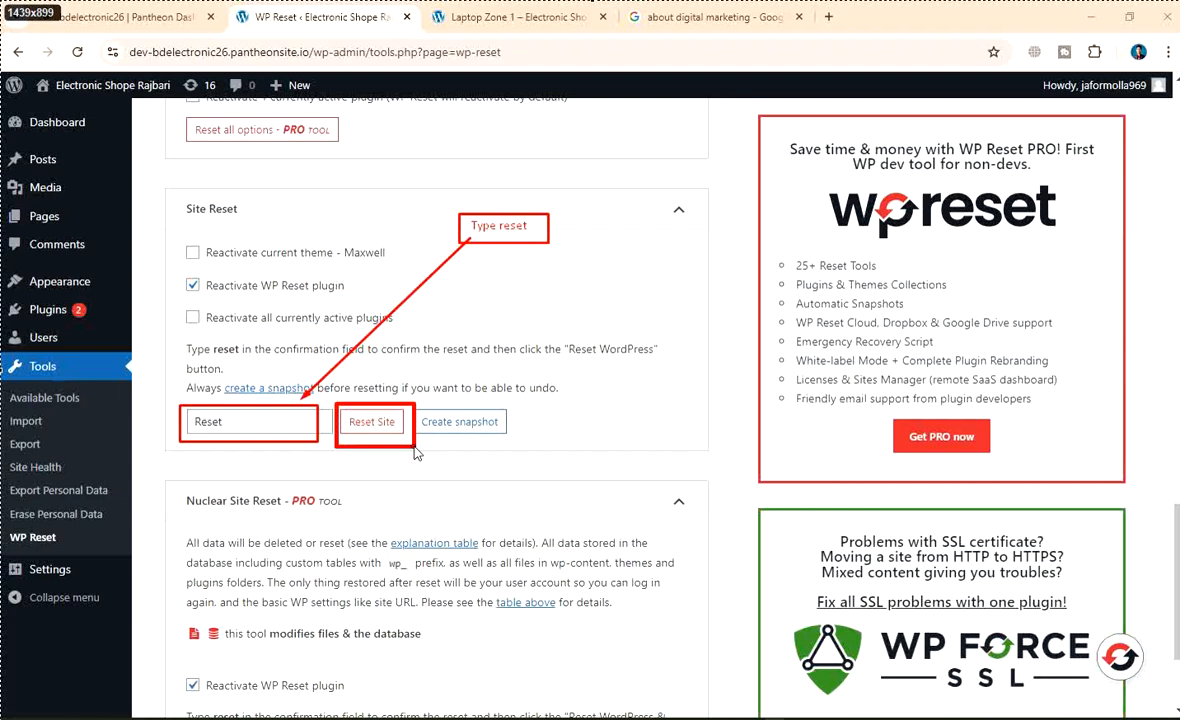
{"action": "left_click", "coordinate": [998, 623]}
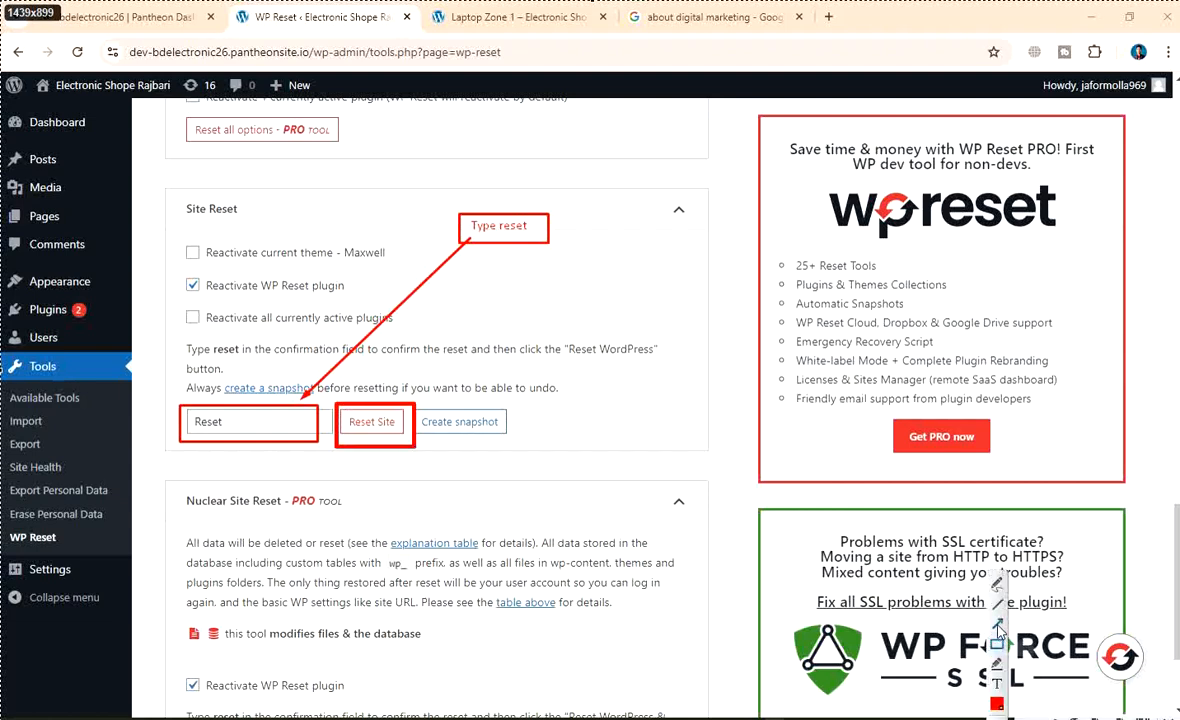
{"action": "mouse_move", "coordinate": [583, 300]}
{"action": "left_mouse_down"}
{"action": "mouse_move", "coordinate": [410, 362]}
{"action": "mouse_move", "coordinate": [395, 380]}
{"action": "mouse_move", "coordinate": [415, 403]}
{"action": "left_mouse_up"}
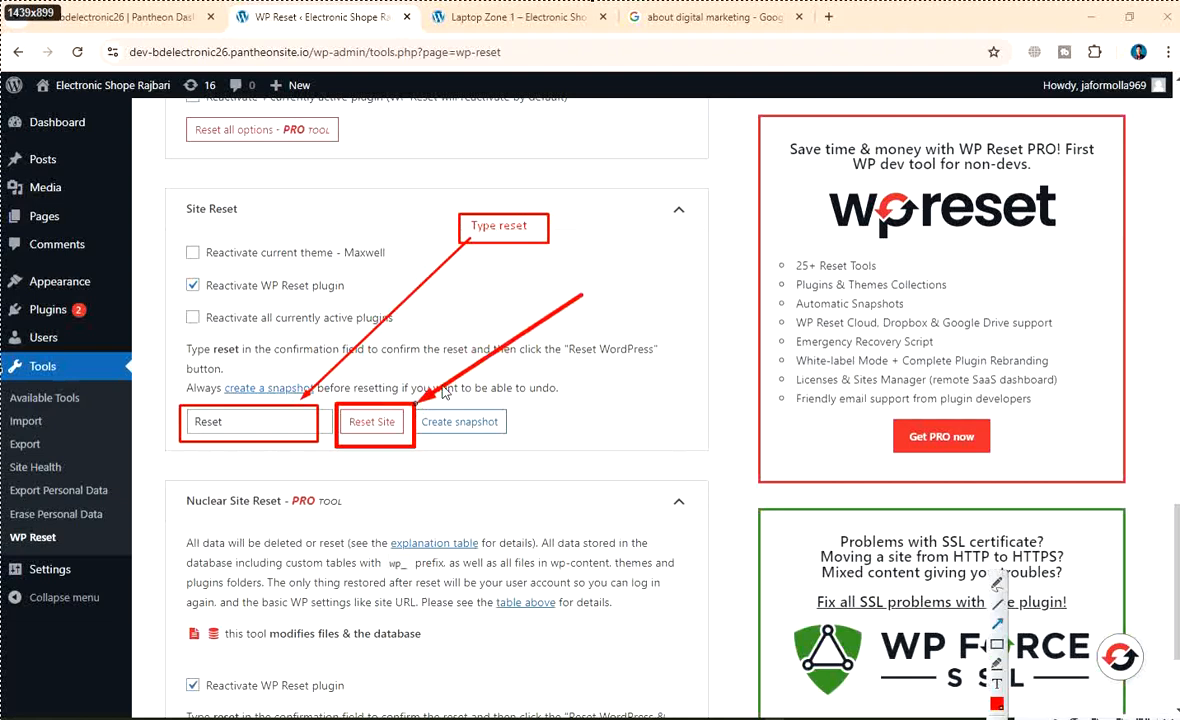
{"action": "left_click", "coordinate": [998, 683]}
{"action": "left_click", "coordinate": [598, 285]}
{"action": "type", "text": "click"}
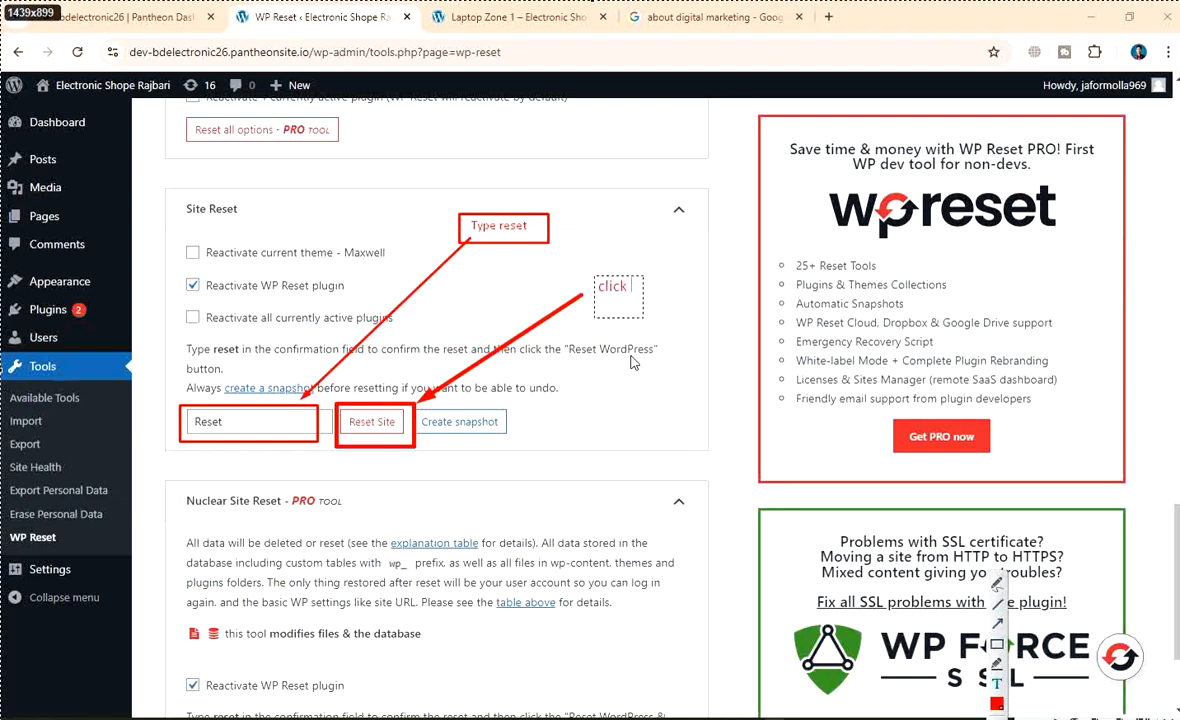
{"action": "type", "text": " reset"}
Box the 'click reset' note and save the capture as PNG 'wp-reset site plugin'
{"action": "left_click", "coordinate": [997, 644]}
{"action": "left_click_drag", "start_coordinate": [577, 270], "coordinate": [677, 310]}
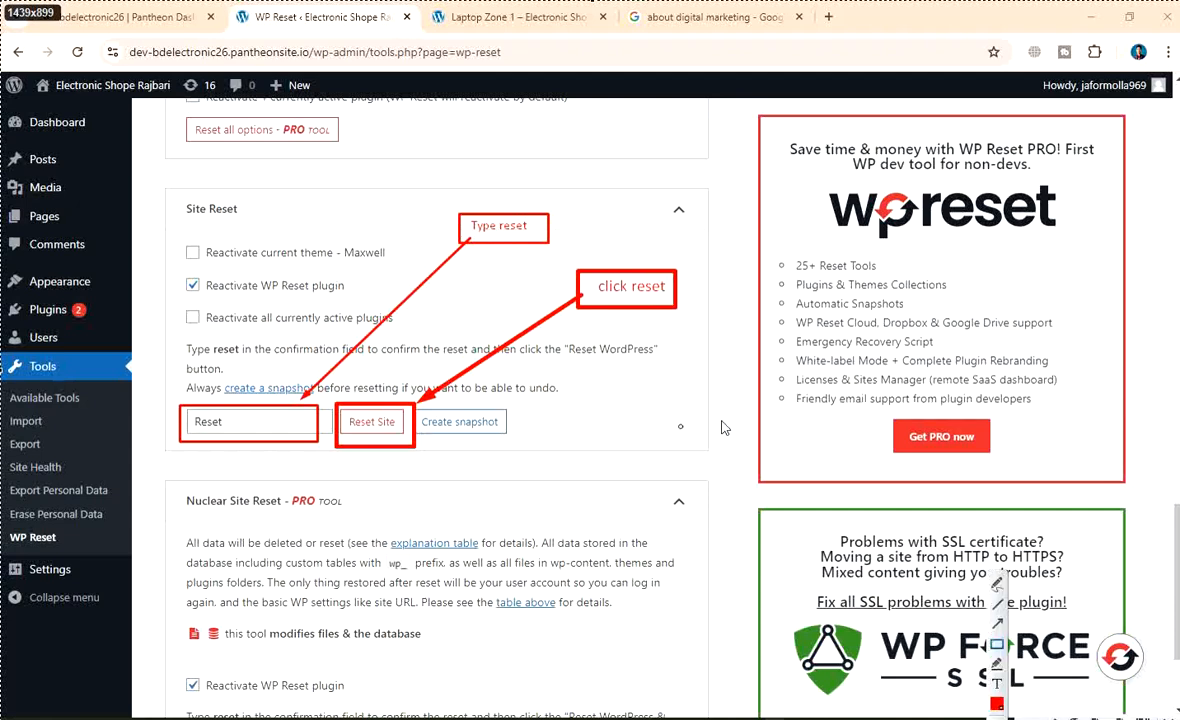
{"action": "right_click", "coordinate": [344, 190]}
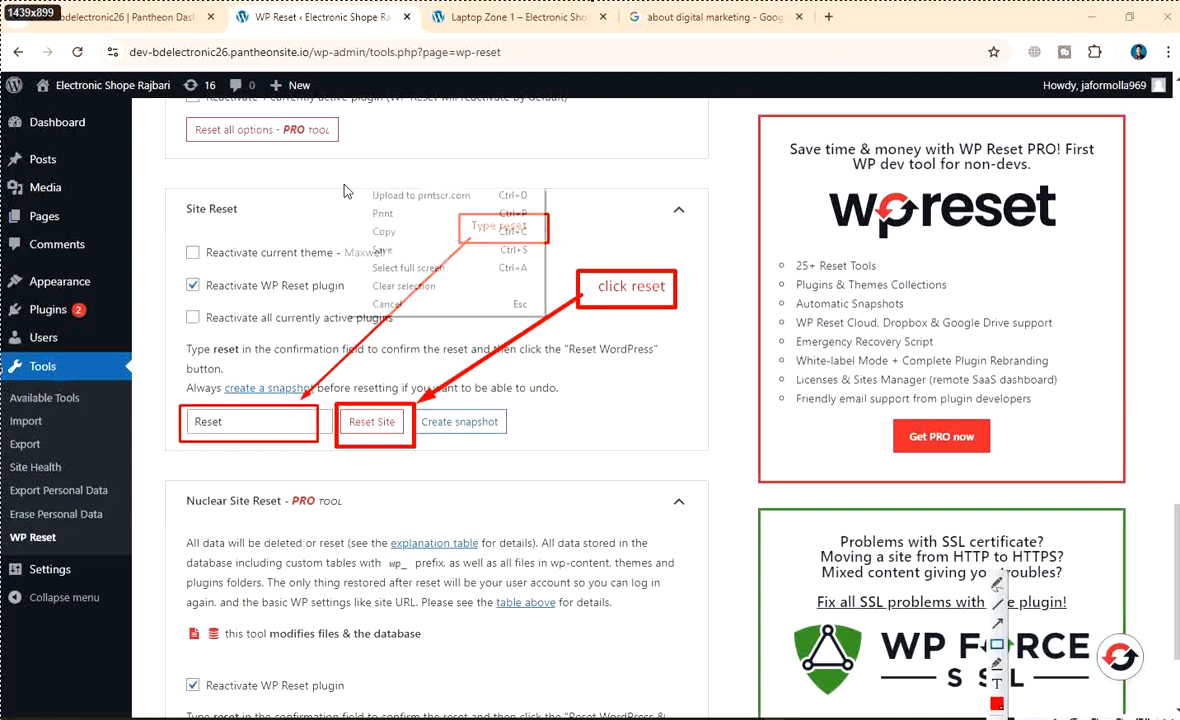
{"action": "left_click", "coordinate": [432, 251]}
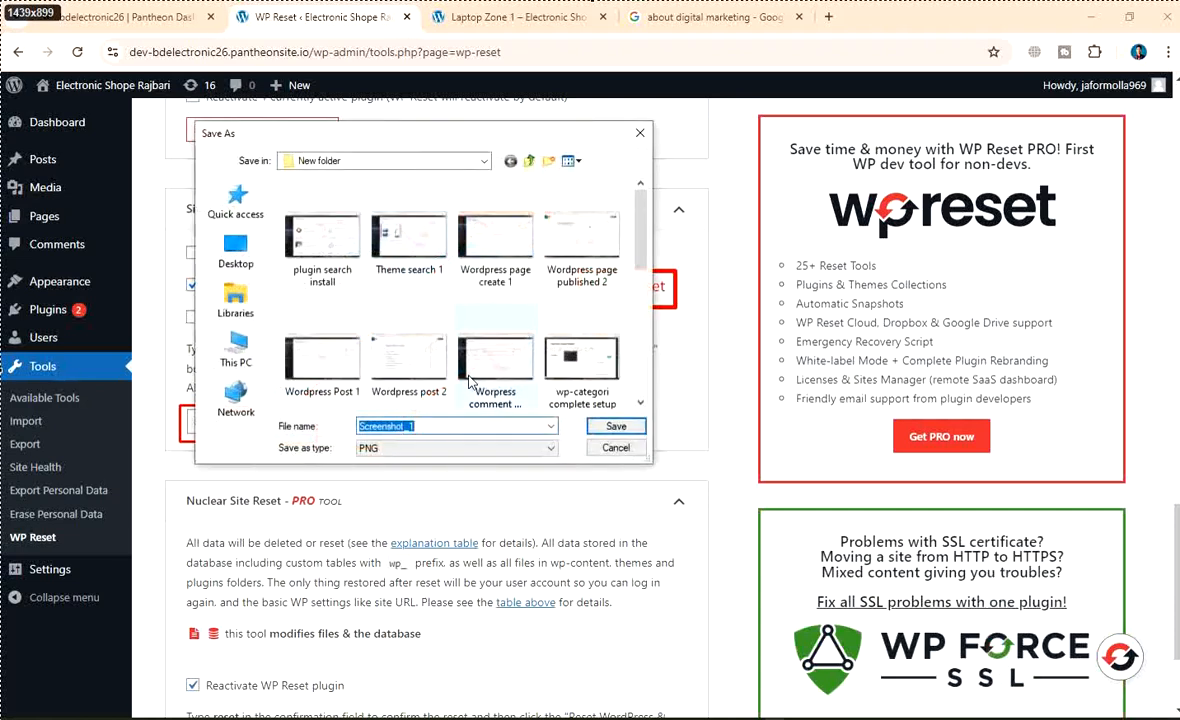
{"action": "key", "text": "BackSpace"}
{"action": "type", "text": "w"}
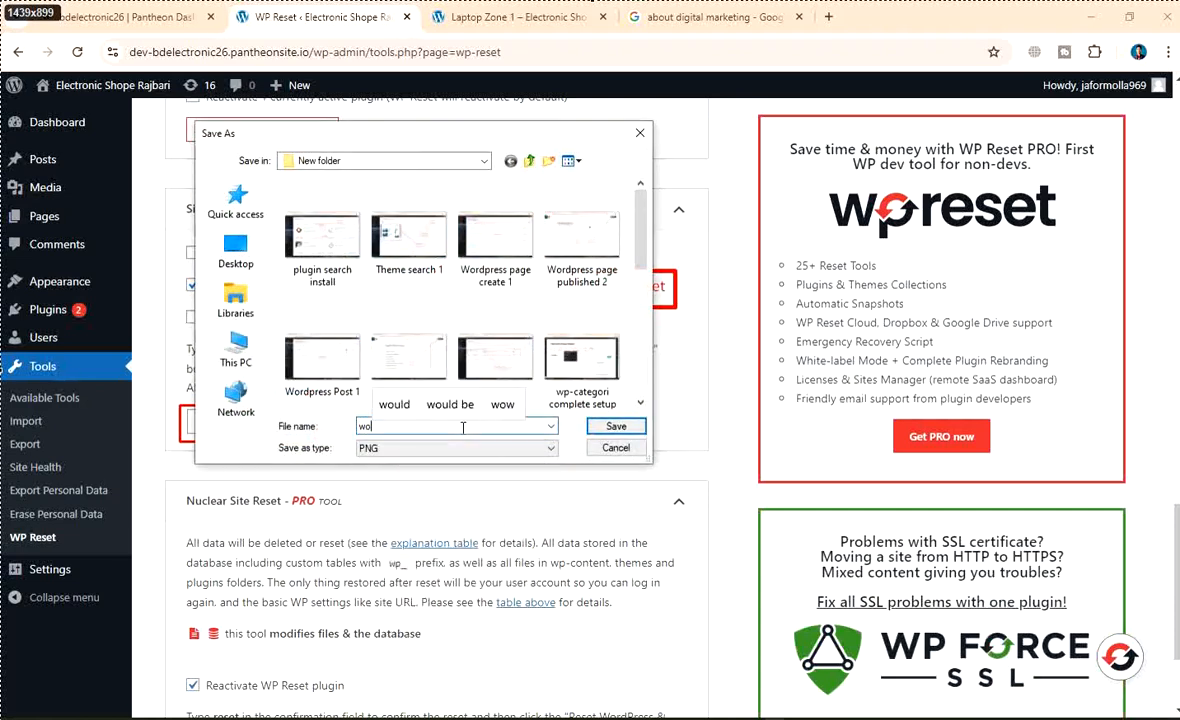
{"action": "type", "text": "p-"}
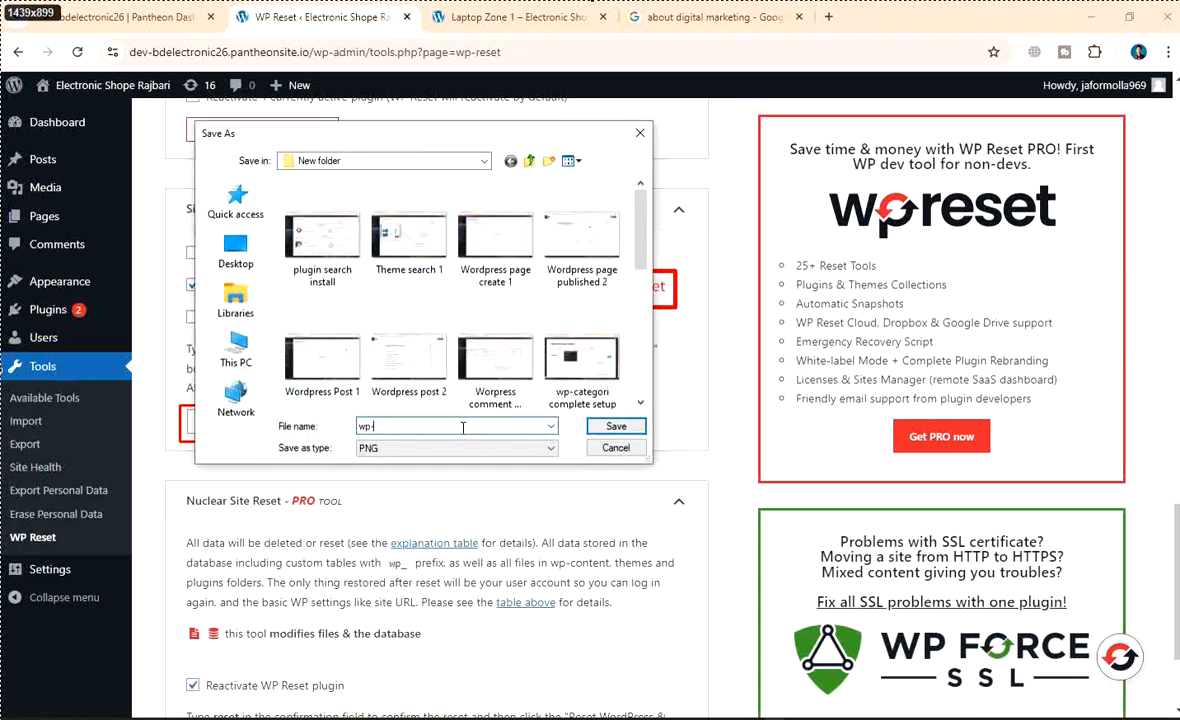
{"action": "type", "text": "reset site plu"}
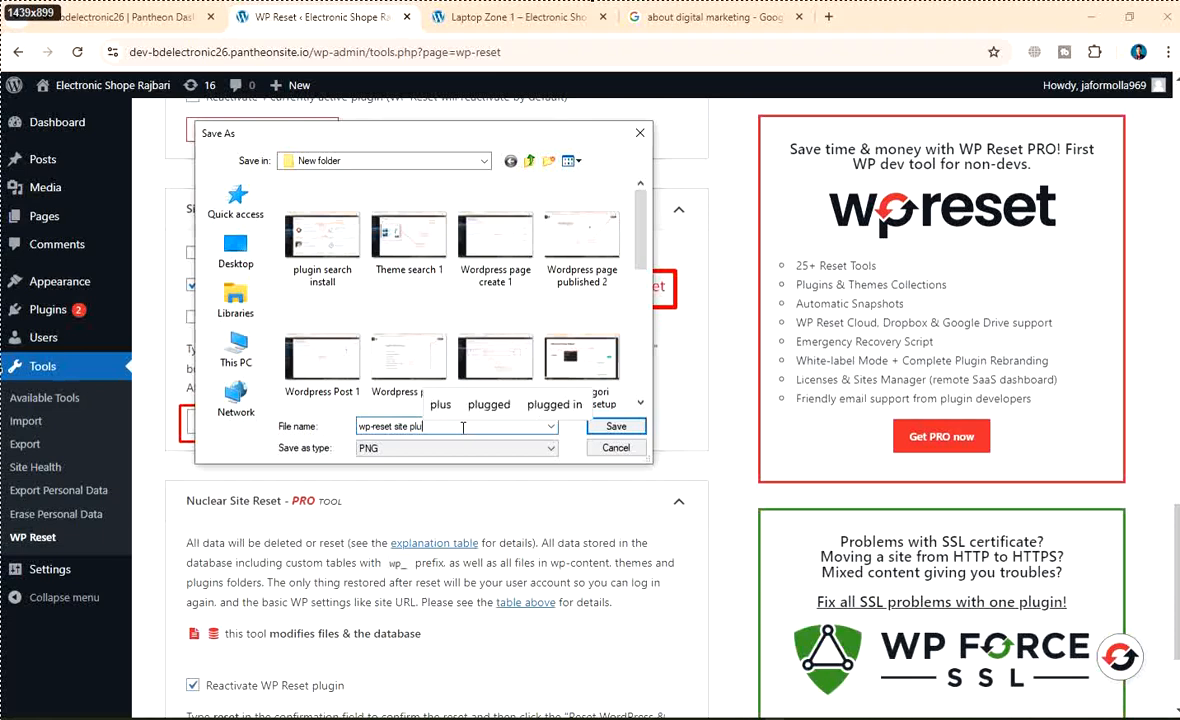
{"action": "type", "text": "gin"}
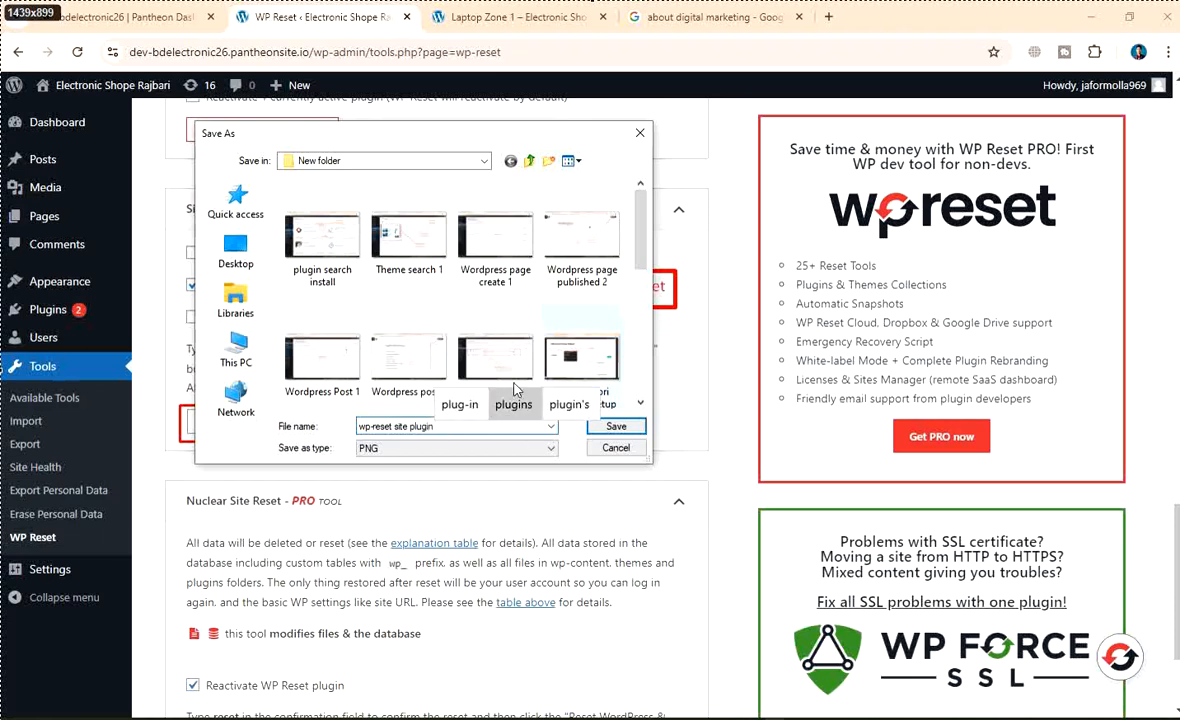
{"action": "scroll", "coordinate": [560, 327], "scroll_direction": "down", "scroll_amount": 3}
{"action": "scroll", "coordinate": [560, 327], "scroll_direction": "down", "scroll_amount": 2}
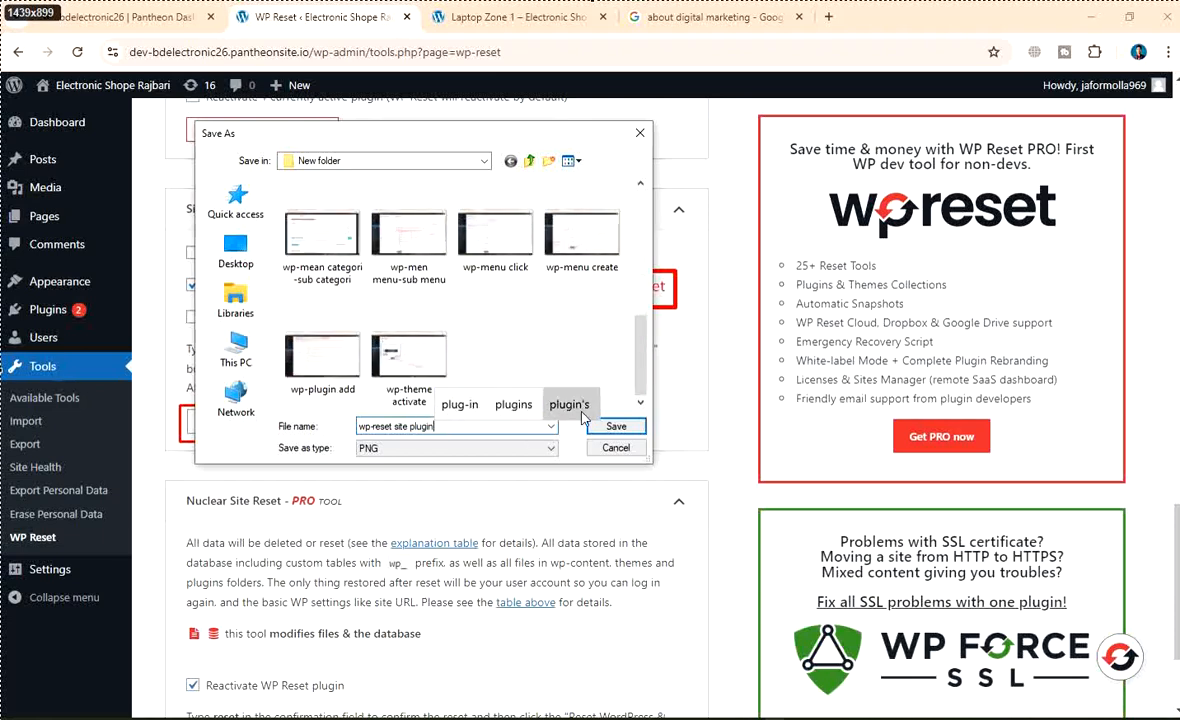
{"action": "left_click", "coordinate": [616, 426]}
{"action": "scroll", "coordinate": [605, 428], "scroll_direction": "down", "scroll_amount": 2}
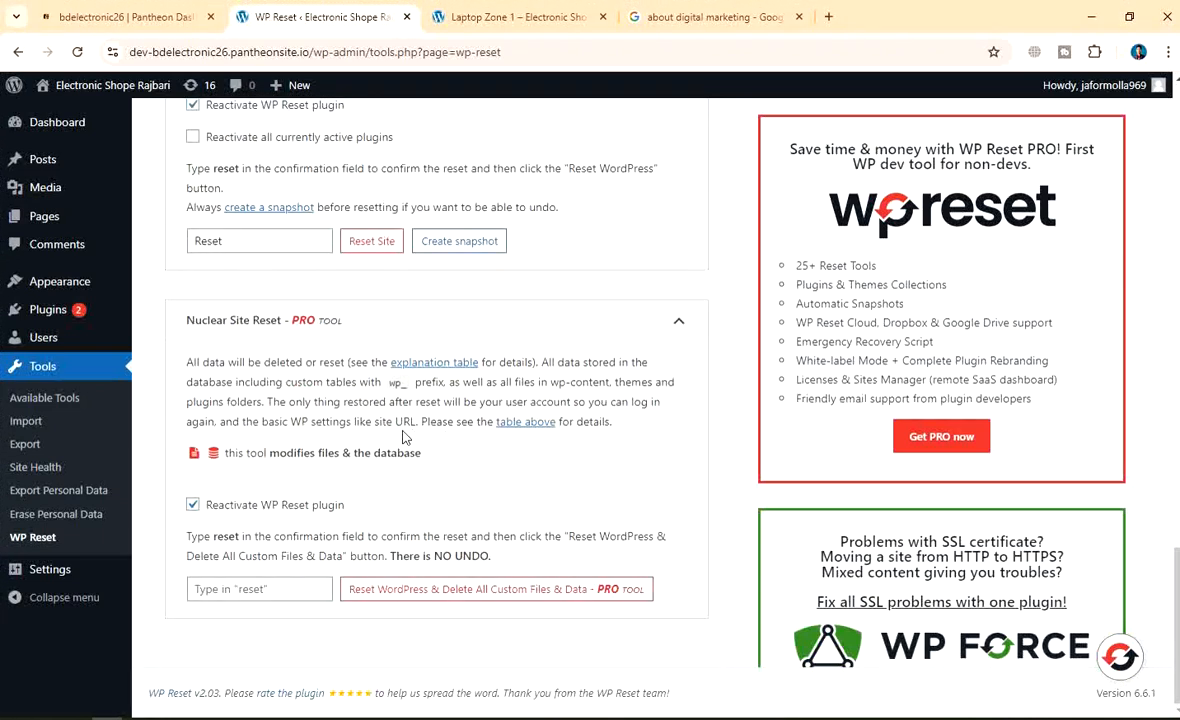
Tick Site Reset's 'Reactivate all currently active plugins', leaving the theme option unticked
{"action": "scroll", "coordinate": [405, 437], "scroll_direction": "up", "scroll_amount": 2}
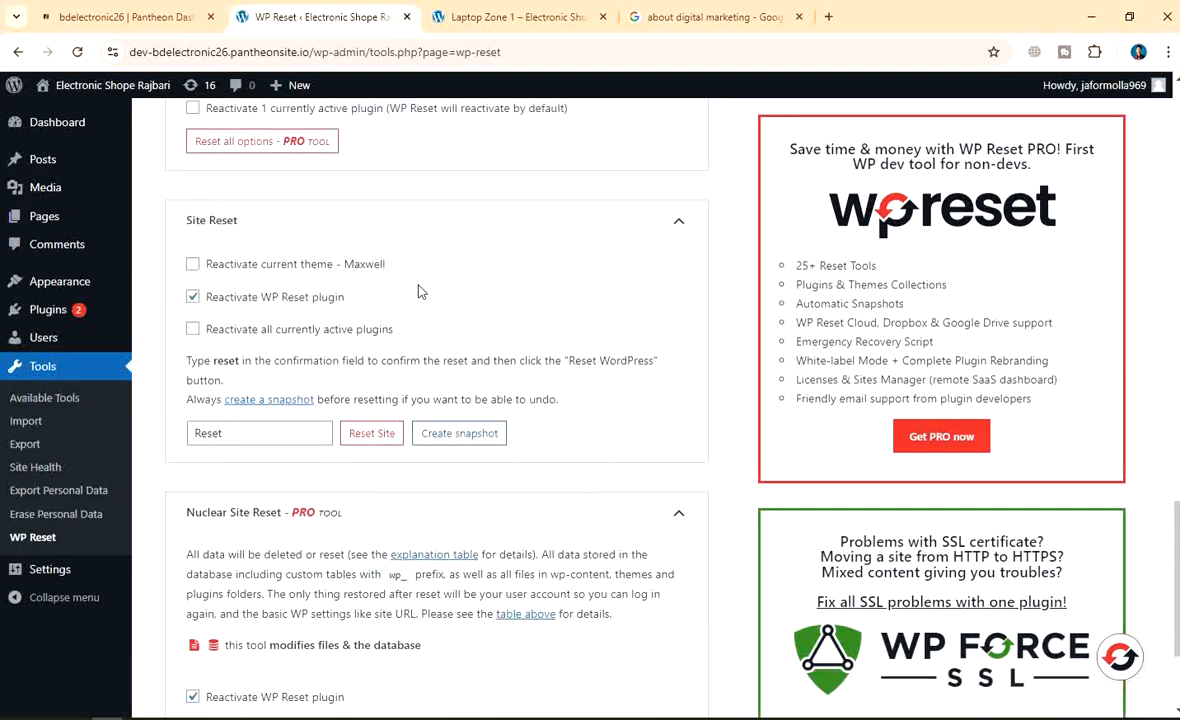
{"action": "left_click", "coordinate": [192, 264]}
{"action": "left_click", "coordinate": [192, 329]}
{"action": "left_click", "coordinate": [192, 264]}
Scroll through the WP Reset comparison table down to the Options Reset section
{"action": "scroll", "coordinate": [318, 302], "scroll_direction": "down", "scroll_amount": 2}
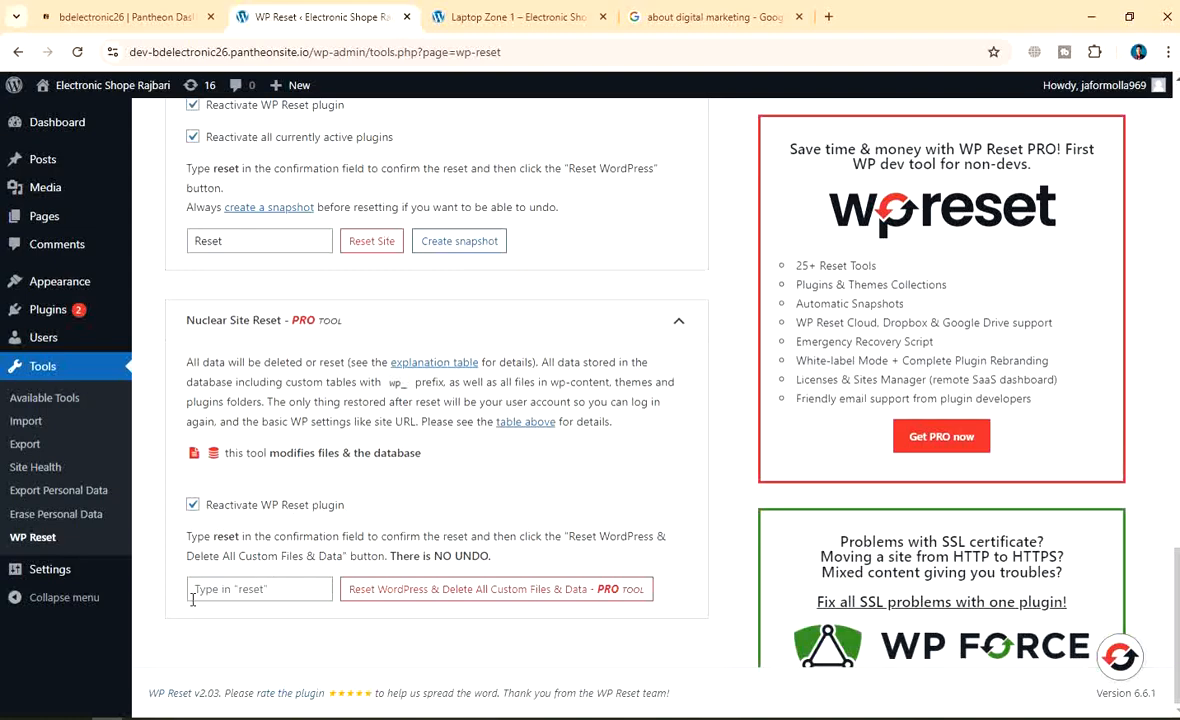
{"action": "scroll", "coordinate": [193, 600], "scroll_direction": "up", "scroll_amount": 5}
{"action": "scroll", "coordinate": [413, 540], "scroll_direction": "down", "scroll_amount": 5}
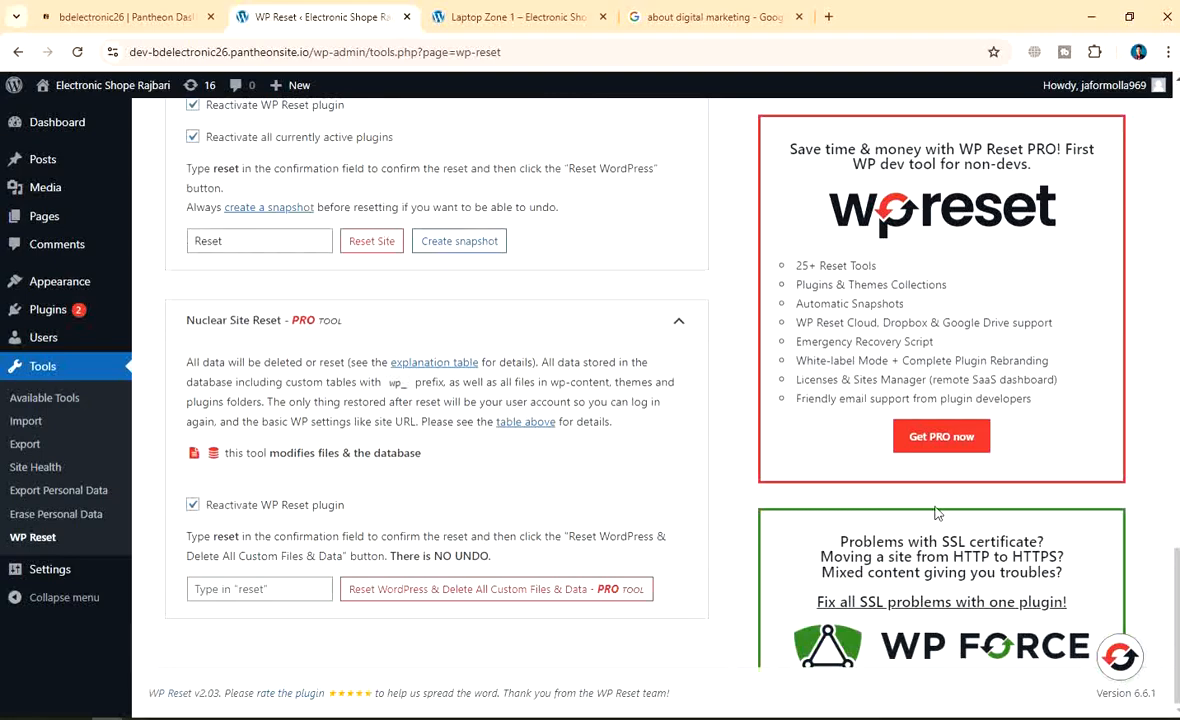
{"action": "scroll", "coordinate": [445, 420], "scroll_direction": "up", "scroll_amount": 3}
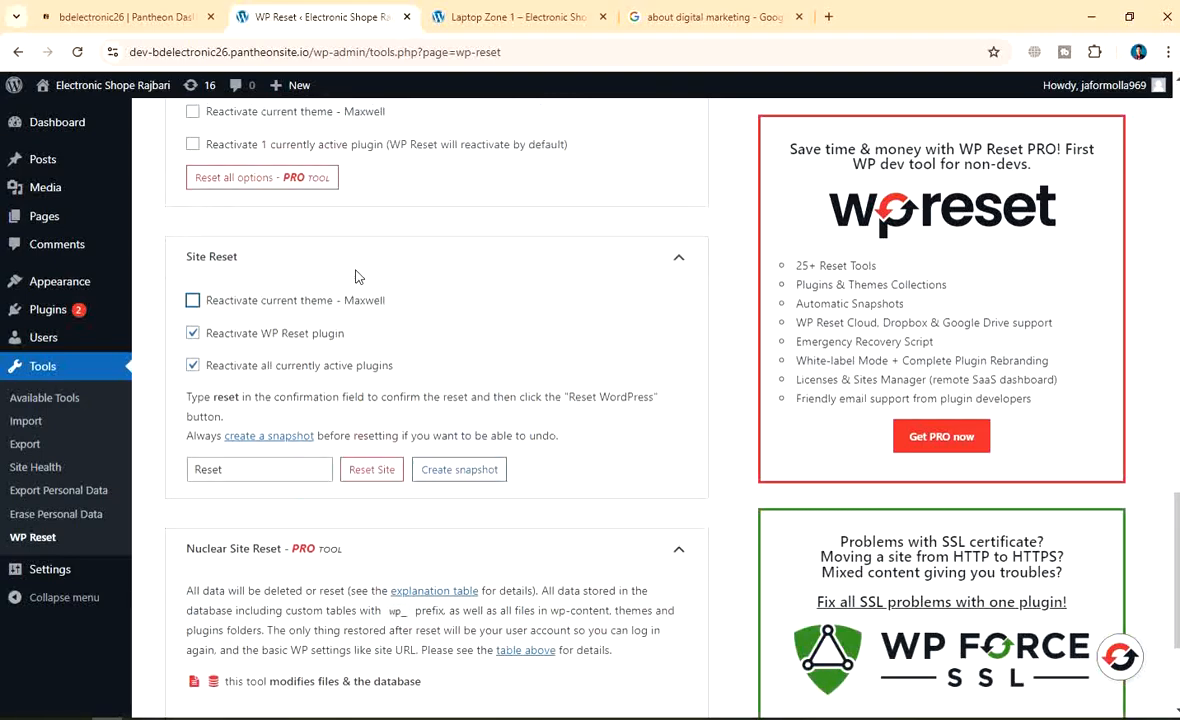
{"action": "scroll", "coordinate": [355, 275], "scroll_direction": "up", "scroll_amount": 10}
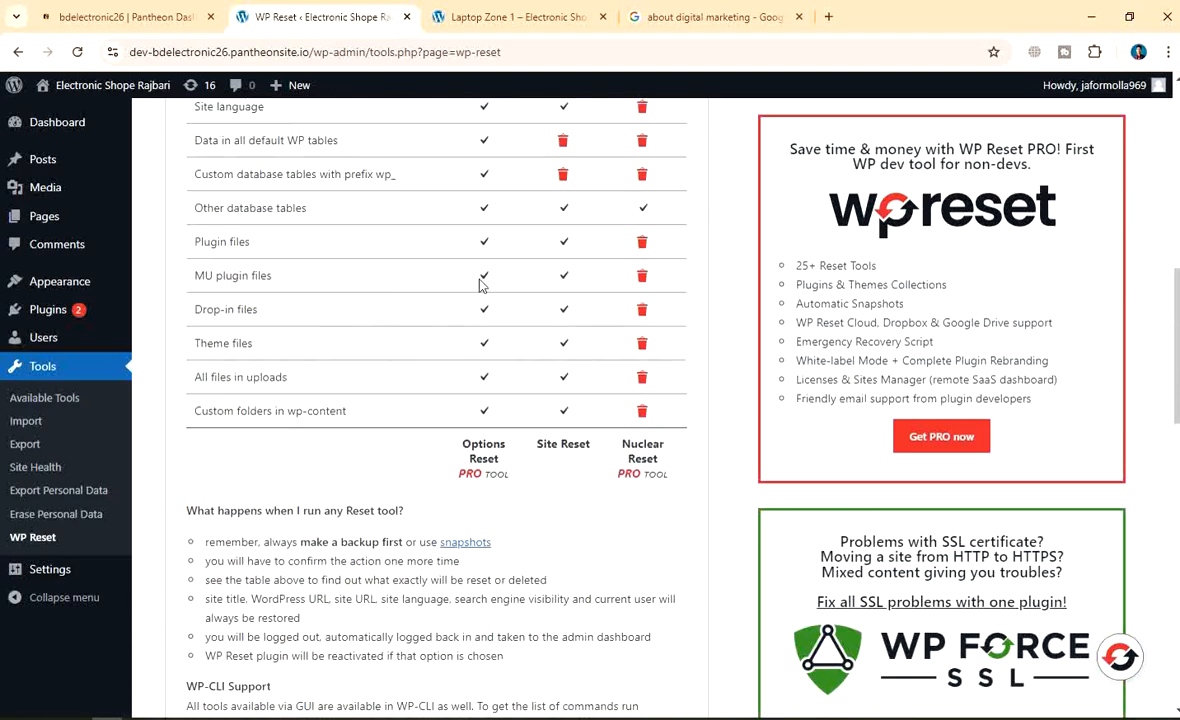
{"action": "scroll", "coordinate": [578, 268], "scroll_direction": "up", "scroll_amount": 6}
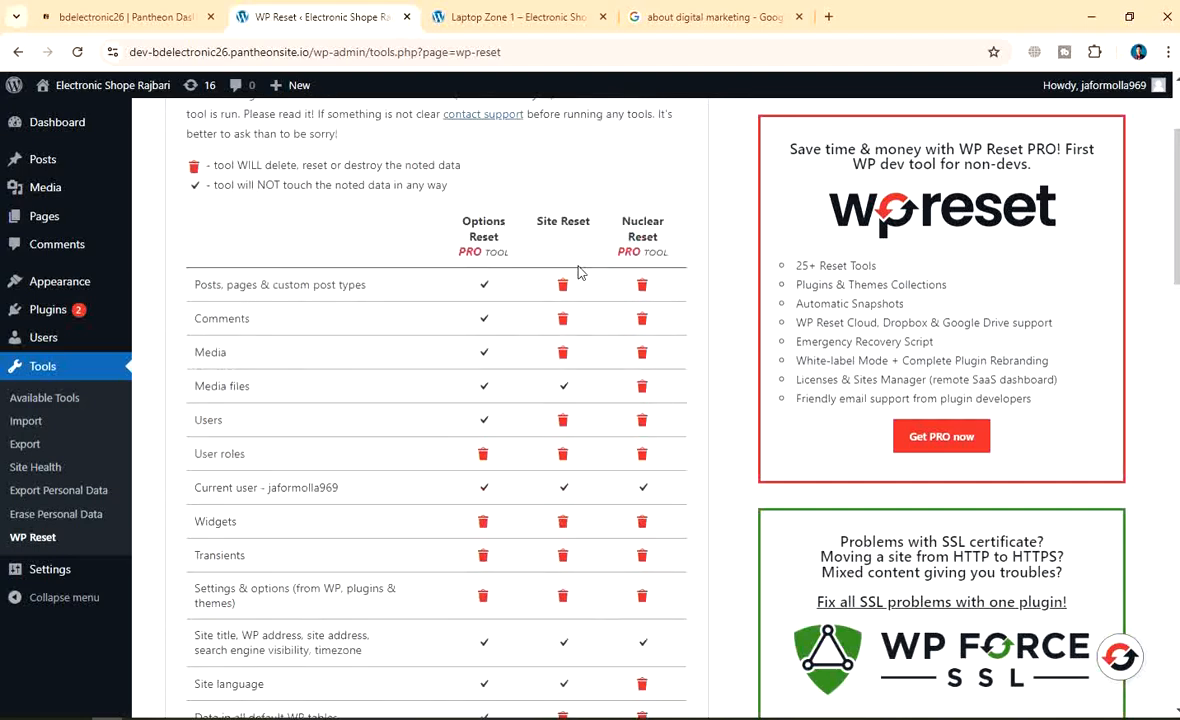
{"action": "scroll", "coordinate": [578, 268], "scroll_direction": "up", "scroll_amount": 2}
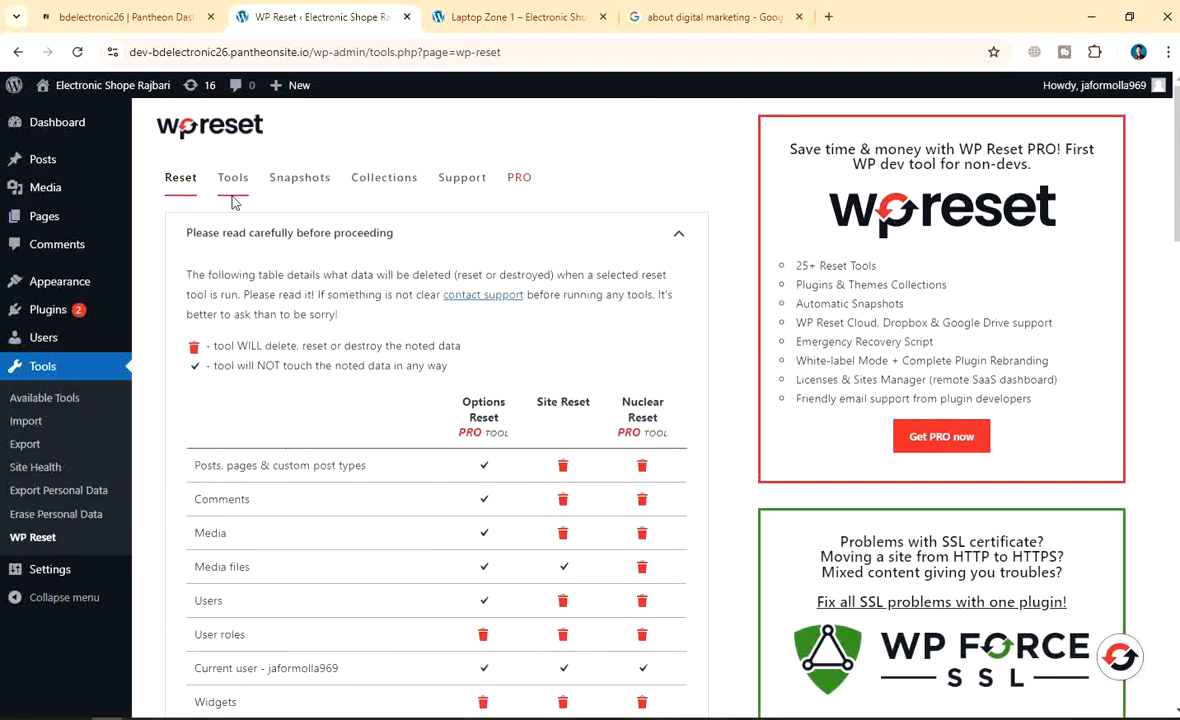
{"action": "scroll", "coordinate": [413, 290], "scroll_direction": "down", "scroll_amount": 2}
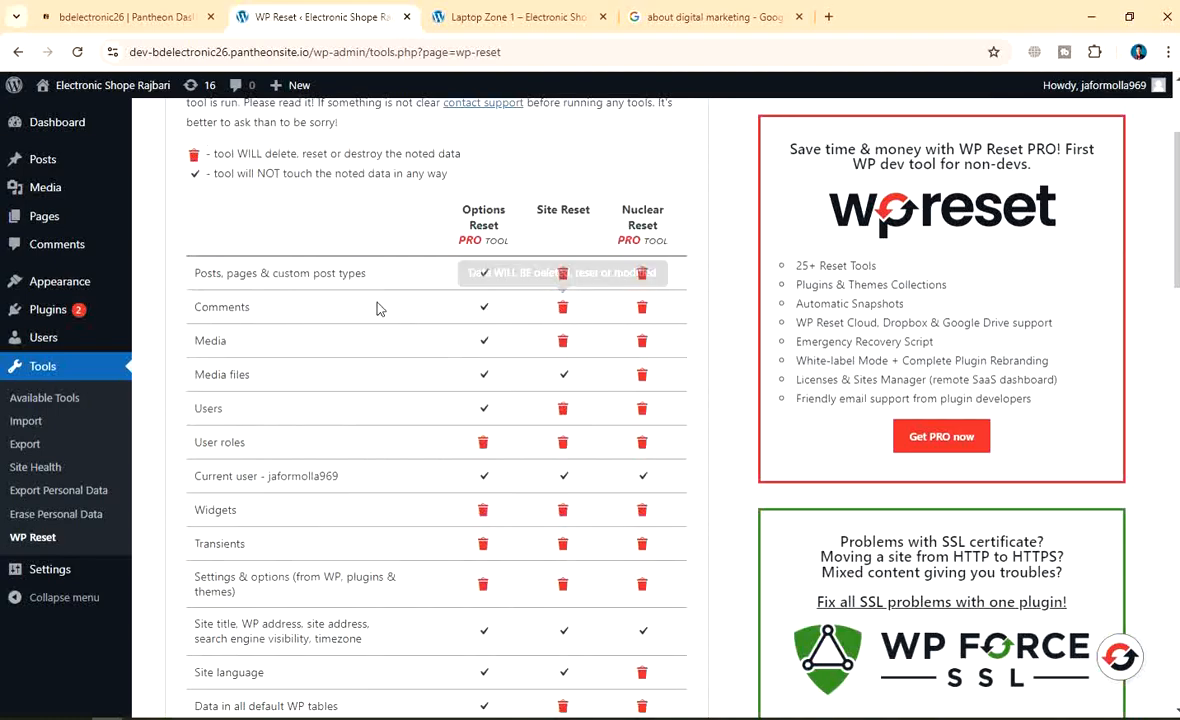
{"action": "scroll", "coordinate": [416, 327], "scroll_direction": "down", "scroll_amount": 2}
{"action": "scroll", "coordinate": [416, 327], "scroll_direction": "down", "scroll_amount": 6}
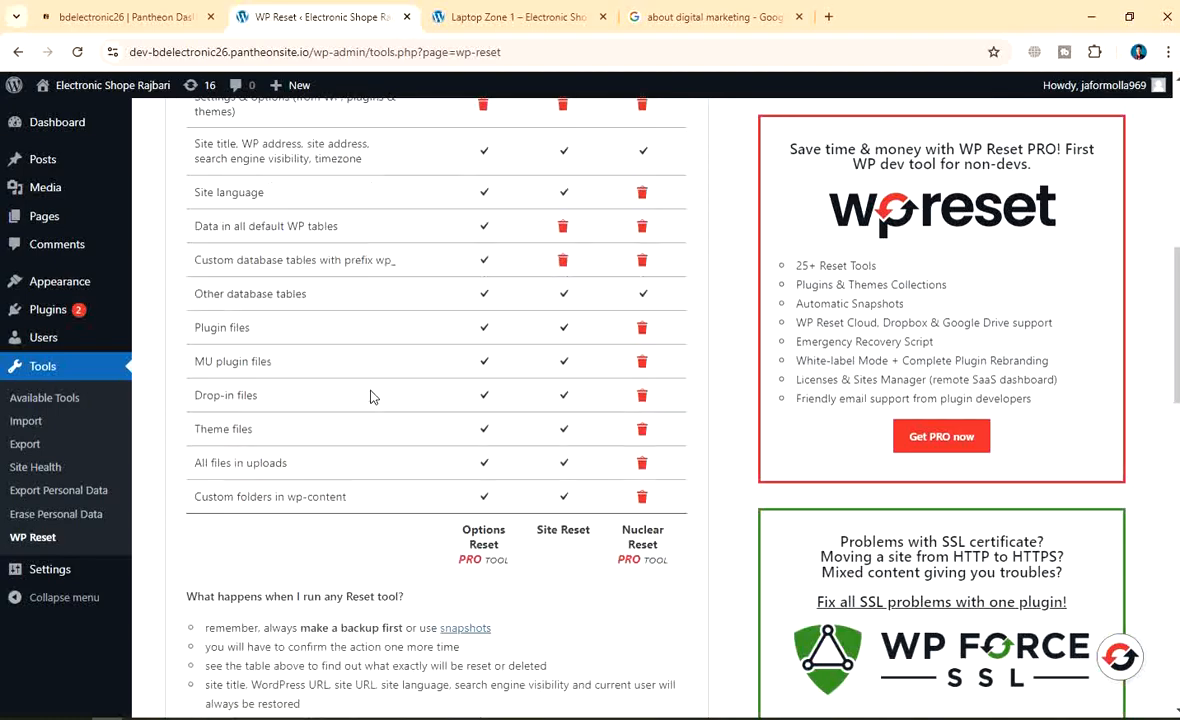
{"action": "scroll", "coordinate": [292, 355], "scroll_direction": "down", "scroll_amount": 2}
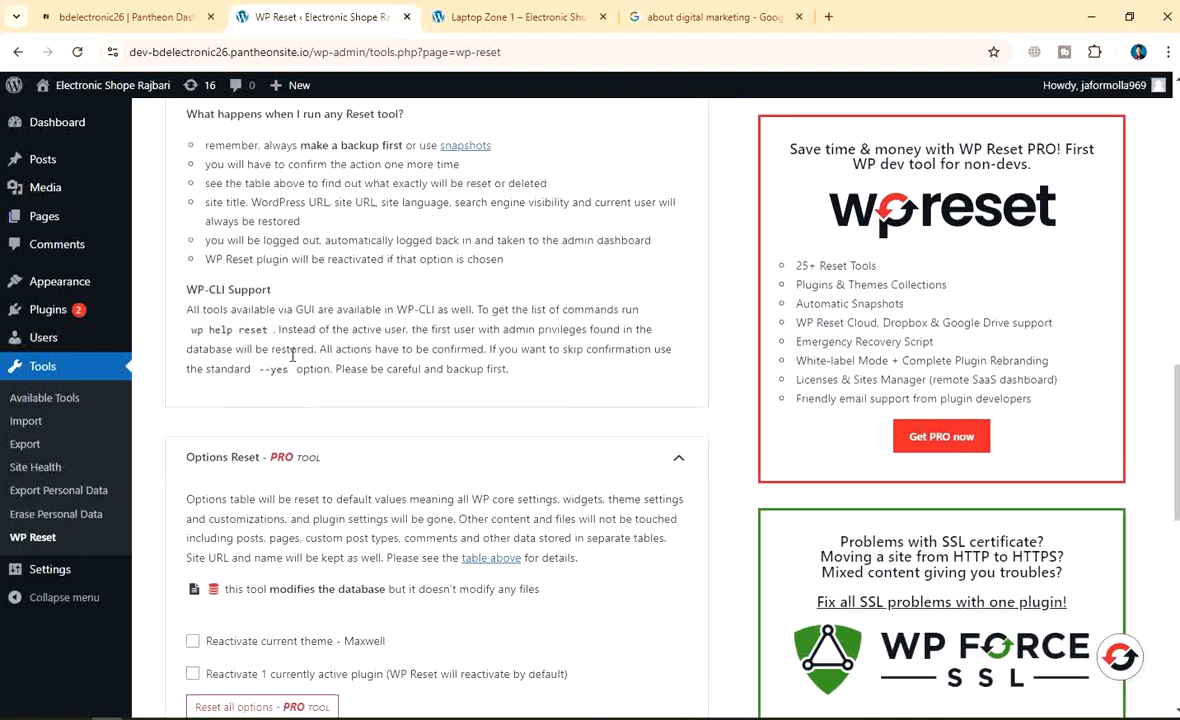
{"action": "scroll", "coordinate": [463, 315], "scroll_direction": "down", "scroll_amount": 4}
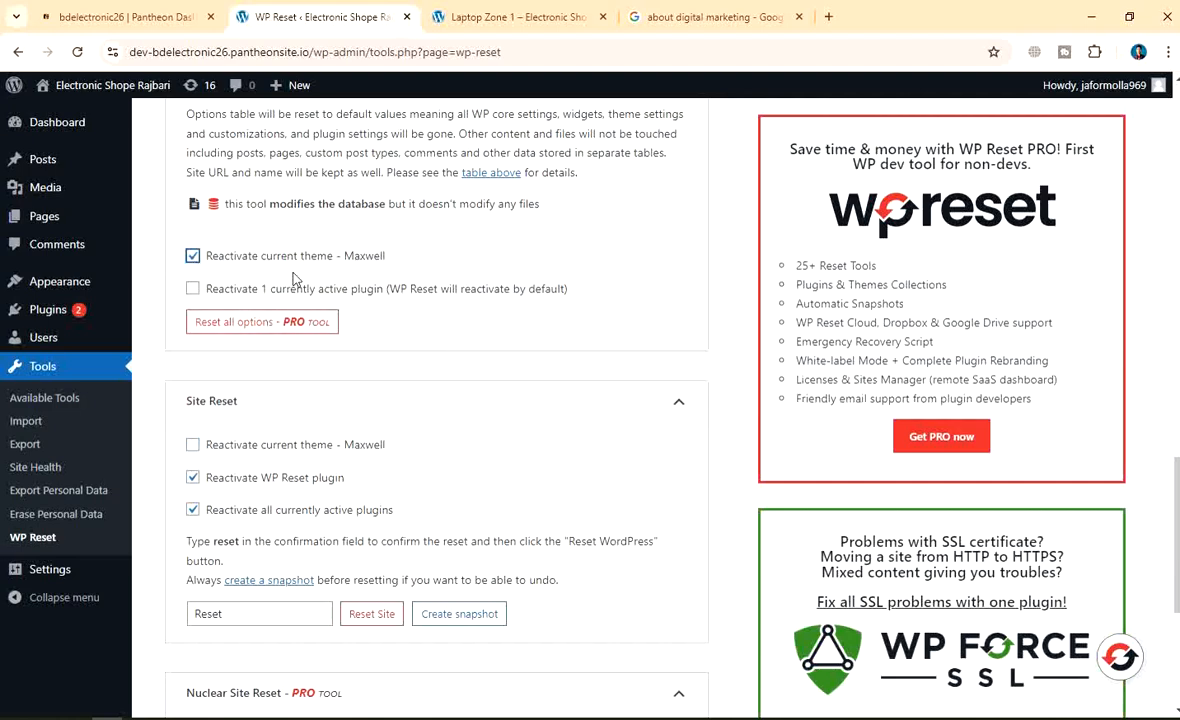
Make Options Reset also reactivate the active plugin, and dismiss the PRO pricing offer
{"action": "left_click", "coordinate": [198, 288]}
{"action": "left_click", "coordinate": [311, 330]}
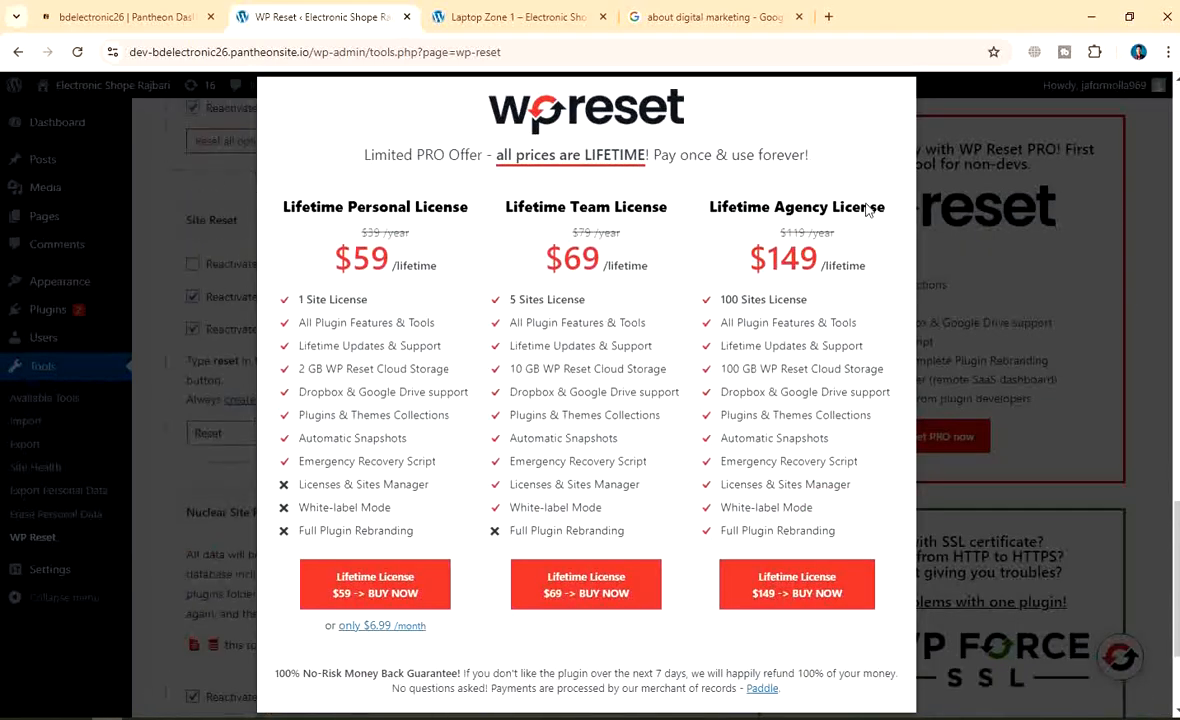
{"action": "key", "text": "Escape"}
Select the Site Reset and Nuclear Reset confirmation fields, then return to the top of the page
{"action": "scroll", "coordinate": [358, 327], "scroll_direction": "down", "scroll_amount": 2}
{"action": "left_click", "coordinate": [285, 241]}
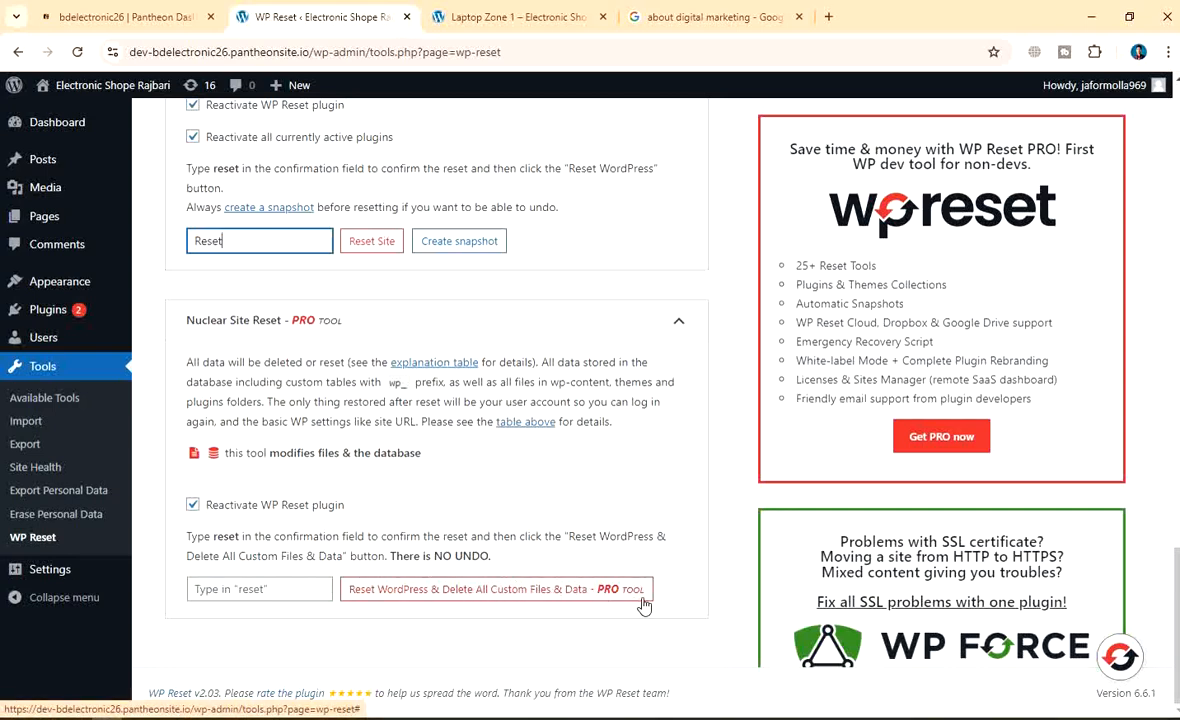
{"action": "left_click", "coordinate": [230, 592]}
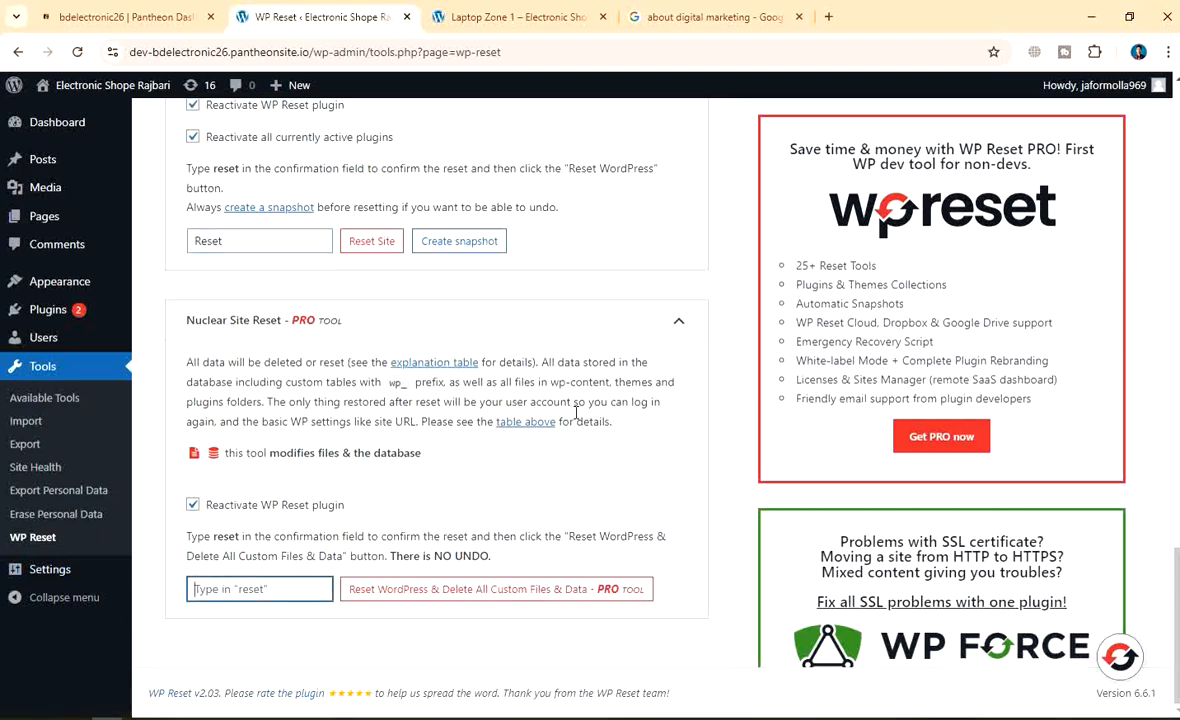
{"action": "scroll", "coordinate": [576, 418], "scroll_direction": "up", "scroll_amount": 2}
{"action": "scroll", "coordinate": [483, 466], "scroll_direction": "up", "scroll_amount": 8}
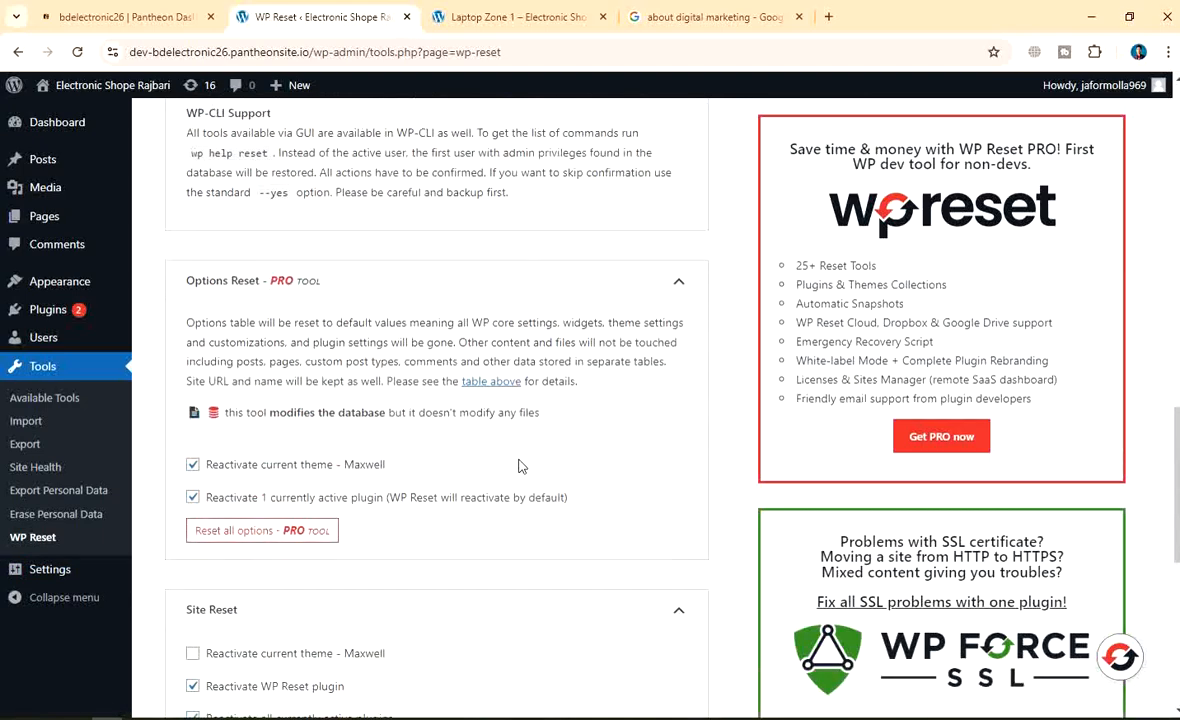
{"action": "scroll", "coordinate": [383, 446], "scroll_direction": "up", "scroll_amount": 10}
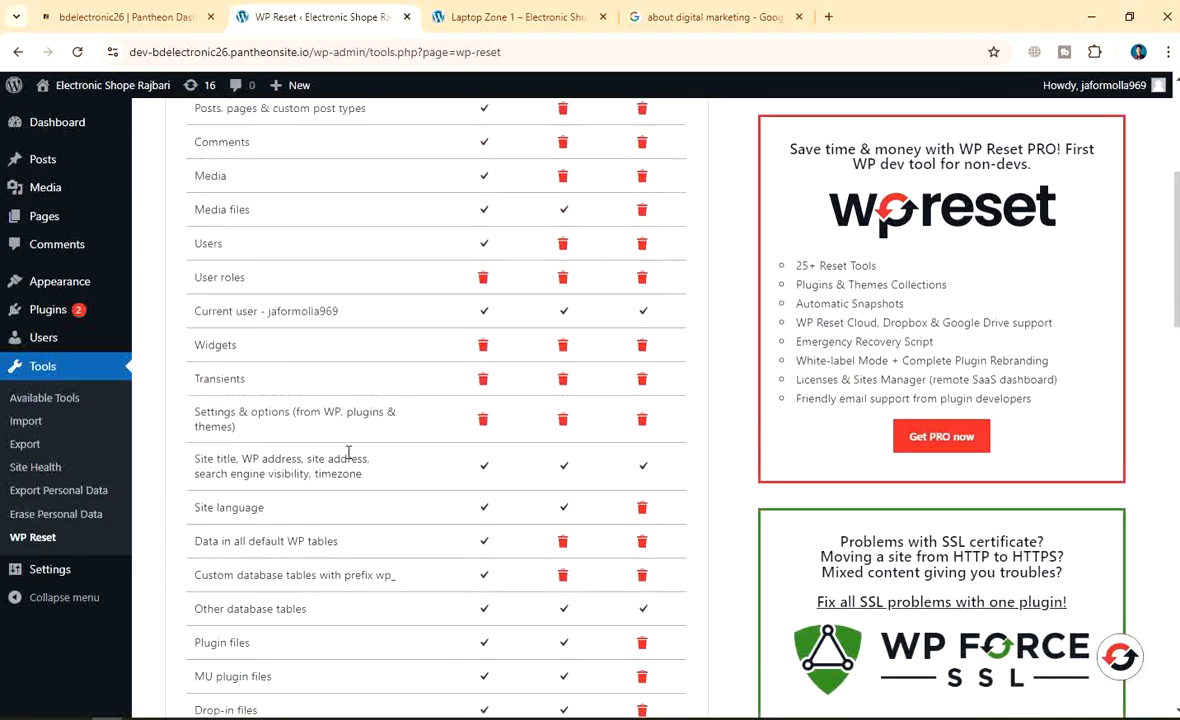
Review the installed plugins, then open Add New Plugin and the directory search box
{"action": "left_click", "coordinate": [88, 372]}
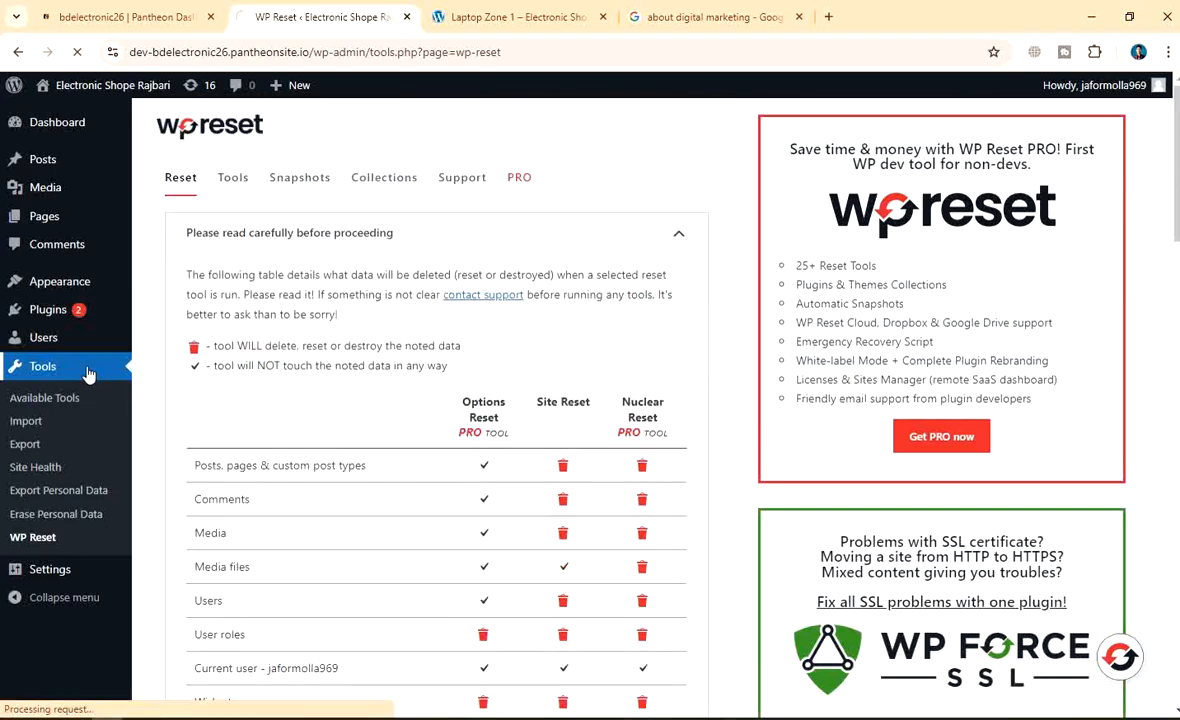
{"action": "left_click", "coordinate": [57, 312]}
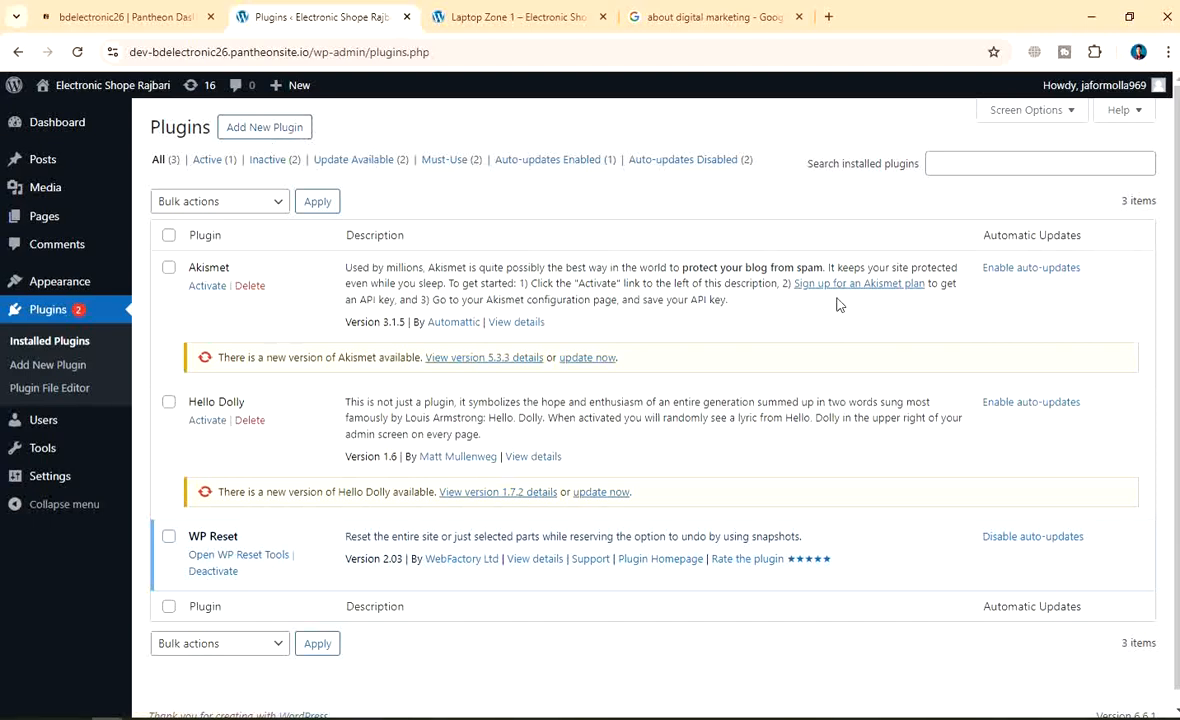
{"action": "left_click", "coordinate": [258, 135]}
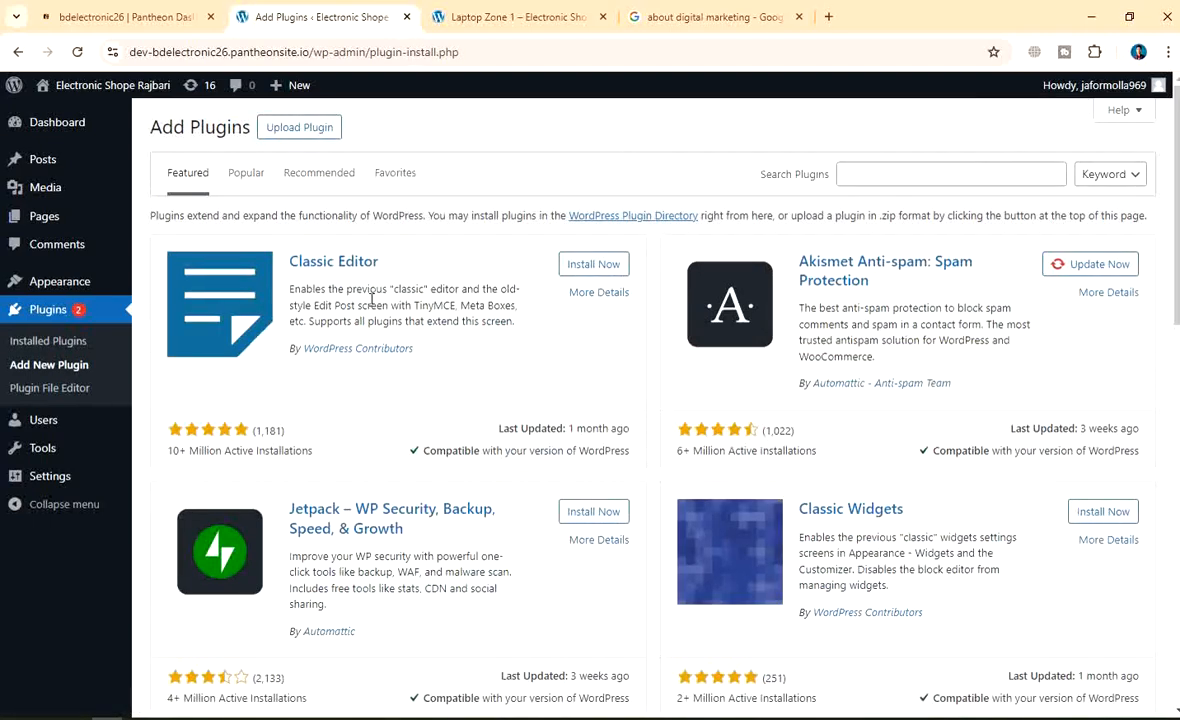
{"action": "left_click", "coordinate": [899, 178]}
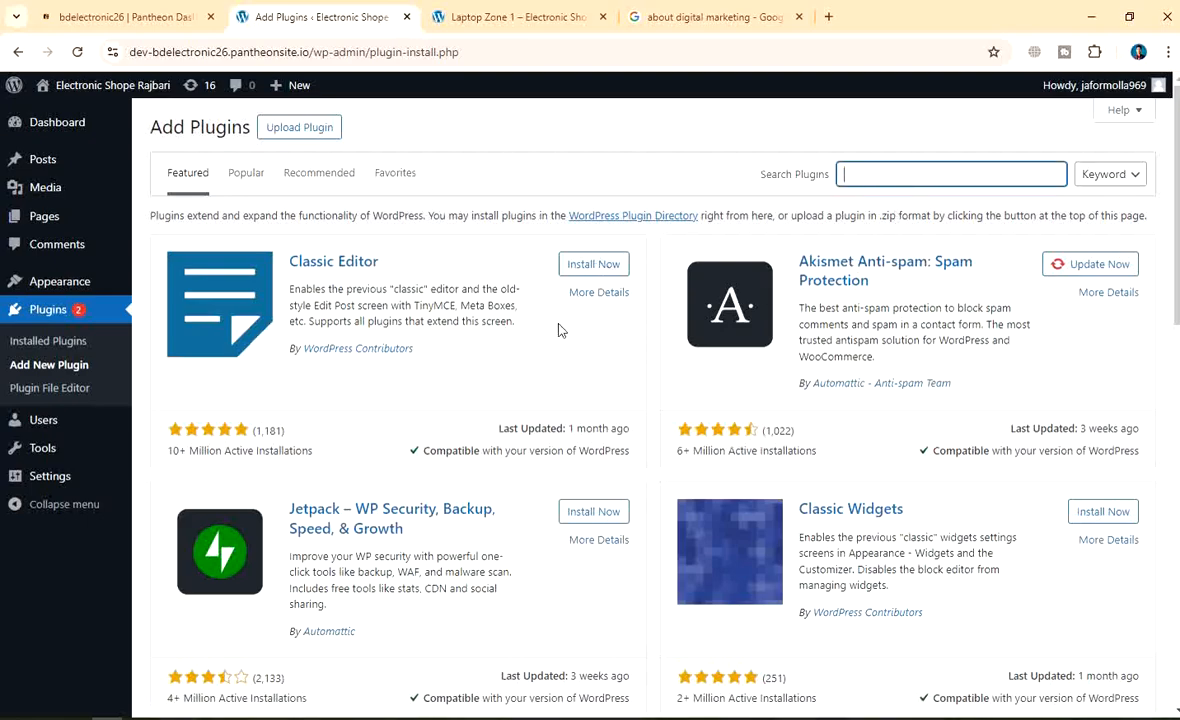
{"action": "scroll", "coordinate": [490, 450], "scroll_direction": "down", "scroll_amount": 3}
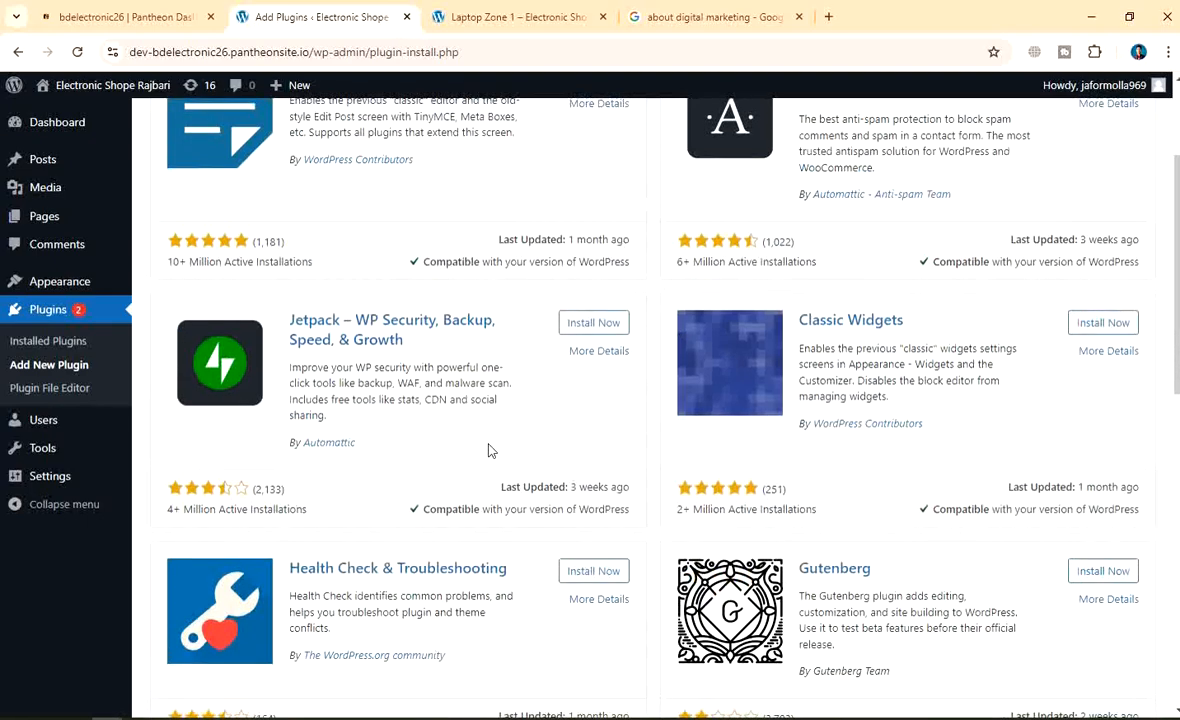
{"action": "scroll", "coordinate": [489, 451], "scroll_direction": "up", "scroll_amount": 3}
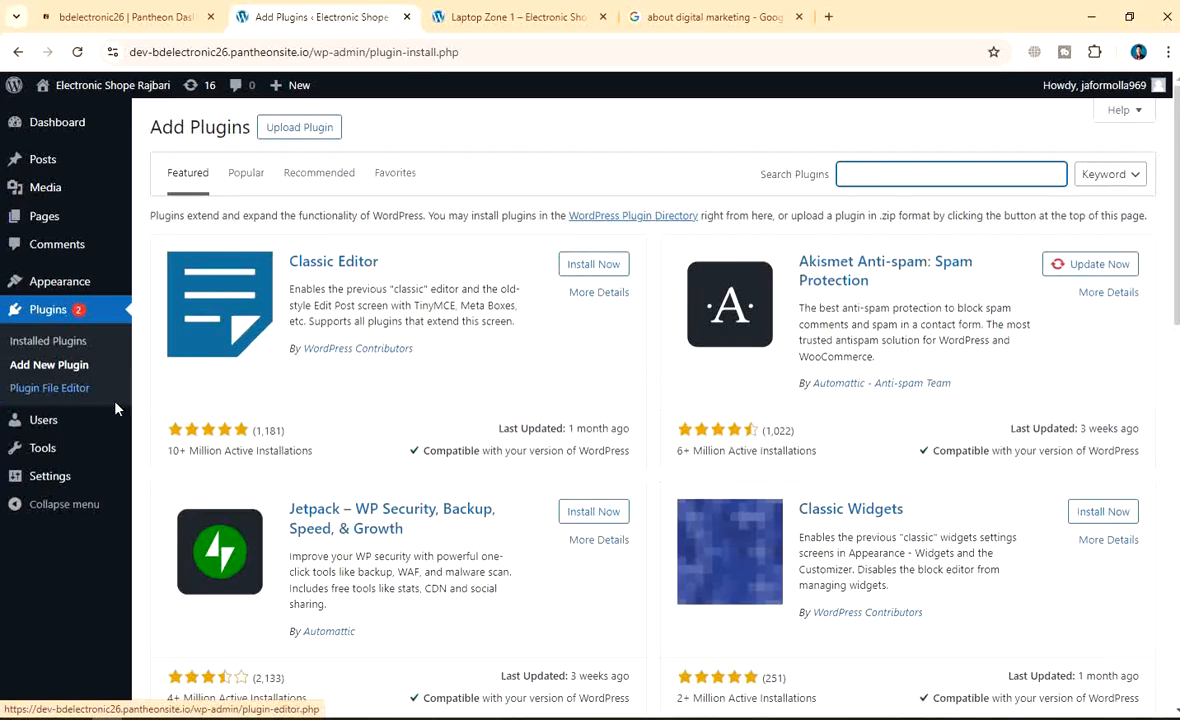
Go to Appearance > Themes to view Maxwell as the active theme
{"action": "mouse_move", "coordinate": [71, 421]}
{"action": "left_click", "coordinate": [44, 451]}
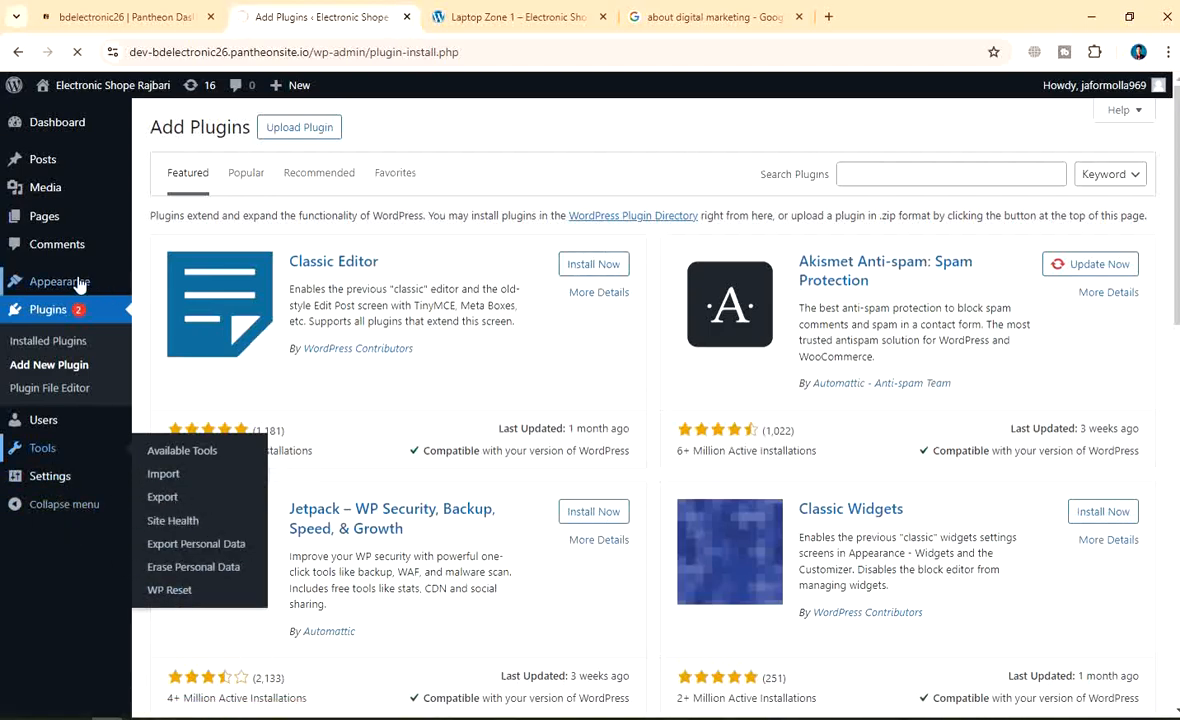
{"action": "mouse_move", "coordinate": [80, 285]}
{"action": "left_click", "coordinate": [234, 291]}
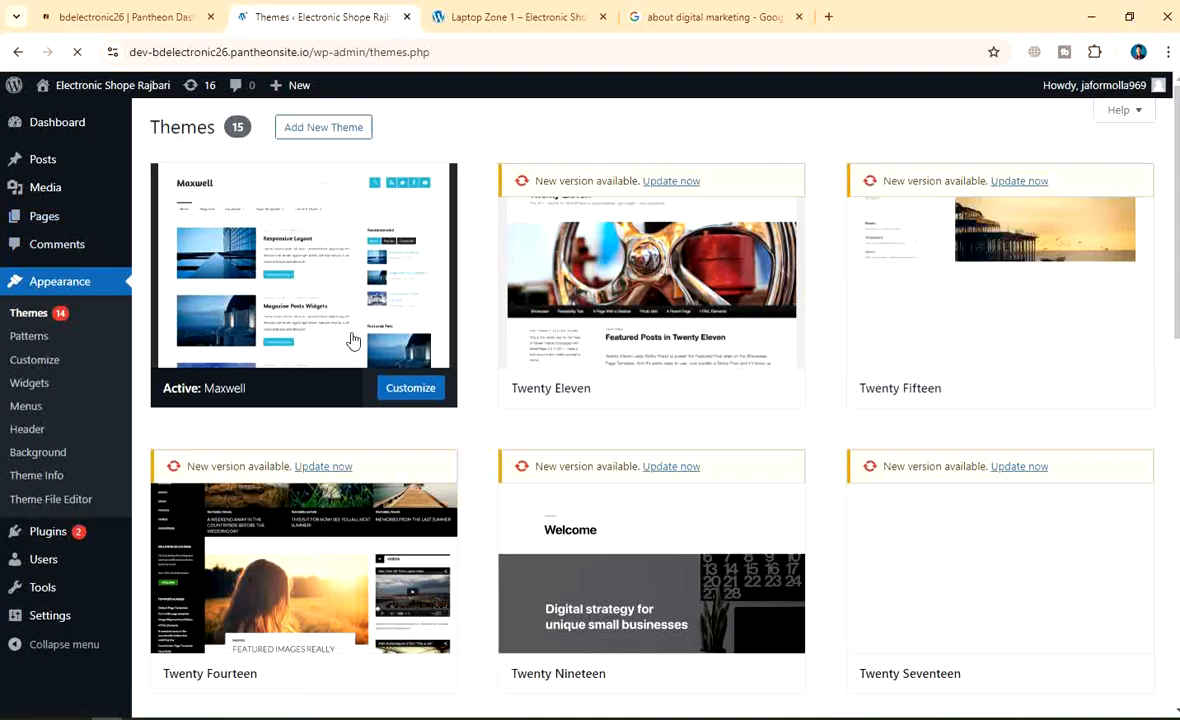
{"action": "scroll", "coordinate": [342, 545], "scroll_direction": "down", "scroll_amount": 4}
{"action": "scroll", "coordinate": [382, 440], "scroll_direction": "up", "scroll_amount": 4}
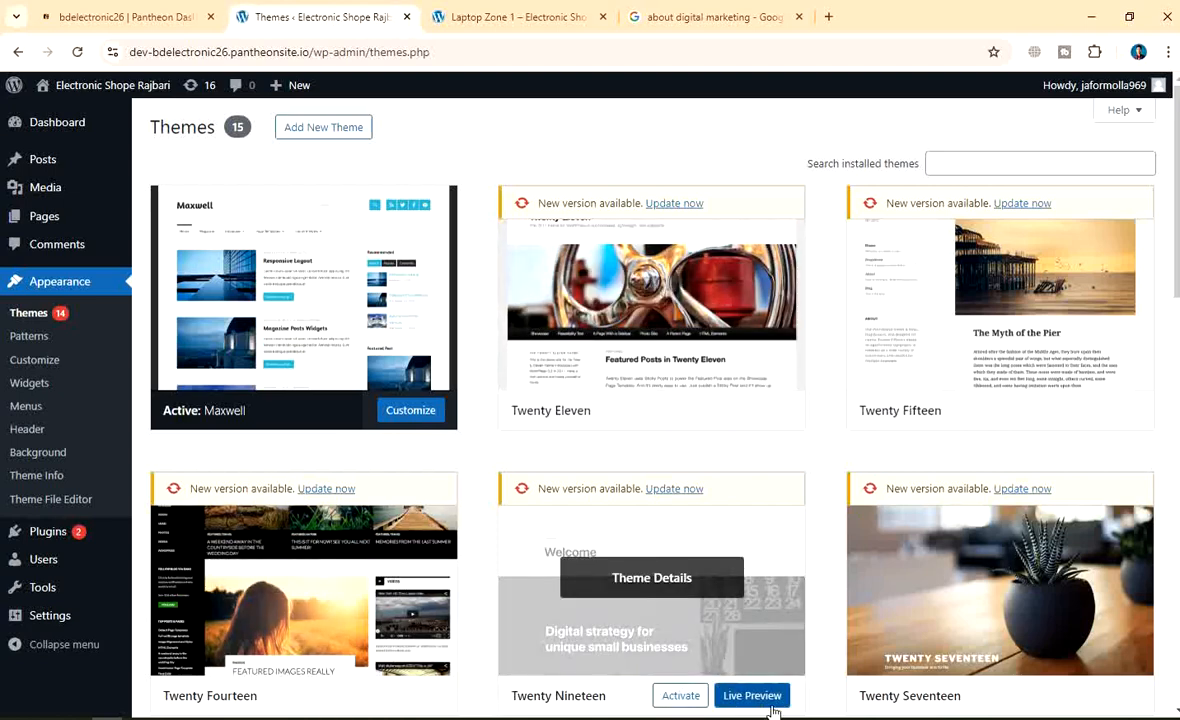
{"action": "left_click", "coordinate": [908, 717]}
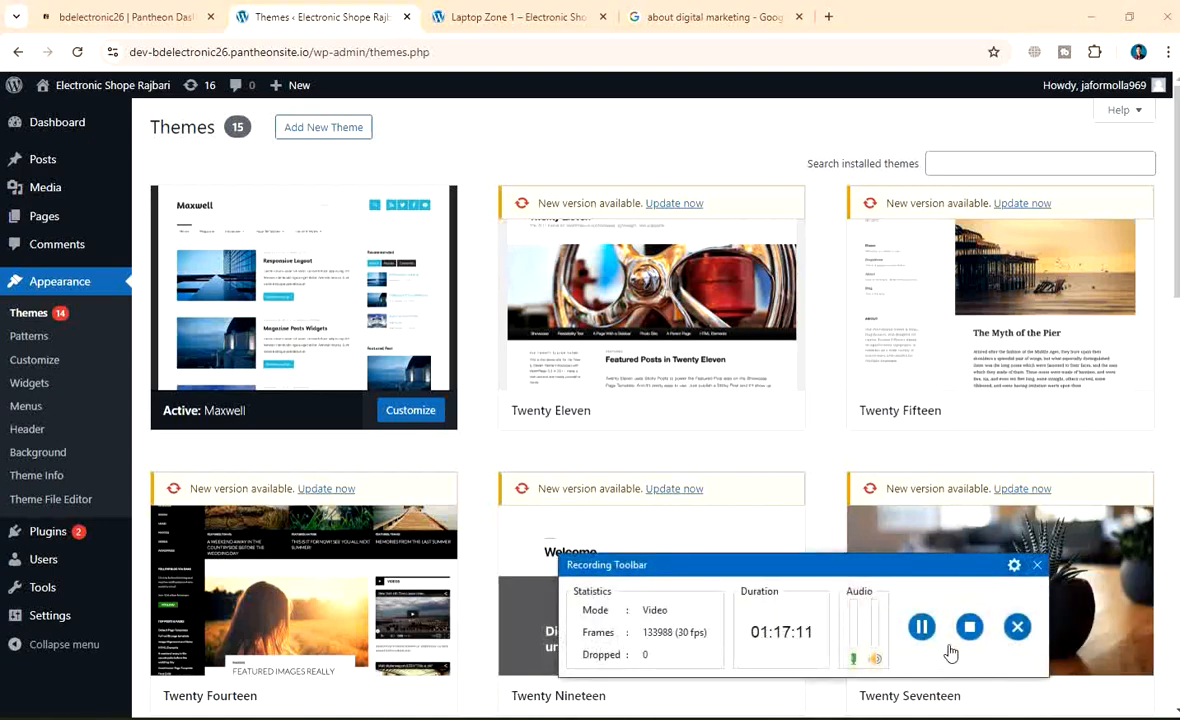